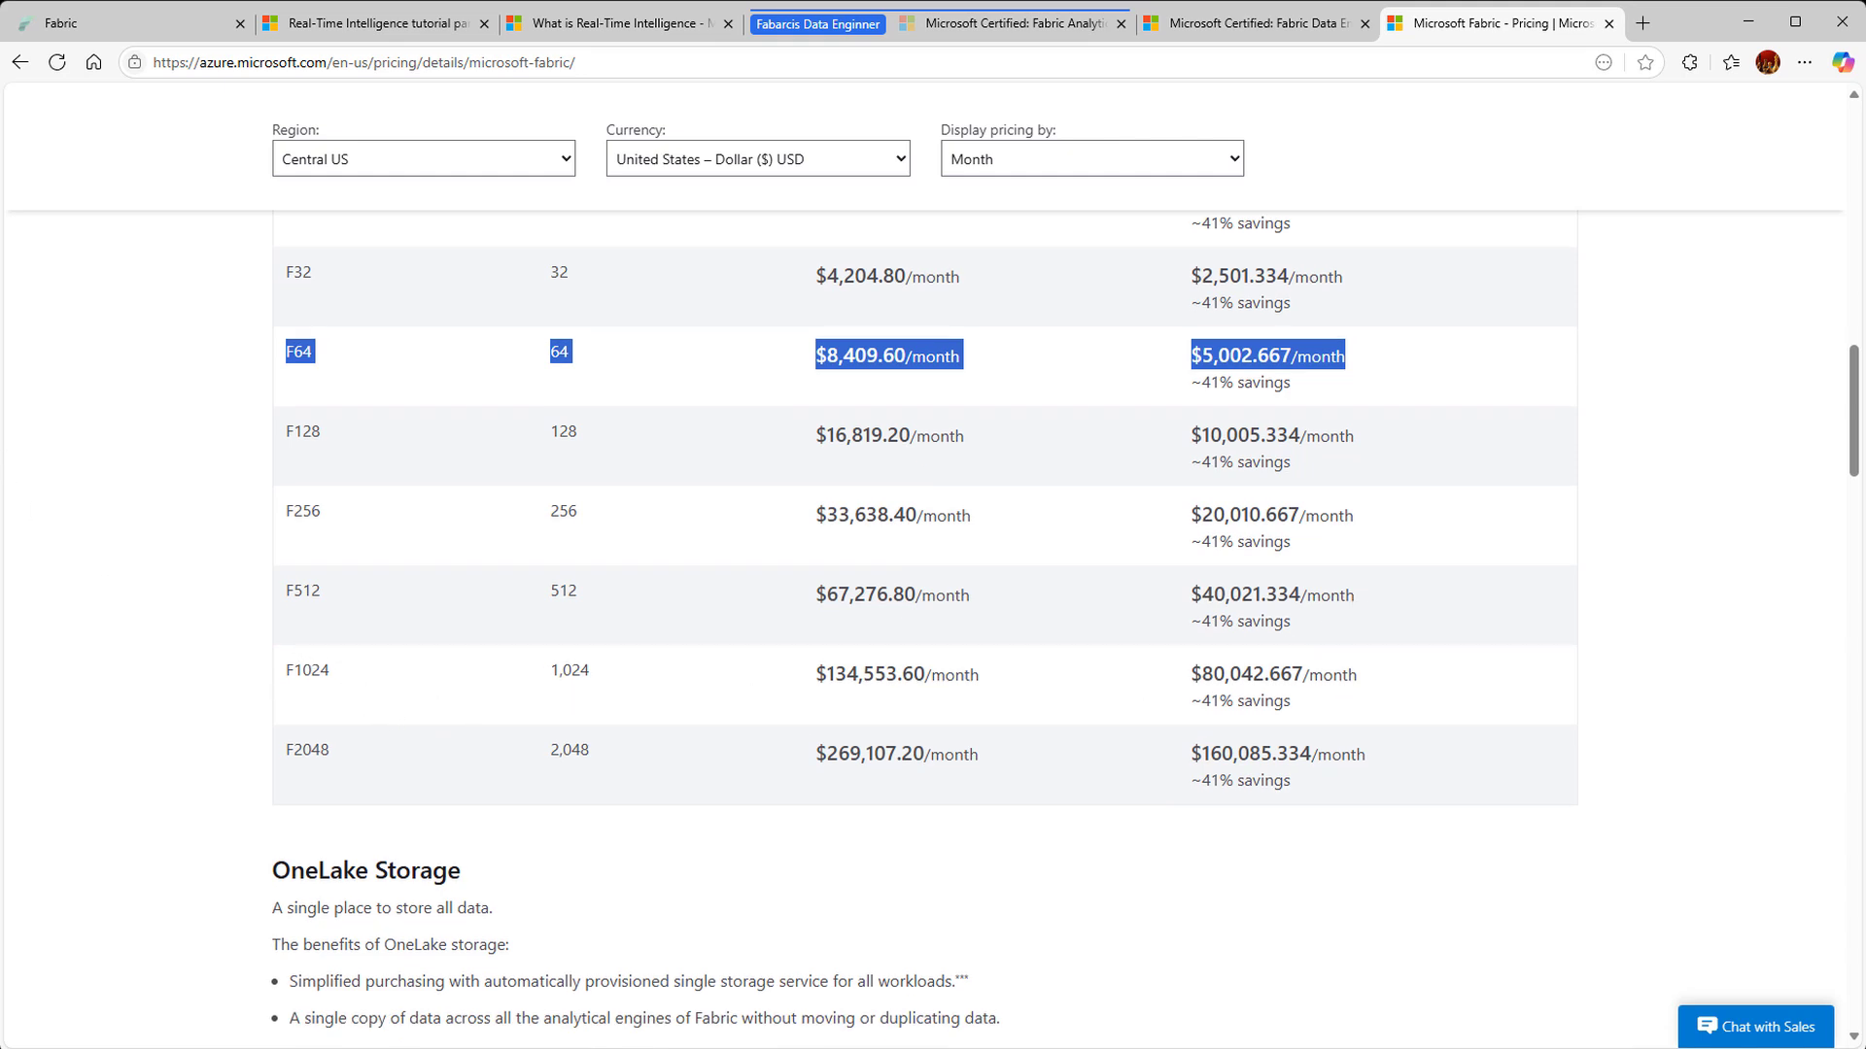
Step: Close the Microsoft Fabric pricing page and review the learning objectives in the Real-Time Intelligence tutorial introduction
key("ctrl+w")
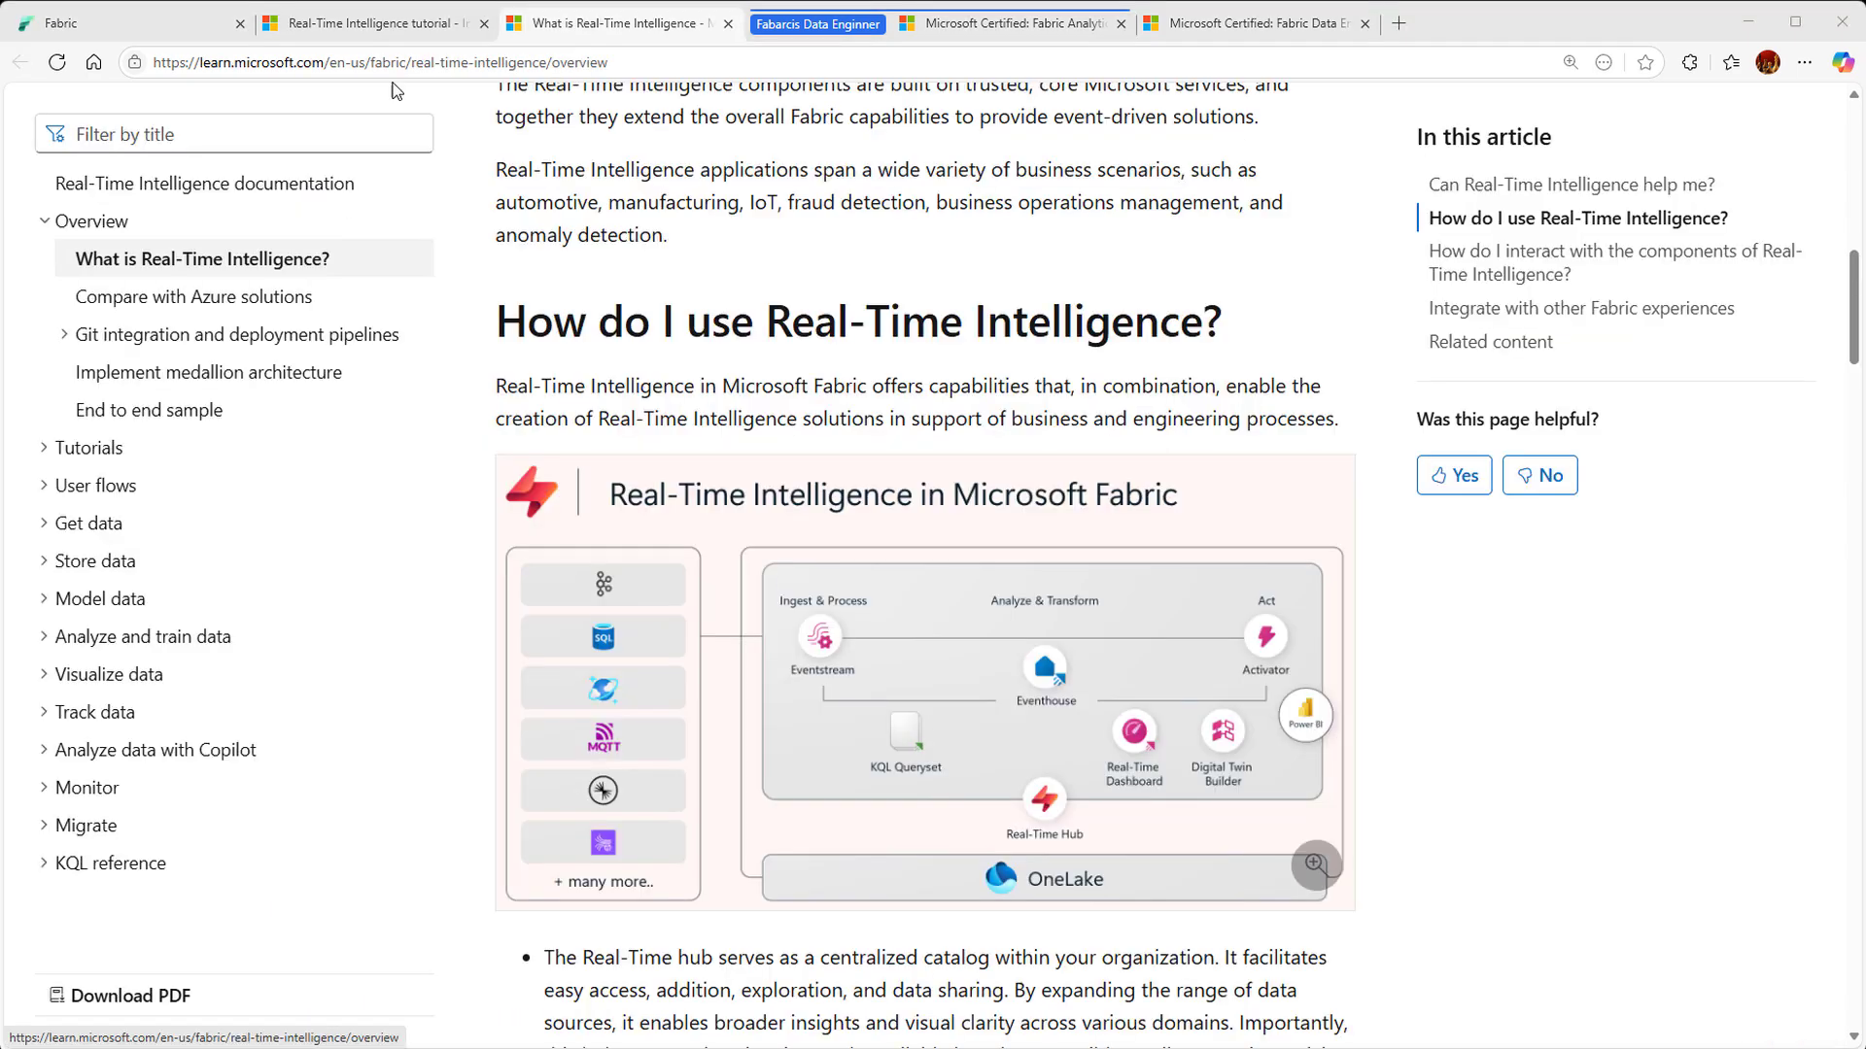
left_click(372, 21)
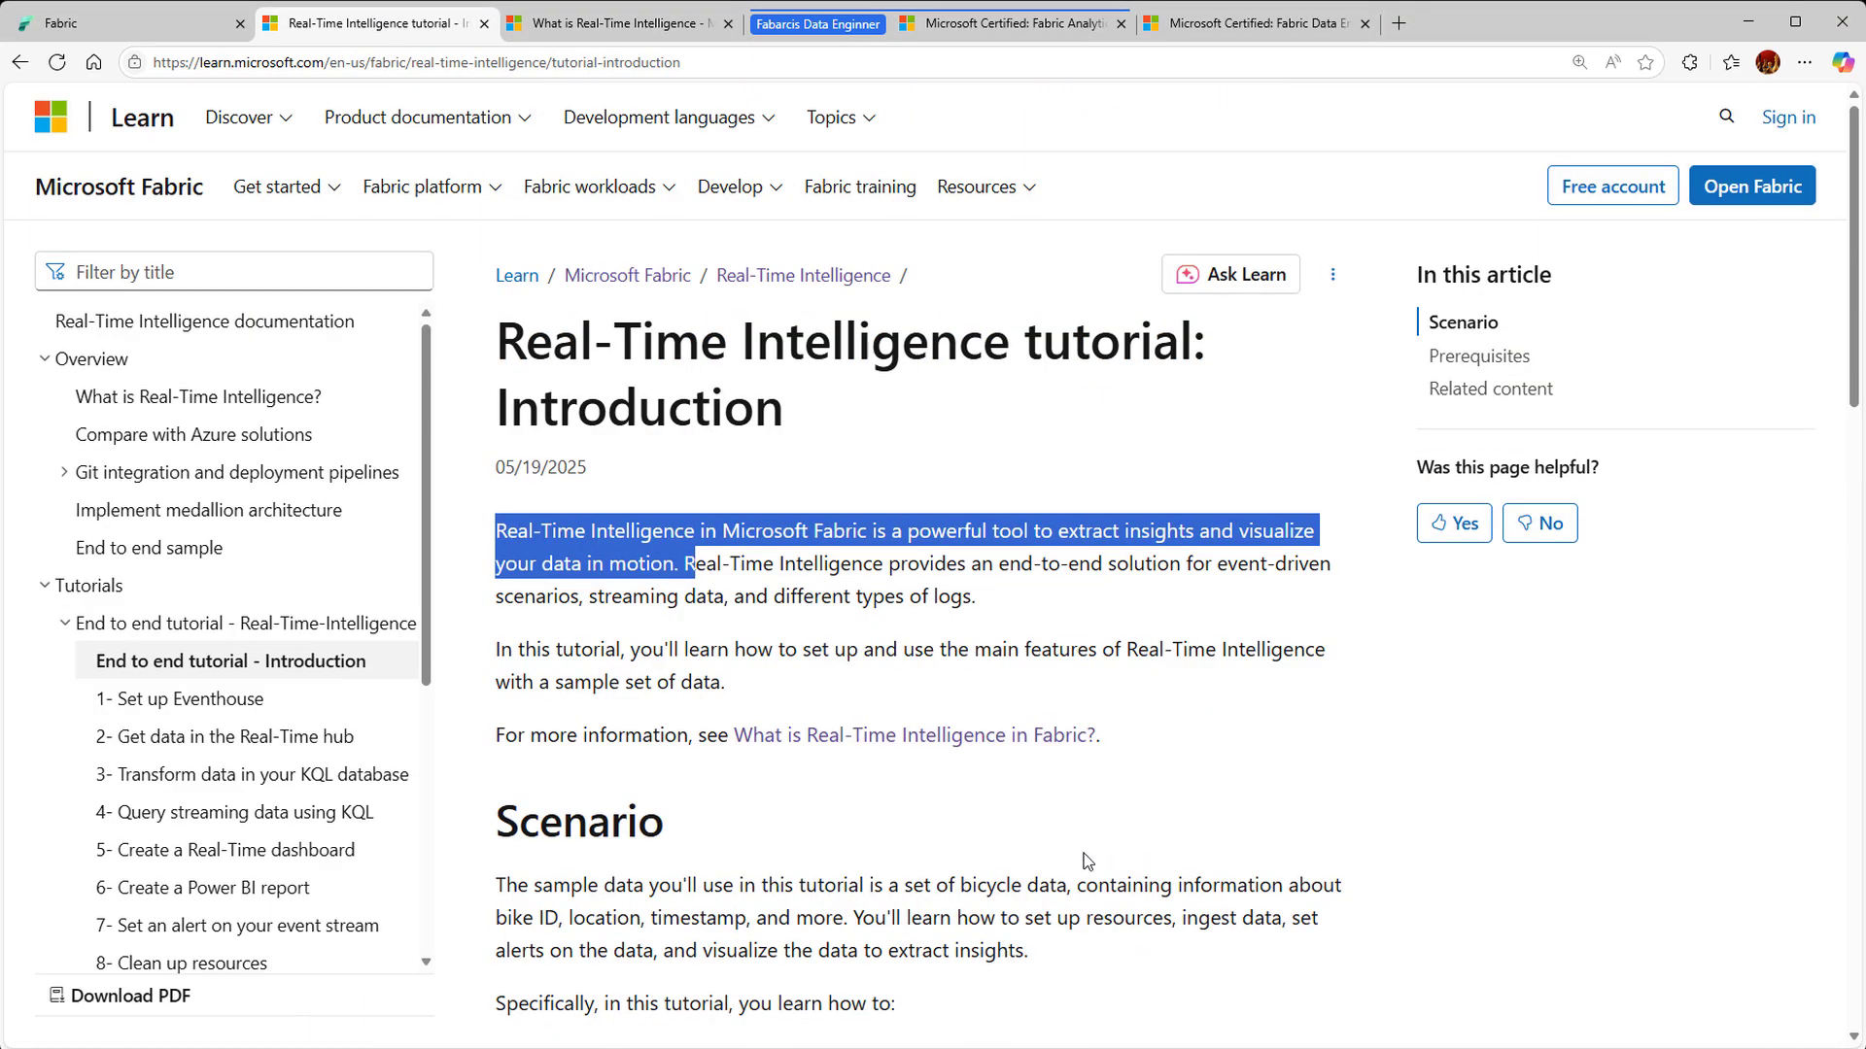
scroll(1059, 871, "down", 2)
scroll(1058, 871, "down", 5)
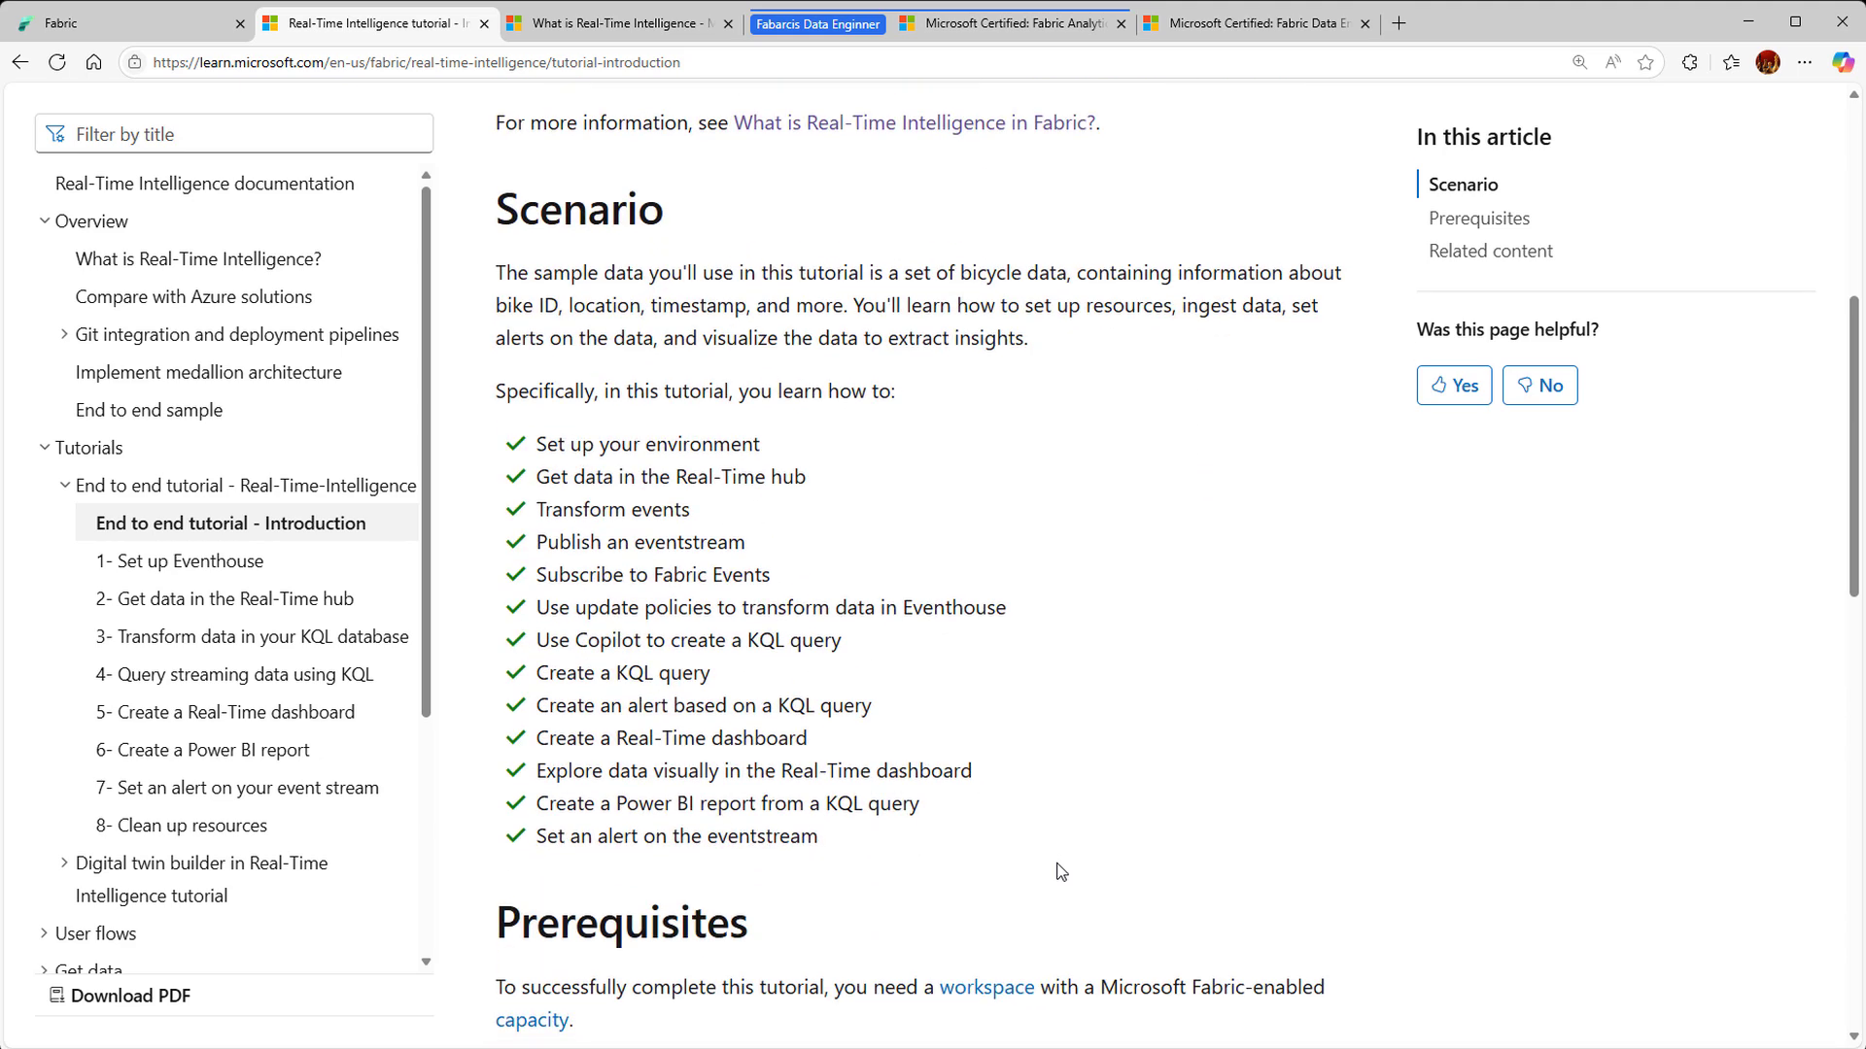
scroll(1041, 858, "up", 1)
left_click_drag(612, 740, 844, 760)
left_click(774, 801)
left_click_drag(620, 810, 868, 807)
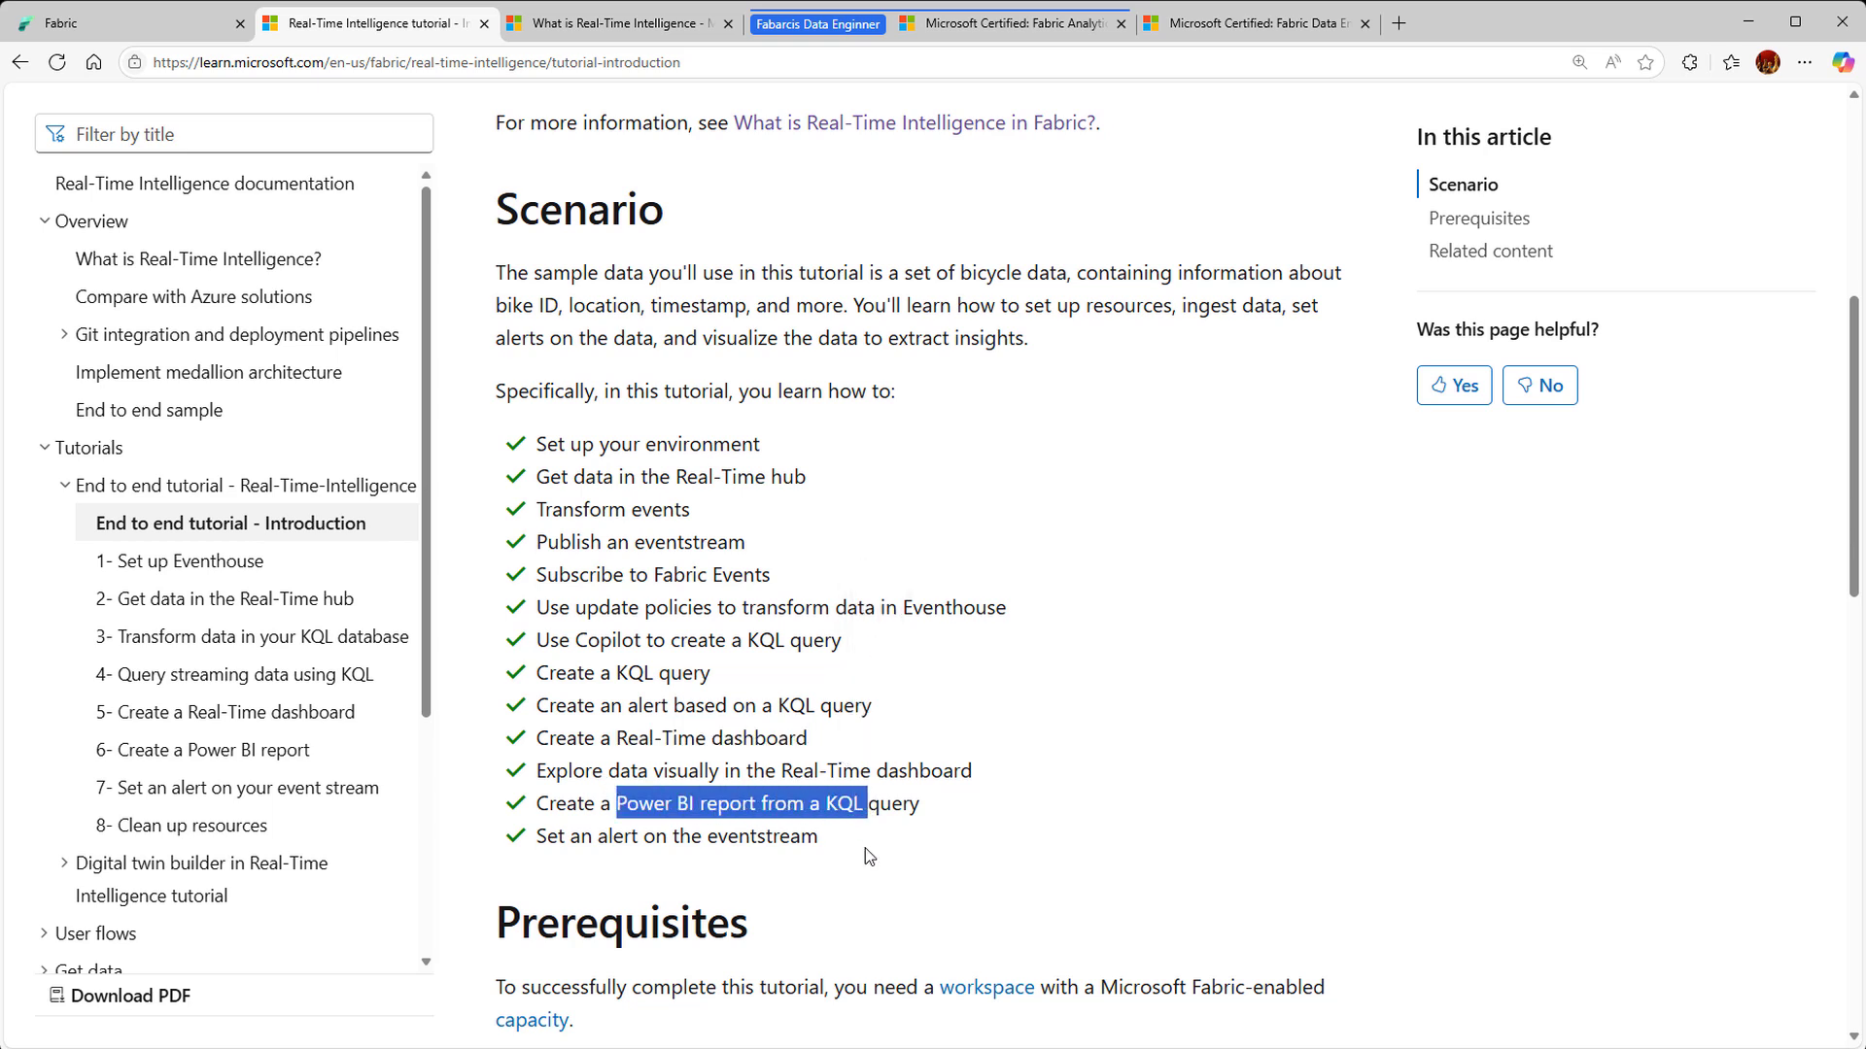
left_click(786, 848)
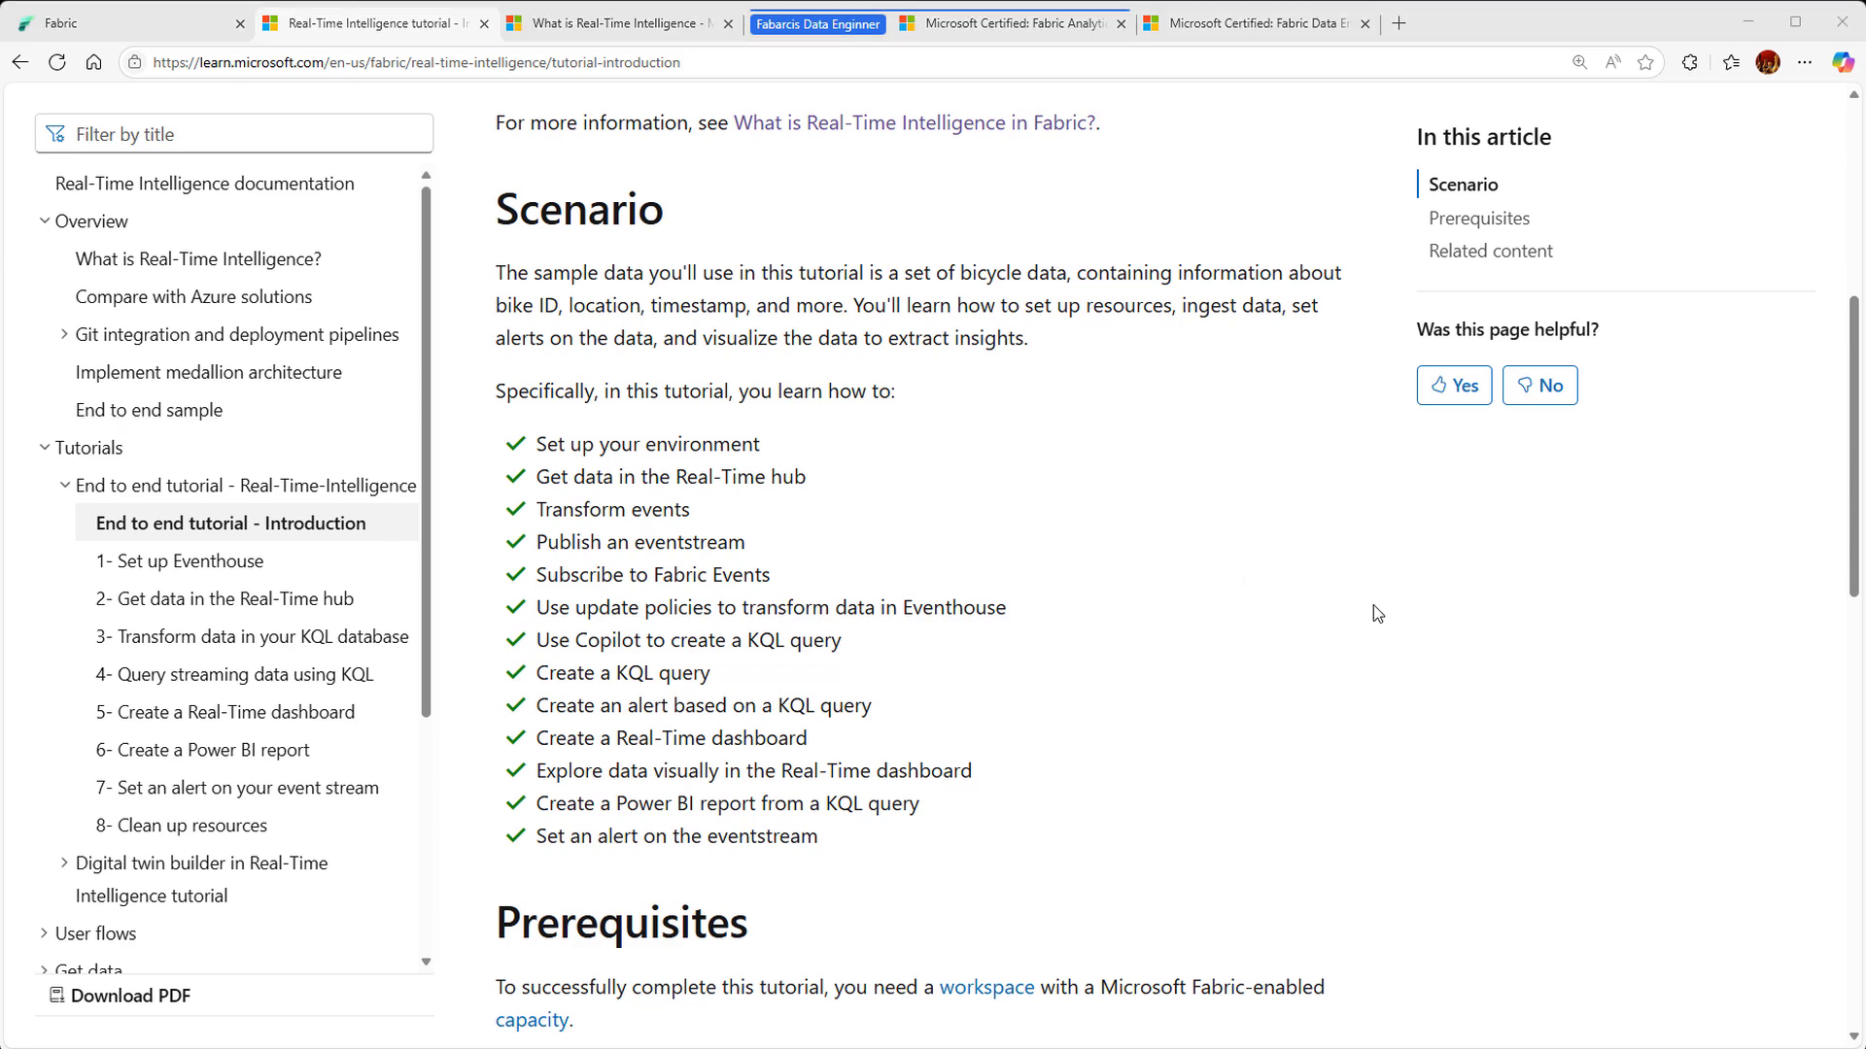
Step: Go to tutorial part 1, Set up resources, and read the instructions for creating an eventhouse
scroll(1235, 724, "down", 4)
left_click(638, 768)
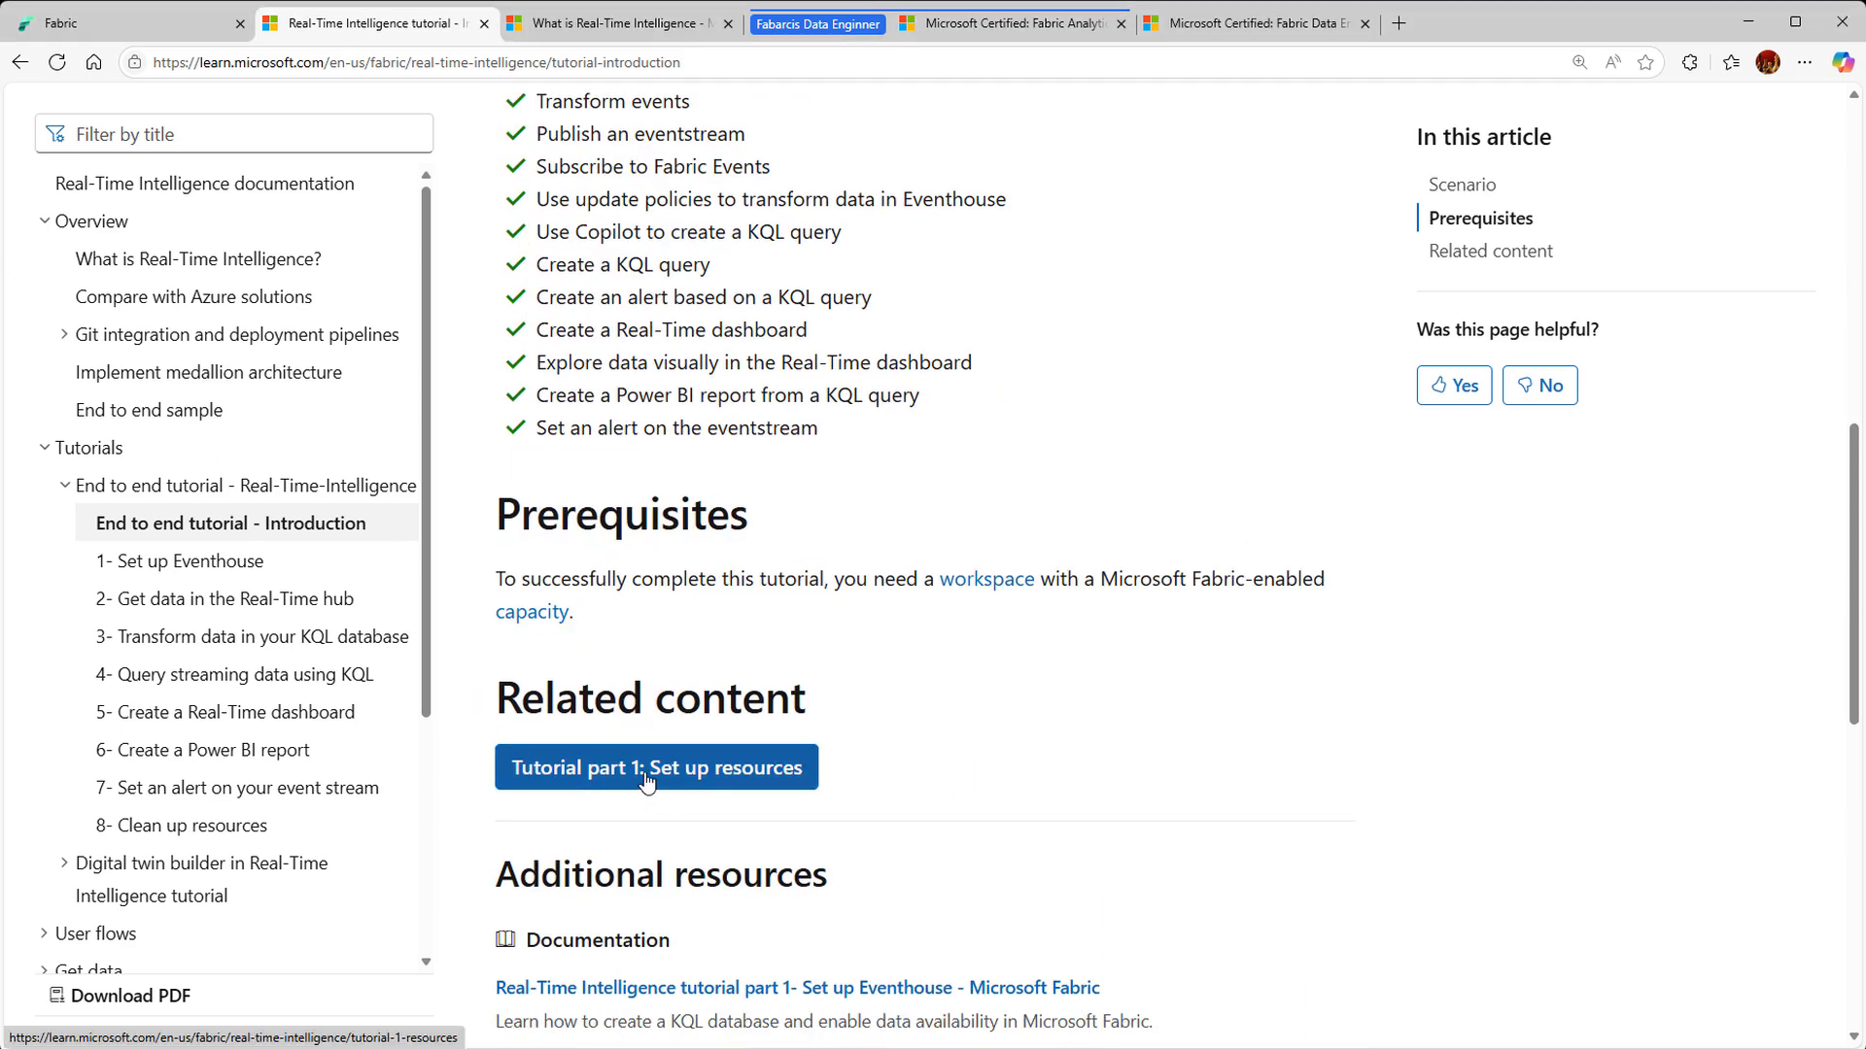
scroll(879, 852, "down", 5)
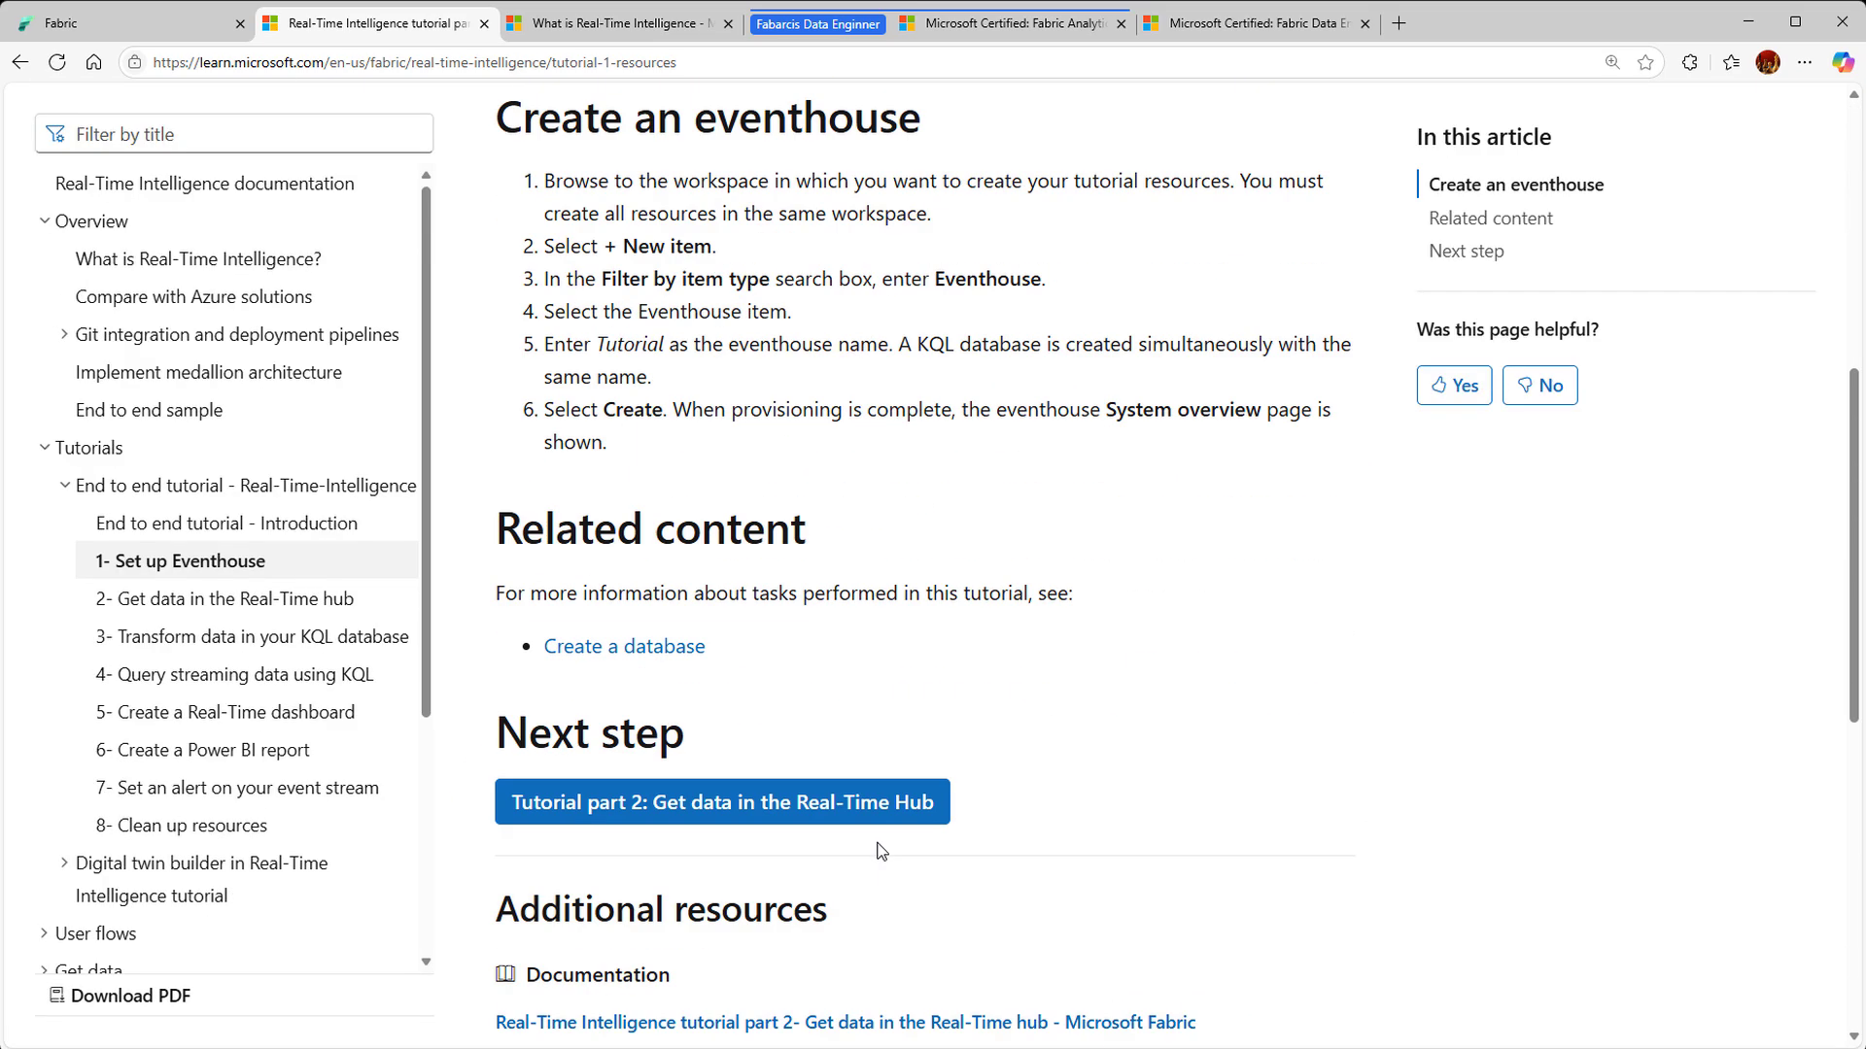
scroll(880, 853, "up", 3)
scroll(879, 852, "down", 1)
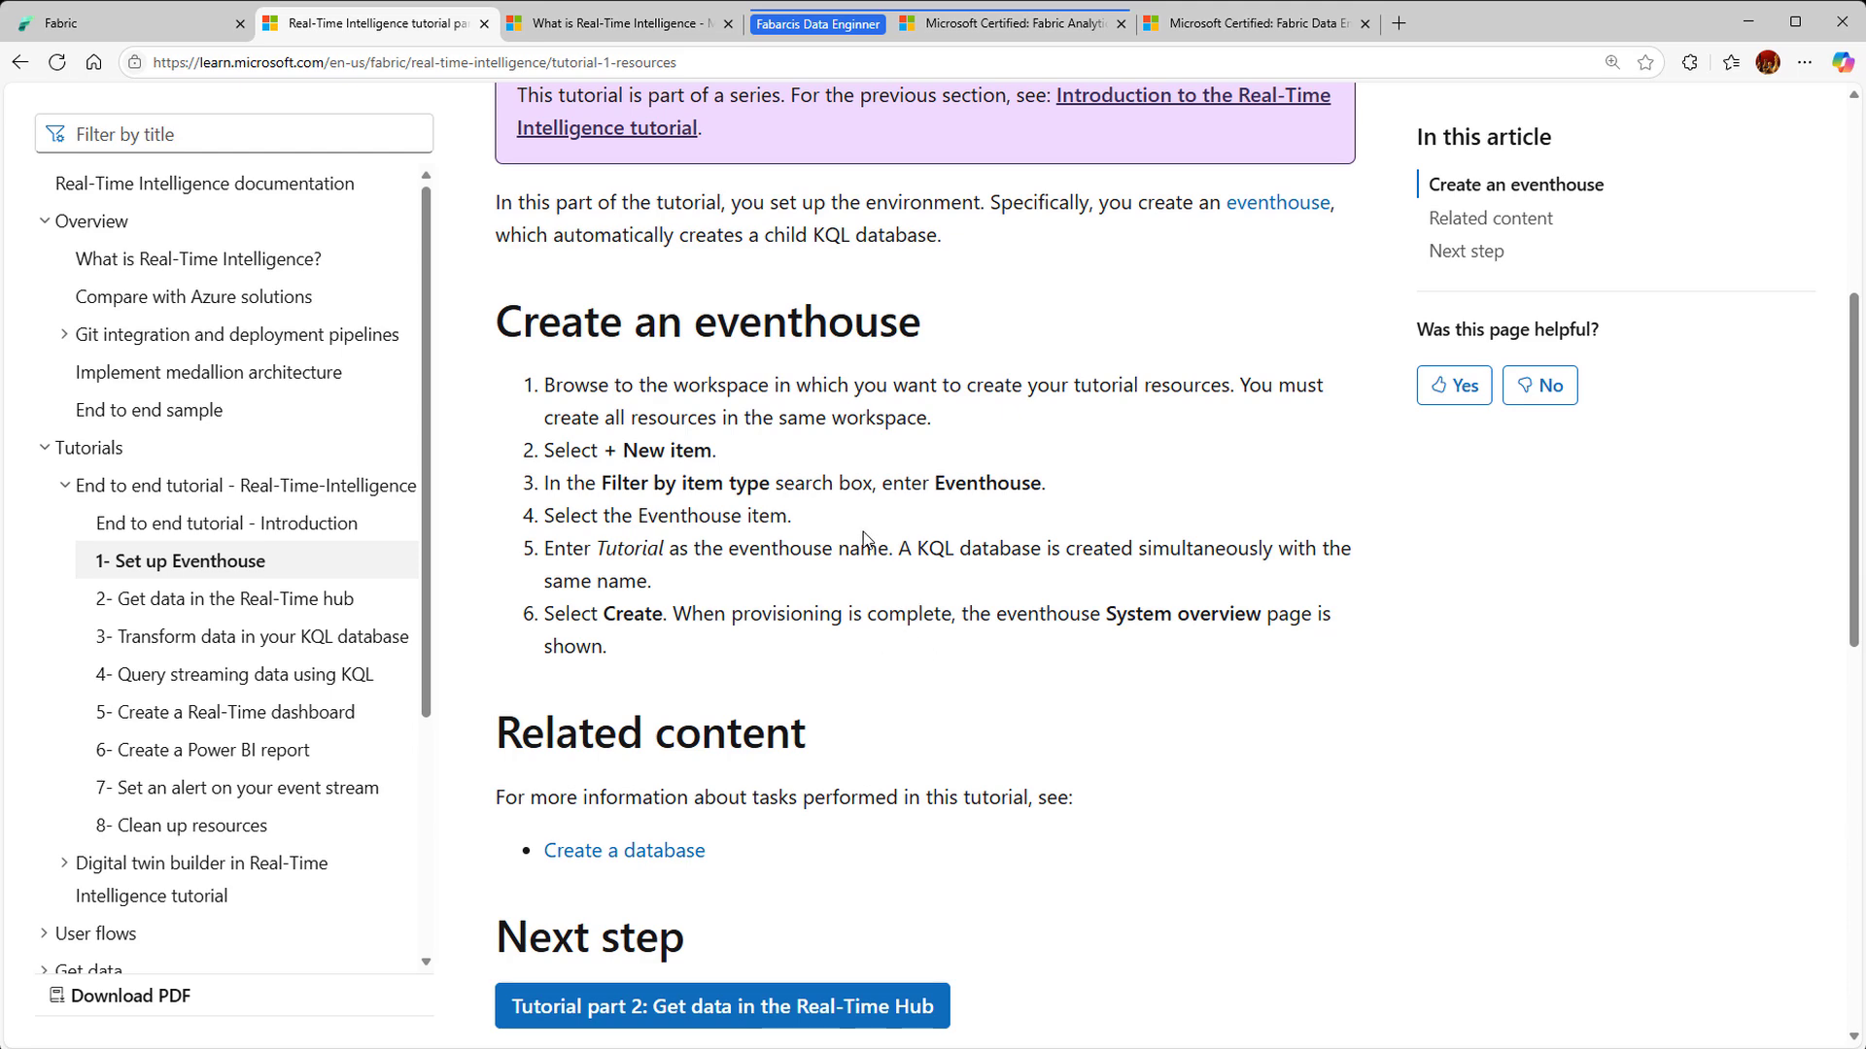
Step: Switch to Fabric and create a workspace named Real Time Intelligence Tutorial with the Trial license mode
left_click(175, 29)
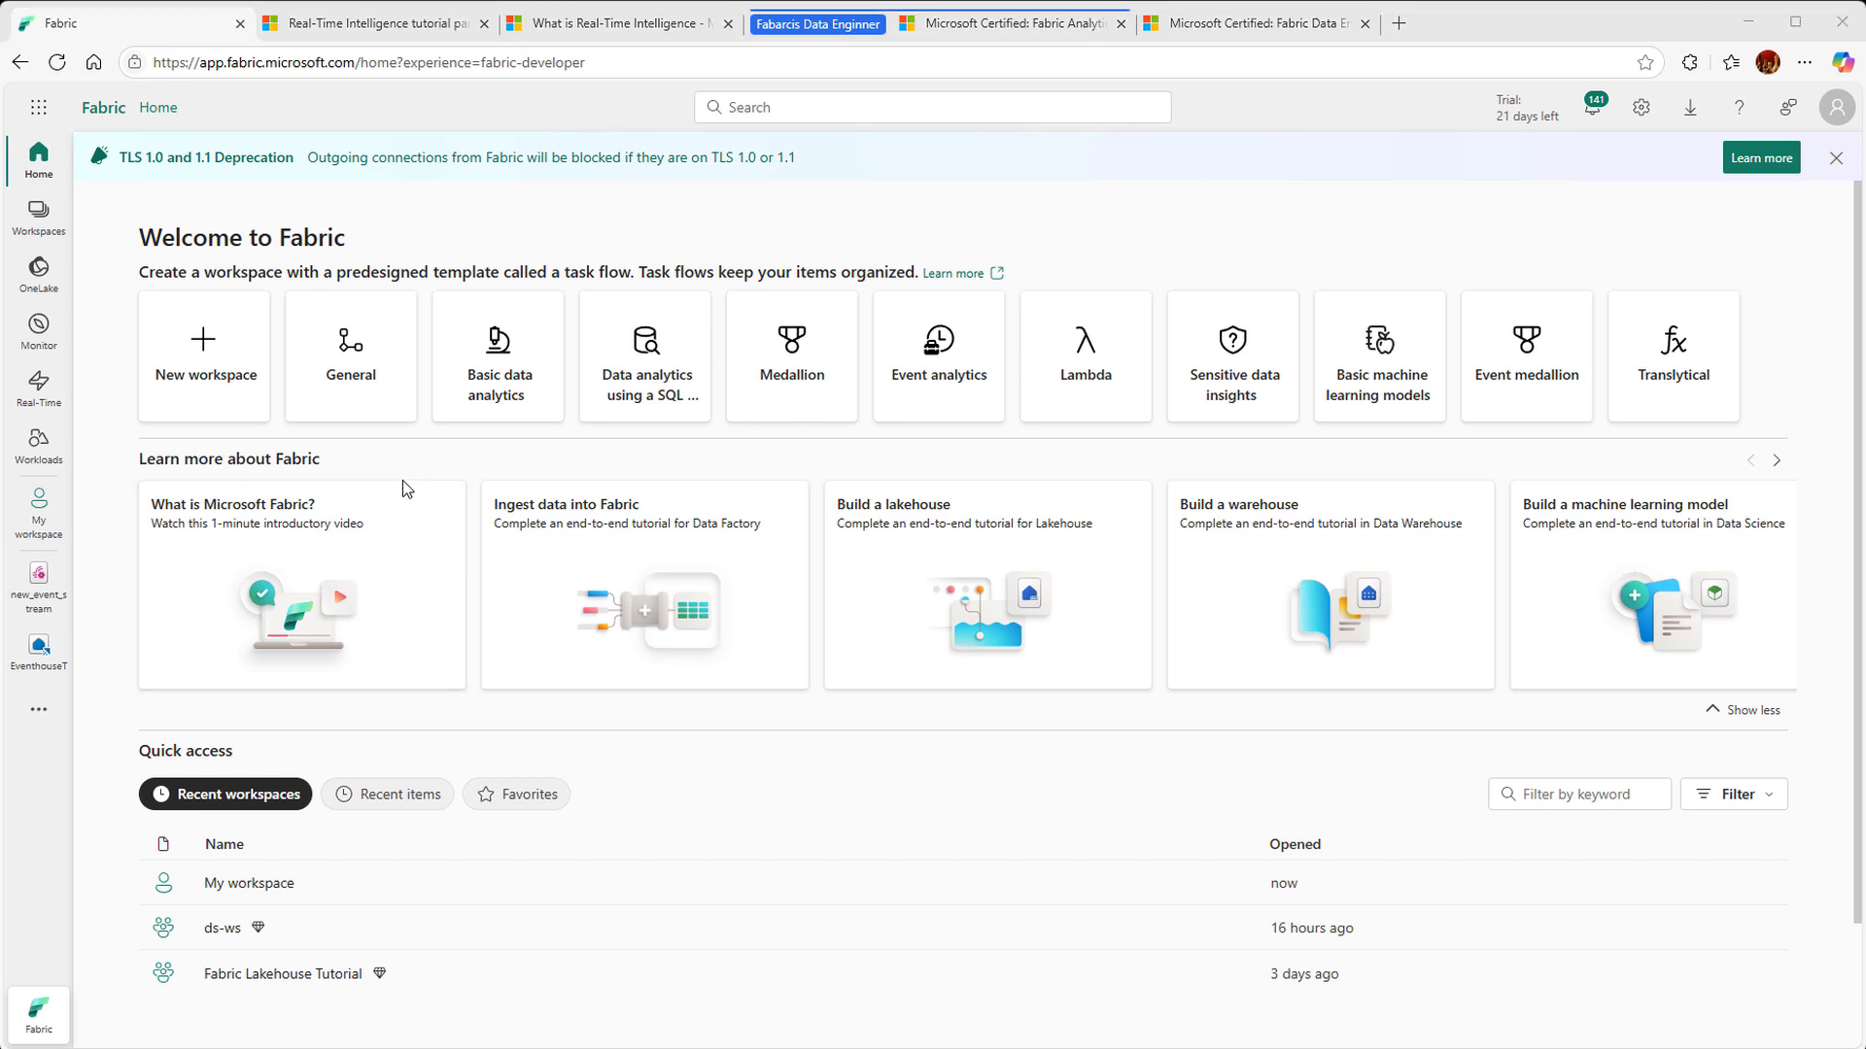
left_click(202, 384)
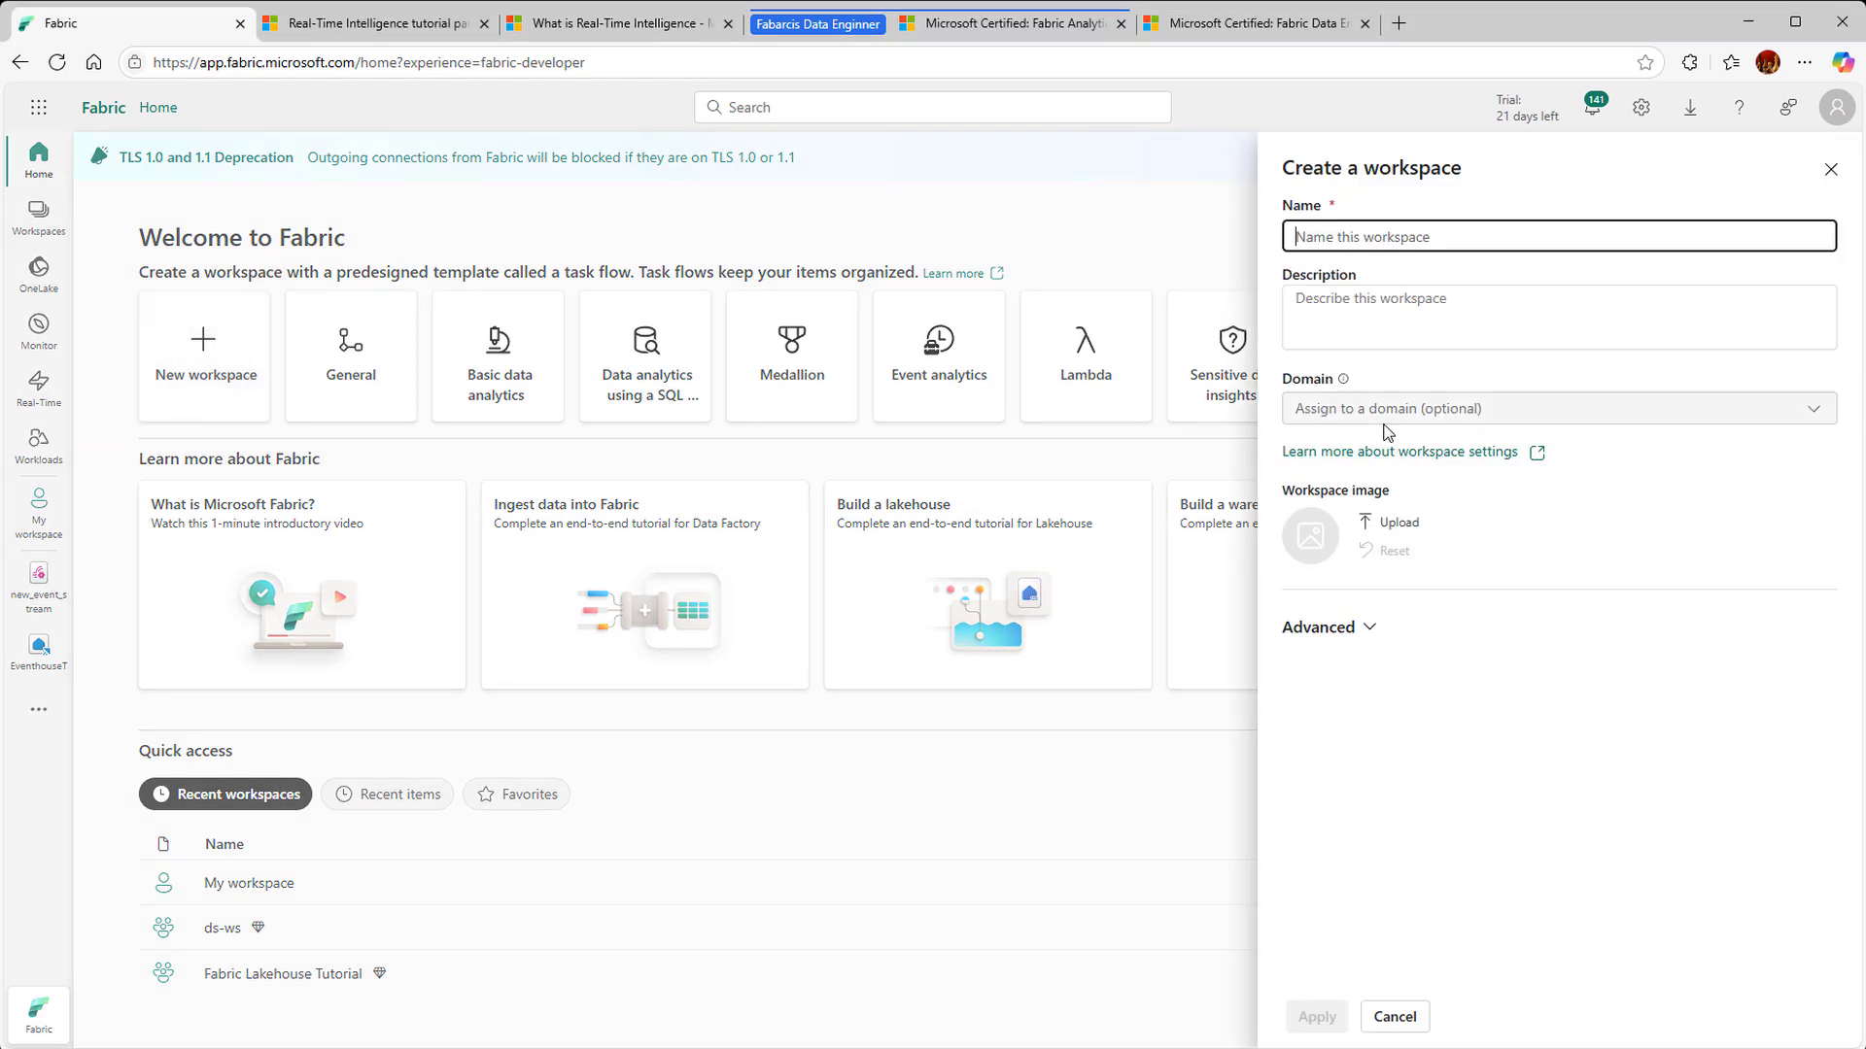
type("Real Time Intelligence Tutorial")
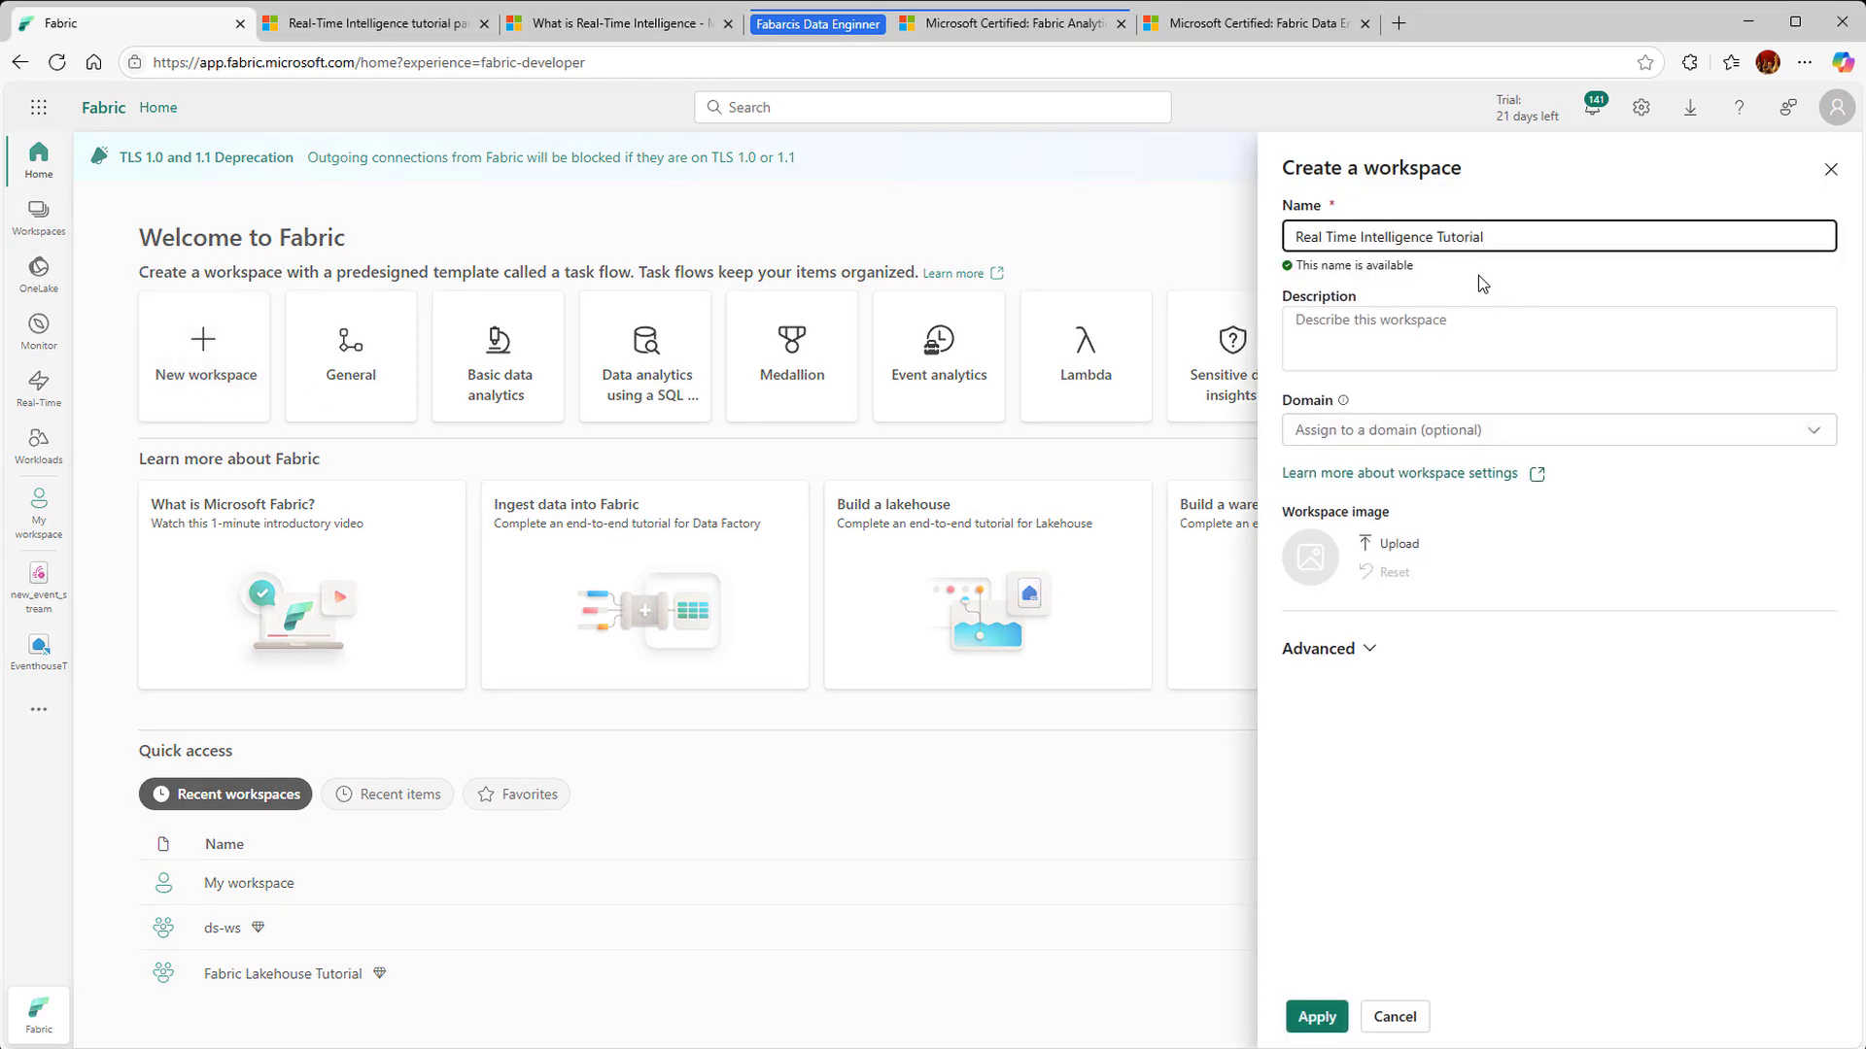
left_click(1370, 651)
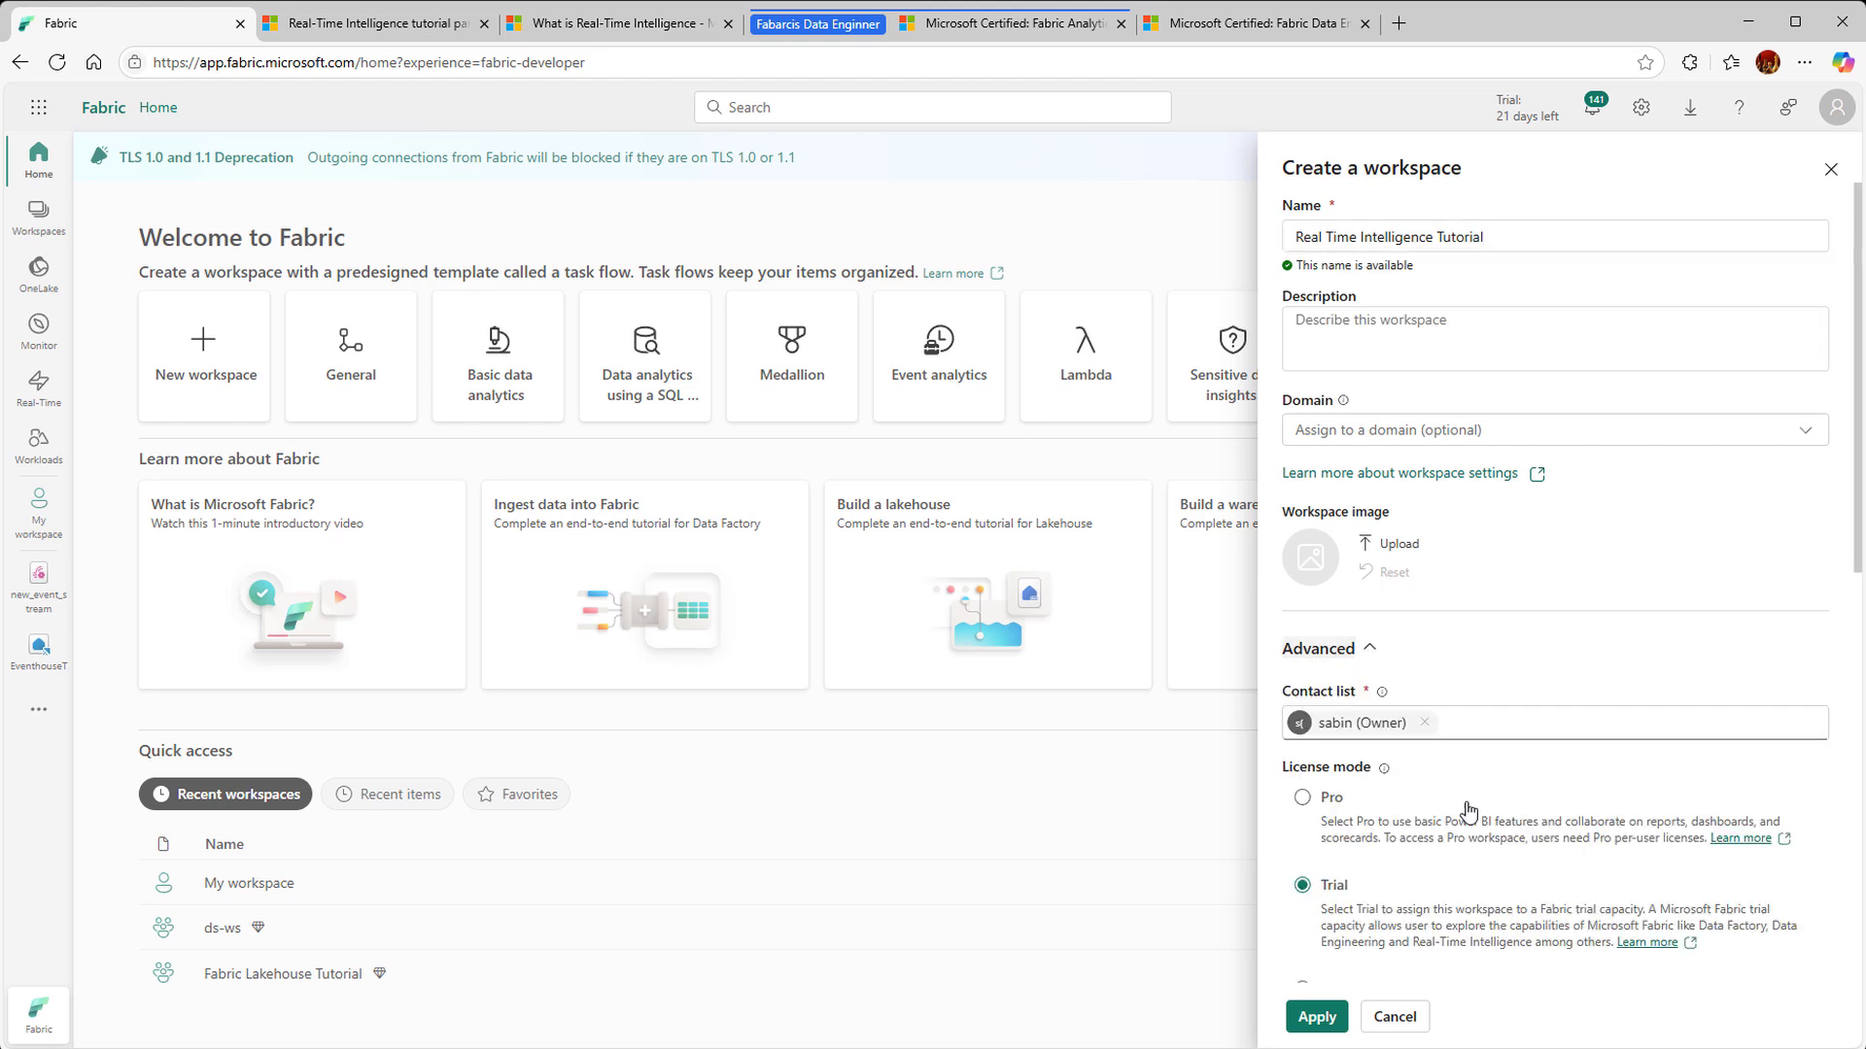
scroll(1467, 812, "down", 2)
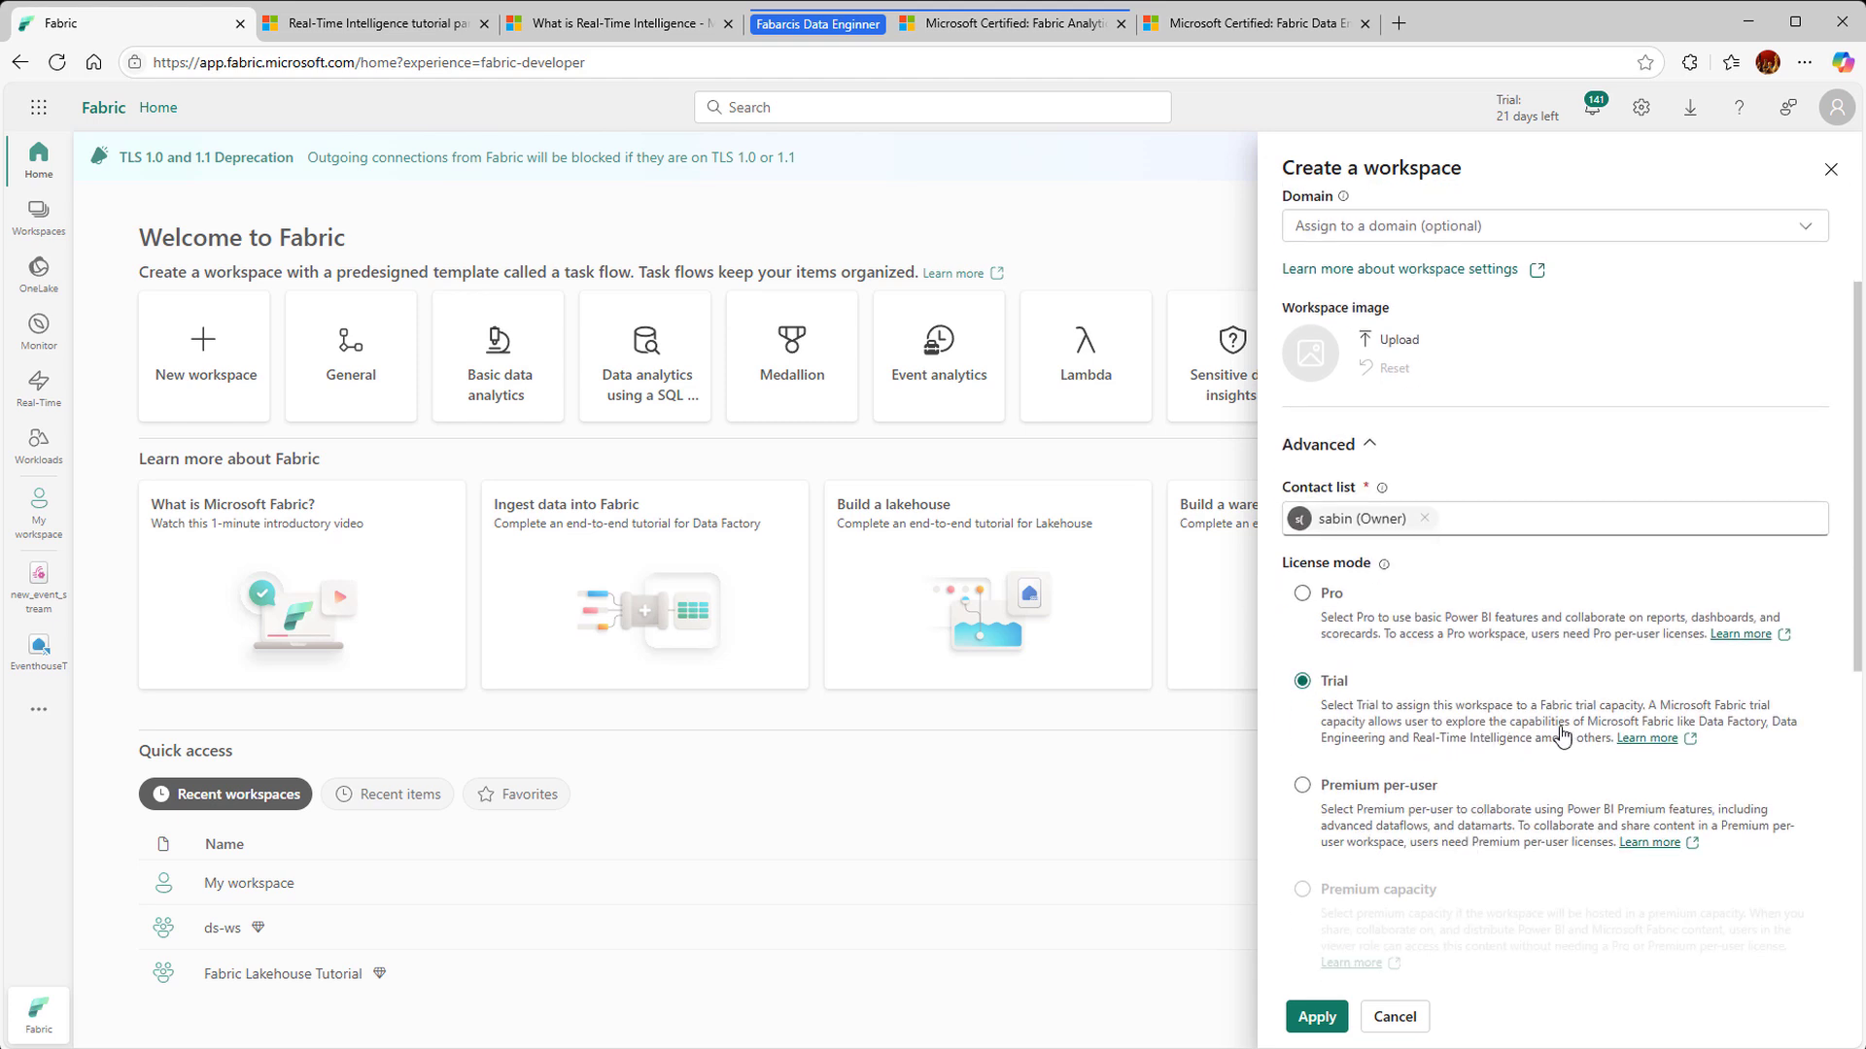
left_click(1319, 1020)
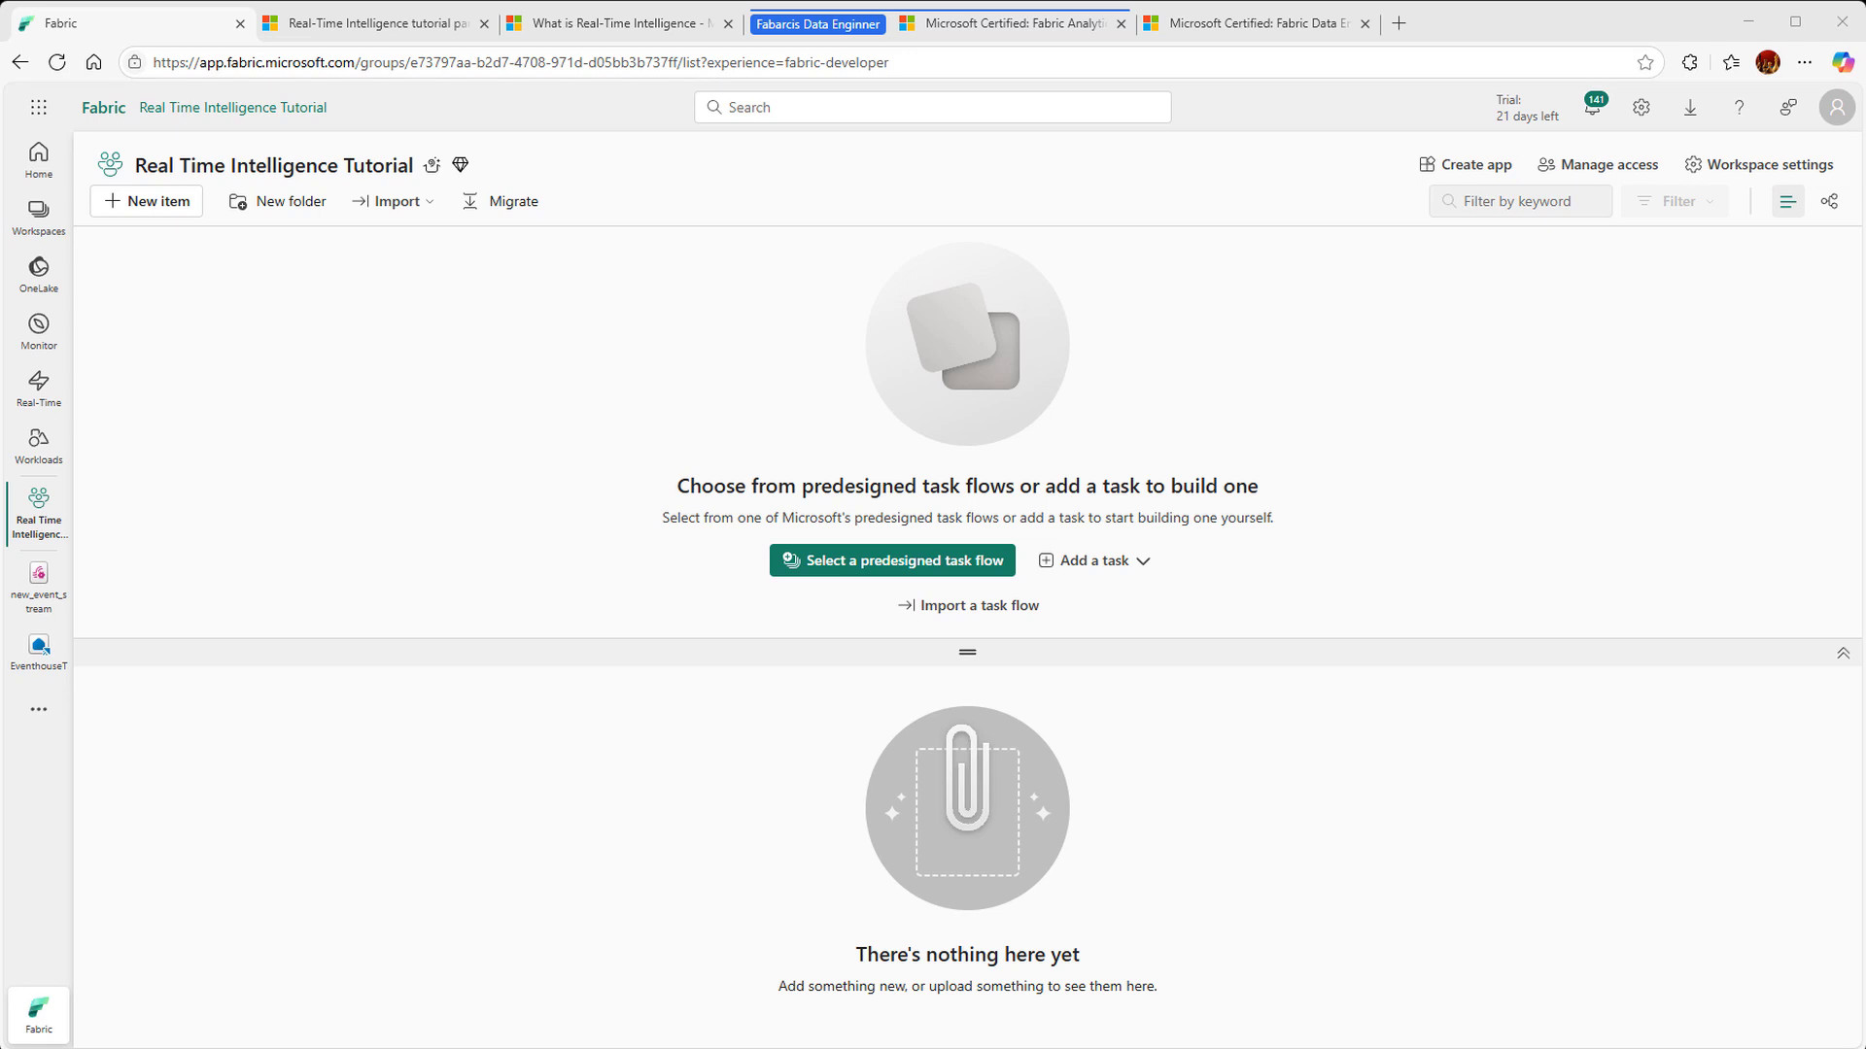
Step: Create an Eventhouse item named TutorialEventhouse in the new workspace and dismiss its welcome message and guided tips
left_click(494, 466)
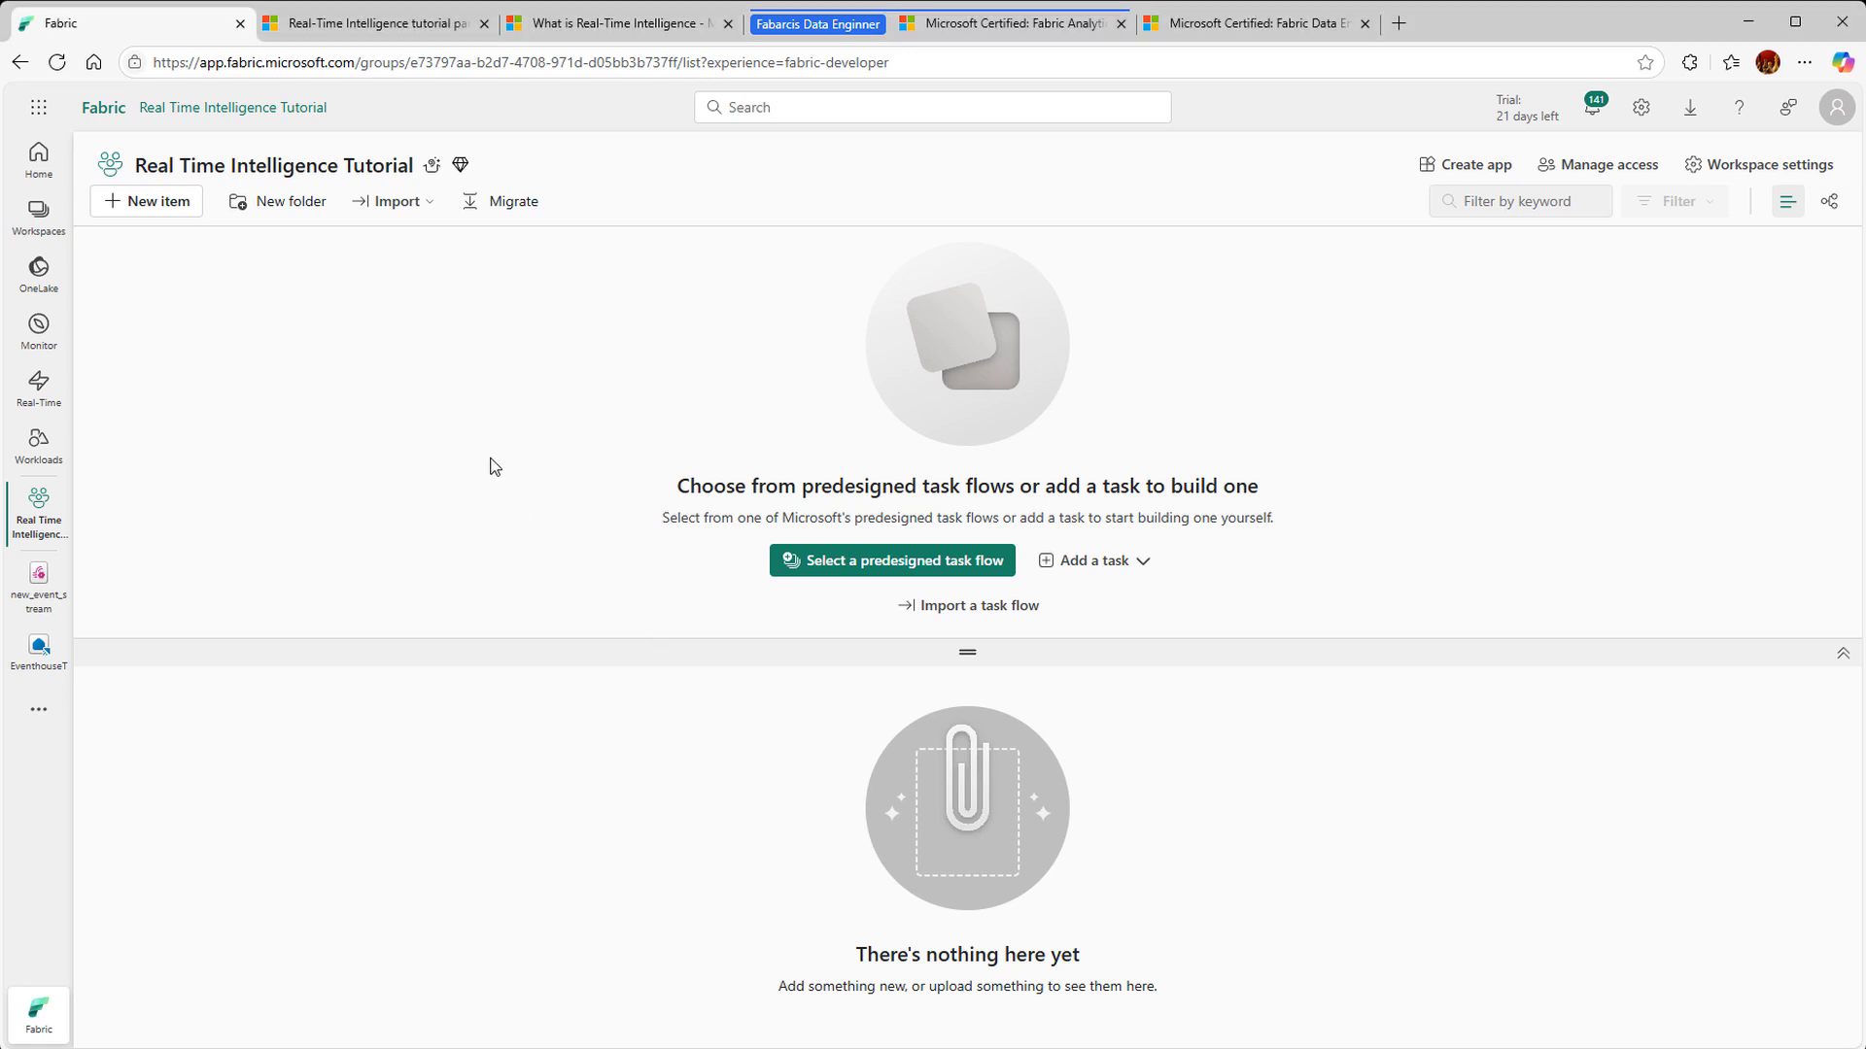
left_click(155, 202)
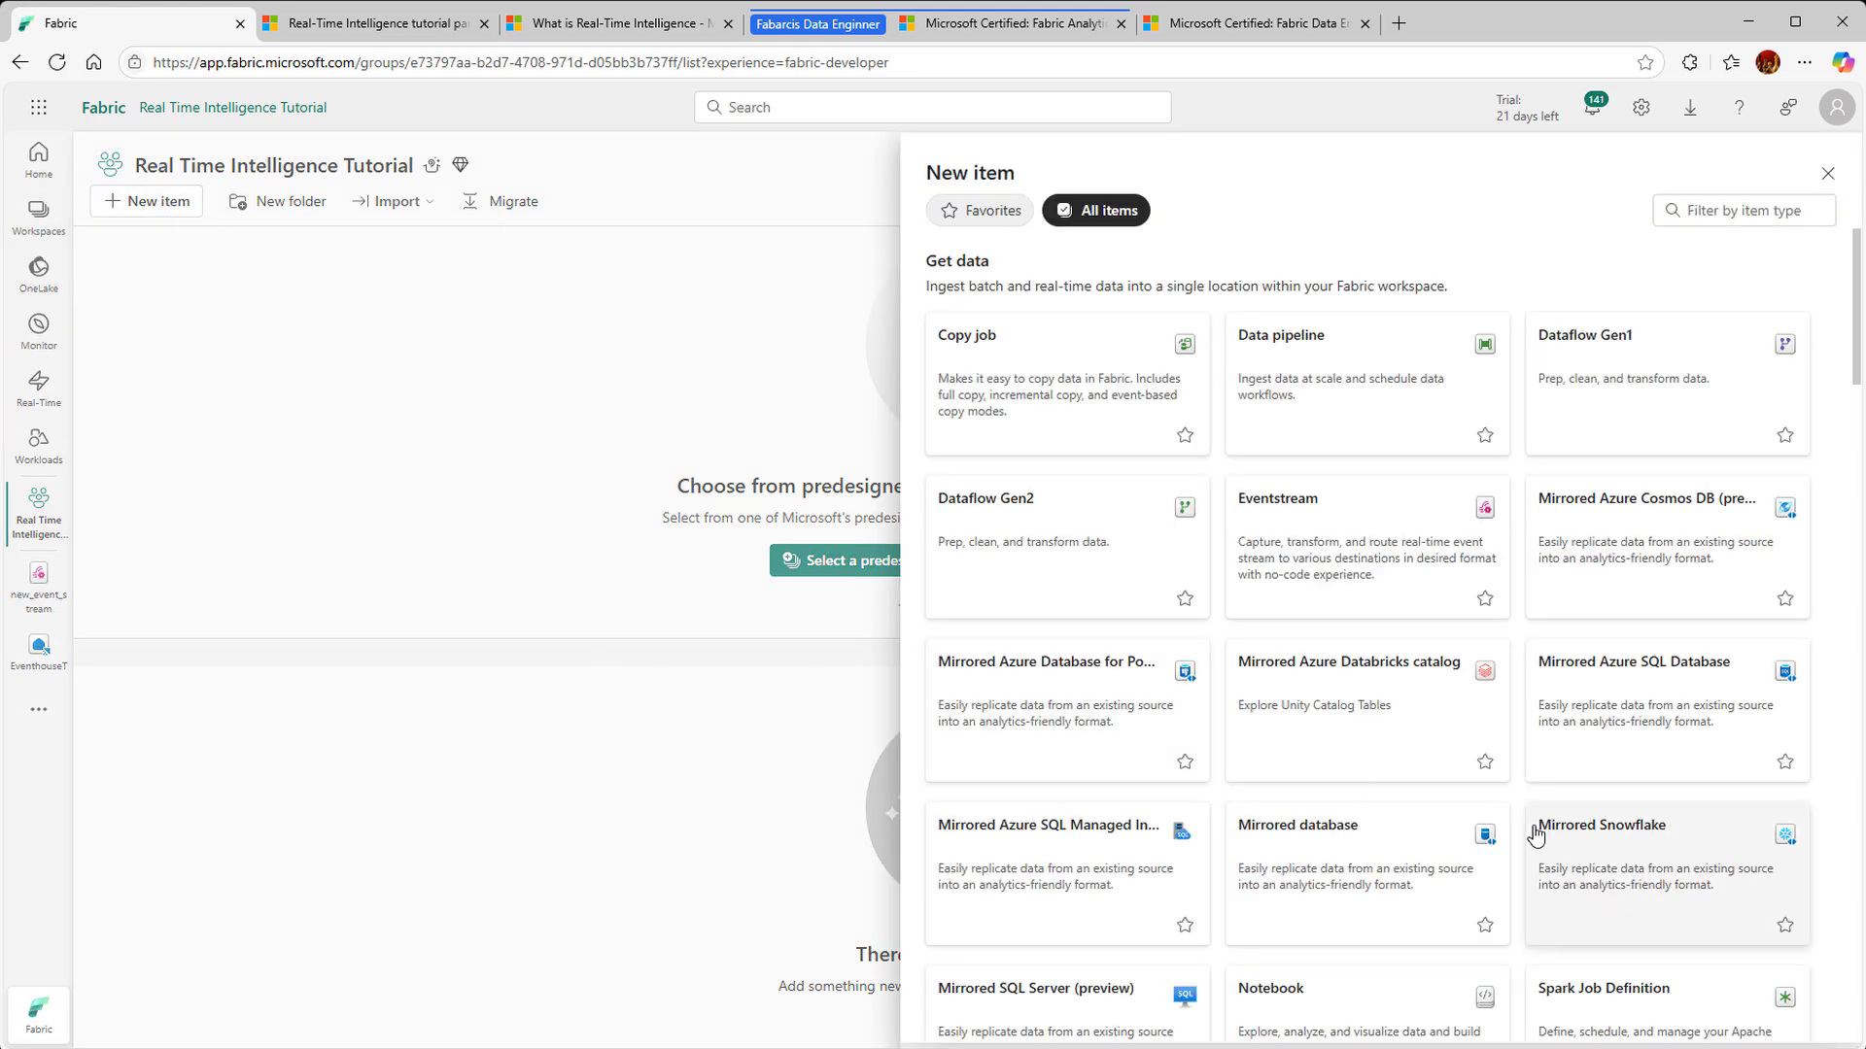
scroll(1858, 367, "down", 4)
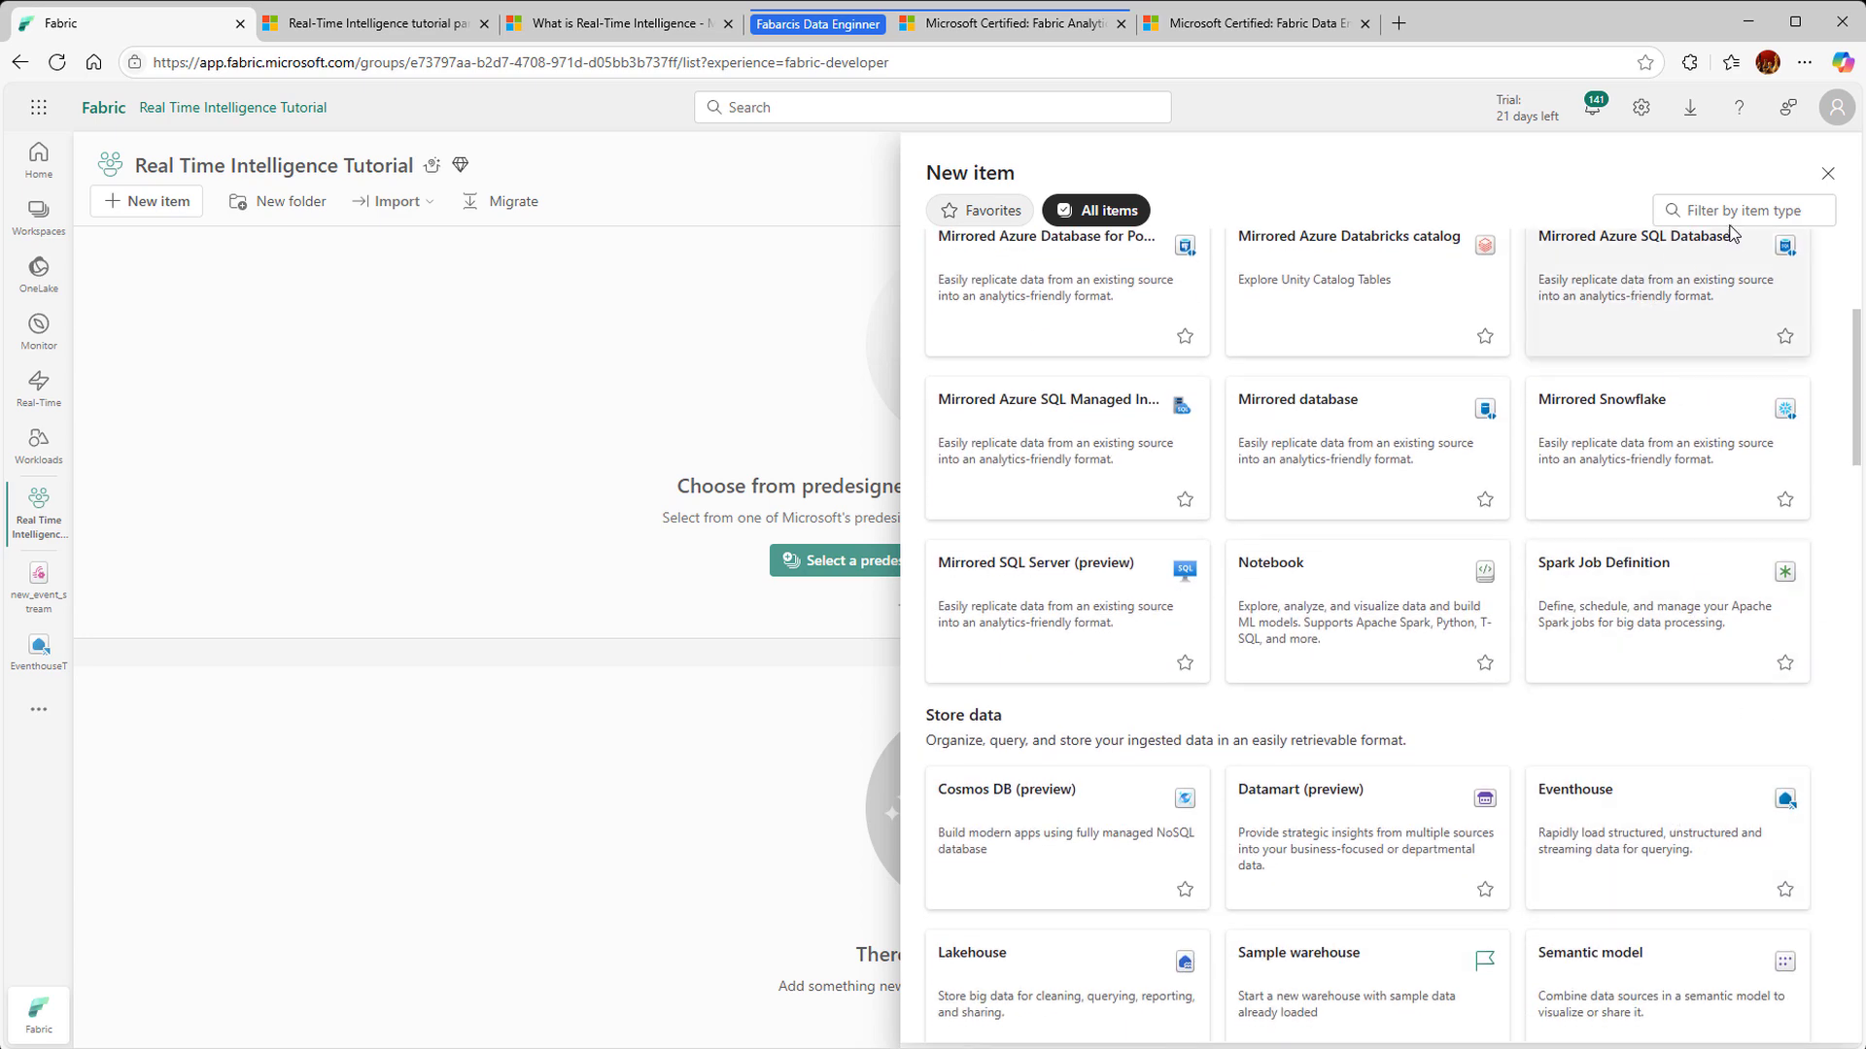
scroll(1858, 489, "up", 4)
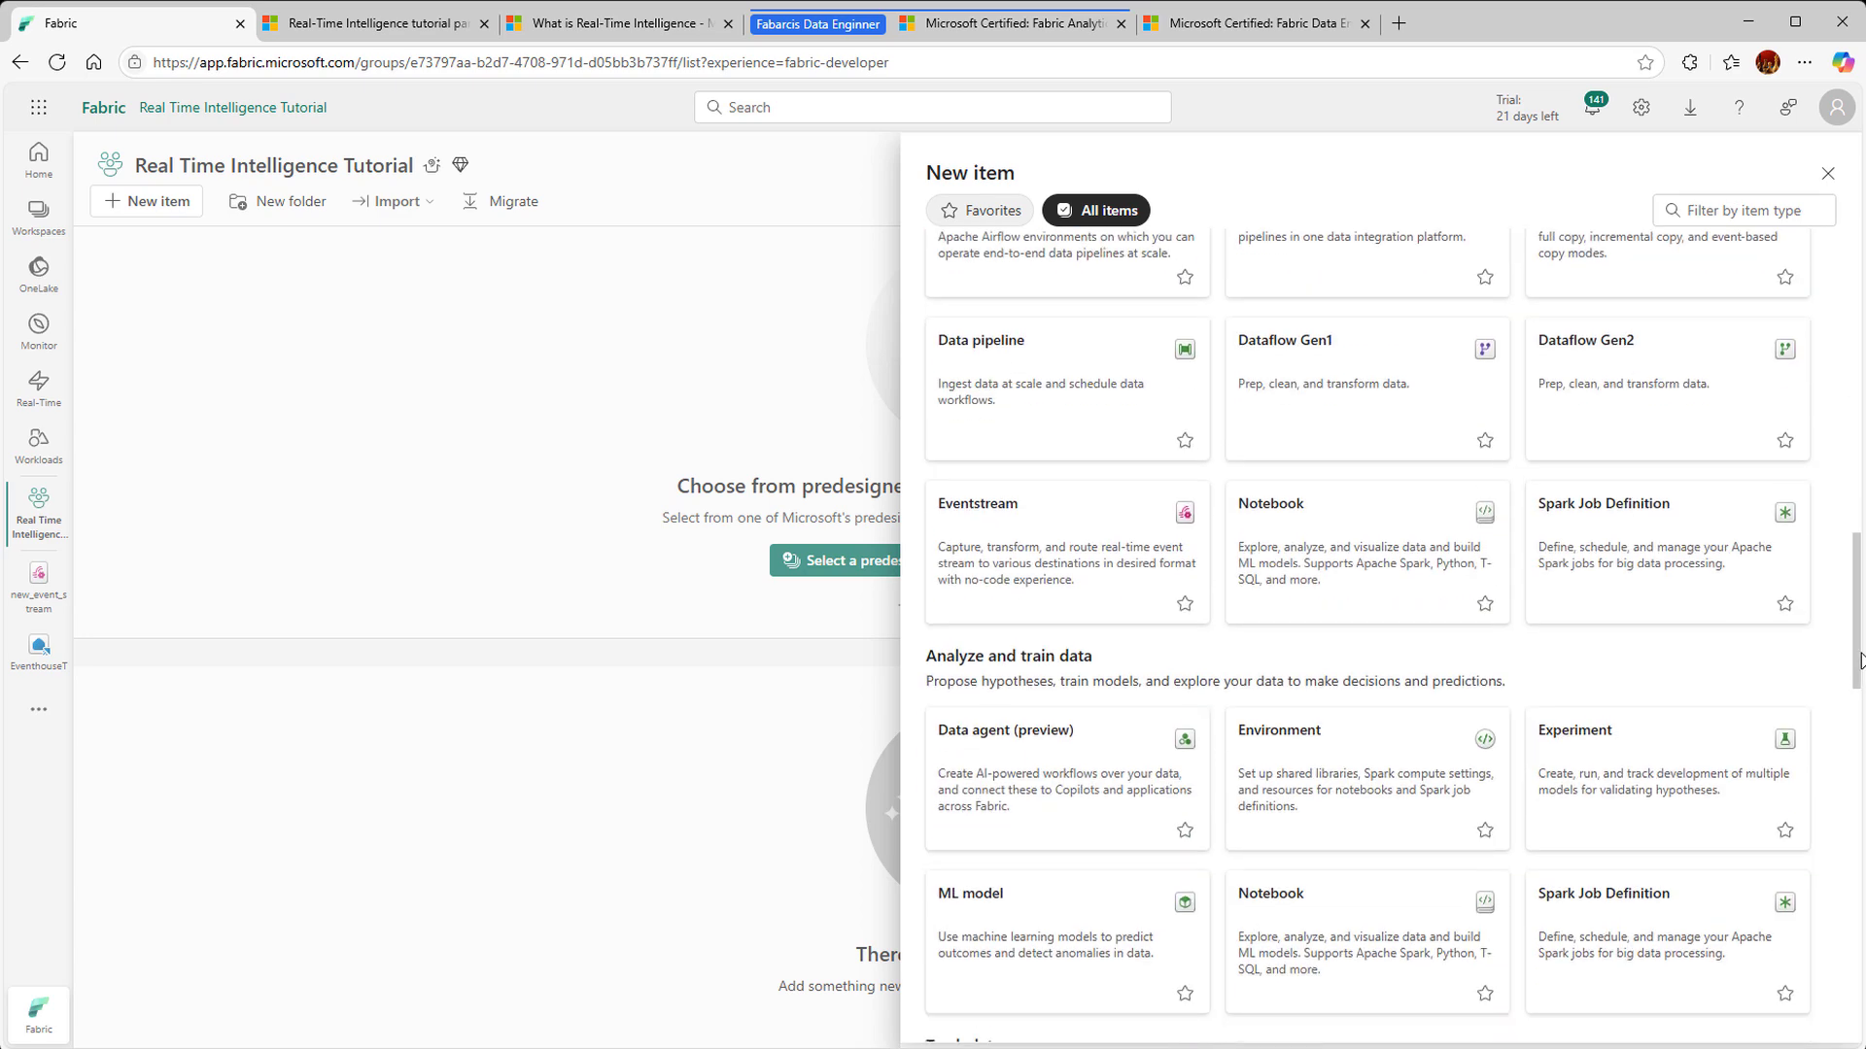
left_click(1702, 214)
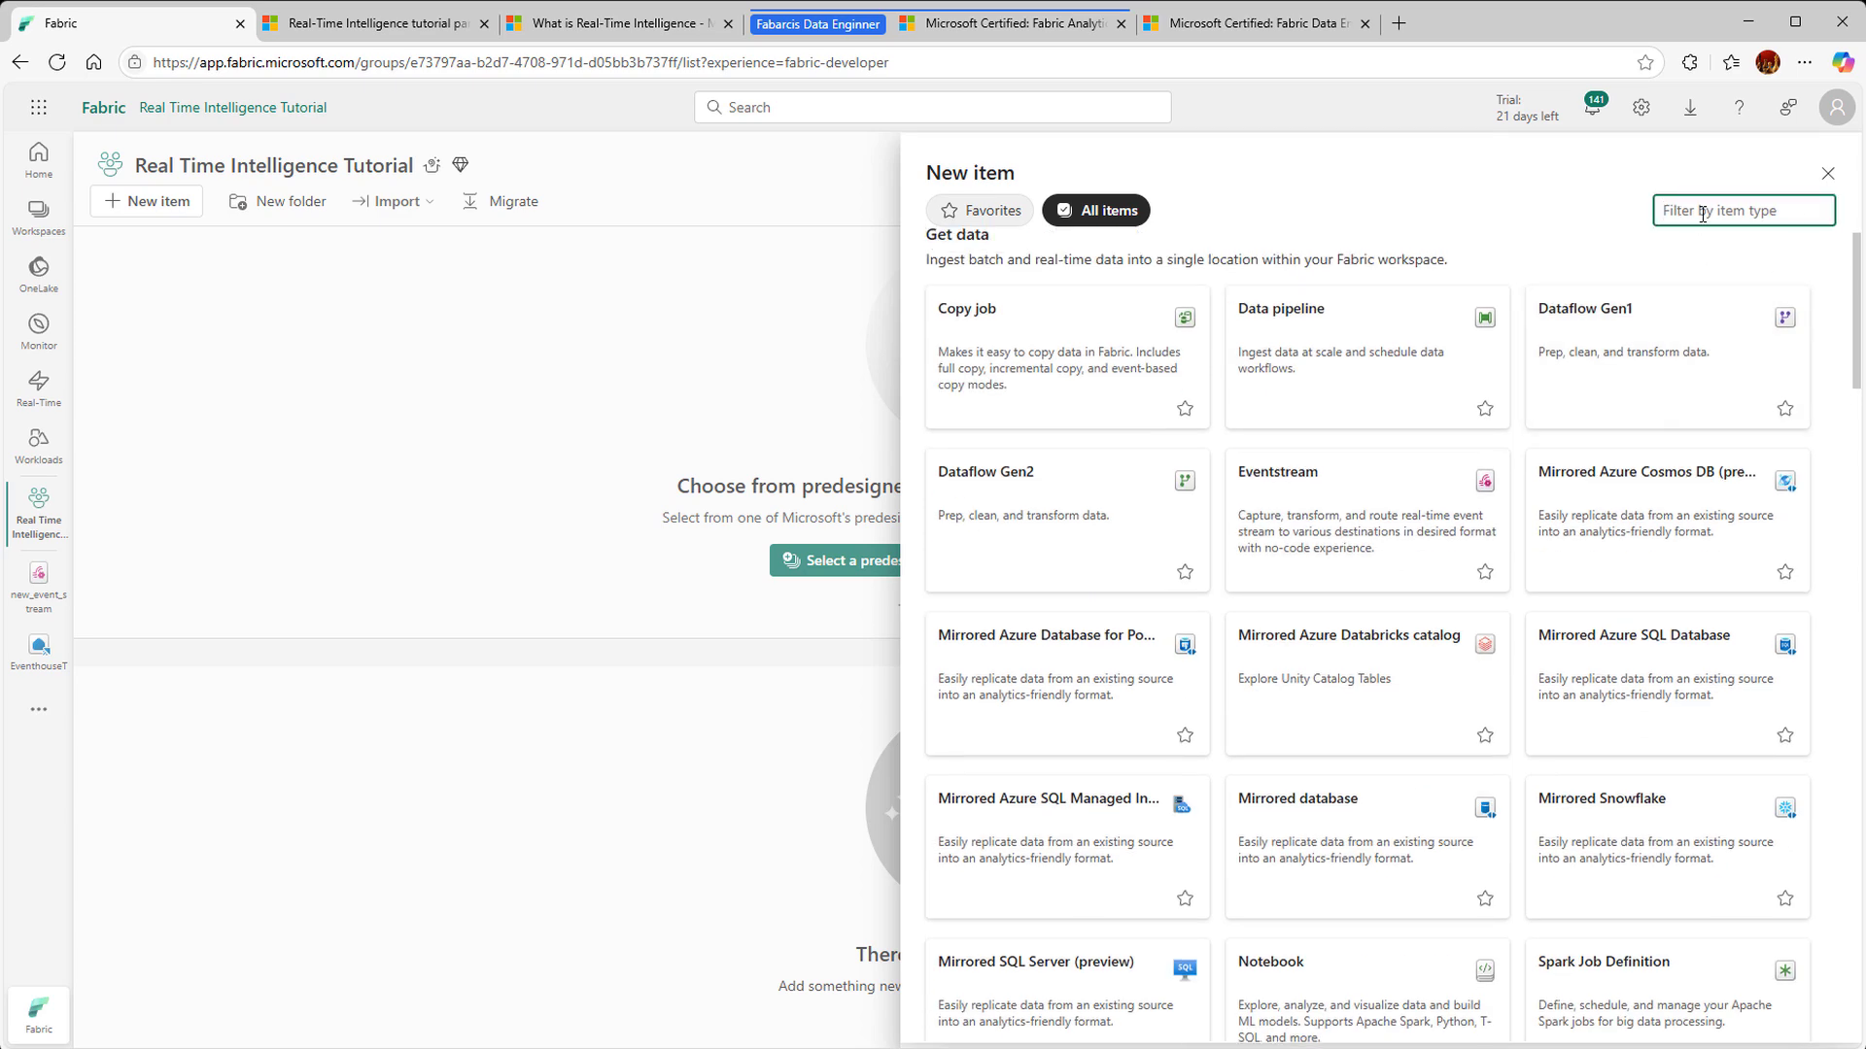
type("eve")
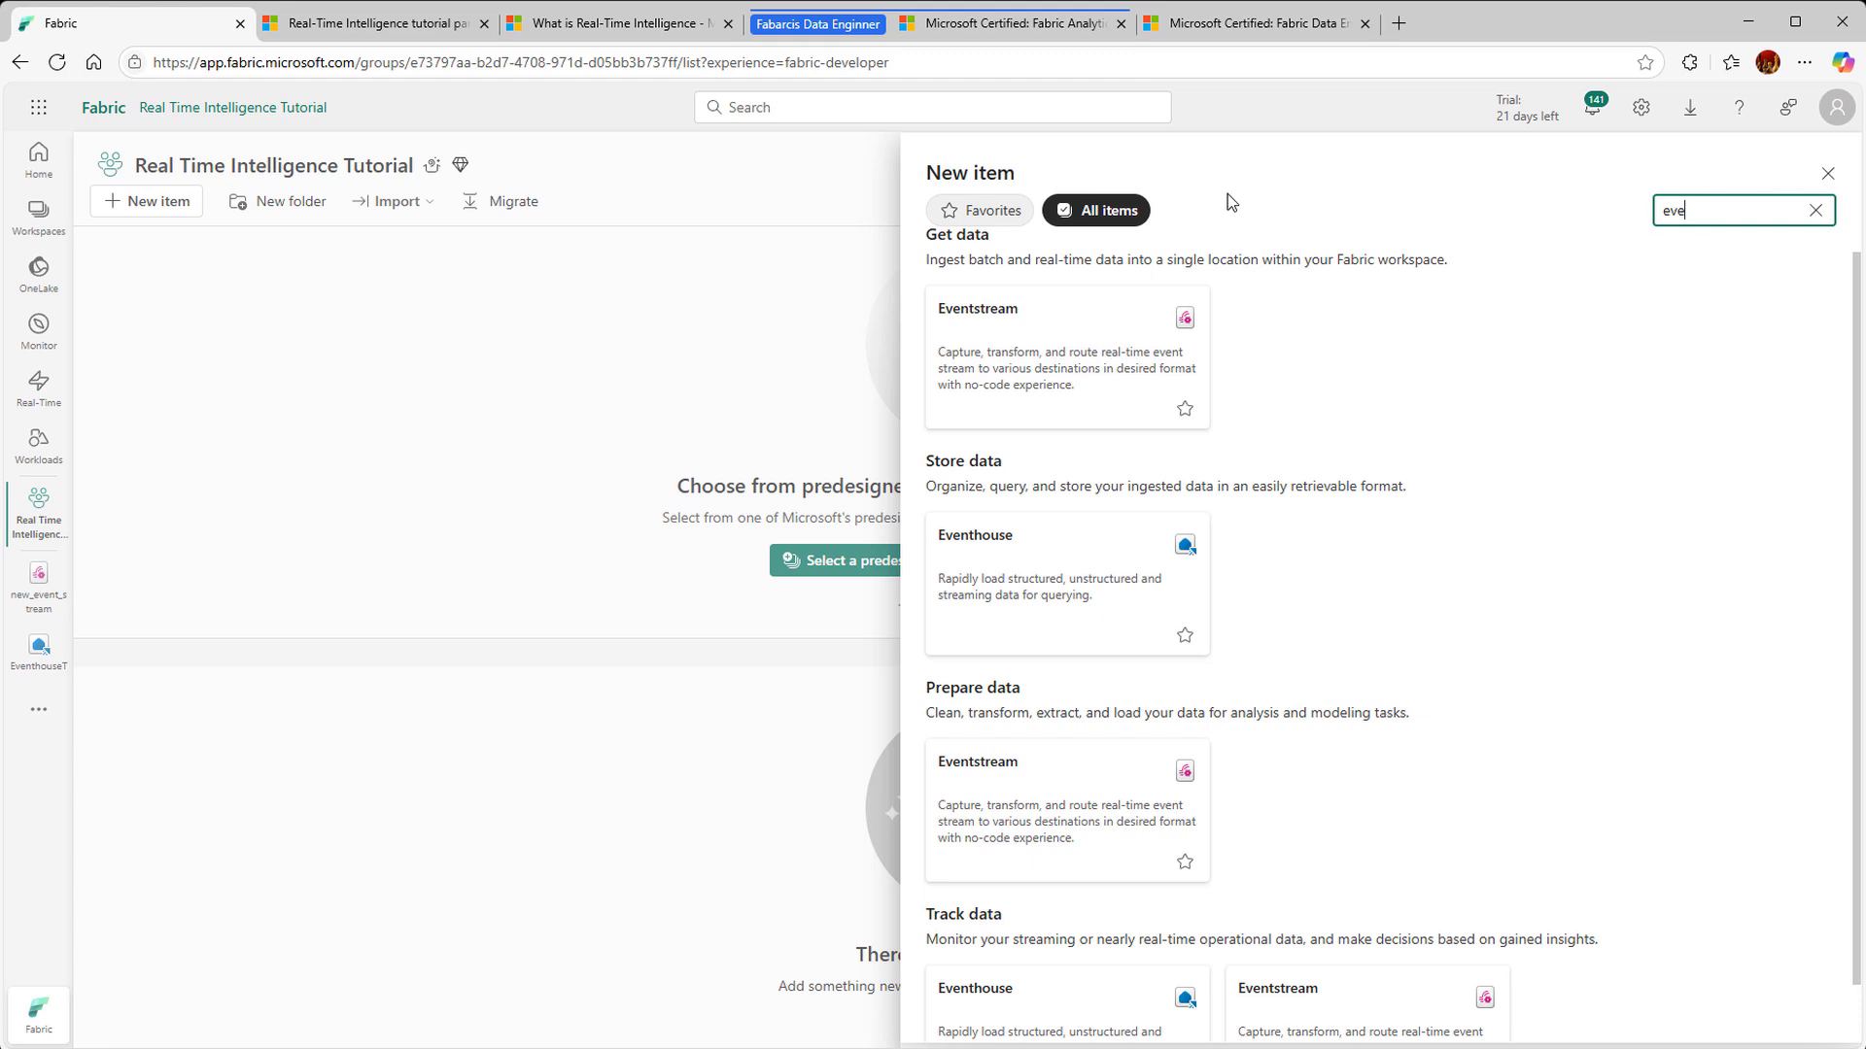
left_click(1059, 578)
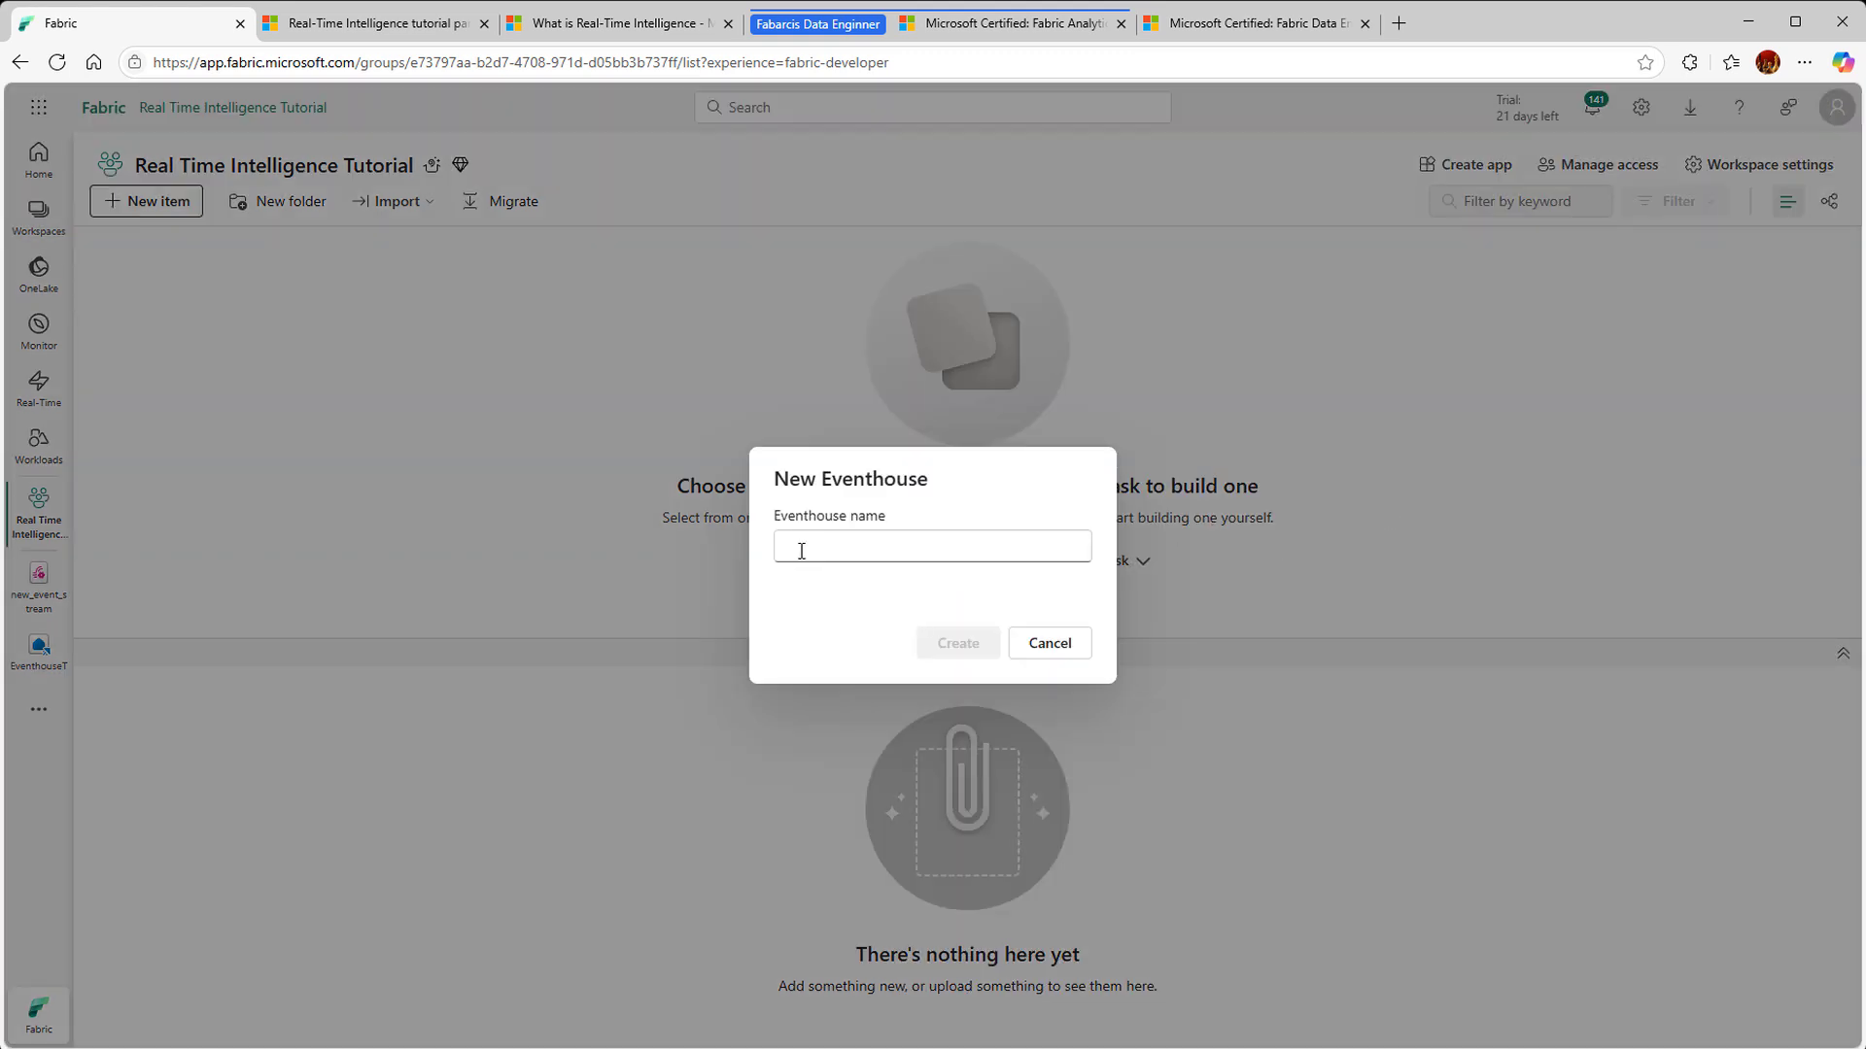
left_click(802, 551)
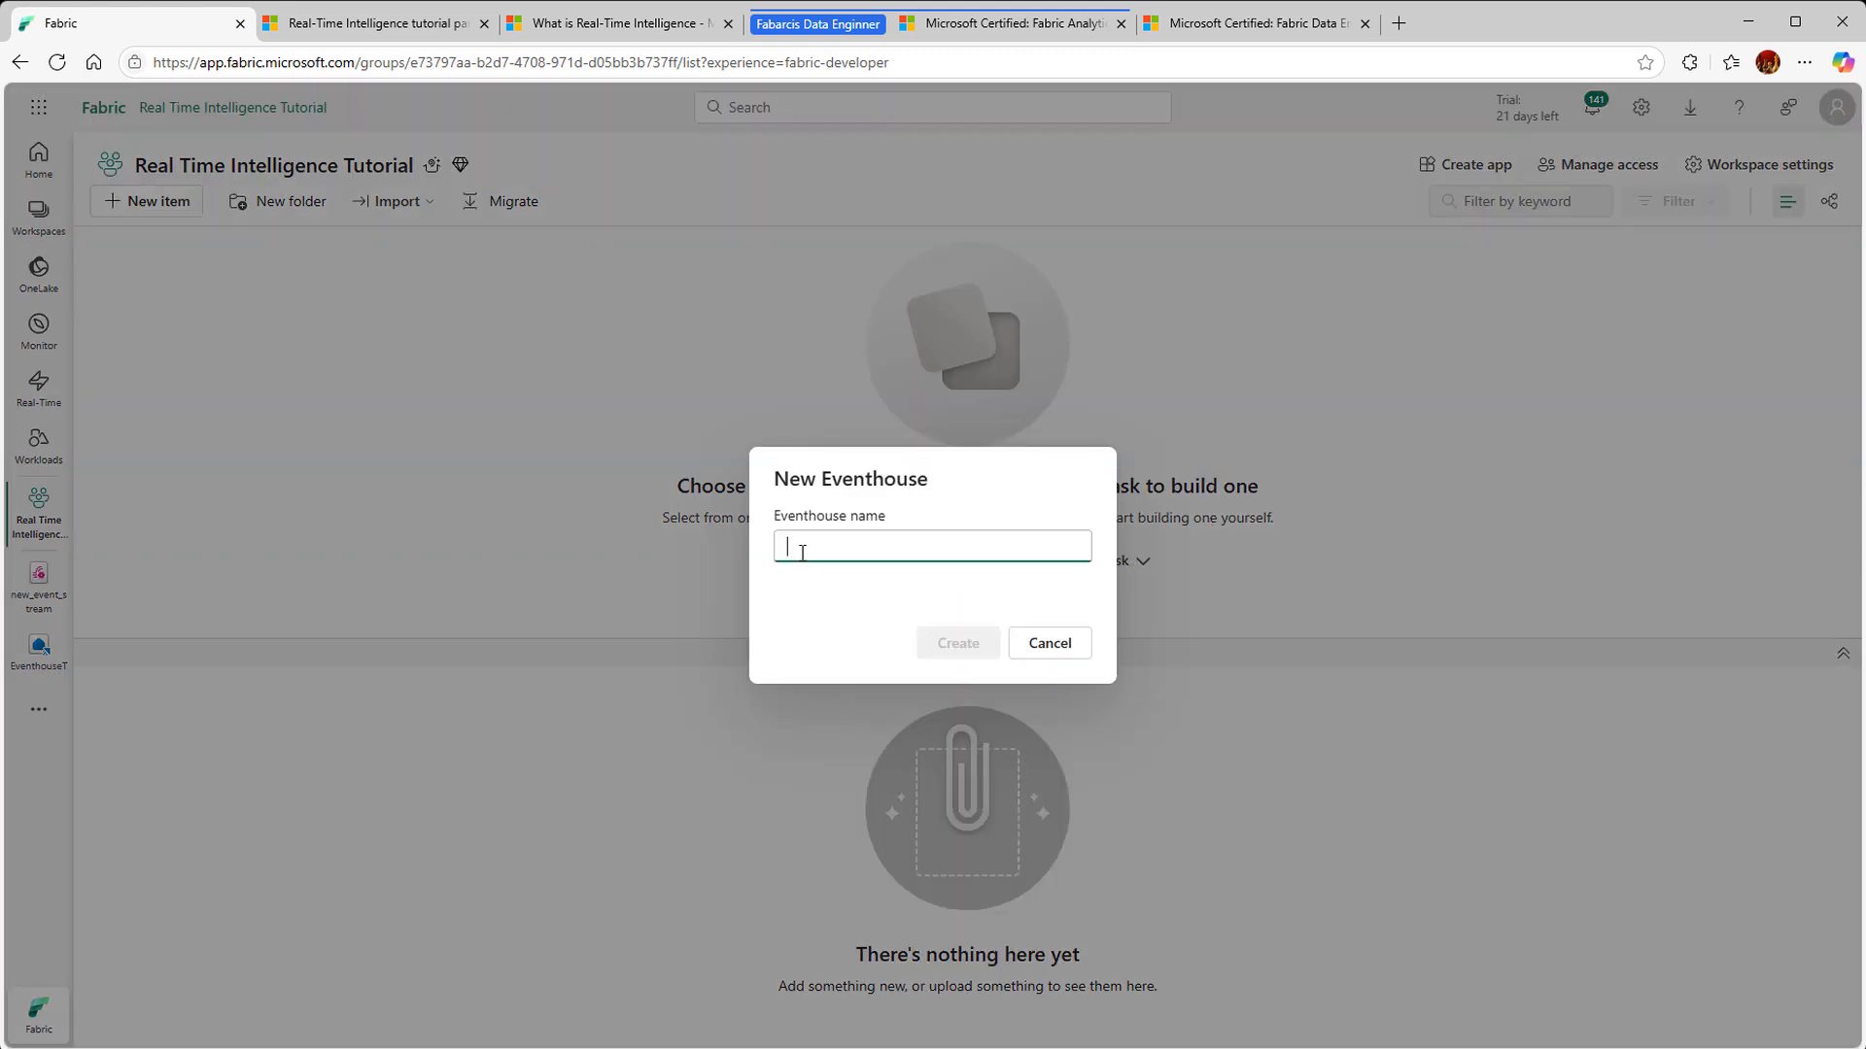
type("TutorialEventhouse")
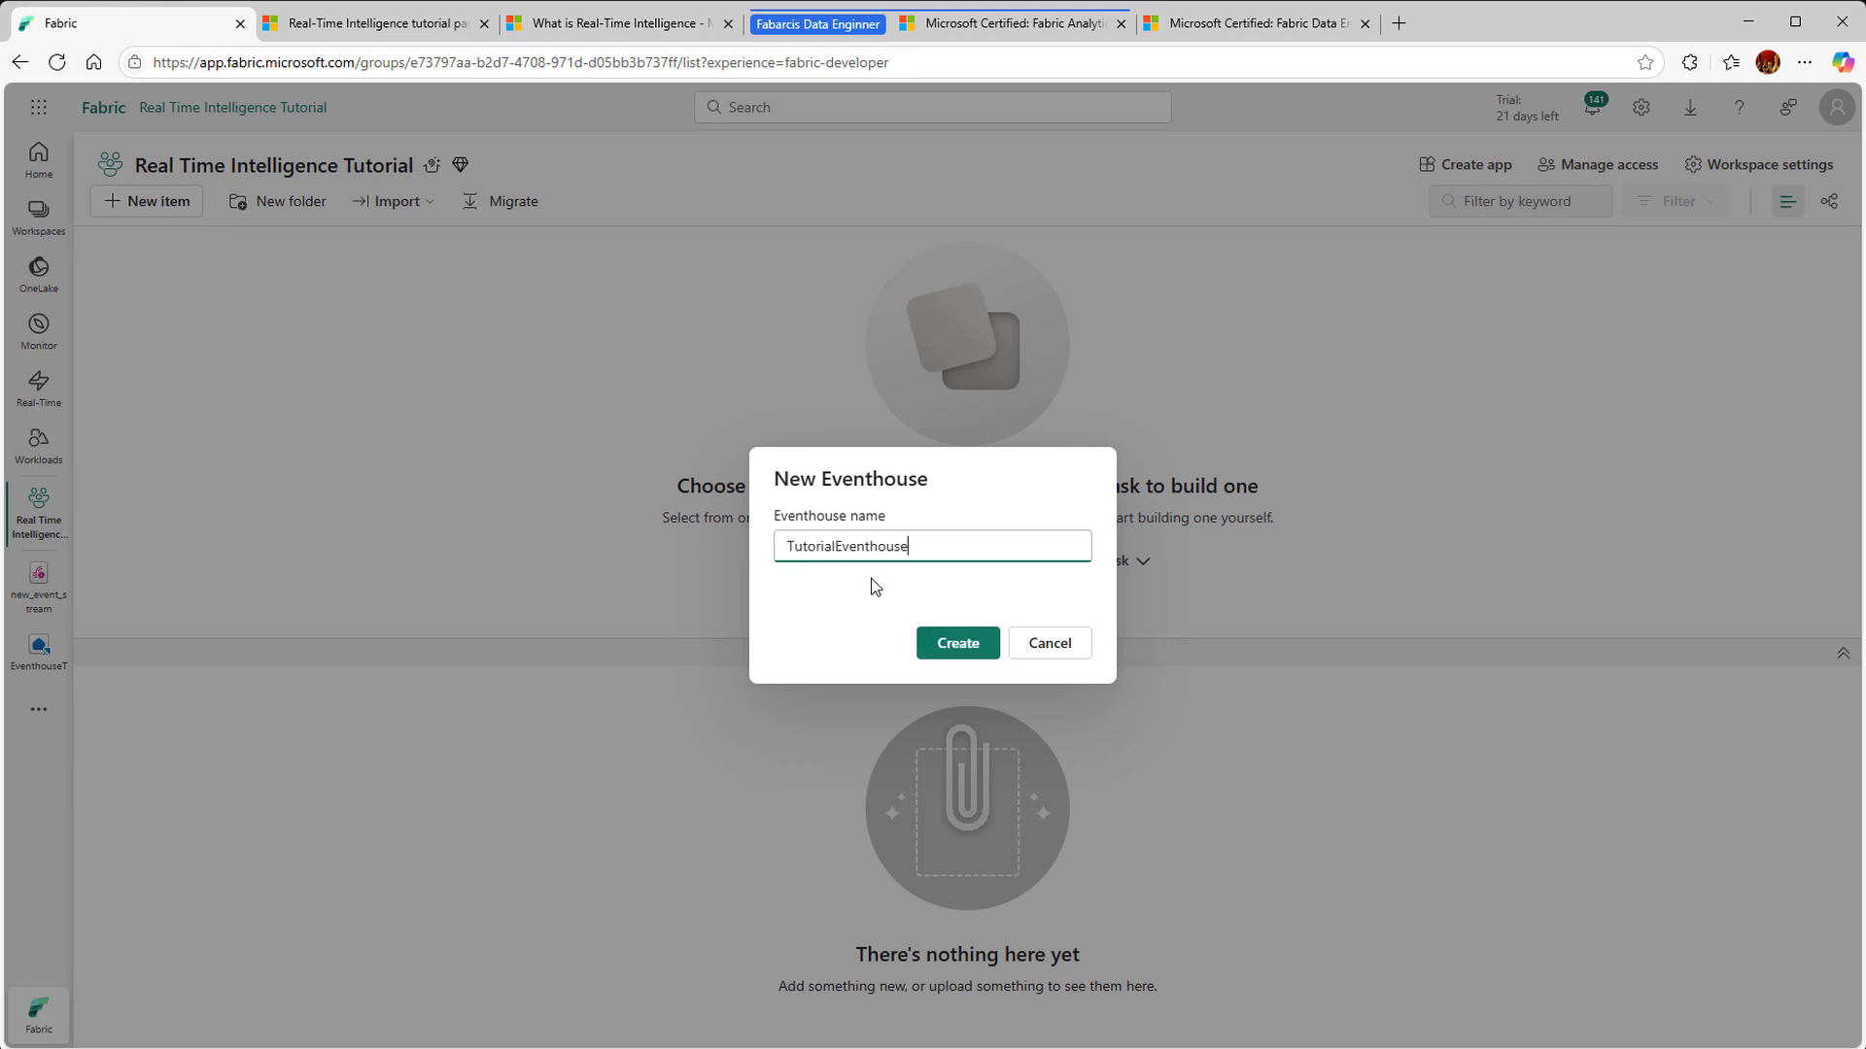
left_click(963, 646)
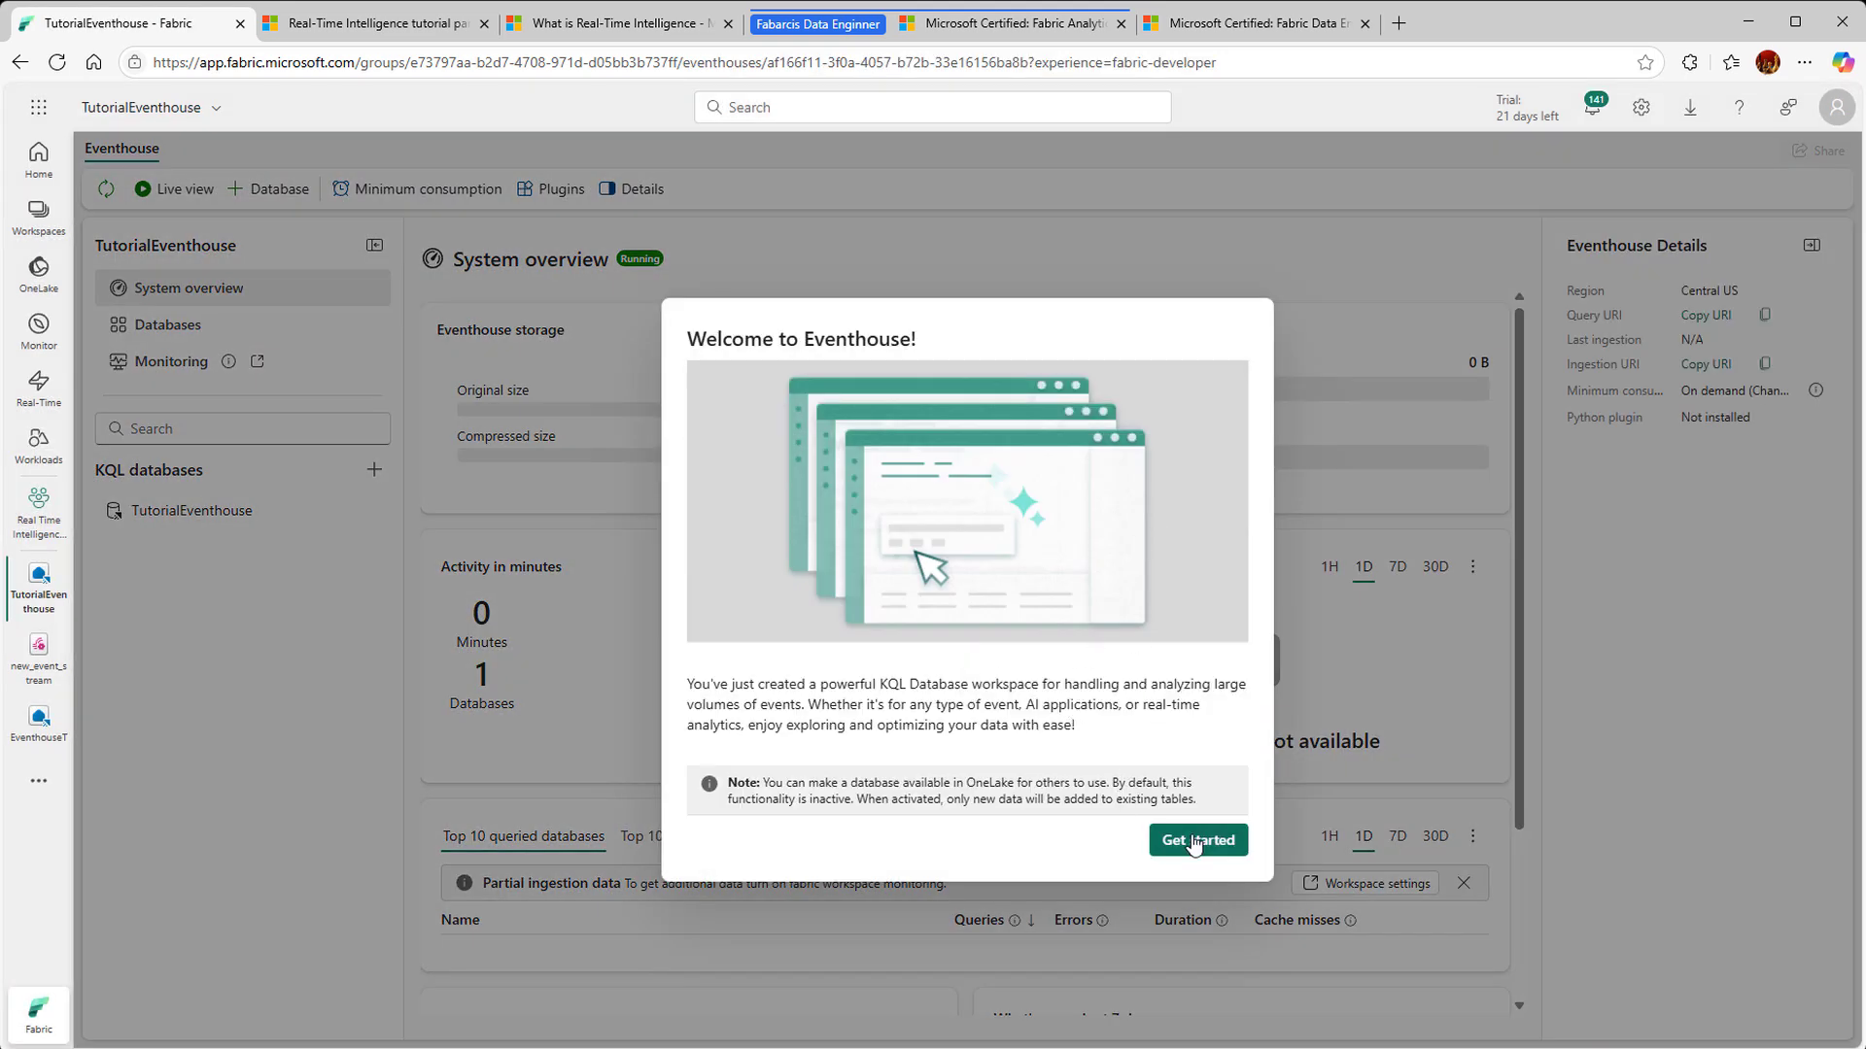
left_click(1195, 841)
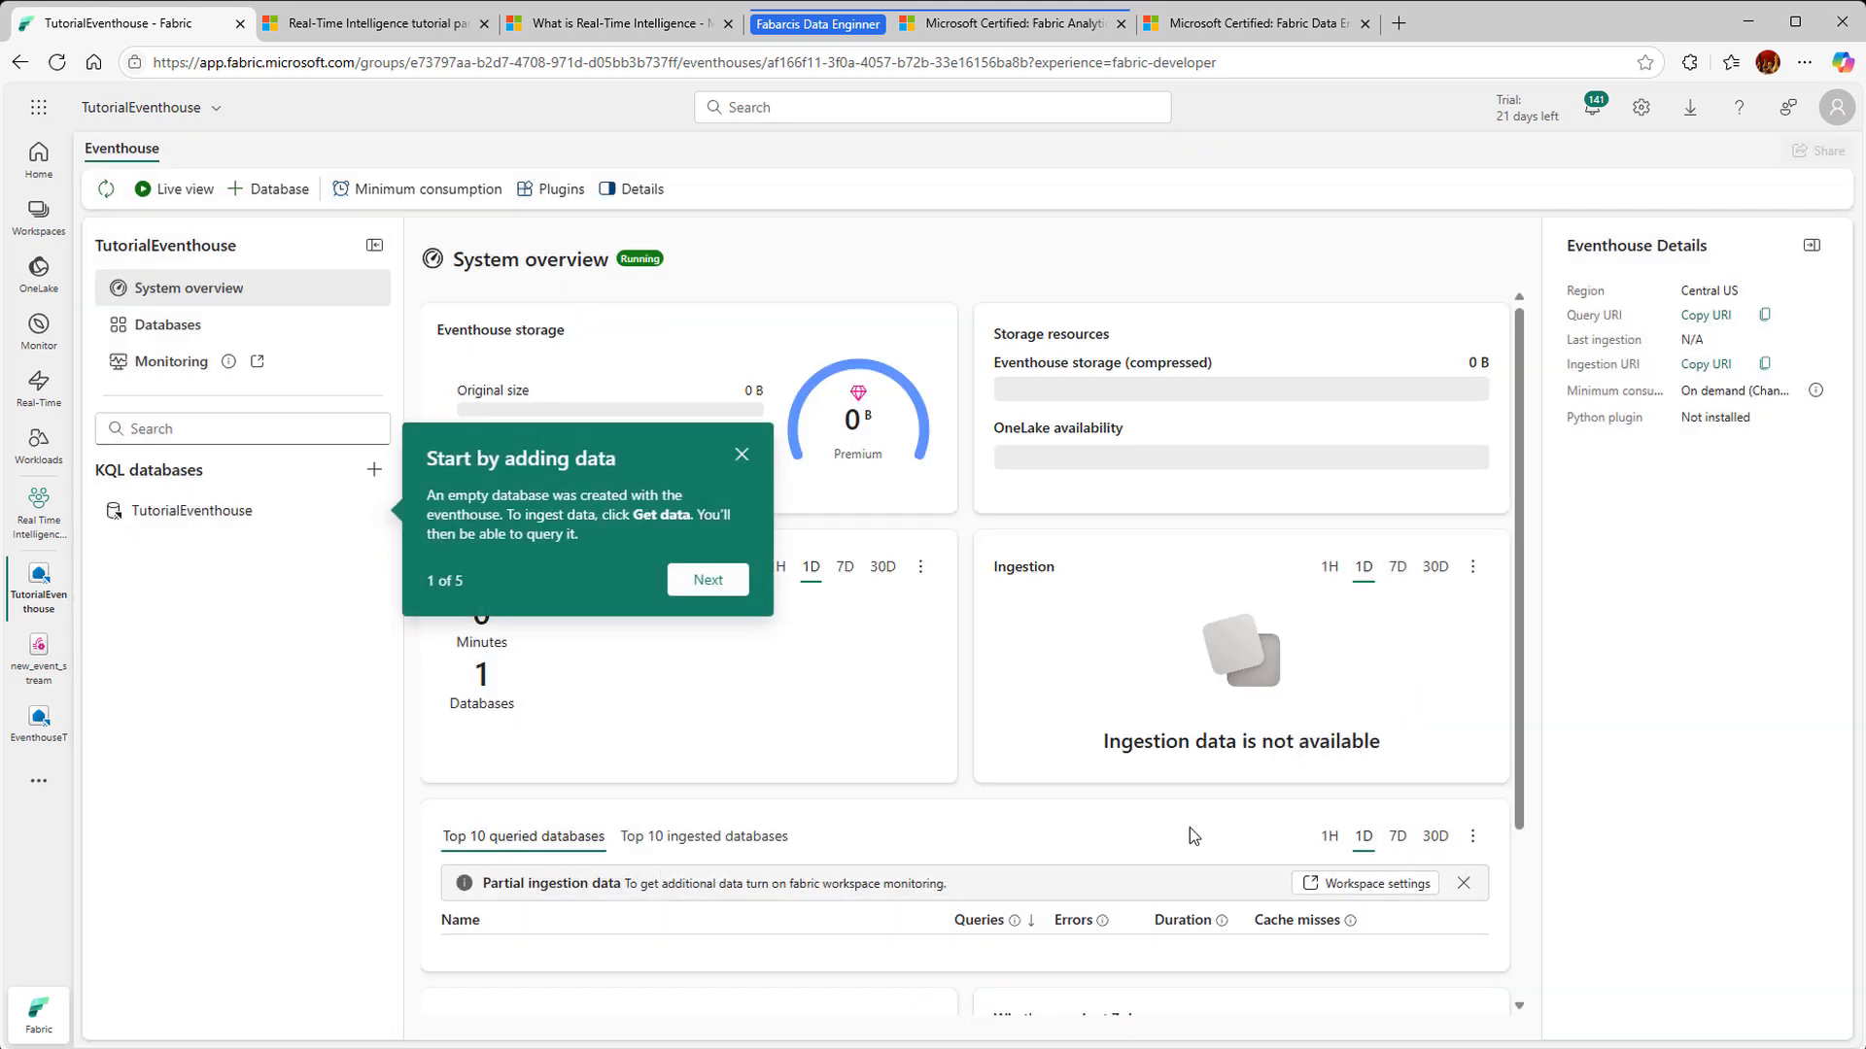
left_click(741, 455)
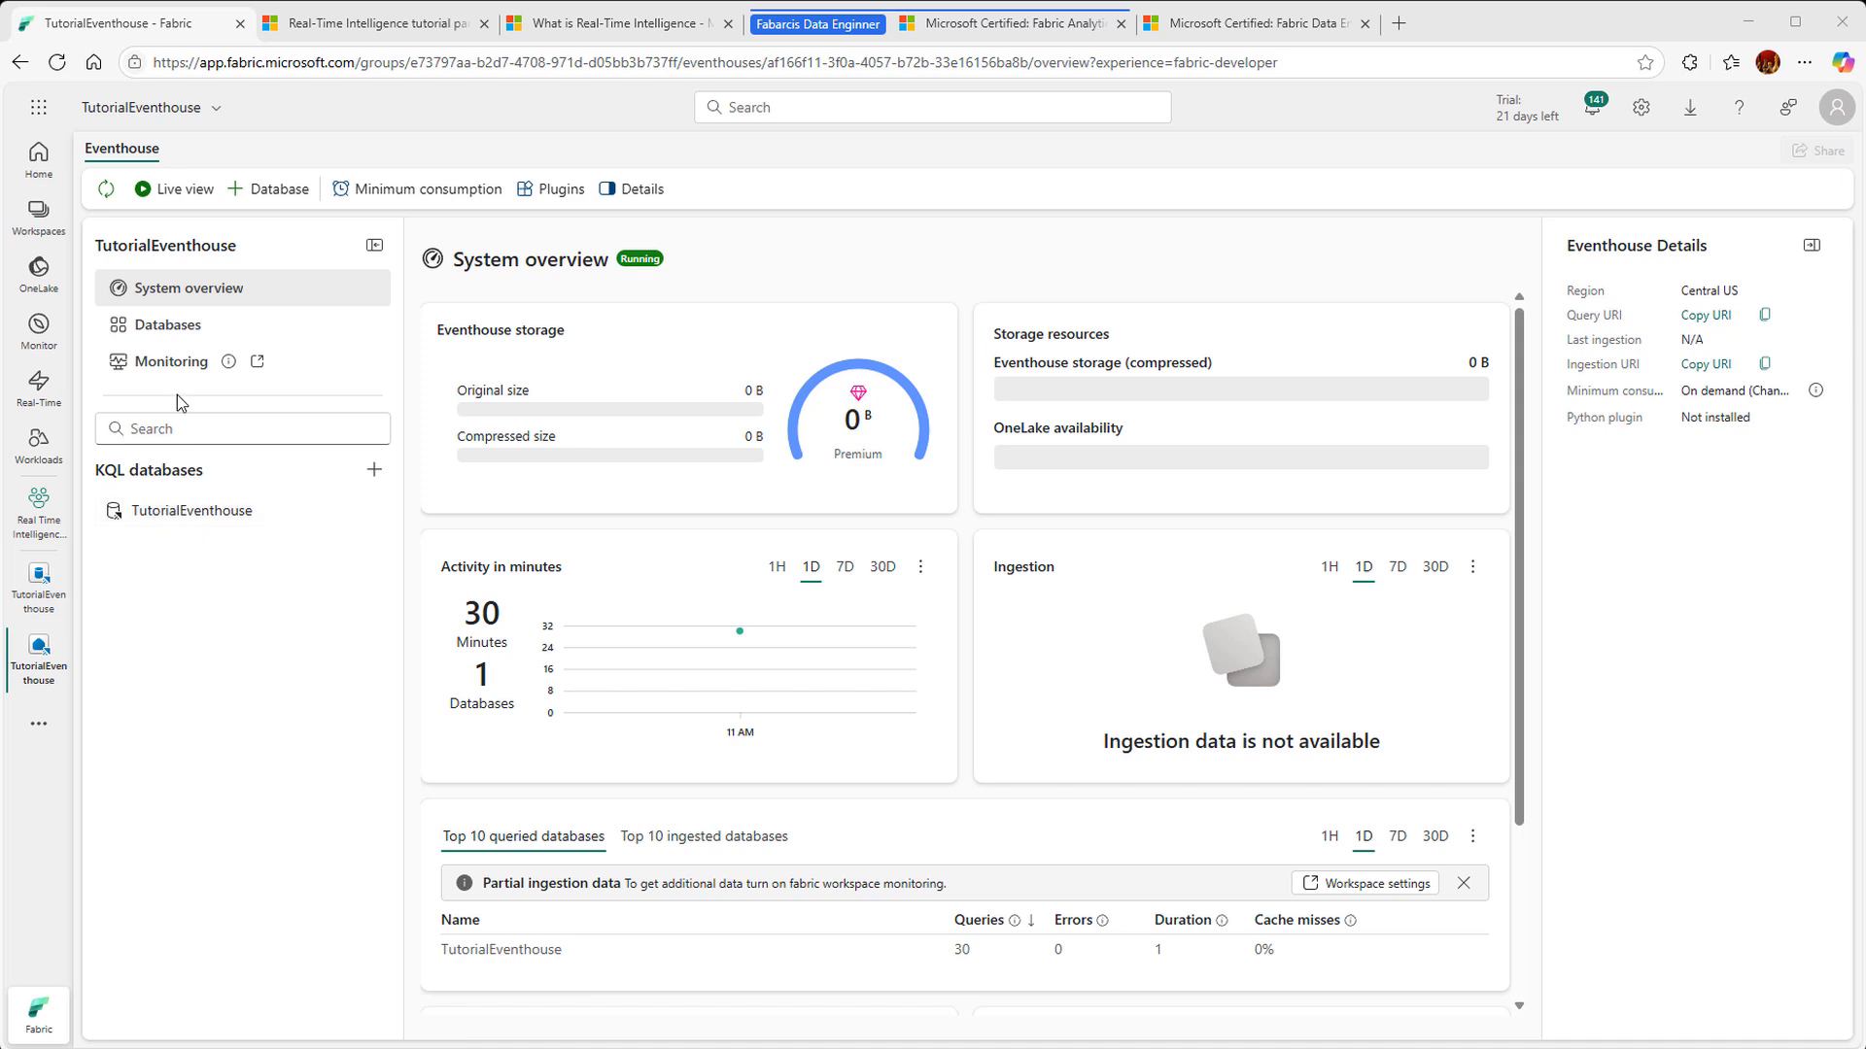
Step: View the eventhouse's database list and its TutorialEventhouse KQL database, and return to the system overview
left_click(169, 327)
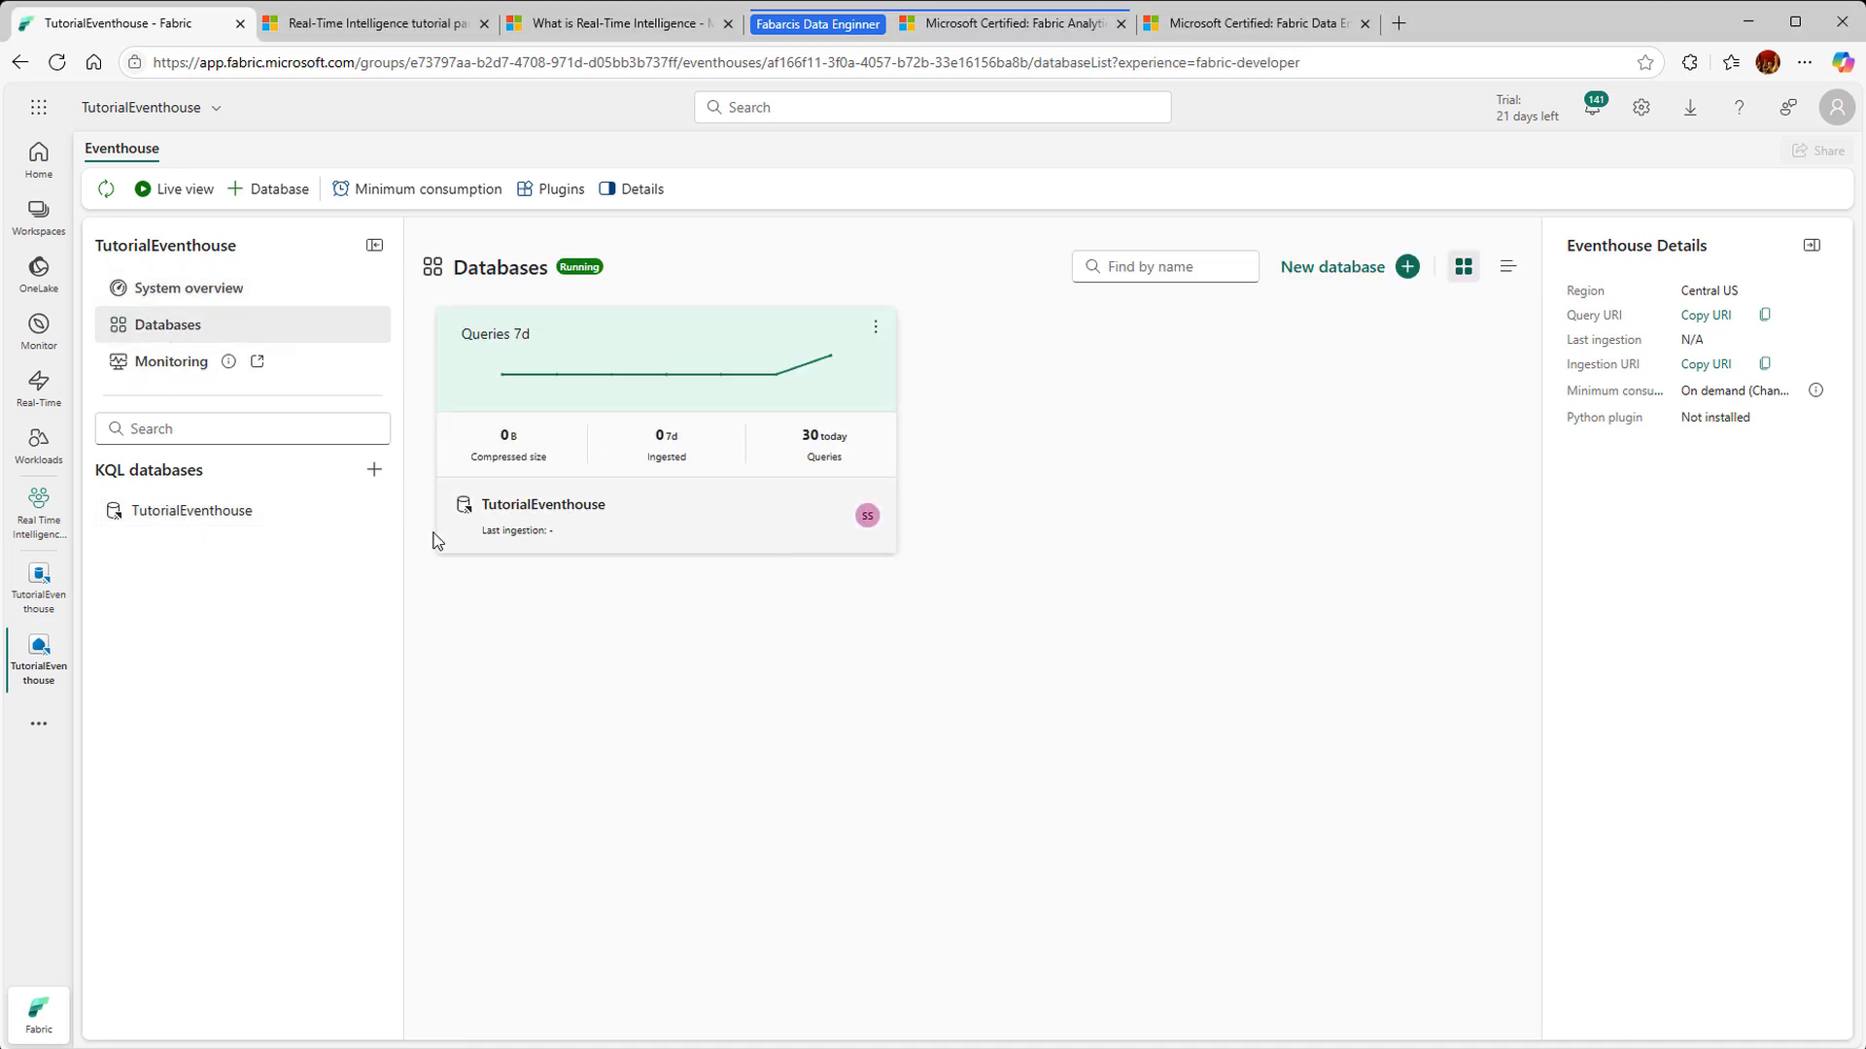
left_click(175, 512)
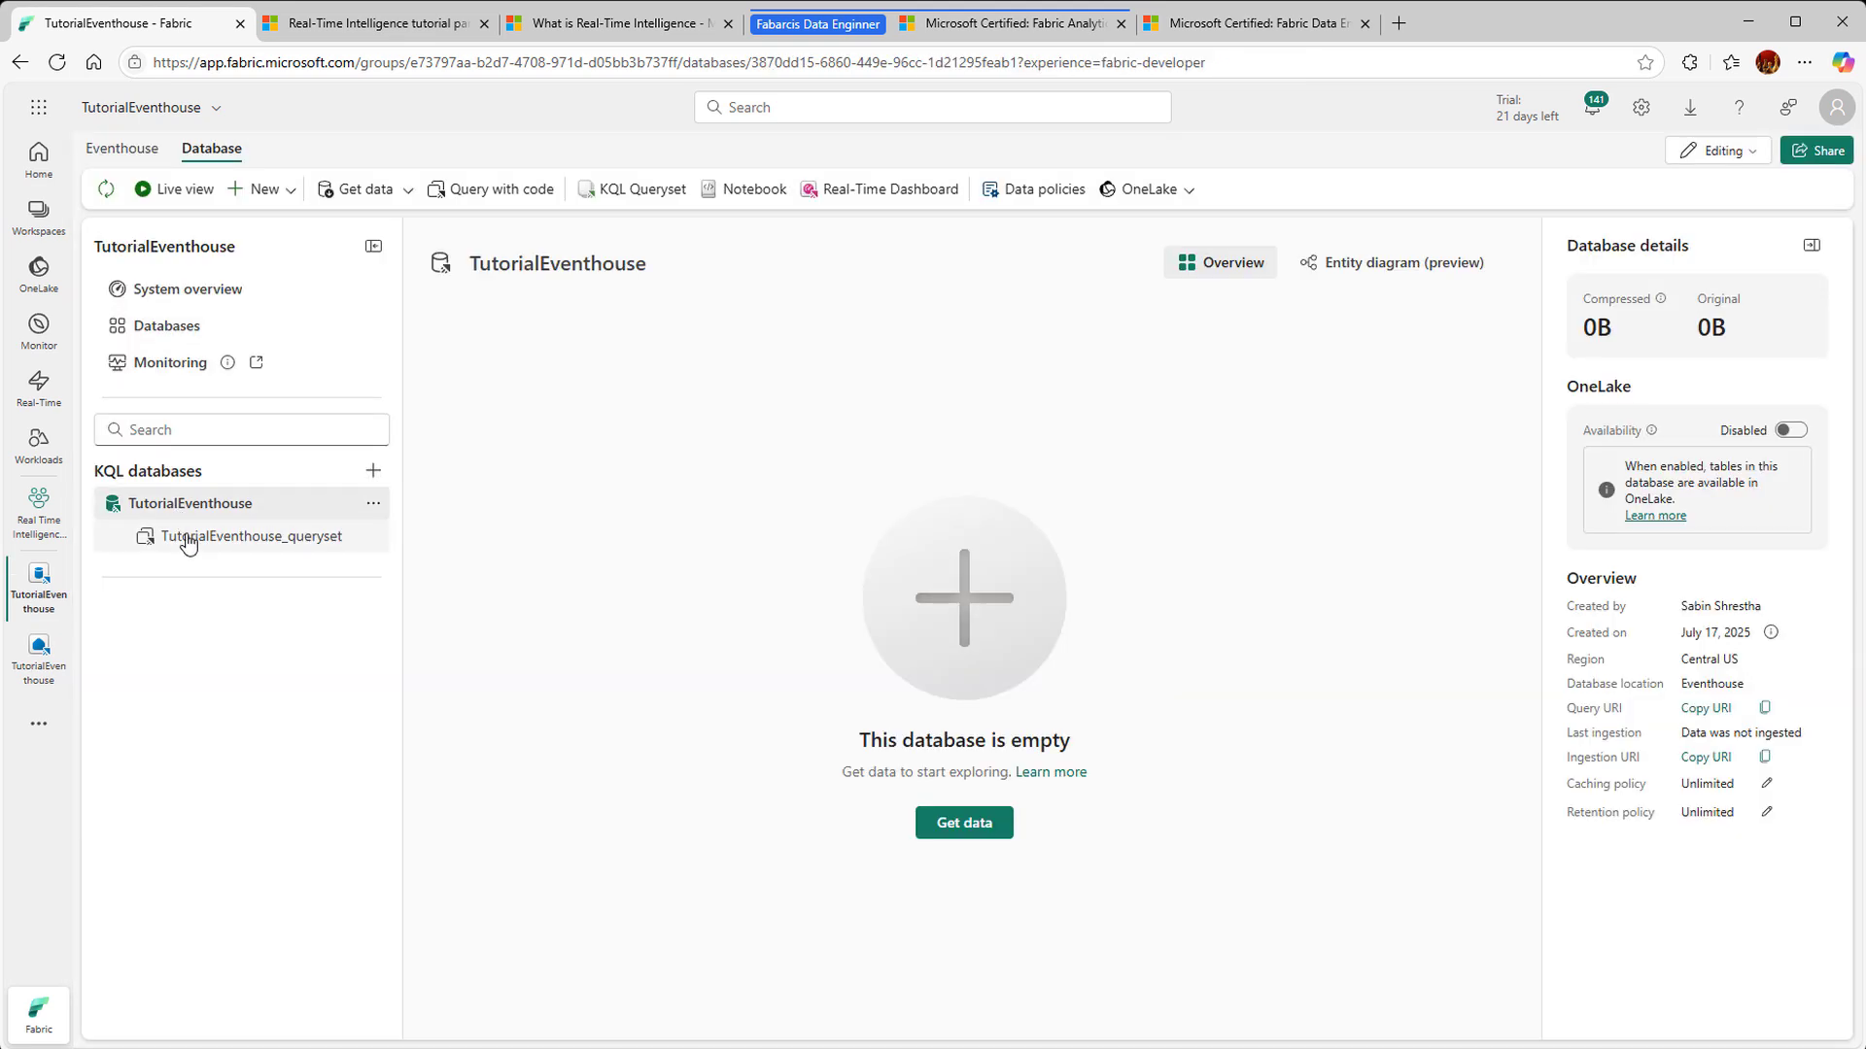
left_click(208, 287)
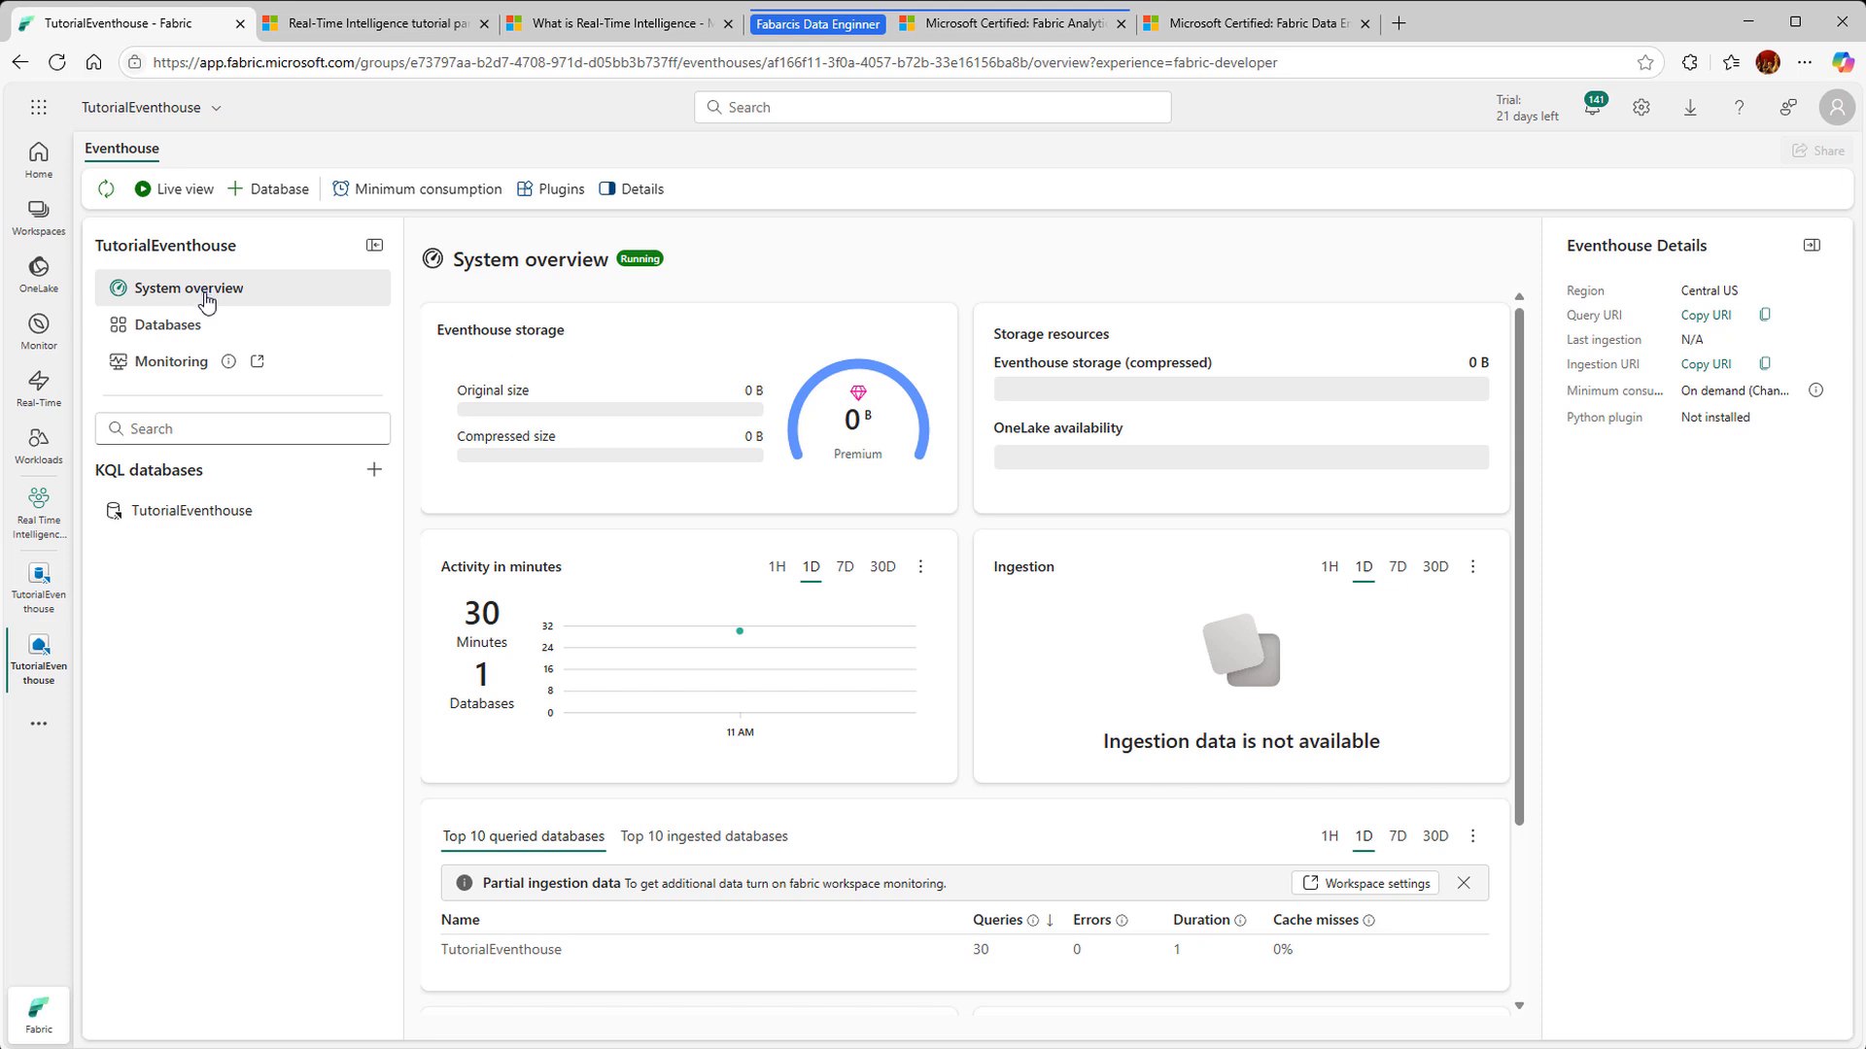
Step: Set up a connection to the Bicycle rentals sample data source in Real-Time hub with the source name TutorialSource
left_click(44, 411)
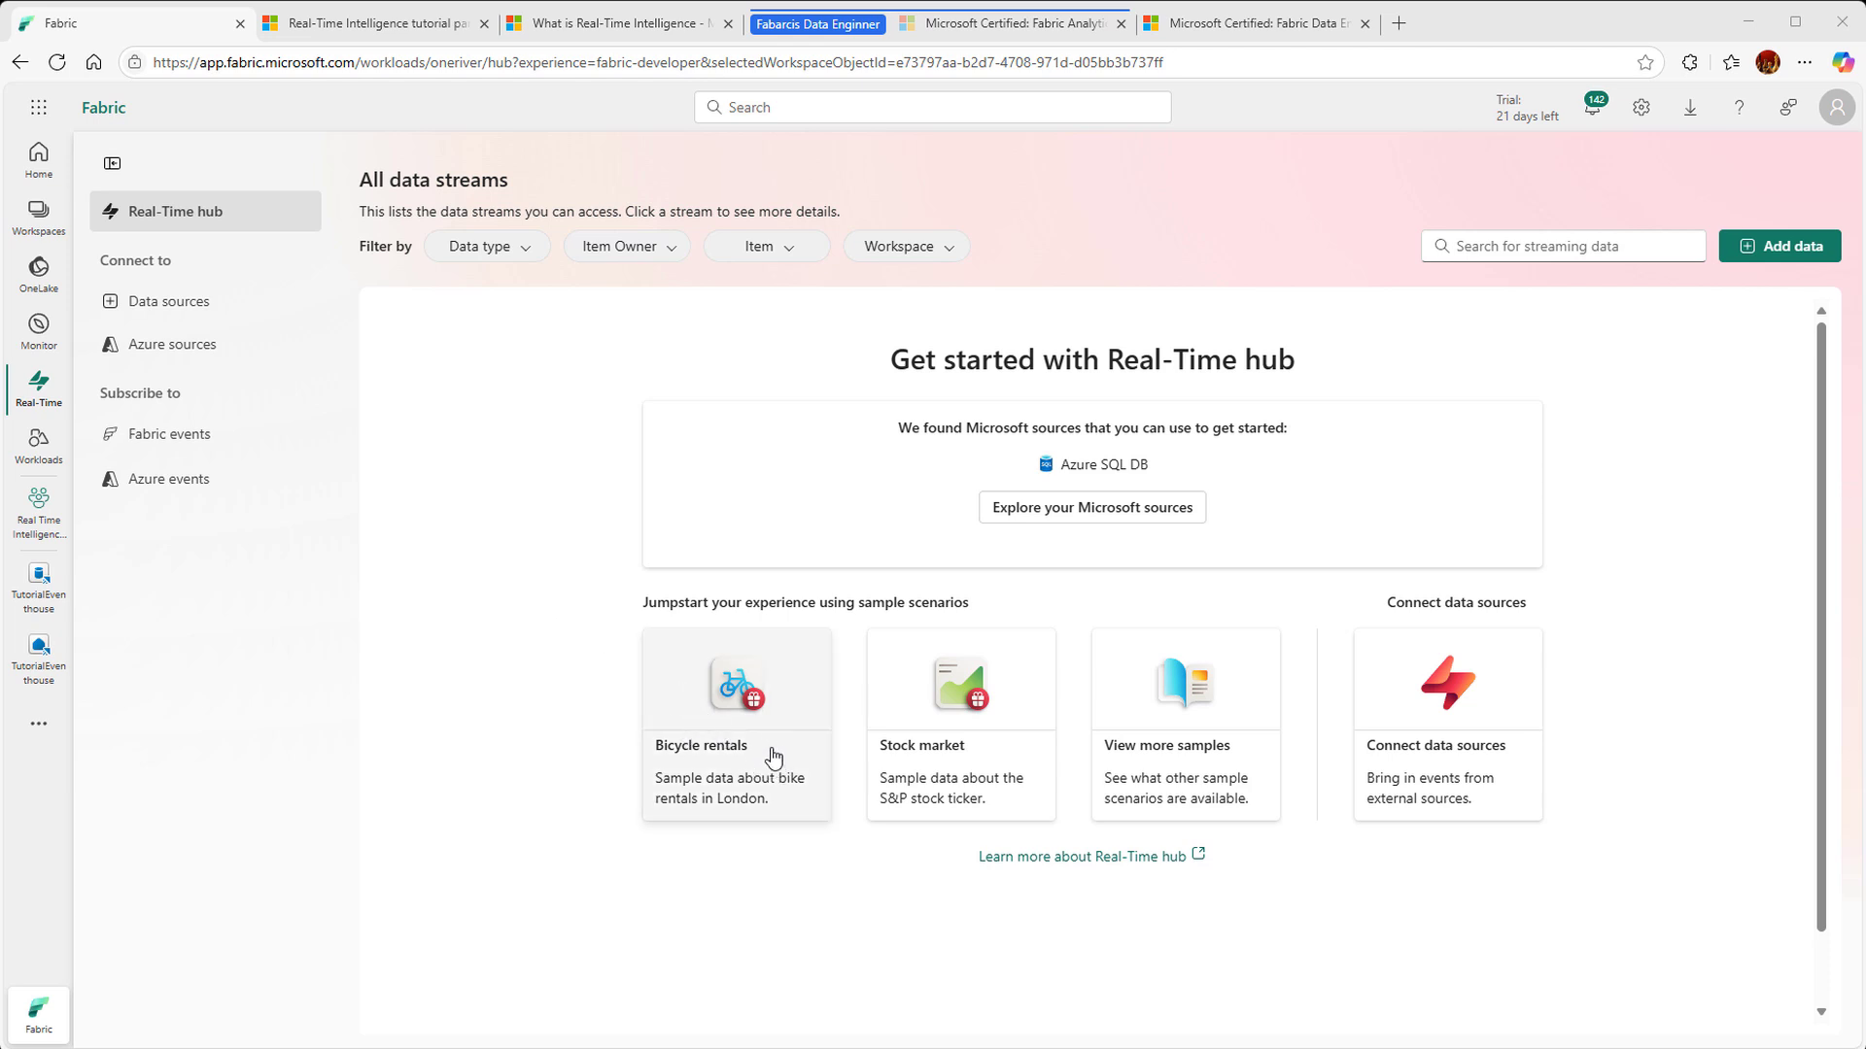
left_click(187, 311)
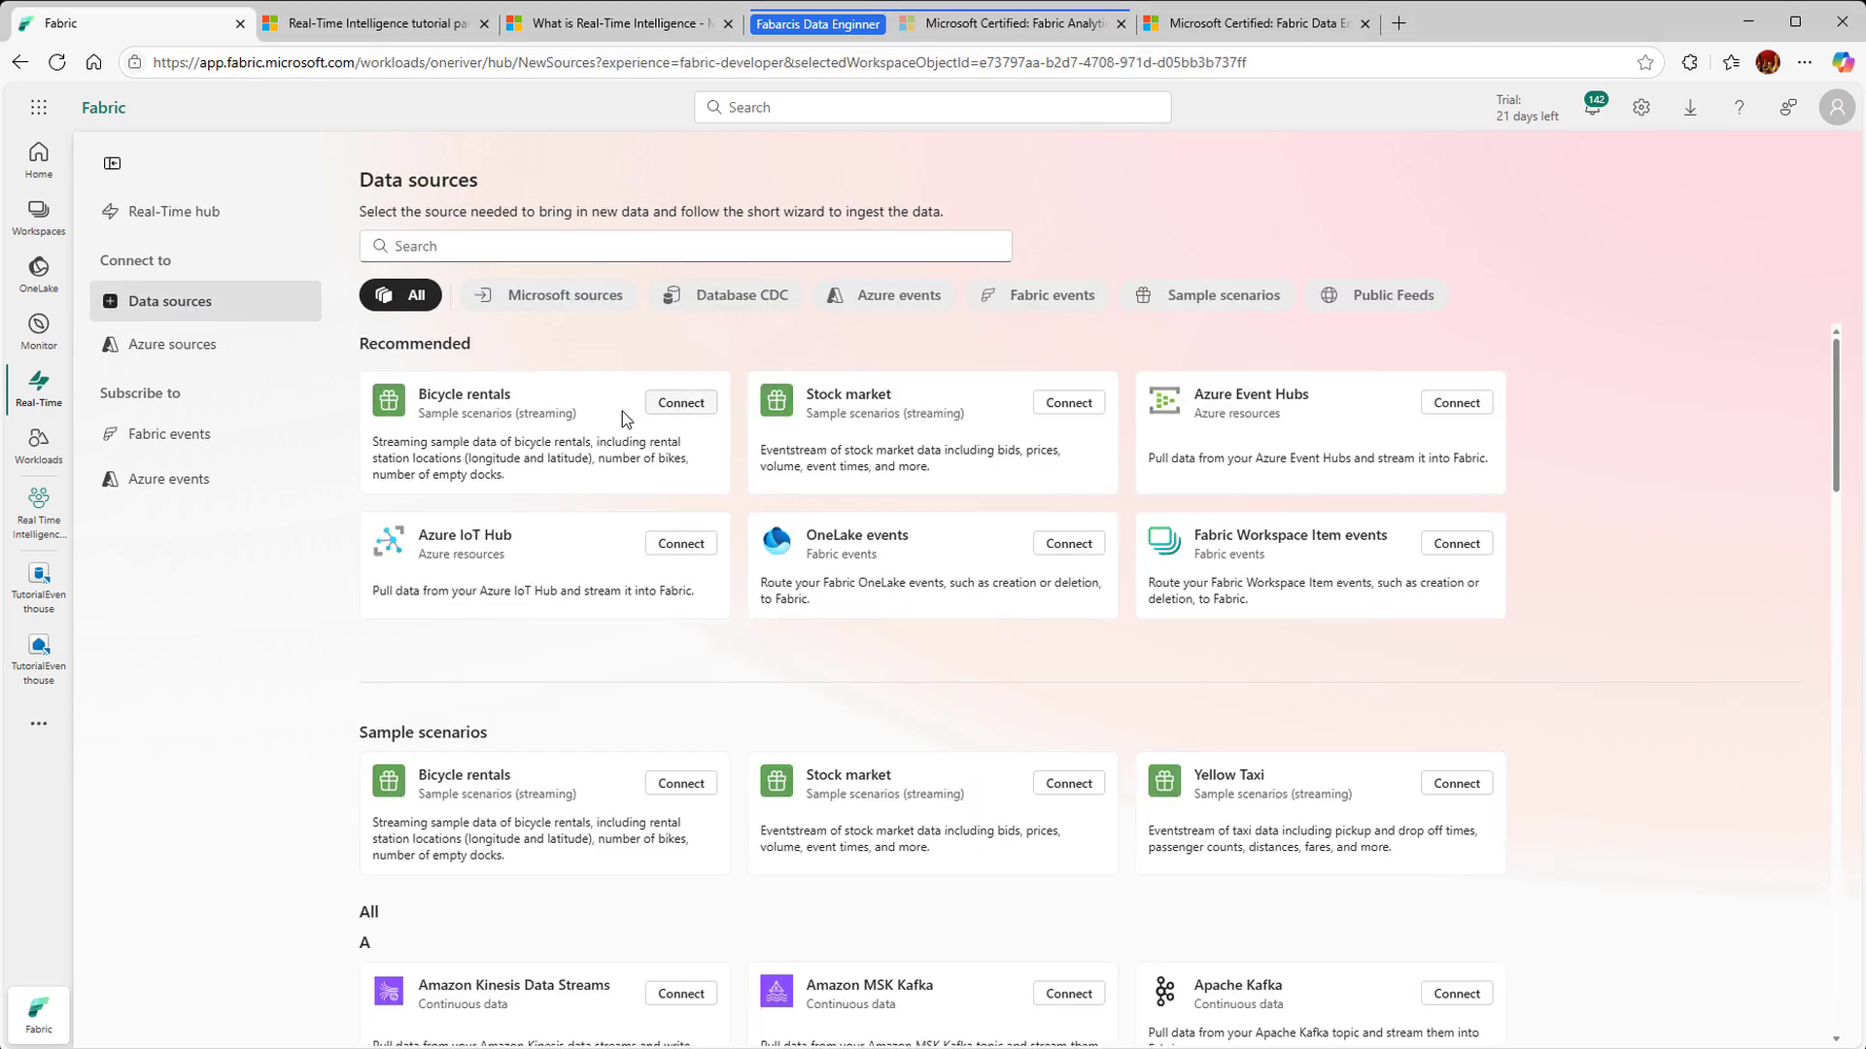
left_click(670, 402)
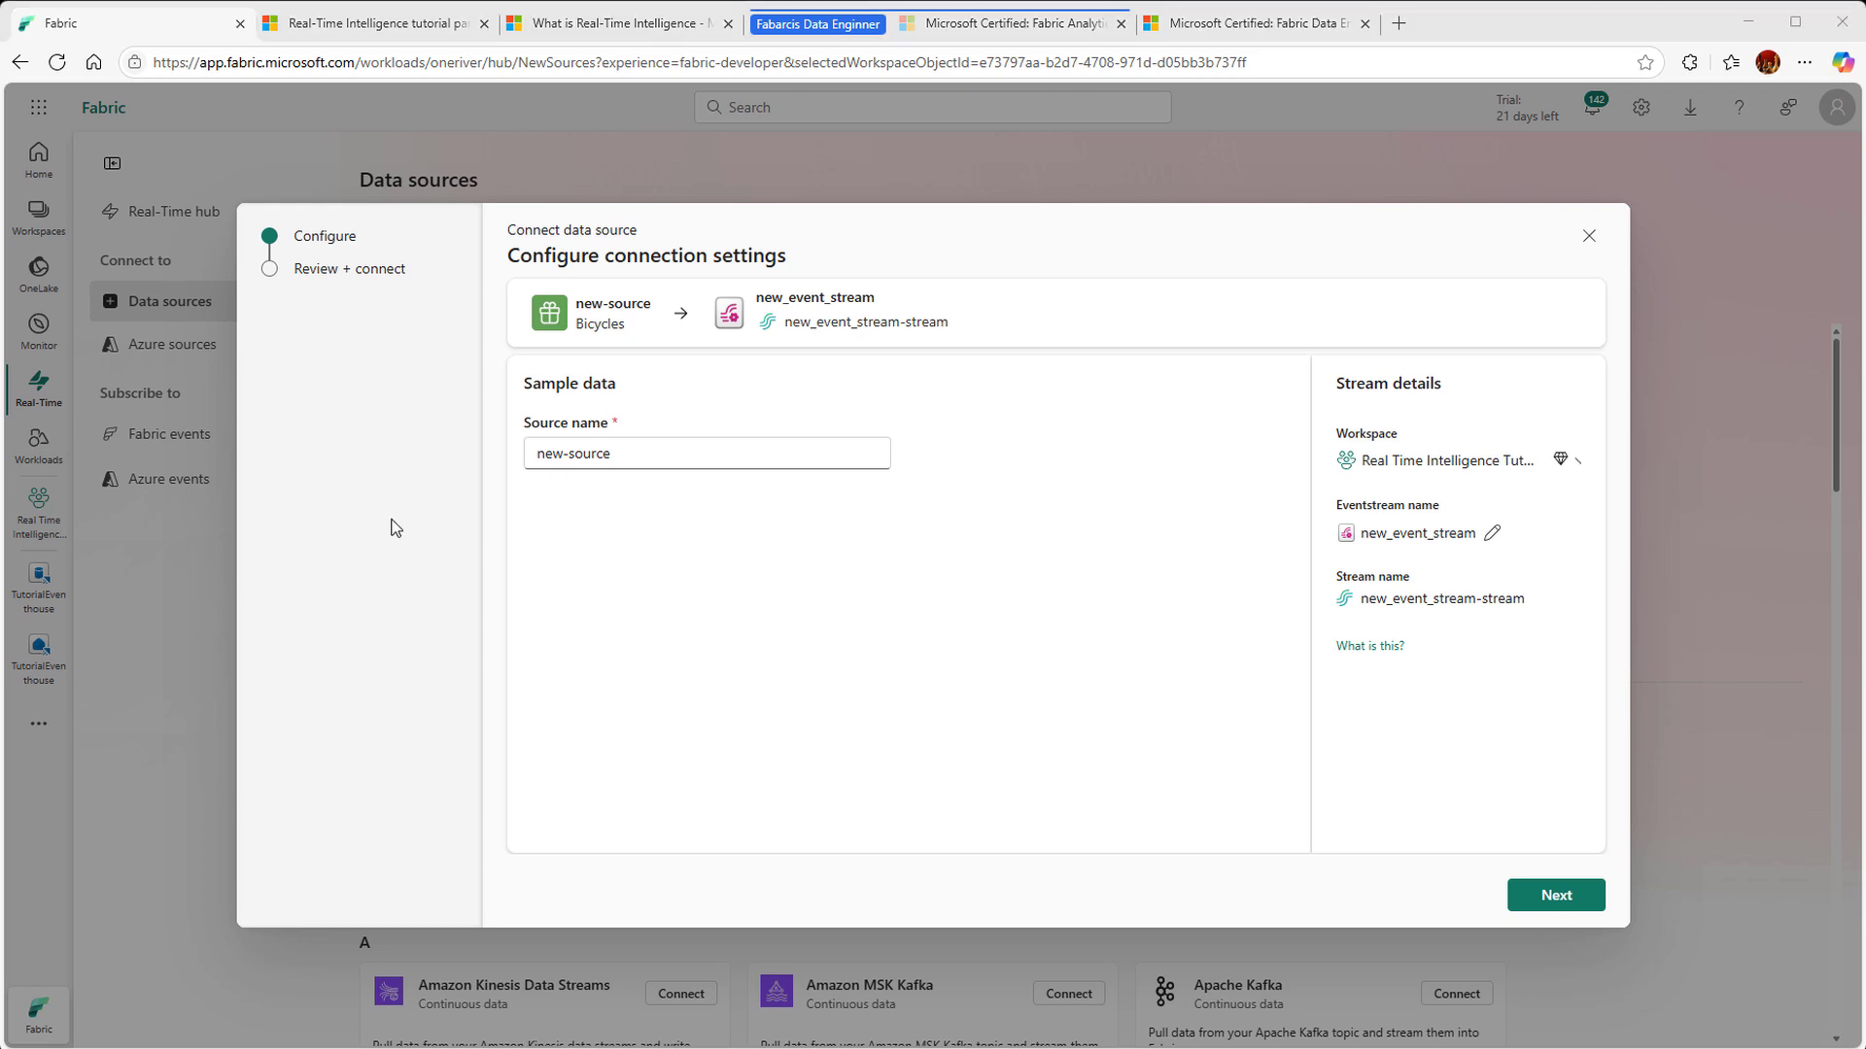
left_click_drag(638, 457, 533, 460)
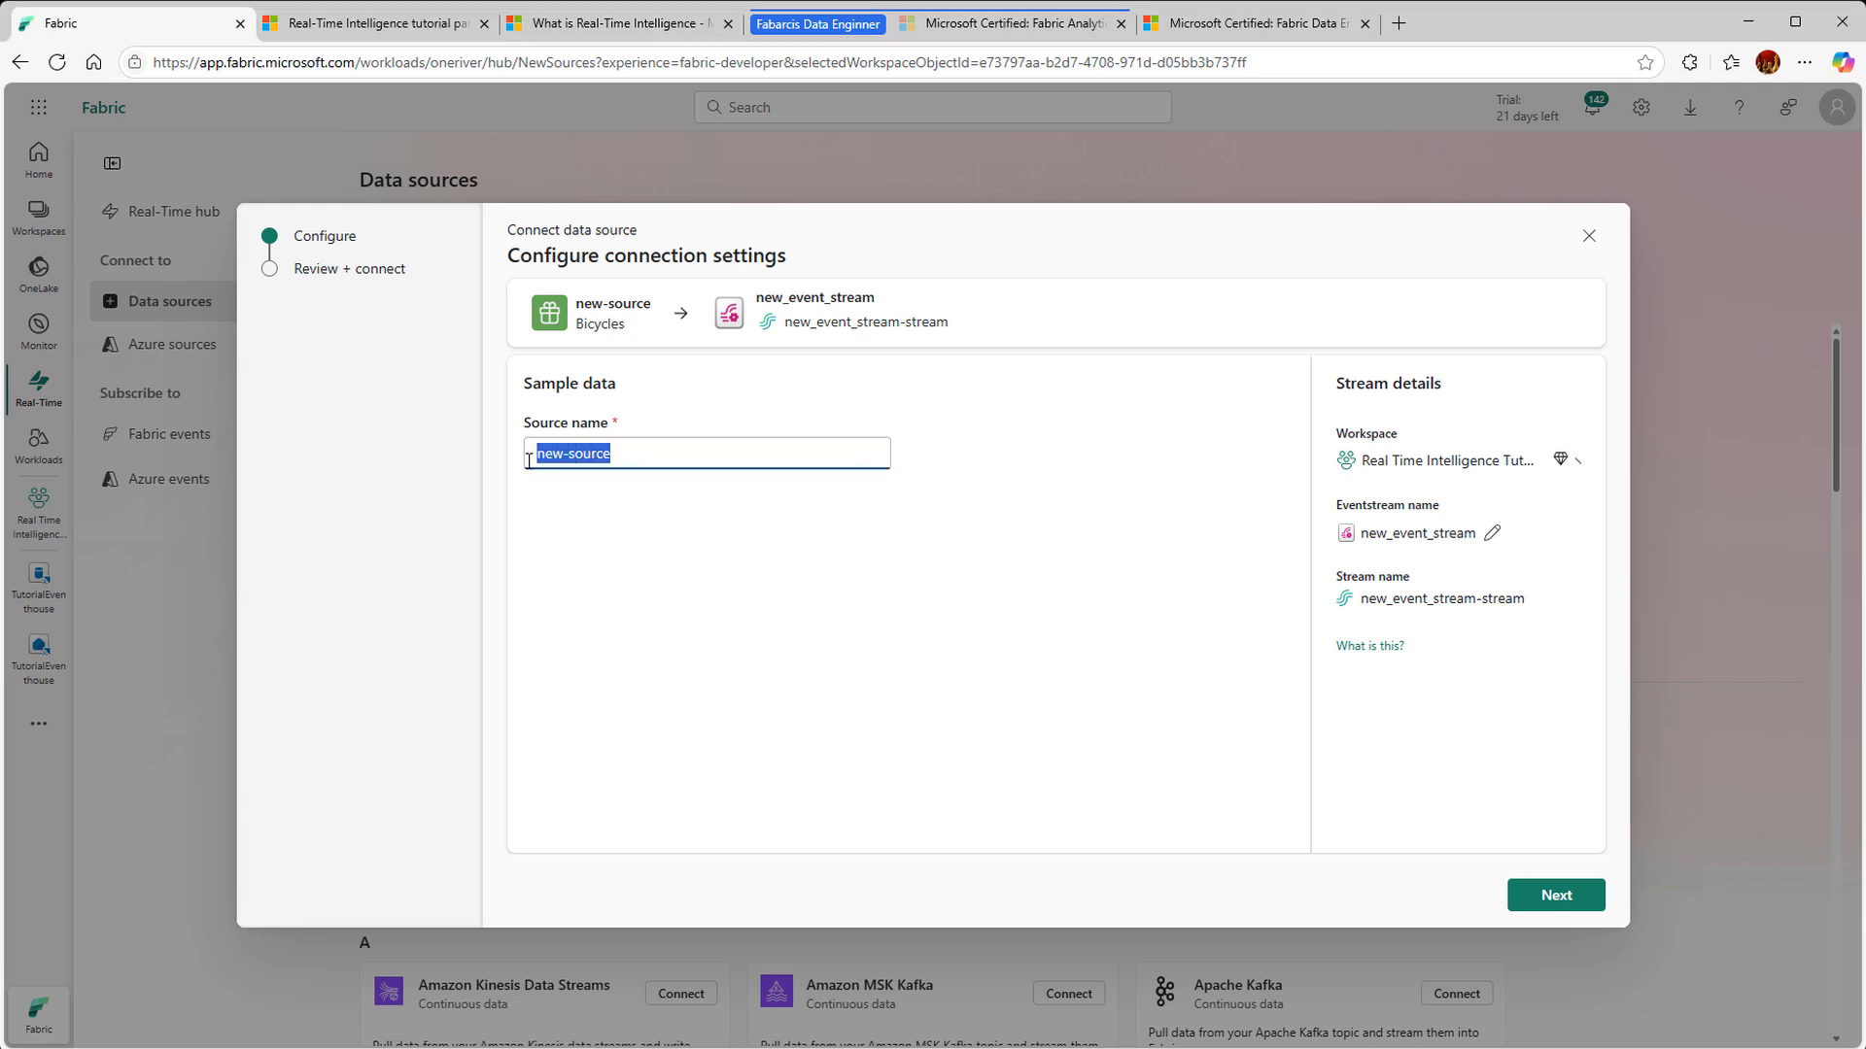
type("TutorialSource")
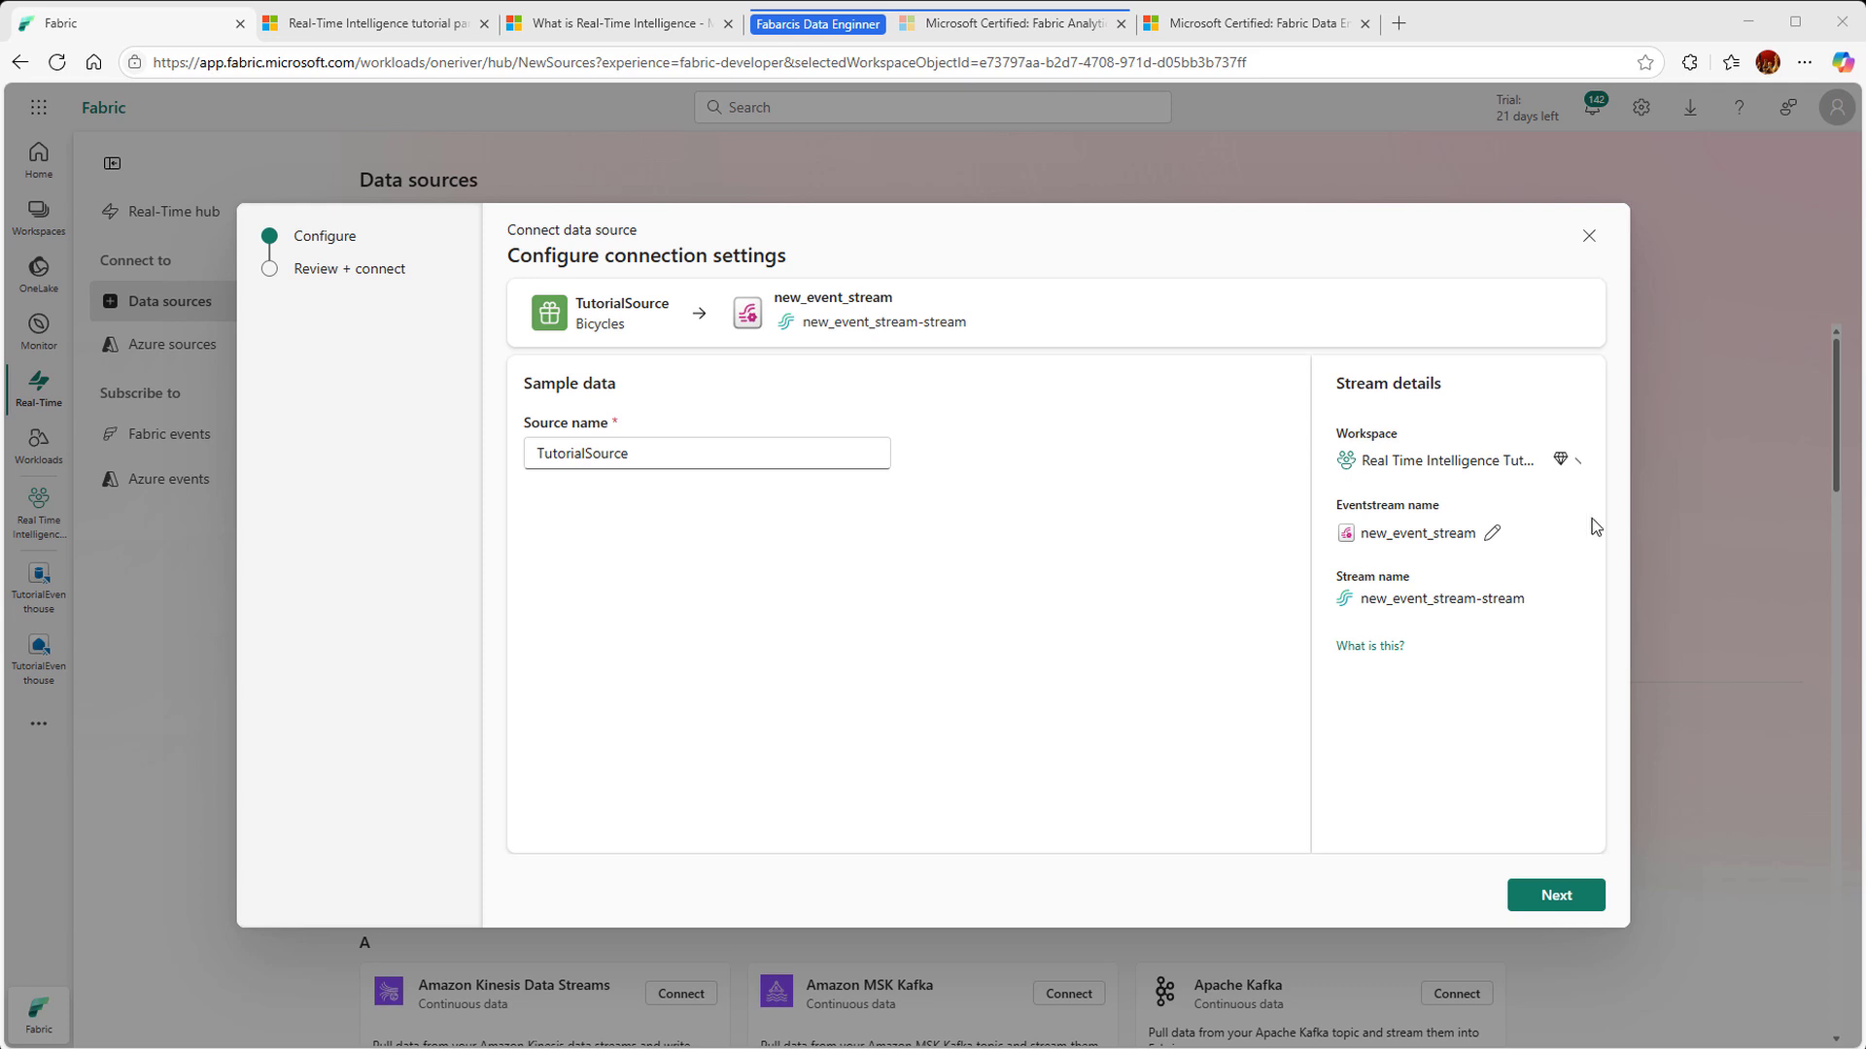
left_click(1499, 534)
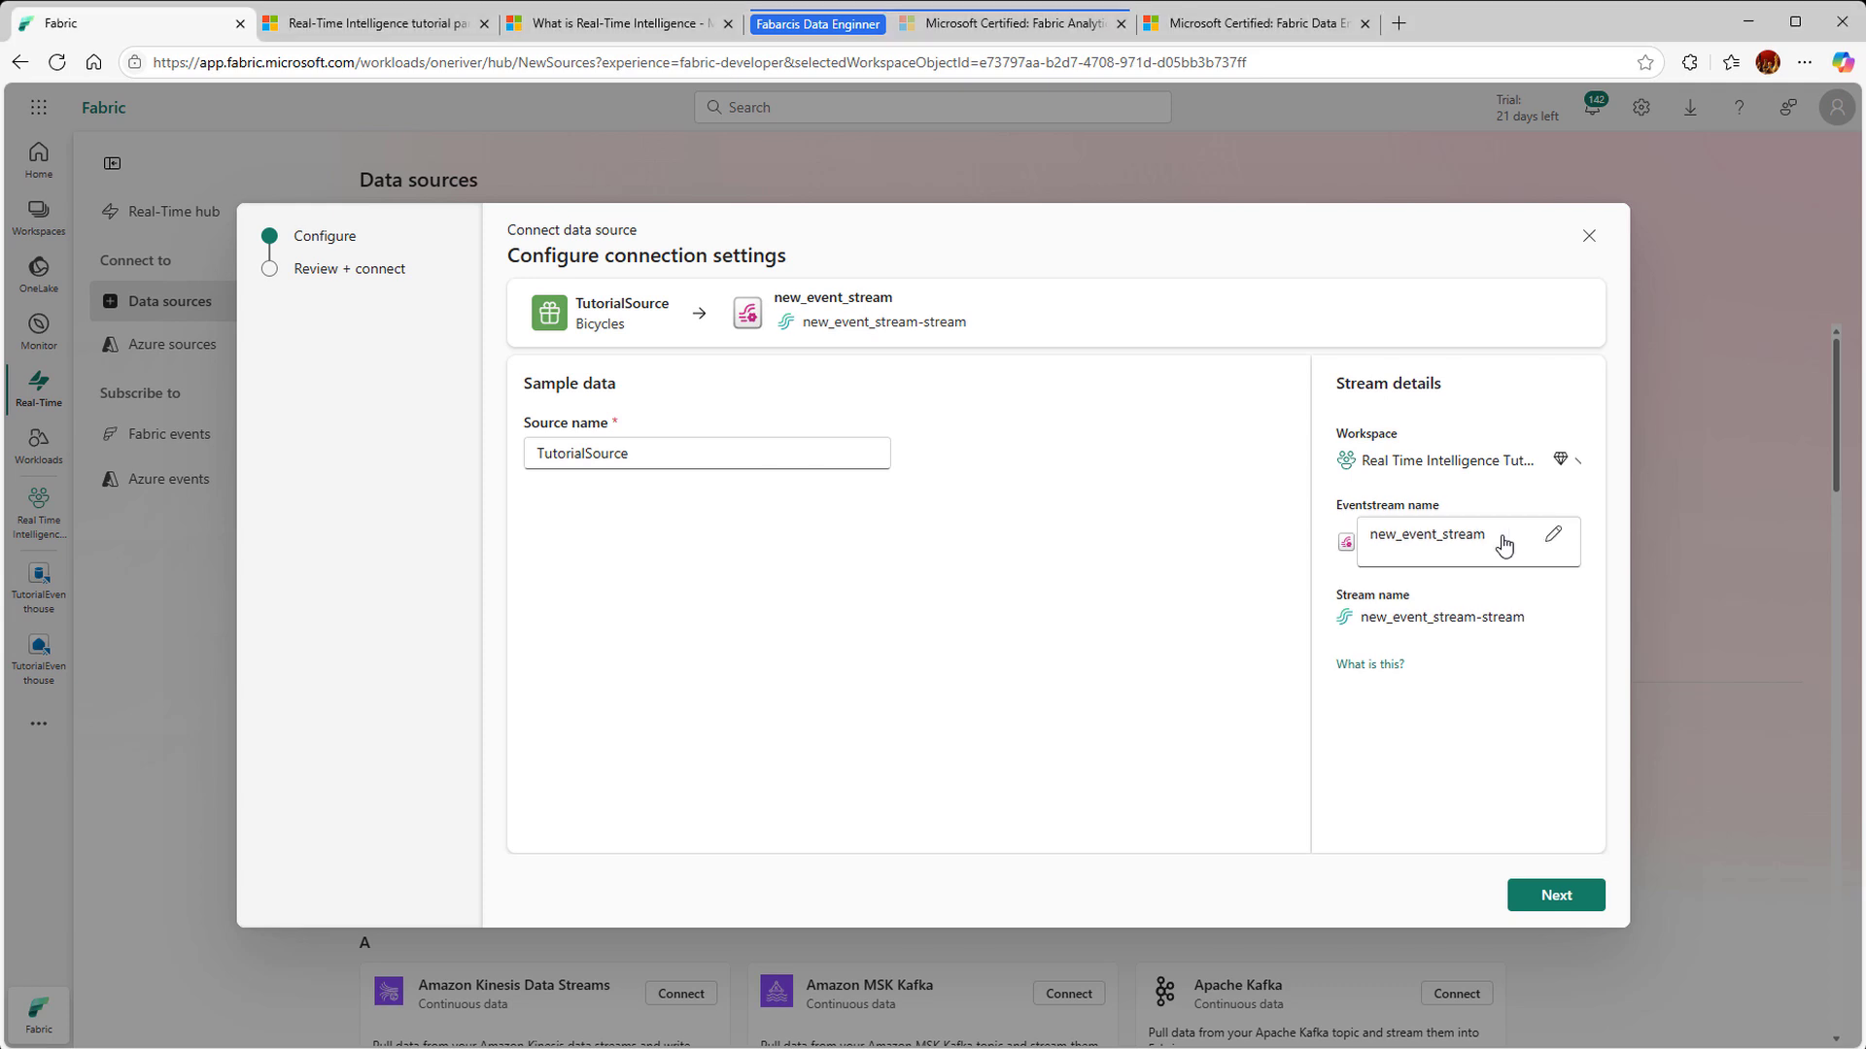
left_click_drag(1504, 545, 1354, 542)
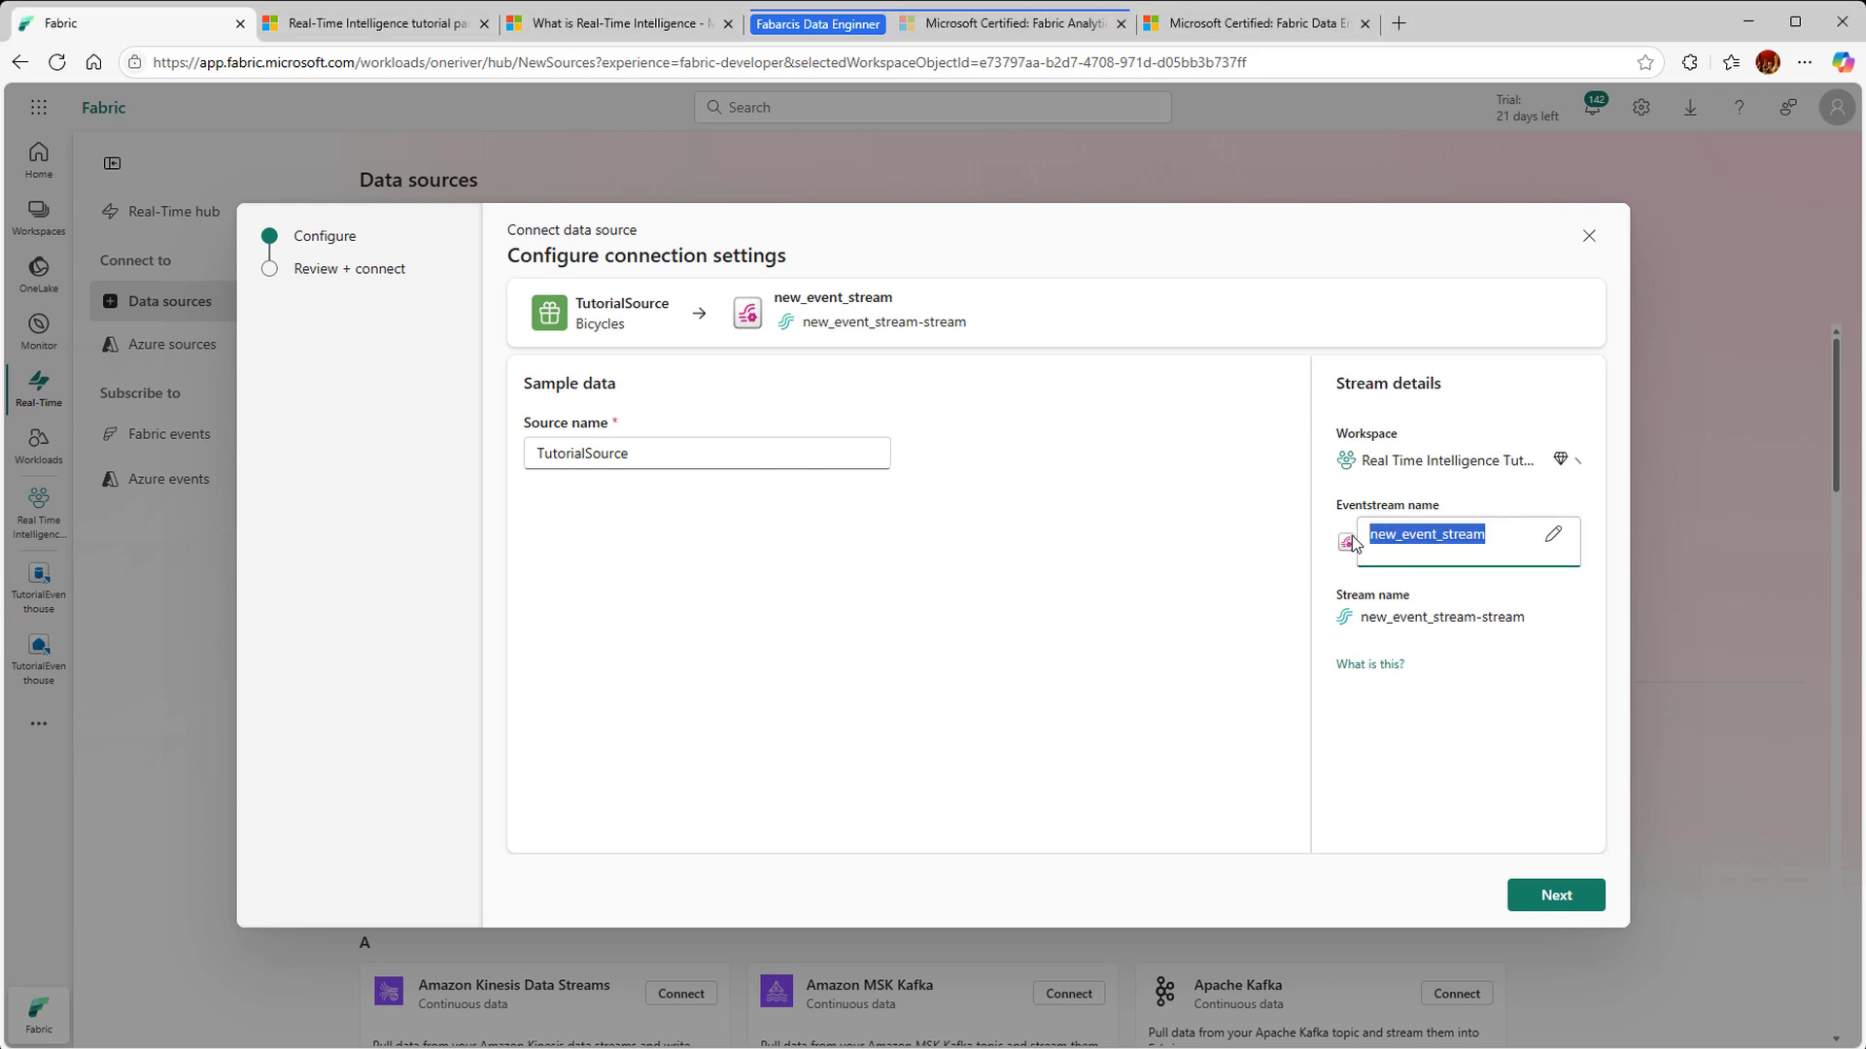
type("TutorialSource")
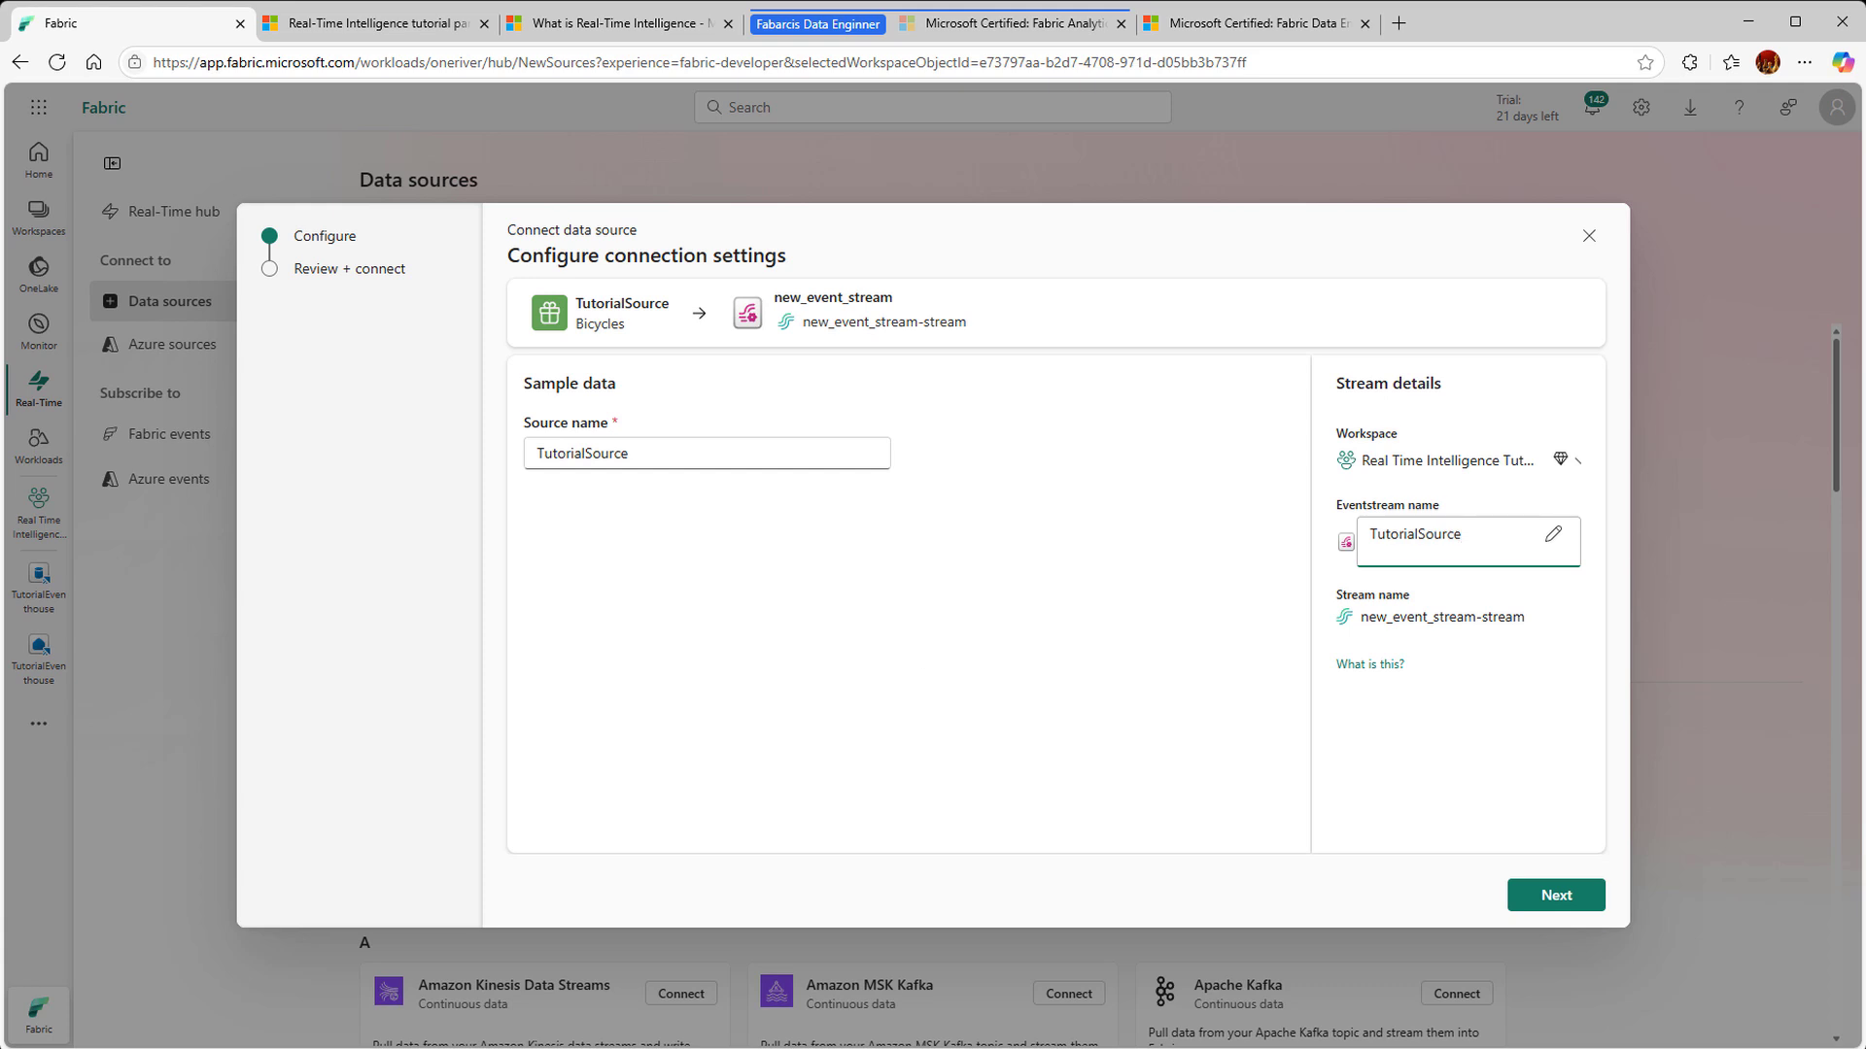
key("alt+Tab")
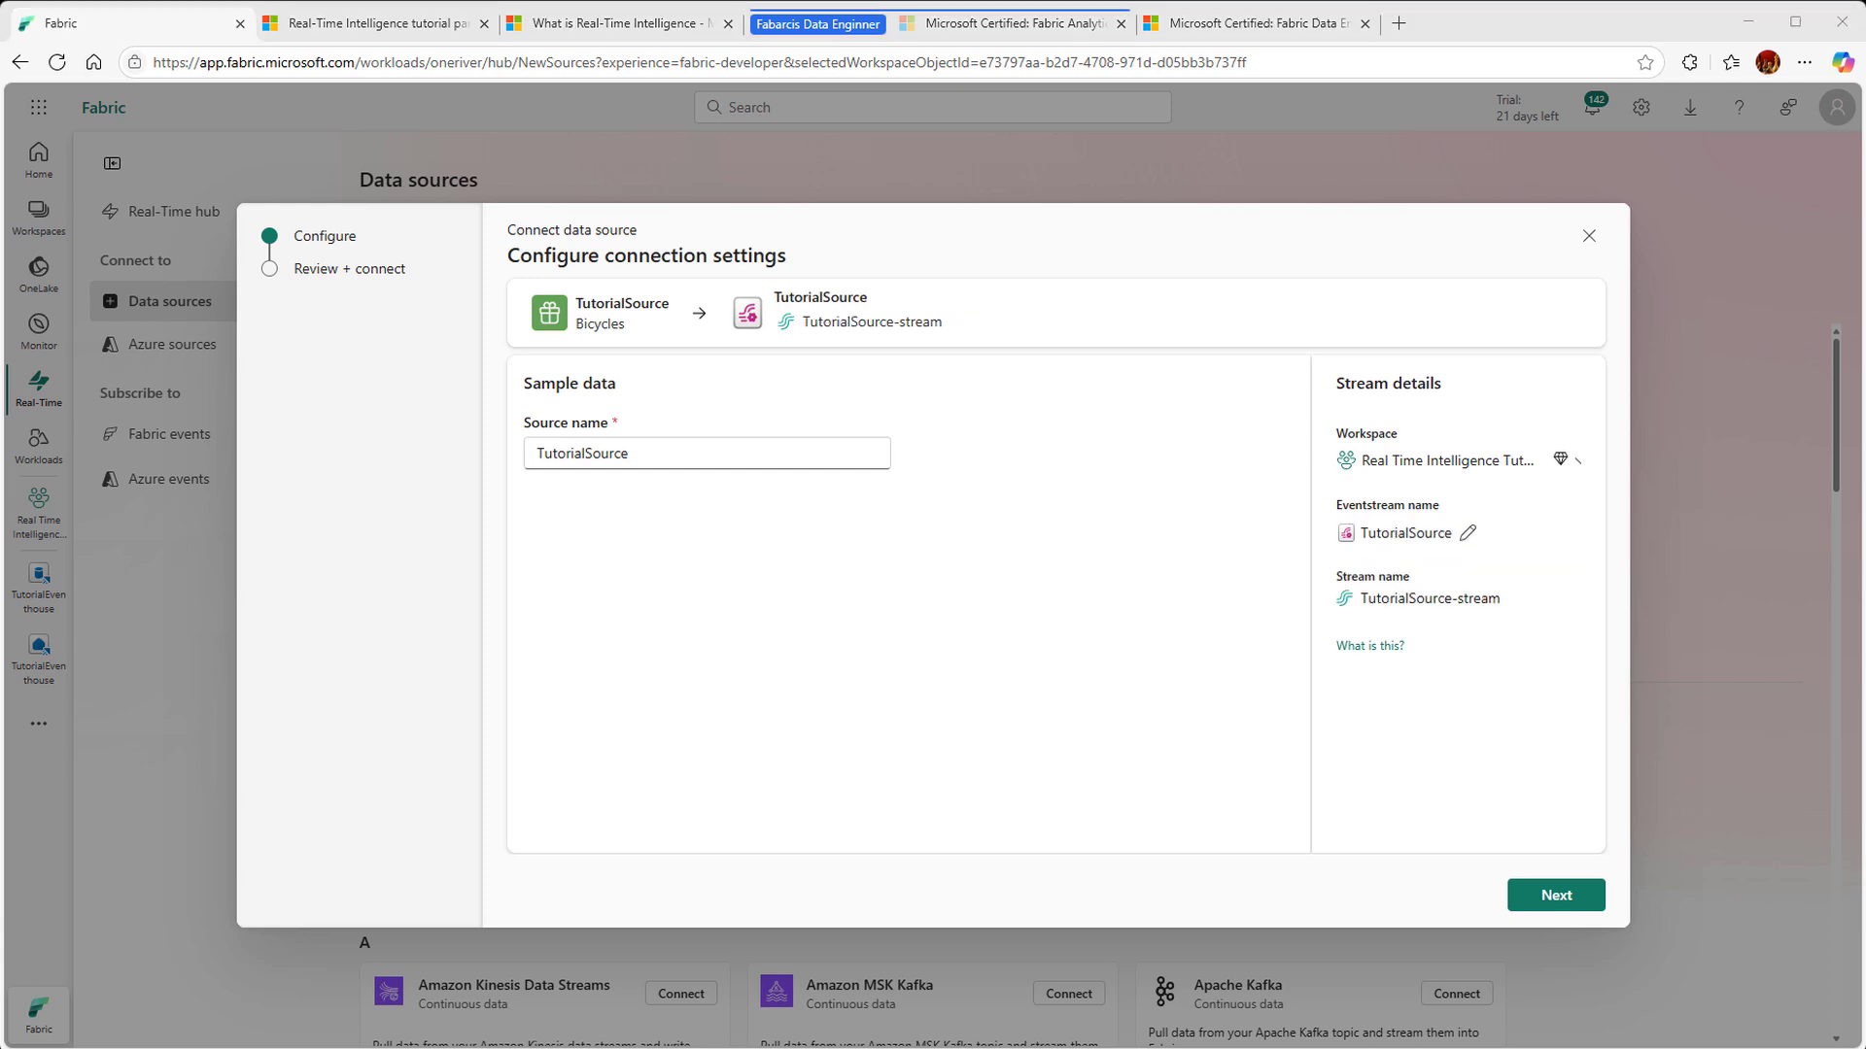
Step: Set the eventstream name to TutorialEventstream in the stream details
left_click(1465, 541)
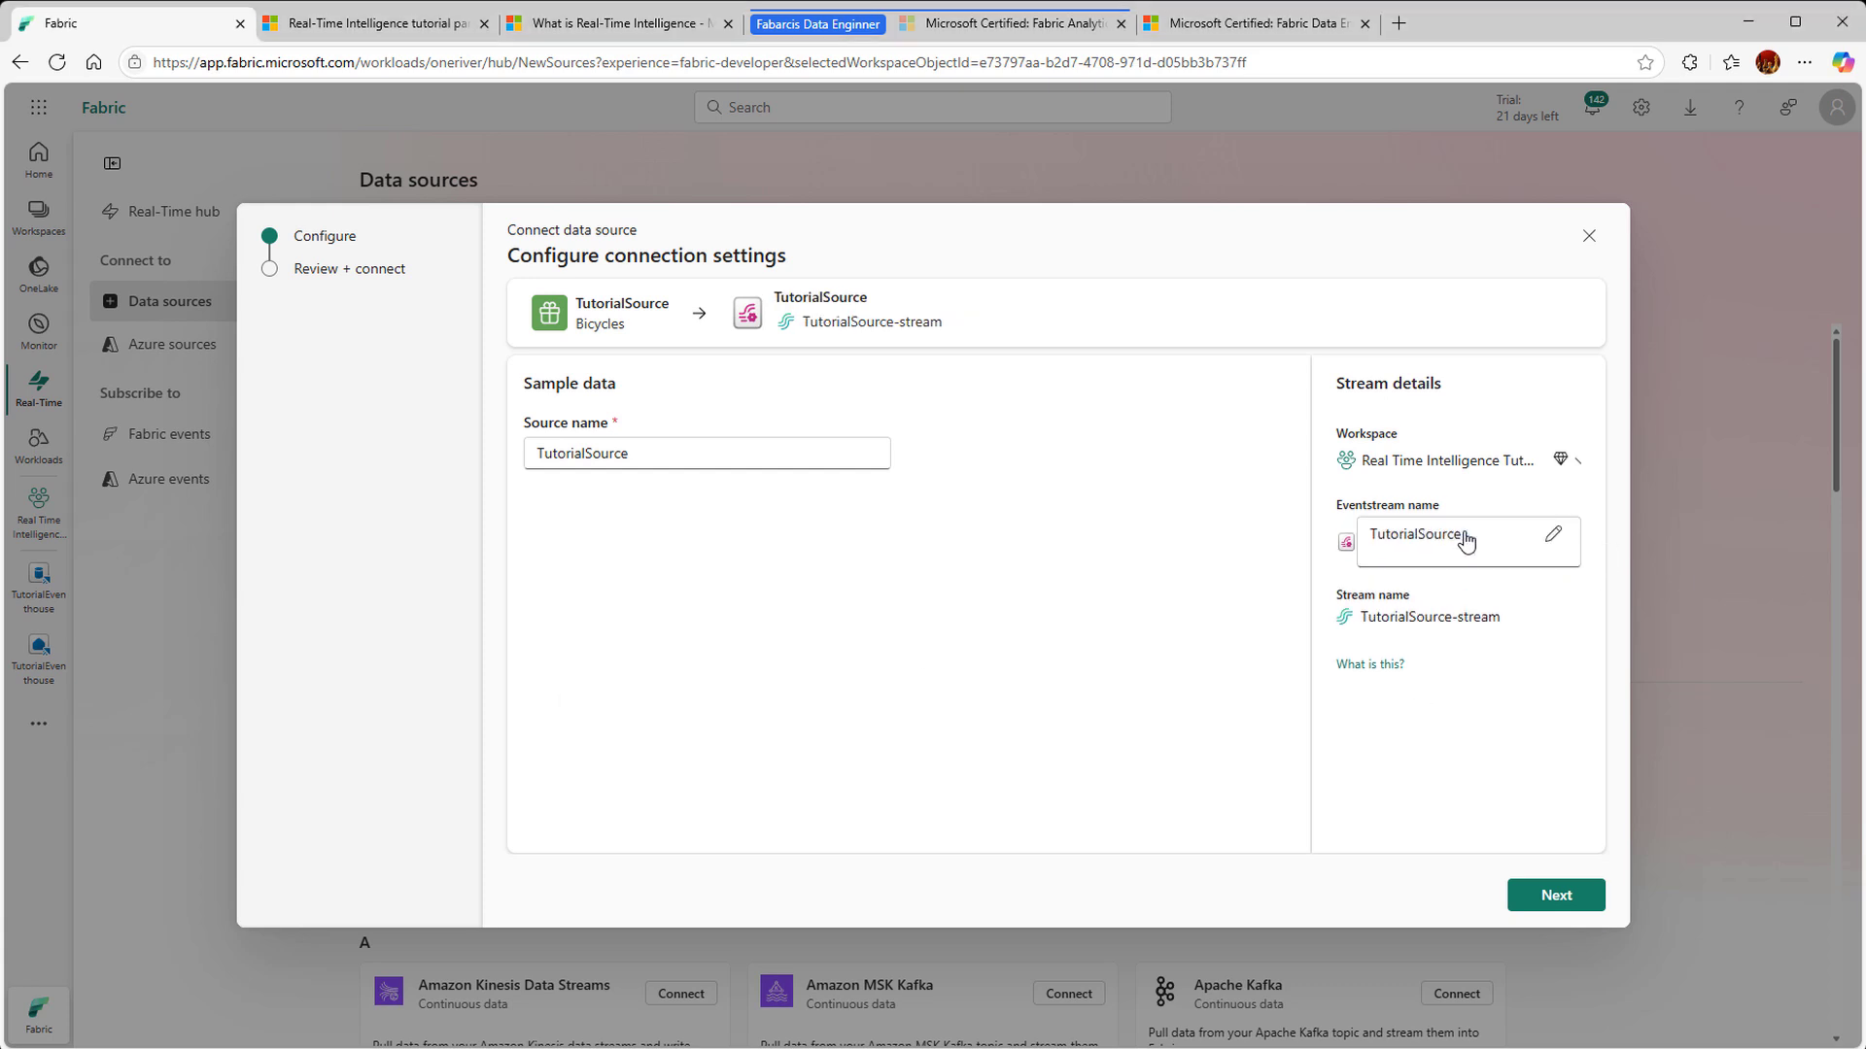
left_click_drag(1465, 541, 1303, 540)
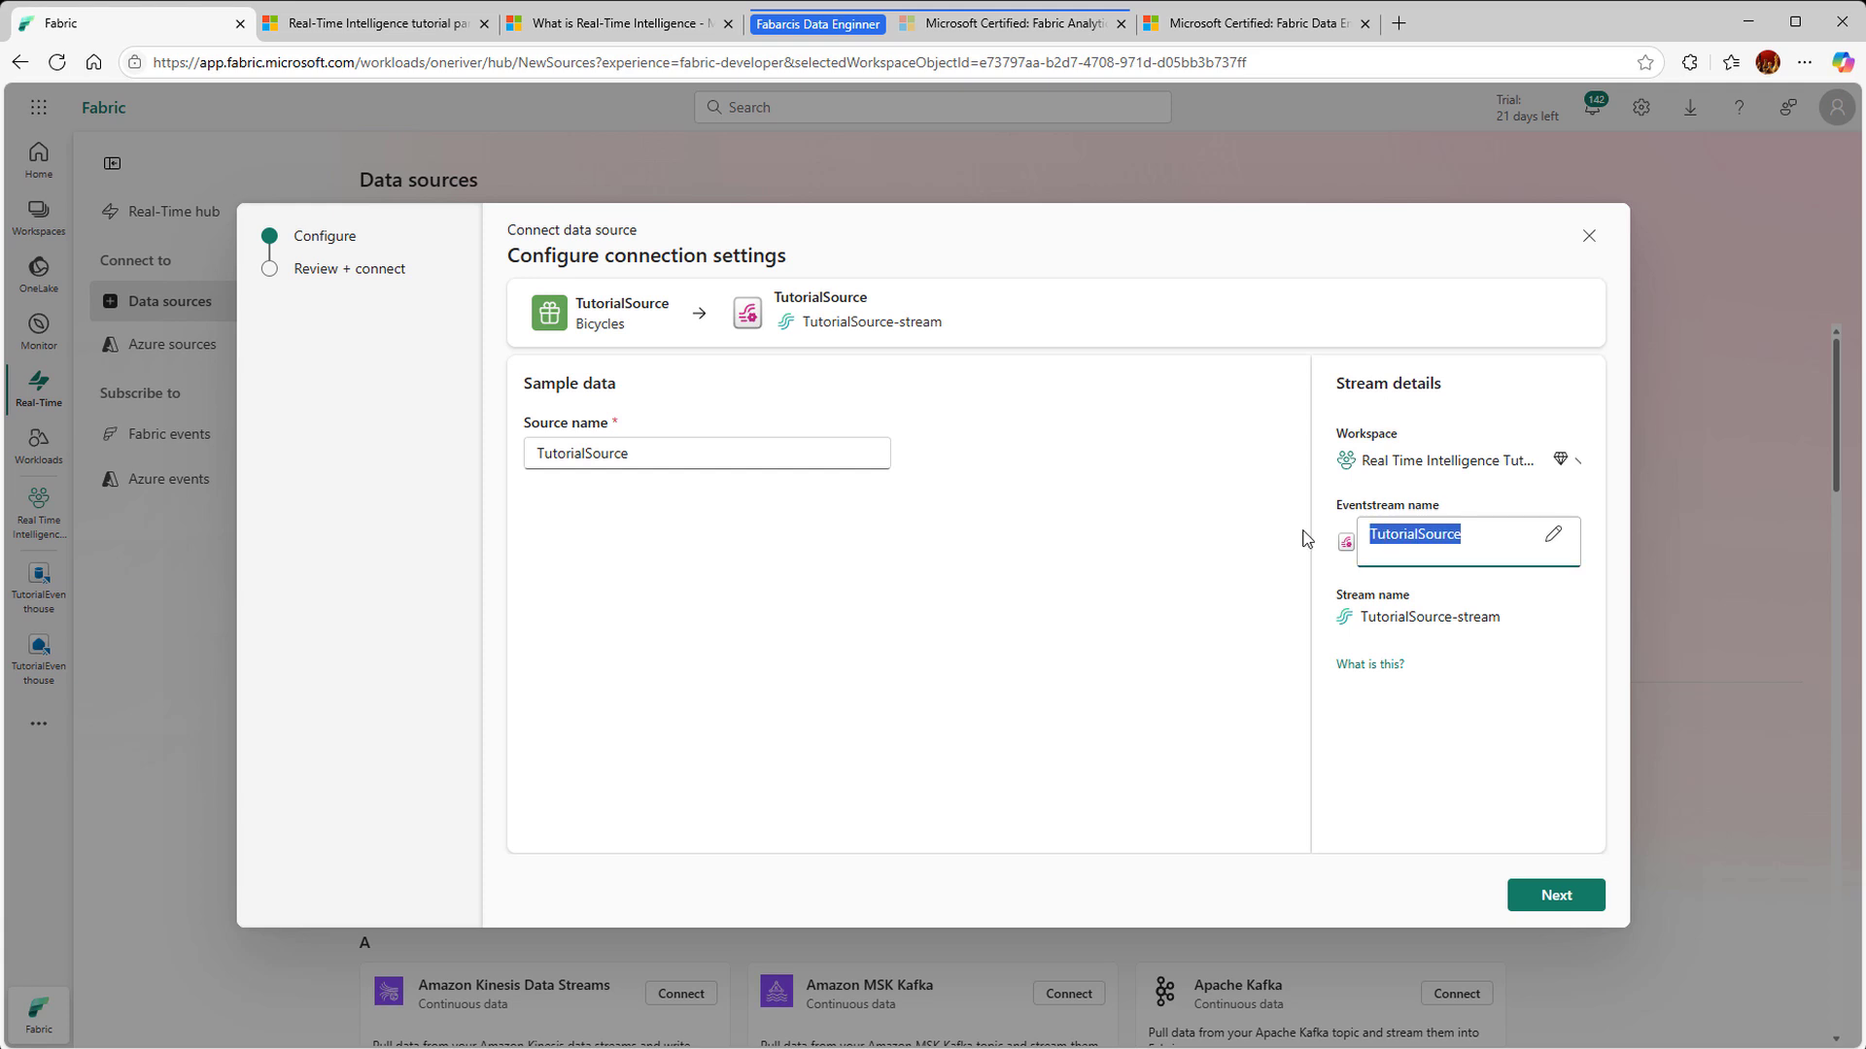
type("TutorialEventstream")
left_click(1239, 691)
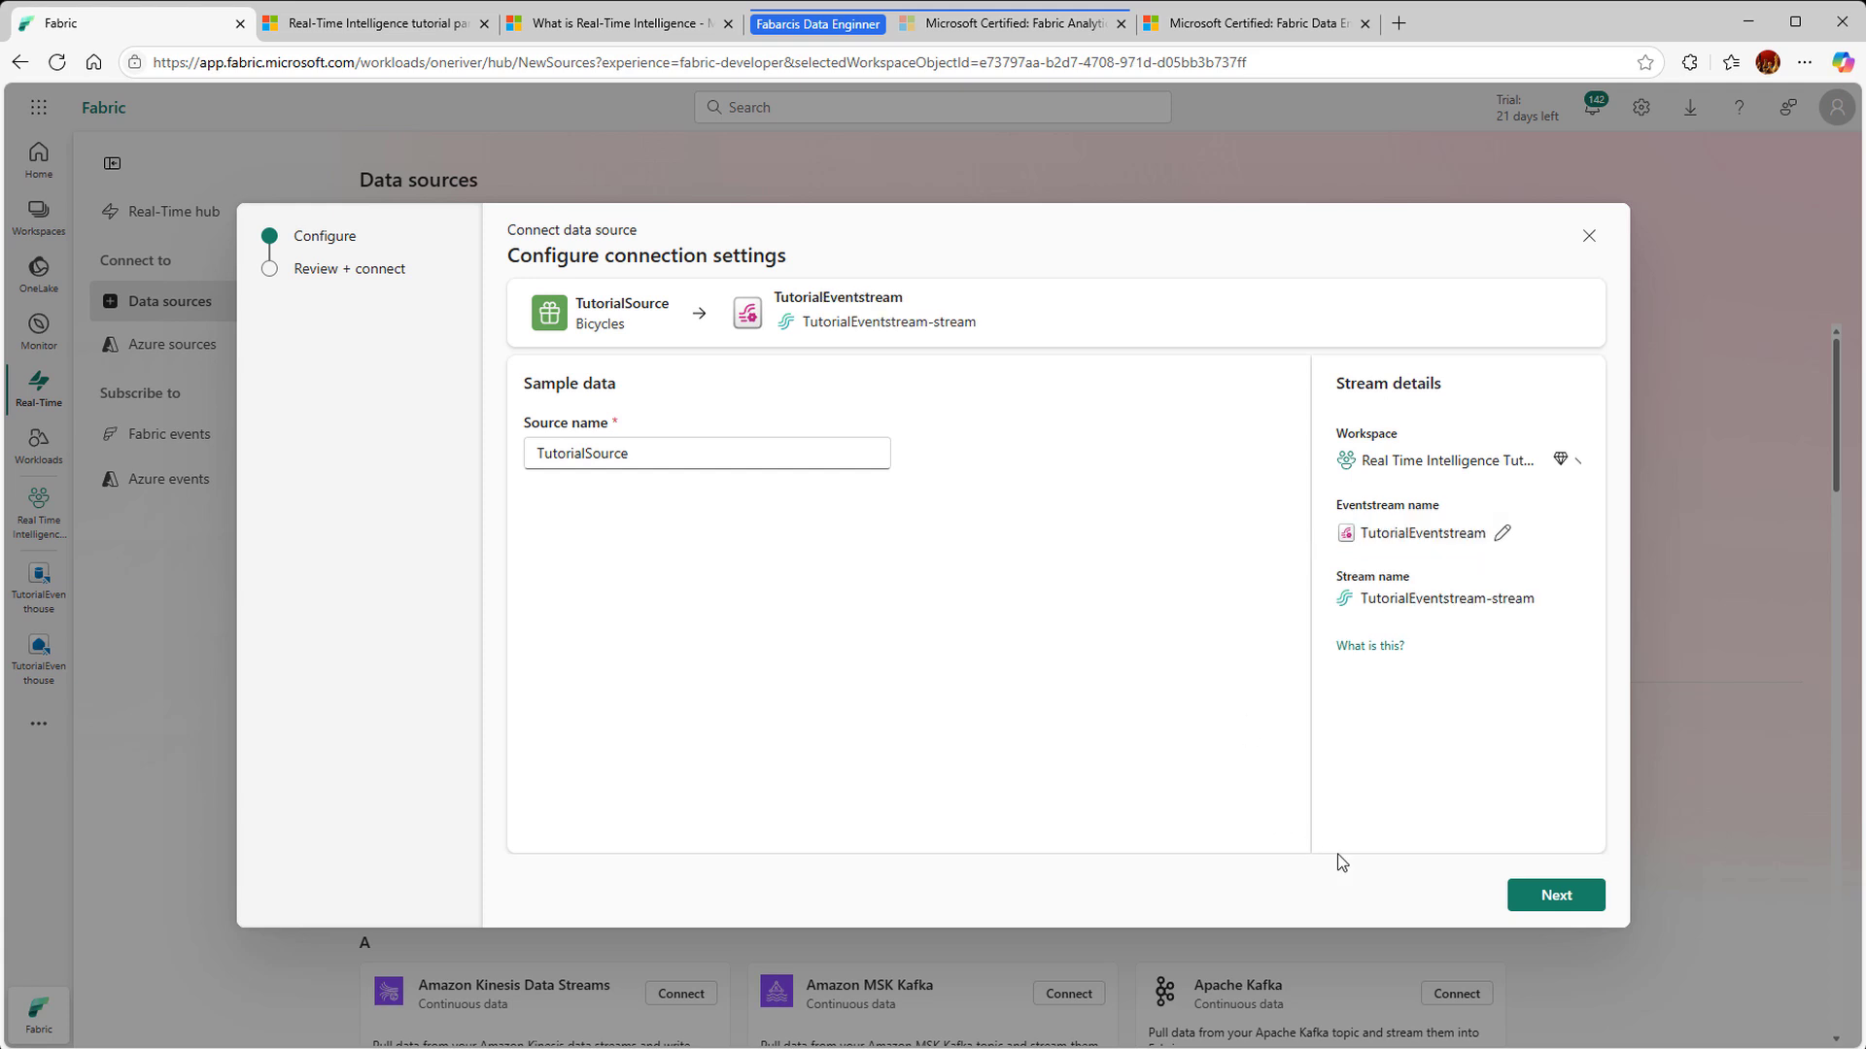
Step: Connect the configured Bicycles source and open the newly created eventstream
left_click(1549, 902)
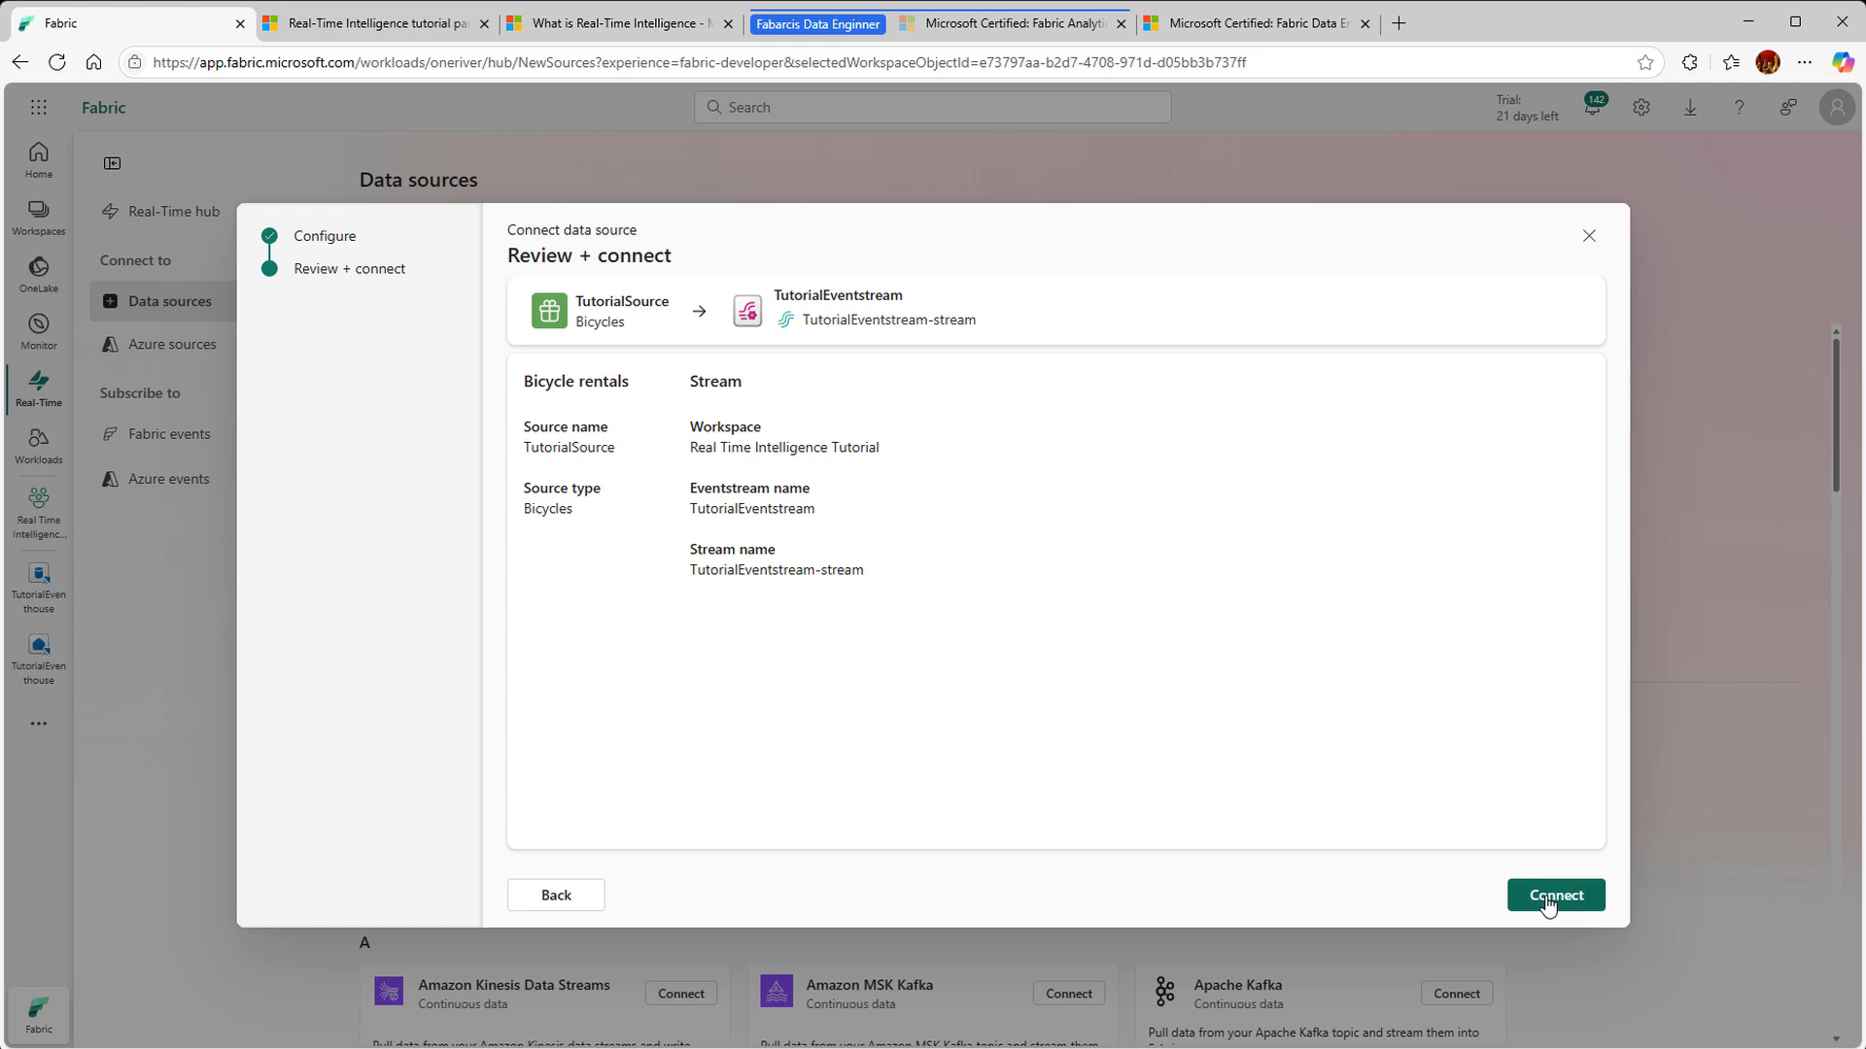
left_click(1549, 902)
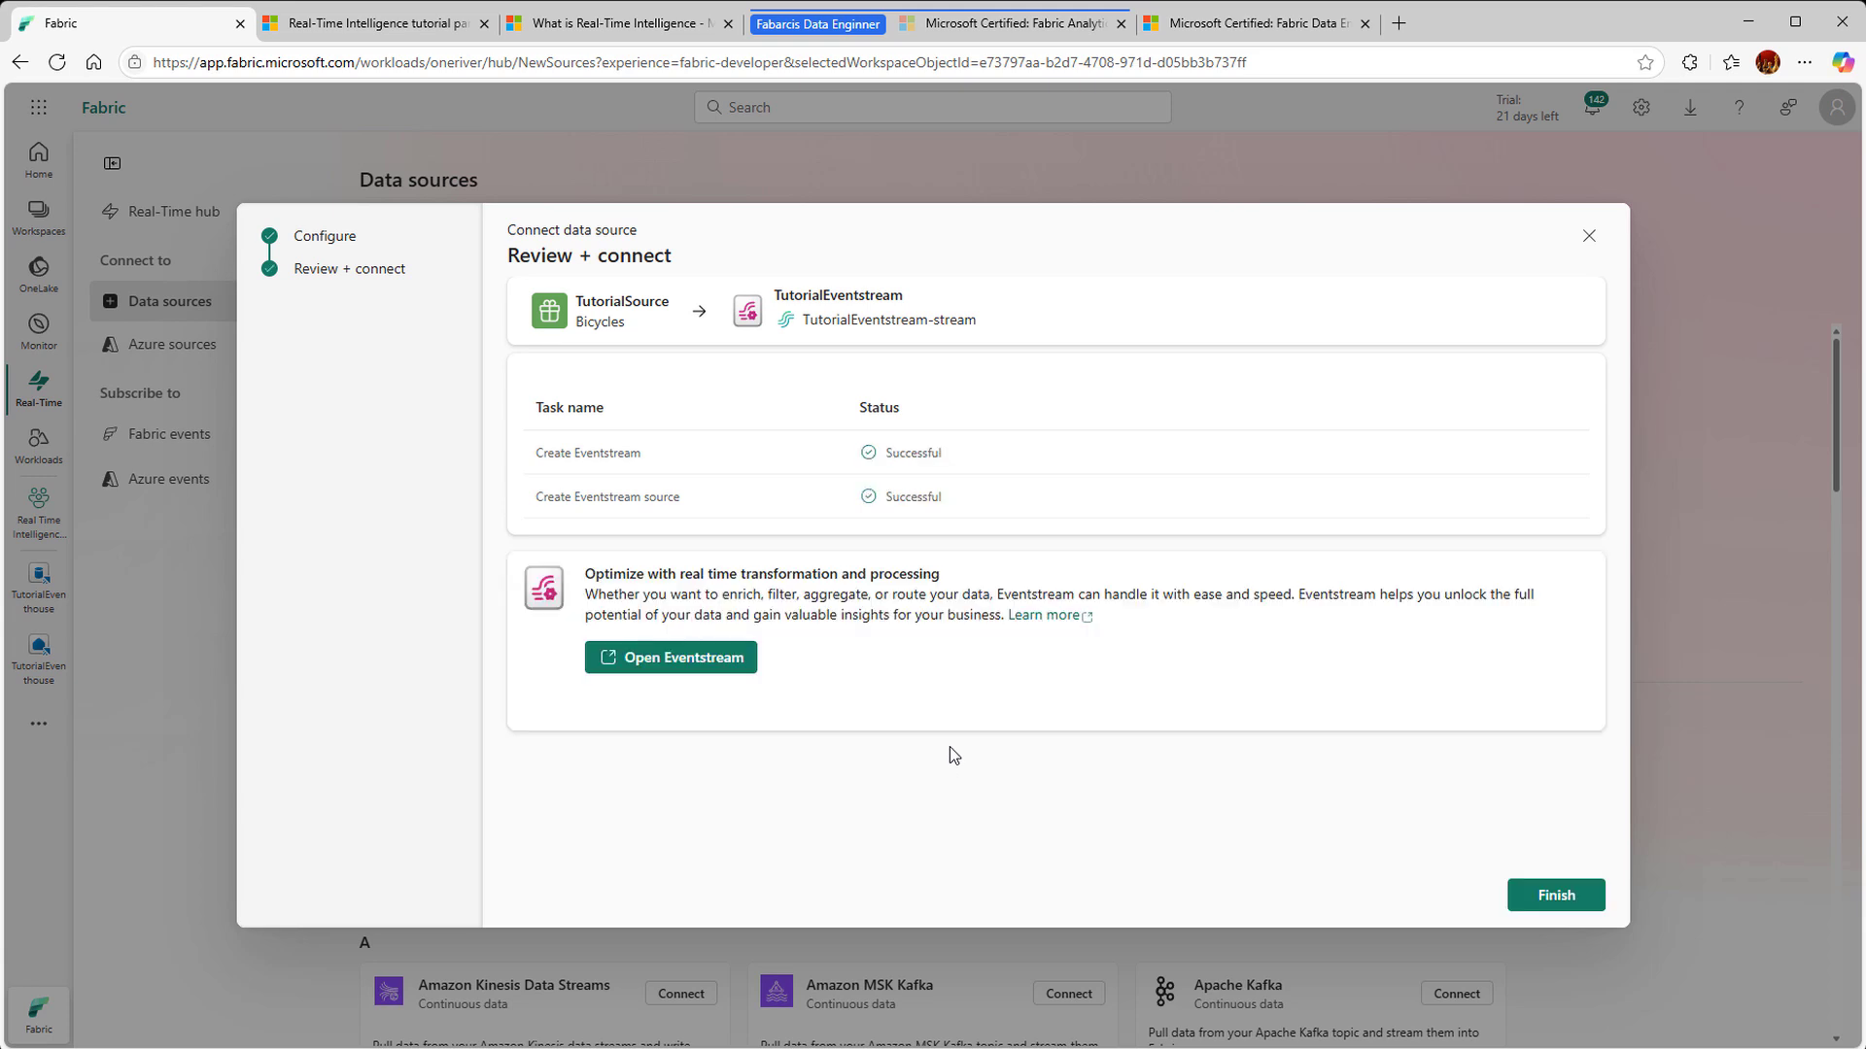
left_click(667, 660)
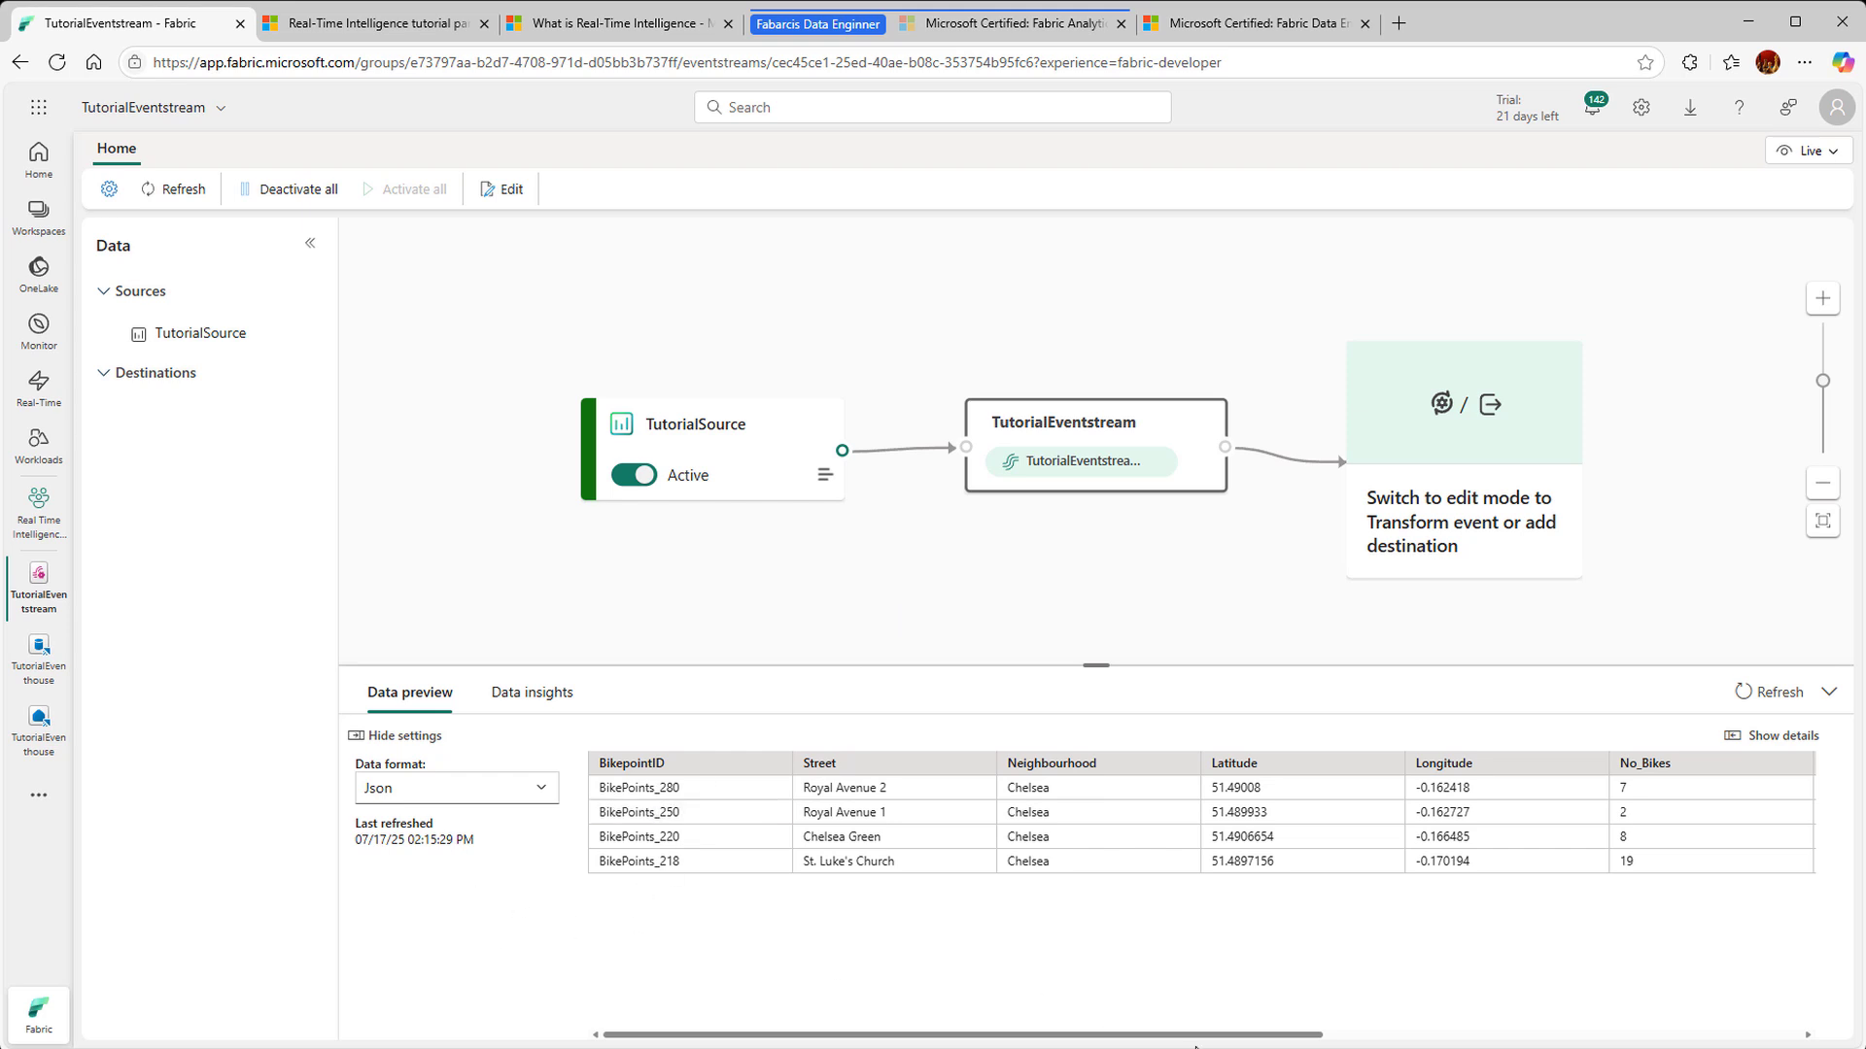
Step: Examine the columns of the eventstream's bicycle data preview, including the event time fields
mouse_move(1183, 1037)
left_mouse_down()
mouse_move(1203, 1037)
mouse_move(1164, 1036)
left_mouse_up()
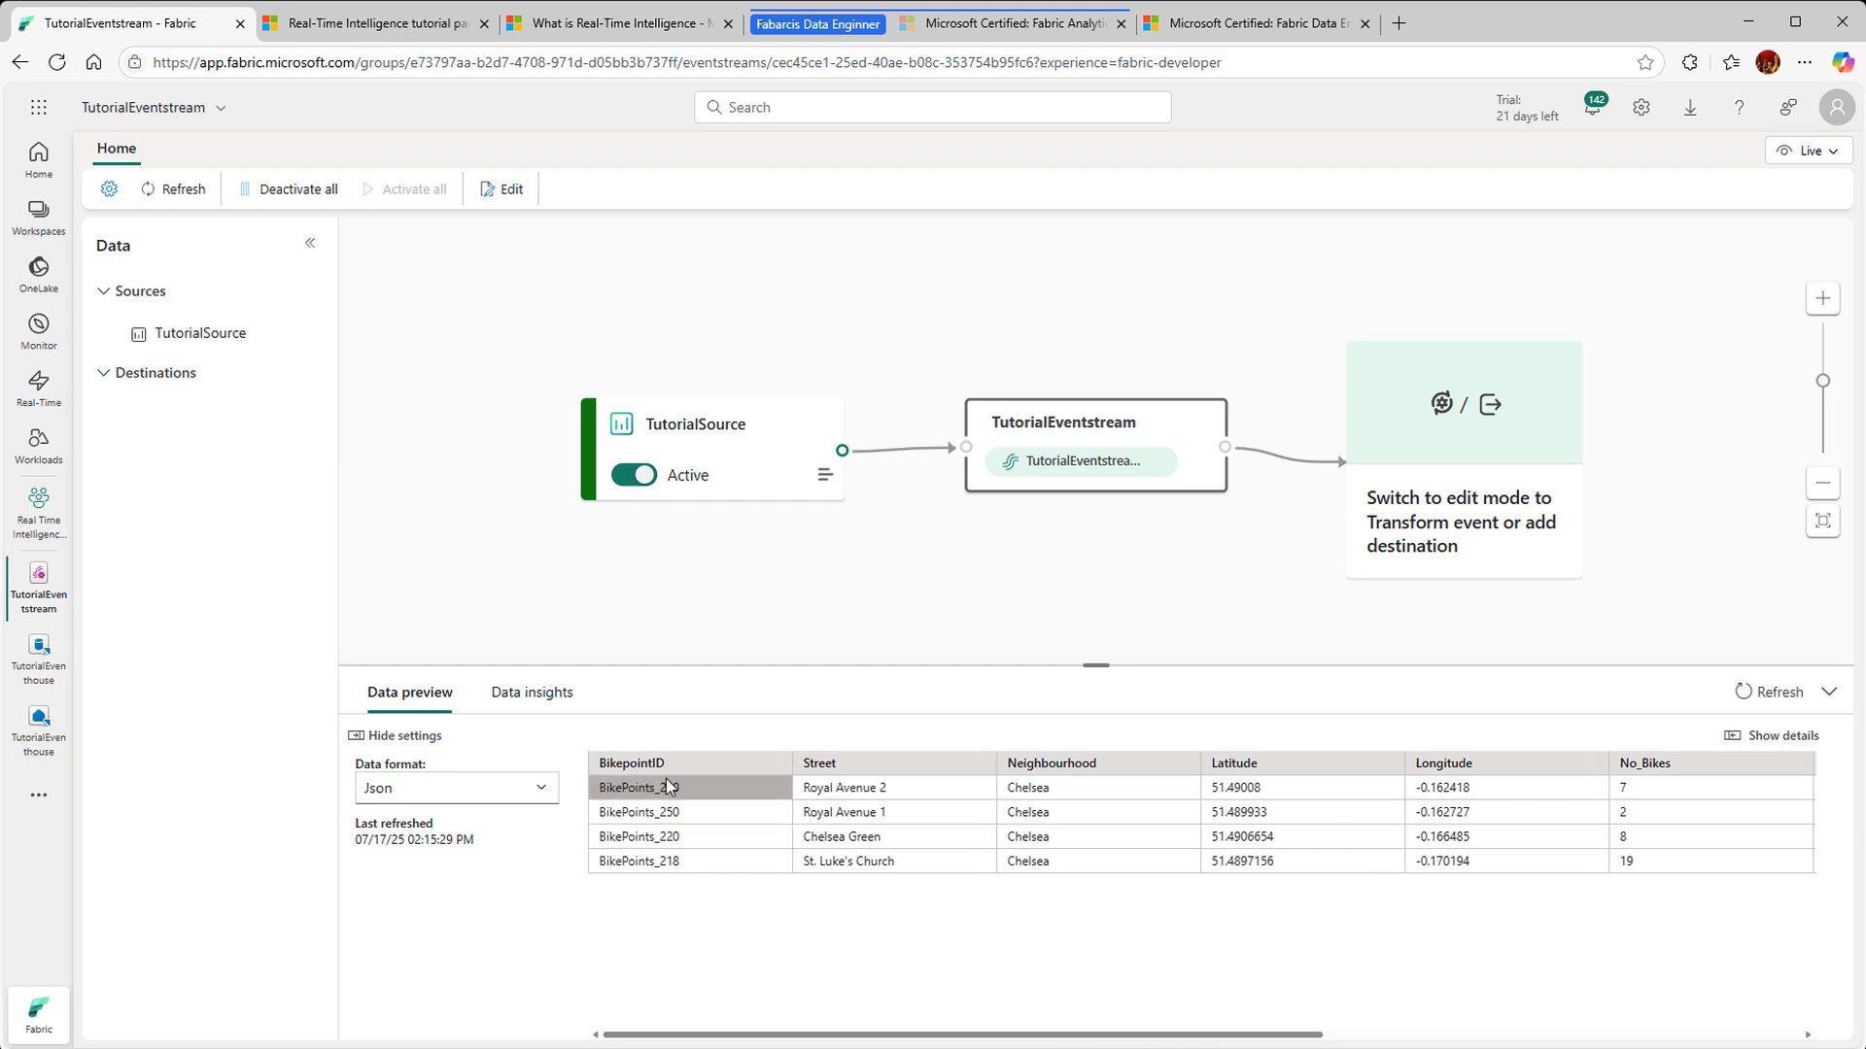
left_click_drag(1208, 1036, 1786, 1030)
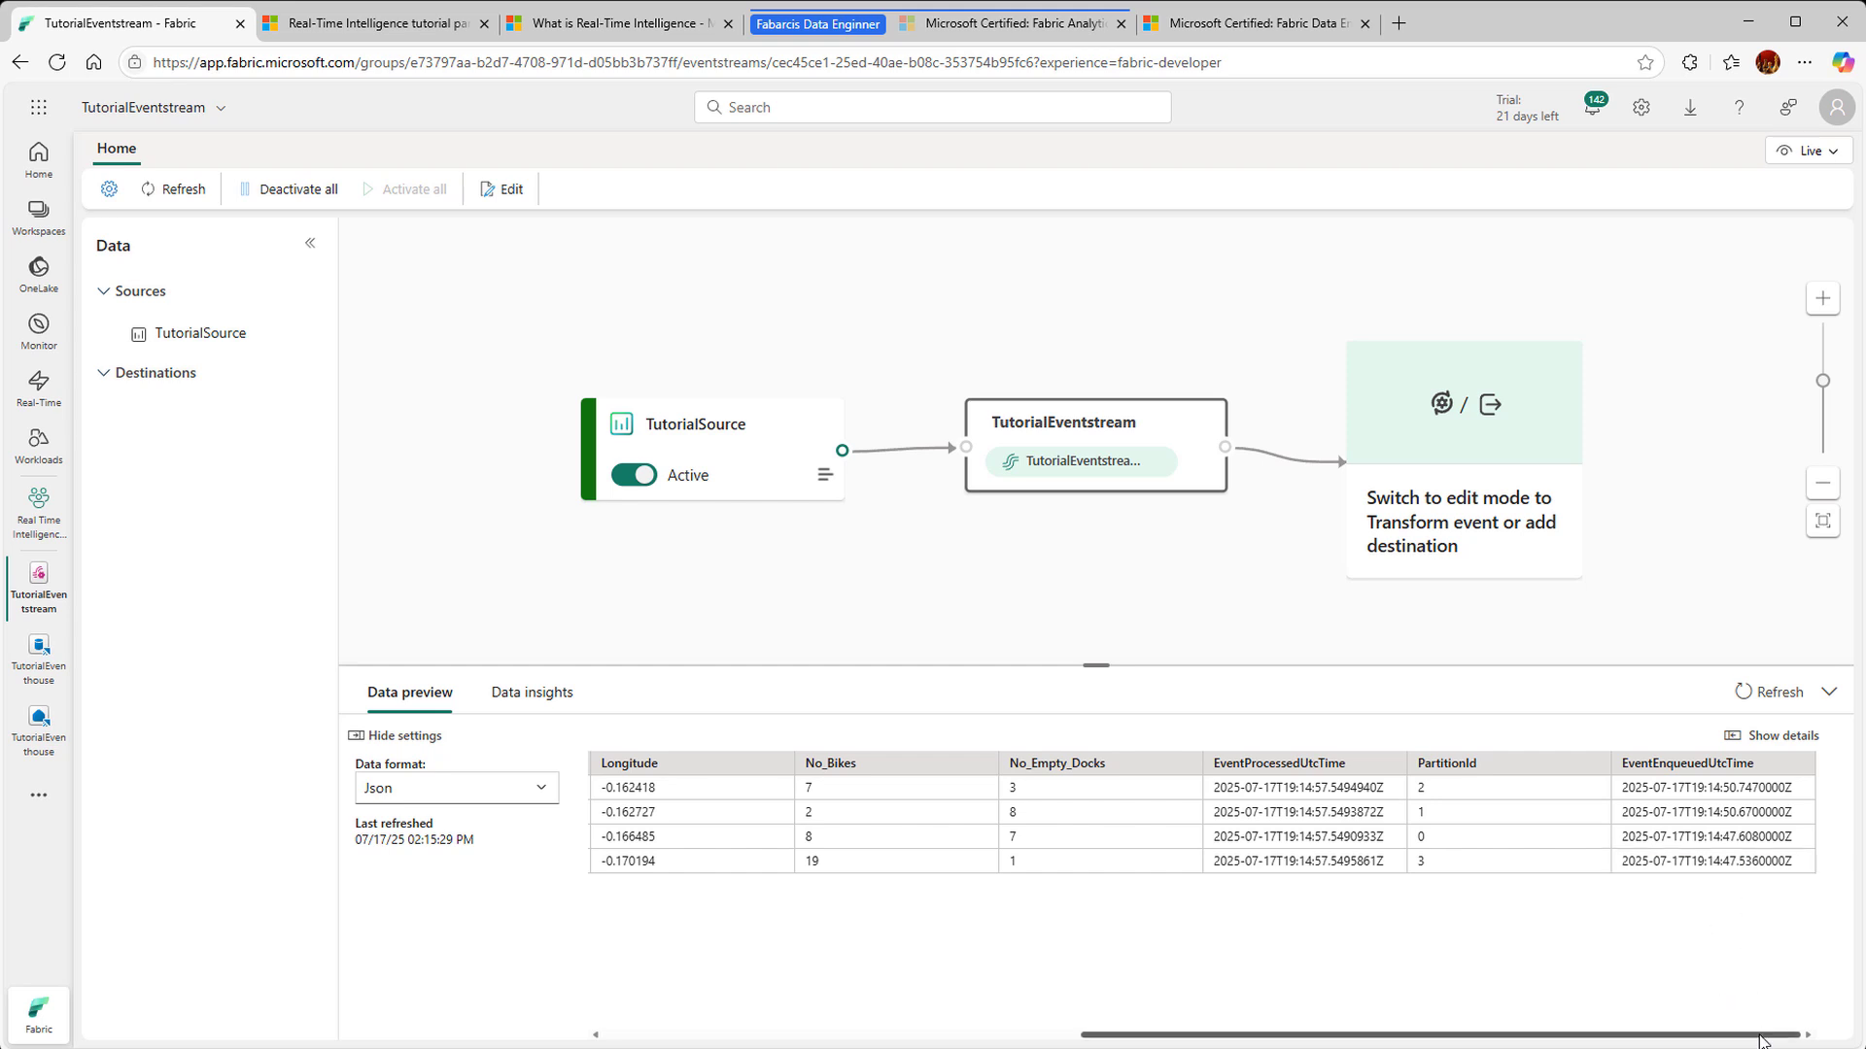
left_click_drag(1761, 1039, 1738, 1041)
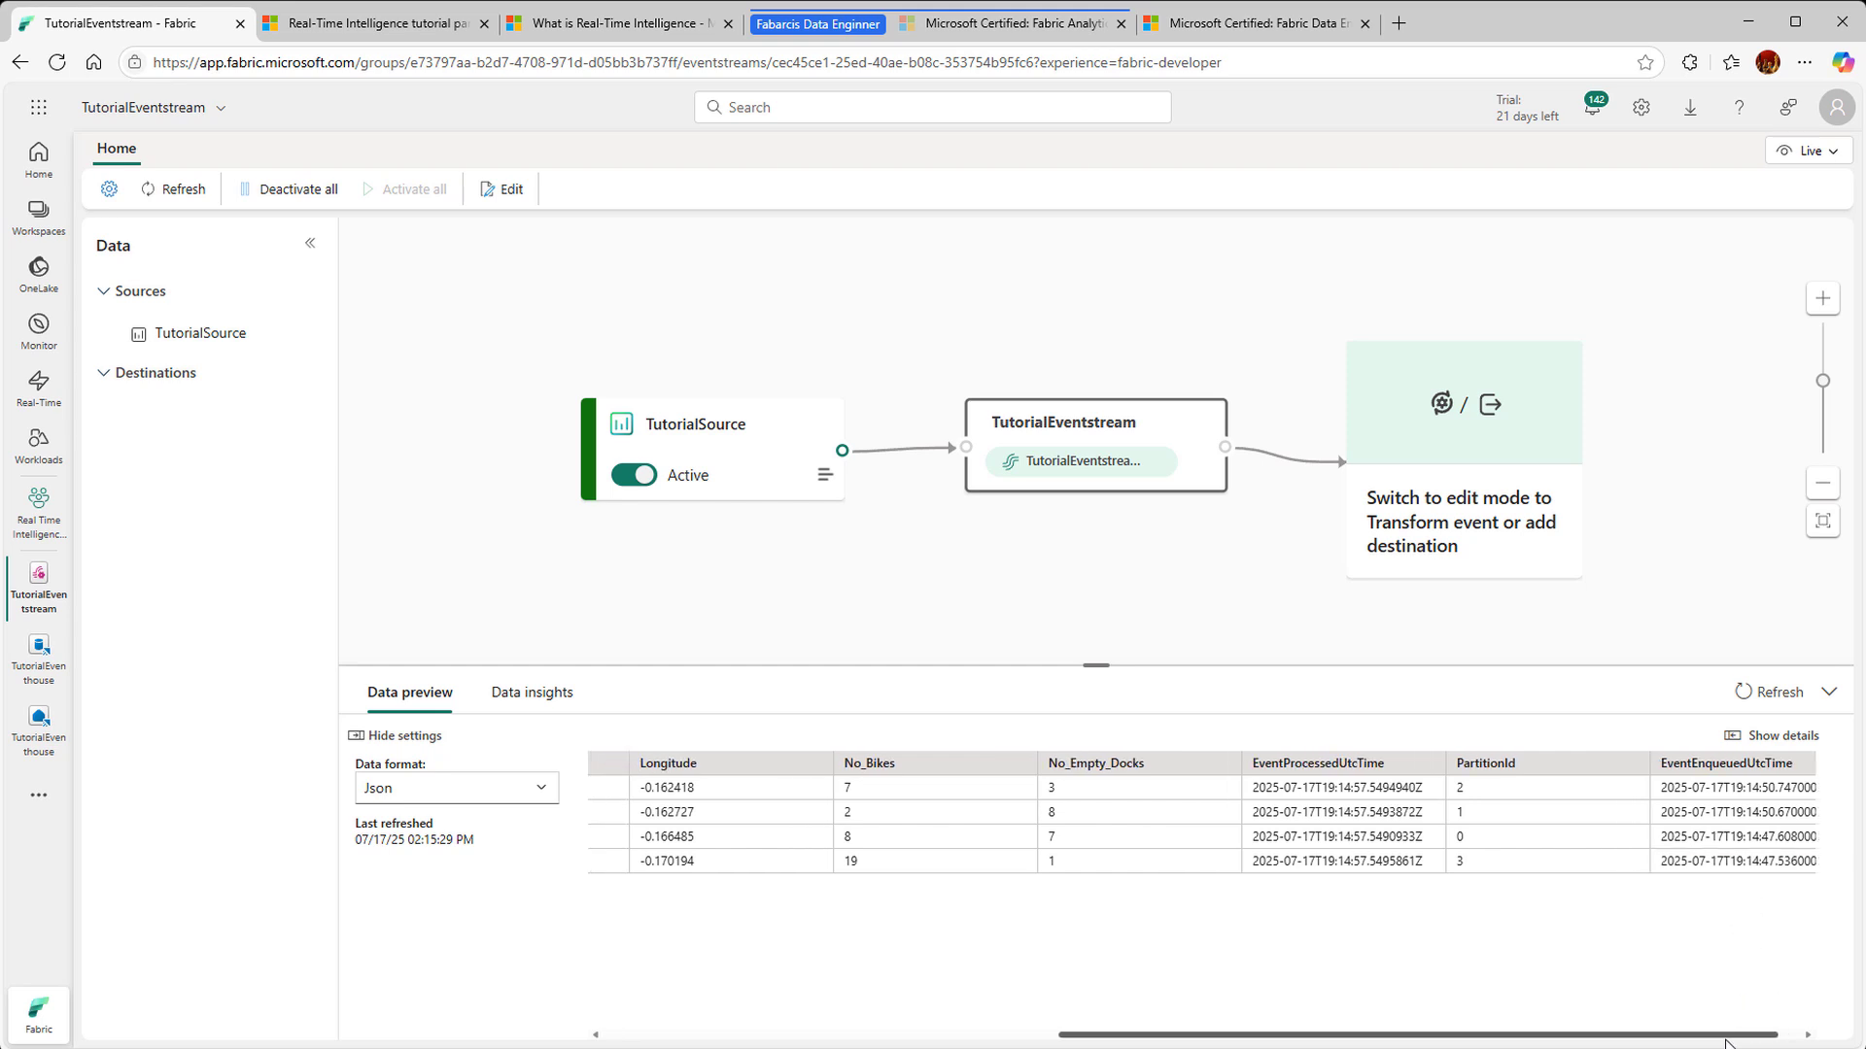
Step: Switch the eventstream to edit mode and add a Manage fields operation after TutorialEventstream
left_click(513, 194)
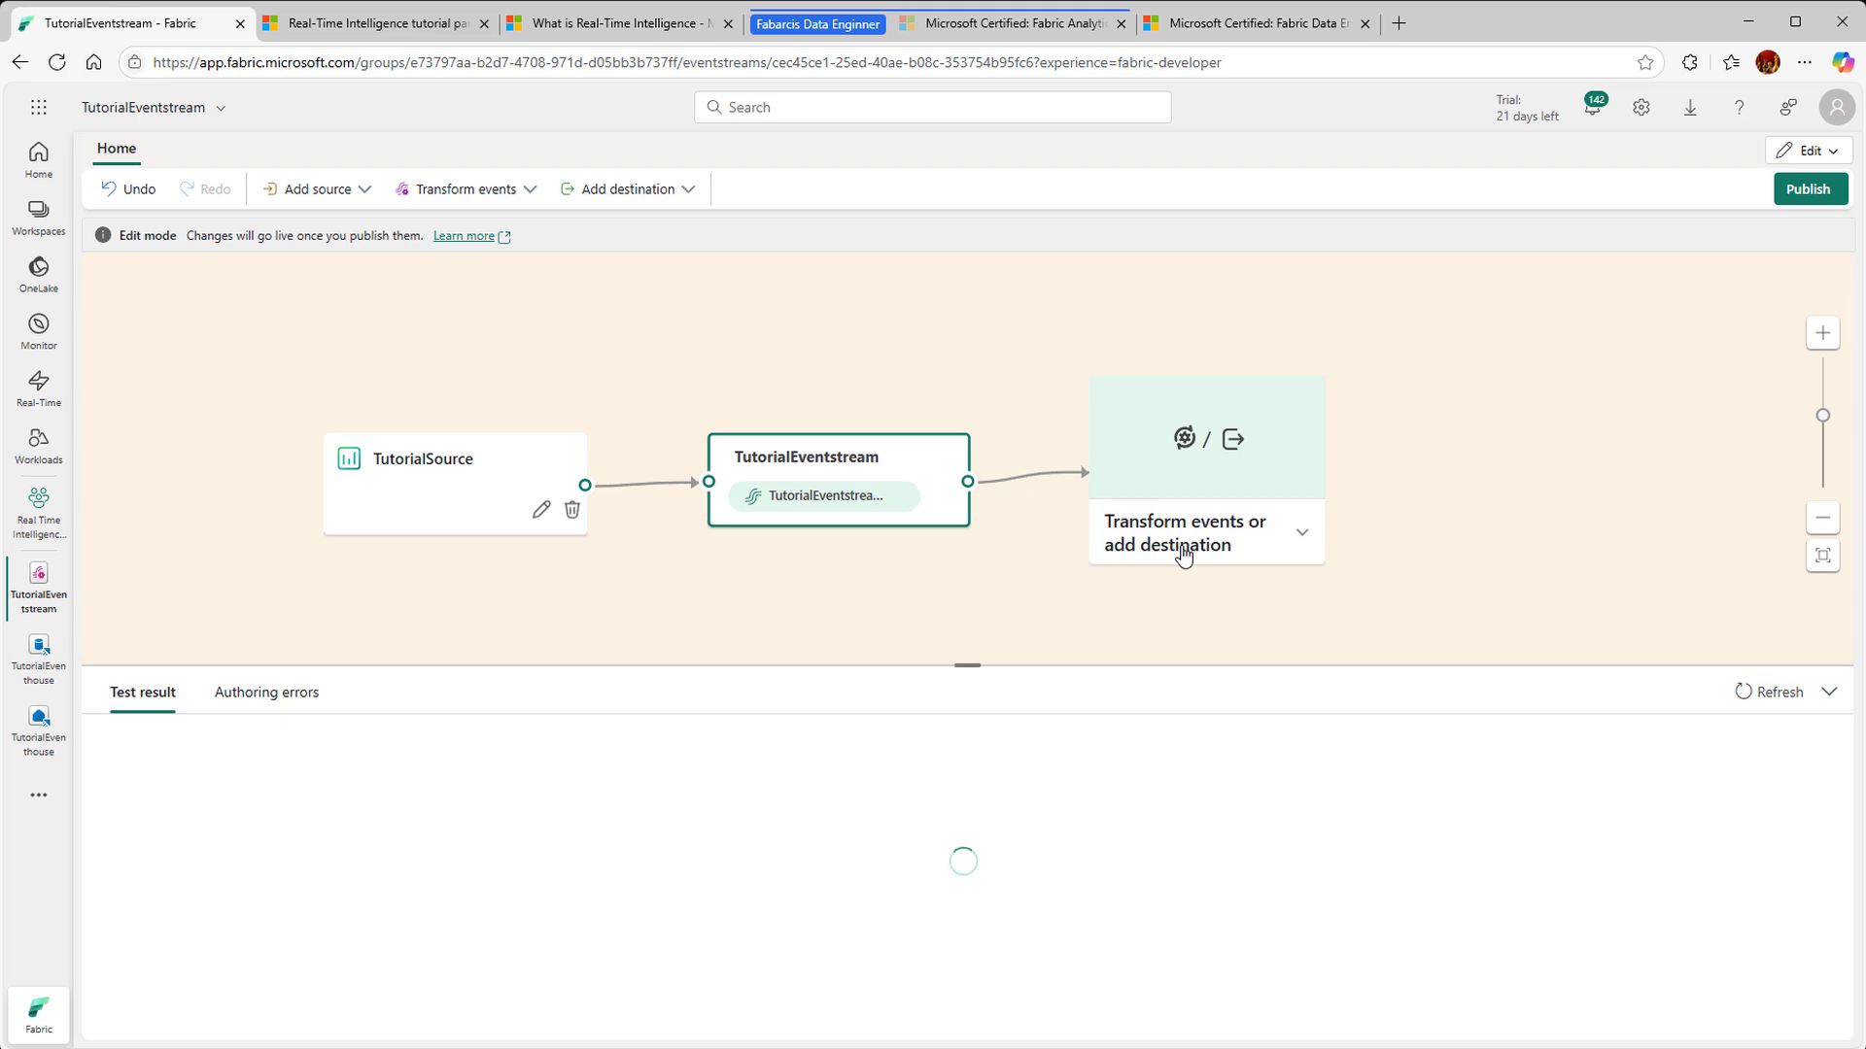
left_click(1183, 554)
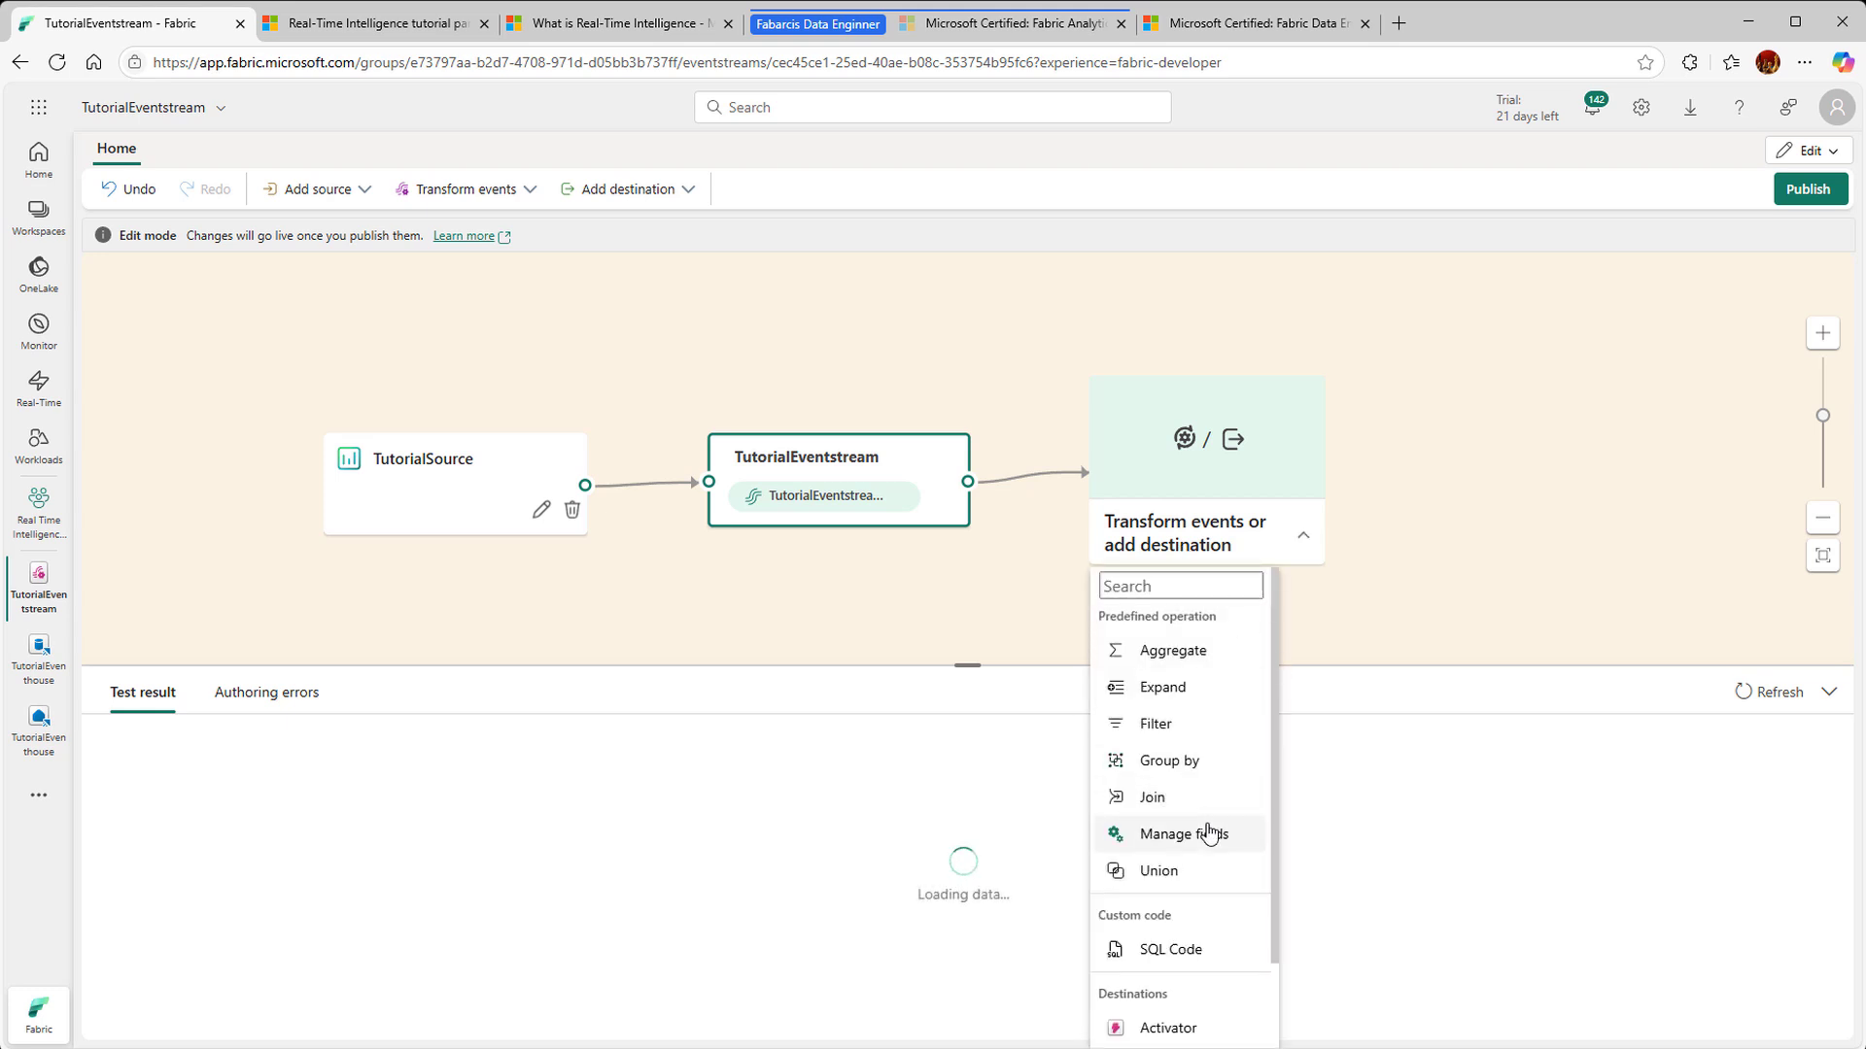
left_click(1207, 834)
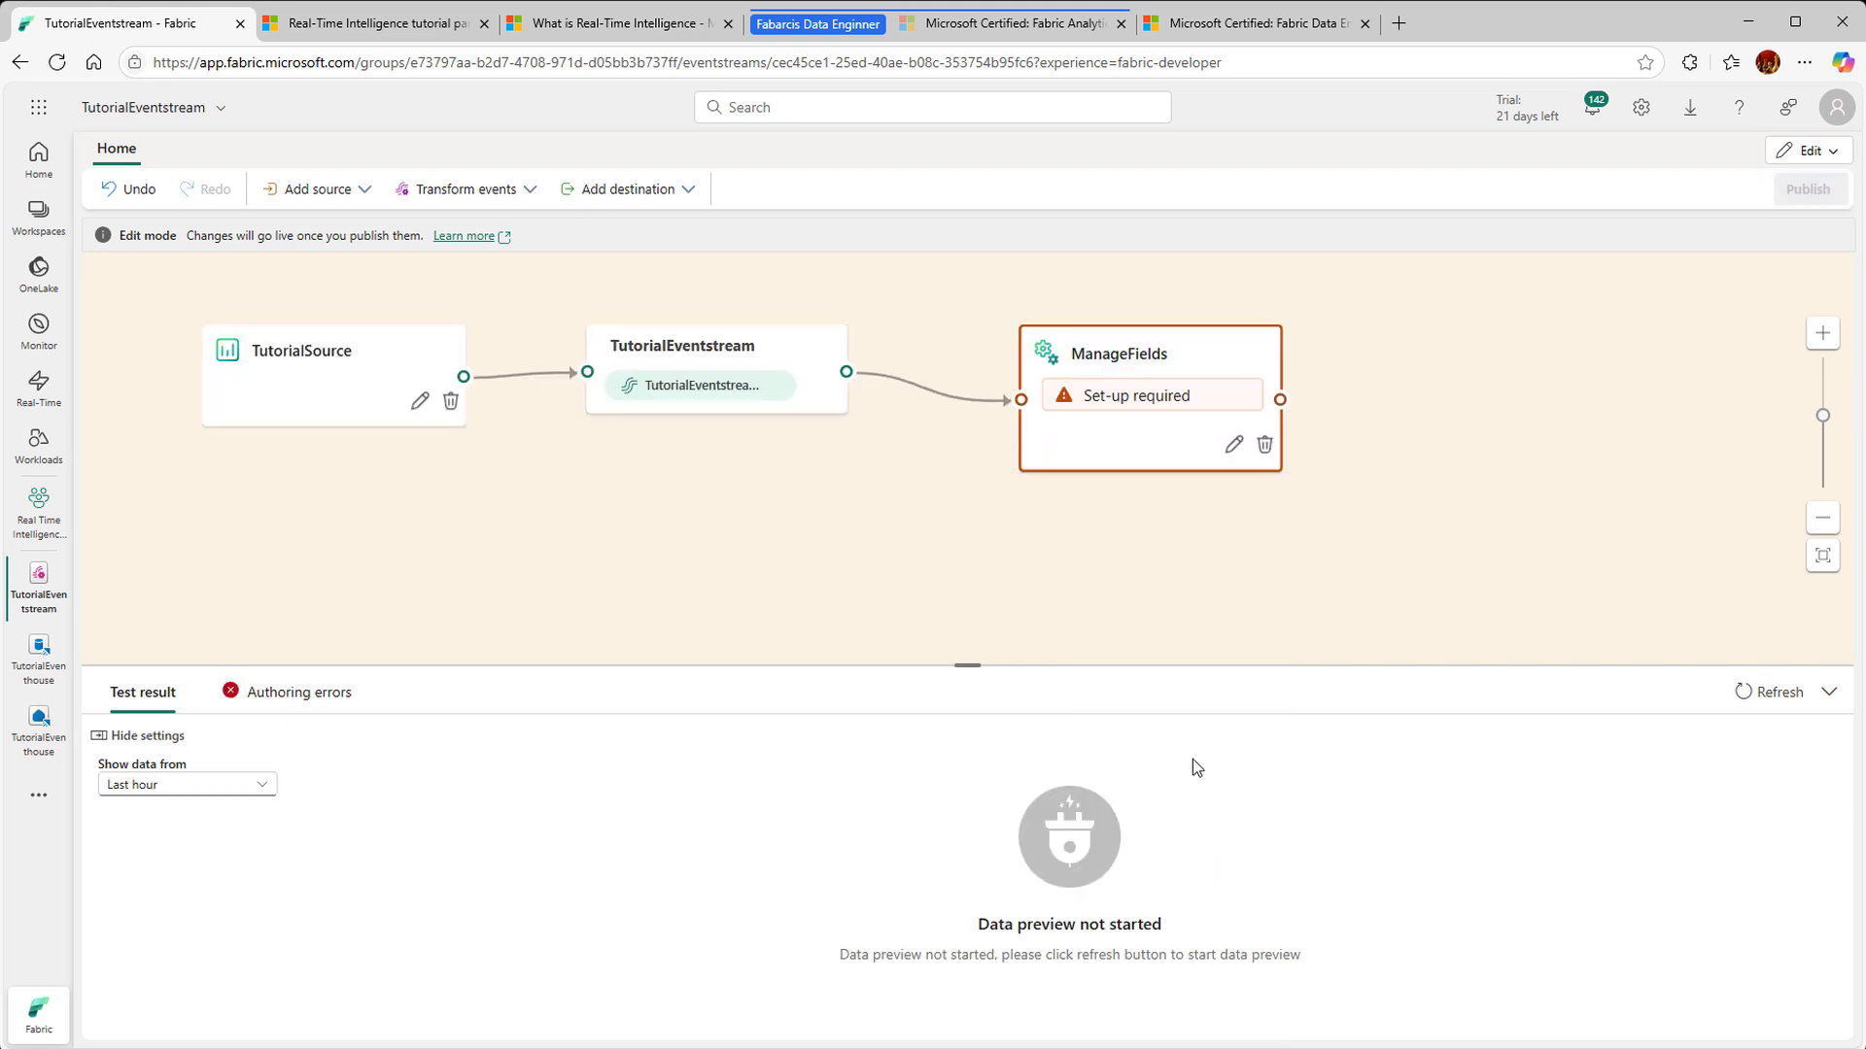
Step: Name the Manage fields operation TutorialTransform and add all fields to it
left_click(1233, 447)
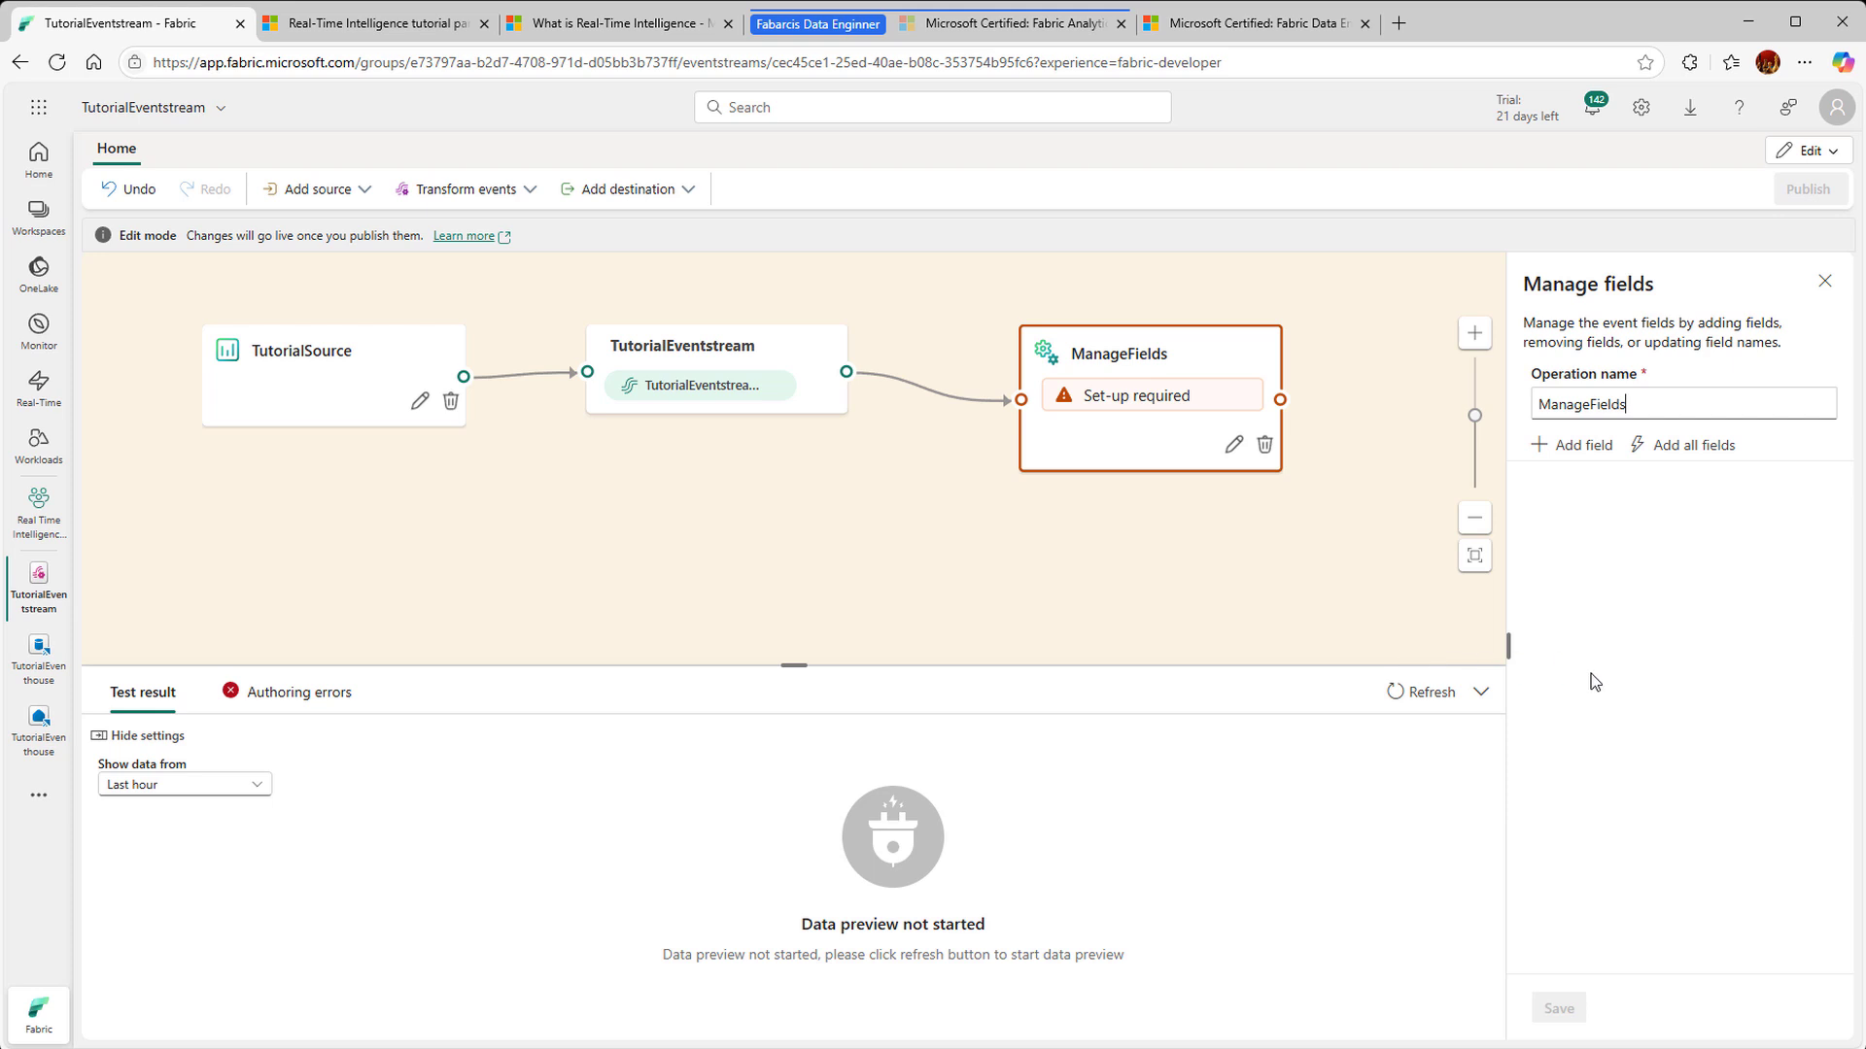
left_click_drag(1632, 405, 1482, 416)
type("TutorialTransform")
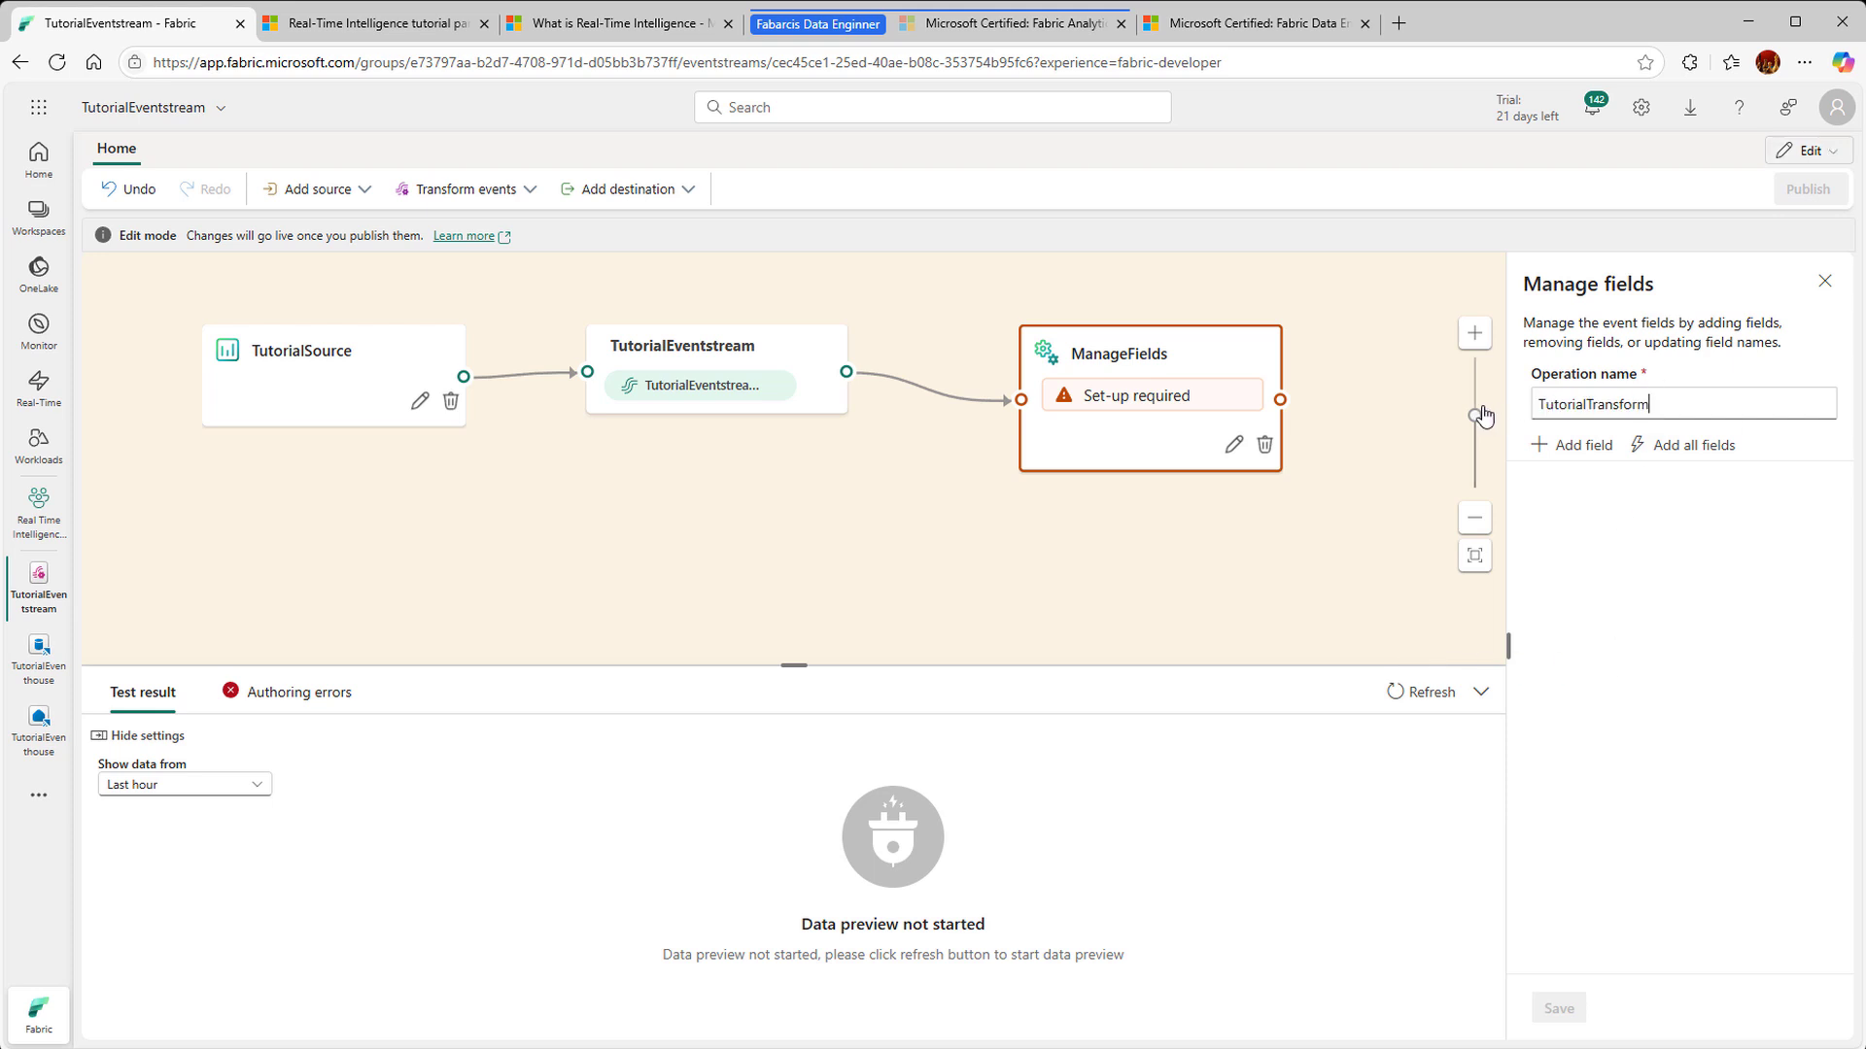
left_click(1680, 452)
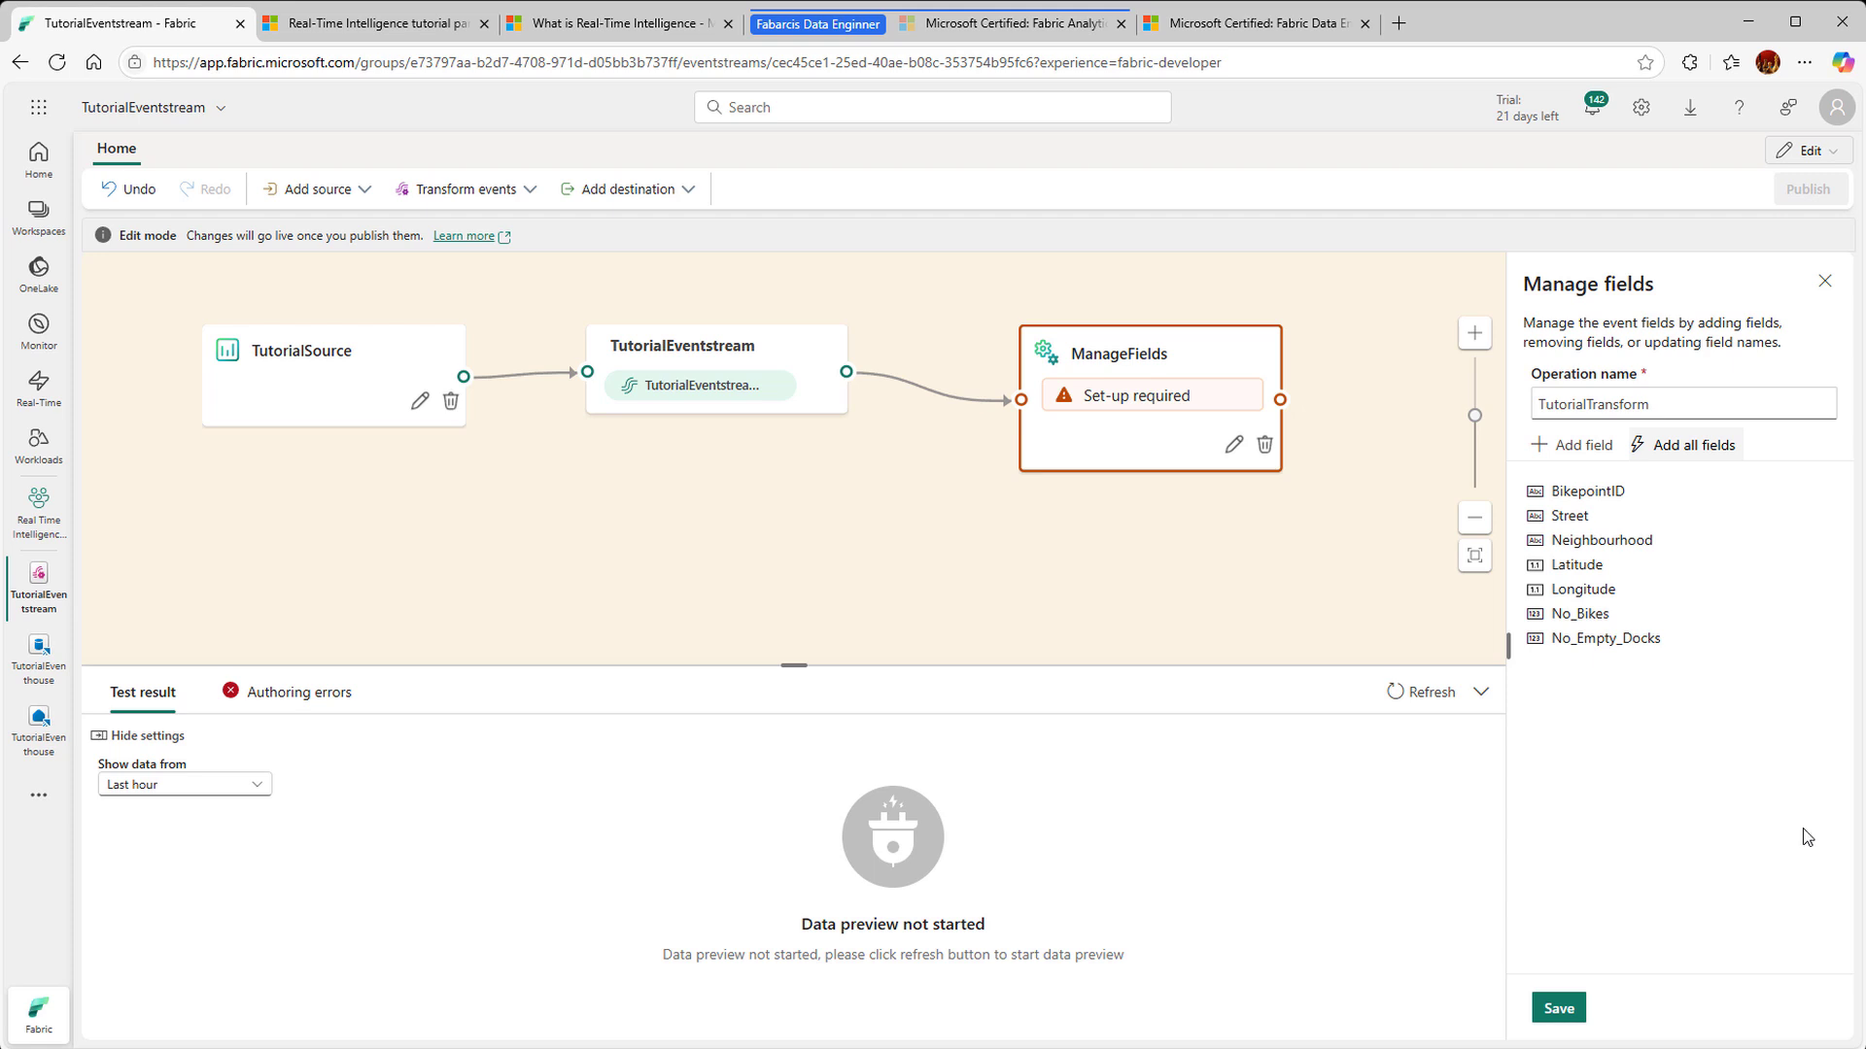
Step: Add a field based on the built-in SYSTEM.Timestamp() date time function, named Timestam, and save the operation
left_click(1566, 446)
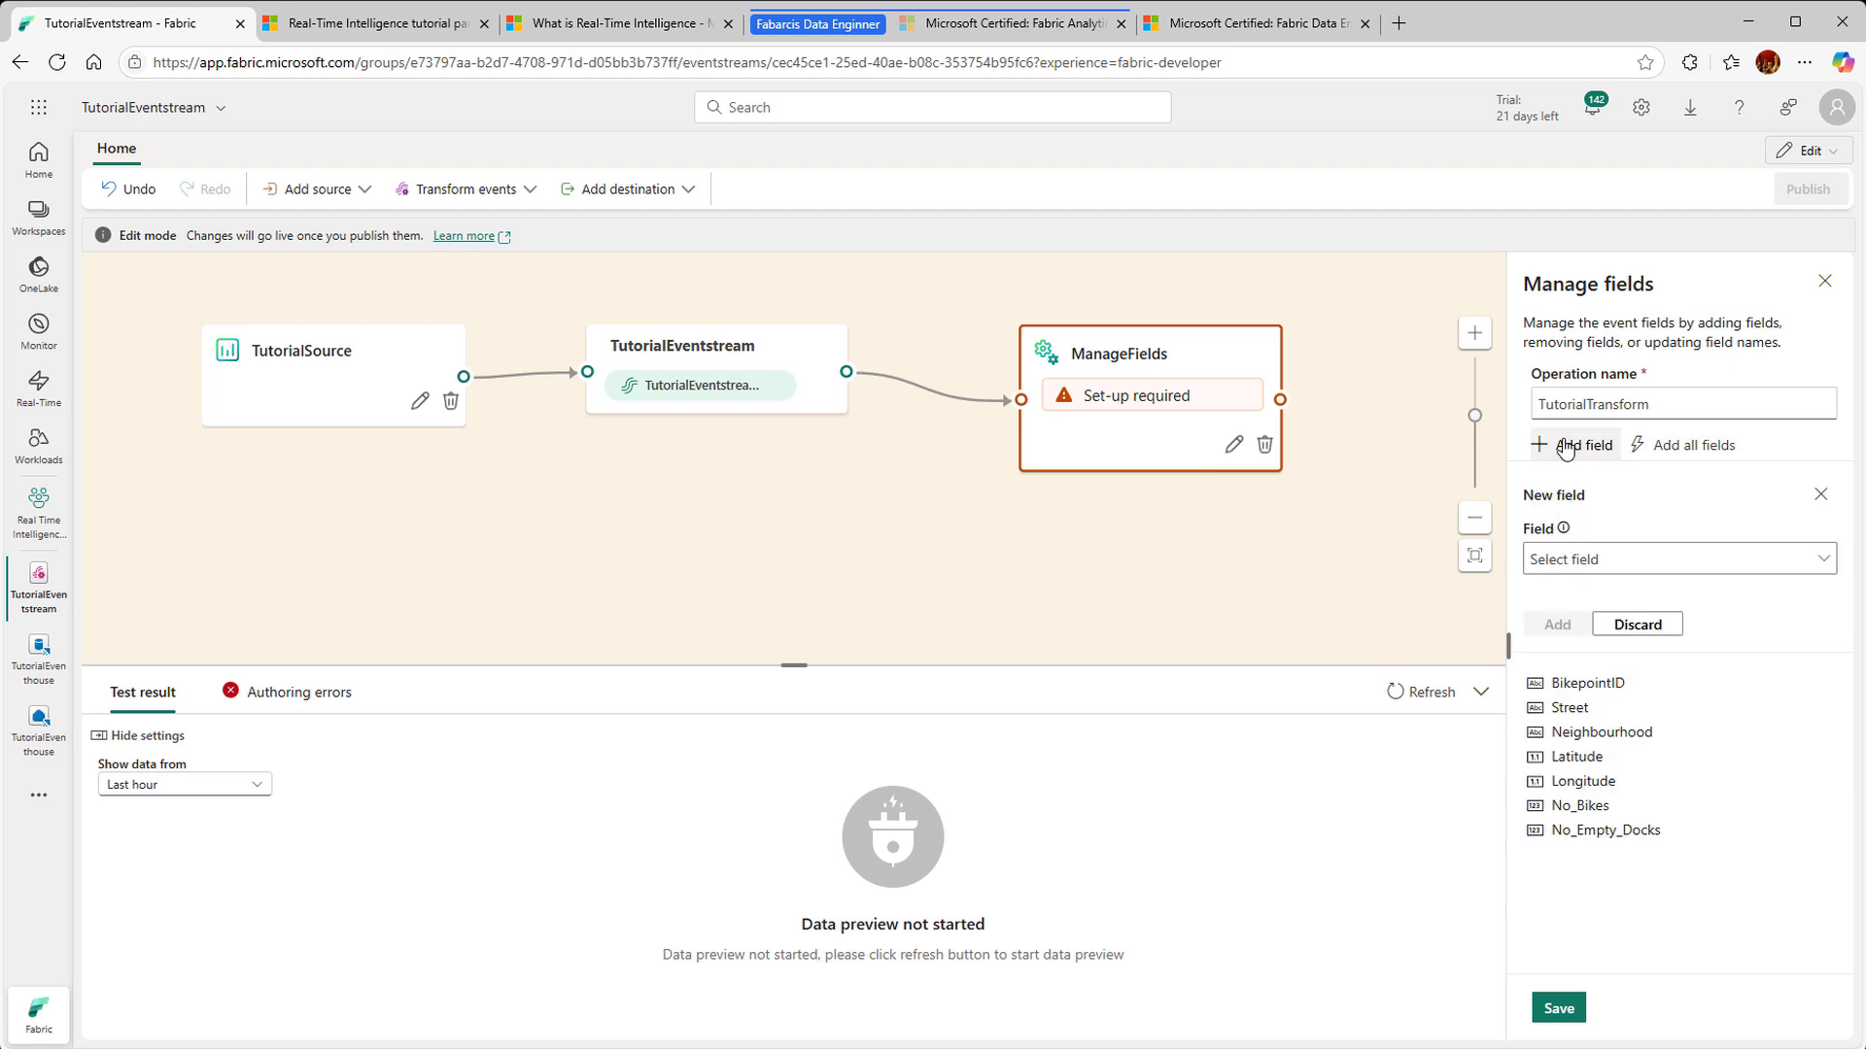
left_click(1827, 561)
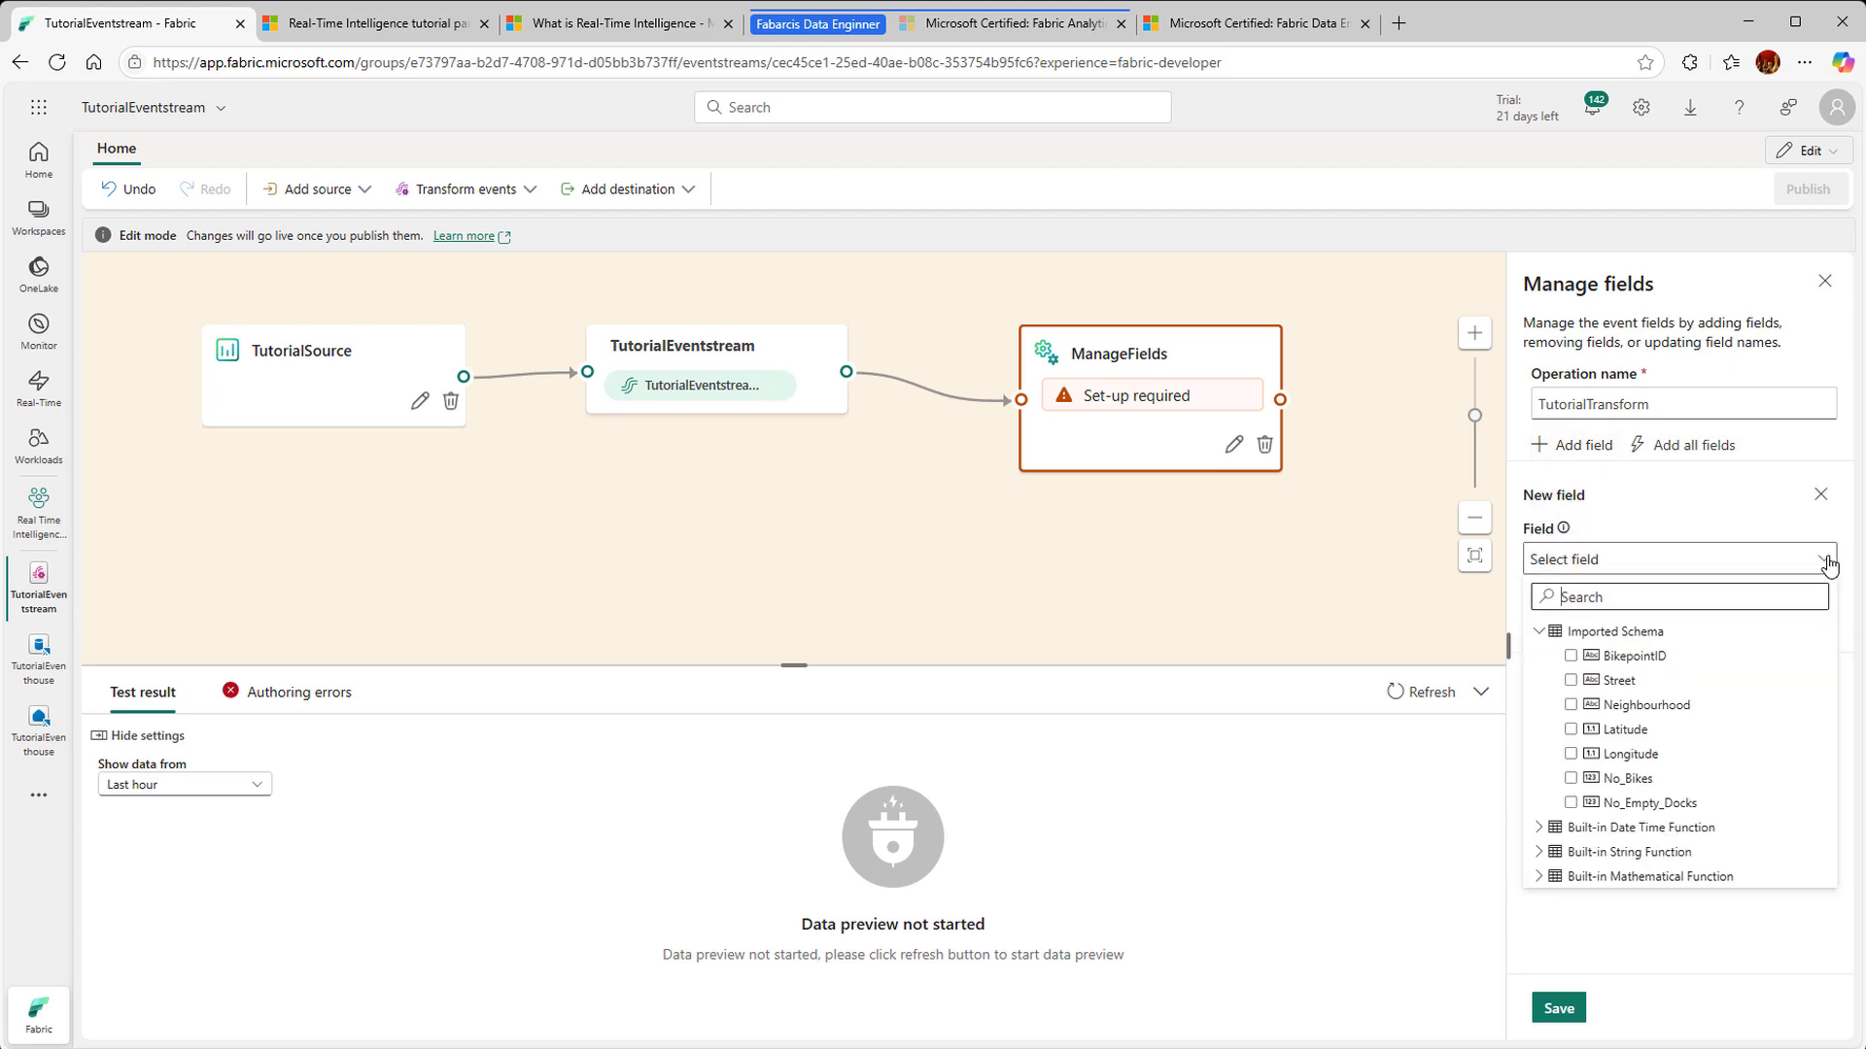
left_click(1540, 833)
scroll(1721, 800, "down", 1)
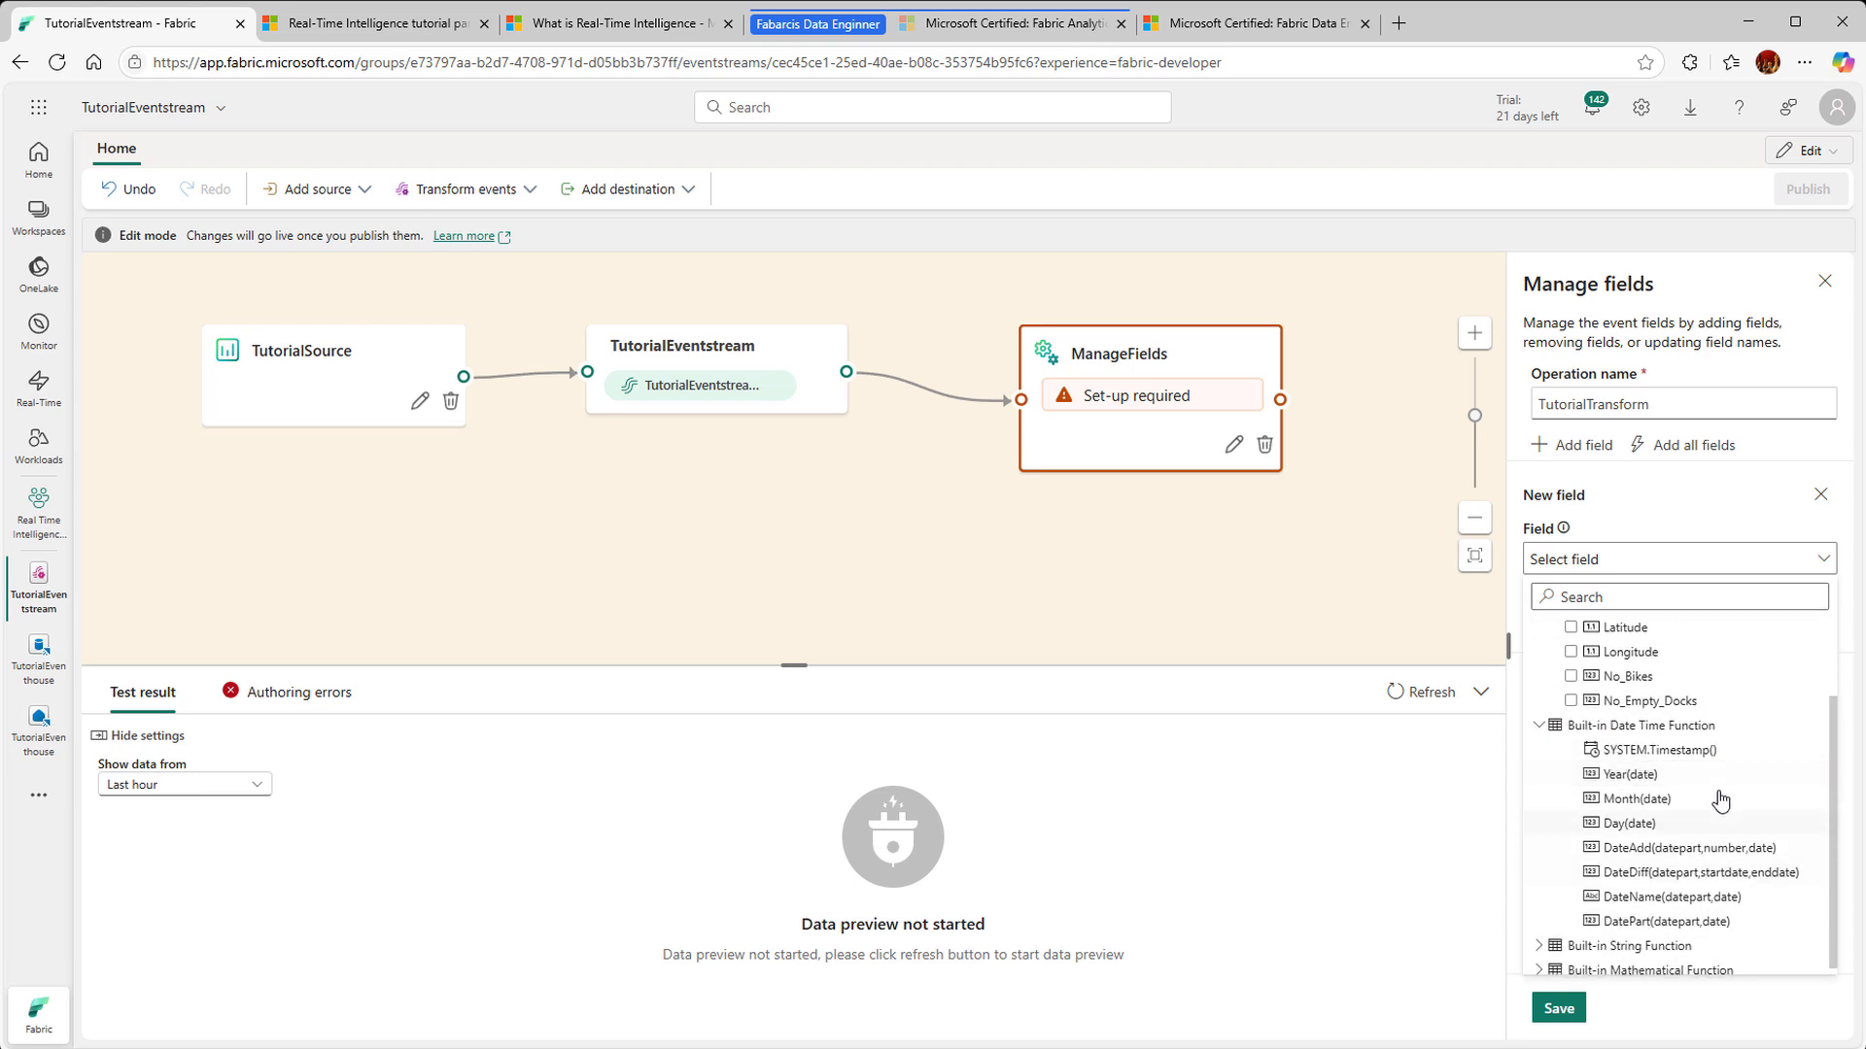
left_click(1697, 750)
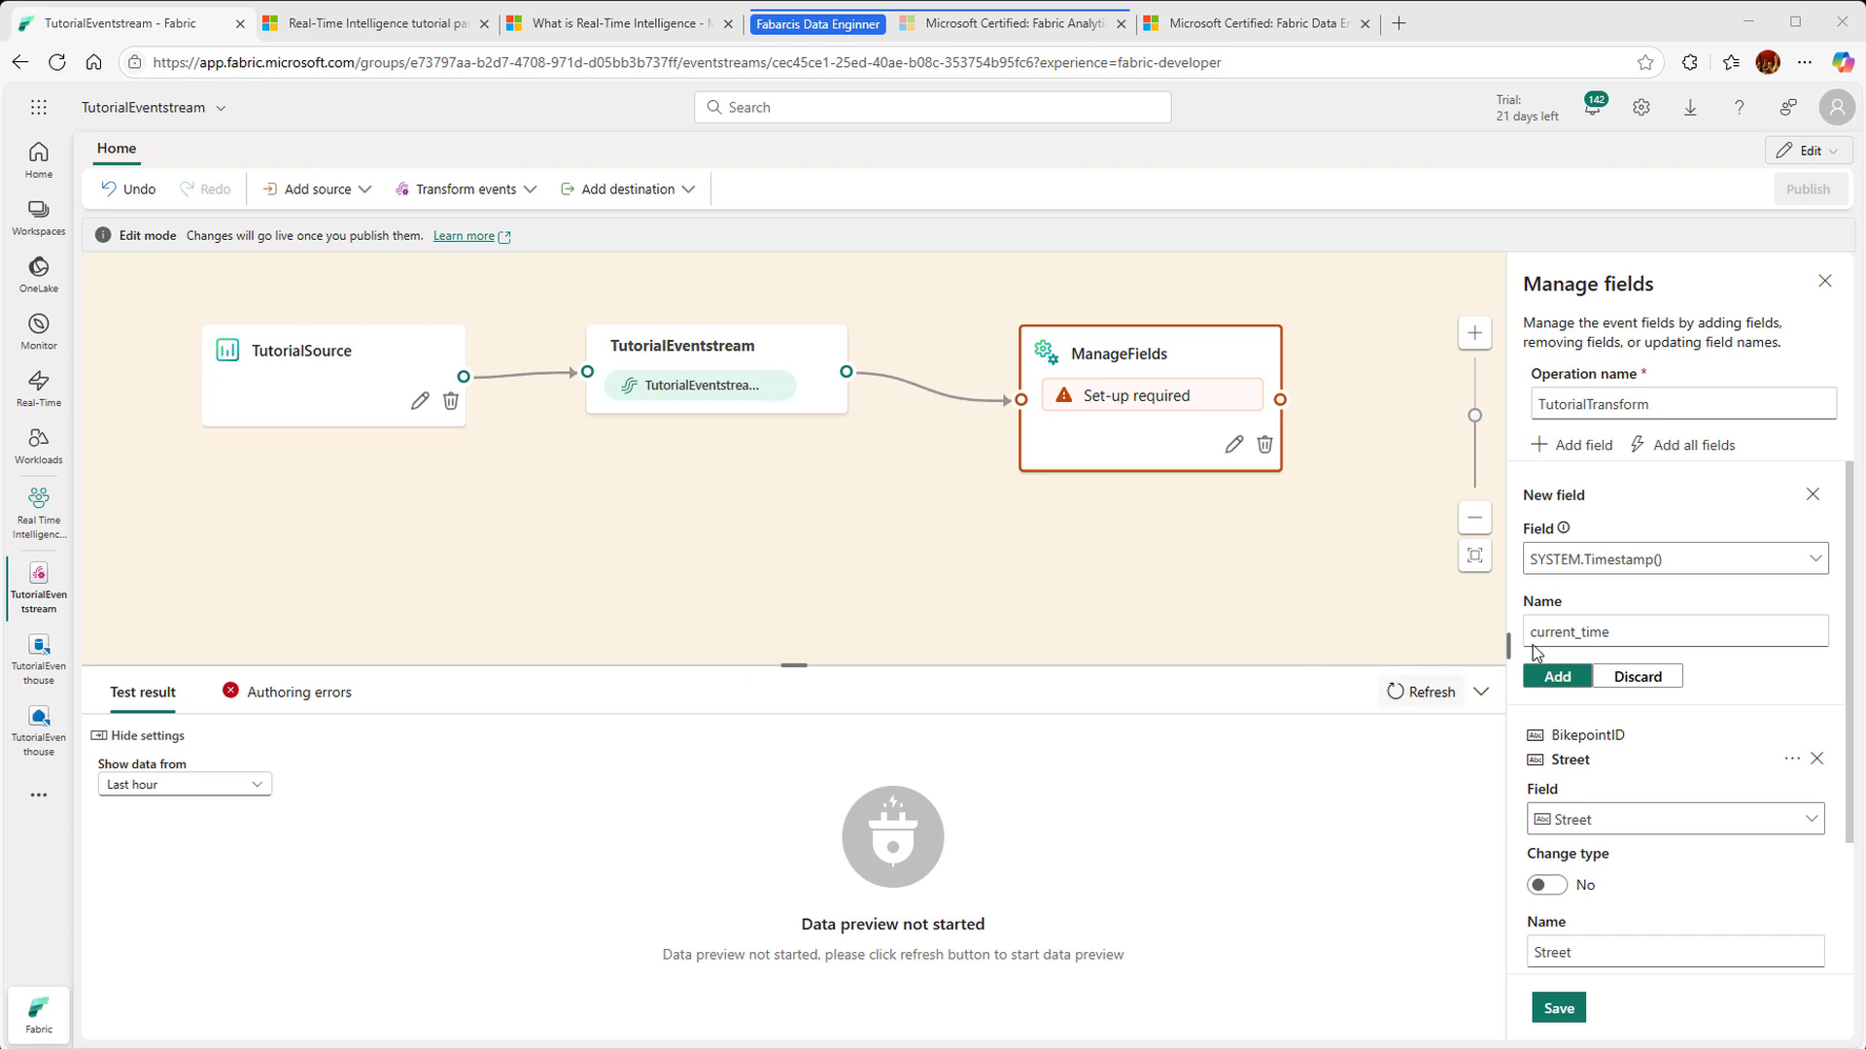
left_click_drag(1664, 631, 1467, 643)
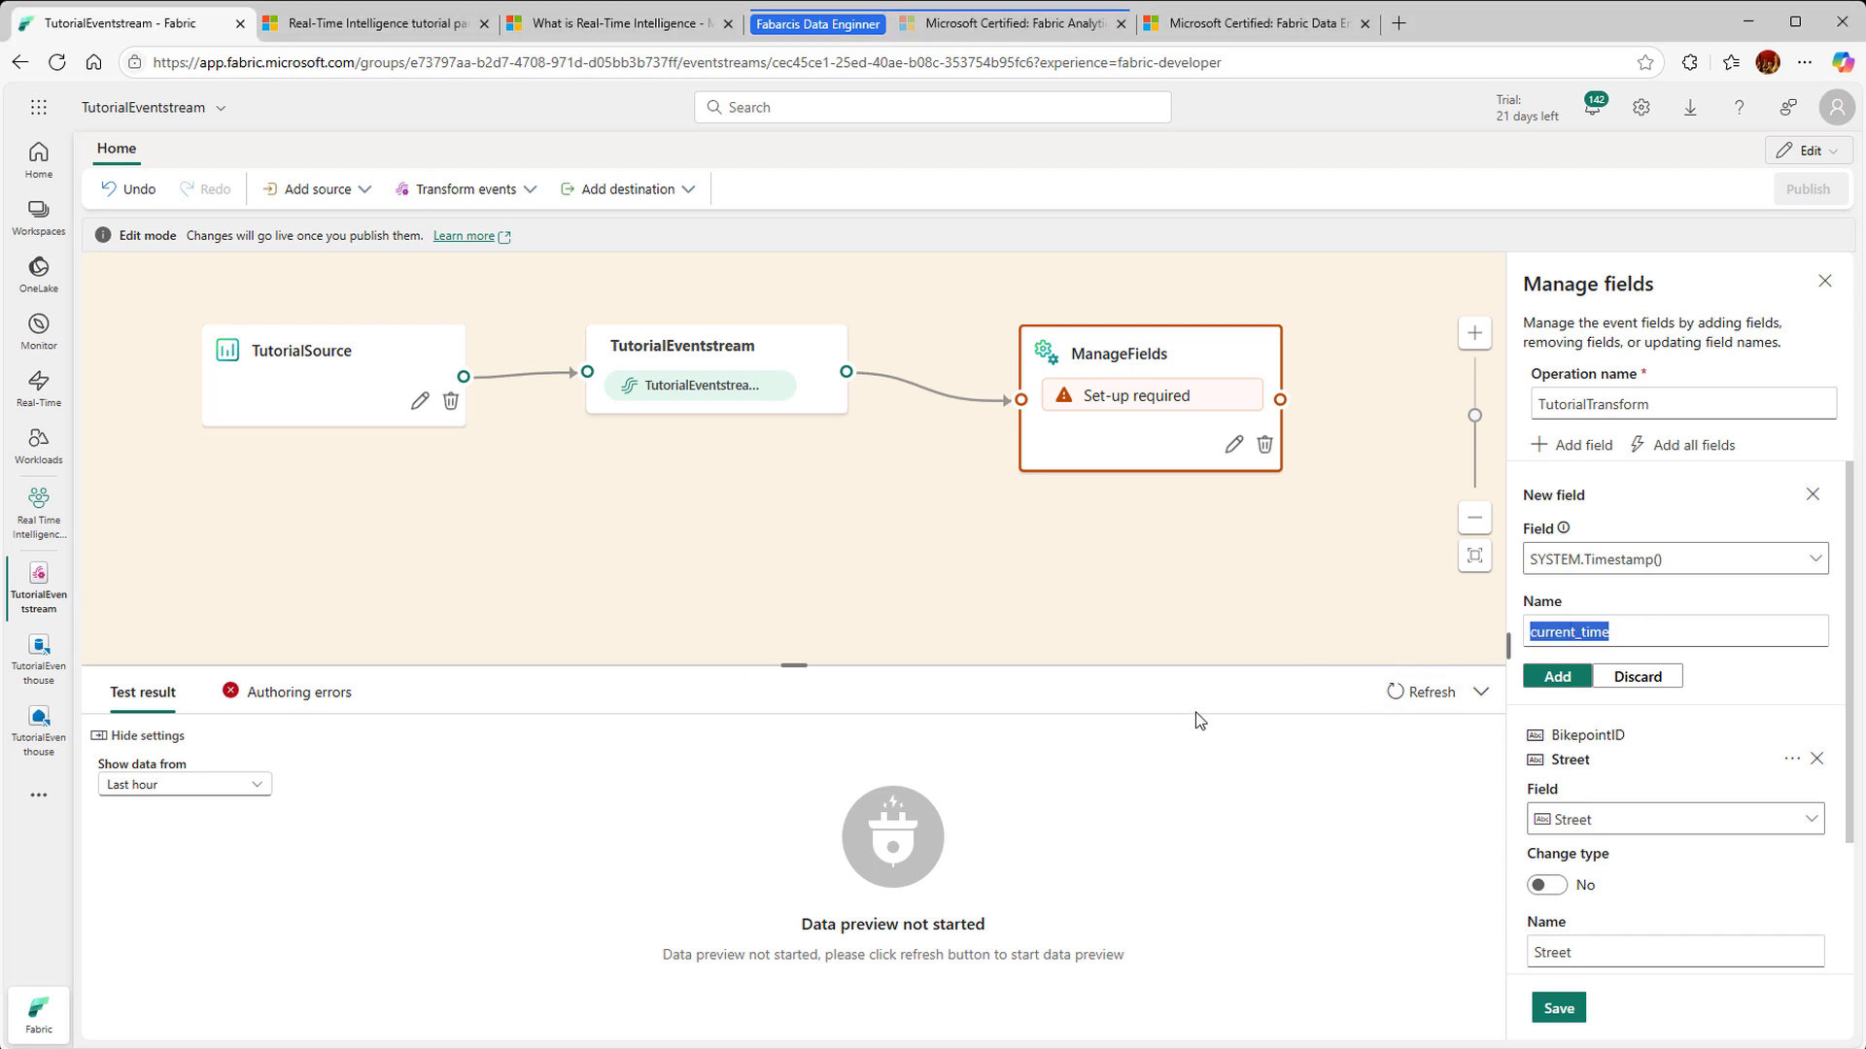
type("Timestam")
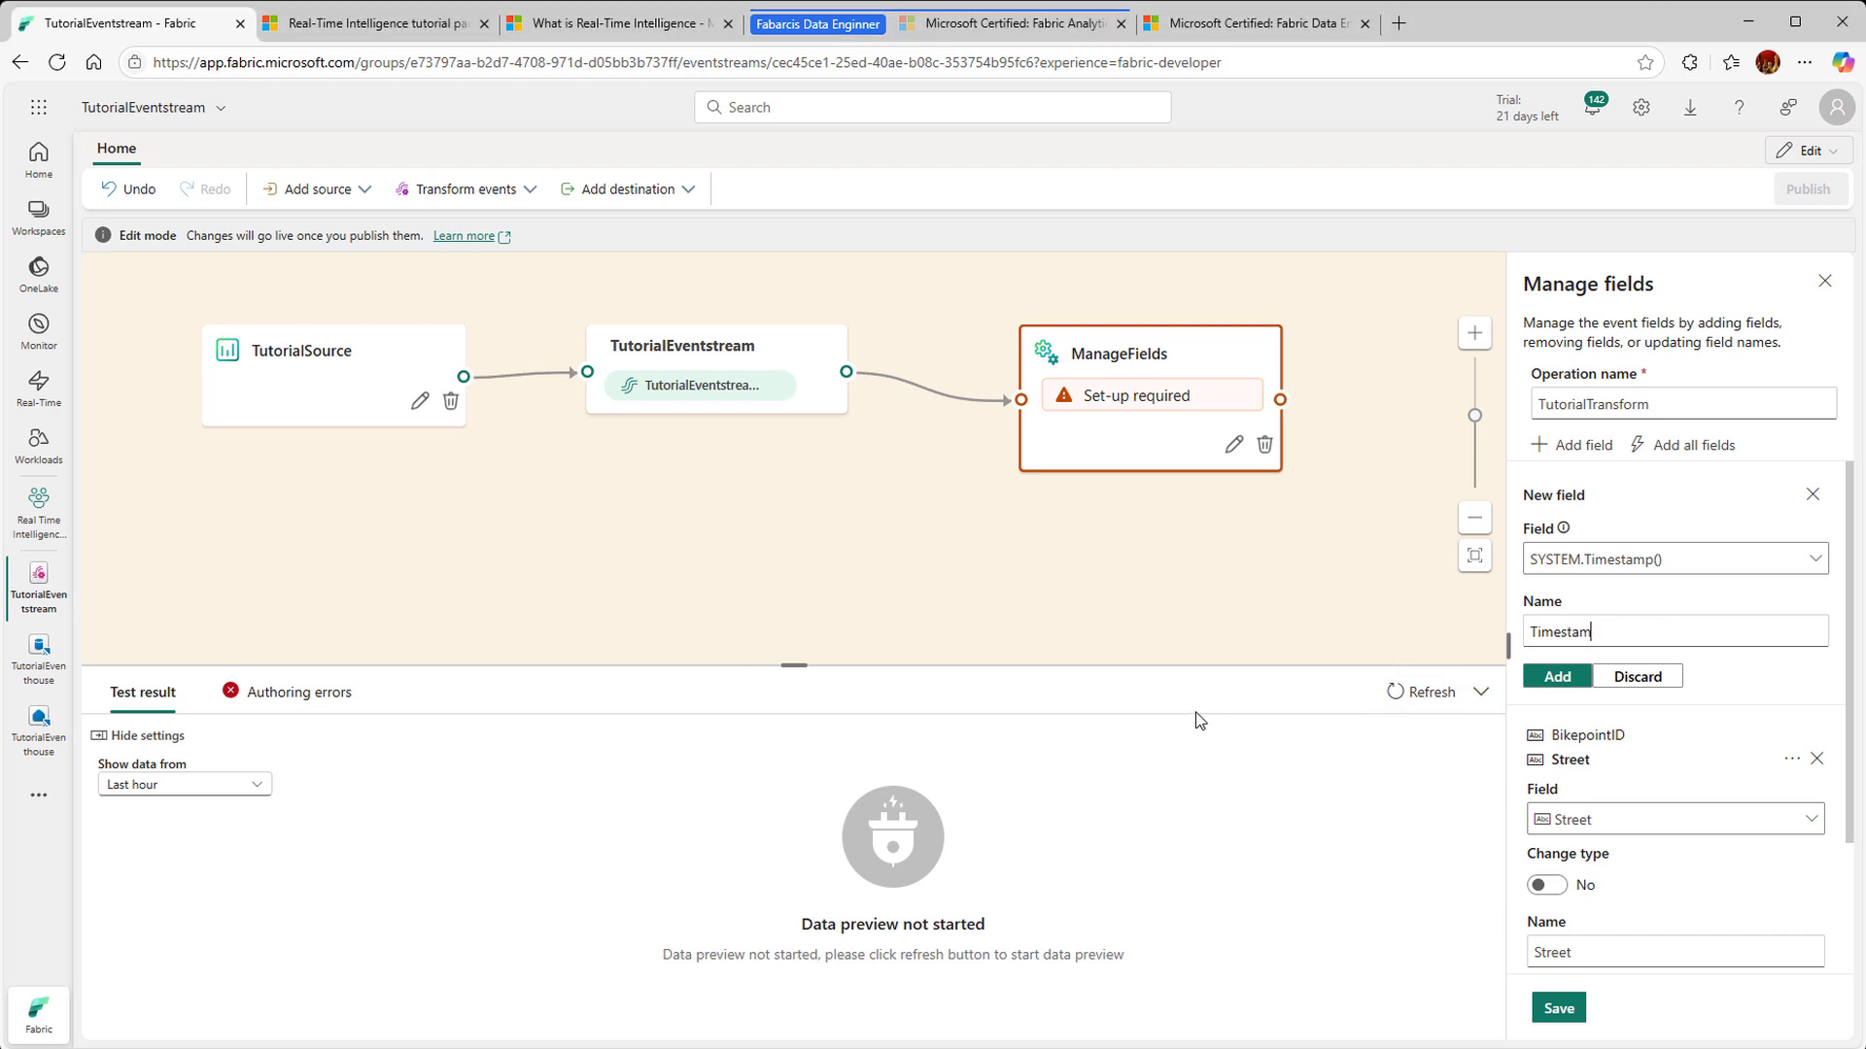
left_click(1545, 681)
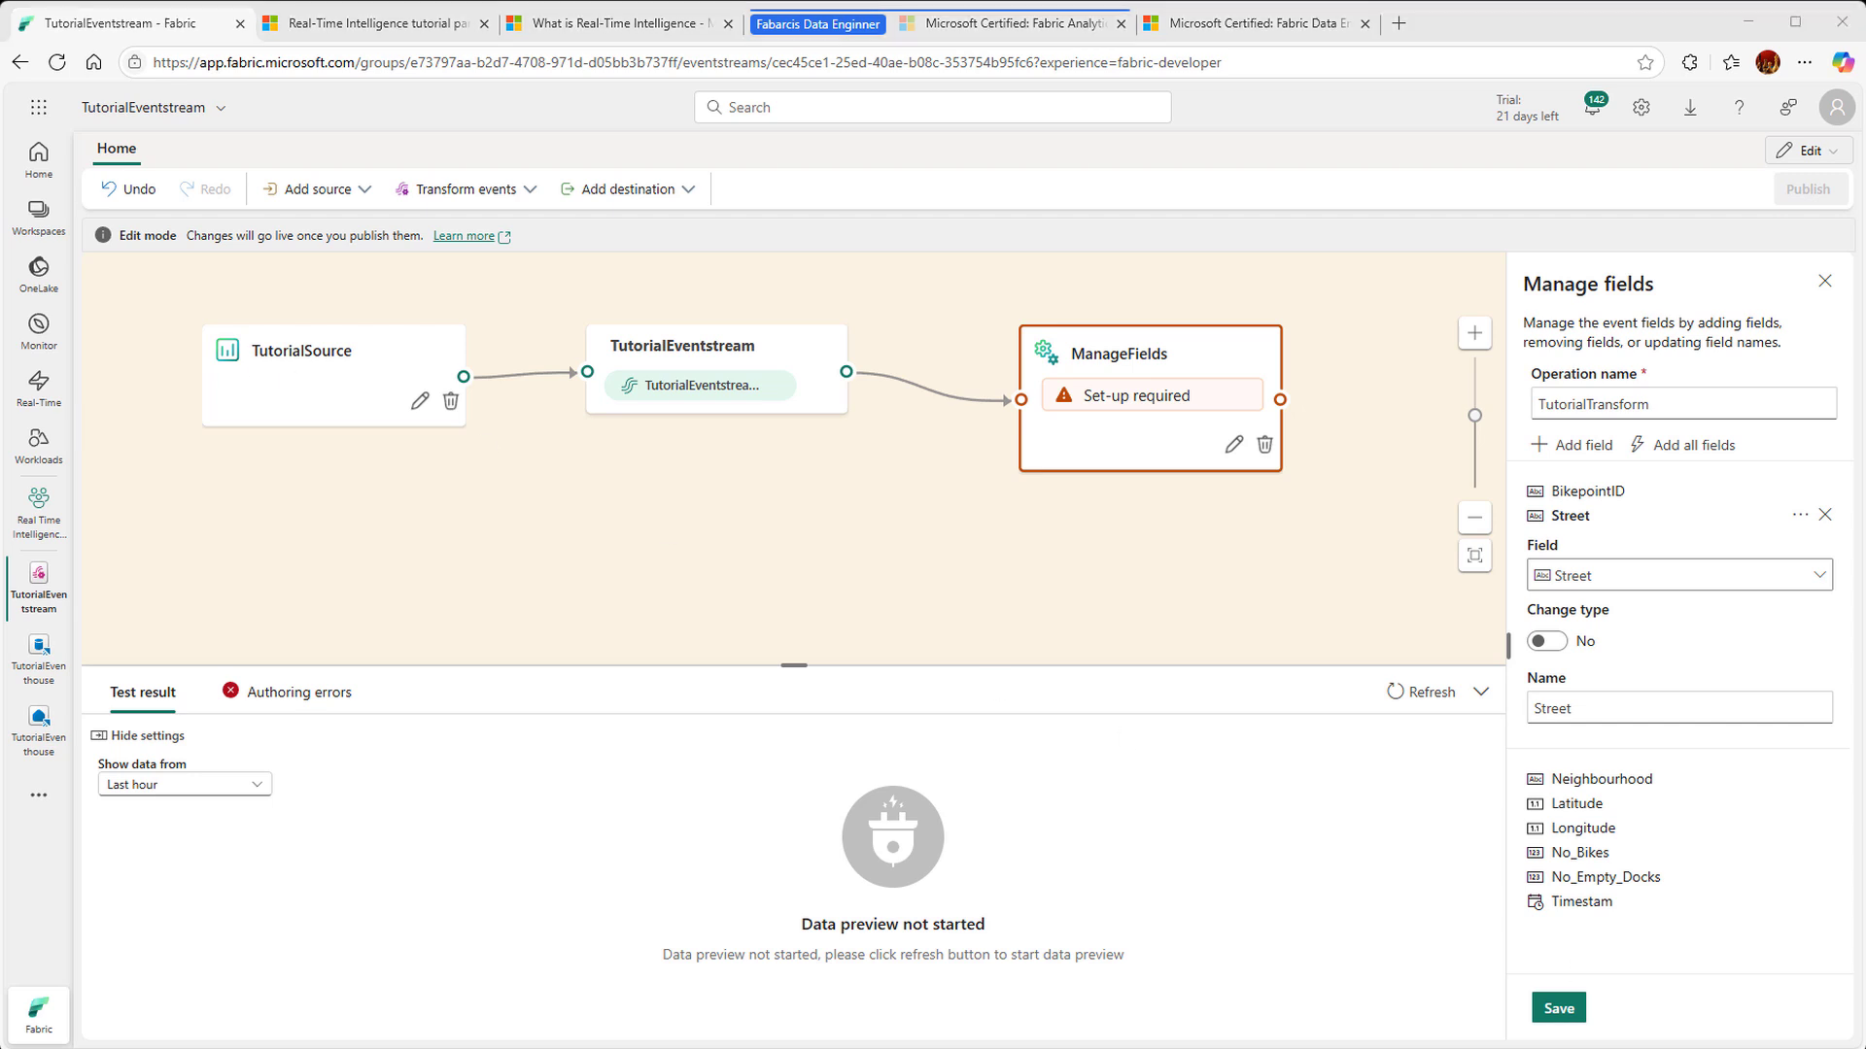
left_click(1557, 1009)
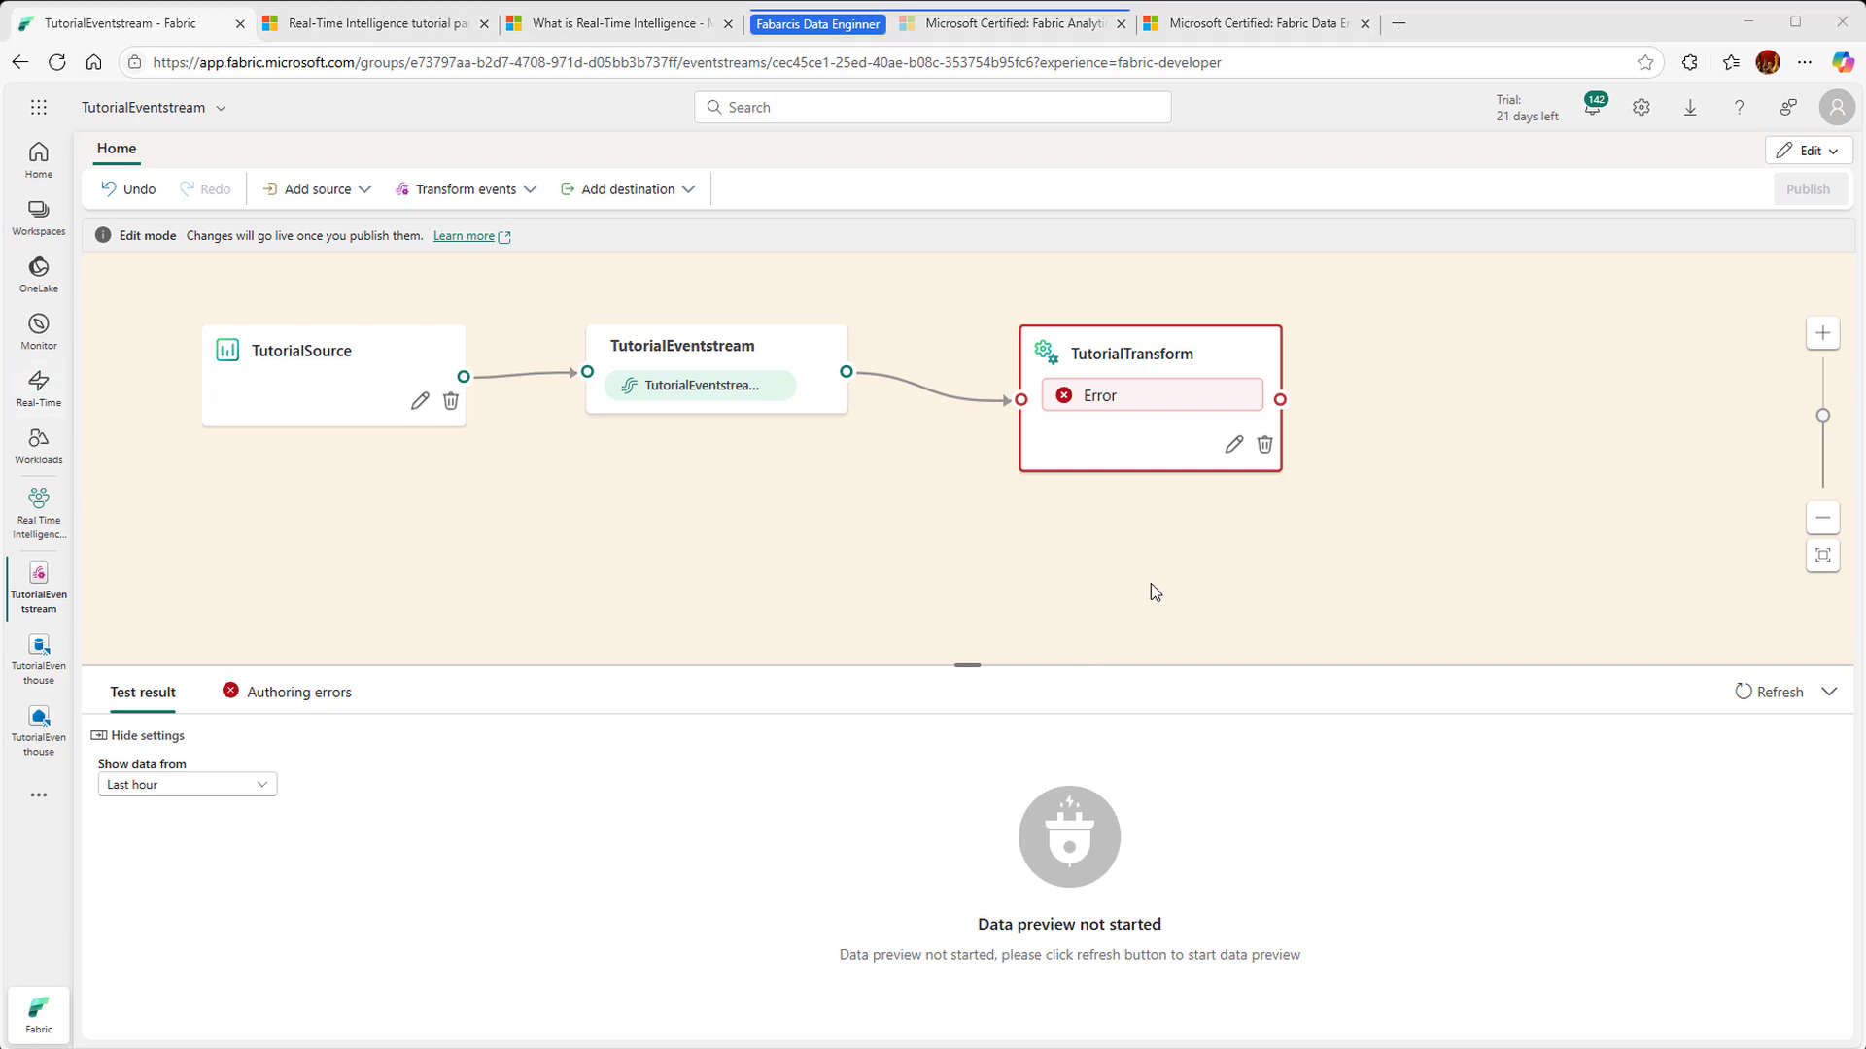
Step: Open the TutorialTransform settings and add an Eventhouse destination after that operation
left_click(1234, 444)
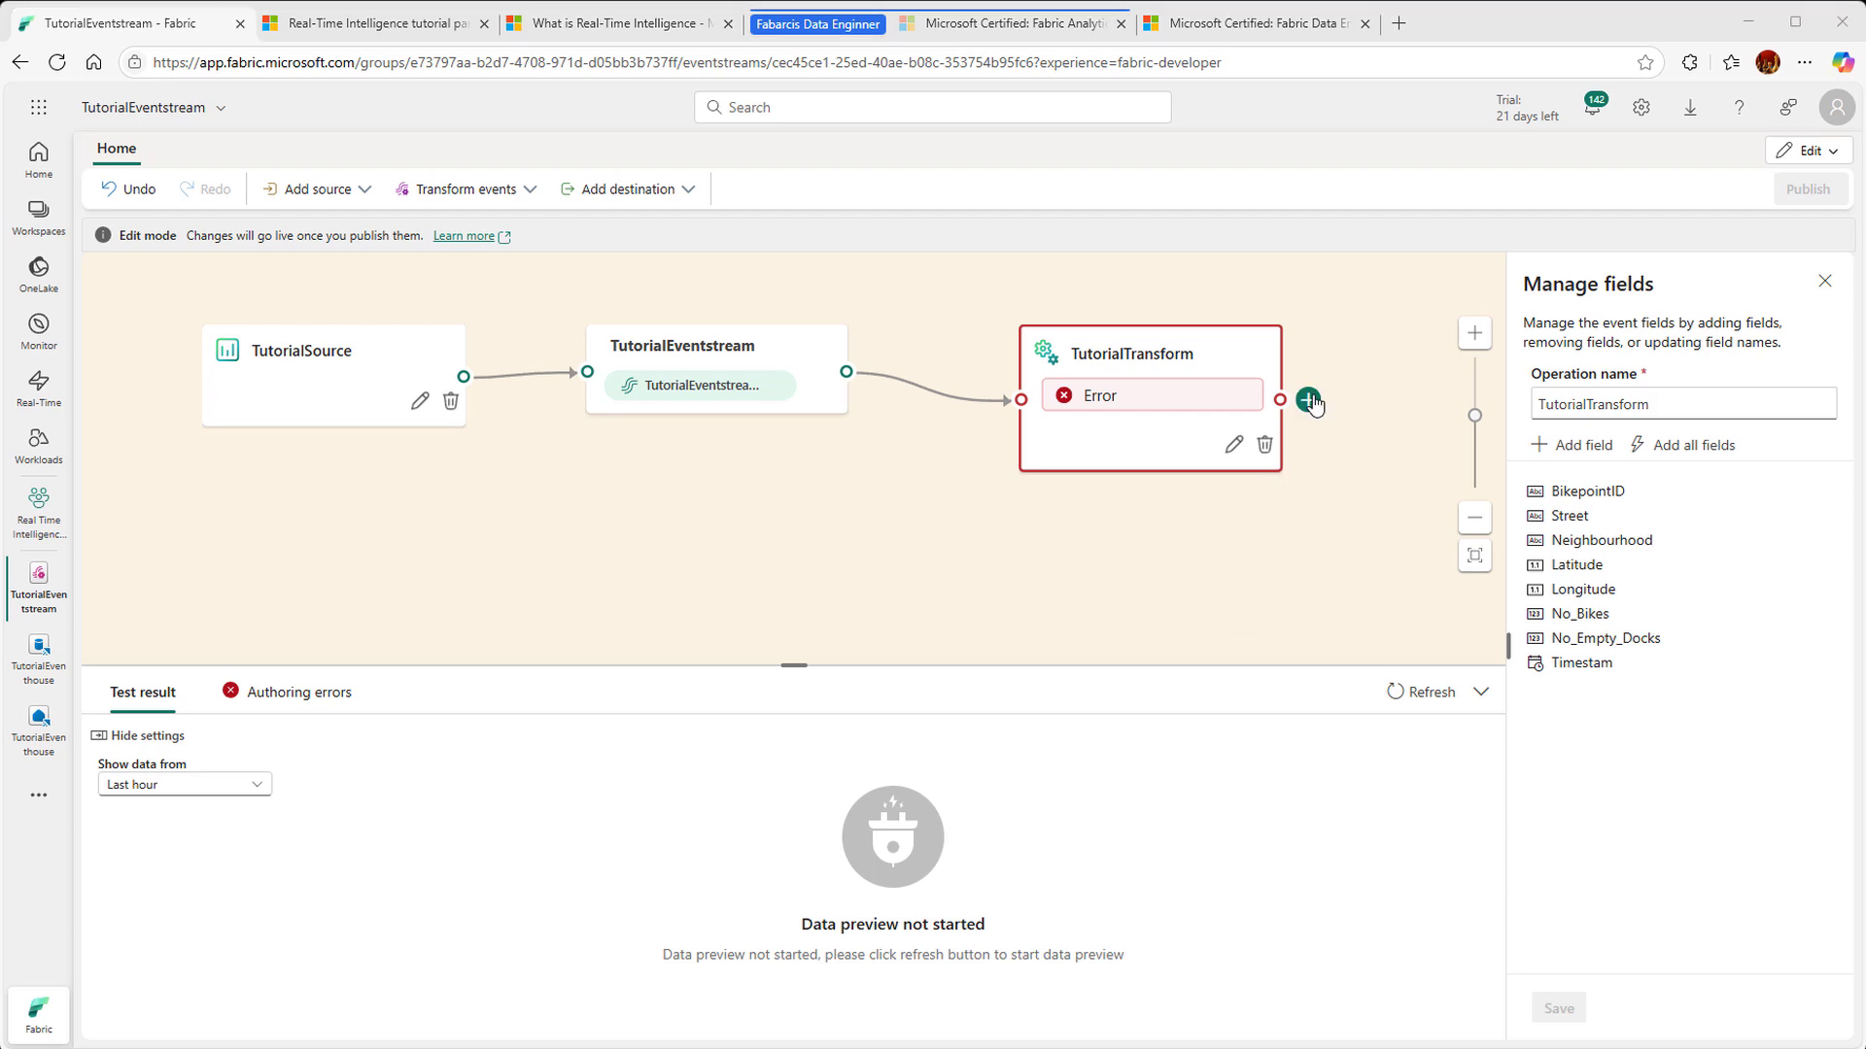
left_click(1310, 399)
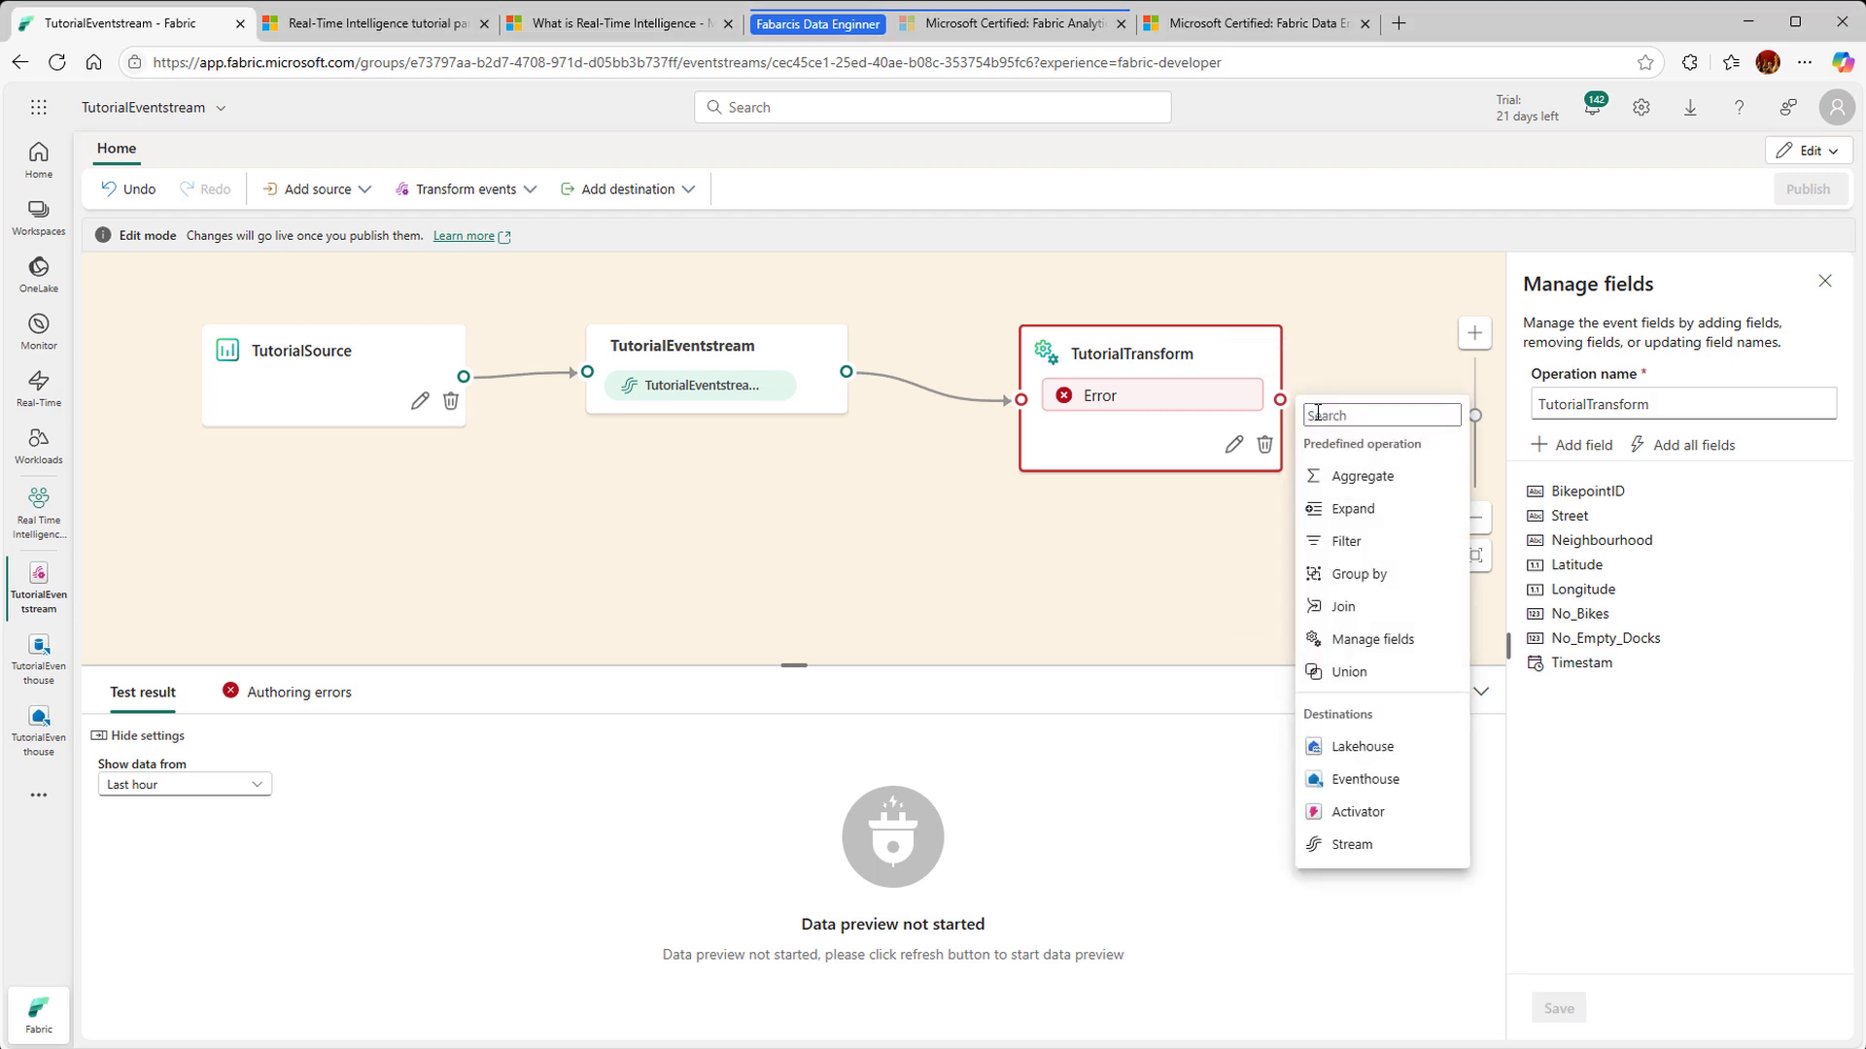
left_click(1391, 791)
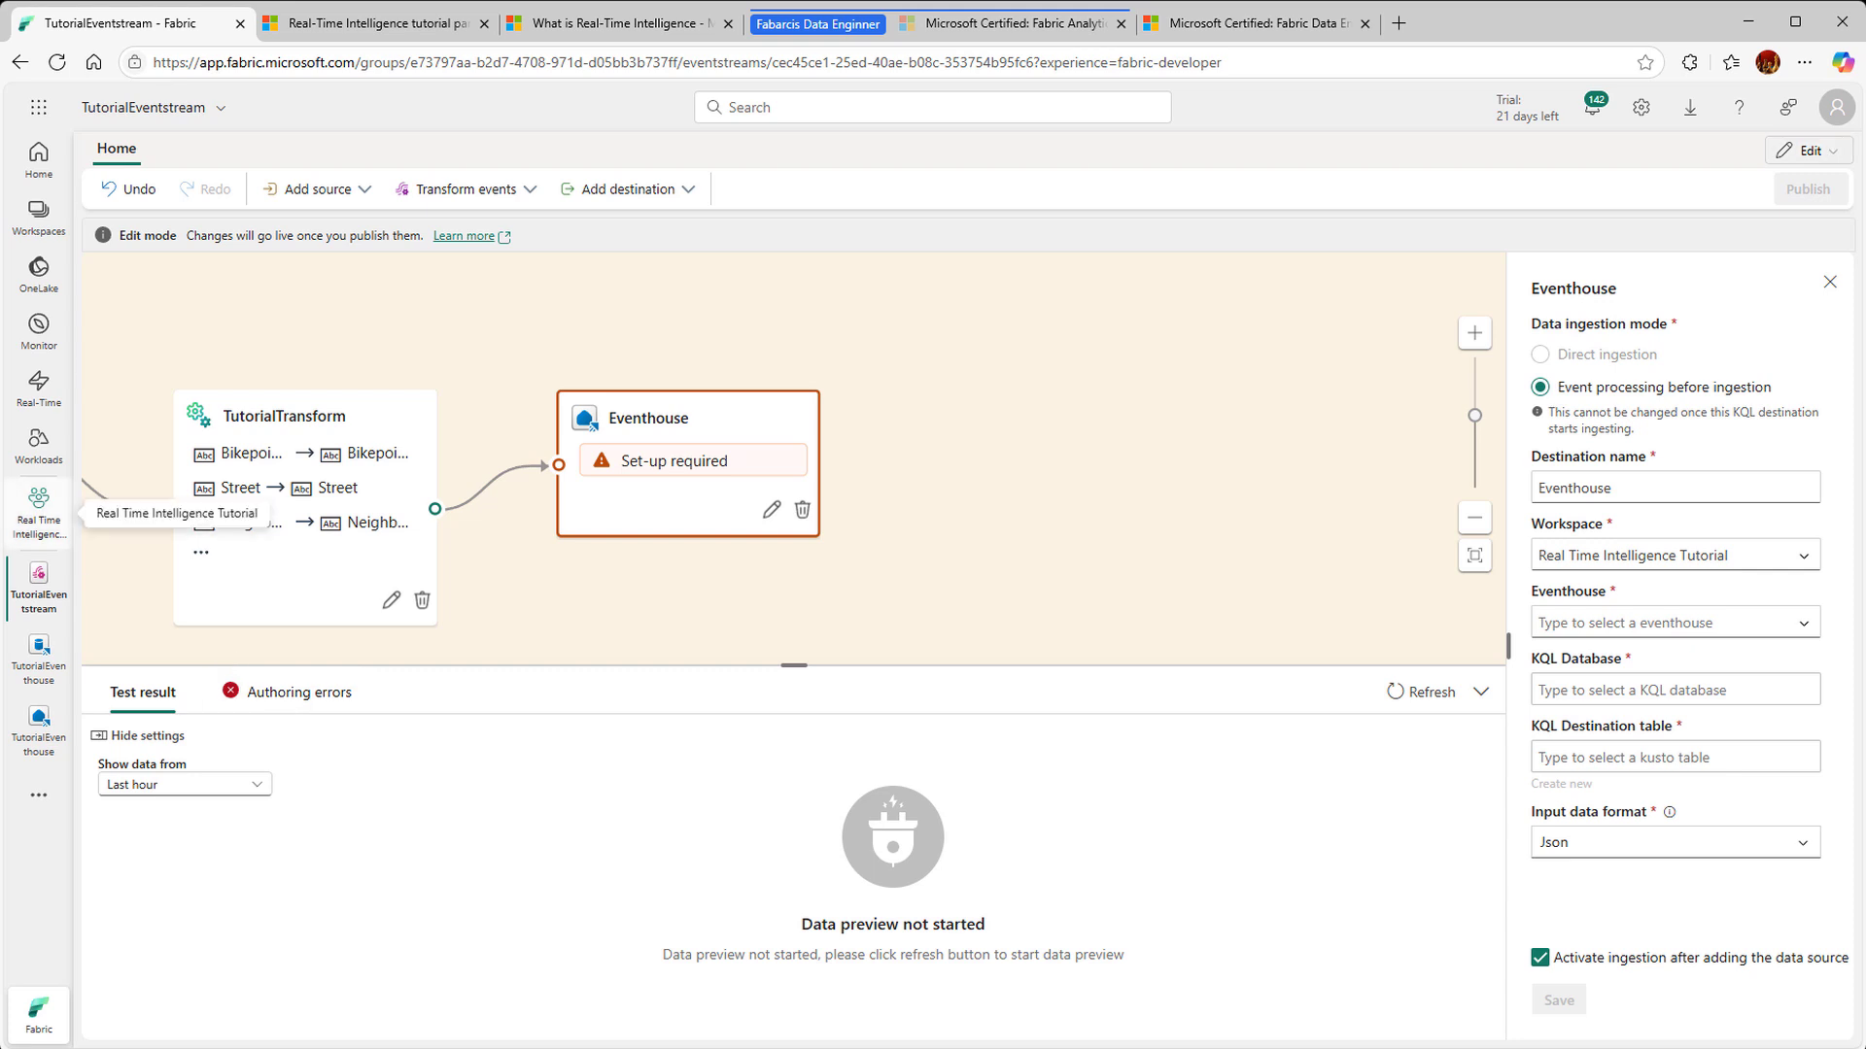
Step: Name the Eventhouse destination TutorialDestination and set its eventhouse to TutorialEventhouse
double_click(1673, 489)
type("TutorialDestination")
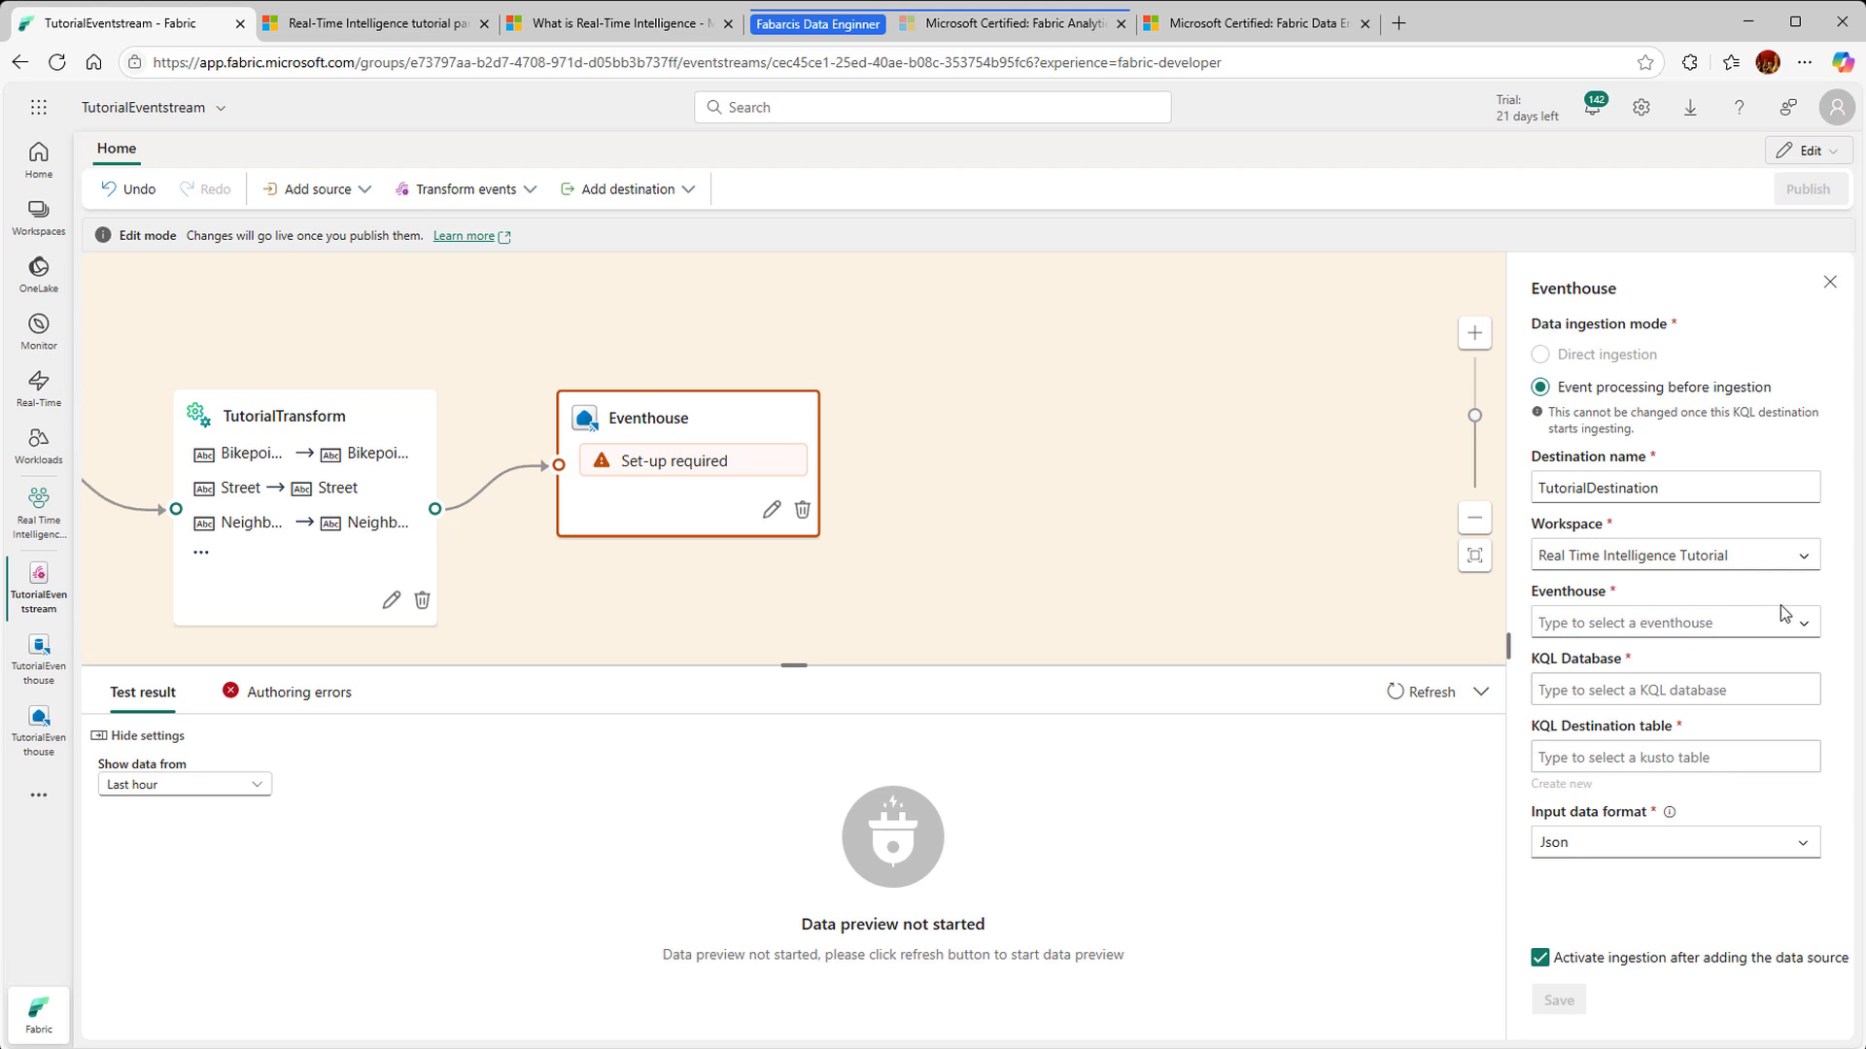
left_click(1804, 626)
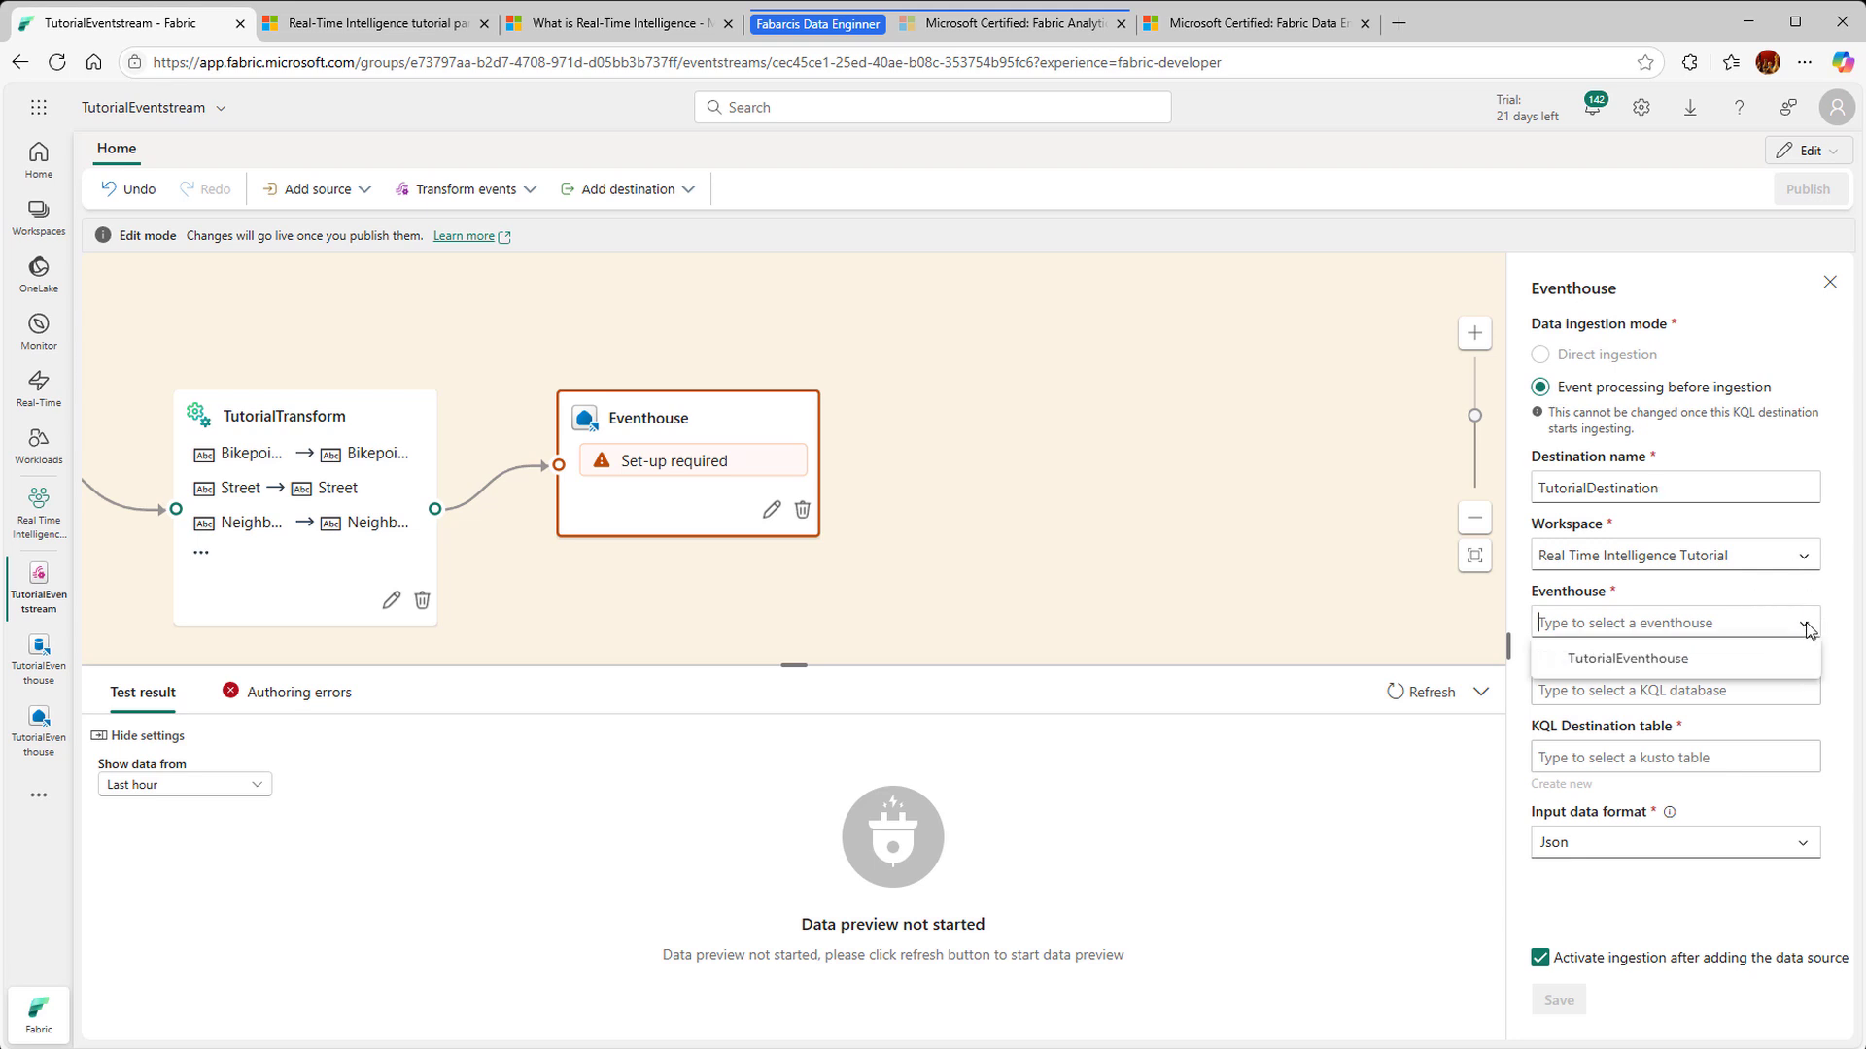
left_click(1713, 664)
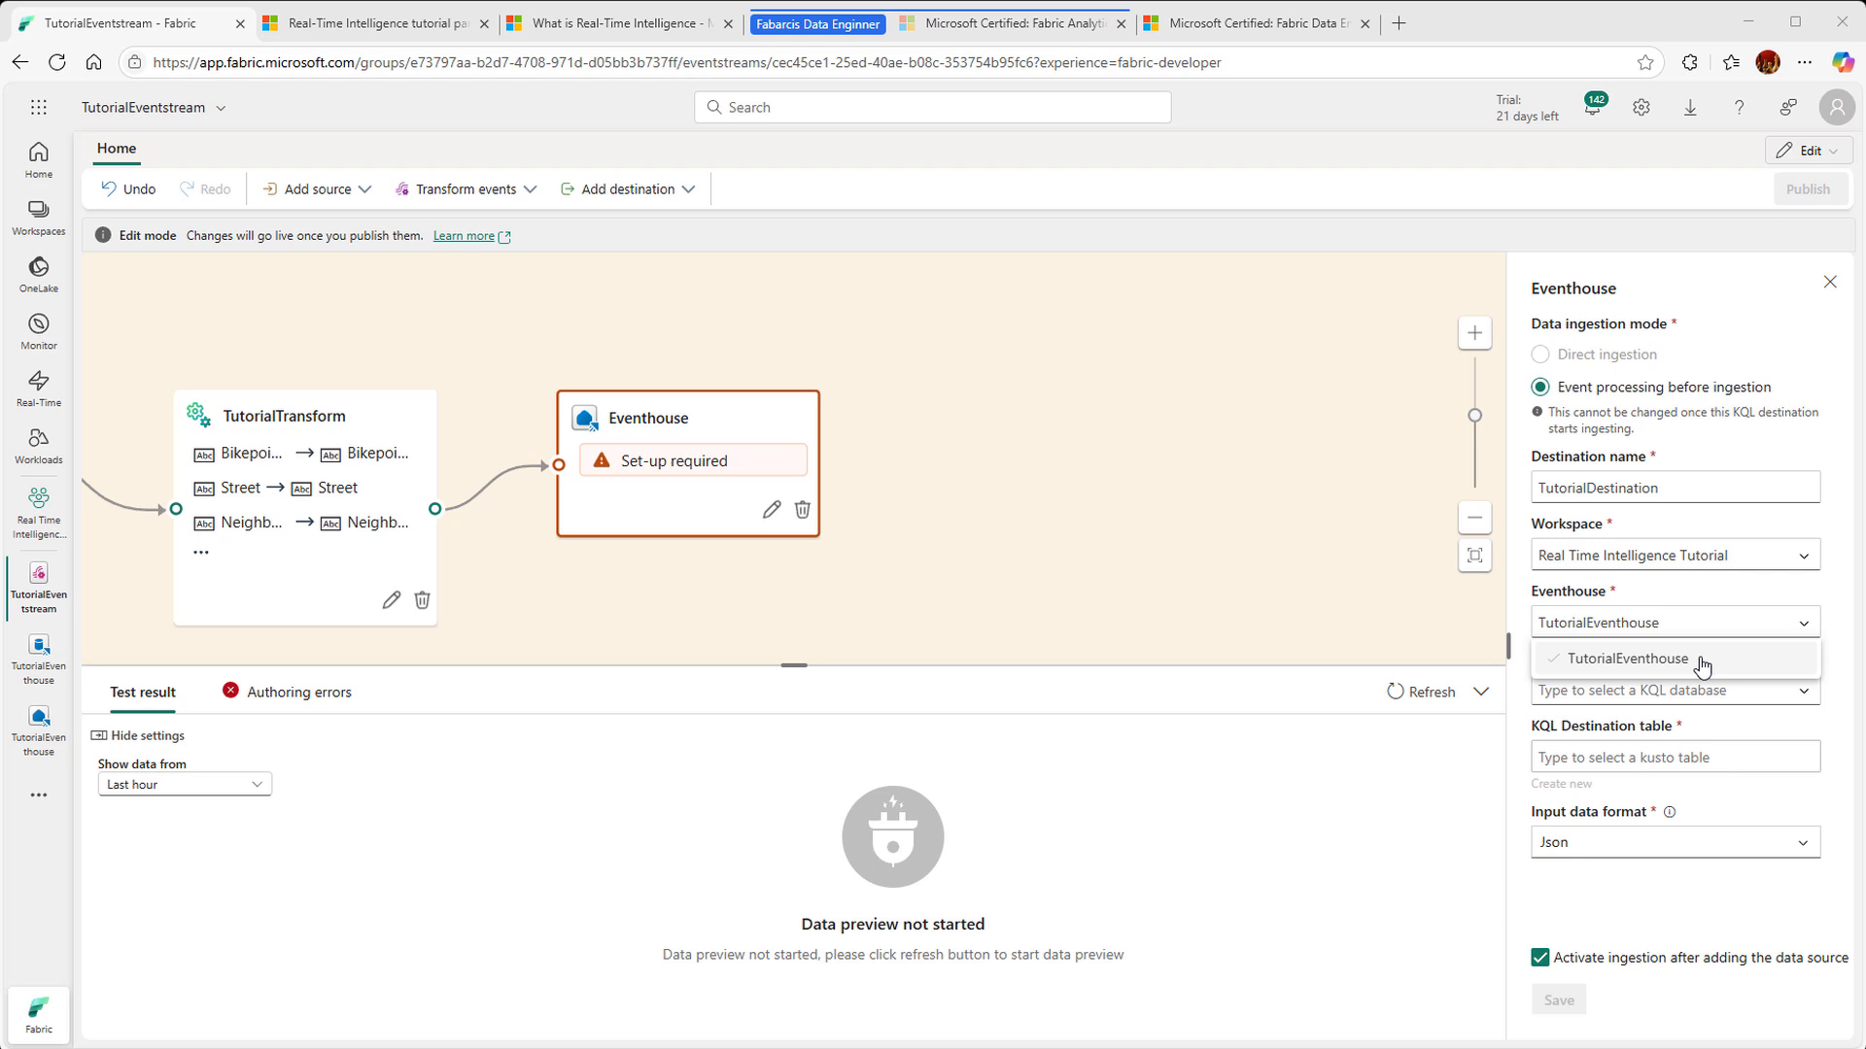
left_click(1704, 661)
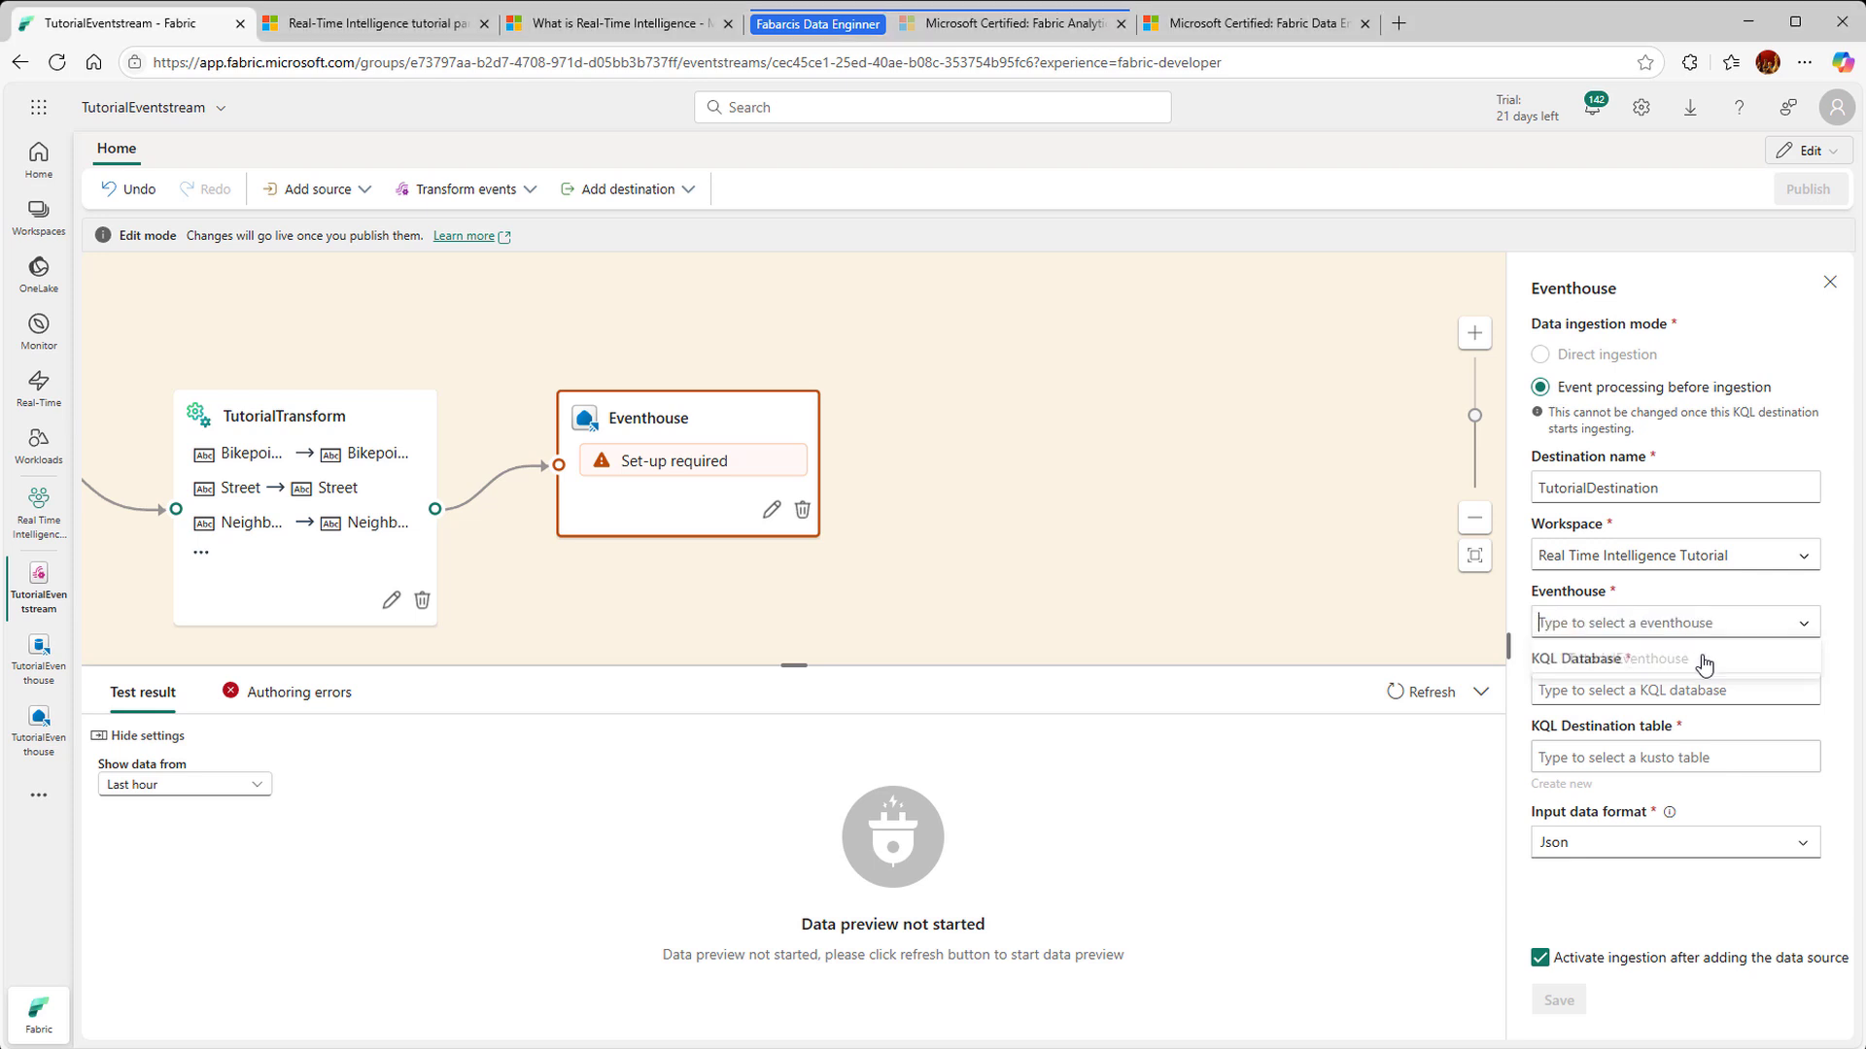
left_click(1807, 627)
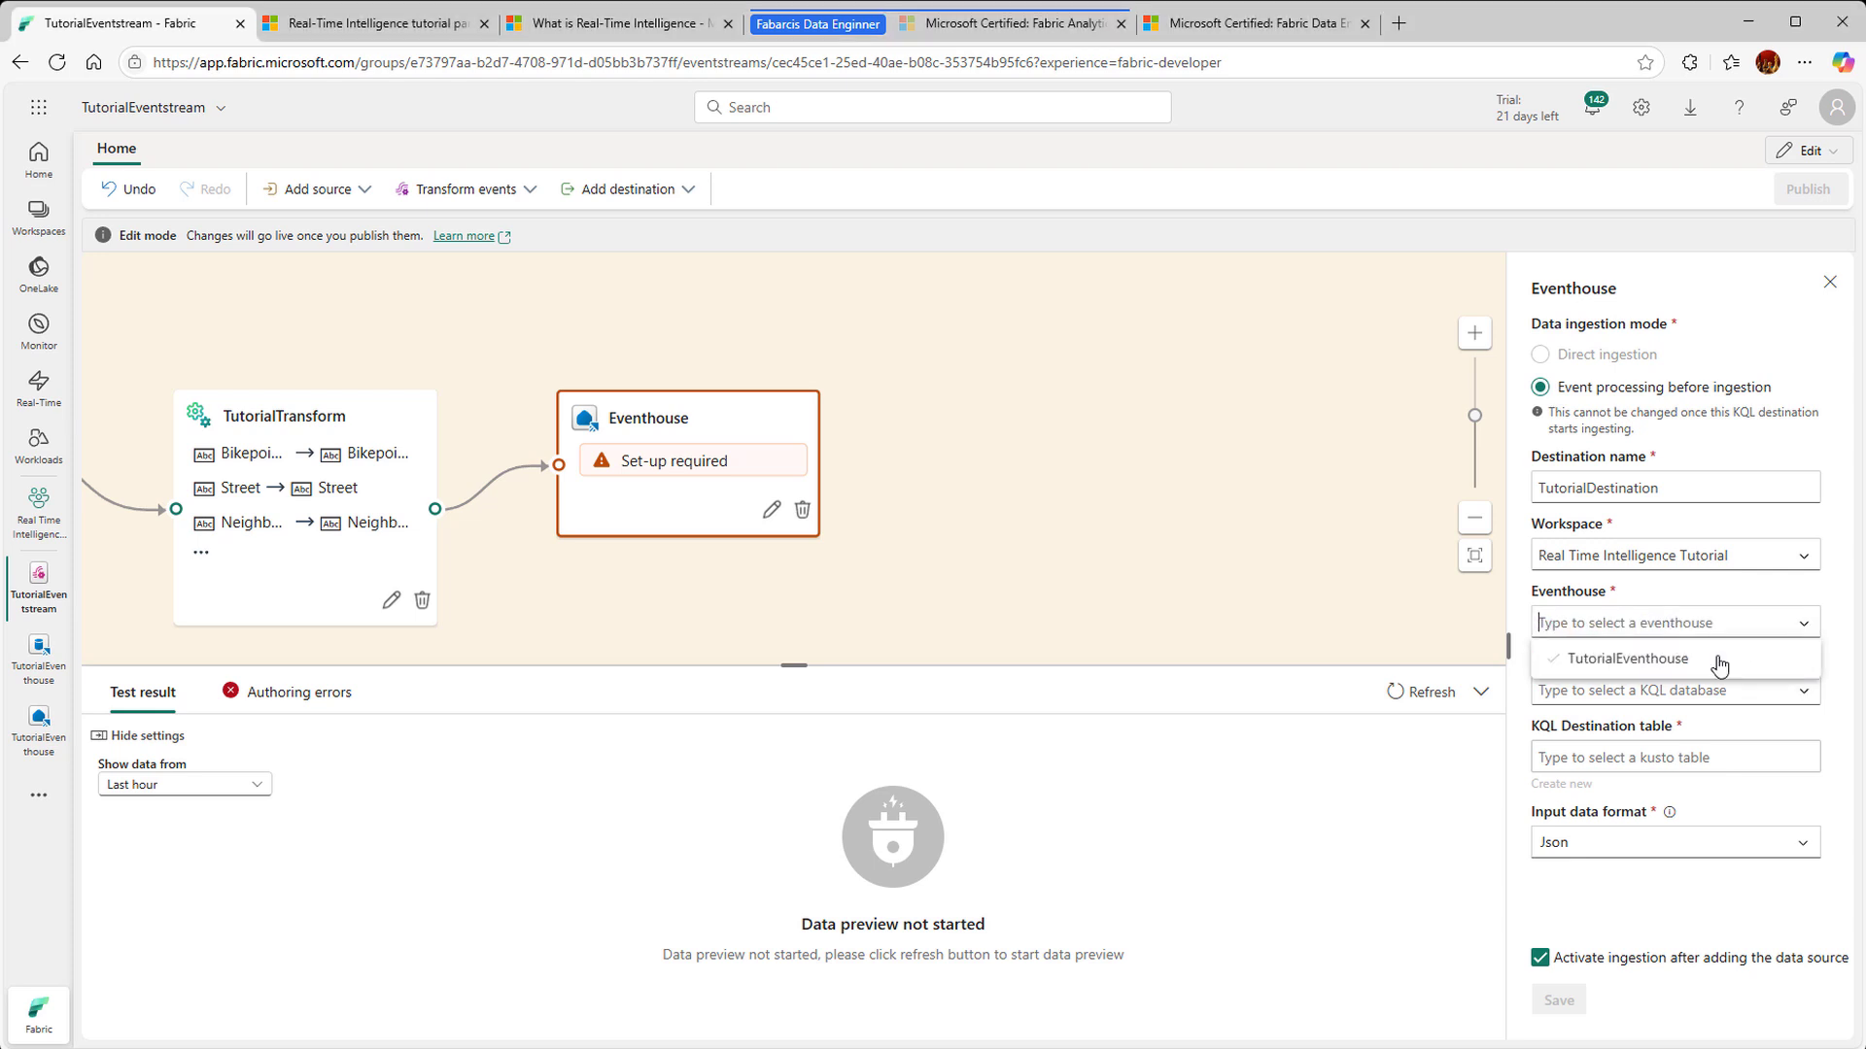
left_click(1688, 666)
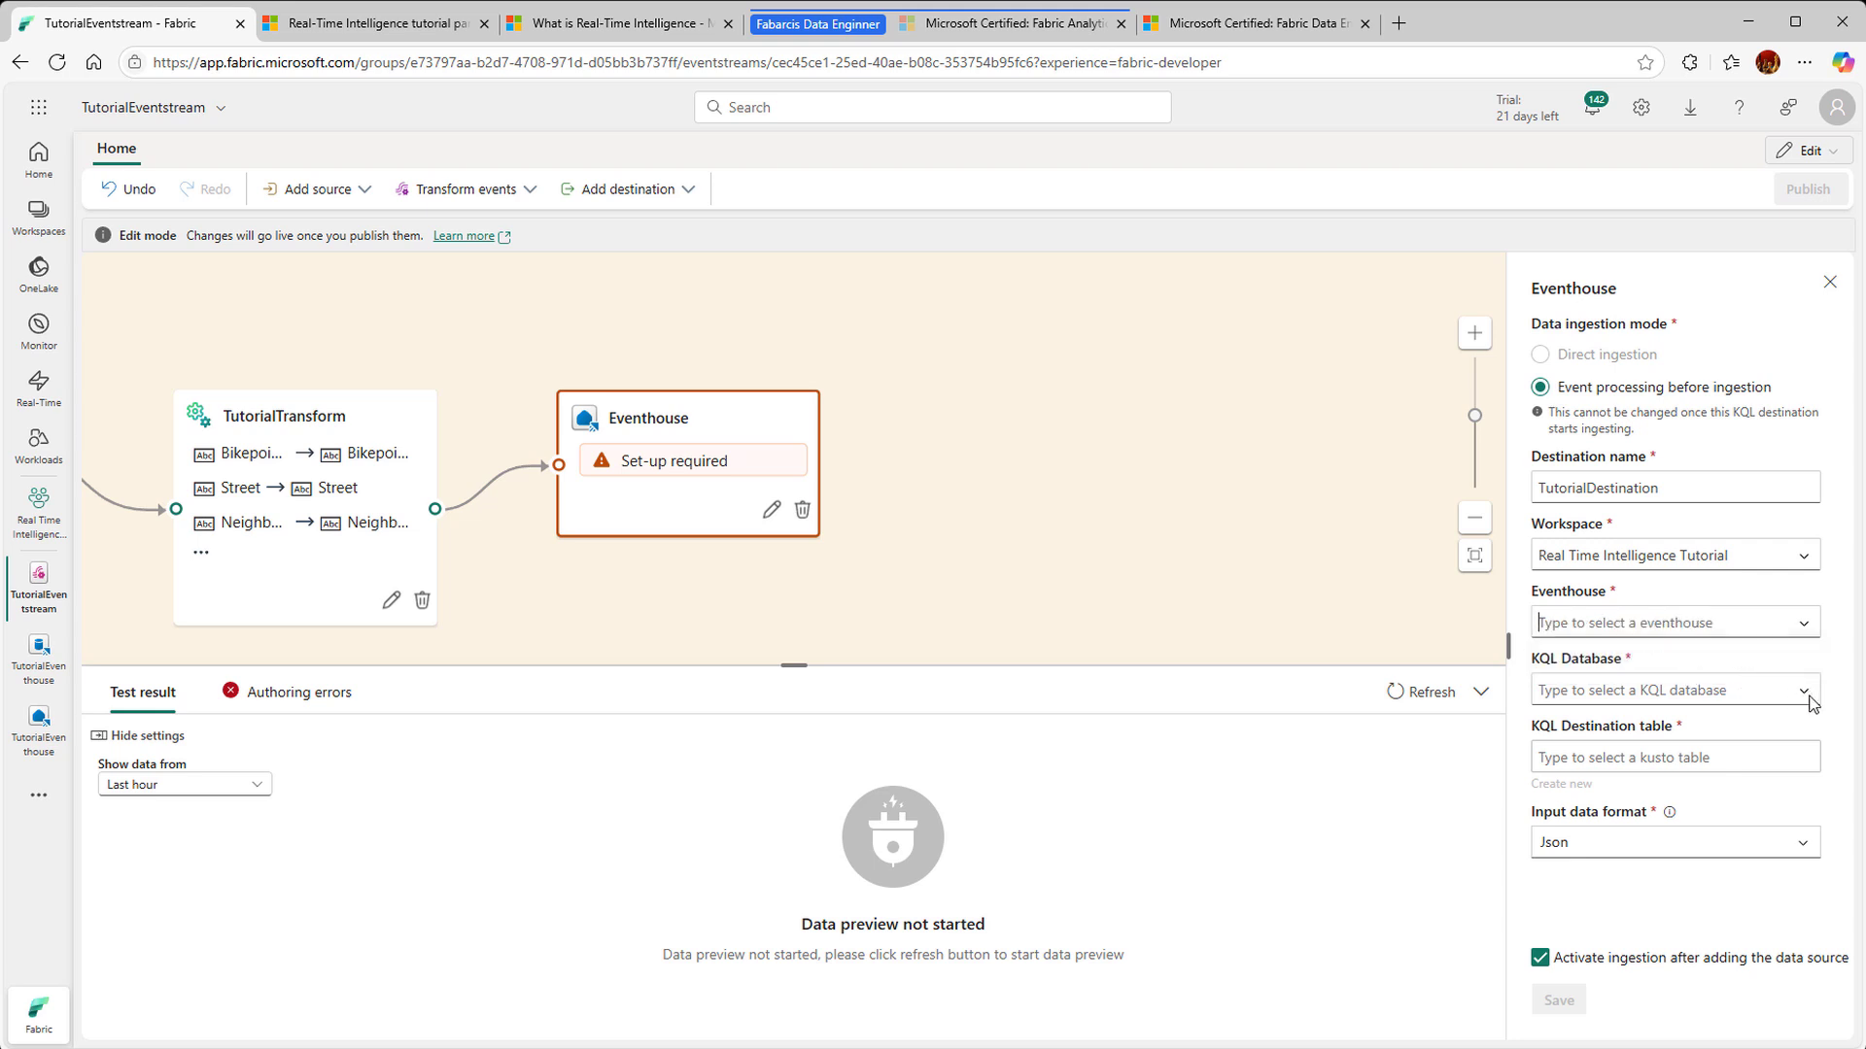
Step: Set the destination's KQL database to TutorialEventhouse
left_click(1805, 692)
left_click(1729, 739)
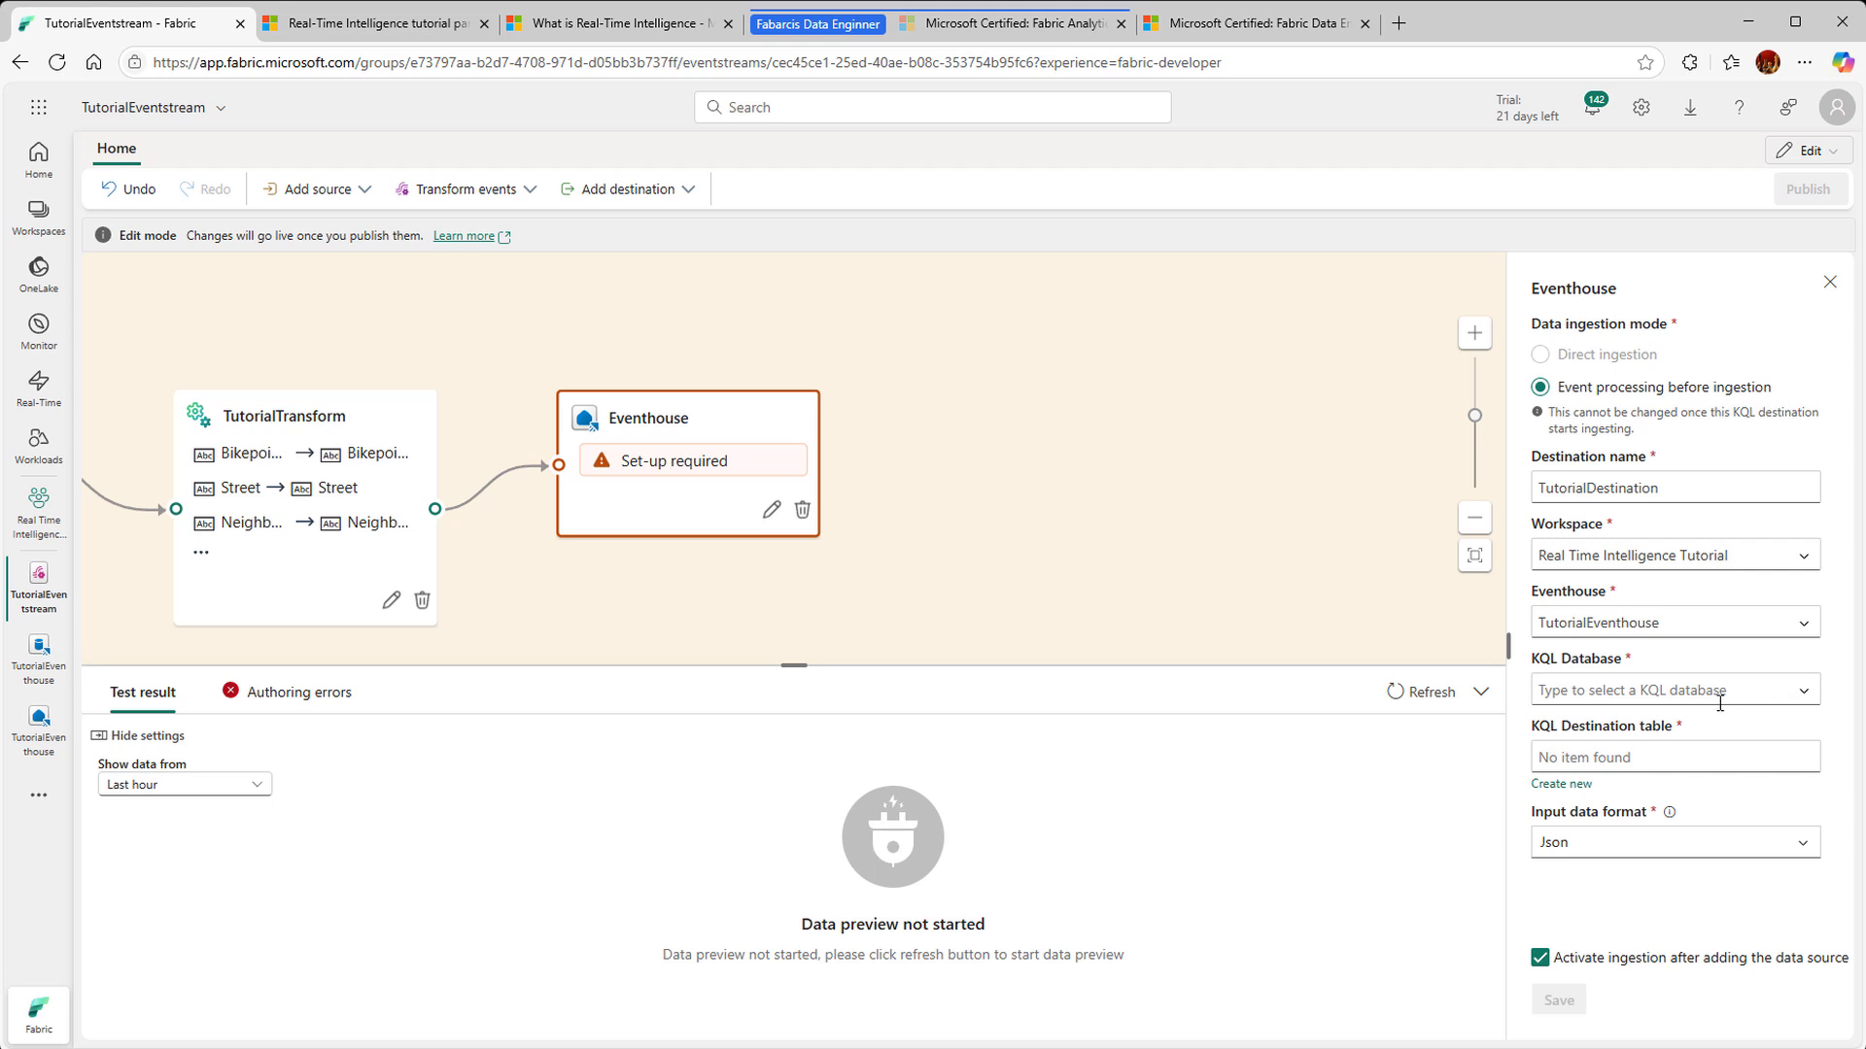
left_click(1794, 691)
left_click(1664, 735)
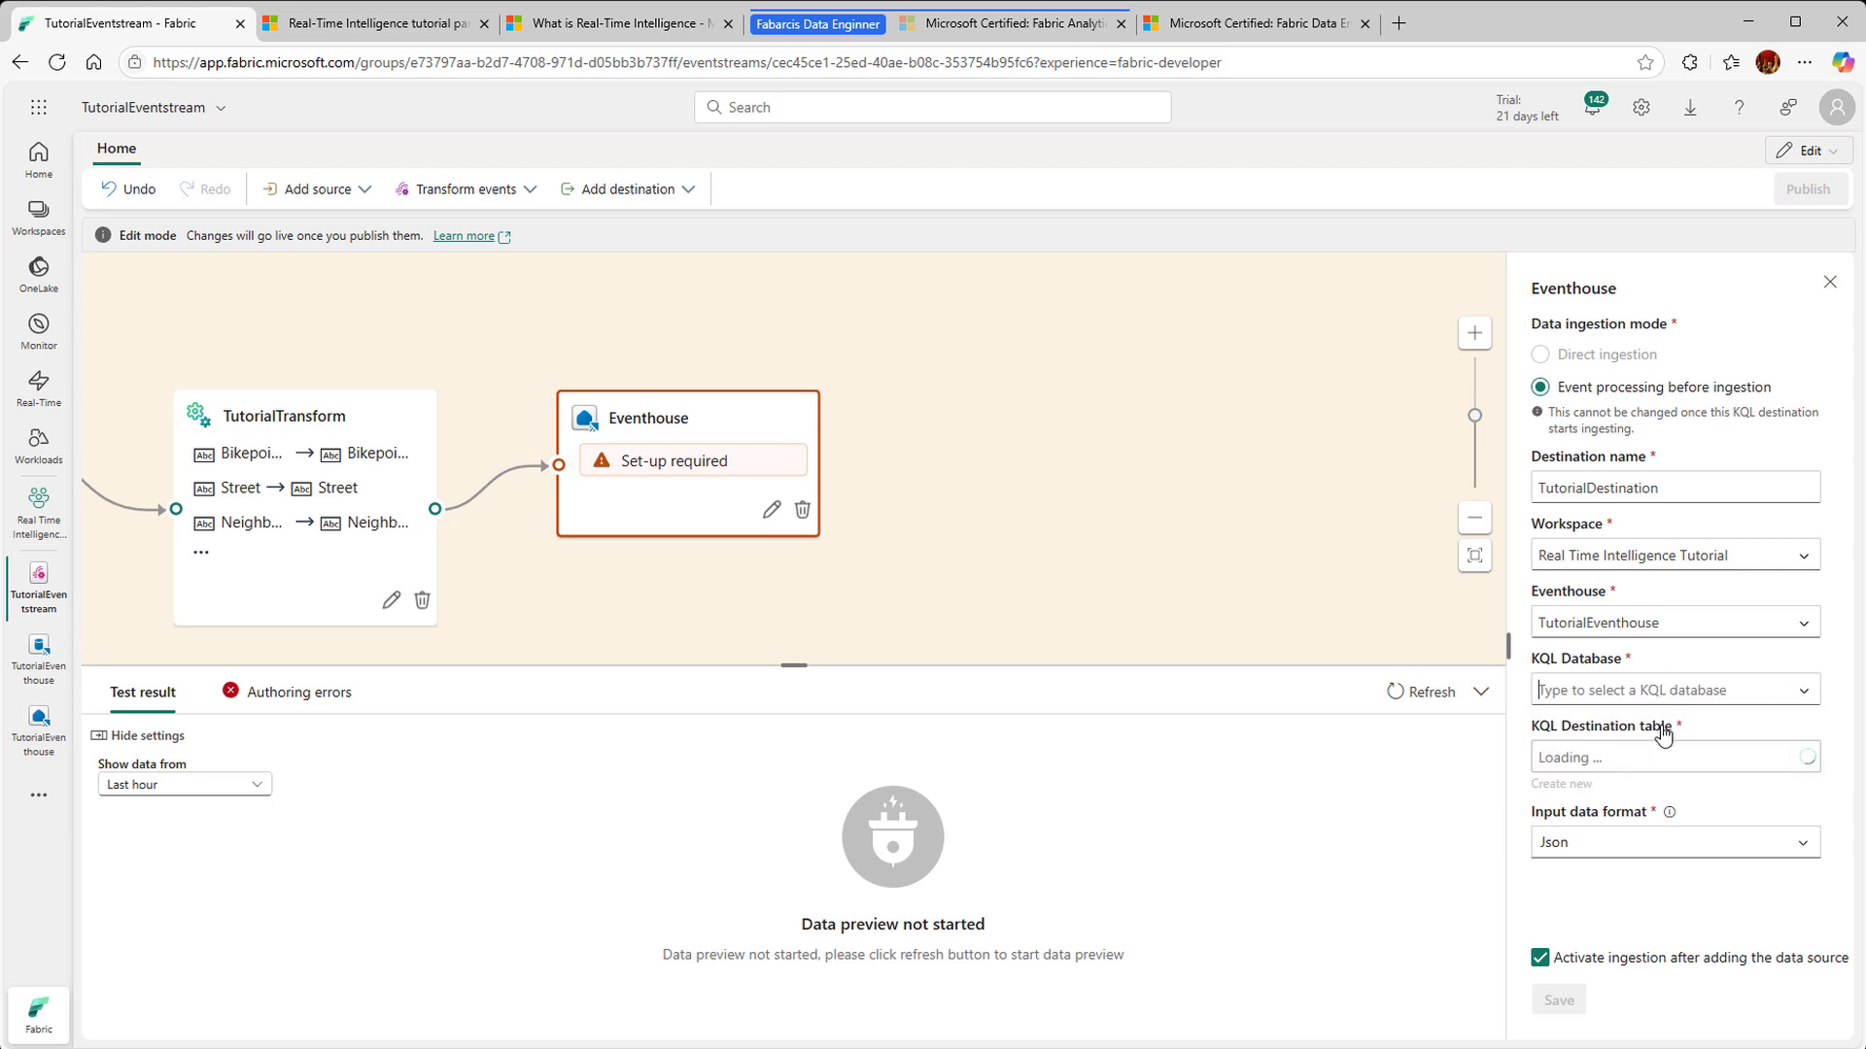
left_click(1804, 696)
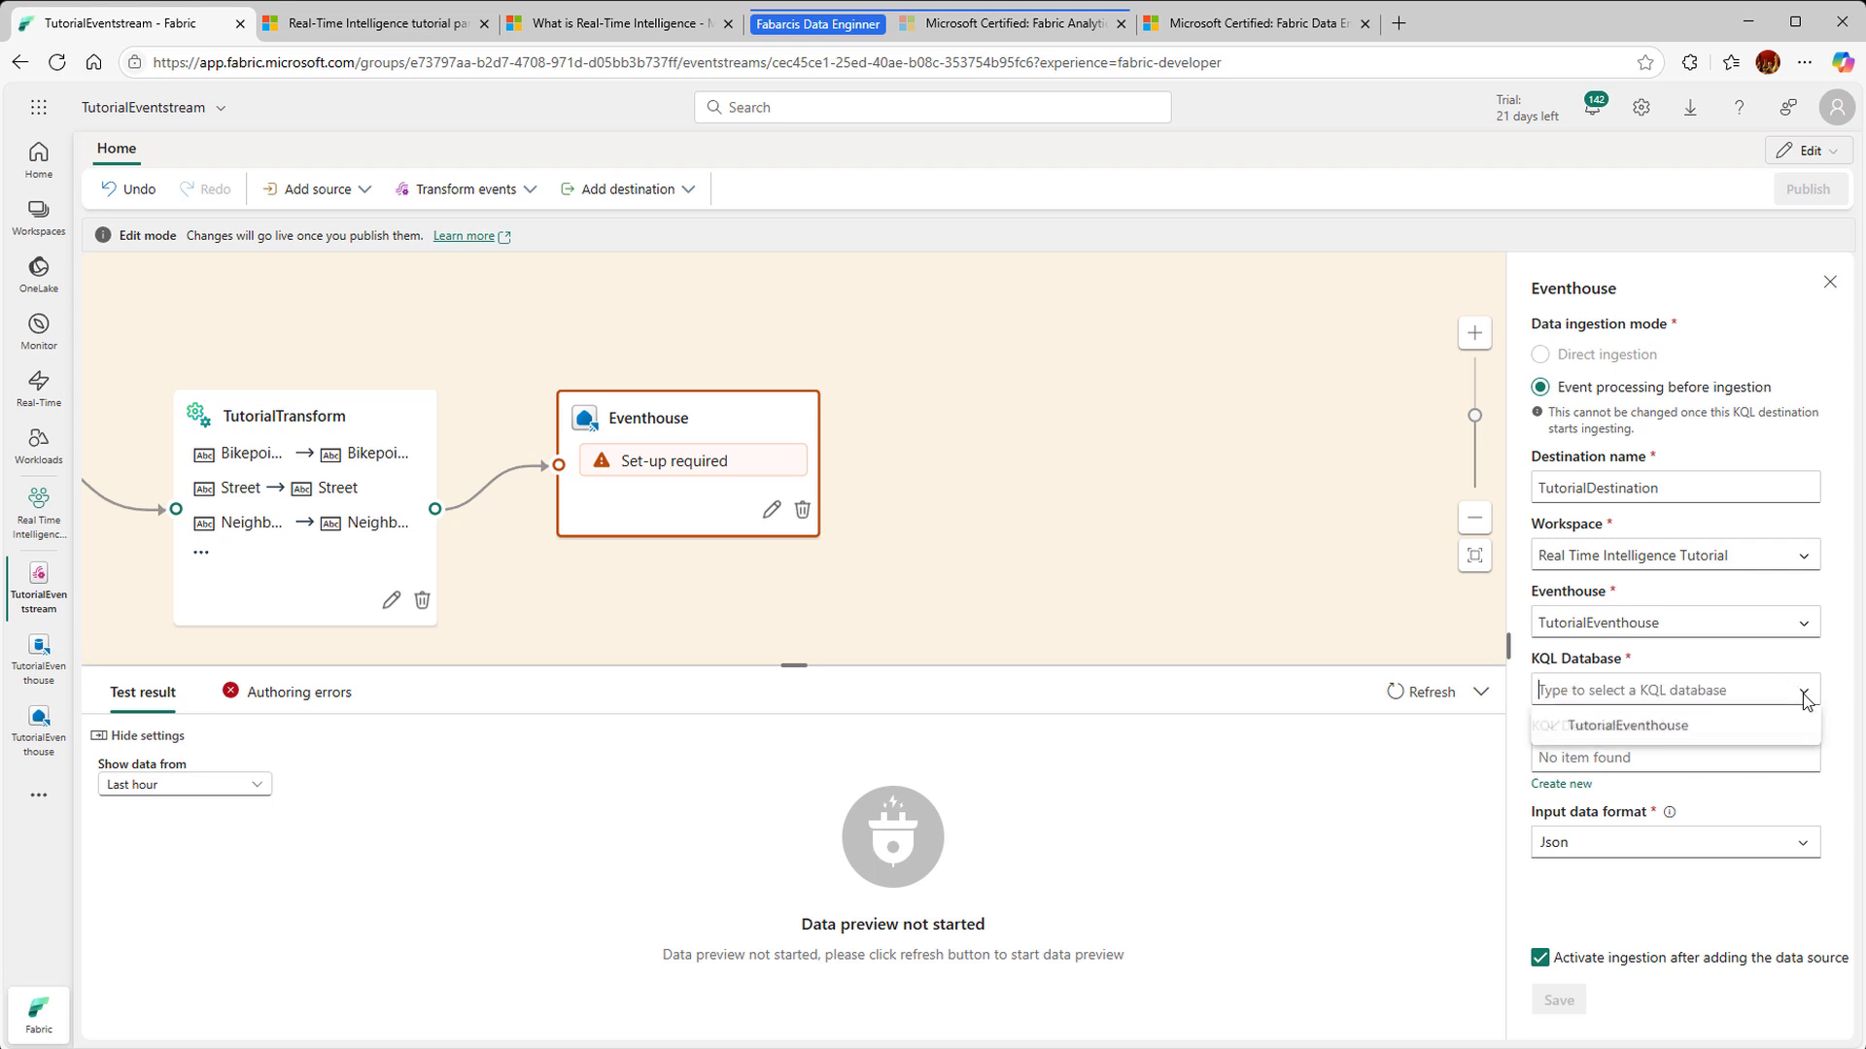
left_click(1724, 725)
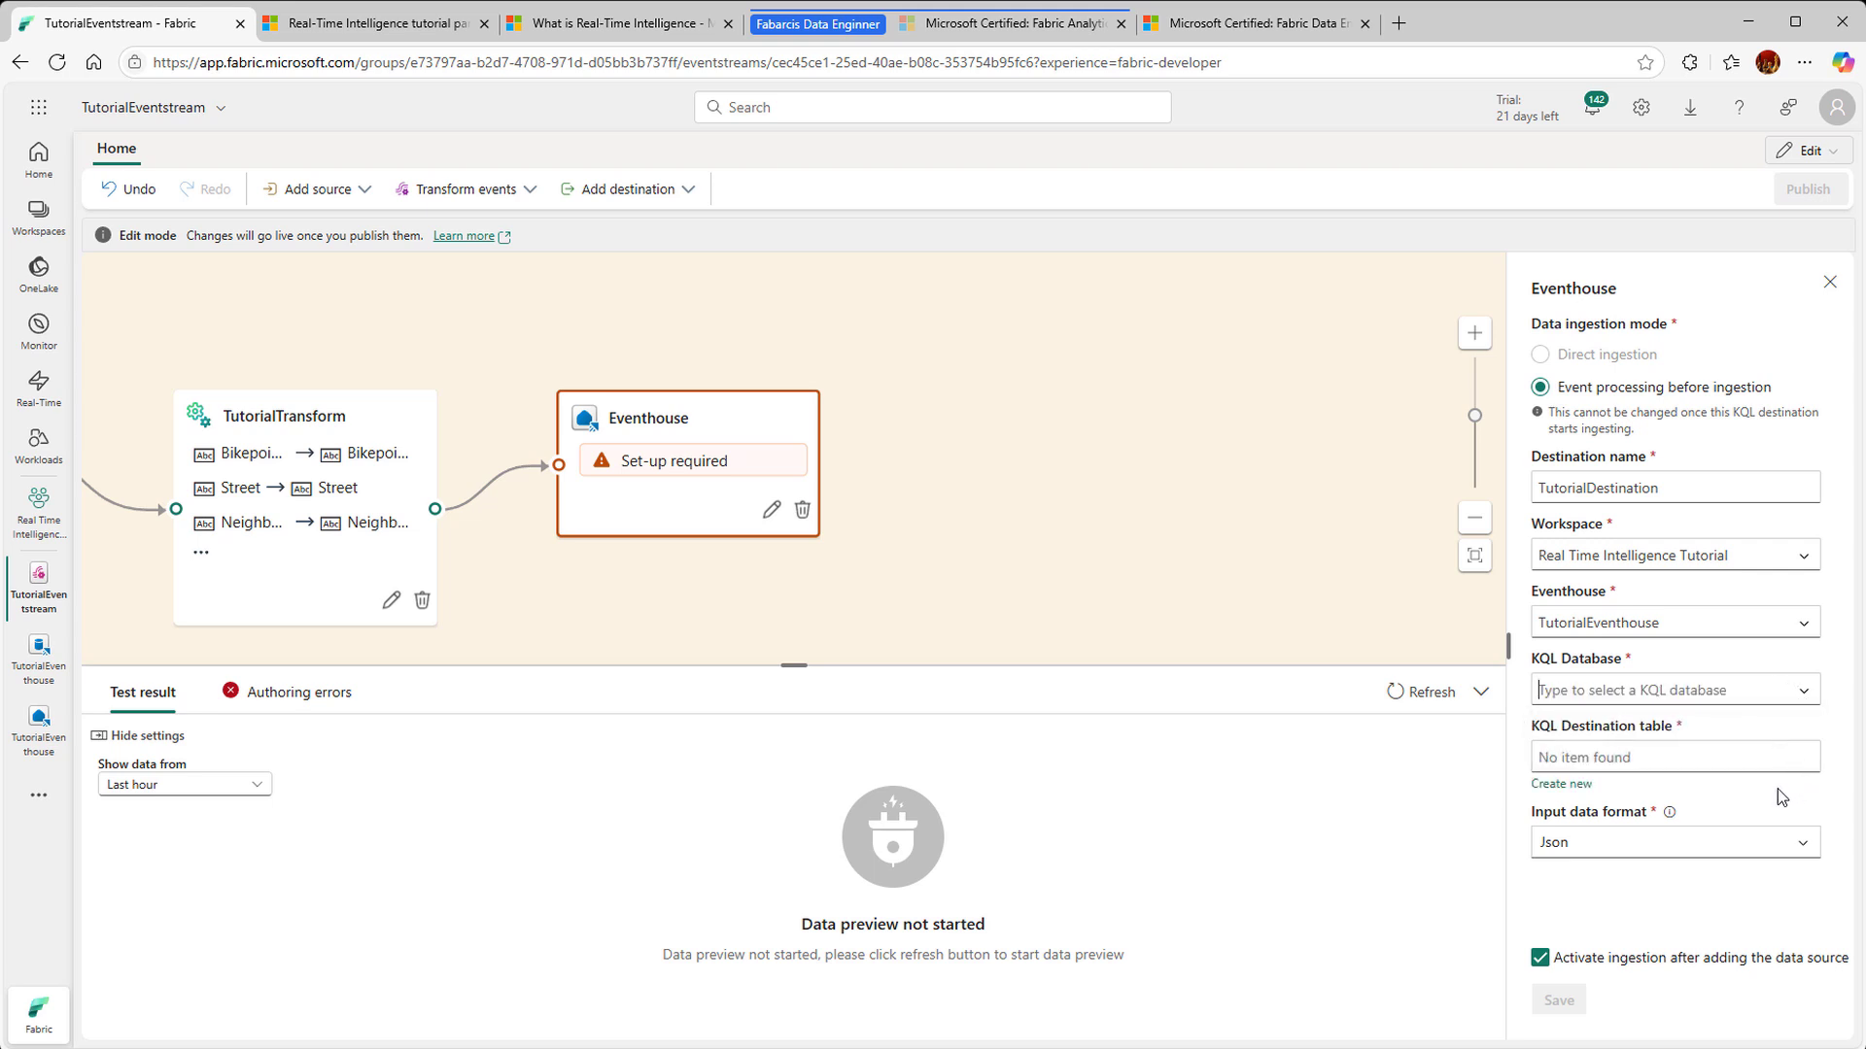
Step: Save the destination with a new KQL destination table named RawData and publish the eventstream
left_click(1576, 787)
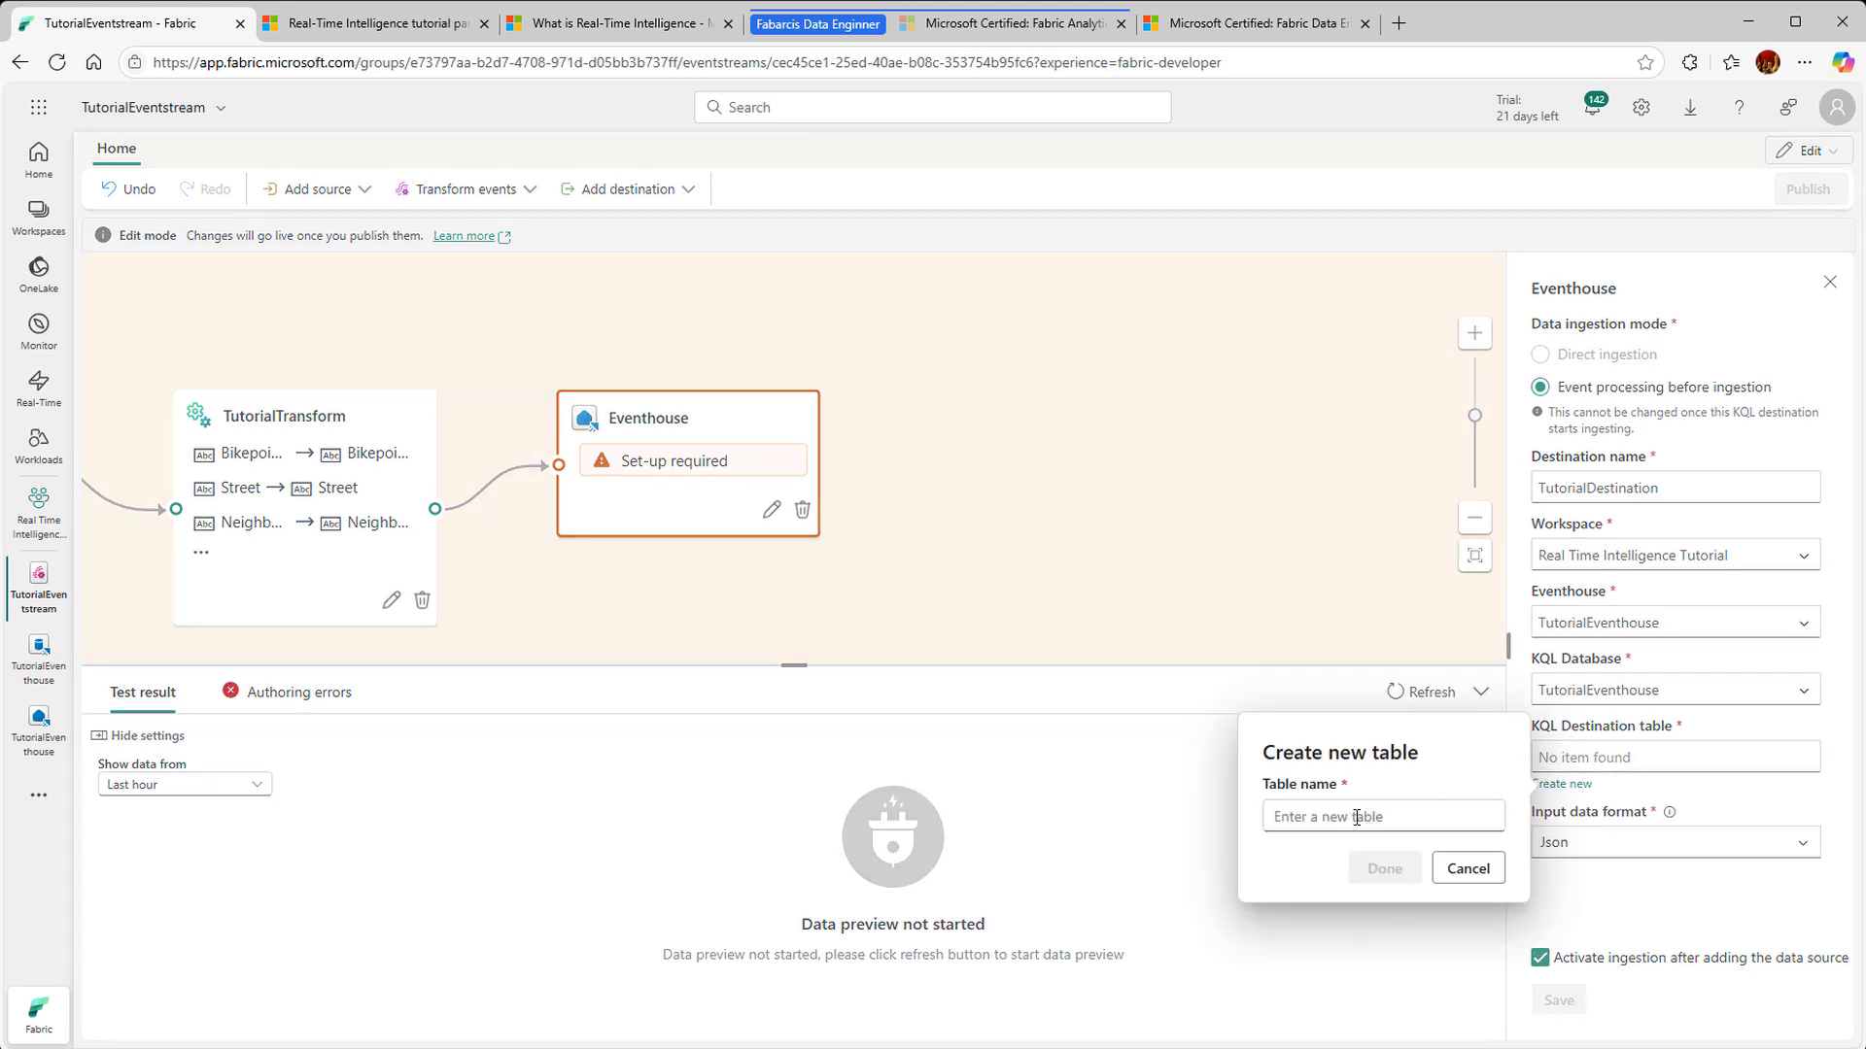
type("RawData")
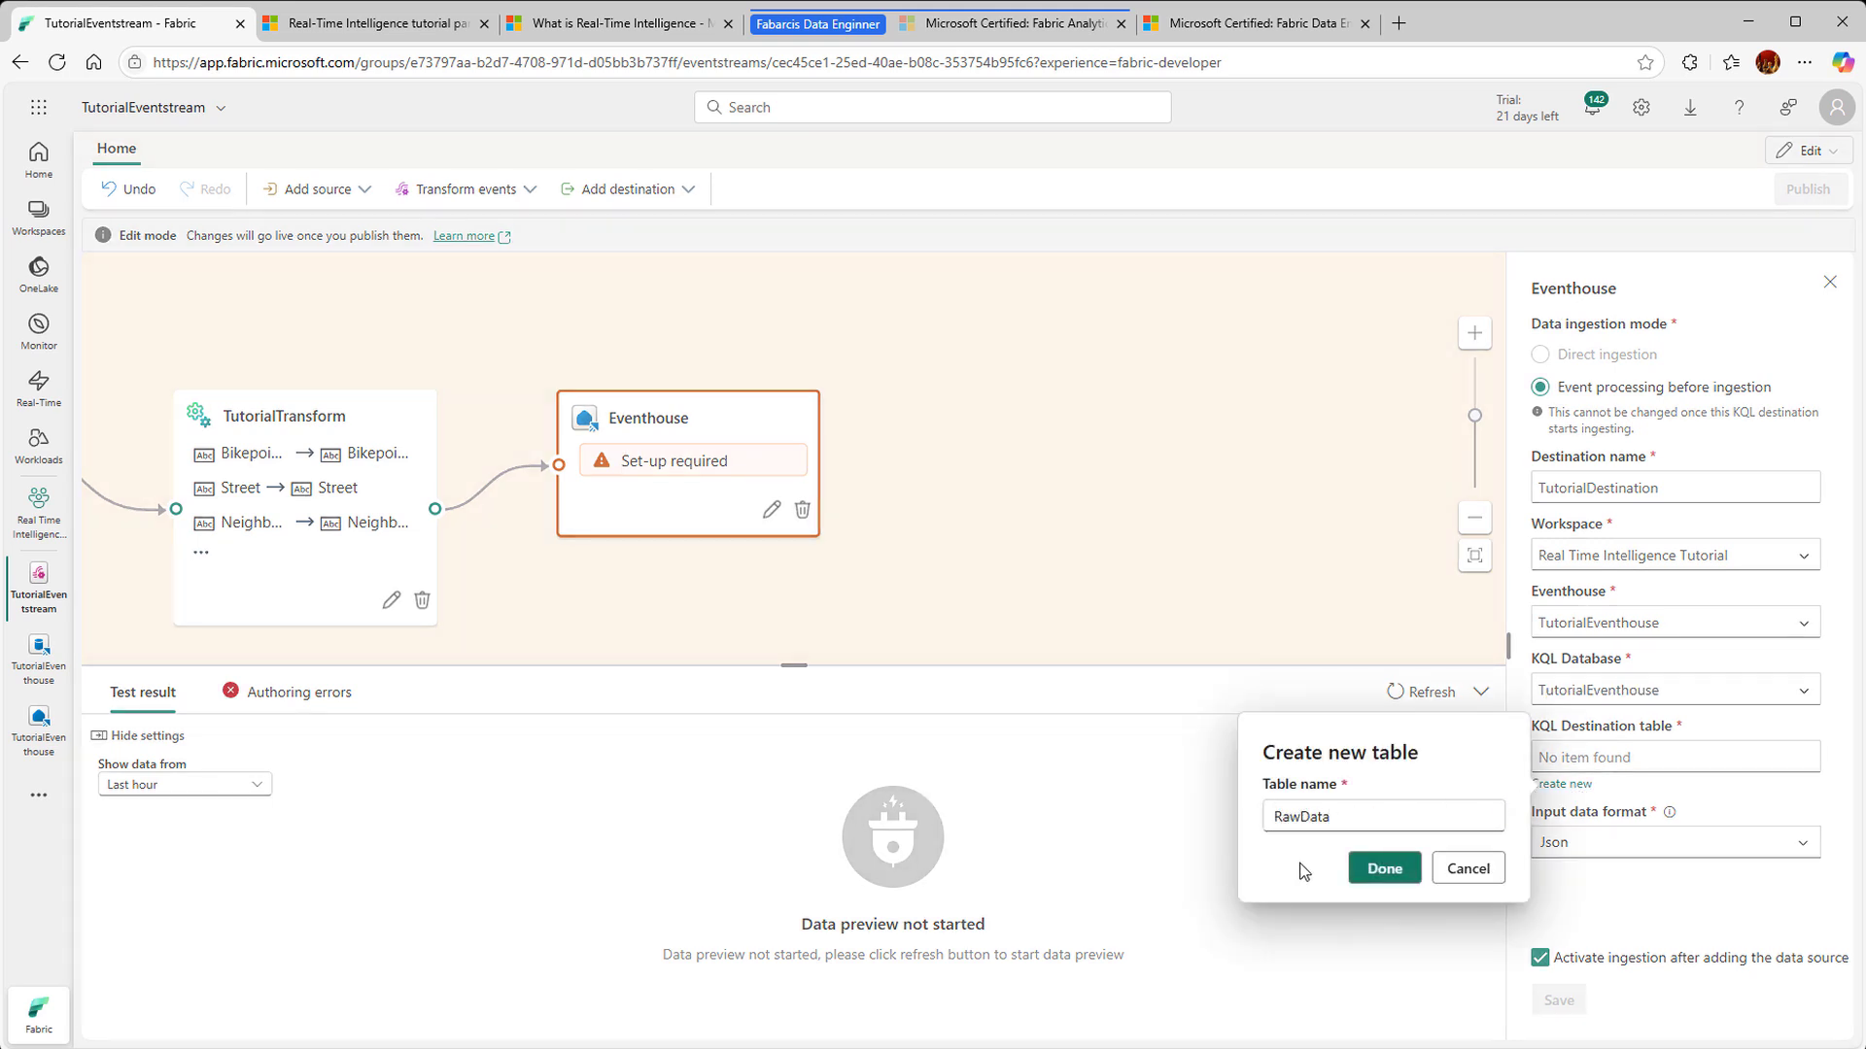
left_click(1384, 870)
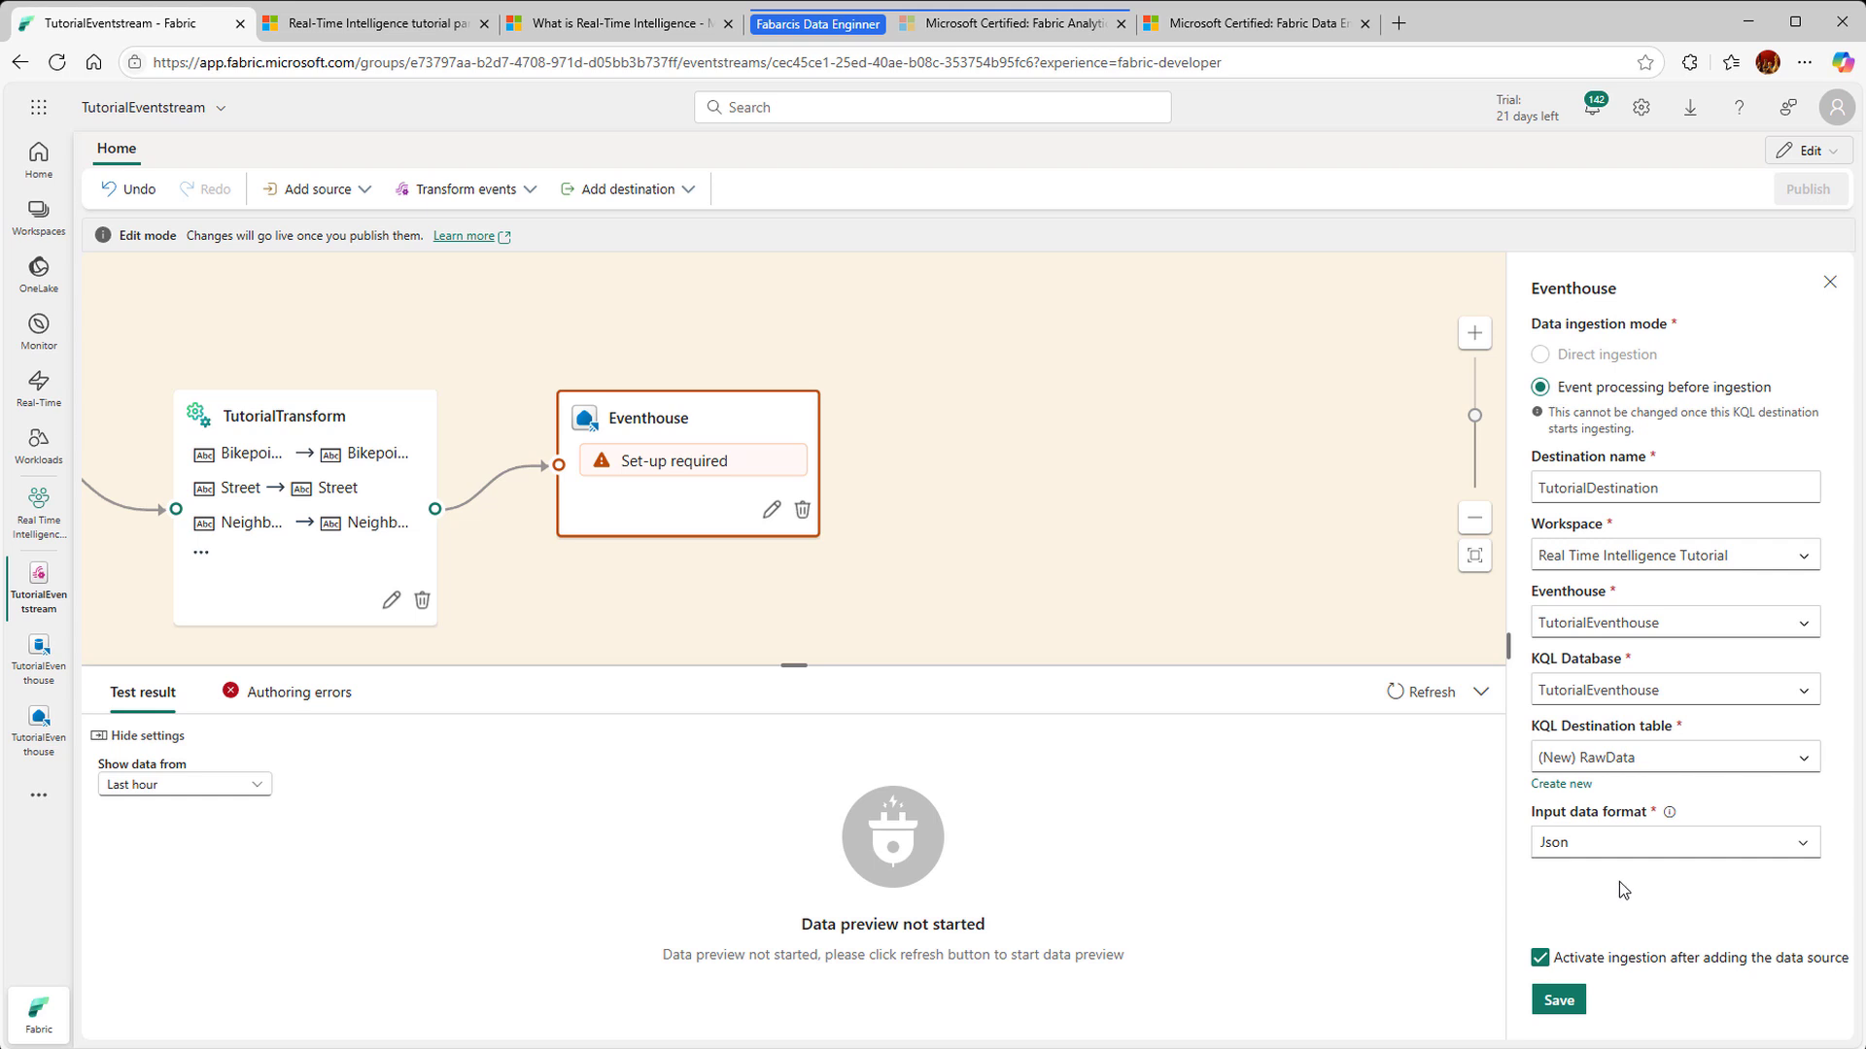
left_click(1559, 1001)
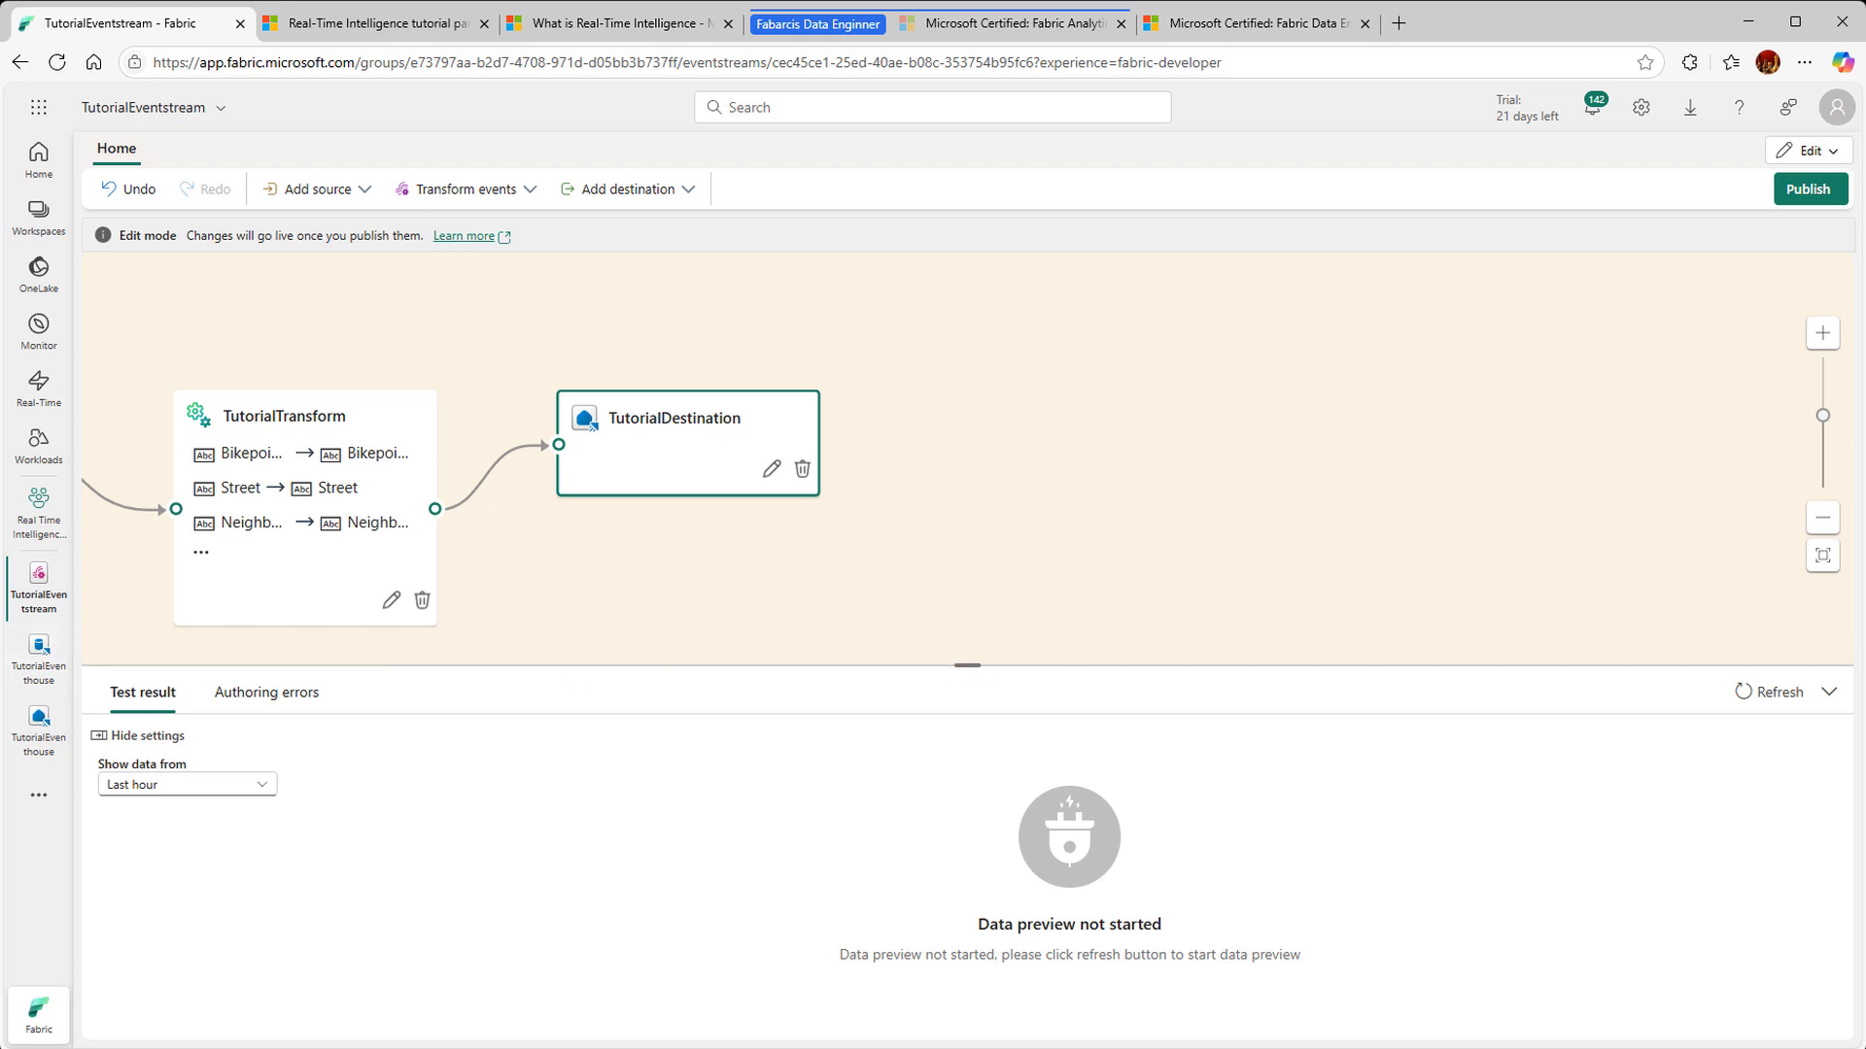
left_click(1810, 190)
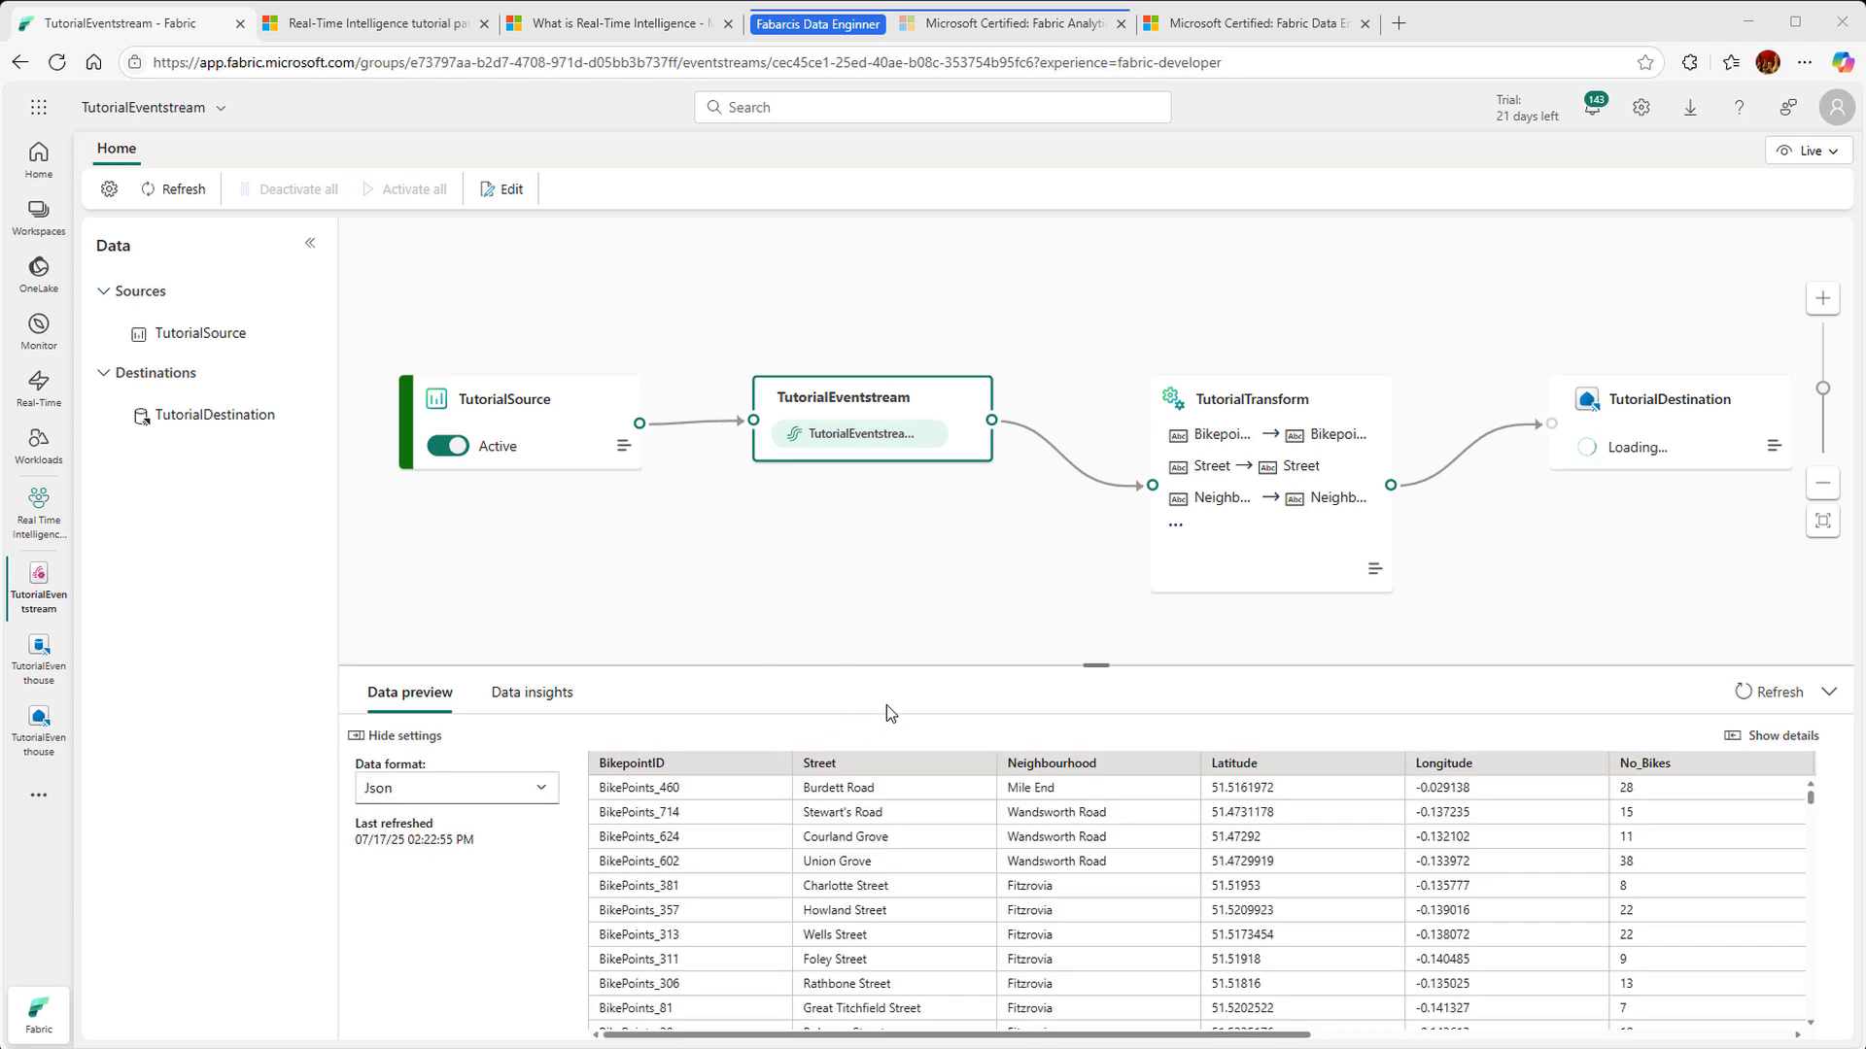
Step: Go to the Fabric events in the Real-Time hub and start setting an alert on Workspace item events
left_click(49, 397)
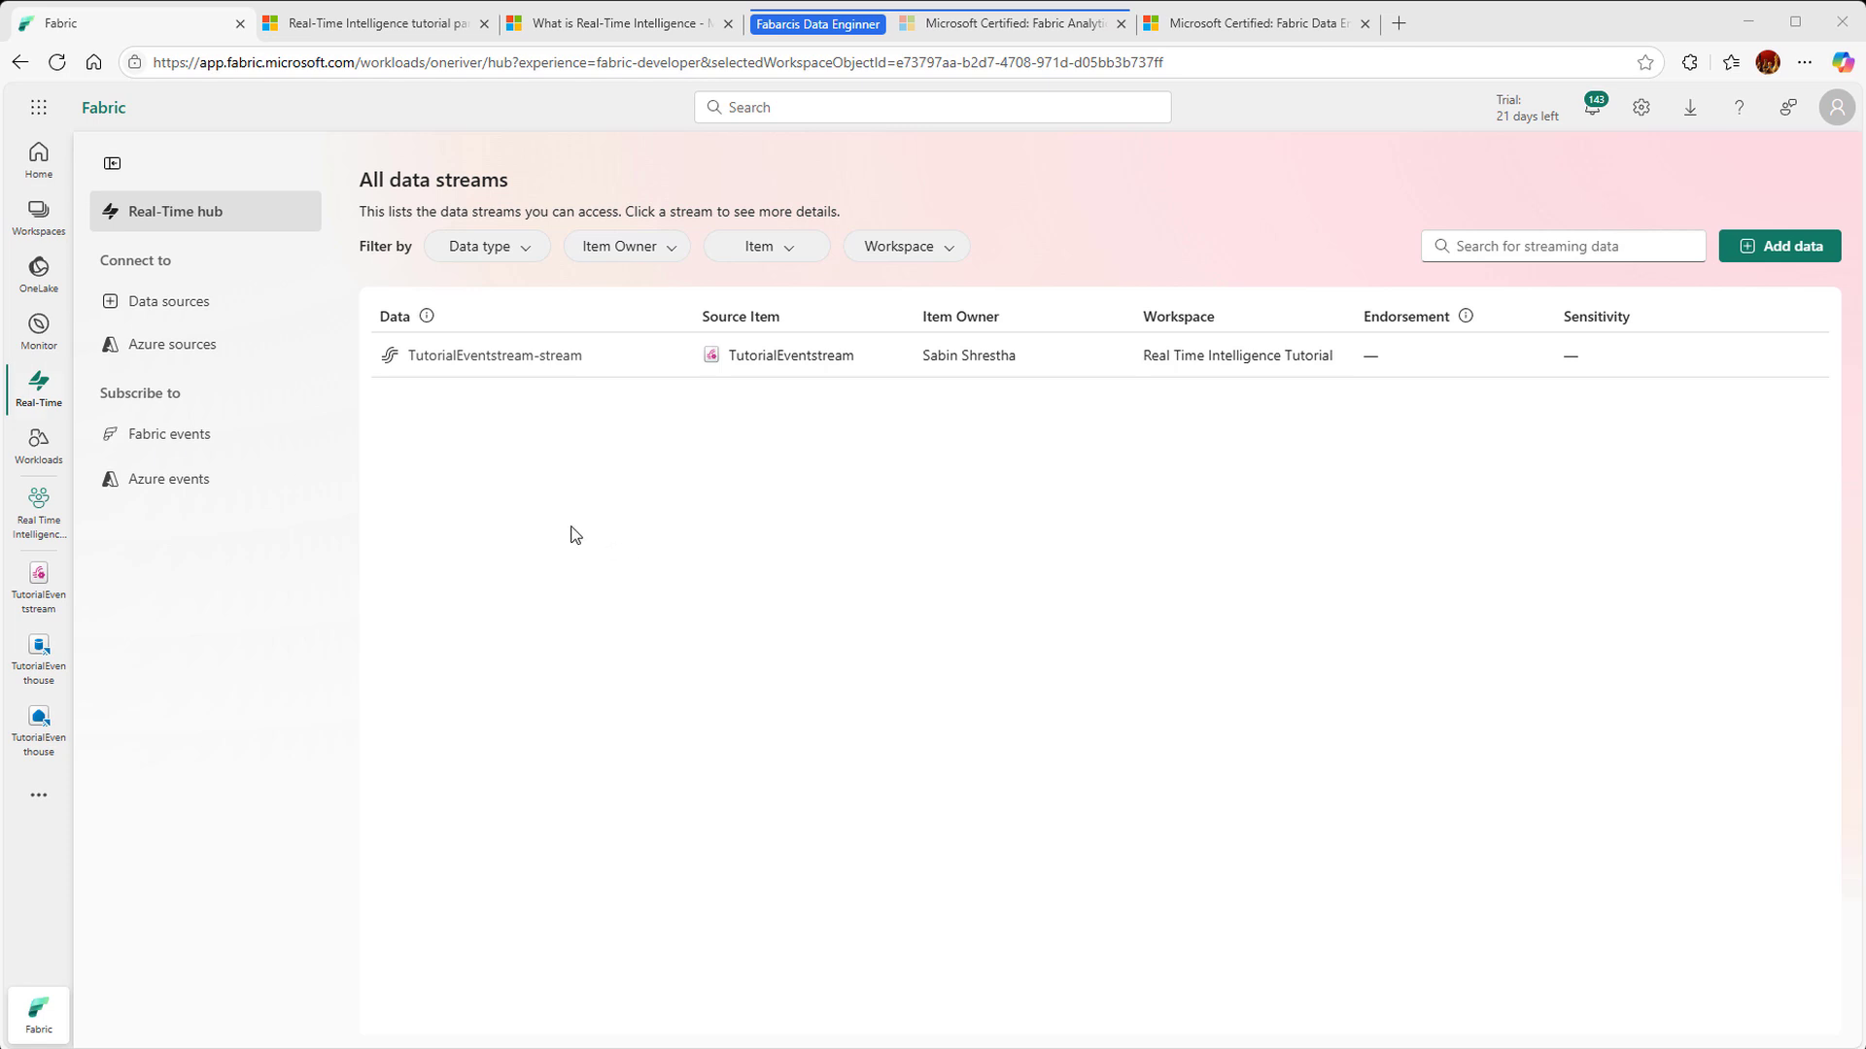
left_click(197, 443)
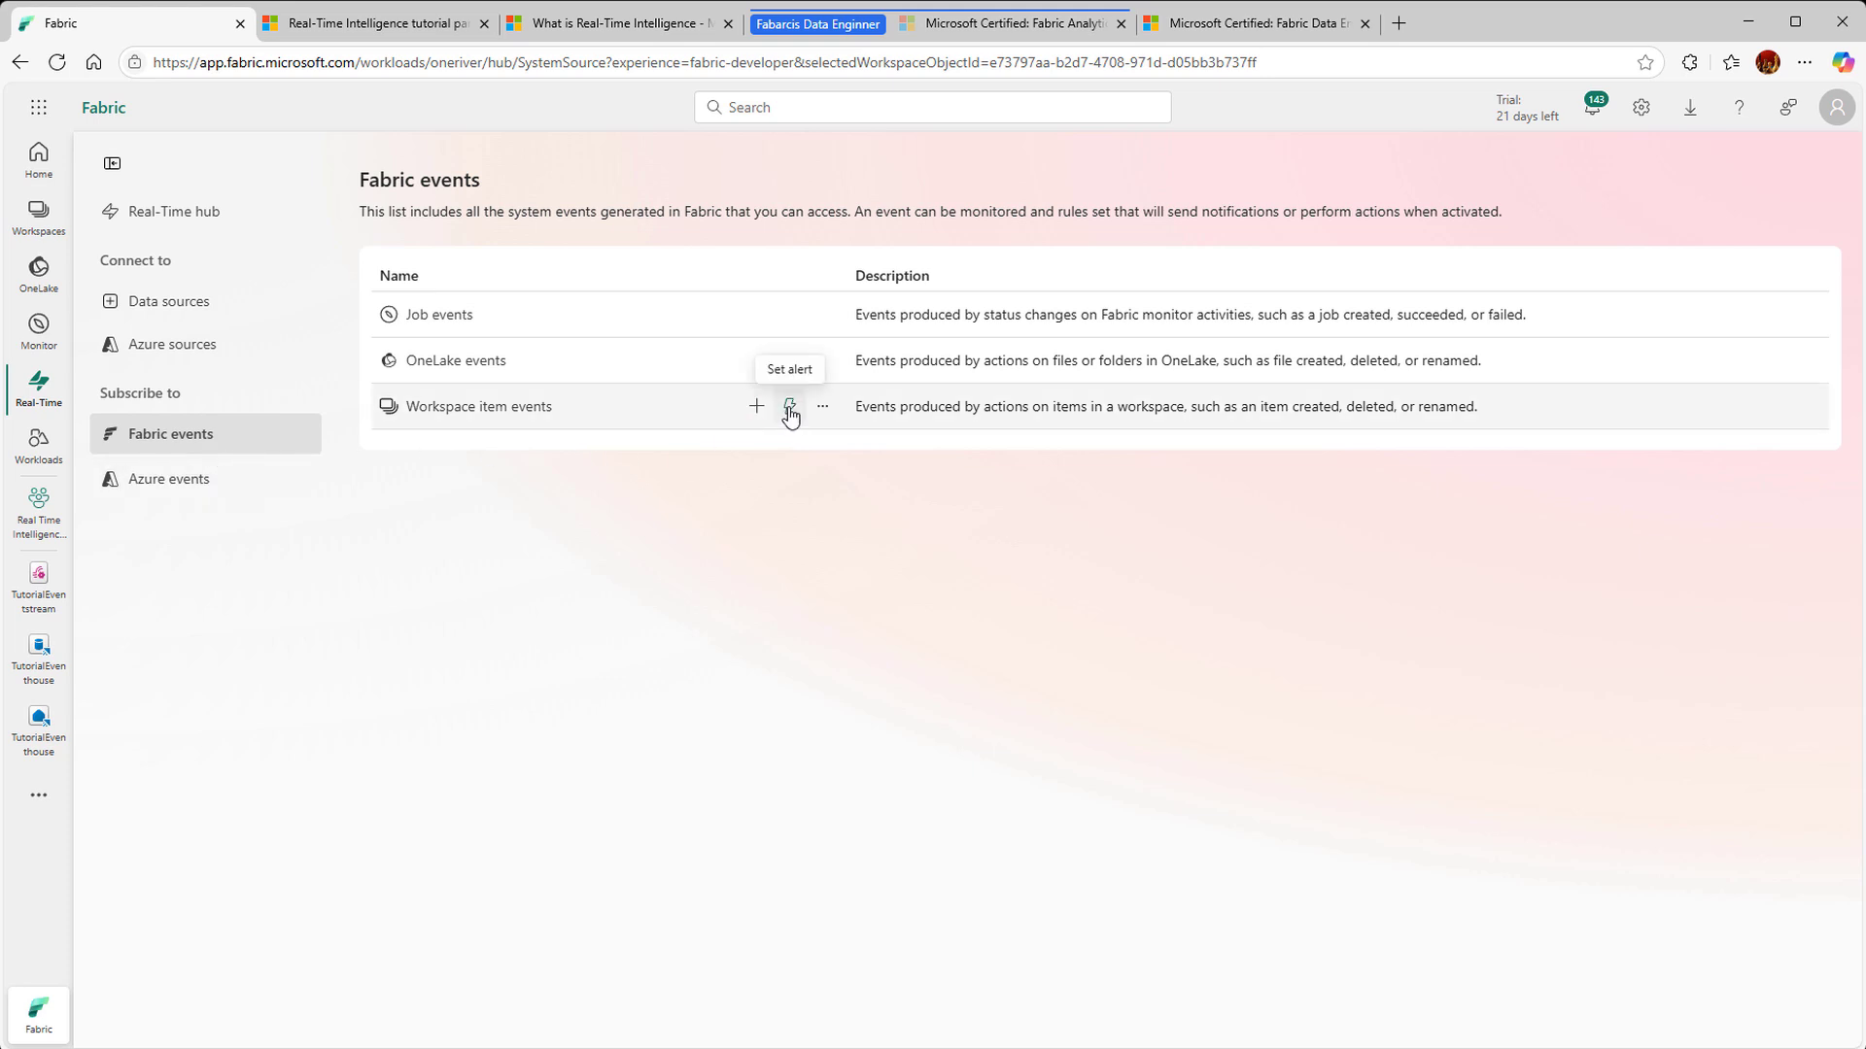
left_click(790, 408)
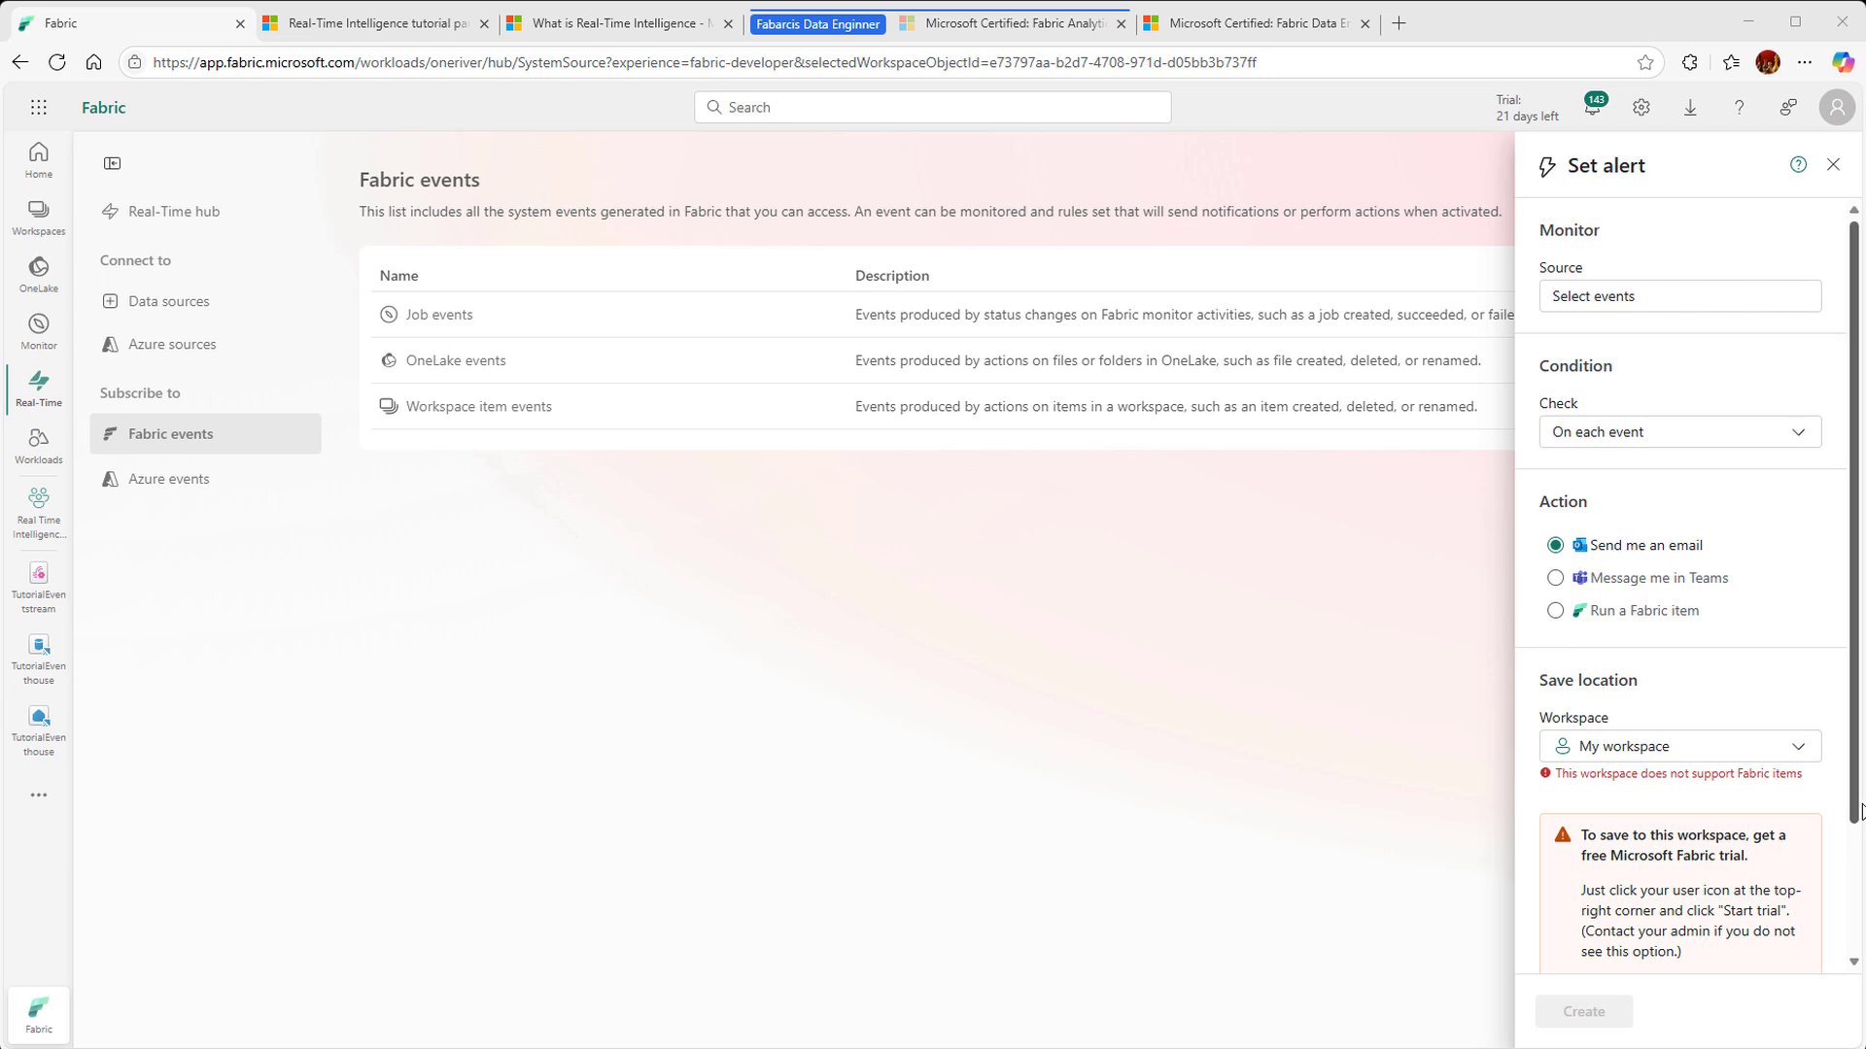
Step: Choose the Real Time Intelligence Tutorial workspace as the alert's save location
left_click_drag(1856, 815, 1857, 838)
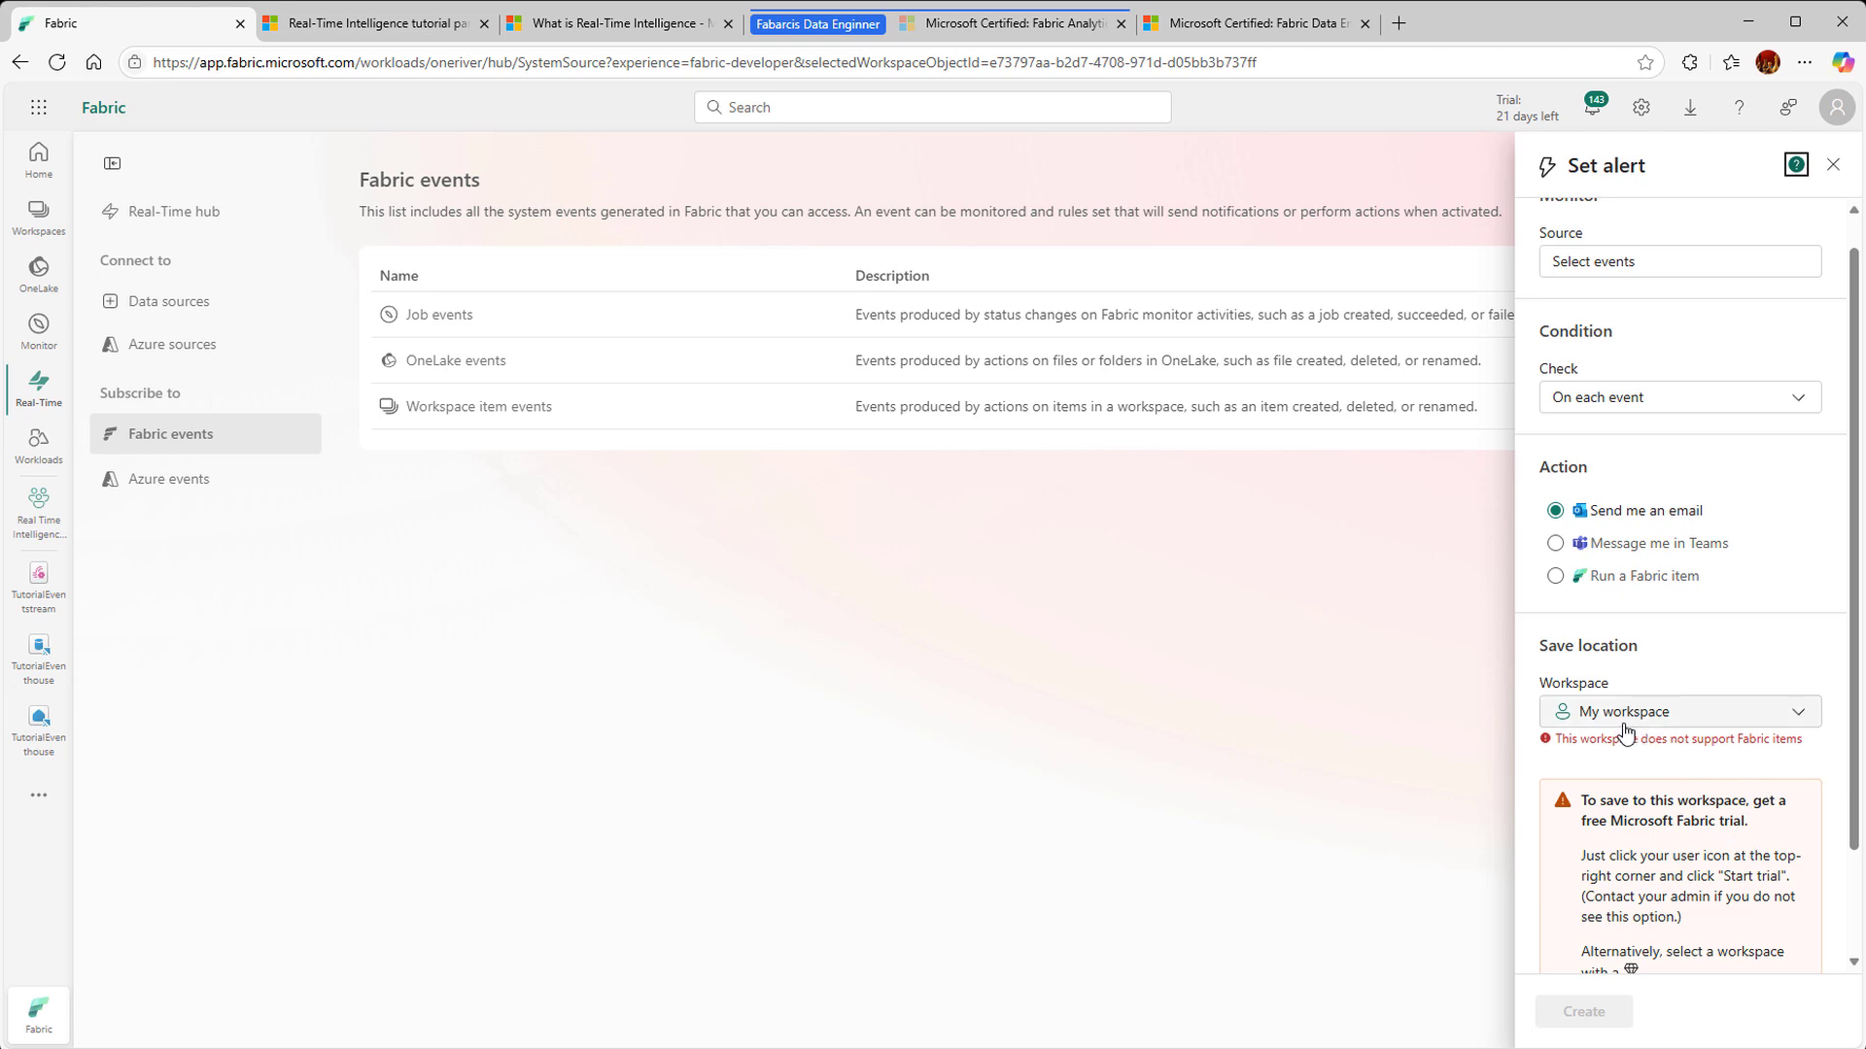
left_click(1797, 713)
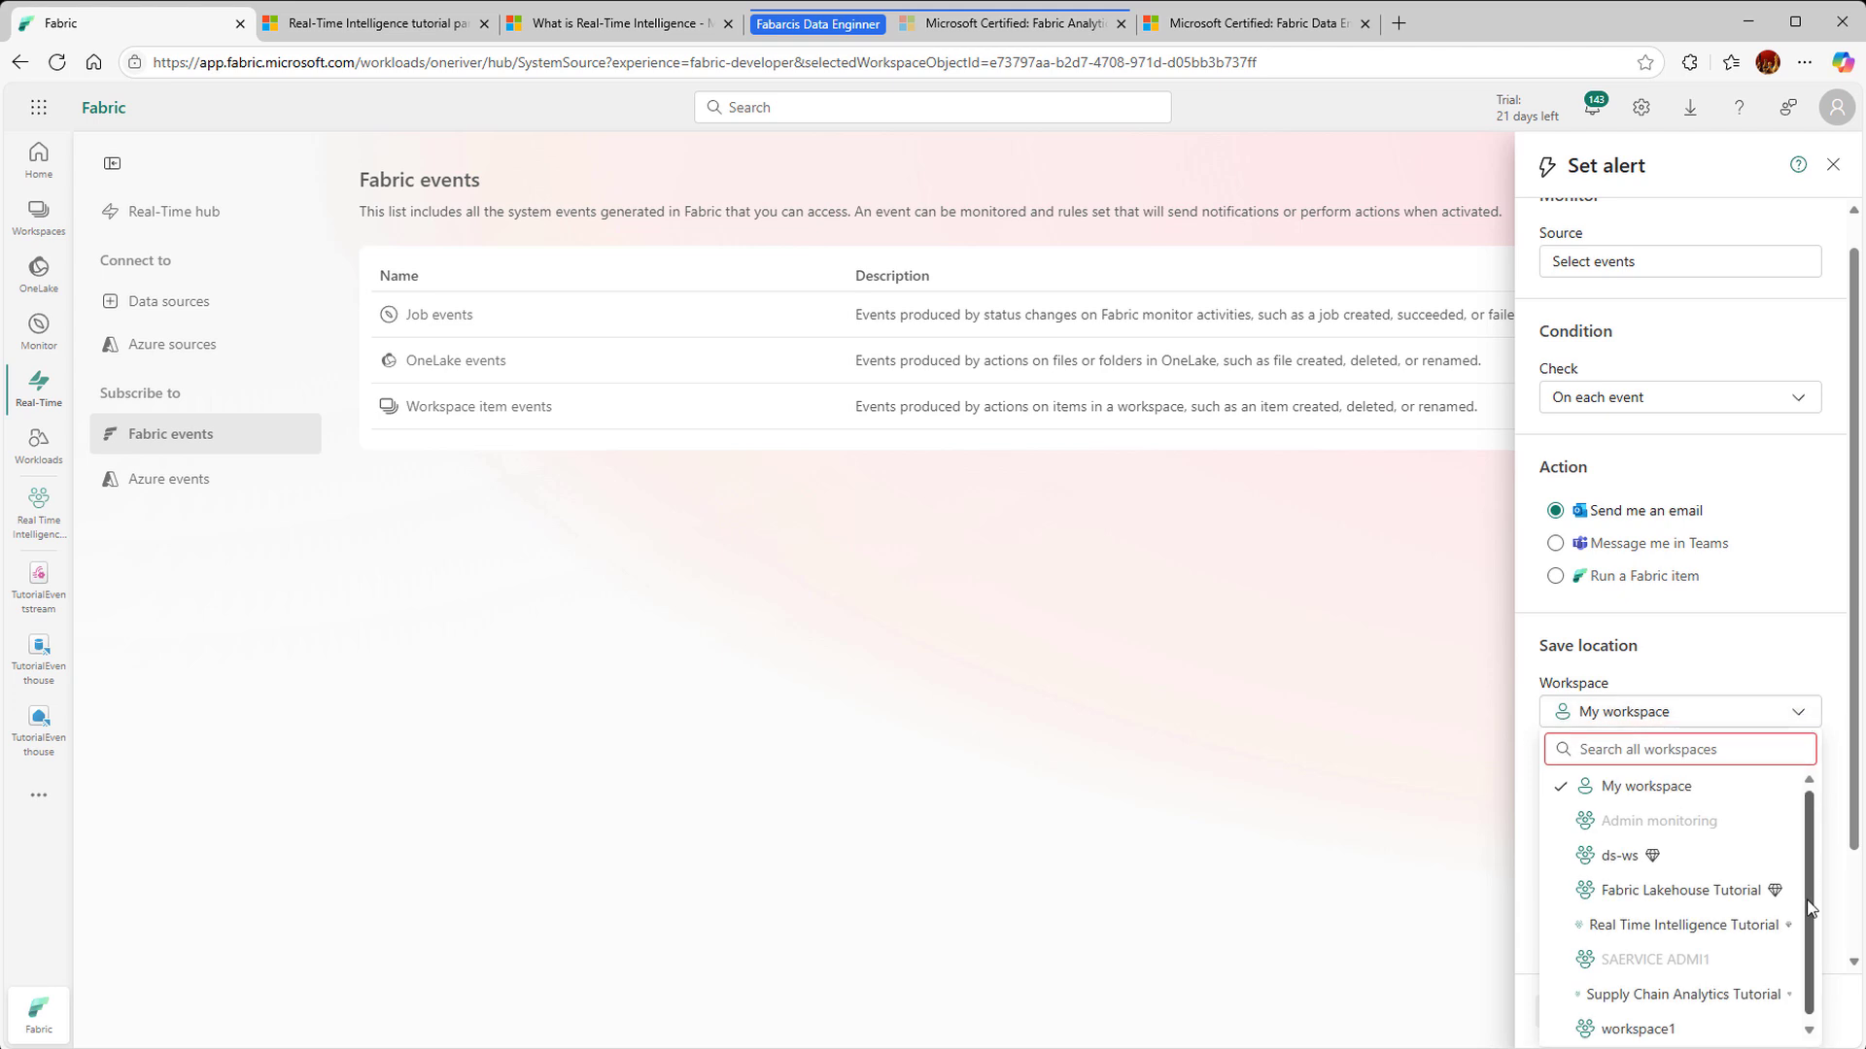
left_click_drag(1809, 903, 1814, 922)
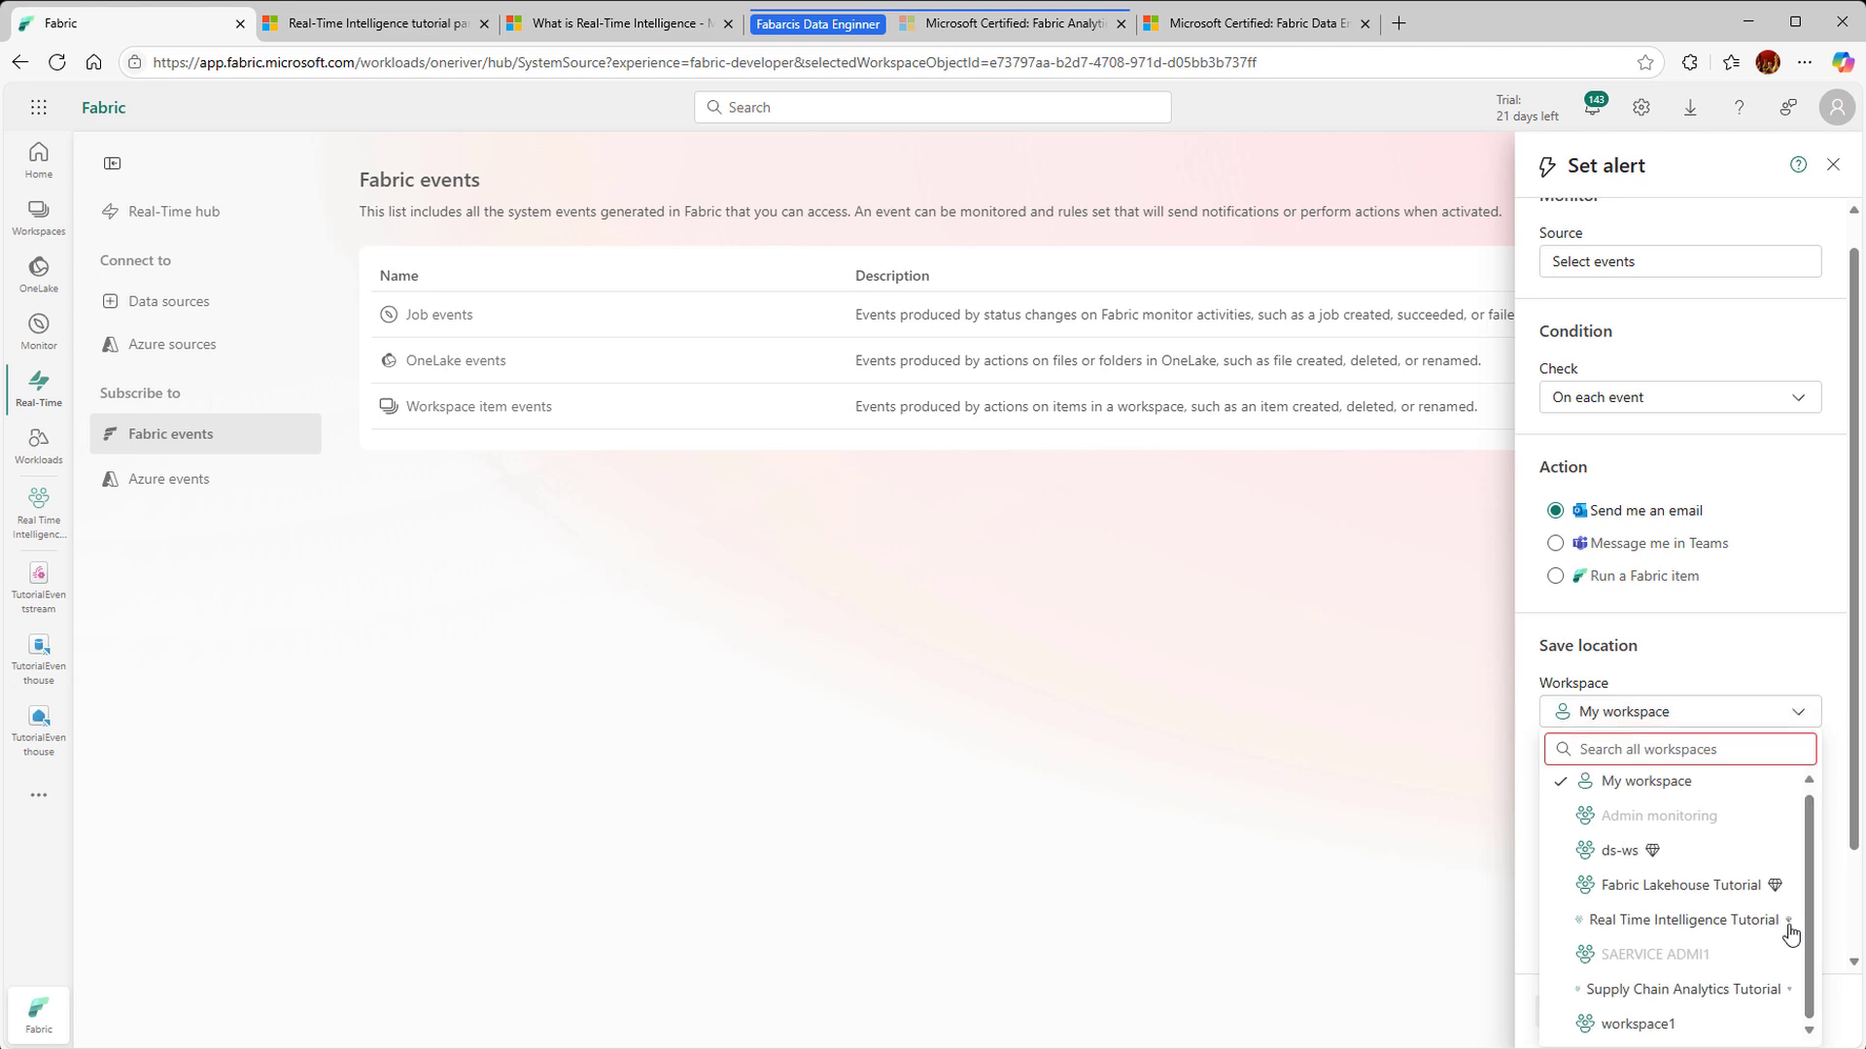
left_click(1676, 924)
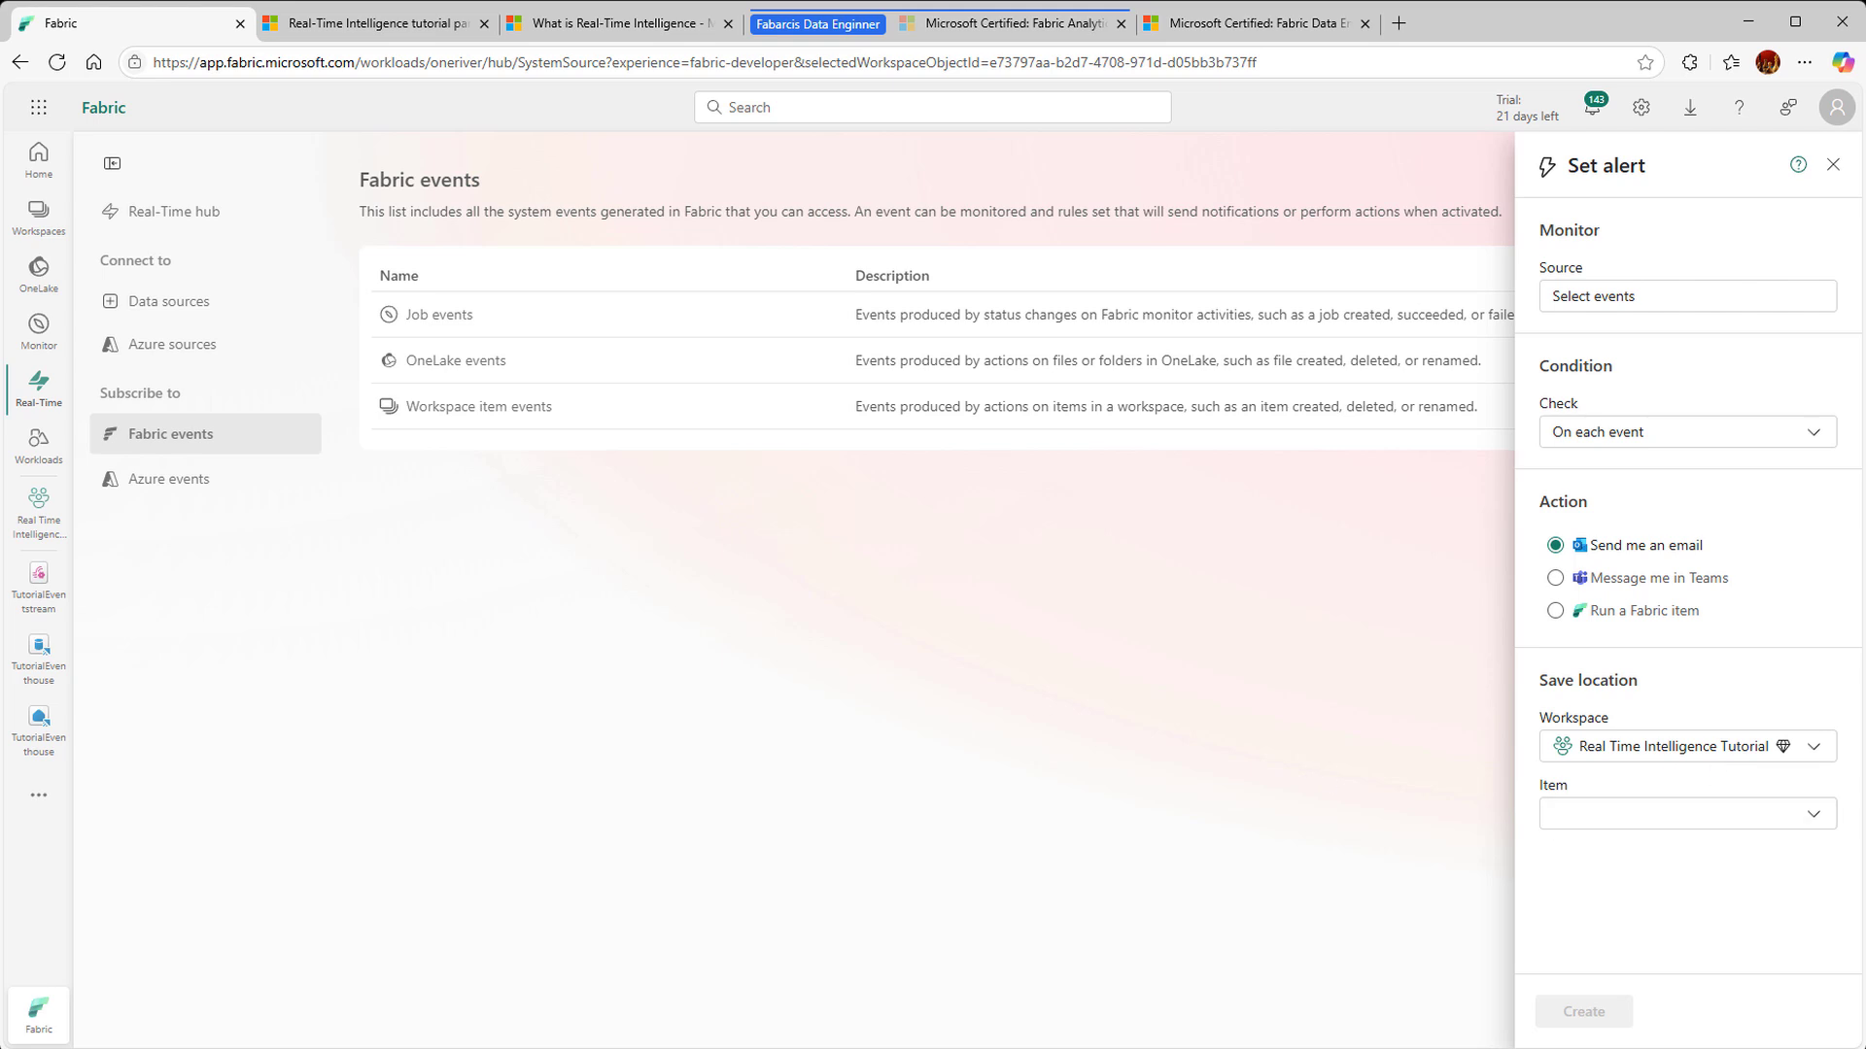
Step: Connect Fabric Workspace Item events as the alert source, by workspace for Real Time Intelligence Tutorial, with the six preselected event types
left_click(1652, 301)
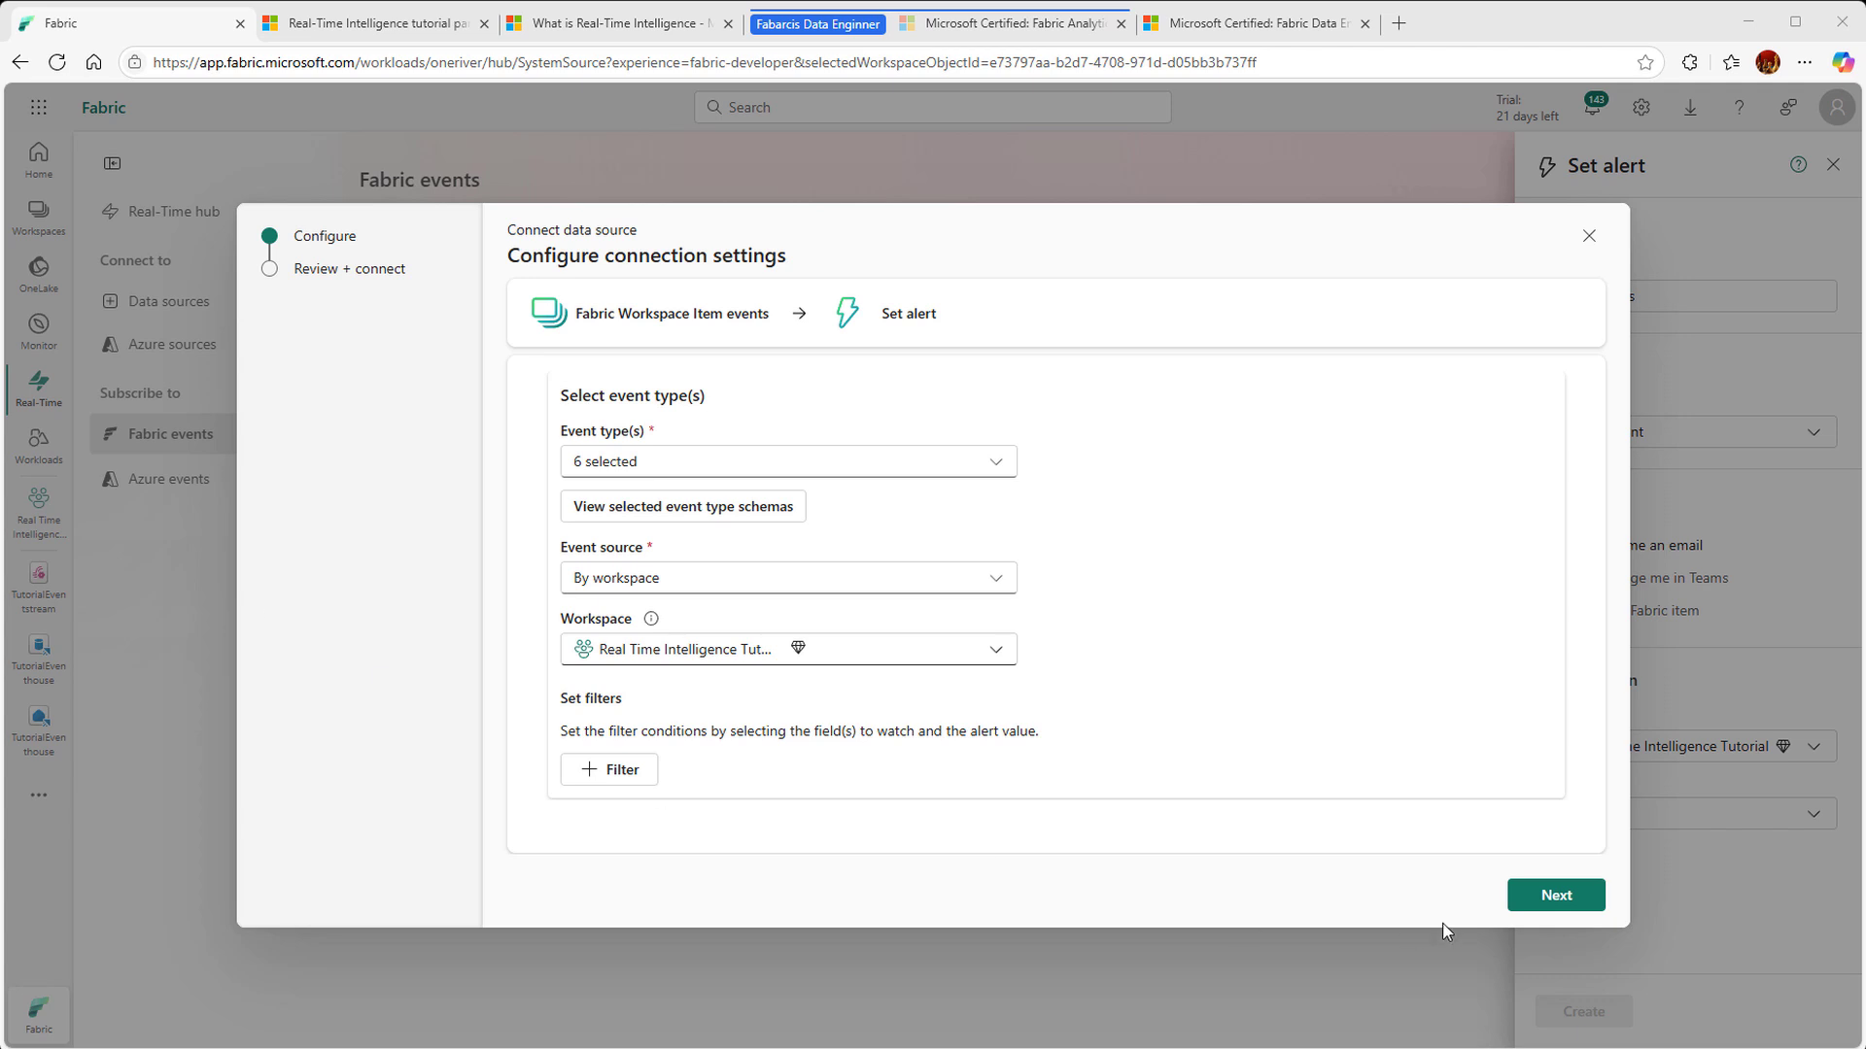
left_click(1548, 901)
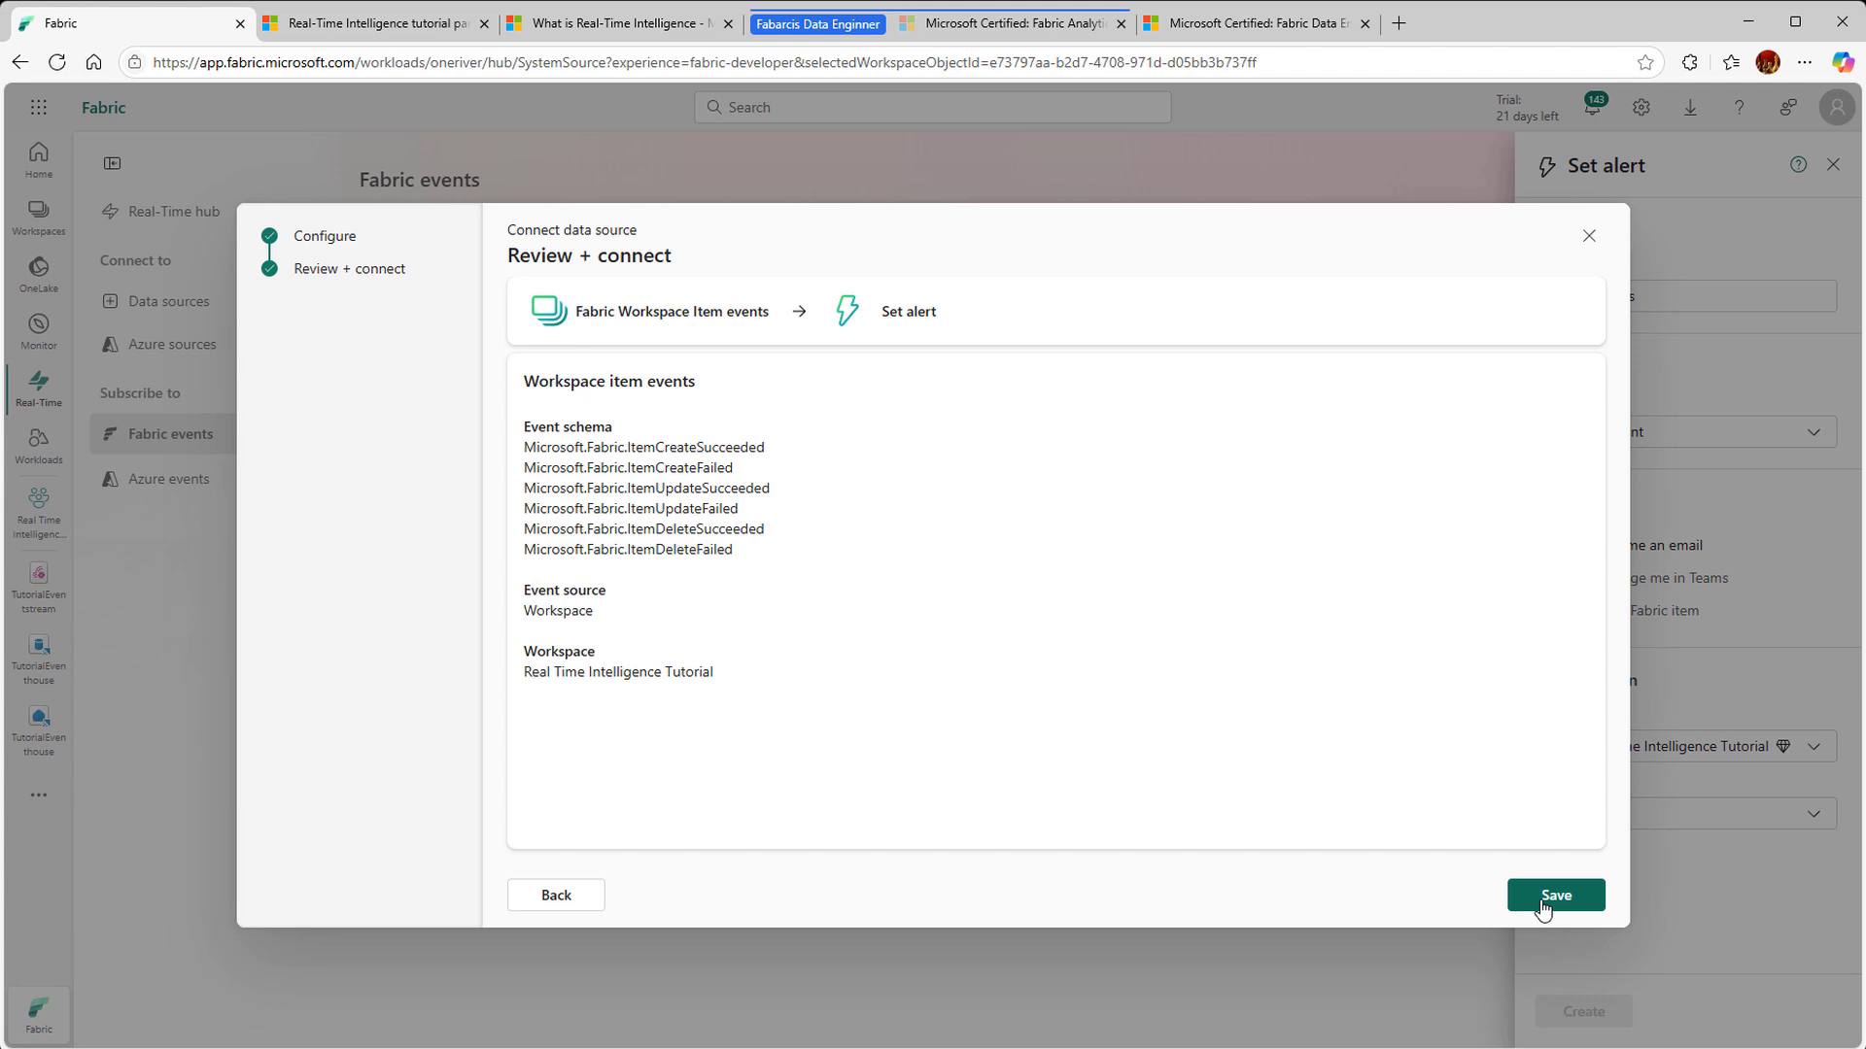
left_click(1545, 908)
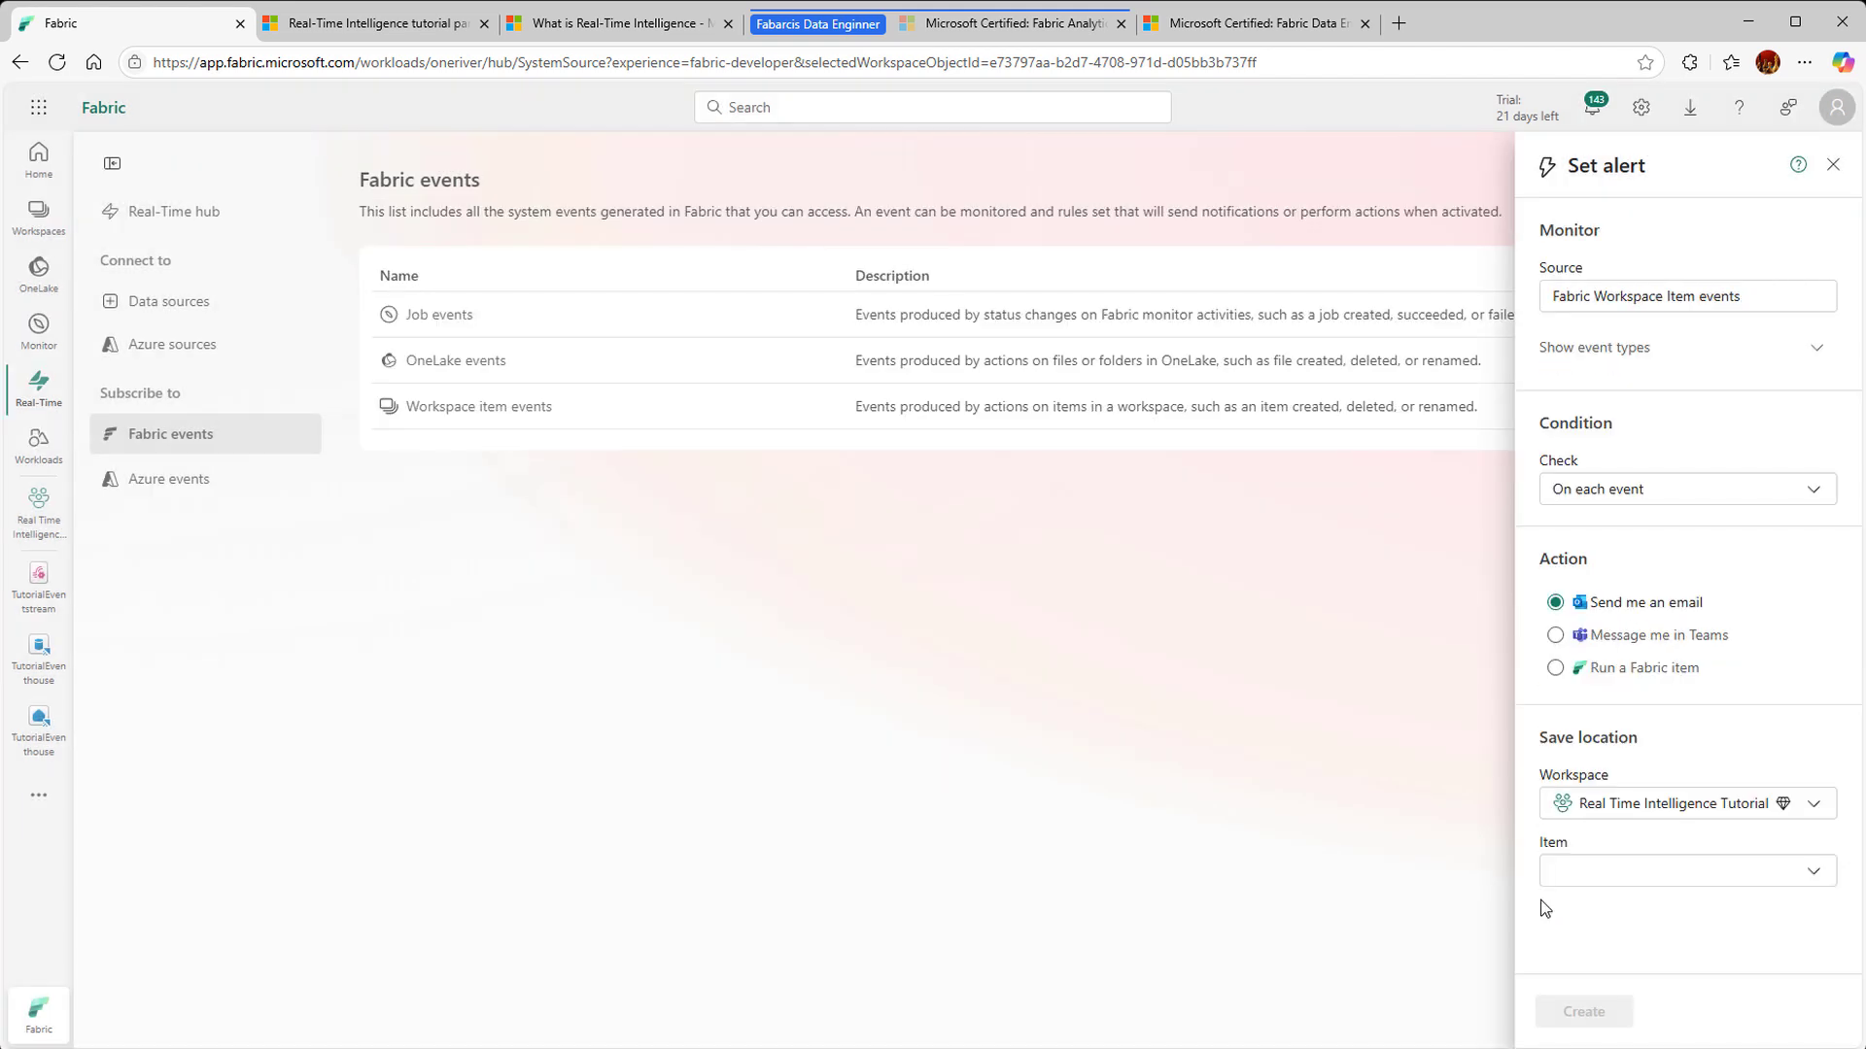
Step: Save the alert to a new activator item named WorkspaceItemChange and create it
left_click(1811, 875)
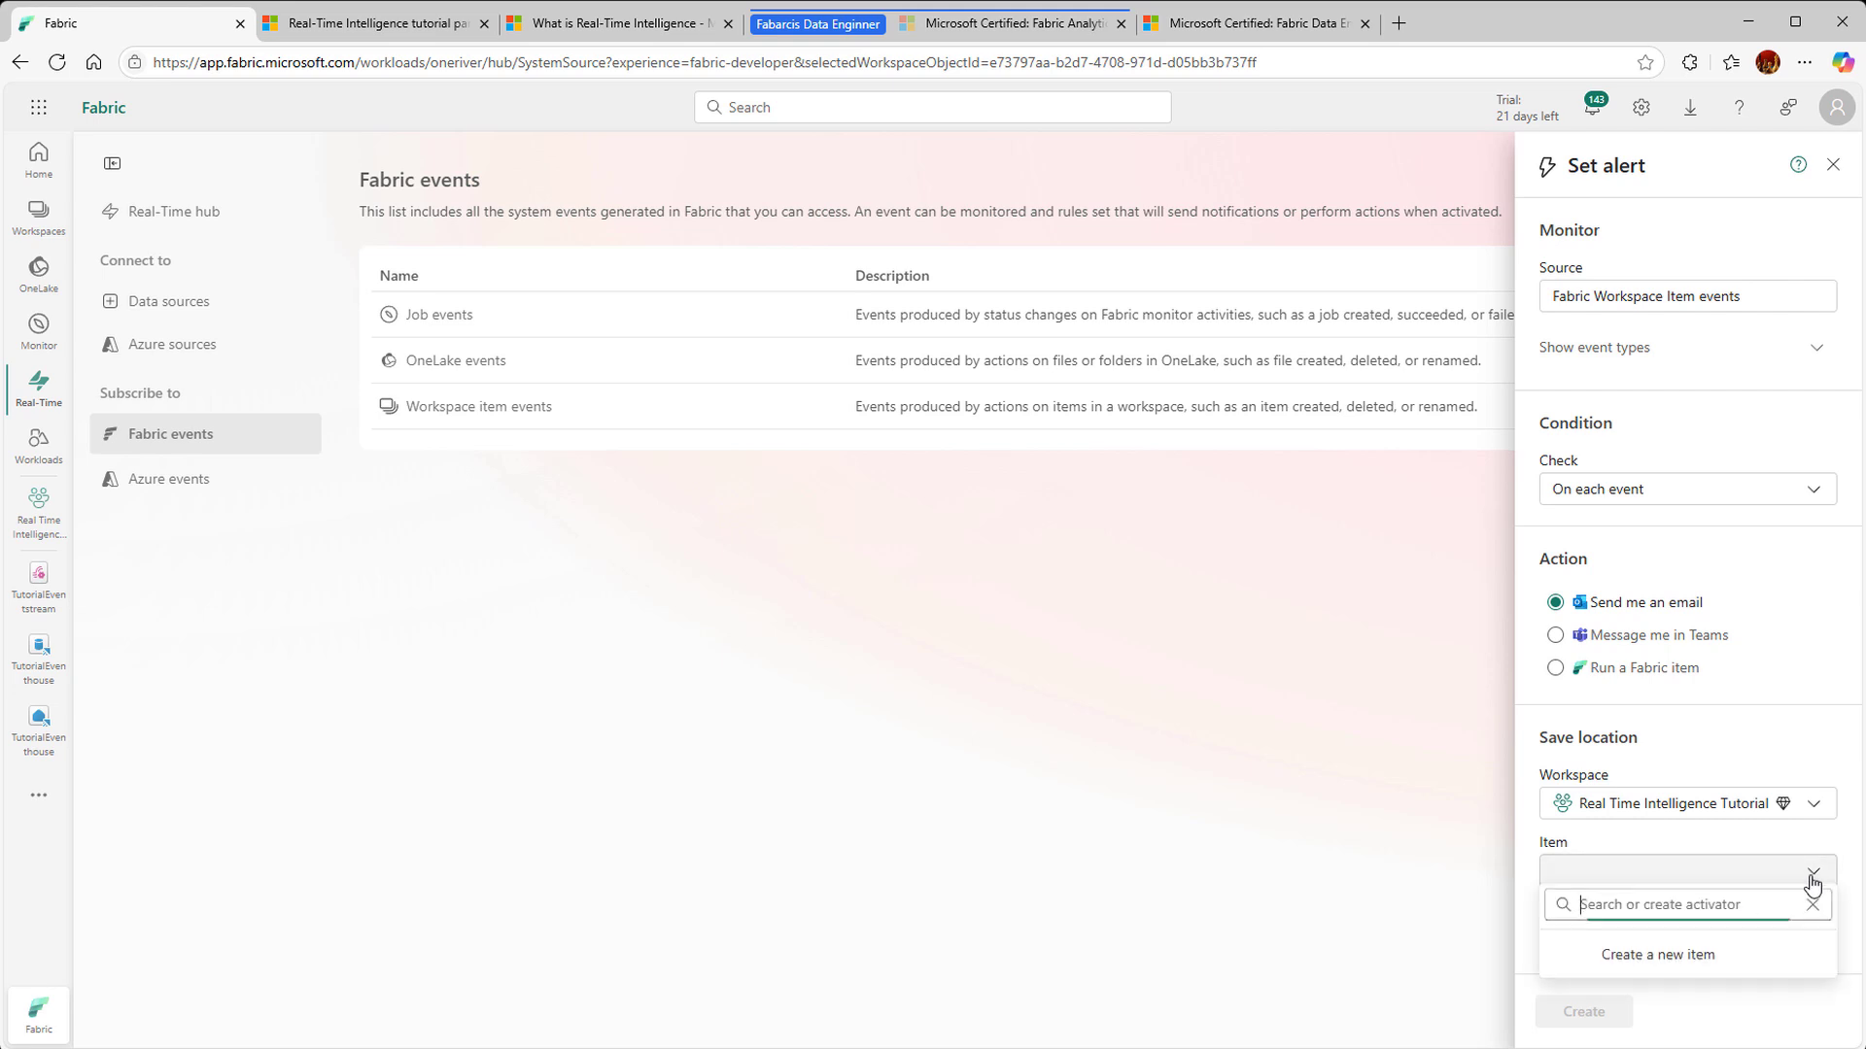
left_click(1682, 972)
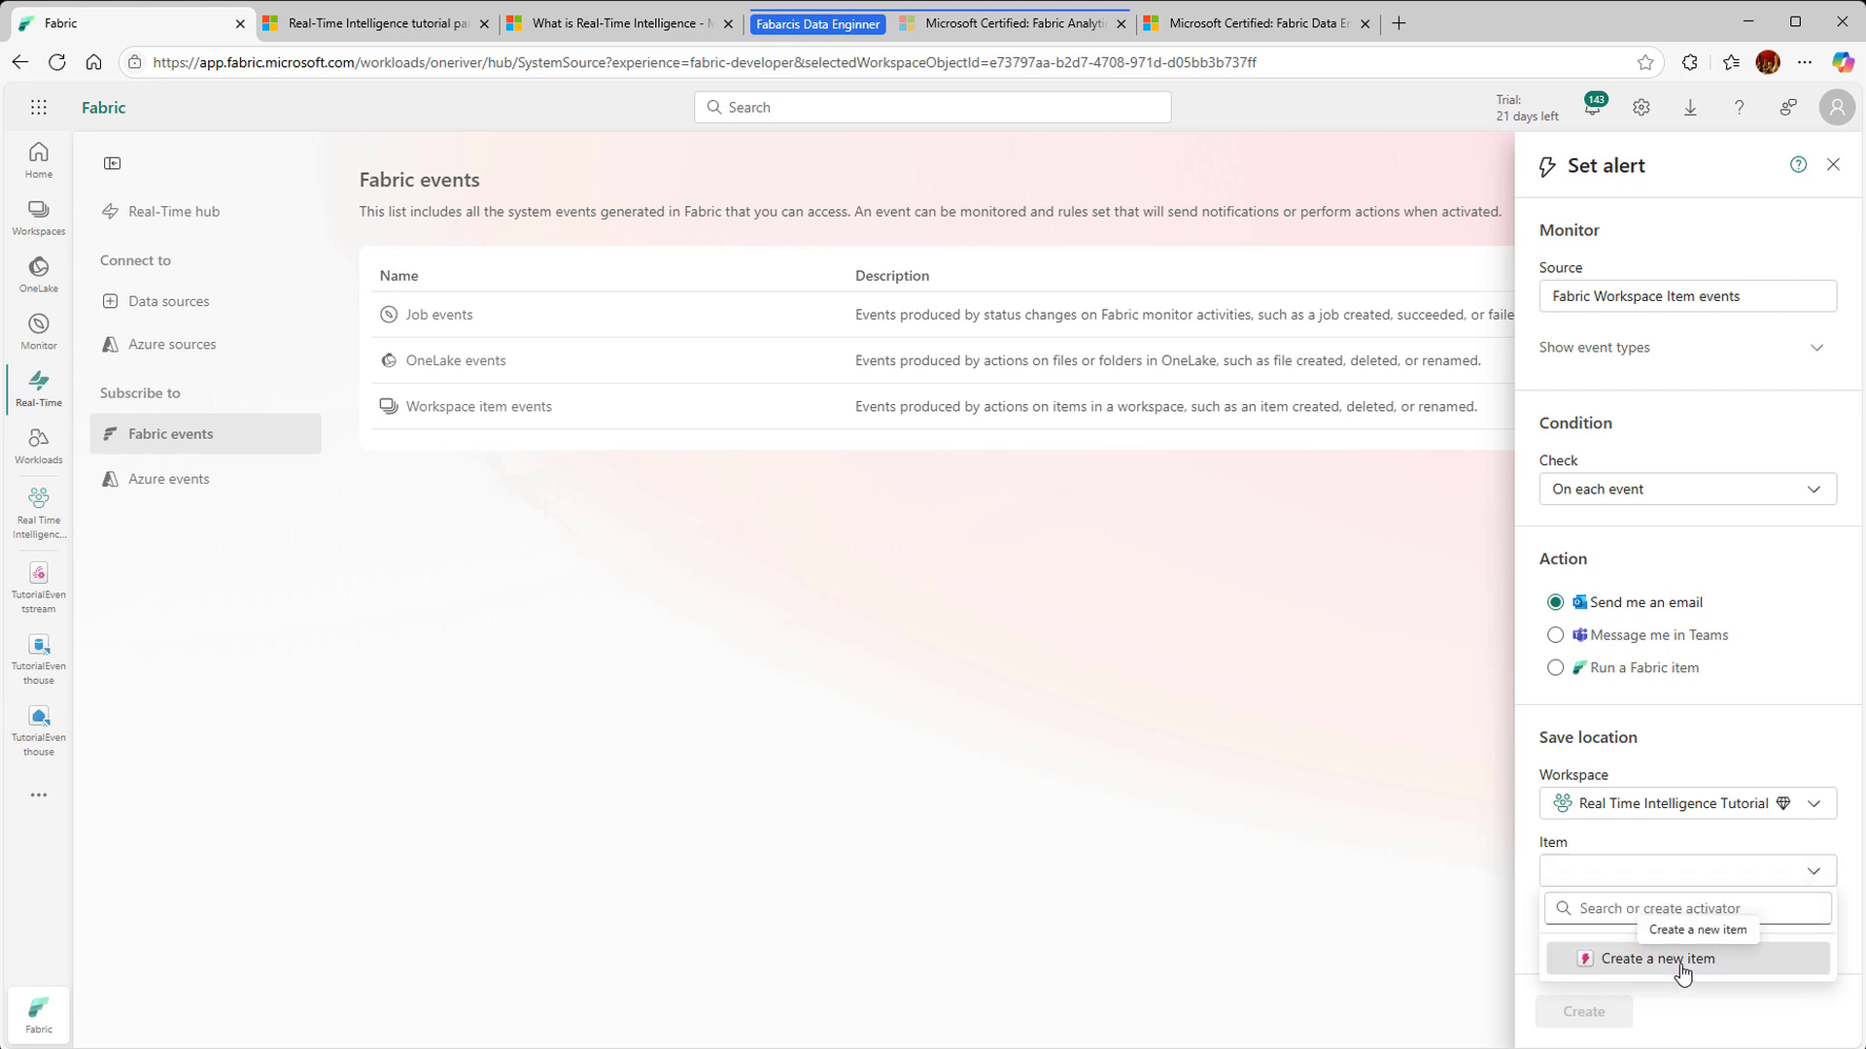
left_click_drag(1682, 962, 1437, 951)
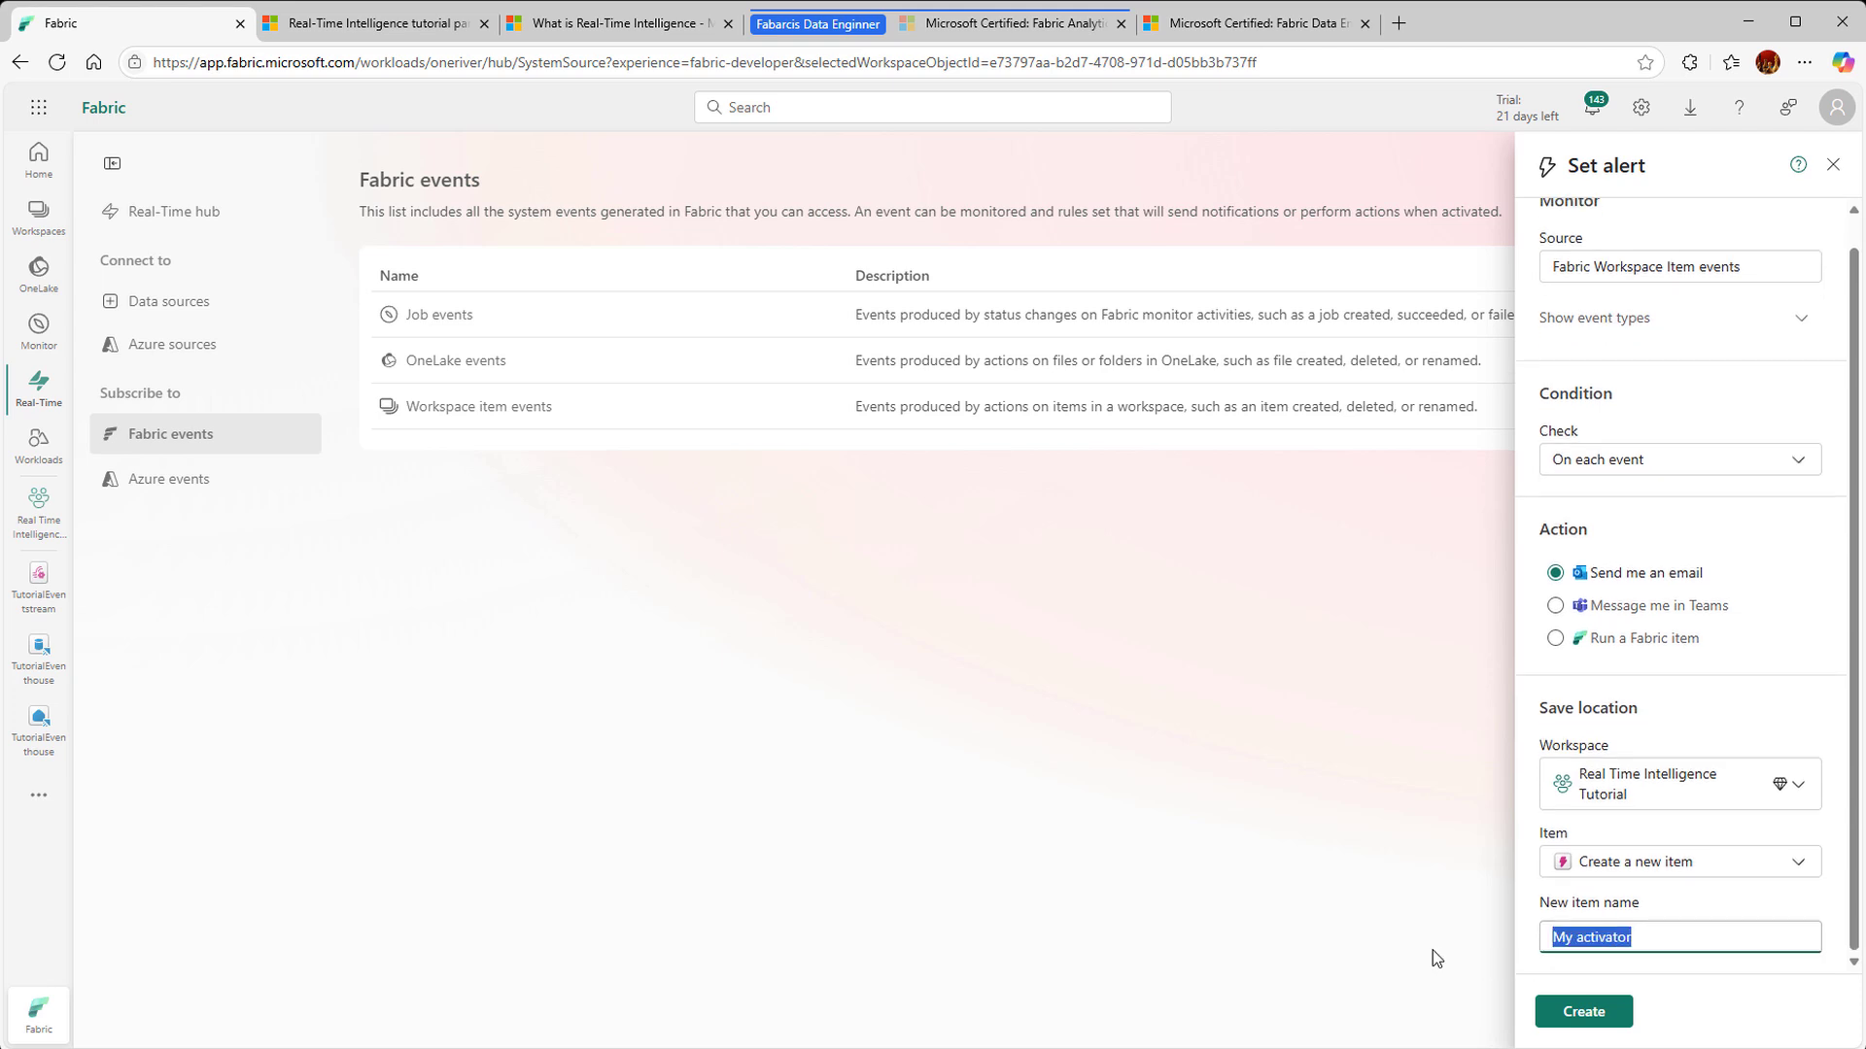
type("WorkspaceItemChange")
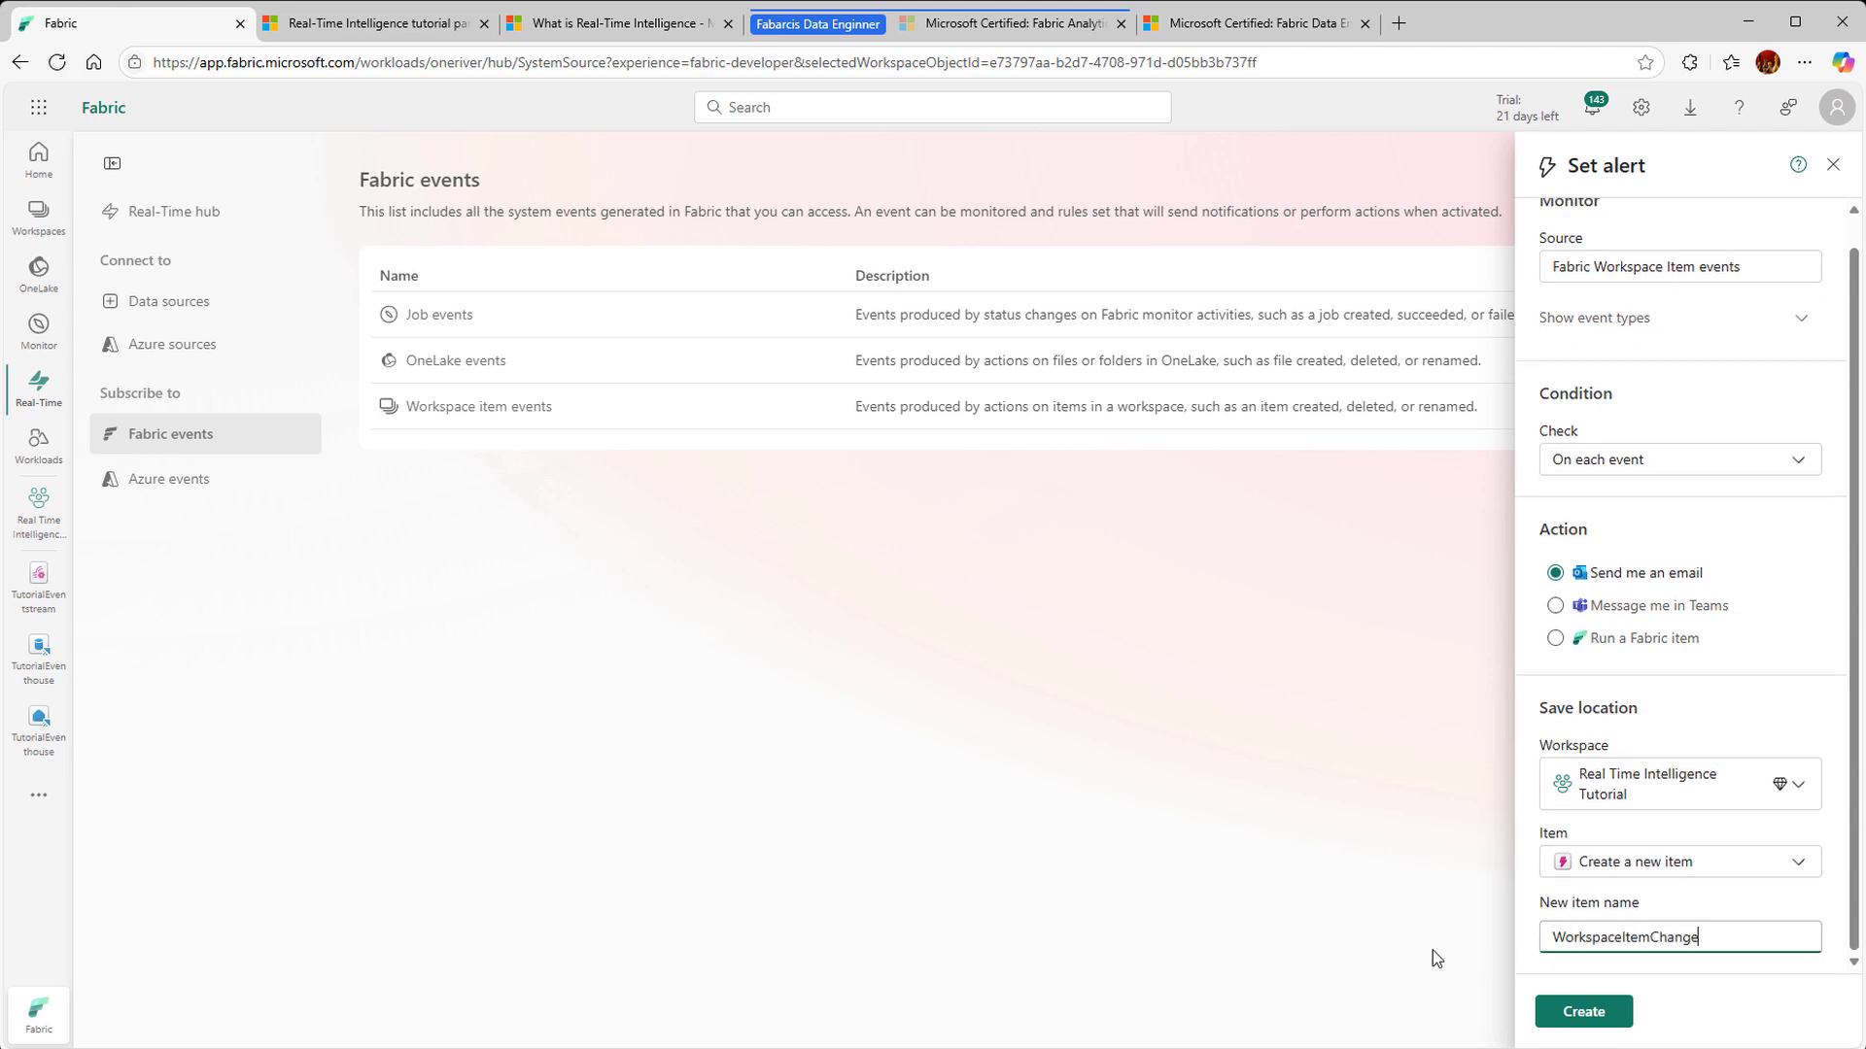
left_click(1583, 1013)
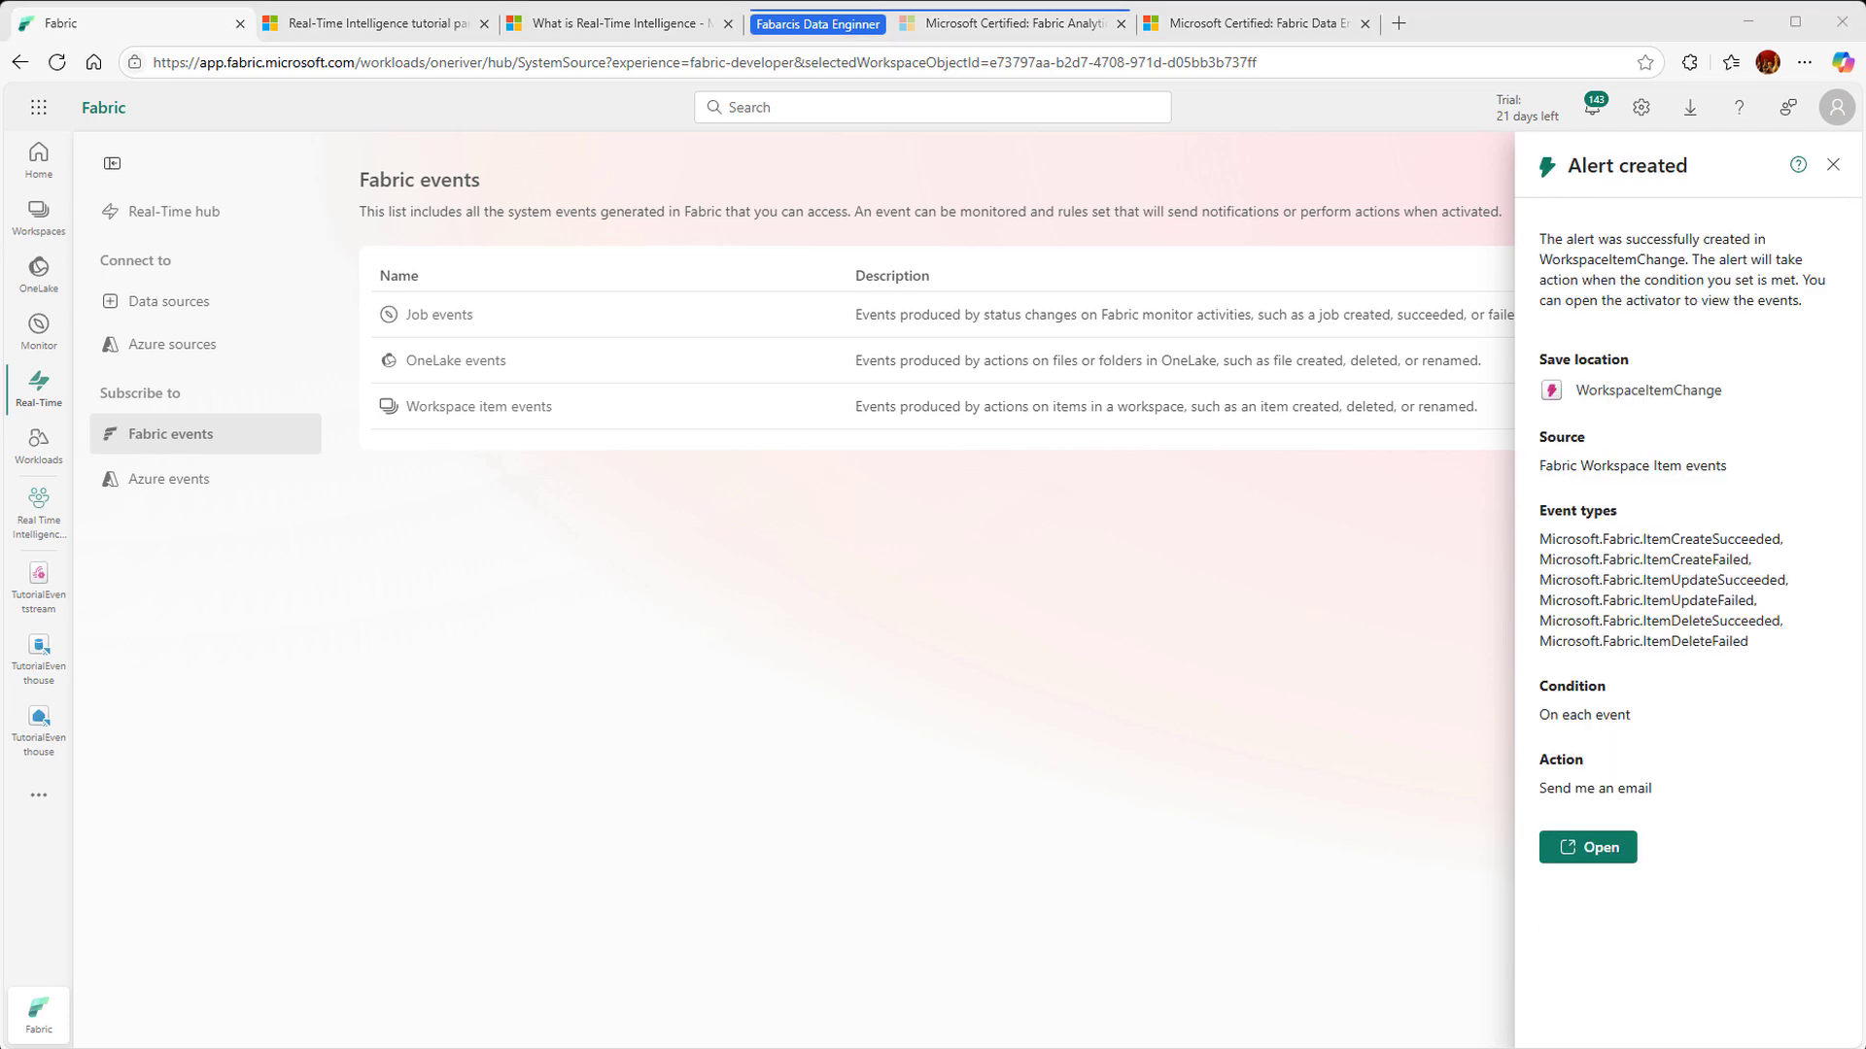
Step: Open the WorkspaceItemChange activator, dismiss its introduction, and open the alert rule's email action for editing
left_click(1593, 849)
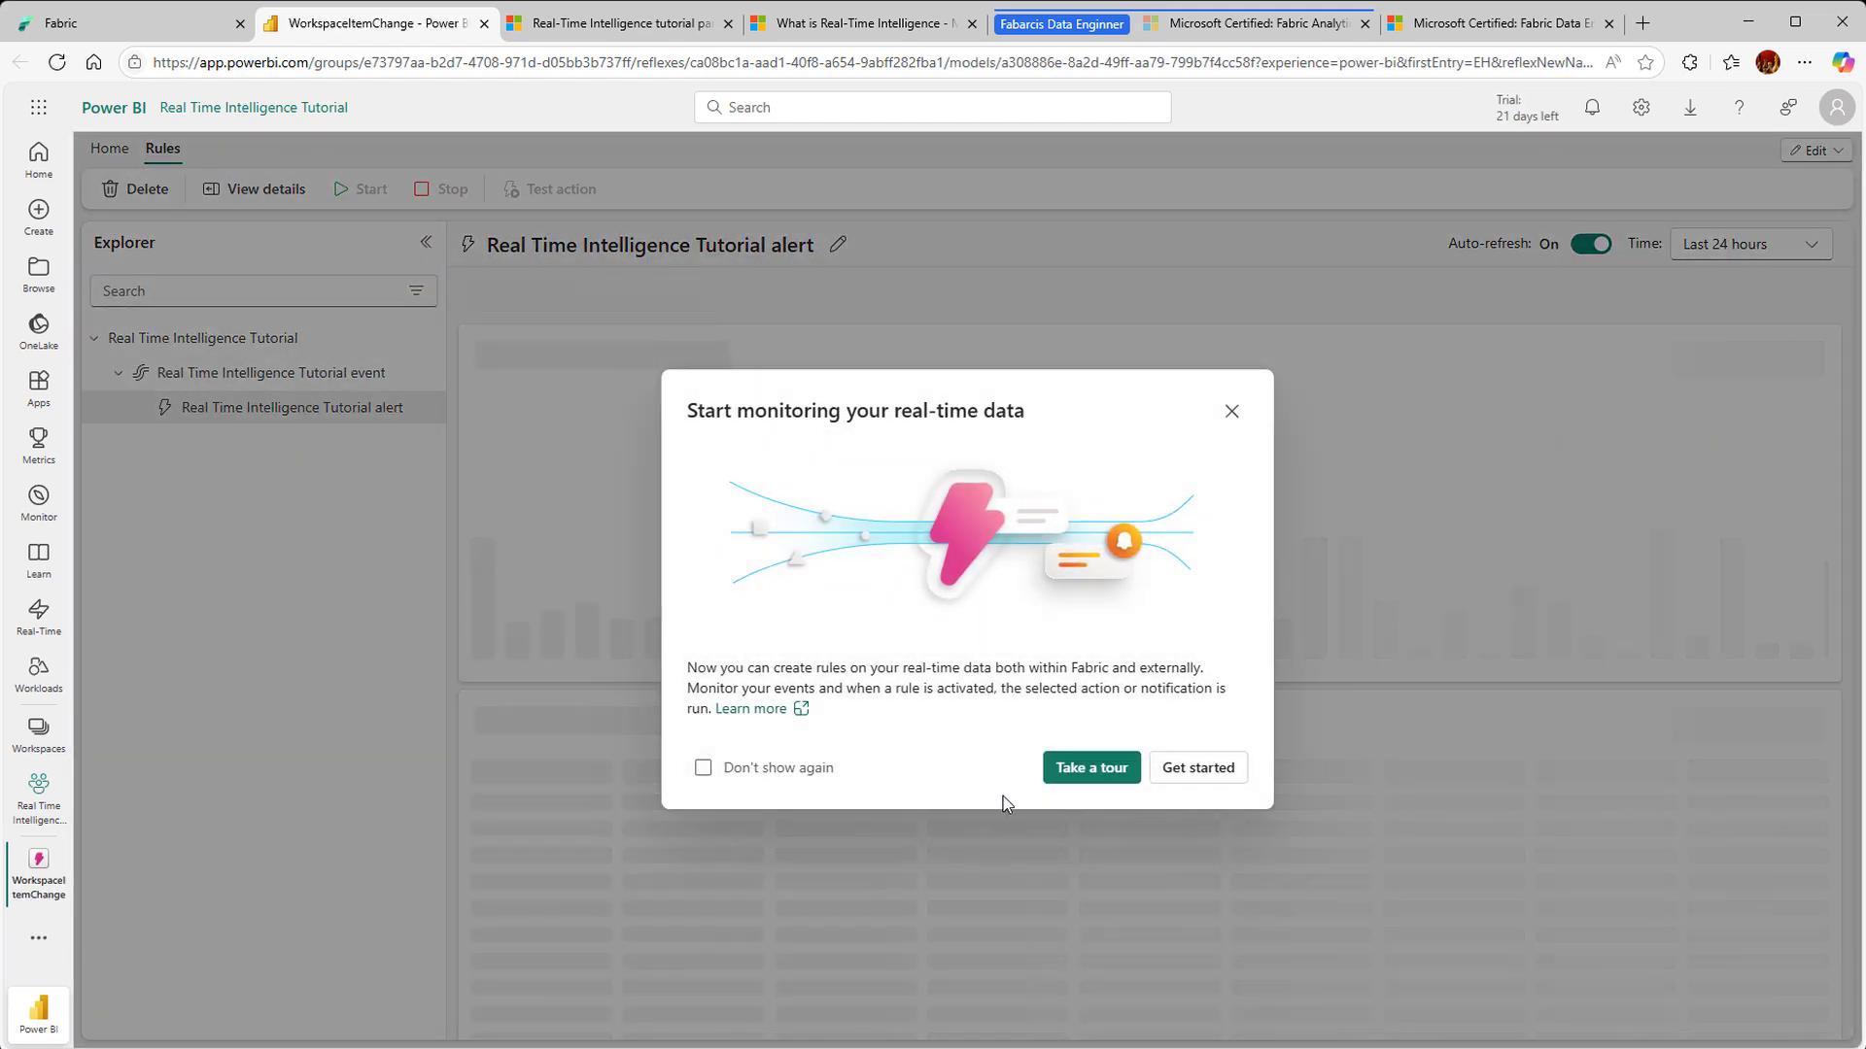
left_click(1231, 418)
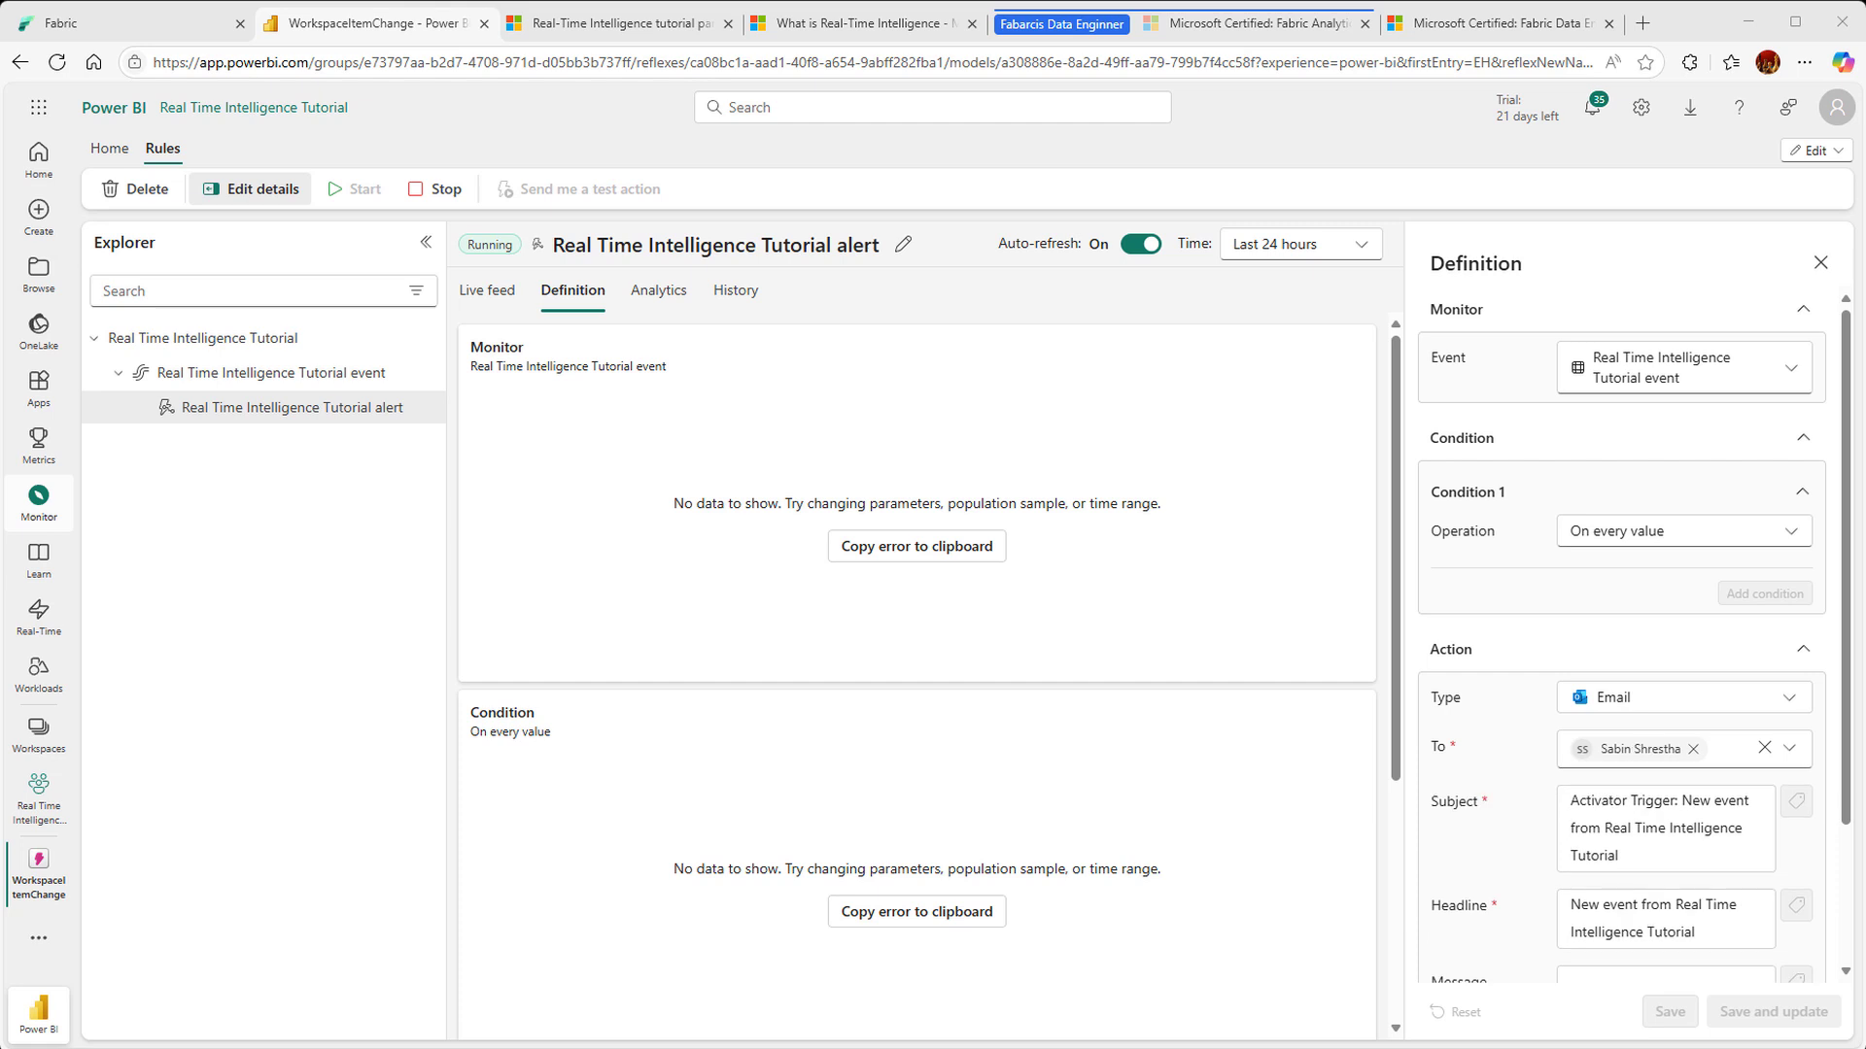
scroll(1621, 637, "down", 1)
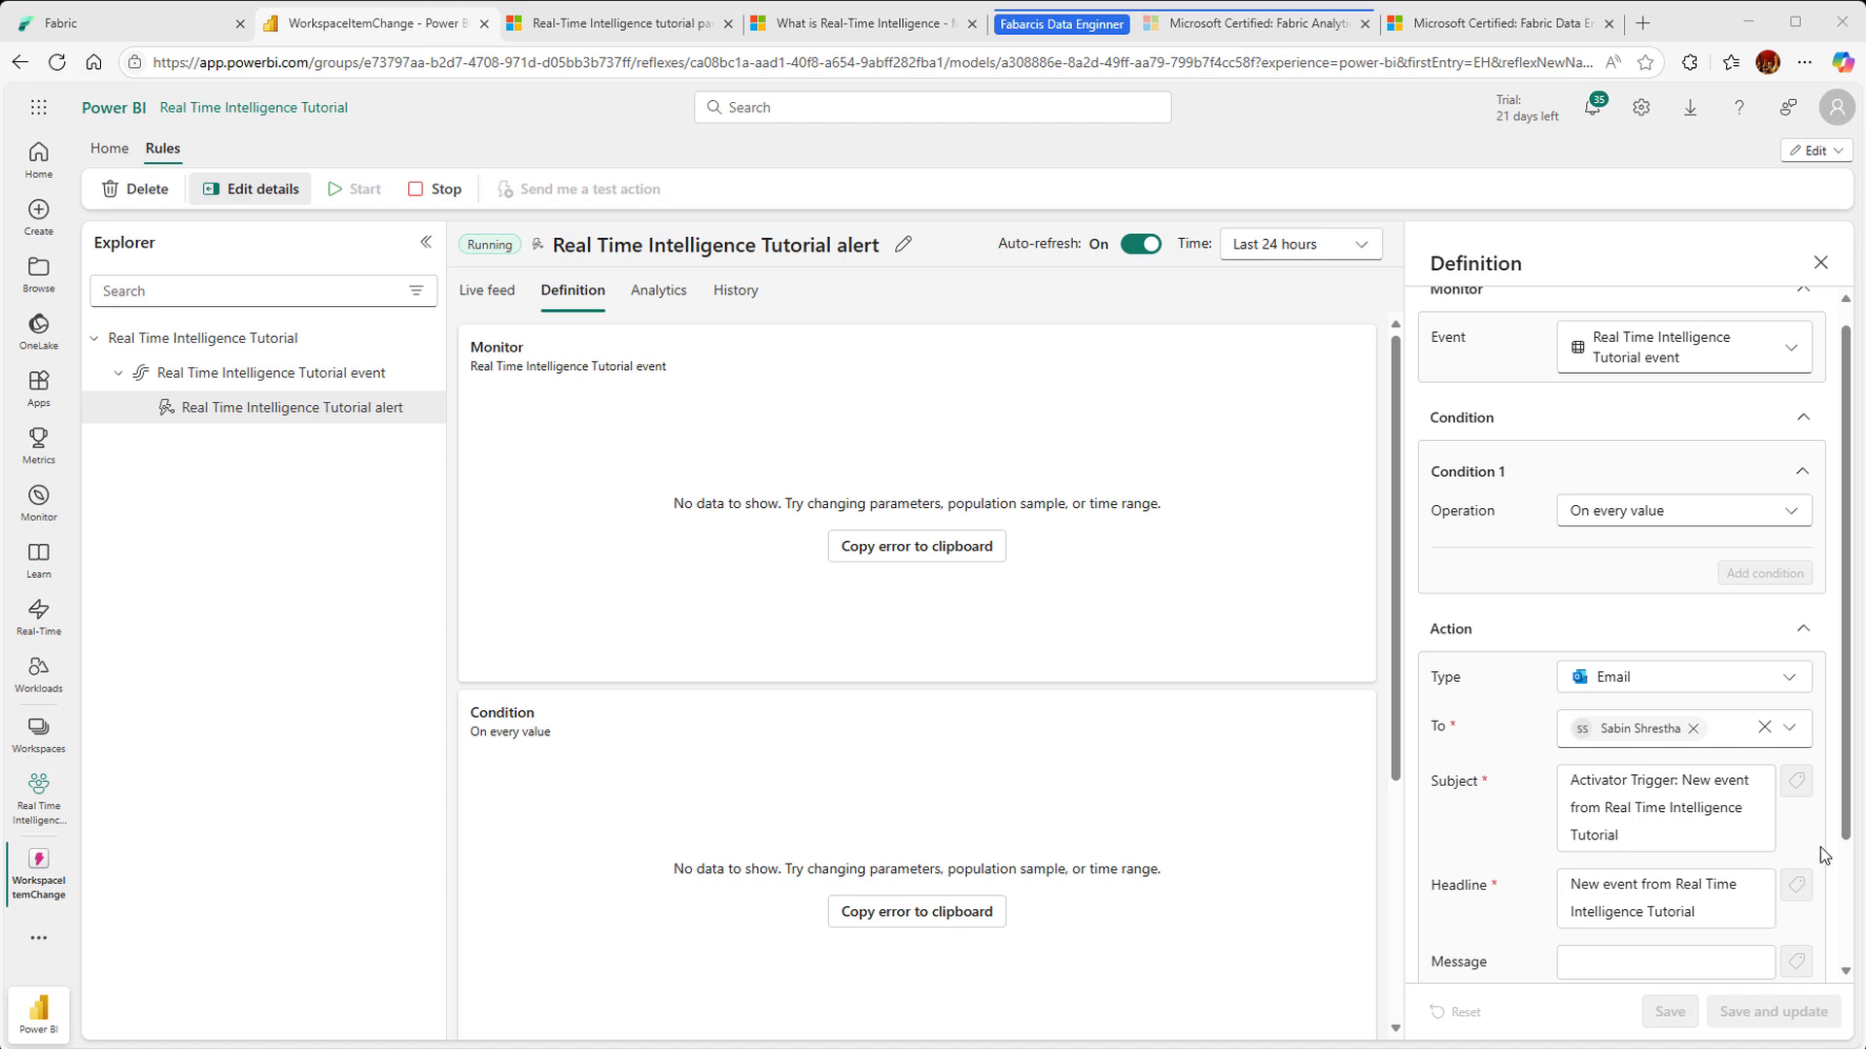
left_click_drag(1848, 822, 1849, 968)
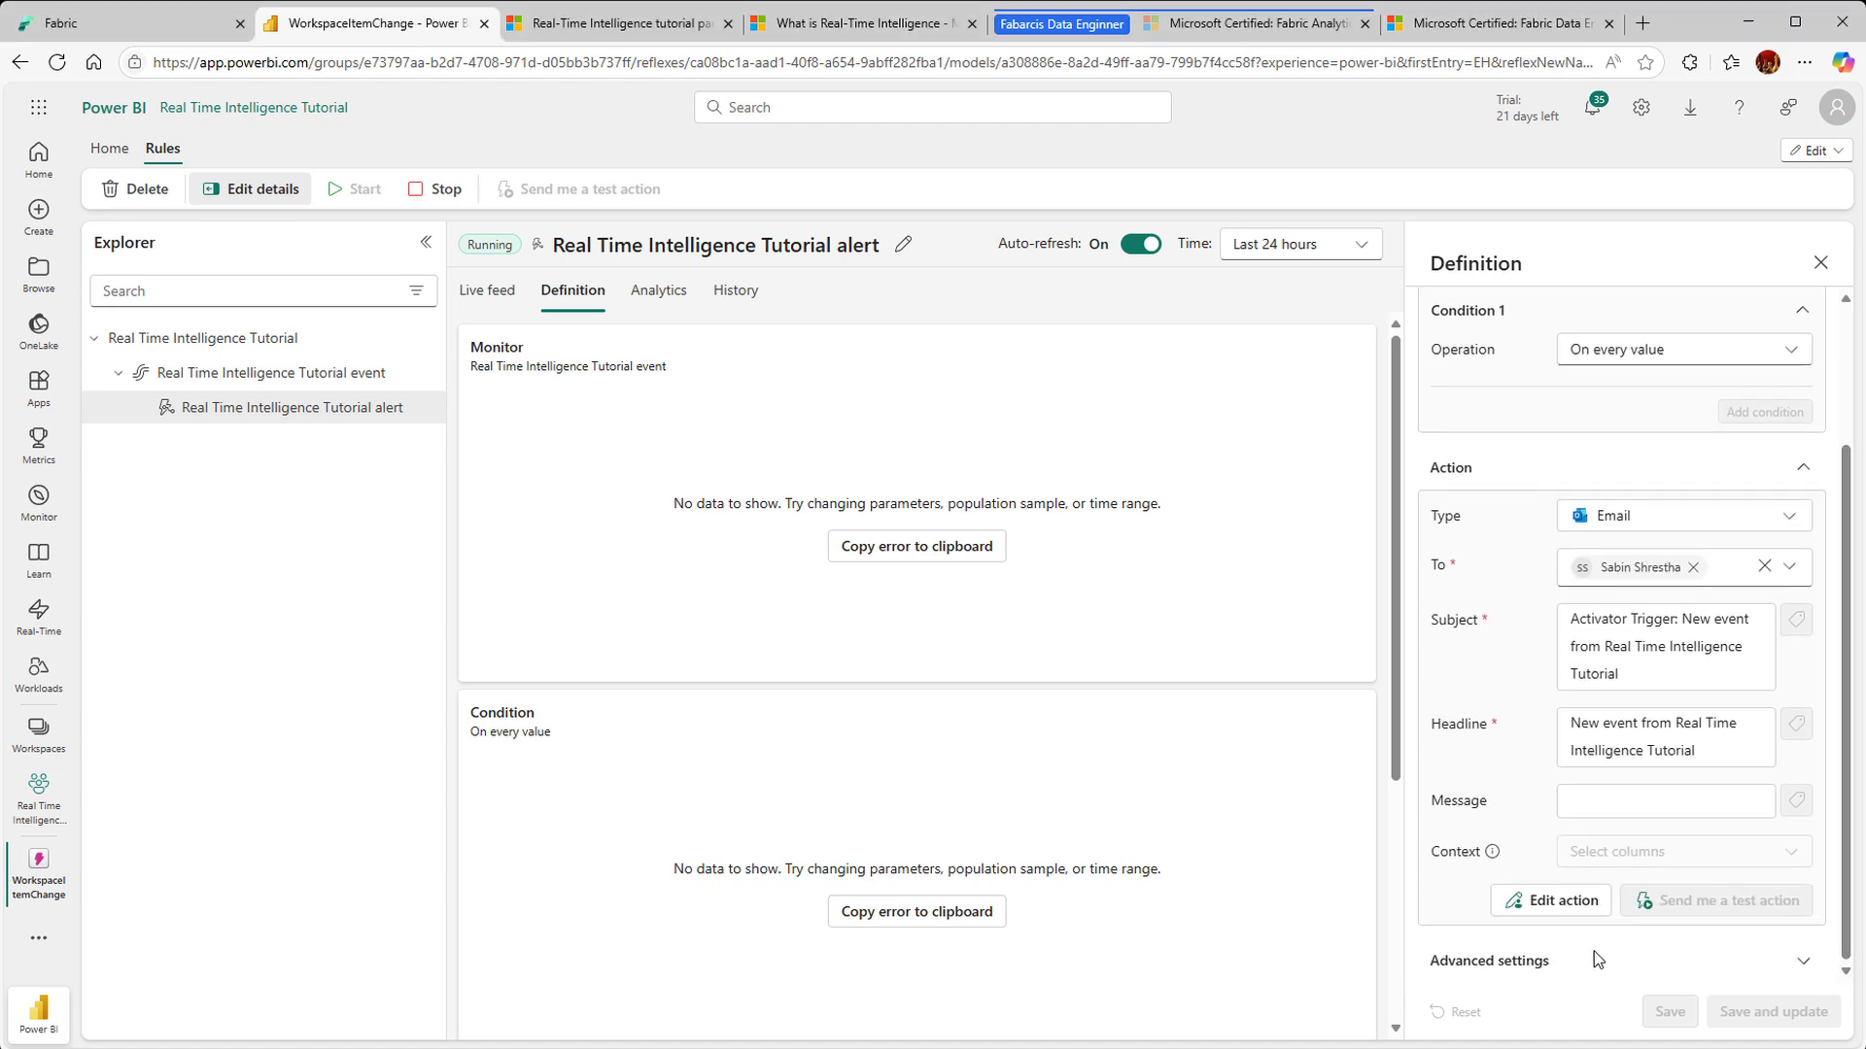
left_click(1551, 900)
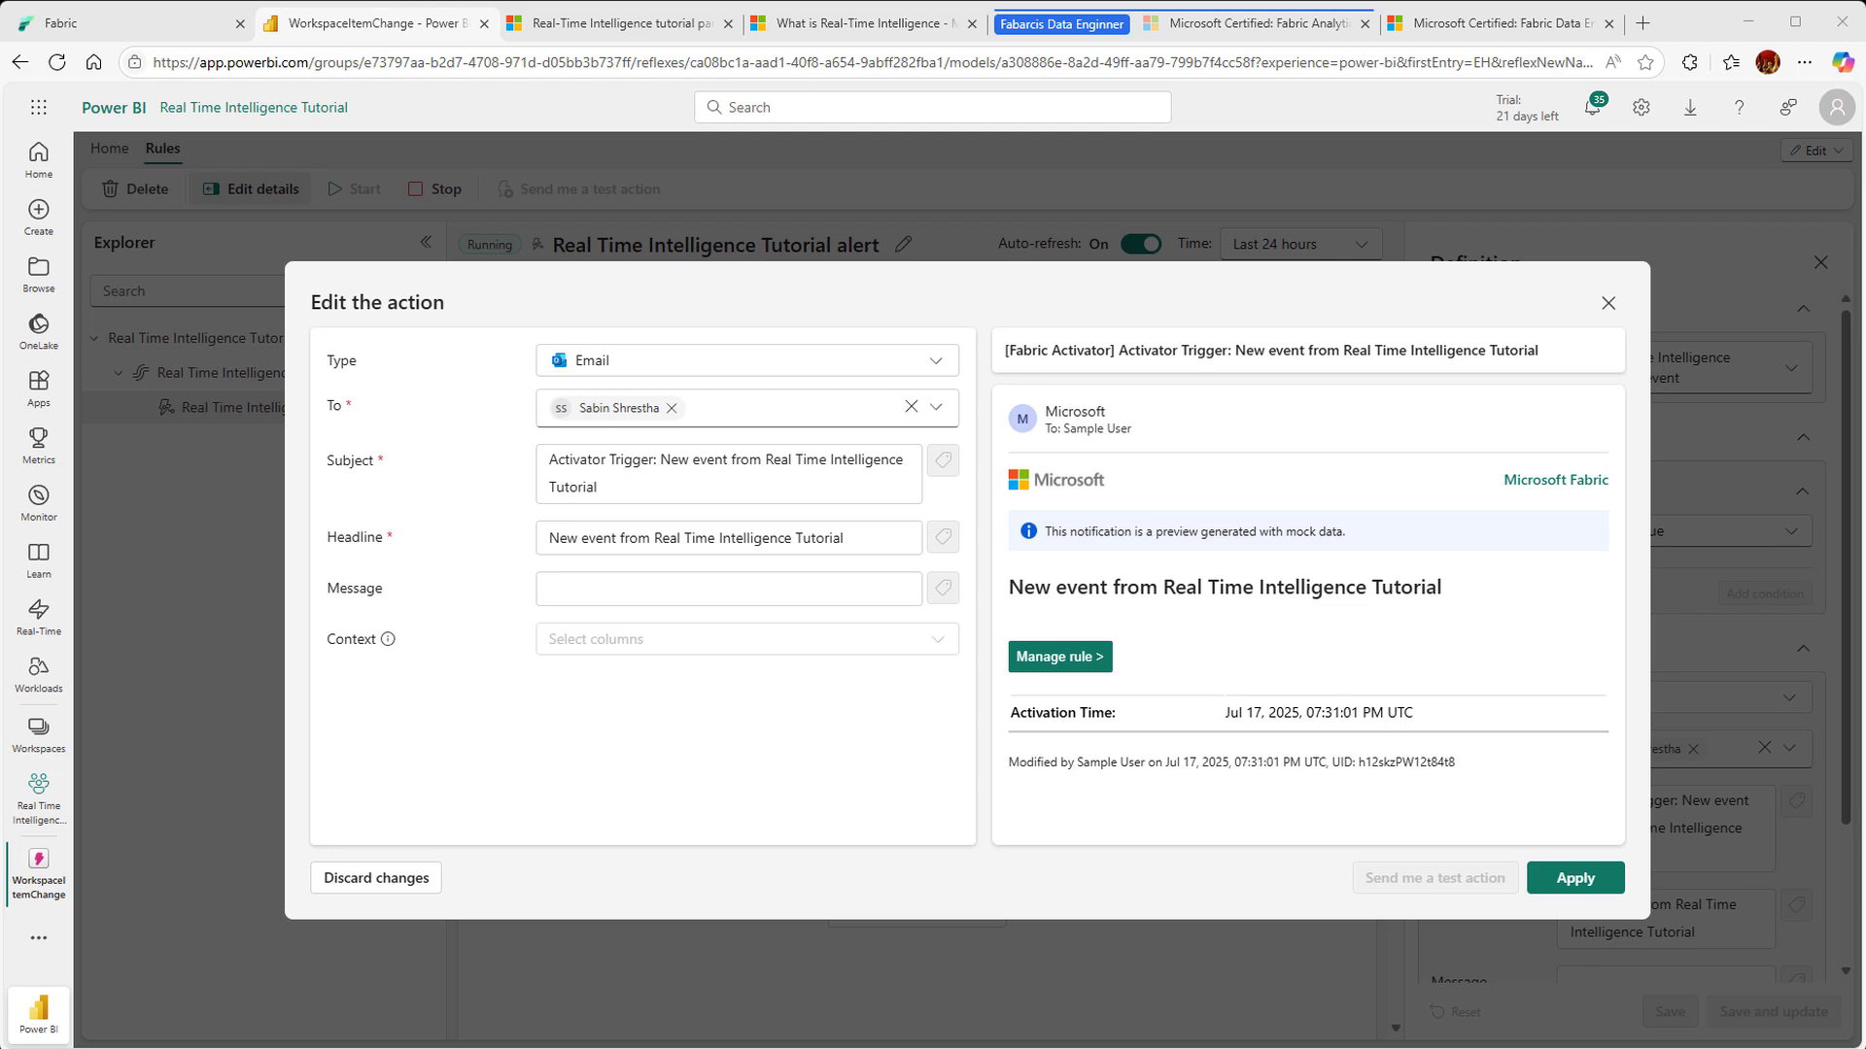
left_click(853, 591)
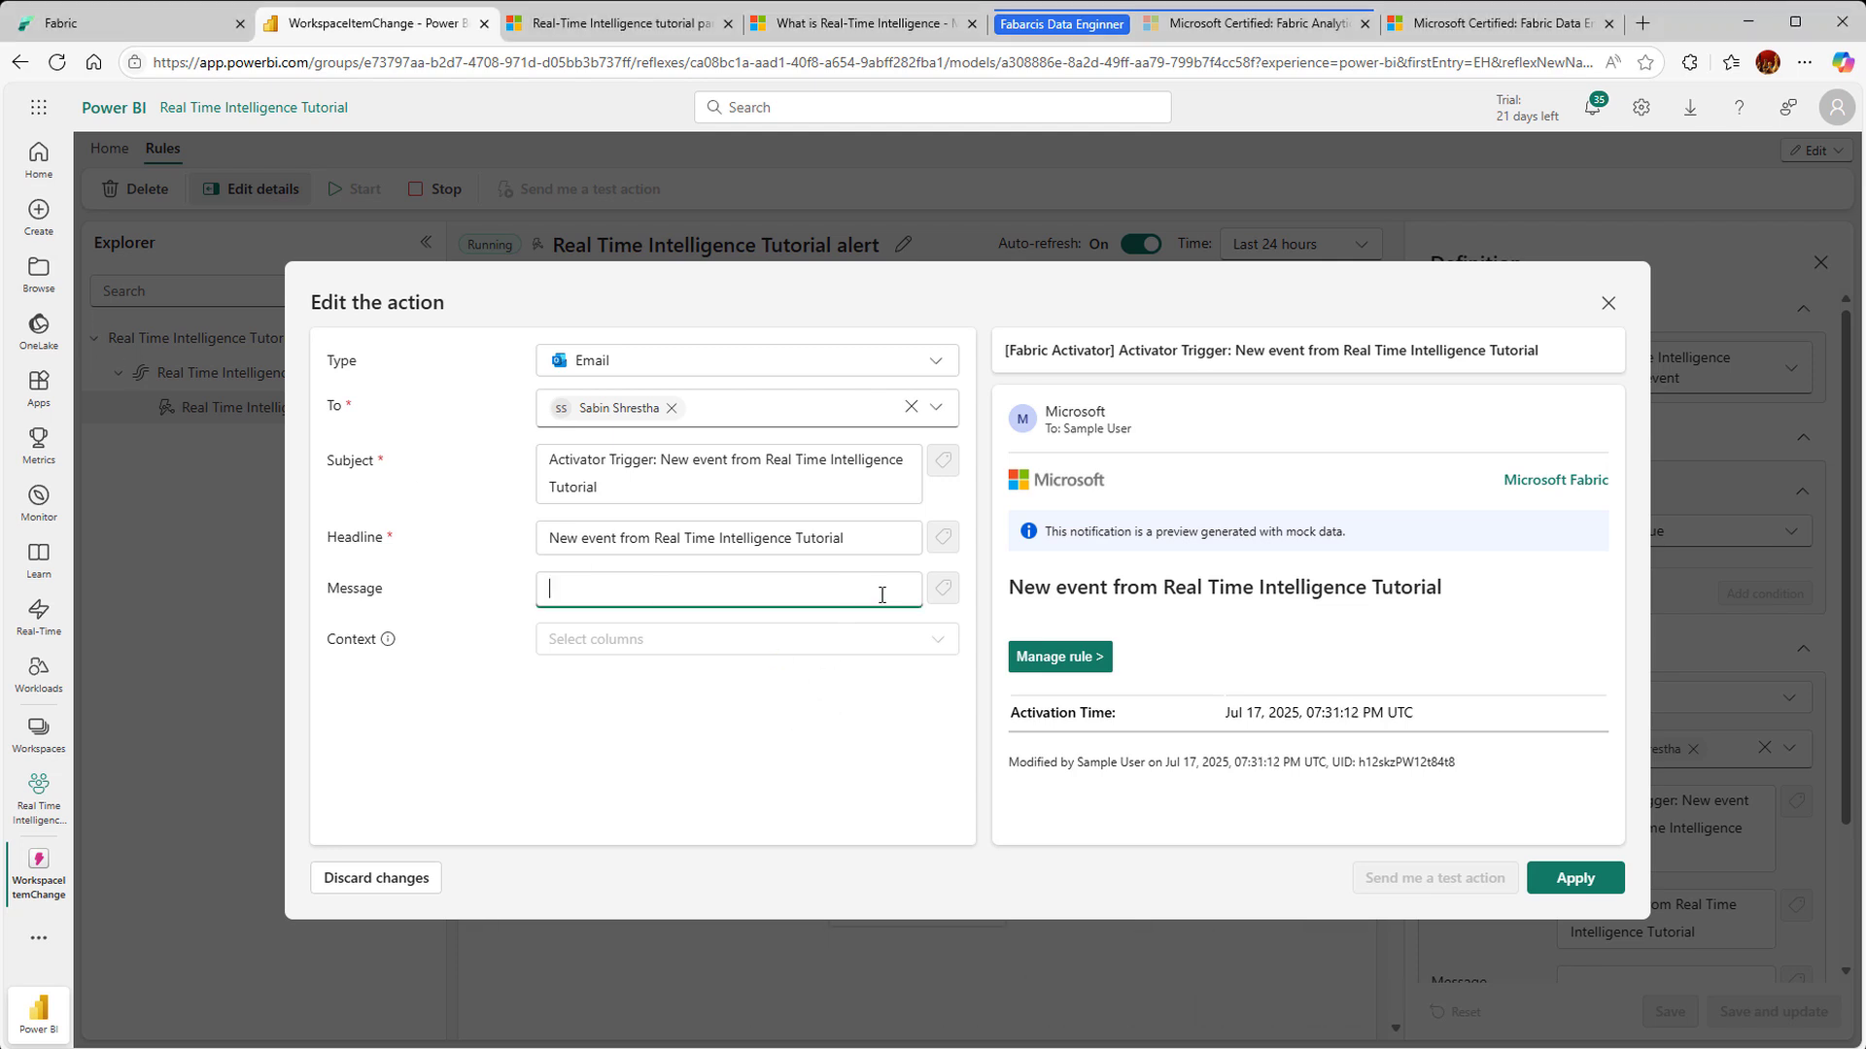
left_click(939, 591)
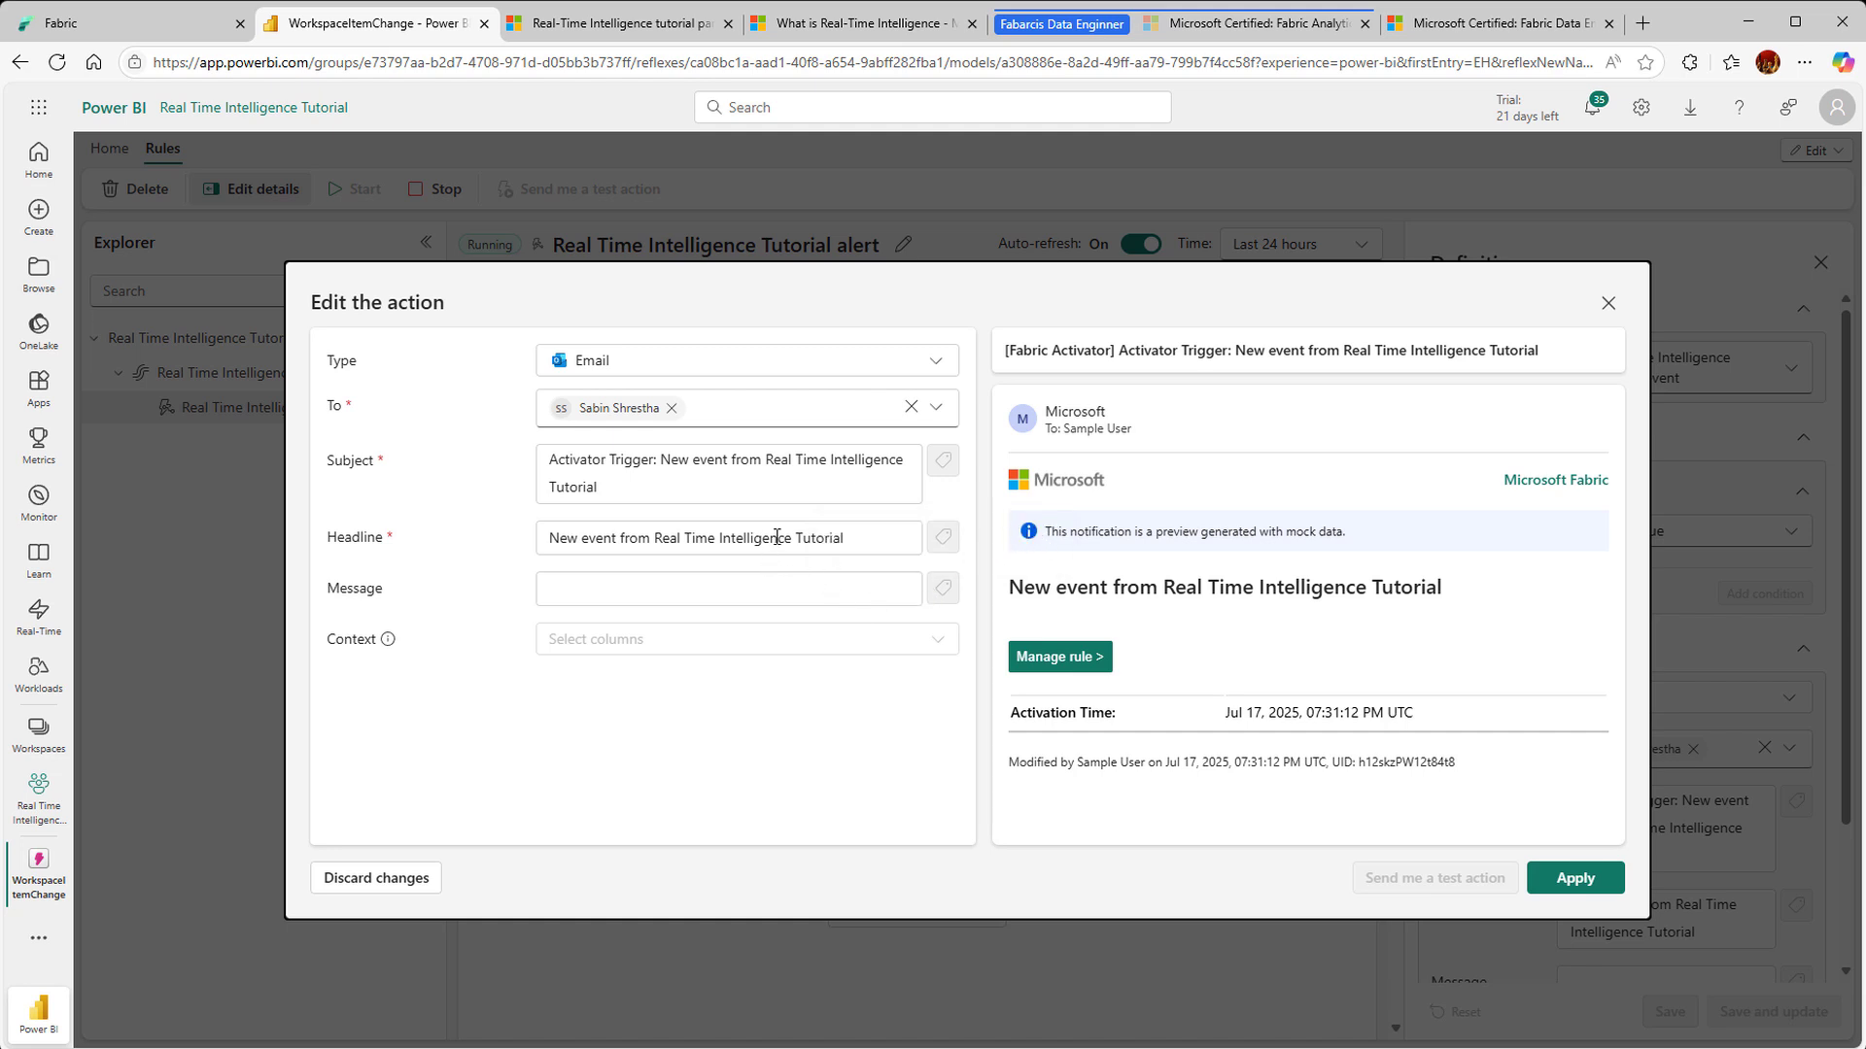
left_click(758, 415)
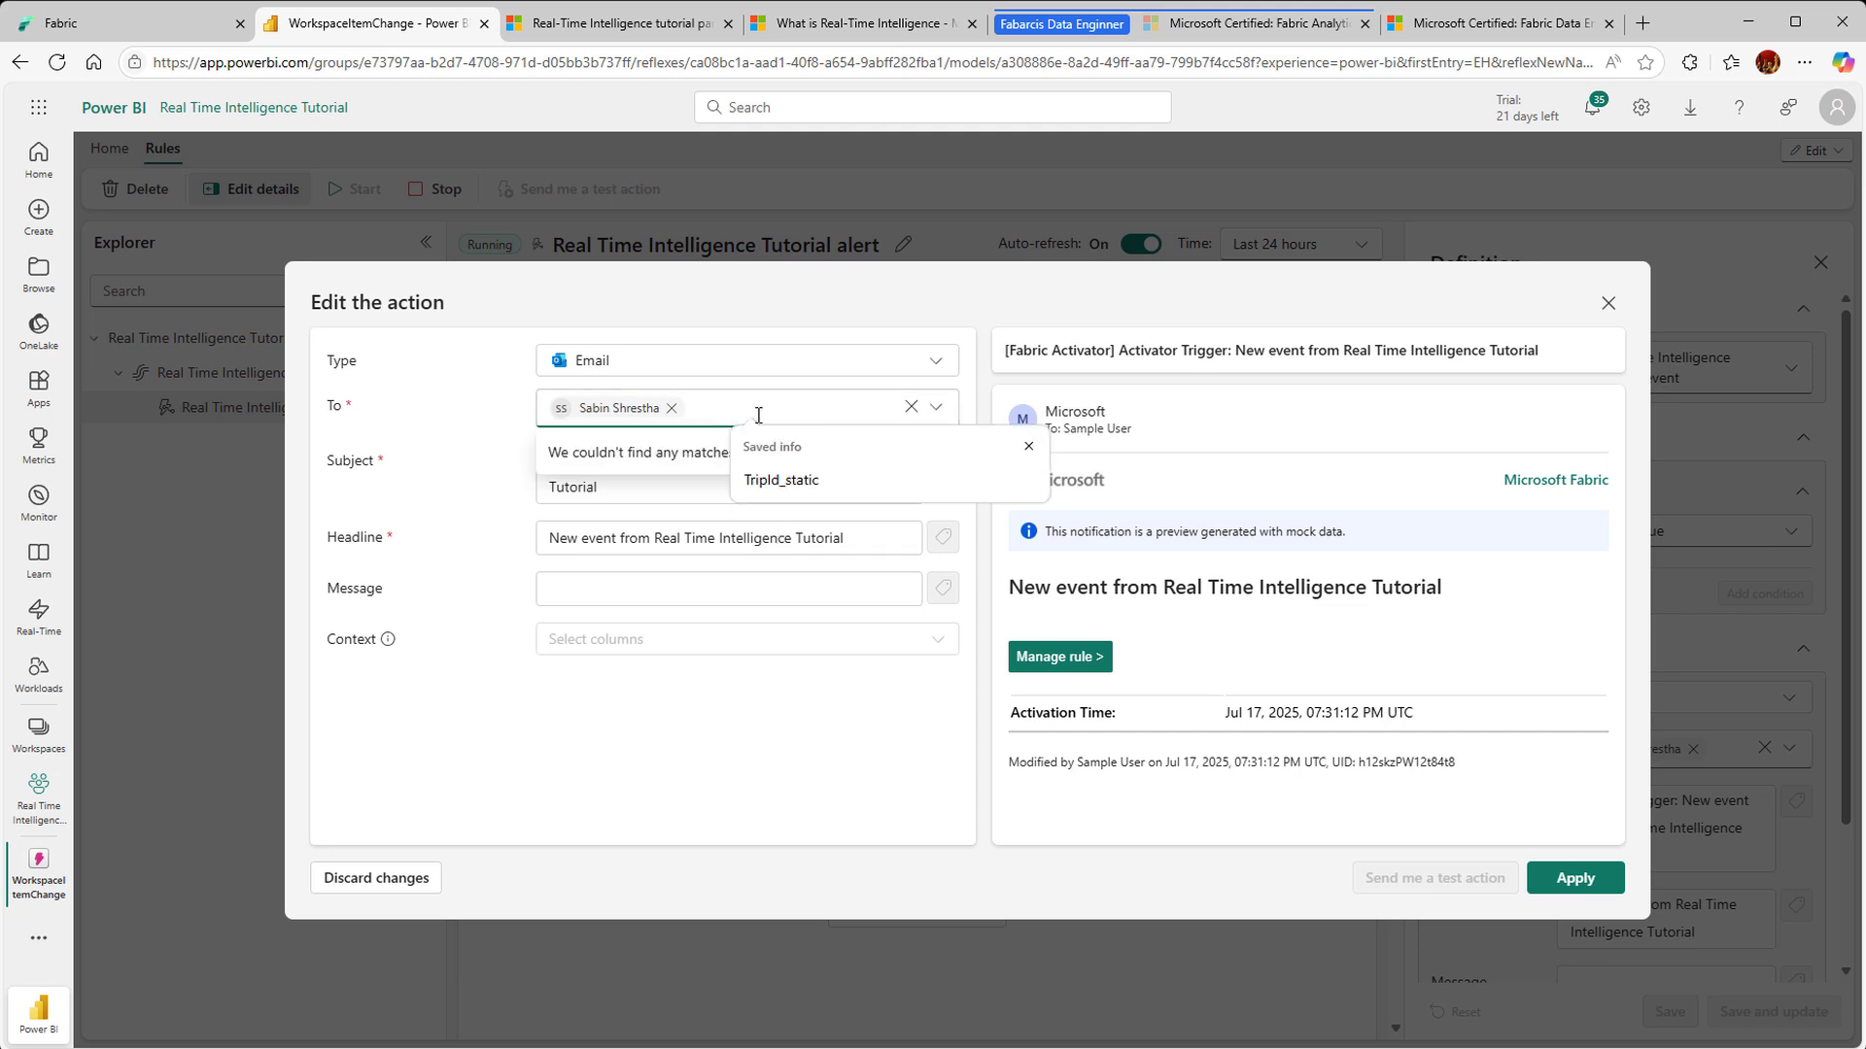
left_click(668, 743)
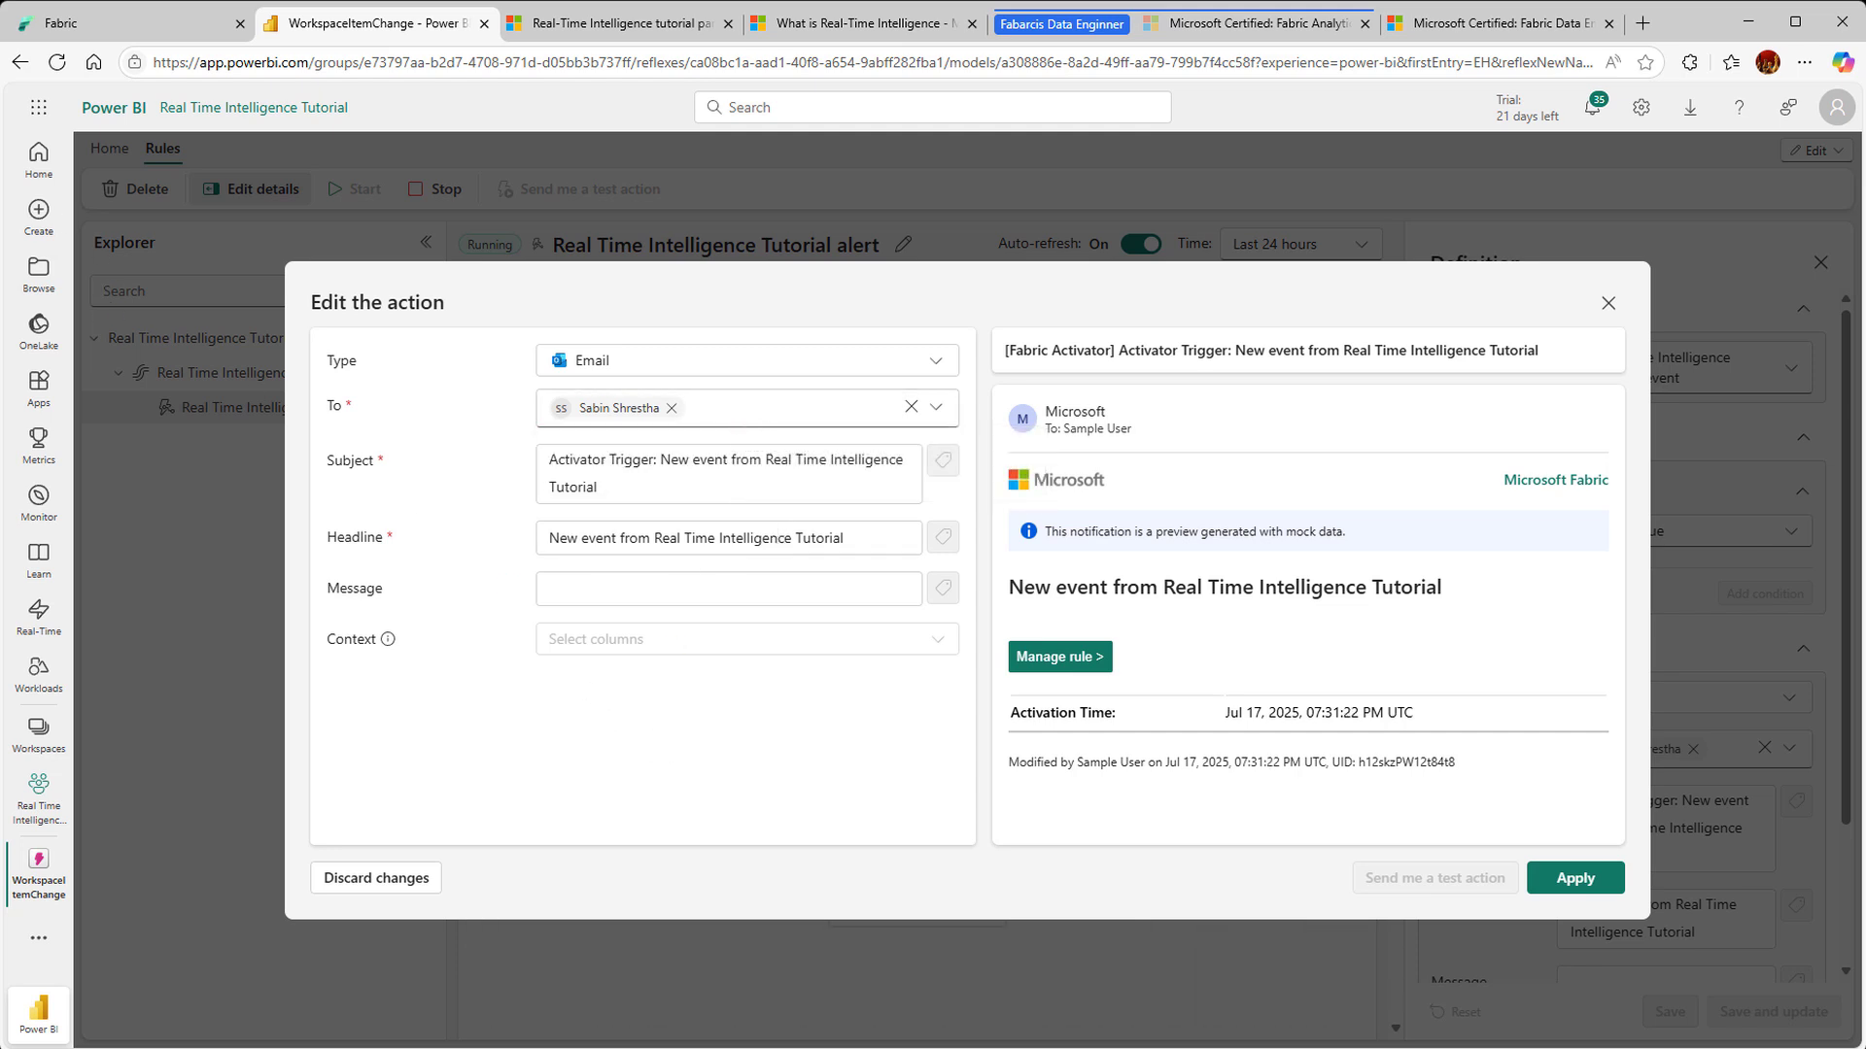
Step: Add itemName, itemKind and __type as the email action's context columns, apply the action, and save and update the alert rule
left_click(938, 641)
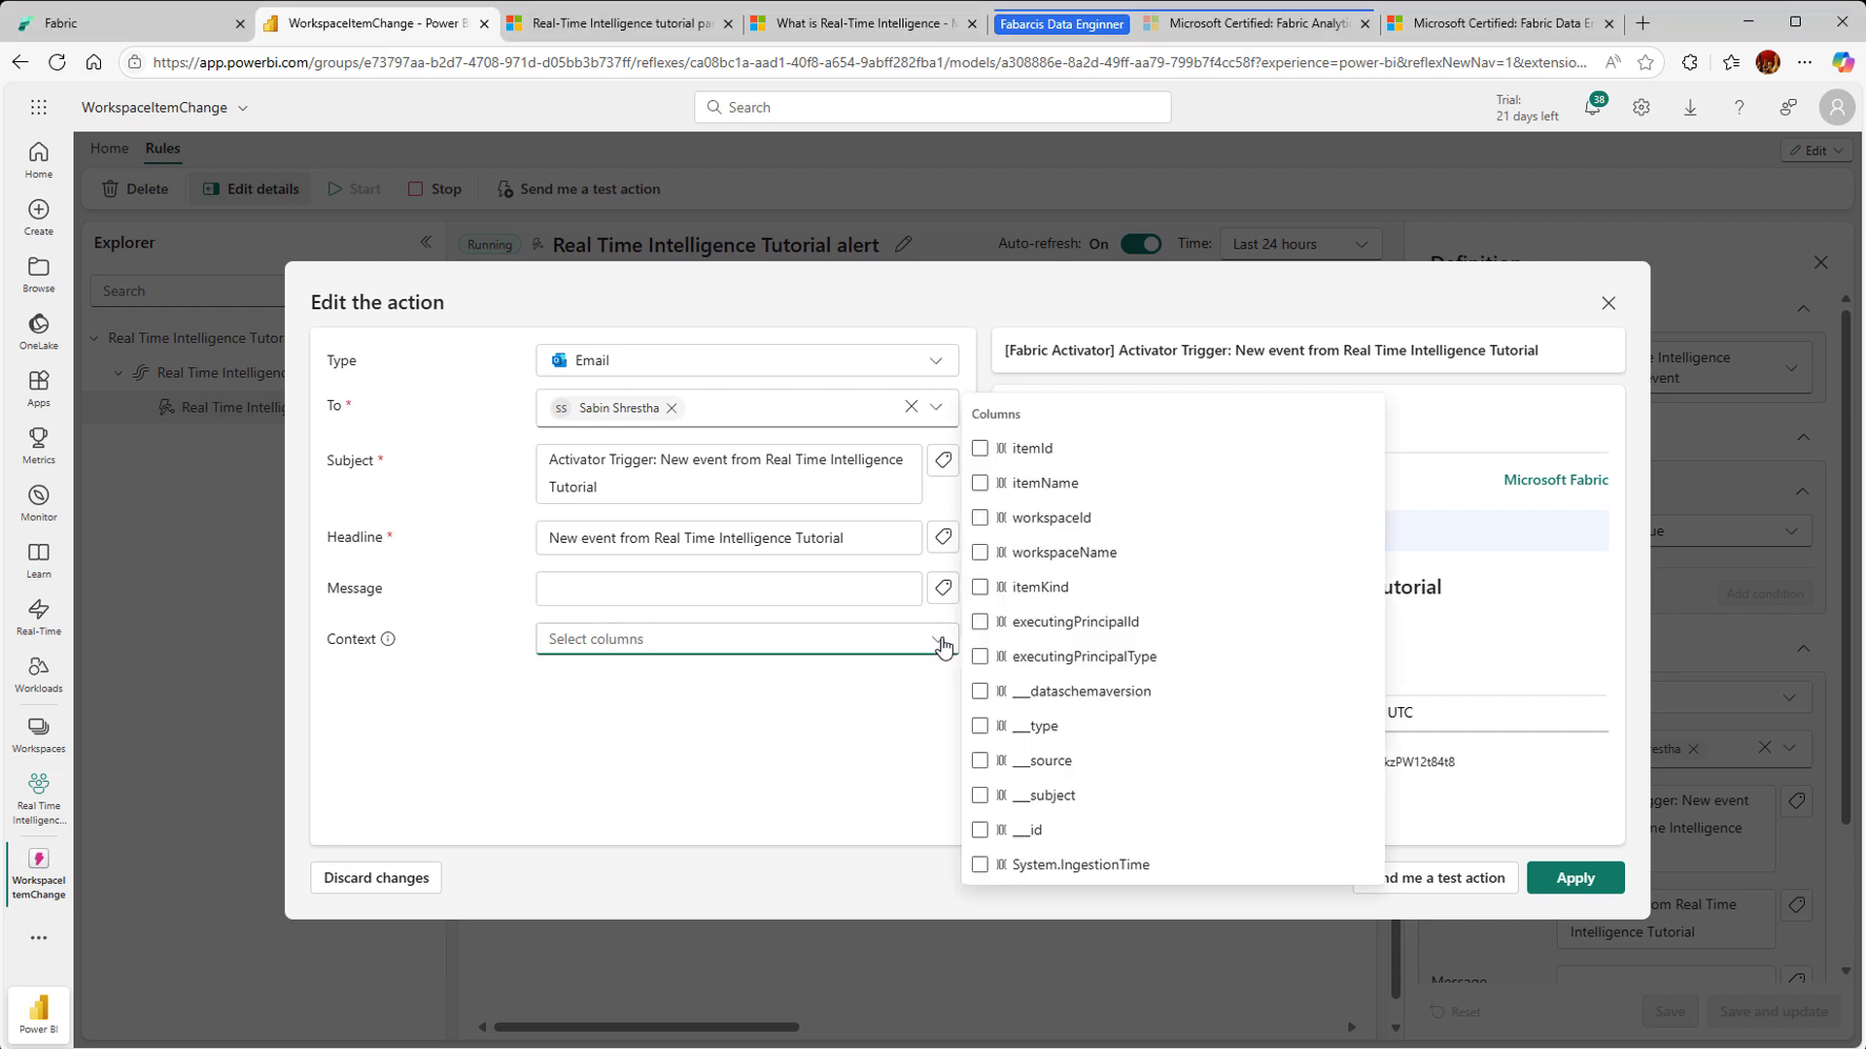
left_click(981, 485)
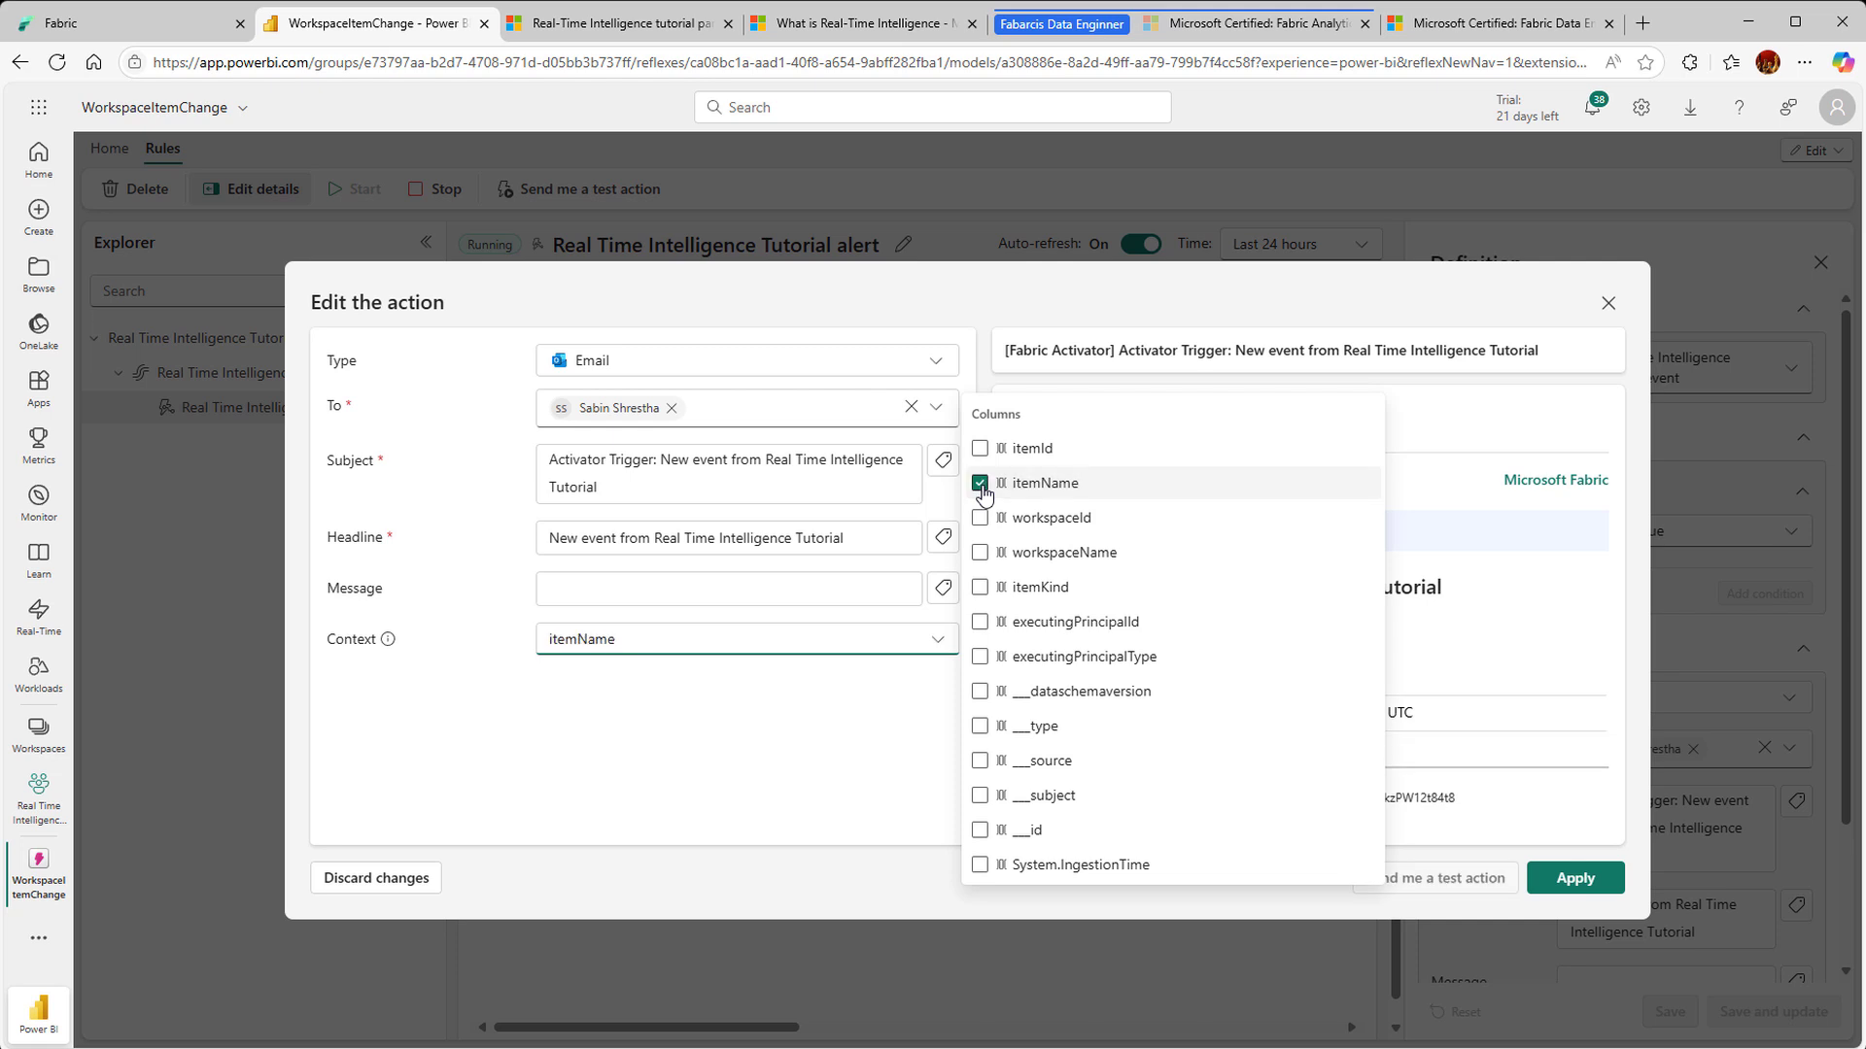
left_click(981, 588)
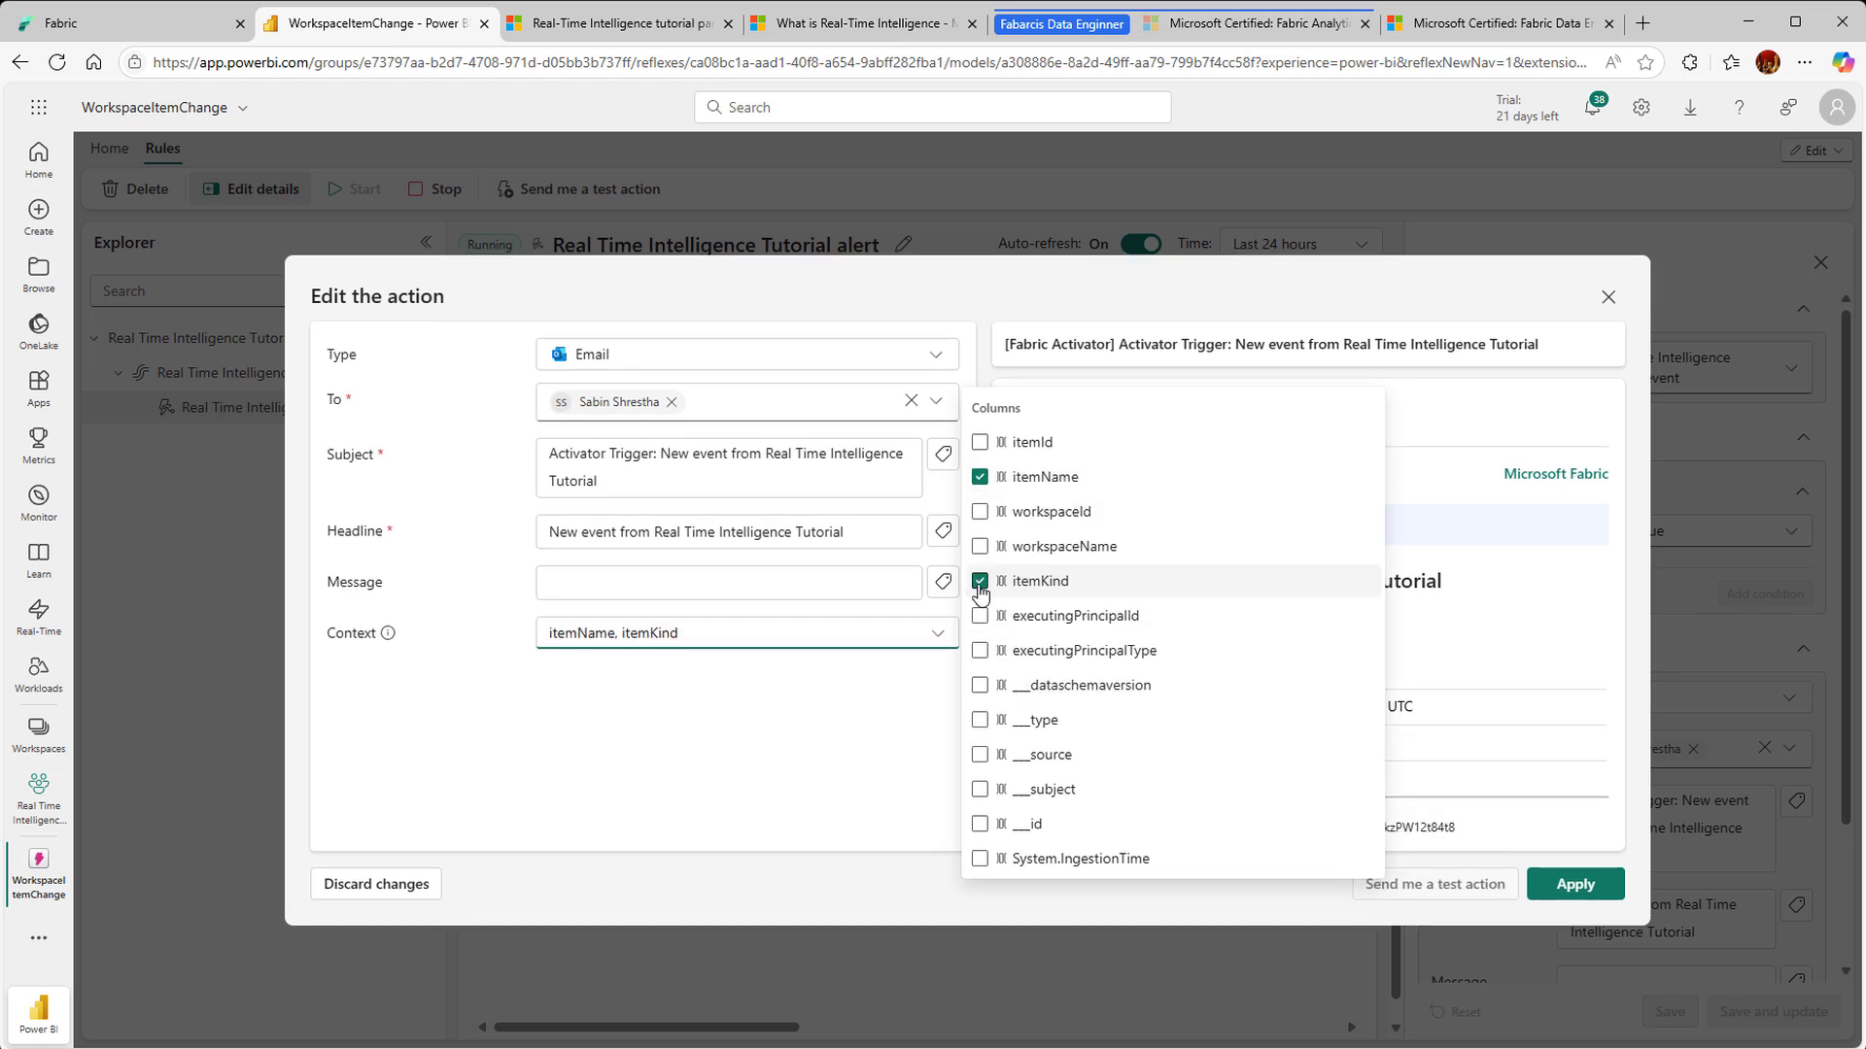
left_click(980, 720)
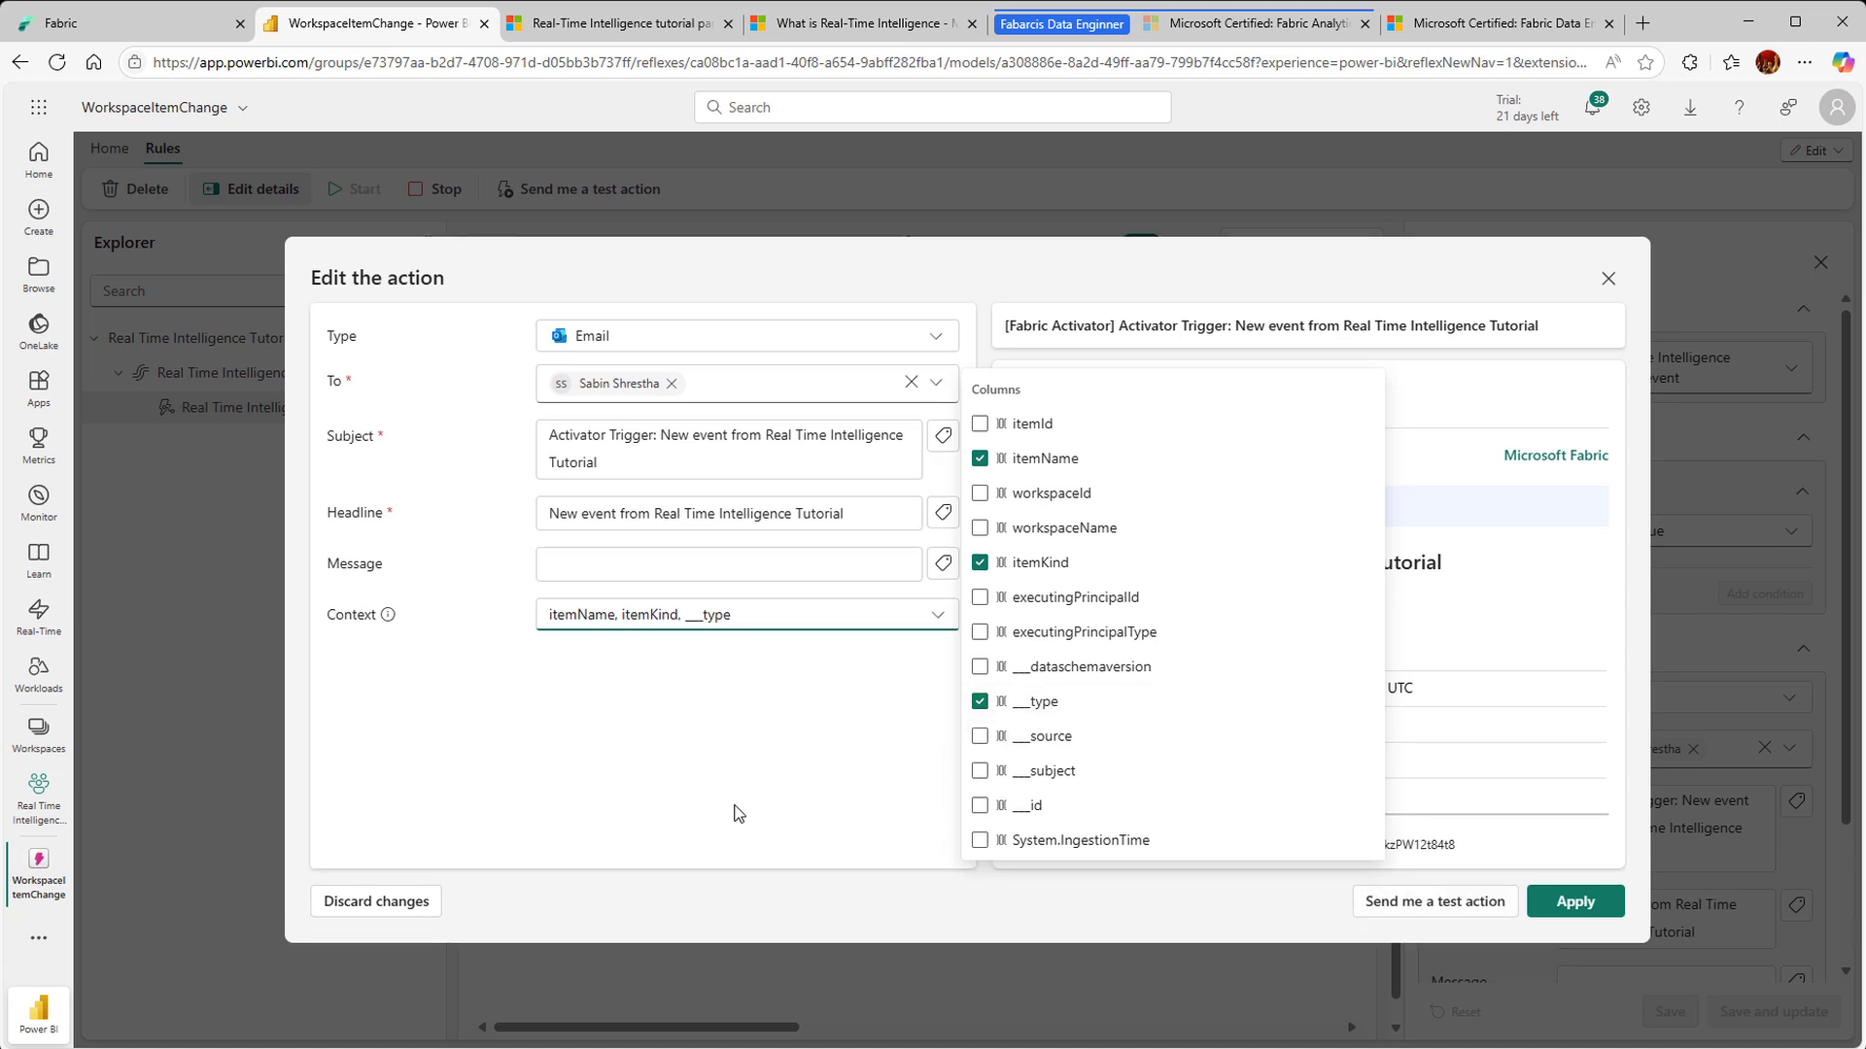
left_click(1570, 899)
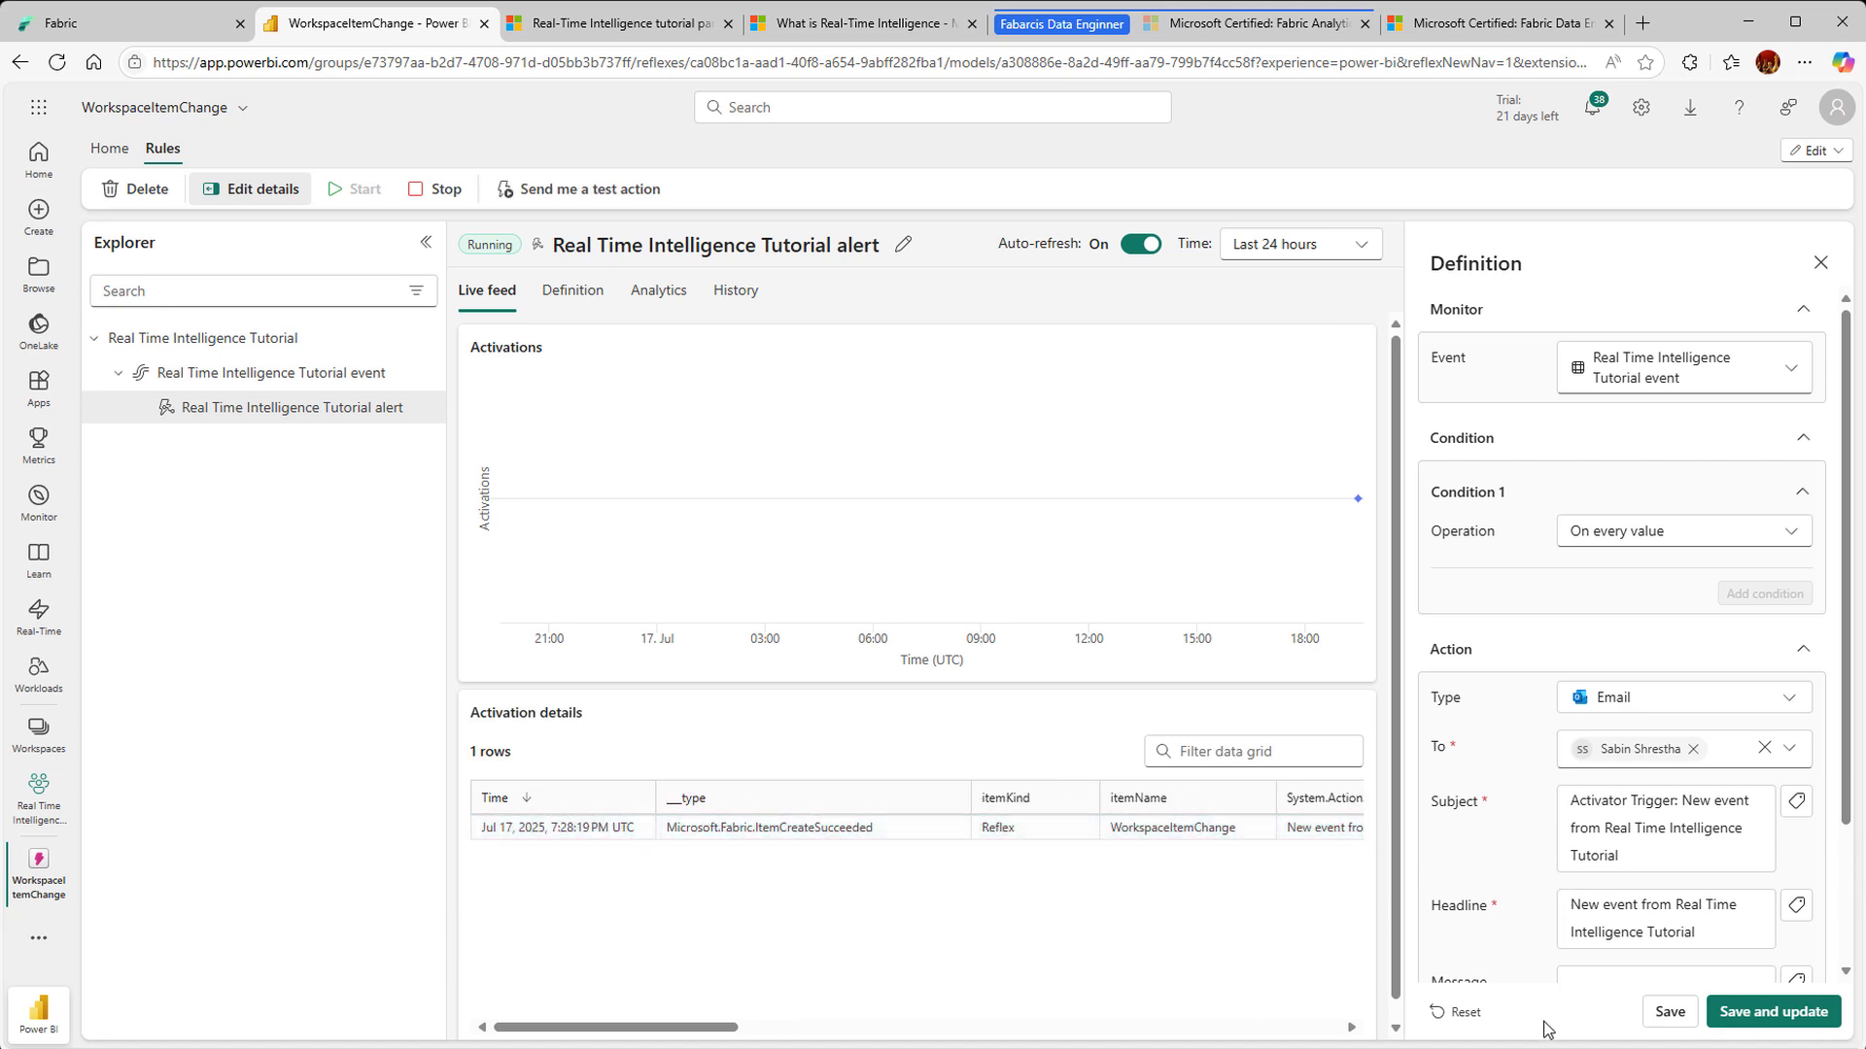
left_click(1807, 1019)
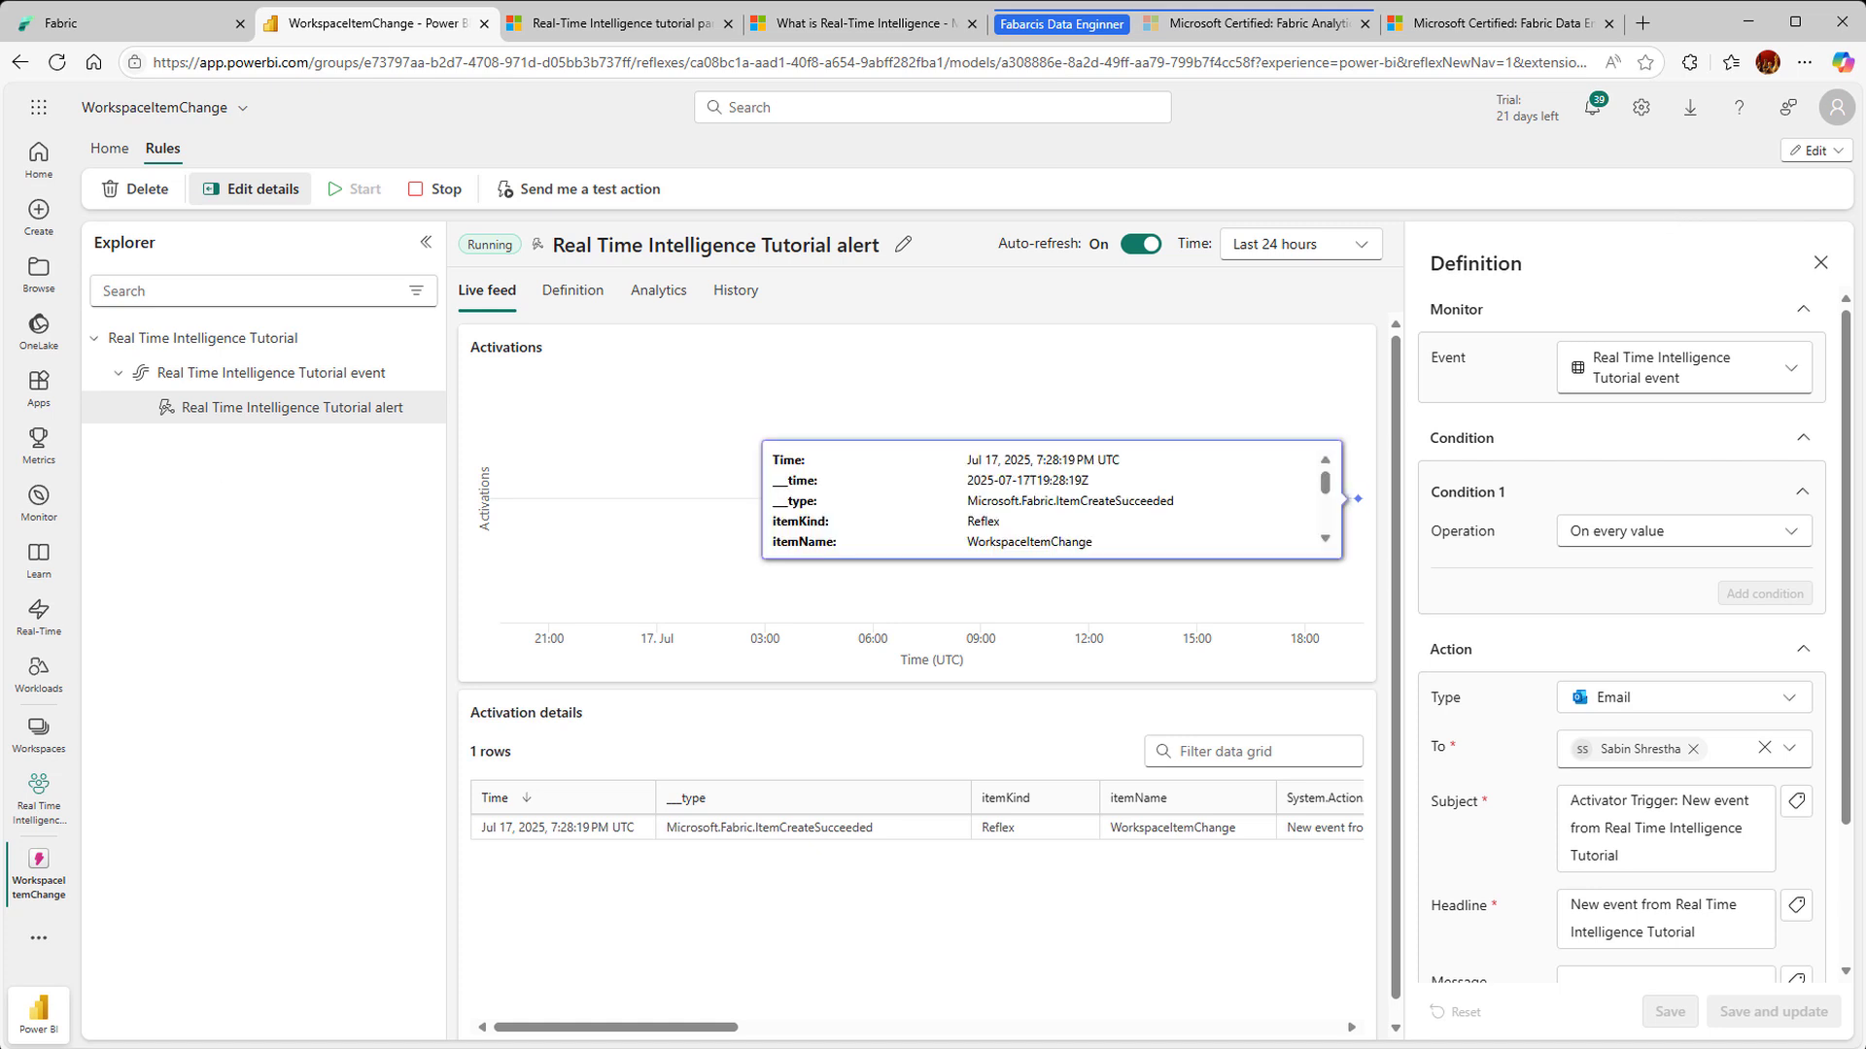
Step: Review the alert rule's Definition, Analytics and History views, and return to its Live feed
key("alt+Tab")
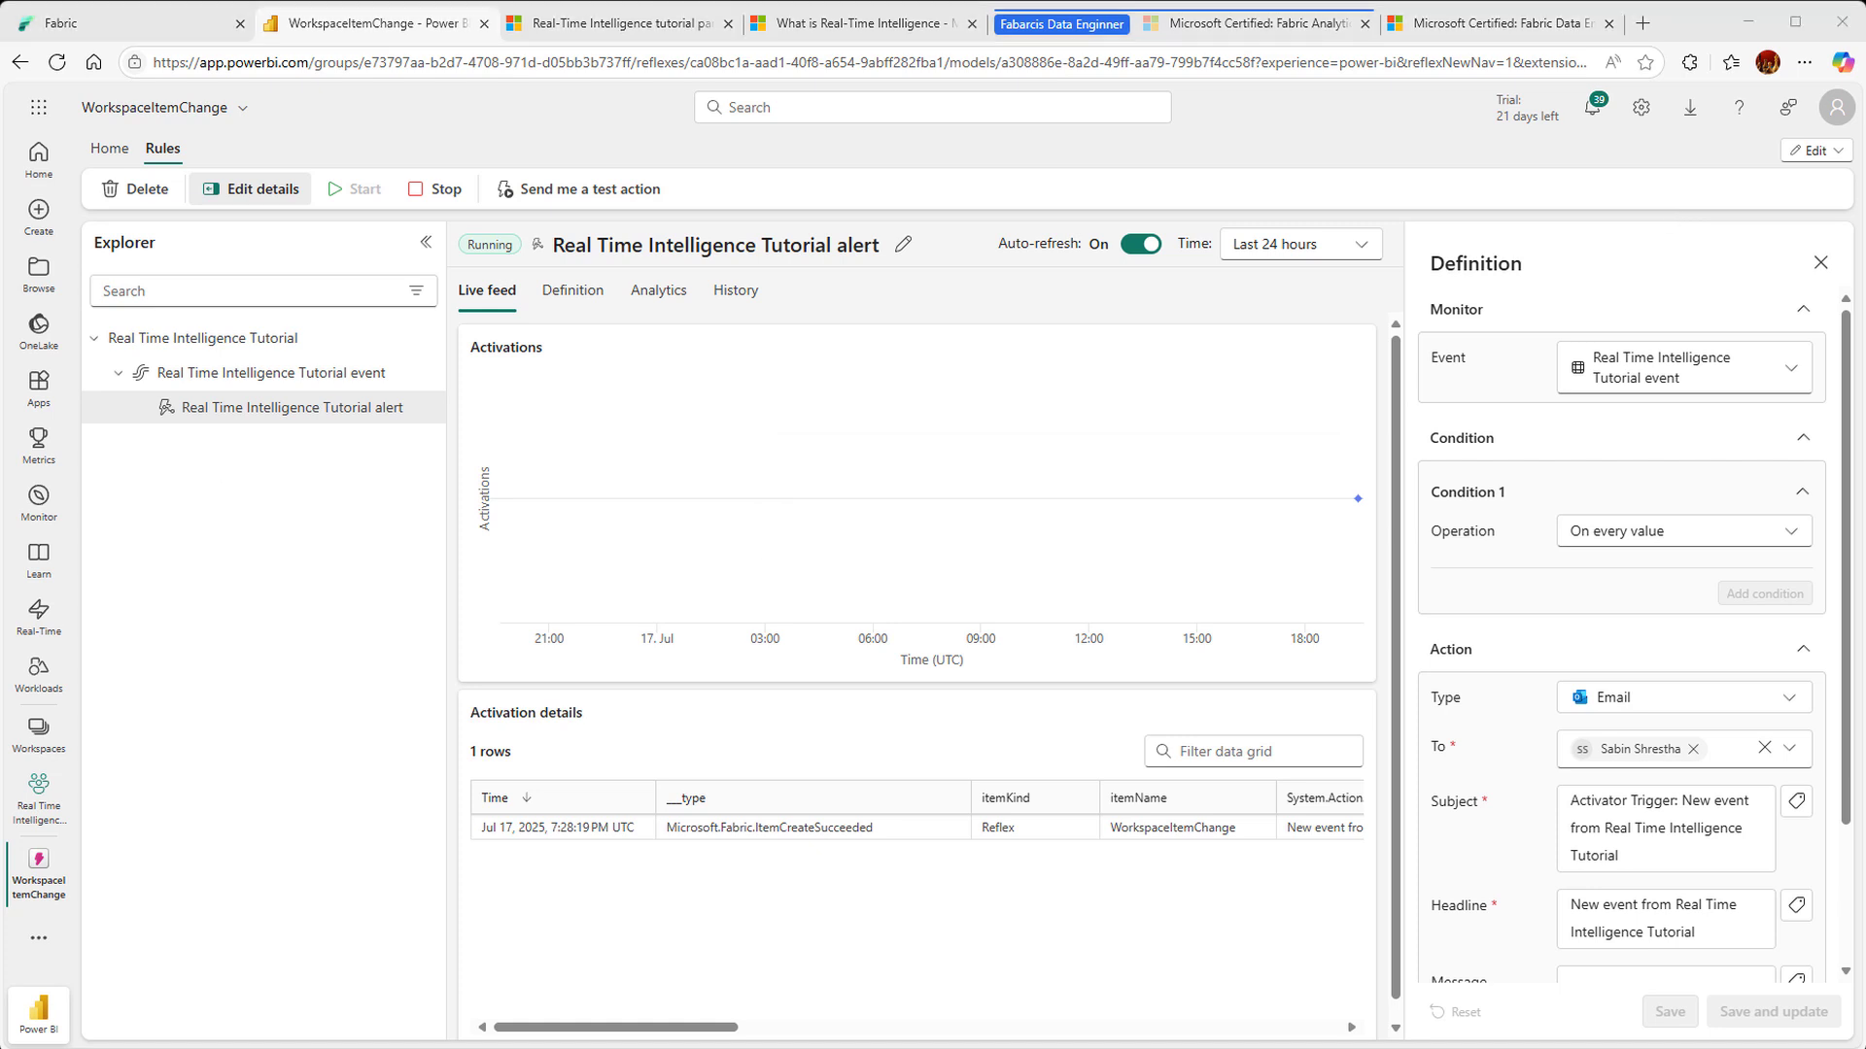
left_click(565, 290)
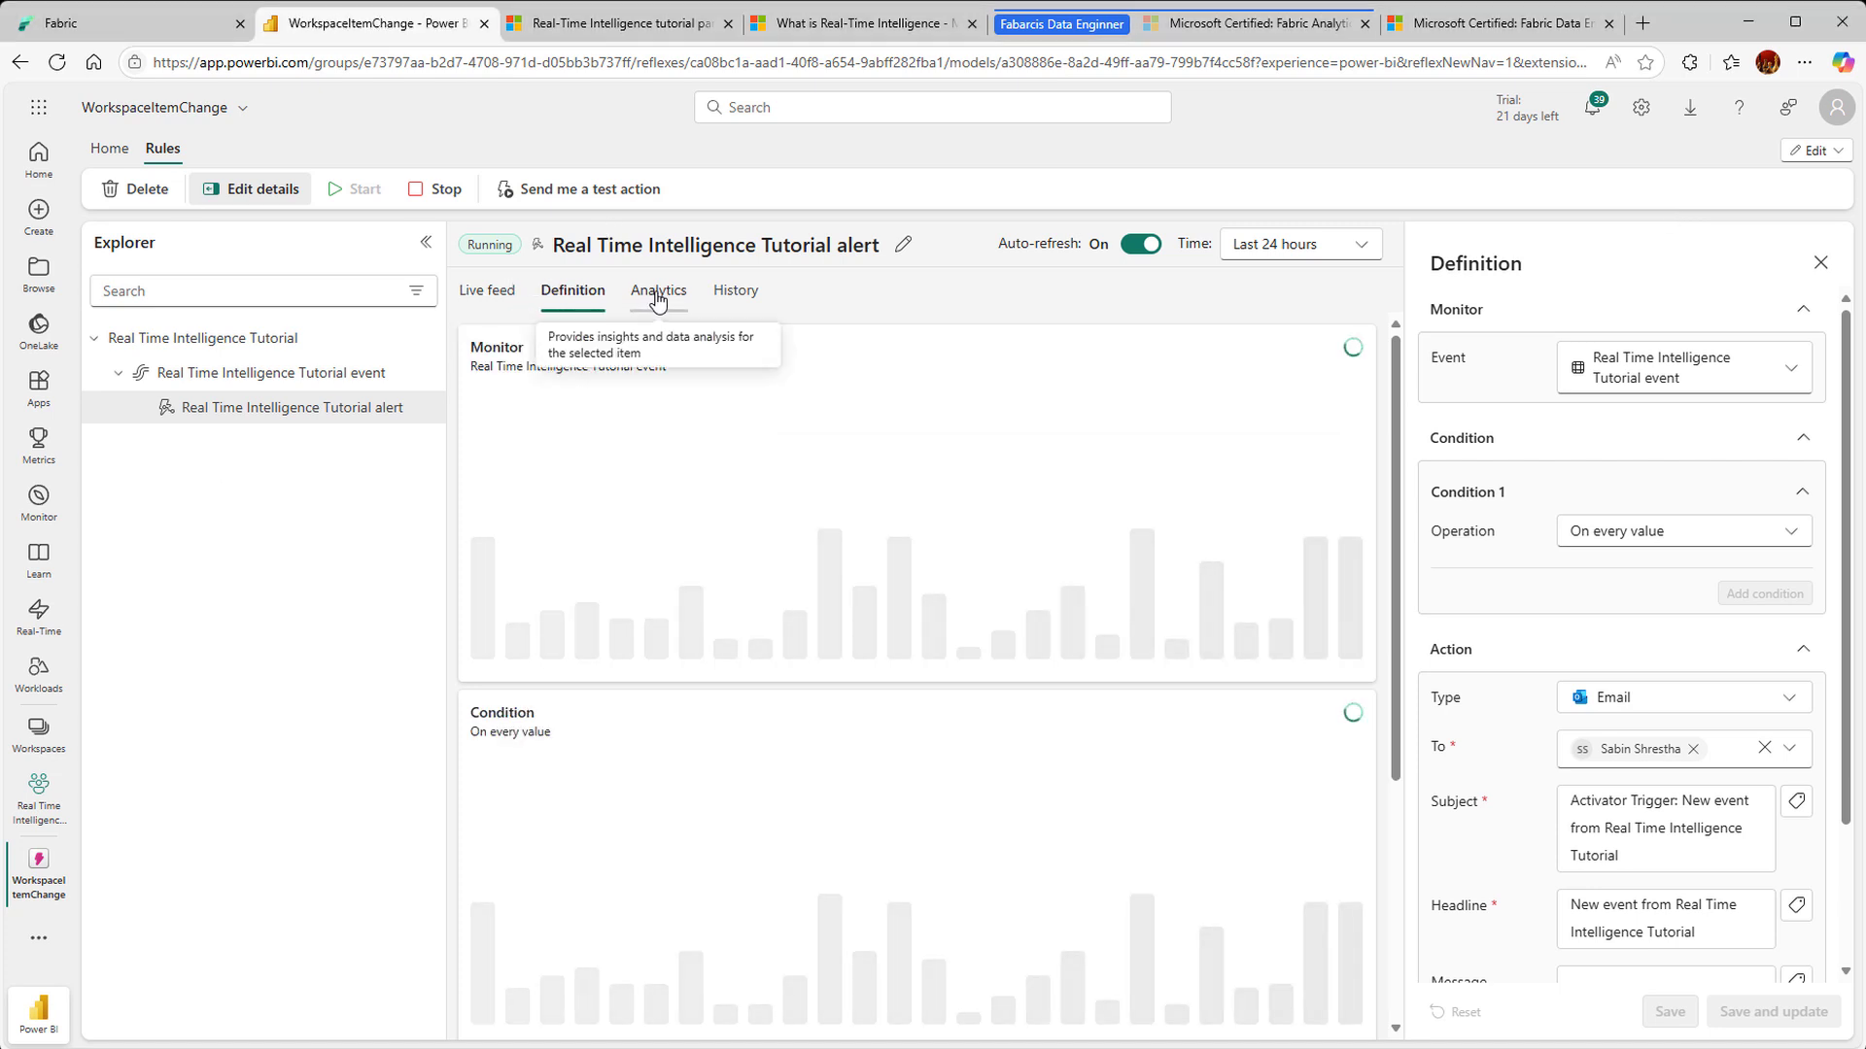
left_click(657, 295)
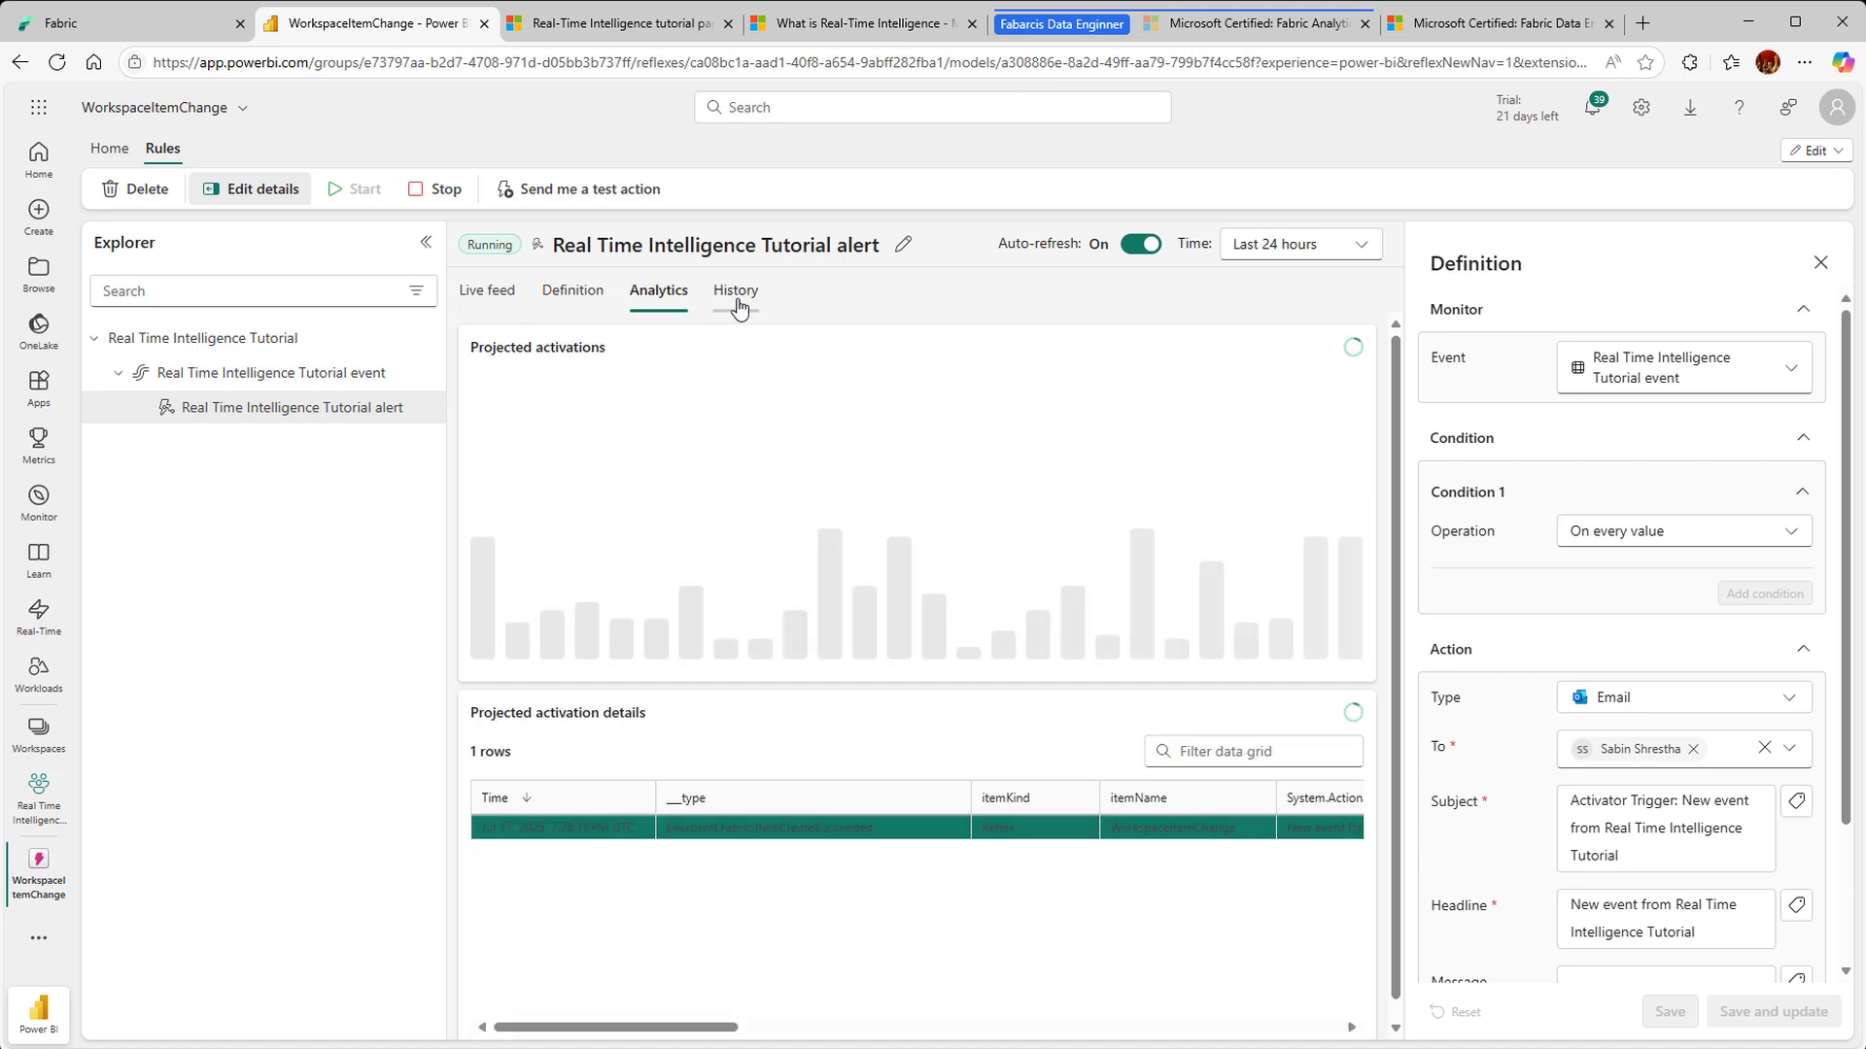
left_click(737, 297)
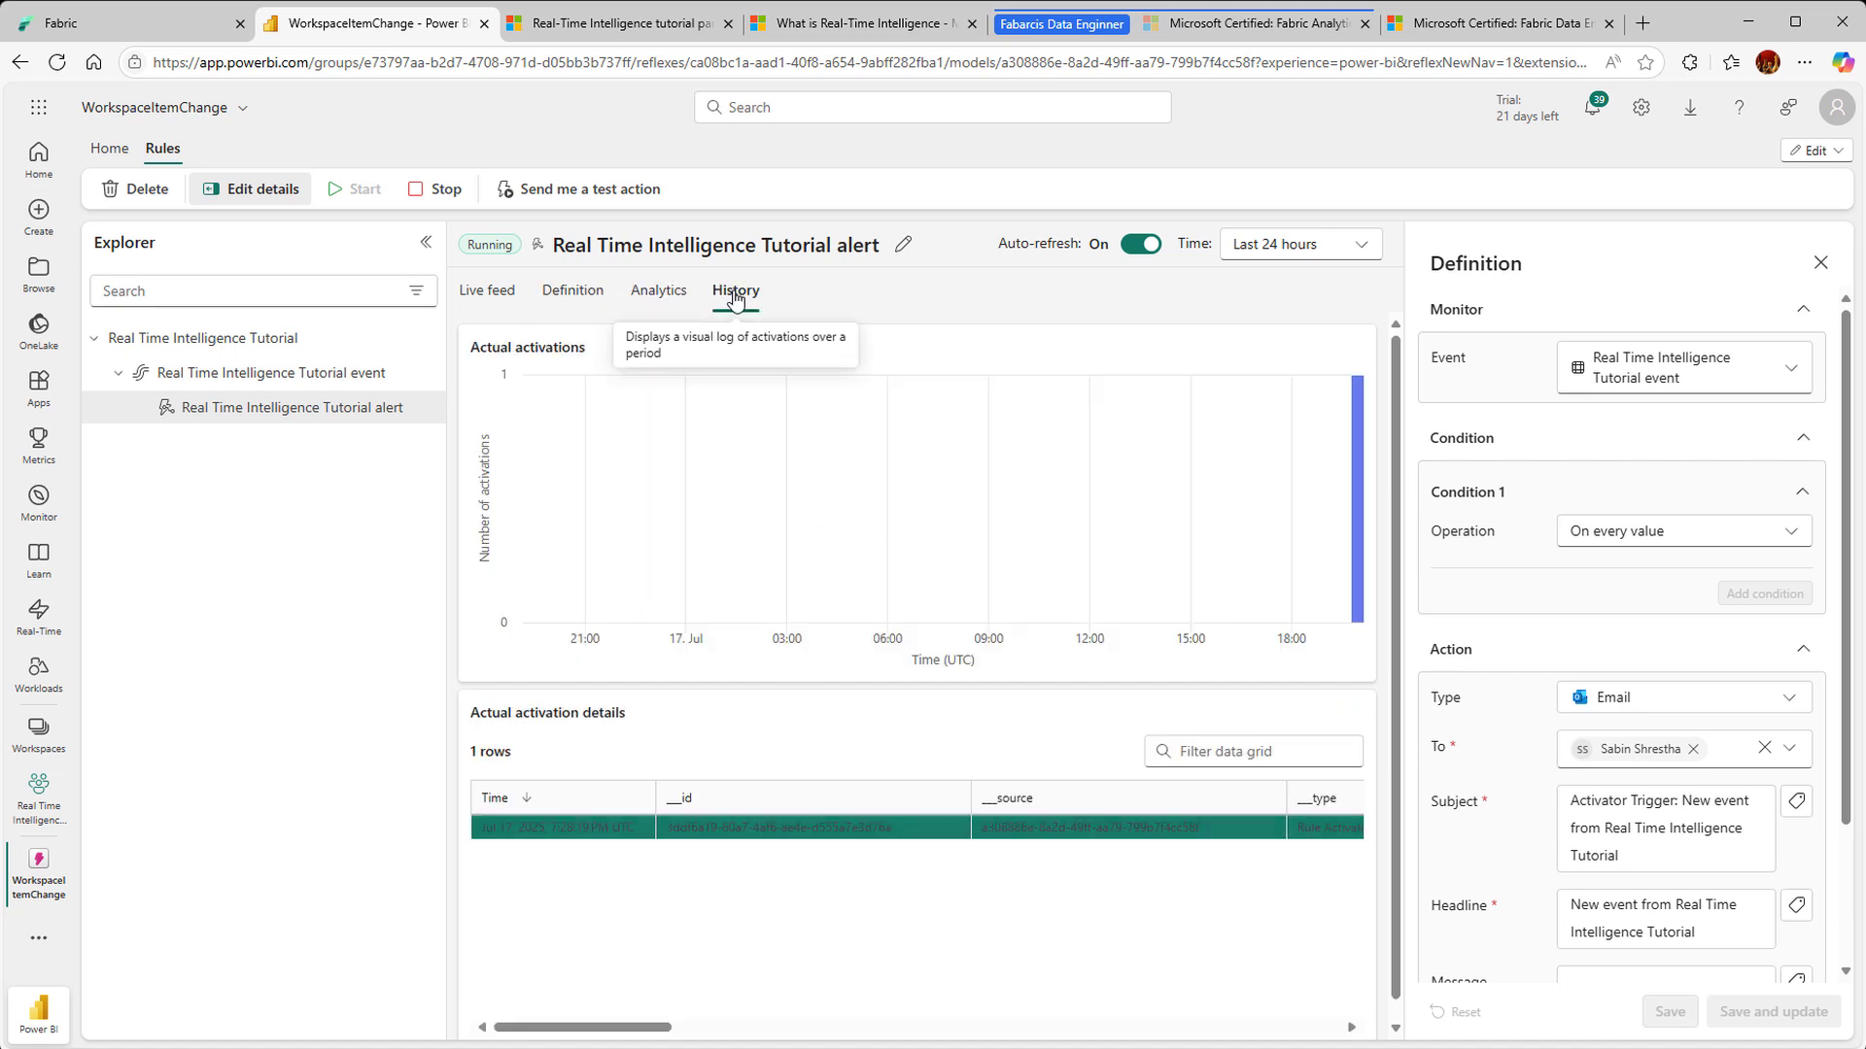
left_click(496, 294)
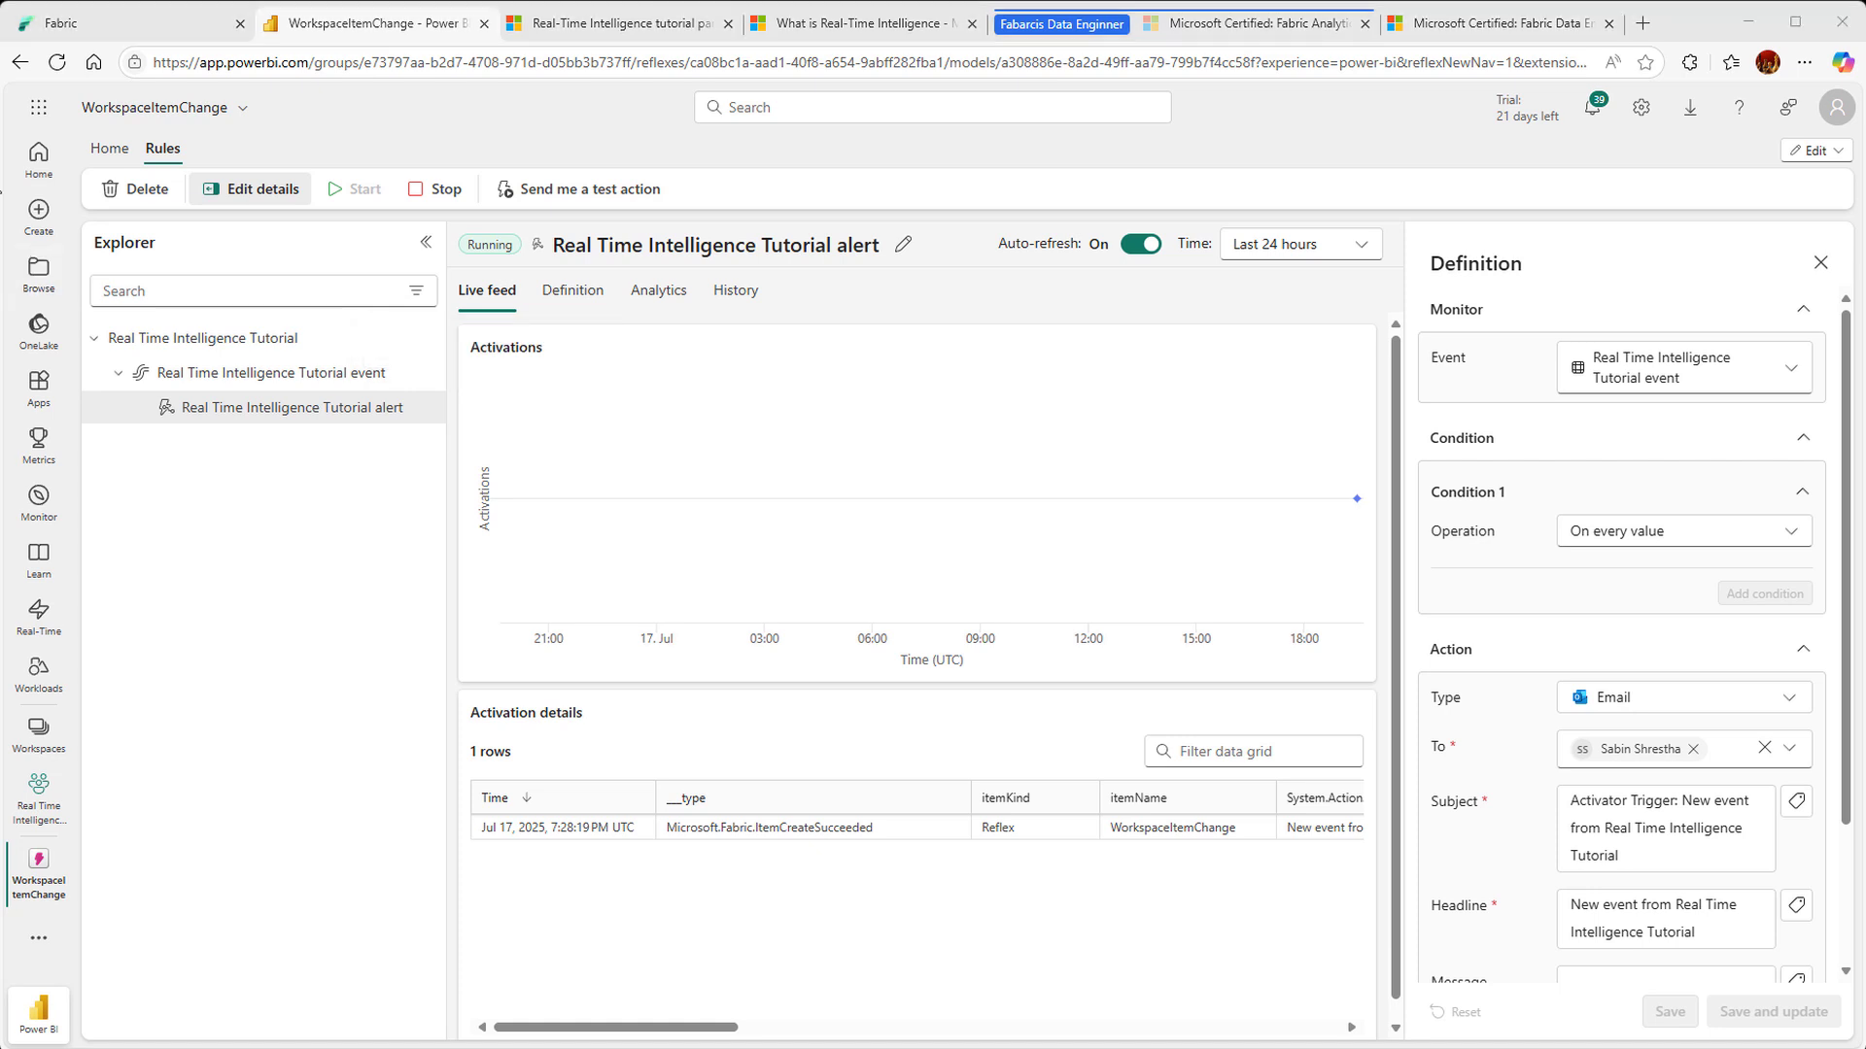
Step: Open part 3 of the Microsoft Learn Real-Time Intelligence tutorial and copy the Kusto command that moves RawData to a Bronze folder
left_click(649, 29)
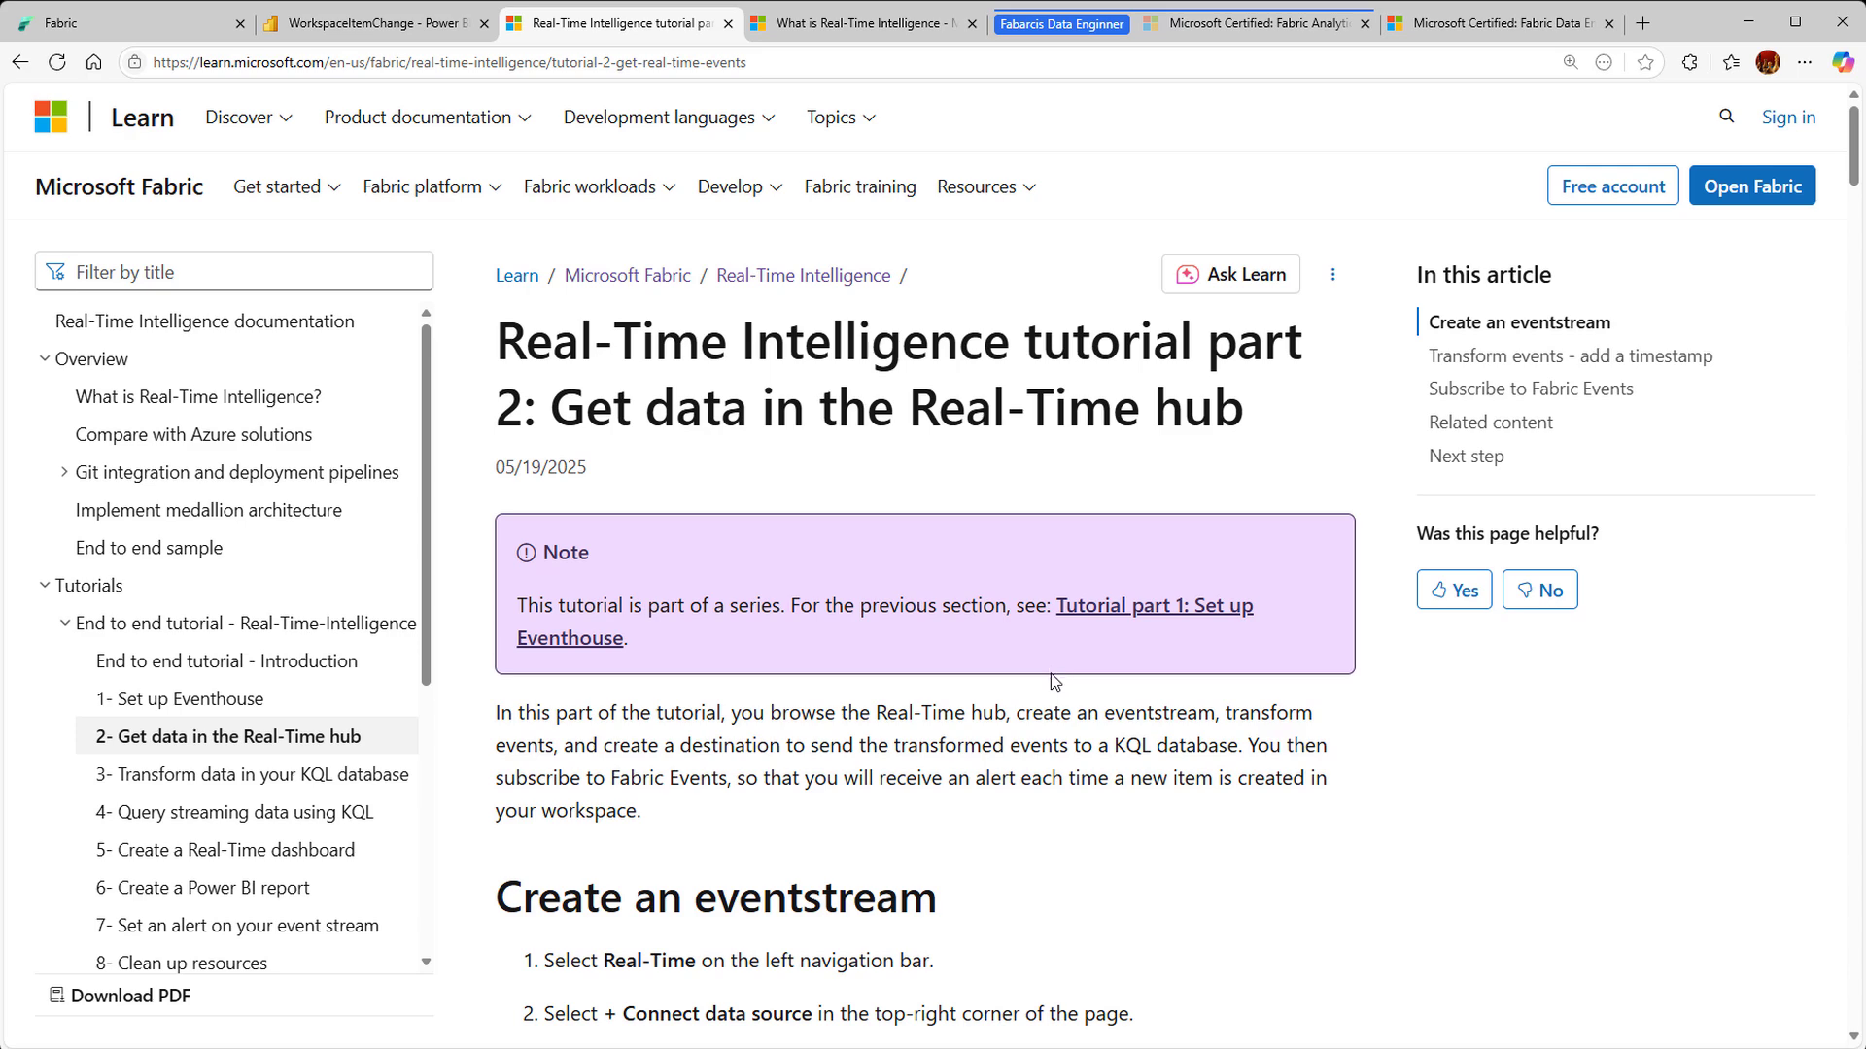
scroll(1053, 685, "down", 4)
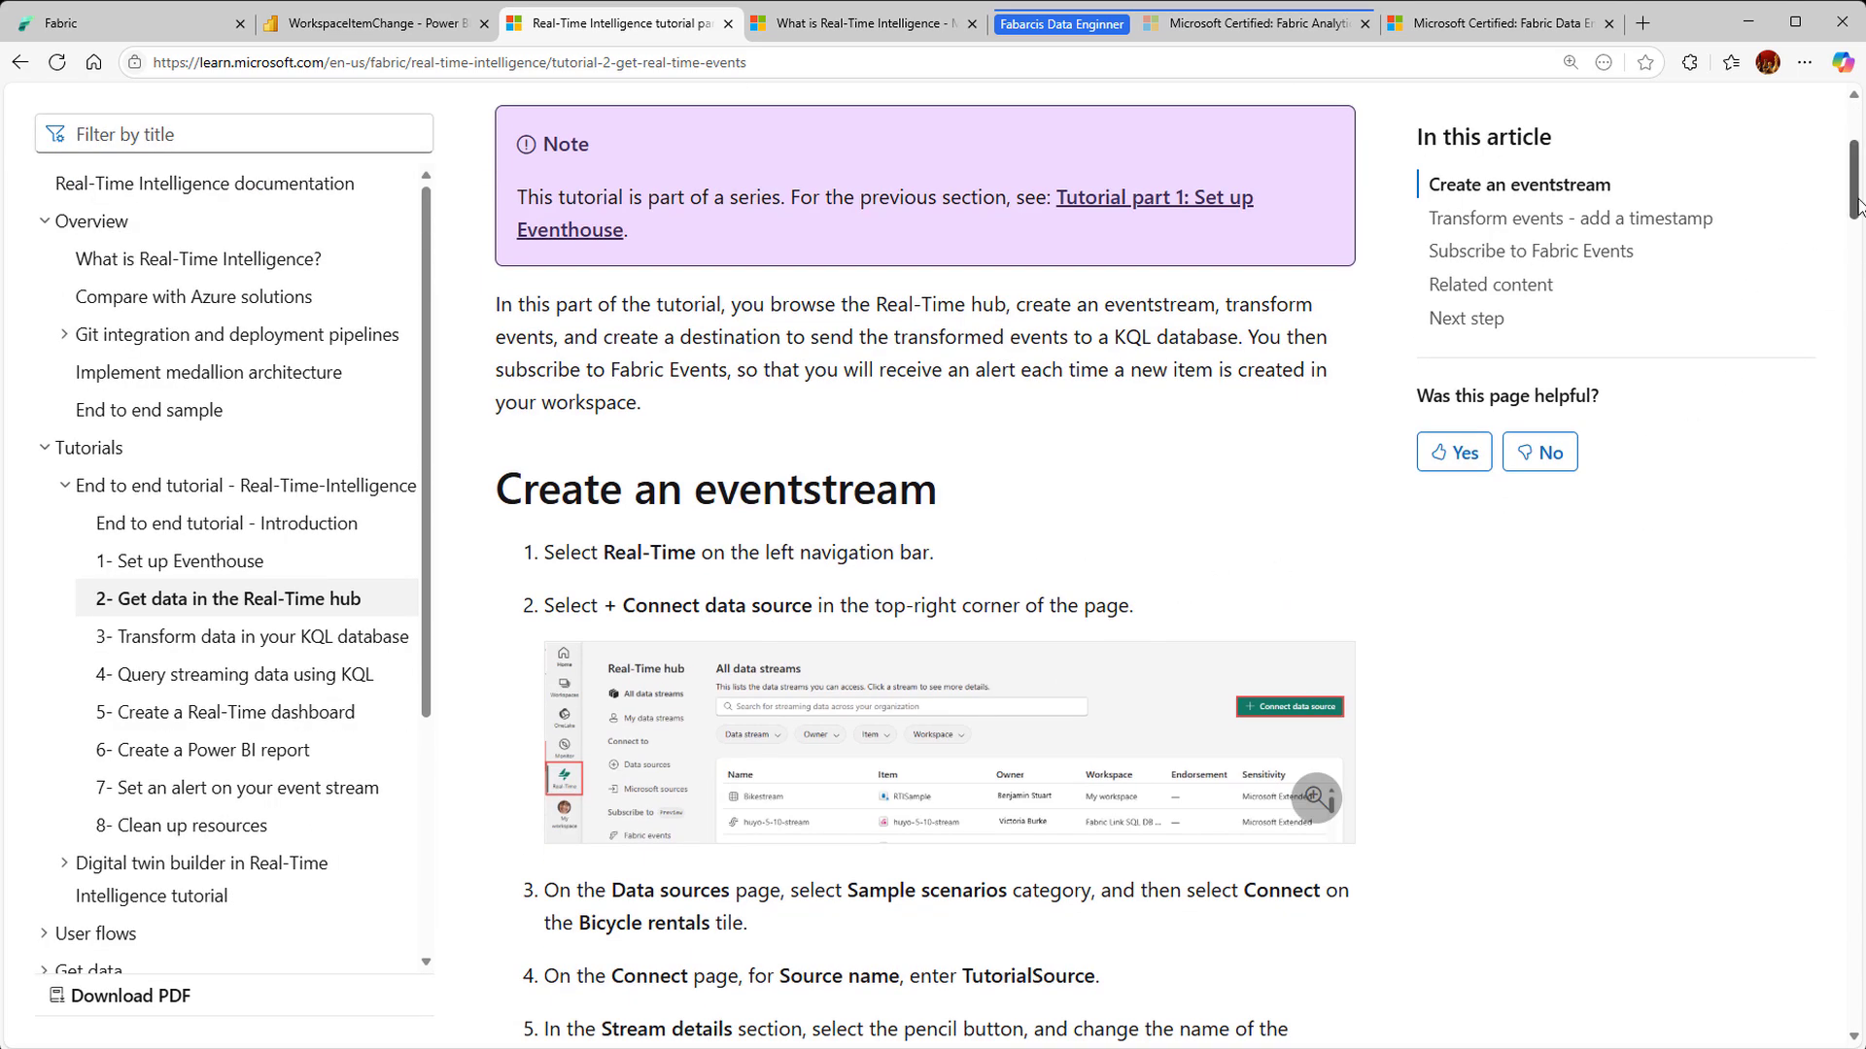
left_click_drag(1858, 206, 1850, 888)
scroll(1772, 826, "down", 2)
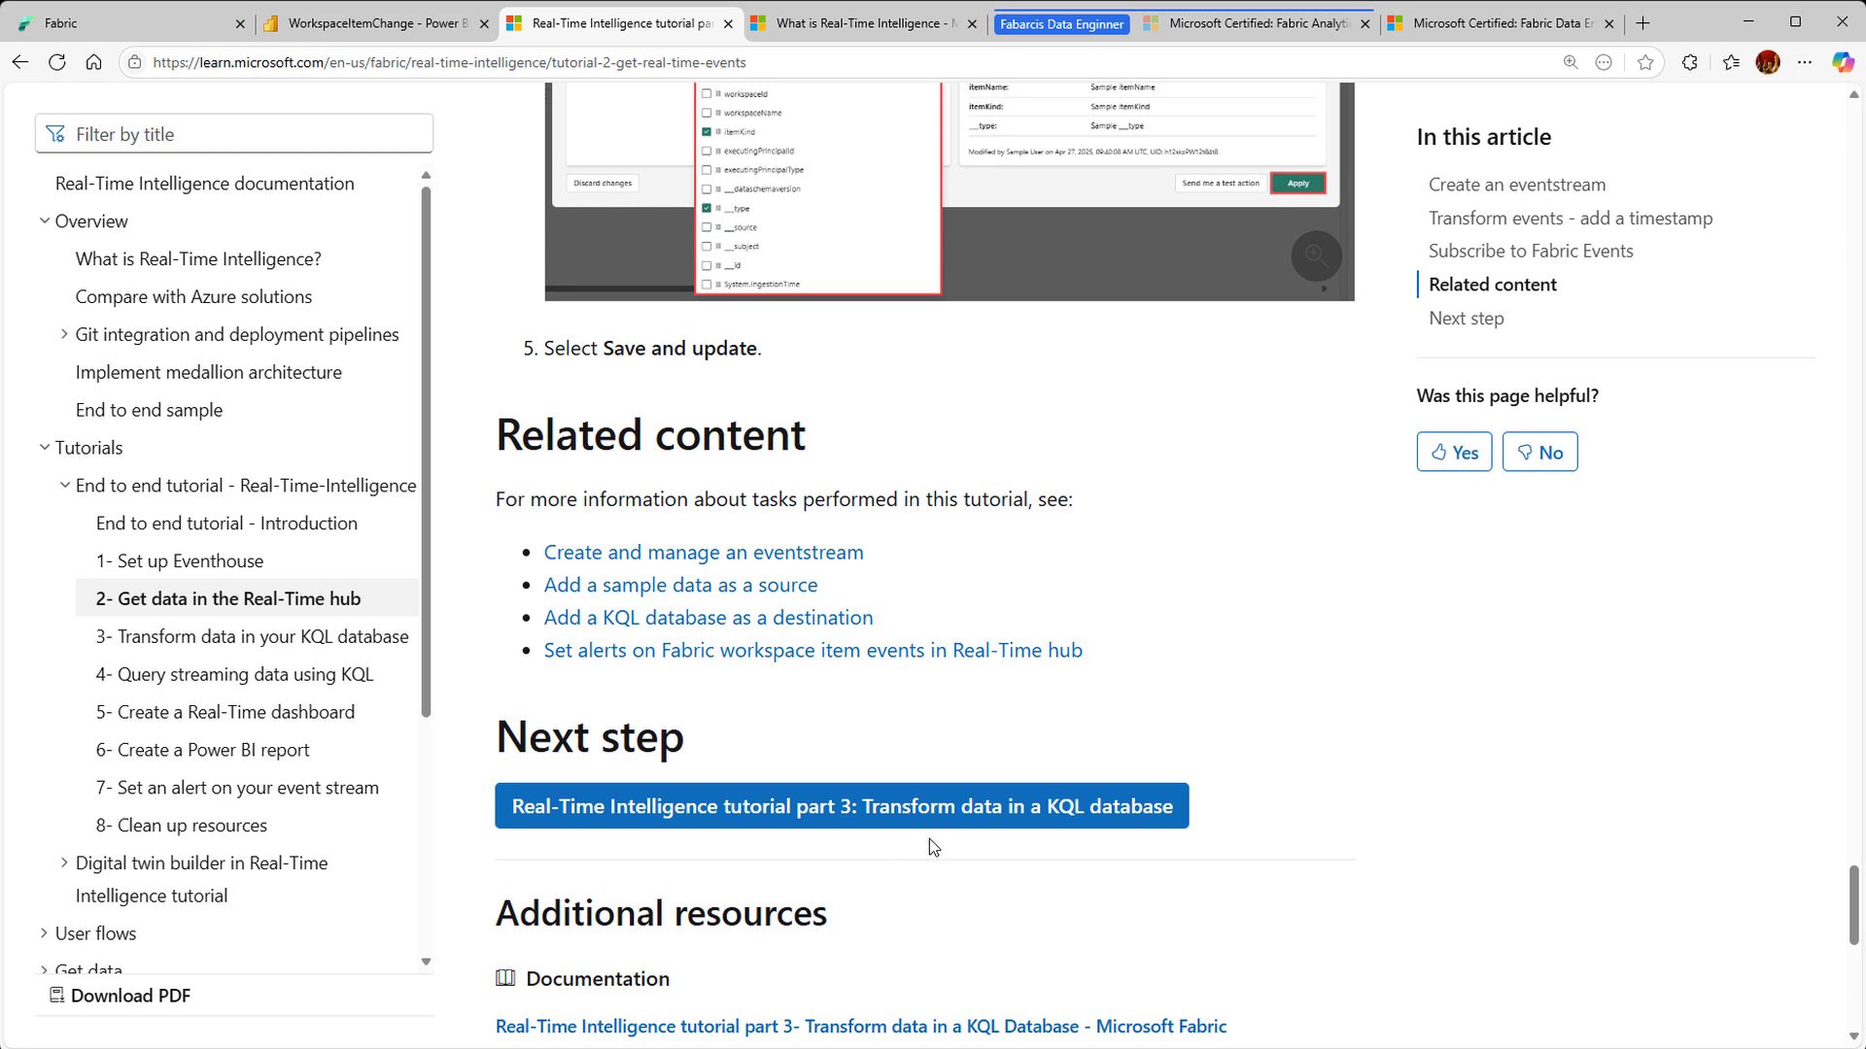
left_click(1051, 815)
scroll(1037, 831, "down", 6)
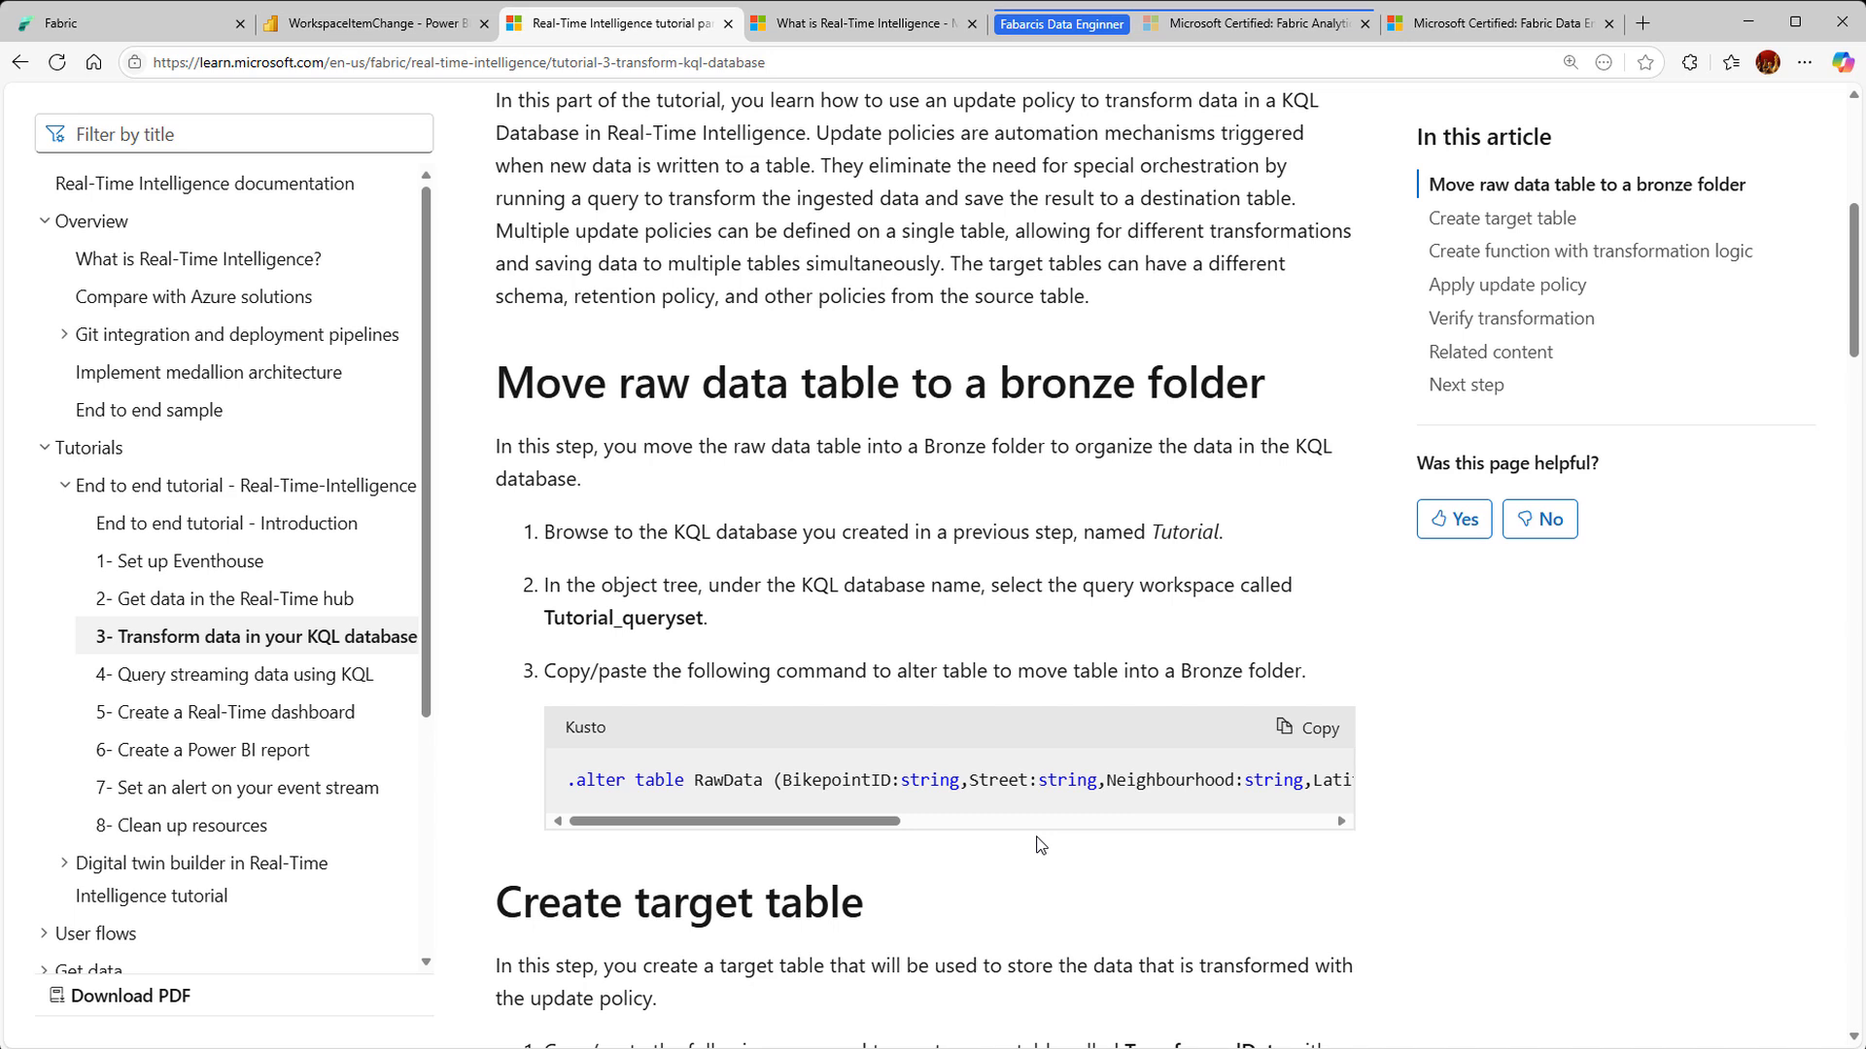
left_click(1331, 742)
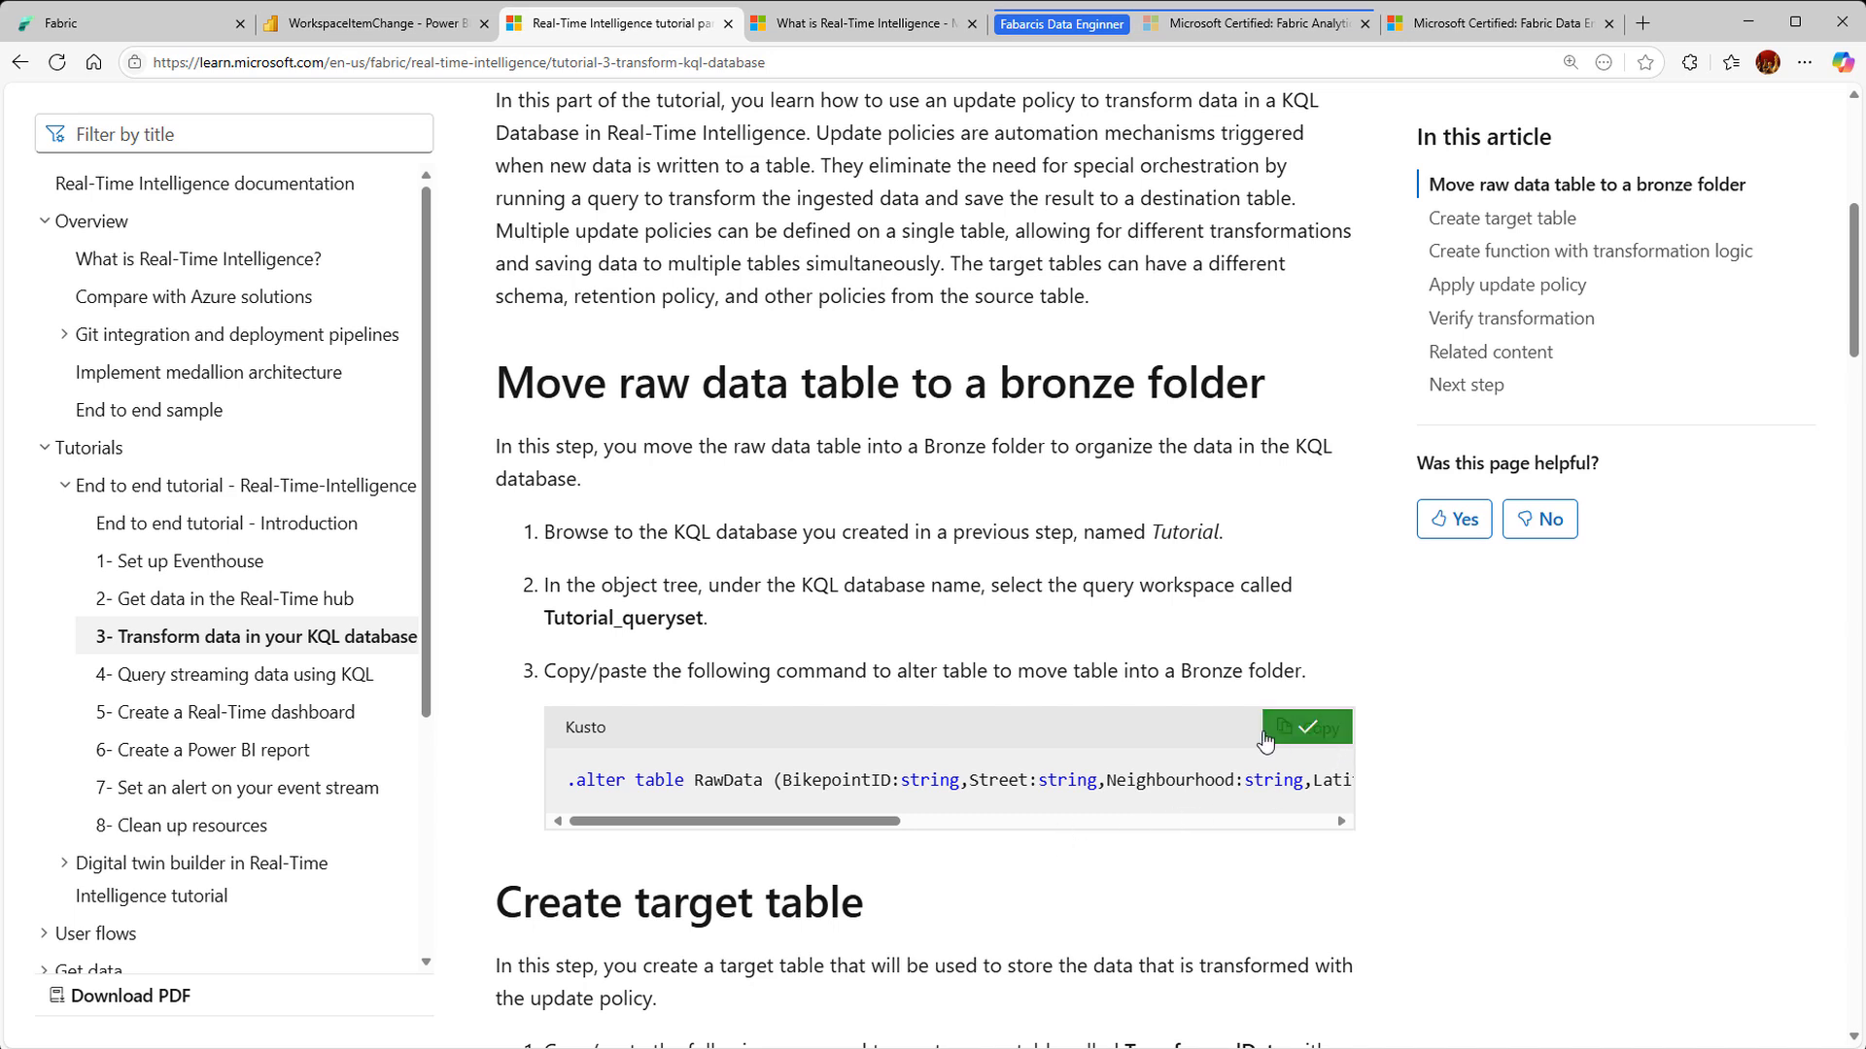
Step: Return to Fabric, dismiss the alert summary, and open the TutorialEventhouse KQL database from the Real Time Intelligence Tutorial workspace
left_click(158, 22)
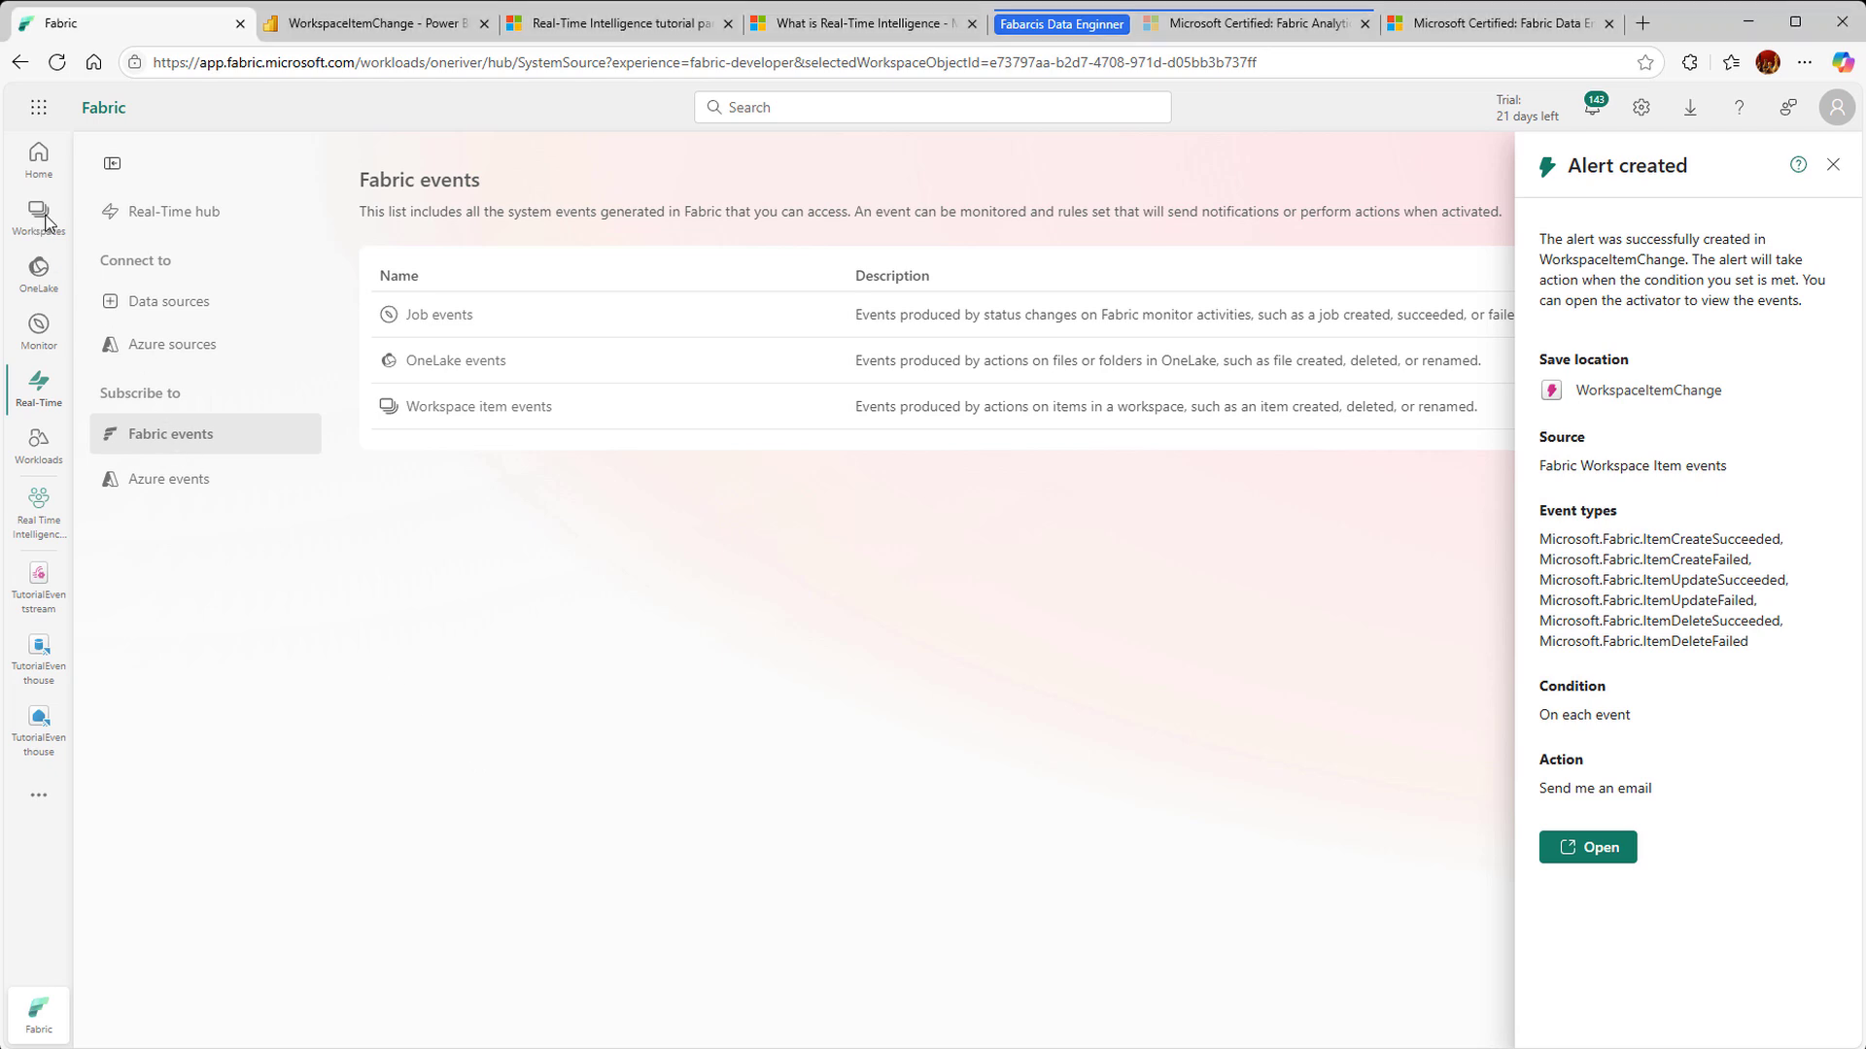
left_click(1833, 165)
left_click(27, 224)
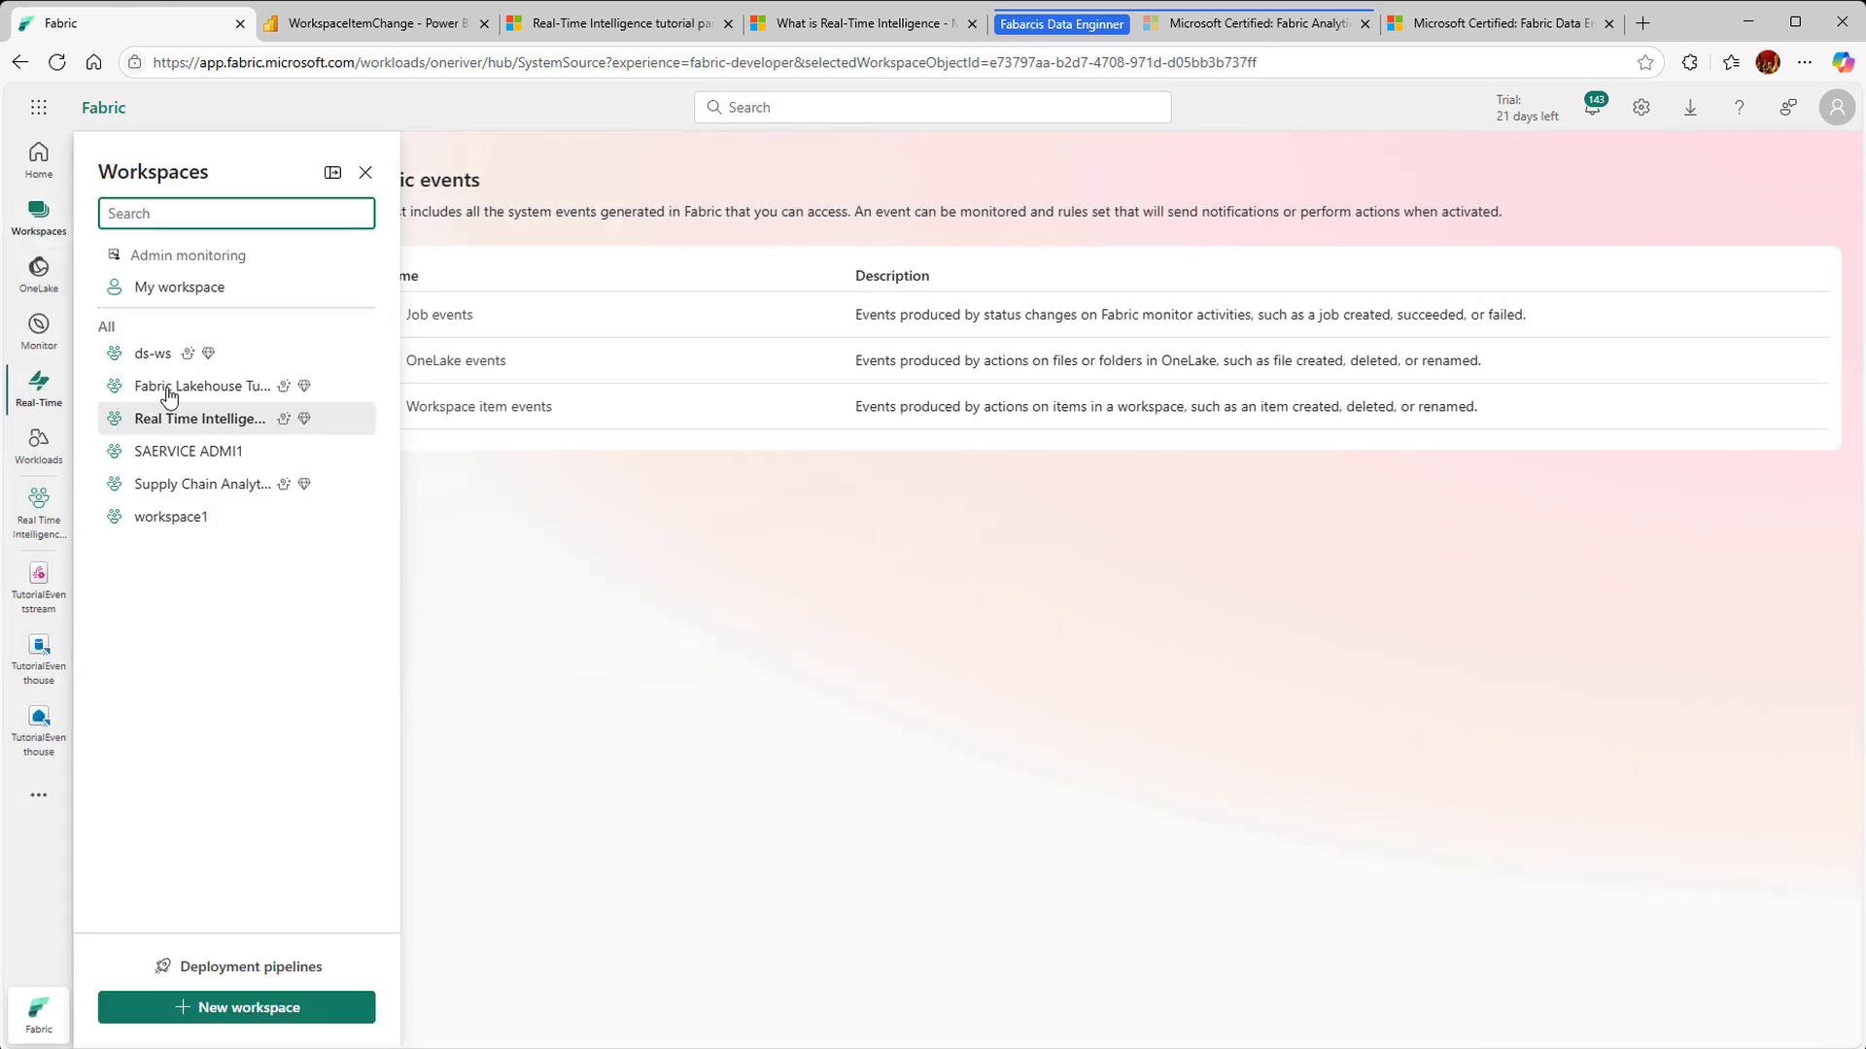
left_click(183, 418)
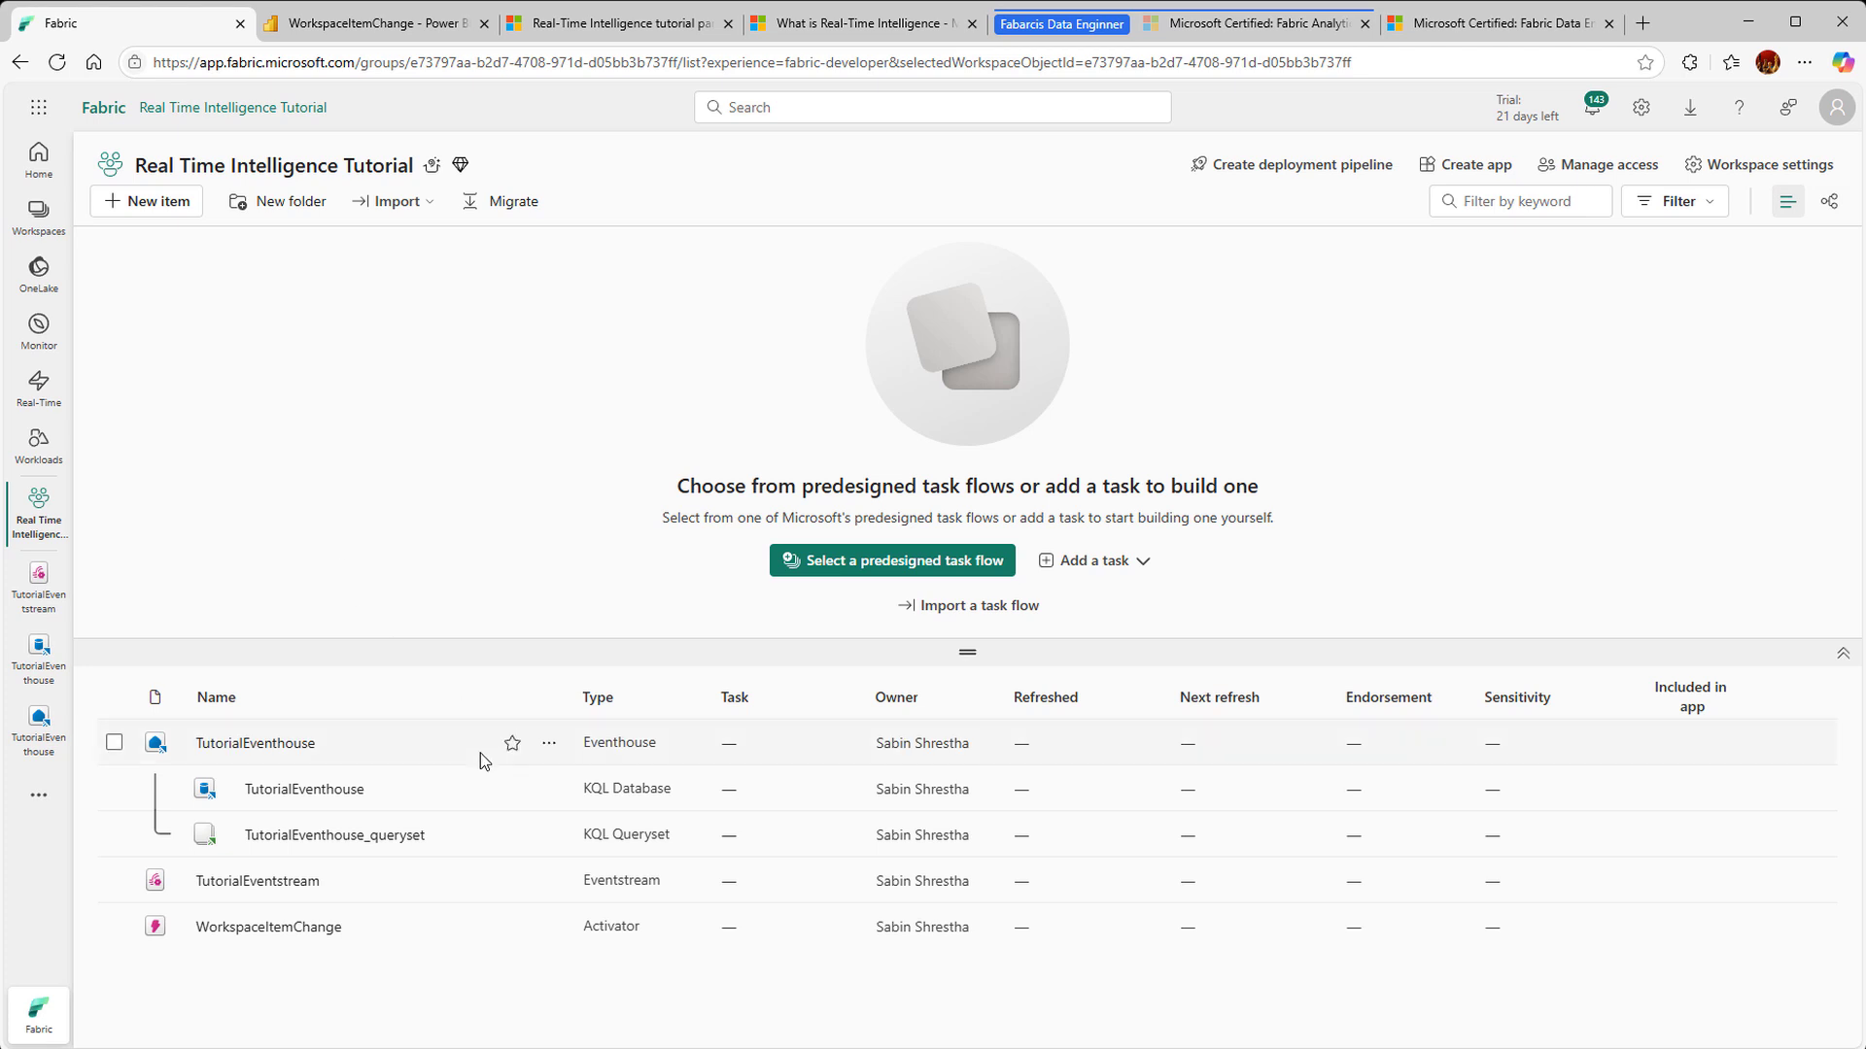
left_click(316, 795)
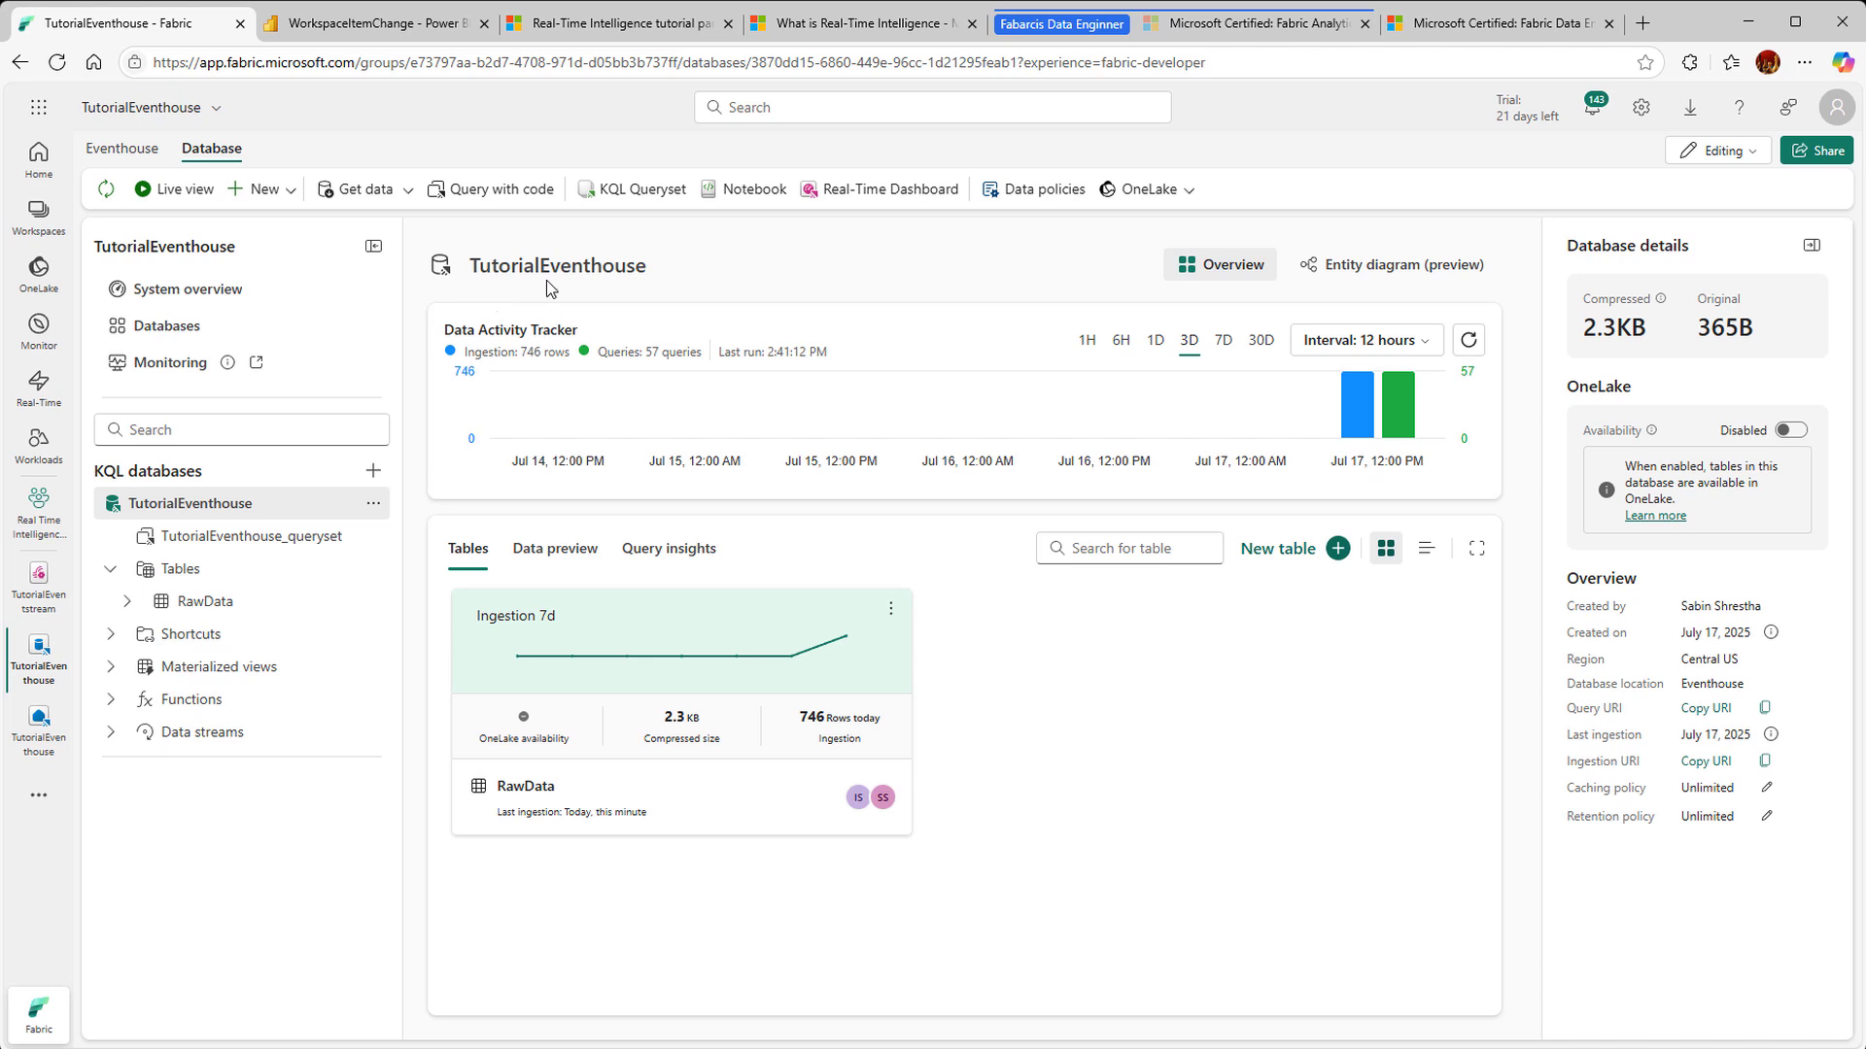
Step: Open the database's queryset and try running the copied .alter table RawData command with folder="Bronze" in a new query tab
left_click(490, 188)
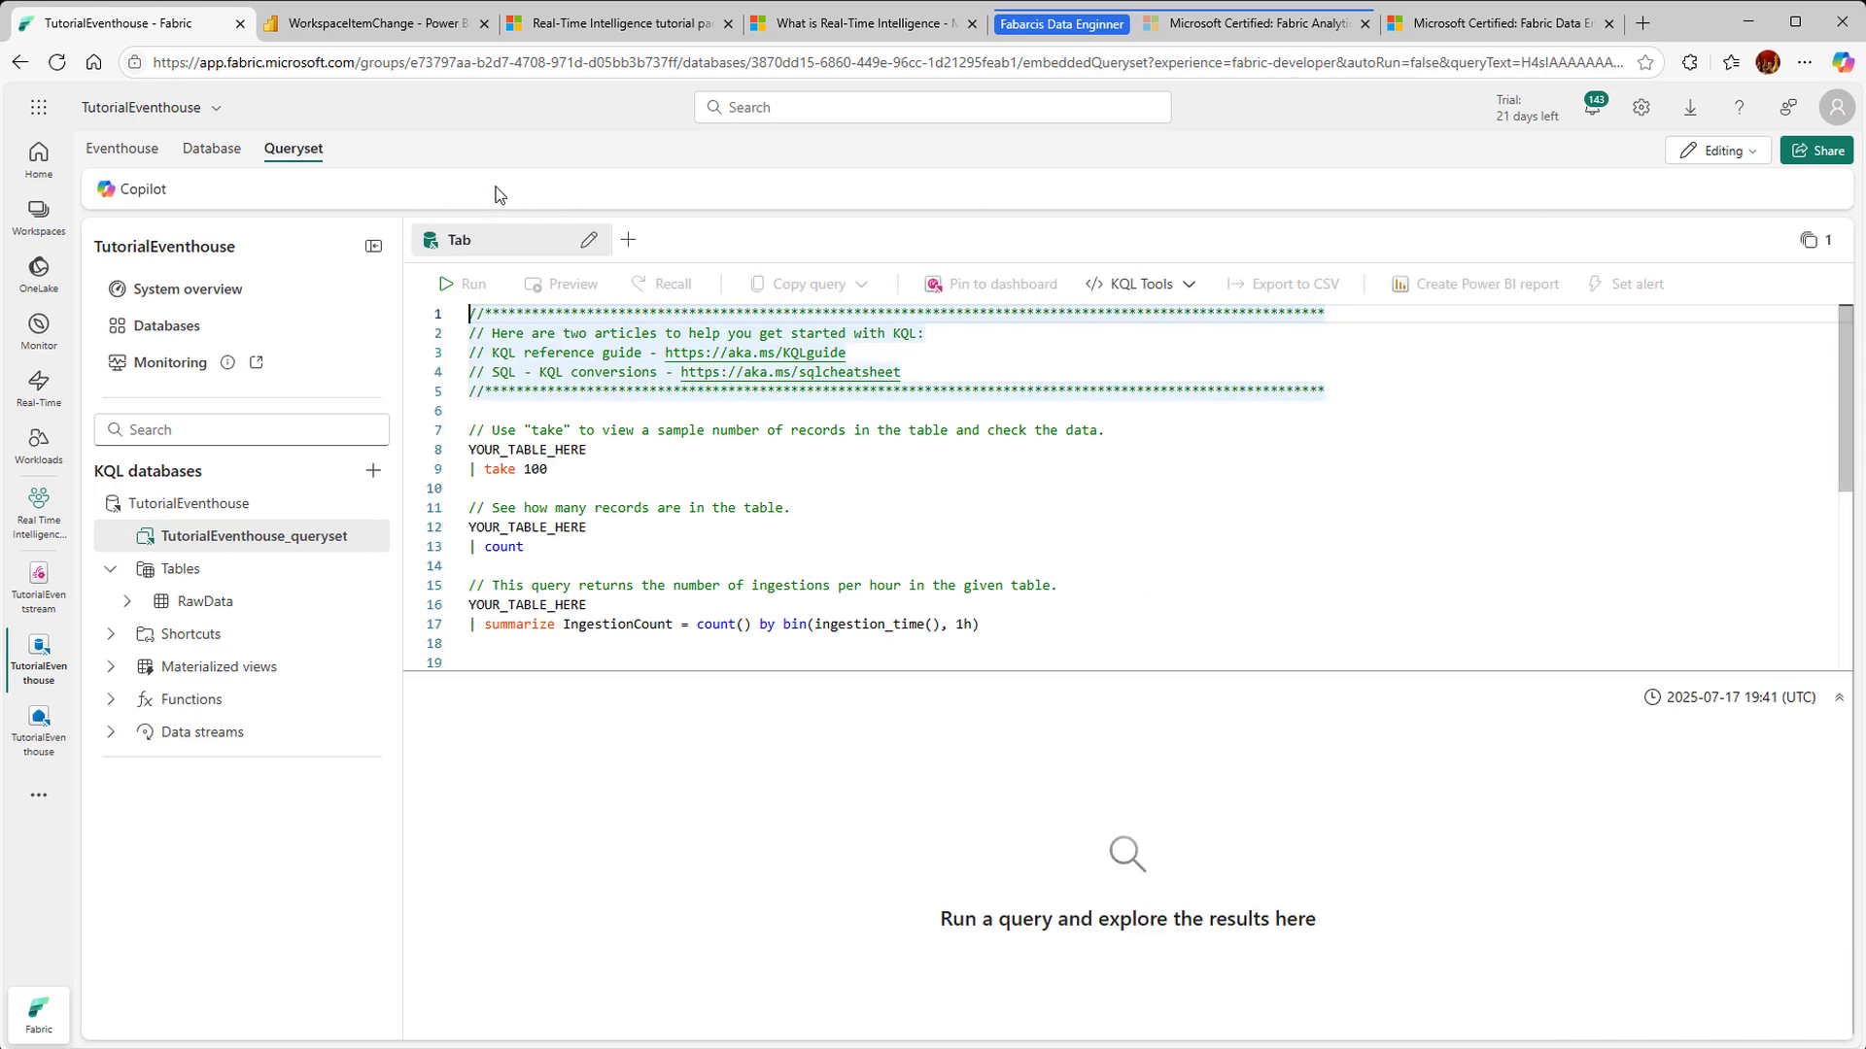
left_click(629, 240)
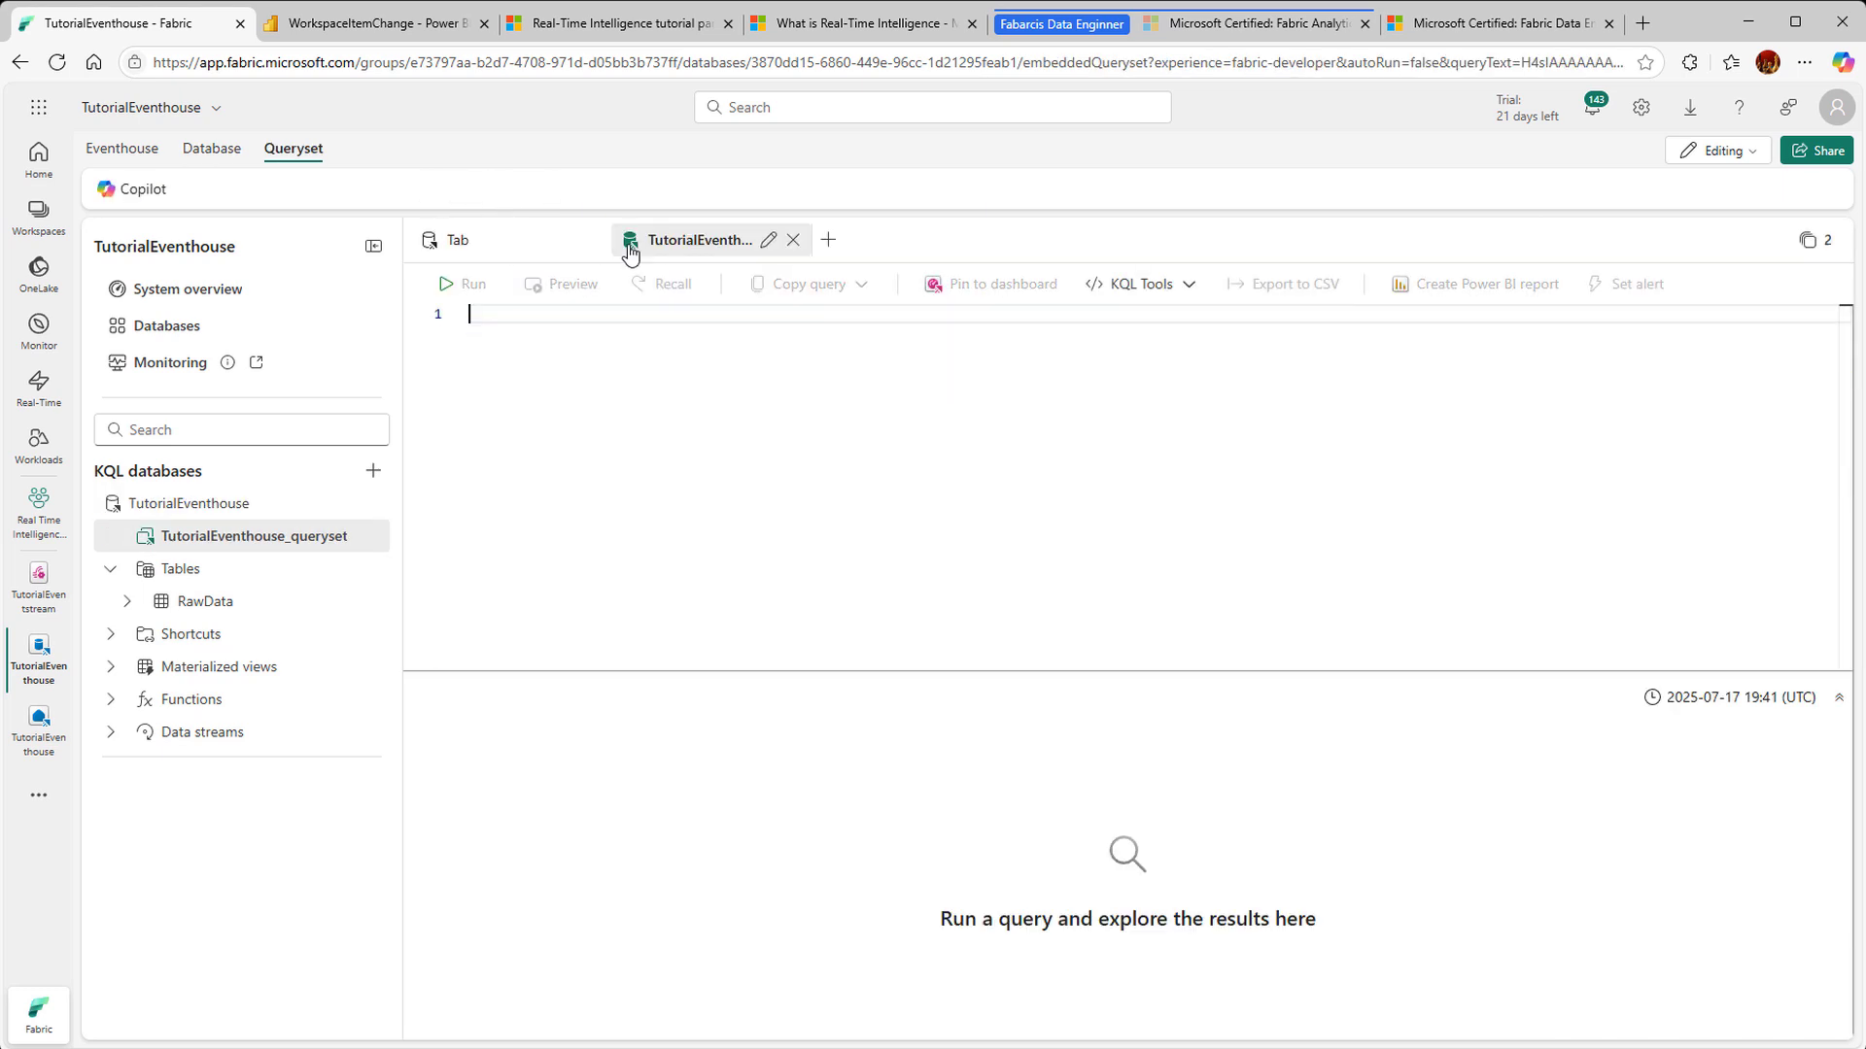
key("ctrl+v")
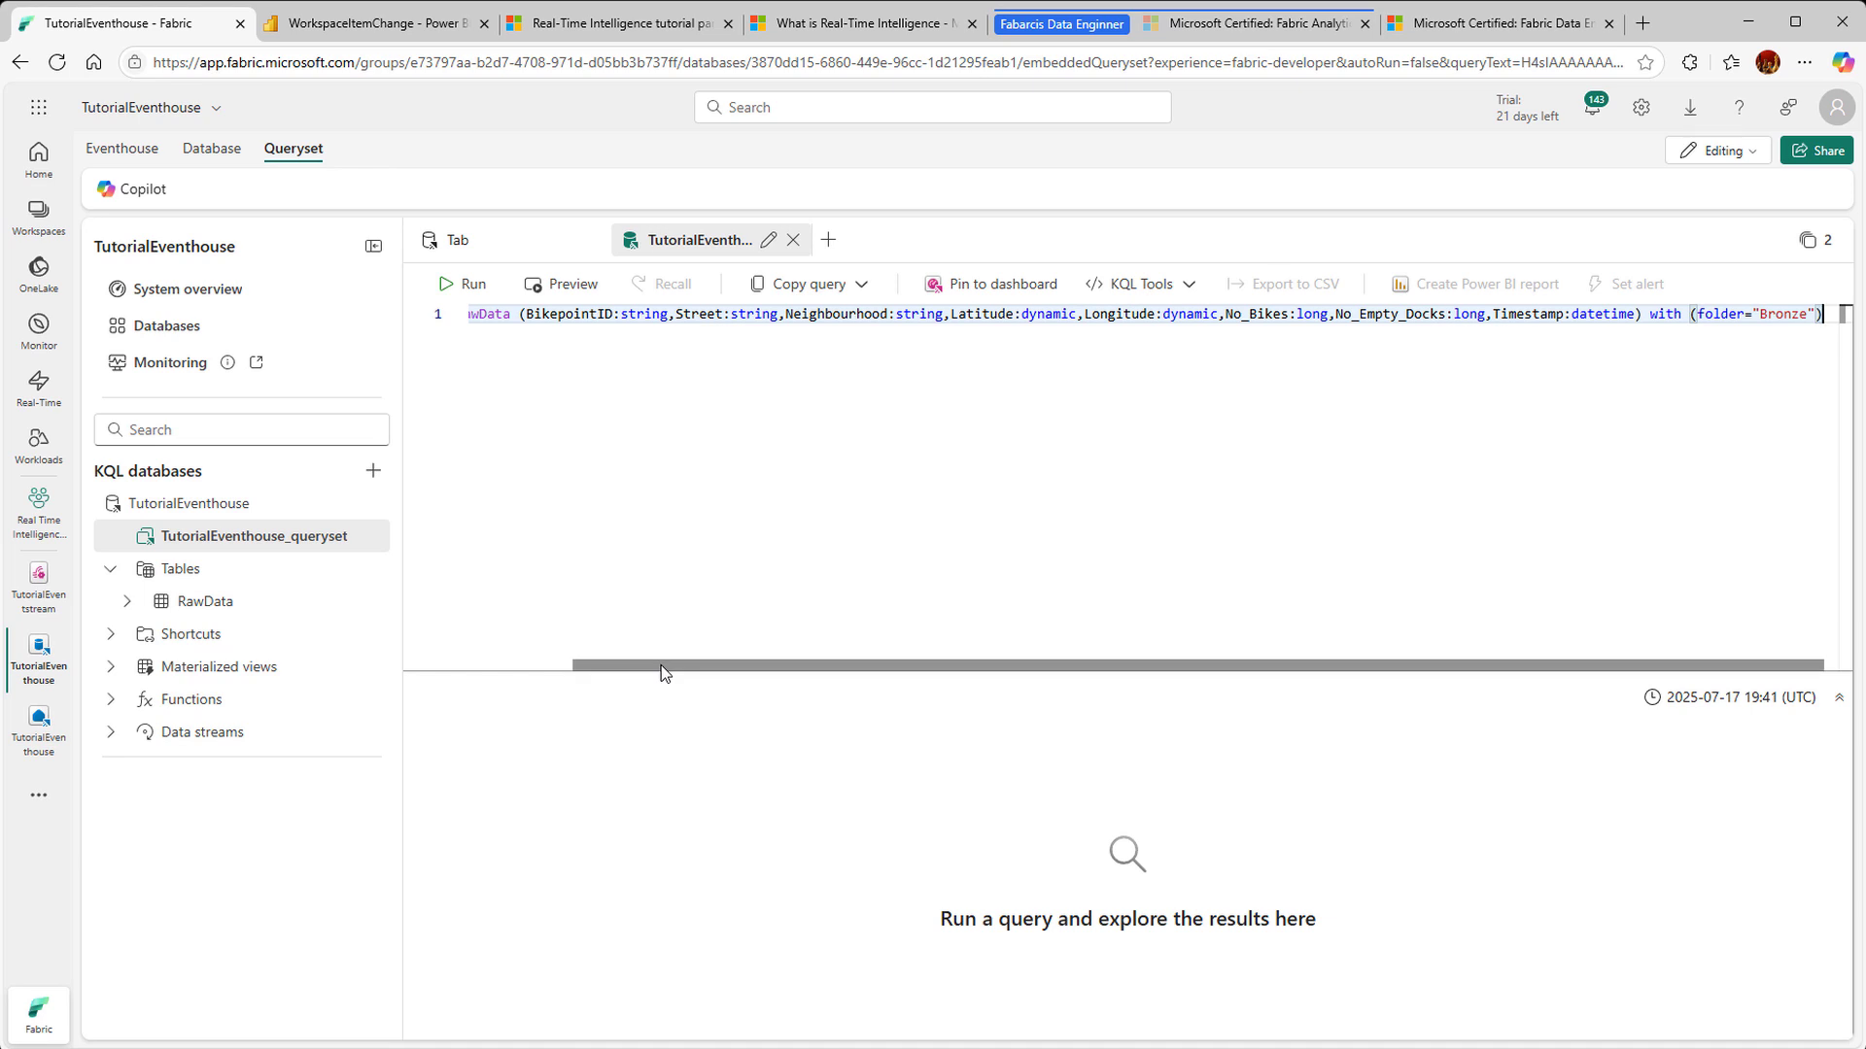
left_click_drag(661, 665, 464, 665)
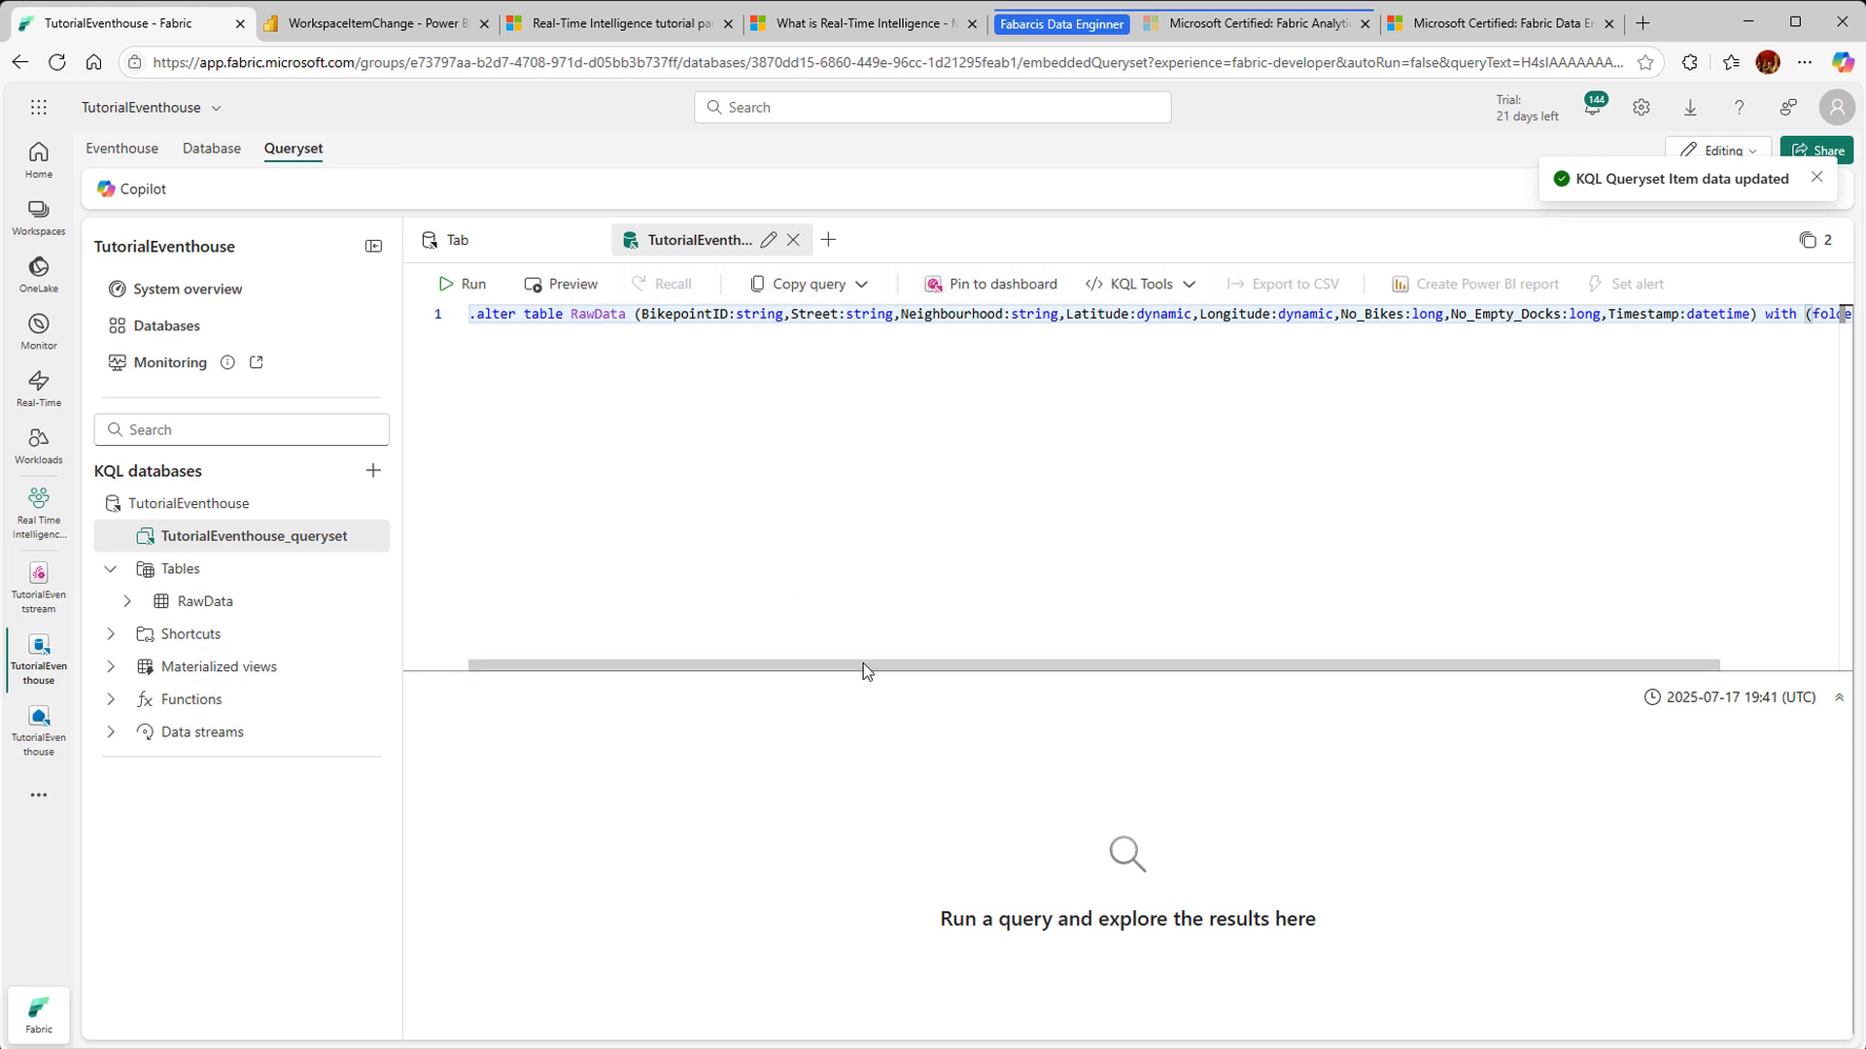
left_click_drag(865, 663, 1112, 674)
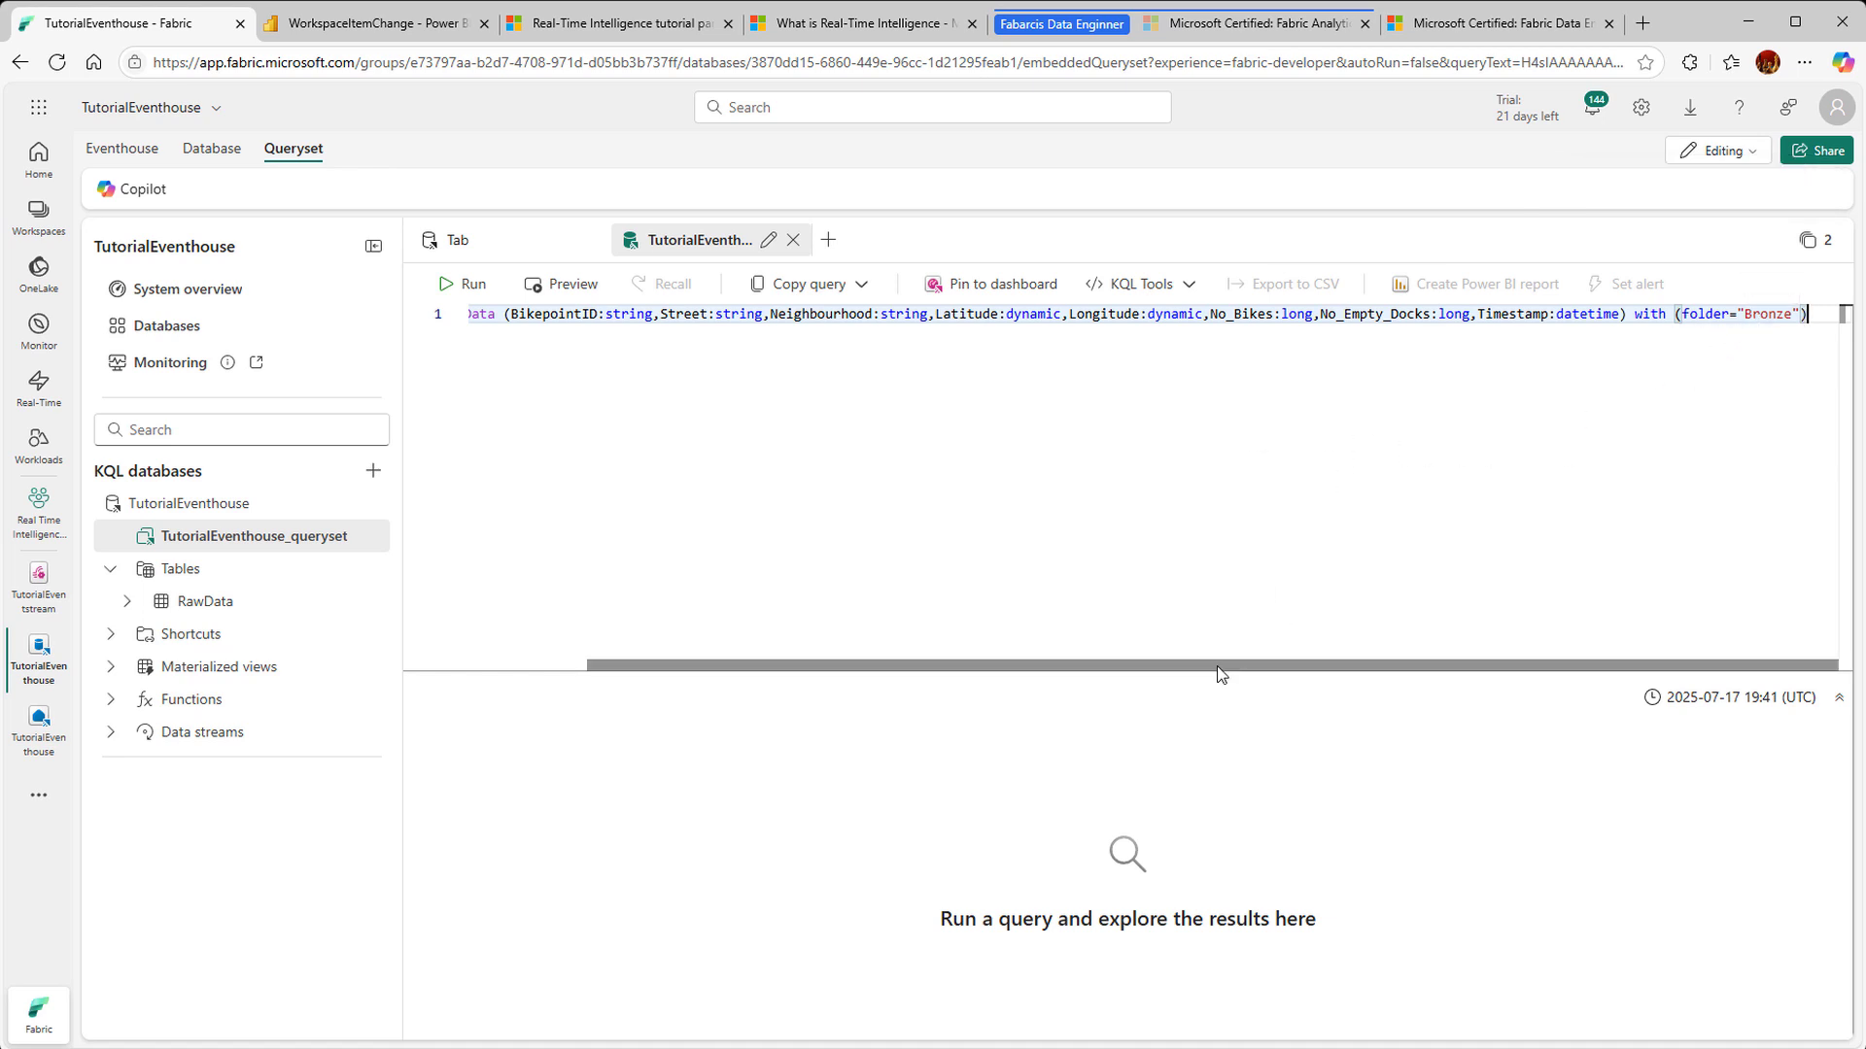
left_click_drag(1216, 666, 771, 663)
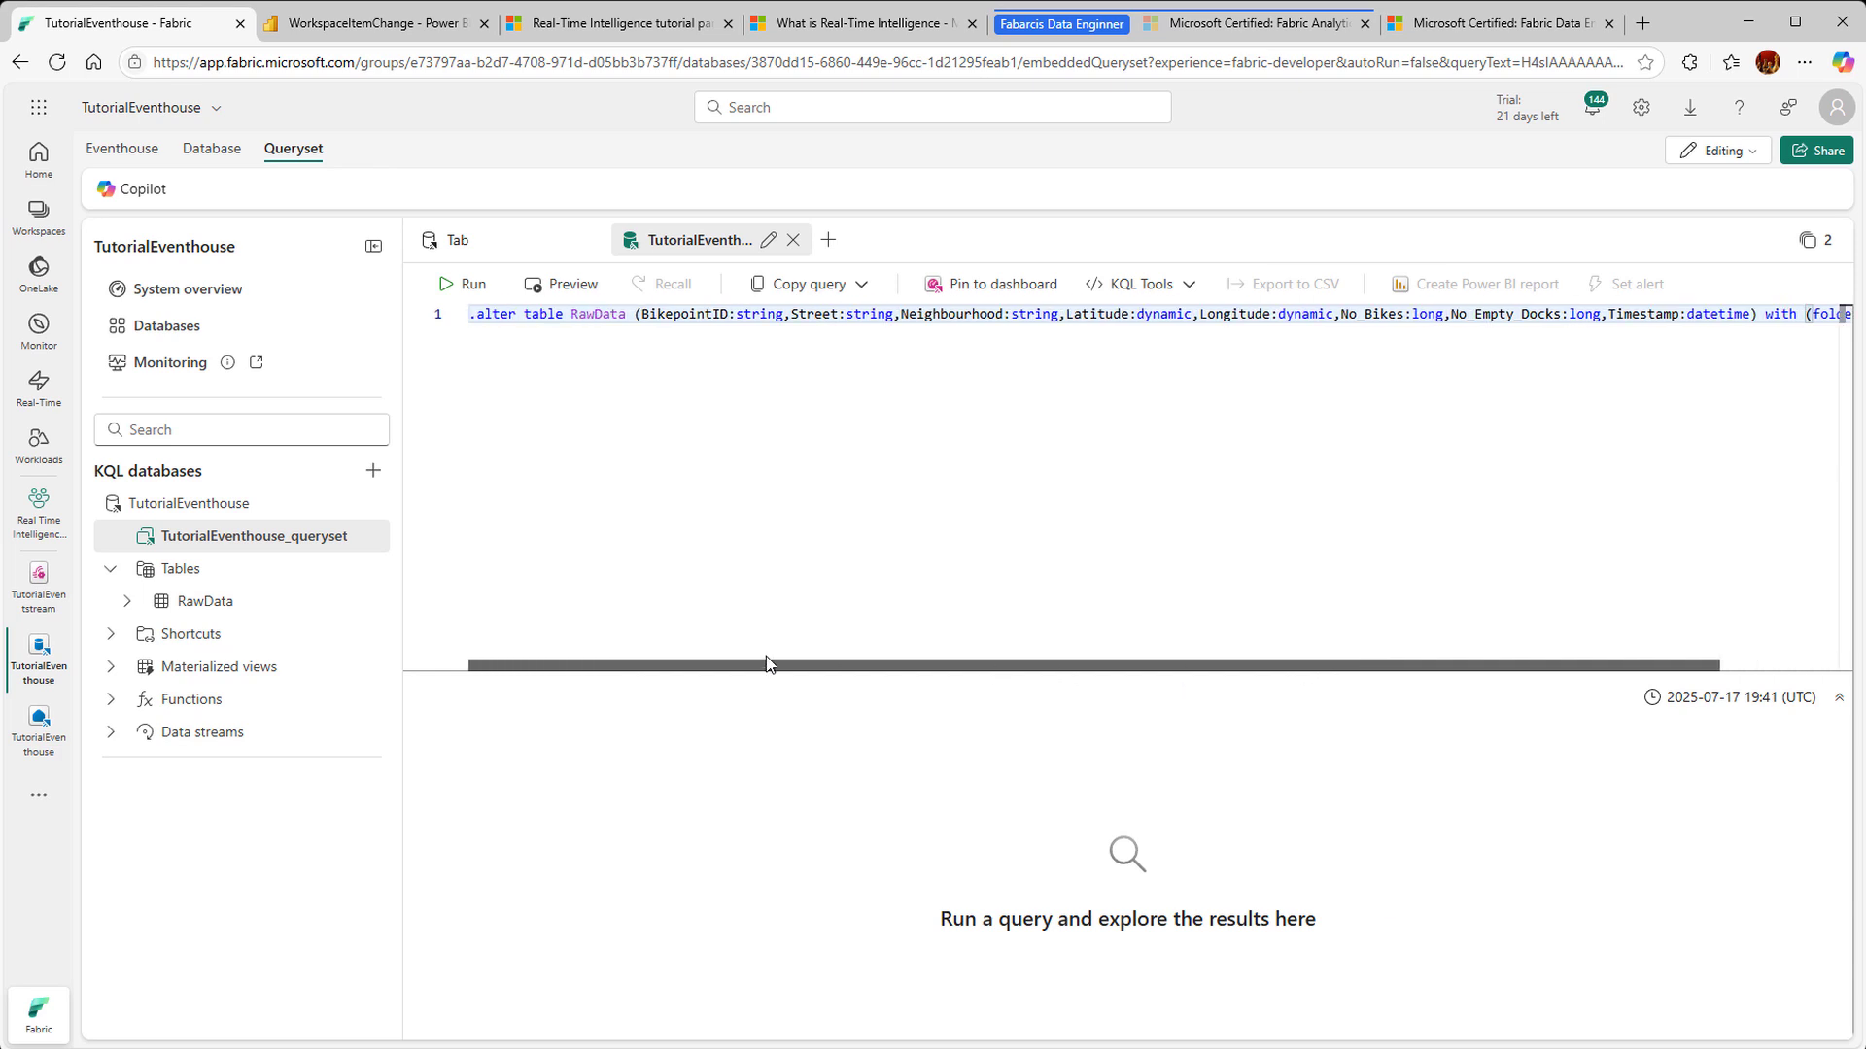
left_click(452, 290)
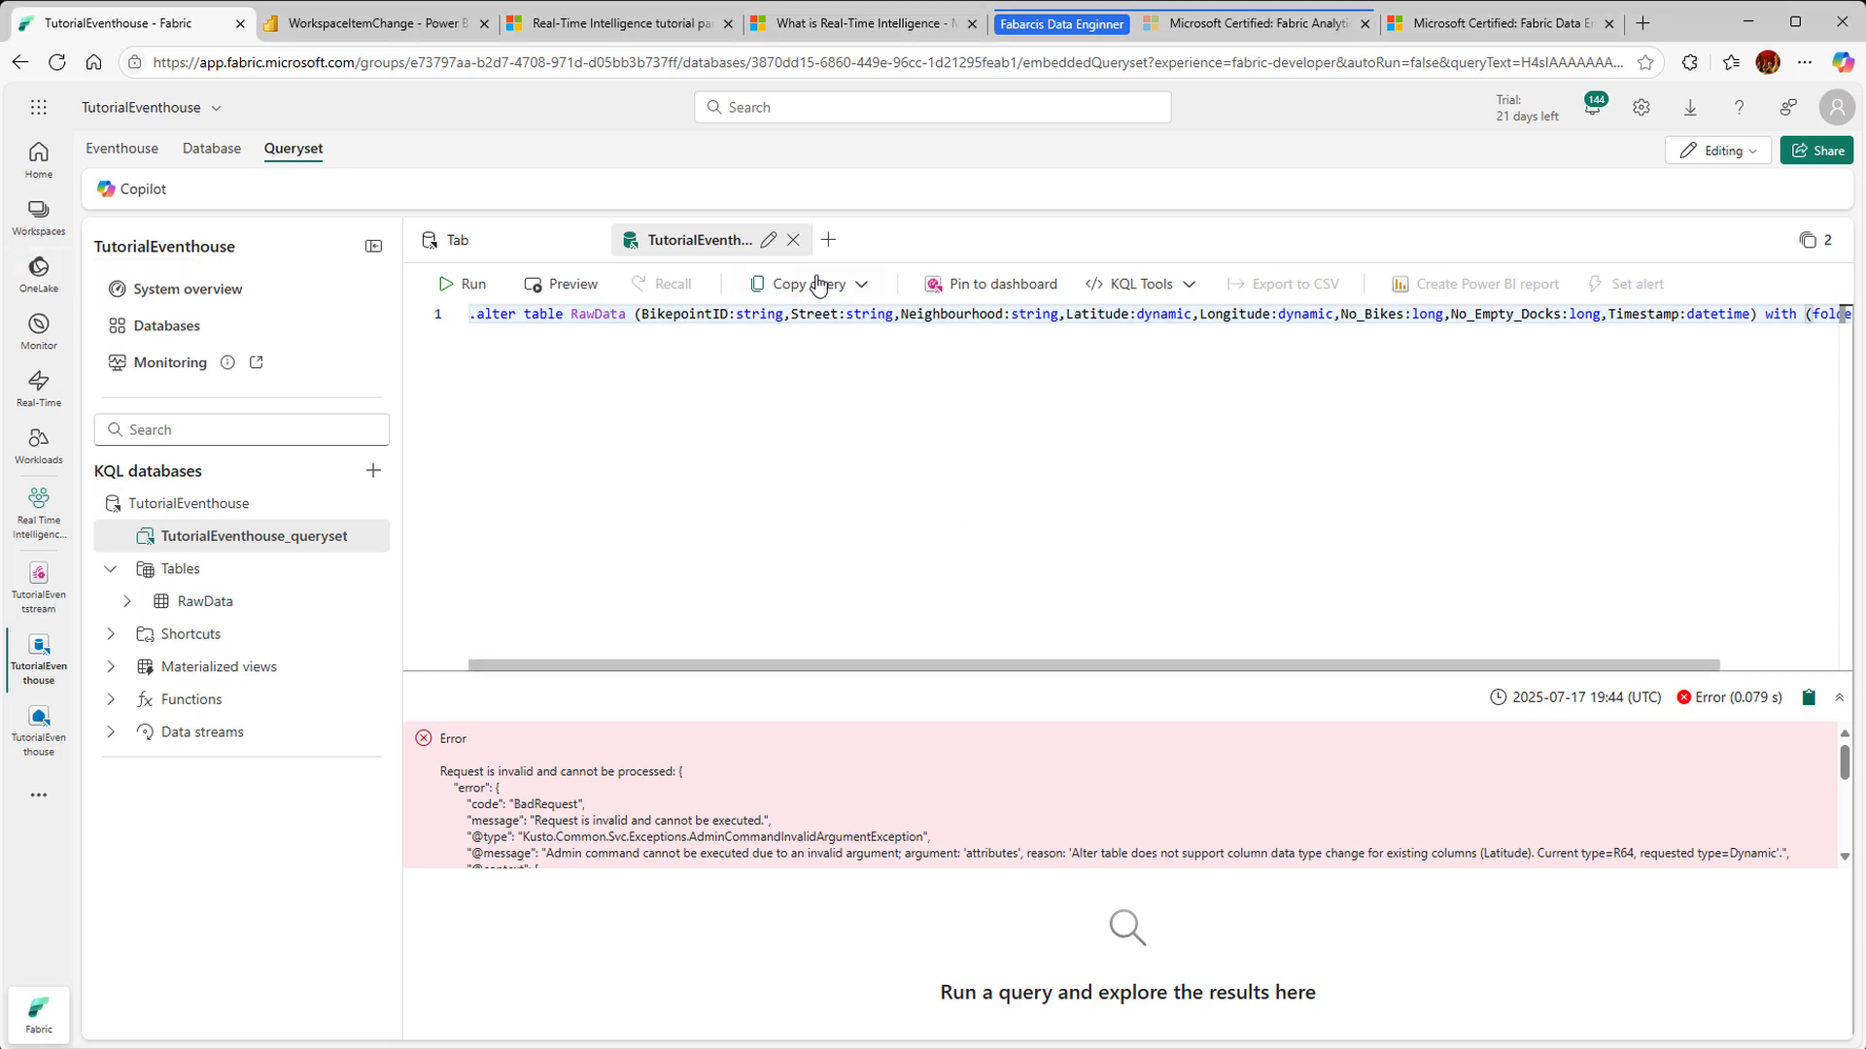
Step: Try running a multi-line .alter table RawData command in another query tab, with dynamic Latitude and Longitude and folder = "Bronze"
left_click(827, 241)
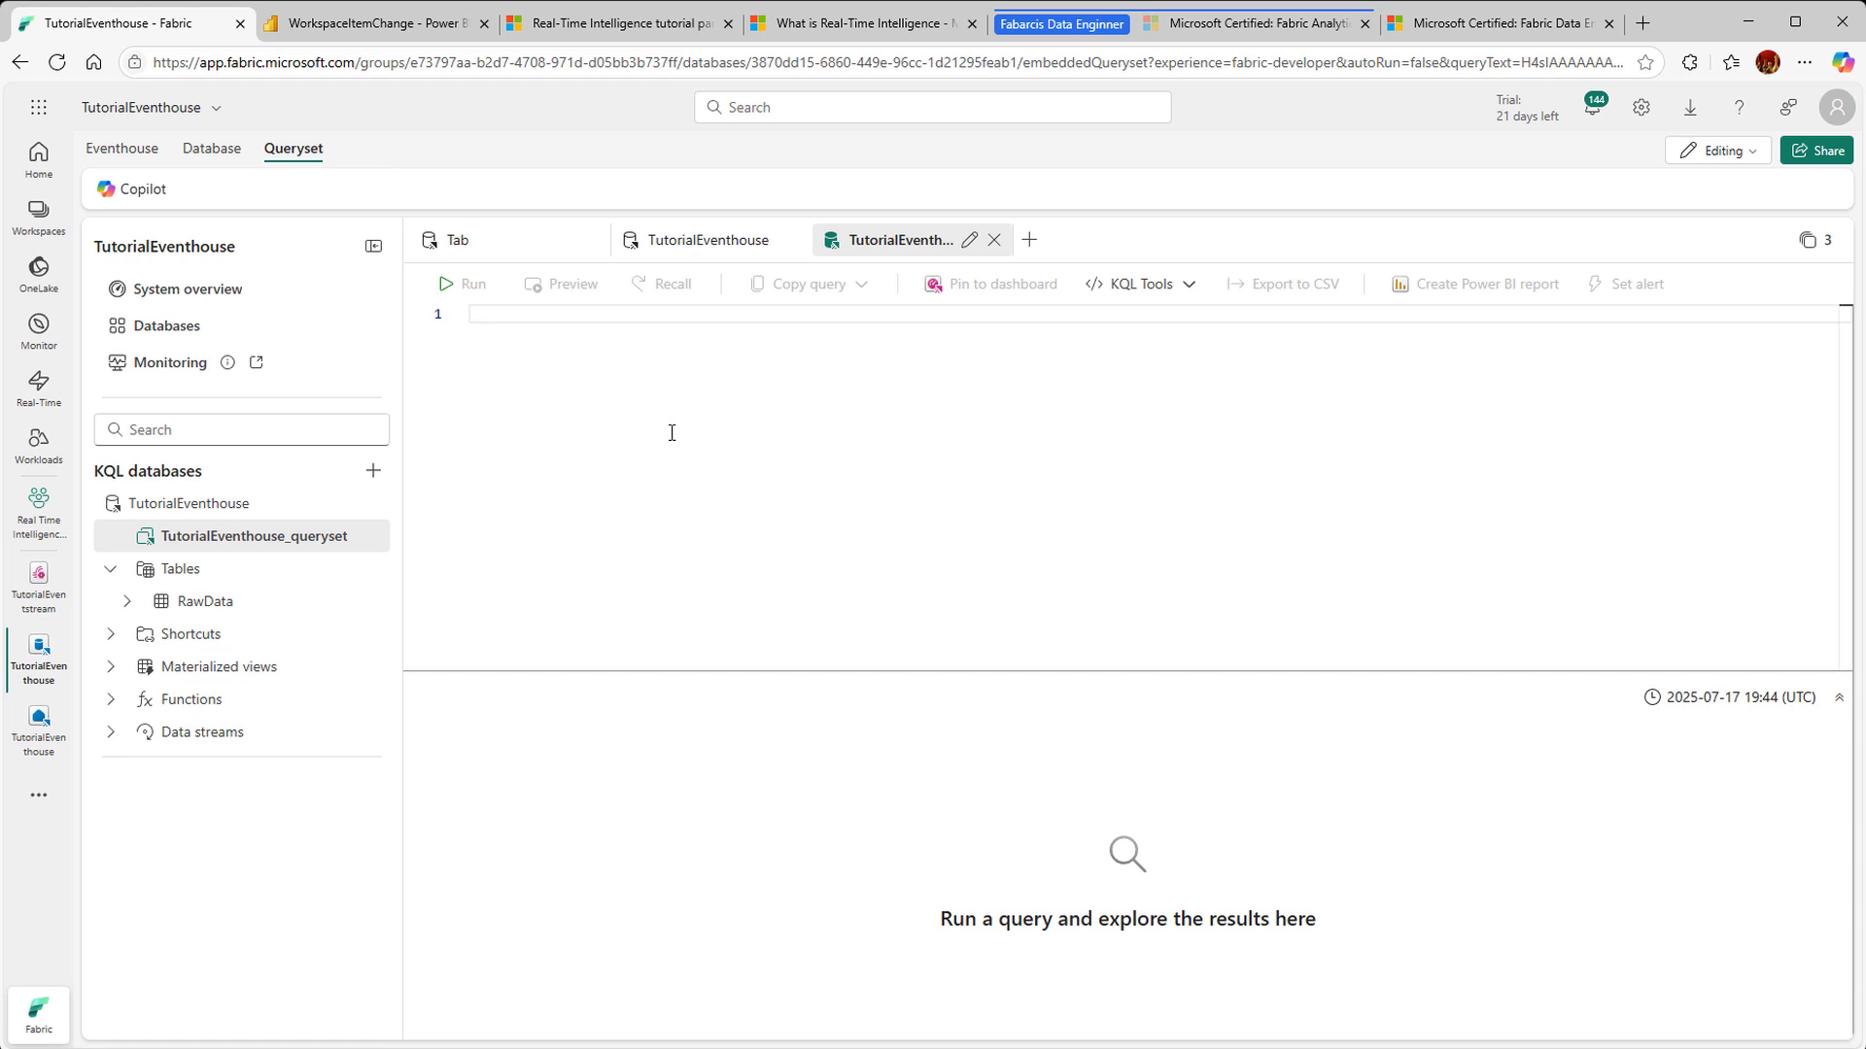
type(".alter table RawData (     BikepointID: string,     Street: string,     Neighbourhood: string,     Latitude: dynamic,     Longitude: dynamic,     No_Bikes: long,     No_Empty_Docks: long,     Timestamp: datetime ) with (folder = \"Bronze\")")
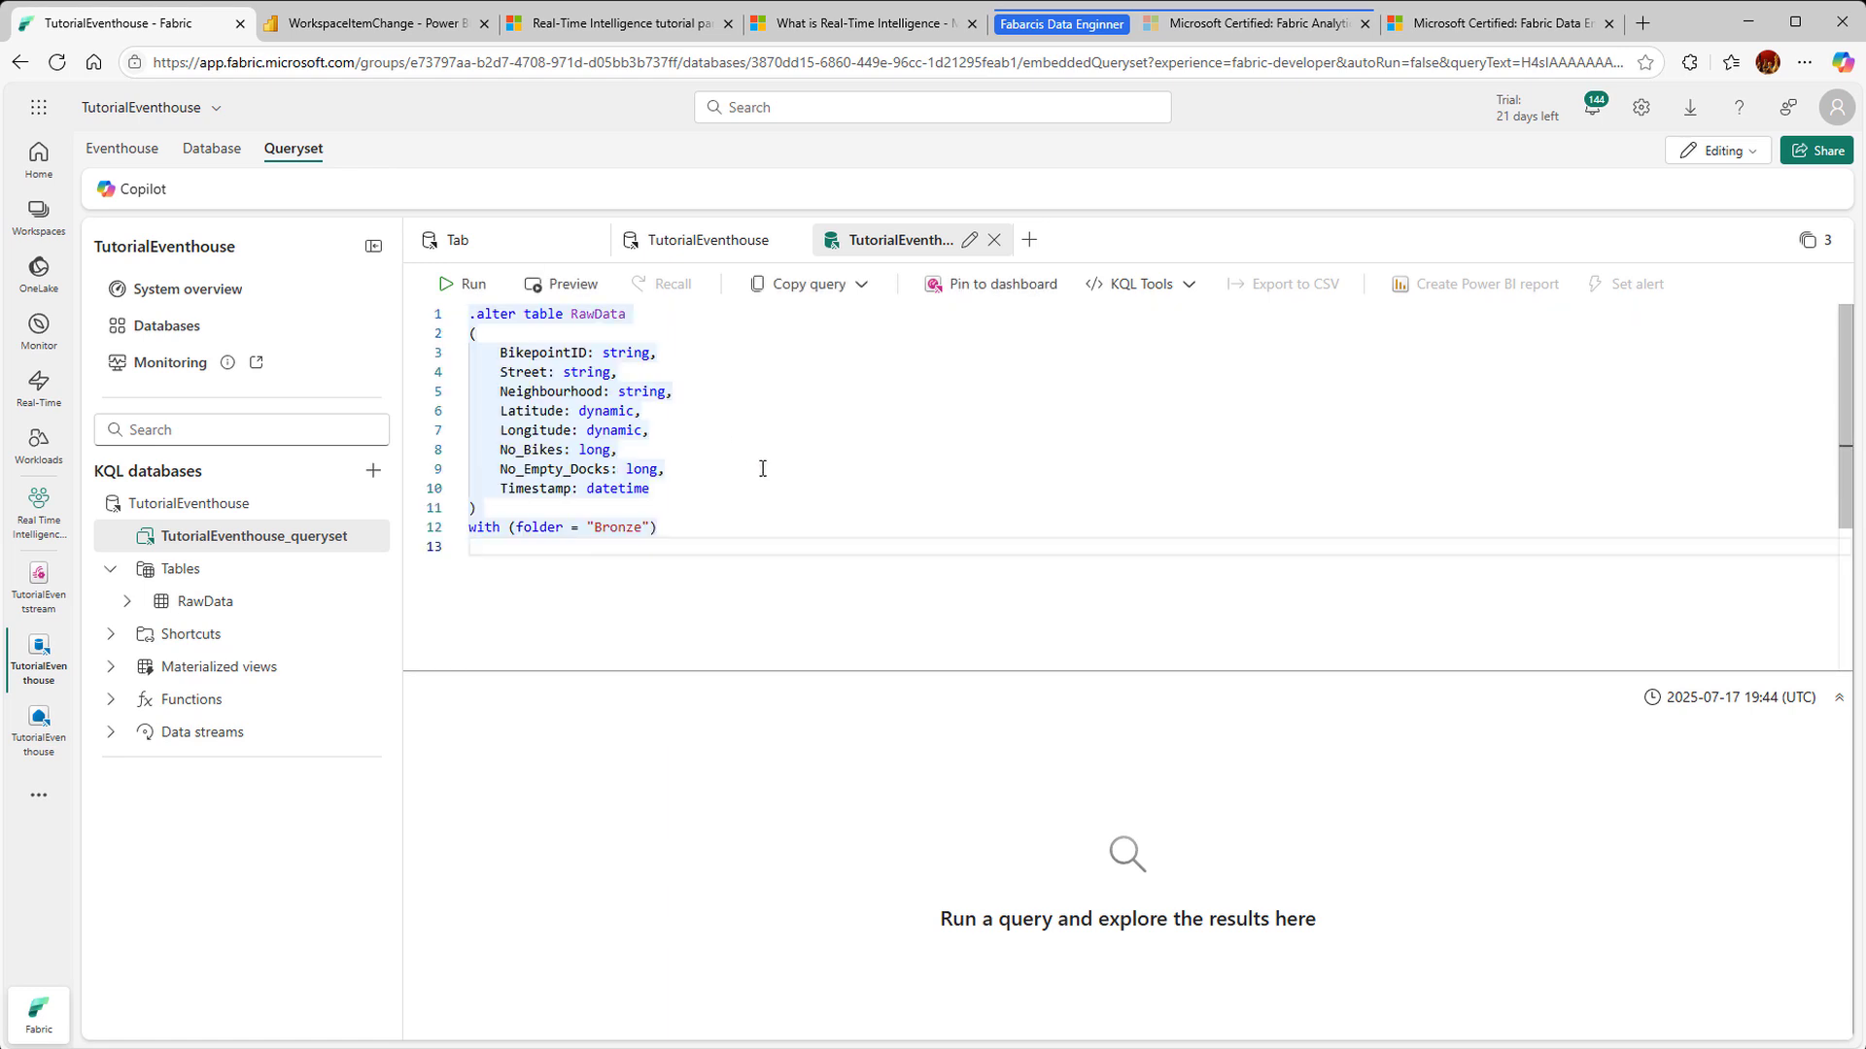
left_click(762, 469)
left_click(636, 598)
left_click(448, 289)
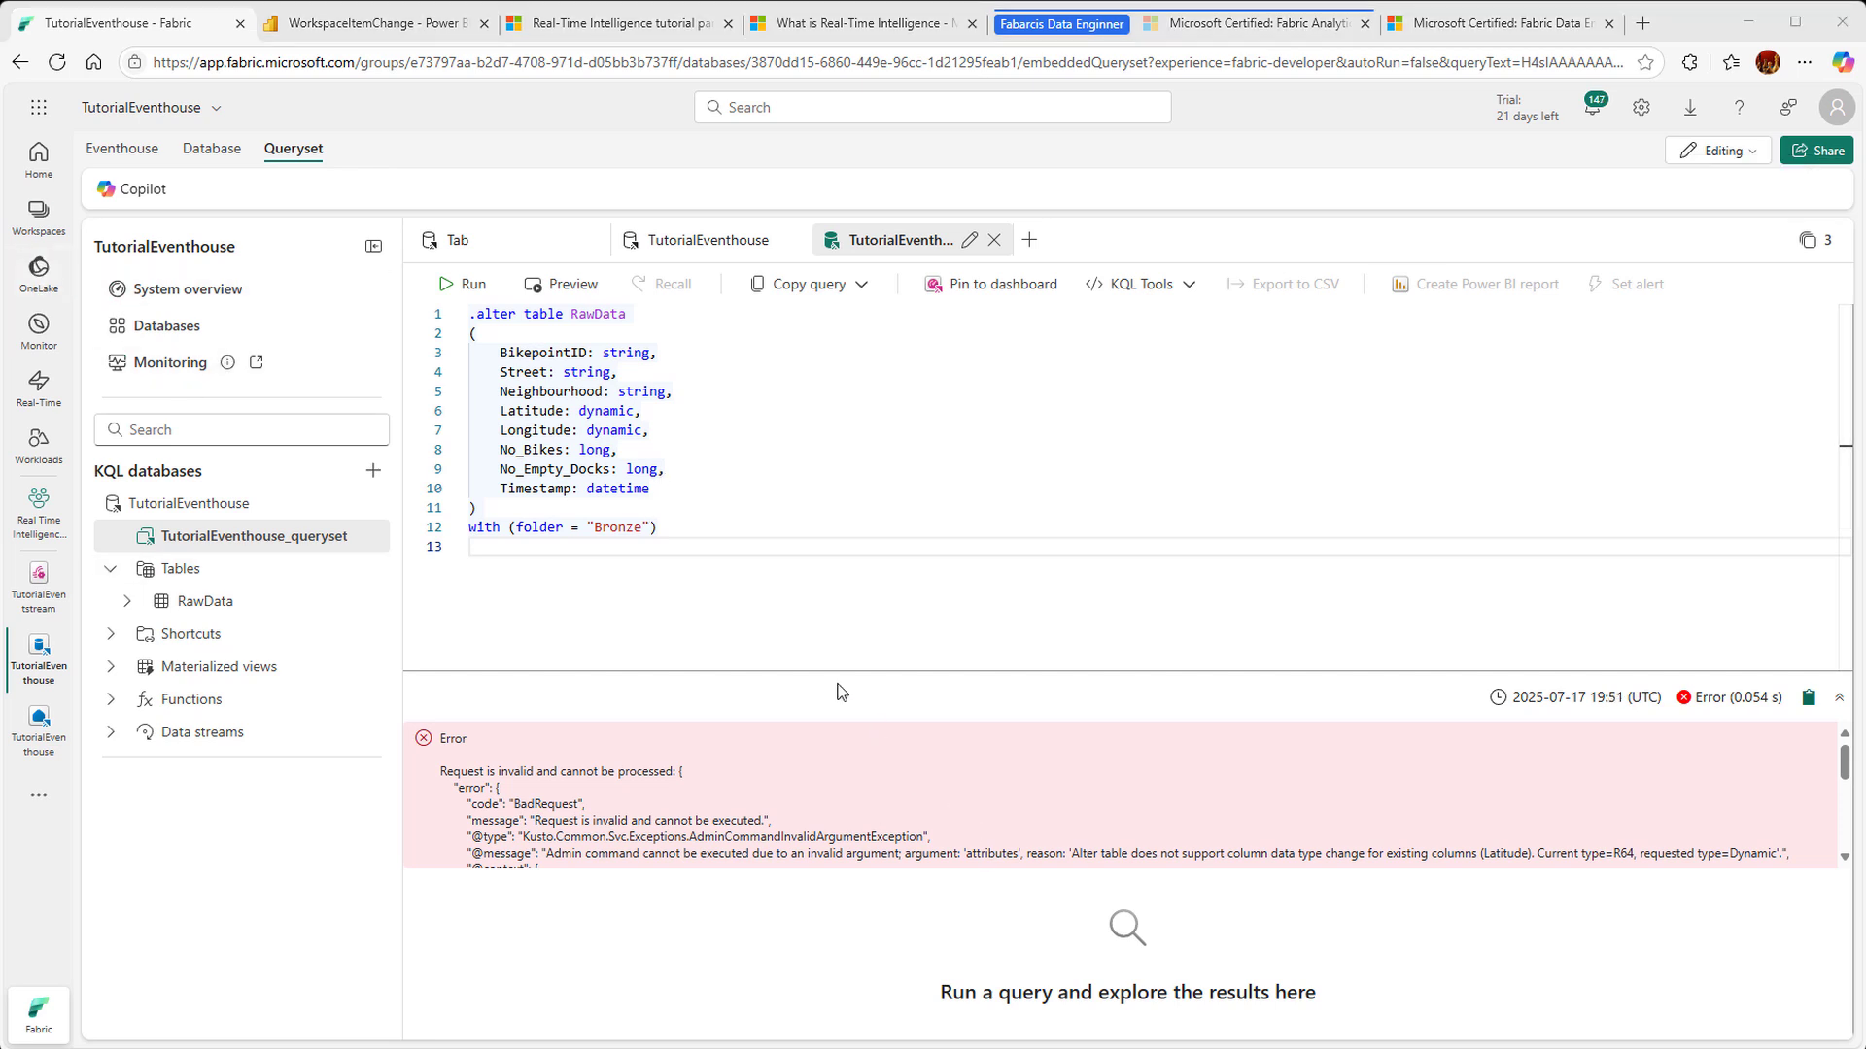
left_click(745, 613)
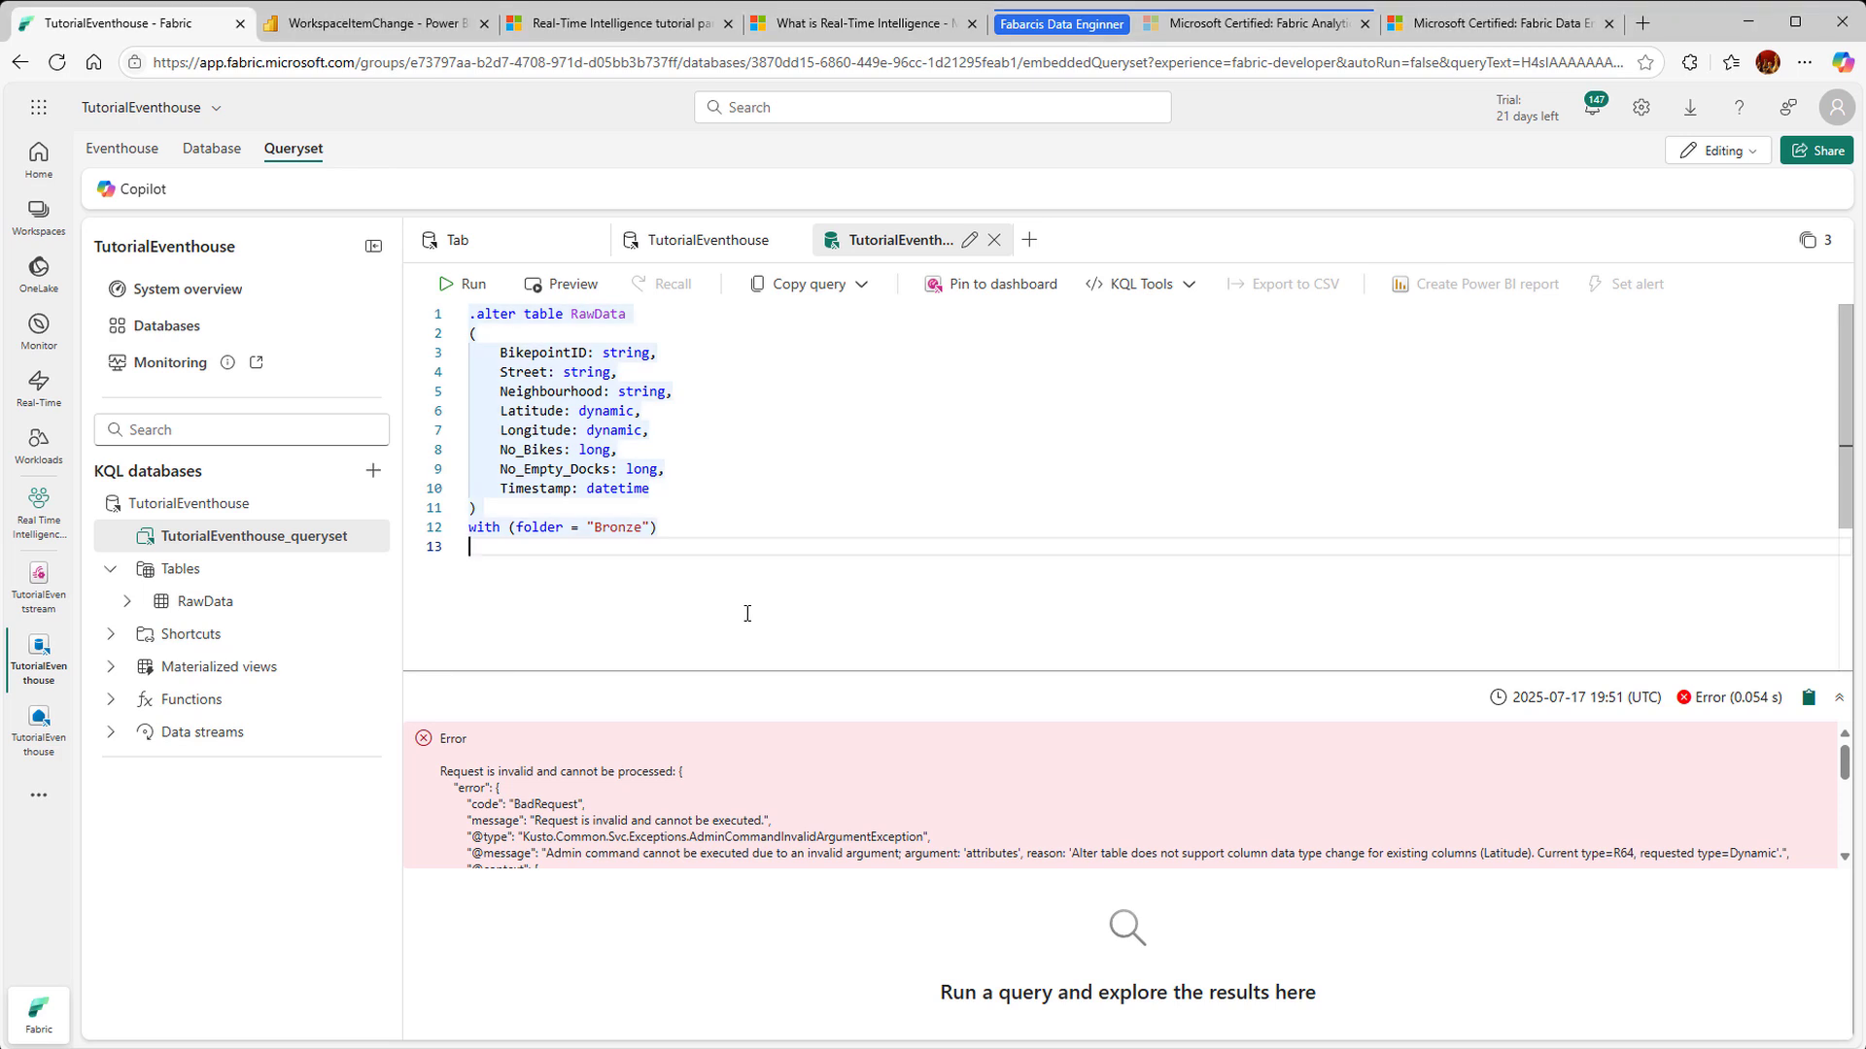
Step: Add a RawData | getschema query below the .alter table command and run only that query
key("Return")
type("RawData | getschema")
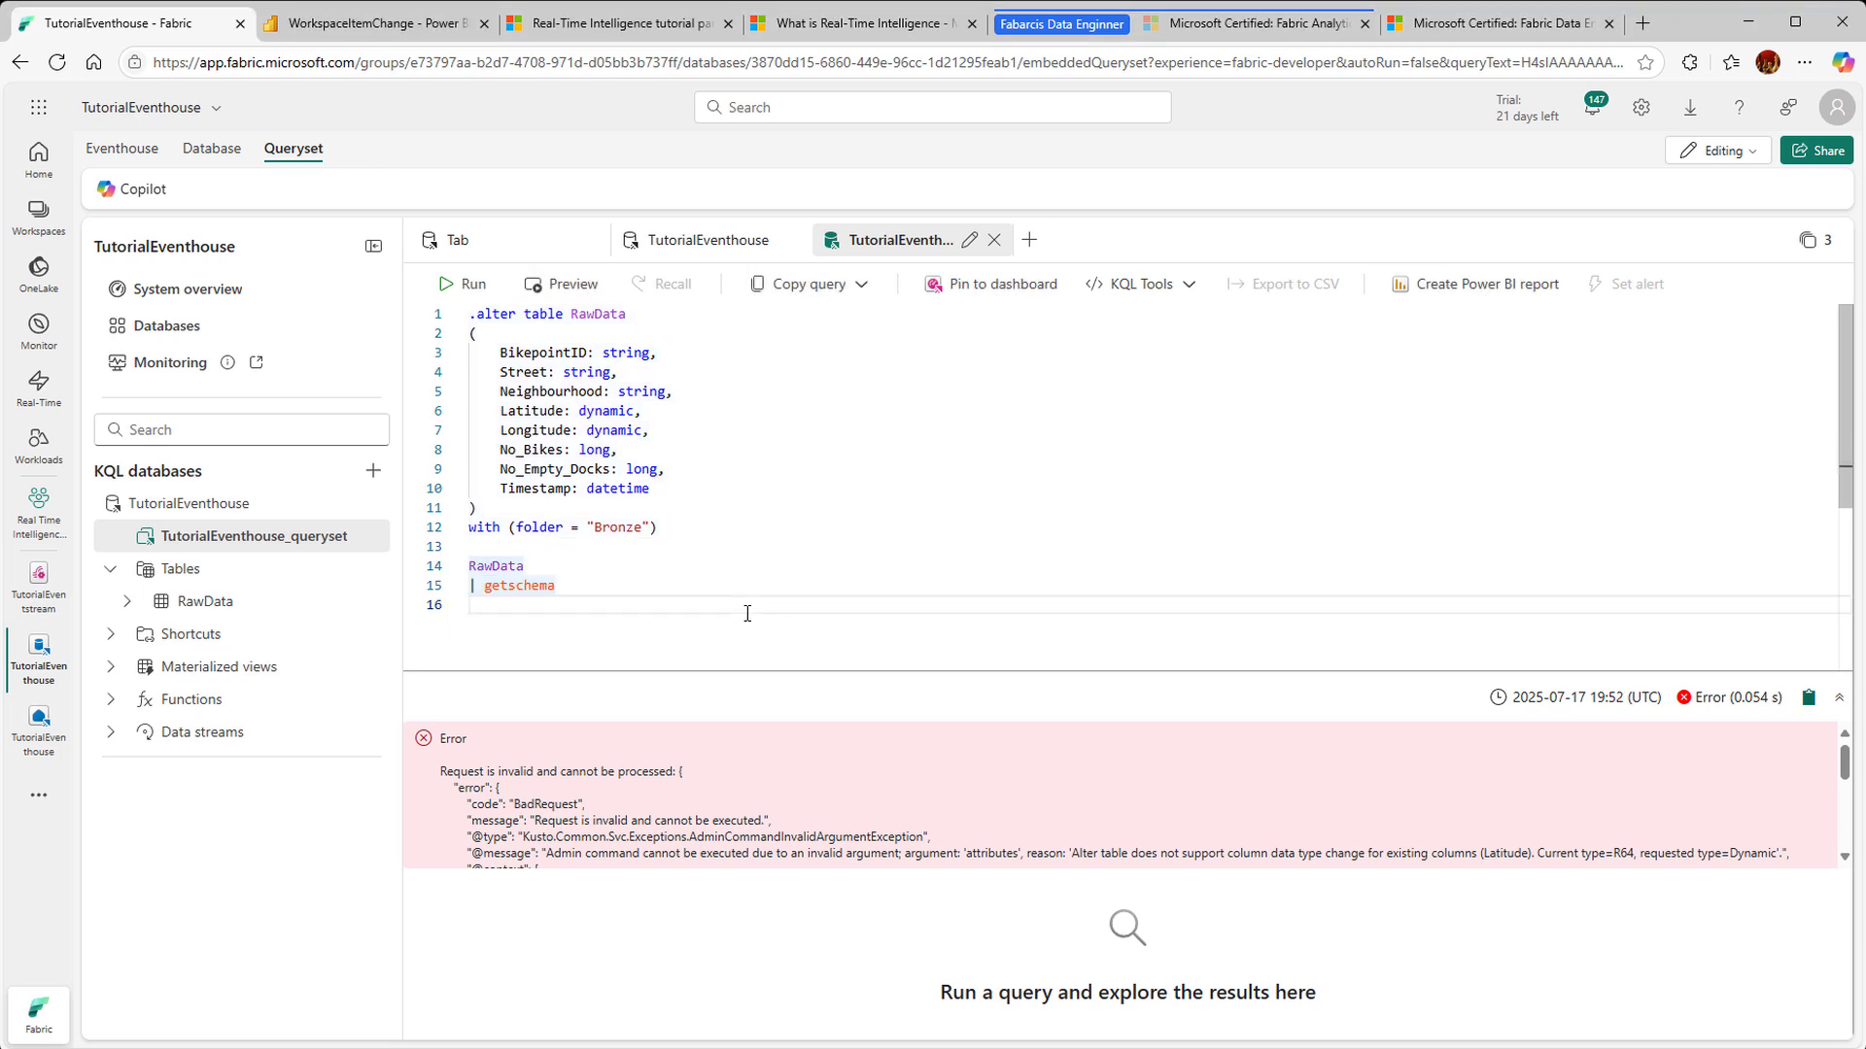
left_click_drag(615, 602, 471, 566)
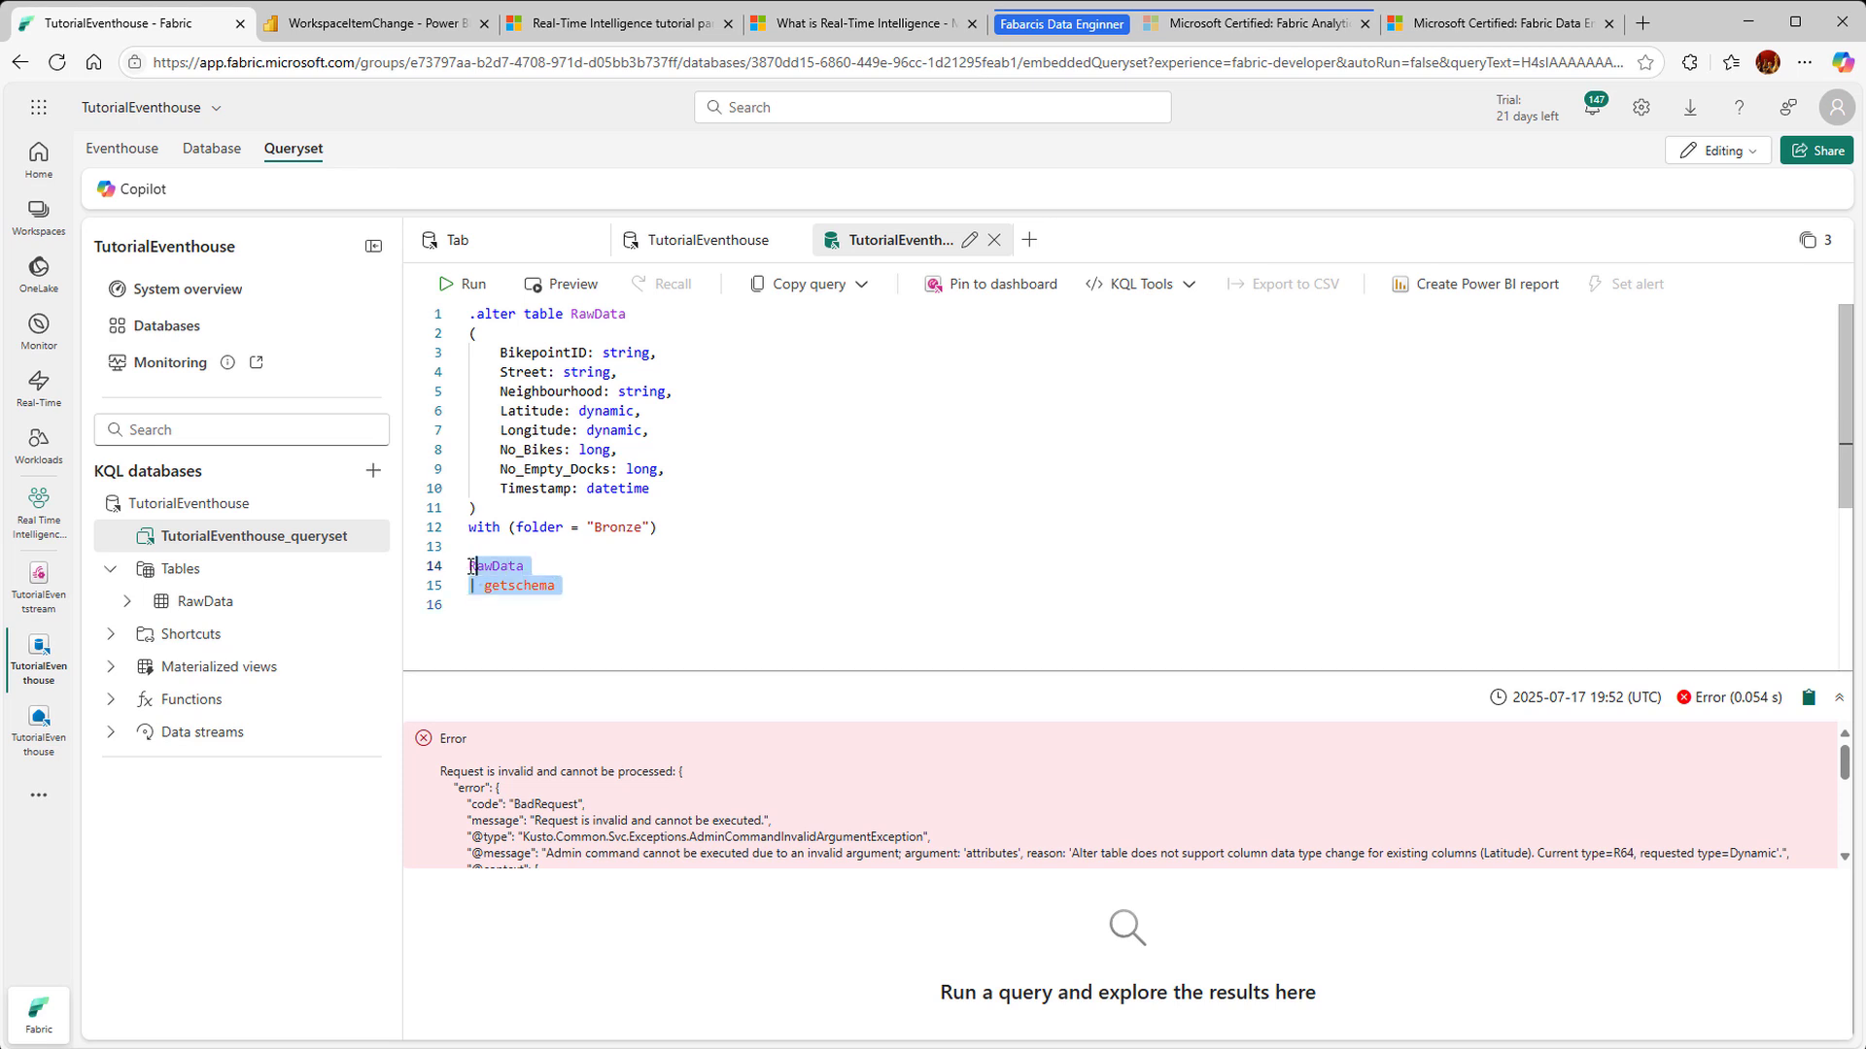
left_click(449, 283)
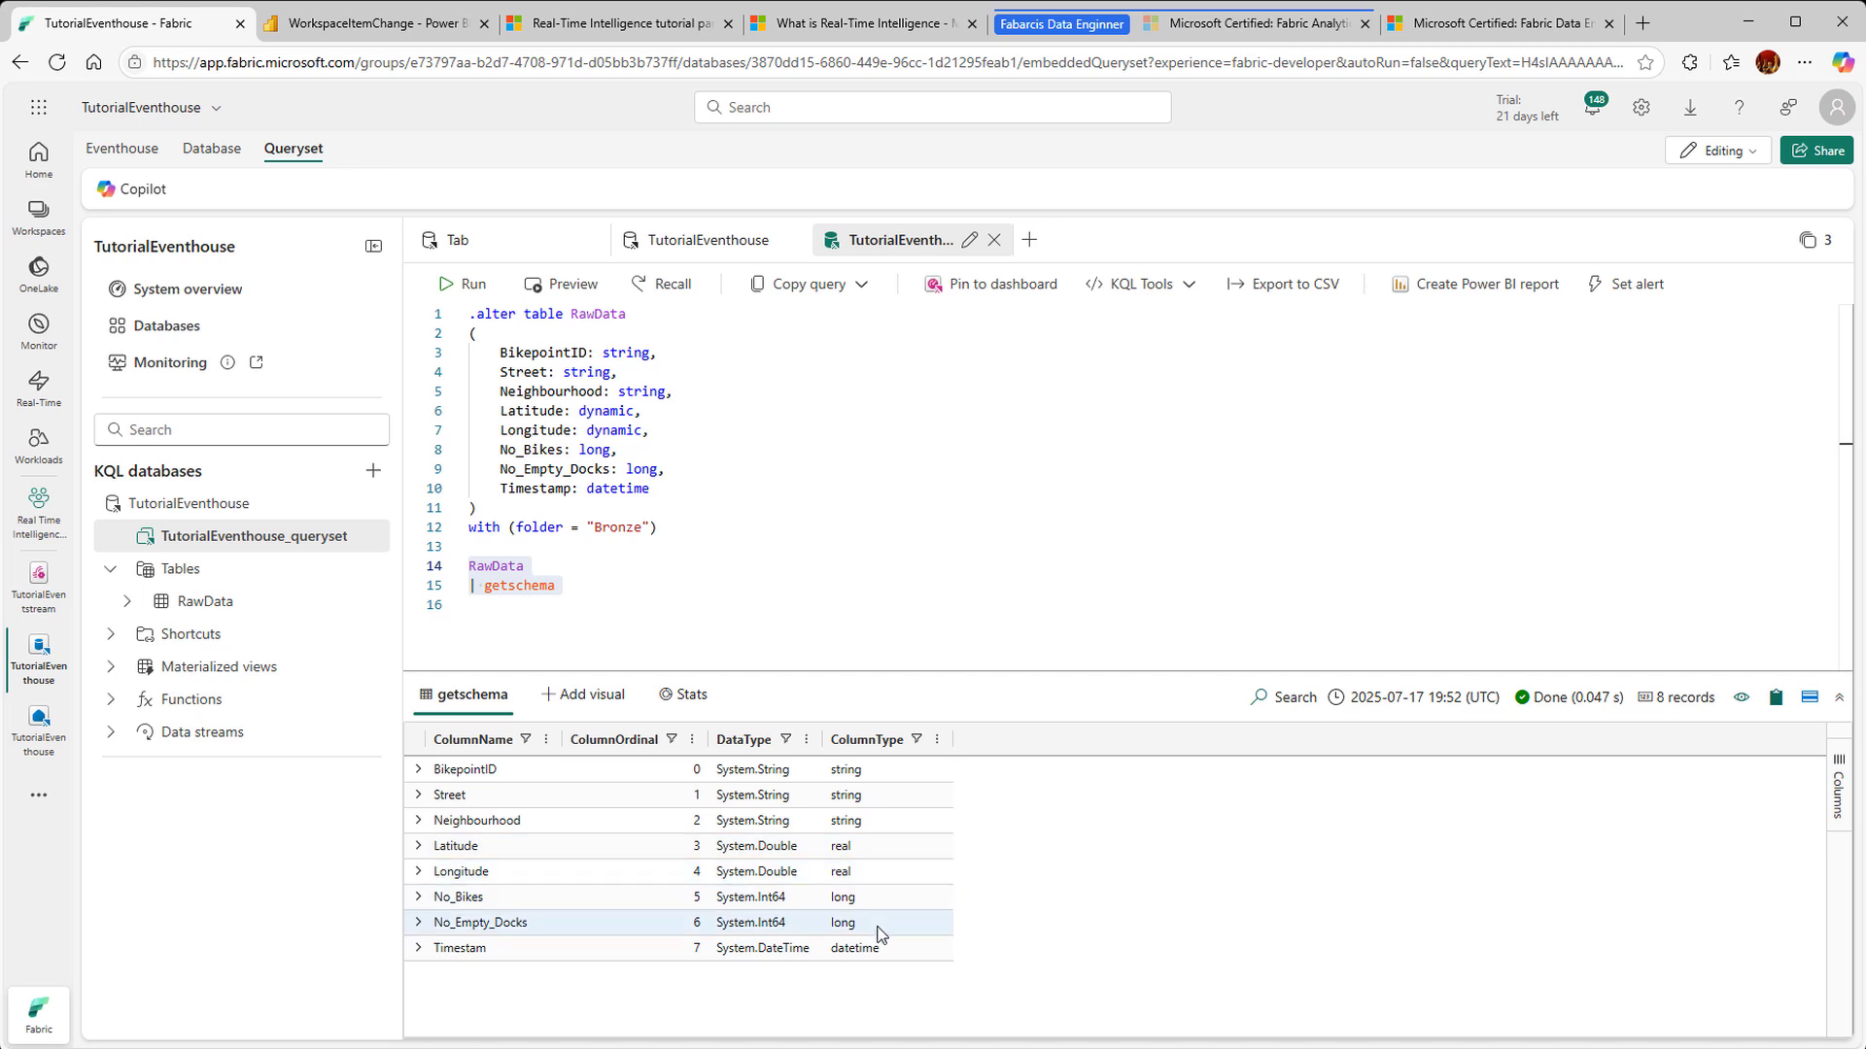
Step: Change the Latitude column type to real in the .alter table RawData command
left_click(637, 412)
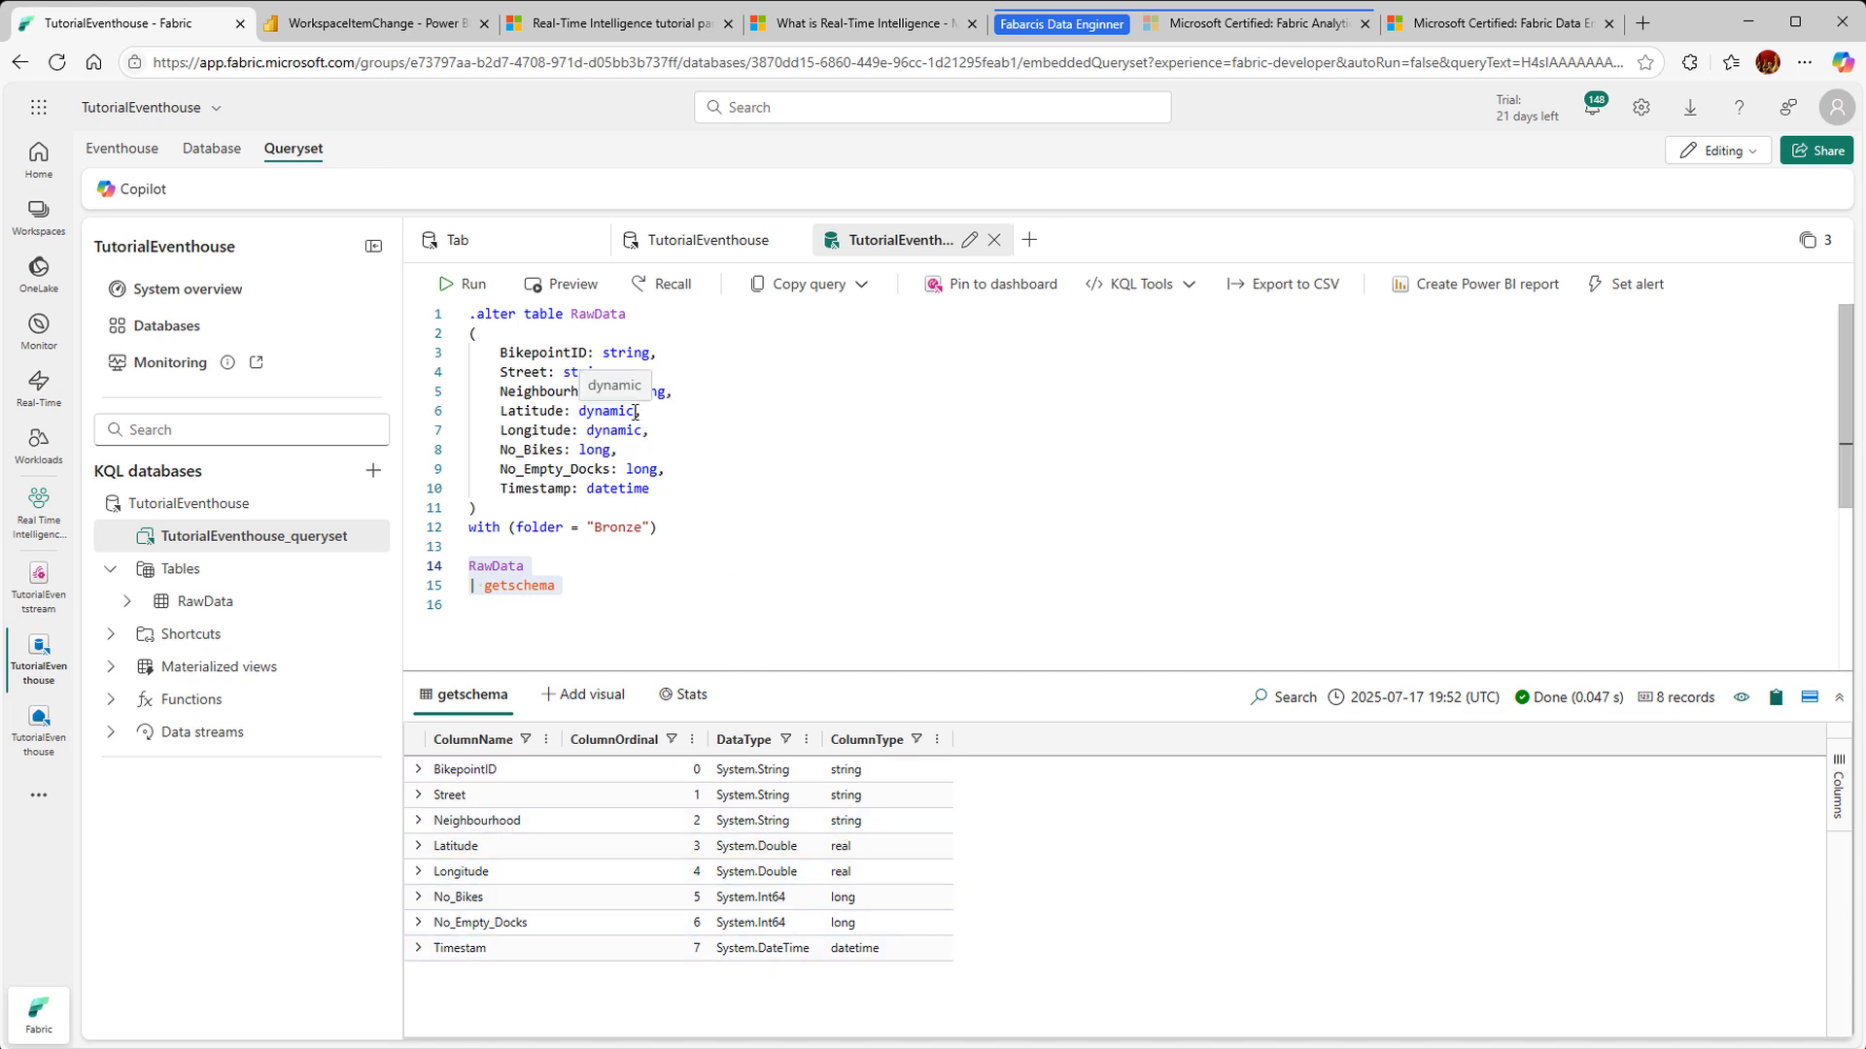
key("BackSpace")
key("BackSpace")
key("BackSpace")
key("BackSpace")
key("BackSpace")
key("BackSpace")
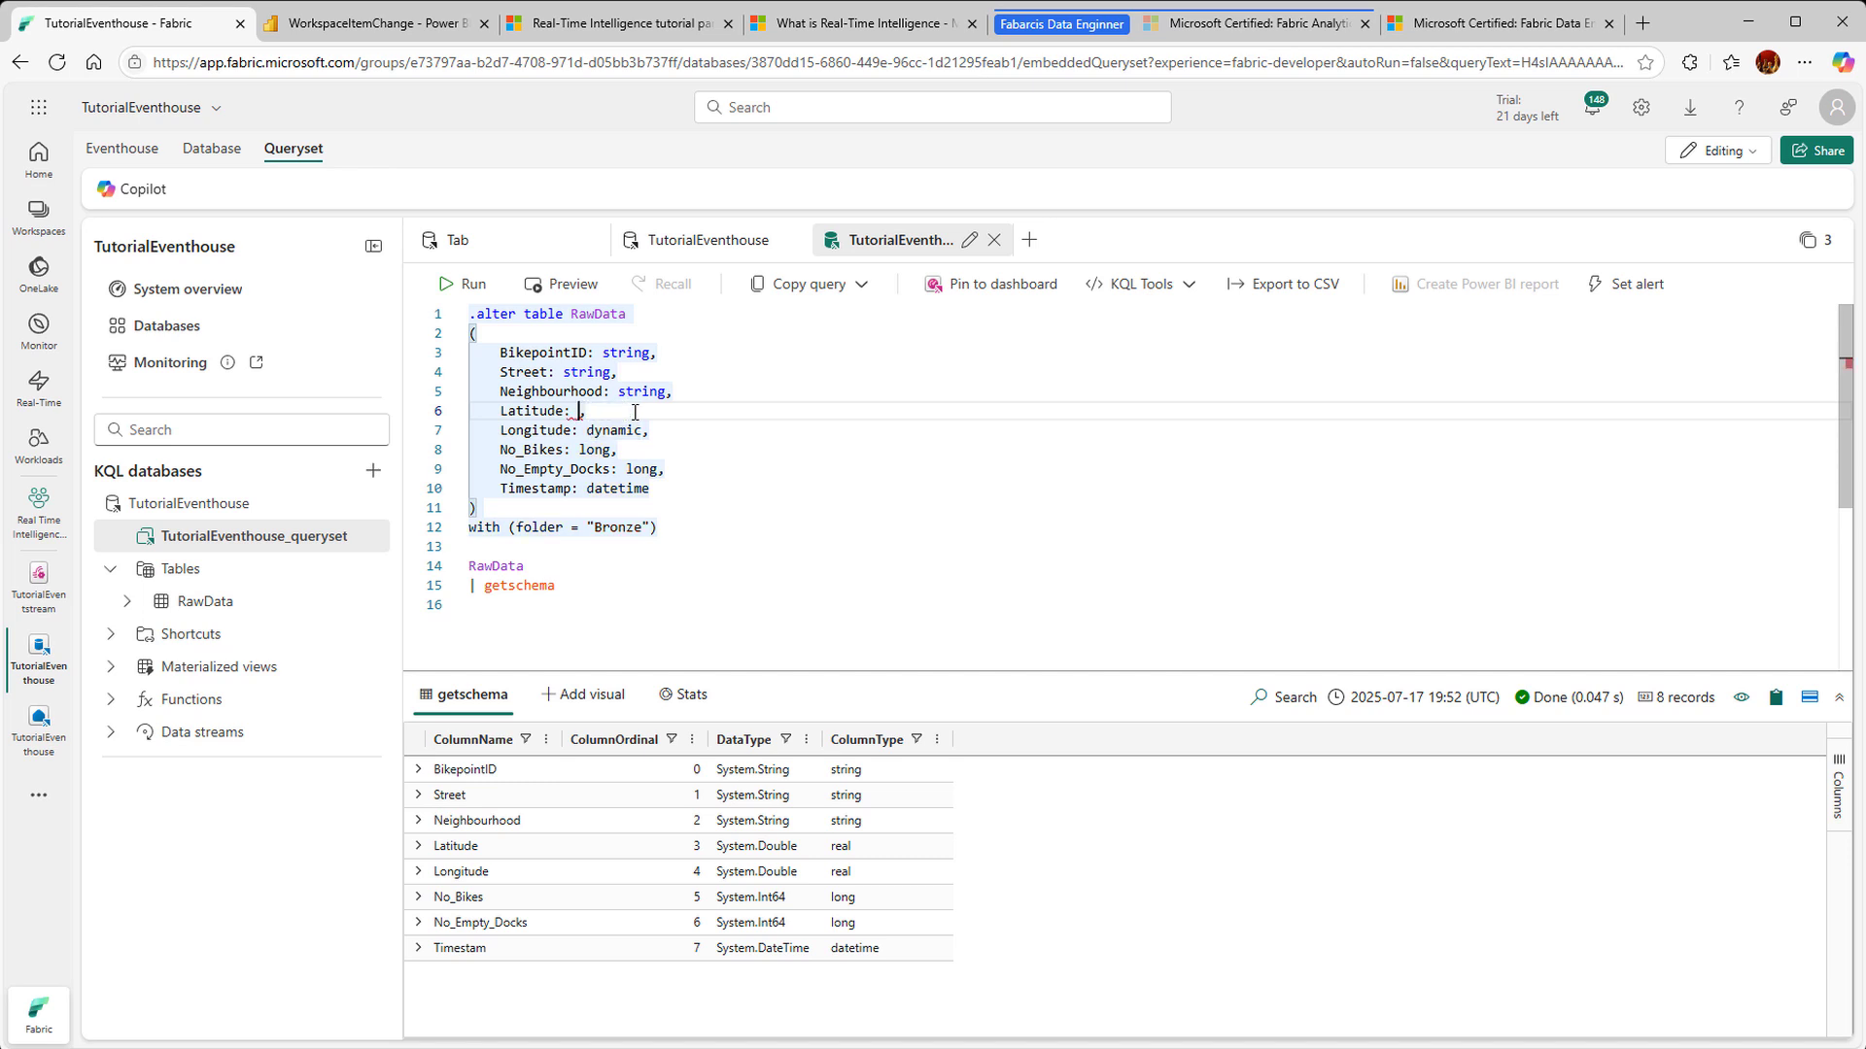
type("real")
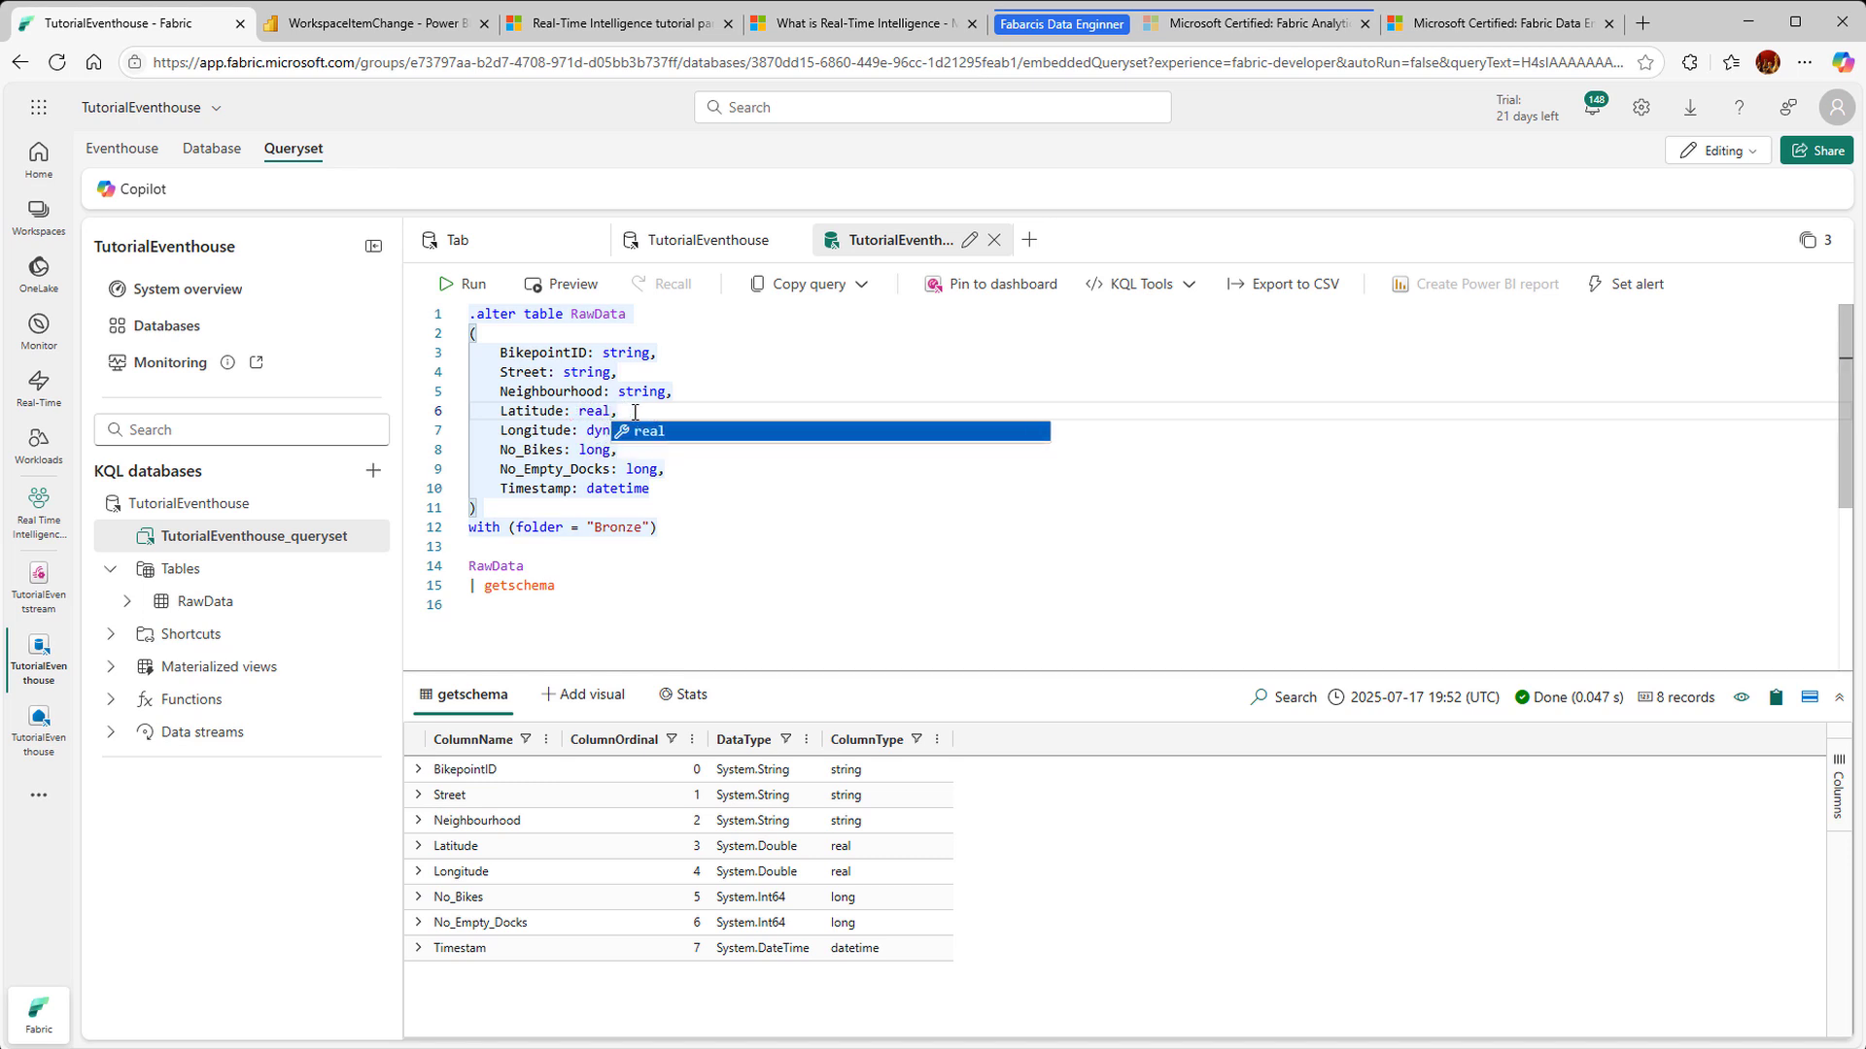
left_click(754, 498)
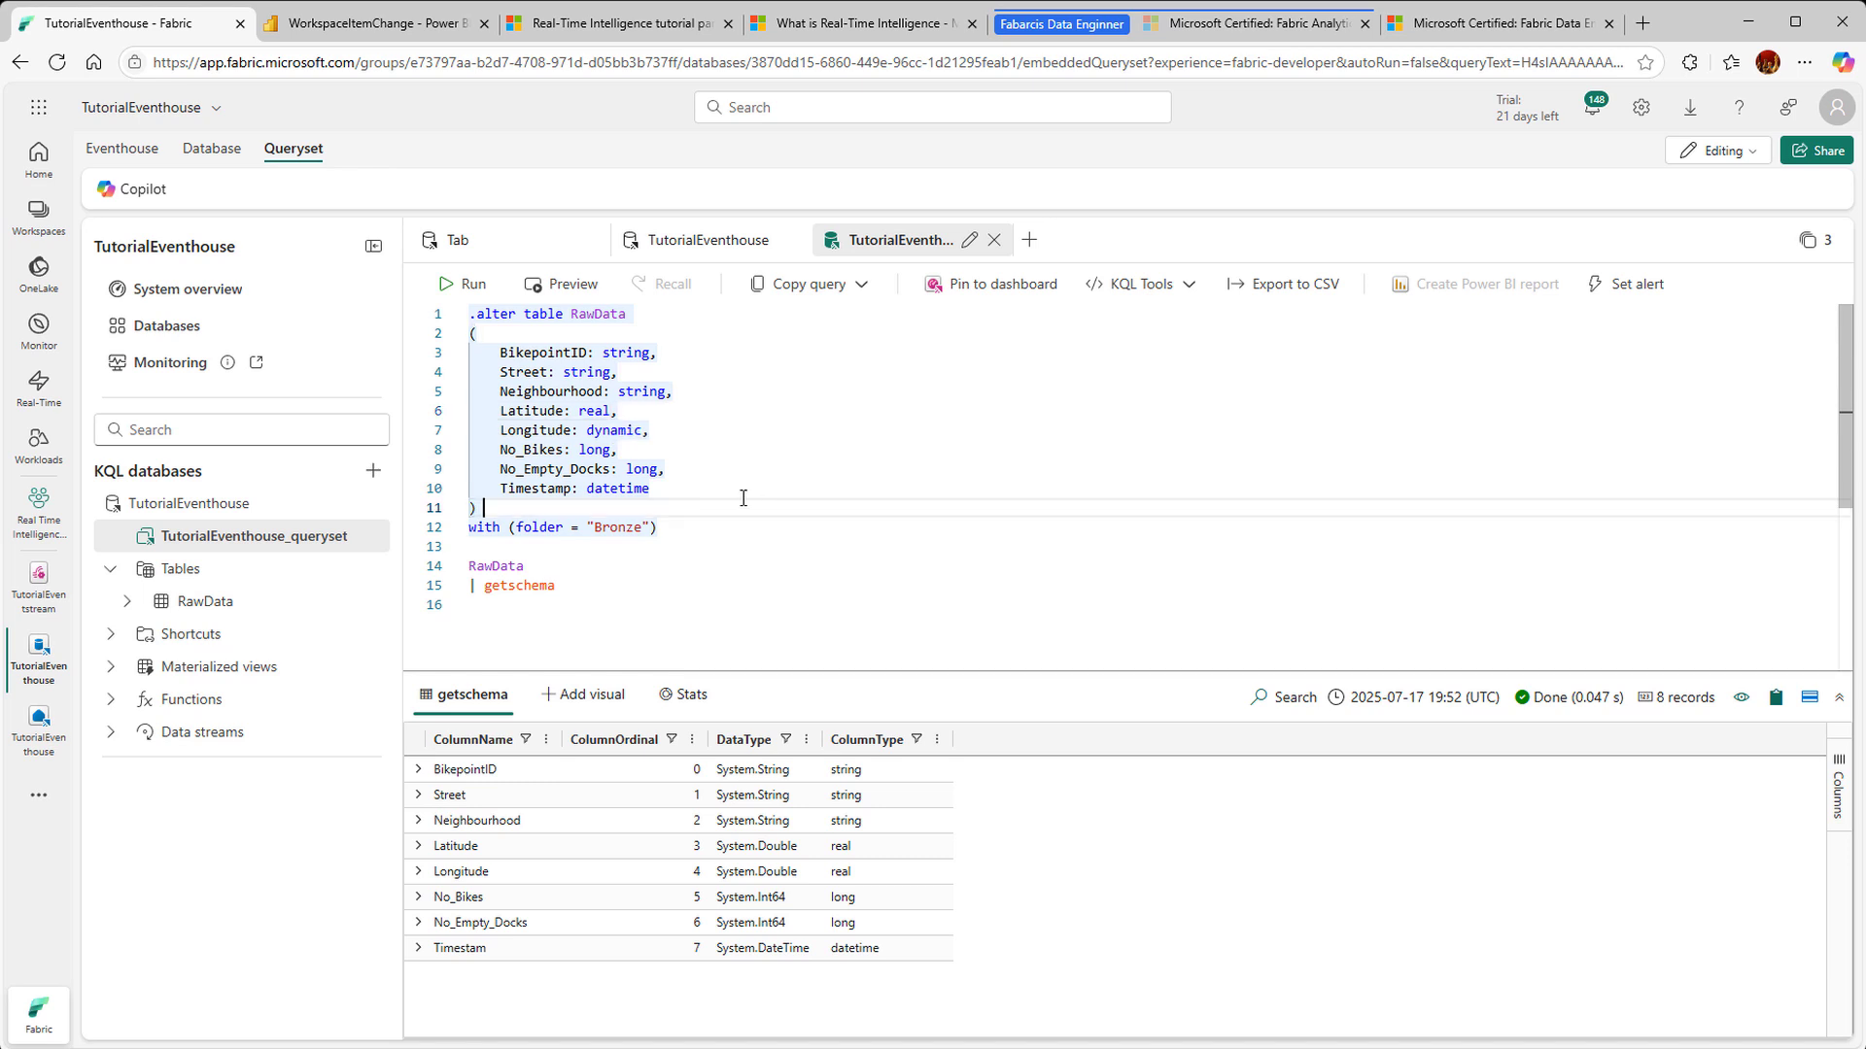
Step: Change the Longitude column type to real in the same .alter table command
double_click(622, 430)
key("Right")
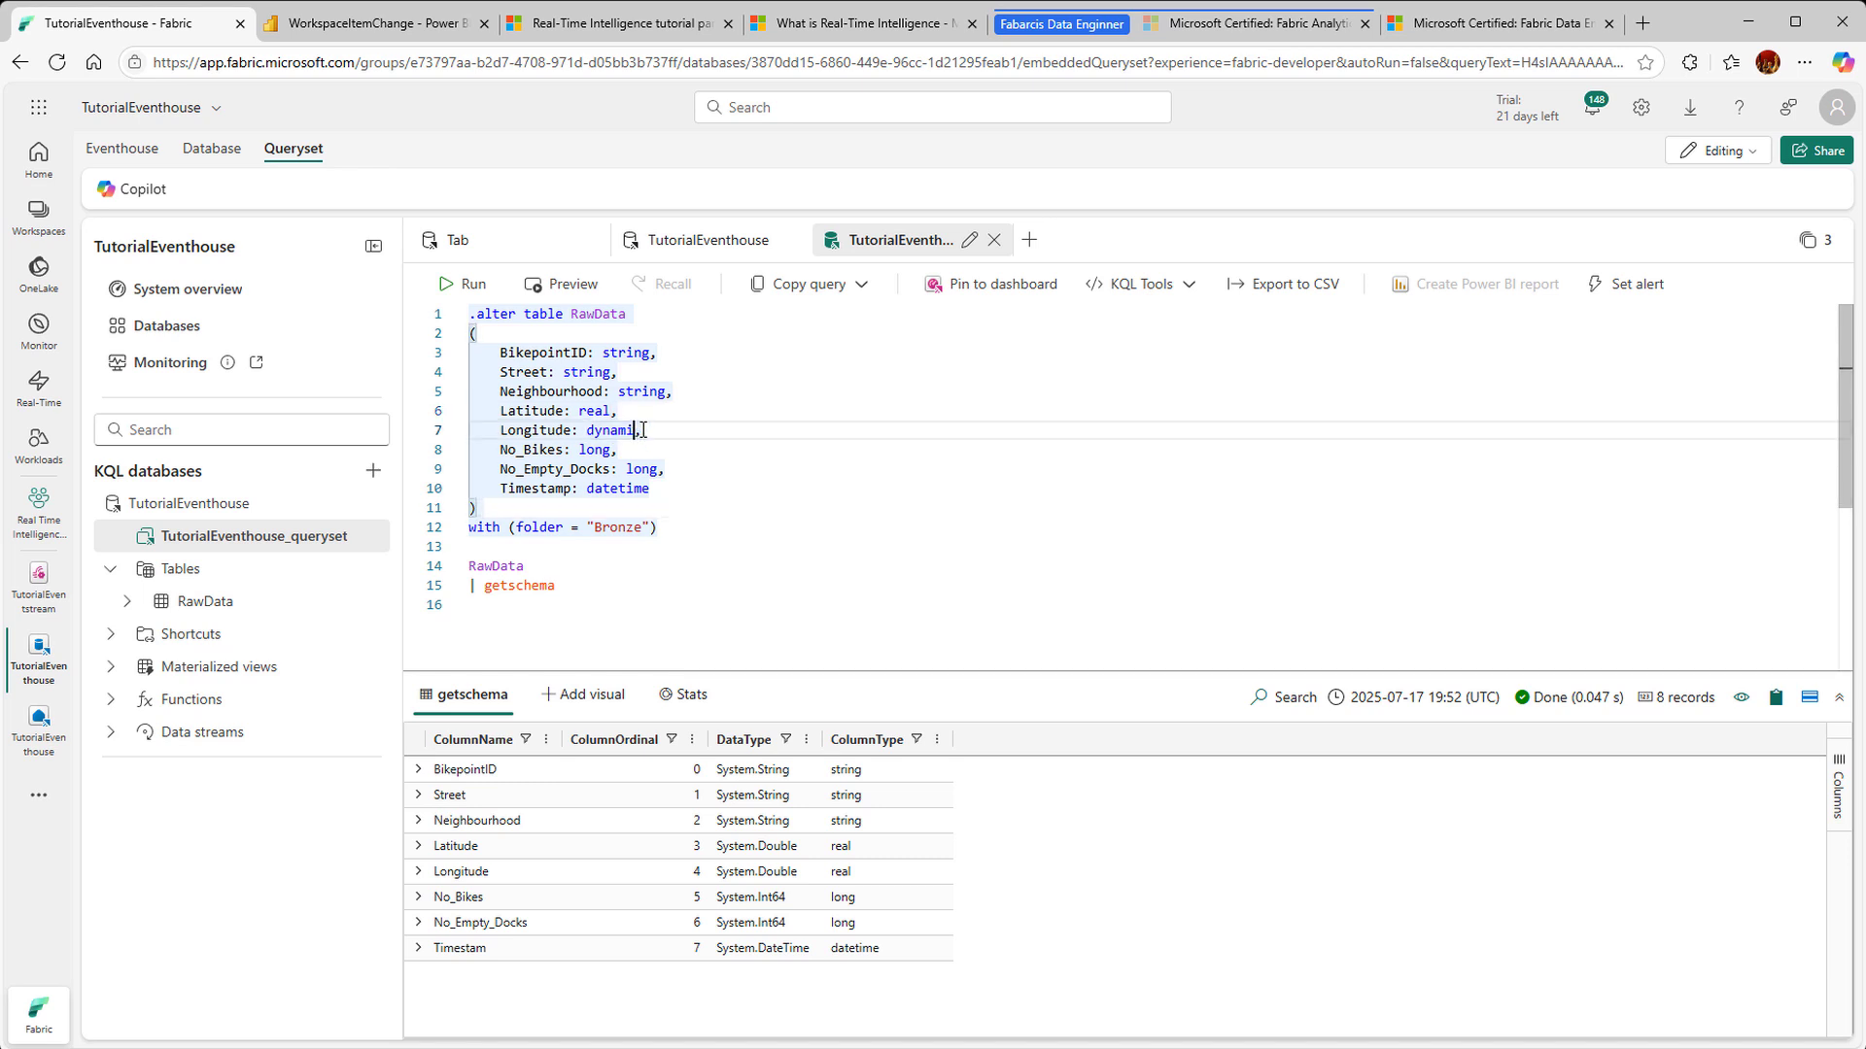
key("BackSpace")
key("BackSpace")
key("BackSpace")
key("BackSpace")
key("BackSpace")
key("BackSpace")
type("real")
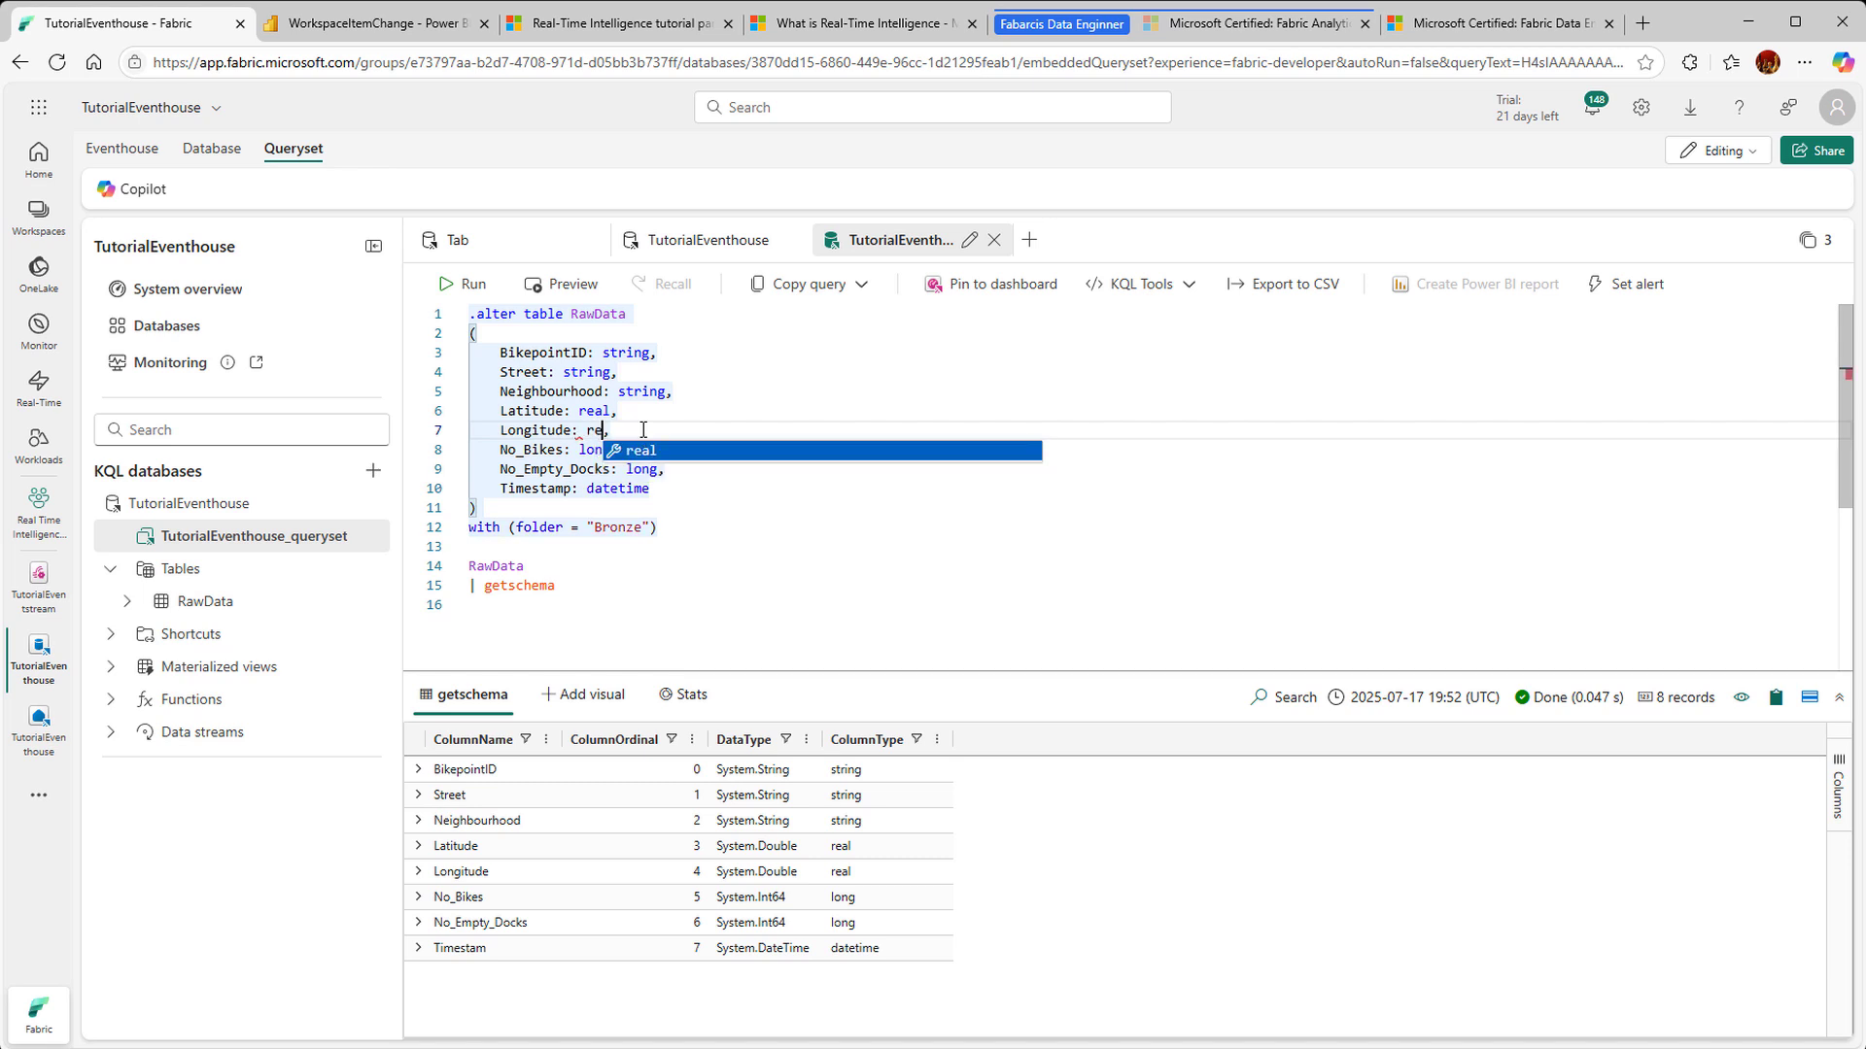
left_click(751, 605)
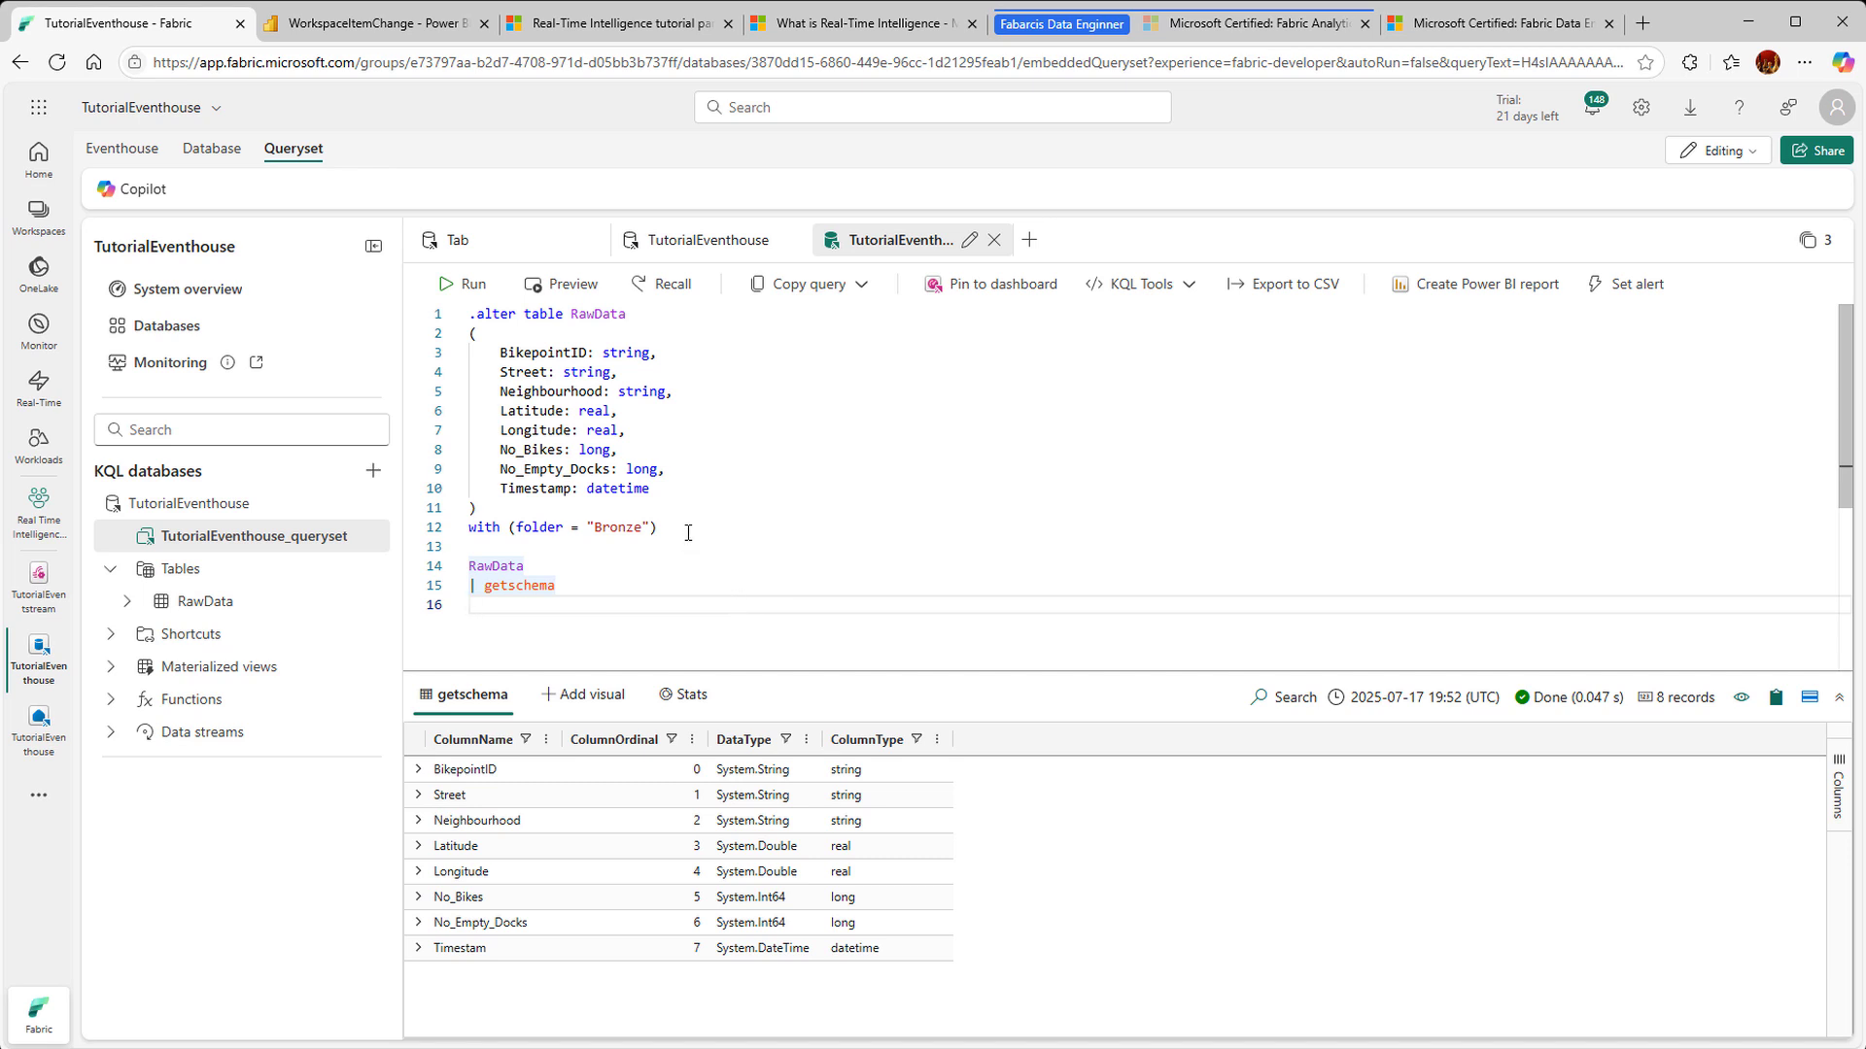
Step: Run only the .alter table RawData command with folder = "Bronze", and expand the Bronze folder under Tables
left_click_drag(688, 532, 429, 333)
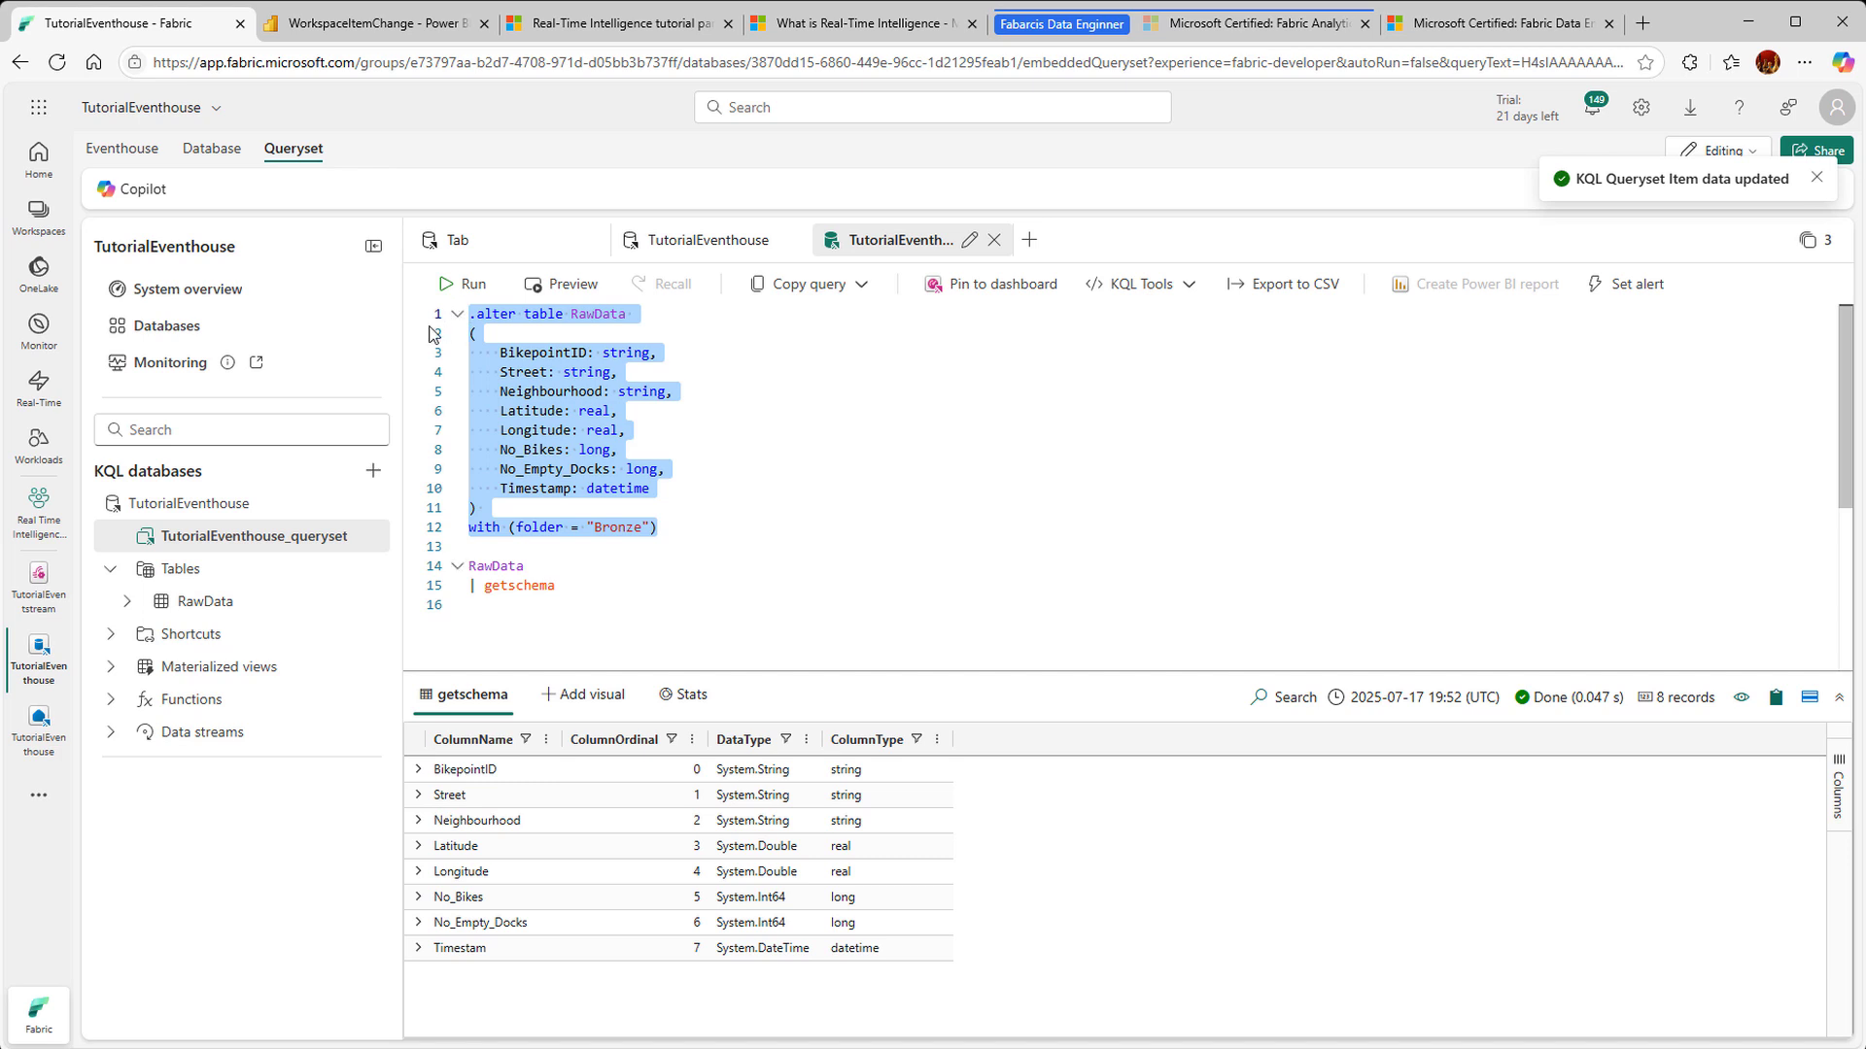
left_click(459, 286)
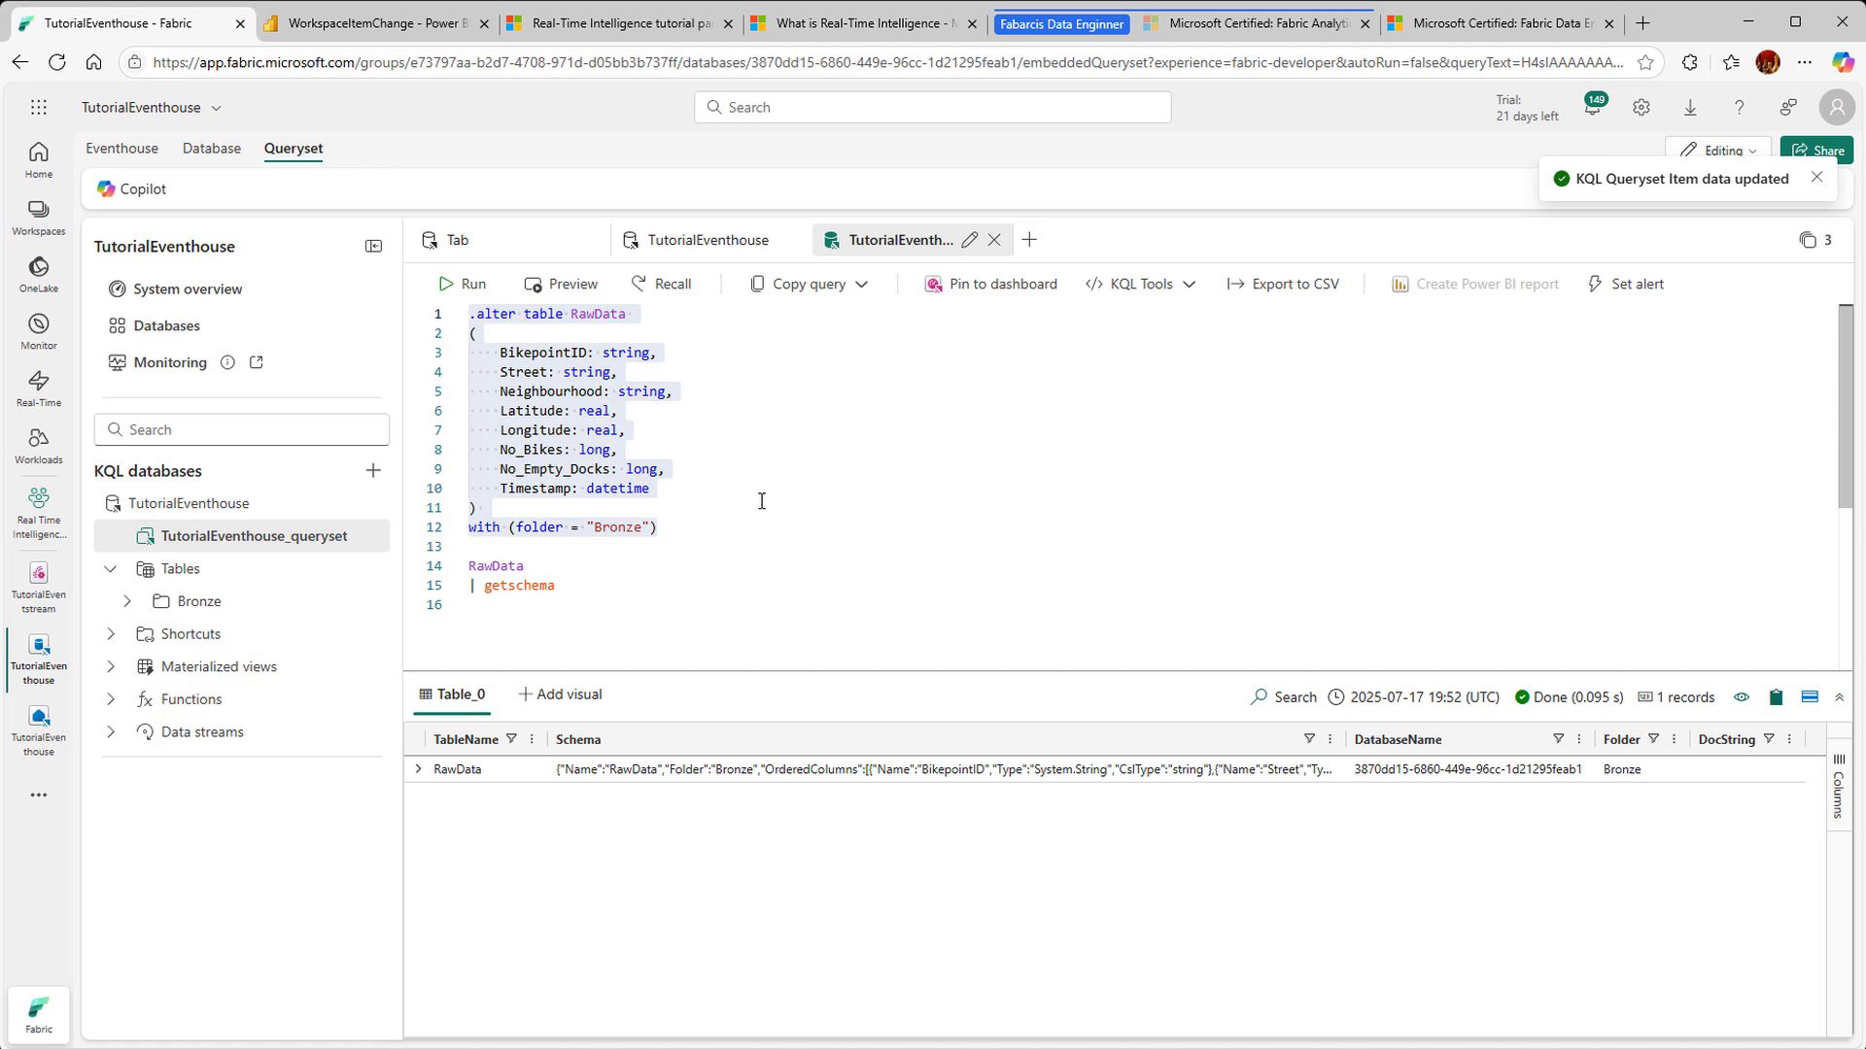
left_click(126, 601)
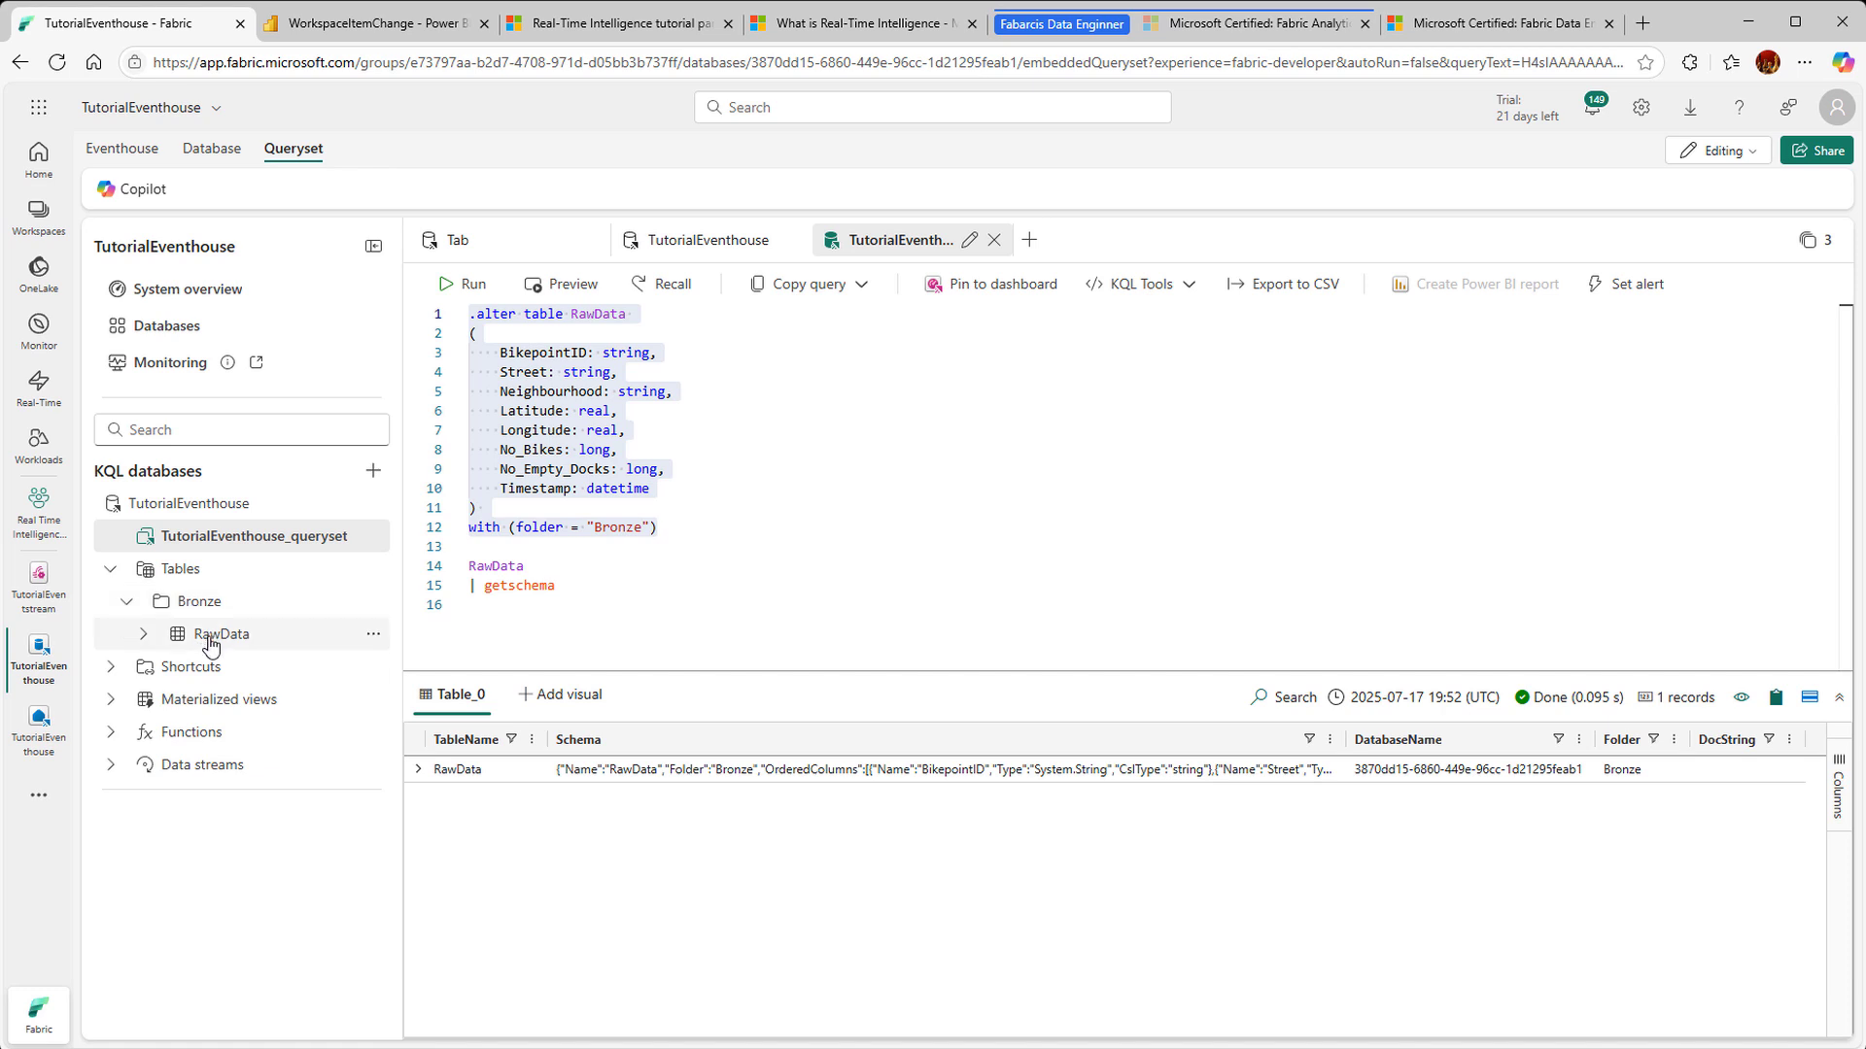
left_click(520, 654)
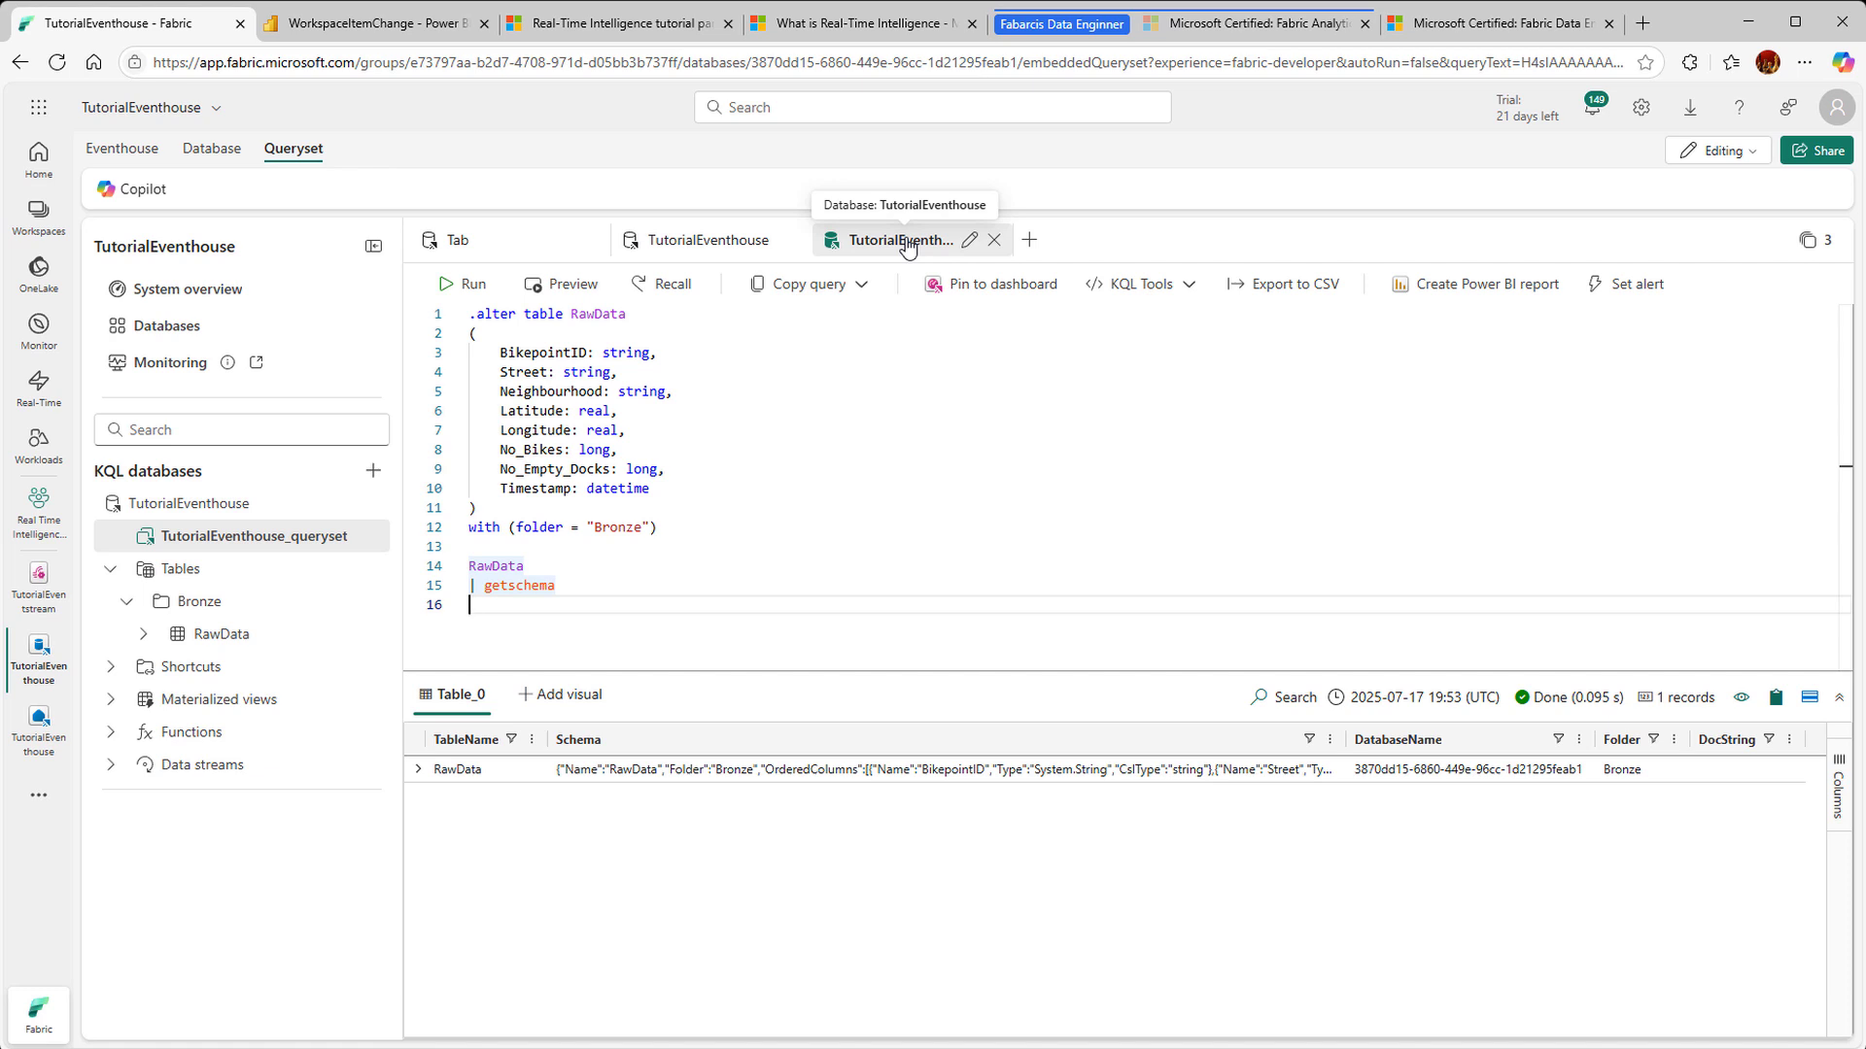
left_click(697, 240)
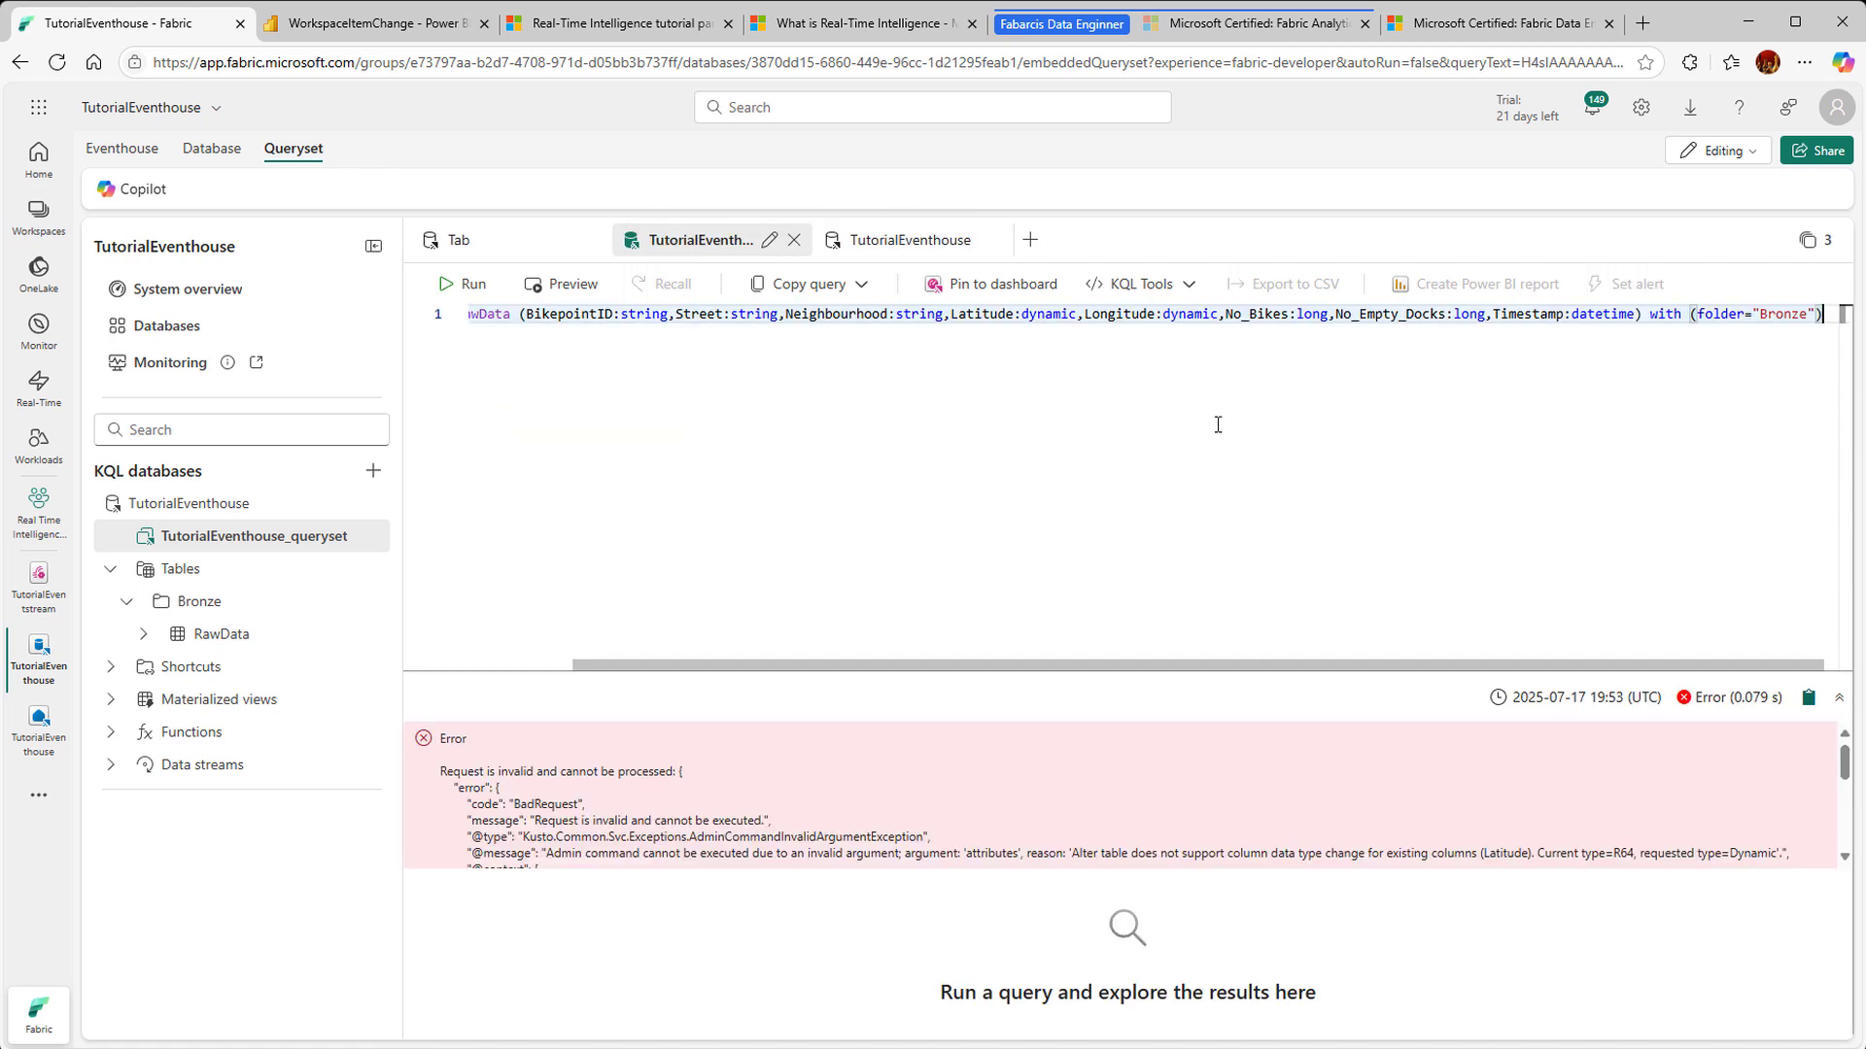
left_click(904, 239)
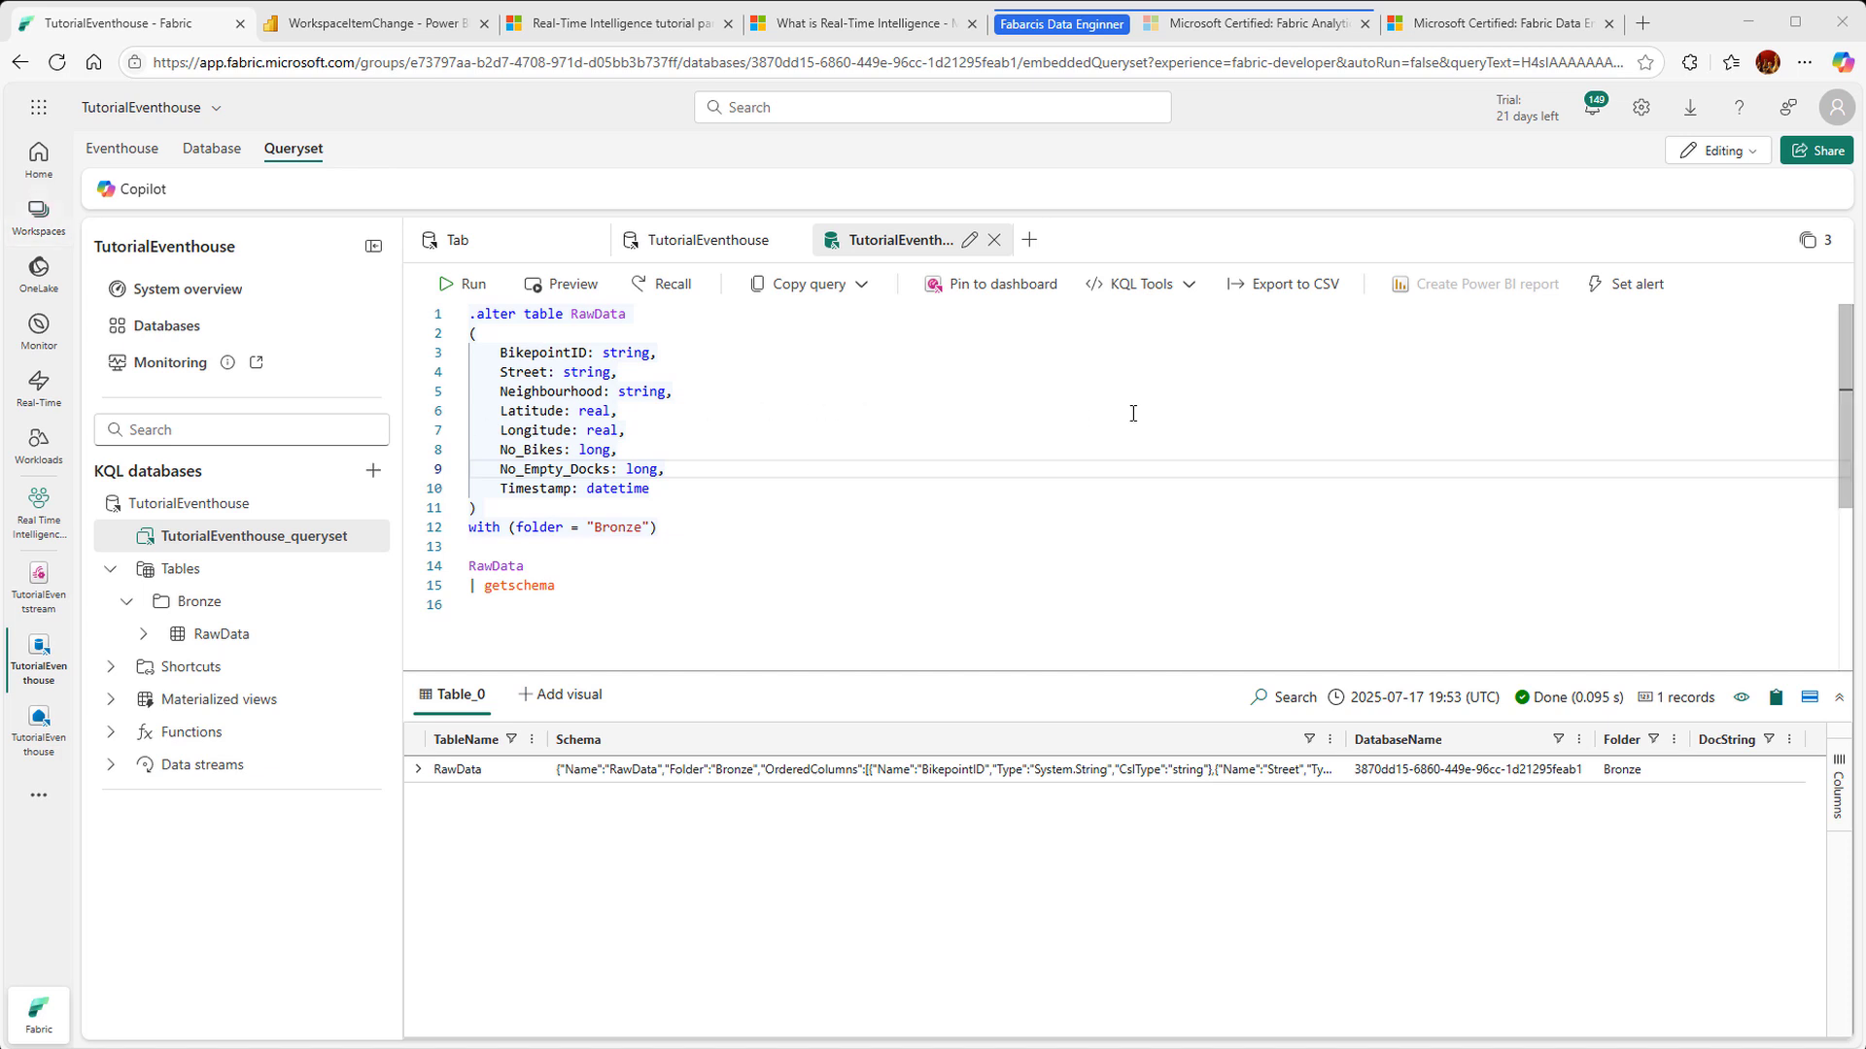
Step: In a new query tab, paste and run the .create table TransformedData command with folder="Silver", and expand the Silver folder
left_click(1030, 240)
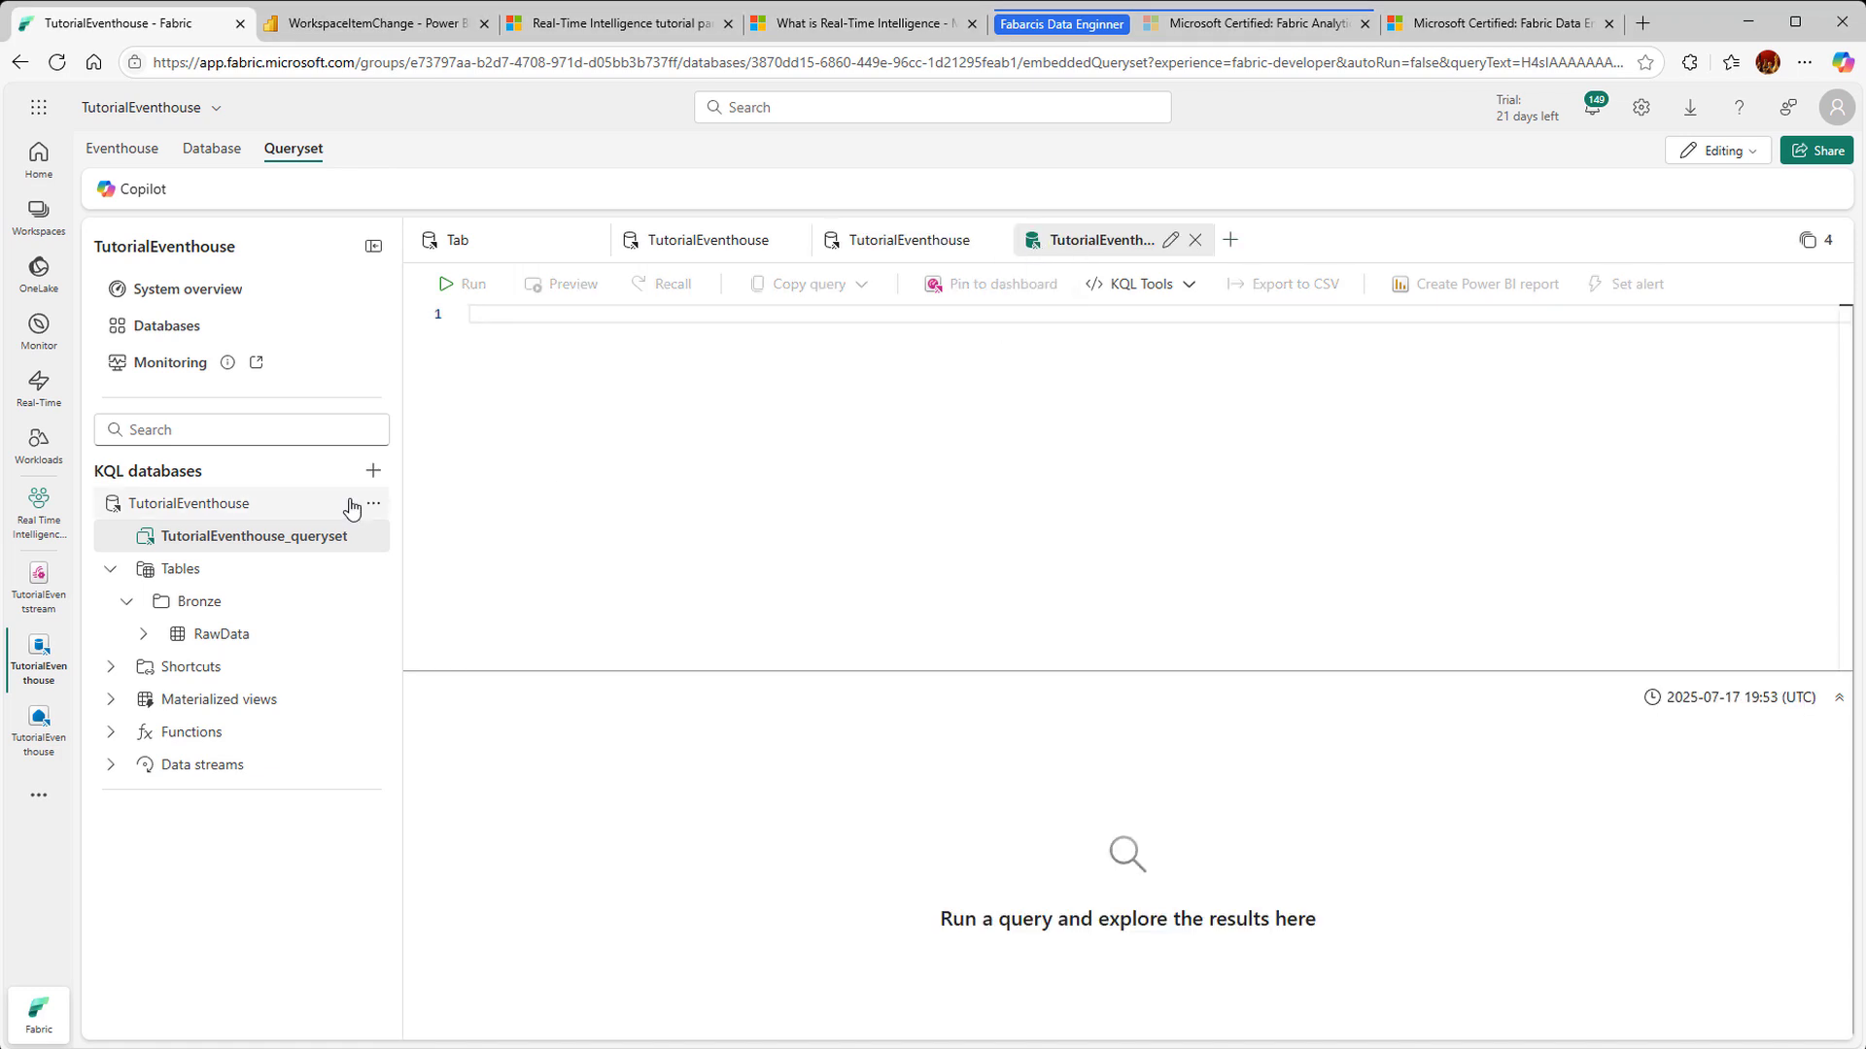
key("ctrl+v")
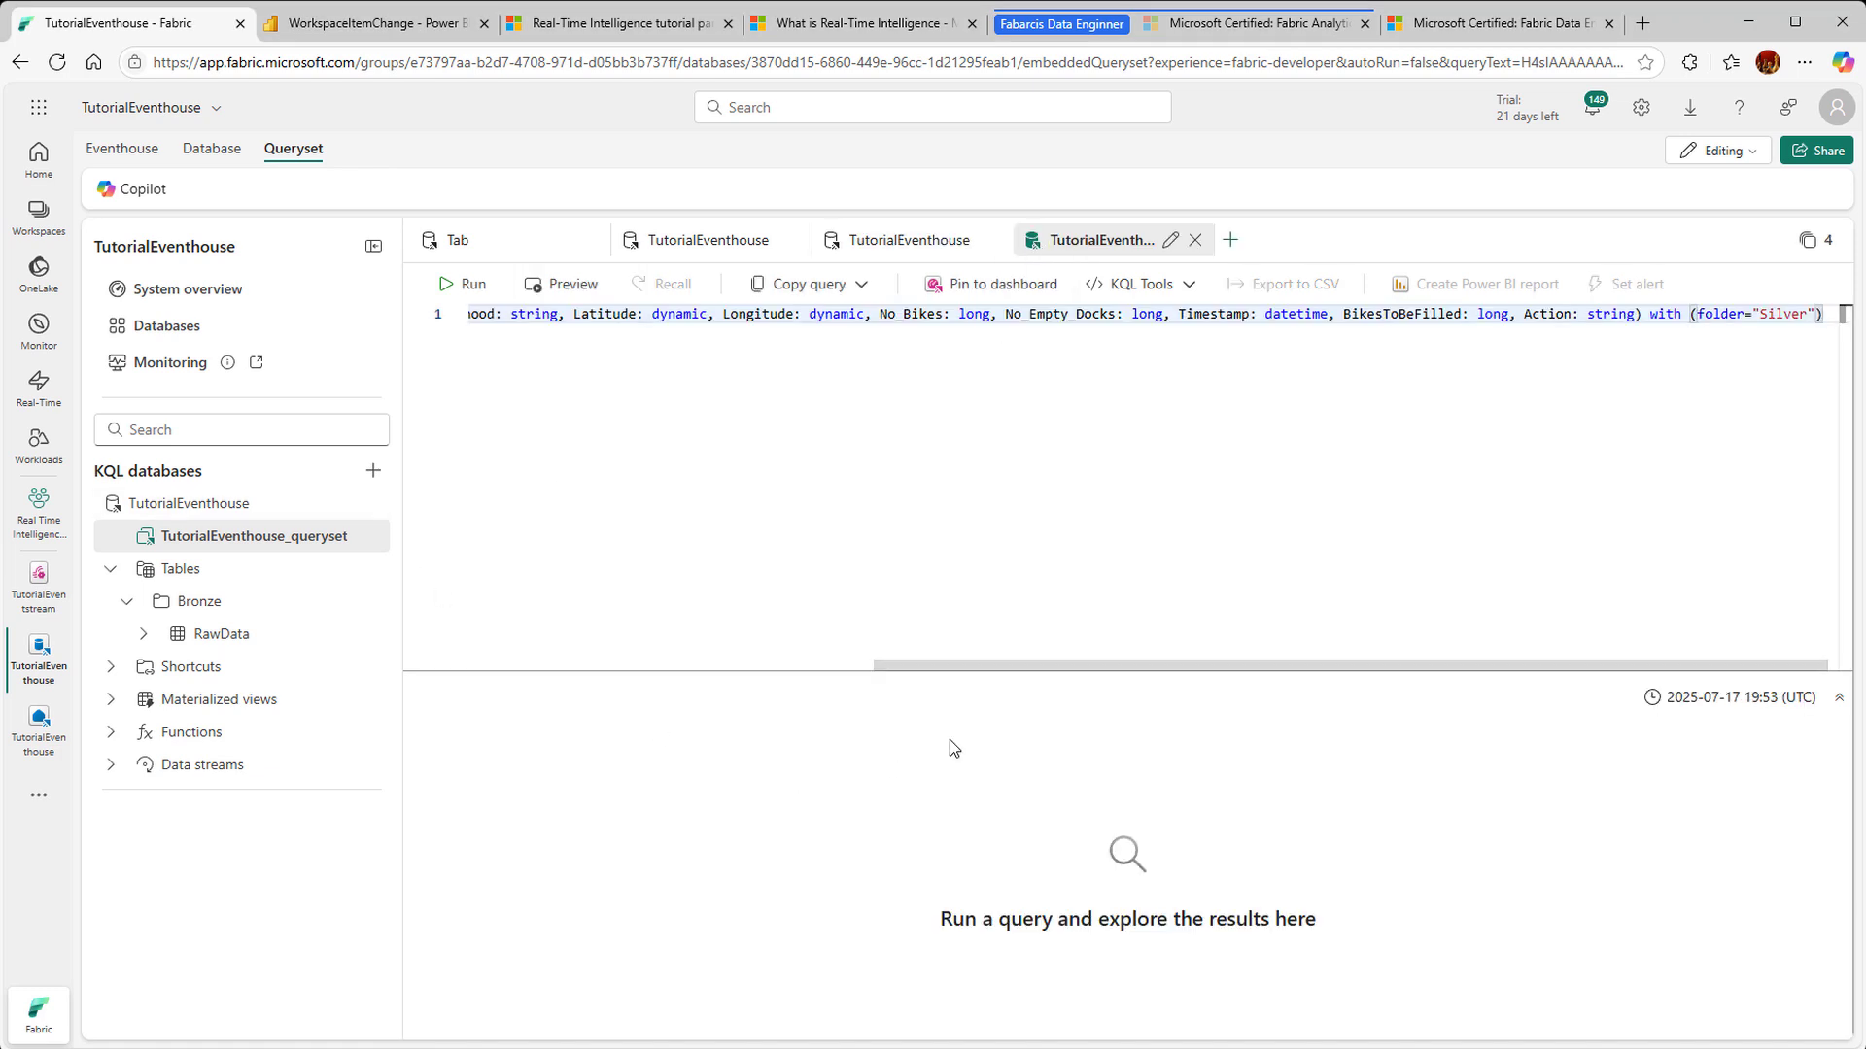
left_click_drag(1028, 662, 1578, 686)
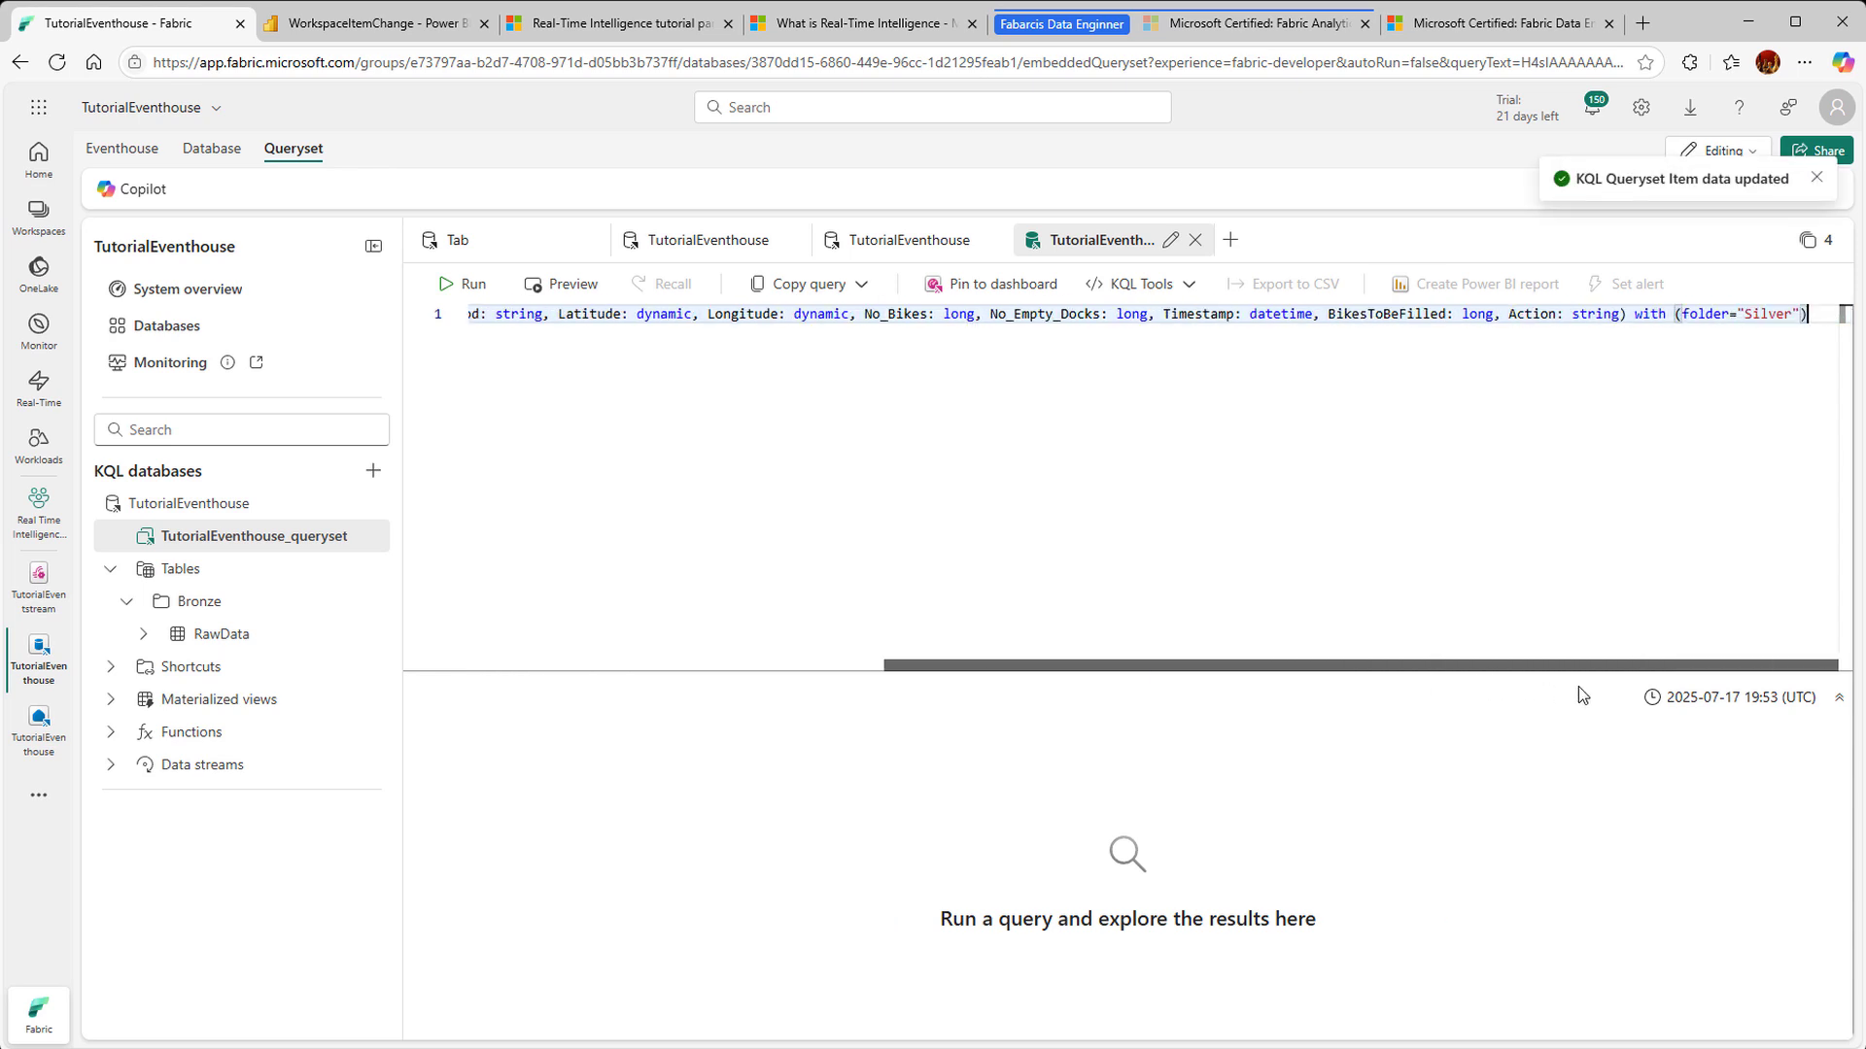
left_click_drag(1005, 664, 554, 654)
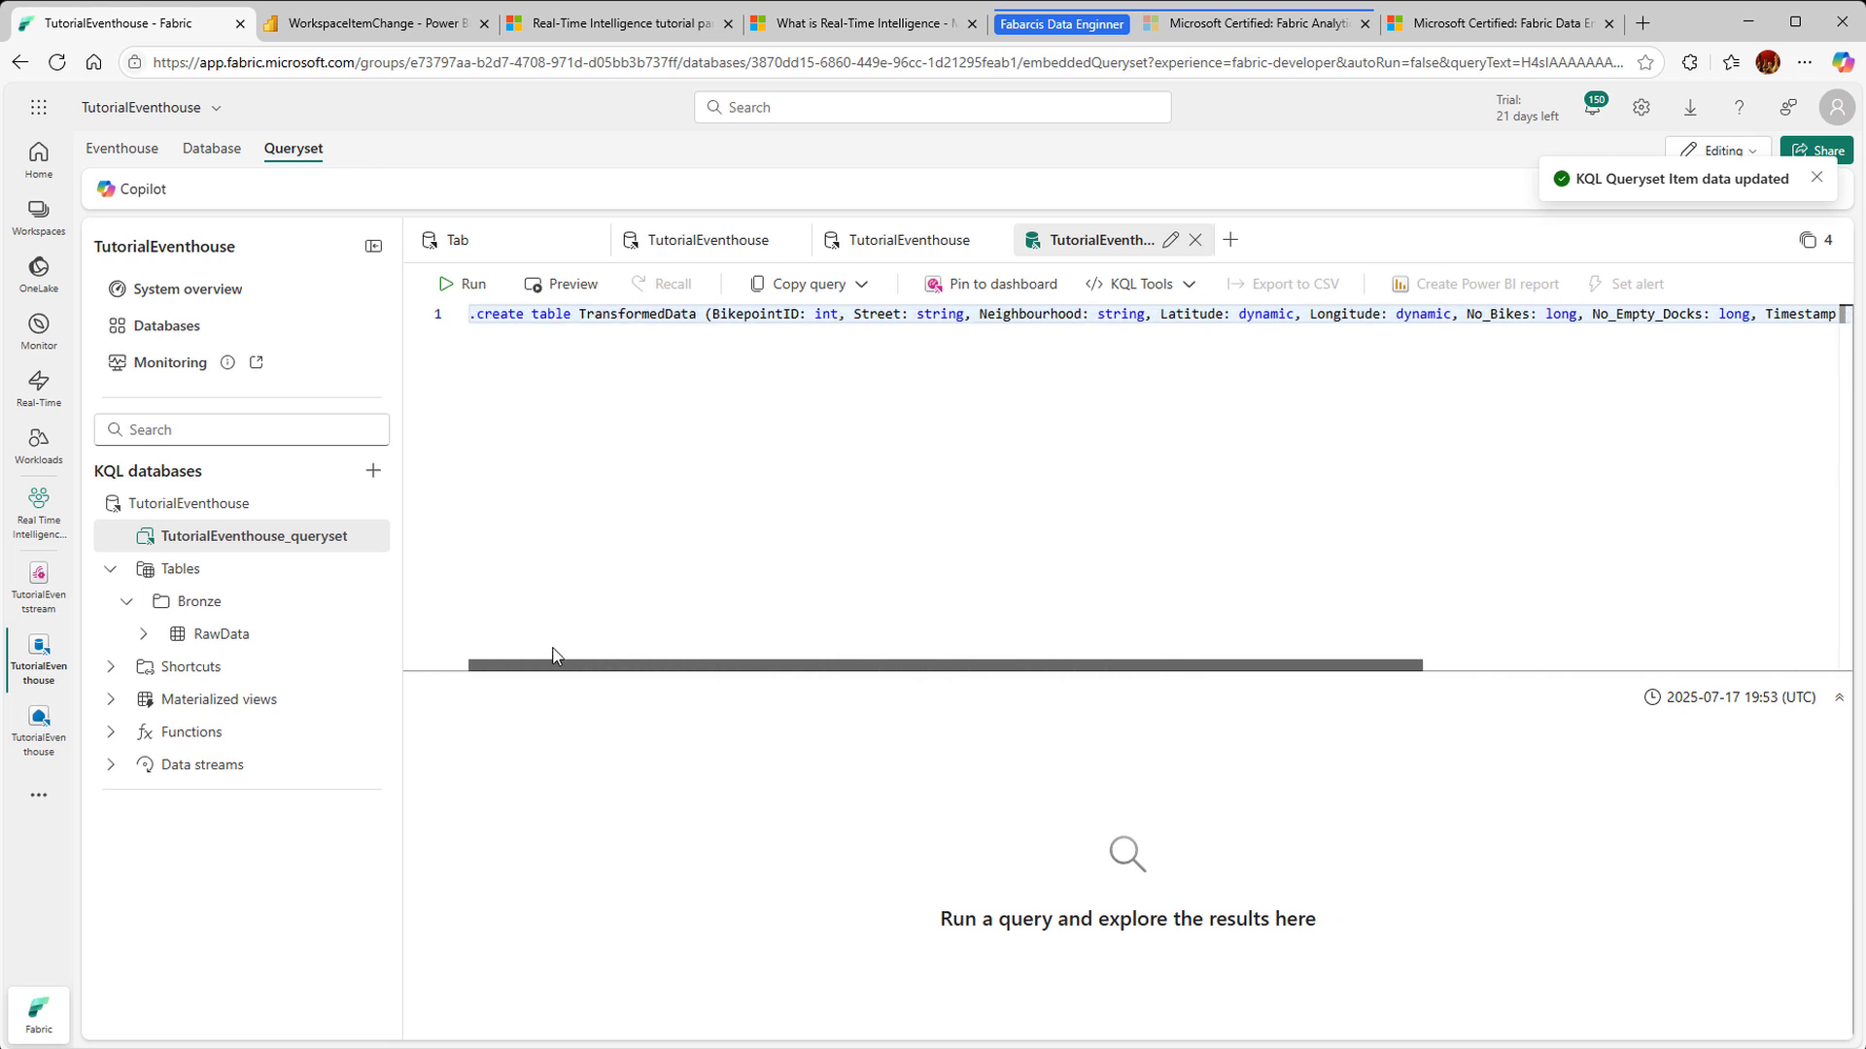
left_click(457, 287)
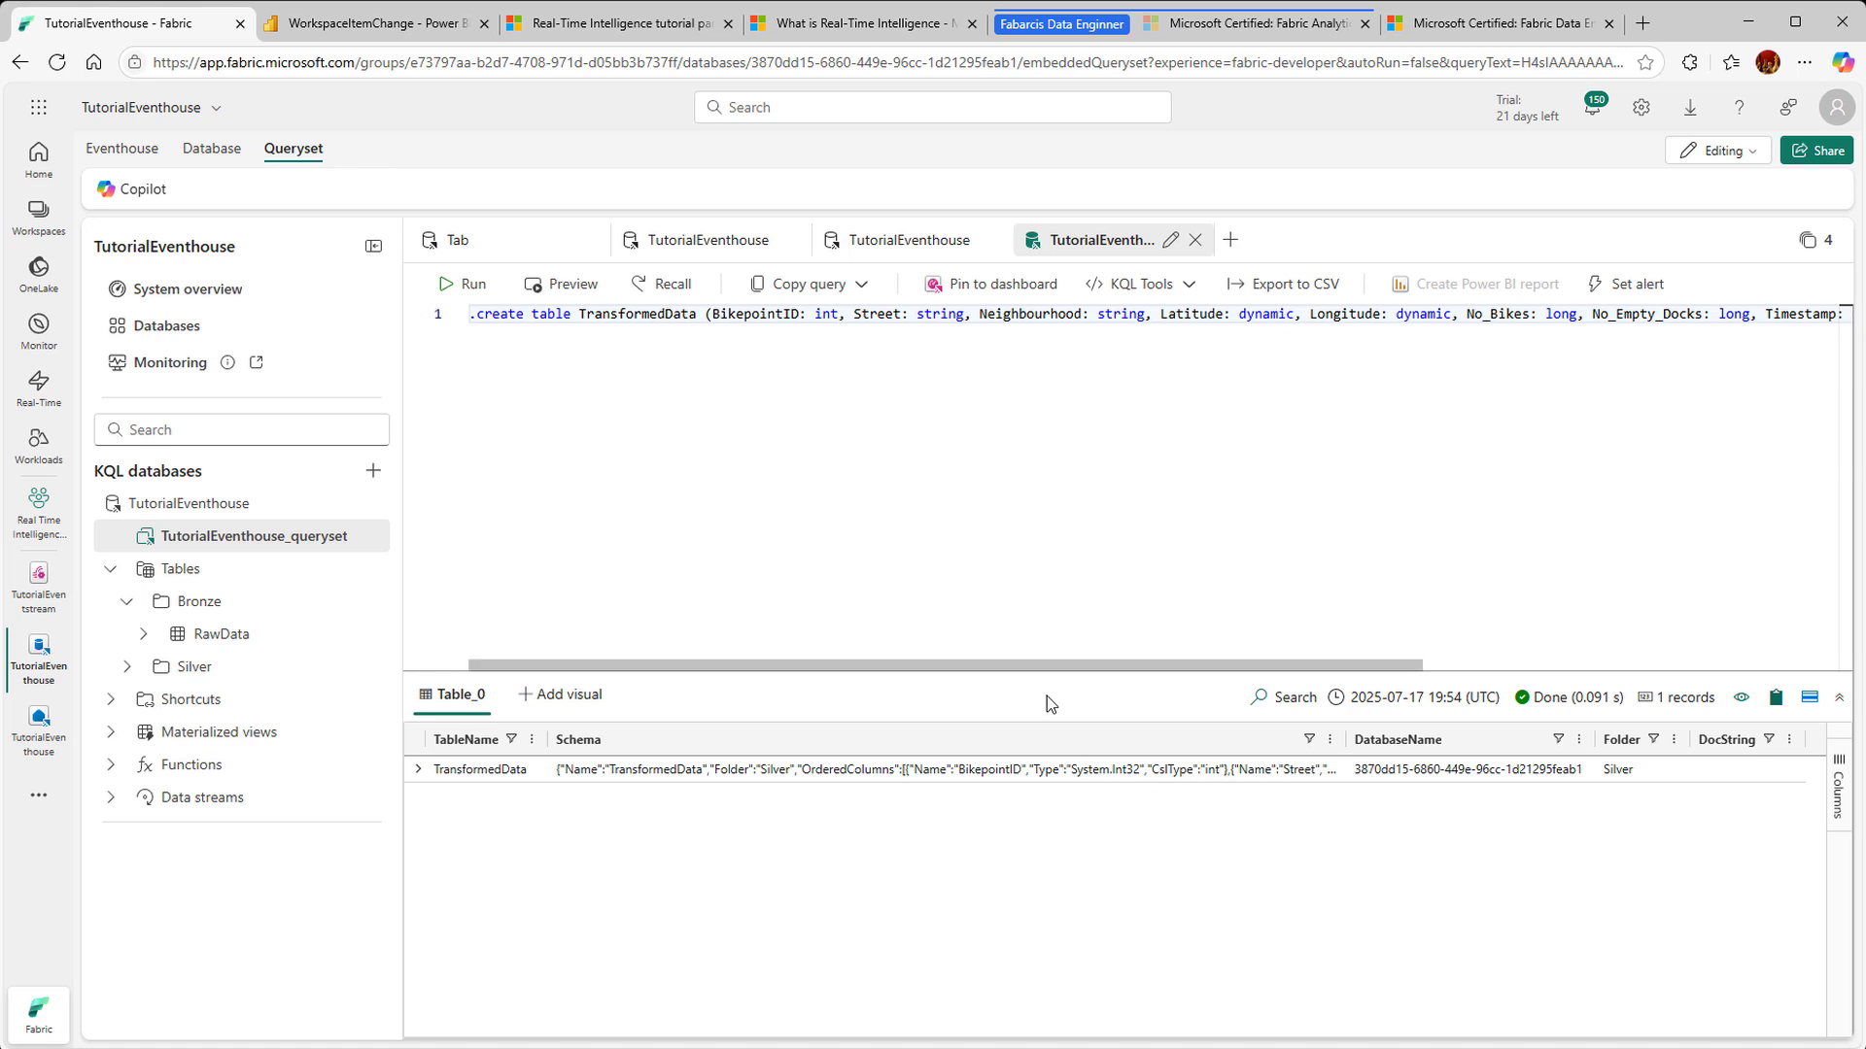
left_click(126, 669)
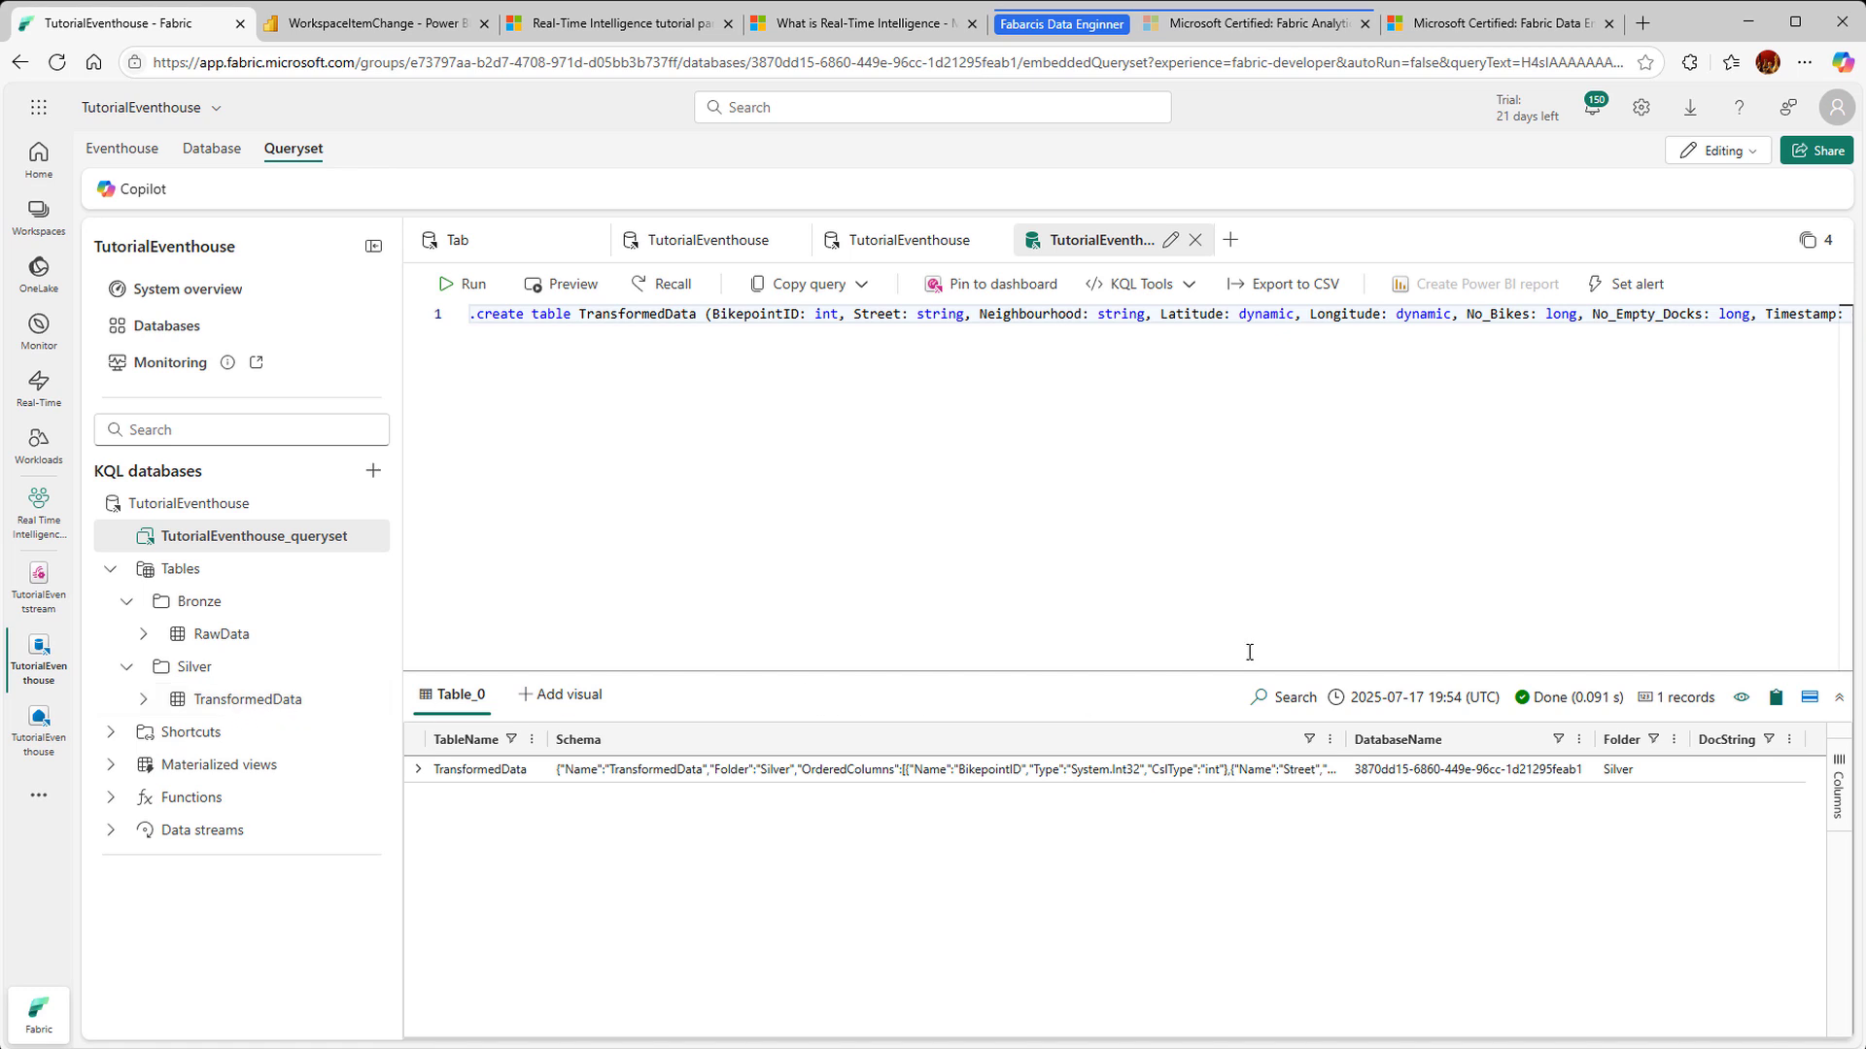
left_click_drag(1320, 667, 1836, 666)
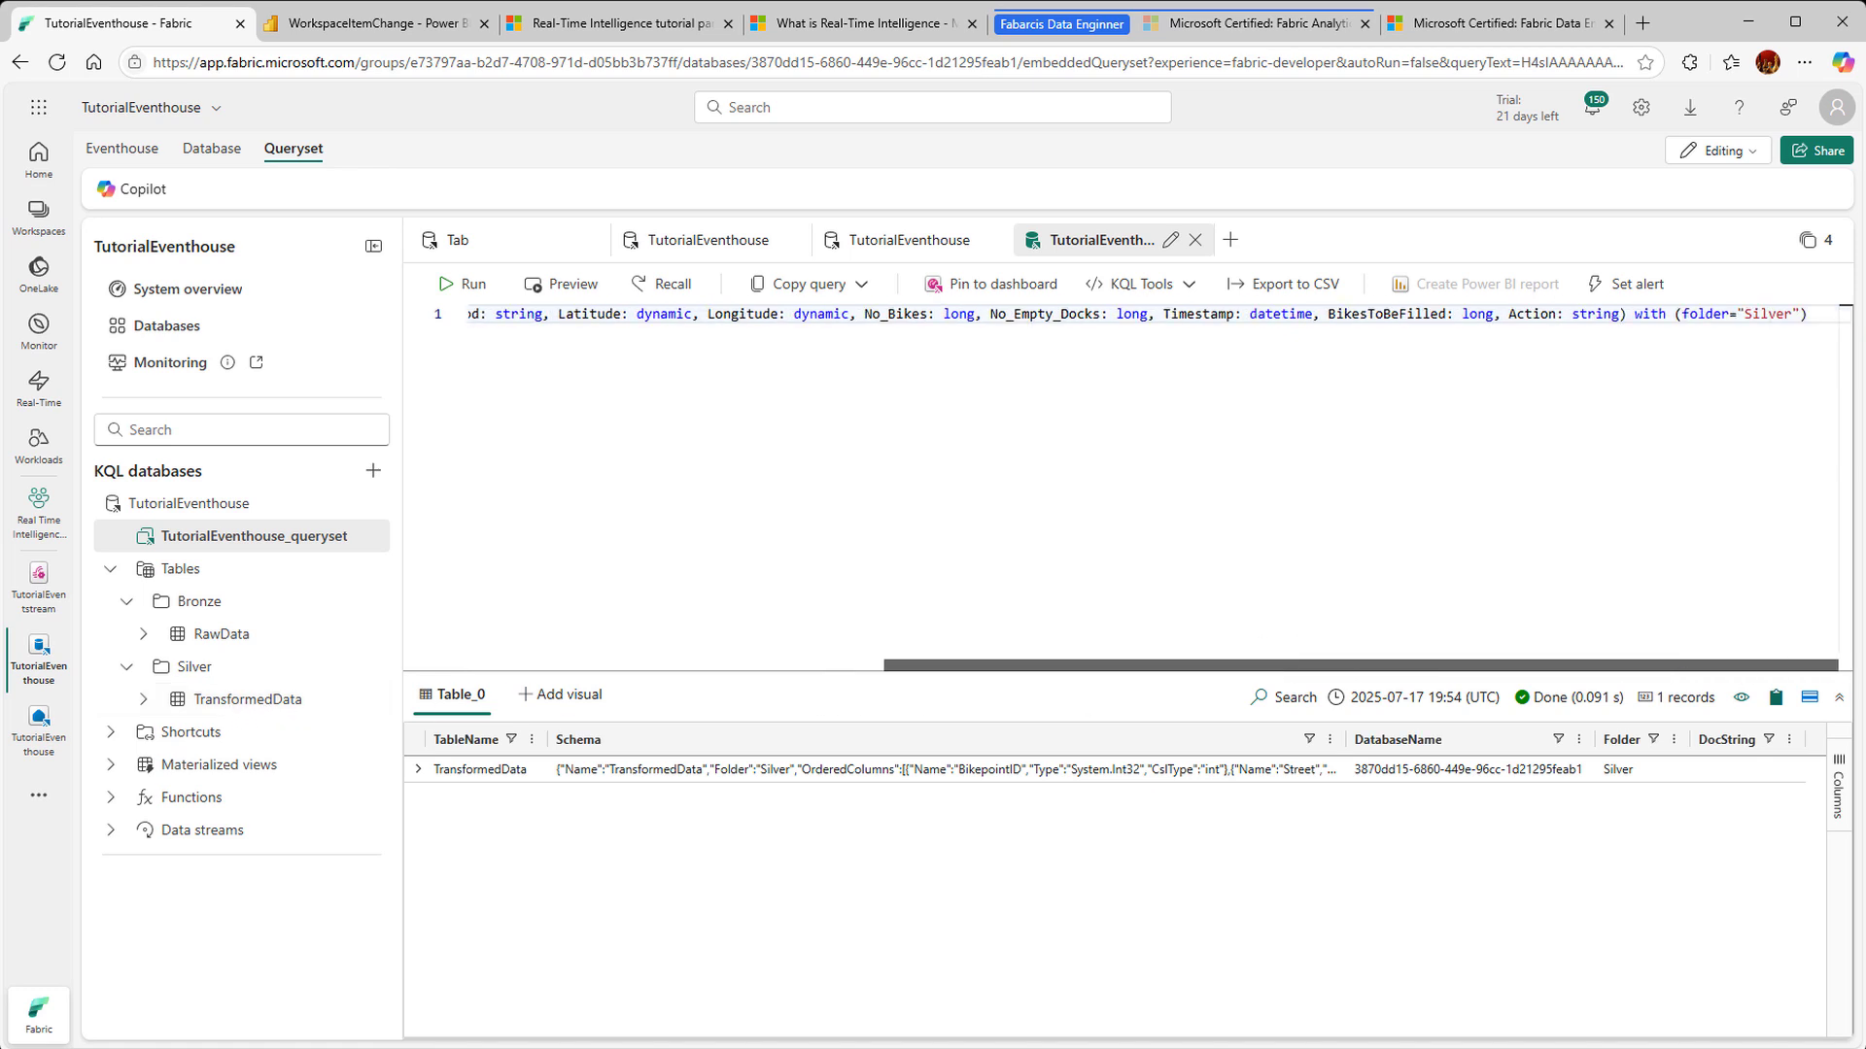
left_click_drag(1618, 667, 799, 691)
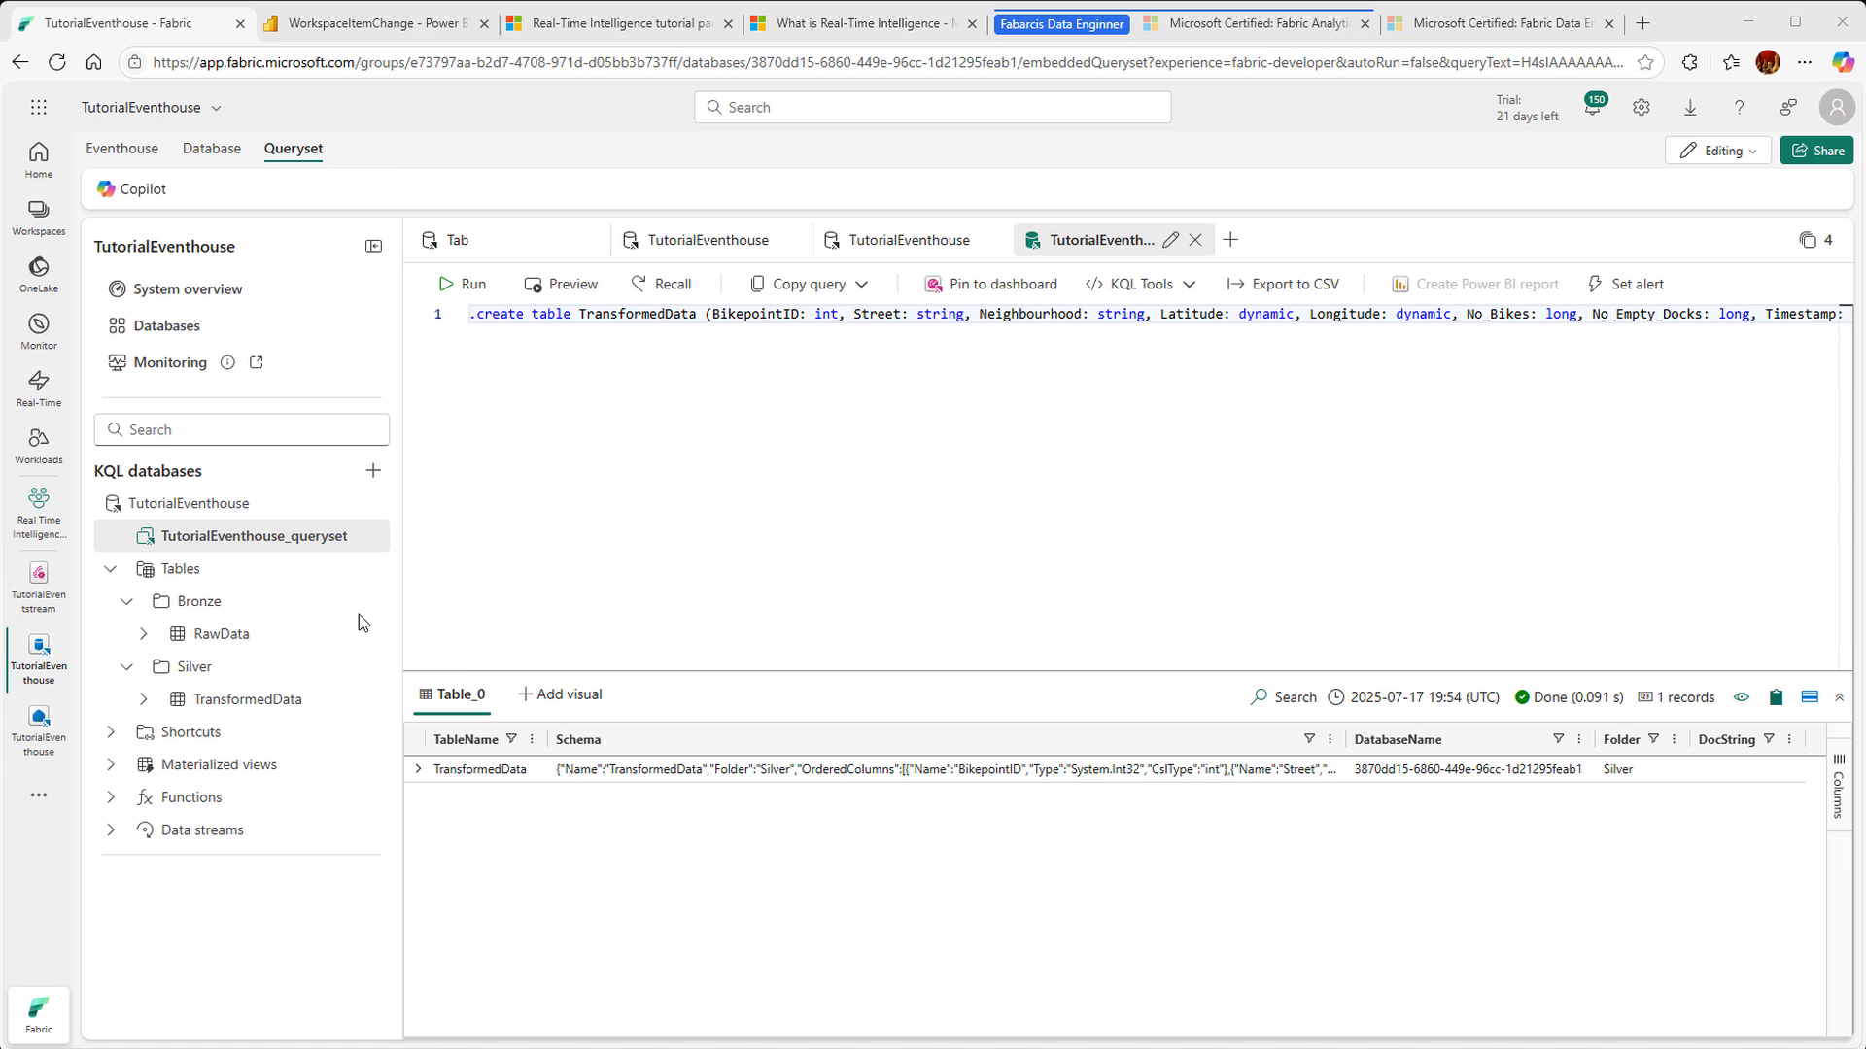
Step: In a new query tab, create the TransformRawData() function that parses BikepointID and adds BikesToBeFilled and Action, and expand Functions
left_click(1230, 239)
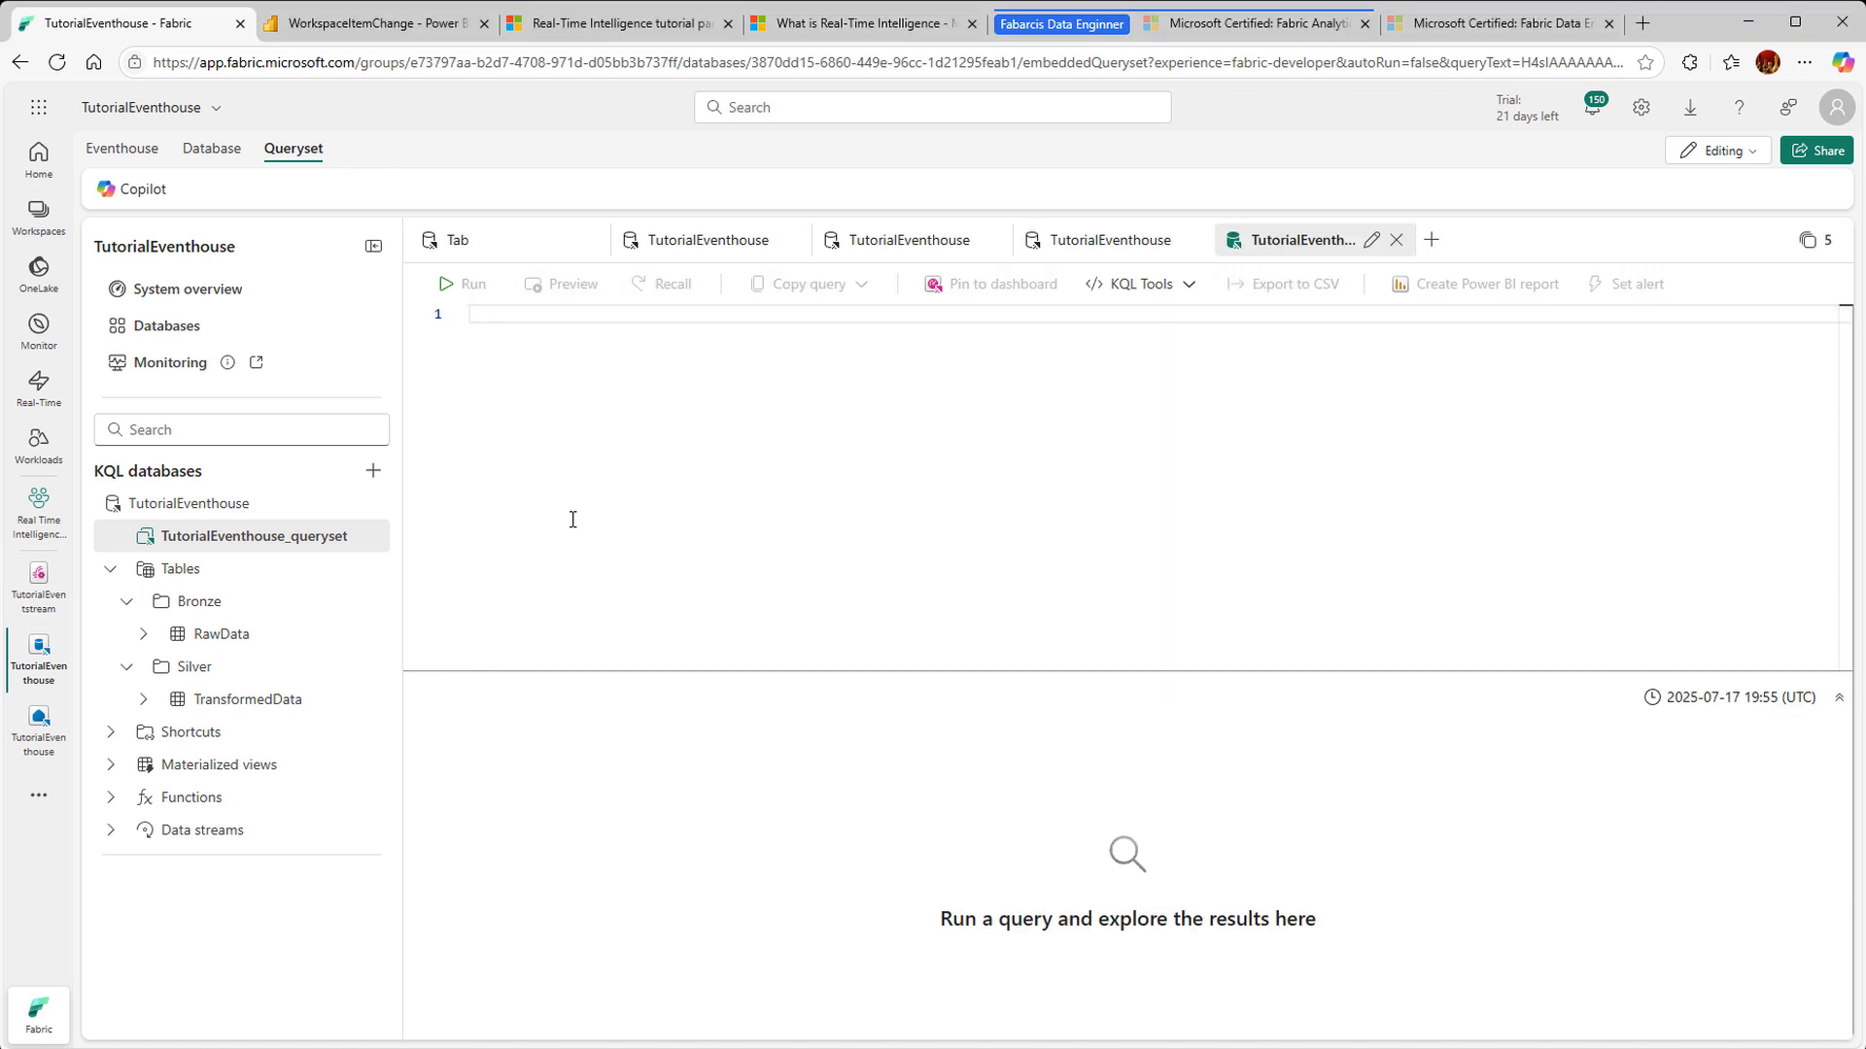
type(".create-or-alter function TransformRawData() { RawData | parse BikepointID with * \"BikePoints_\" BikepointID:int | extend BikesToBeFilled = No_Empty_Docks - No_Bikes | extend Action = iff(BikesToBeFilled > 0, tostring(BikesToBeFilled), \"NA\") }")
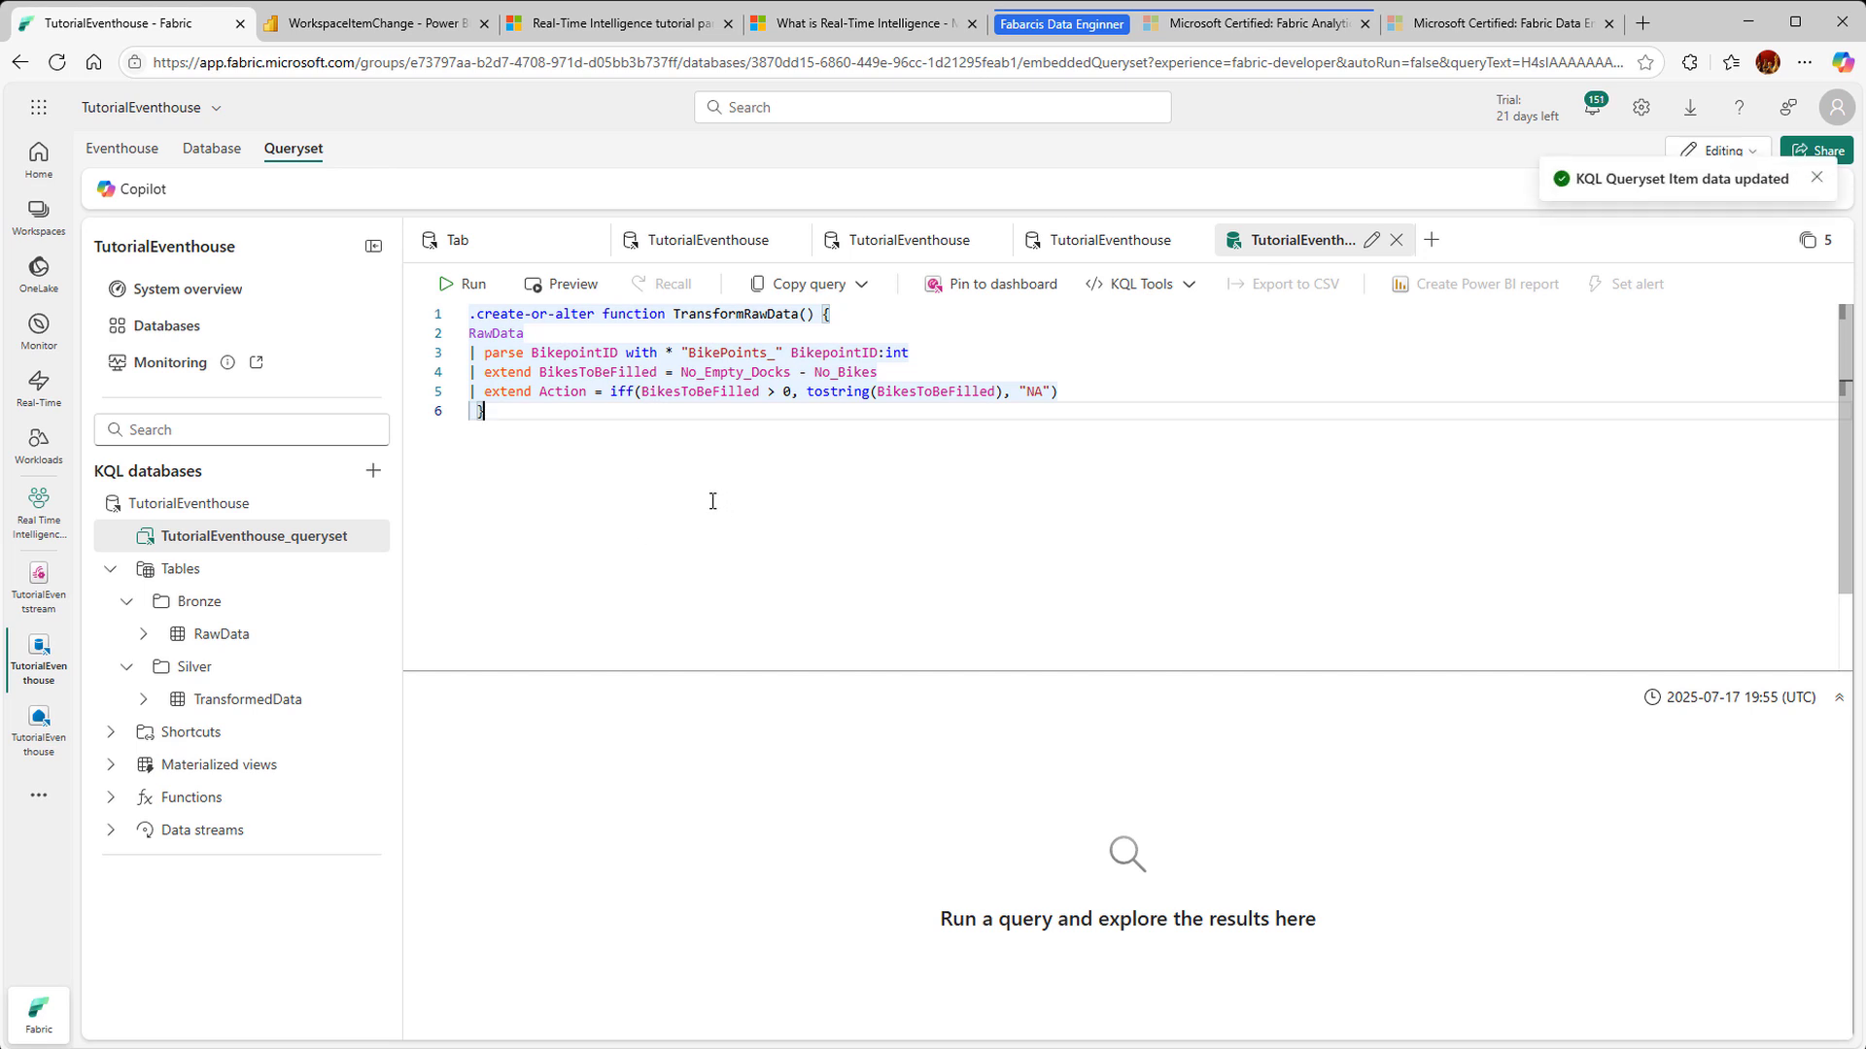
left_click(452, 287)
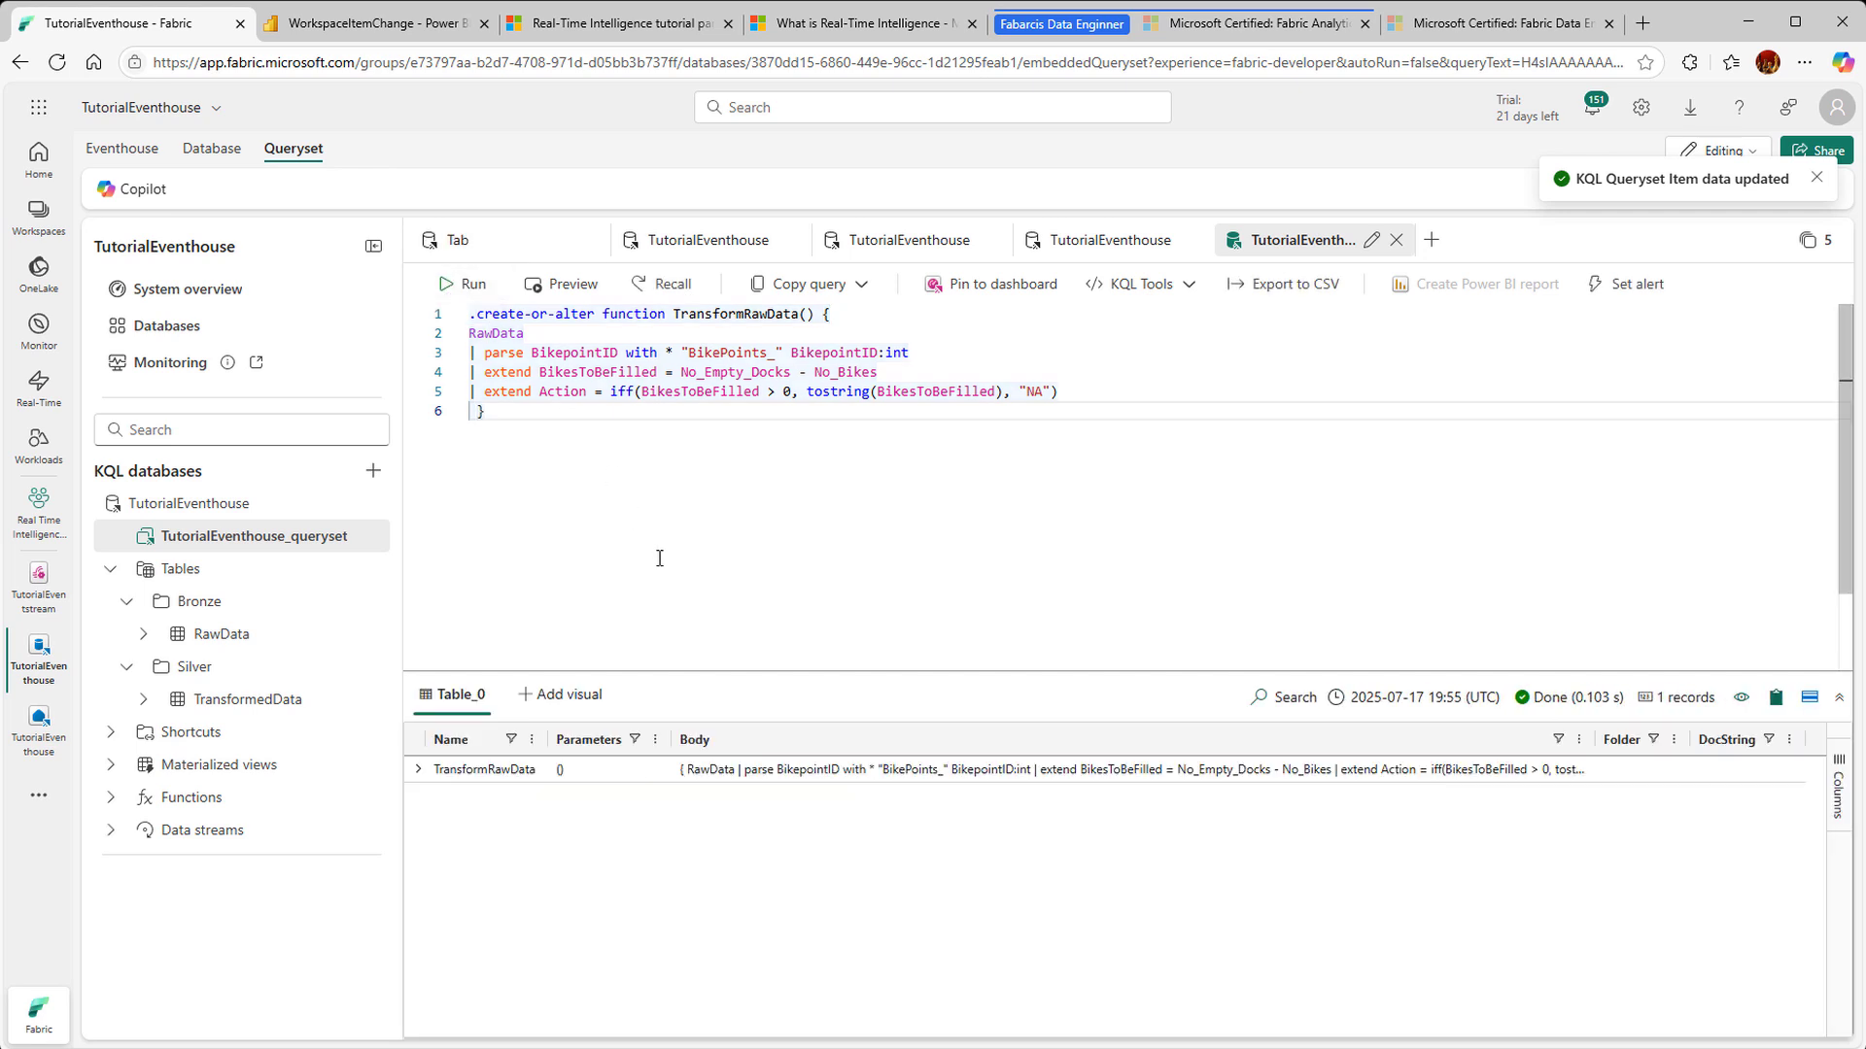
left_click(122, 803)
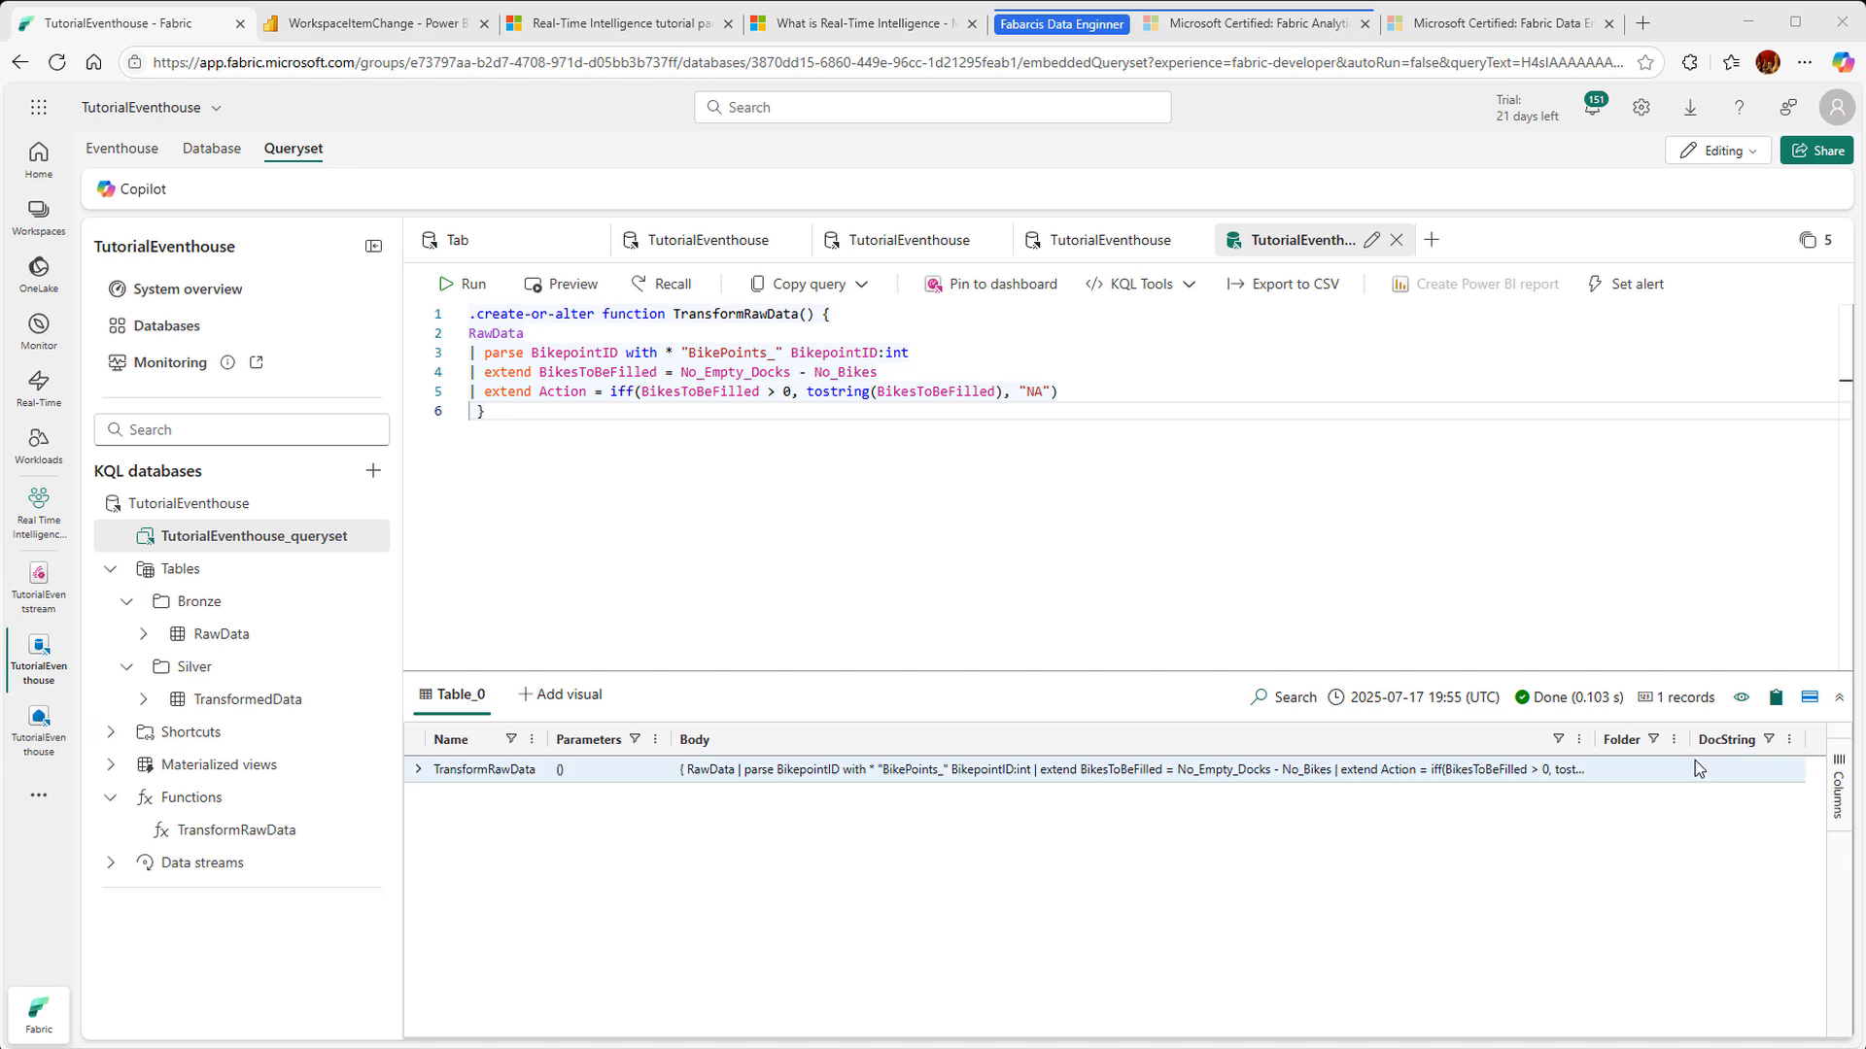
Step: In a new query tab, try running .alter table TransformedData policy update with source RawData and query TransformRawData()
left_click(1431, 242)
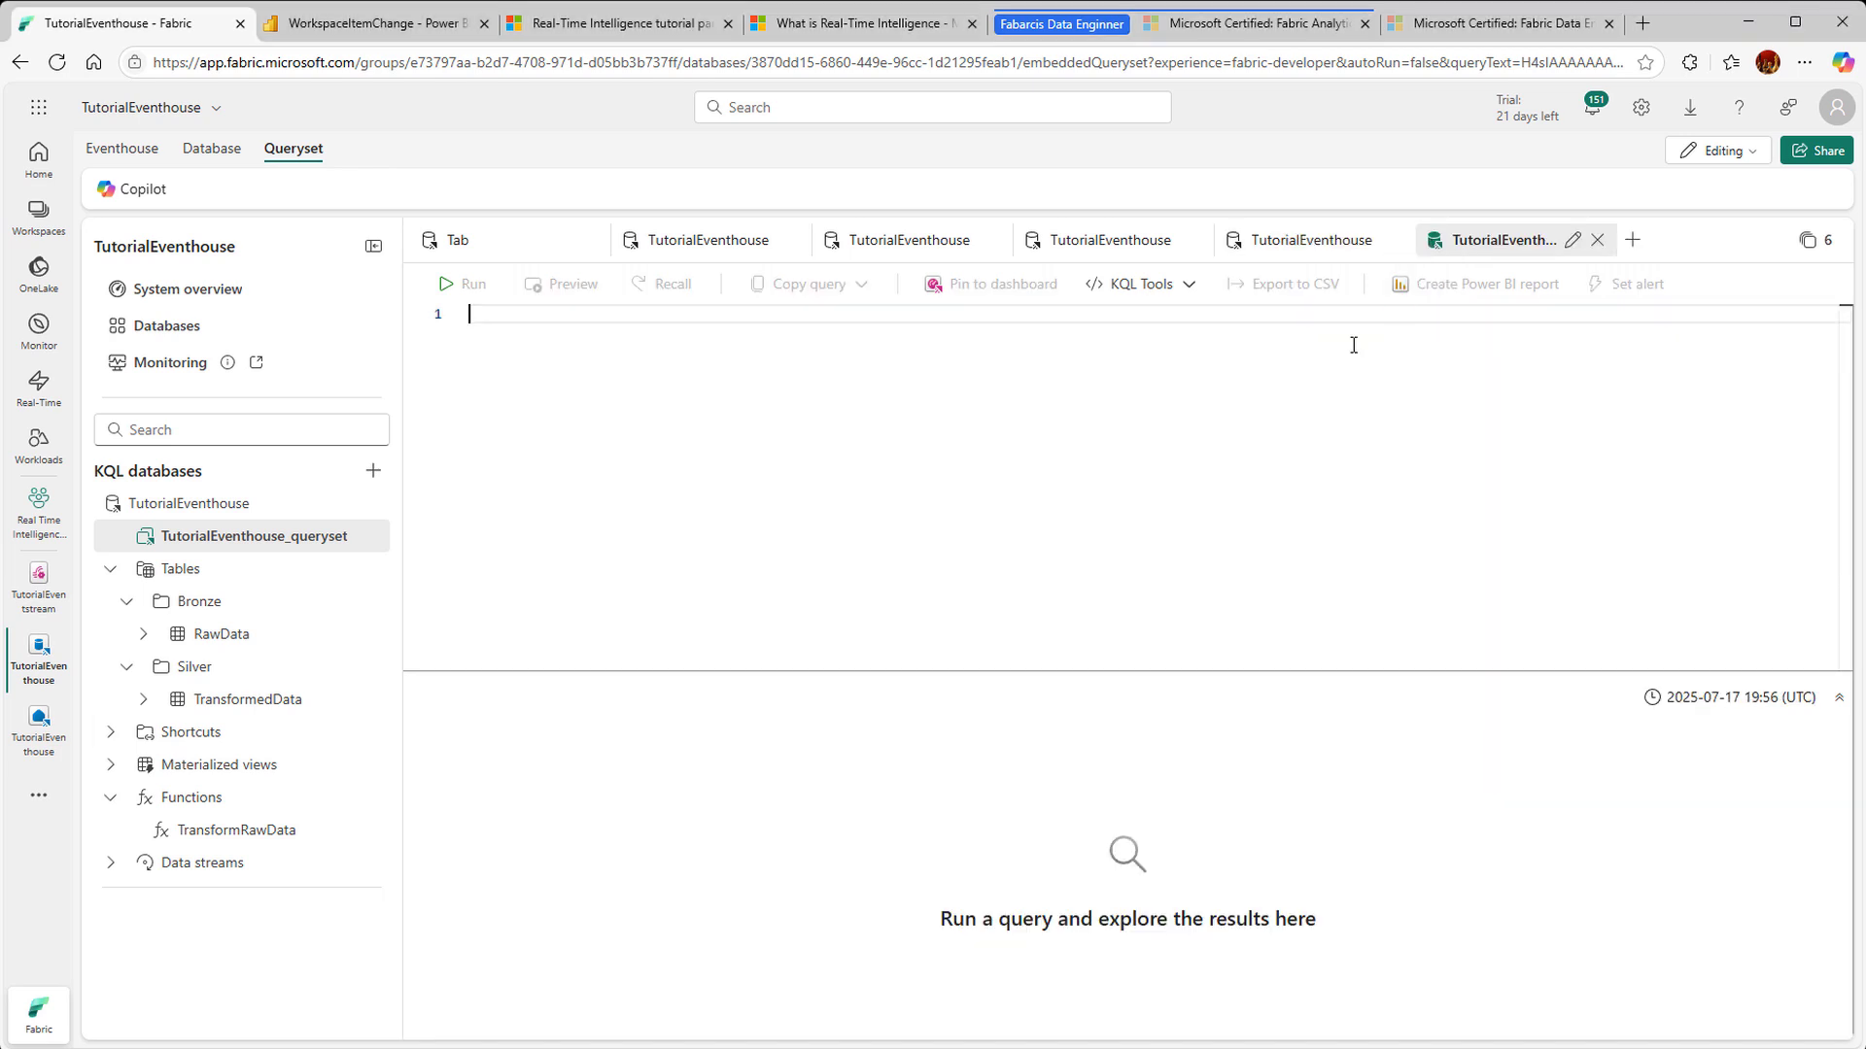
type(".alter table TransformedData policy update ```[{     \"IsEnabled\": true,     \"Source\": \"RawData\",     \"Query\": \"TransformRawData()\",     \"IsTransactional\": false,     \"PropagateIngestionProperties\": false }]```")
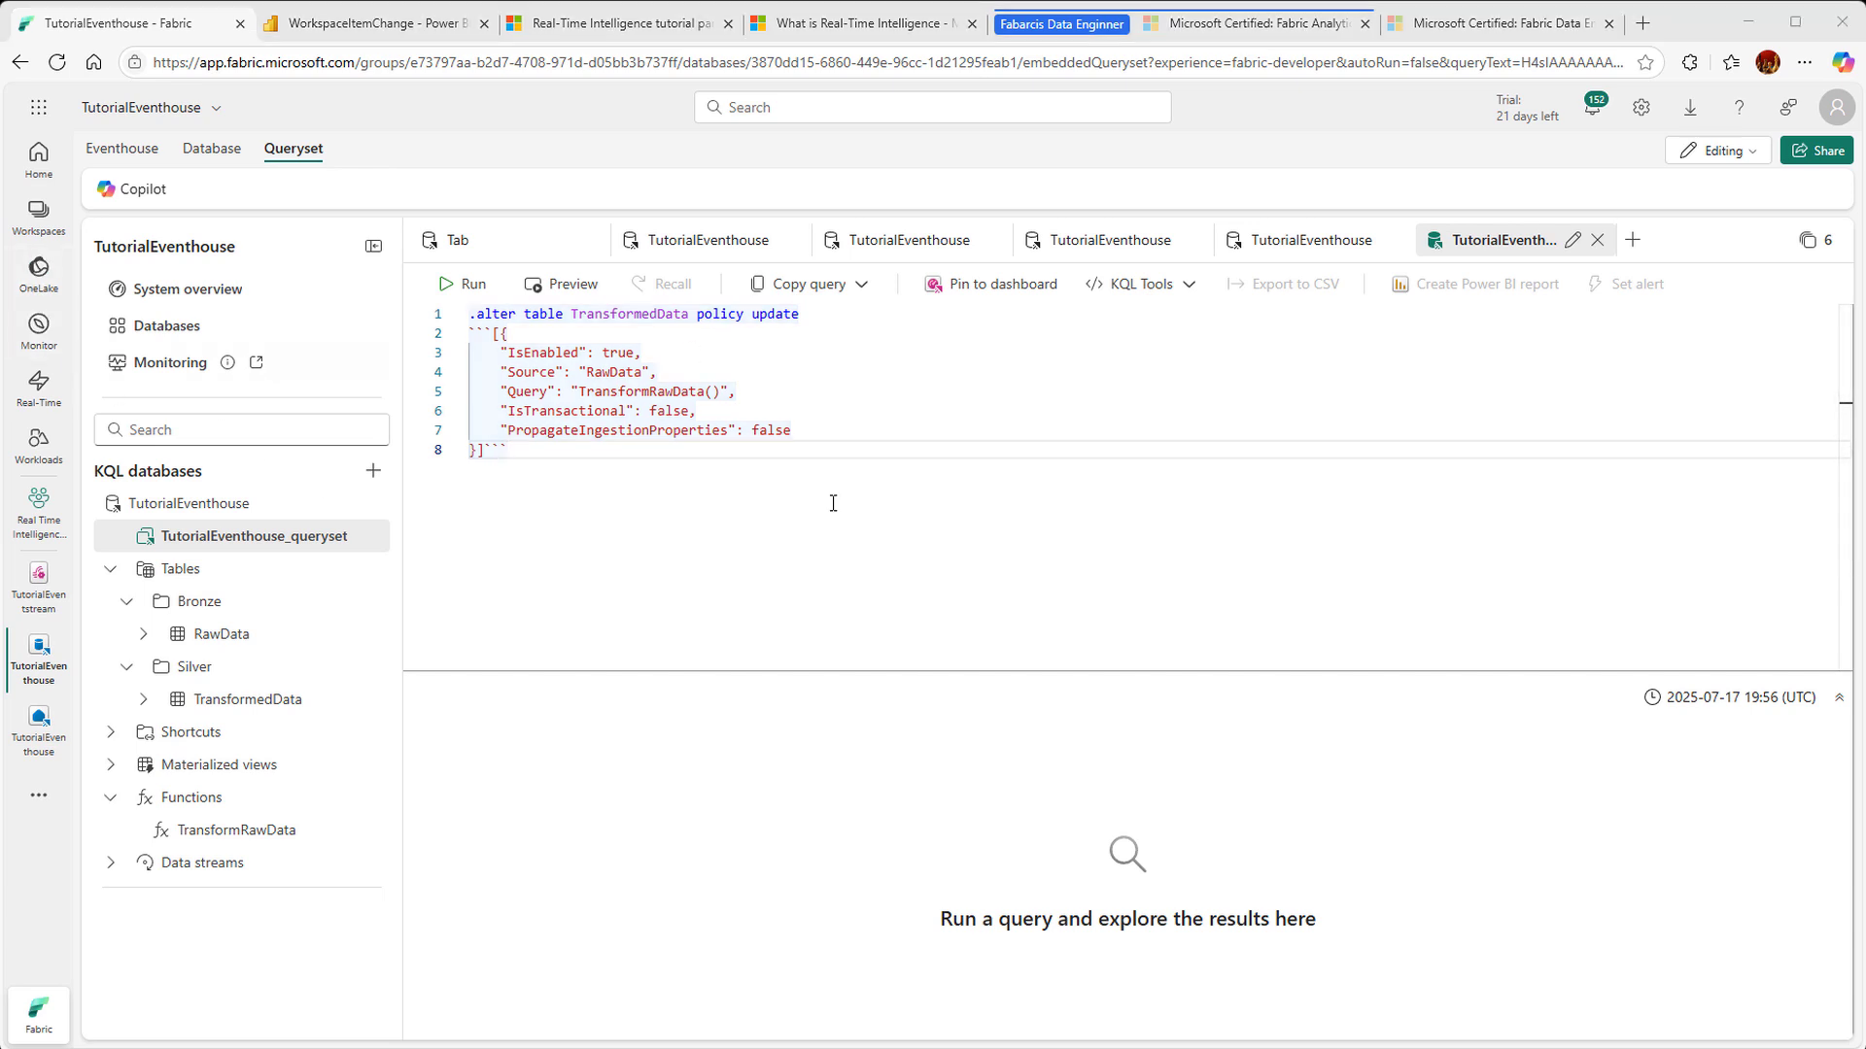
left_click(451, 292)
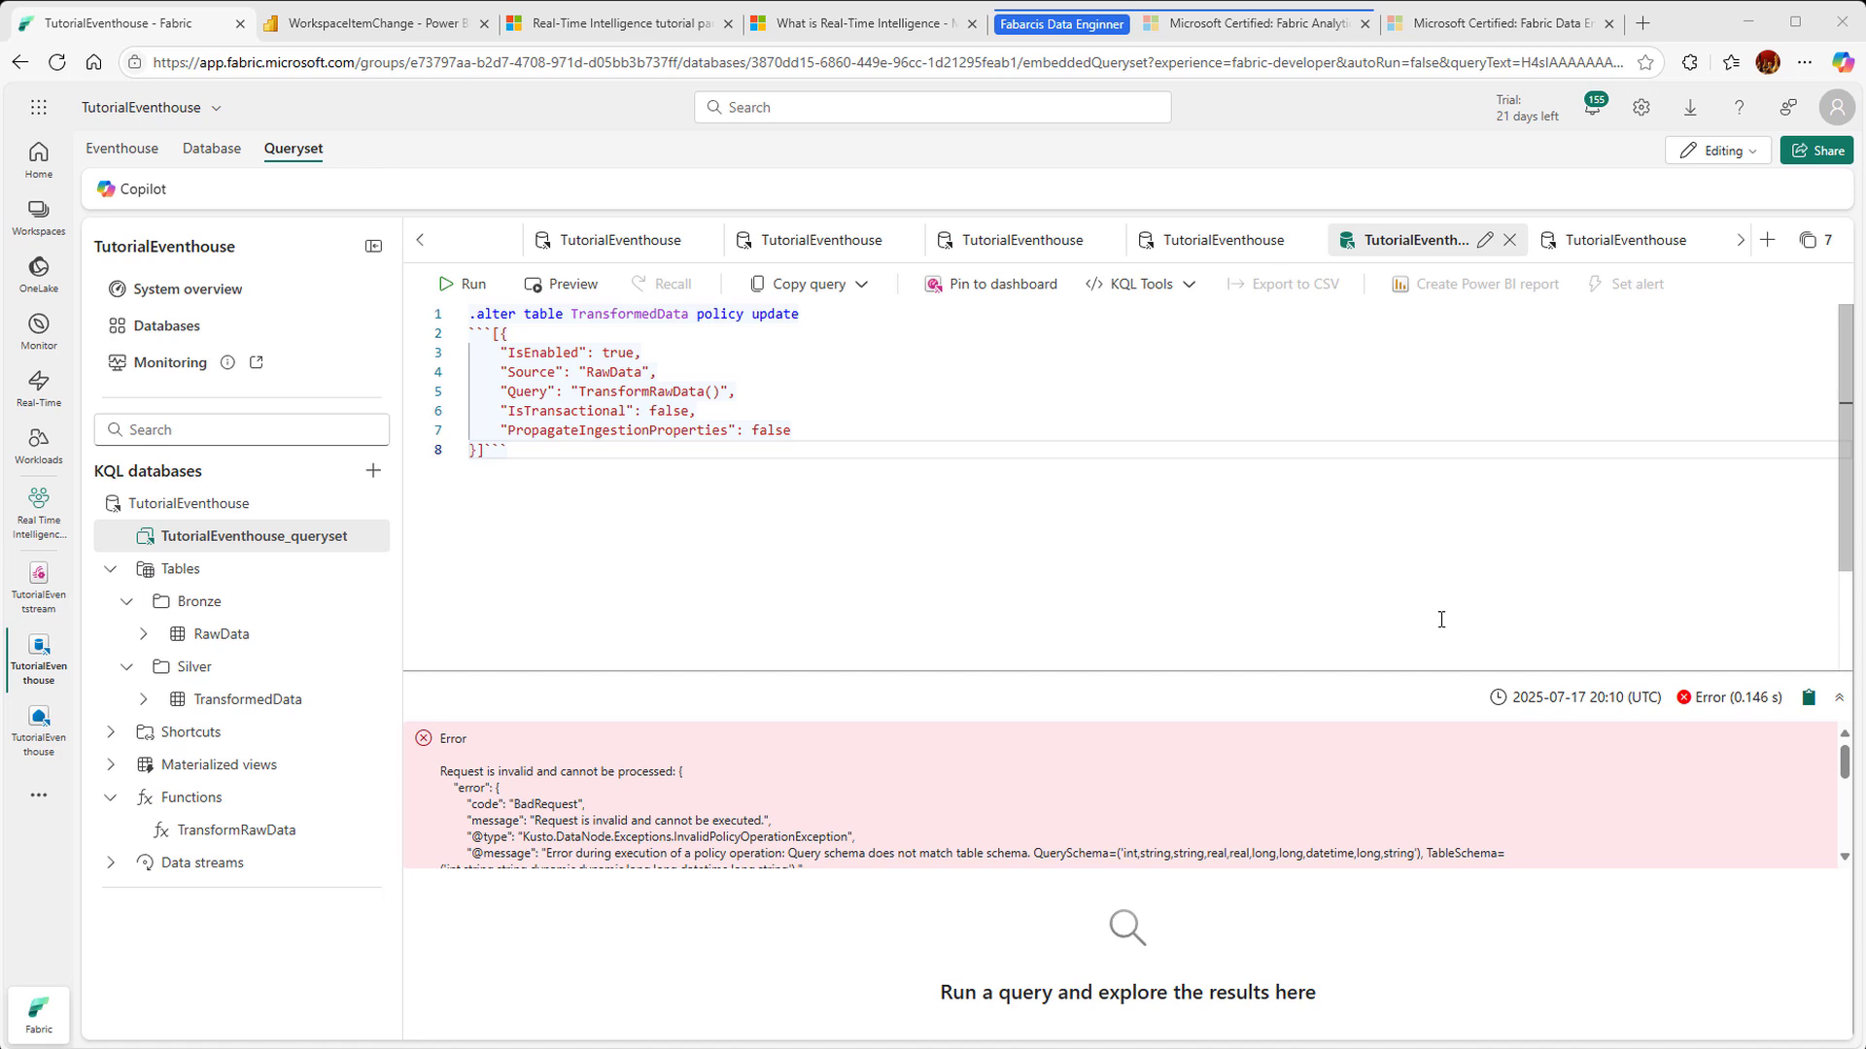
Step: Examine the error details of the policy update command, comparing the query schema with the table schema
left_click(1845, 766)
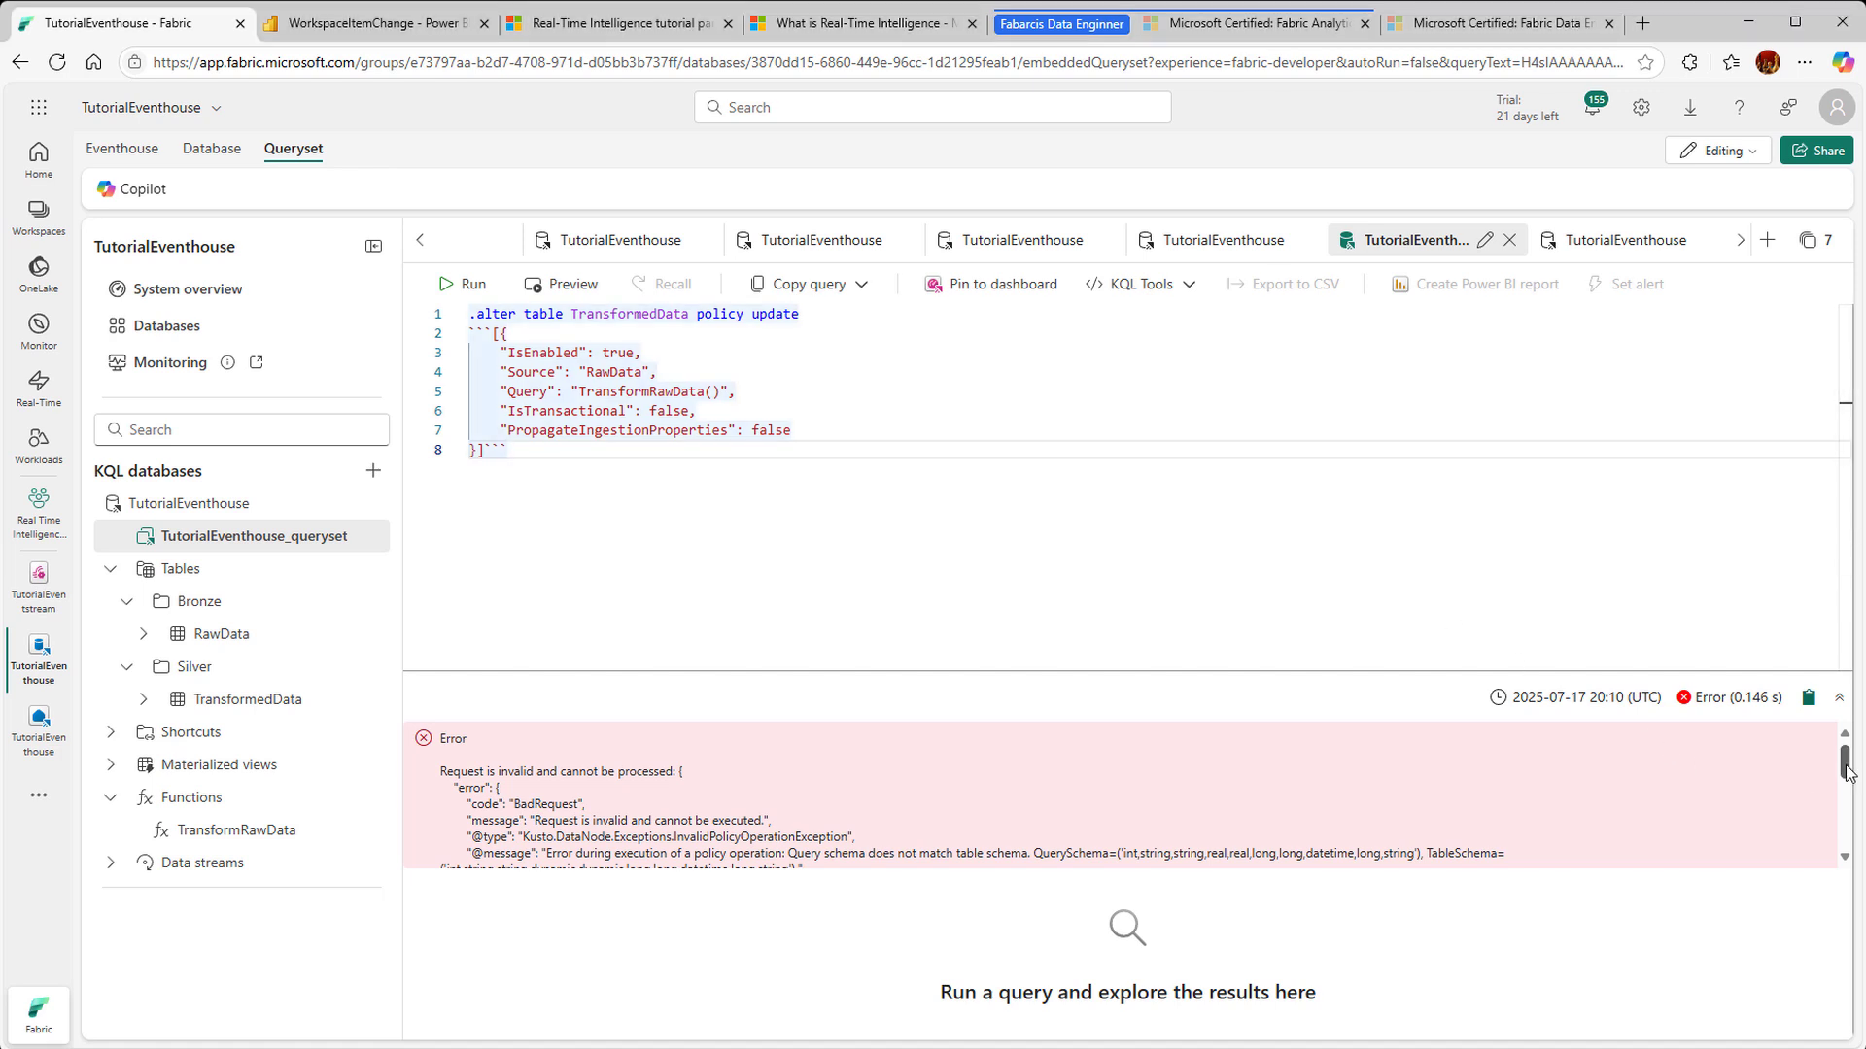
left_click_drag(1846, 765, 1852, 788)
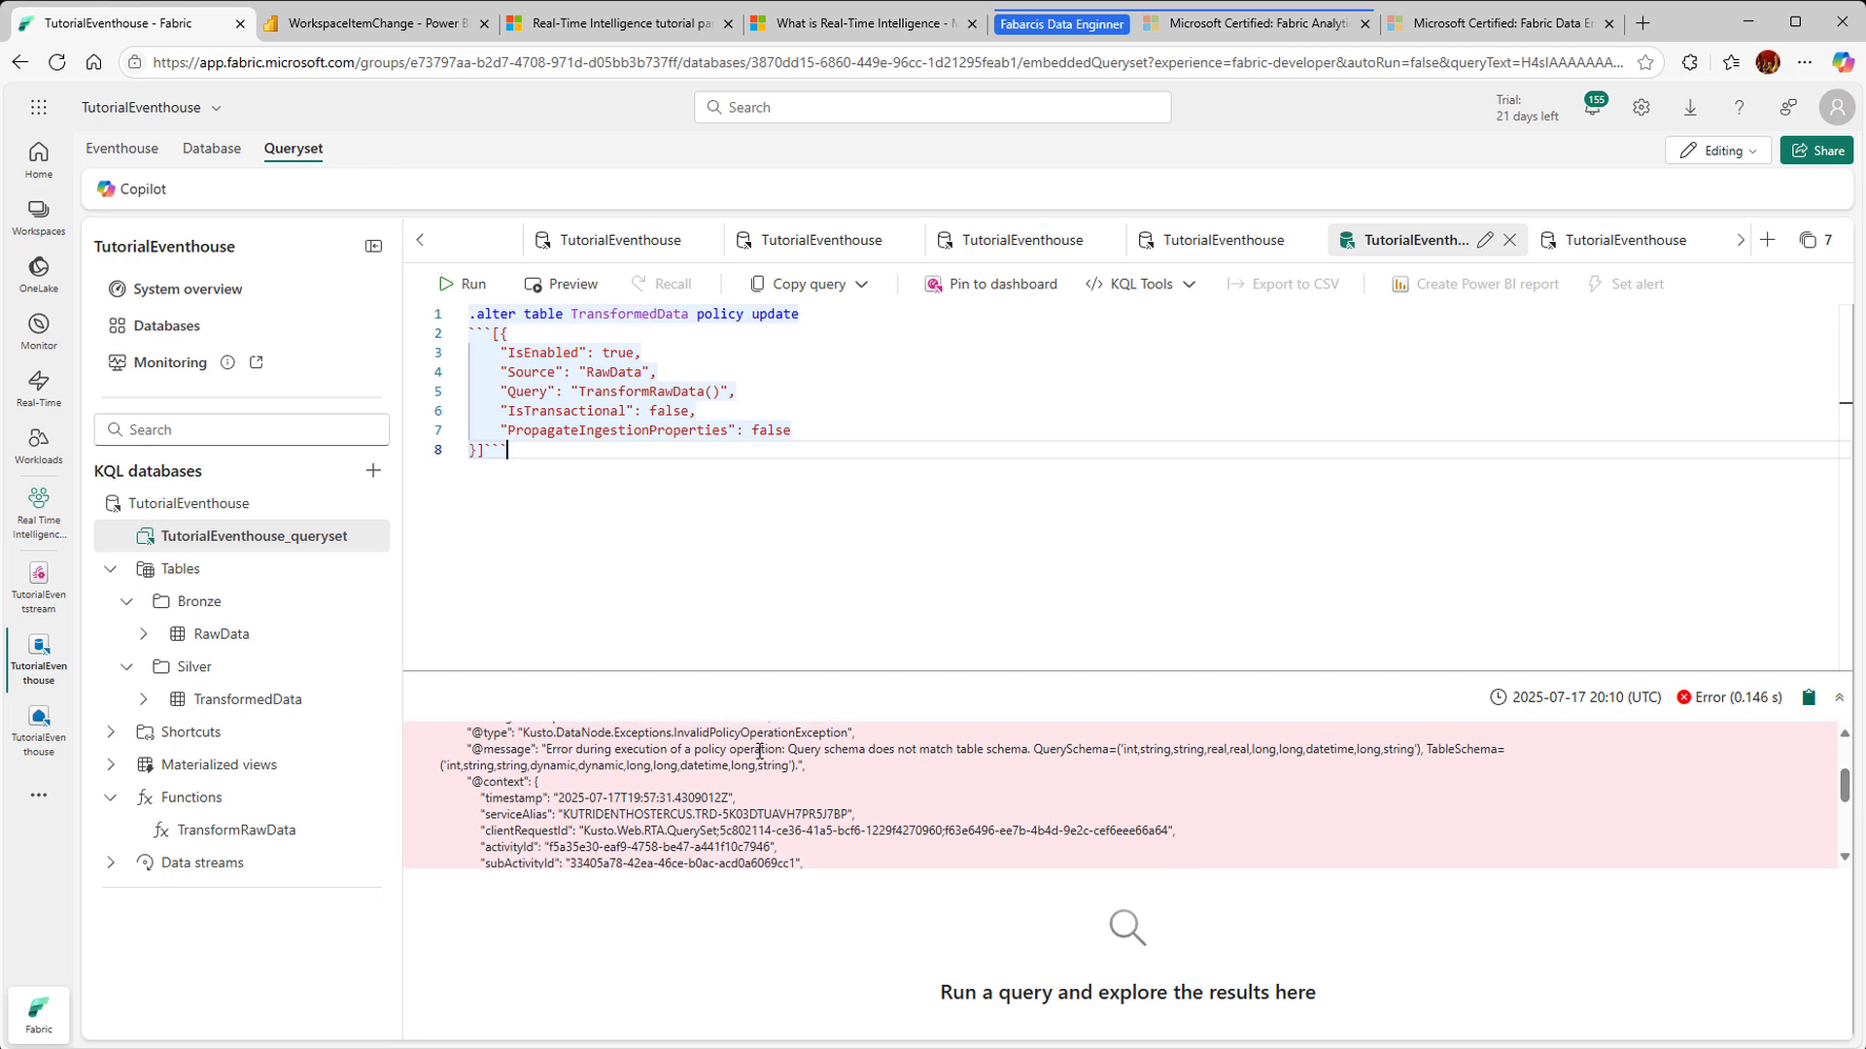
left_click_drag(694, 750, 1303, 770)
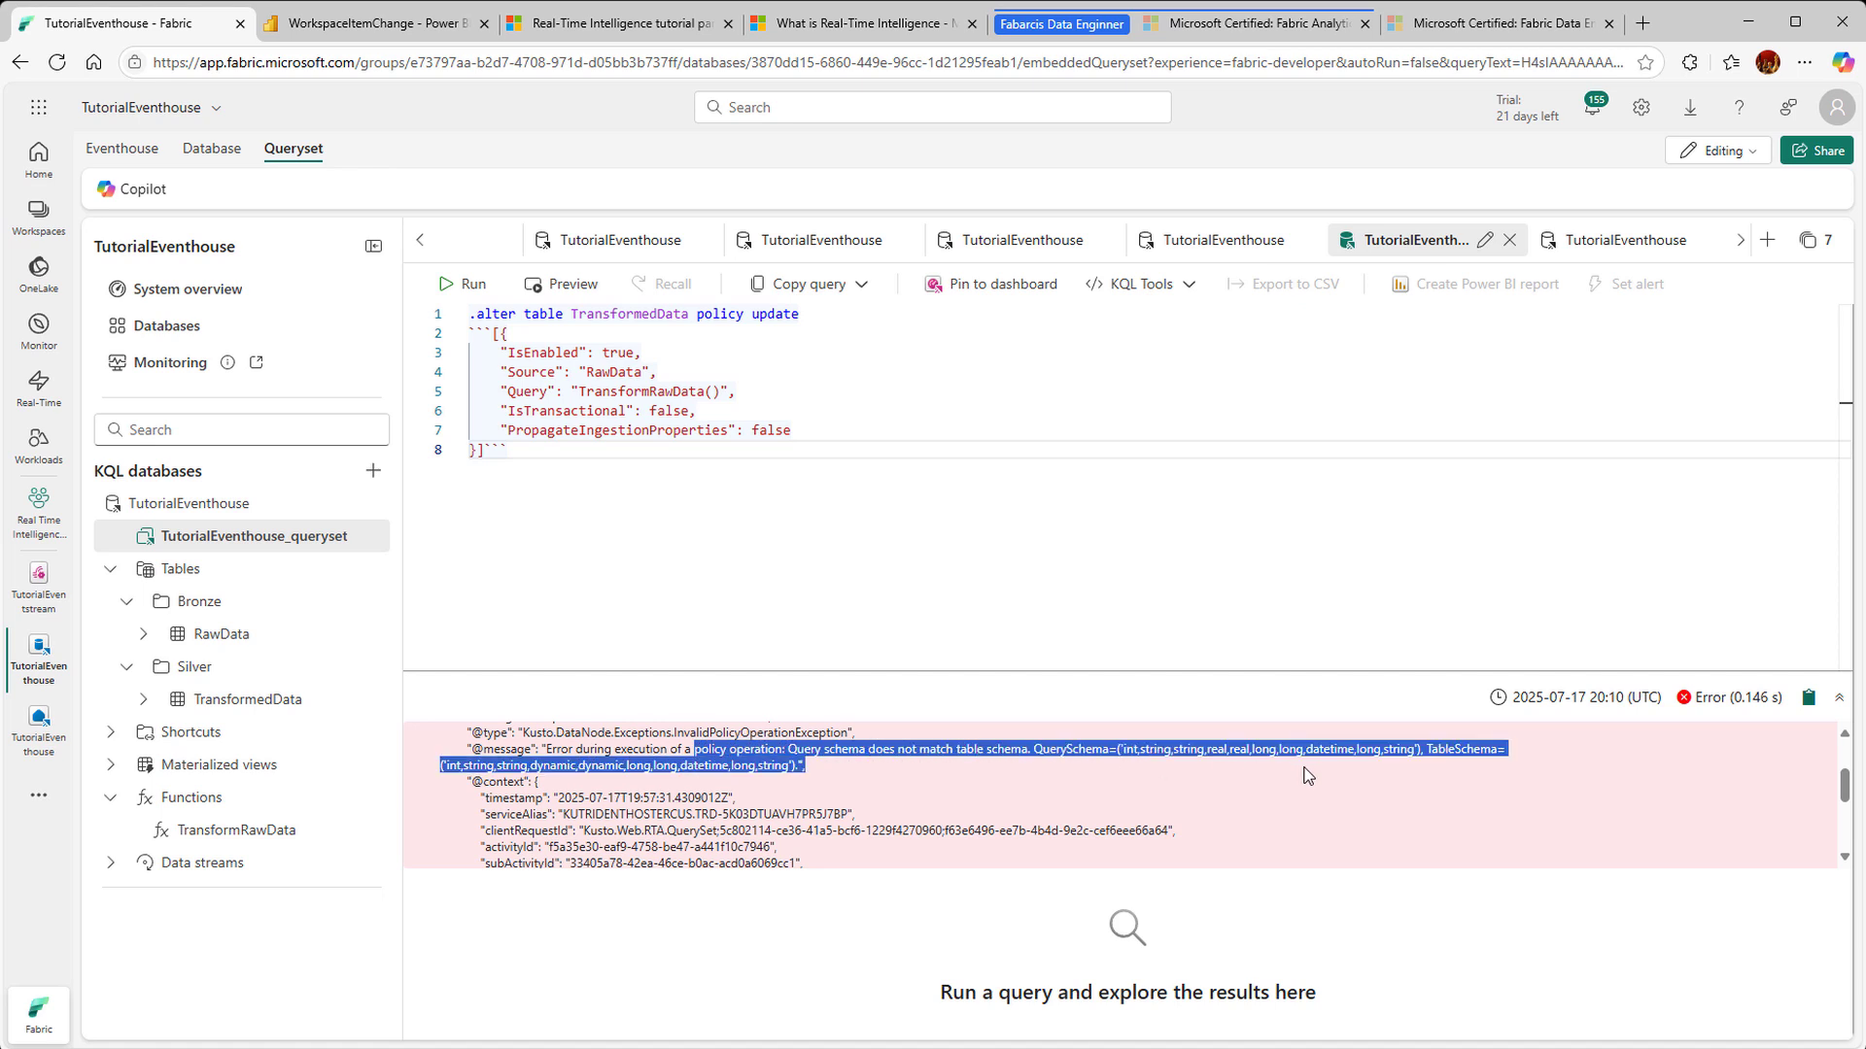
left_click(1255, 798)
left_click(920, 550)
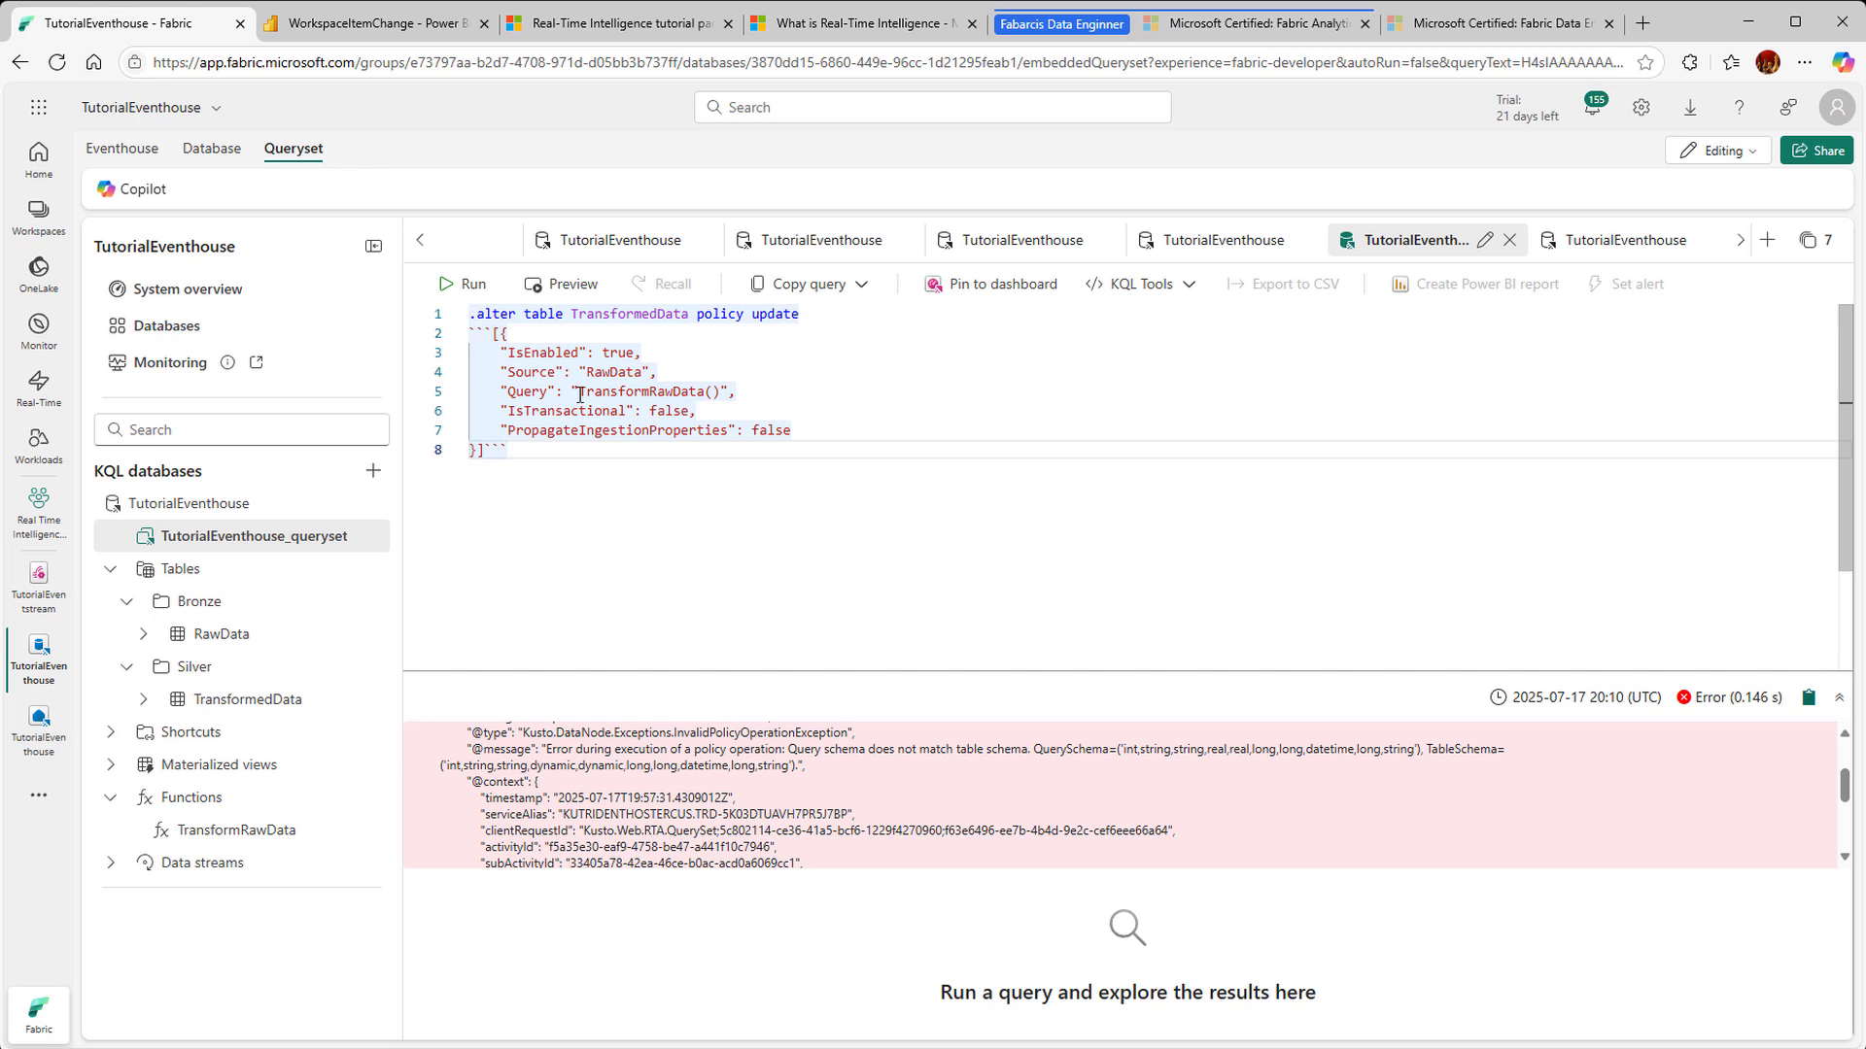
Step: In the existing query tab with the take and getschema queries, run take 10 on RawData and on TransformedData
left_click_drag(579, 391, 720, 398)
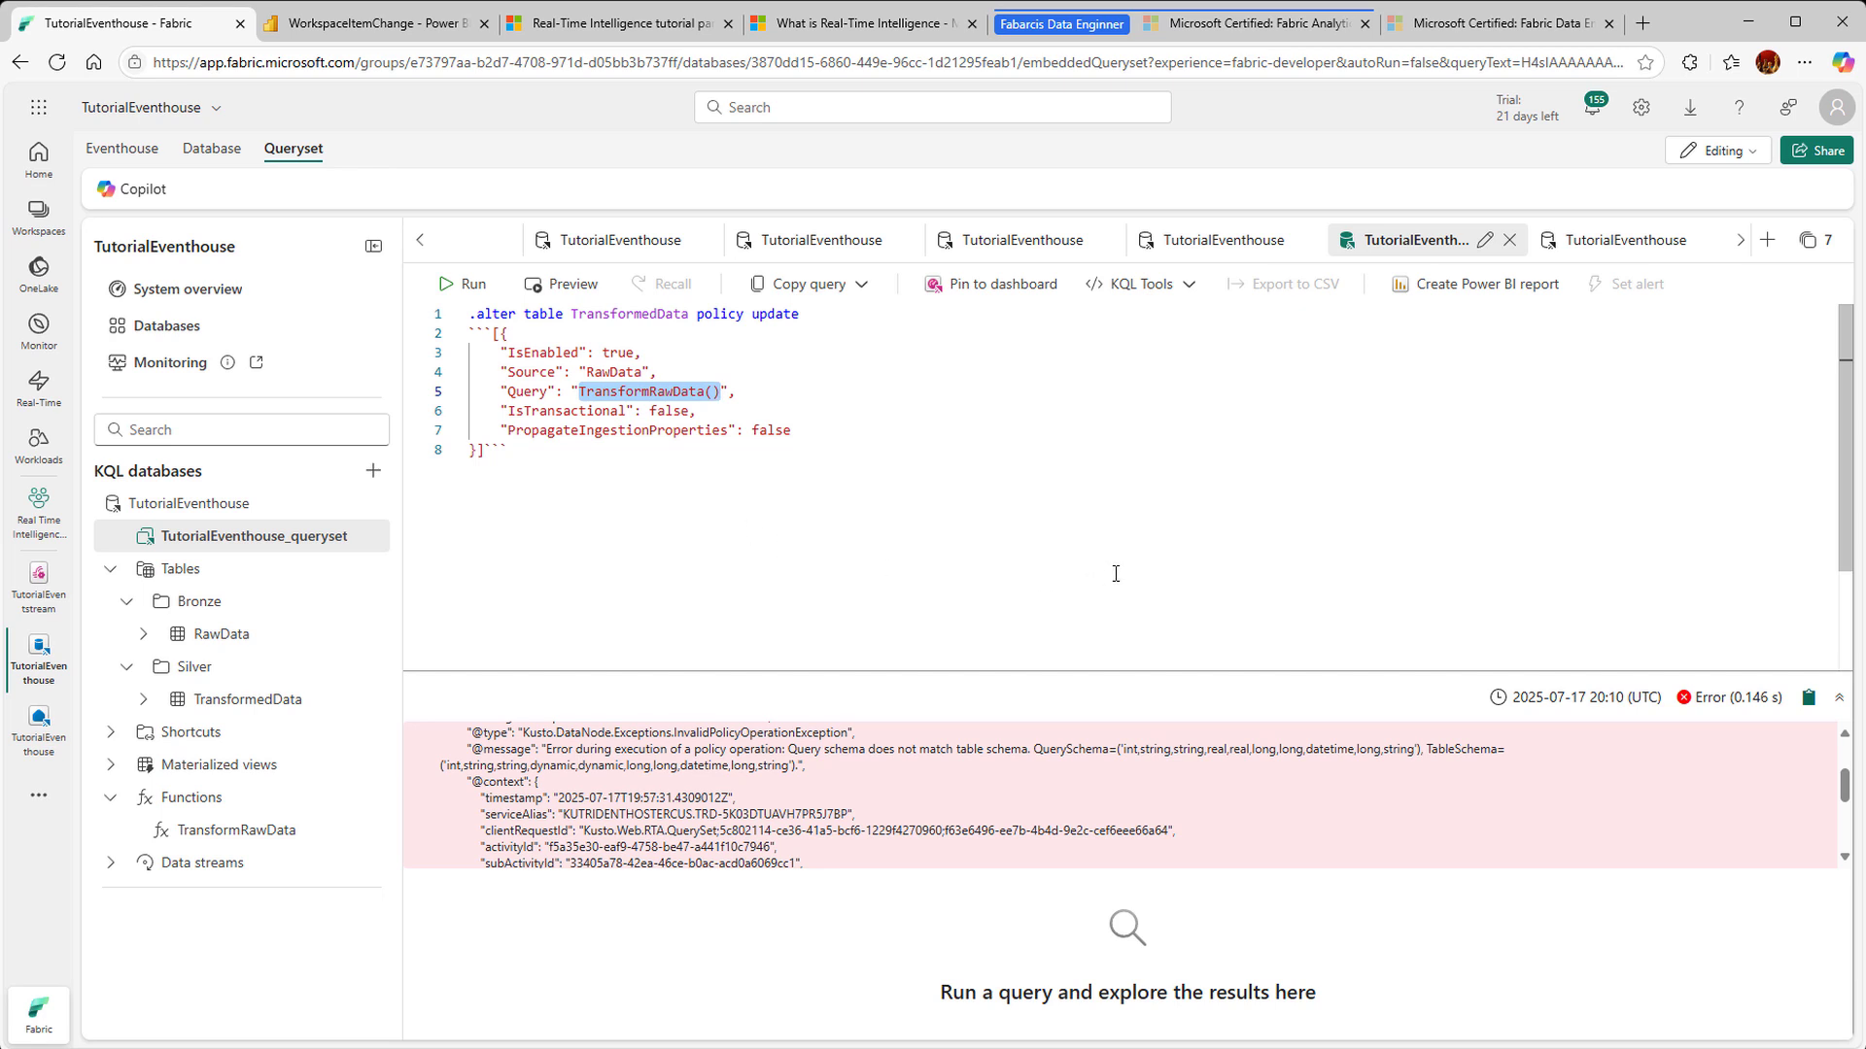
left_click(1642, 241)
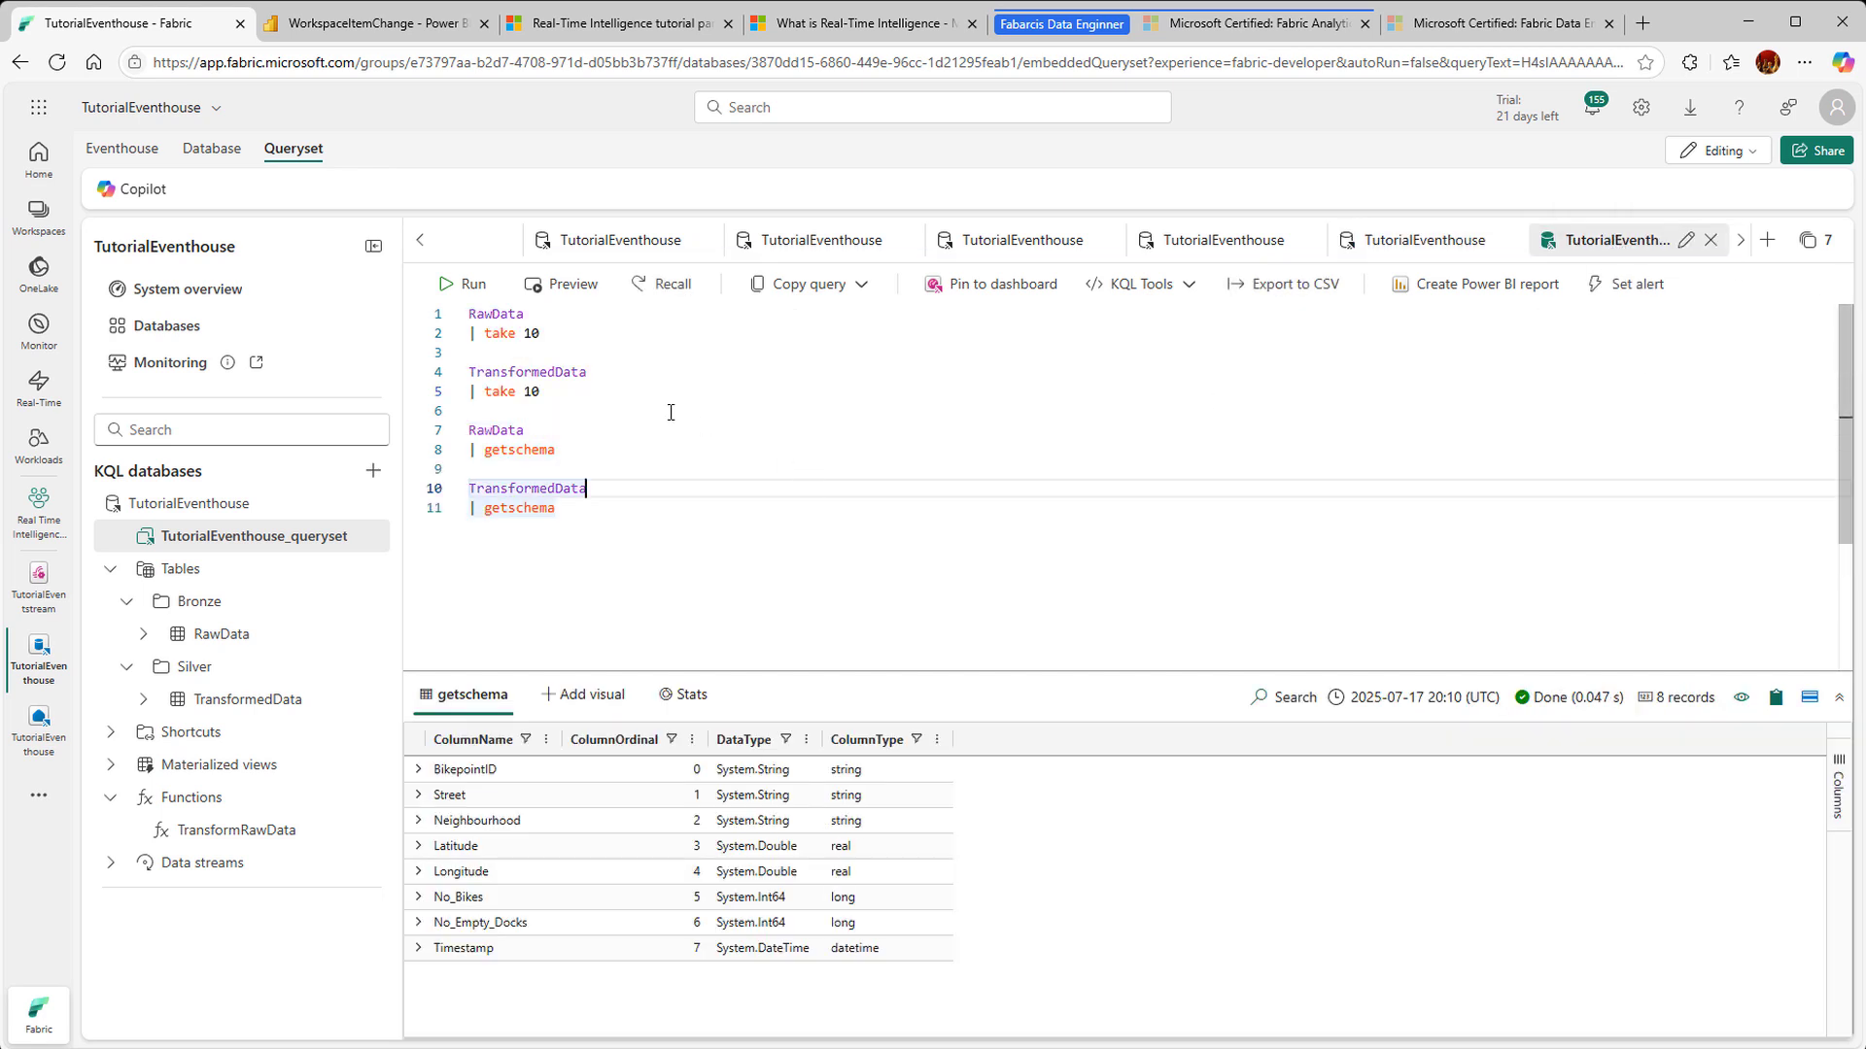
left_click_drag(573, 337, 427, 309)
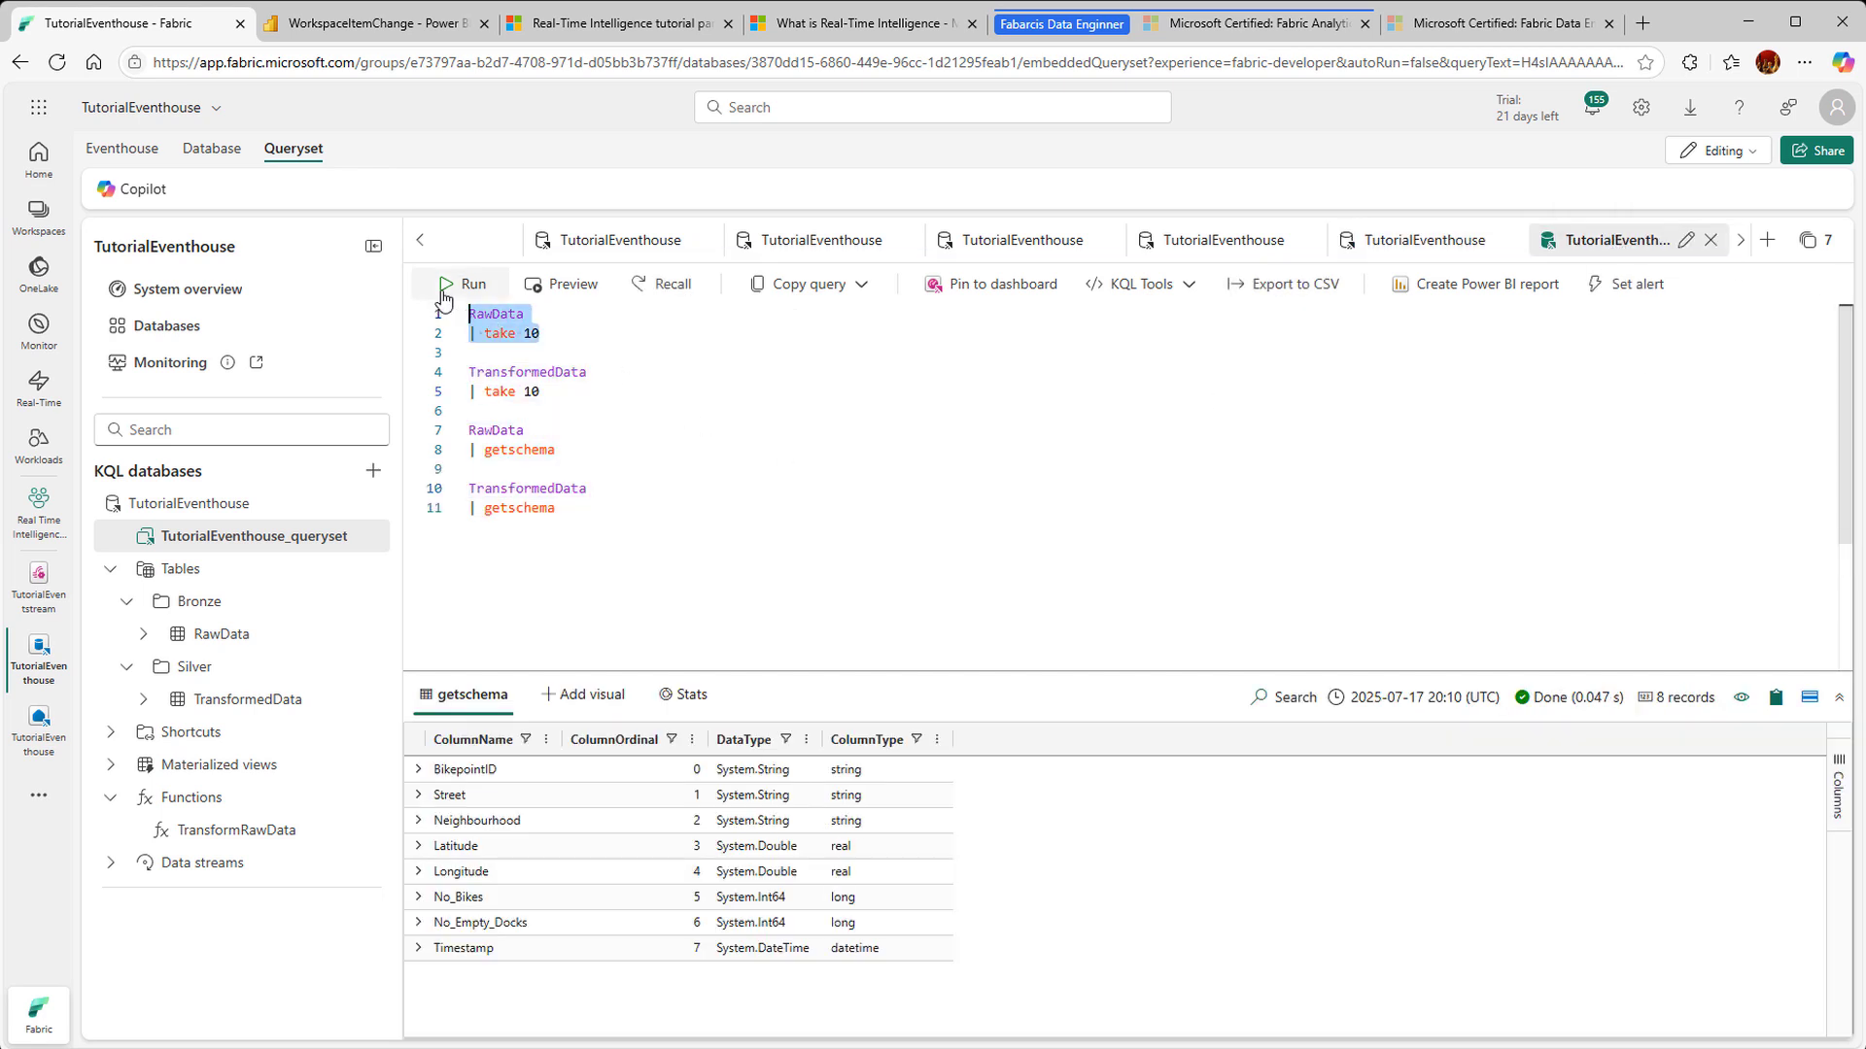
left_click(447, 285)
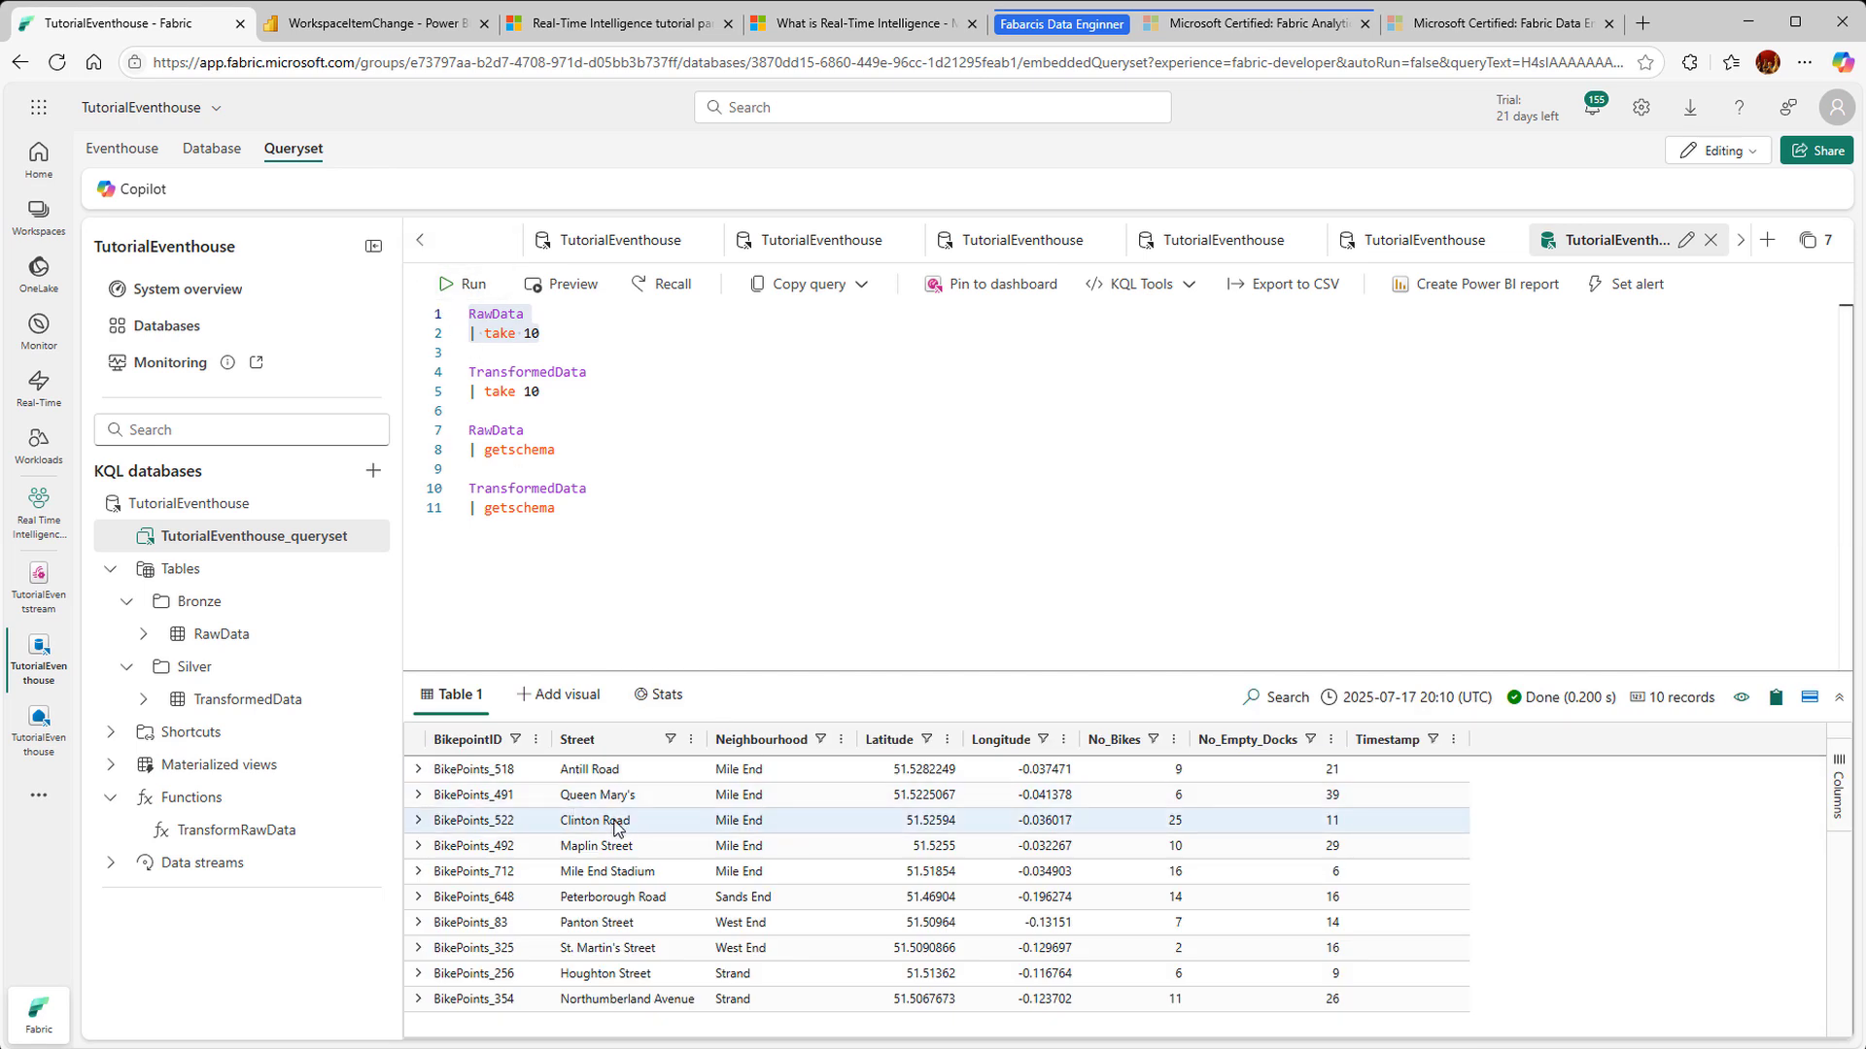
left_click(634, 409)
left_click_drag(588, 405, 470, 370)
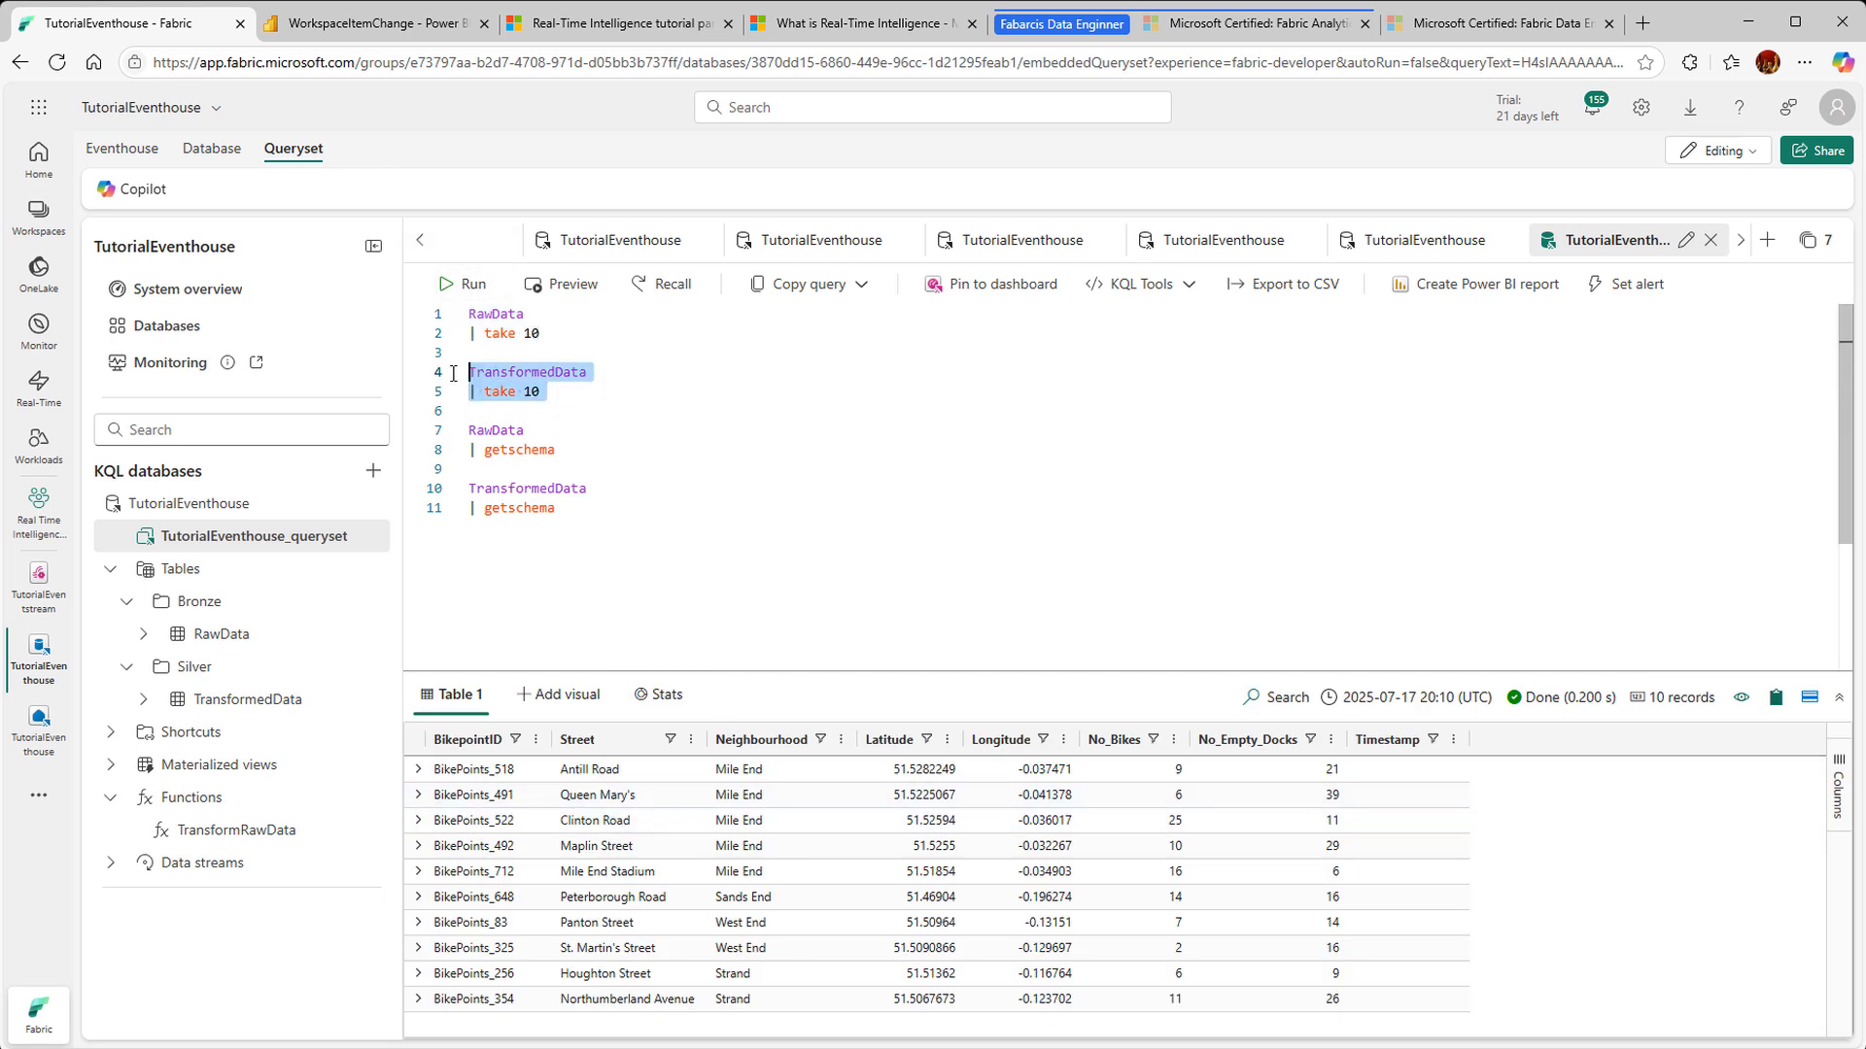
left_click(444, 287)
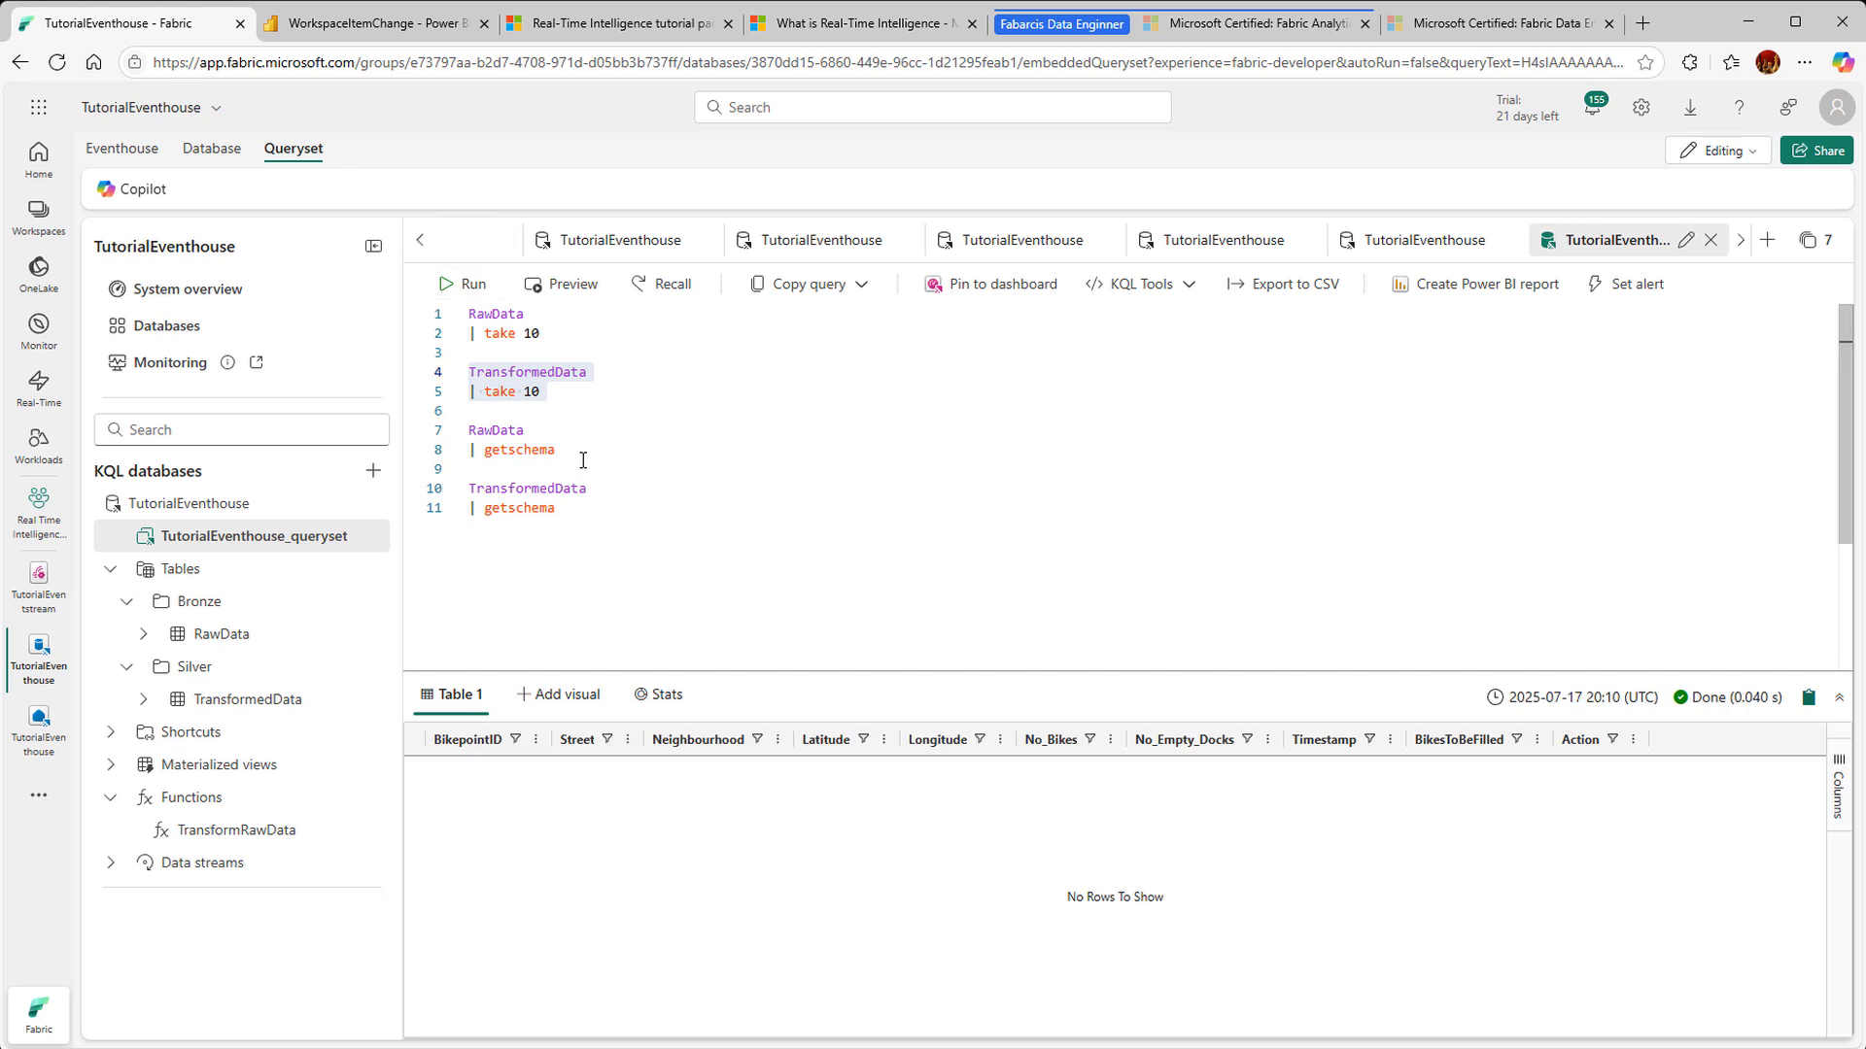
Step: Run getschema on RawData and on TransformedData to compare their column types
left_click_drag(562, 450, 470, 430)
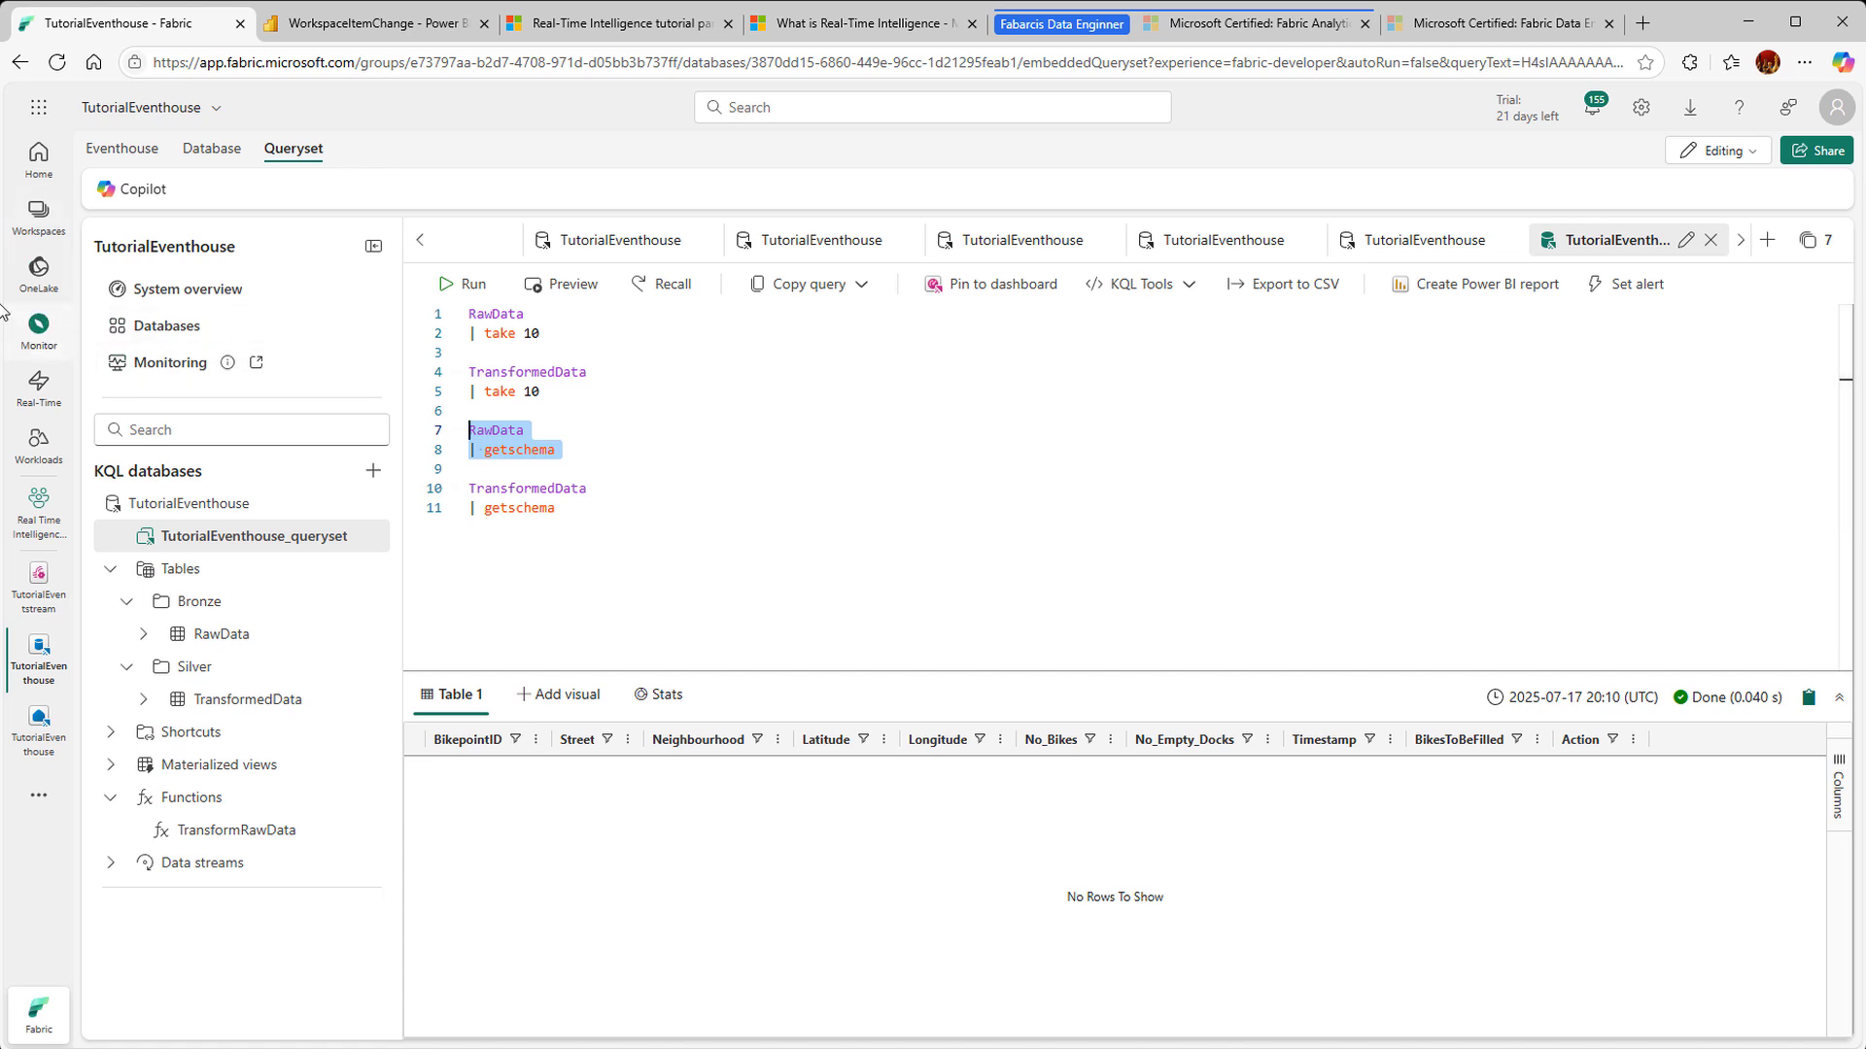
left_click(464, 284)
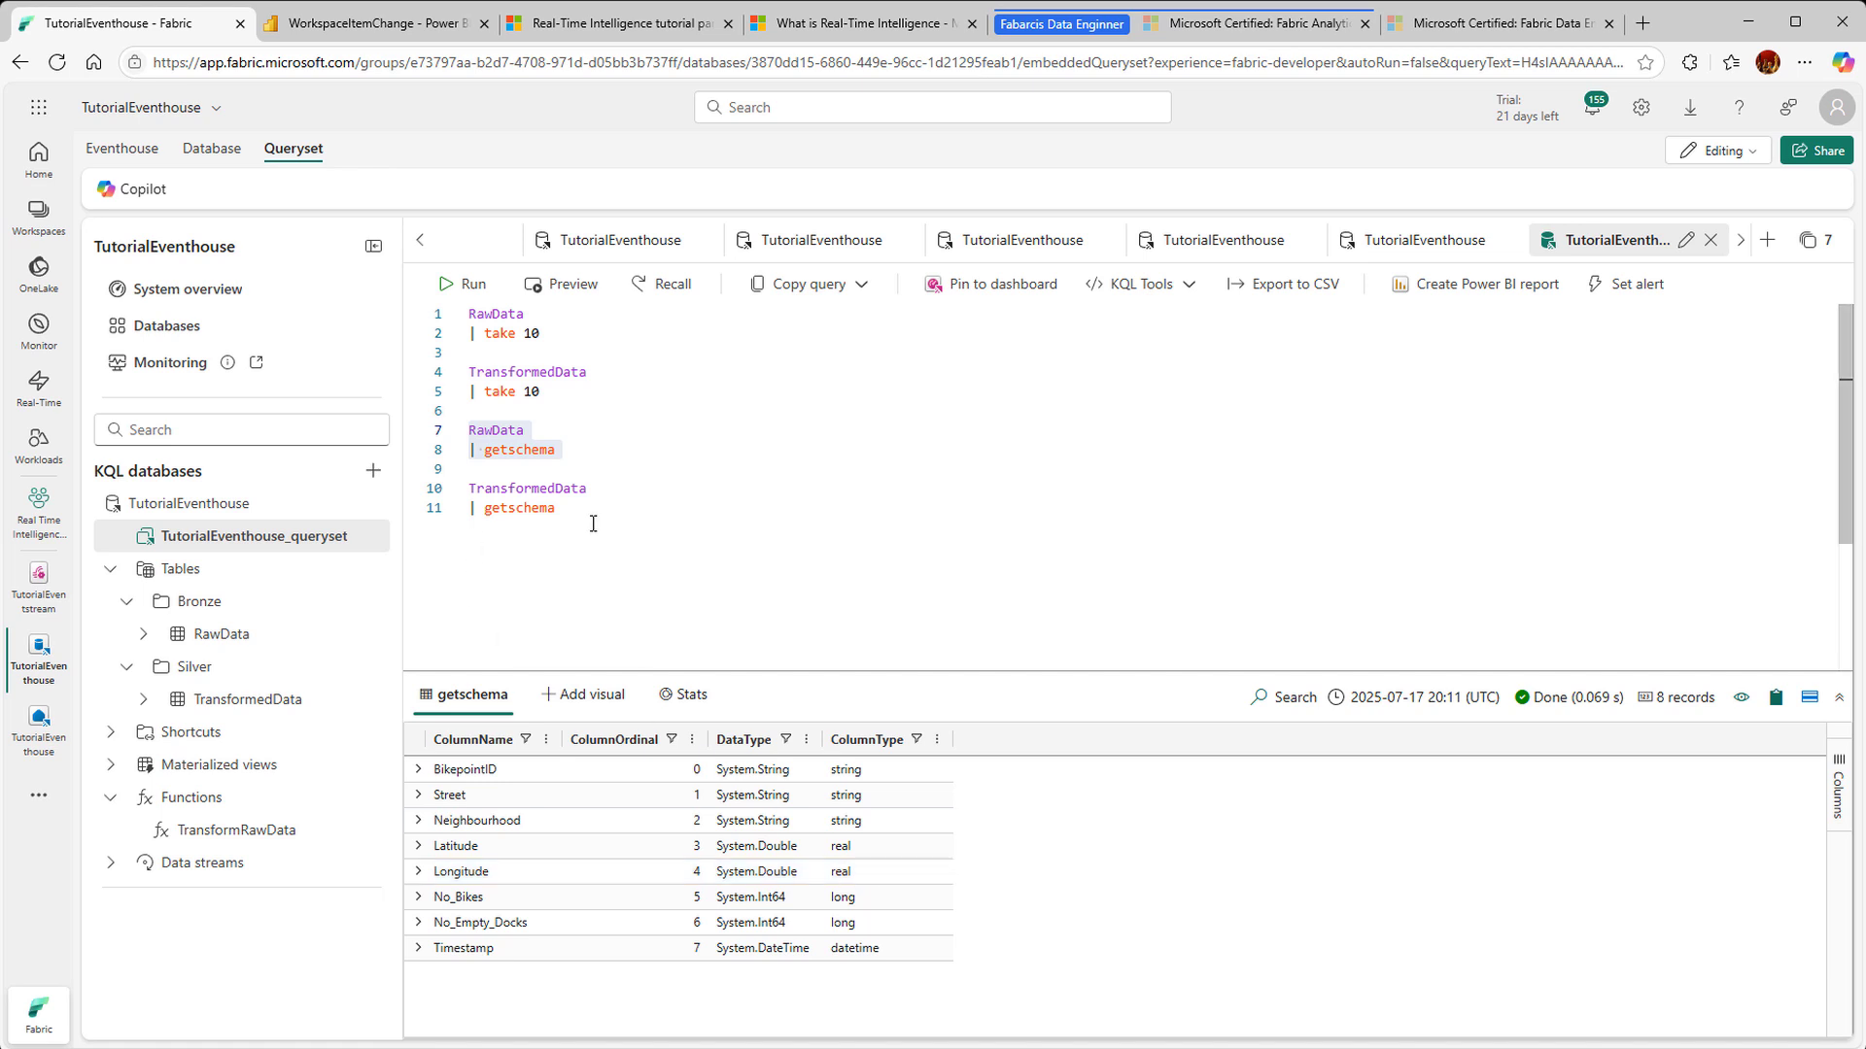
left_click_drag(593, 524, 468, 488)
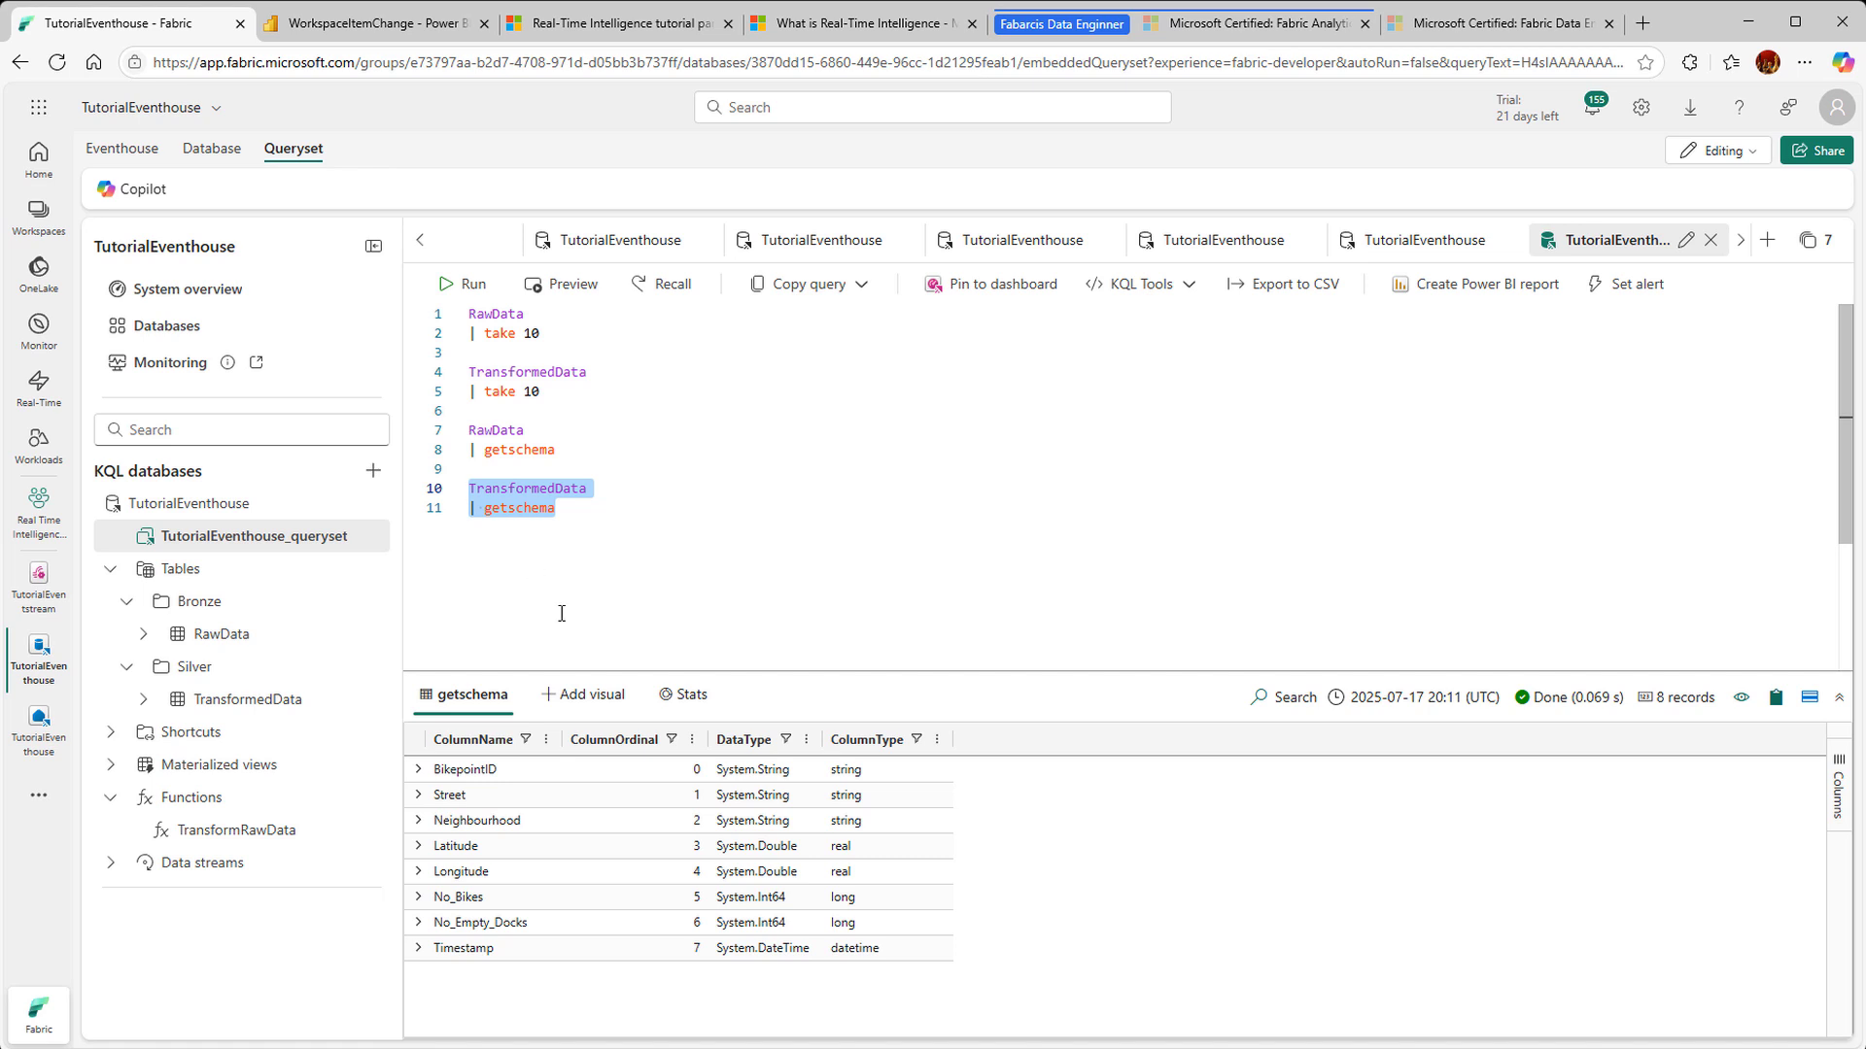
left_click(458, 284)
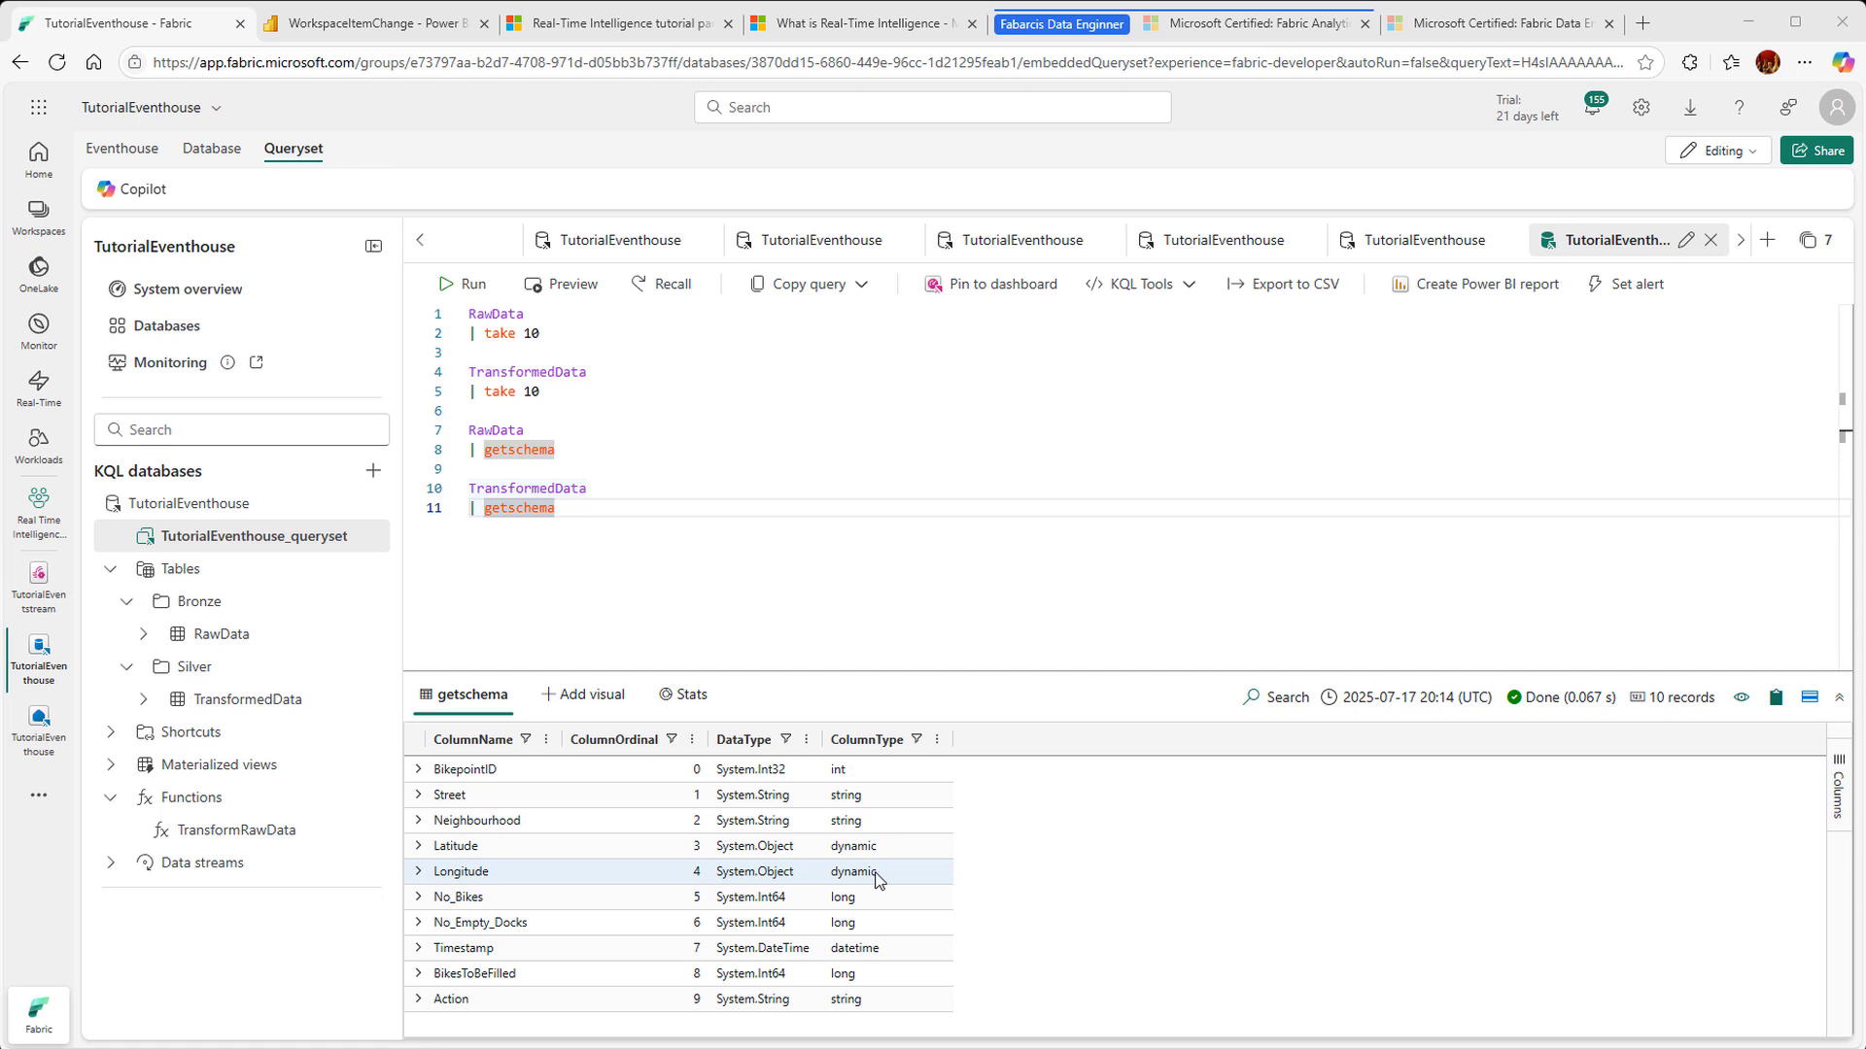
Step: Rerun take 10 and getschema on RawData to recheck its sample rows and column types
left_click(544, 333)
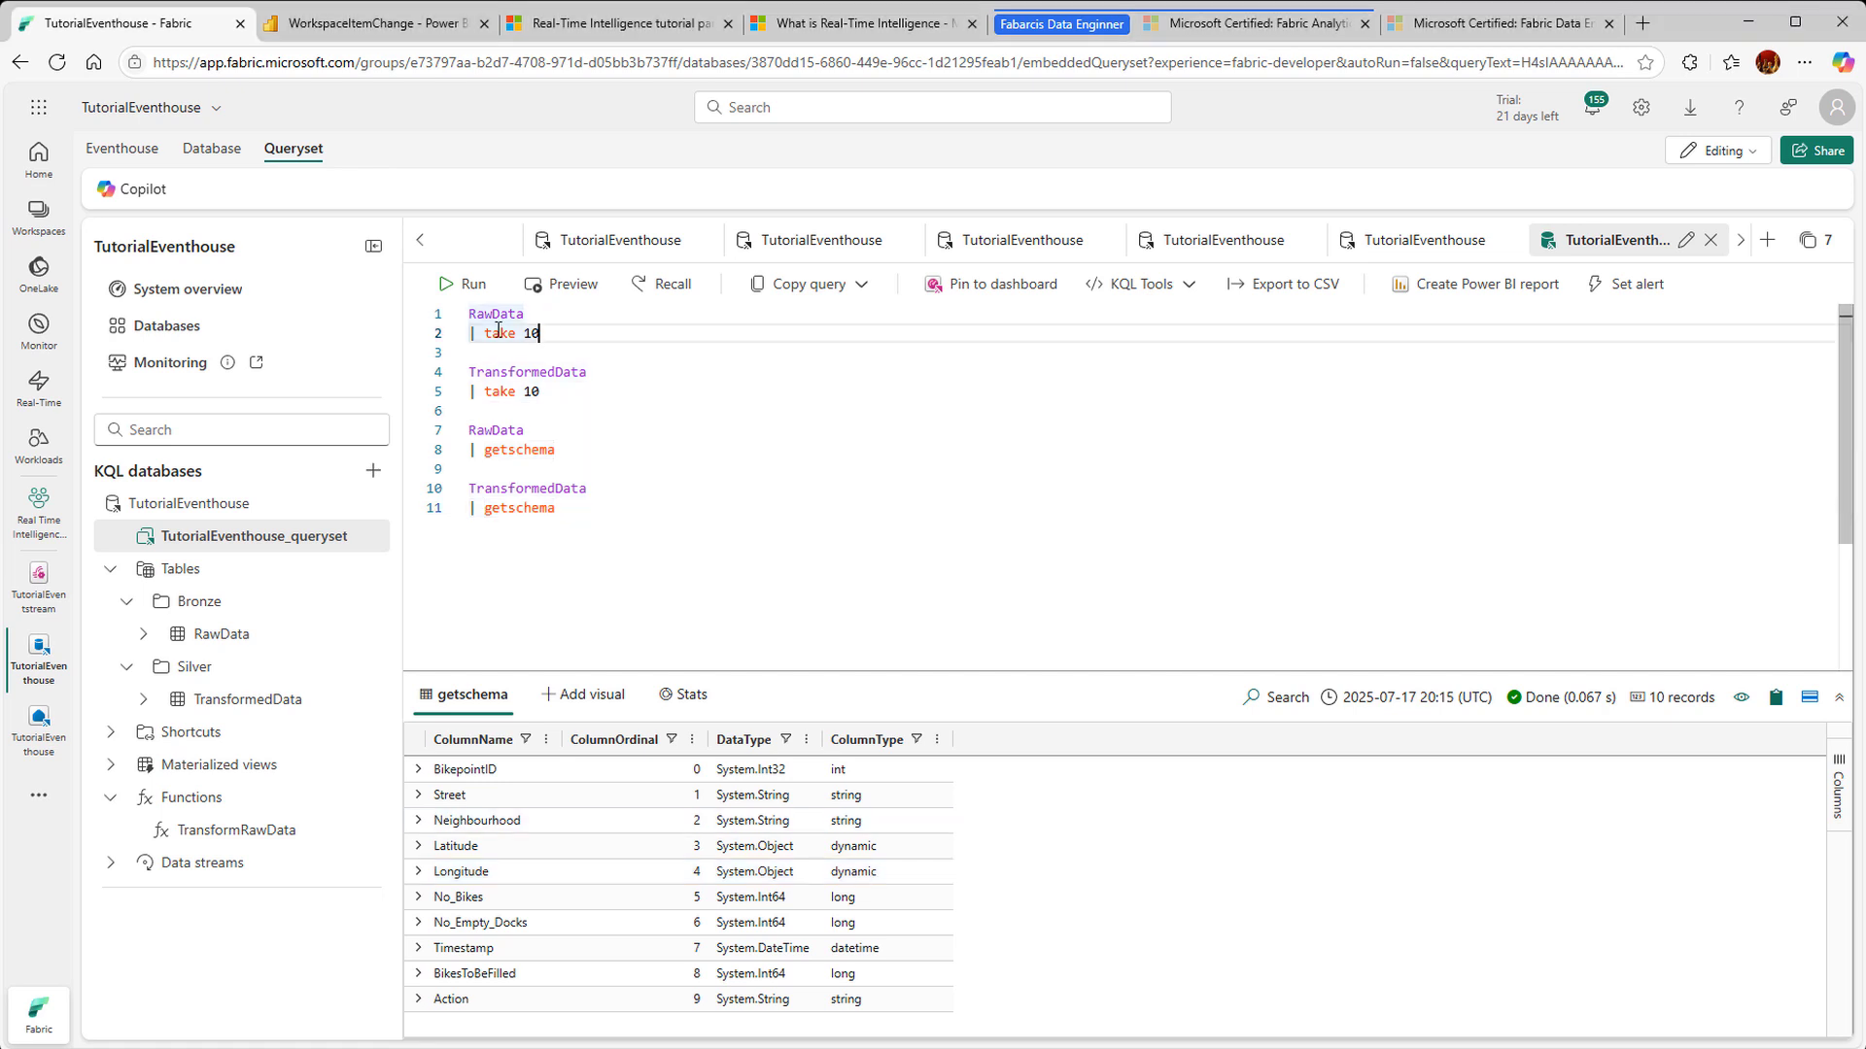
left_click(445, 291)
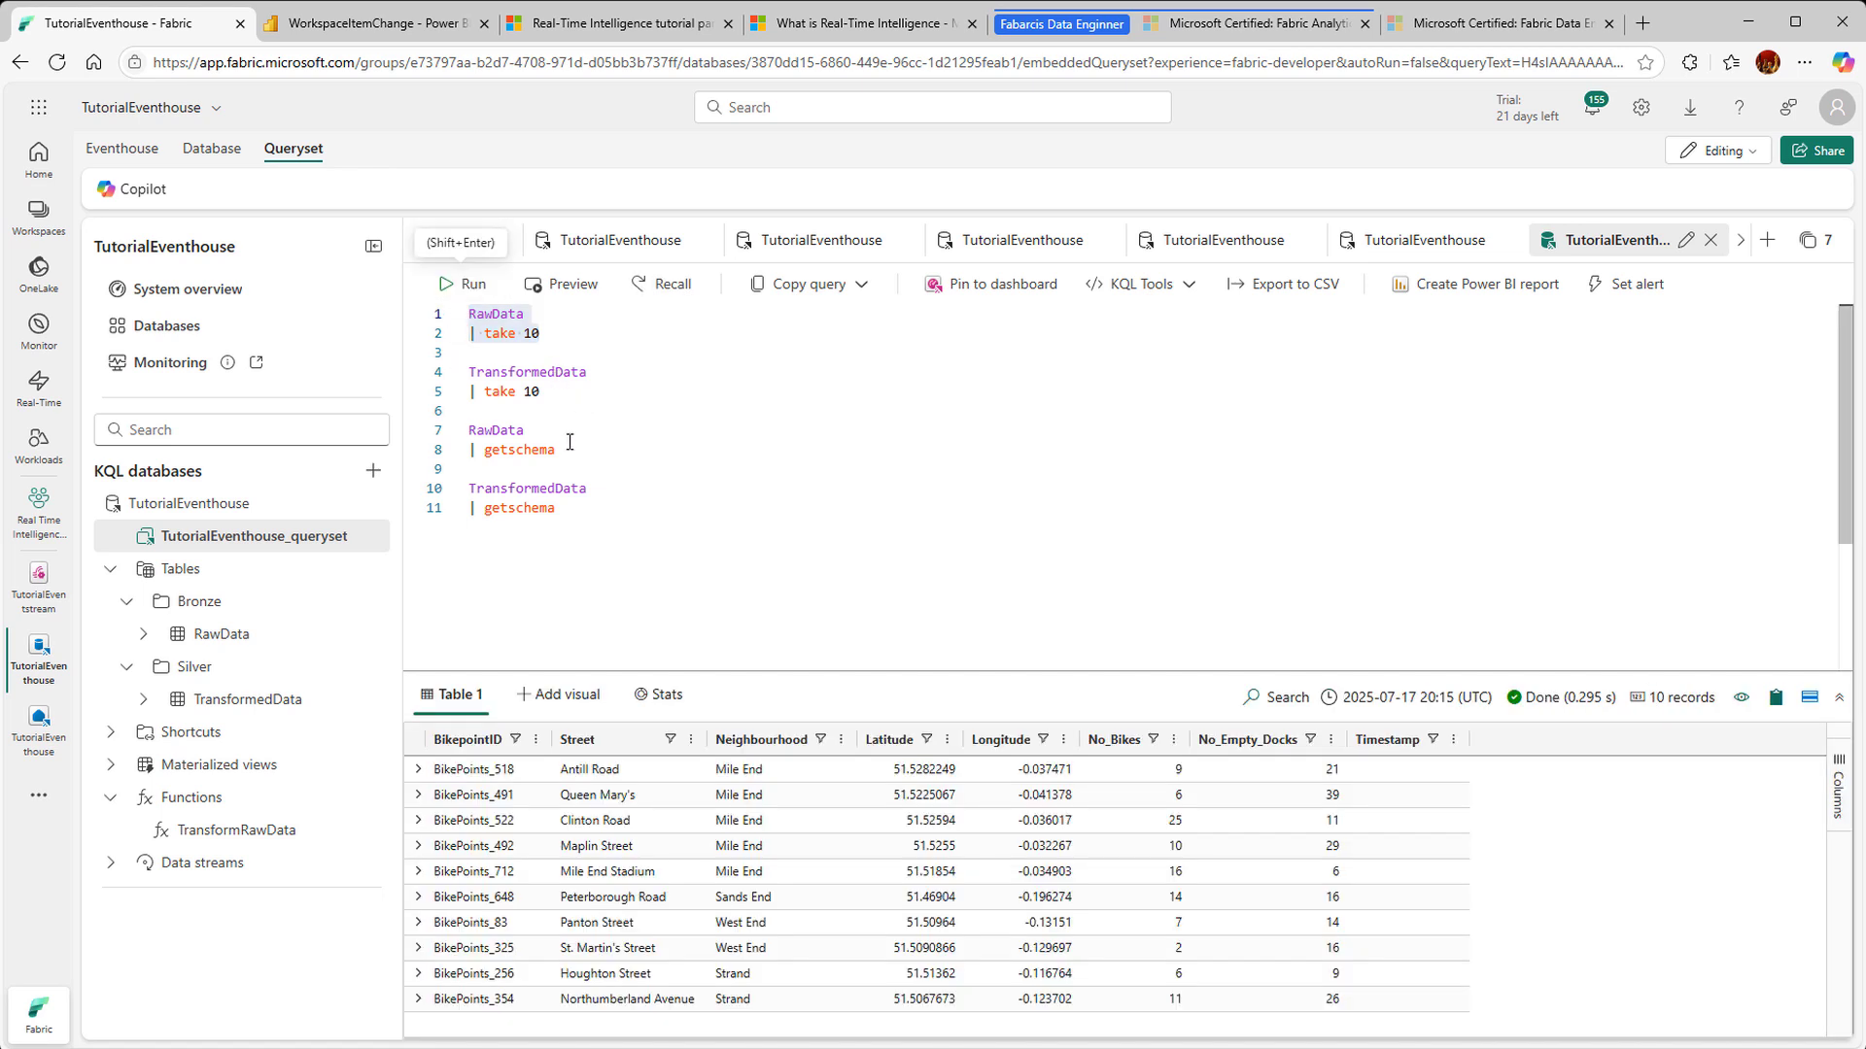
left_click_drag(562, 449, 444, 426)
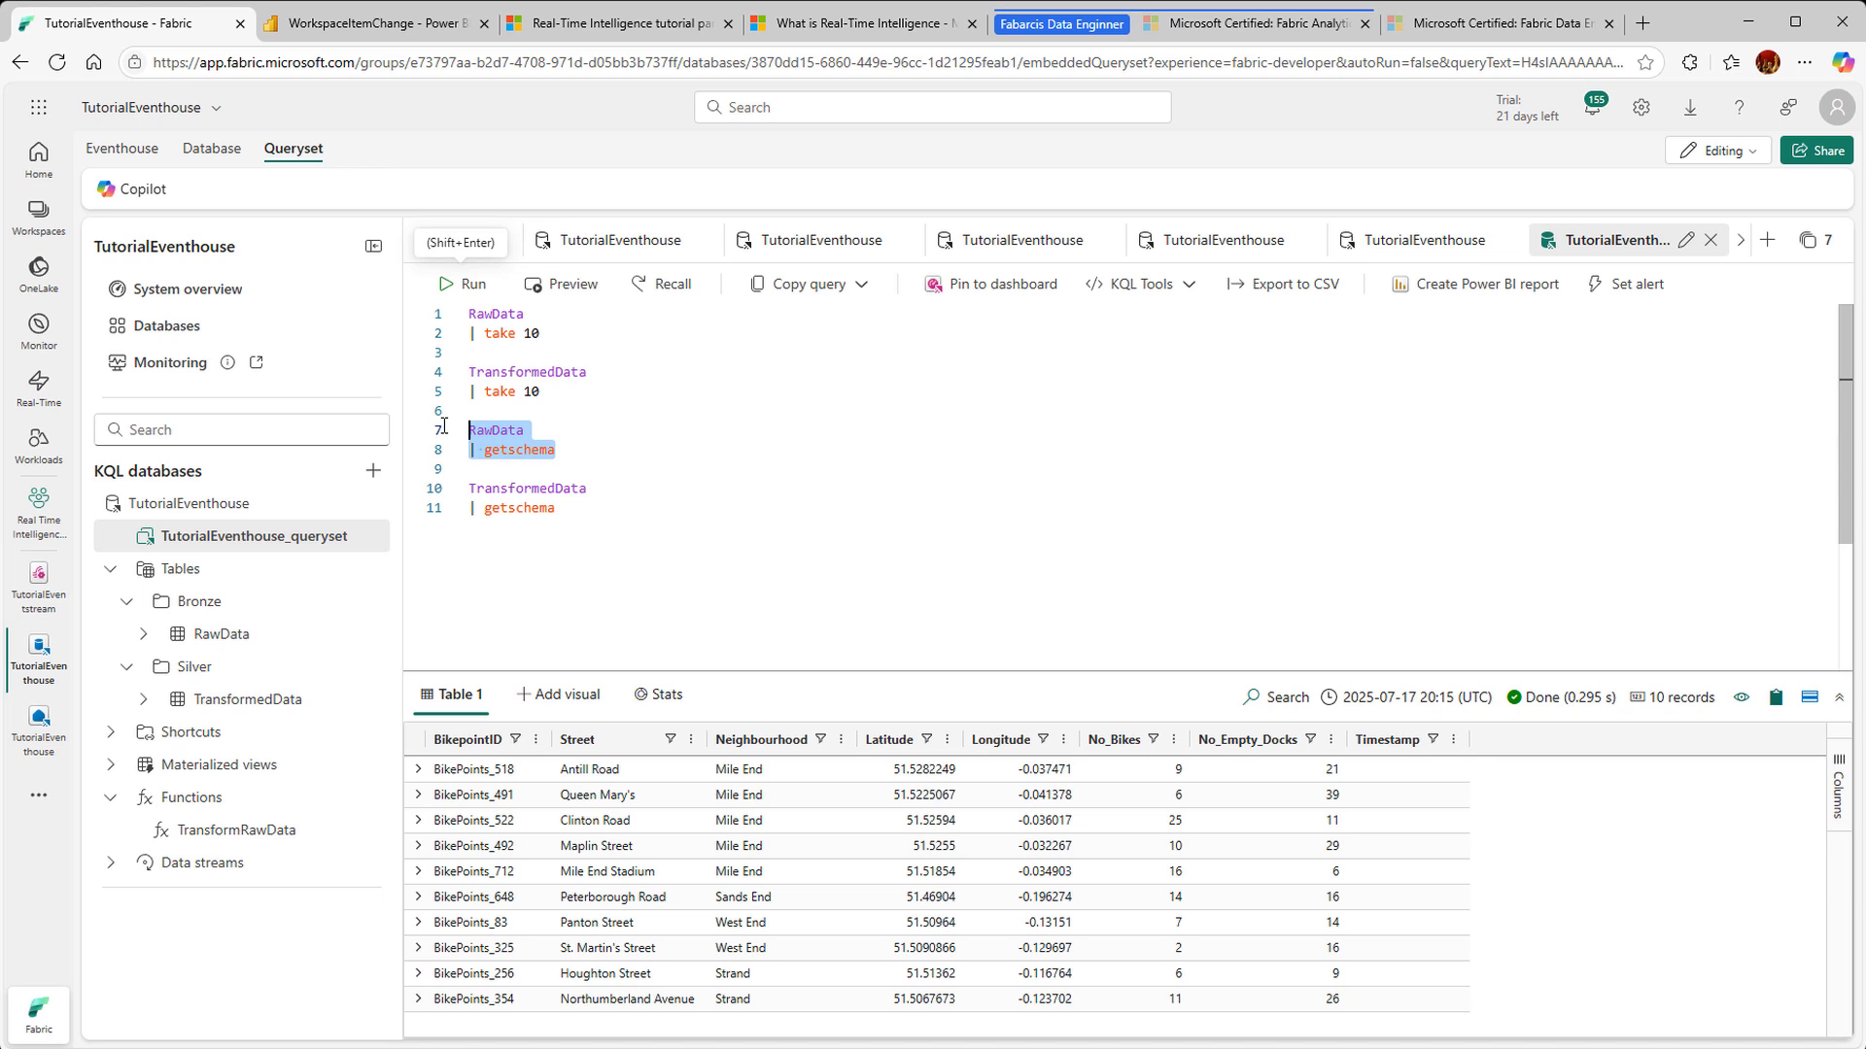
left_click(456, 284)
left_click(859, 547)
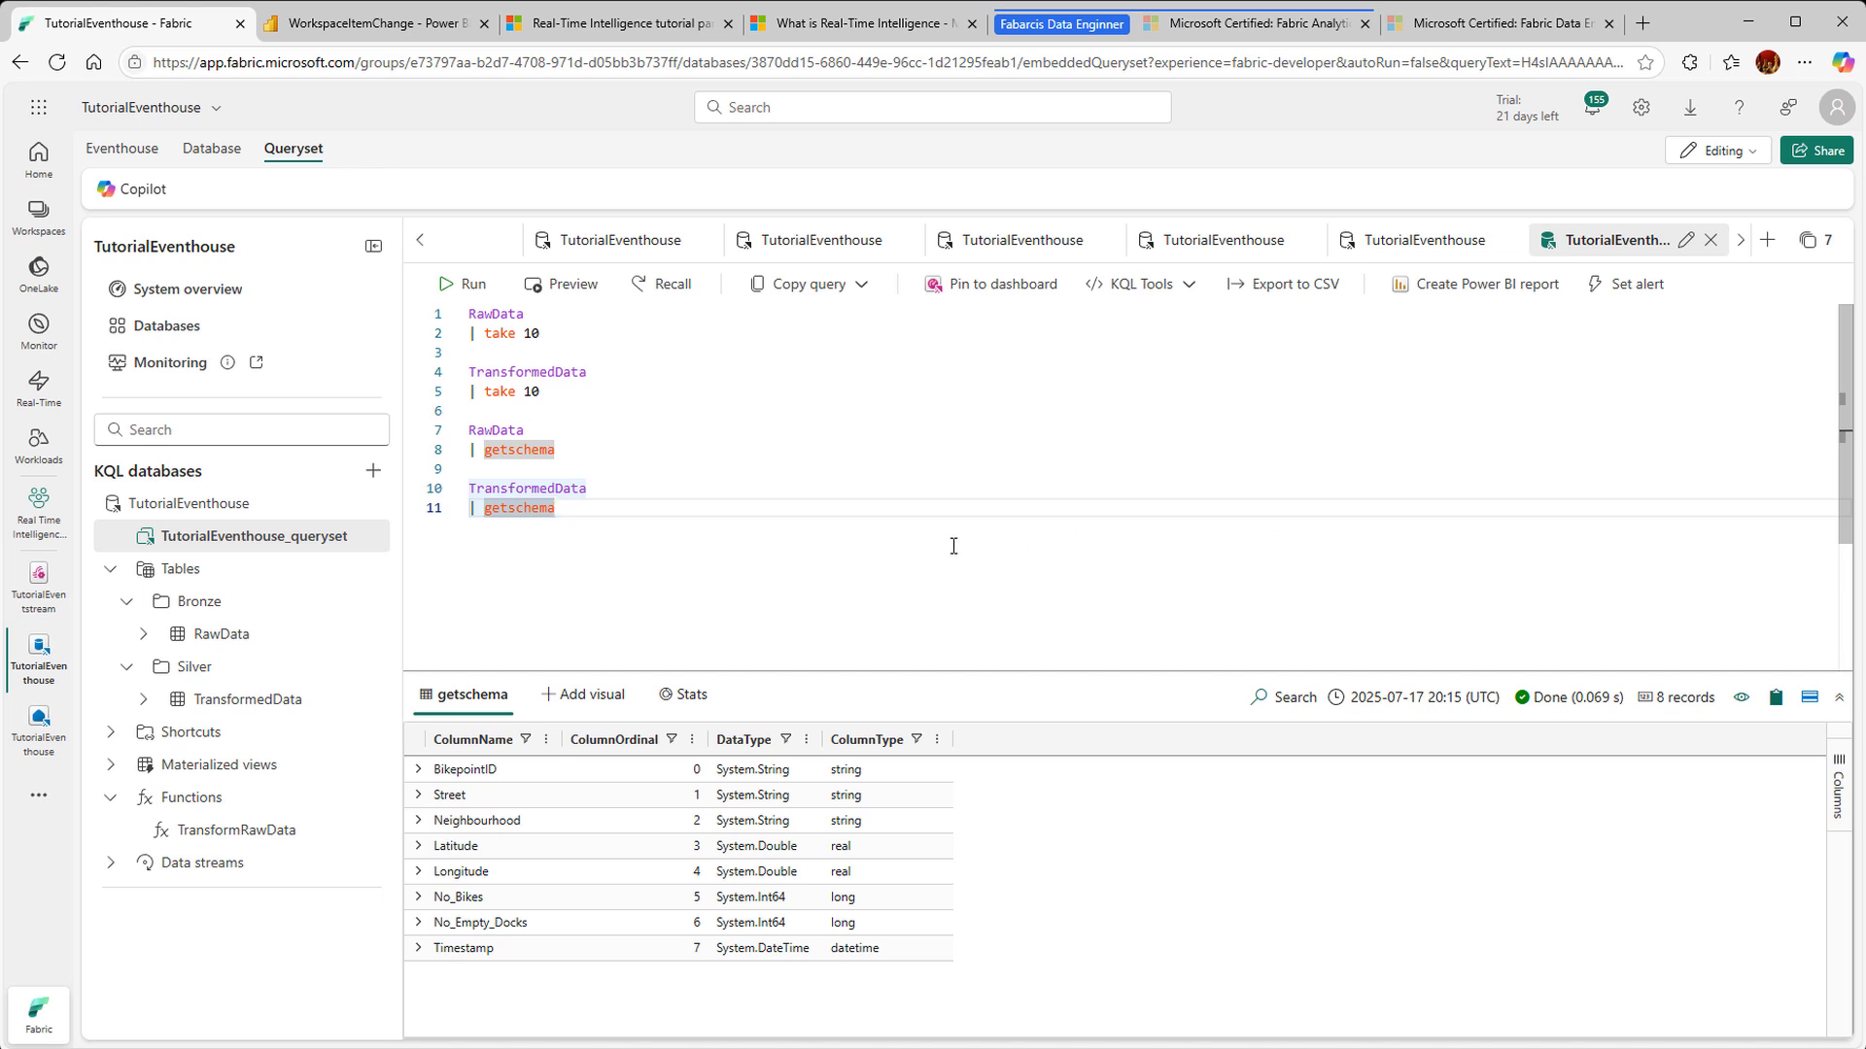
Step: In a new query tab, try running .alter table TransformedData with Latitude and Longitude as real and folder "Silver", and review the response
left_click(1767, 243)
type(".alter table TransformedData (     BikepointID: int,     Street: string,     Neighbourhood: string,     Latitude: real,     Longitude: real,     No_Bikes: long,     No_Empty_Docks: long,     Timestamp: datetime,     BikesToBeFilled: long,     Action: string ) with (folder = \"Silver\")")
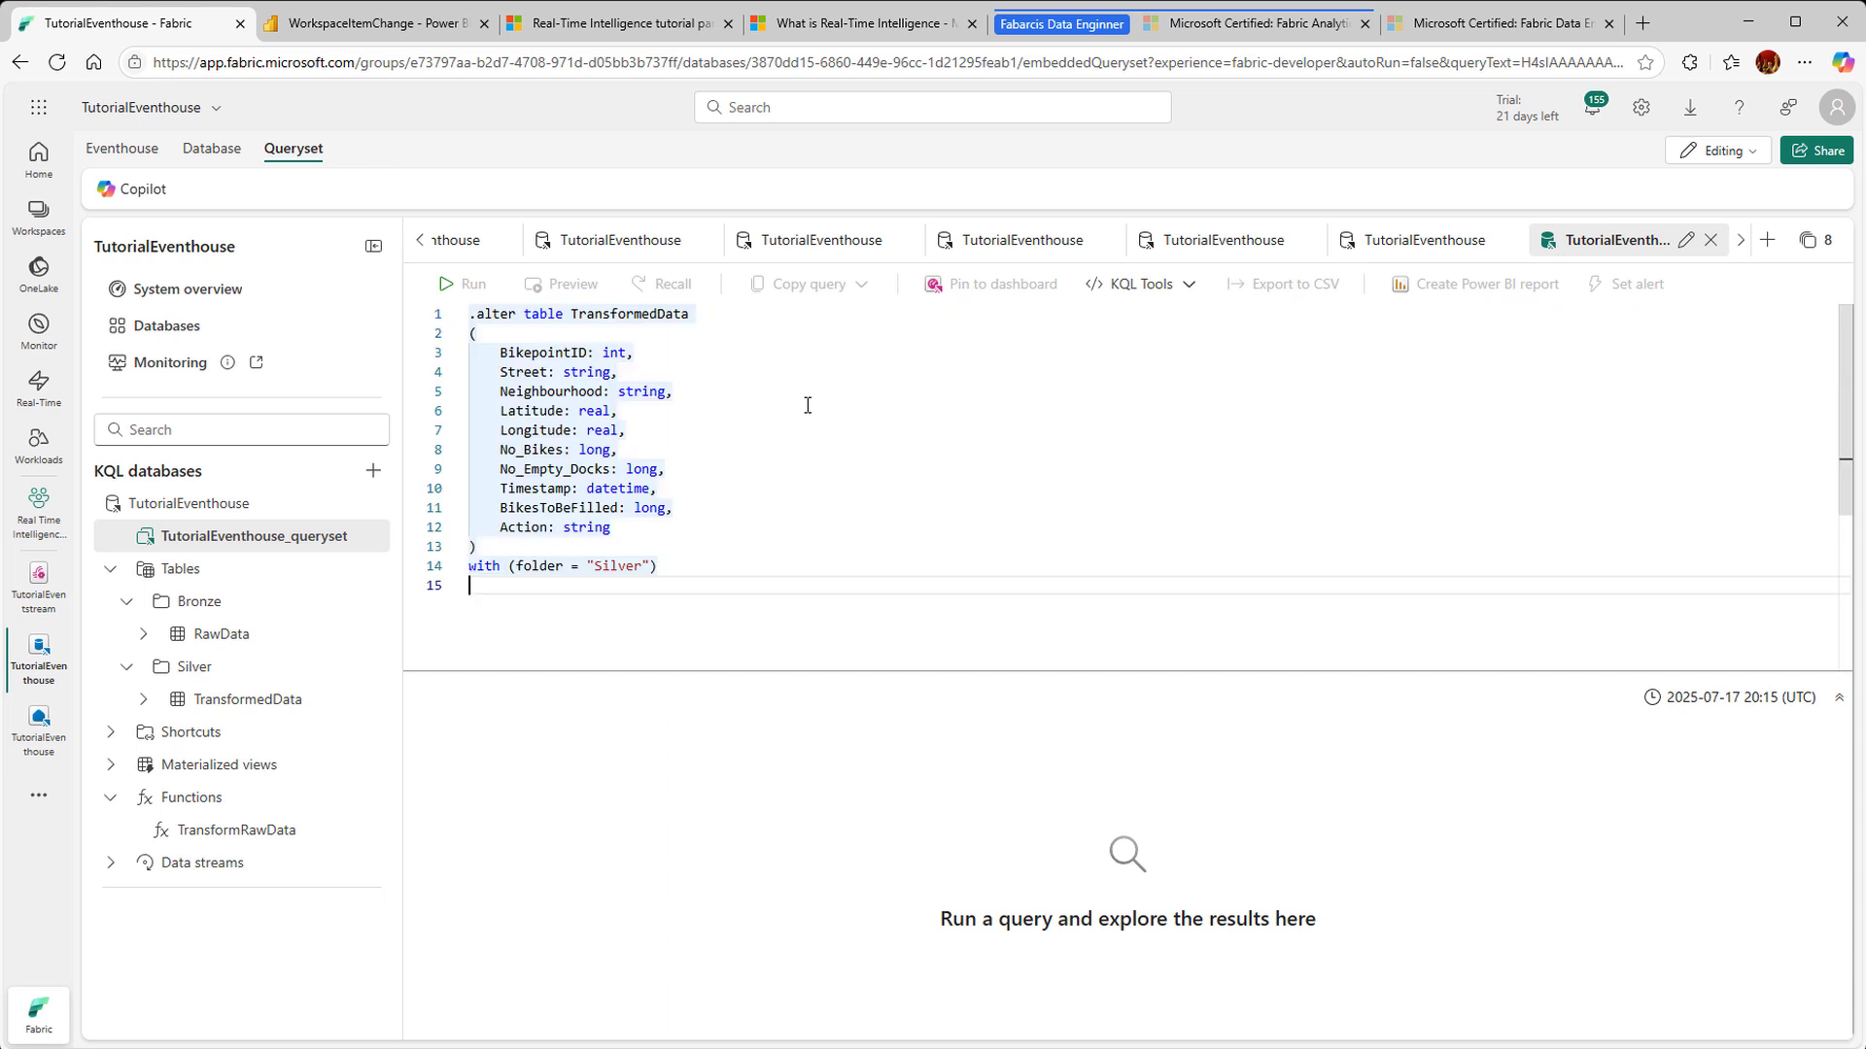
left_click(451, 290)
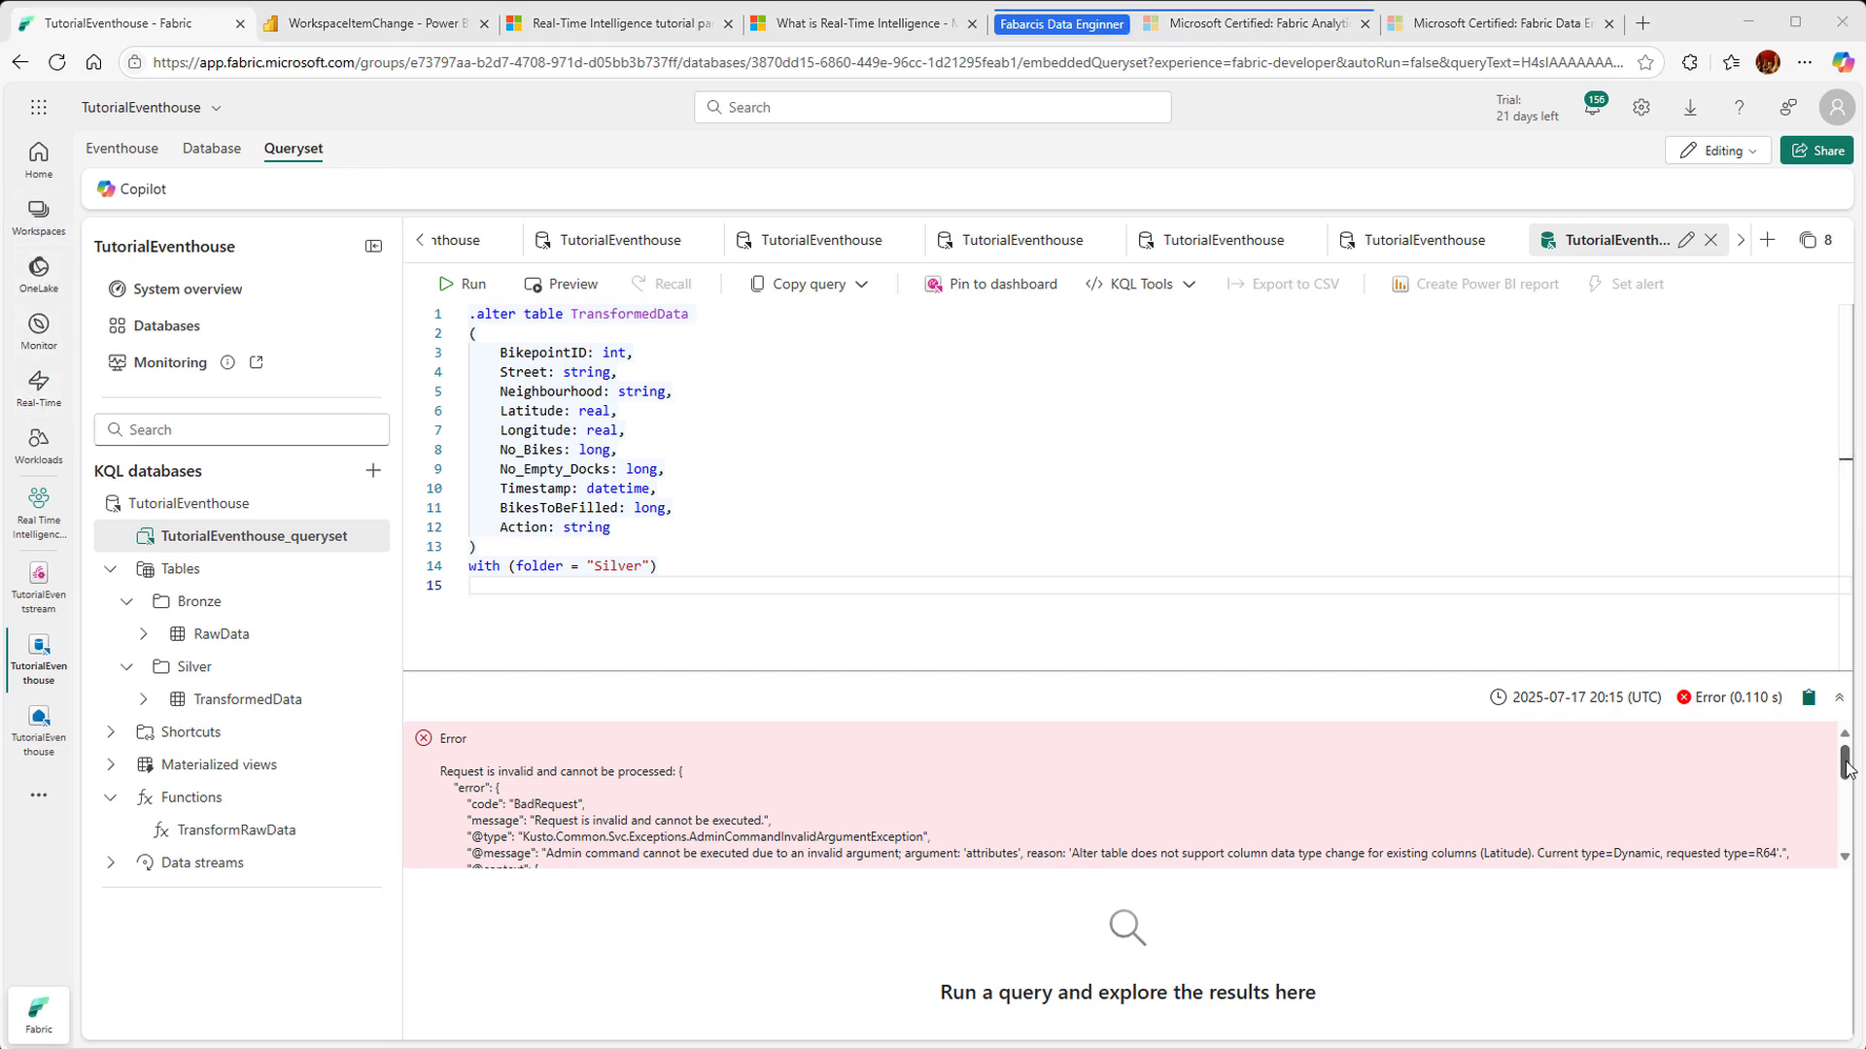
left_click_drag(1844, 763, 1851, 847)
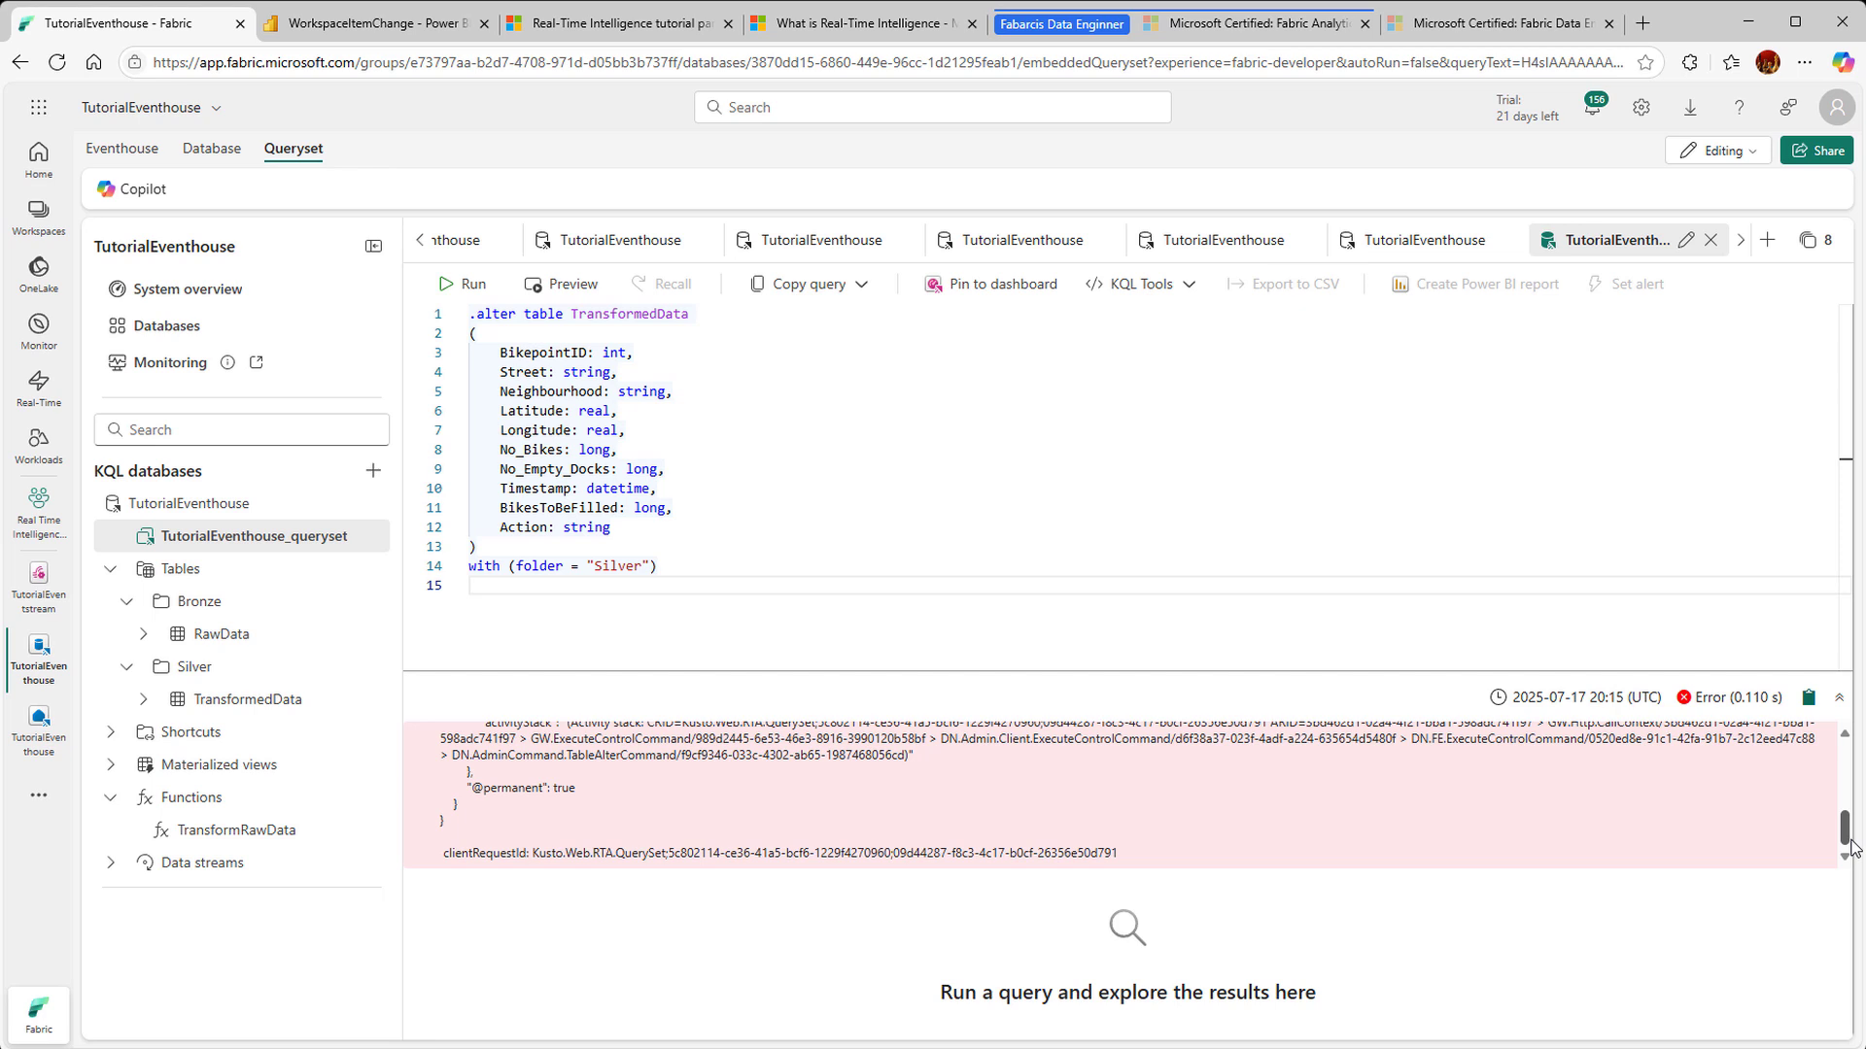
Step: Open TutorialEventhouse_queryset and delete the TransformedData table from the Silver folder
left_click(254, 535)
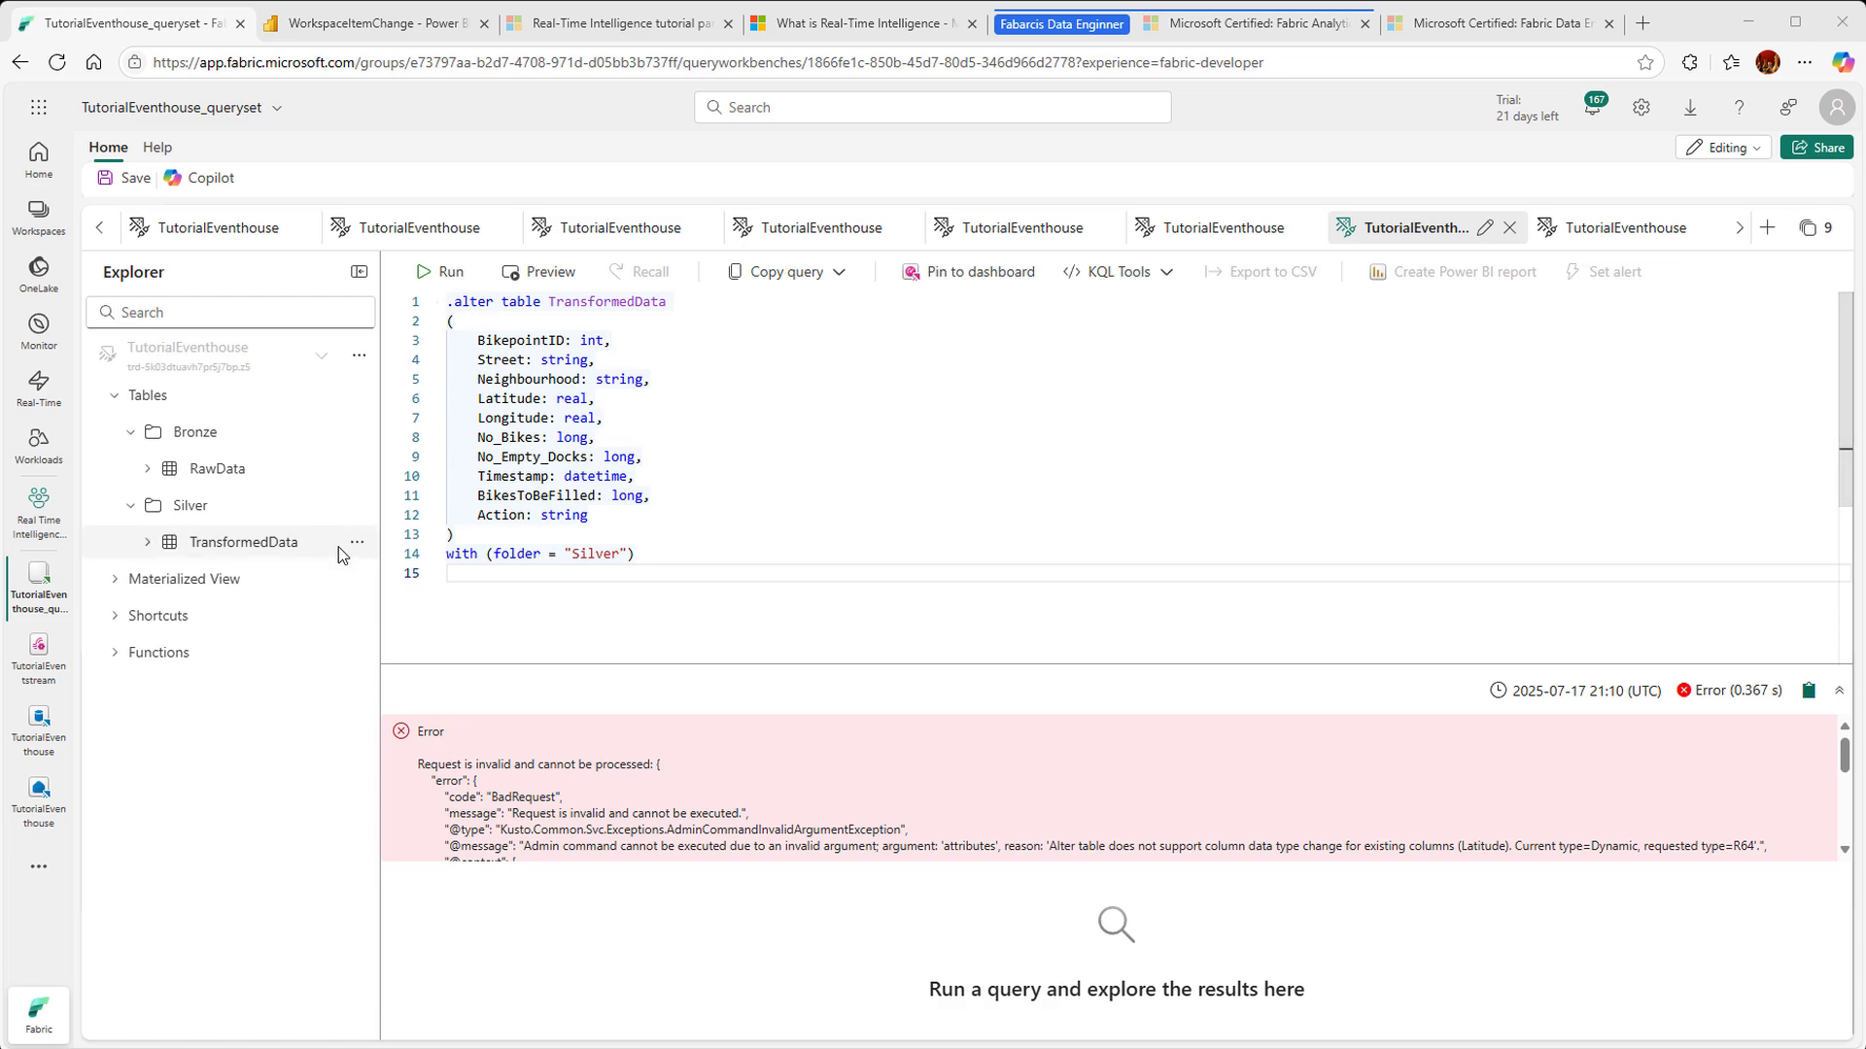
left_click(357, 550)
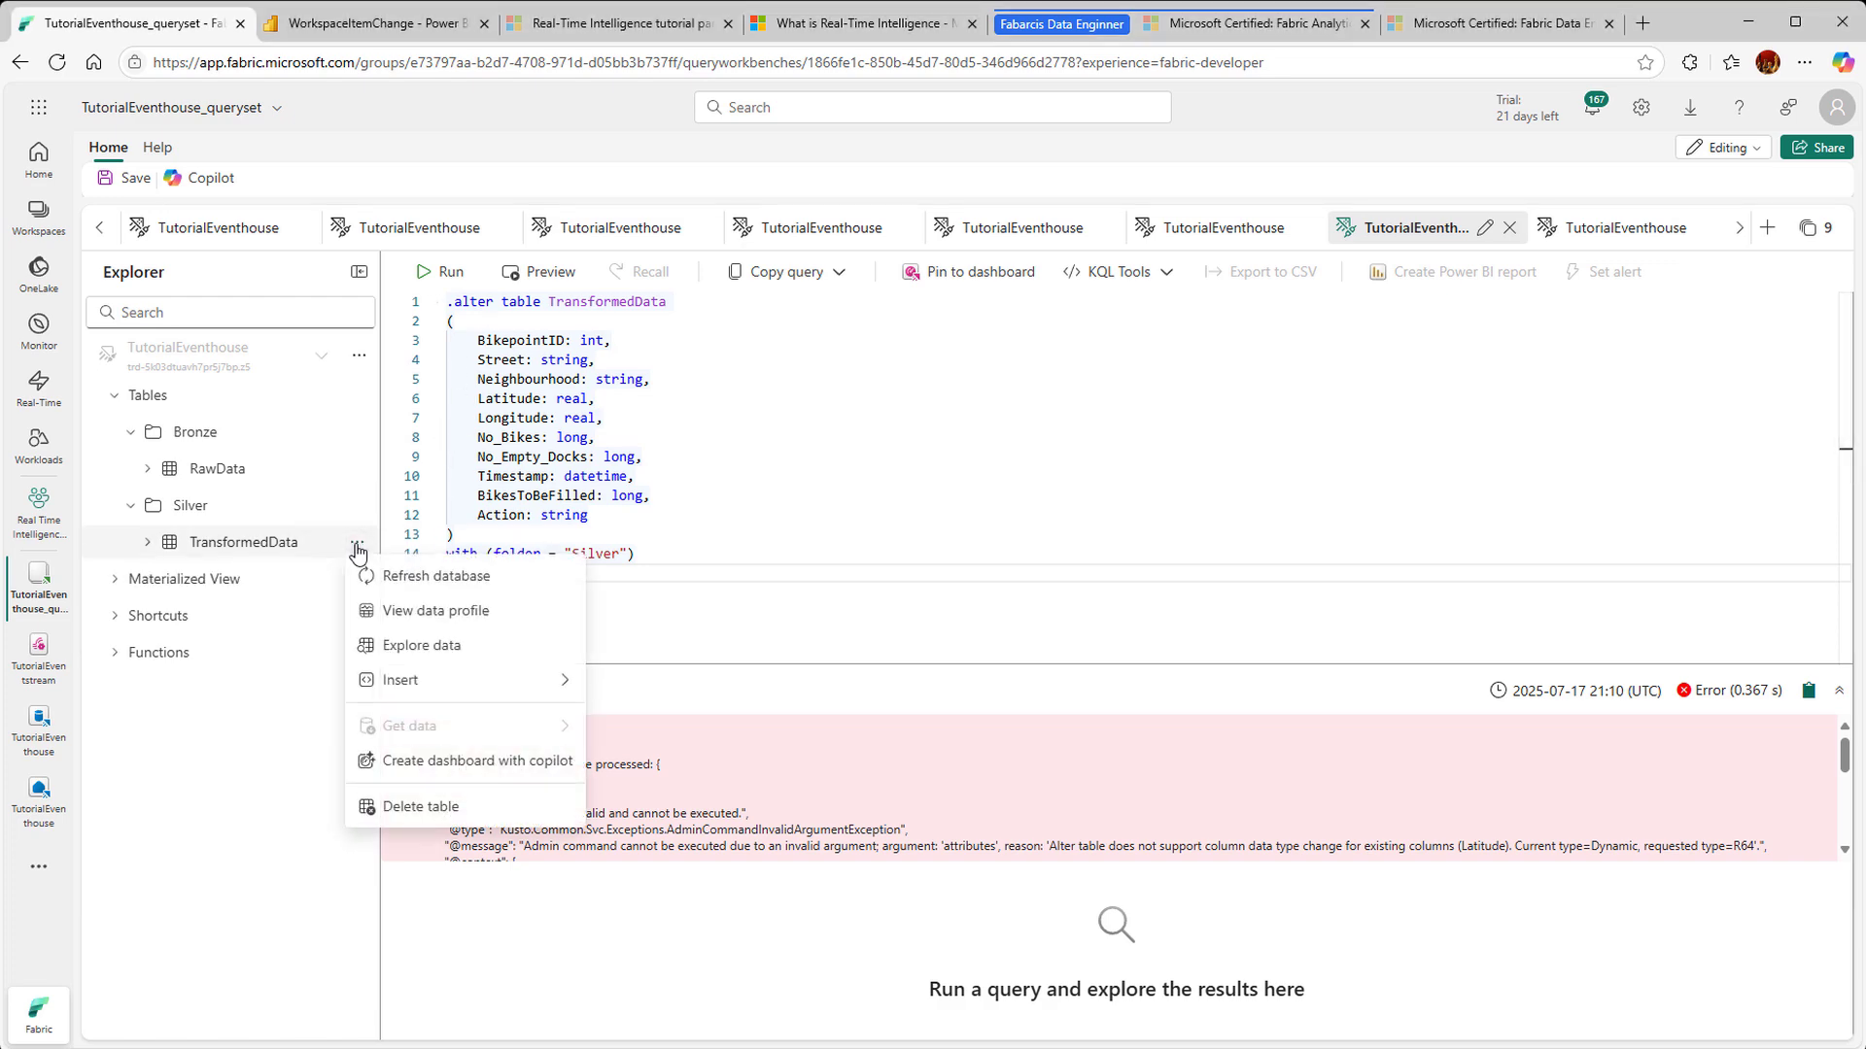
left_click(421, 807)
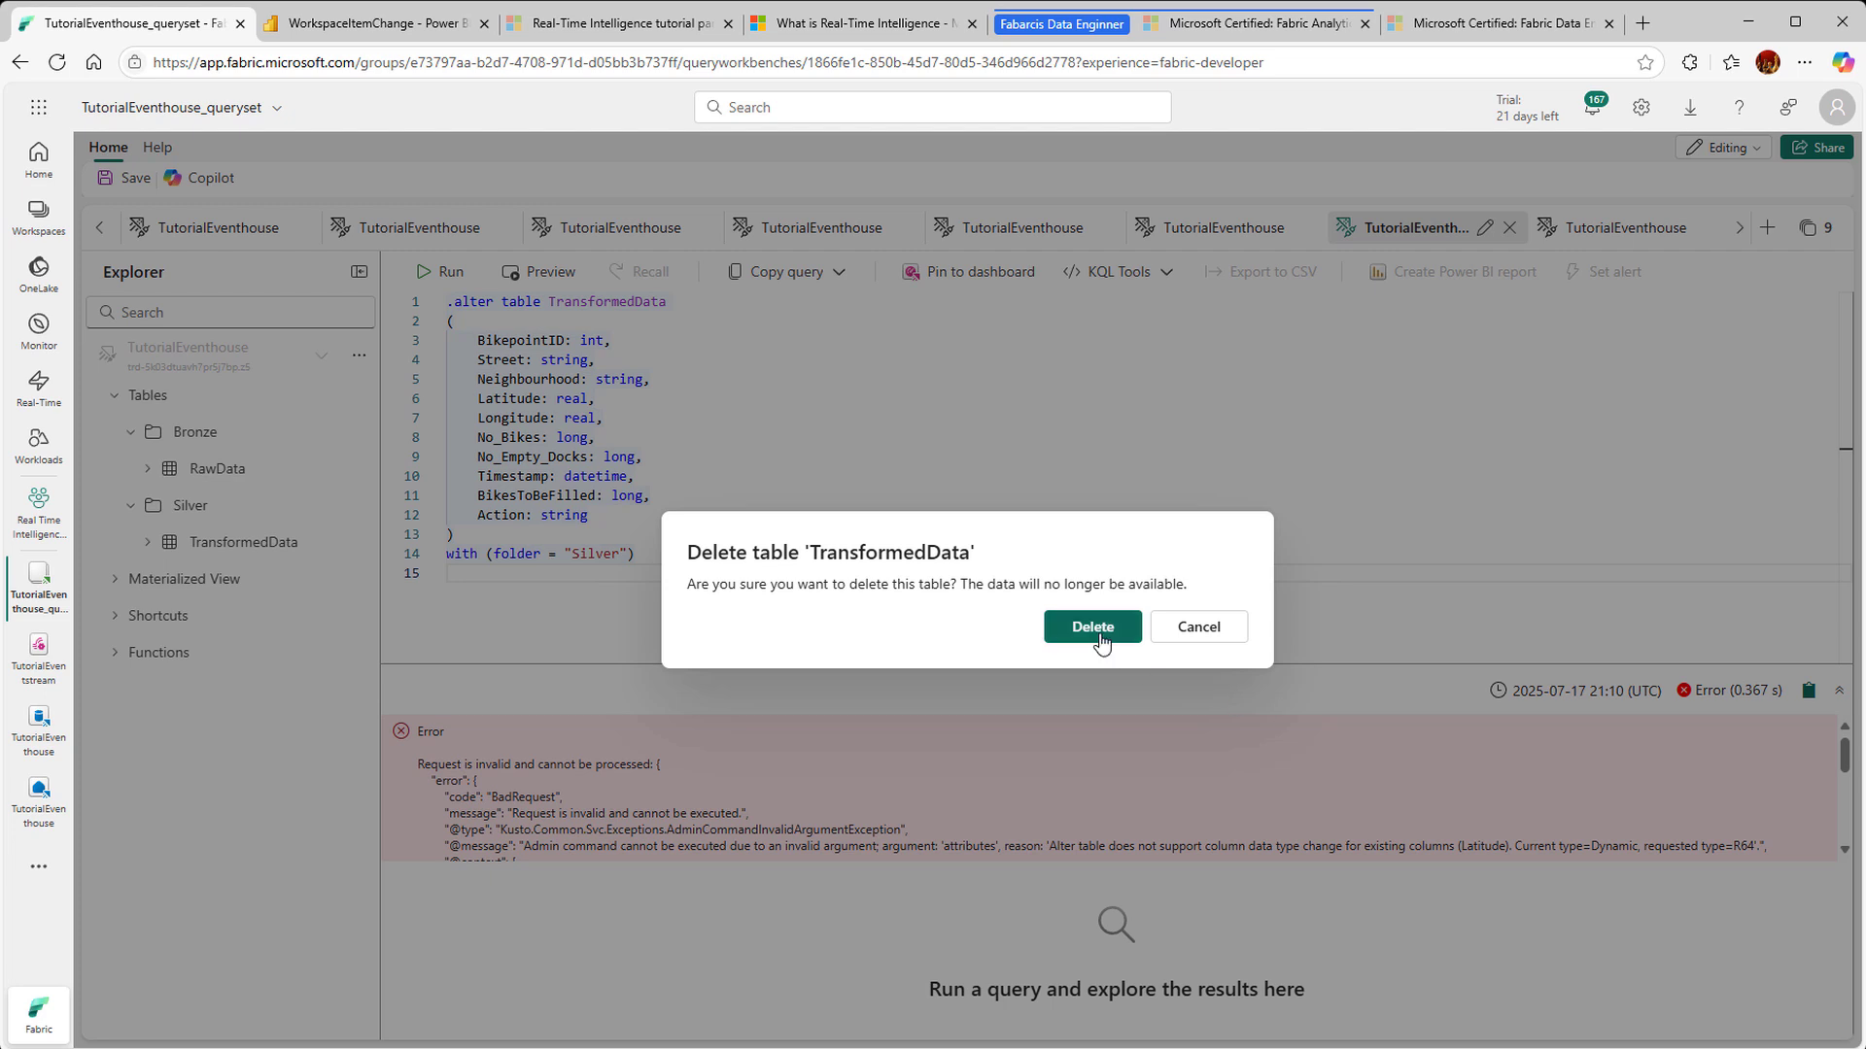
left_click(1093, 627)
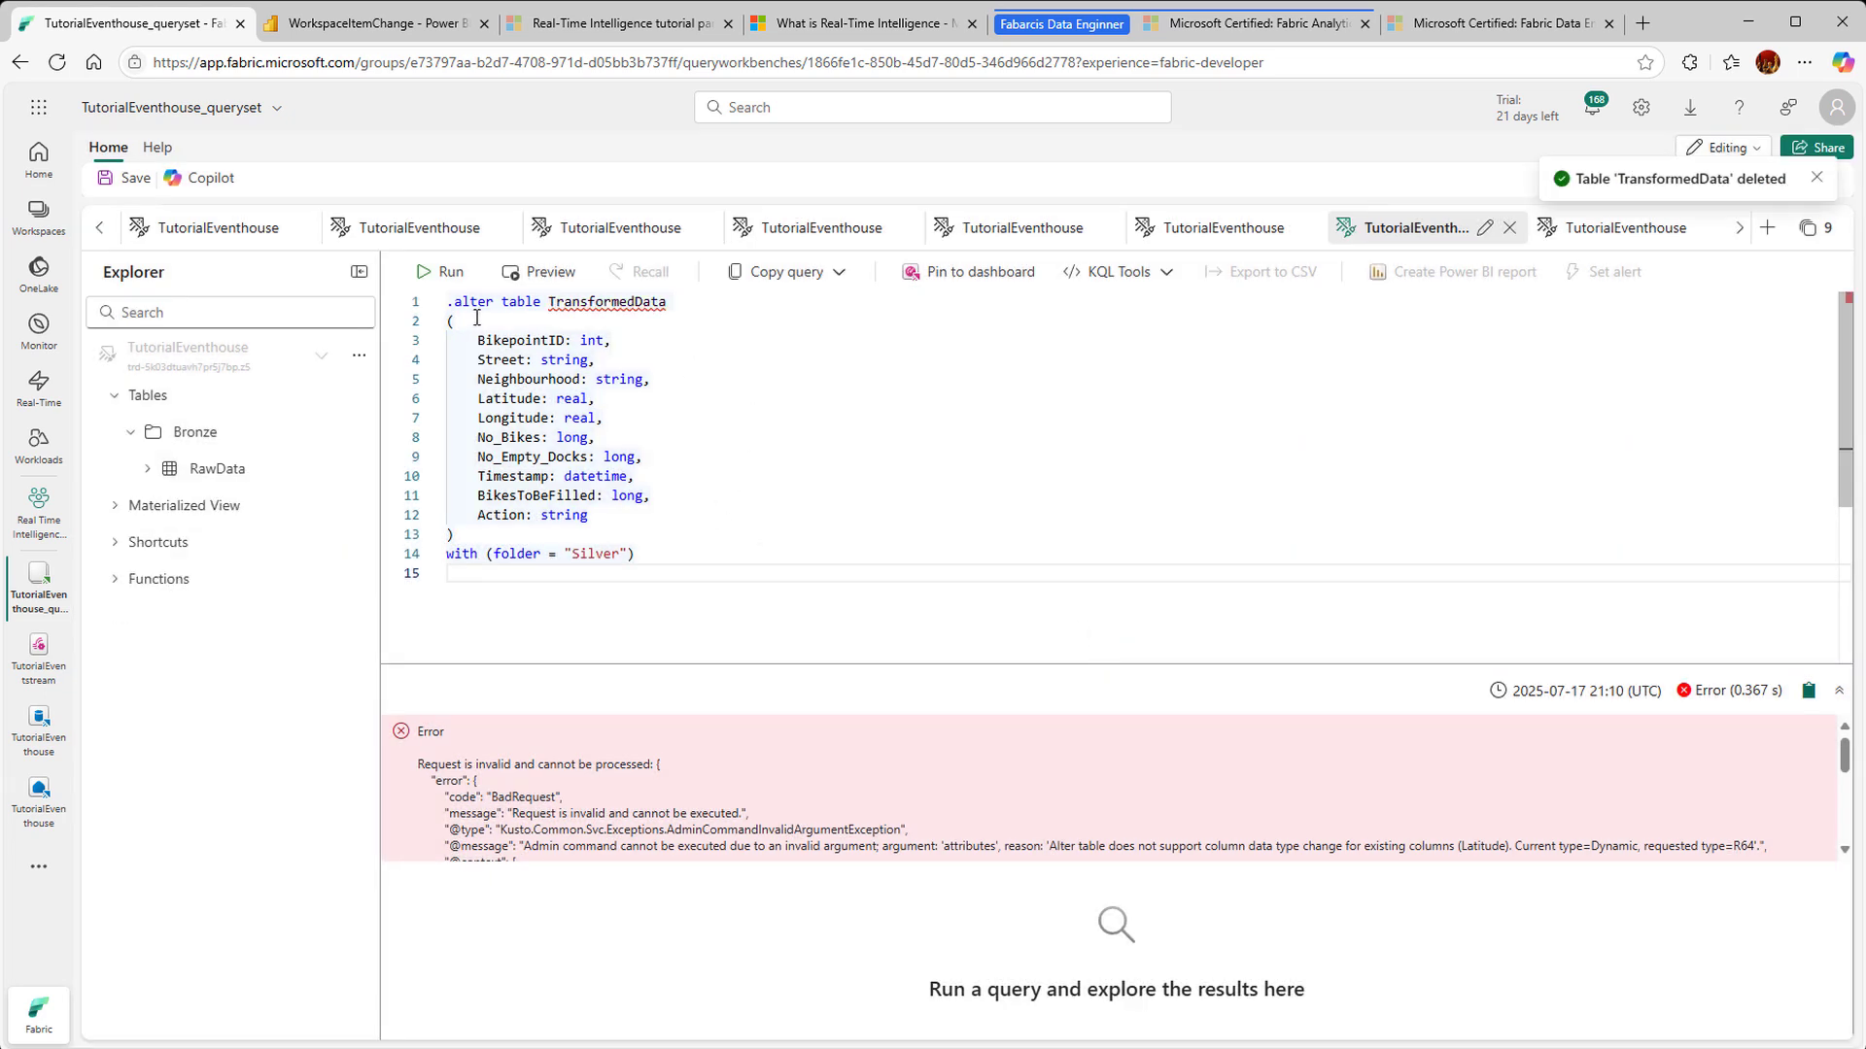
Step: Replace the alter command with .create table TransformedData, using real for Latitude and Longitude and folder "Silver", and run it
left_click_drag(670, 304, 397, 297)
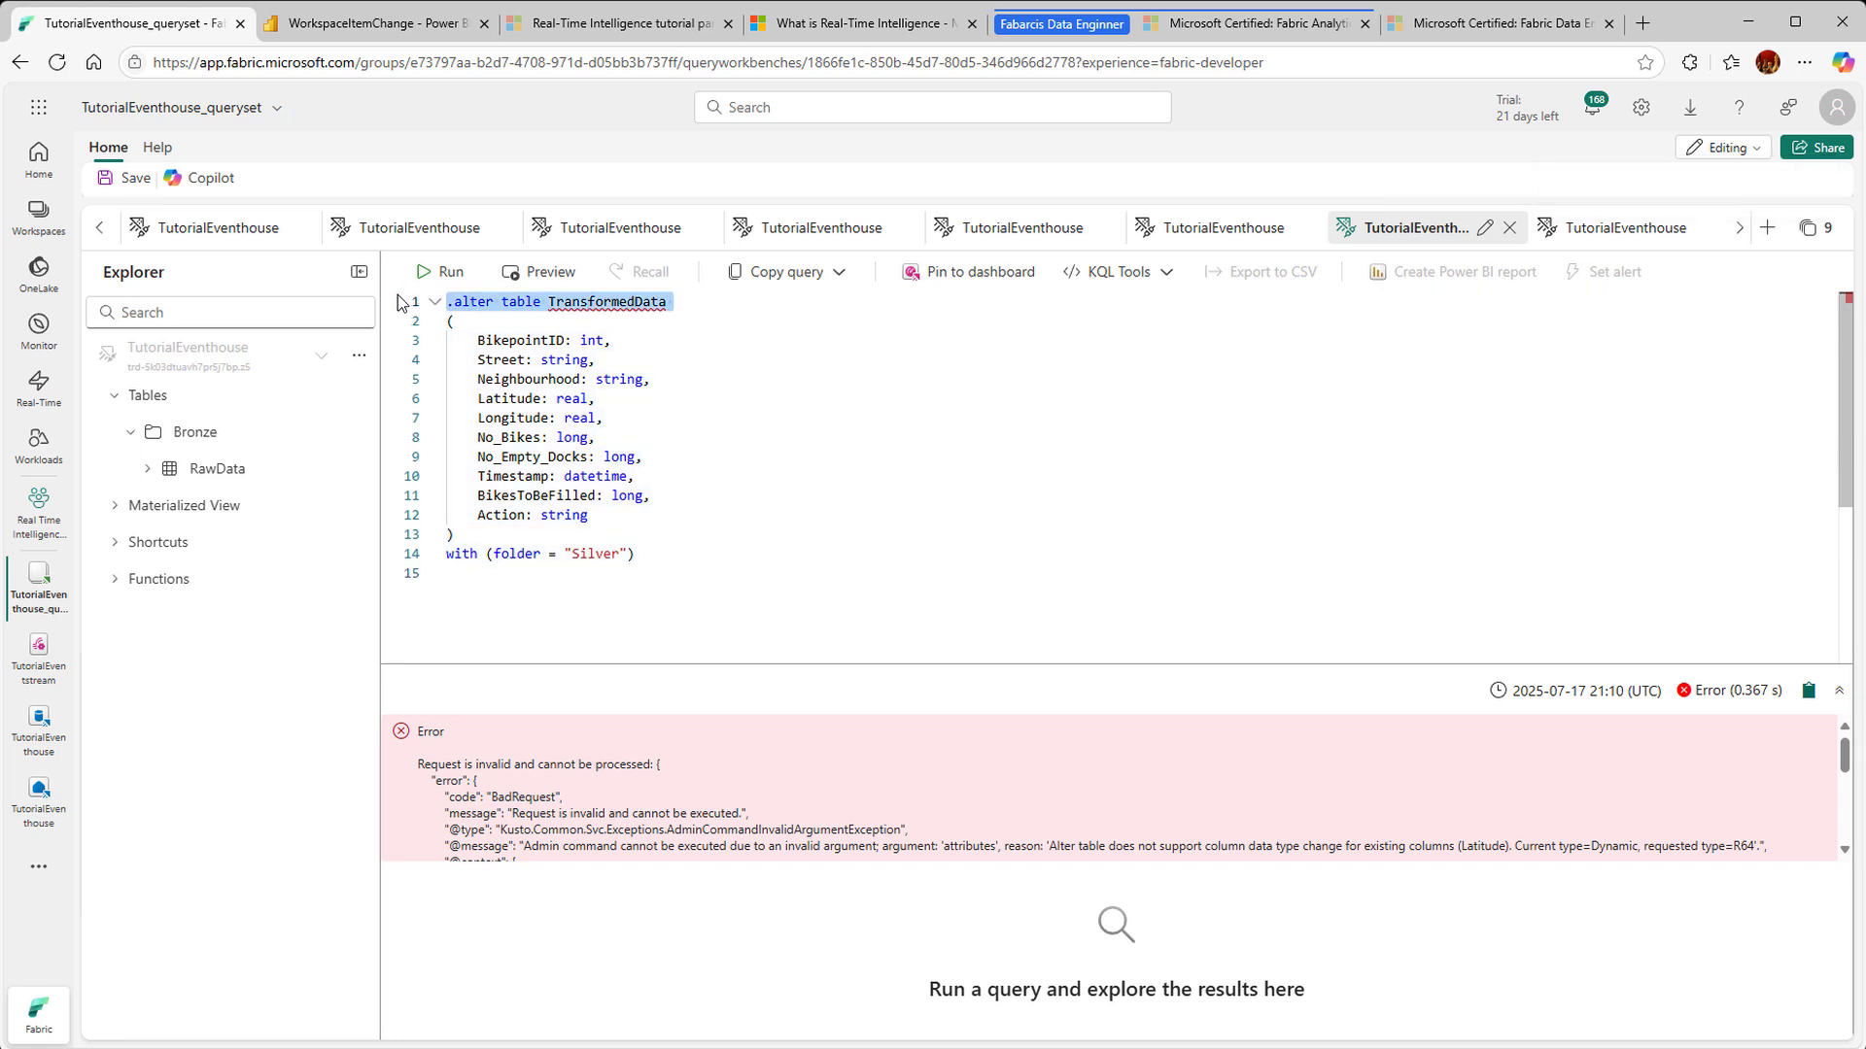
key("ctrl+a")
type(".create table TransformedData (     BikepointID: int,     Street: string,     Neighbourhood: string,     Latitude: real,     Longitude: real,     No_Bikes: long,     No_Empty_Docks: long,     Timestamp: datetime,     BikesToBeFilled: long,     Action: string ) with (folder = \"Silver\")")
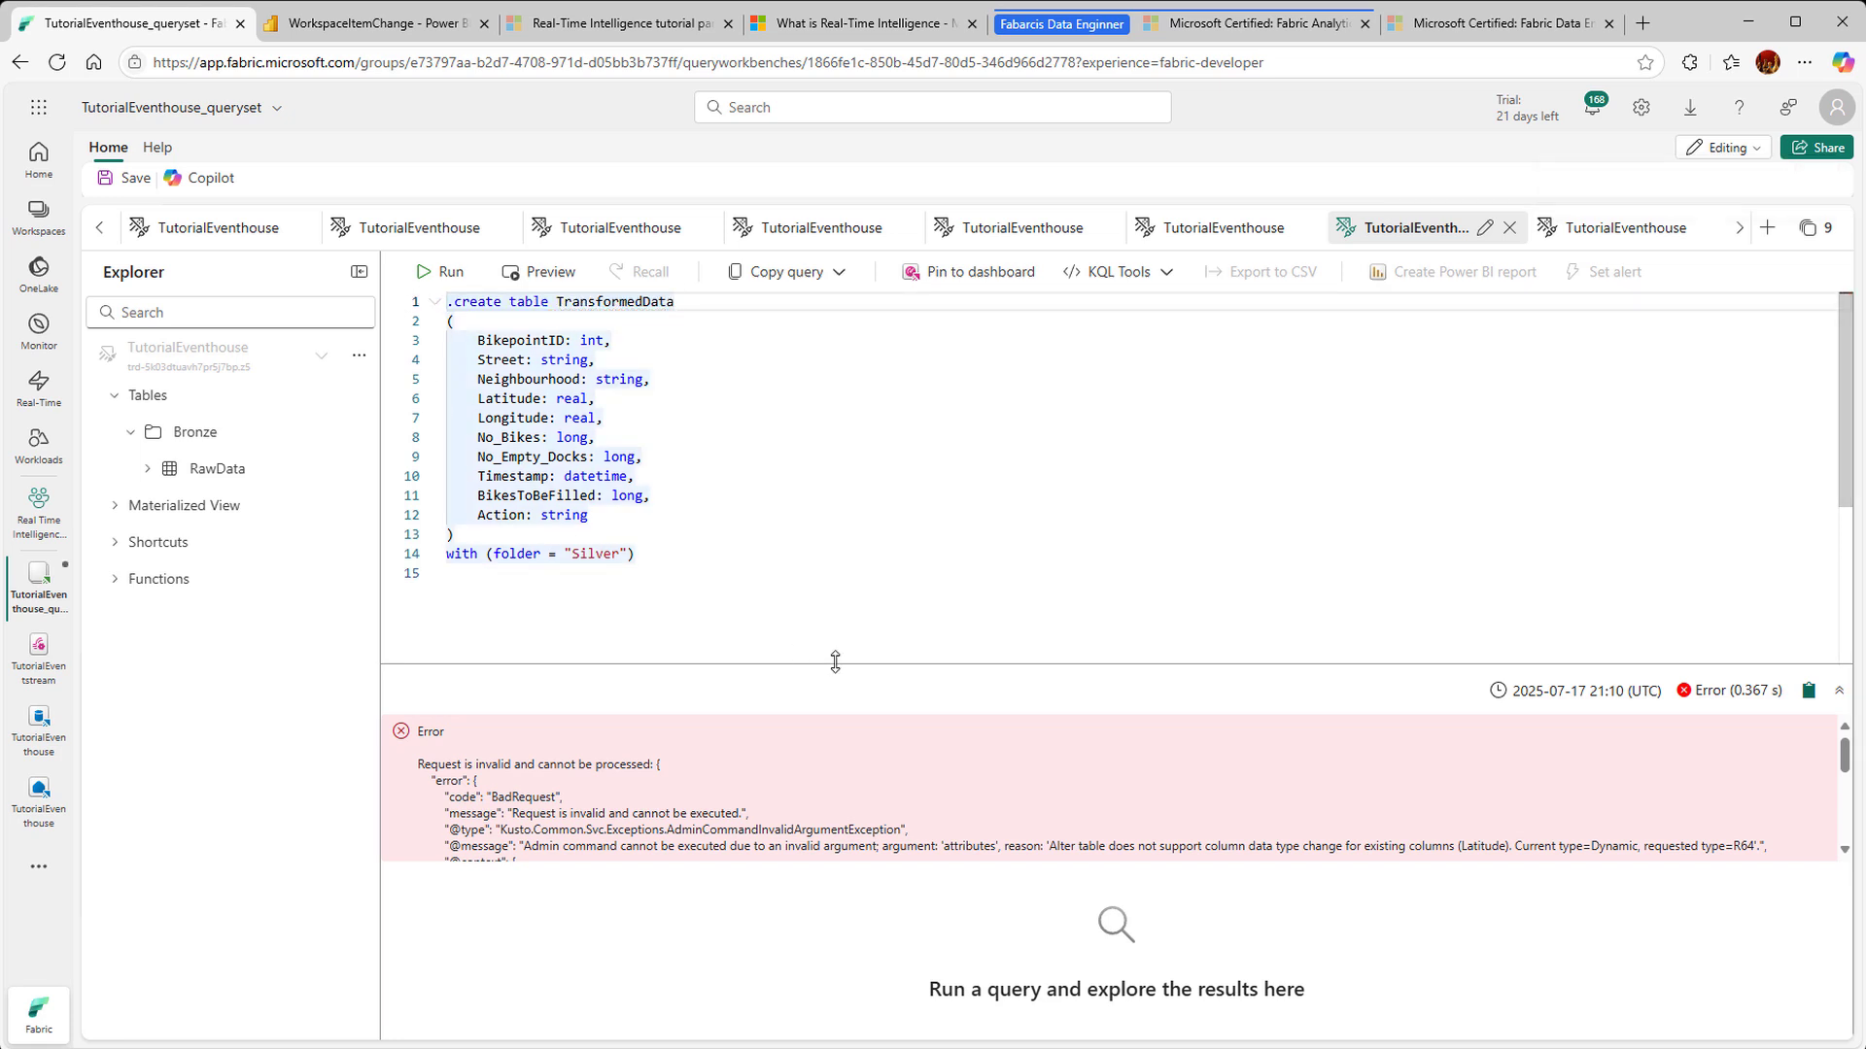
left_click(420, 278)
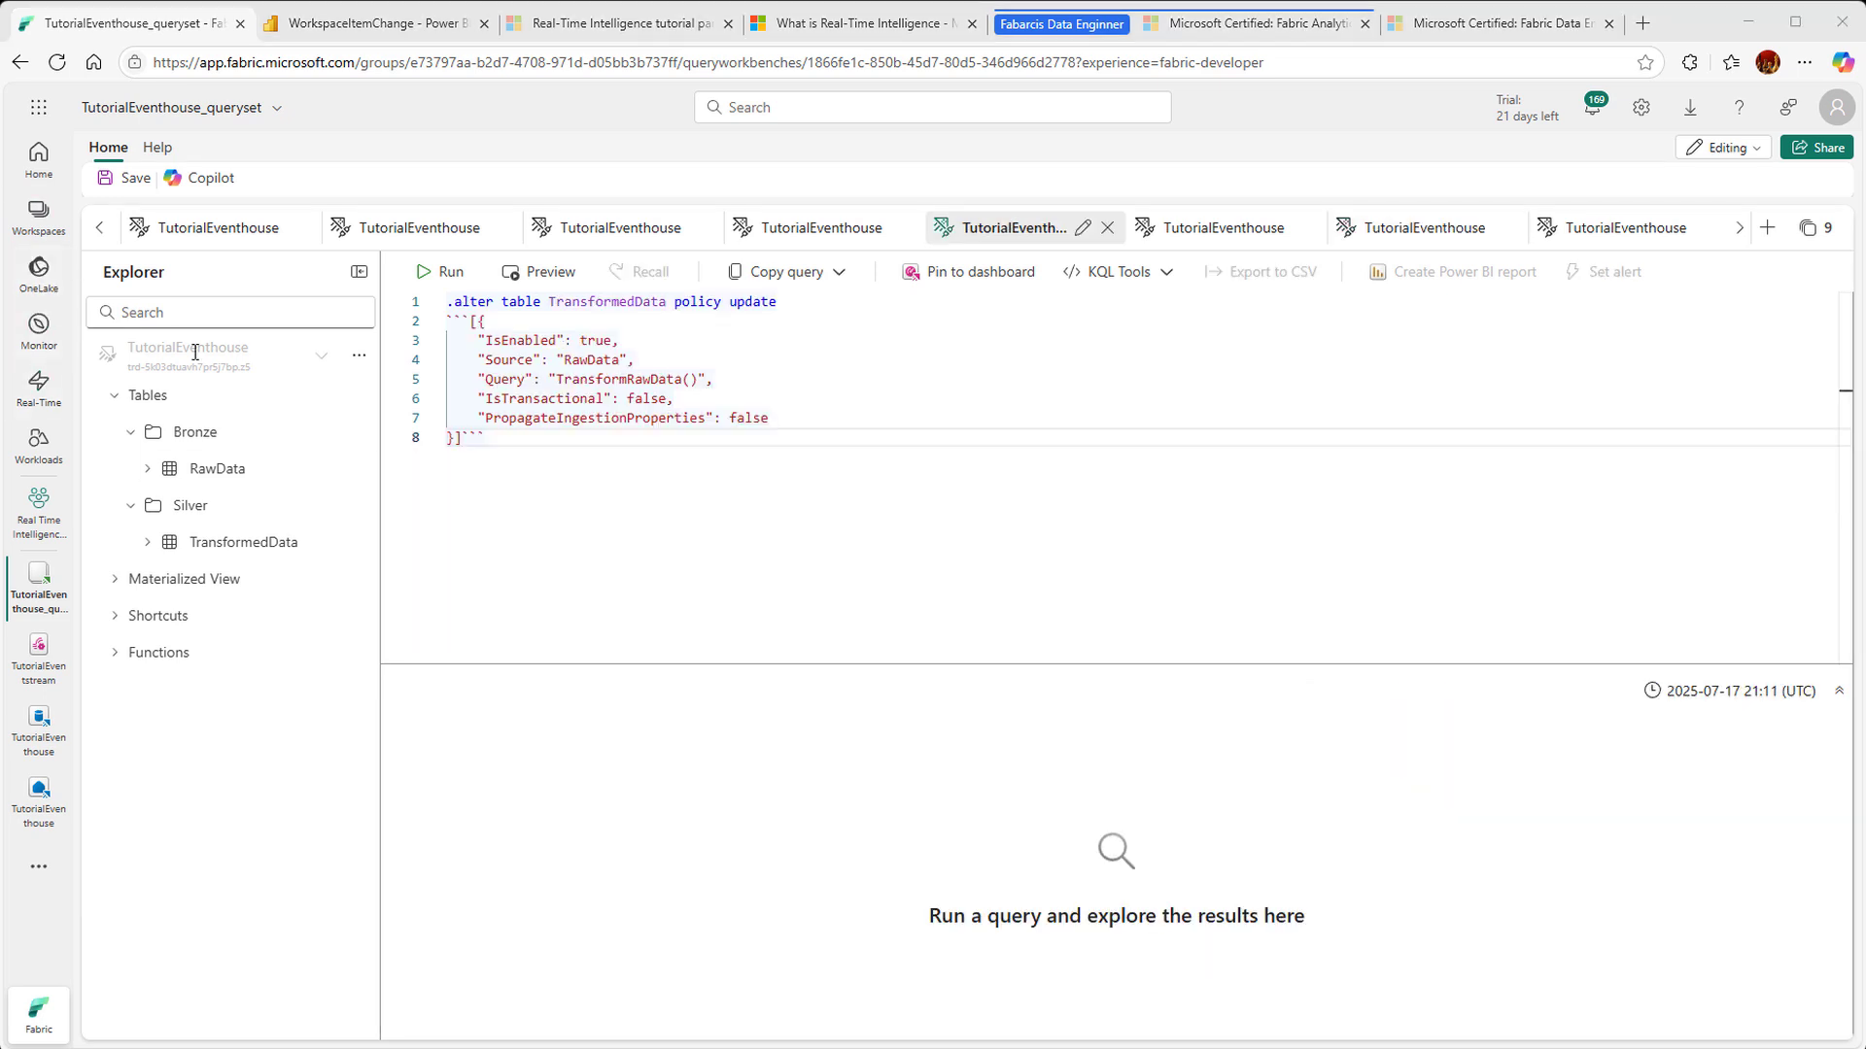
Step: Run .alter table TransformedData policy update with source RawData and query TransformRawData(), and close its query tab
left_click(523, 502)
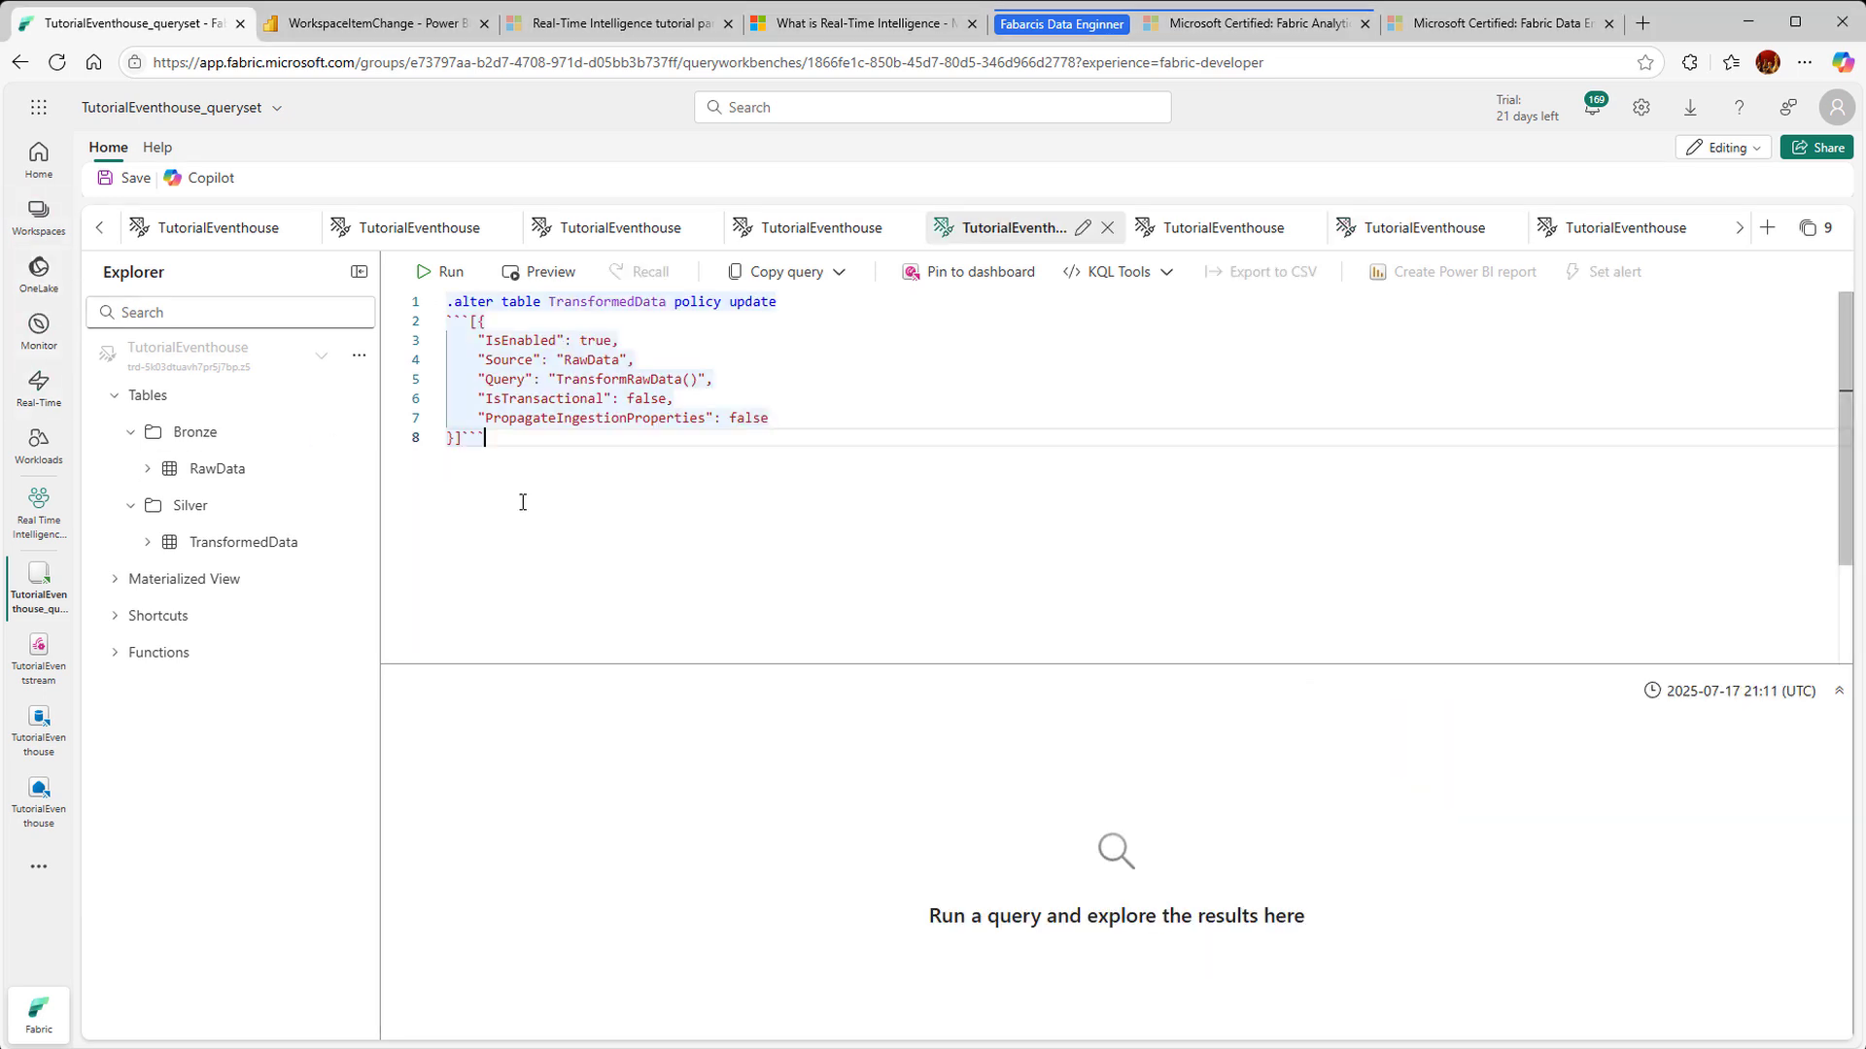
left_click(424, 273)
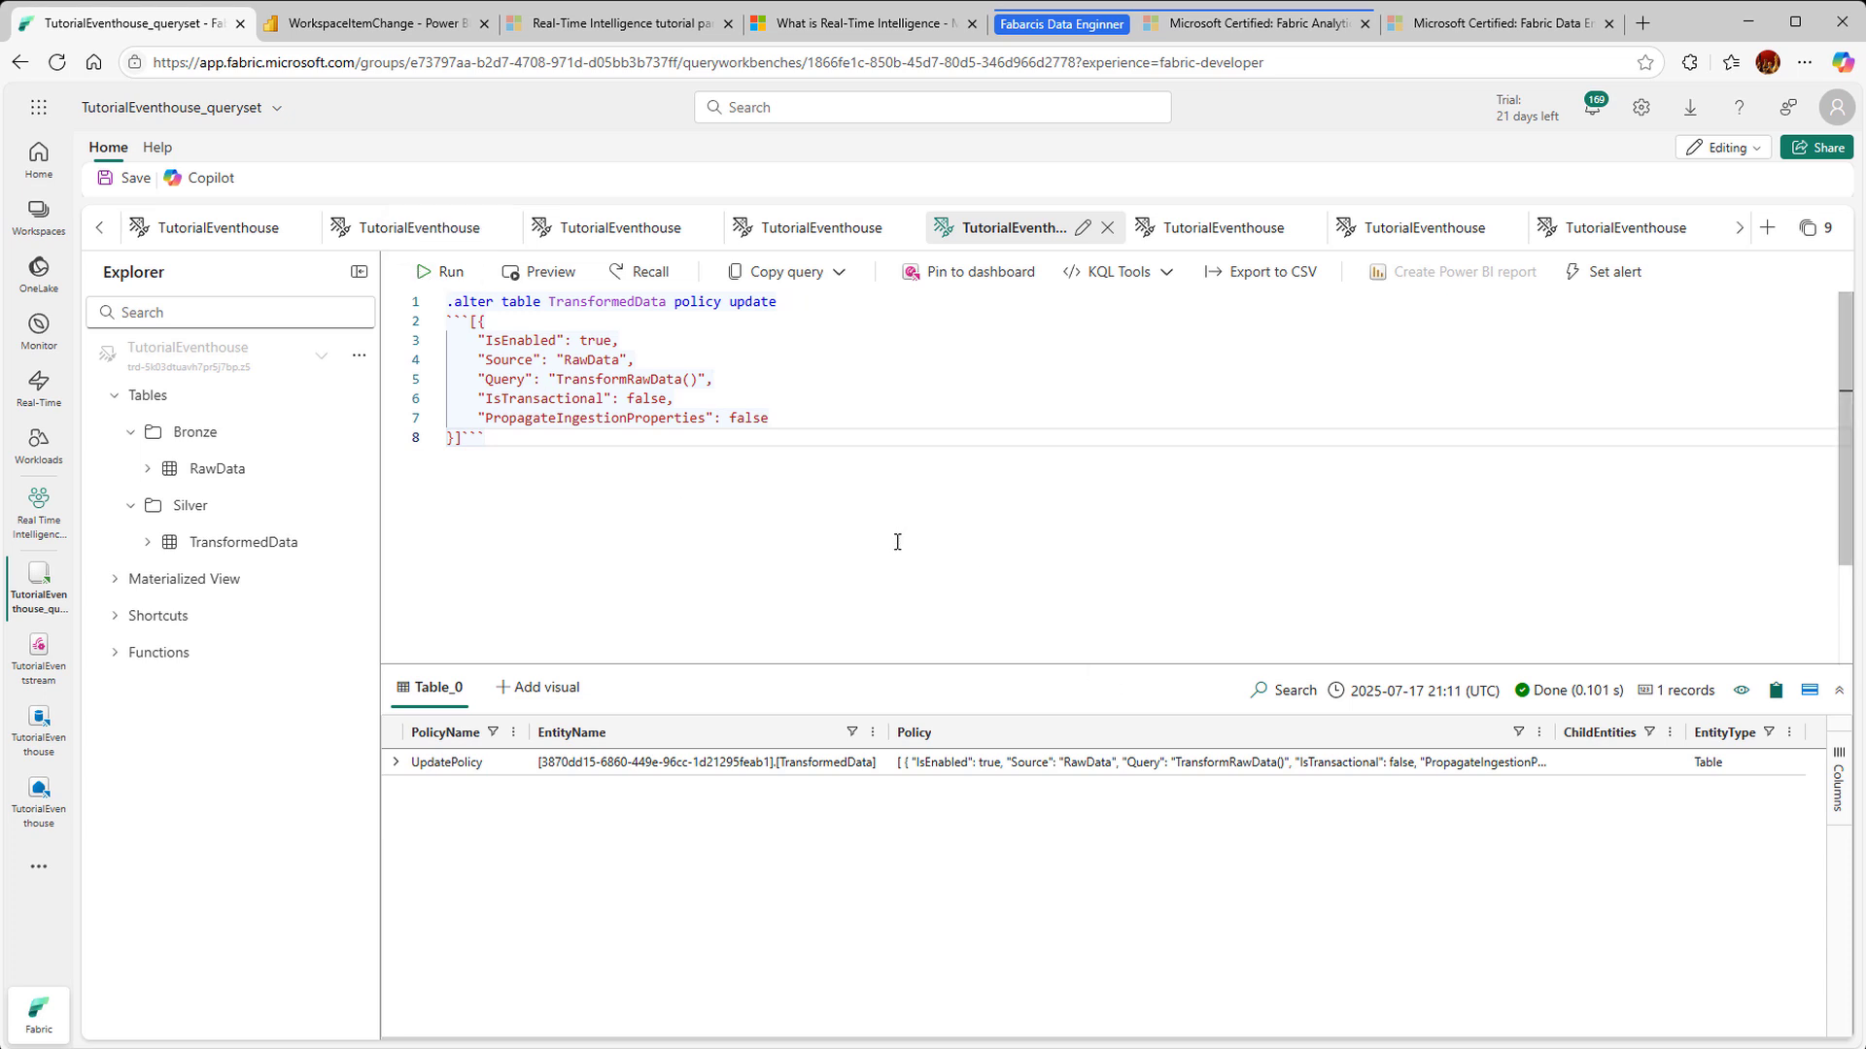
left_click(1107, 228)
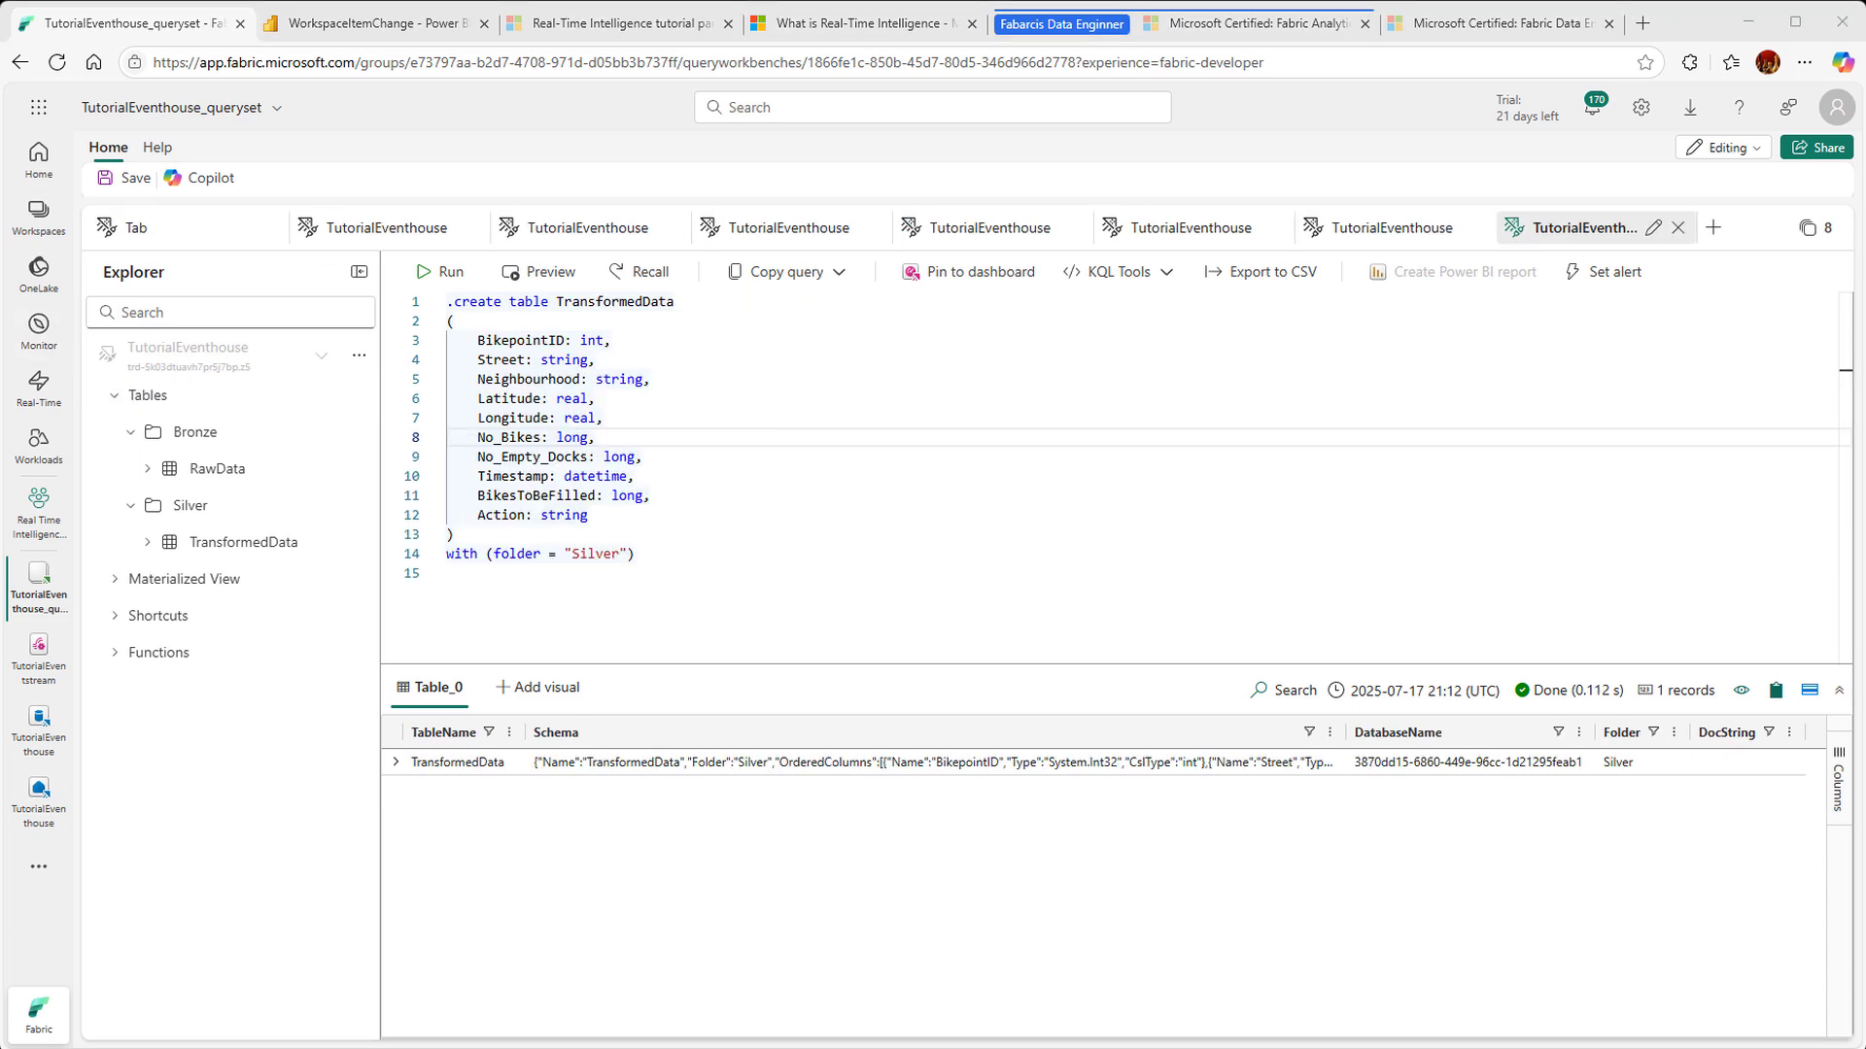
Step: Return to the query tab with the take and getschema queries and compare 10 rows each from RawData and TransformedData
left_click(1382, 228)
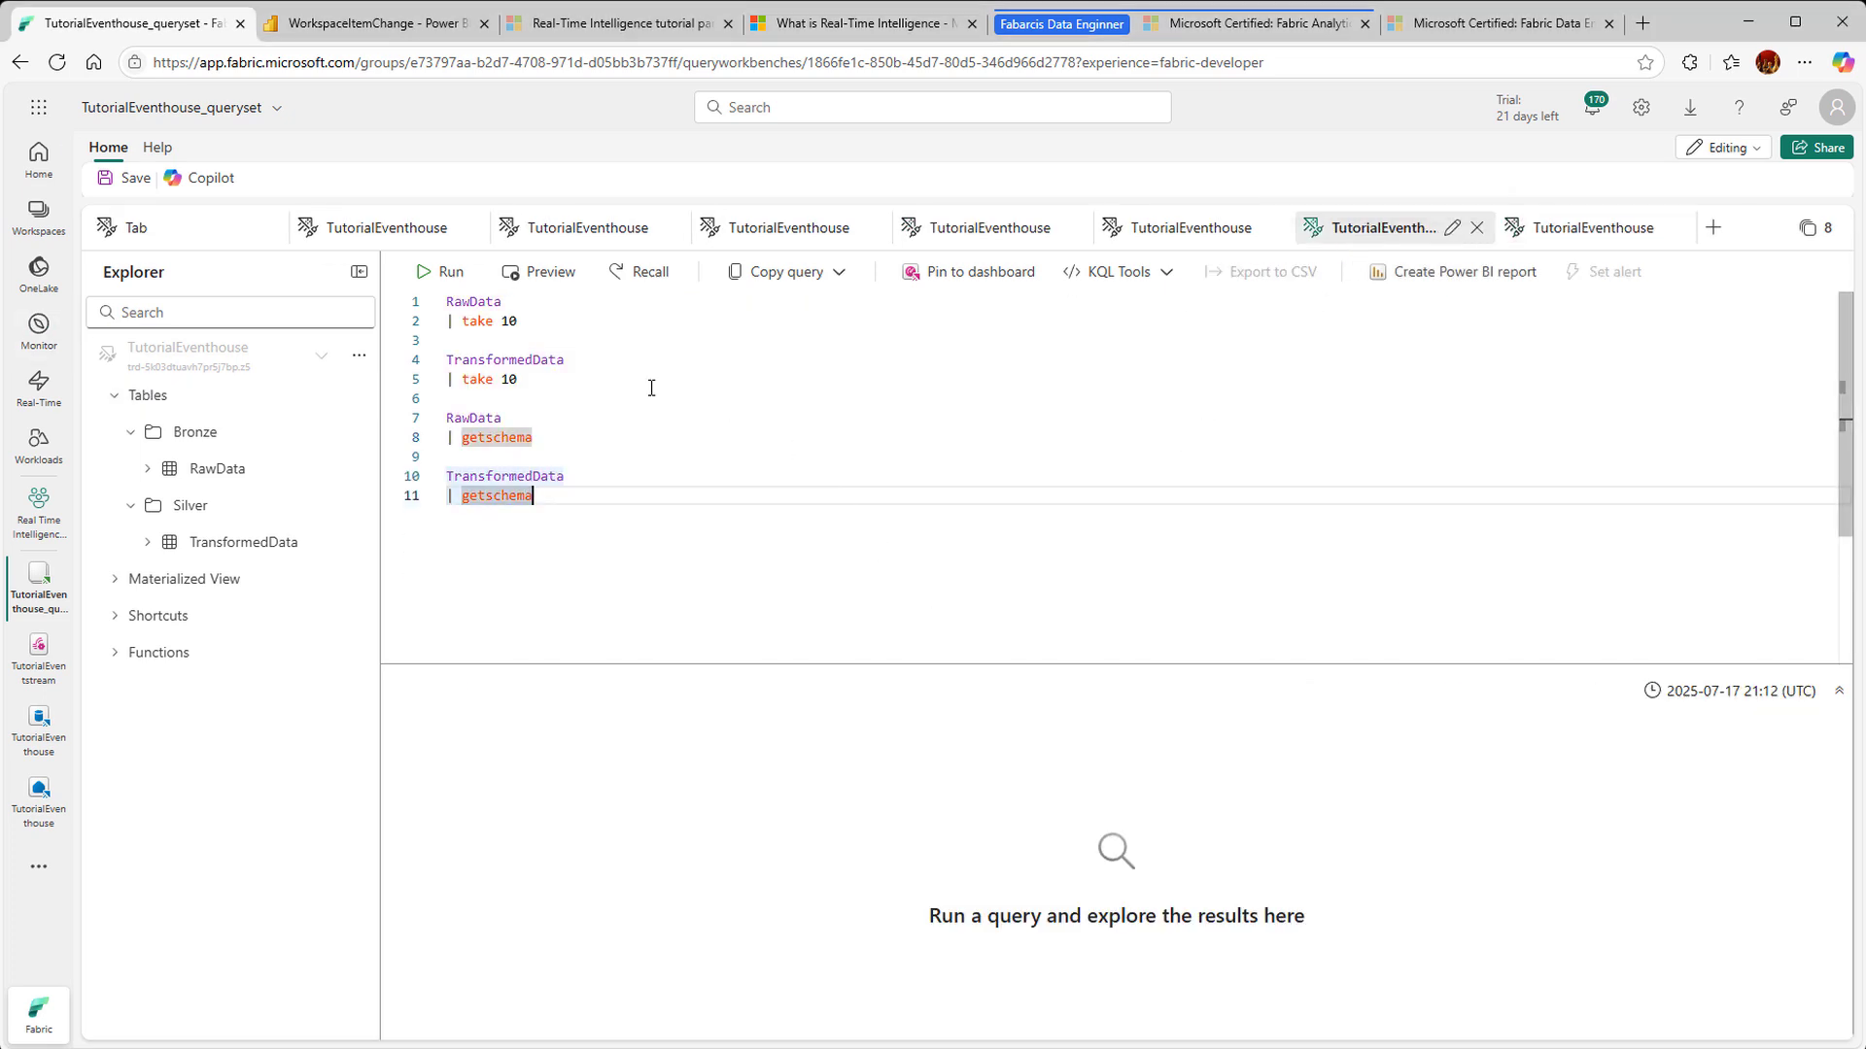
left_click(544, 332)
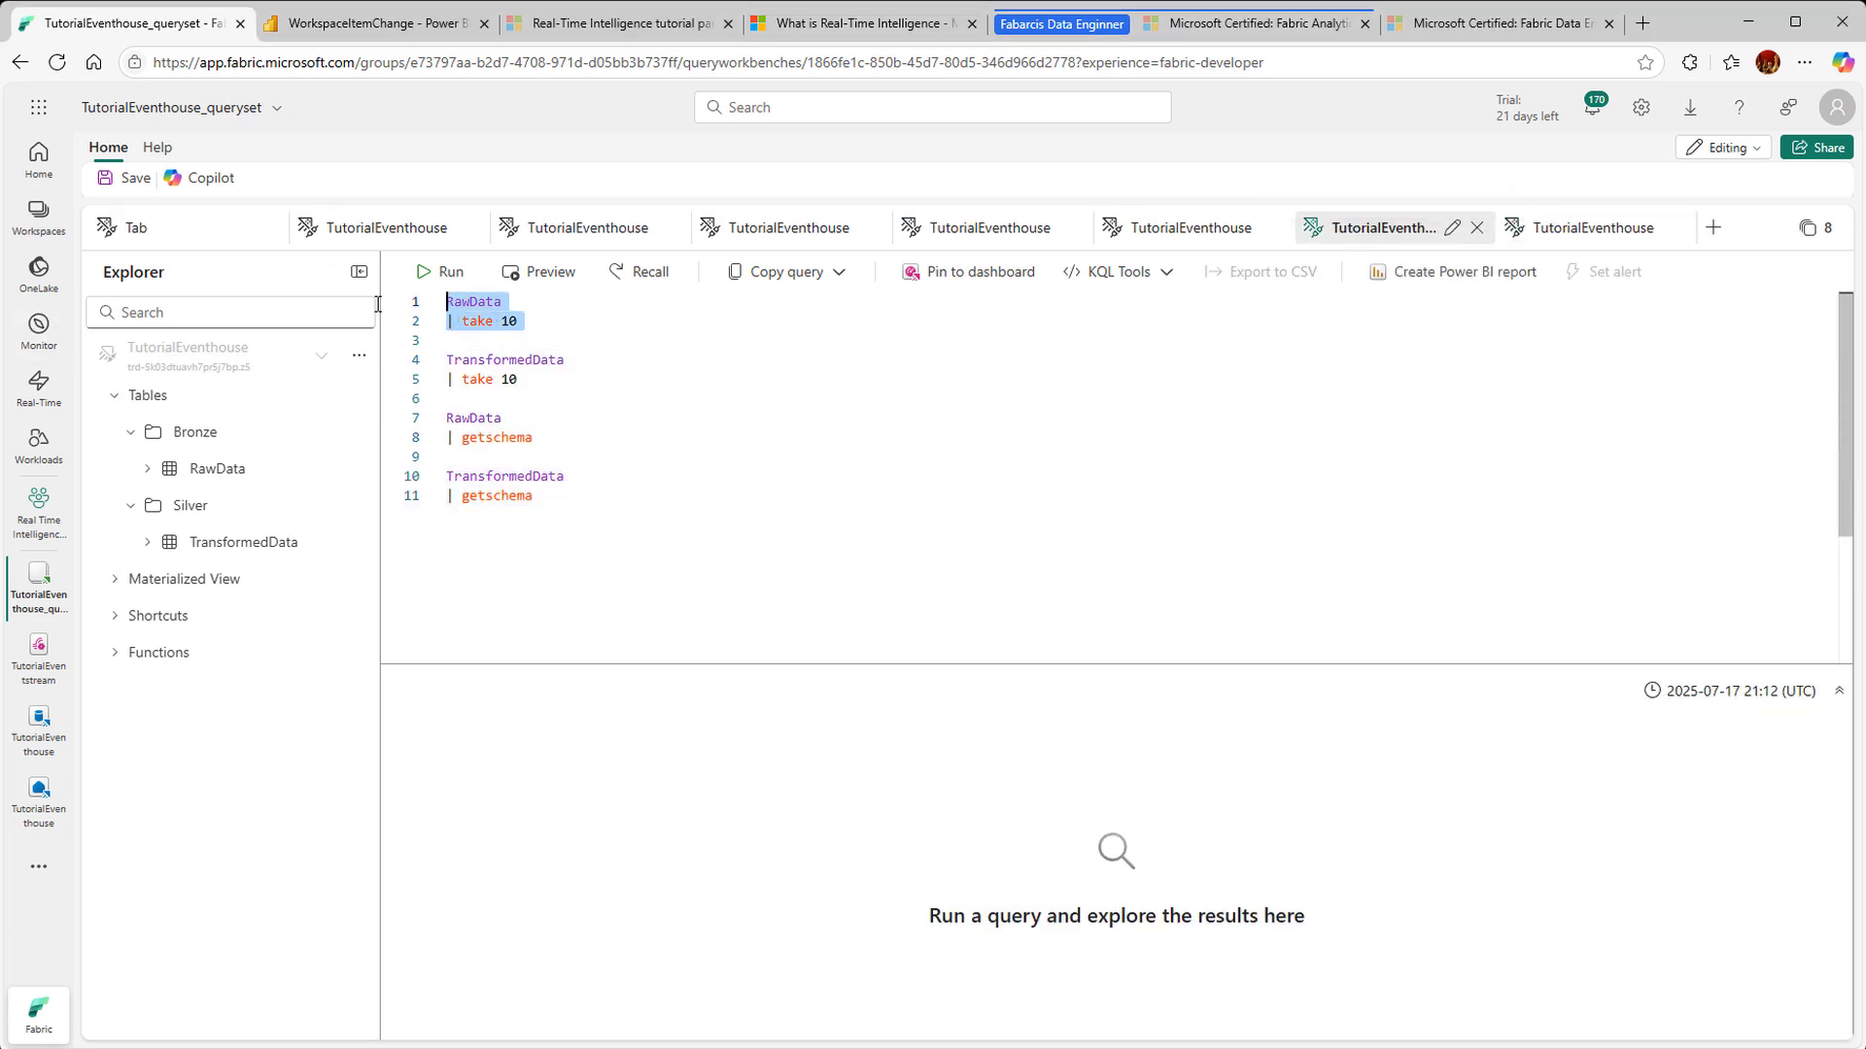
left_click(428, 272)
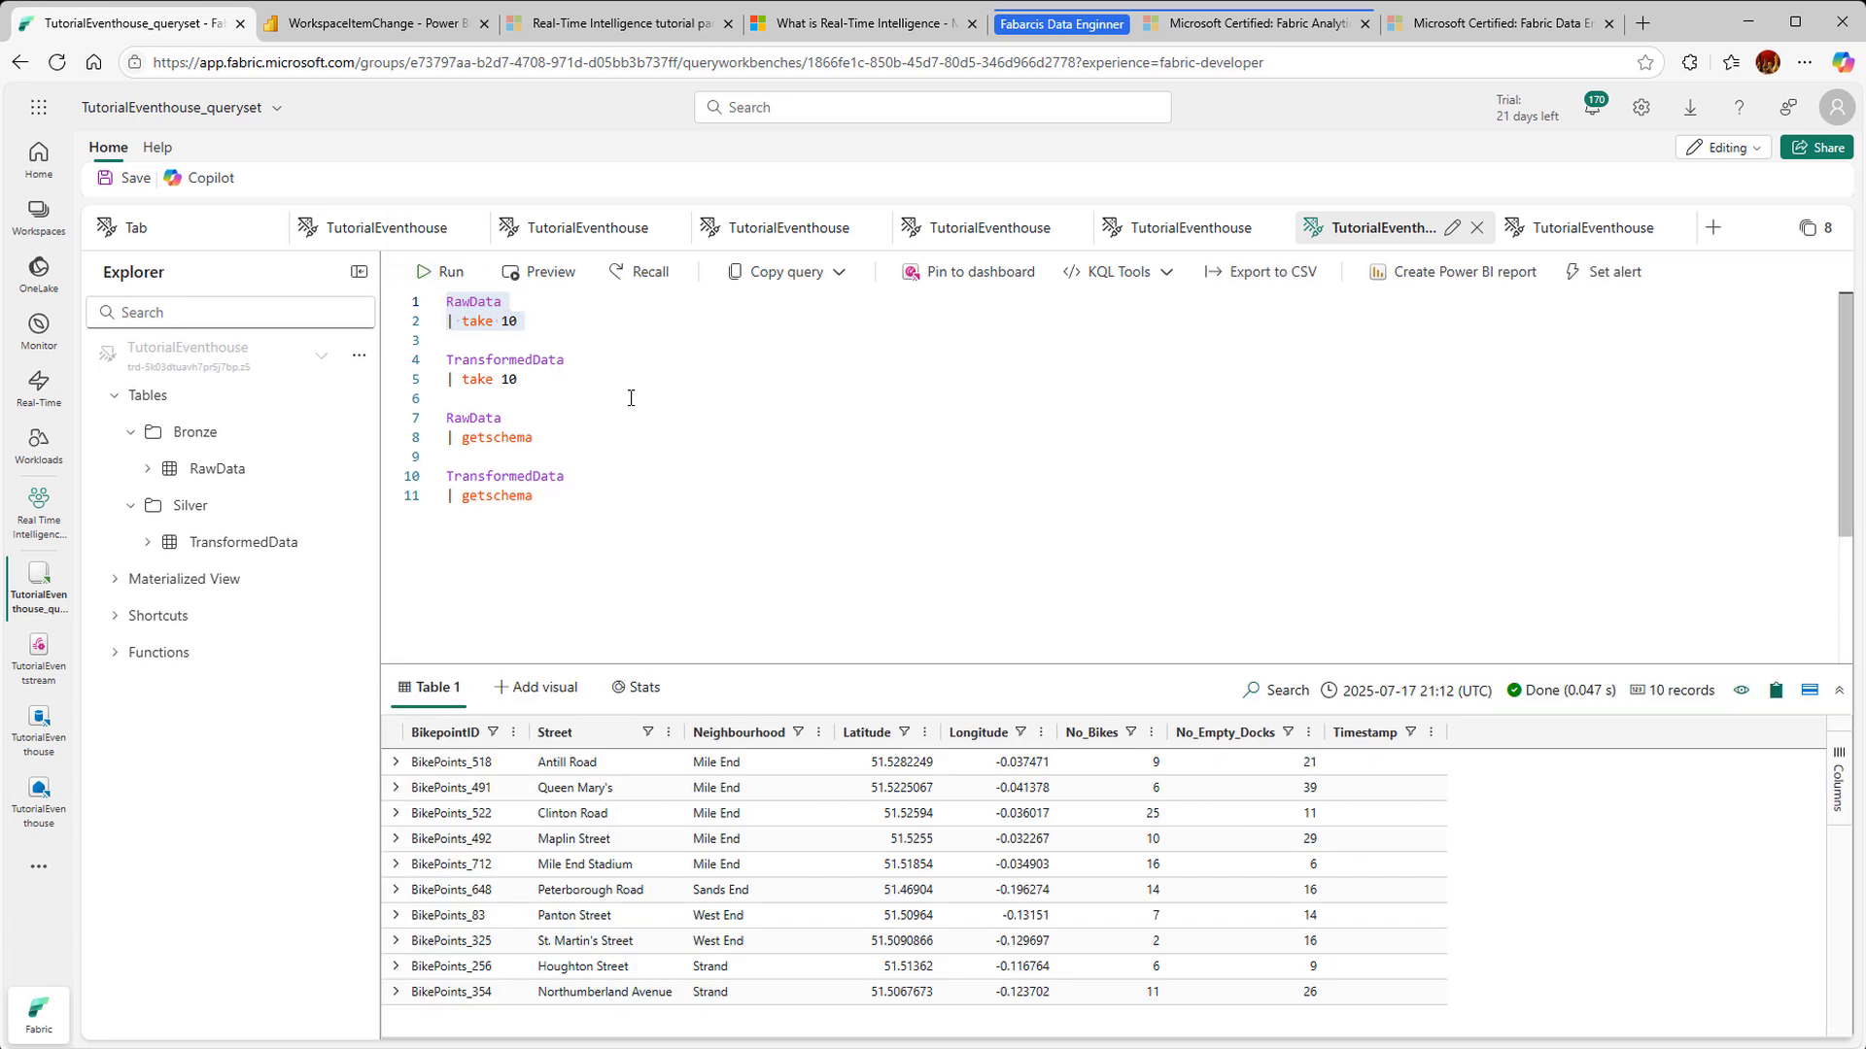
left_click(566, 381)
left_click(439, 272)
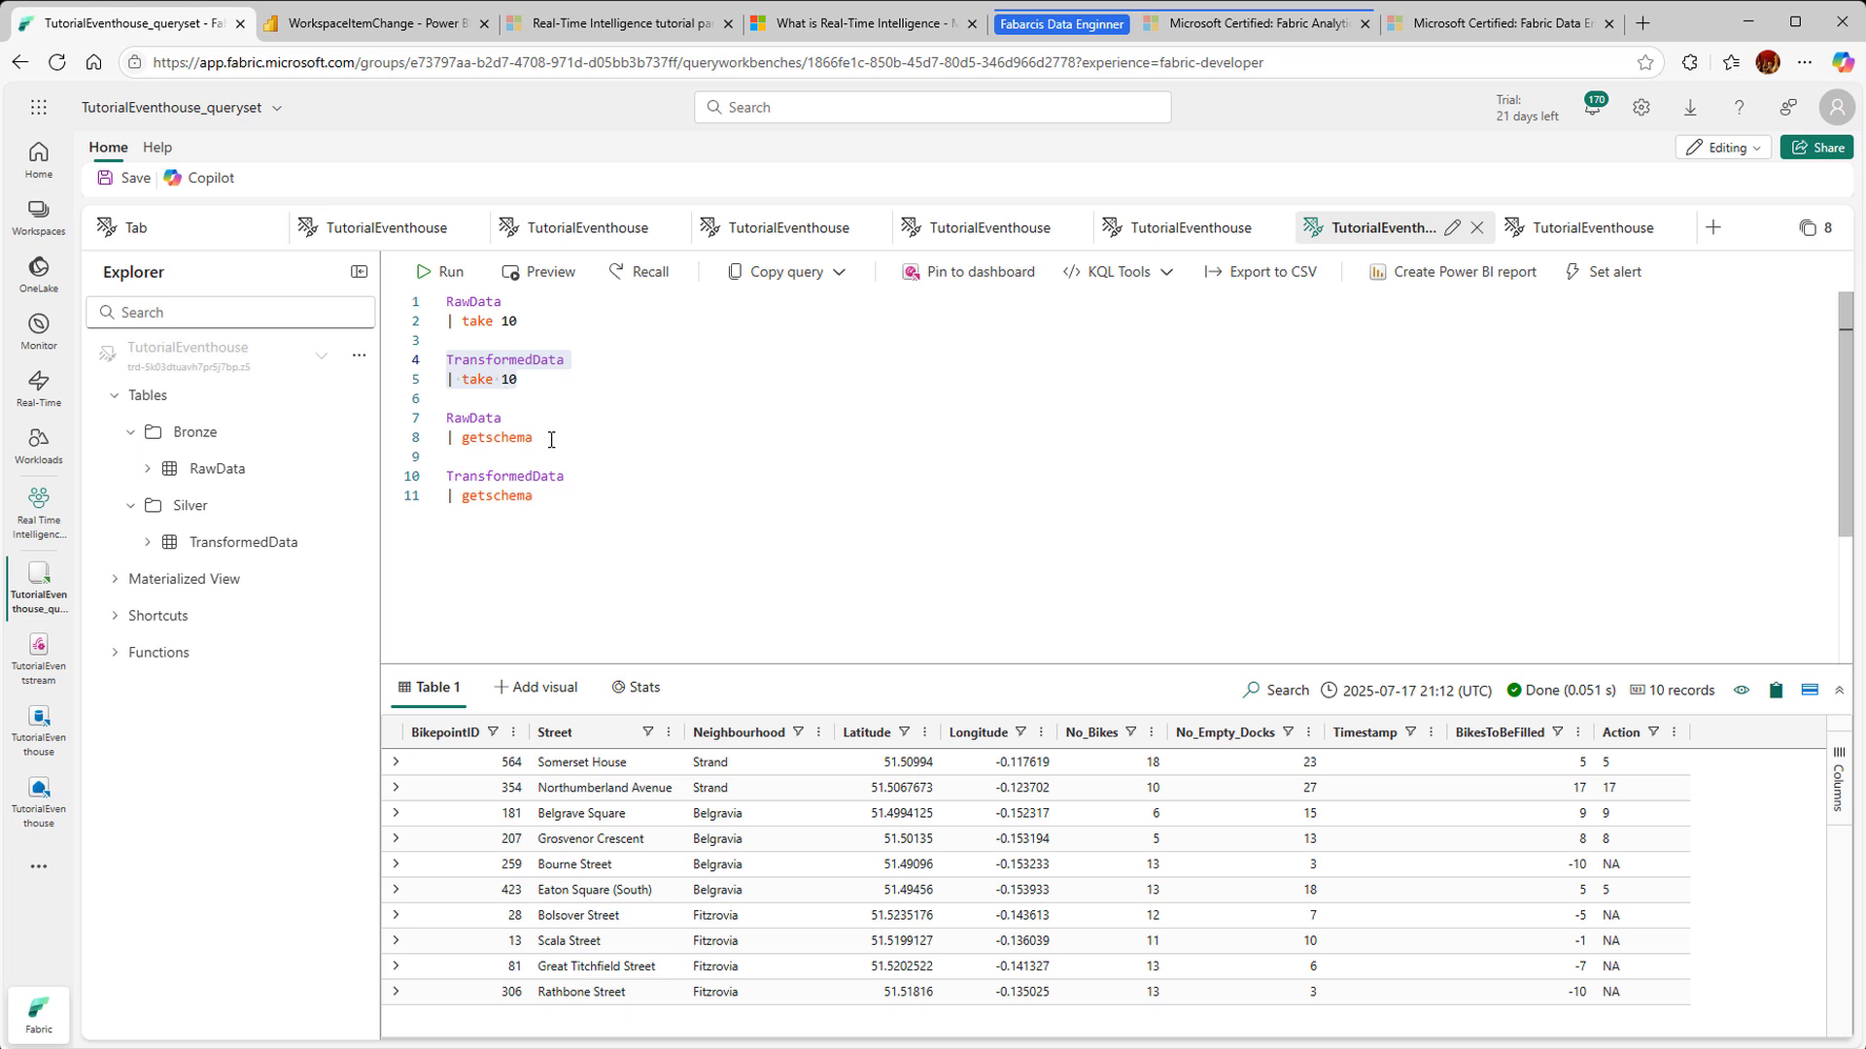
Step: Run getschema on RawData and on the recreated TransformedData table to verify their column types
left_click_drag(551, 439, 447, 427)
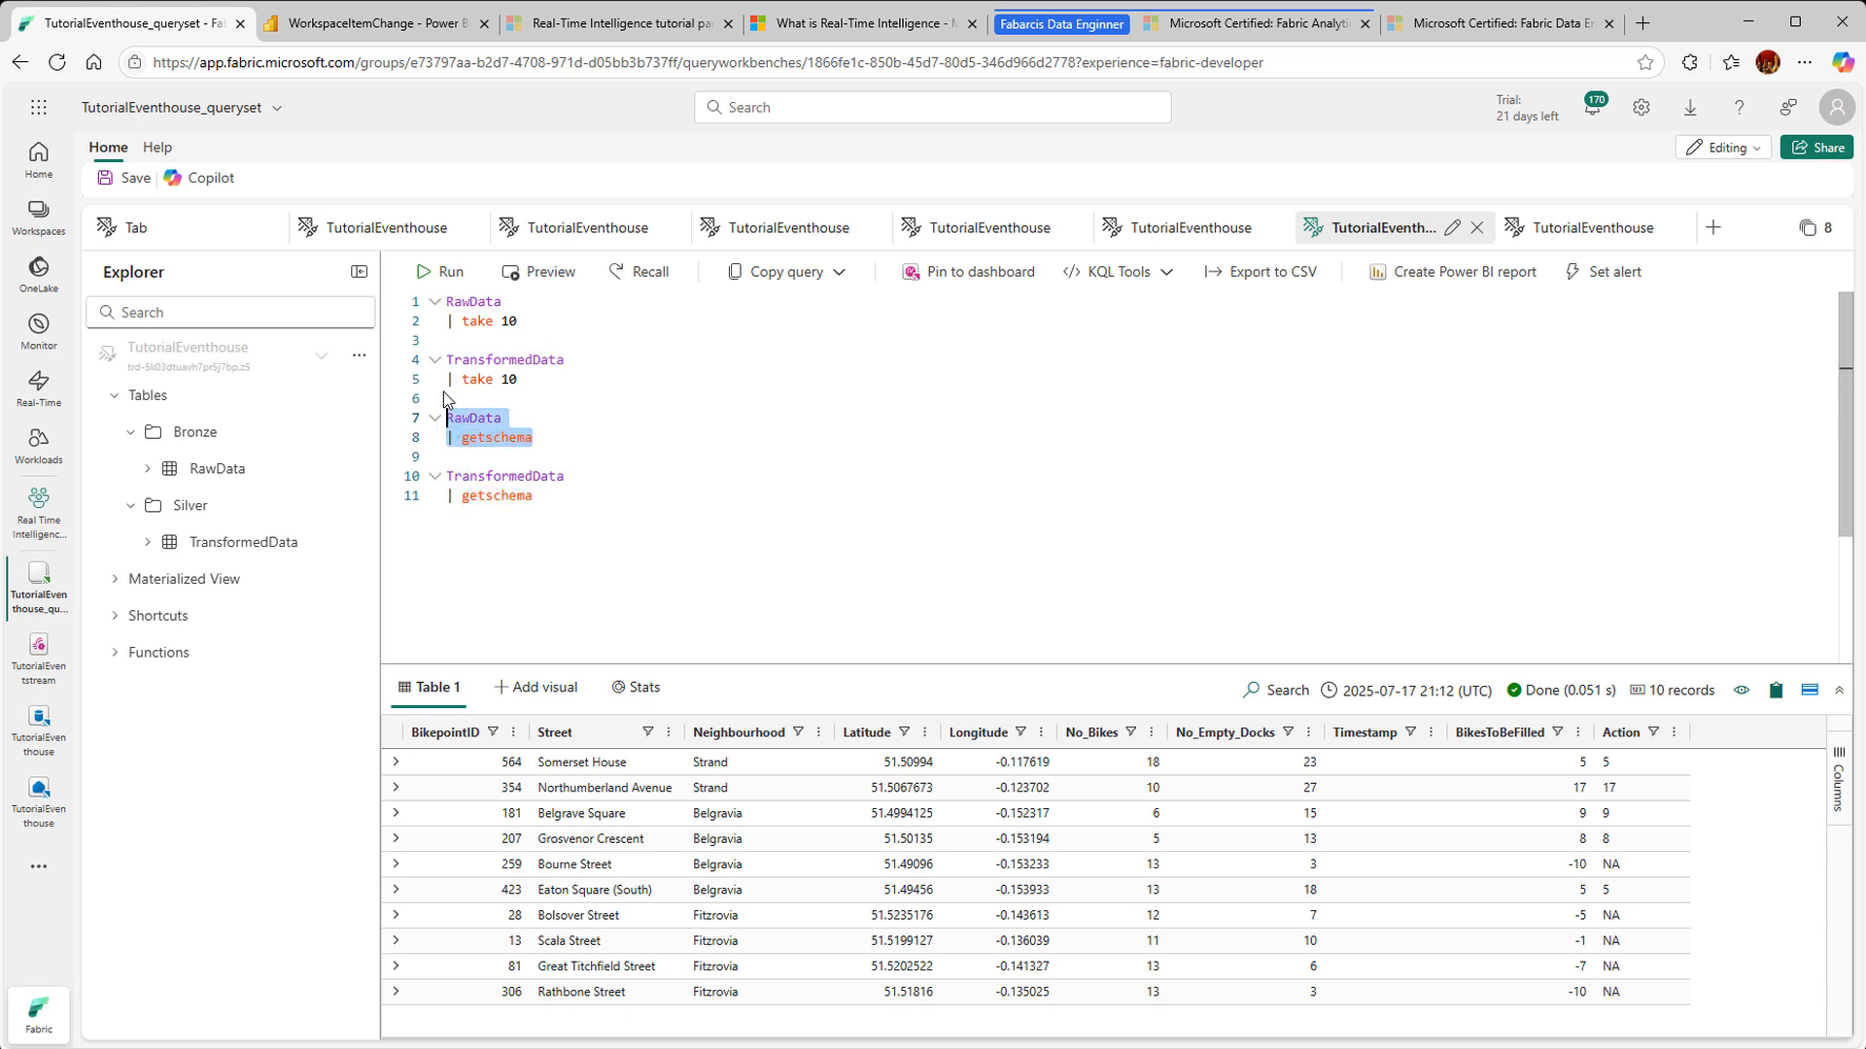
left_click(439, 272)
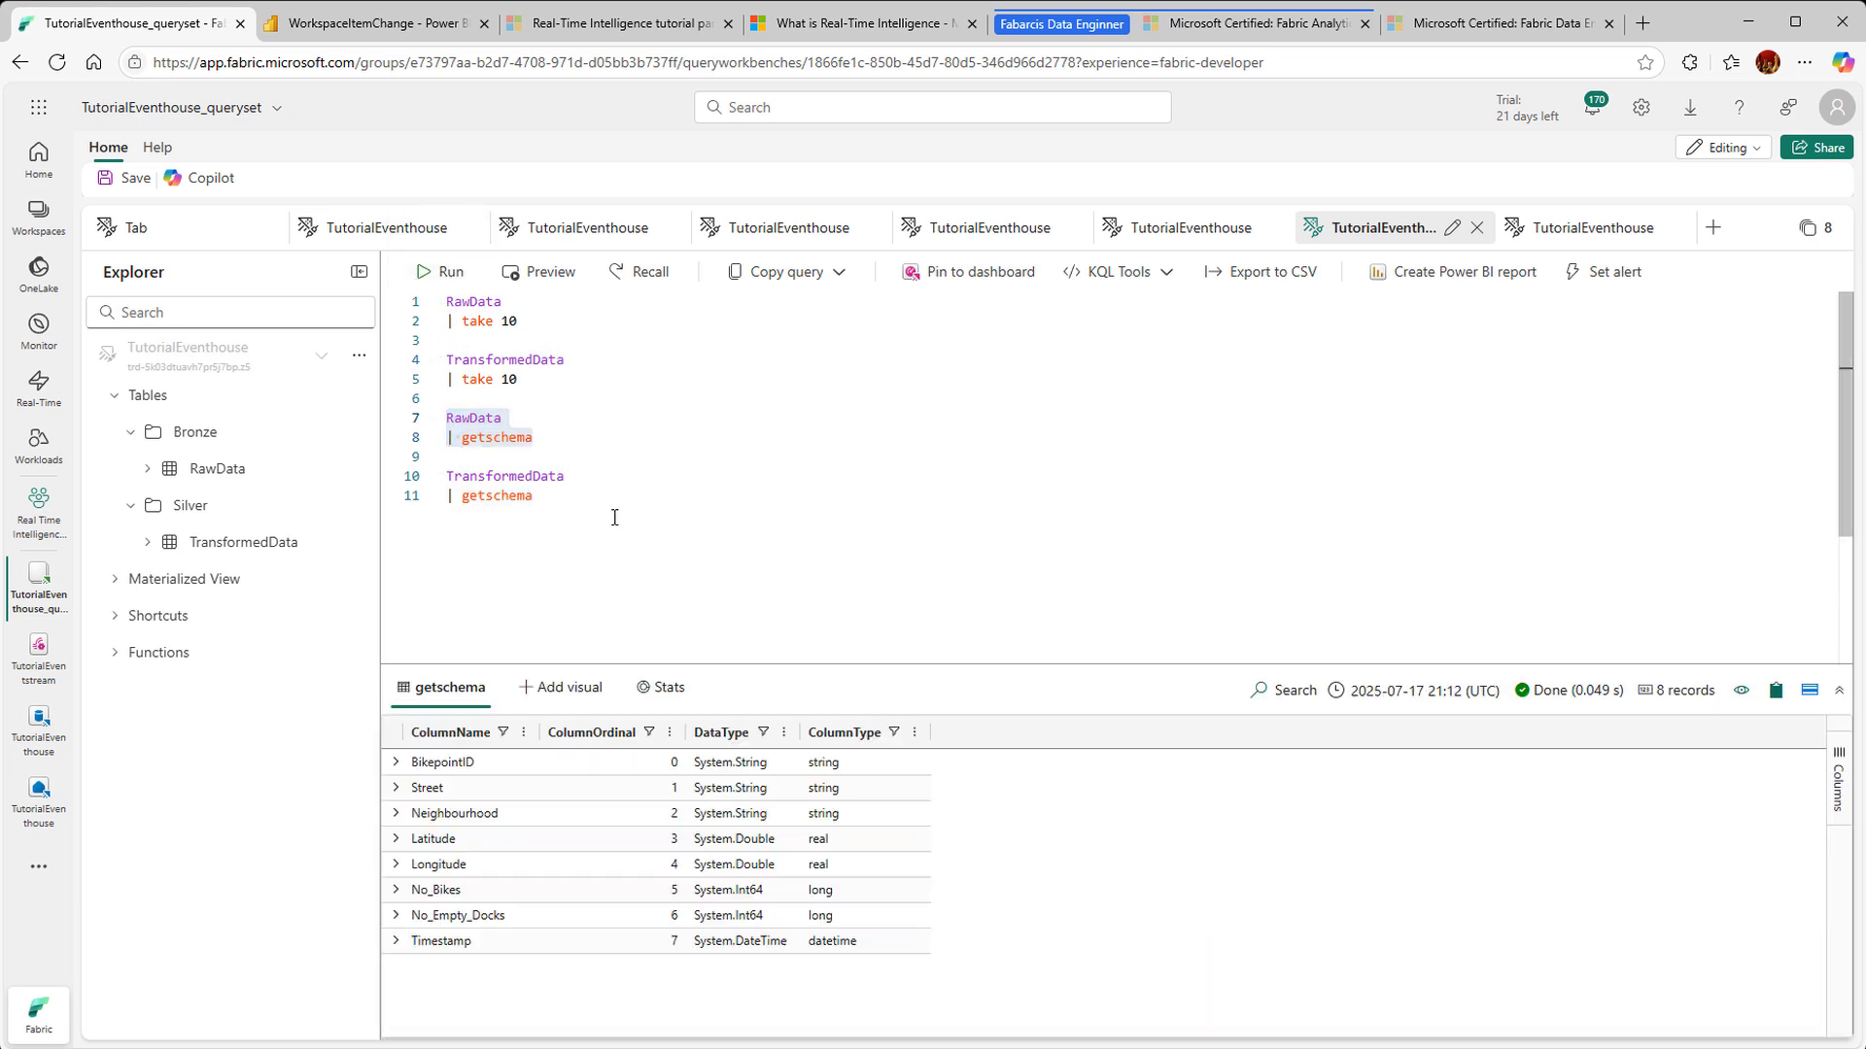
left_click_drag(614, 518, 447, 457)
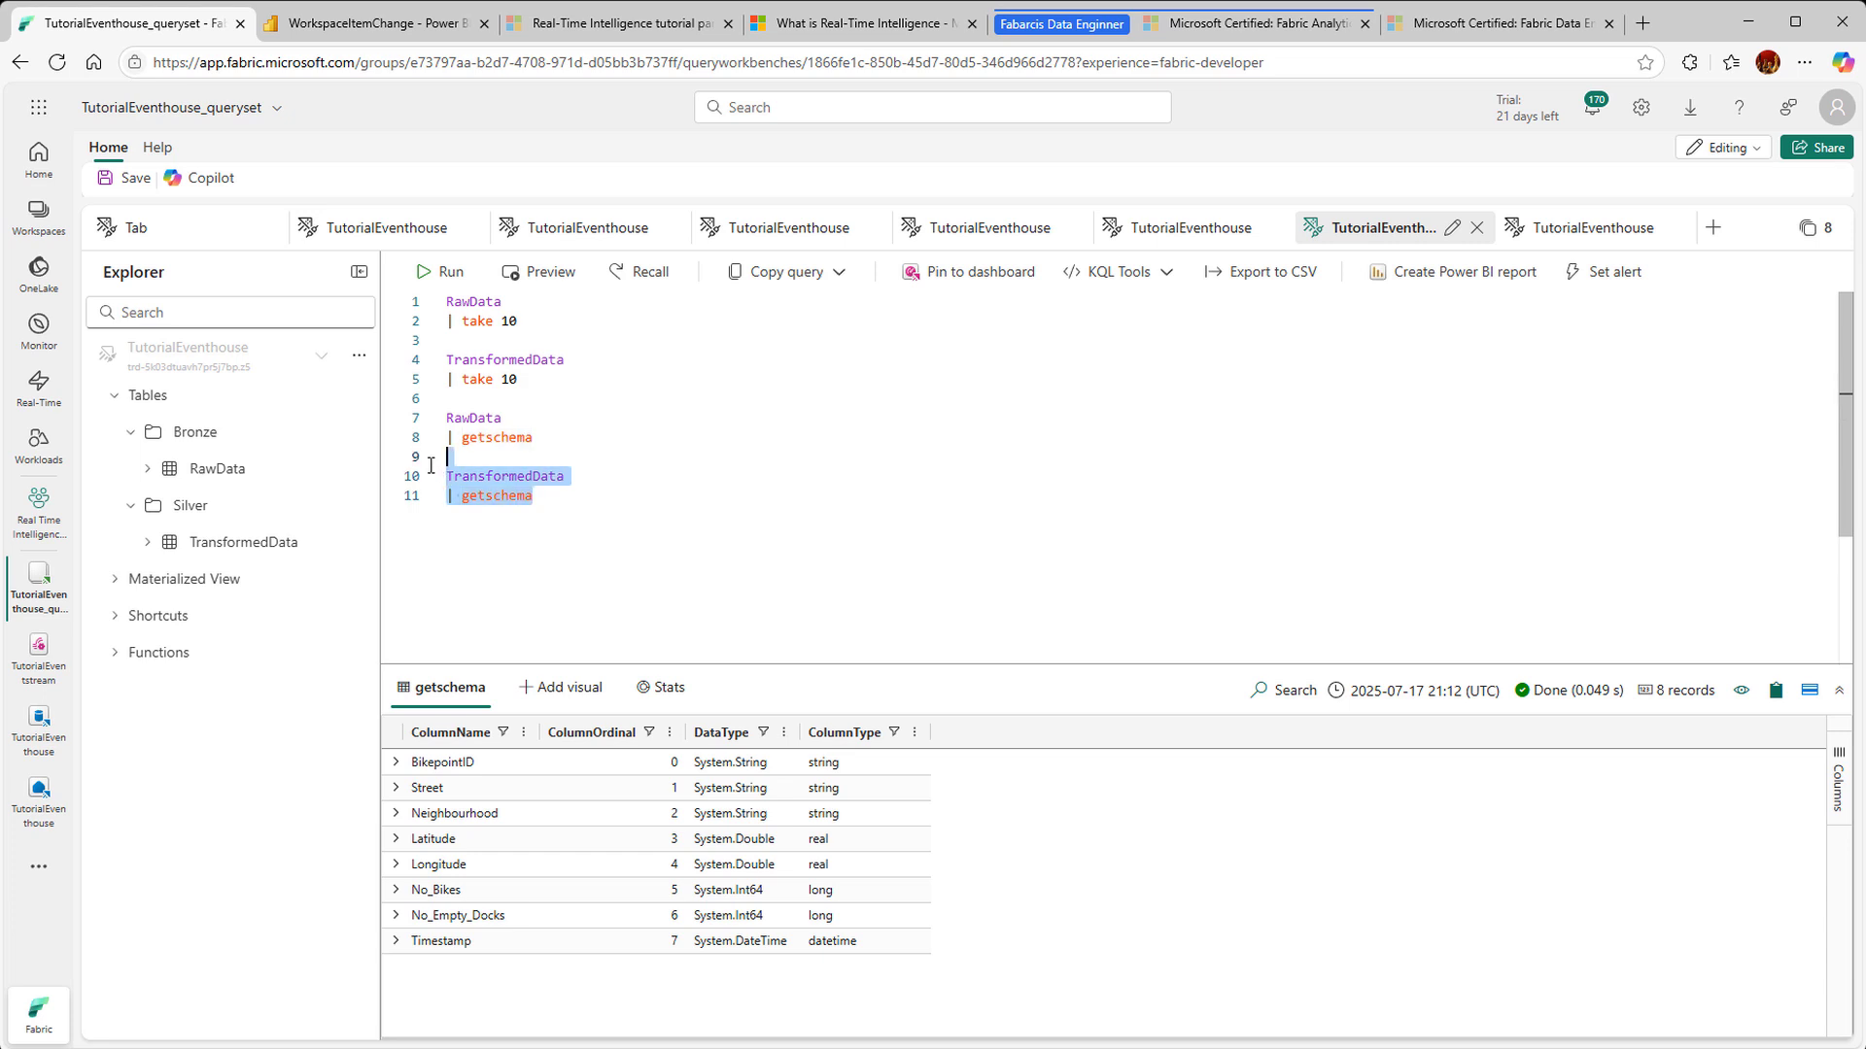
left_click(434, 280)
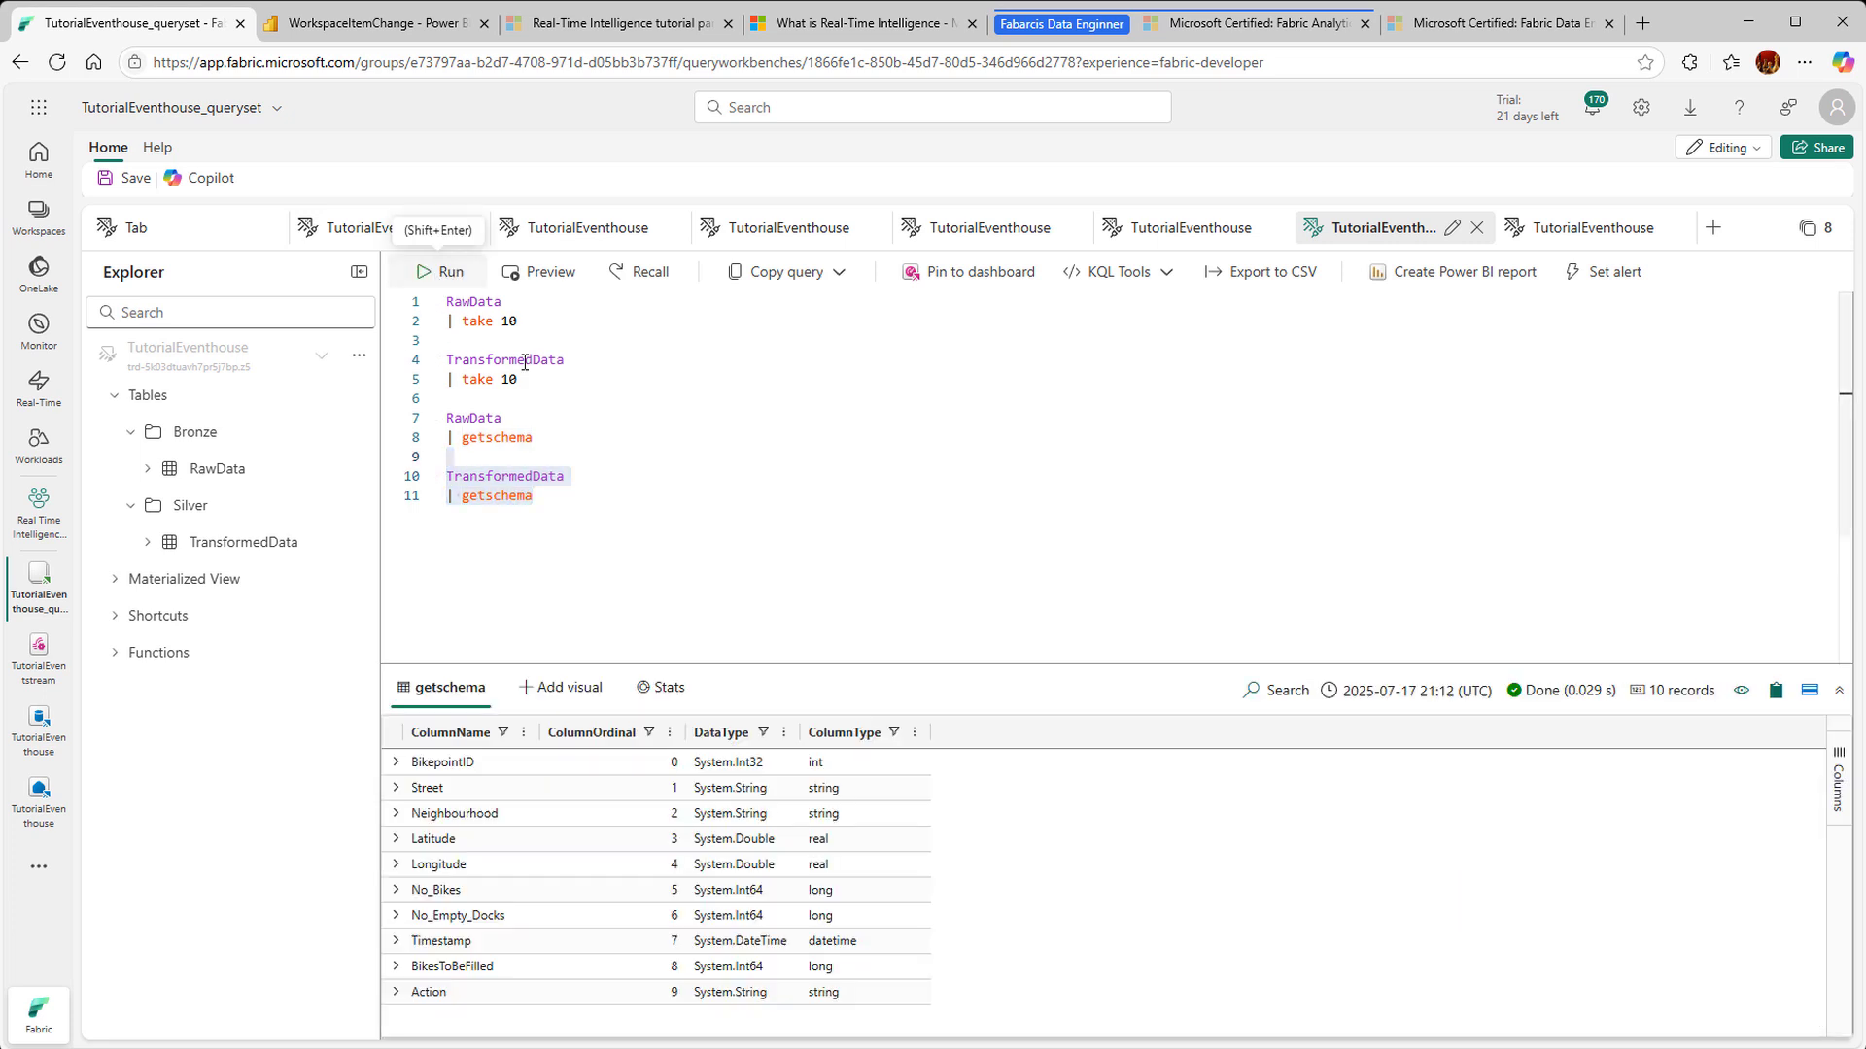
Step: In a new query tab, run a TransformedData timechart of Timestamp and No_Bikes where BikepointID > 100 and Neighbourhood == "Chelsea"
left_click(761, 482)
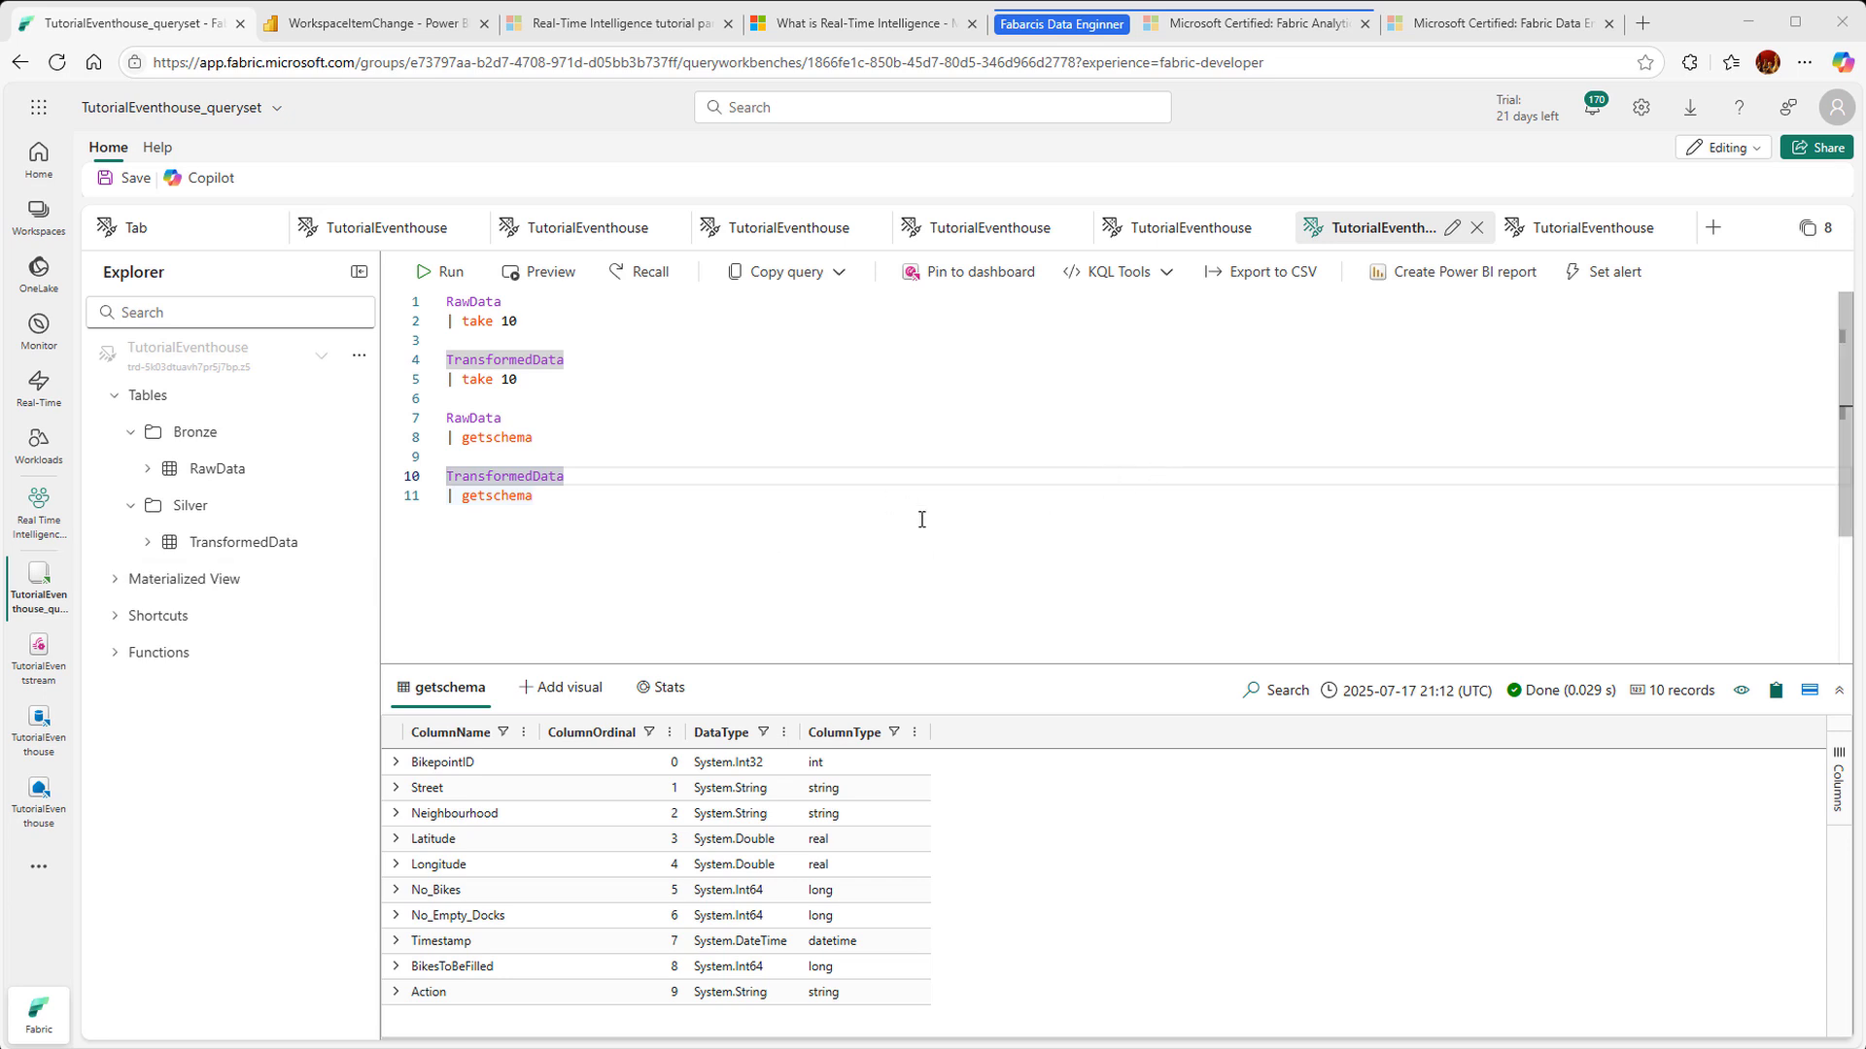
left_click(1713, 230)
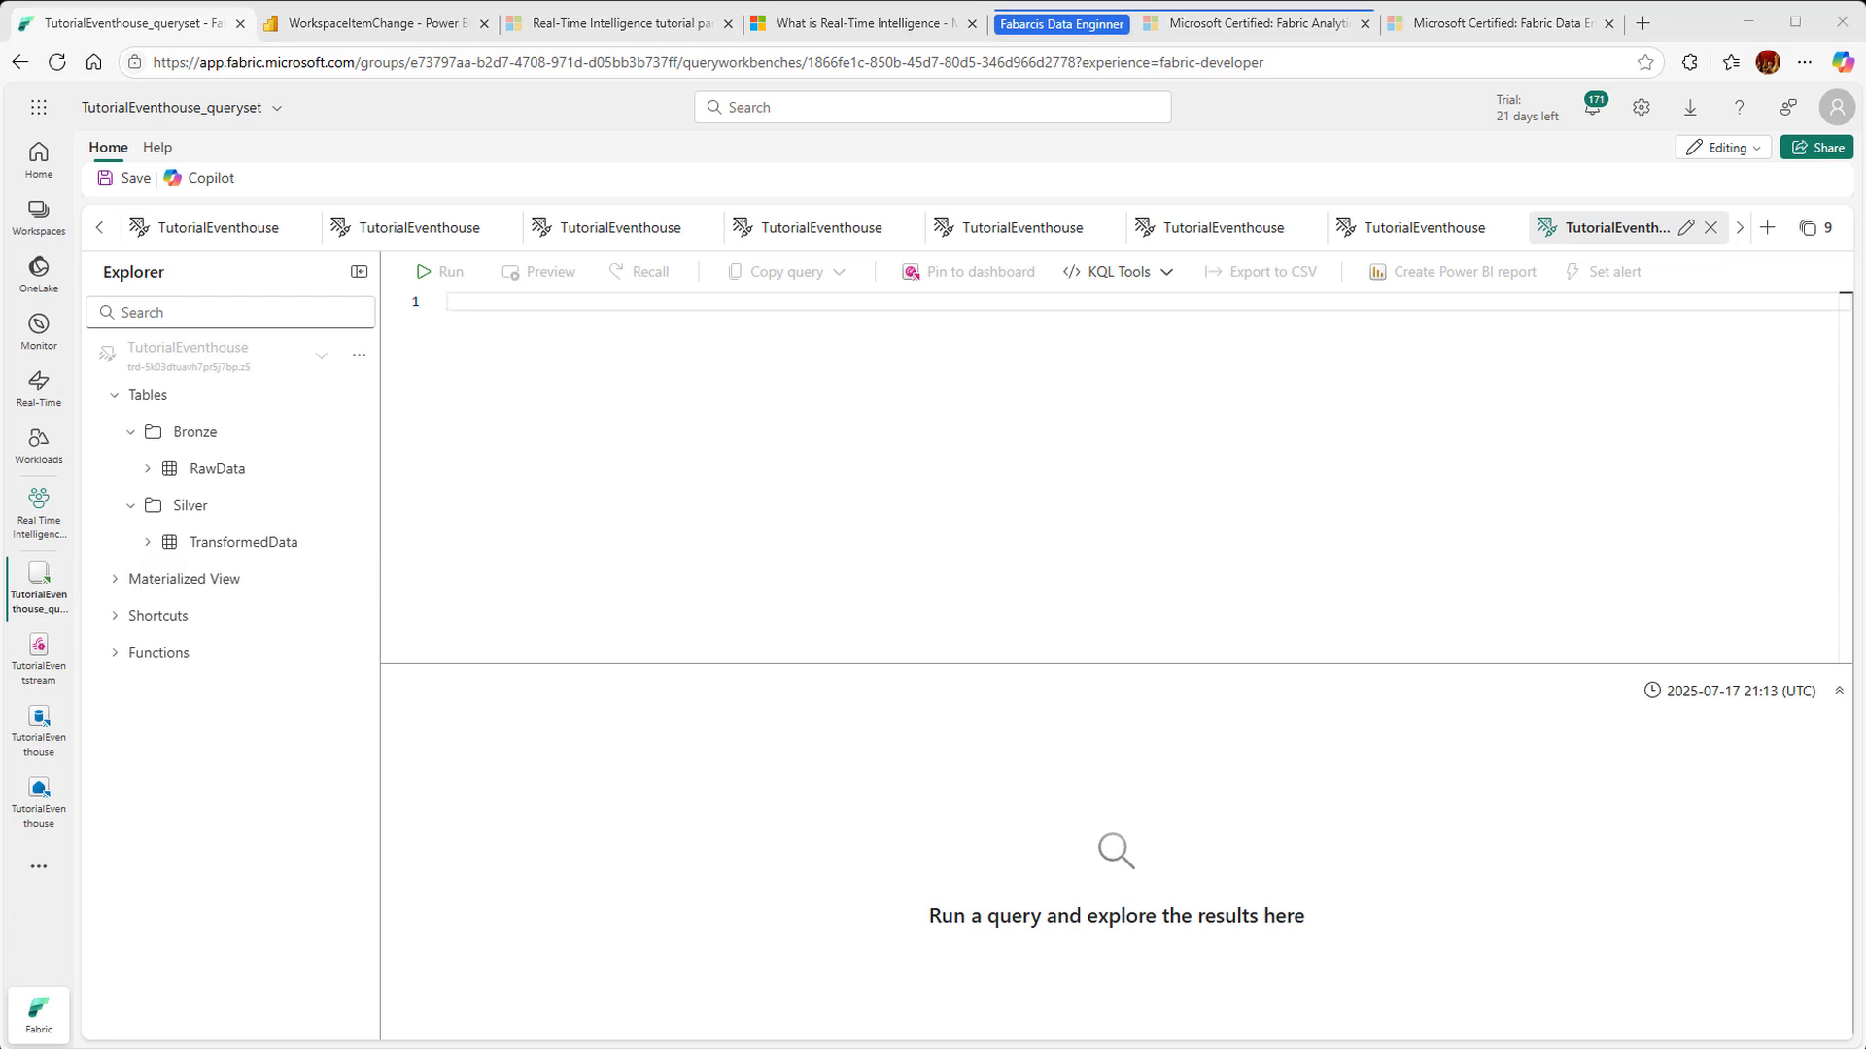
left_click(547, 446)
type("TransformedData | where BikepointID > 100 and Neighbourhood == \"Chelsea\" | project Timestamp, No_Bikes | render timechart")
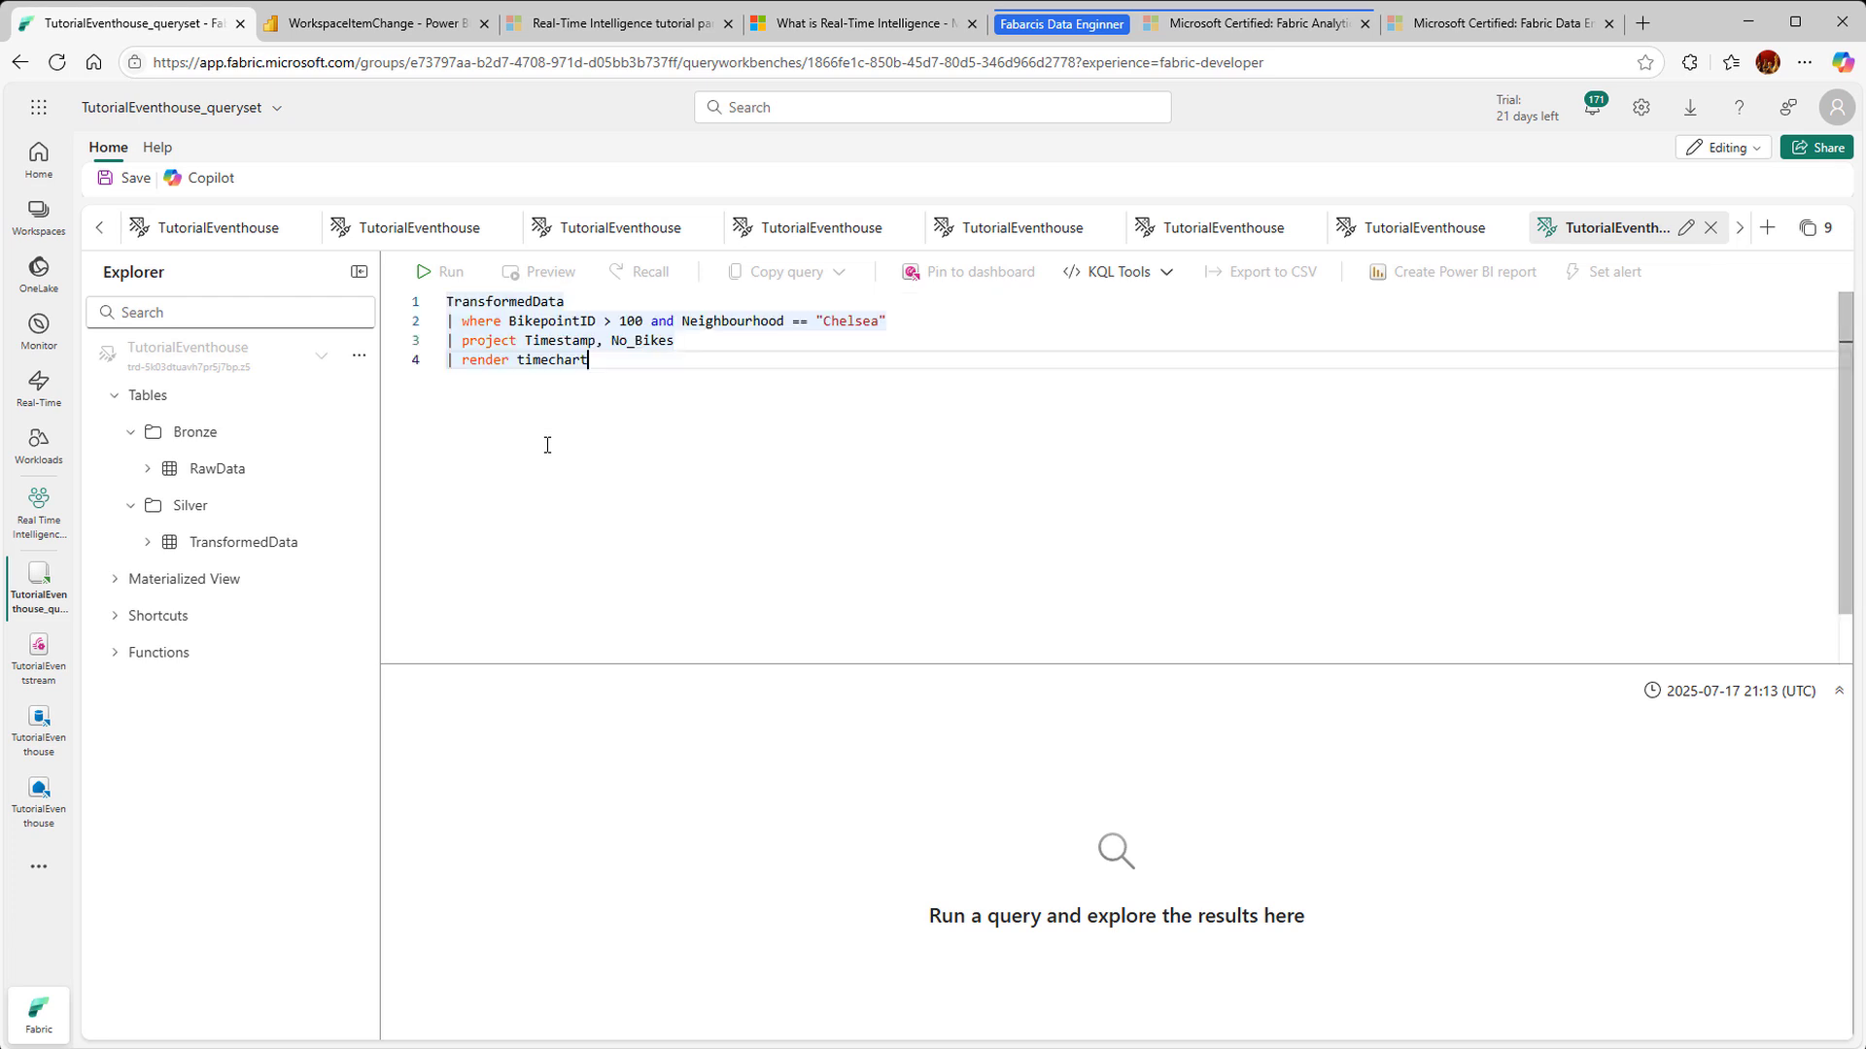
left_click(432, 272)
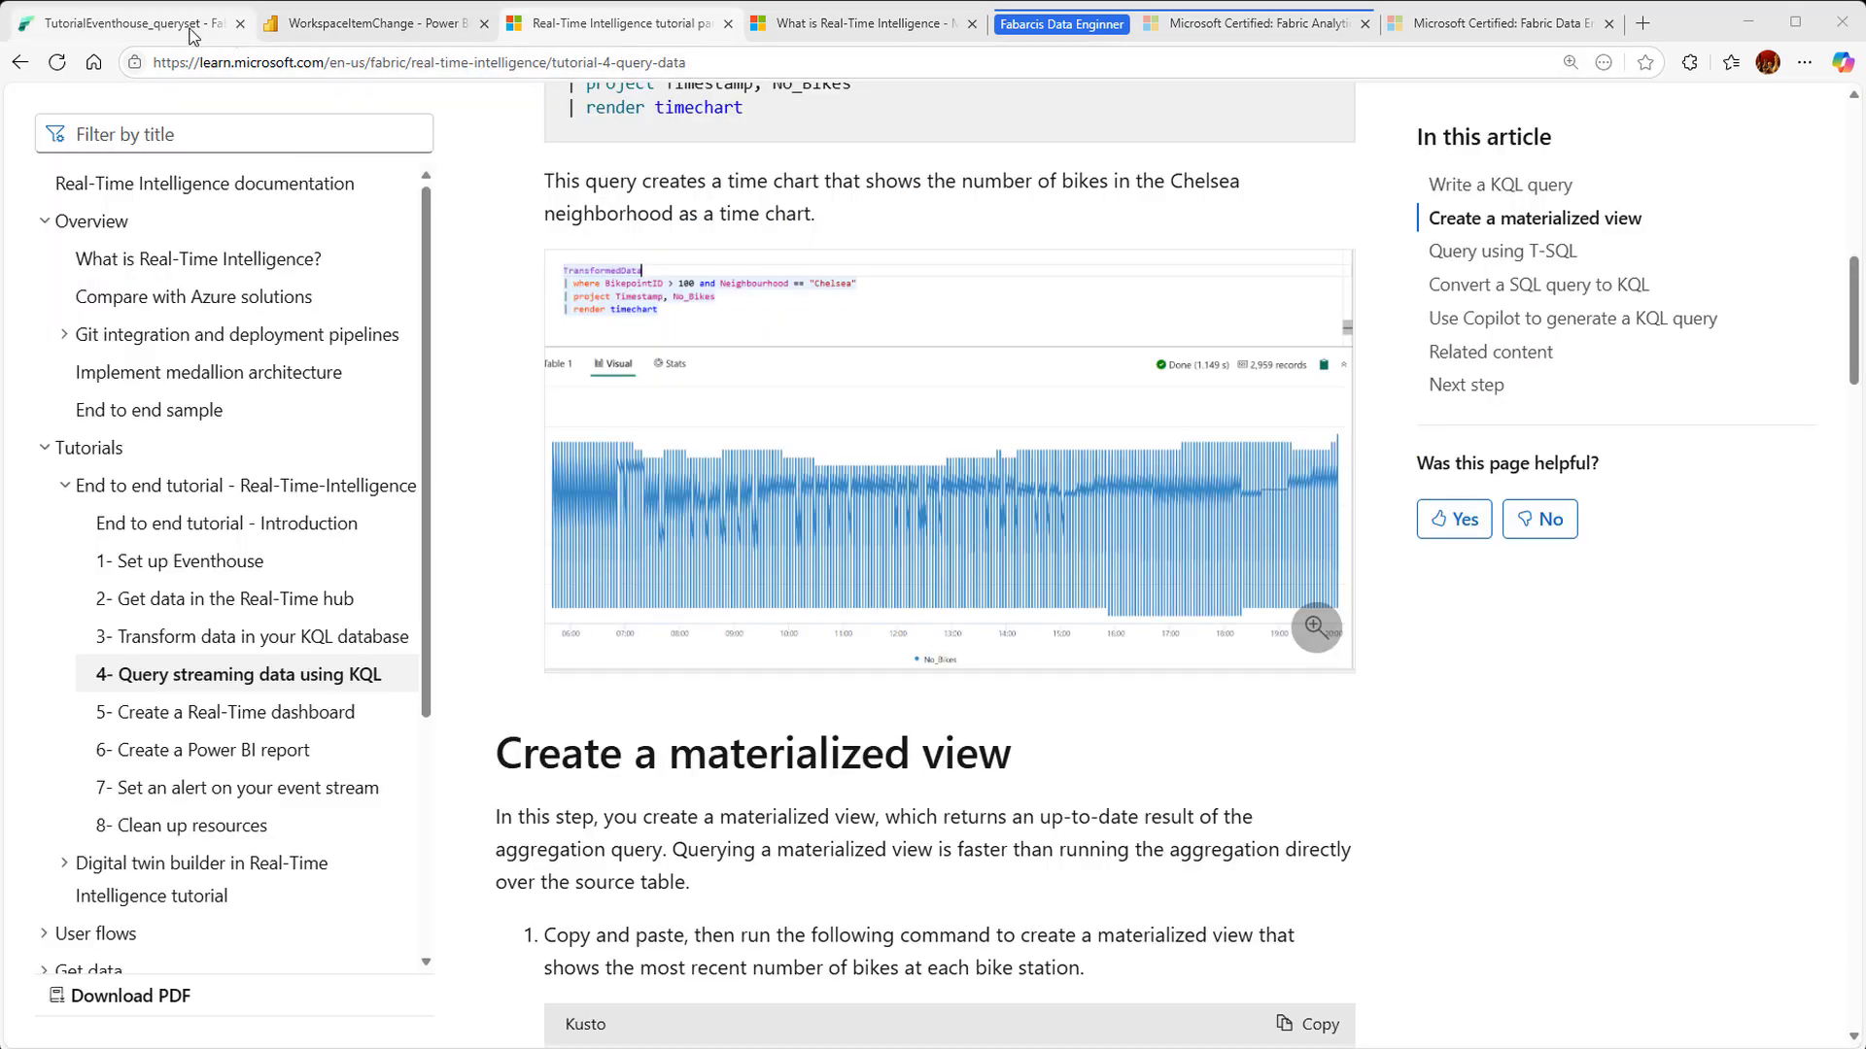
Step: Compare the time chart with the tutorial's example, then copy the tutorial's .create-or-alter materialized-view command for AggregatedData
left_click(190, 29)
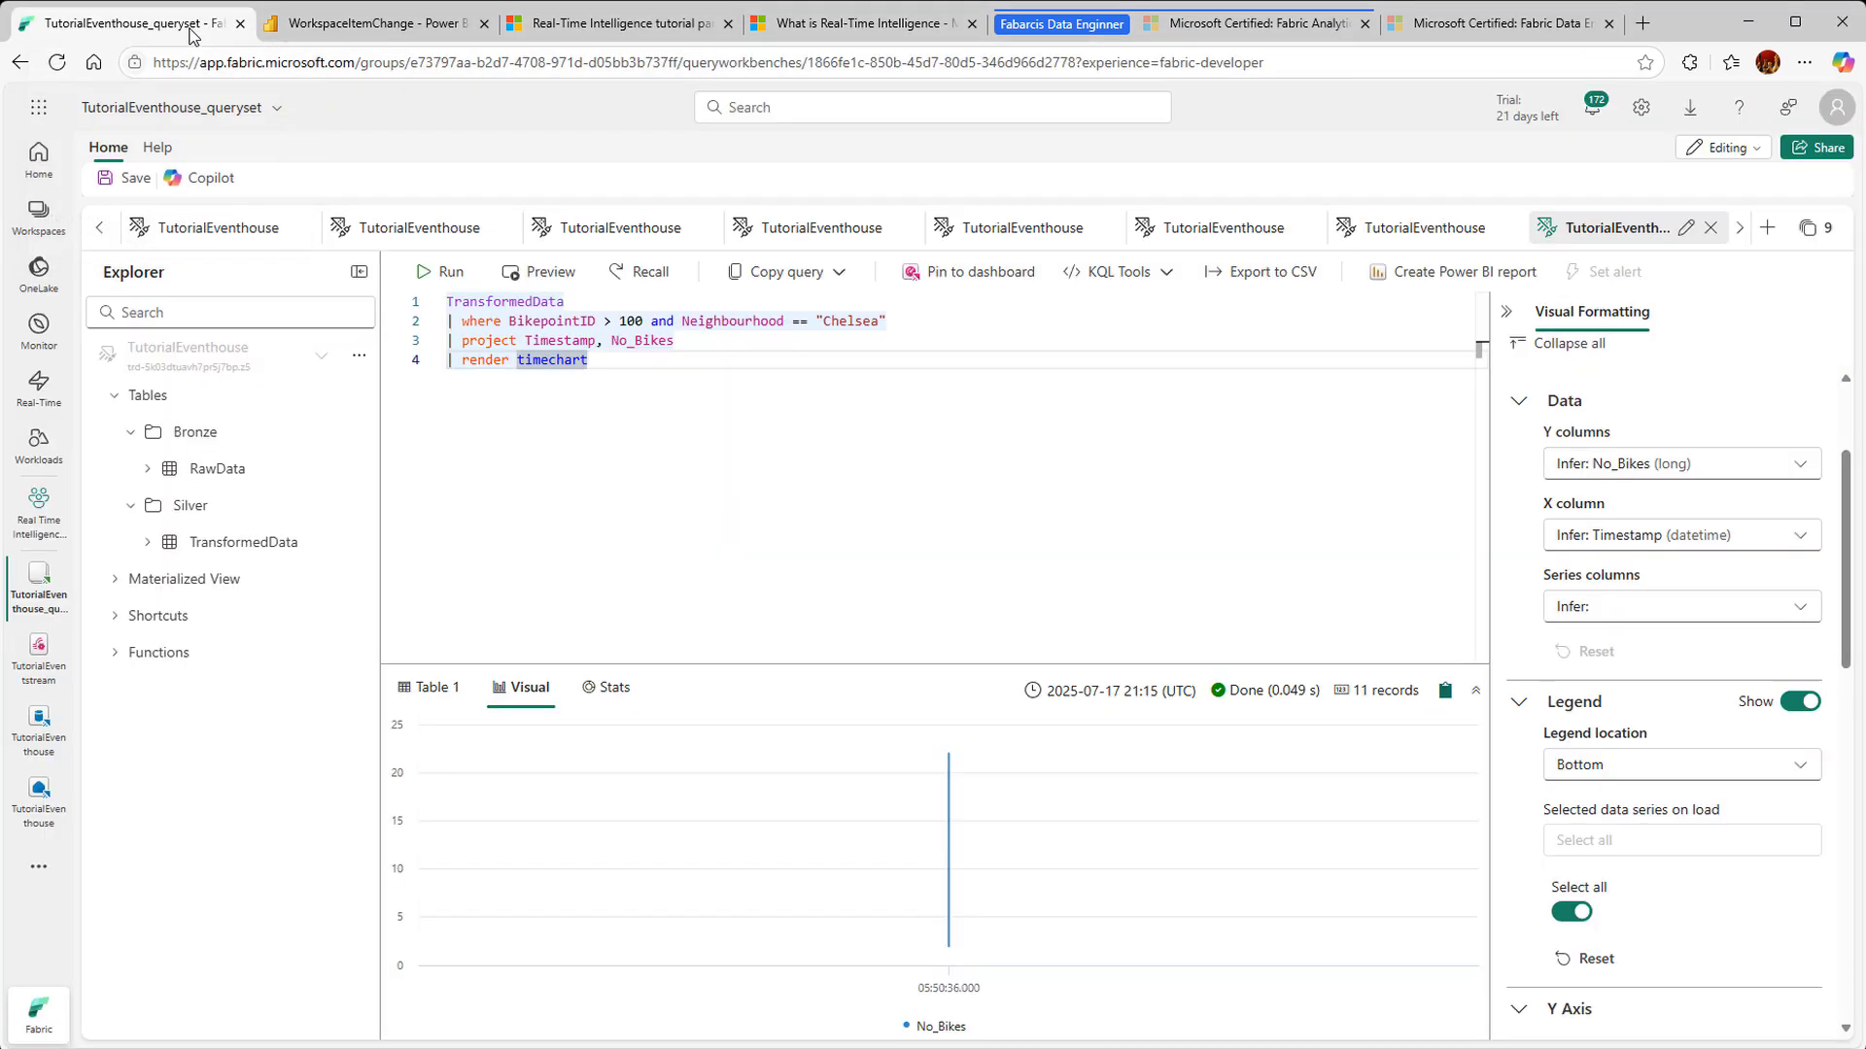
left_click(595, 29)
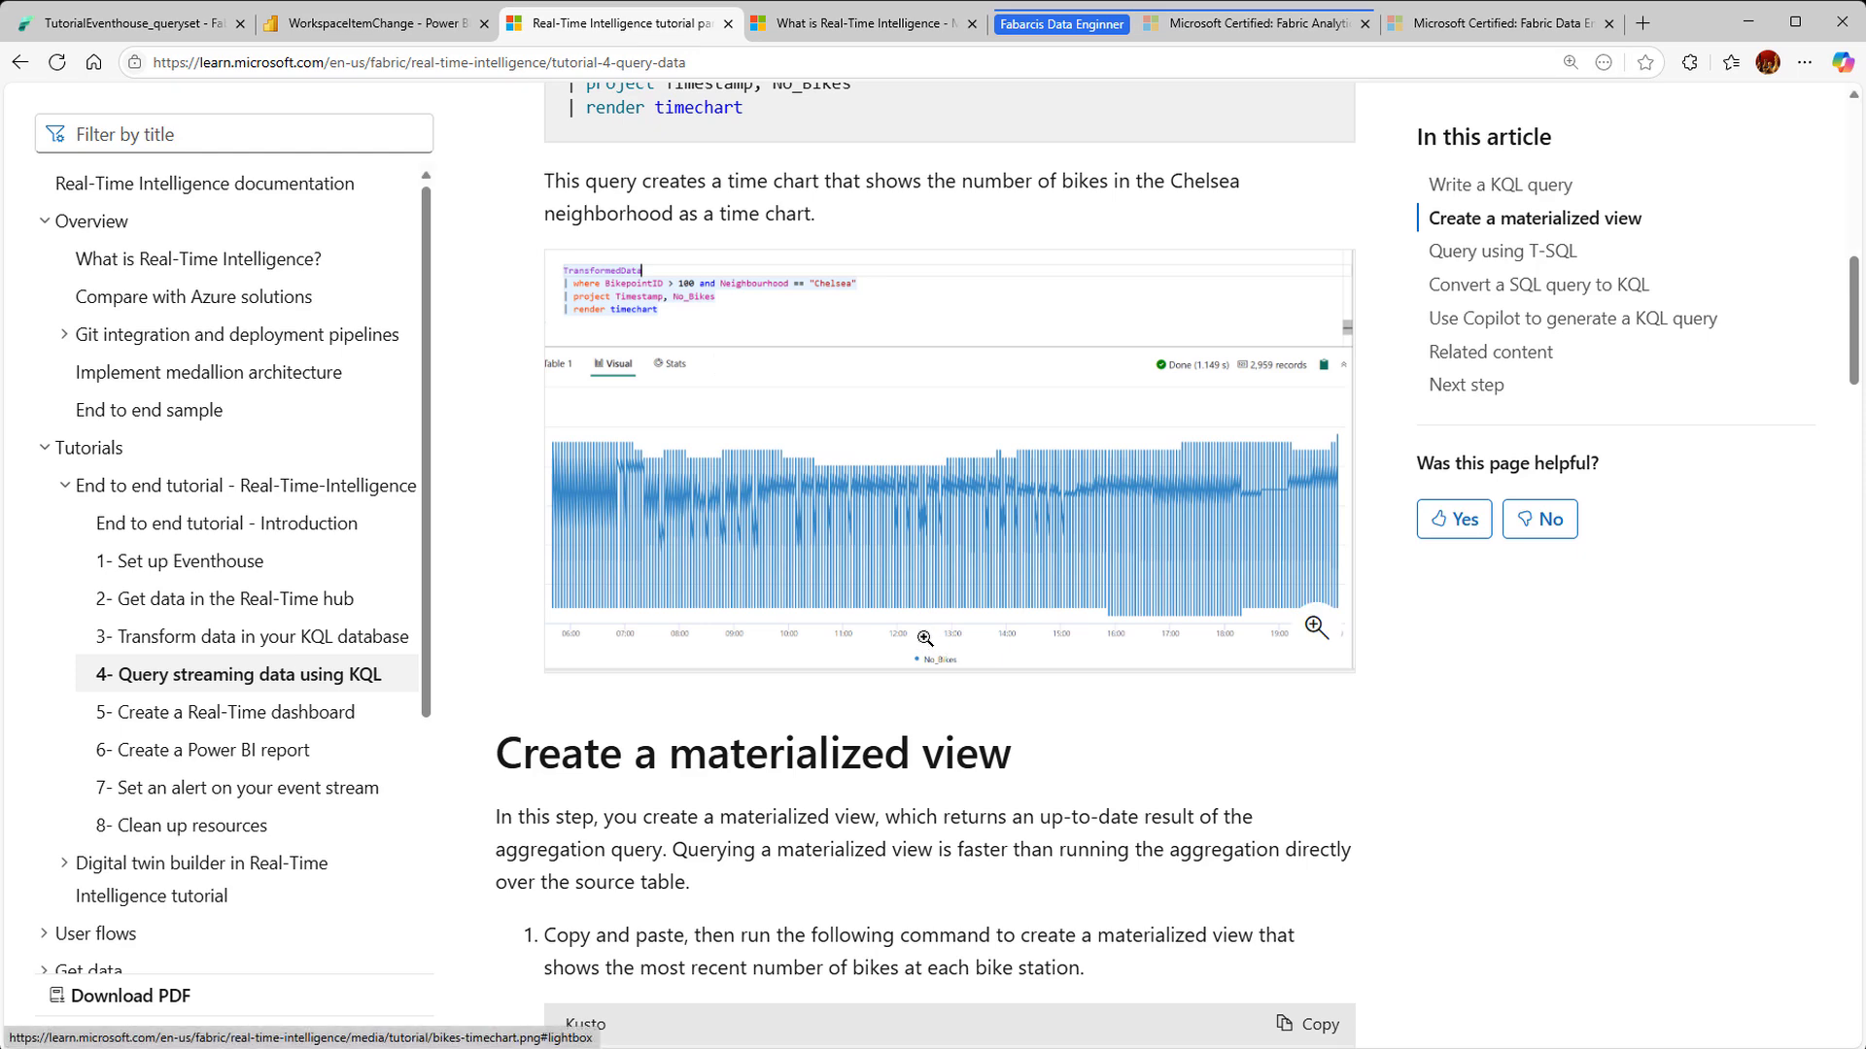
scroll(924, 639, "down", 3)
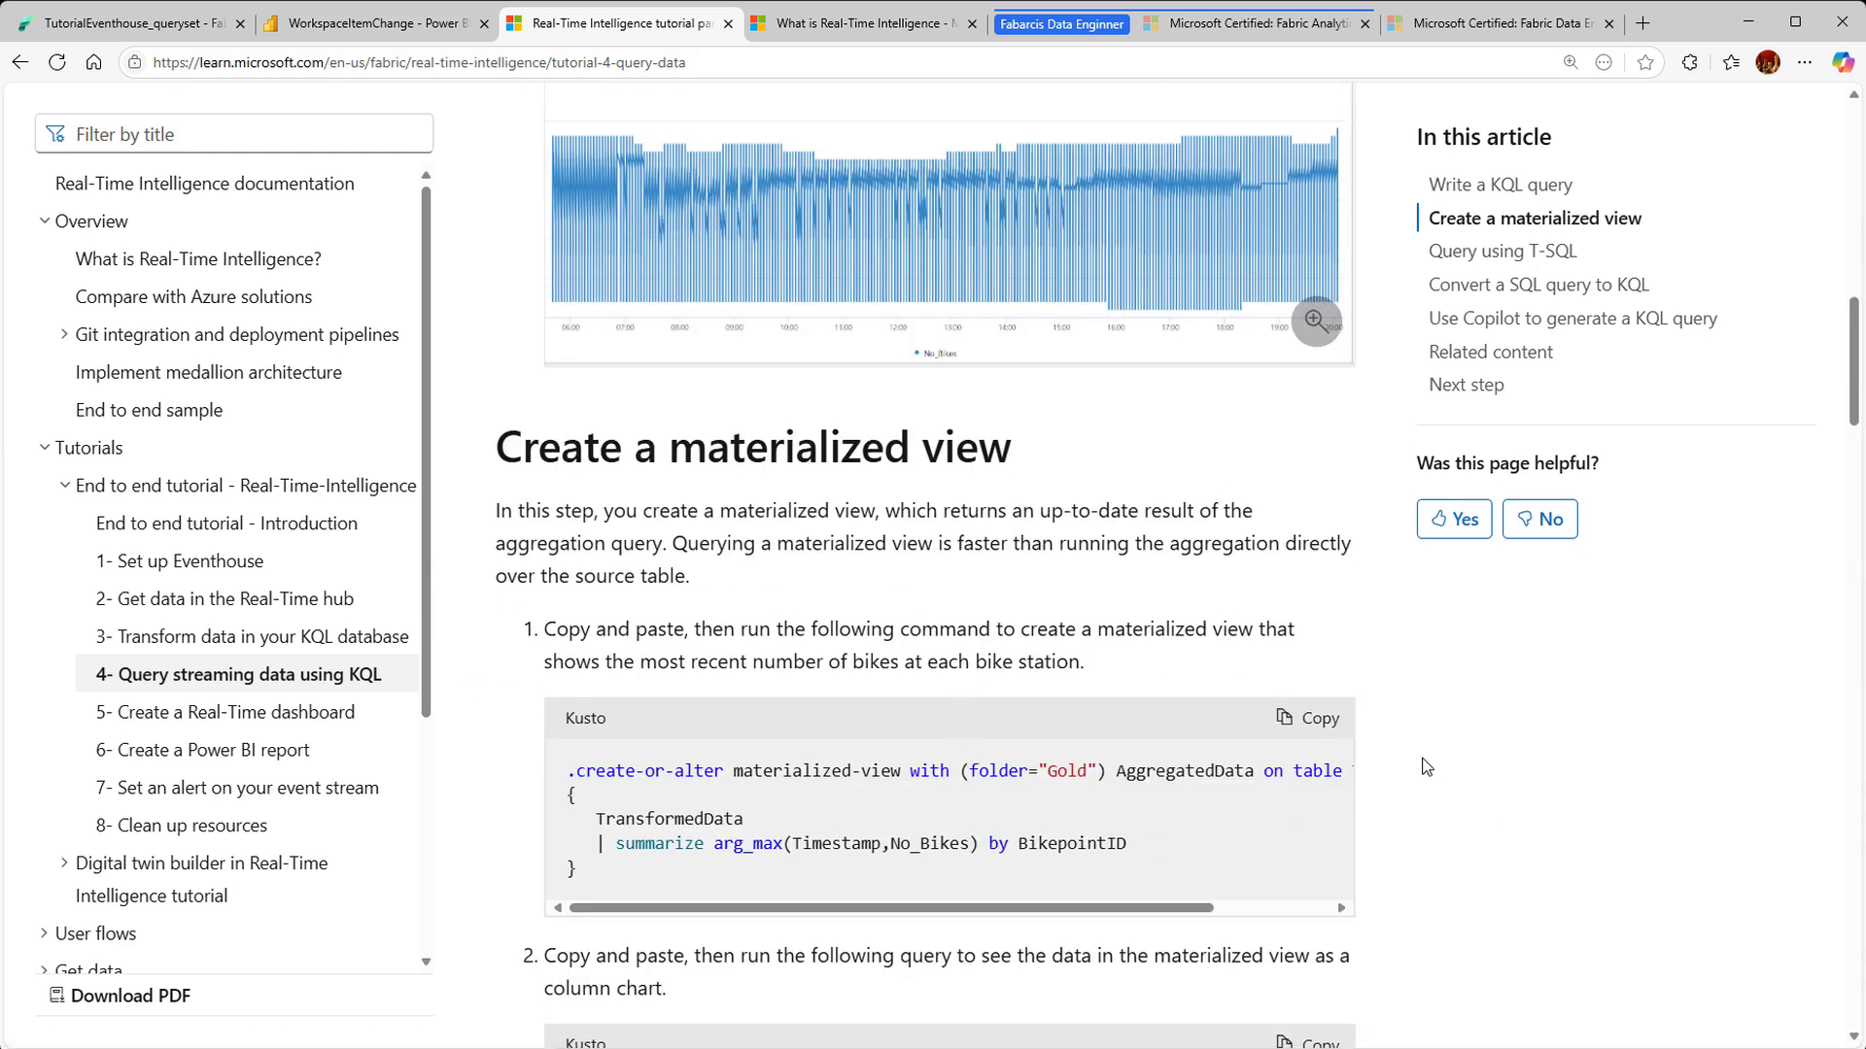
left_click(1311, 718)
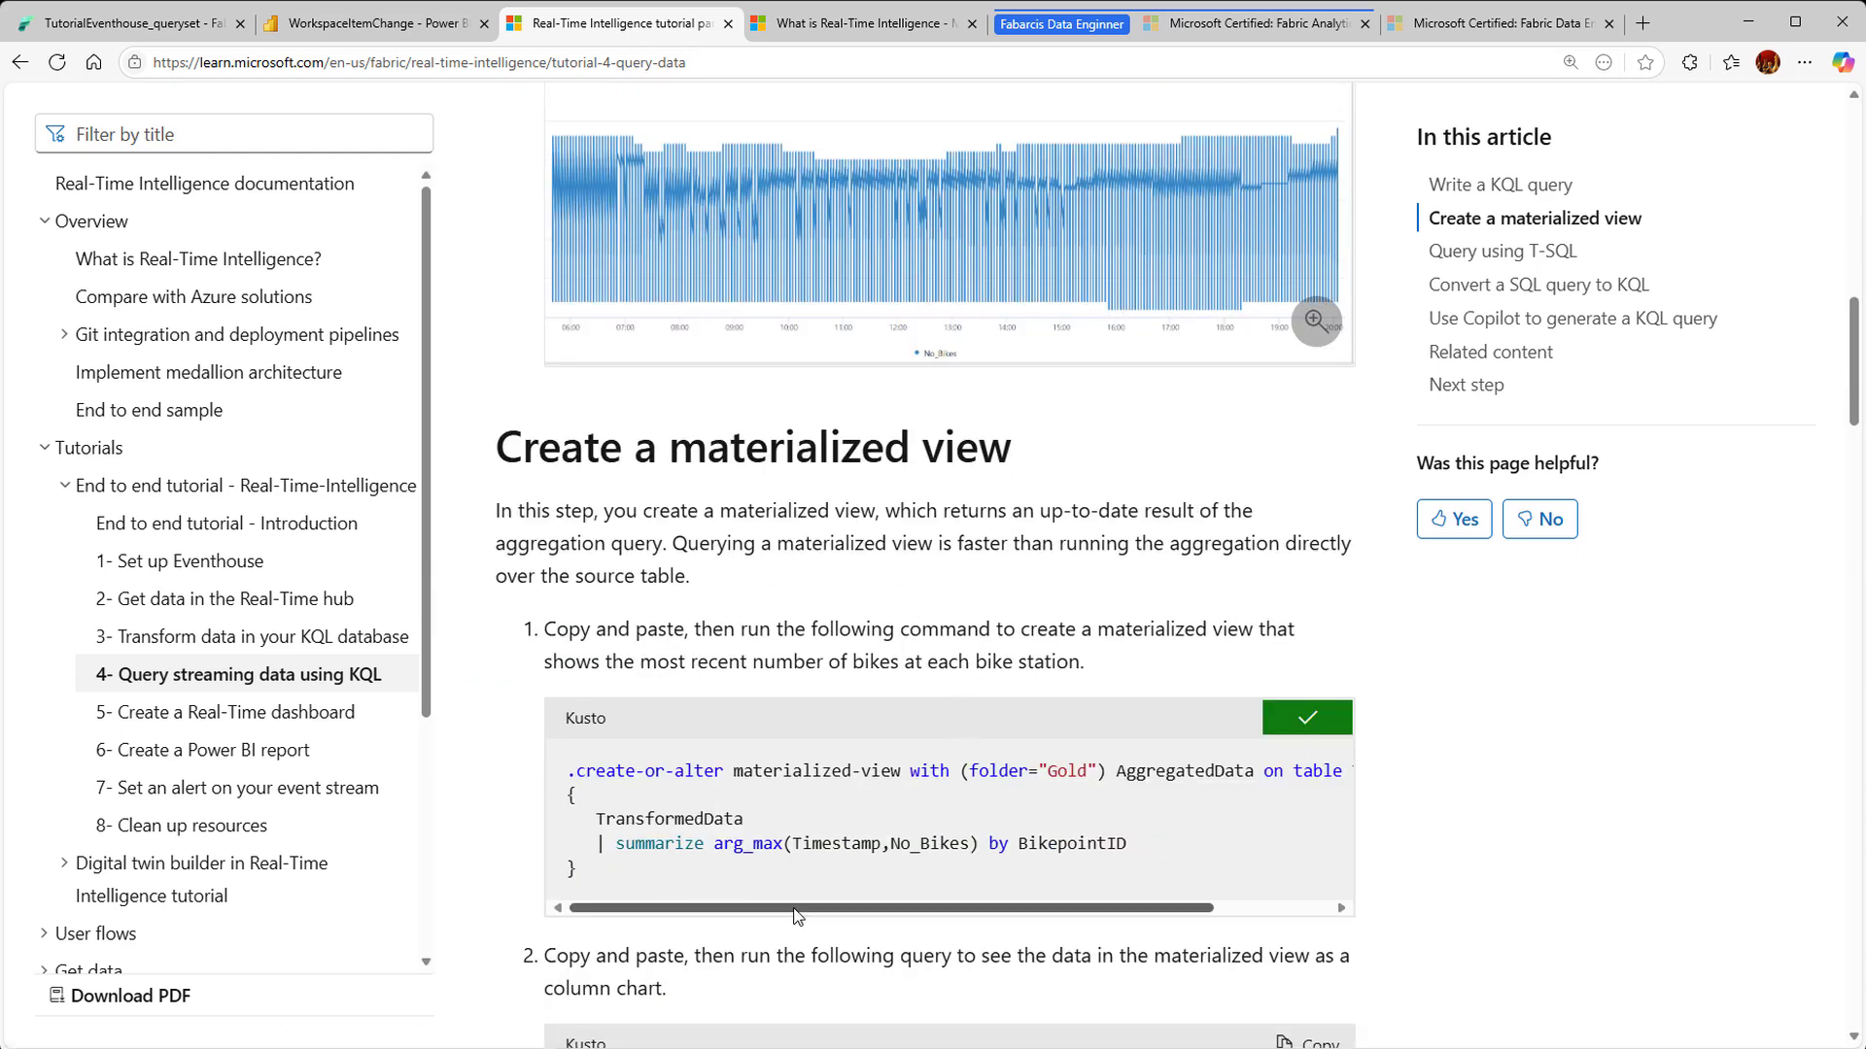
left_click_drag(807, 915, 692, 916)
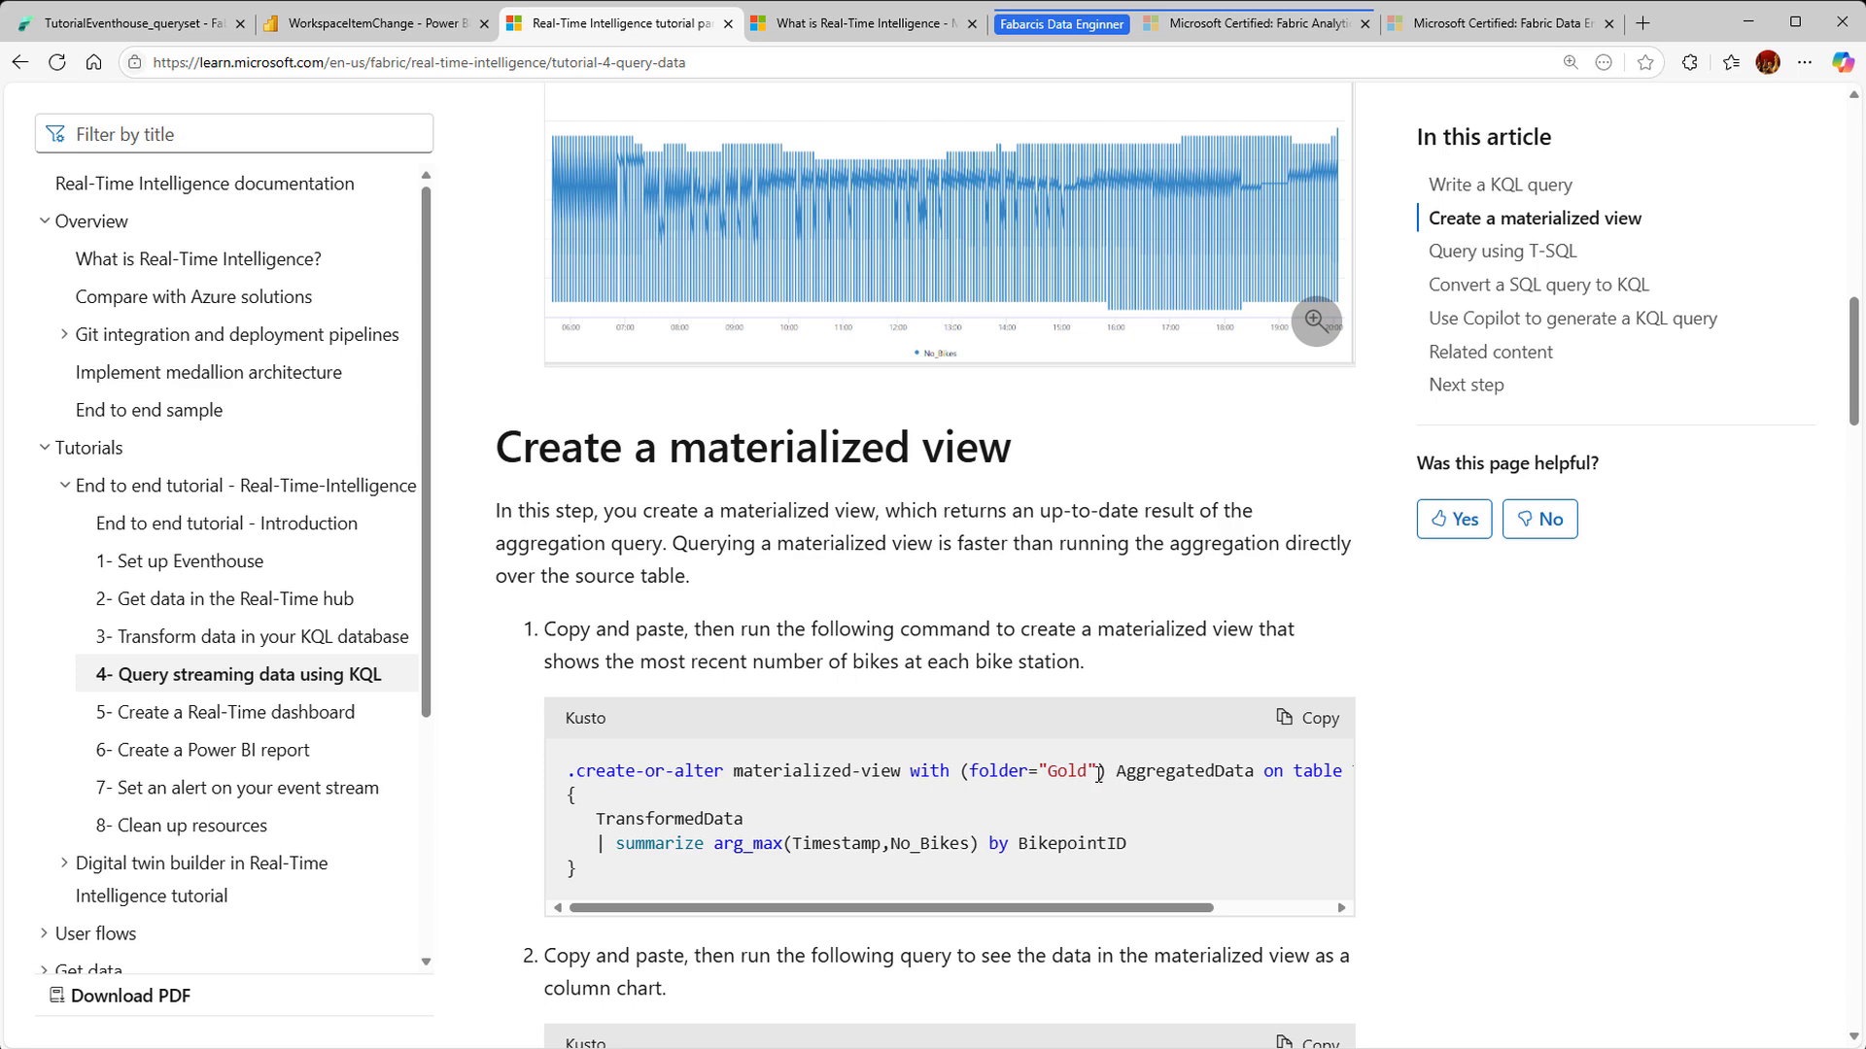
scroll(1049, 837, "down", 2)
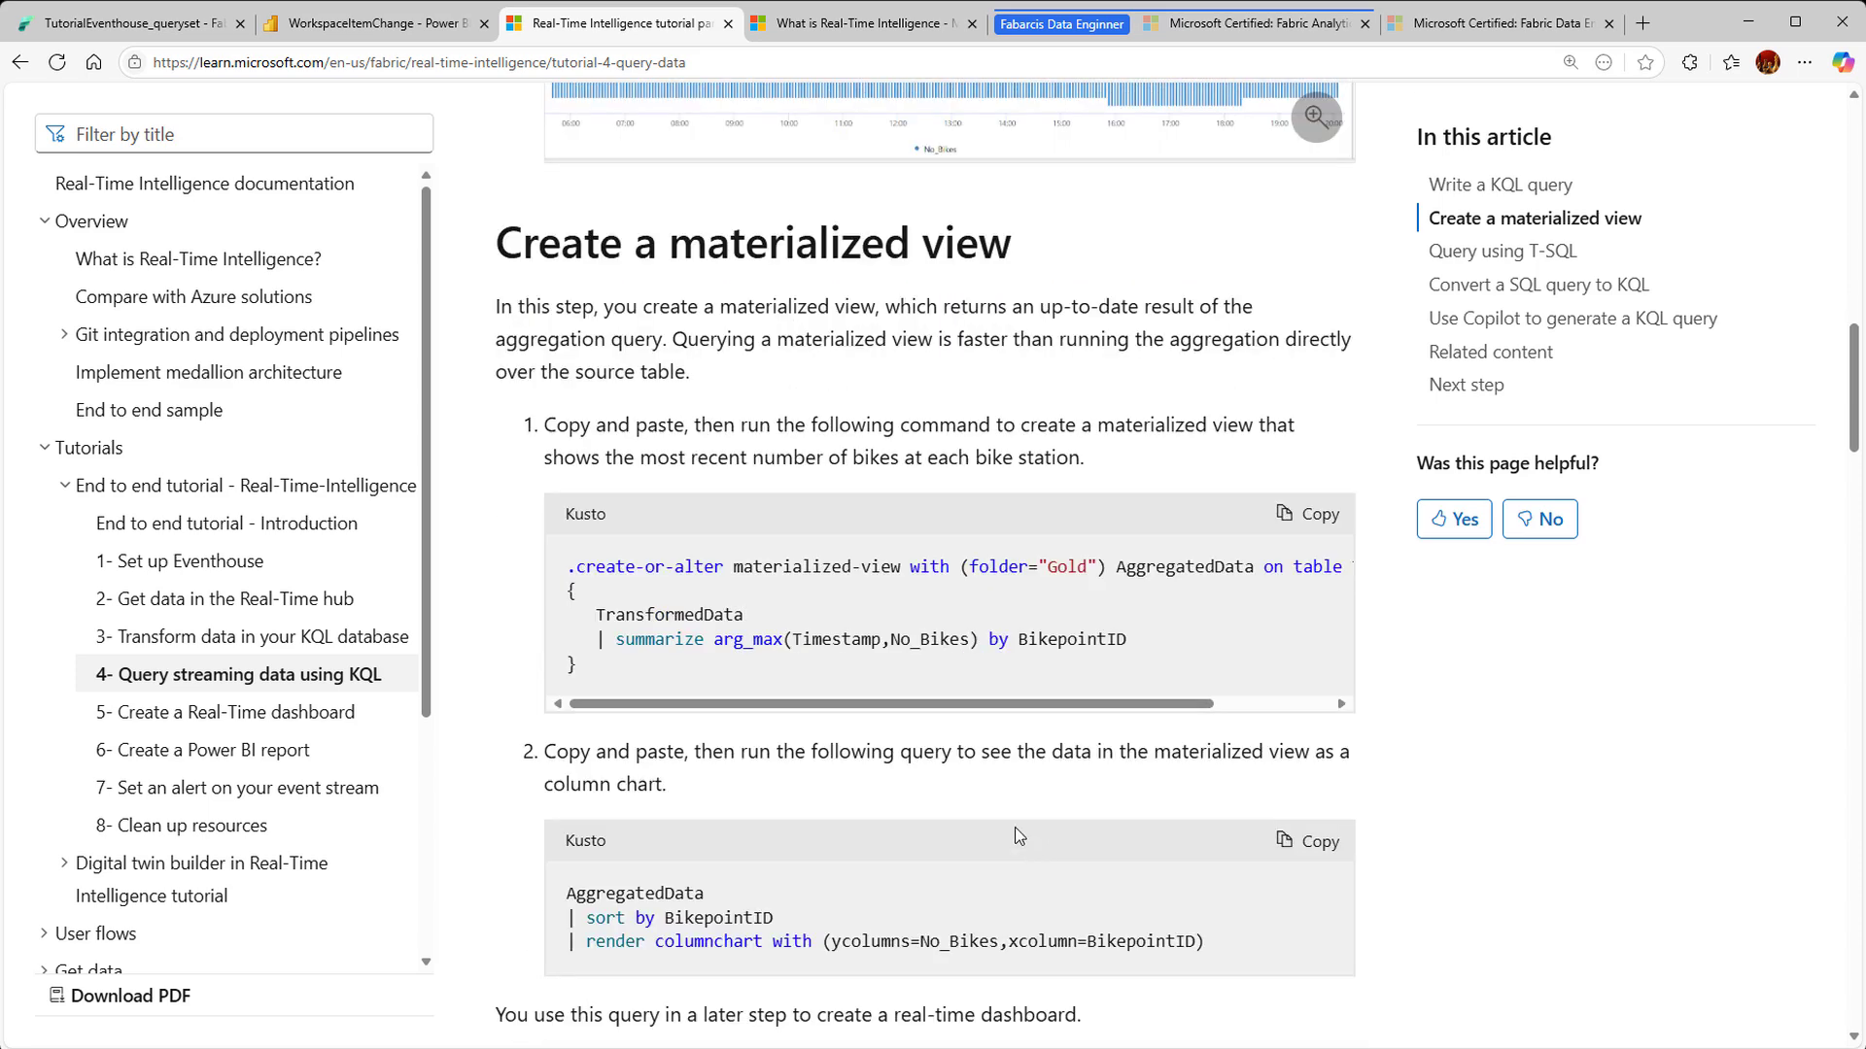
Step: Run the copied command in a new query tab to create materialized view AggregatedData on TransformedData in folder "Gold", and expand that folder
left_click(153, 25)
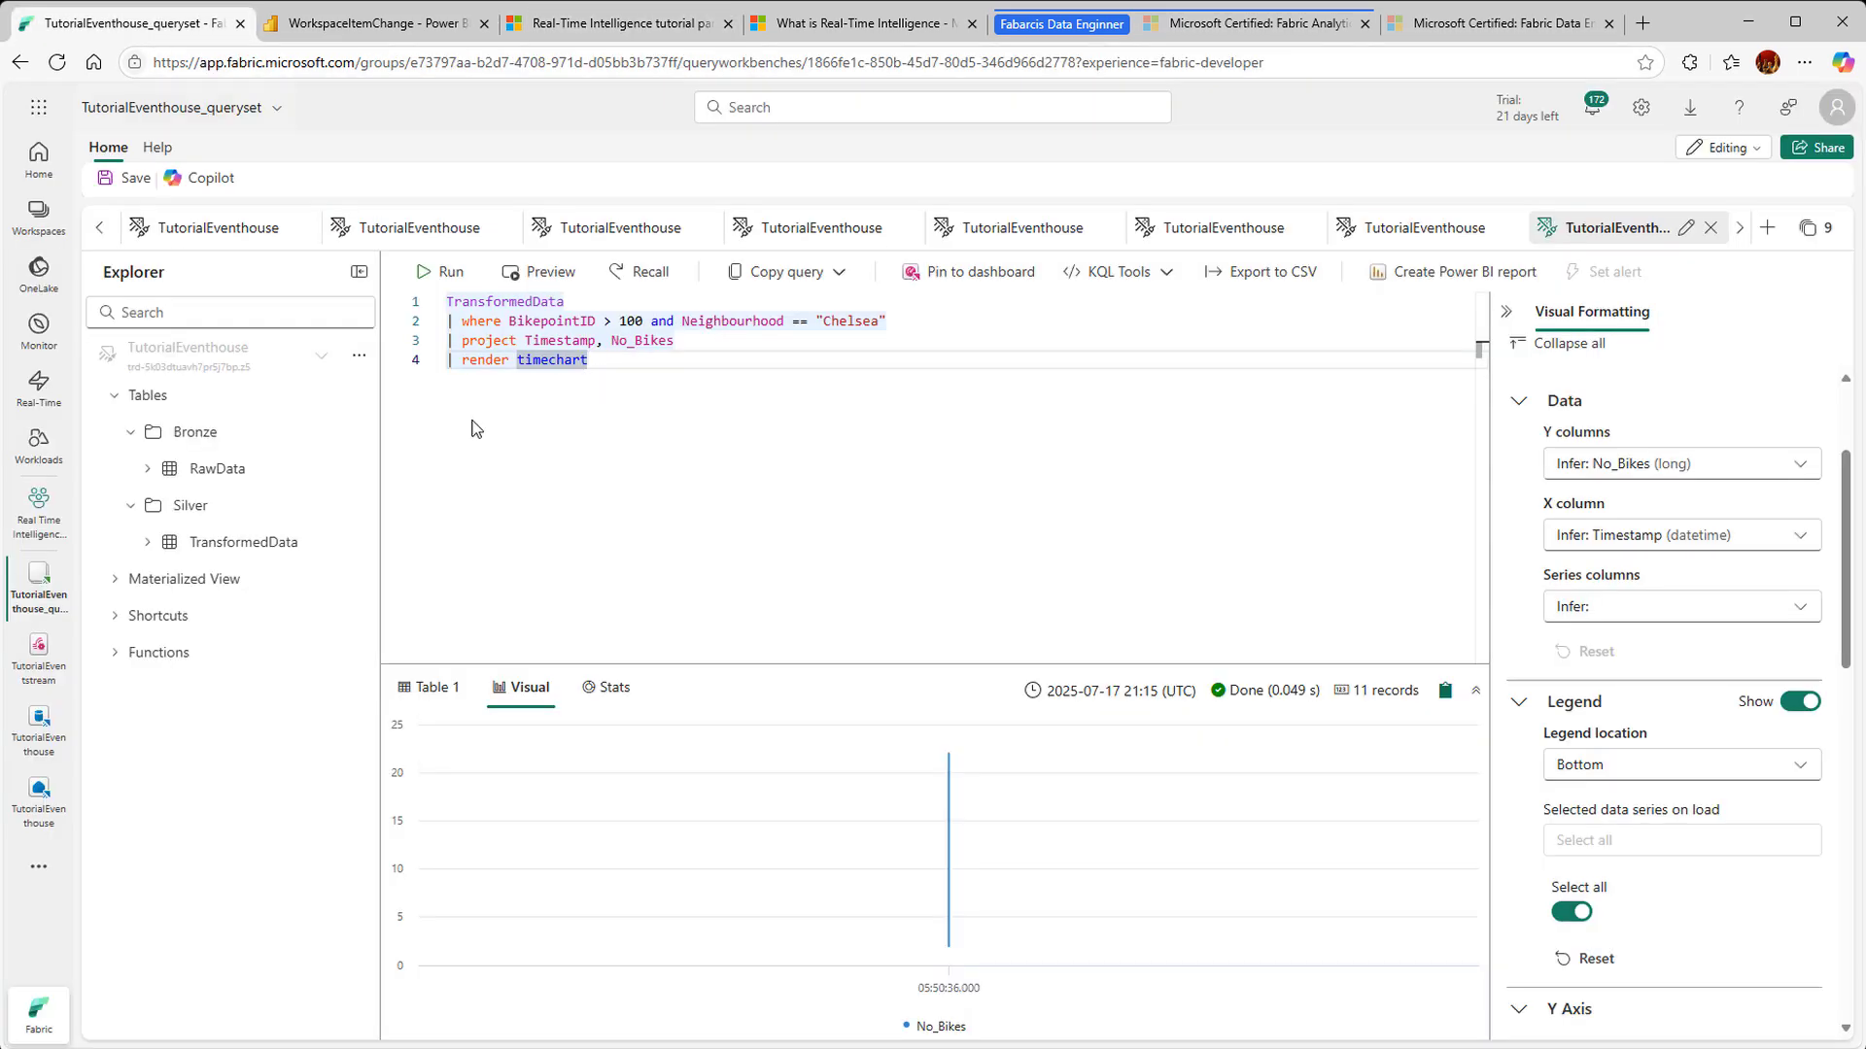
left_click(1767, 231)
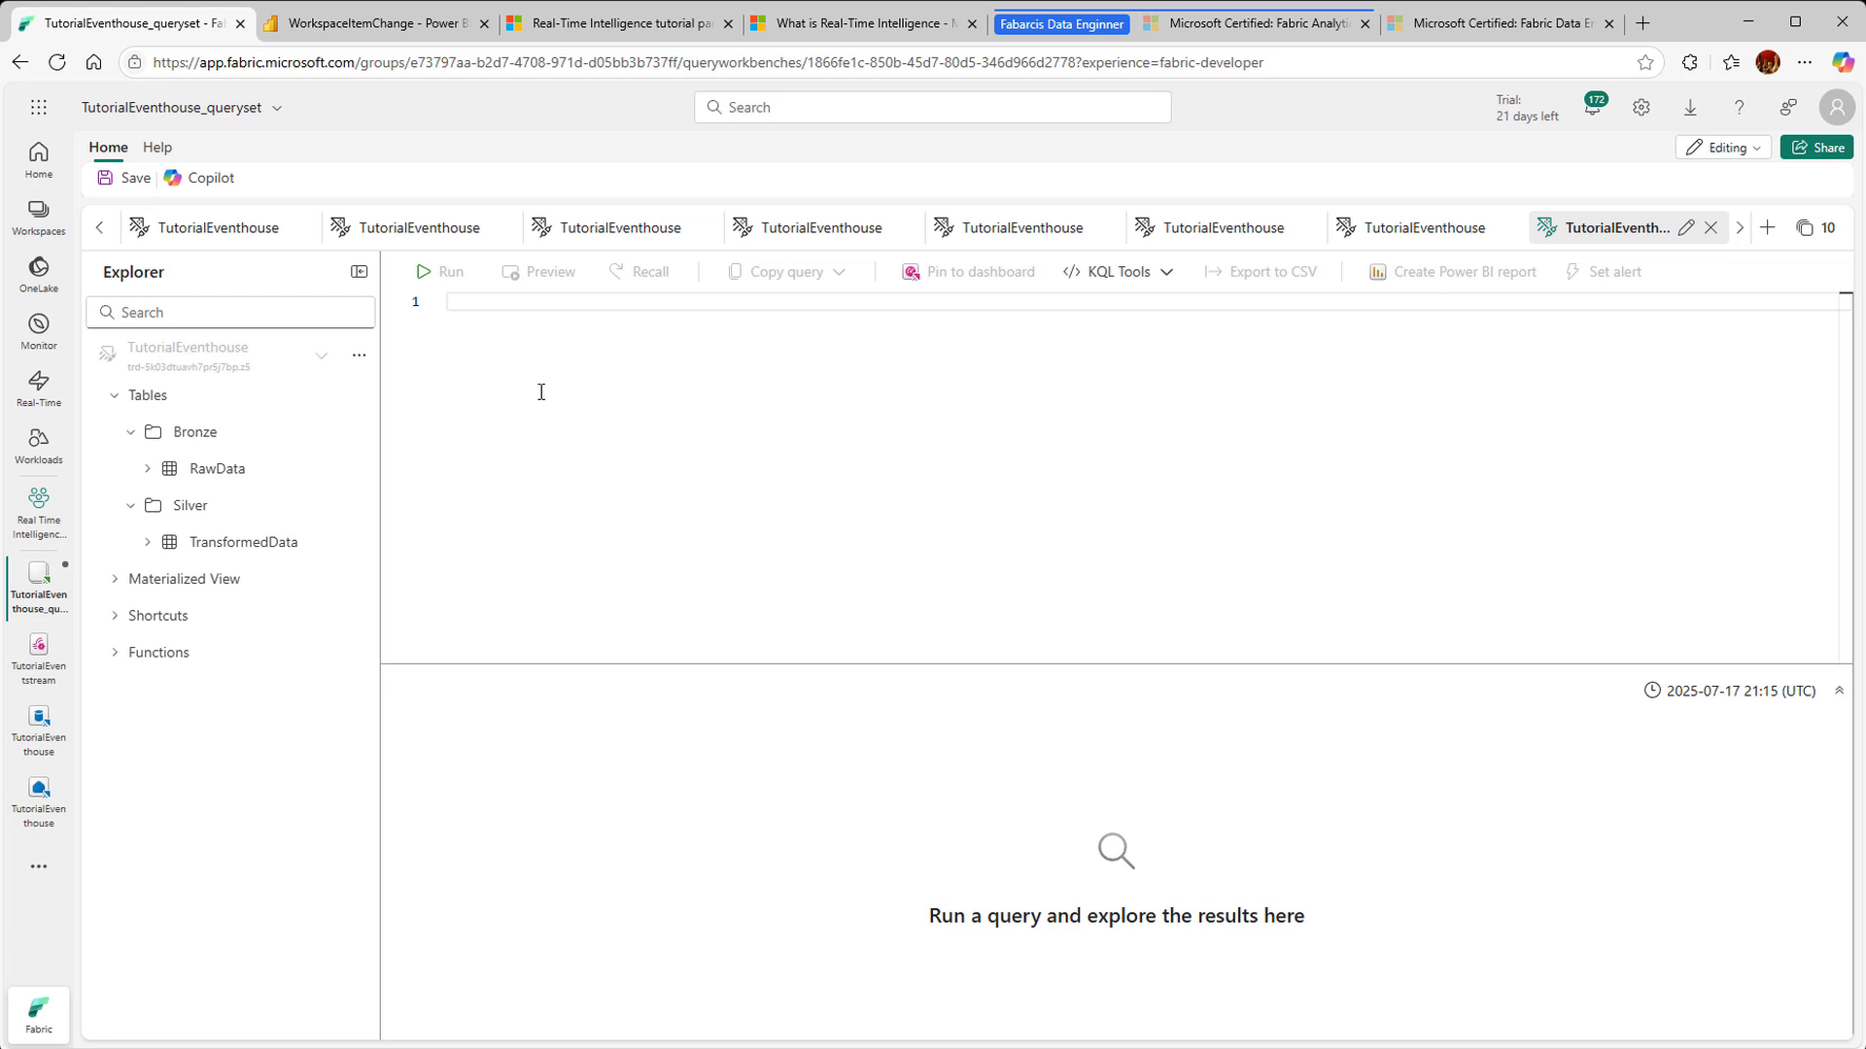
key("ctrl+v")
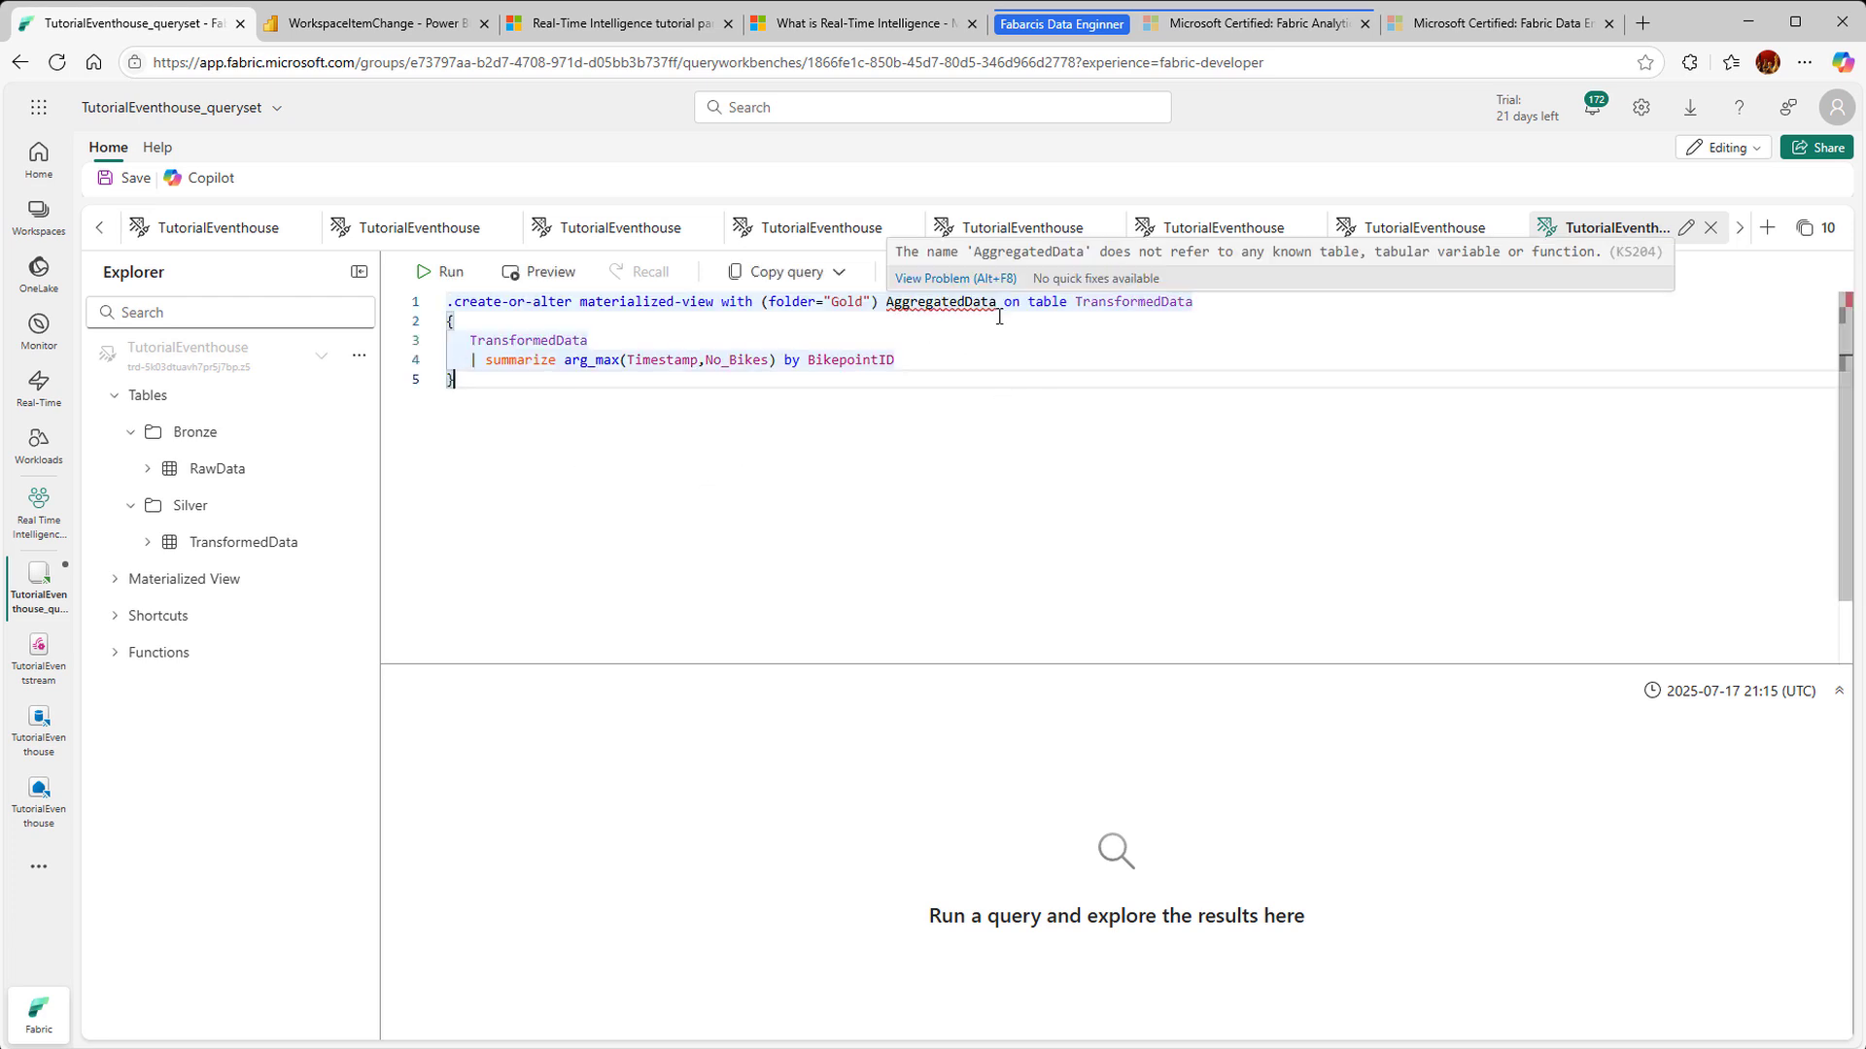
left_click(425, 271)
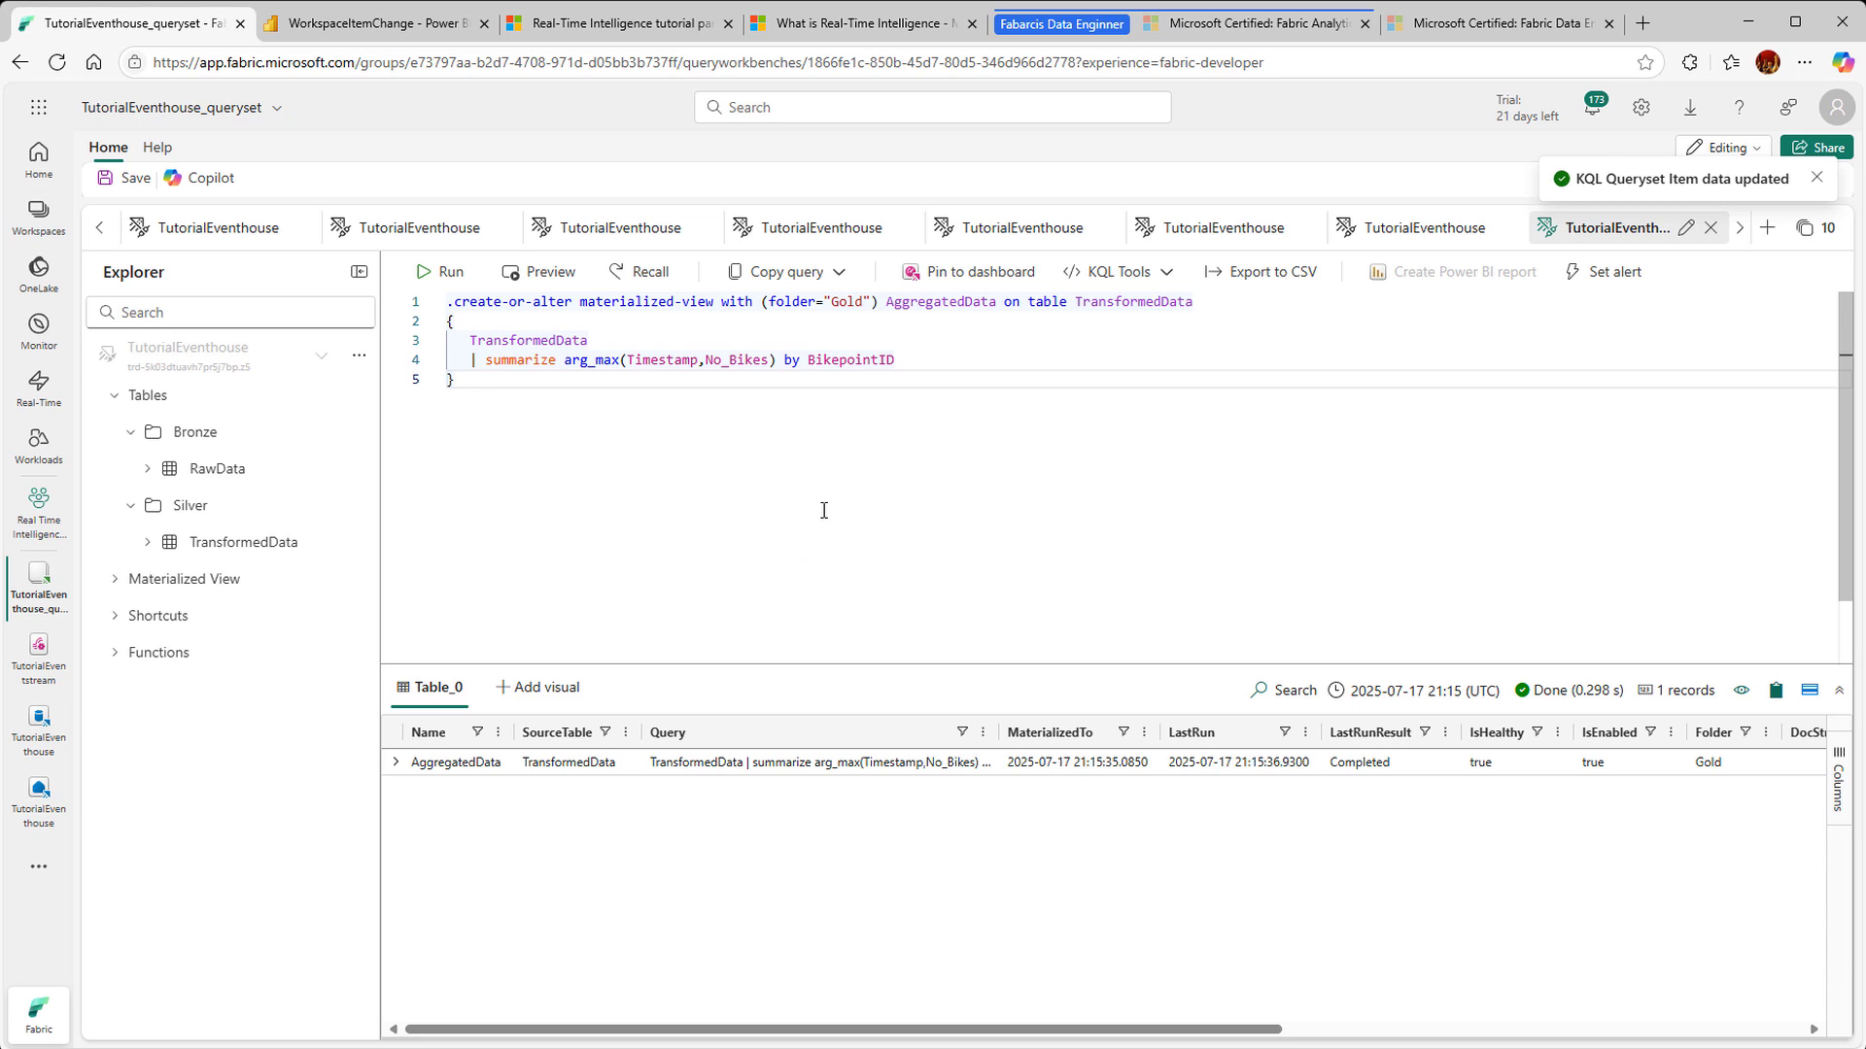
left_click(120, 583)
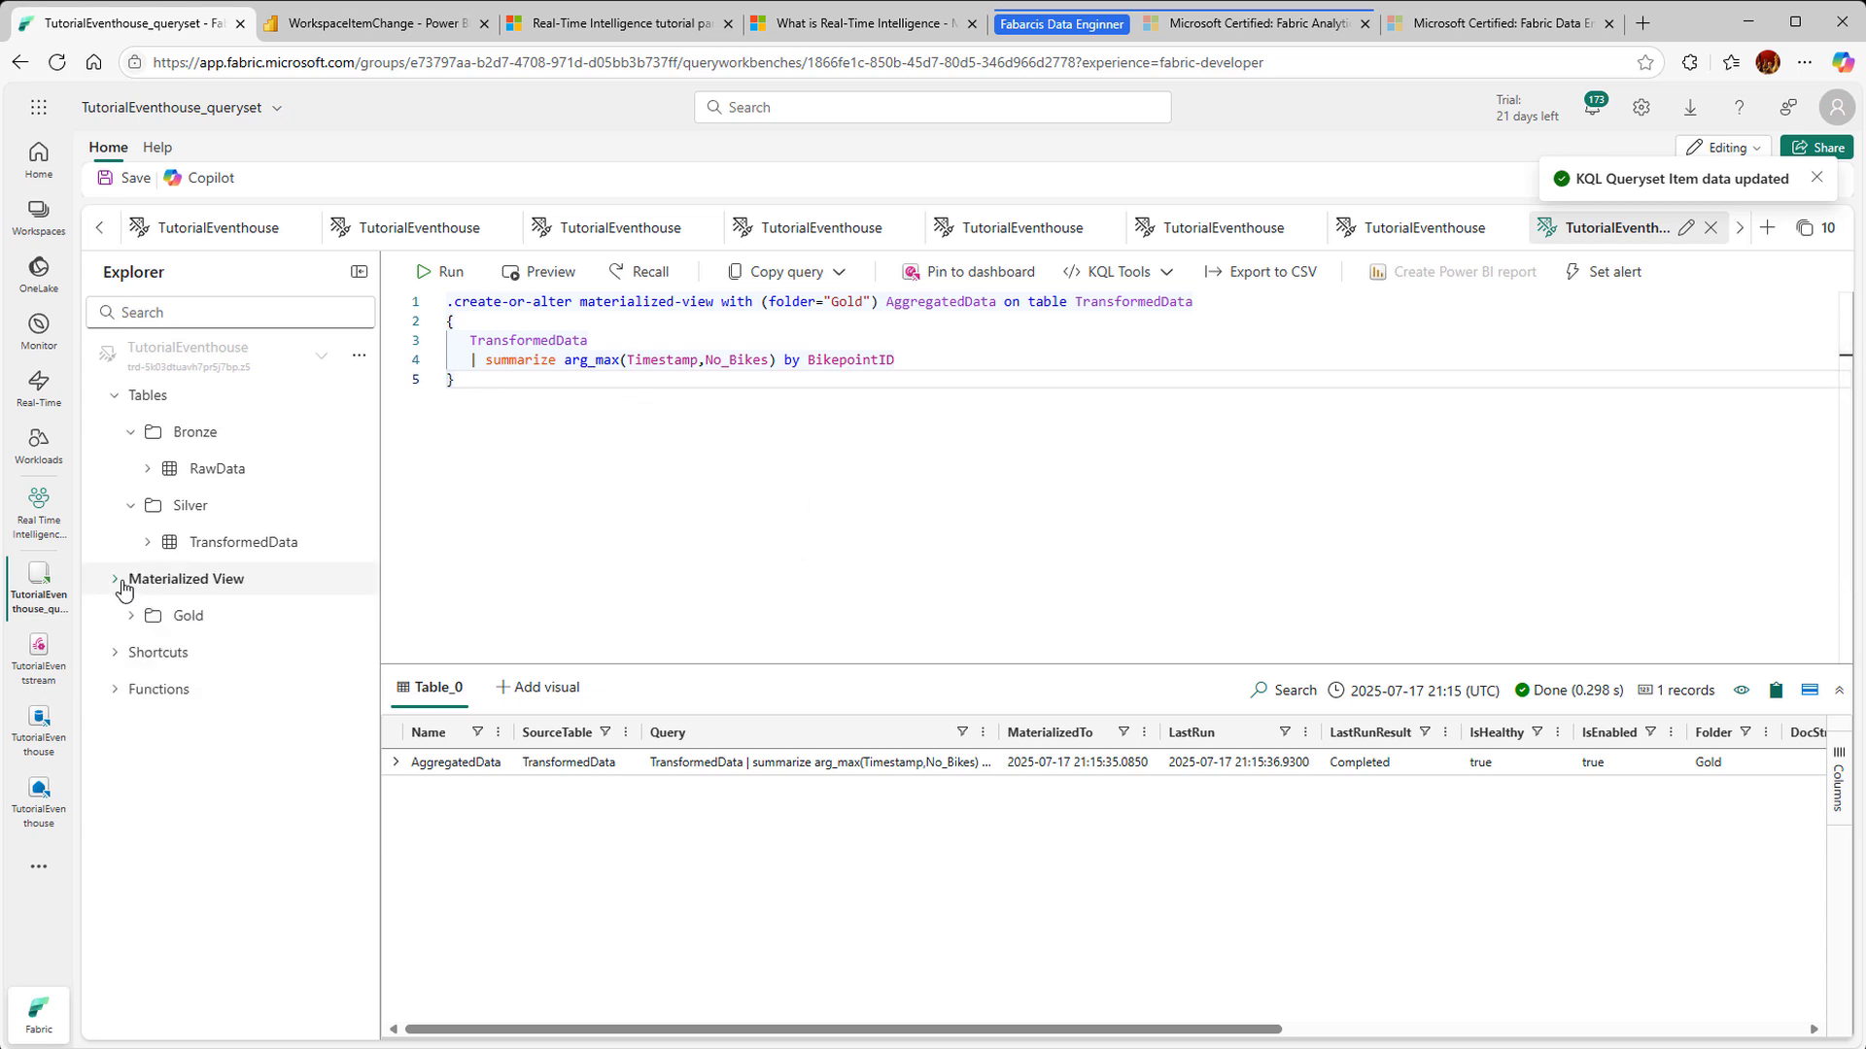
left_click(131, 615)
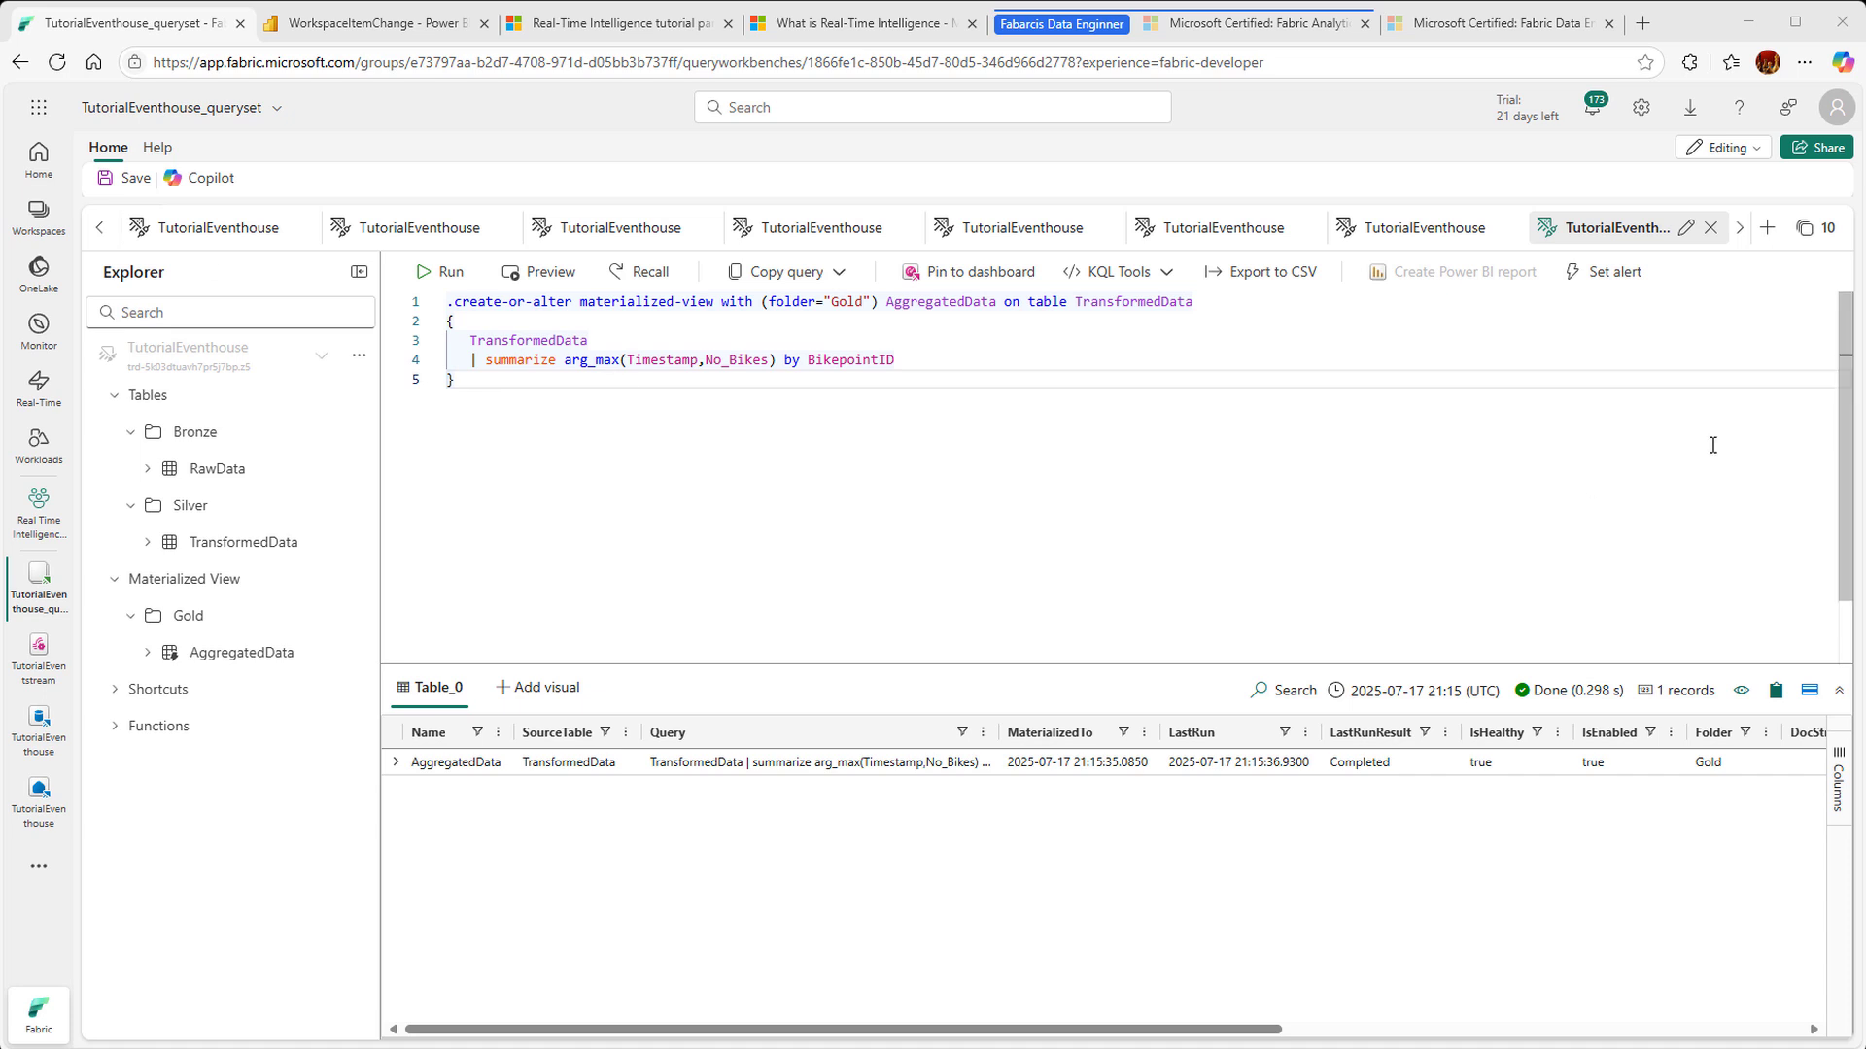
Step: In a new query tab, sort AggregatedData by BikepointID and render a column chart with ycolumns=No_Bikes and xcolumn=BikepointID
left_click(1766, 228)
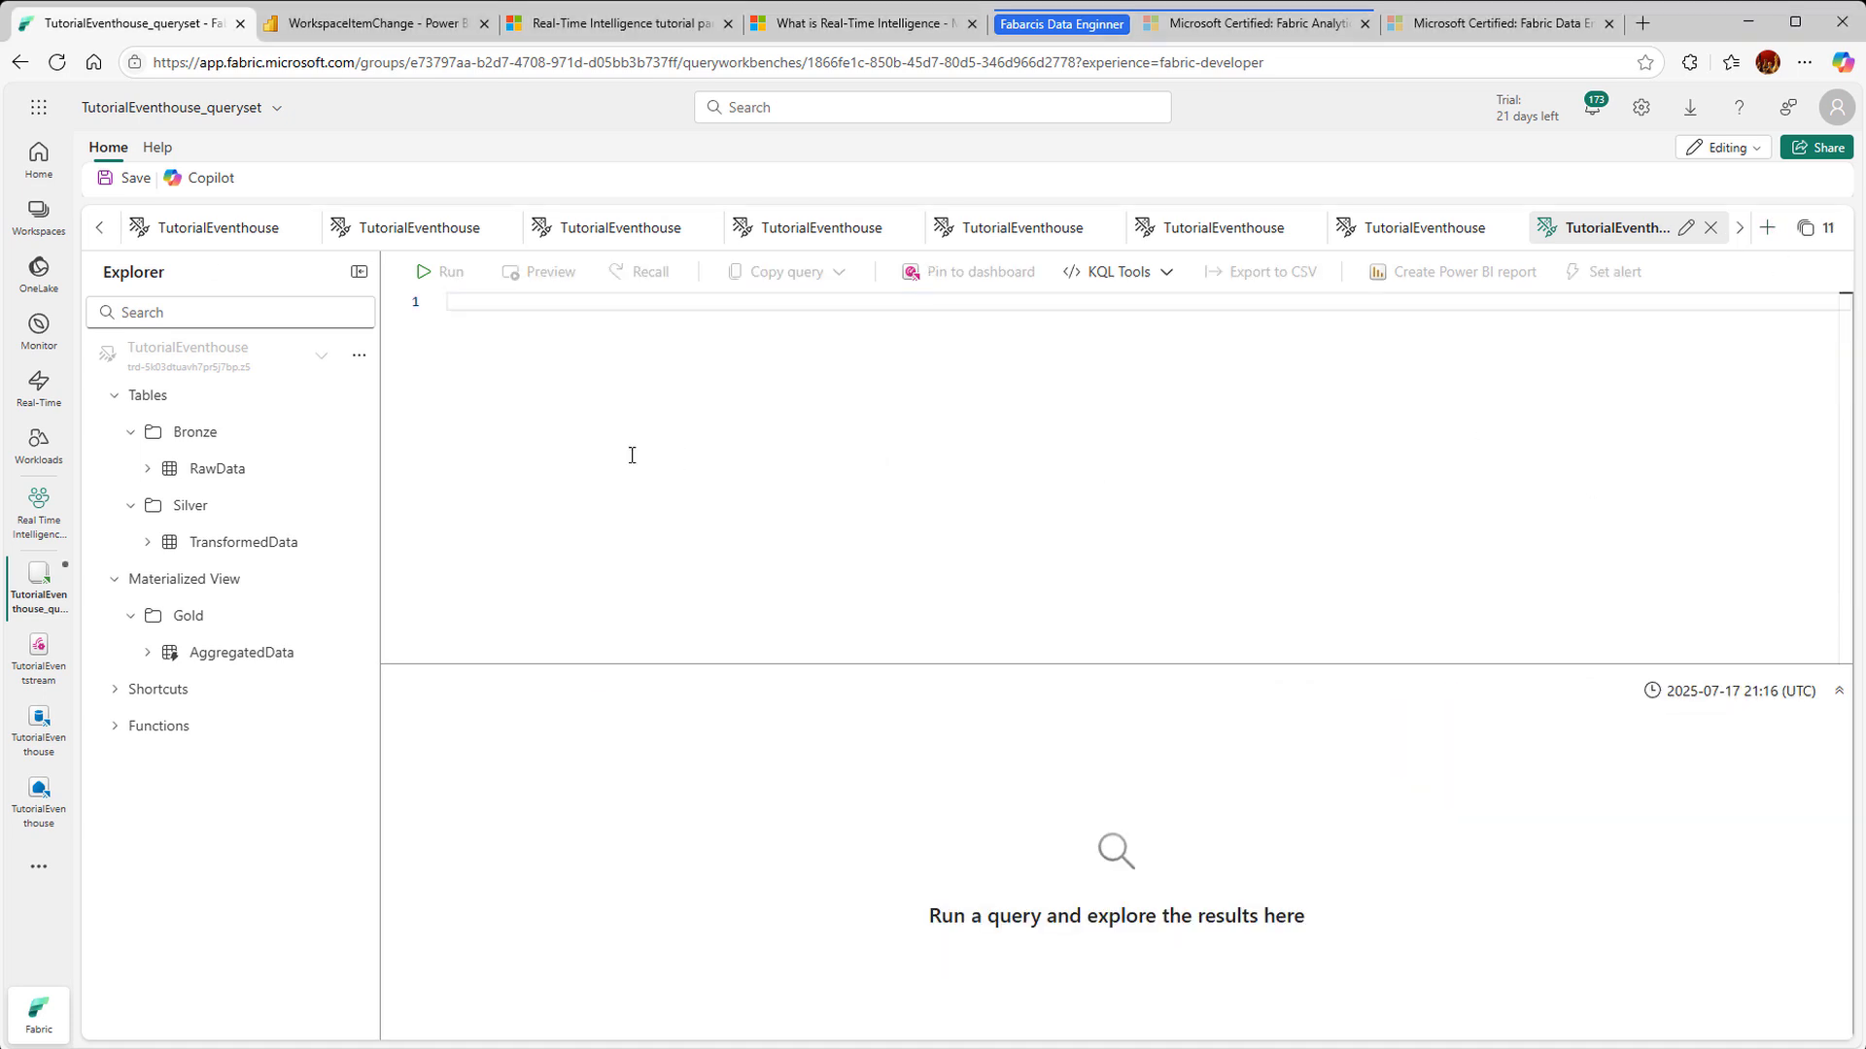
type("AggregatedData | sort by BikepointID | render columnchart with (ycolumns=No_Bikes,xcolumn=BikepointID)")
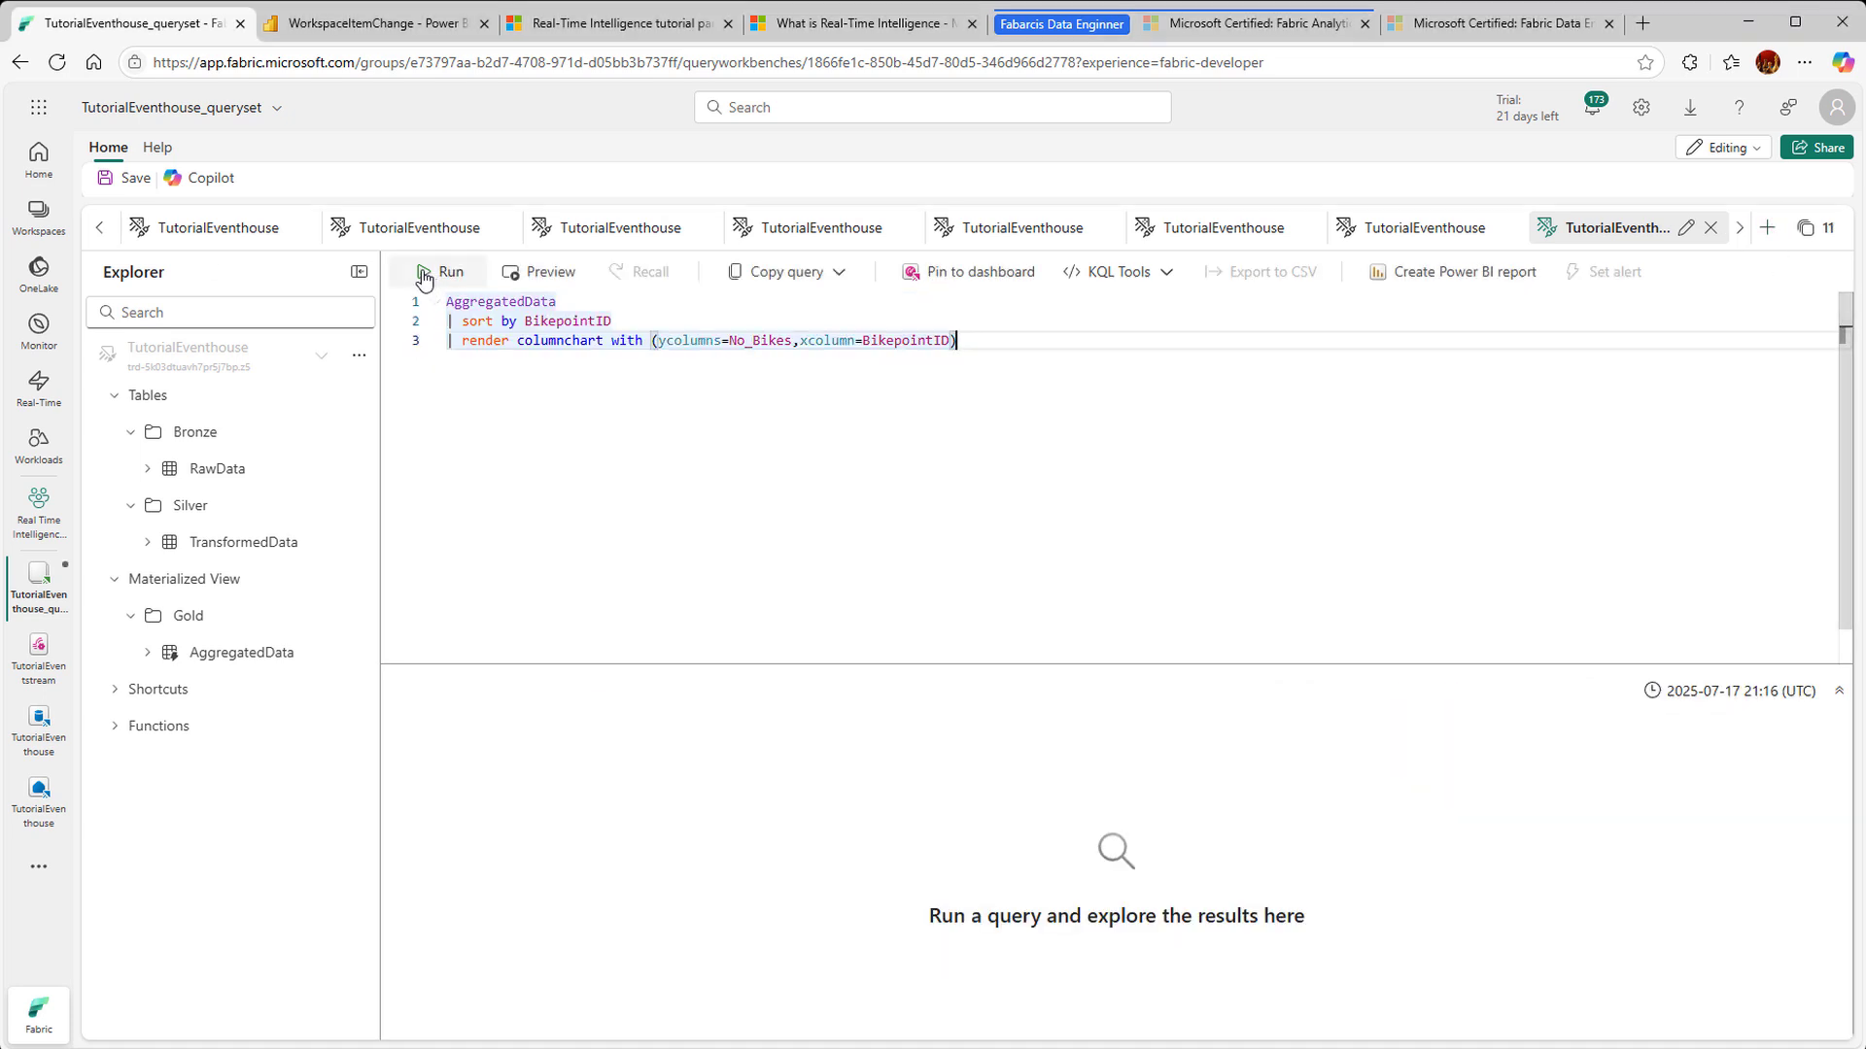
left_click(423, 272)
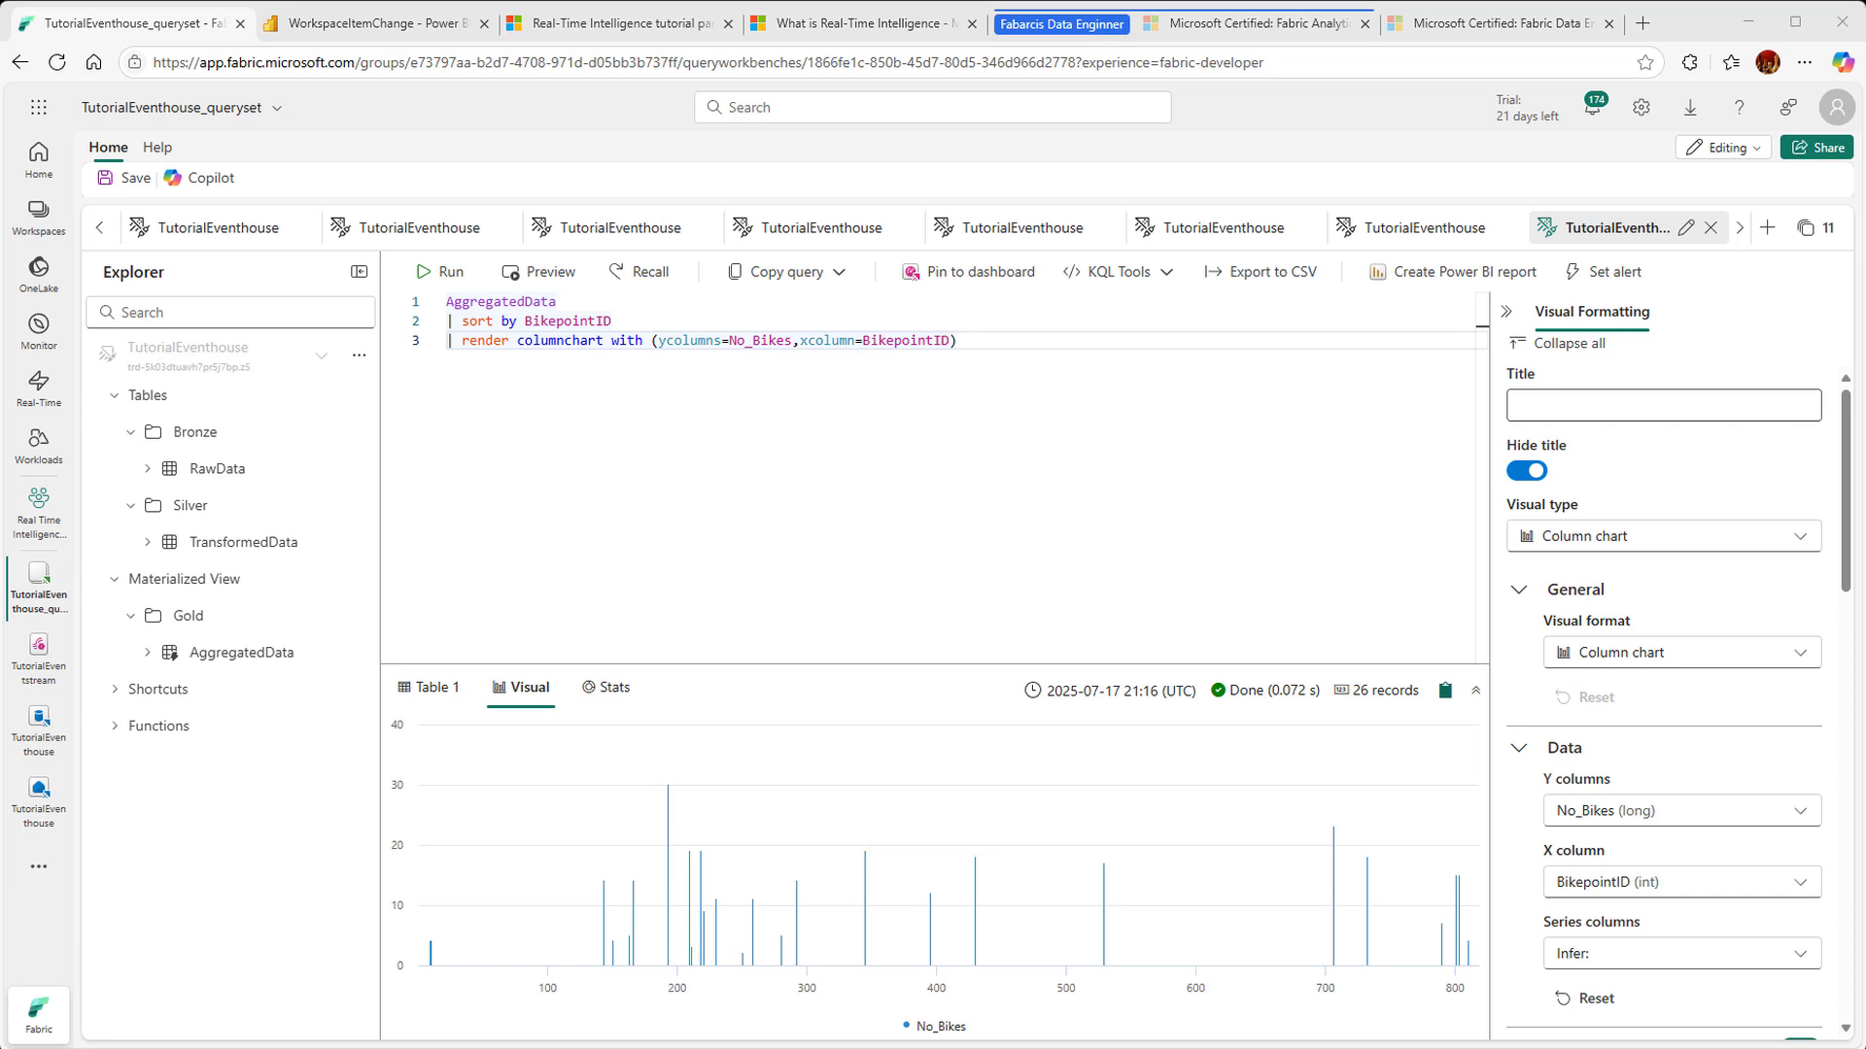
Step: In a new query tab, run the T-SQL query SELECT top(10) * FROM AggregatedData ORDER BY No_Bikes DESC
left_click(1767, 227)
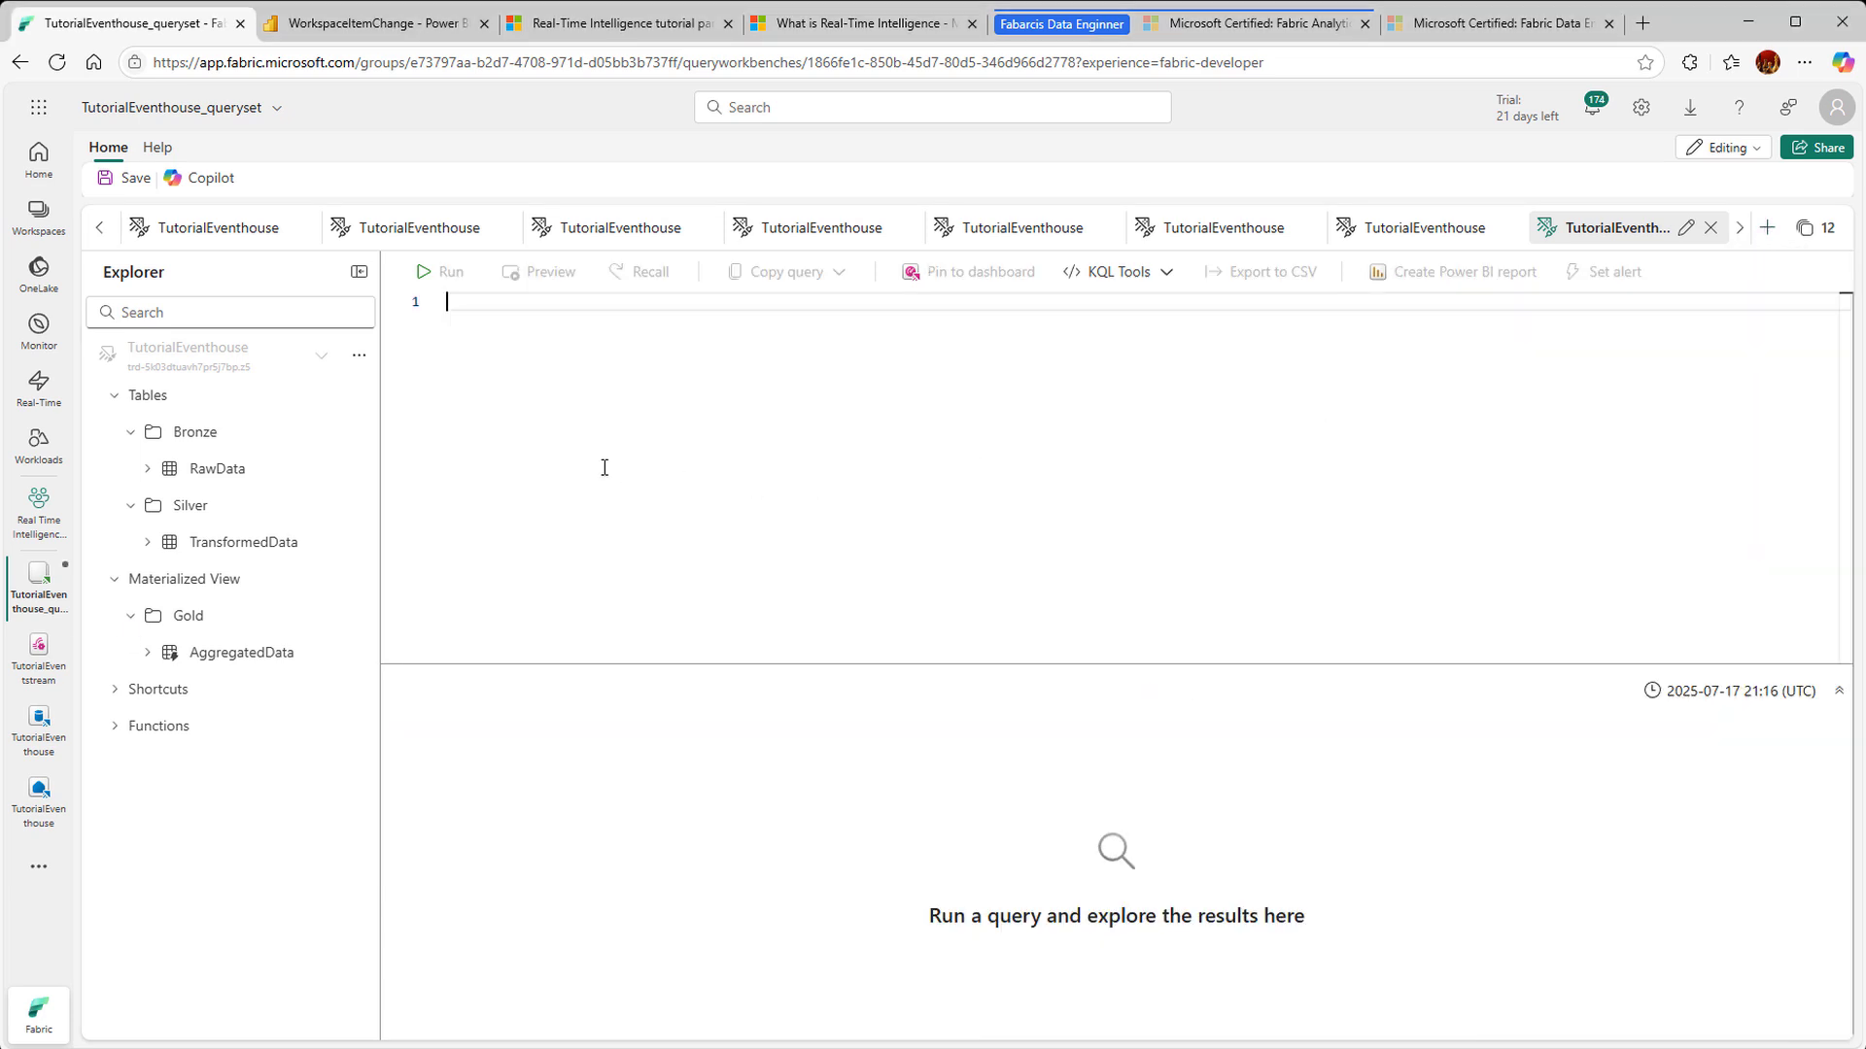
type("SELECT top(10) * FROM AggregatedData ORDER BY No_Bikes DESC")
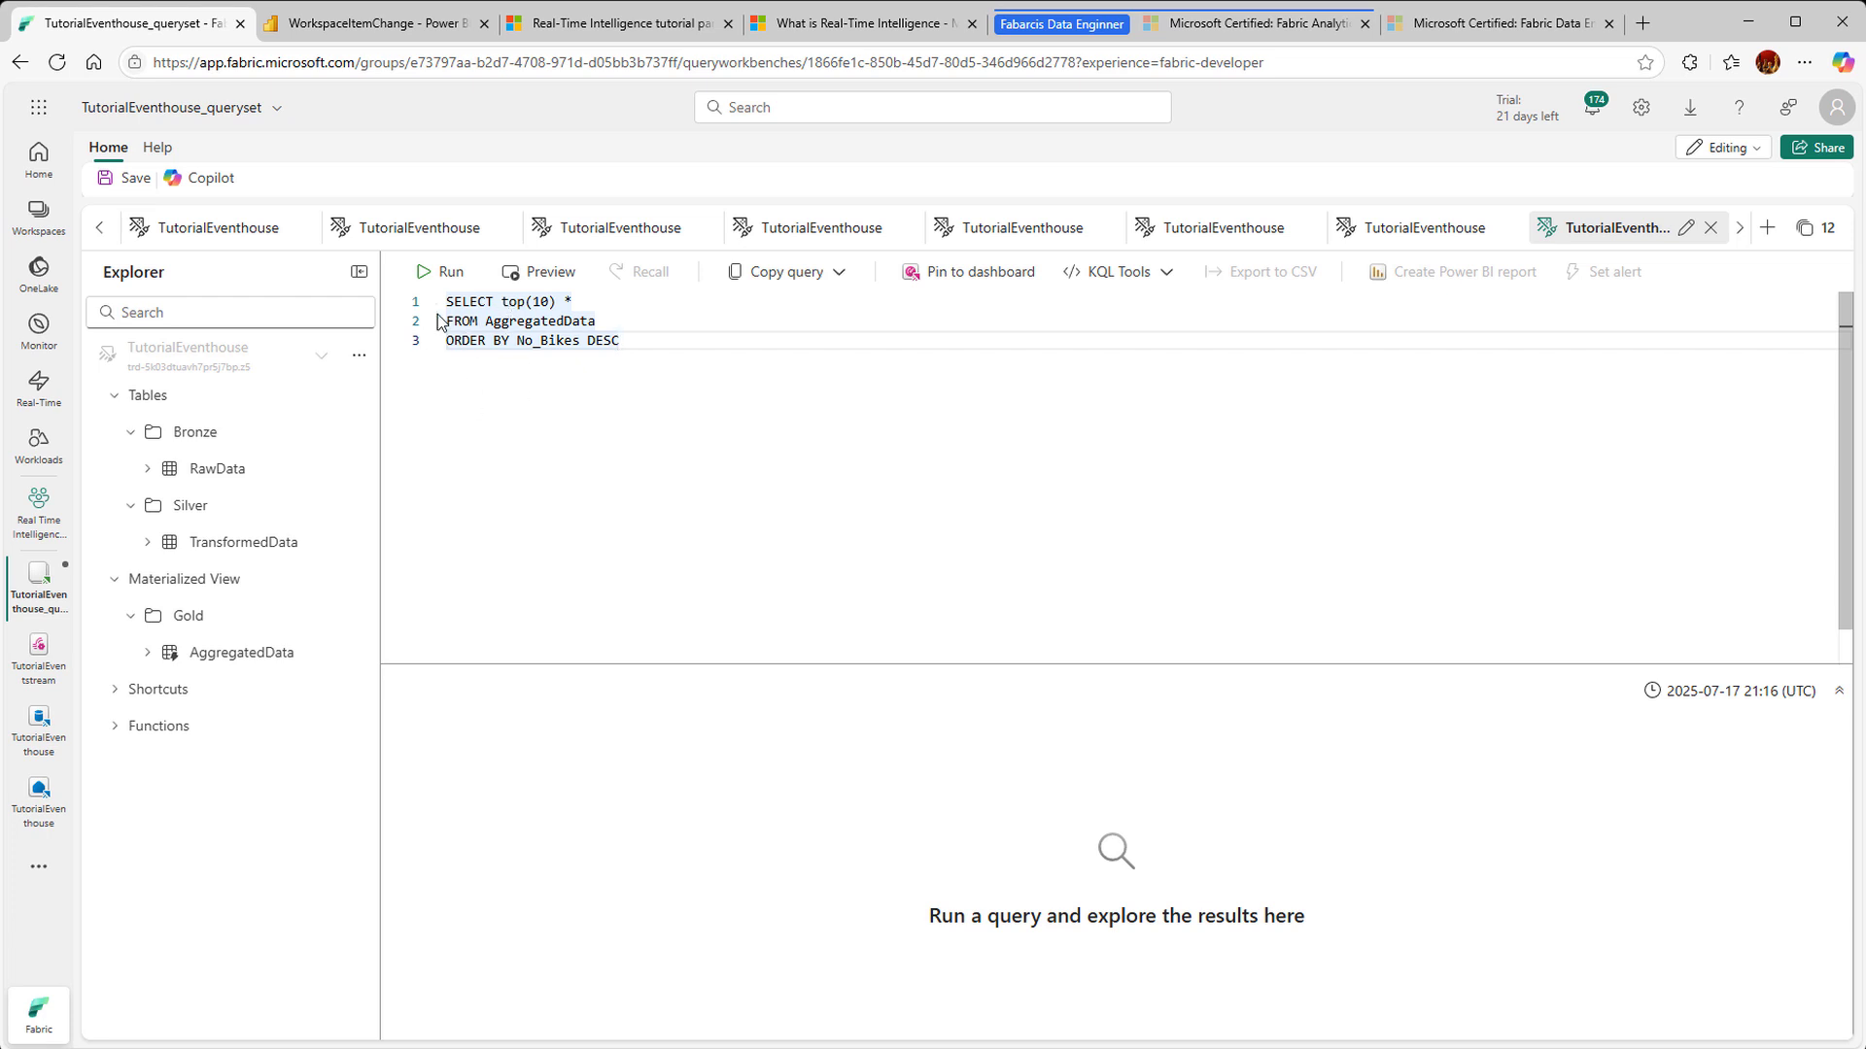
left_click(427, 275)
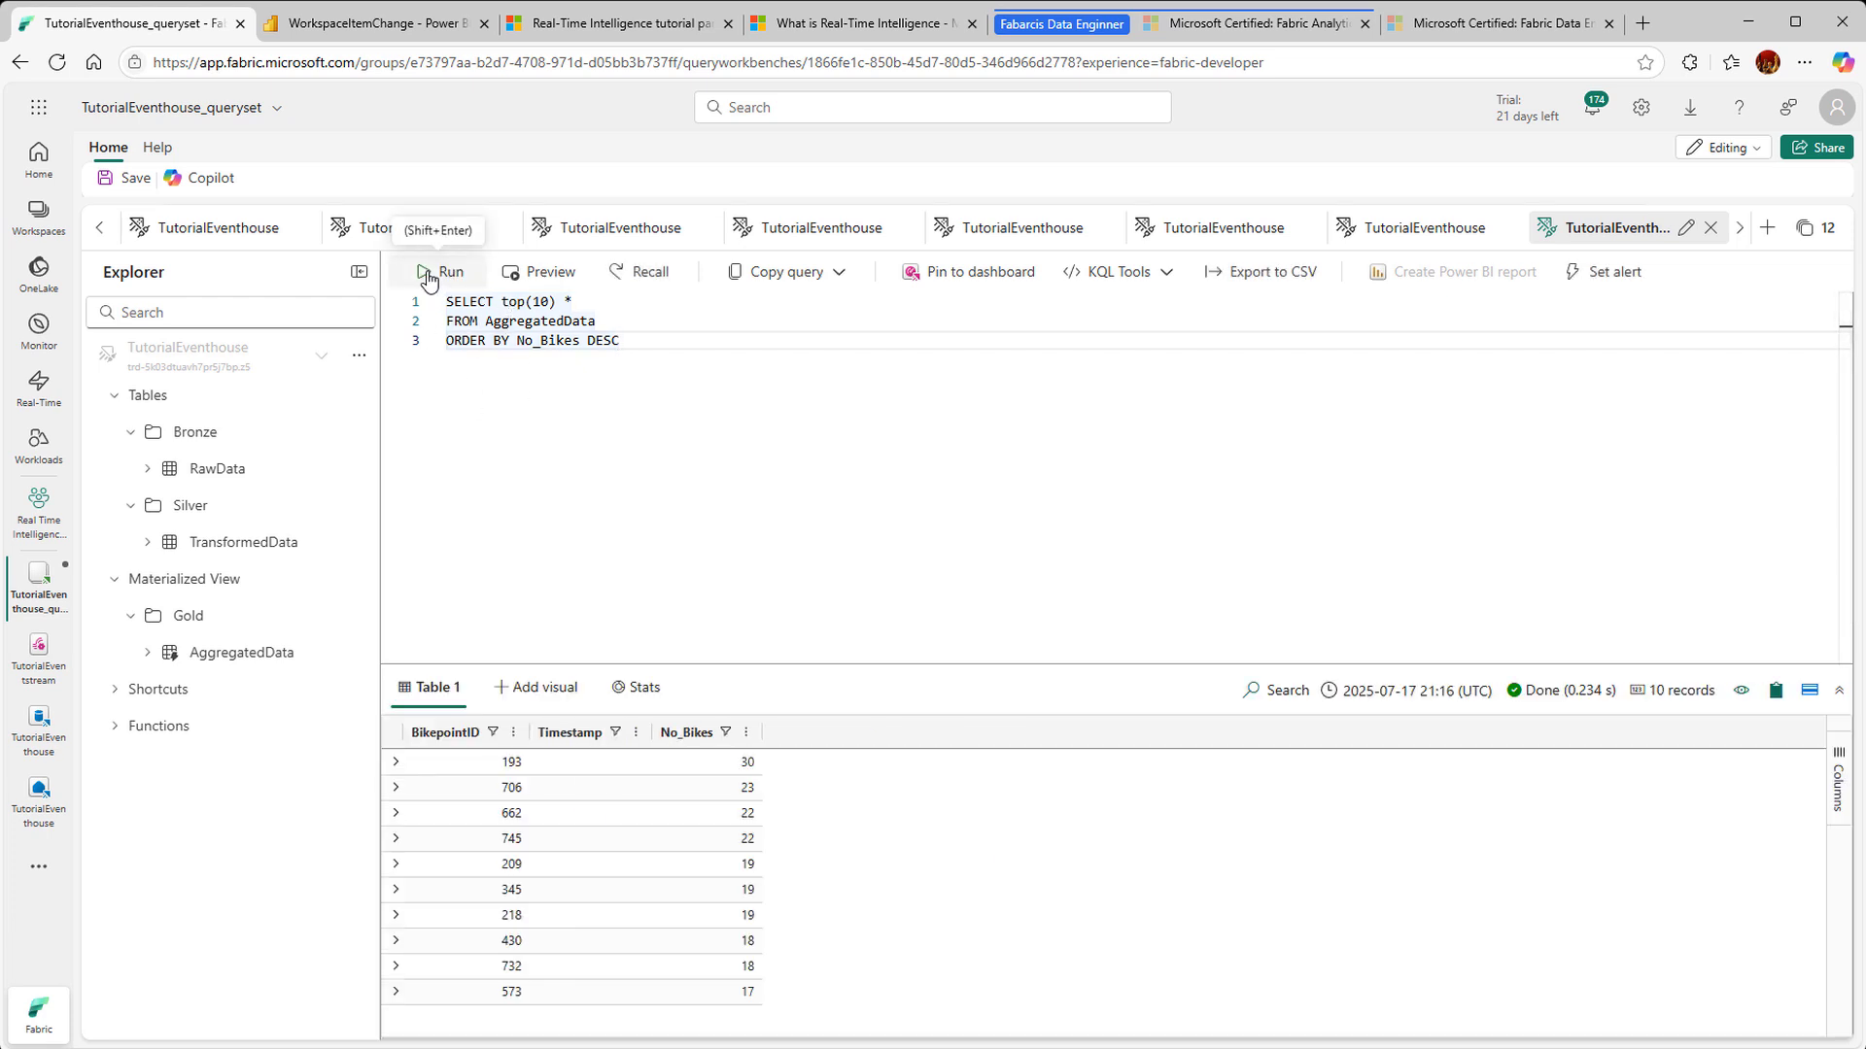
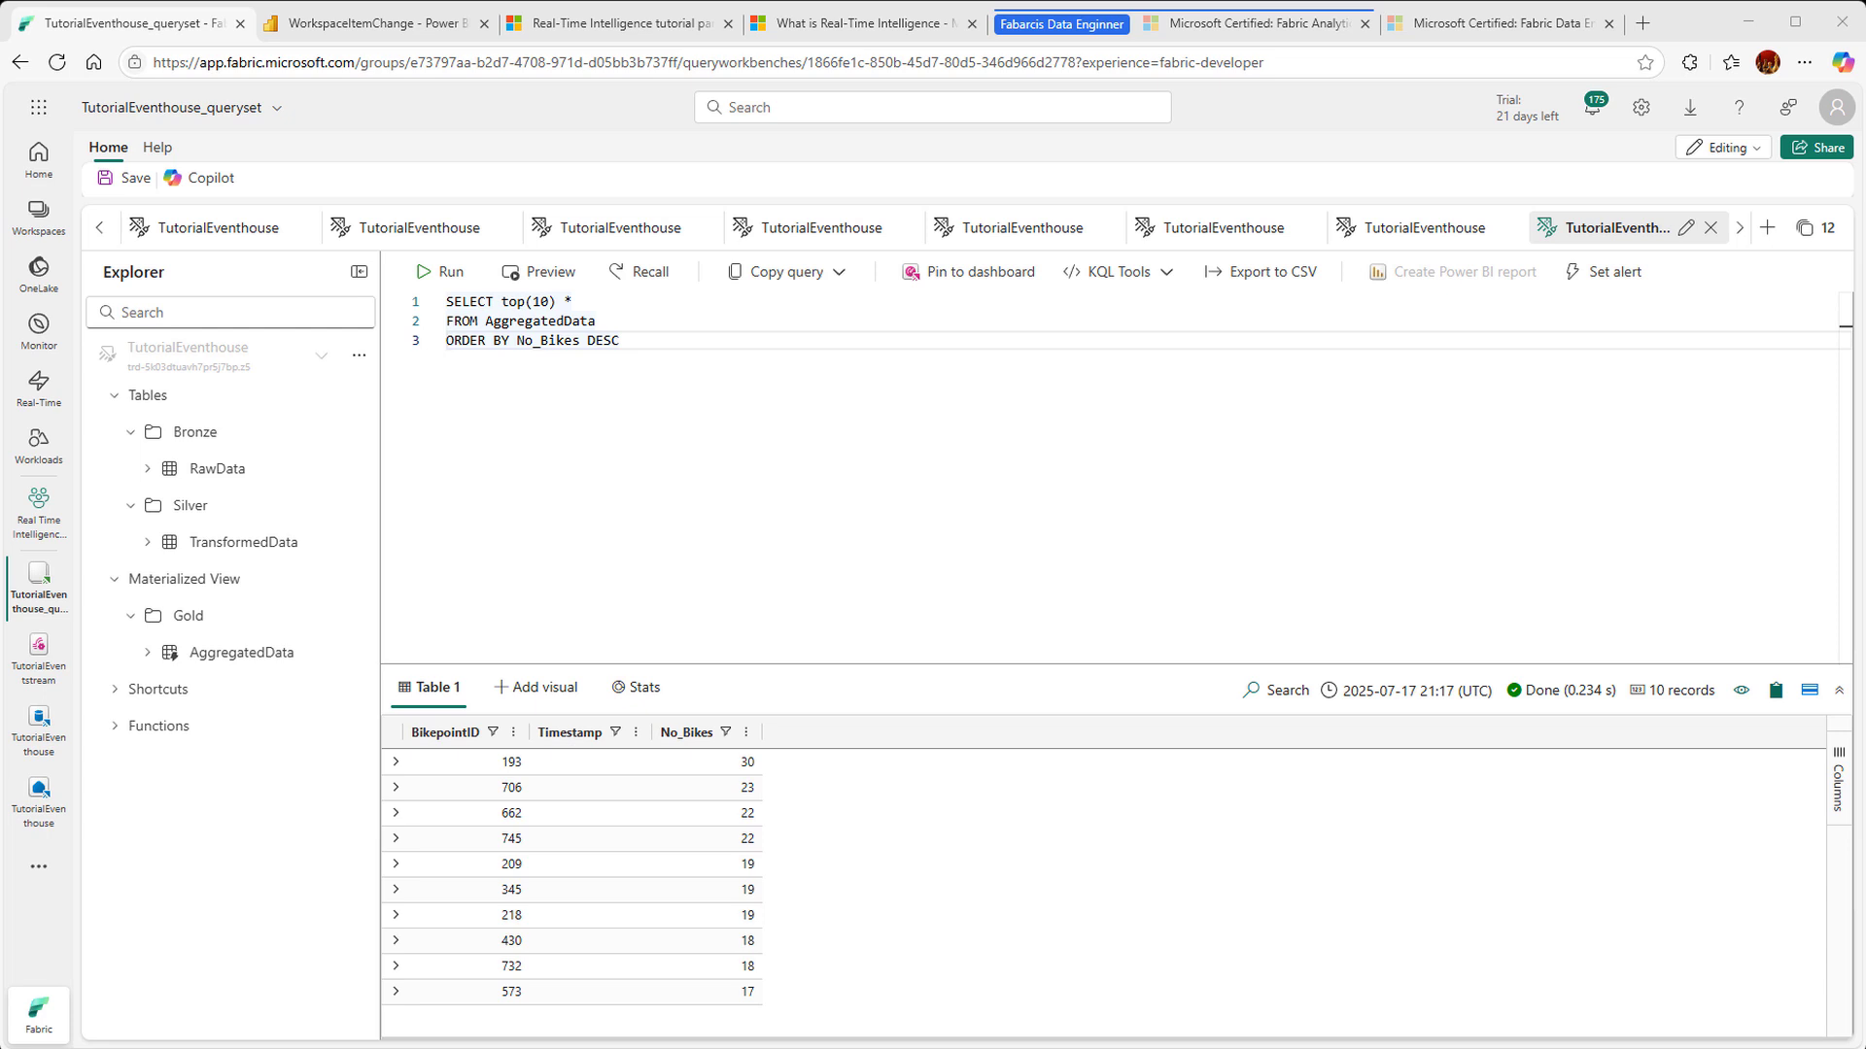
Step: Add explain on the line above the SELECT statement, run it, and expand the resulting row to show the whole KQL query
left_click(546, 439)
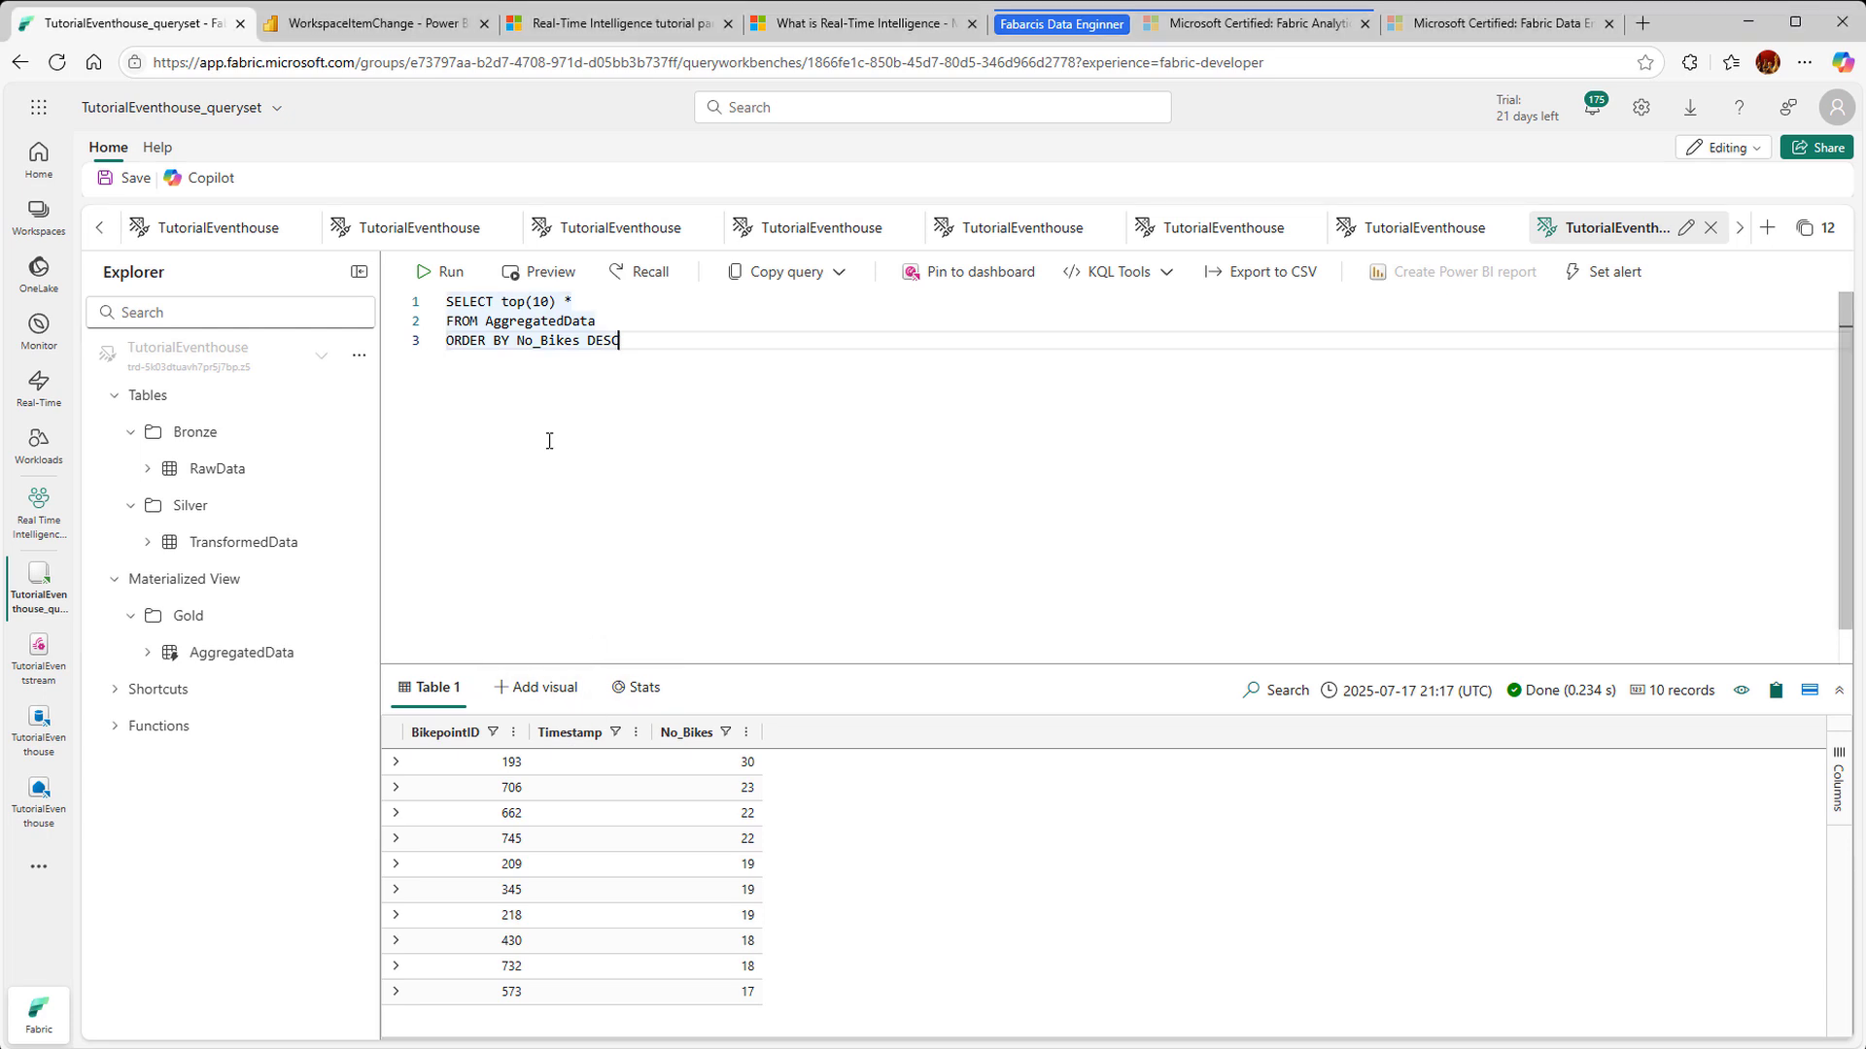
left_click(449, 301)
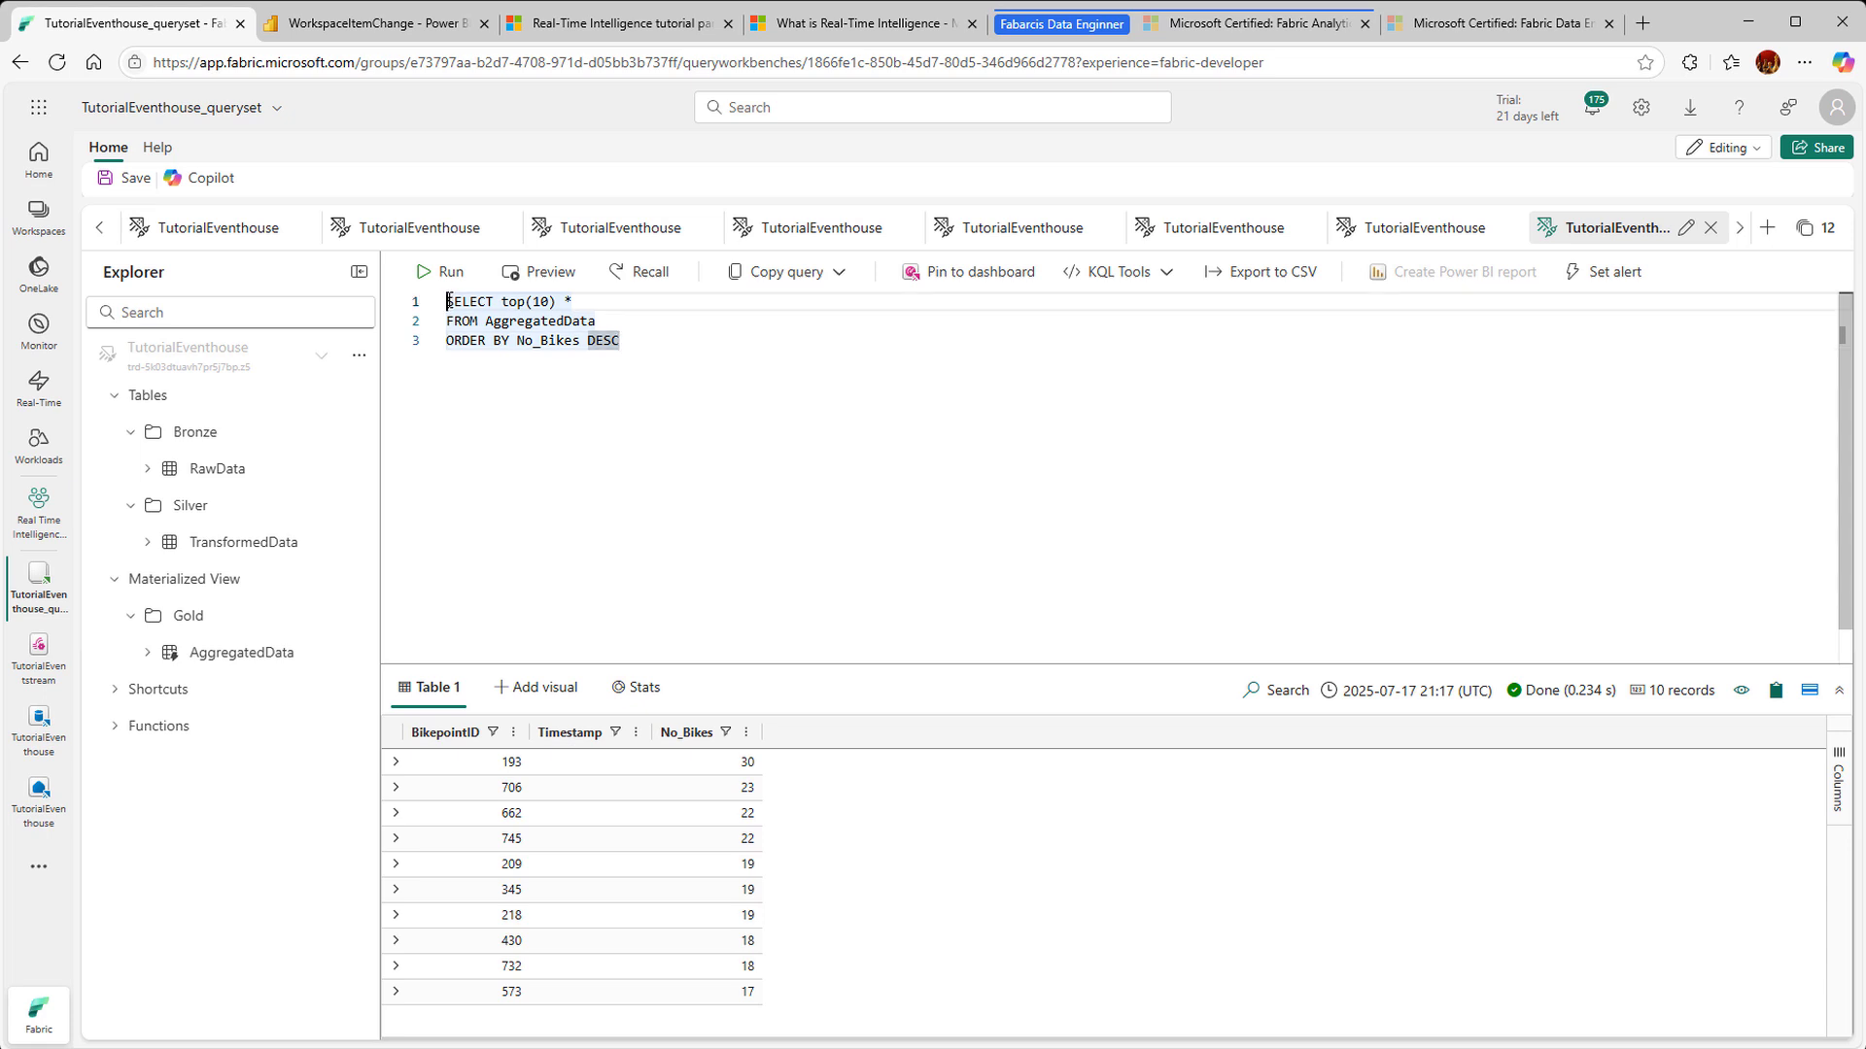
key("Return")
key("Return")
key("Up")
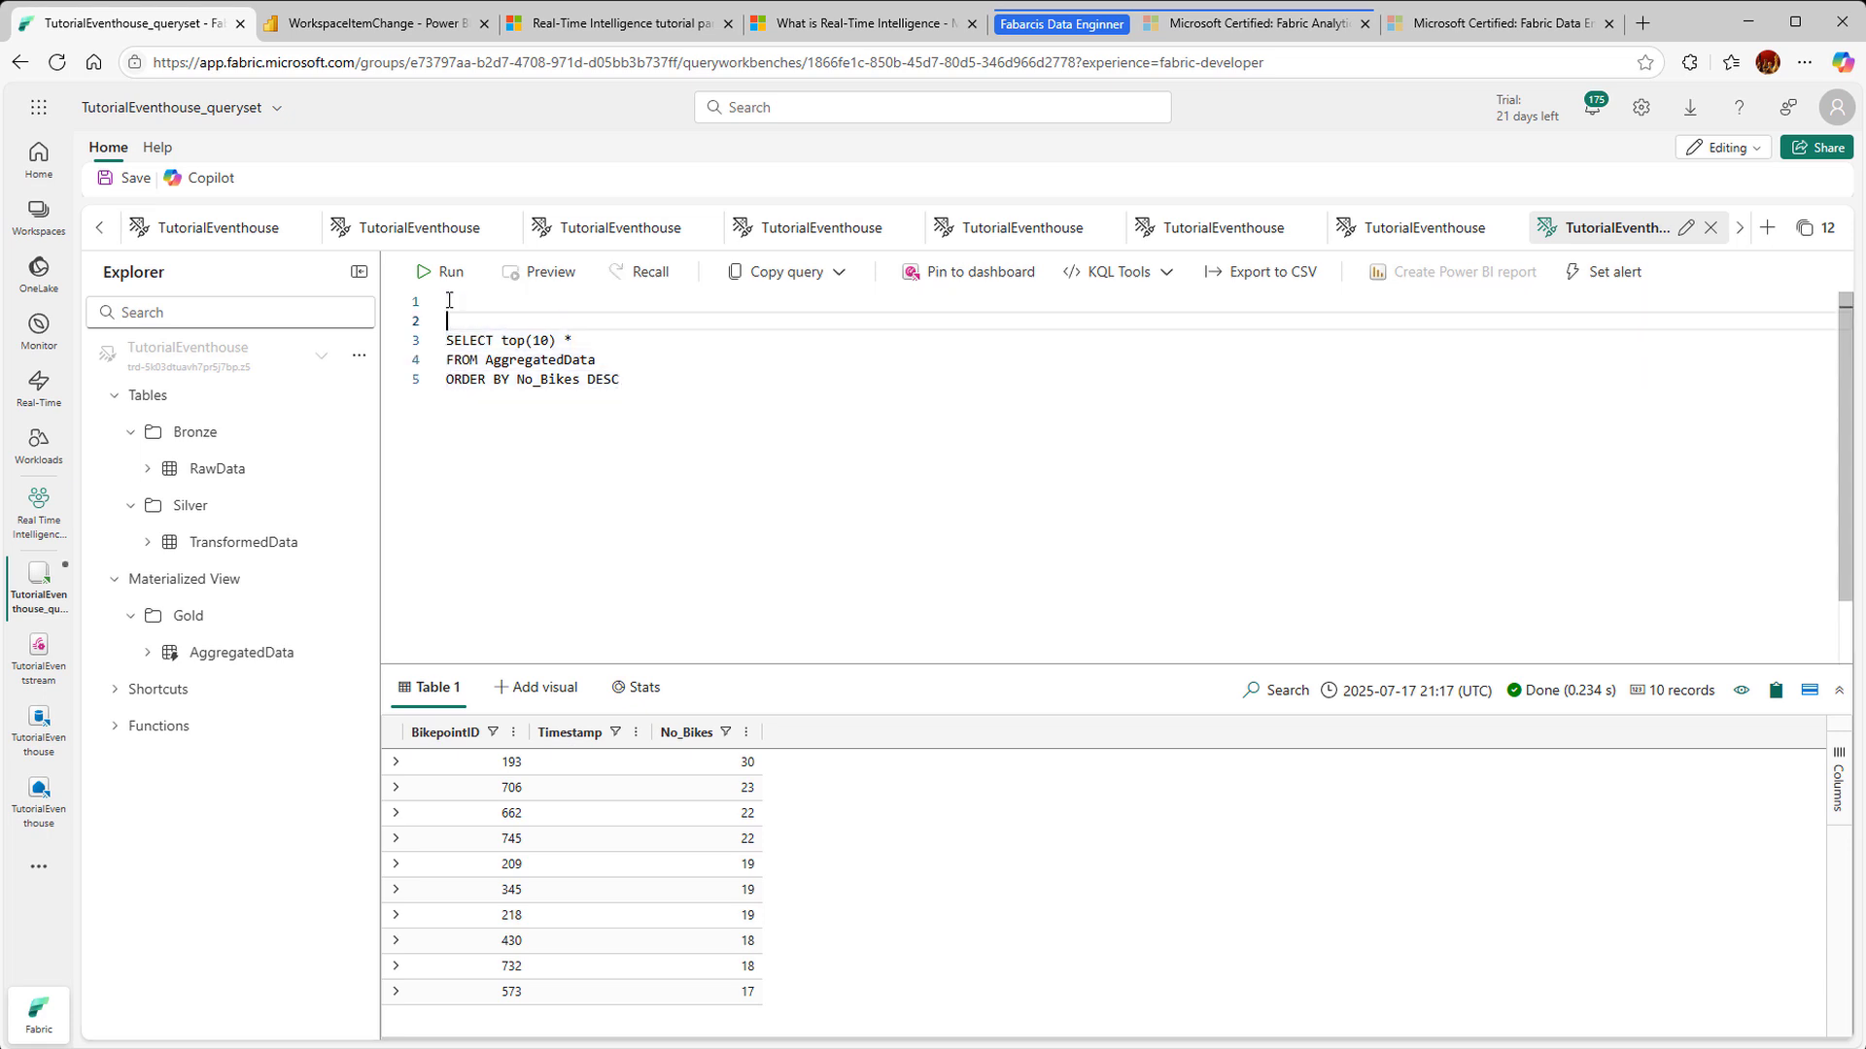
type("explain")
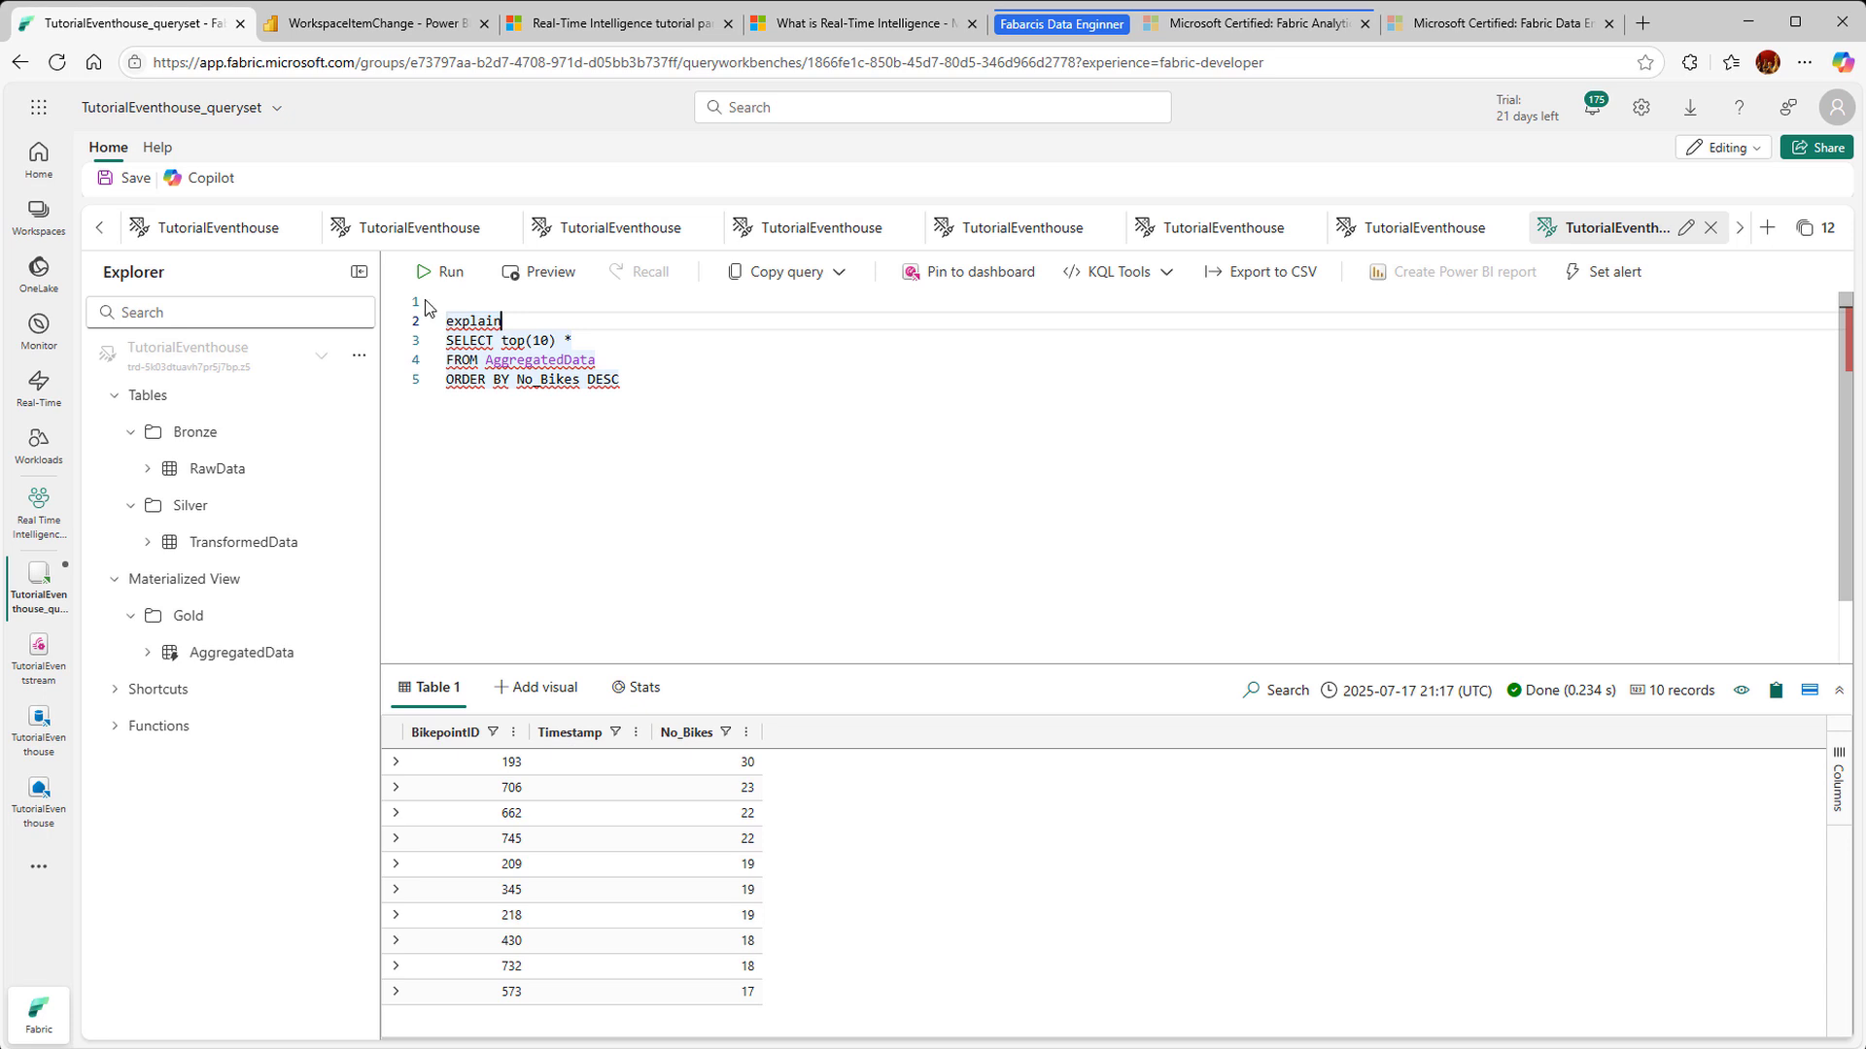
left_click(439, 272)
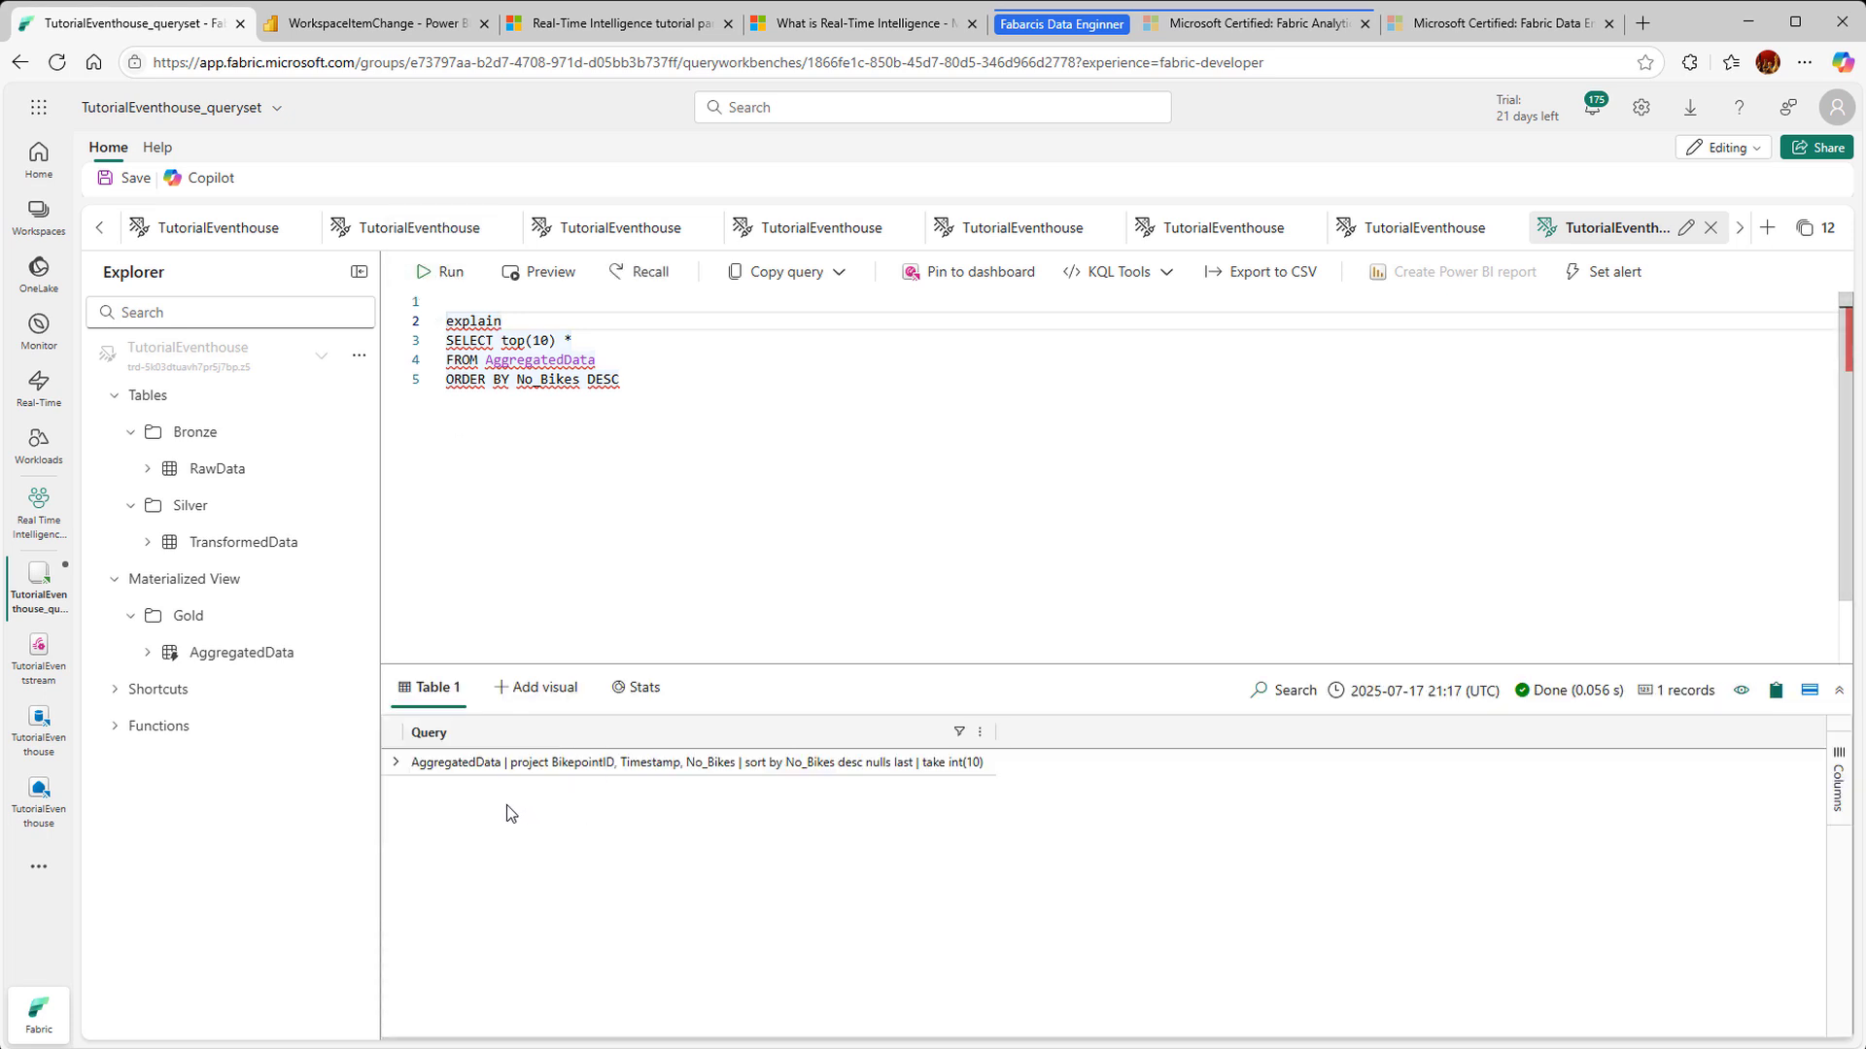
left_click(396, 763)
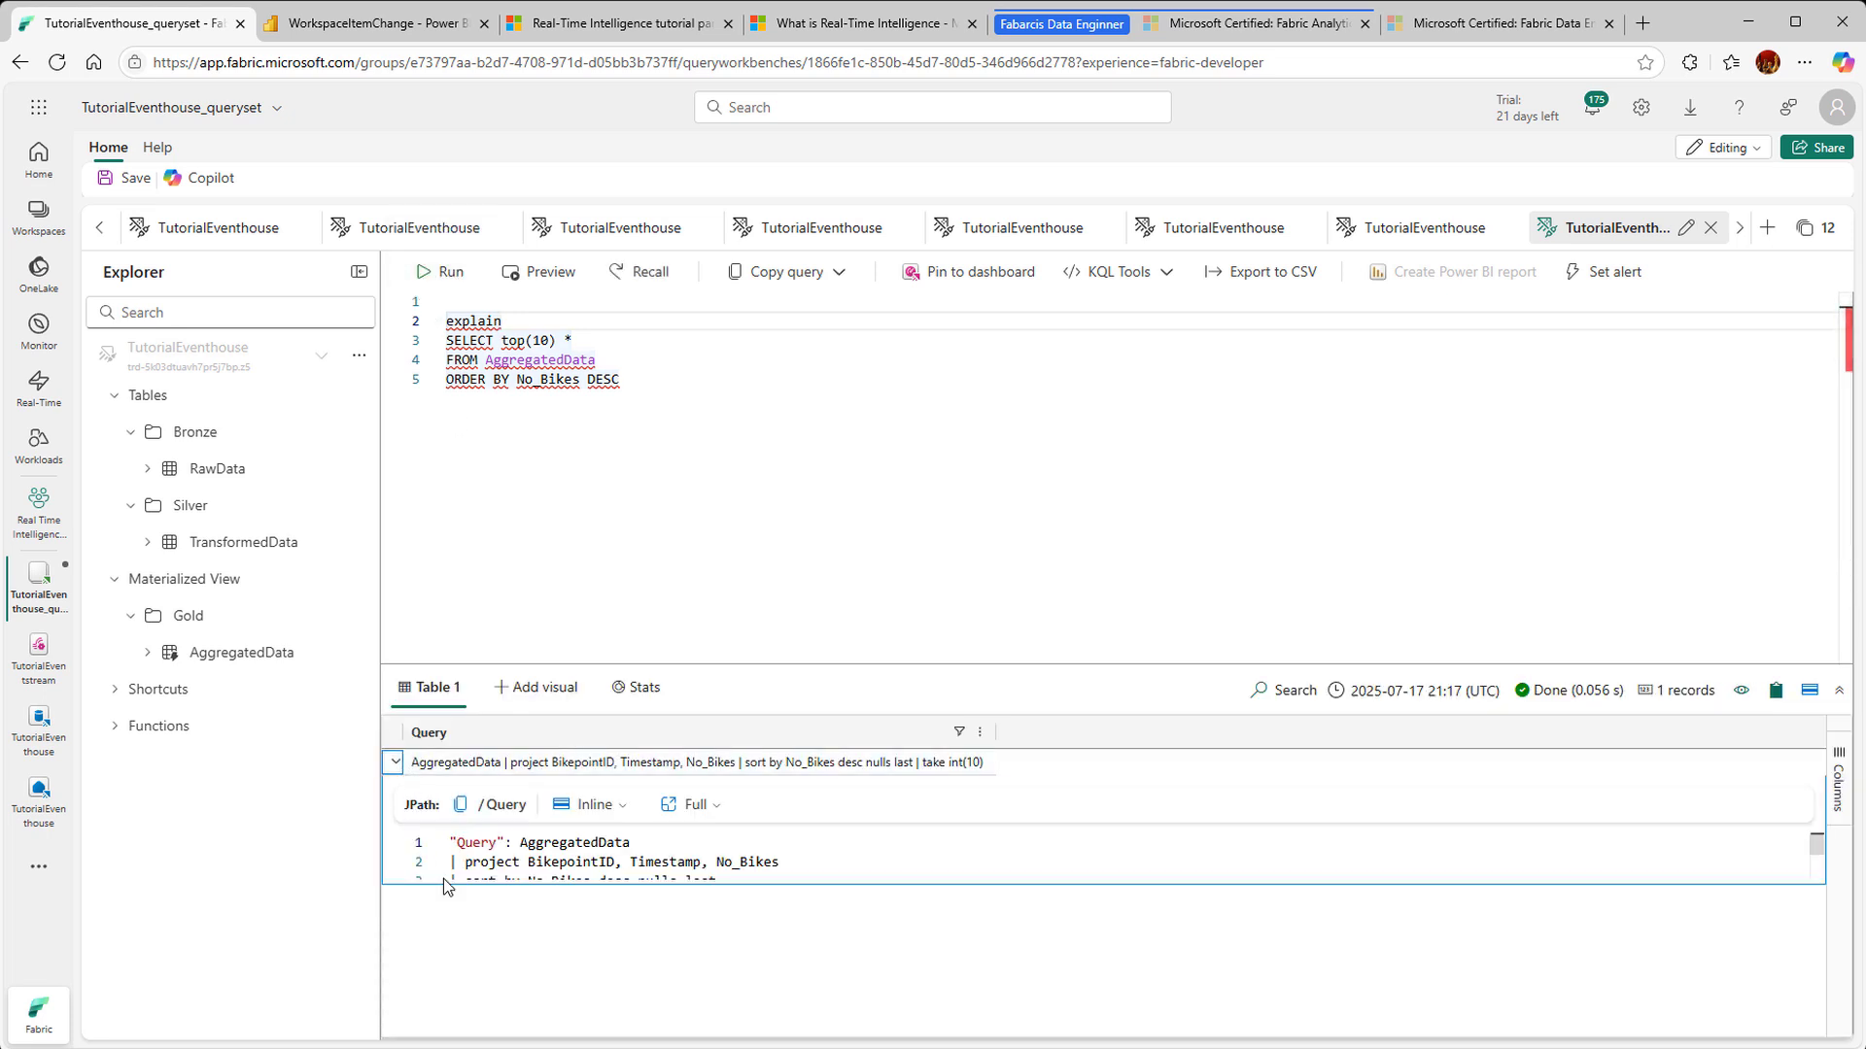
left_click_drag(505, 887, 501, 972)
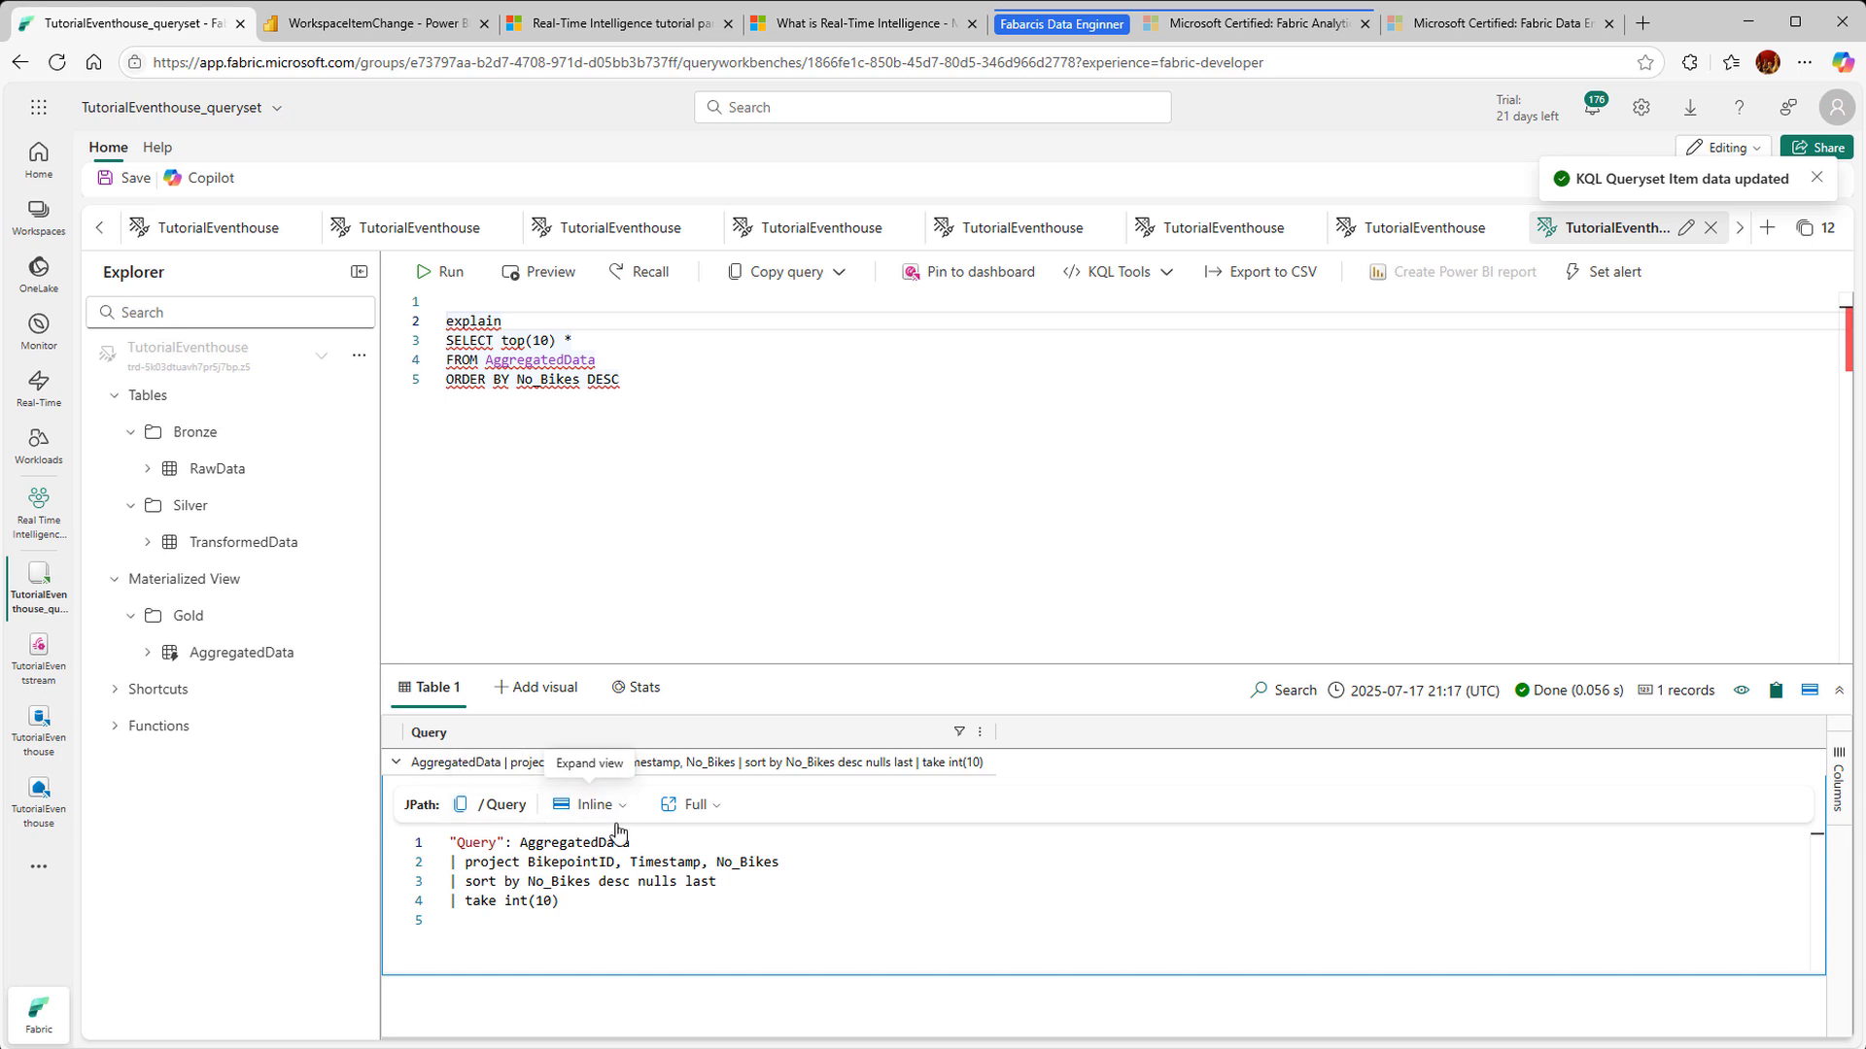
Step: Copy the generated KQL query, including its "Query": label, below the SQL statement and try to run it
left_click_drag(571, 909, 418, 832)
key("ctrl+c")
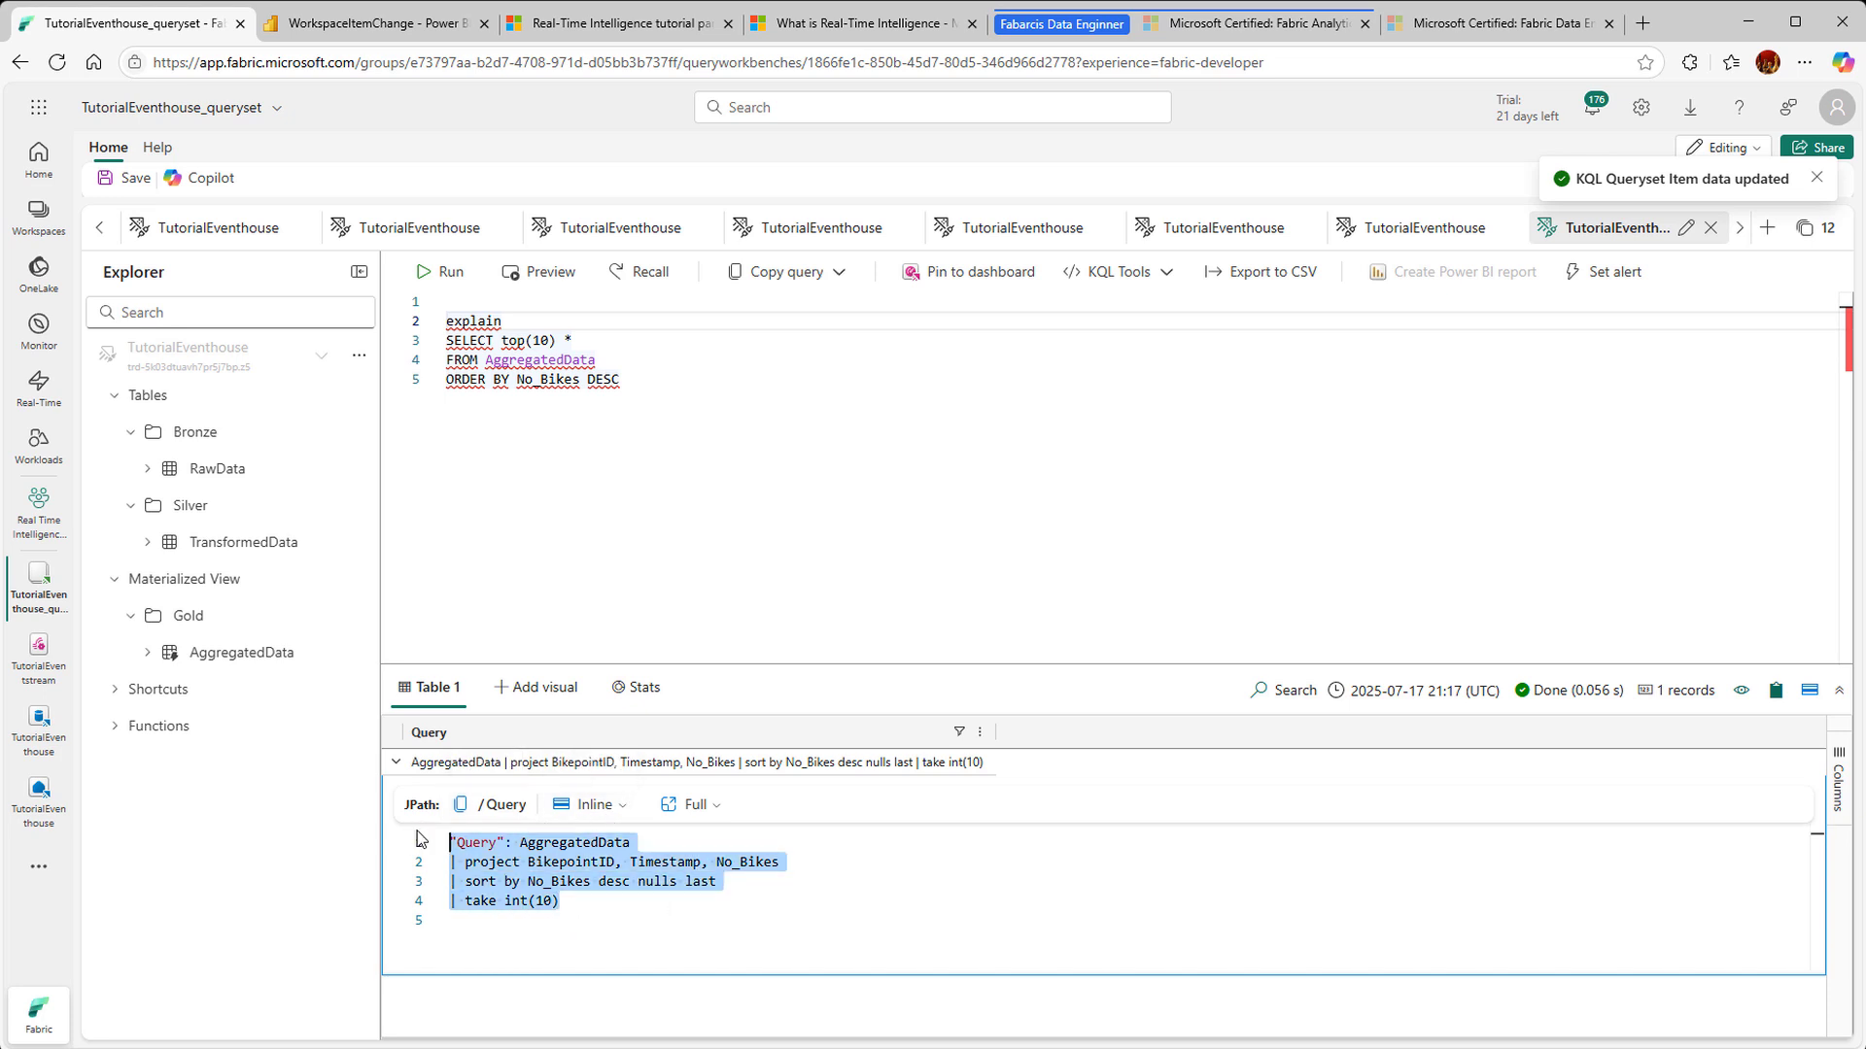
left_click(670, 537)
key("Return")
key("Return")
key("Return")
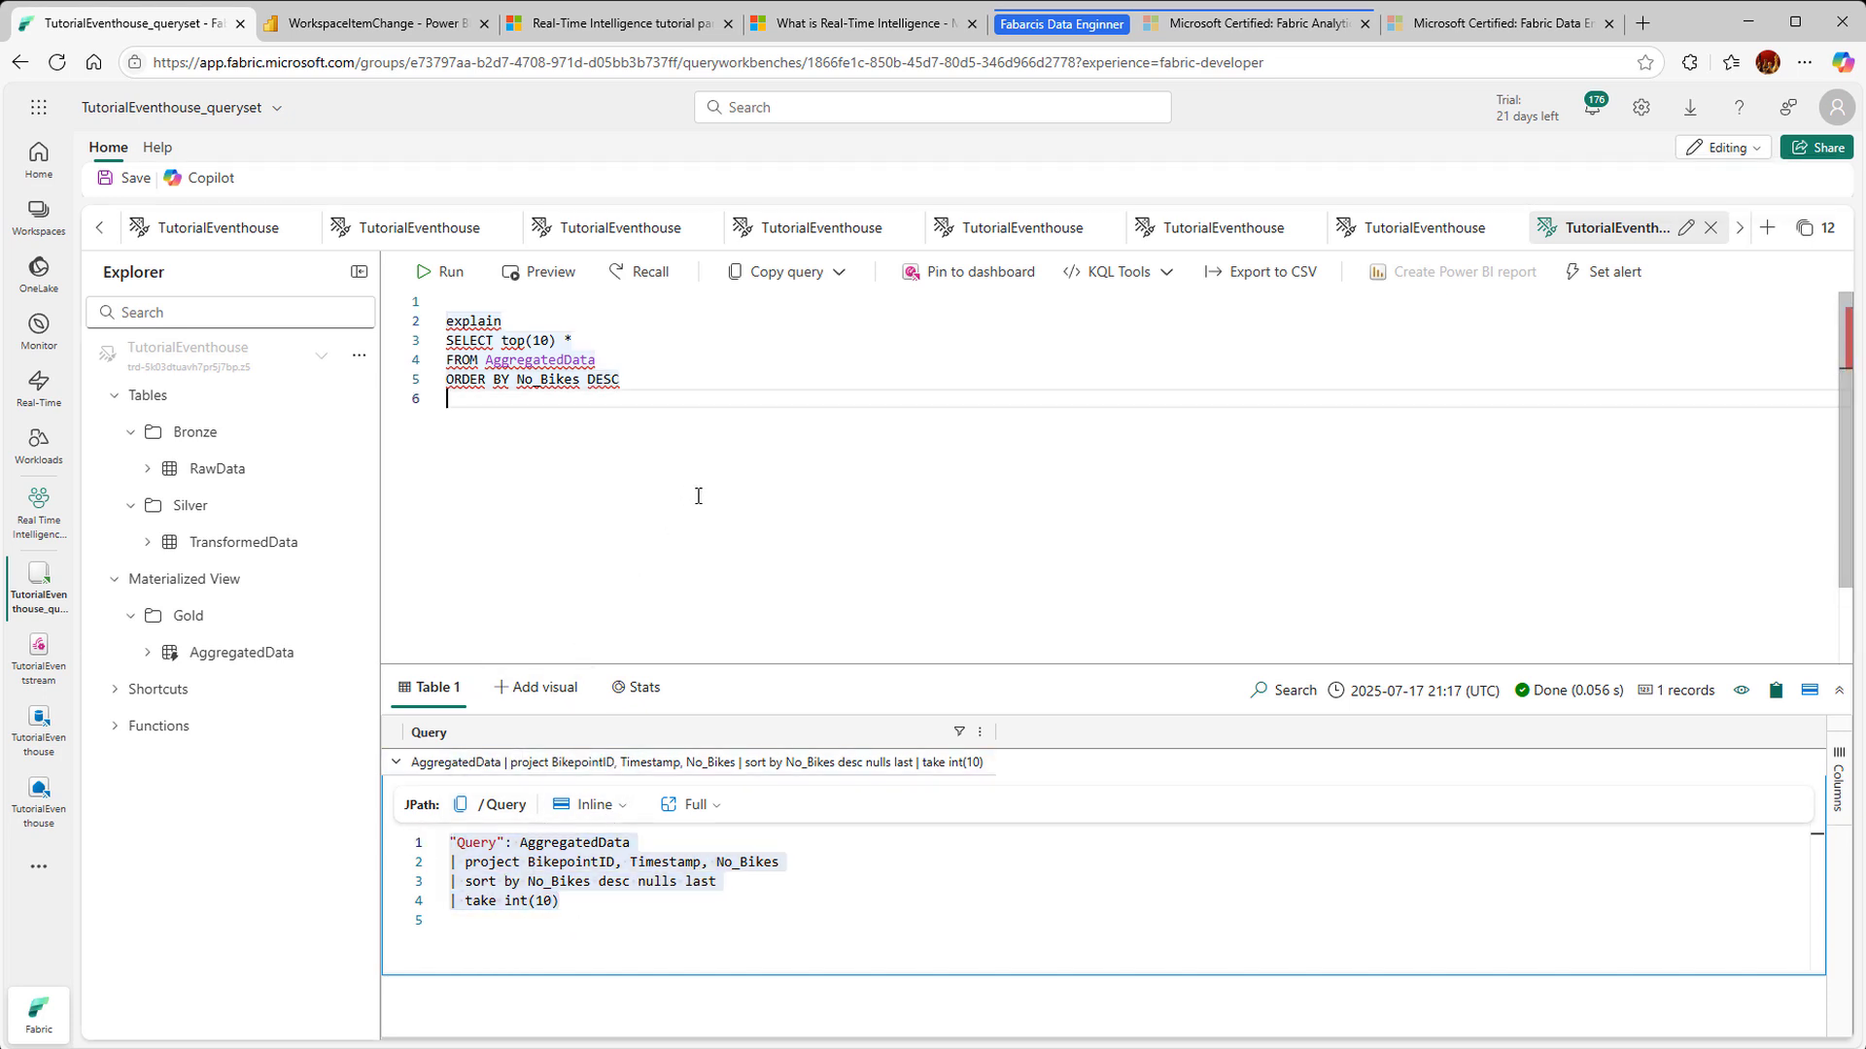
key("ctrl+v")
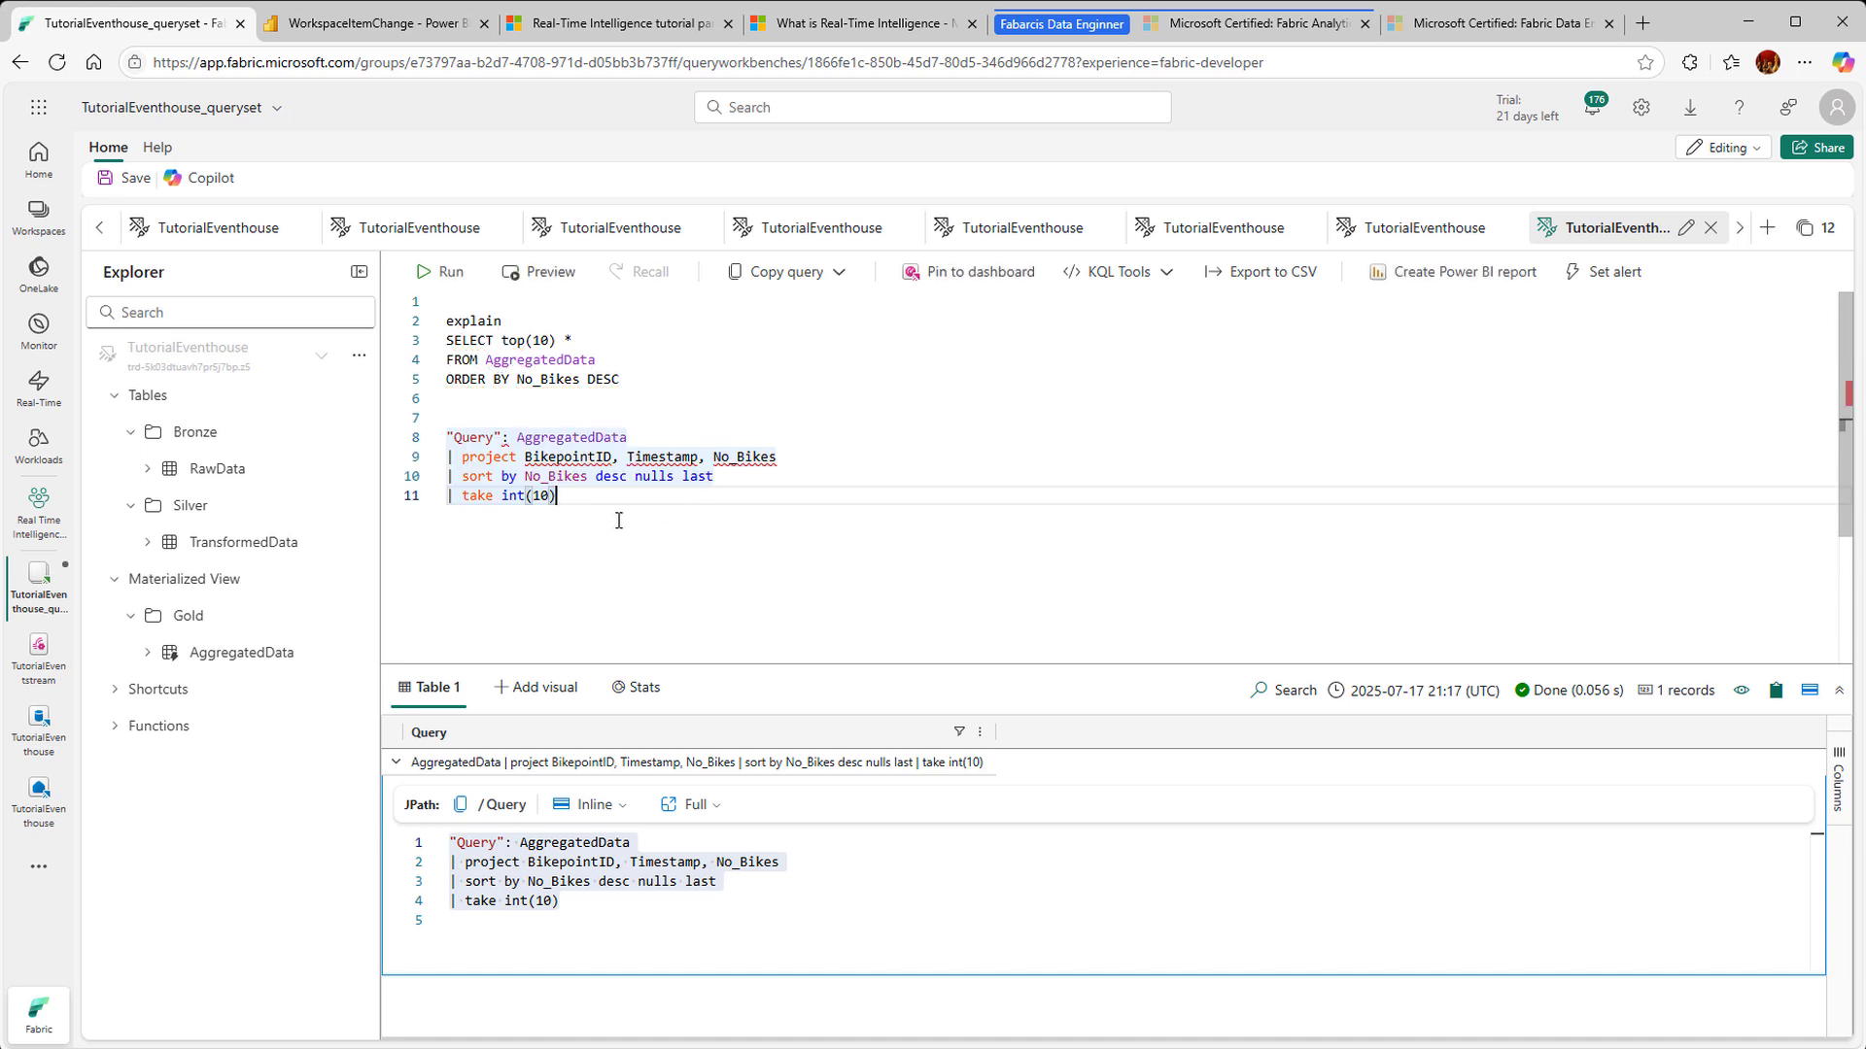
left_click(435, 439, "shift")
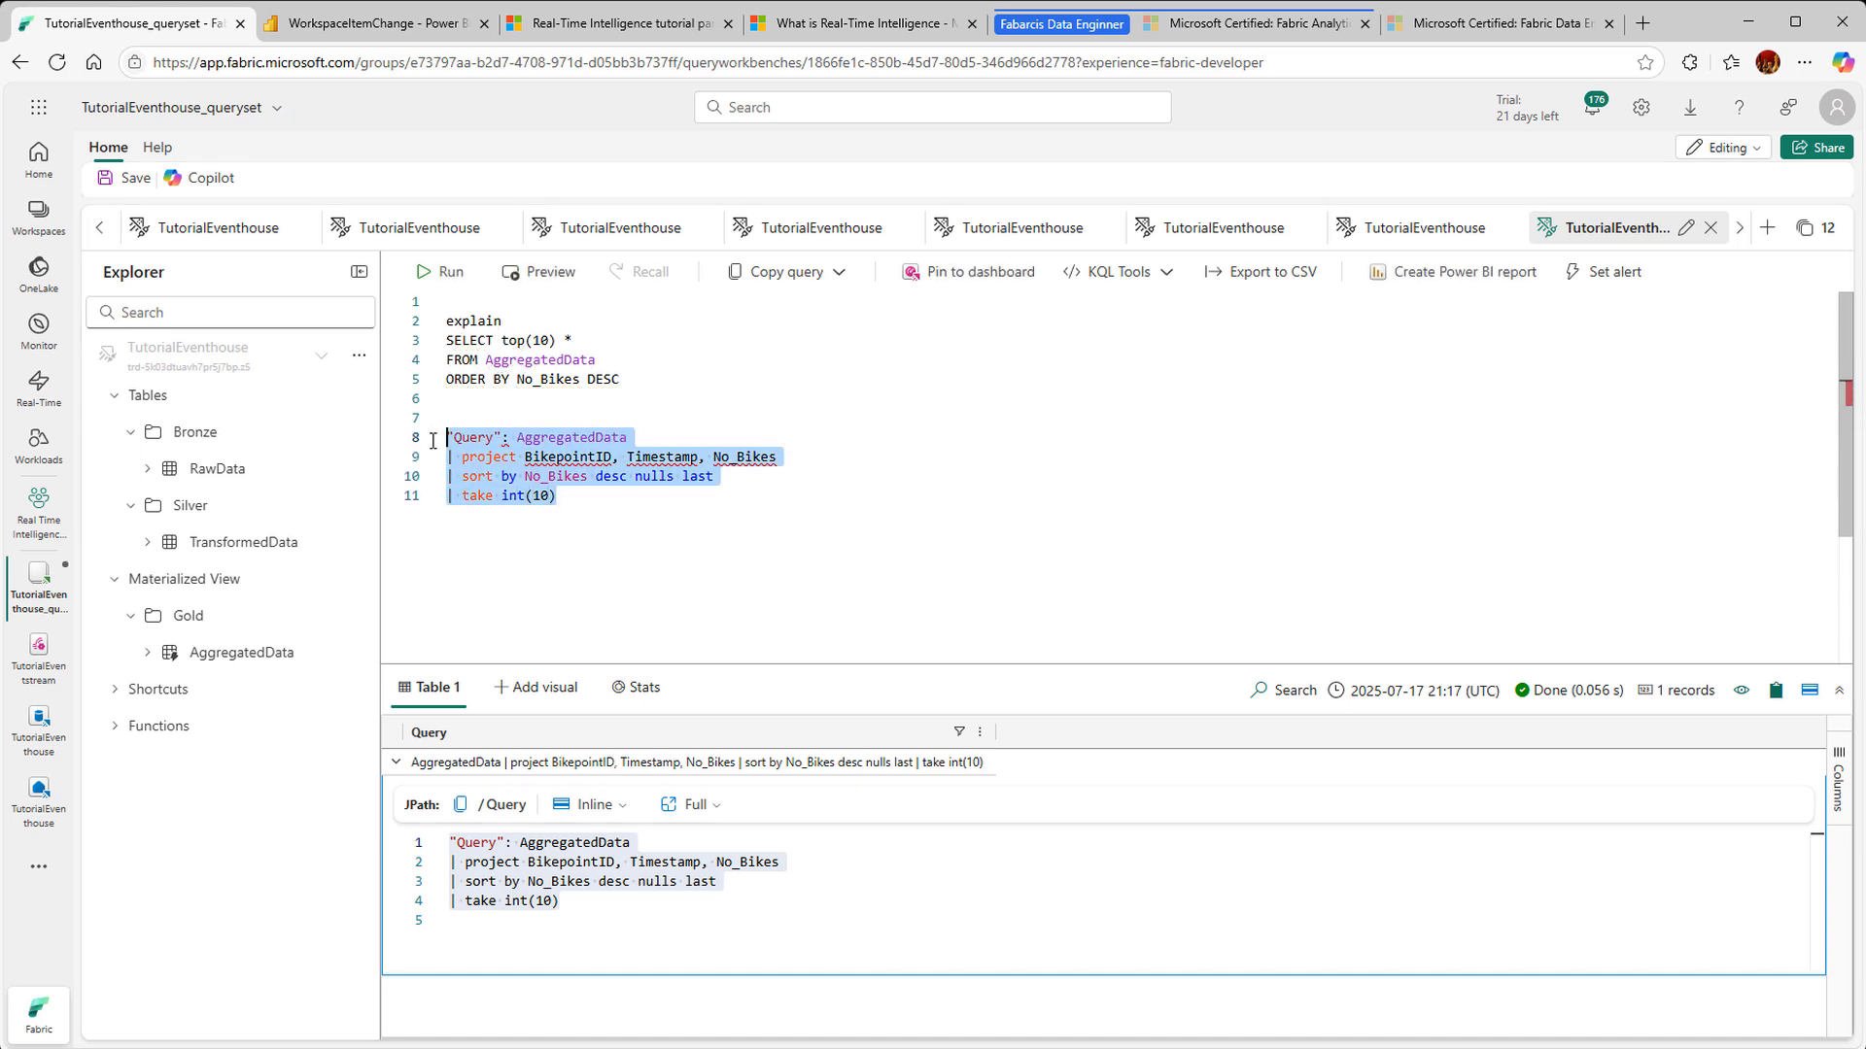
left_click(428, 272)
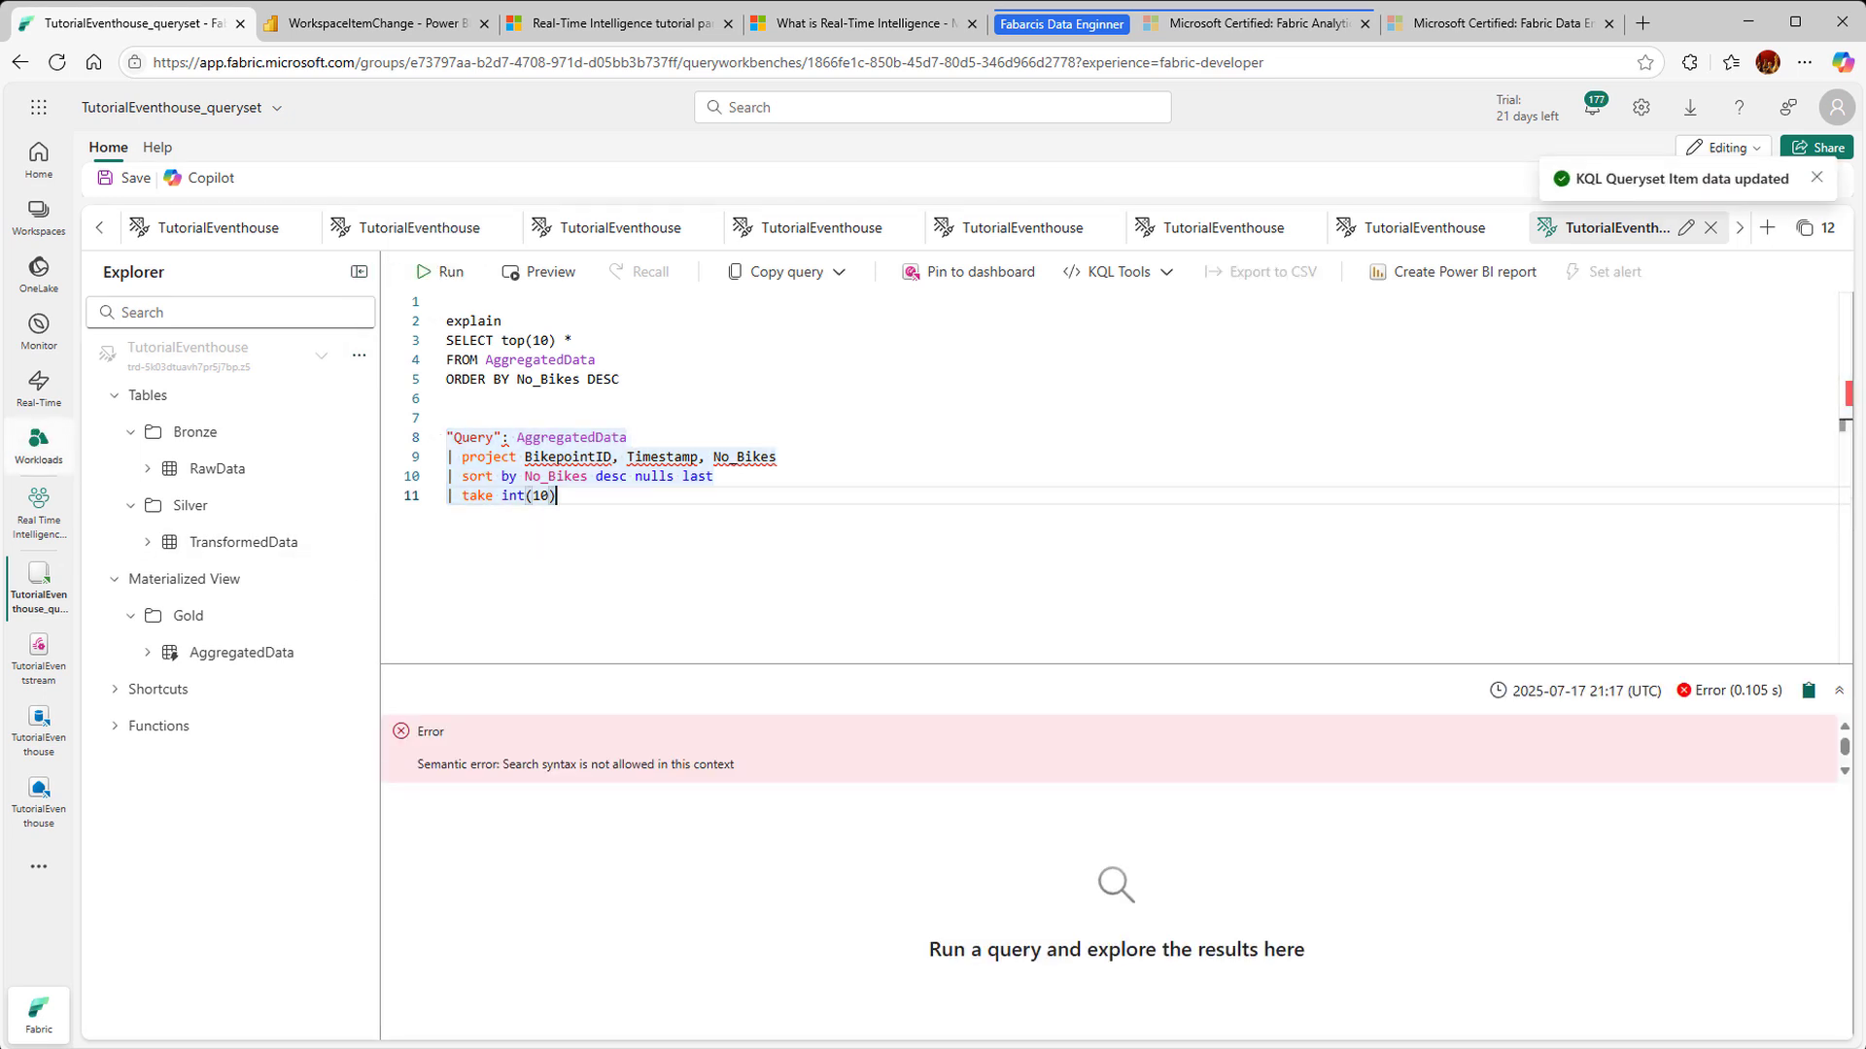
Step: Remove the "Query": label in front of AggregatedData and run the converted KQL query
left_click(518, 438)
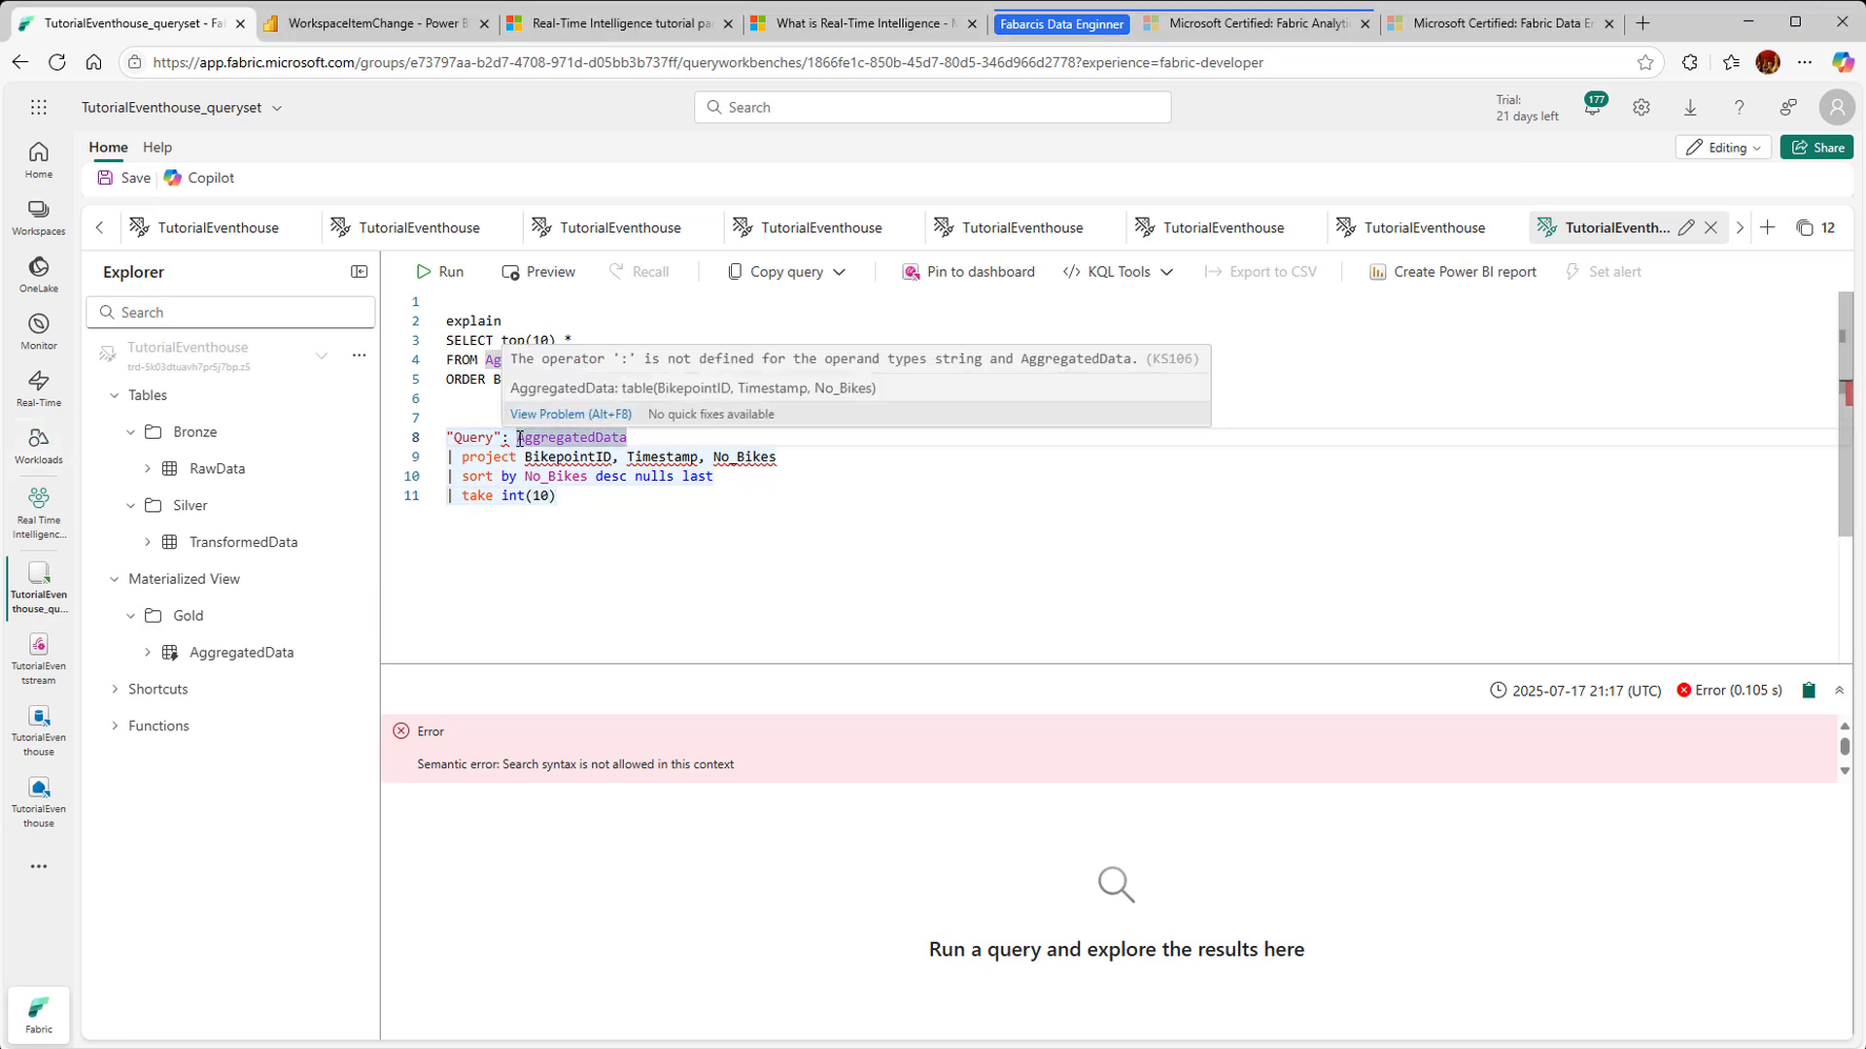
key("BackSpace")
key("BackSpace")
key("BackSpace")
key("BackSpace")
key("BackSpace")
key("BackSpace")
key("BackSpace")
key("BackSpace")
key("BackSpace")
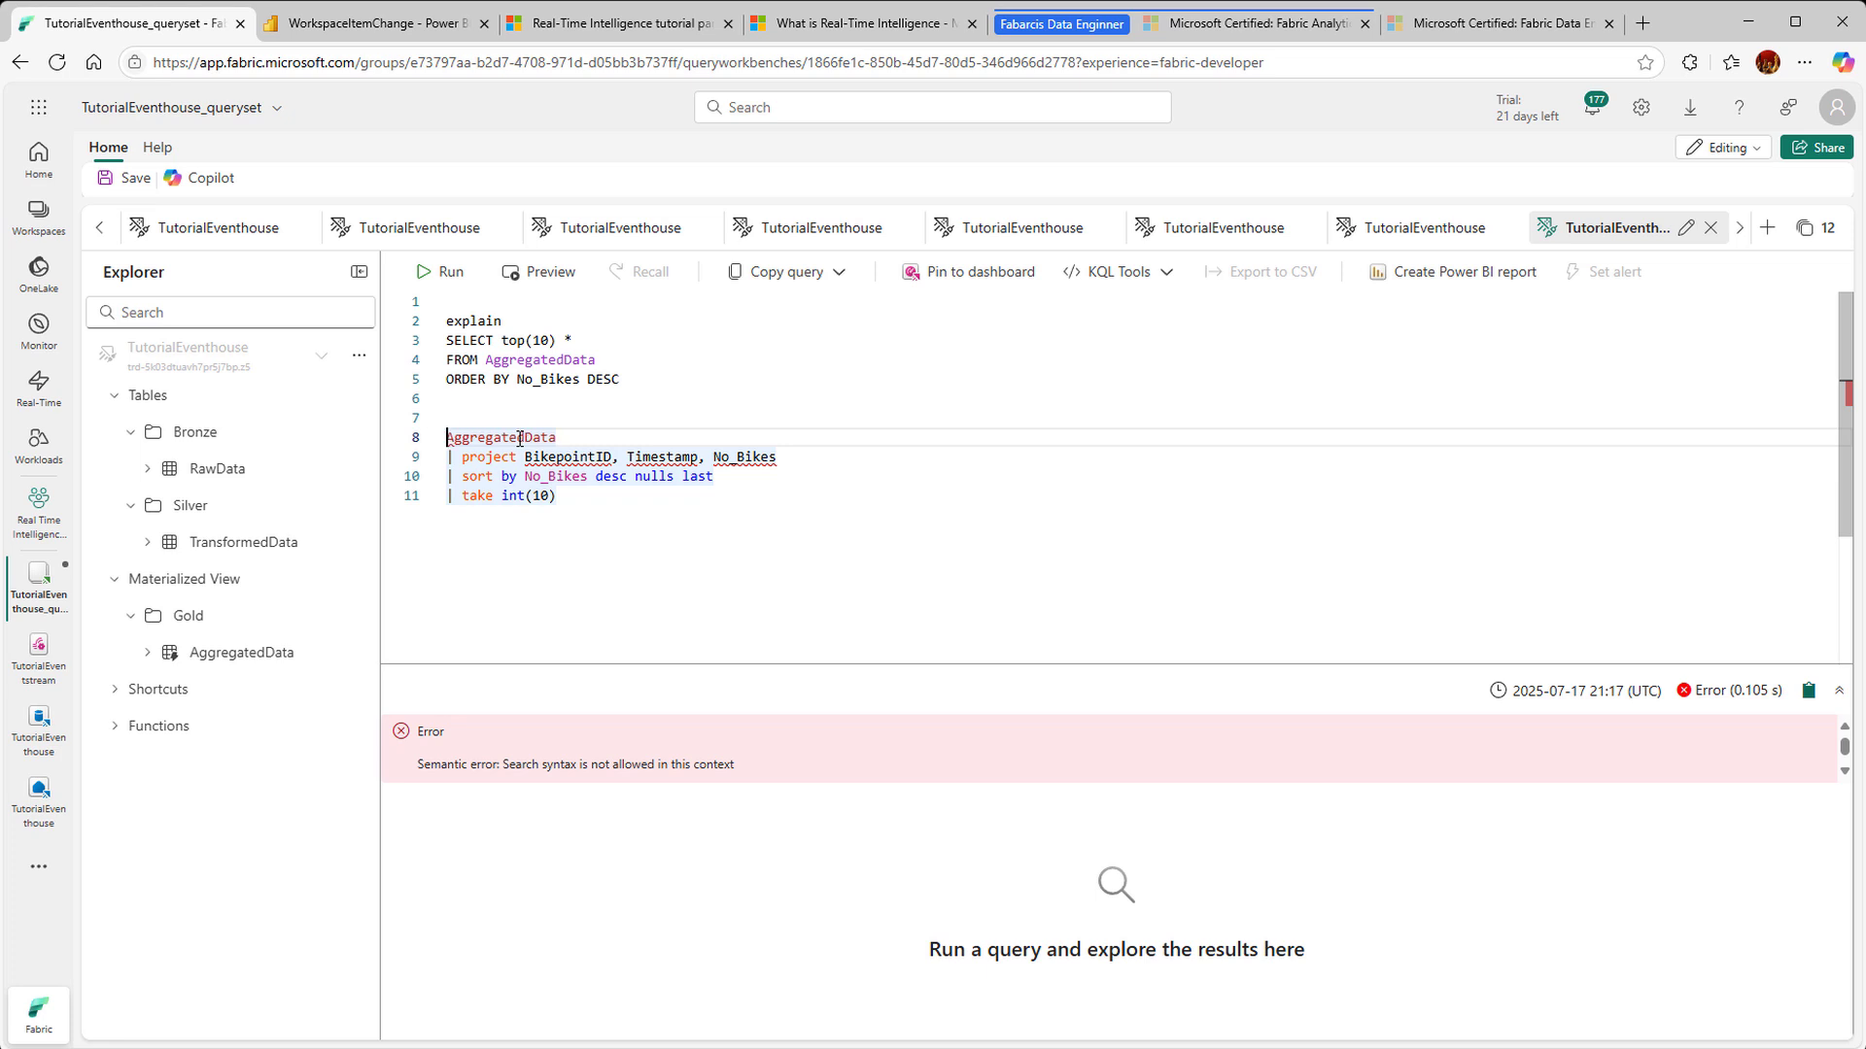
left_click_drag(556, 495, 411, 440)
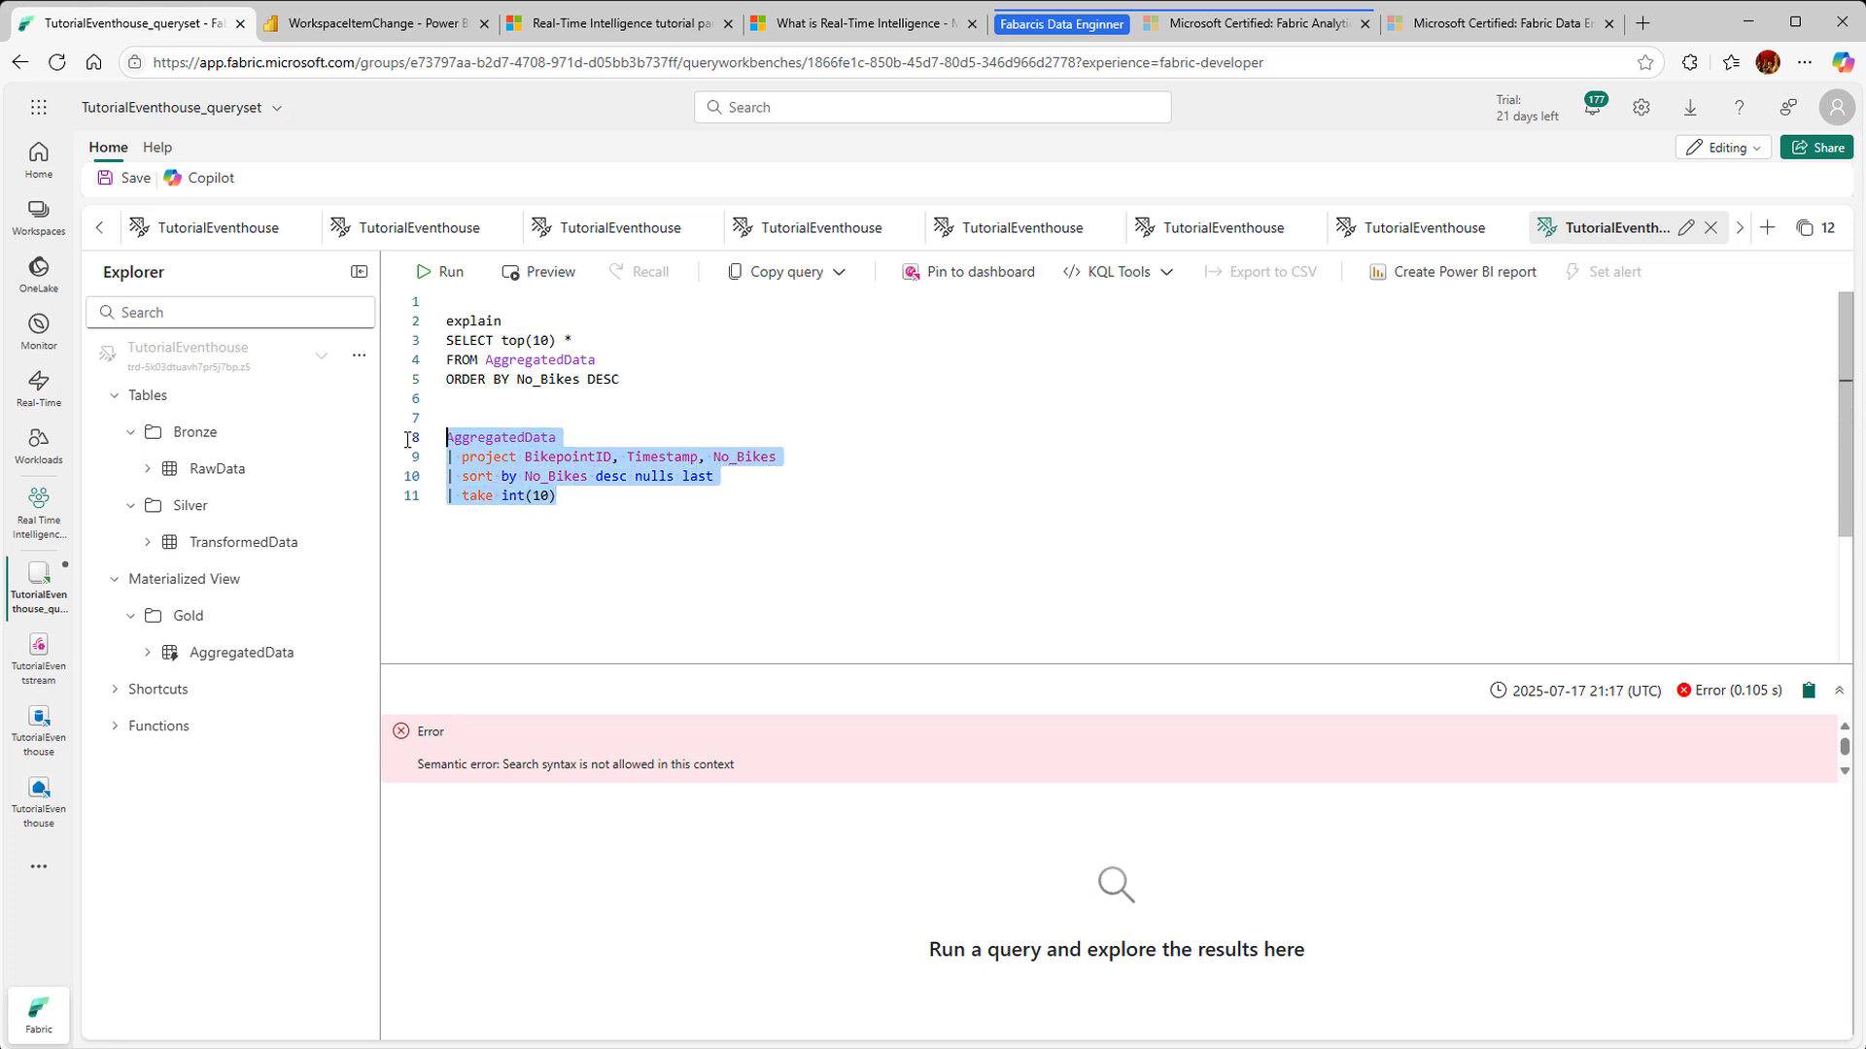
left_click(438, 275)
left_click(438, 276)
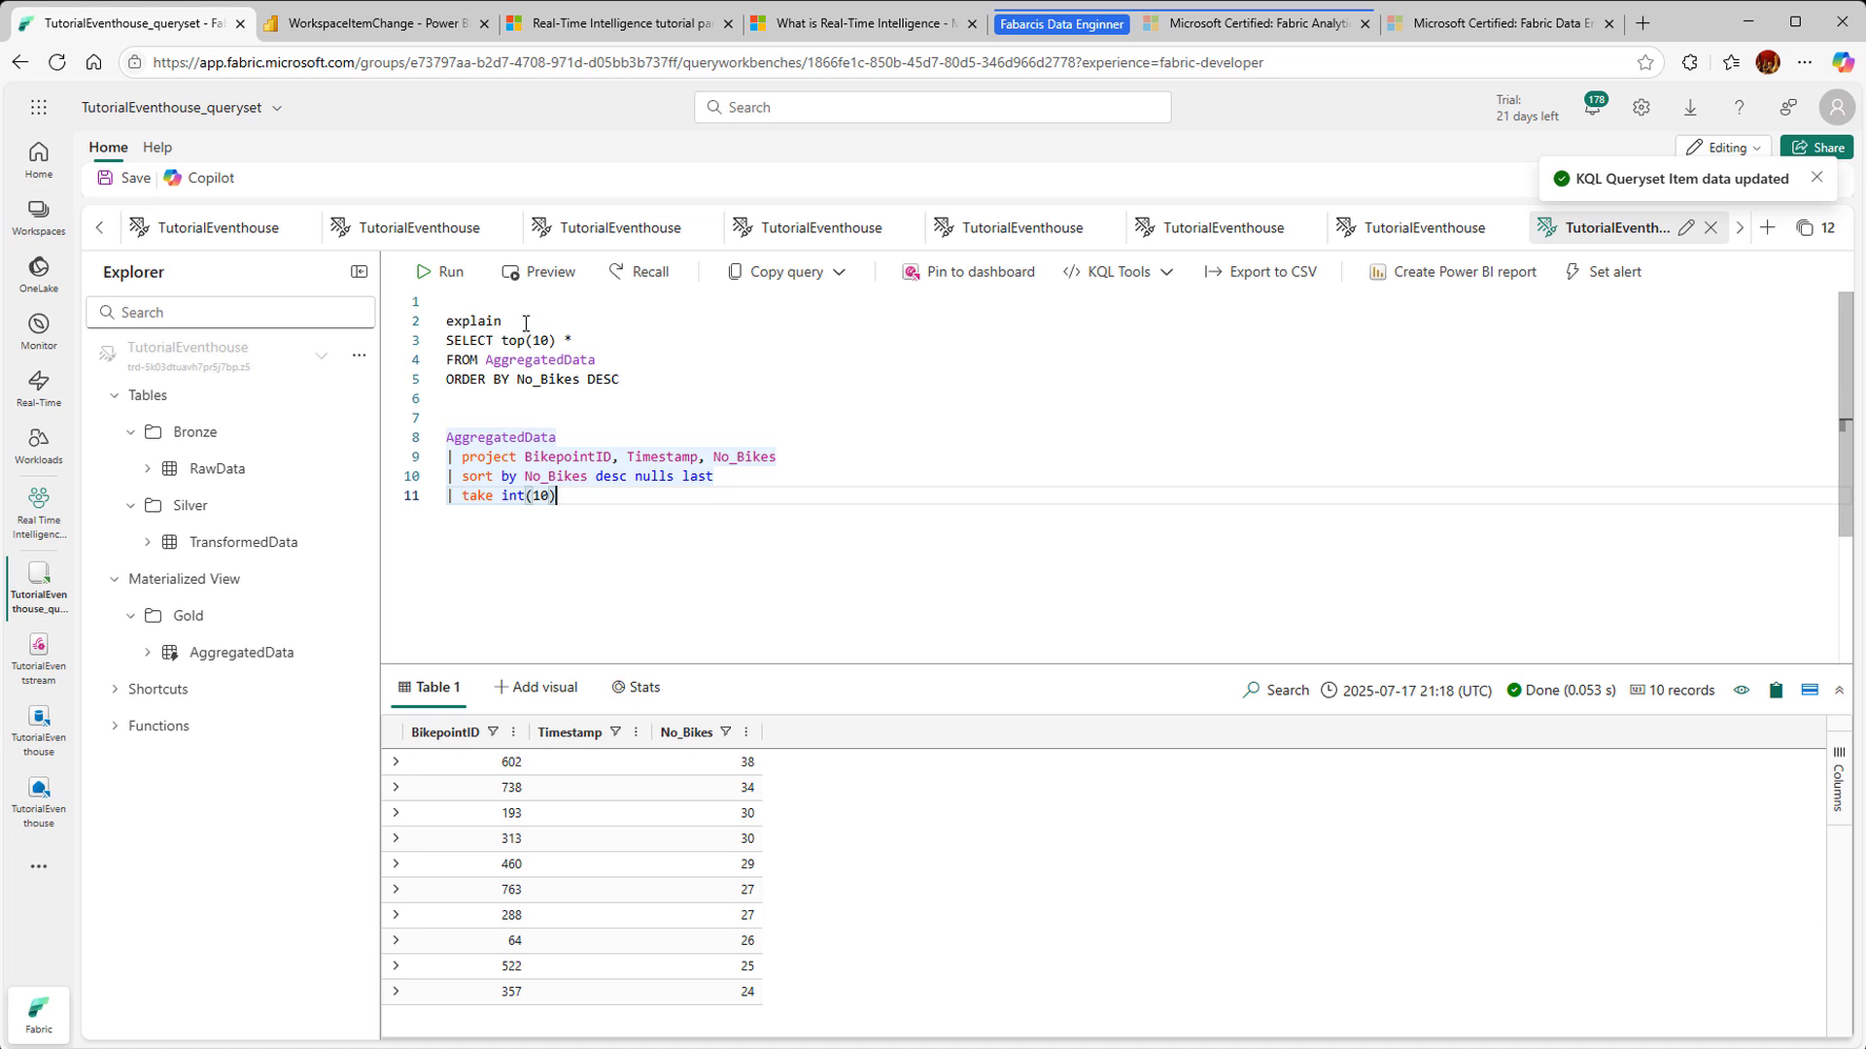
left_click_drag(525, 323, 445, 322)
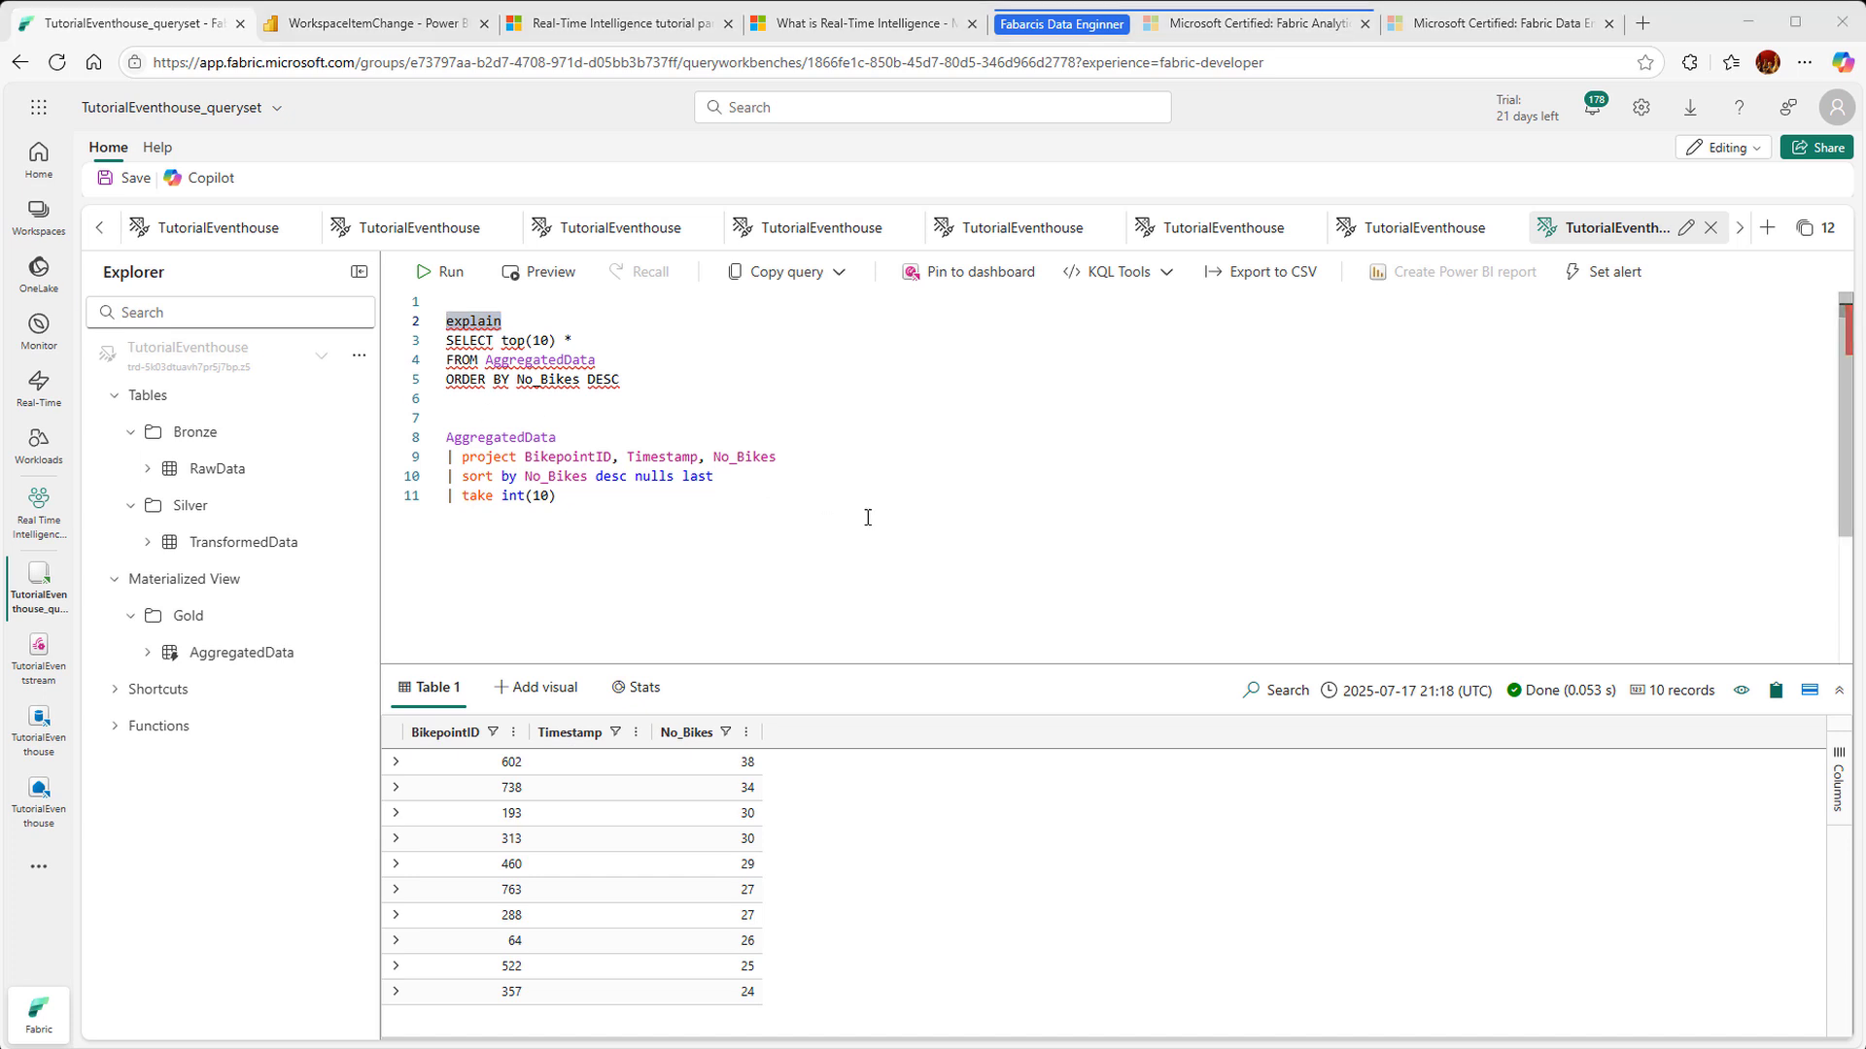
Step: Ask Copilot "Which station has the most bikes right now", read its reply, and close the Copilot pane
left_click(199, 178)
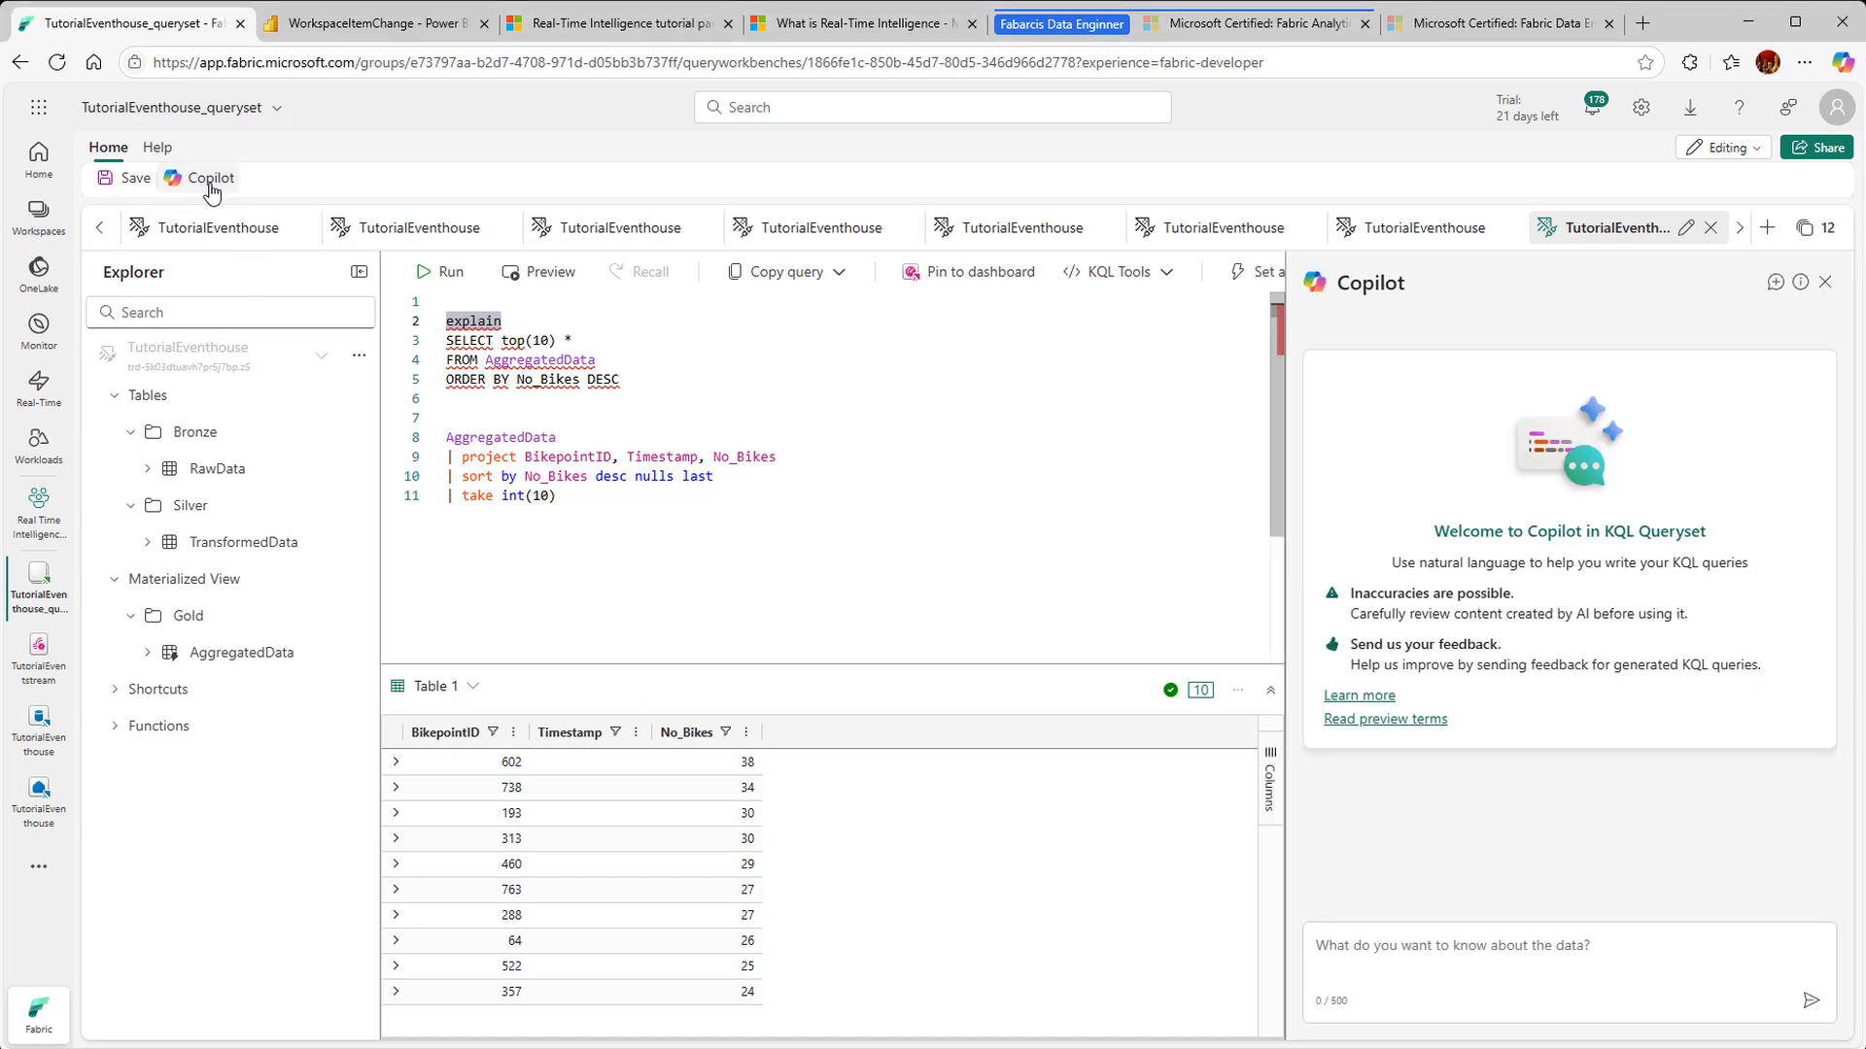
left_click(1387, 959)
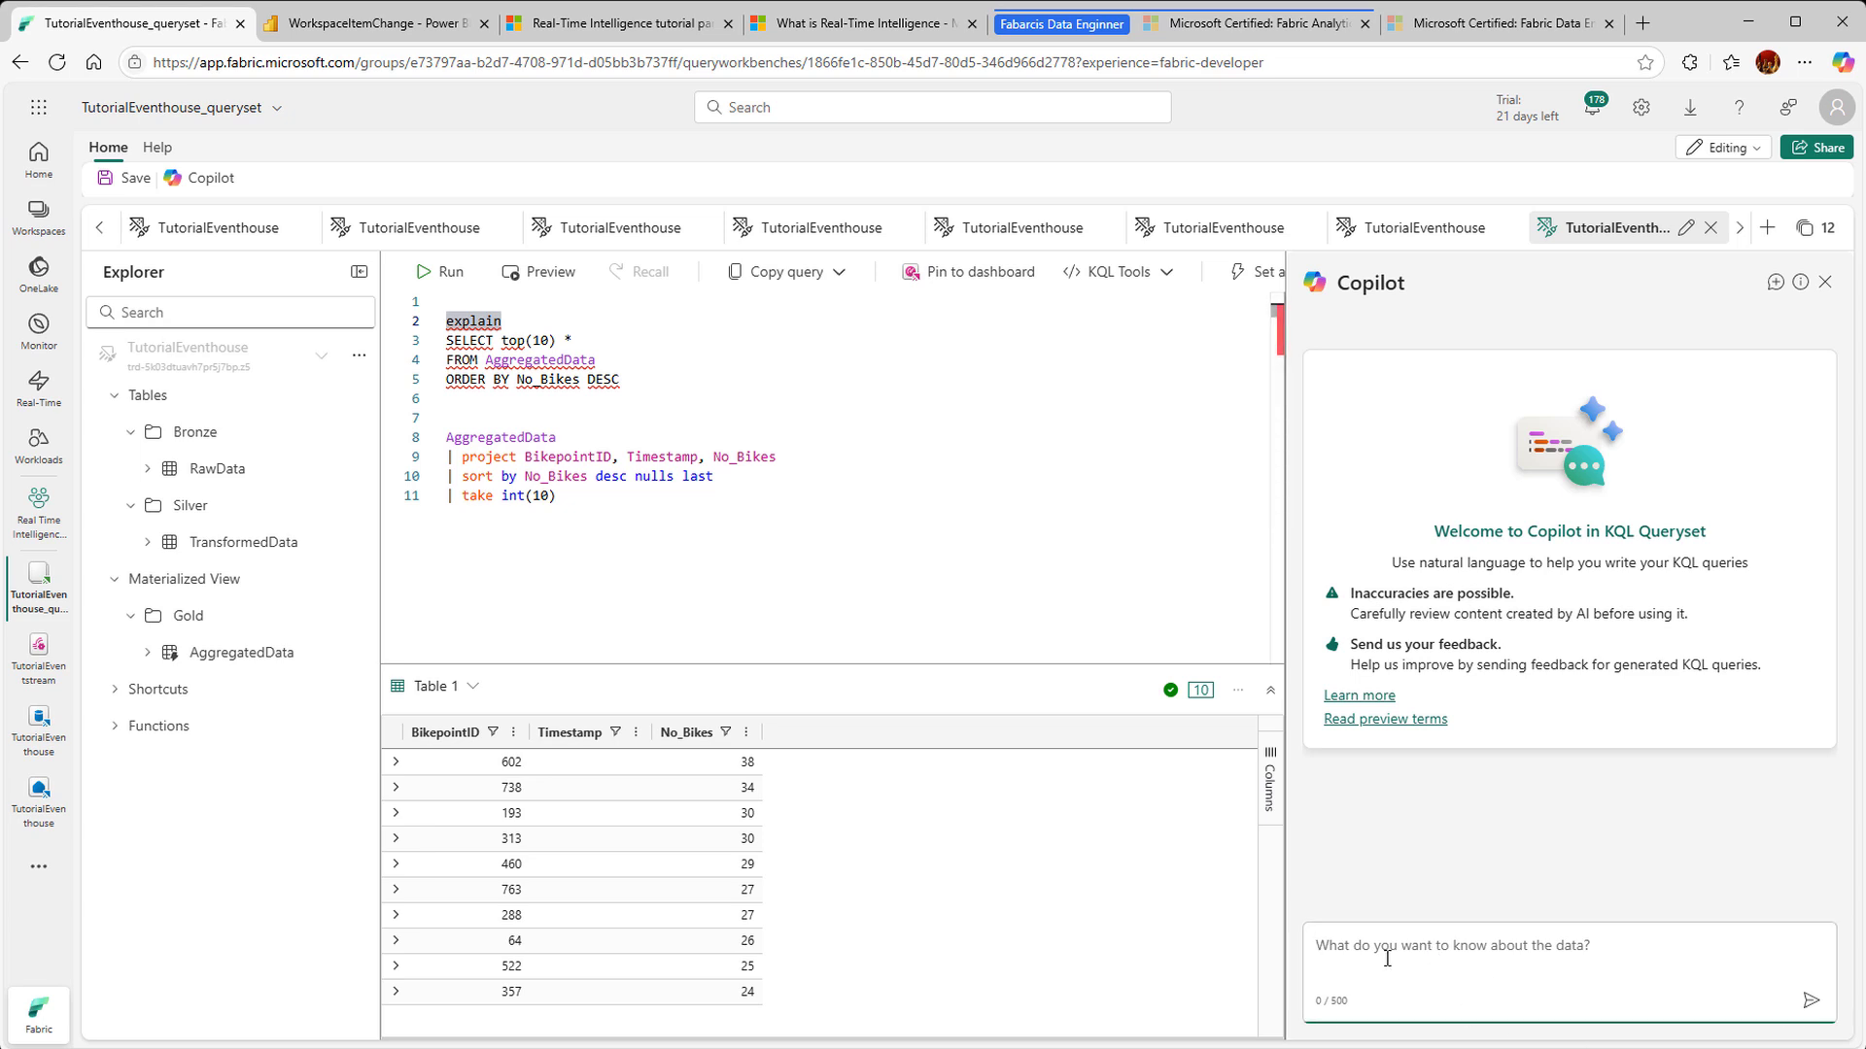
type("Which station has the most bikes right now")
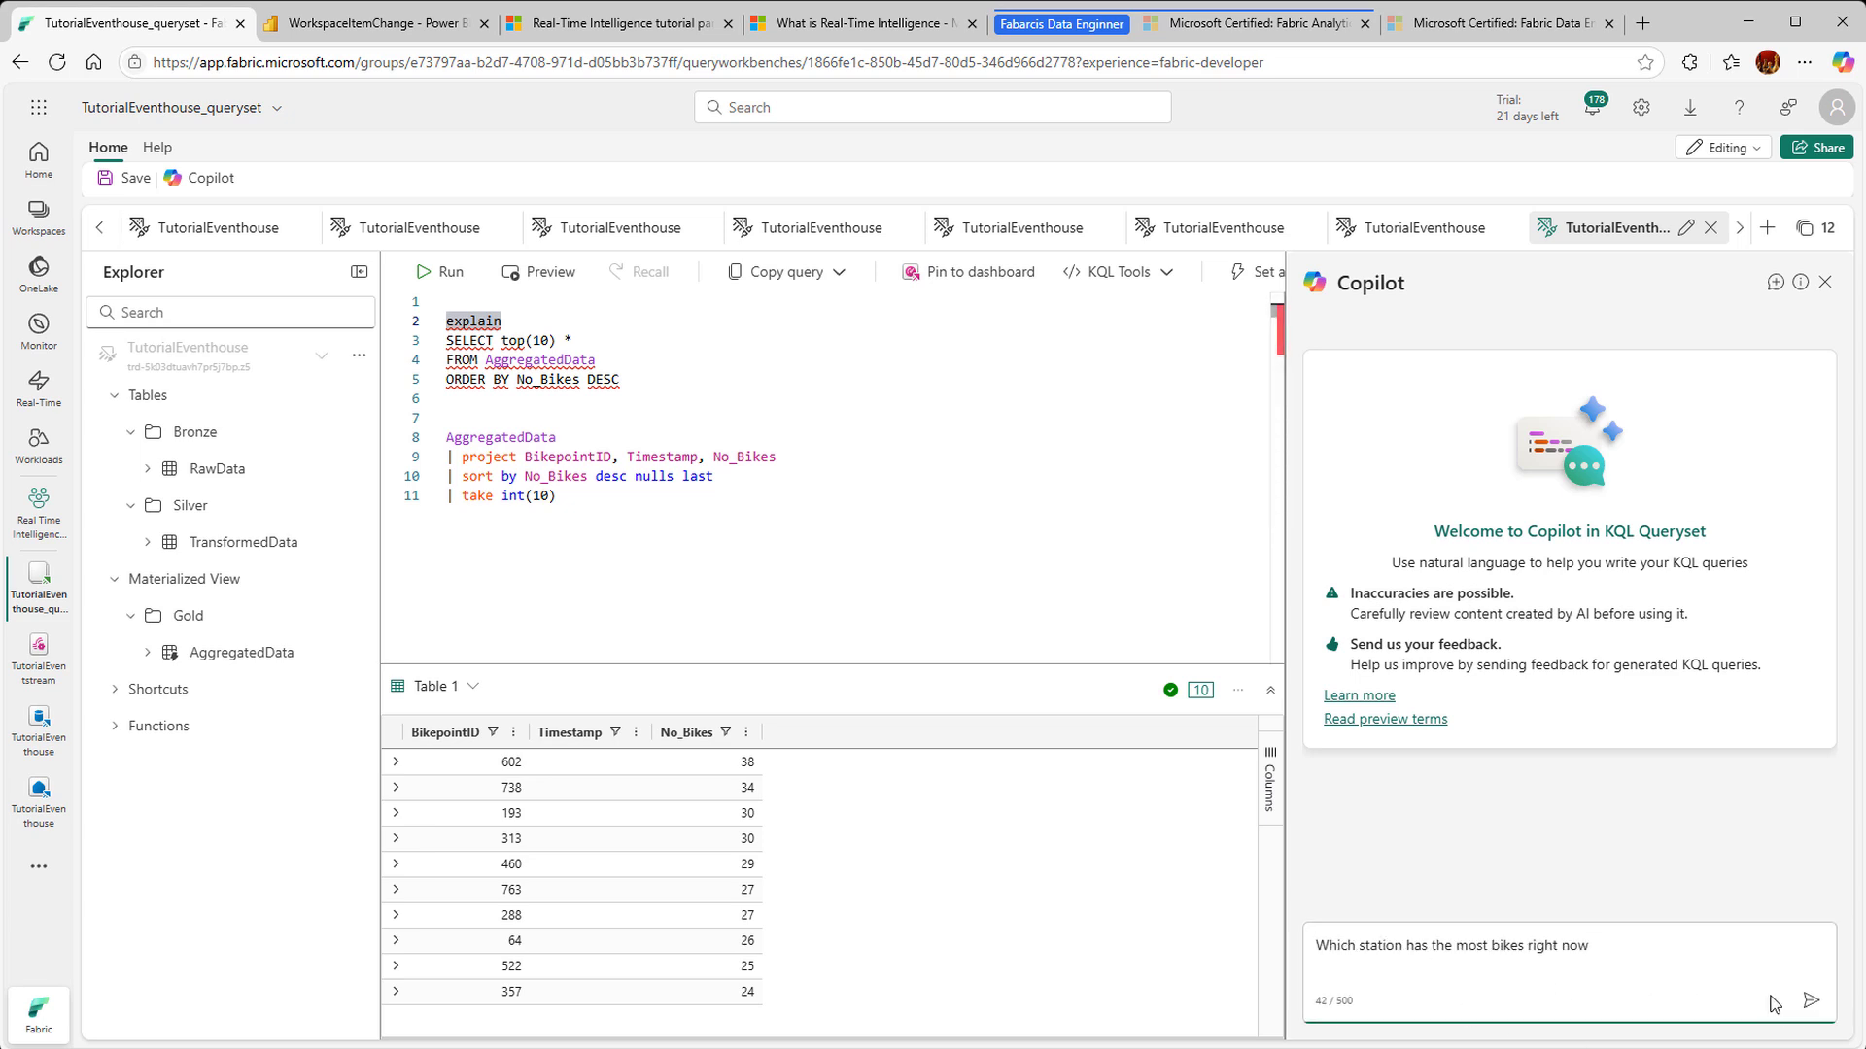
left_click(1813, 1002)
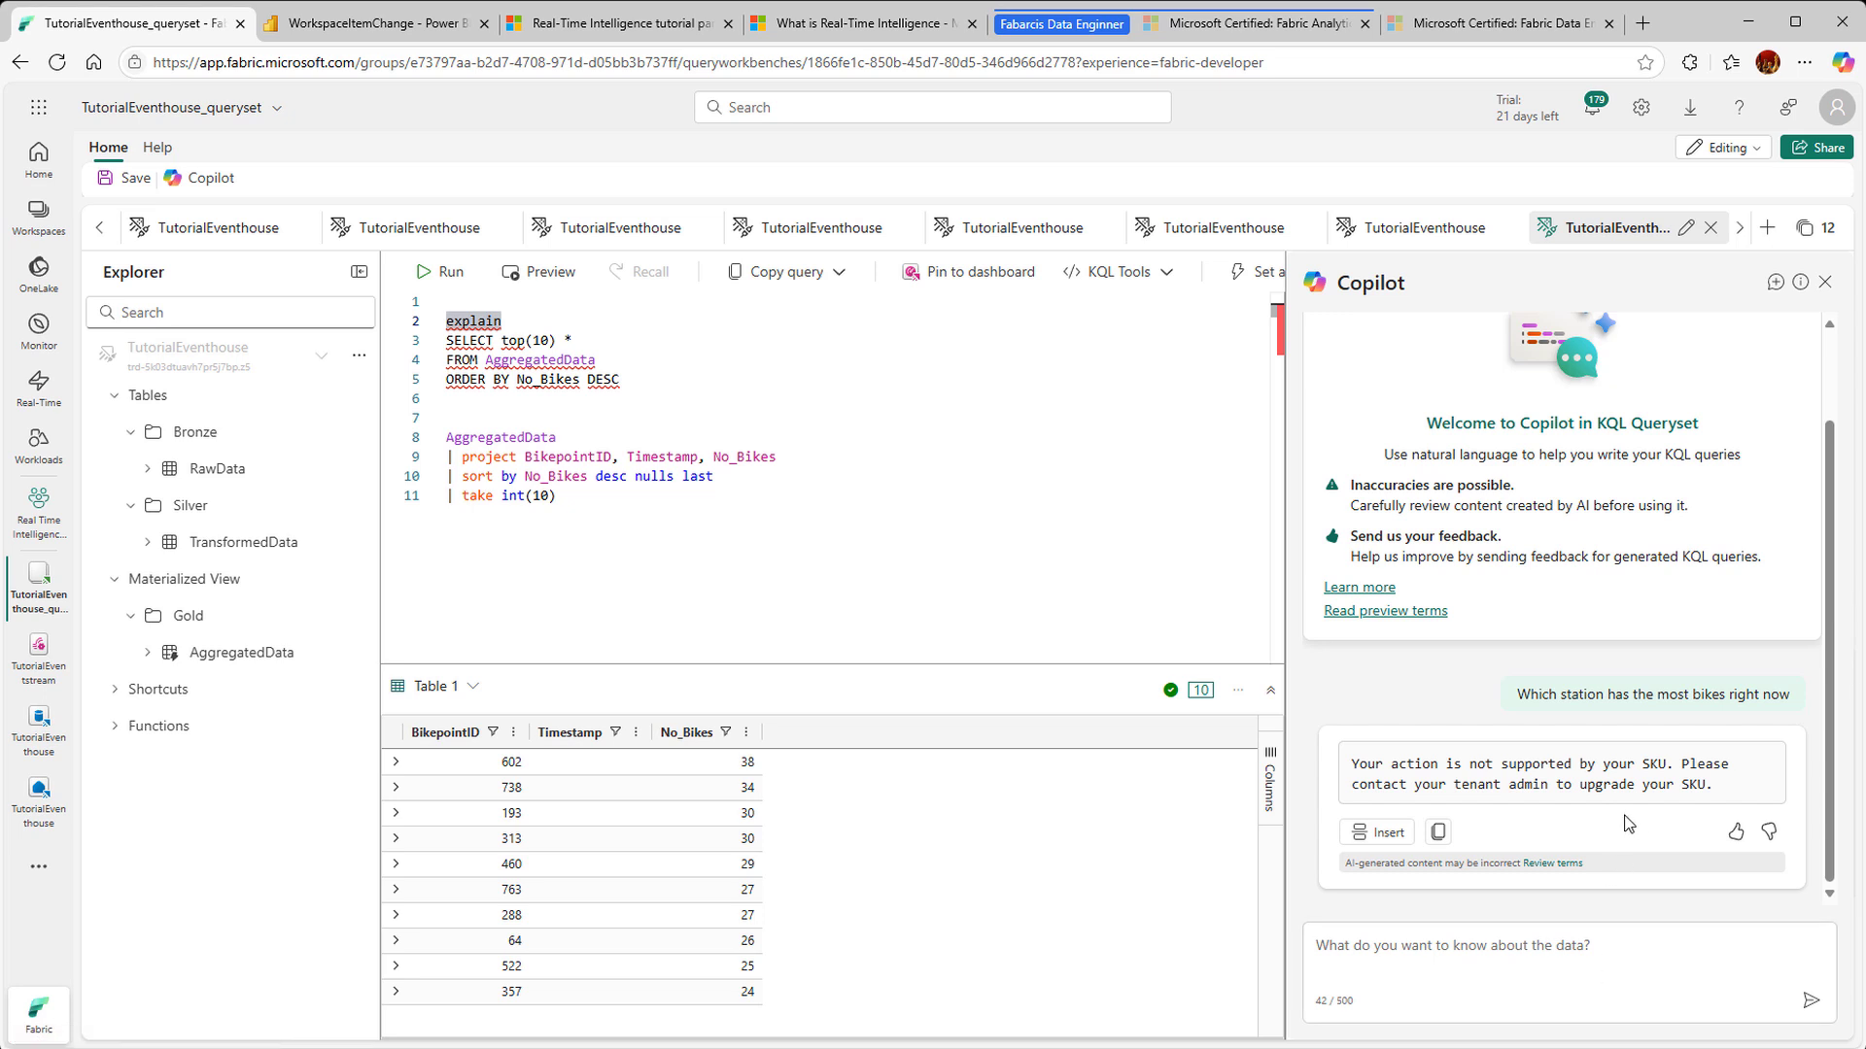
left_click_drag(1358, 764, 1723, 785)
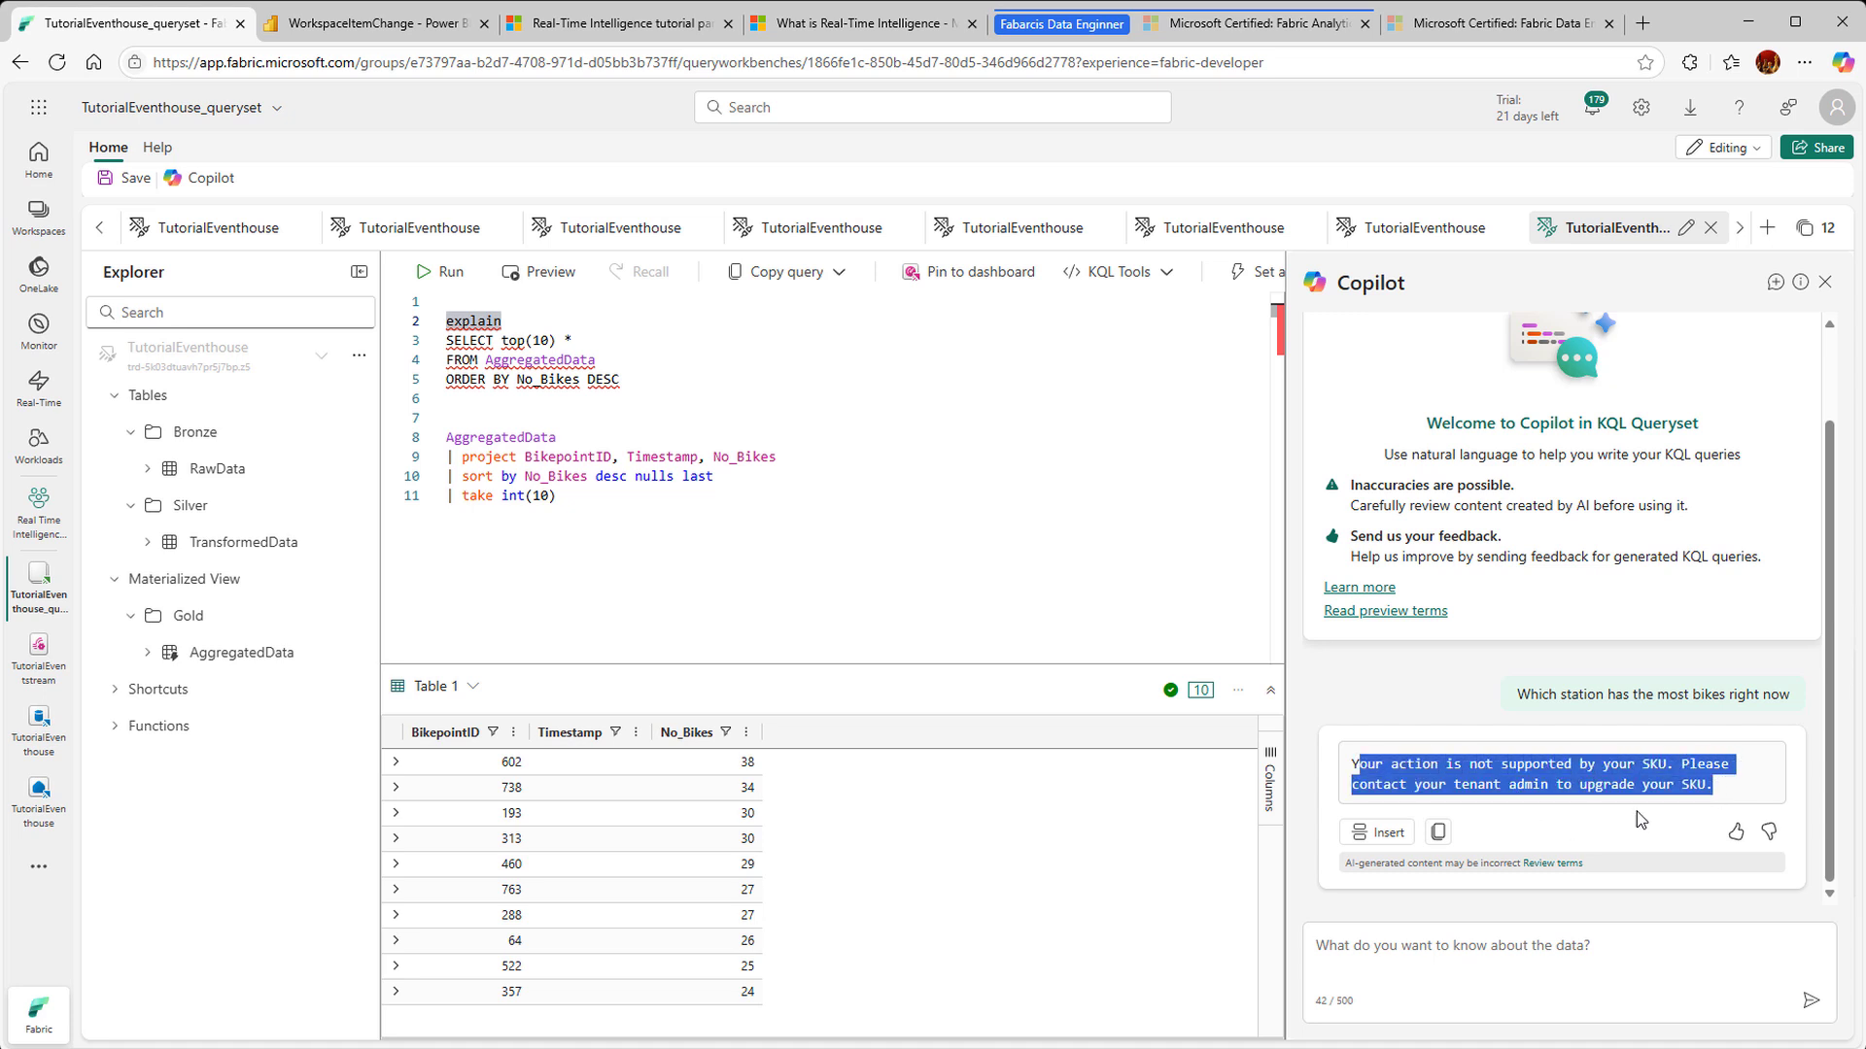
left_click(1827, 283)
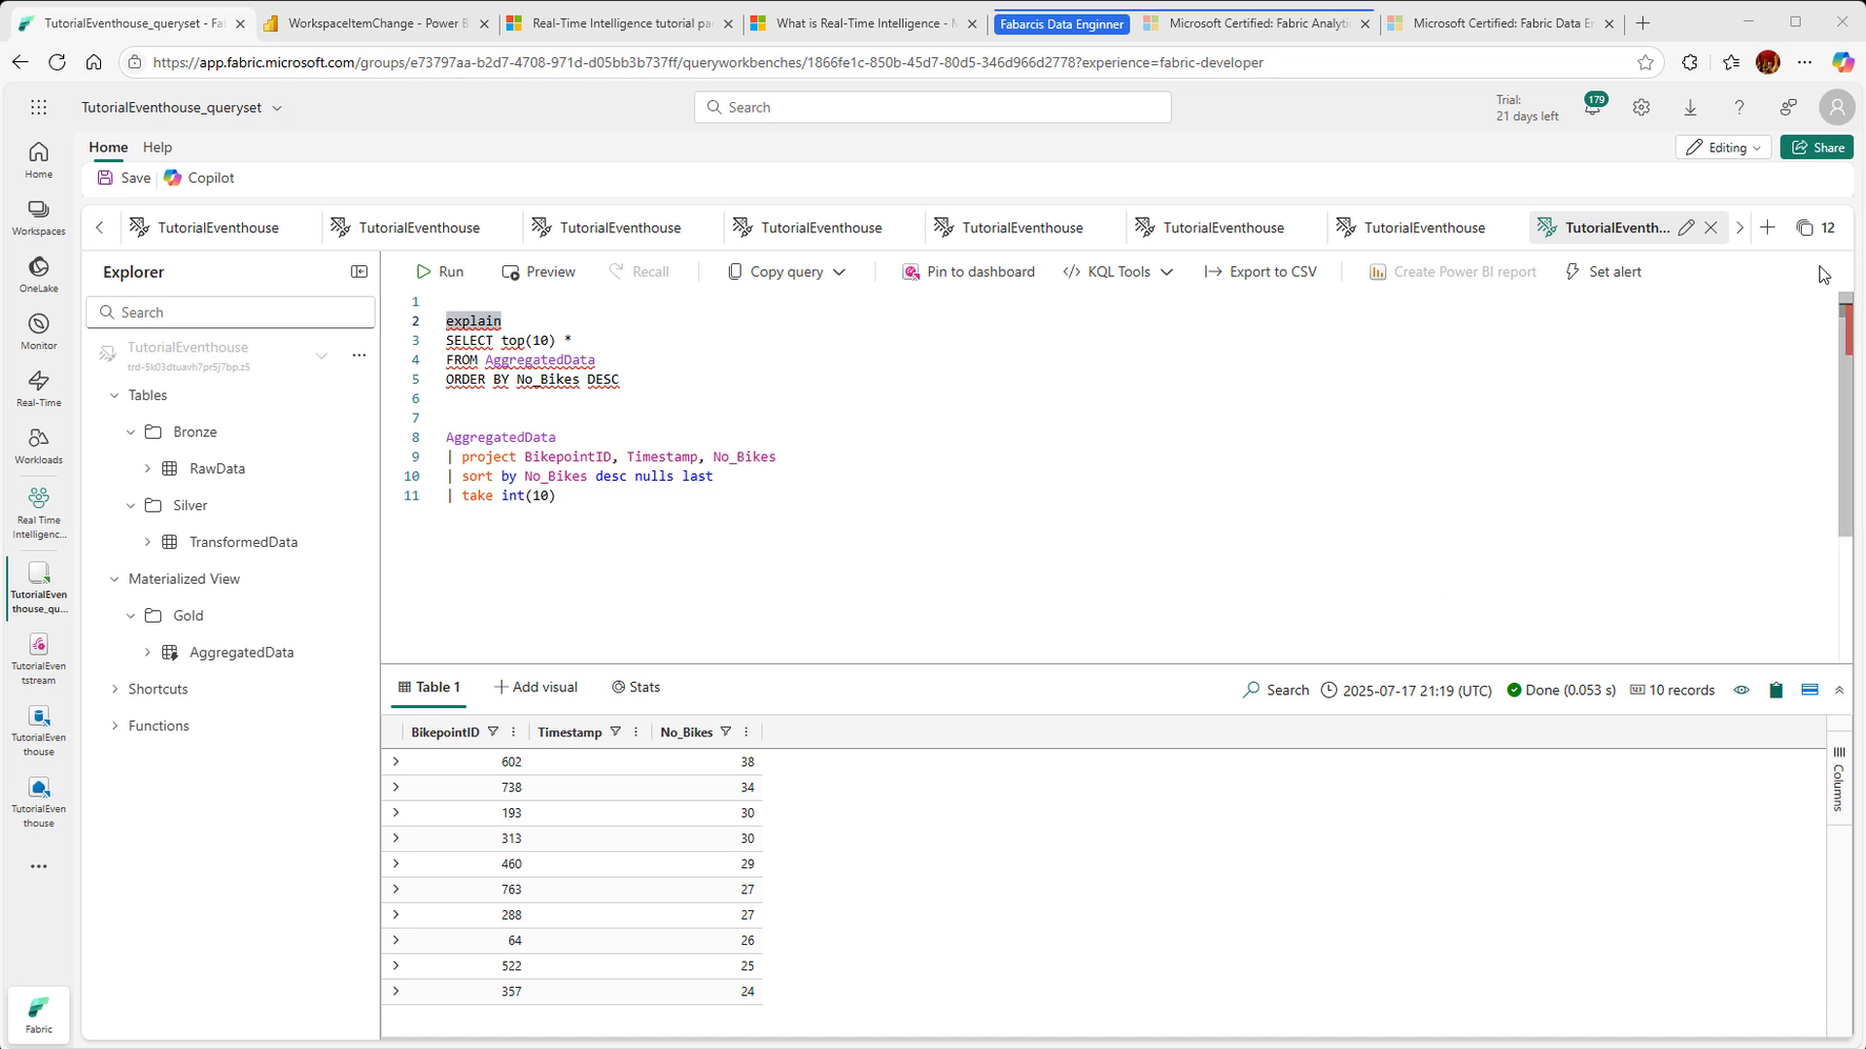
Step: In a new query tab, run AggregatedData sorted by BikepointID and rendered as a columnchart with ycolumns=No_Bikes,xcolumn=BikepointID
left_click(1766, 227)
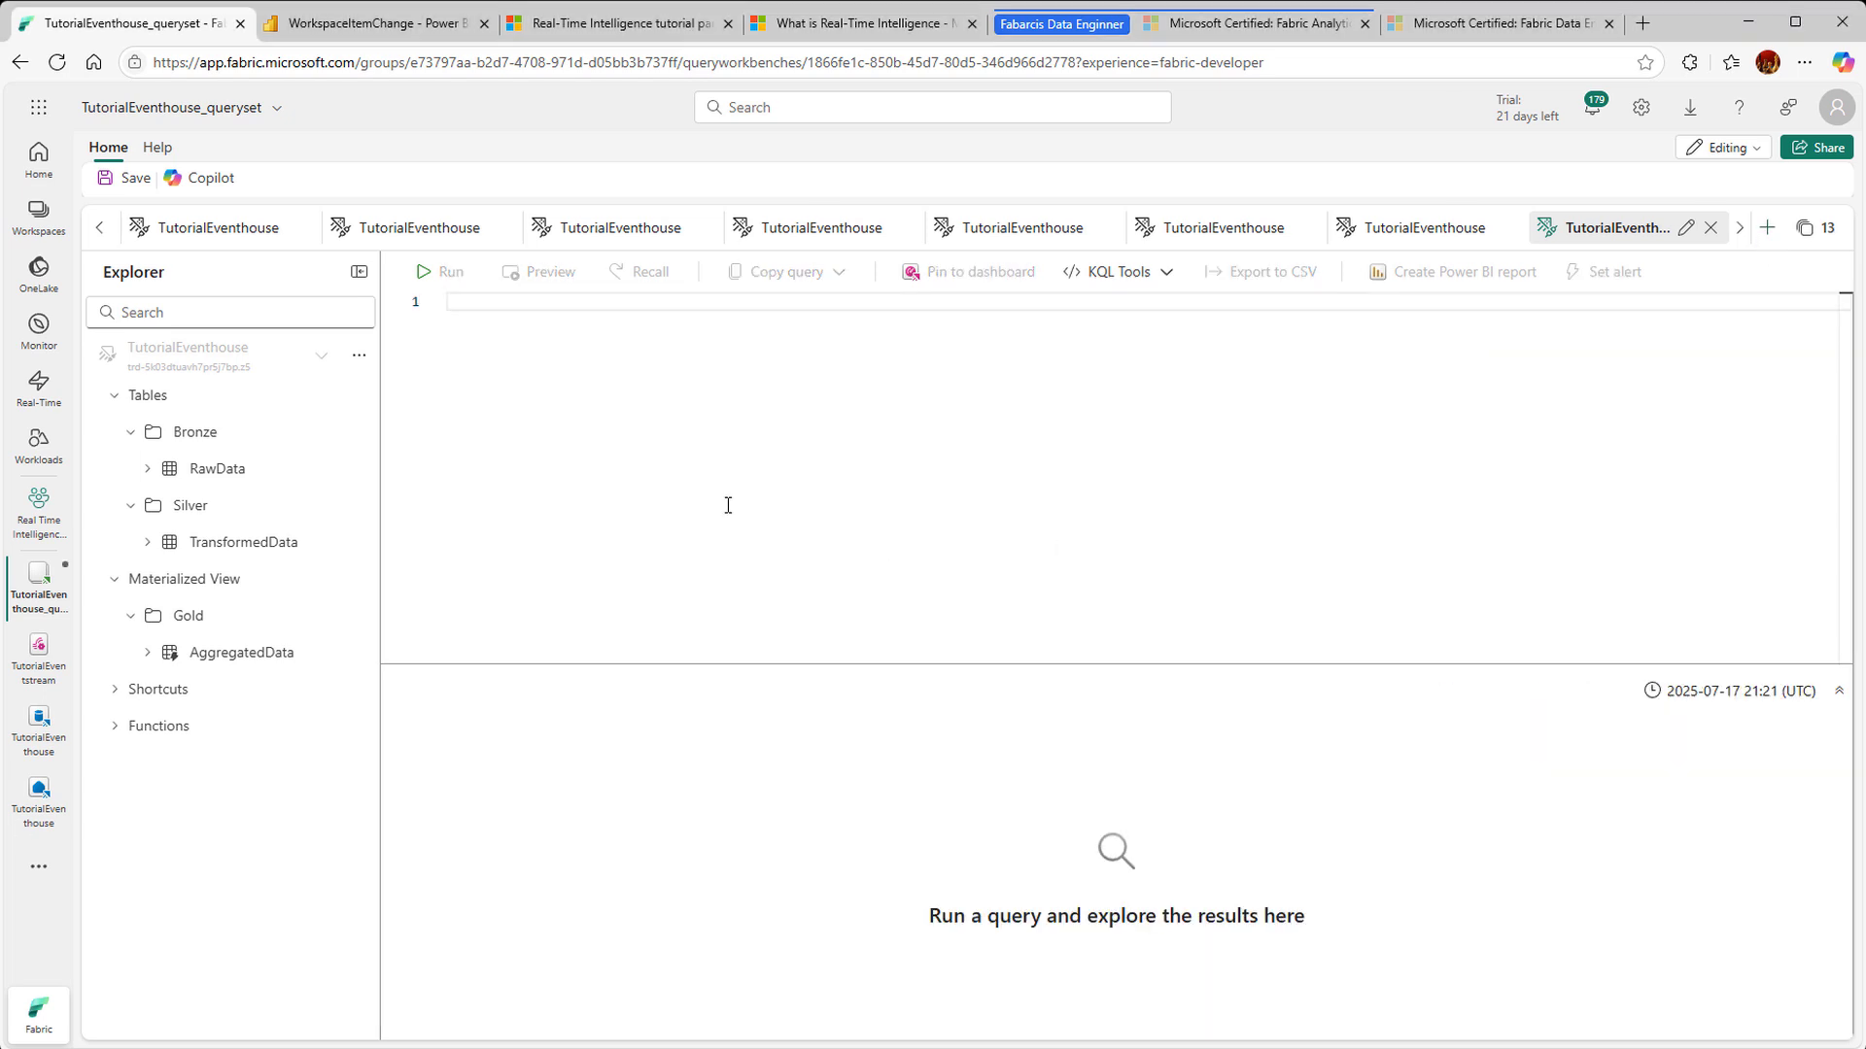
type("AggregatedData | sort by BikepointID | render columnchart with (ycolumns=No_Bikes,xcolumn=BikepointID)")
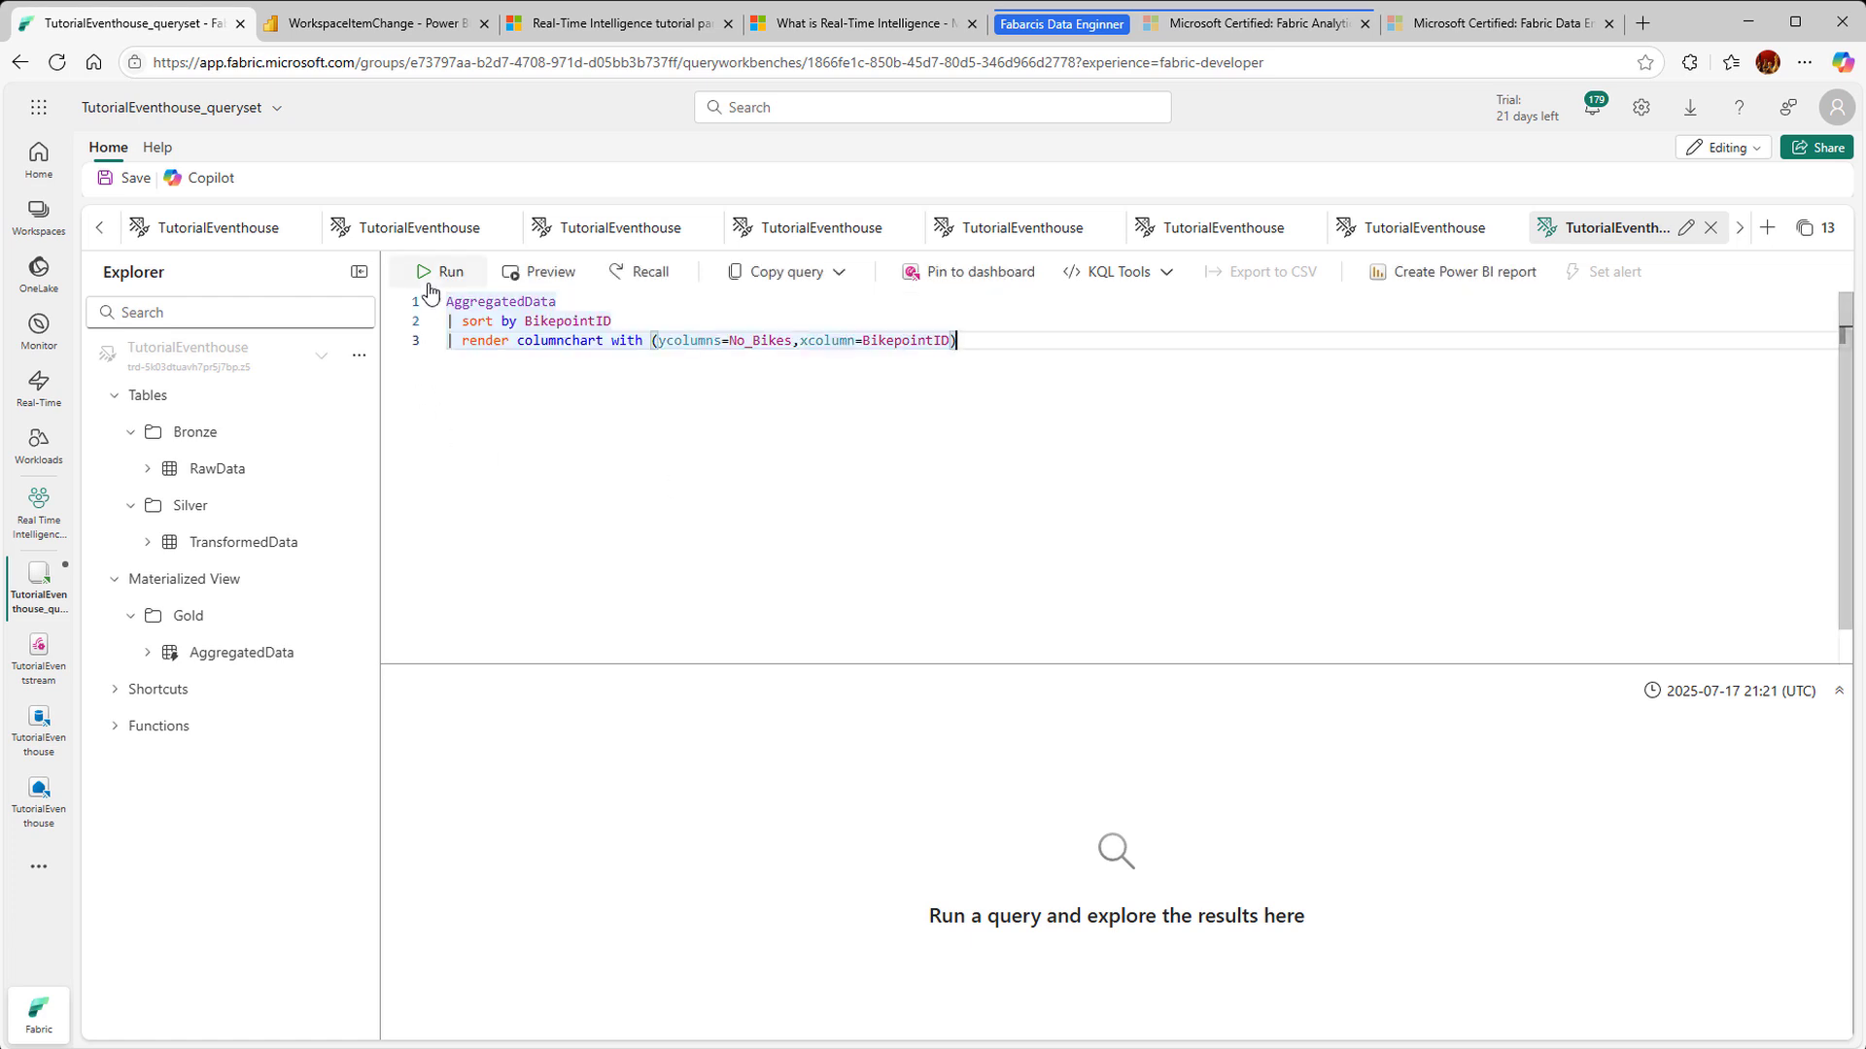
left_click(425, 273)
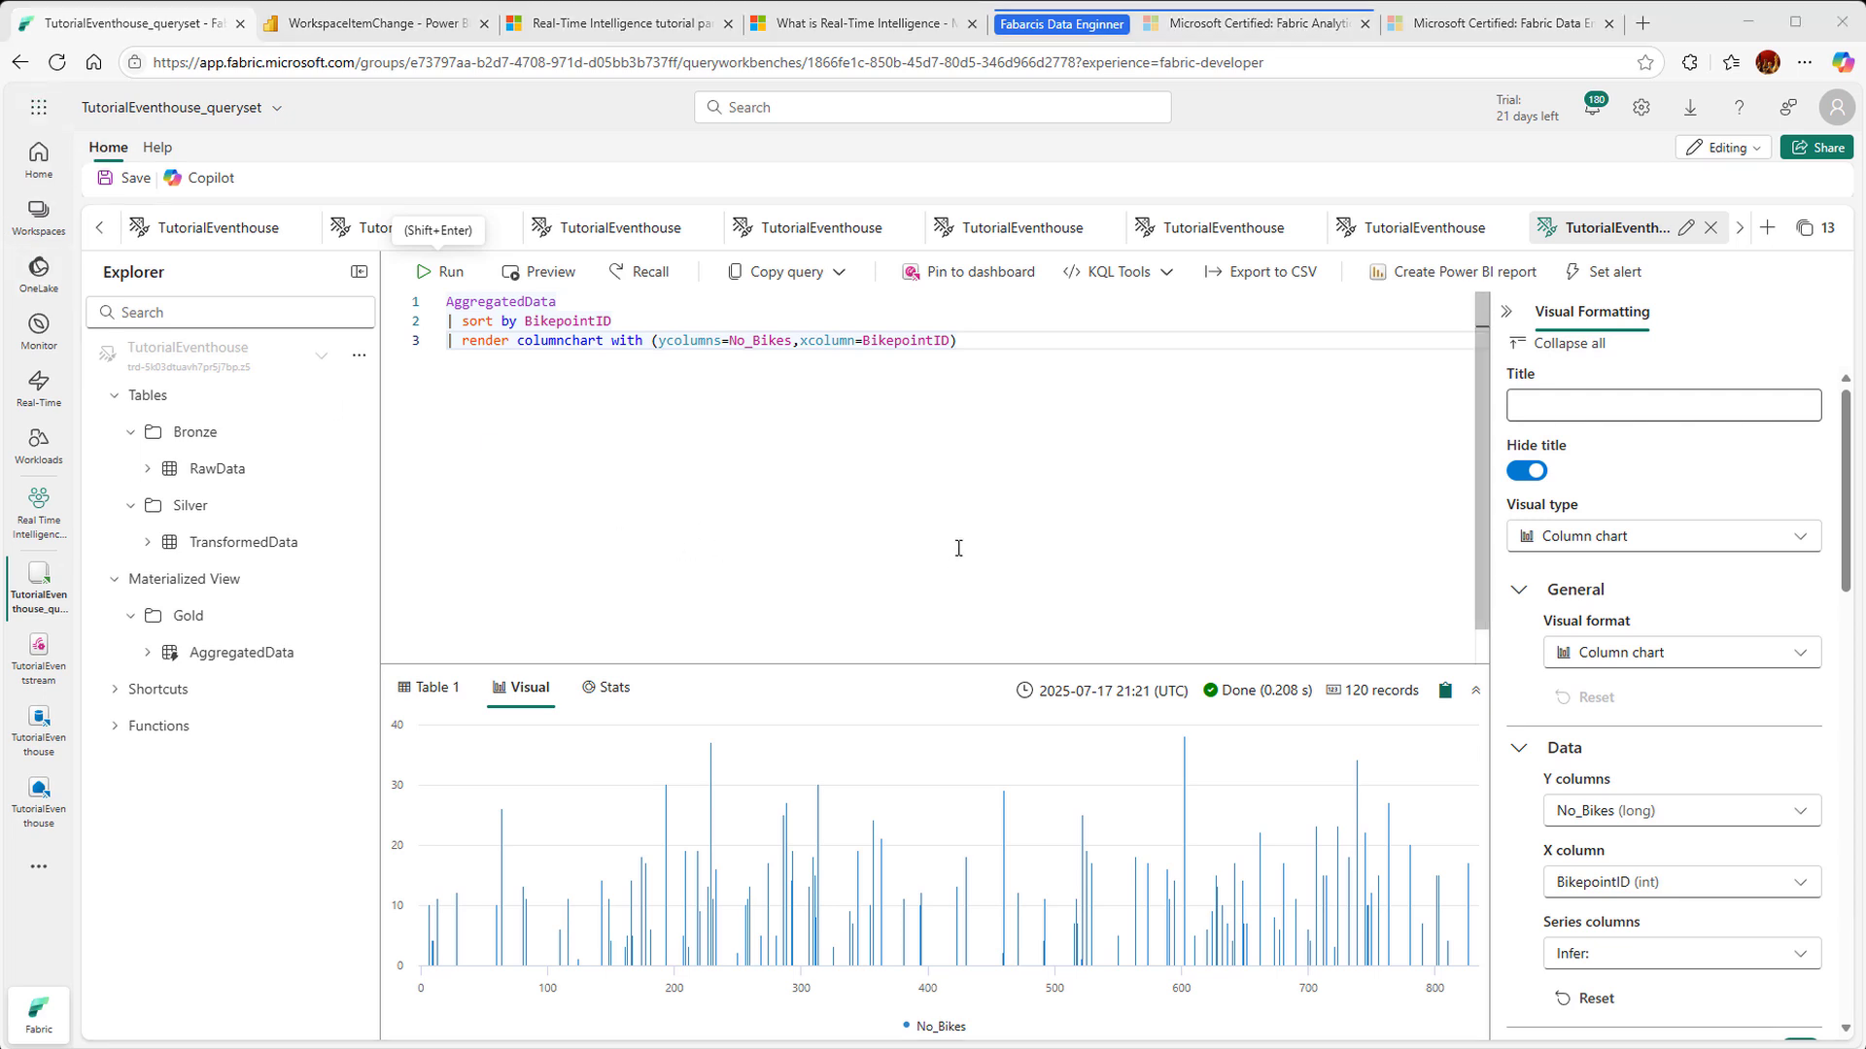
Step: Pin the column chart query to a new dashboard named TutorialDashboard, with the tile name "Recent bikes by Timepoint"
left_click(976, 280)
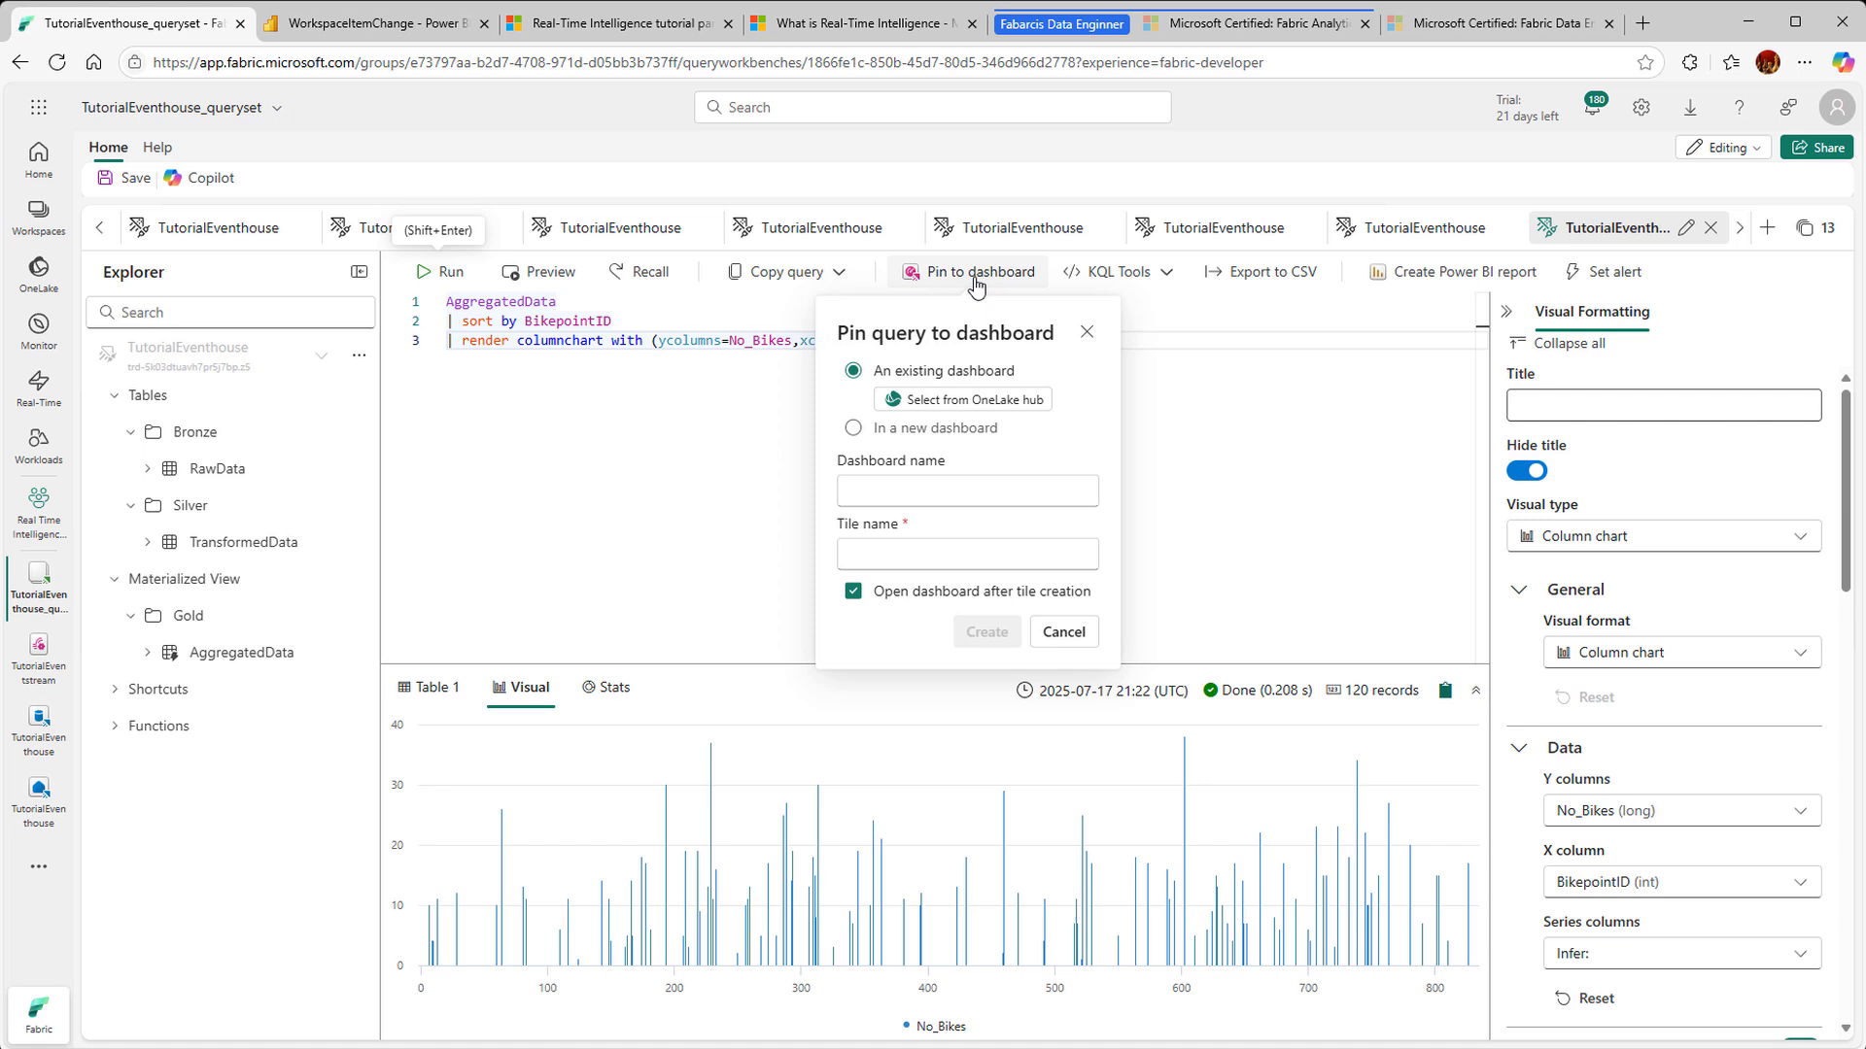
left_click(893, 493)
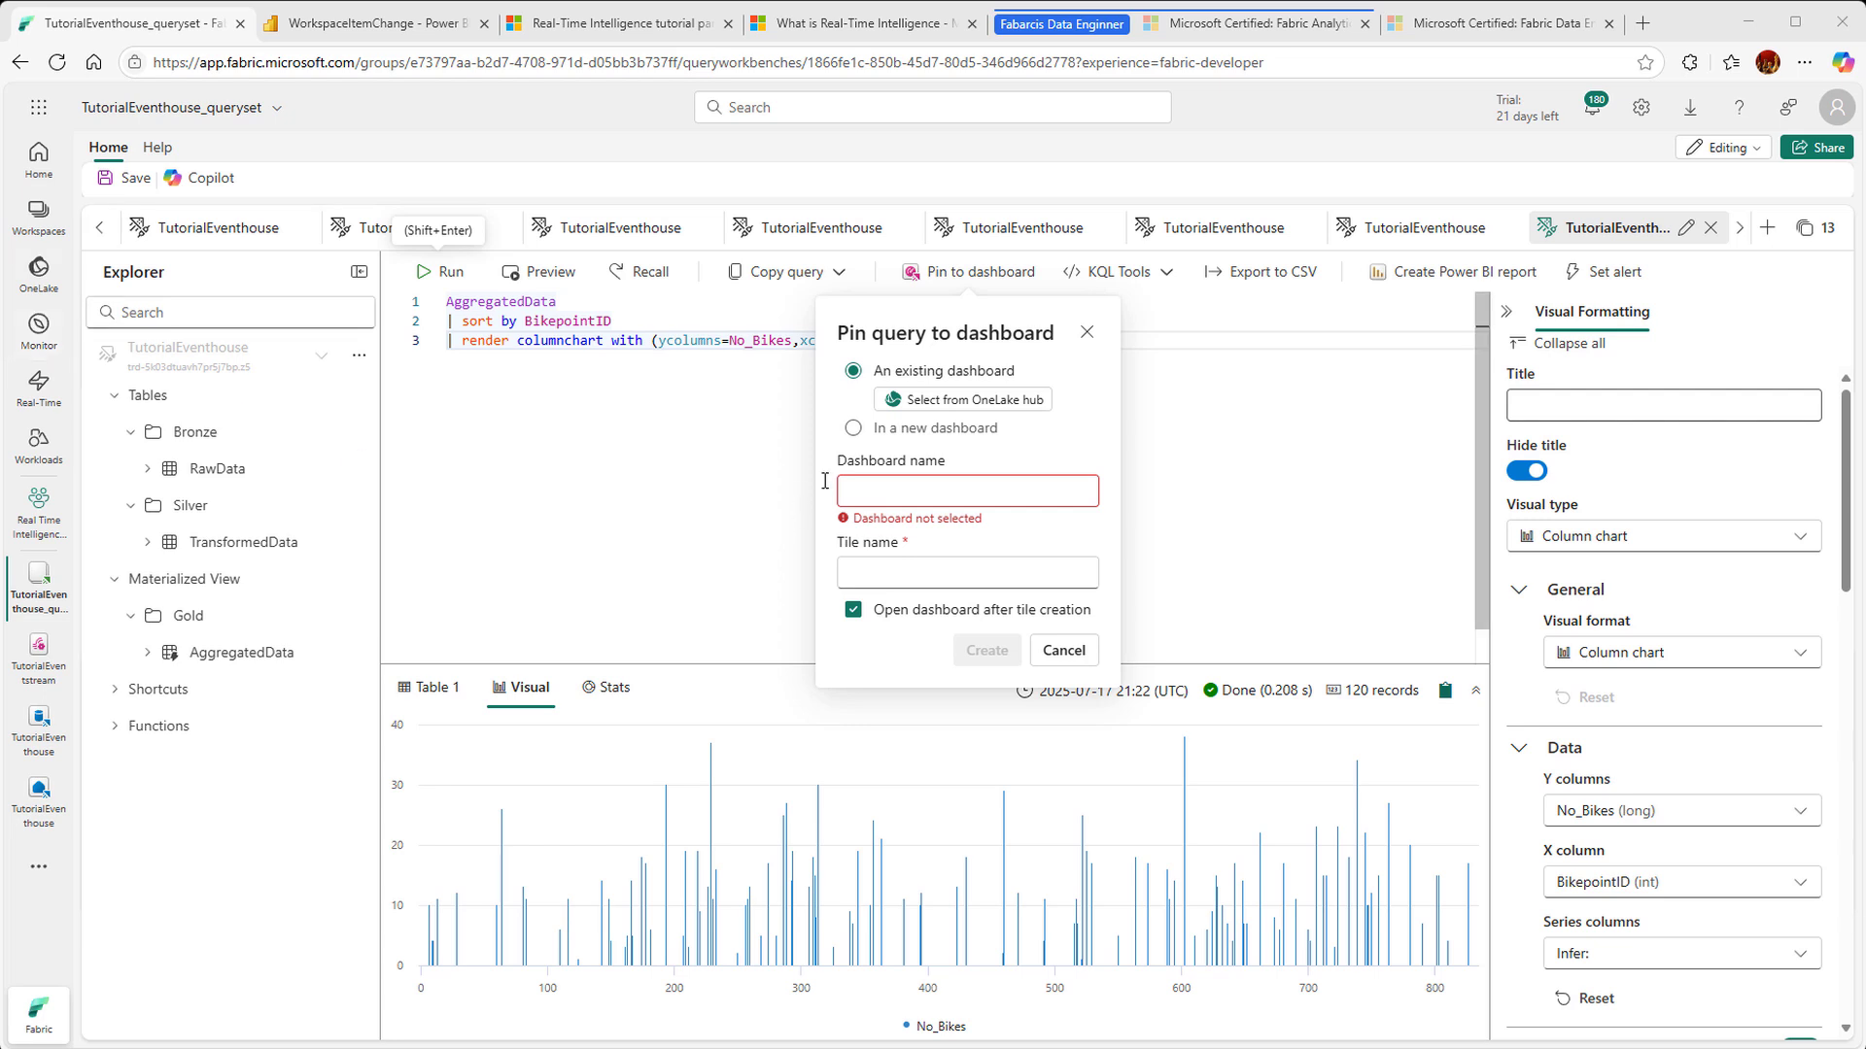
left_click(853, 430)
left_click(876, 495)
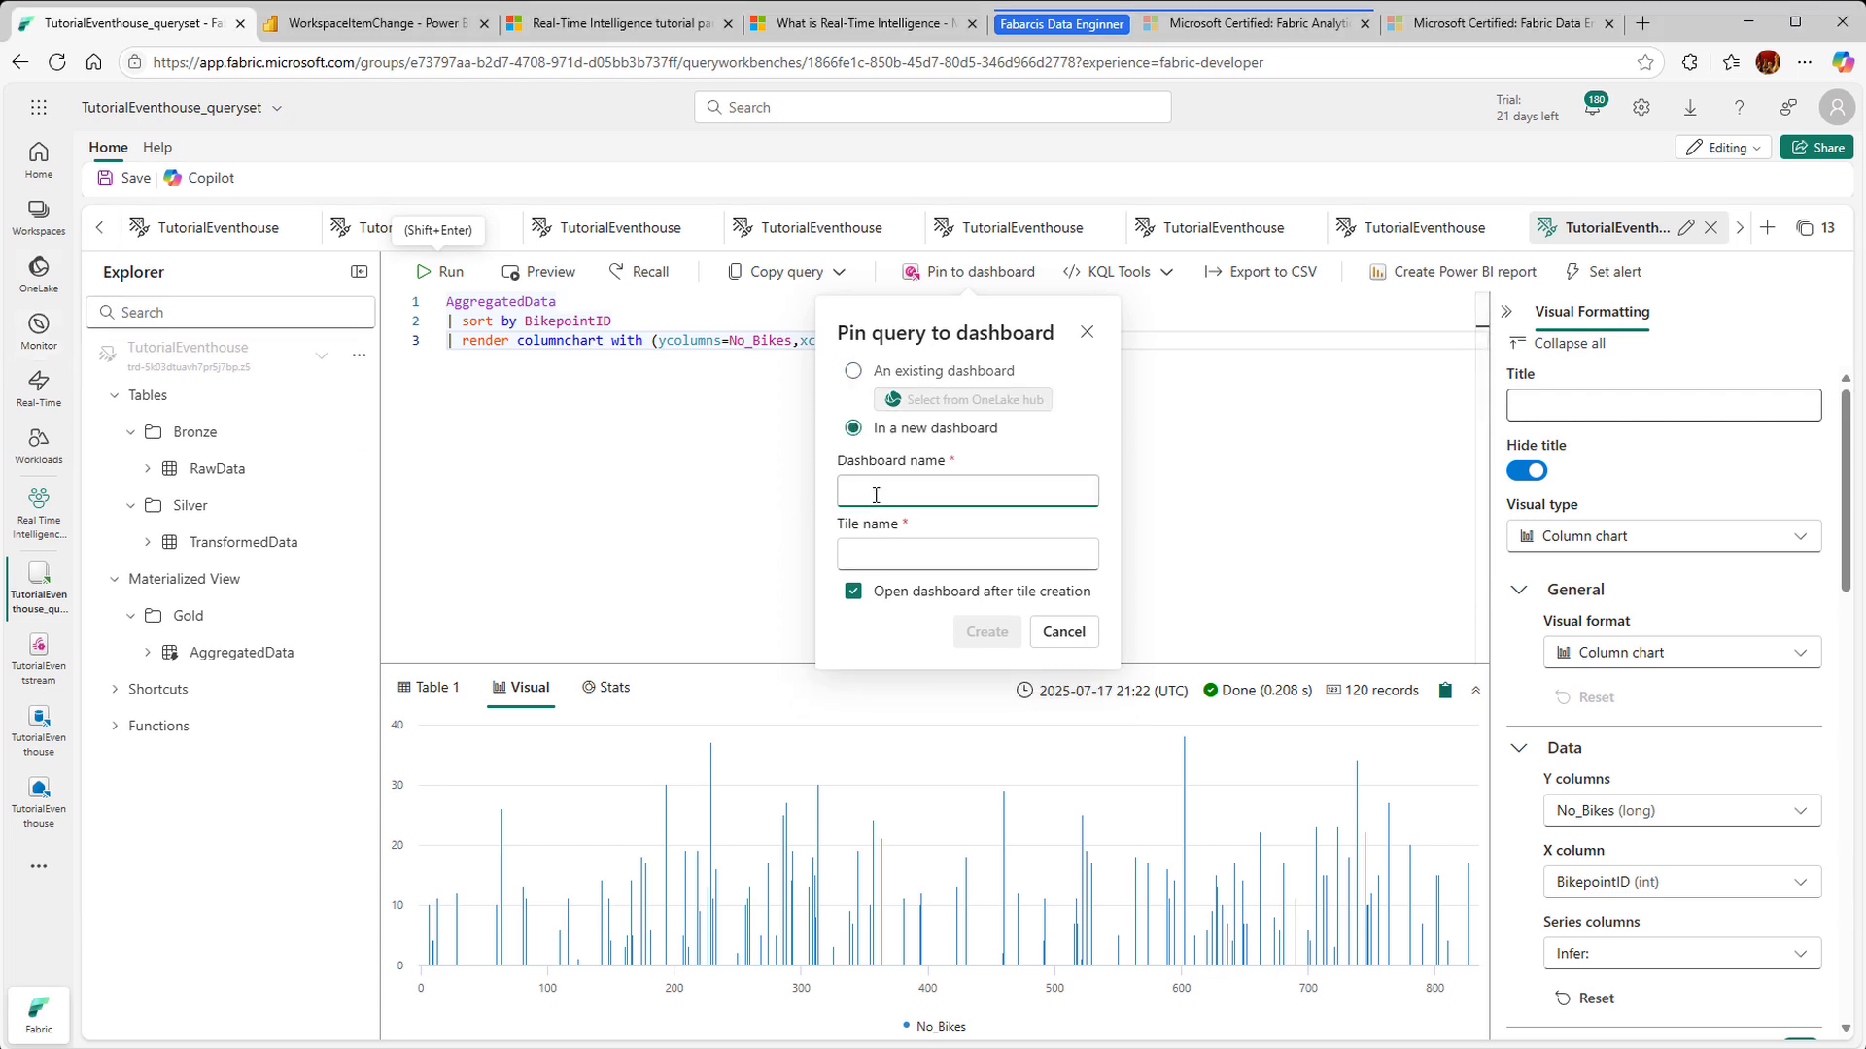
type("TutorialDashboard")
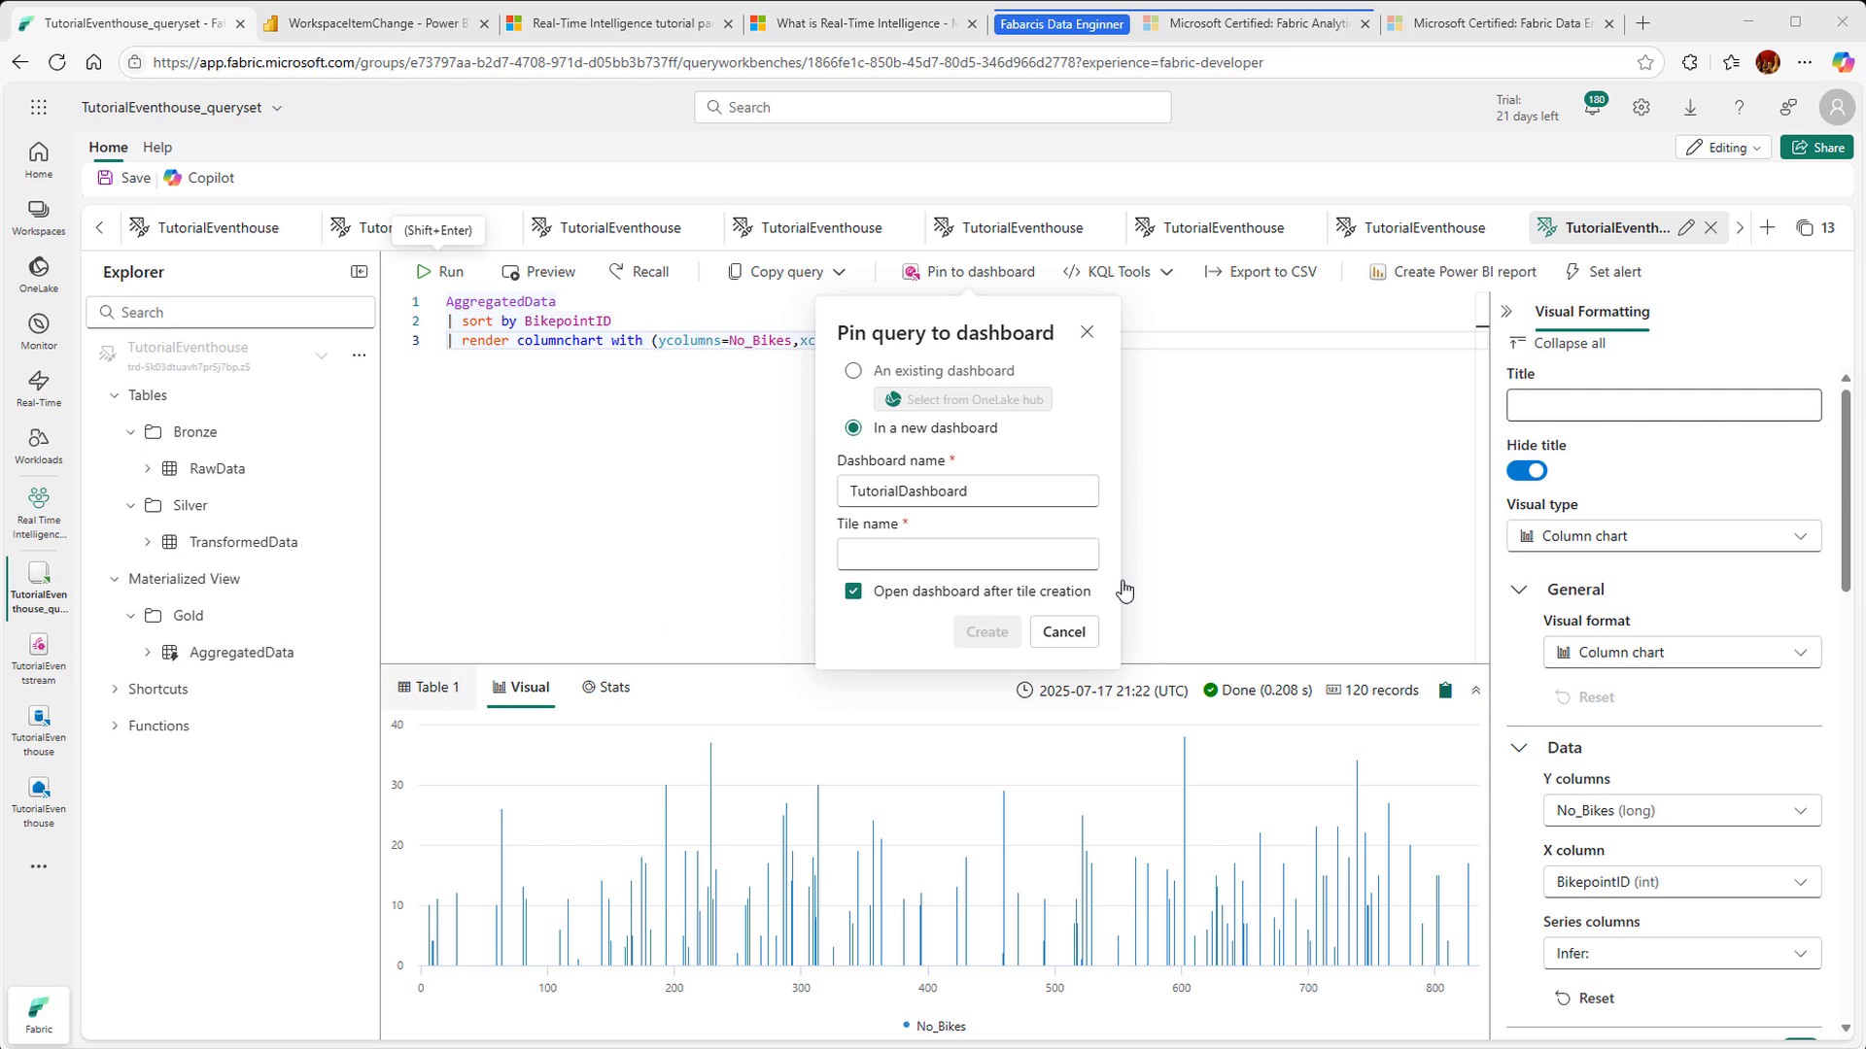
left_click(913, 551)
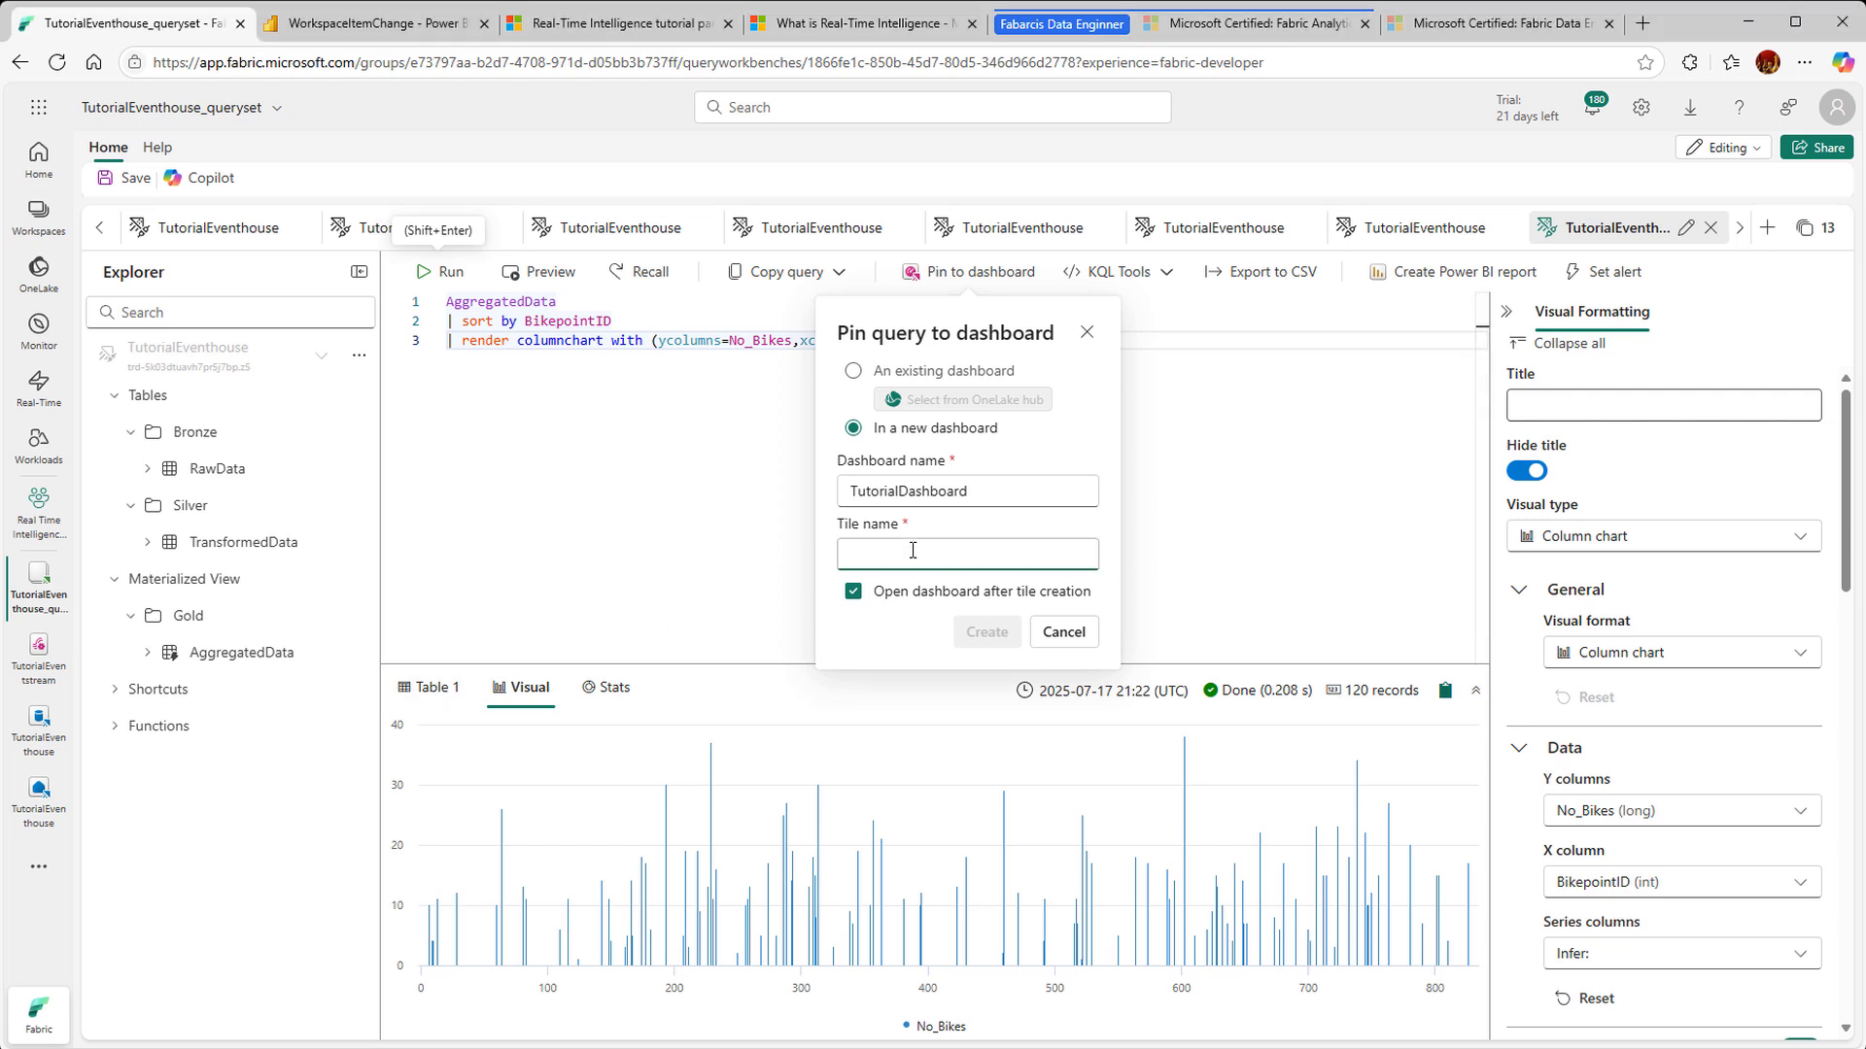
type("Recent bikes by Timepoint")
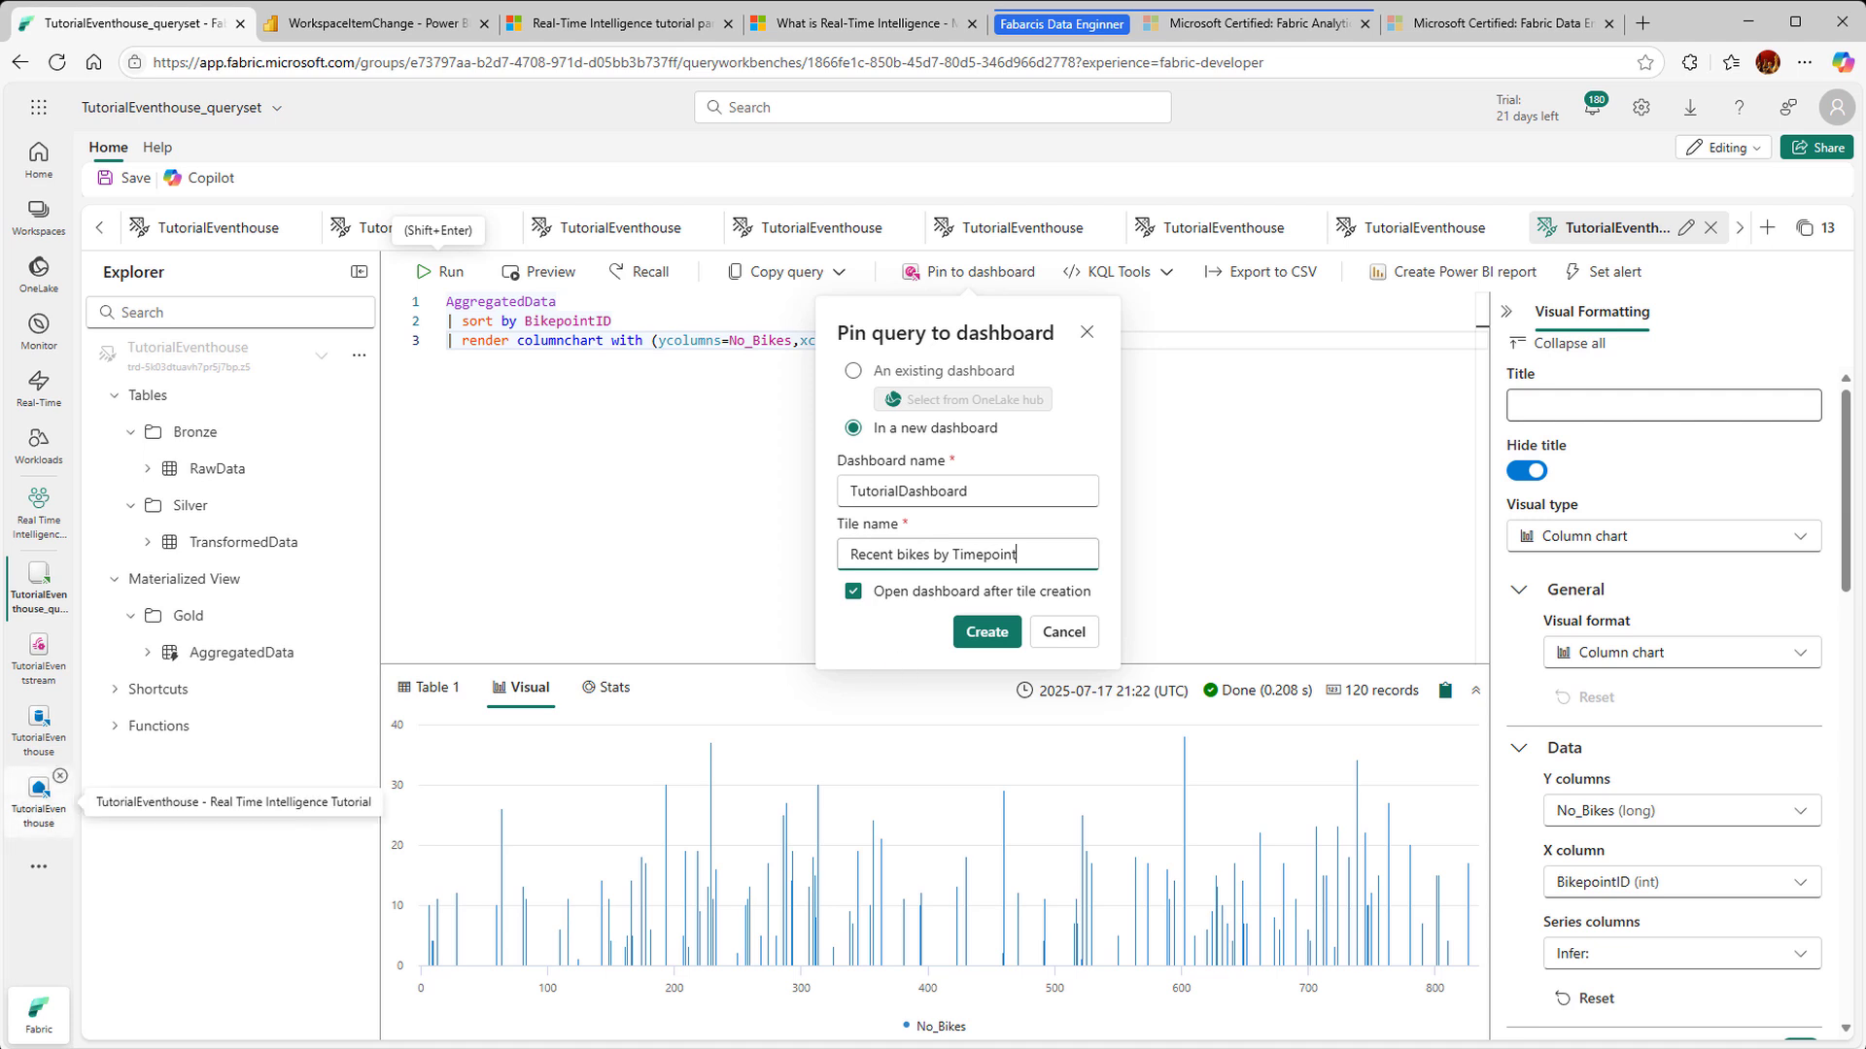
left_click(975, 636)
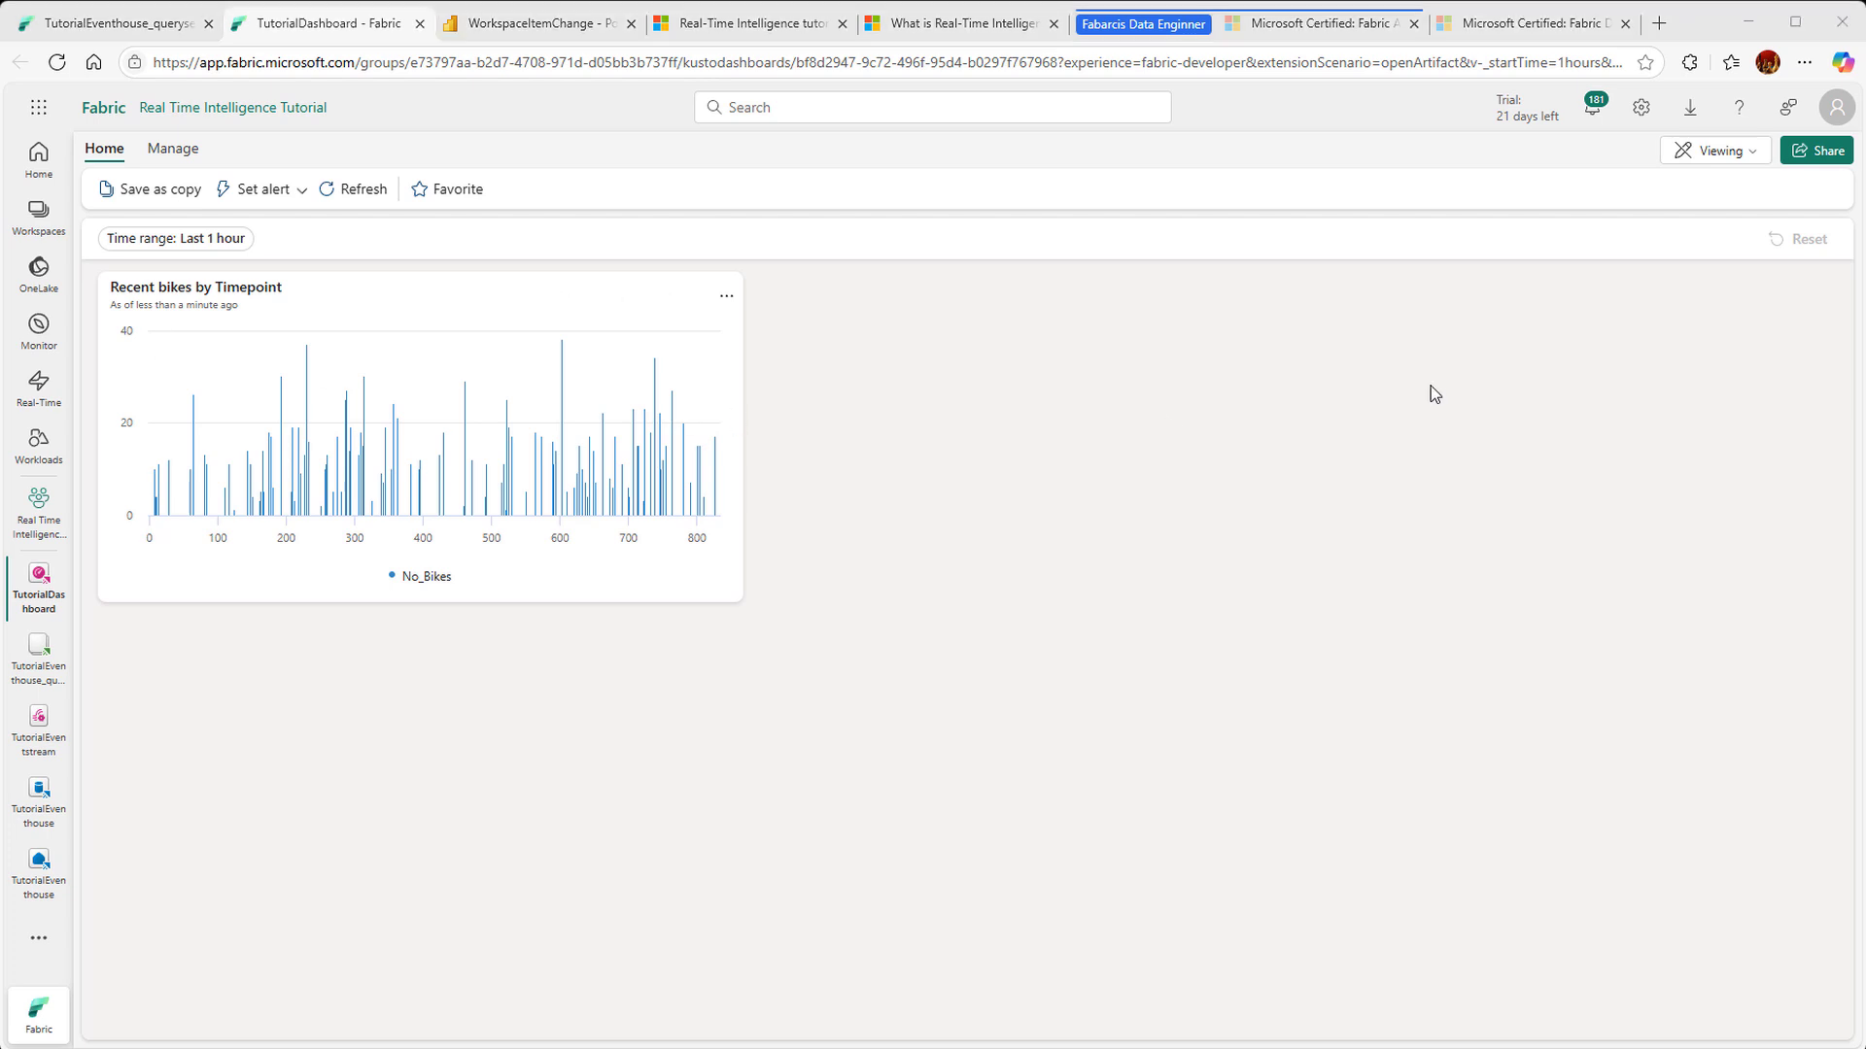
Step: Switch the dashboard to editing and add a new tile with the query RawData | where Neighbourhood == "Chelsea"
left_click(1748, 157)
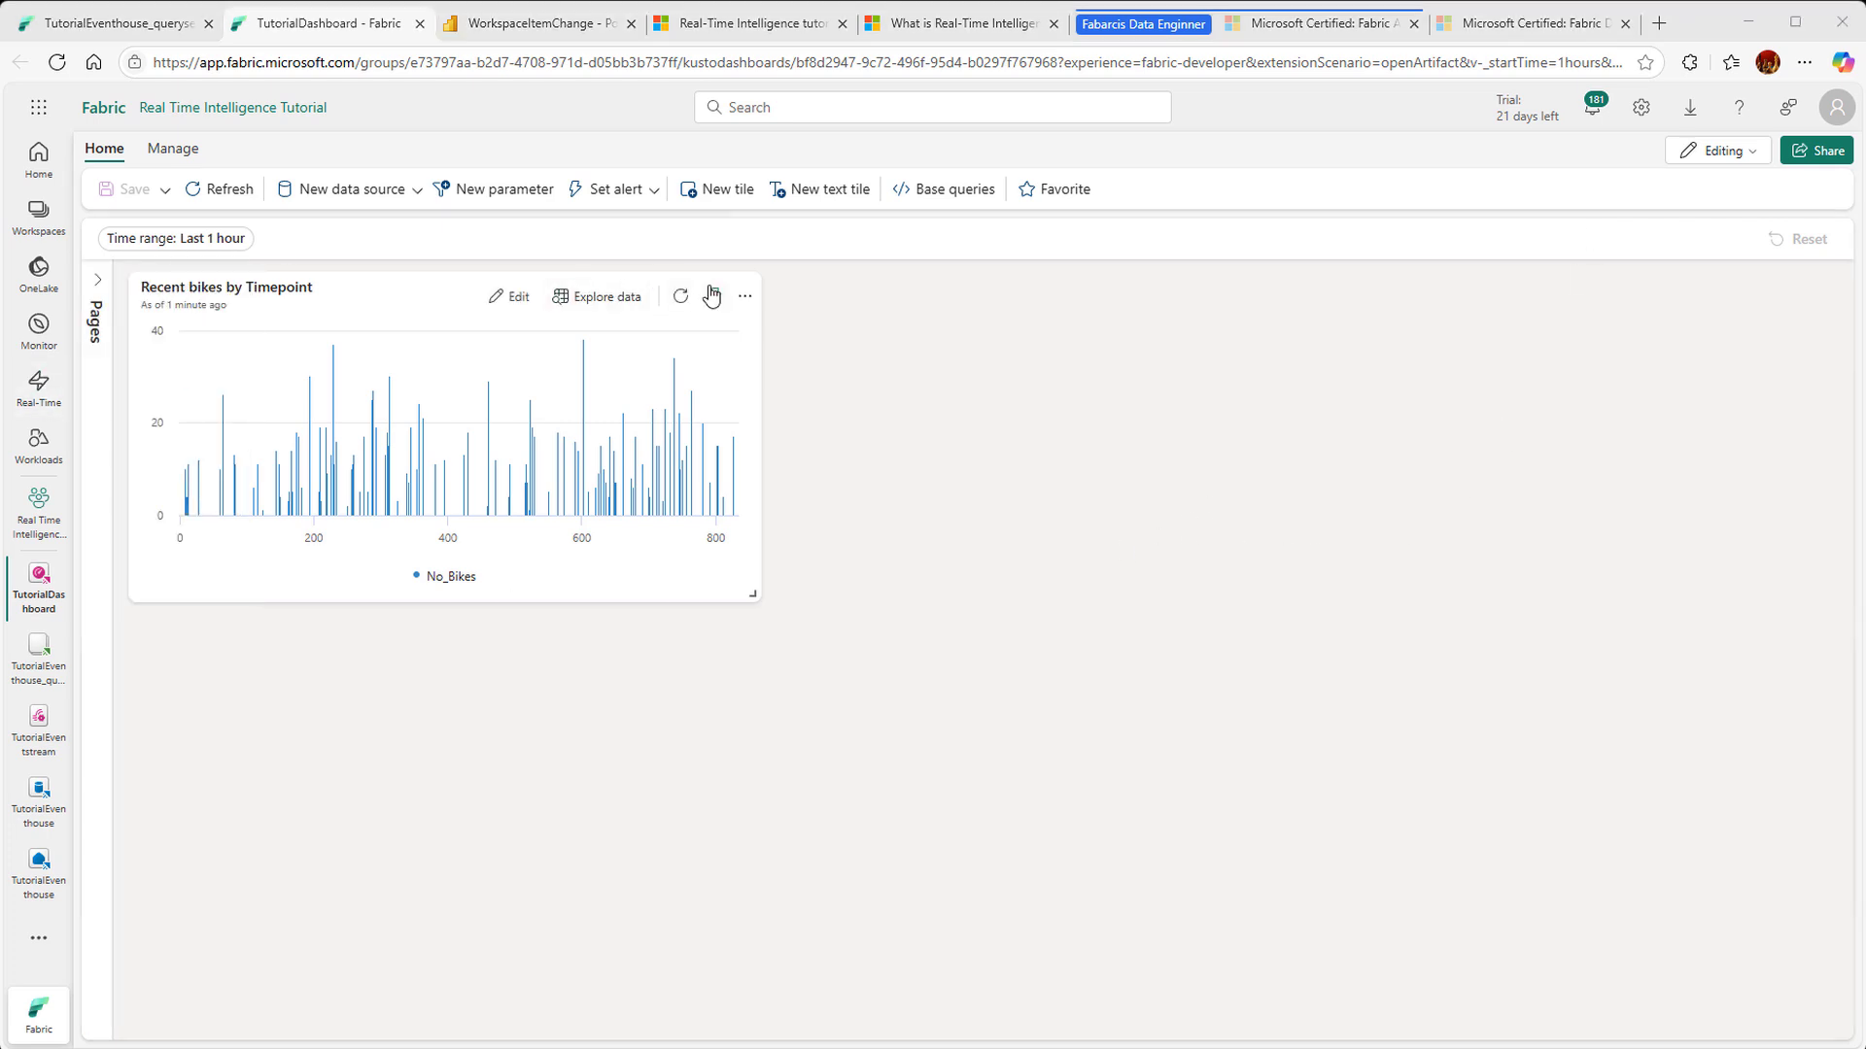
left_click(724, 194)
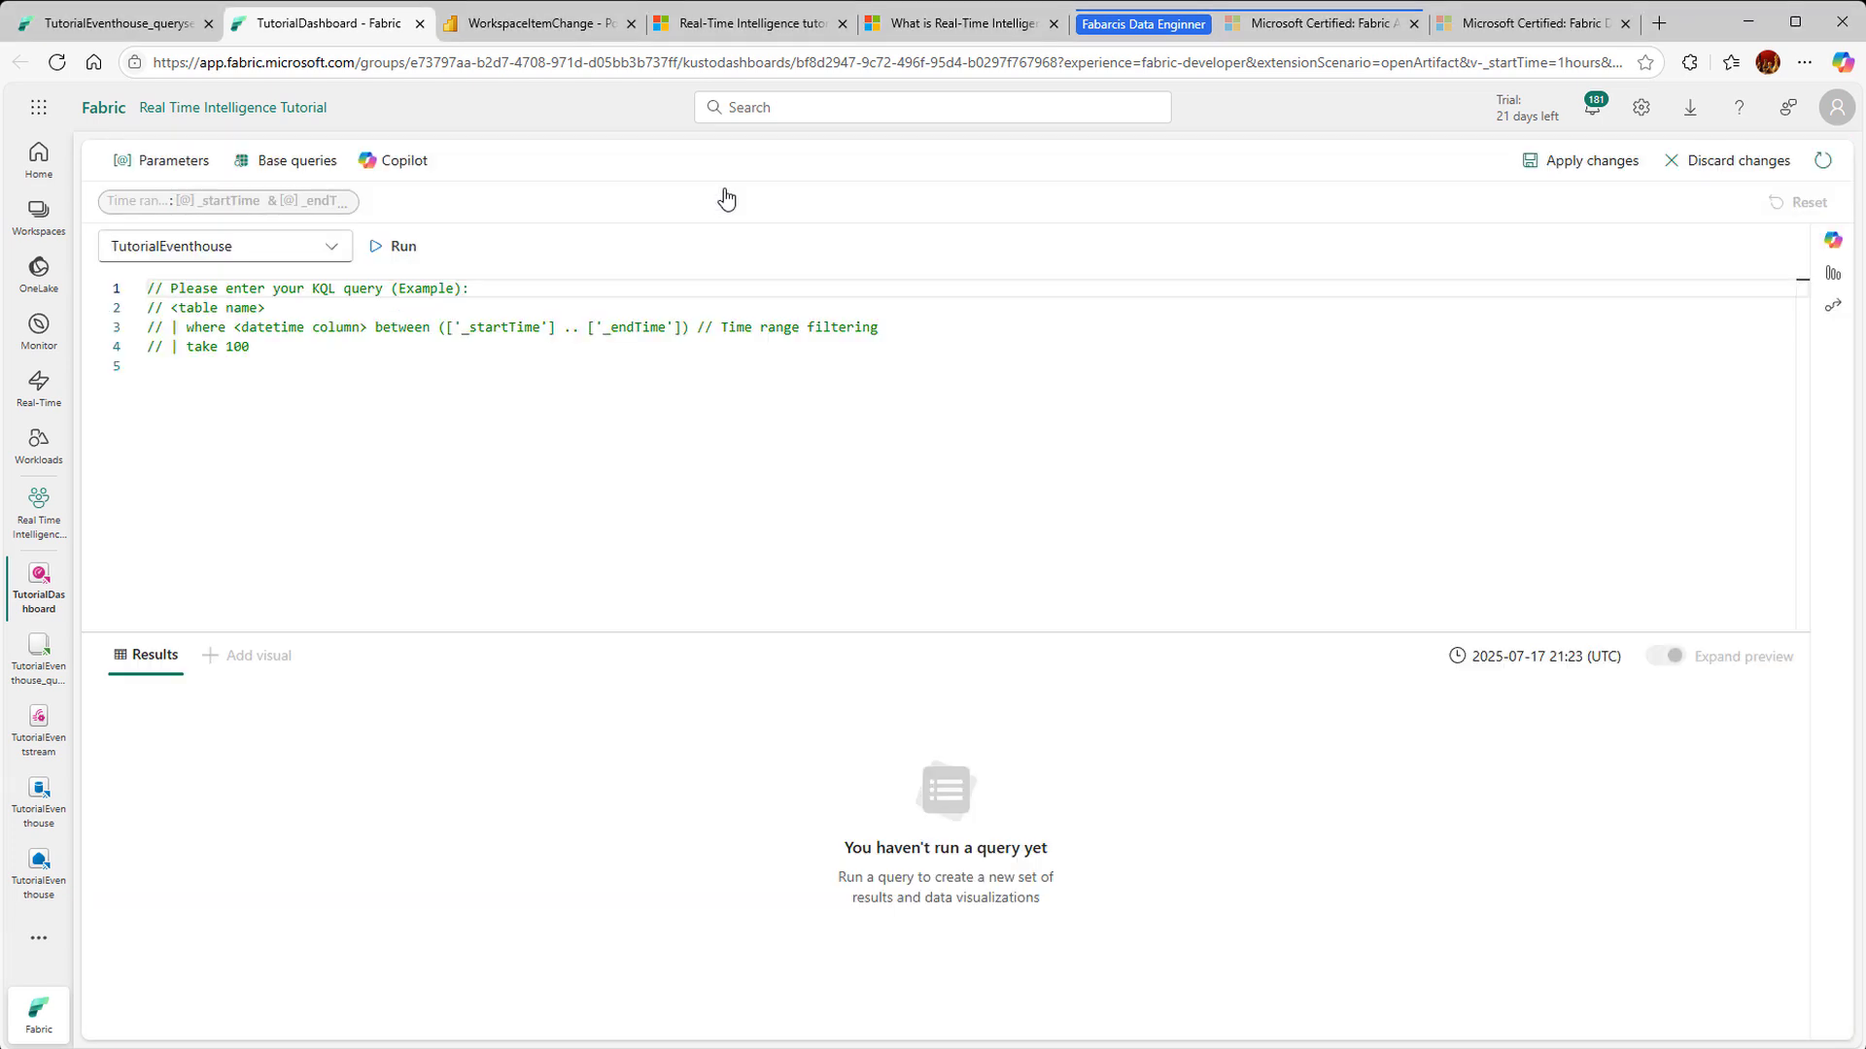
key("ctrl+a")
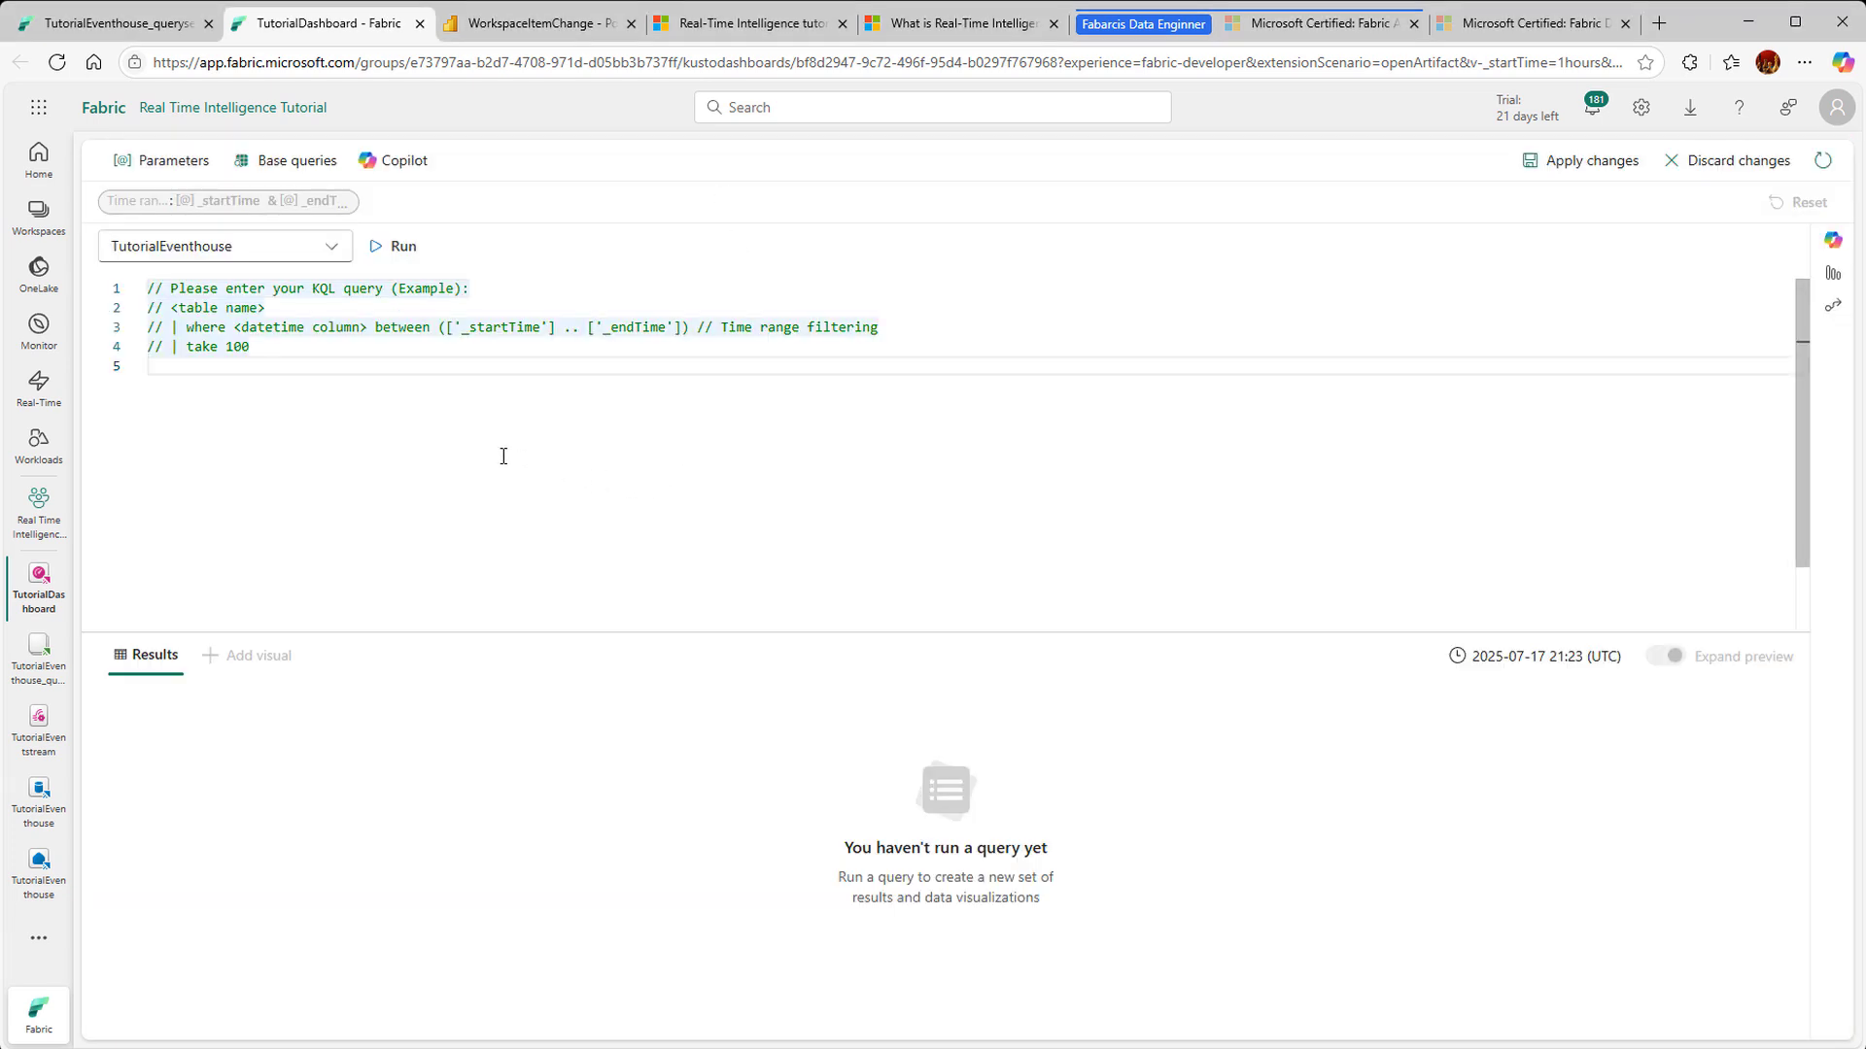
left_click(504, 456)
key("Return")
key("Return")
type("RawData | where Neighbourhood == \"Chelsea\"")
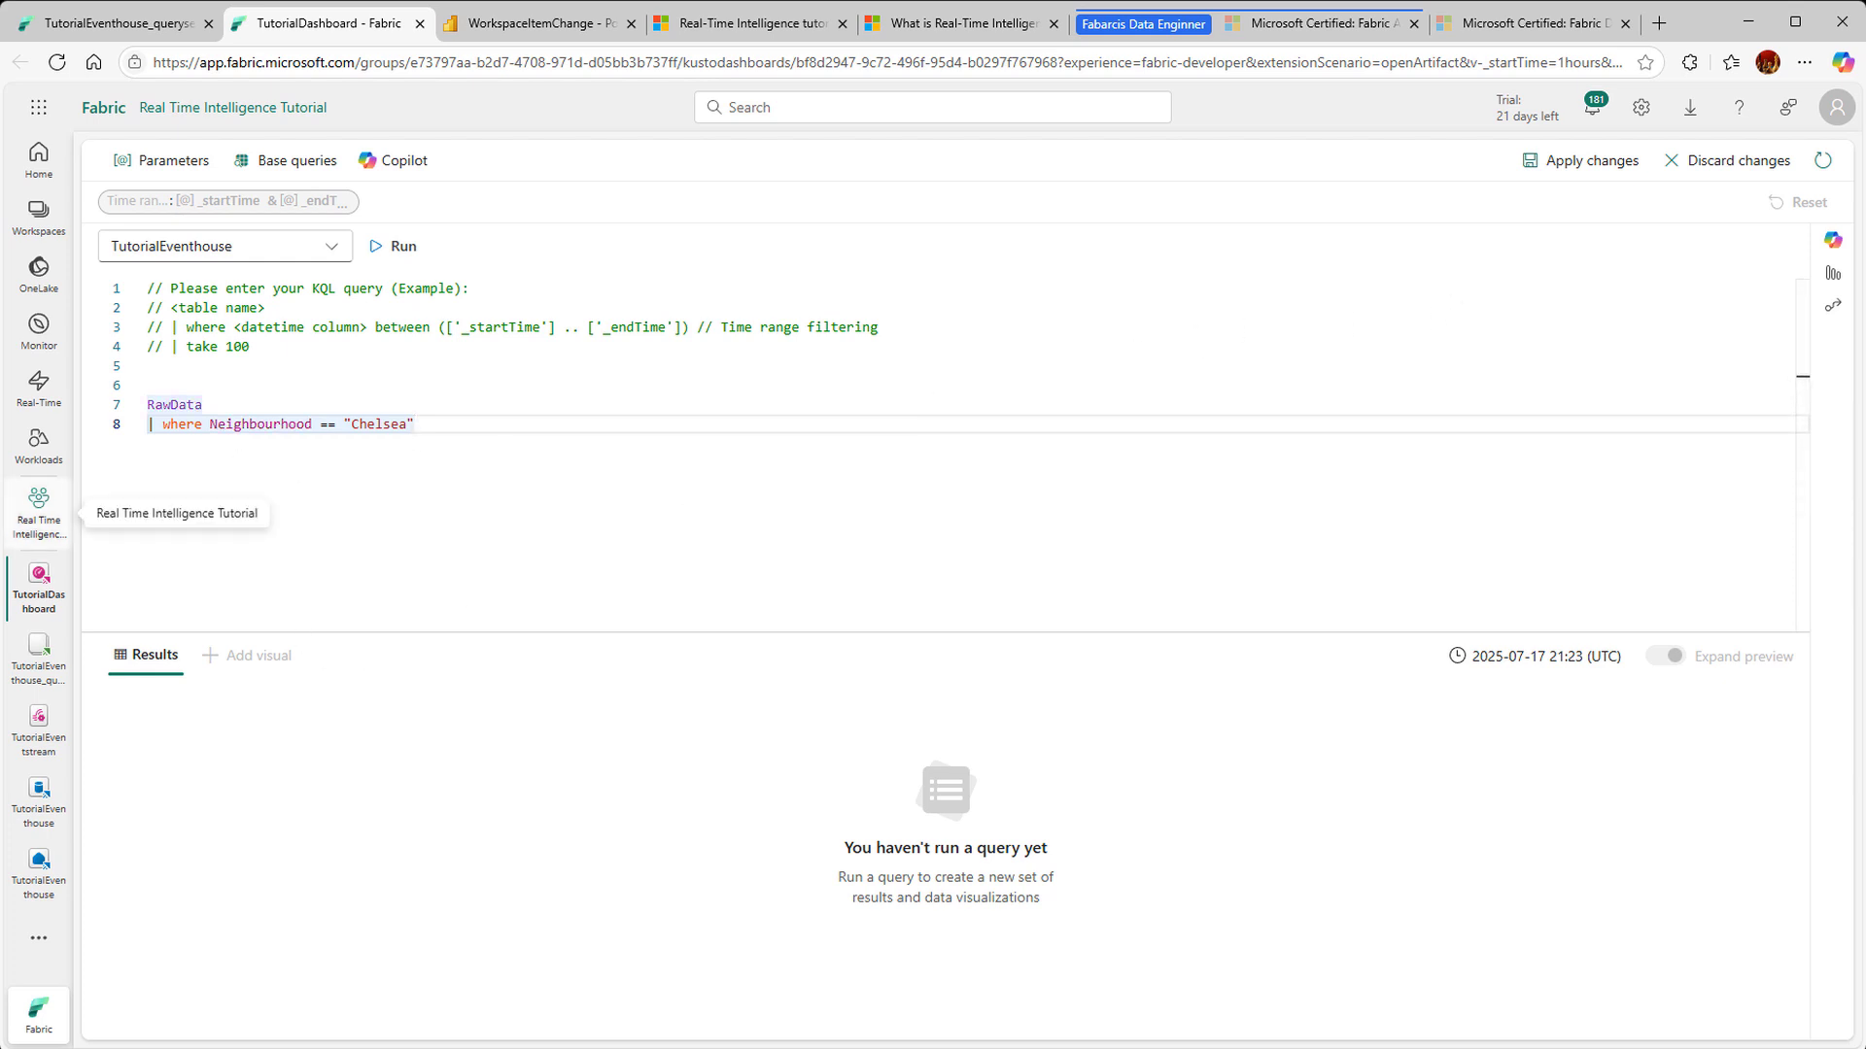
left_click(1538, 164)
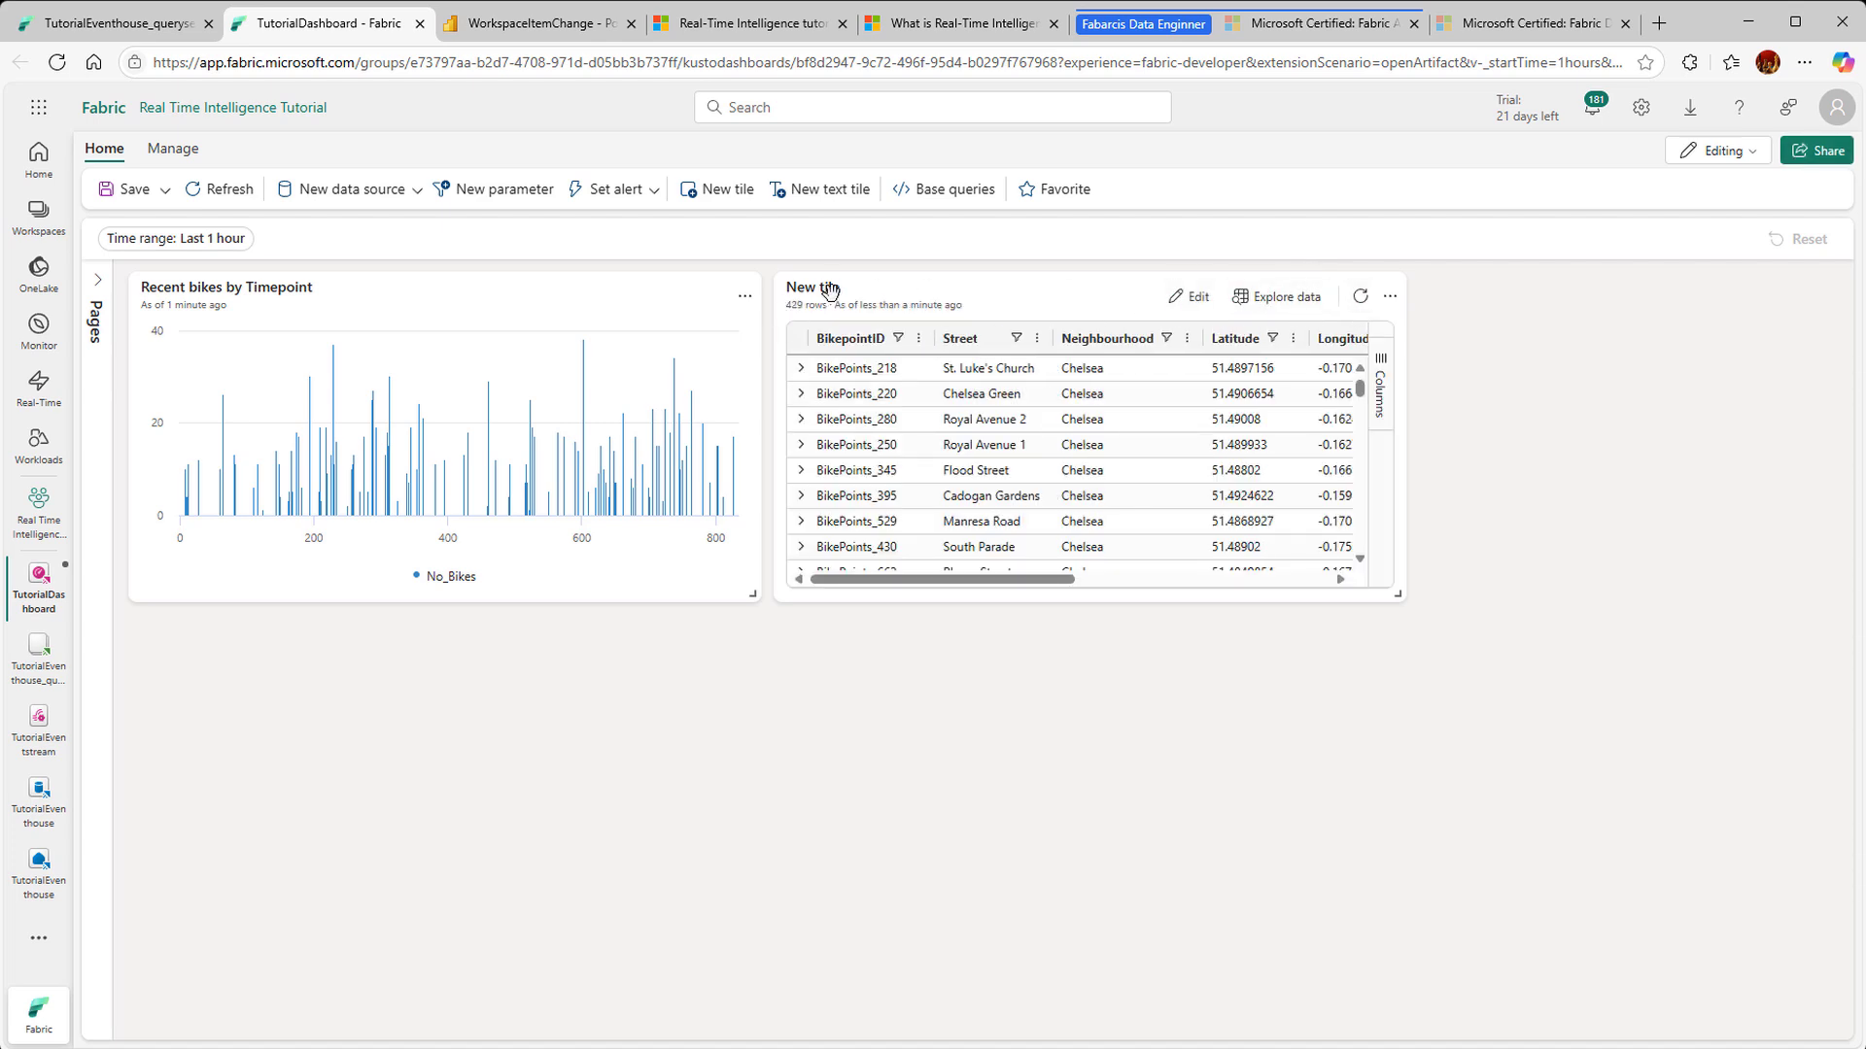
Step: Rename the new table tile to "Chelsea bikes" and apply the change to the dashboard
left_click(1191, 297)
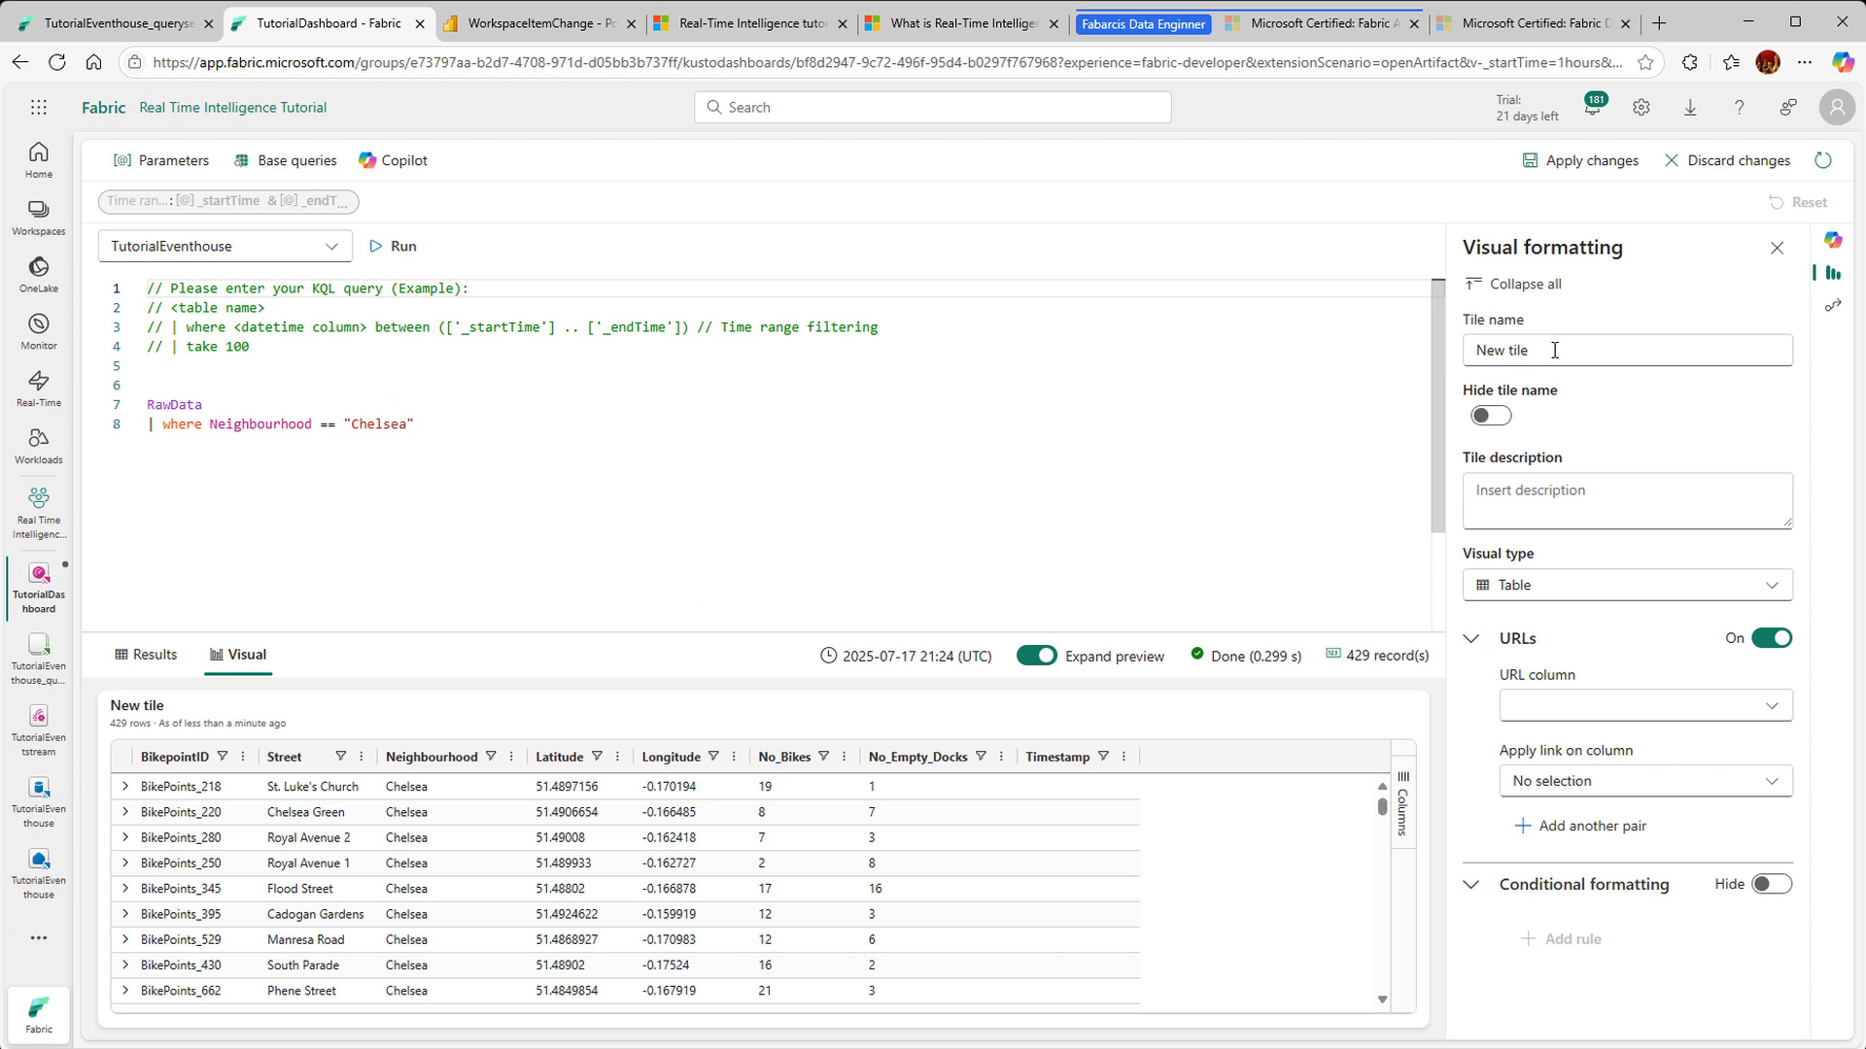
left_click_drag(1531, 351, 1426, 341)
type("Chelsea bikes")
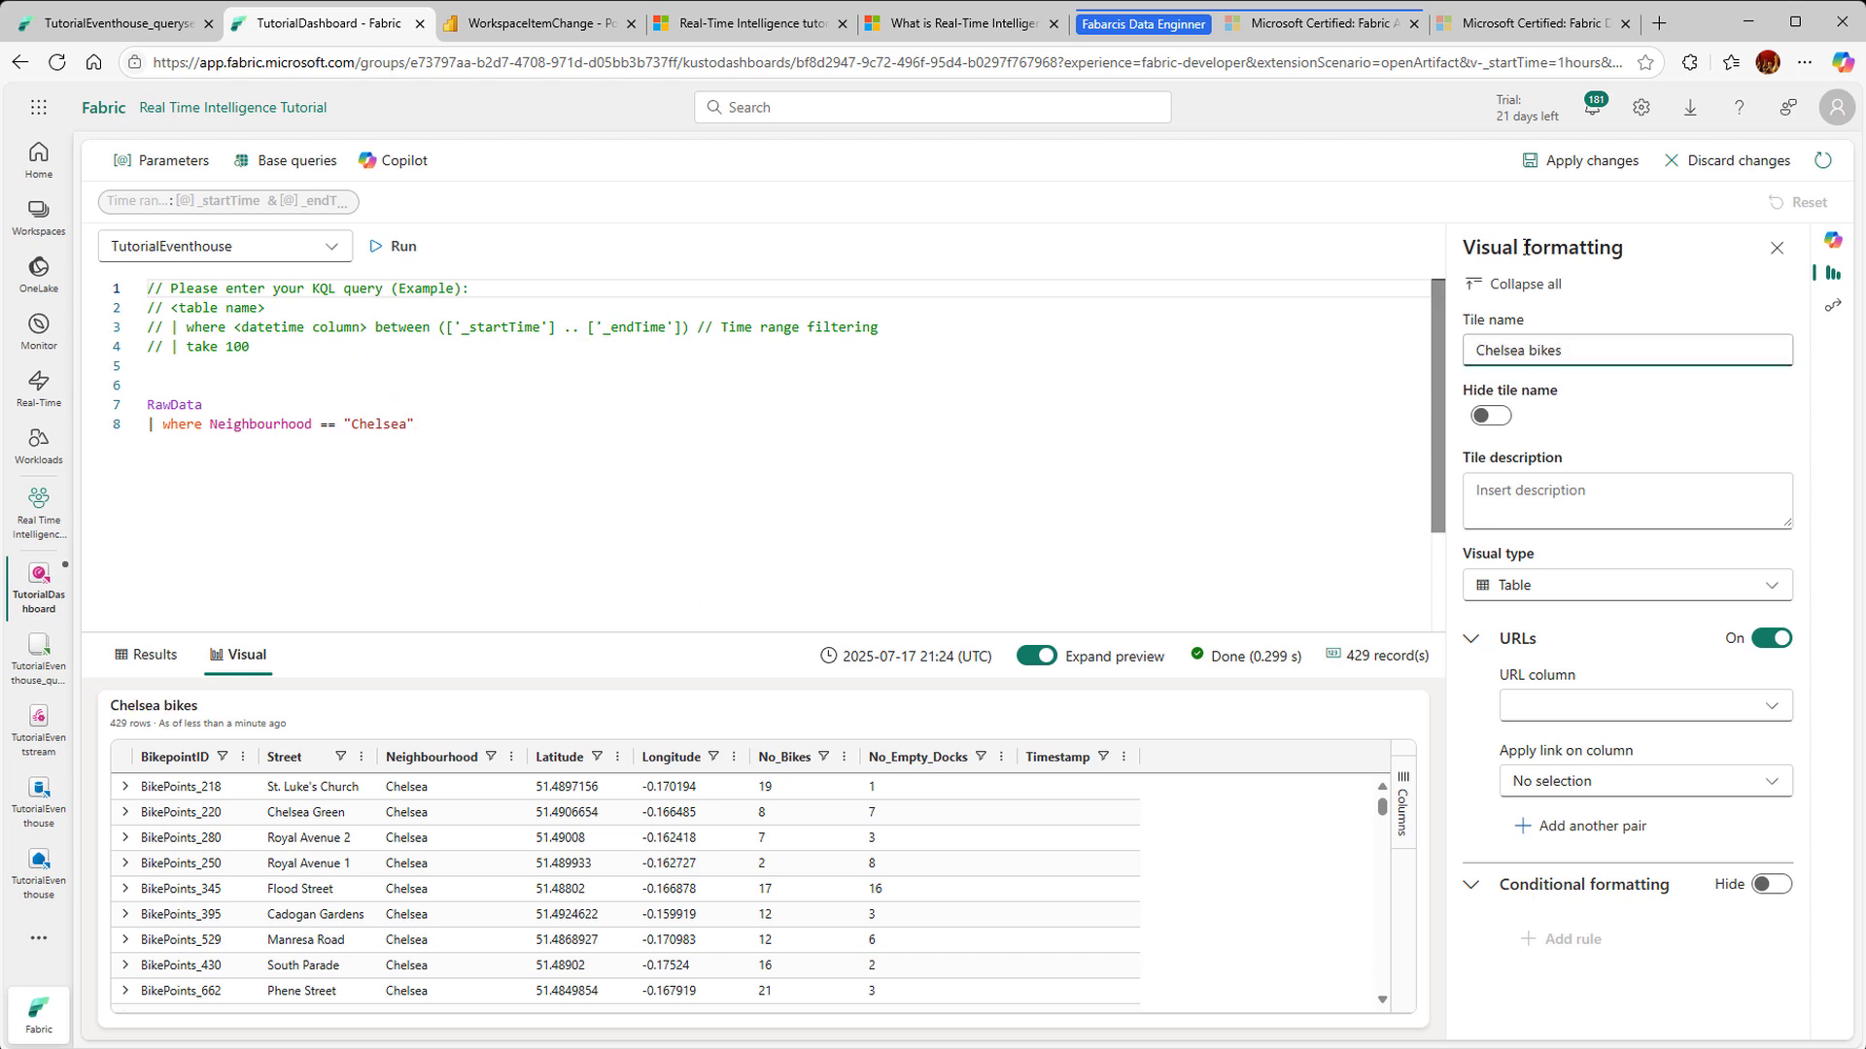
left_click(1586, 165)
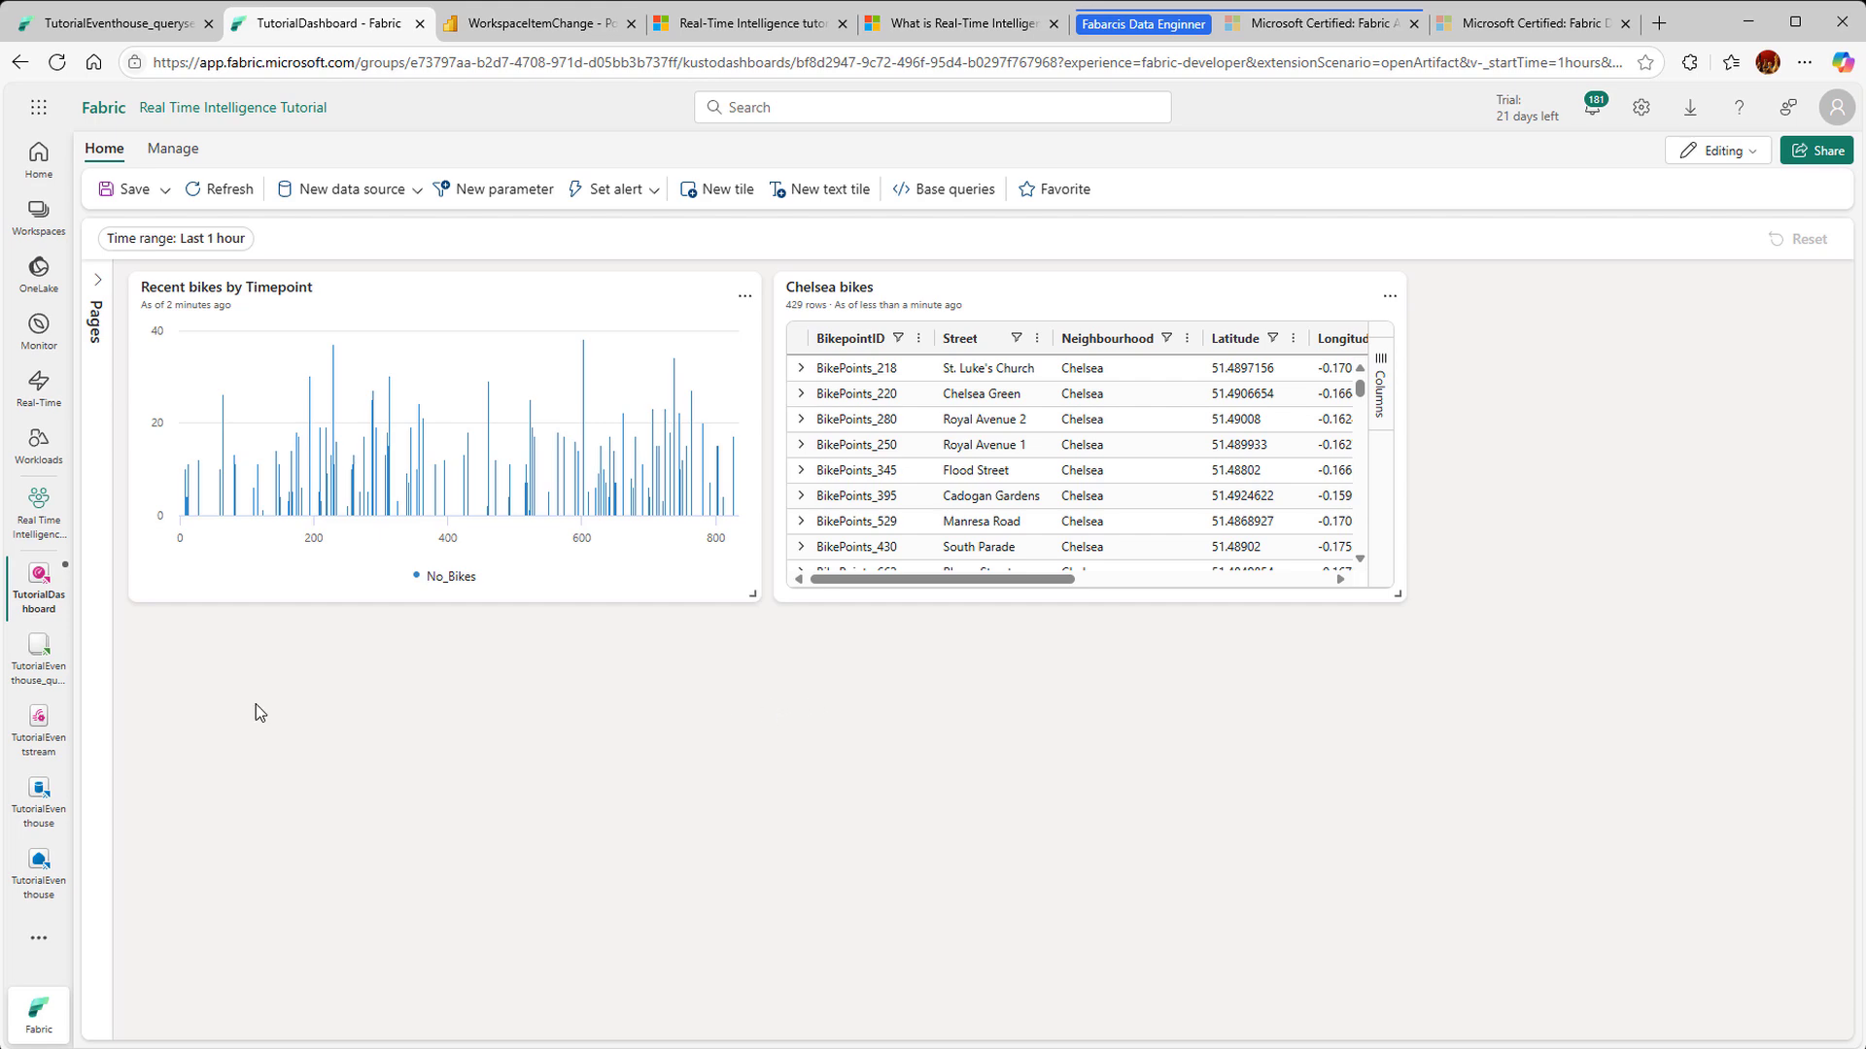
Step: Explore the data of the Chelsea bikes tile and set up a max aggregation on No_Bikes with the display name Max_Bikes
mouse_move(1153, 367)
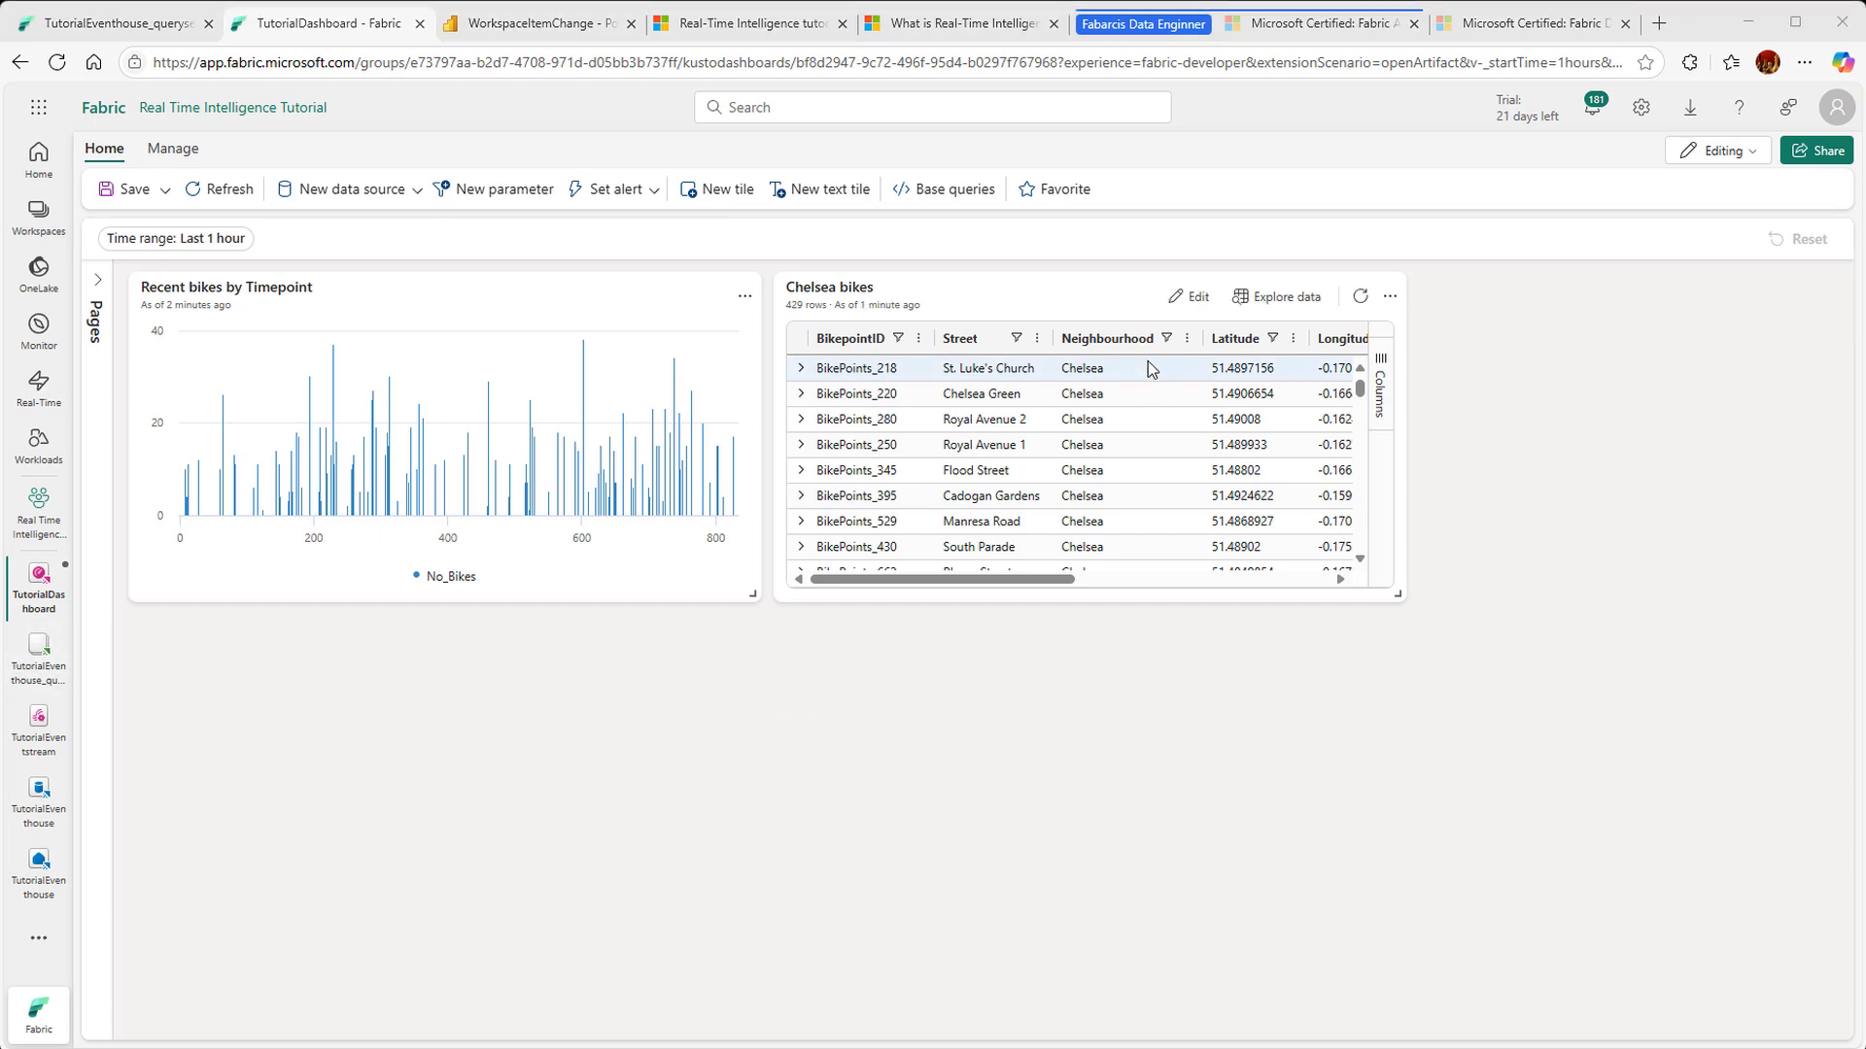
left_click(1268, 307)
left_click(1268, 307)
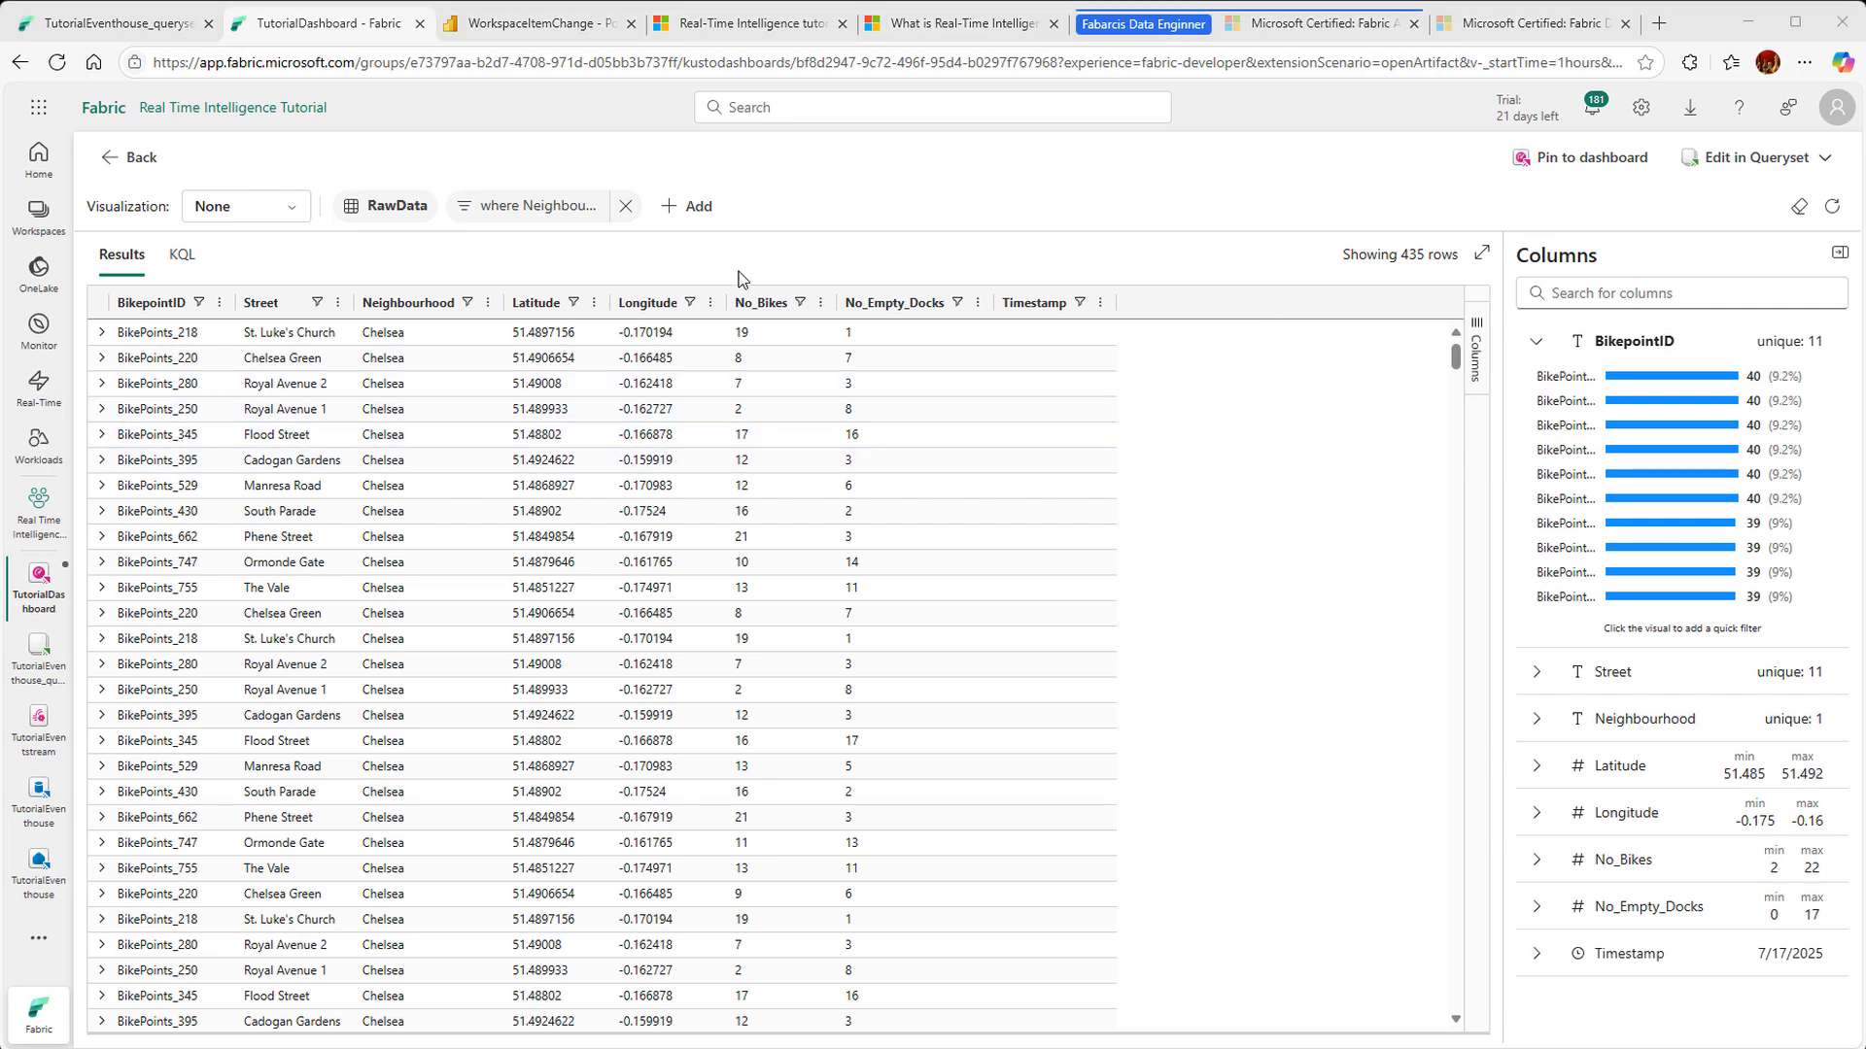
left_click(699, 227)
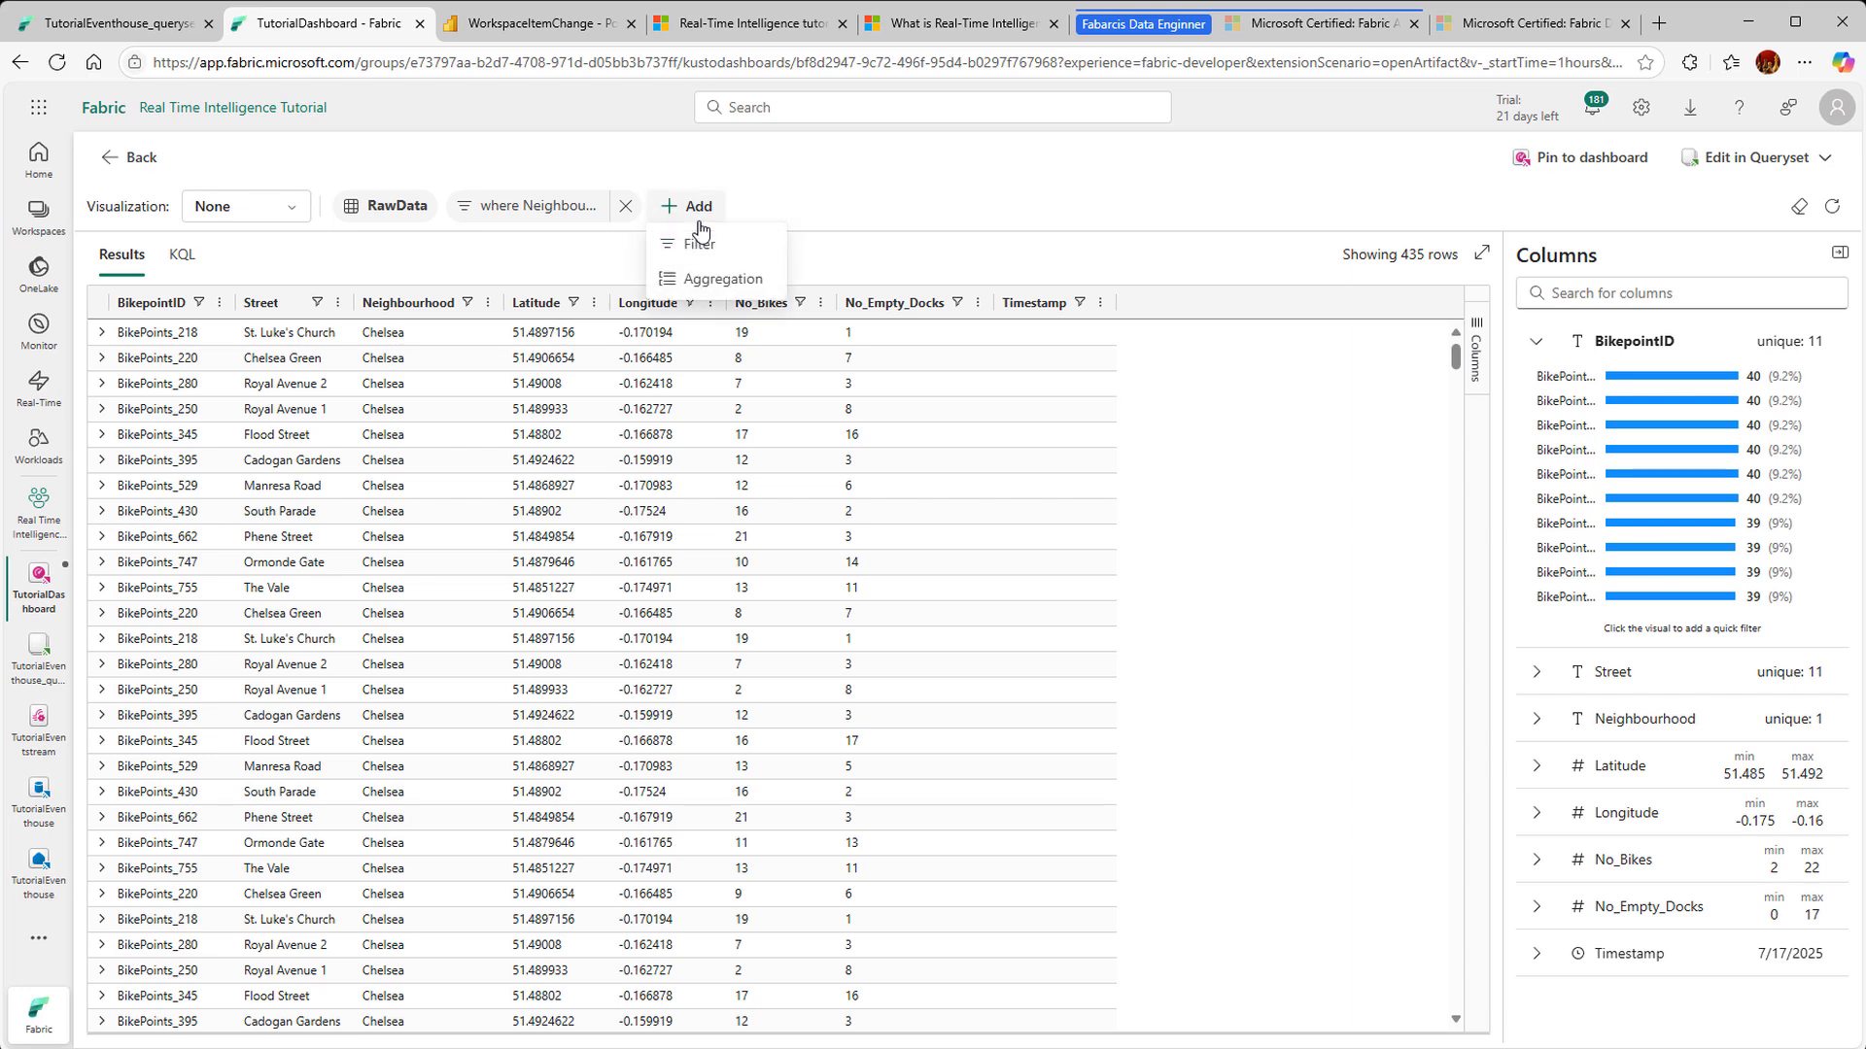
left_click(707, 285)
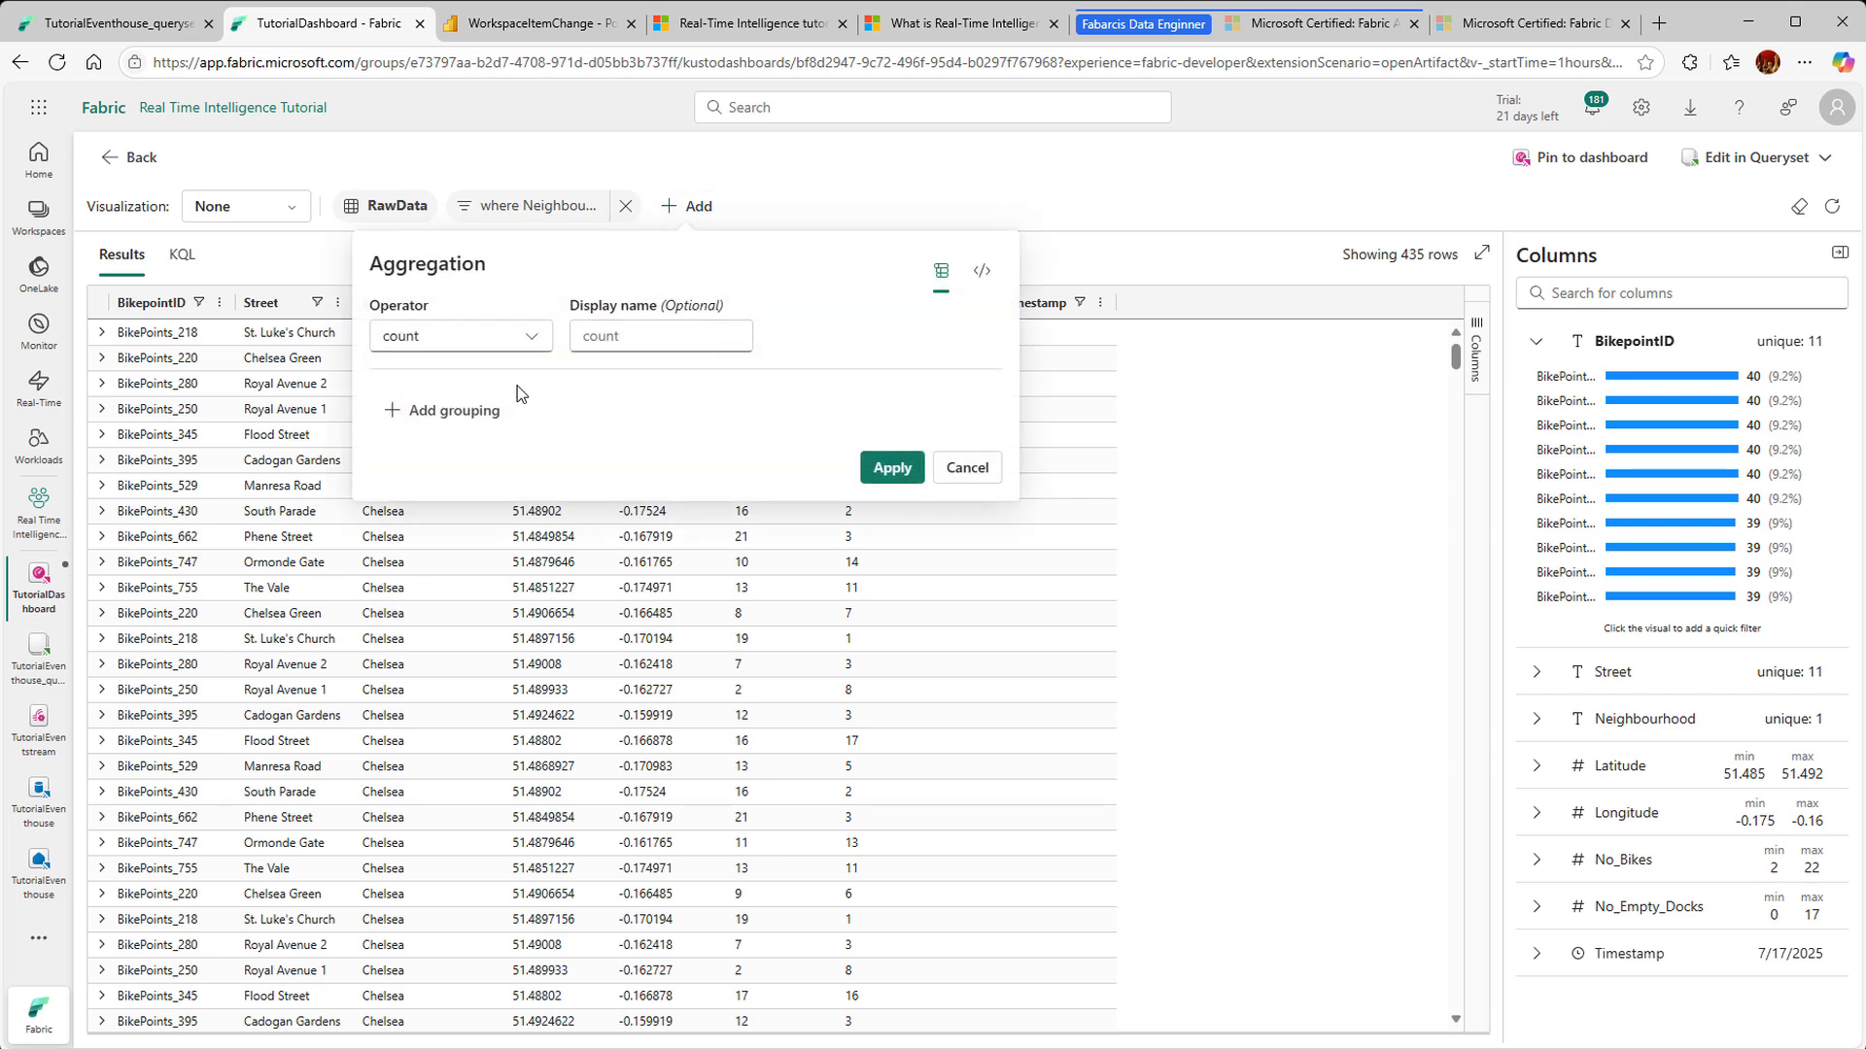
left_click(535, 342)
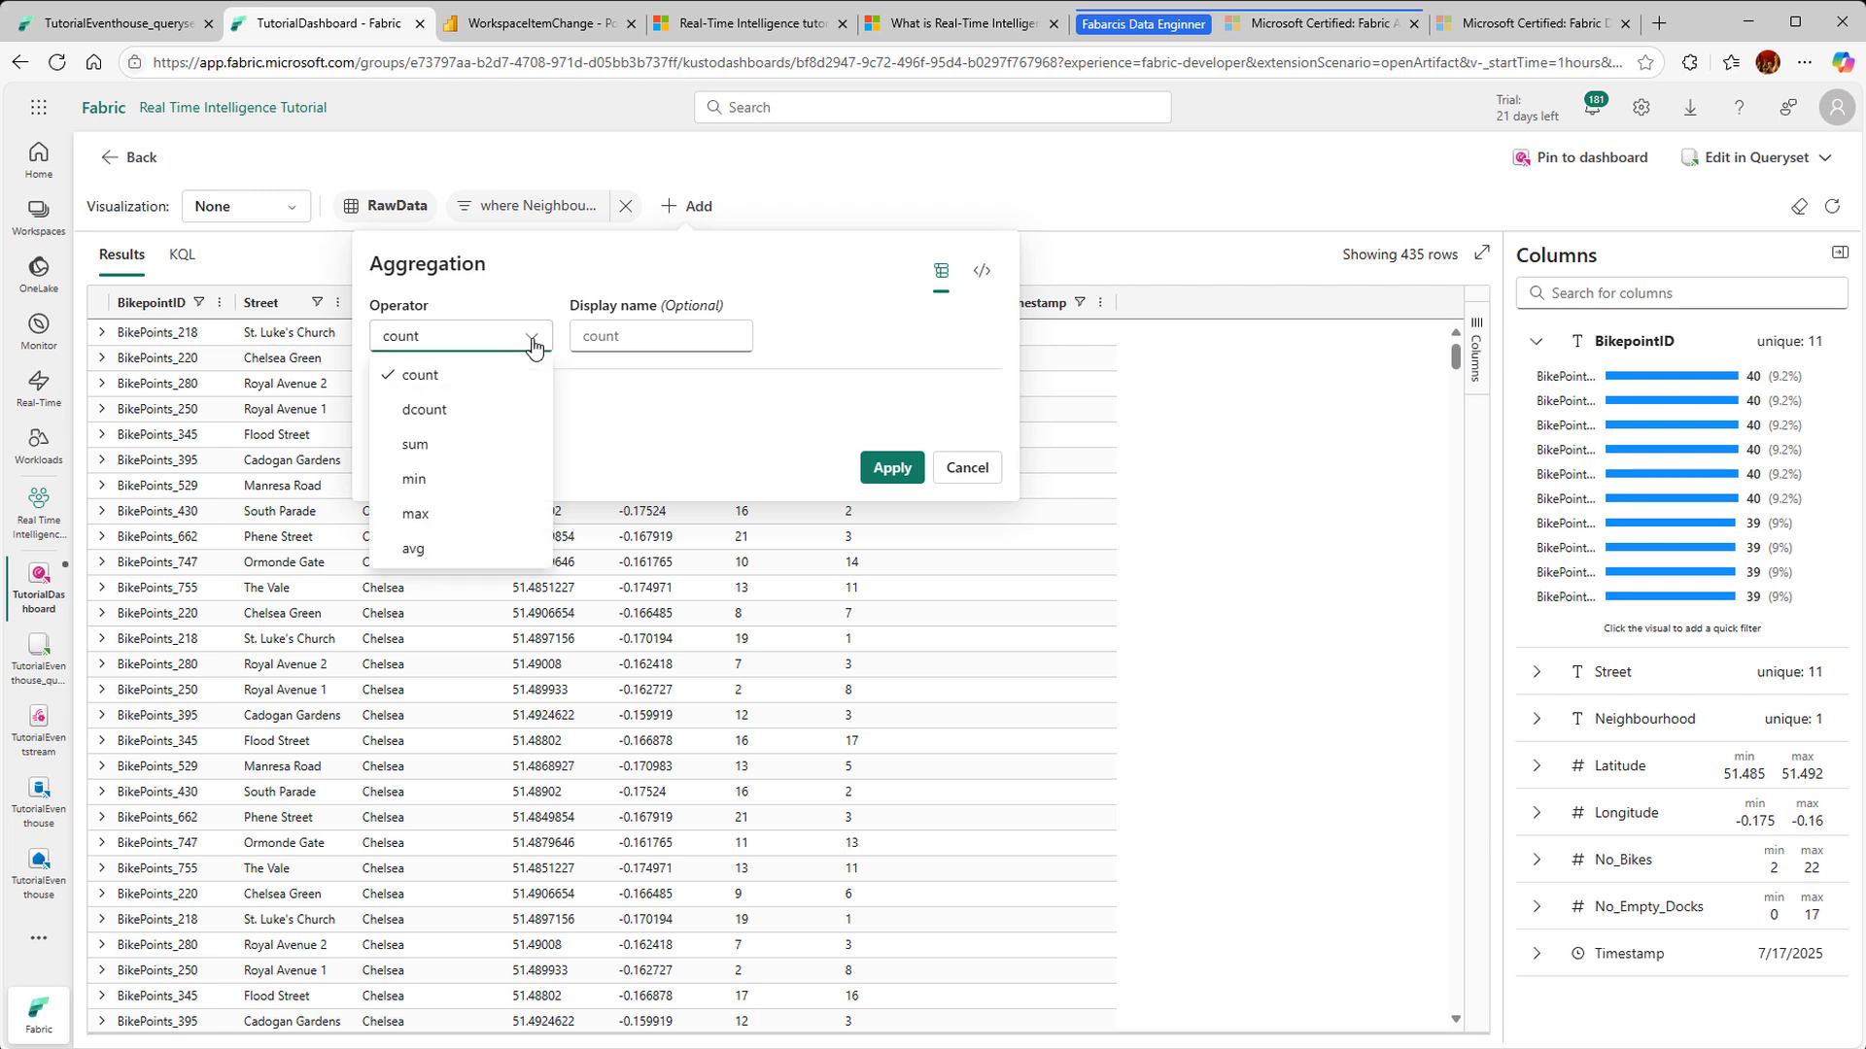
left_click(450, 516)
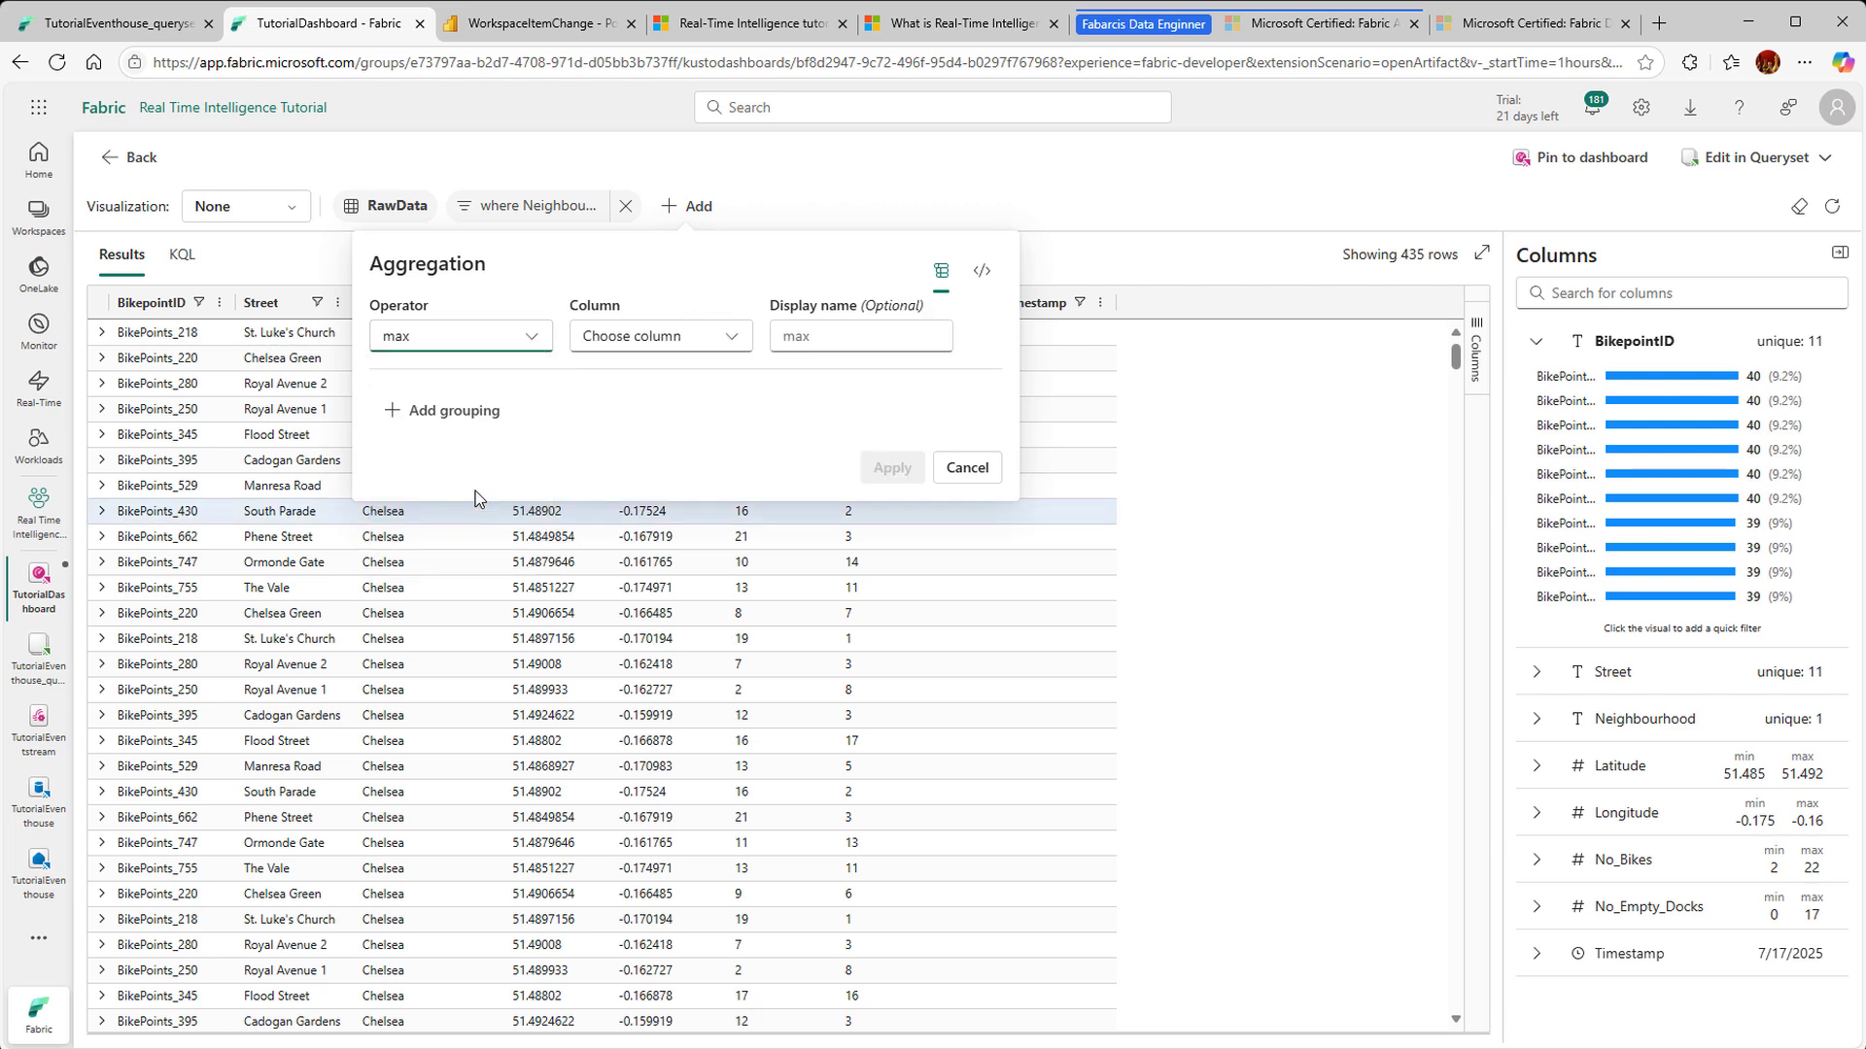
left_click(731, 340)
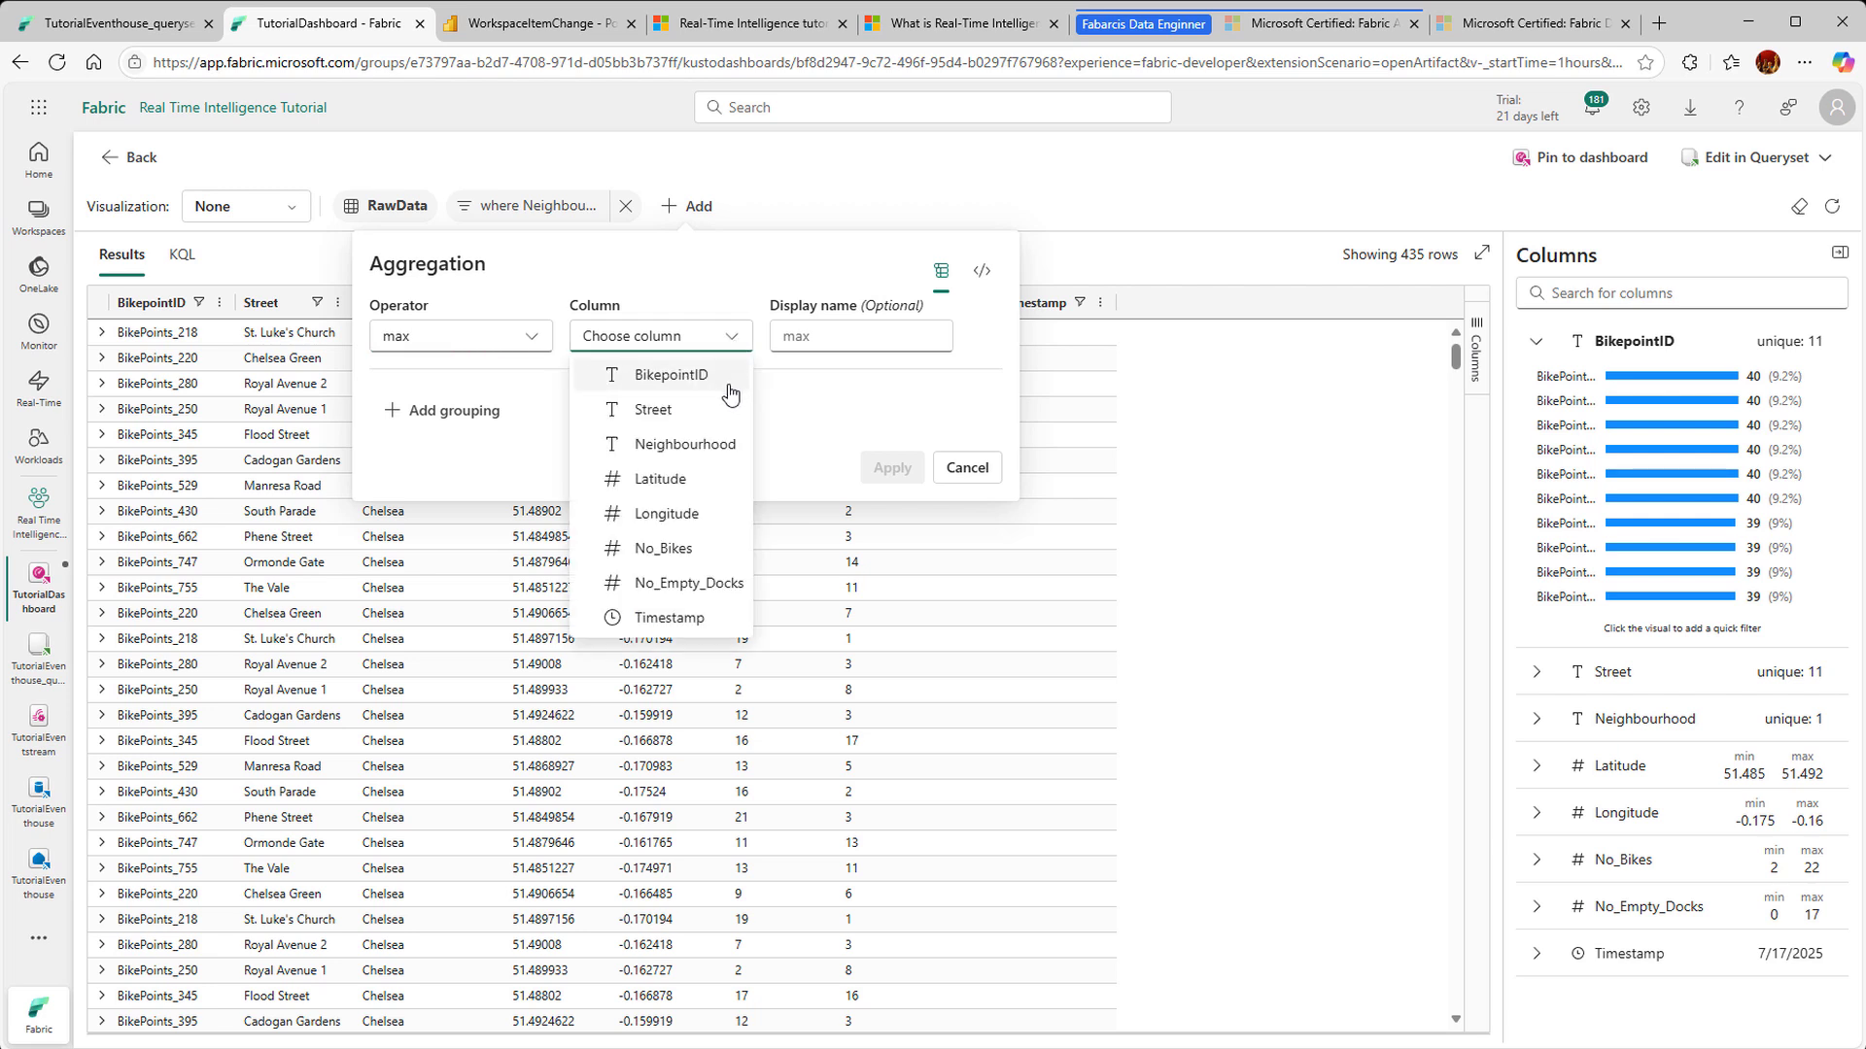
left_click(679, 552)
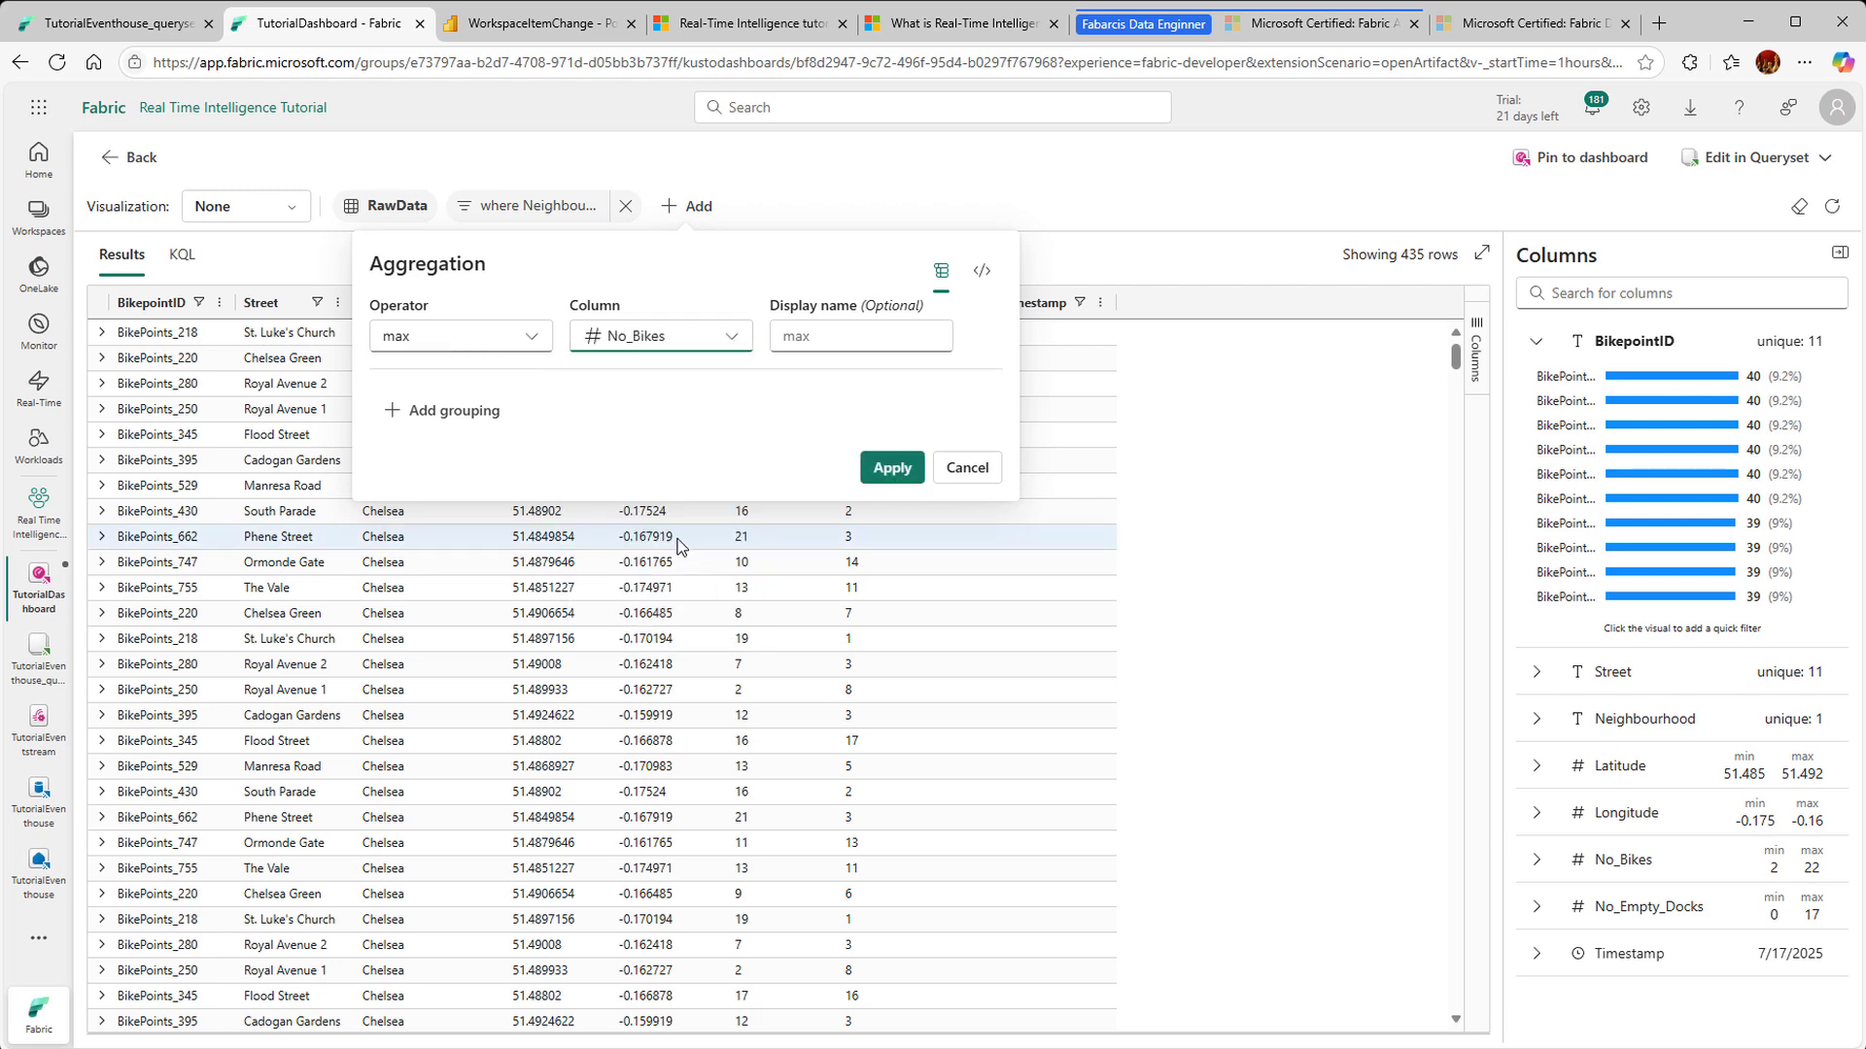
left_click(799, 339)
type("Max_Bikes")
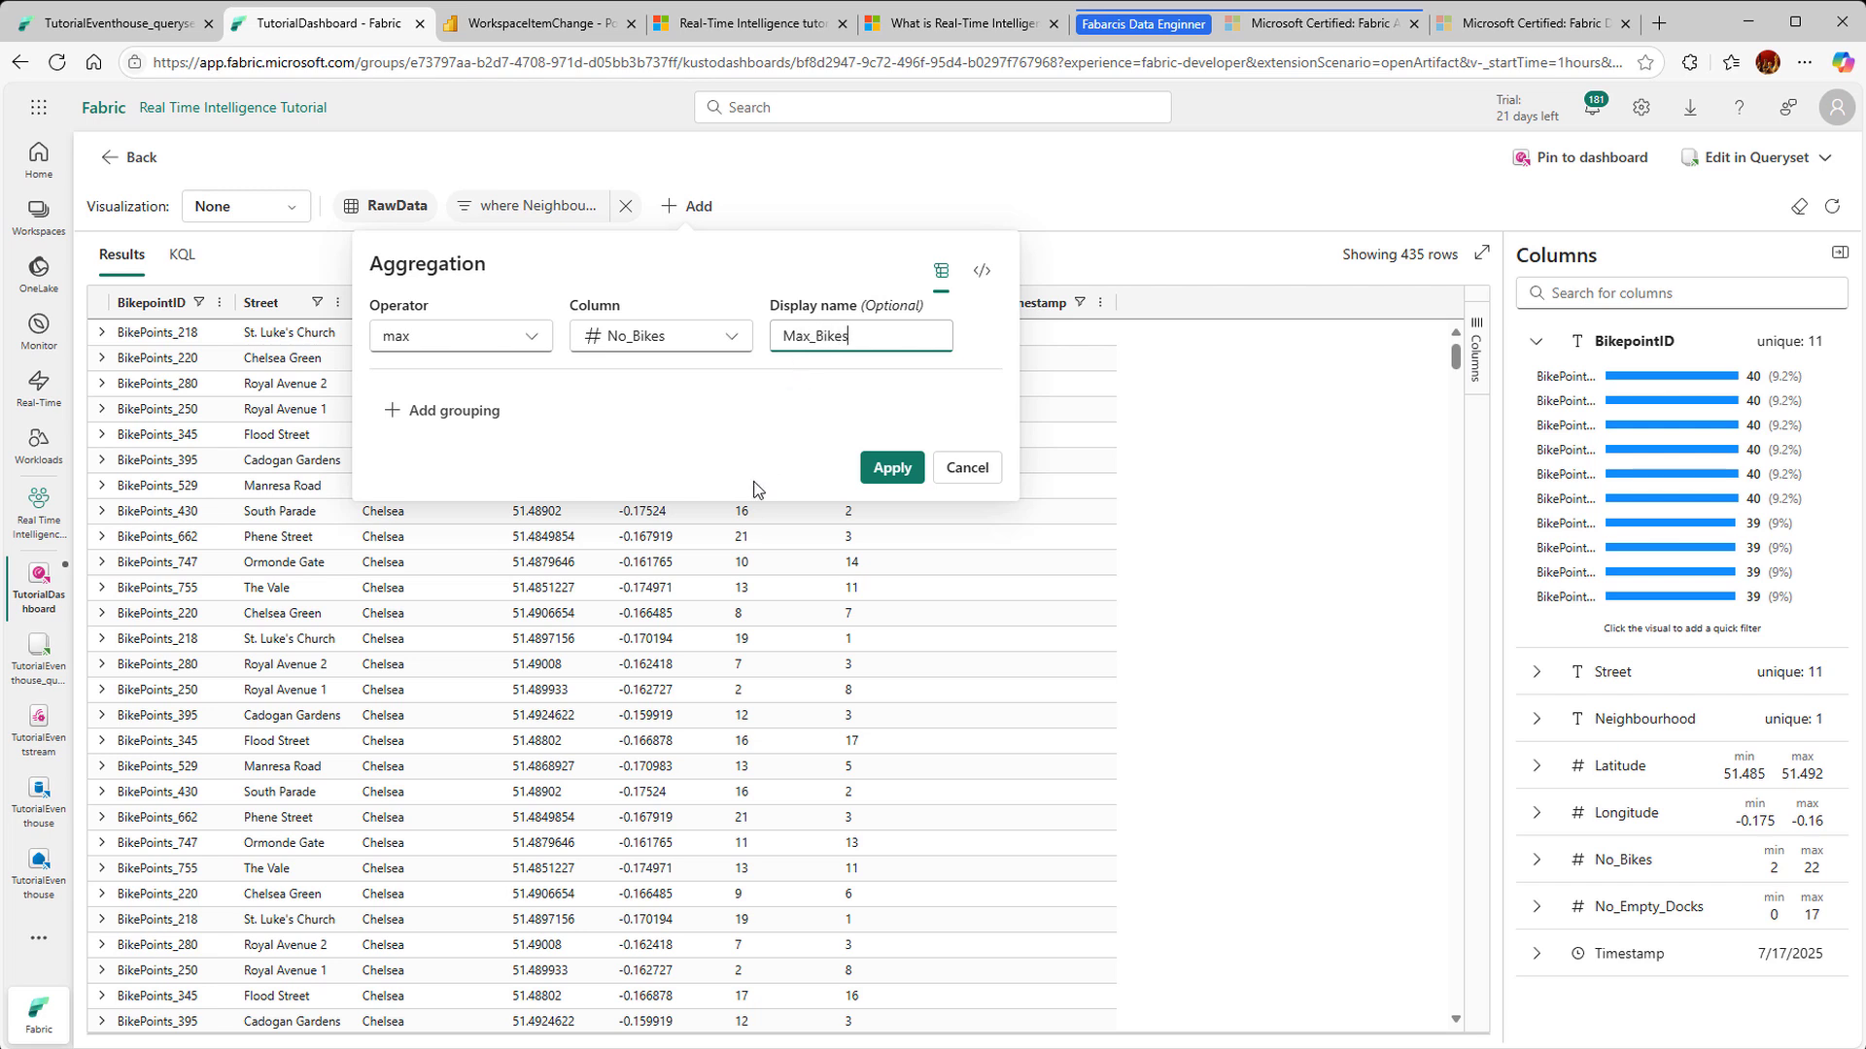
Step: Group the aggregation by Street and apply it to the explored data
left_click(471, 412)
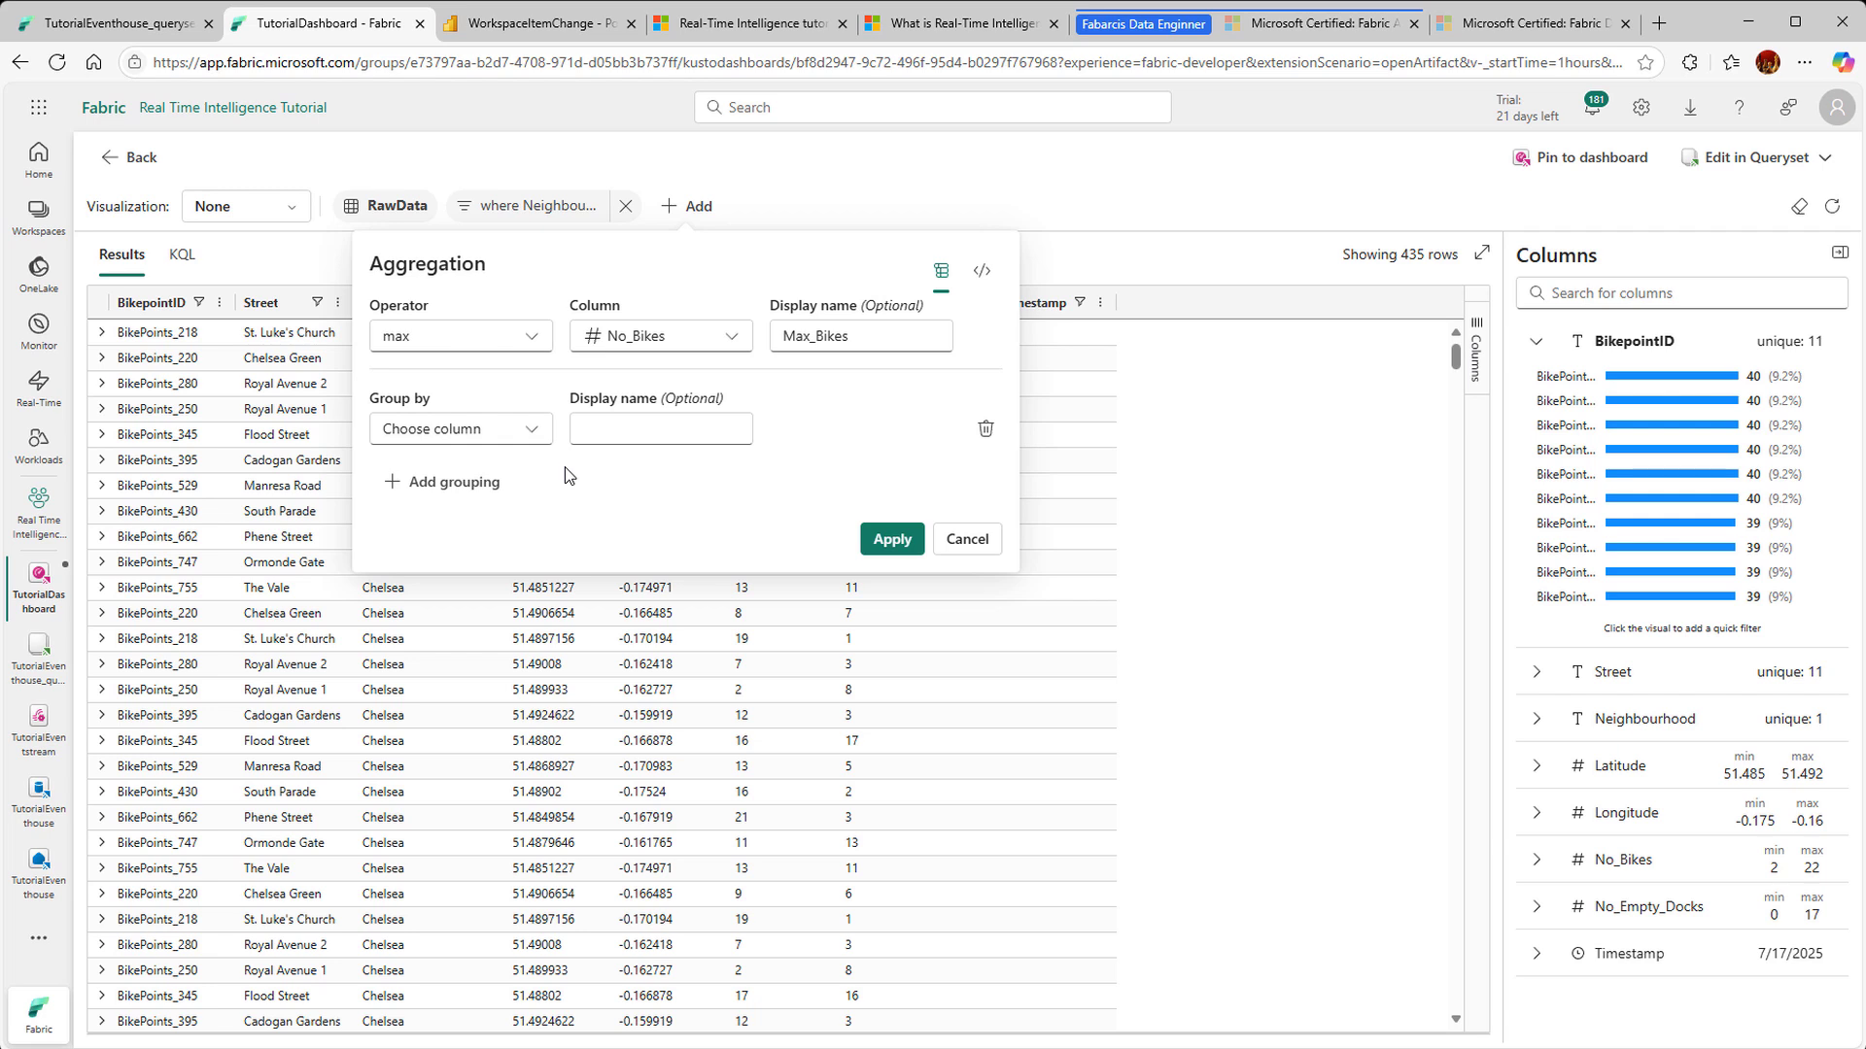
left_click(538, 434)
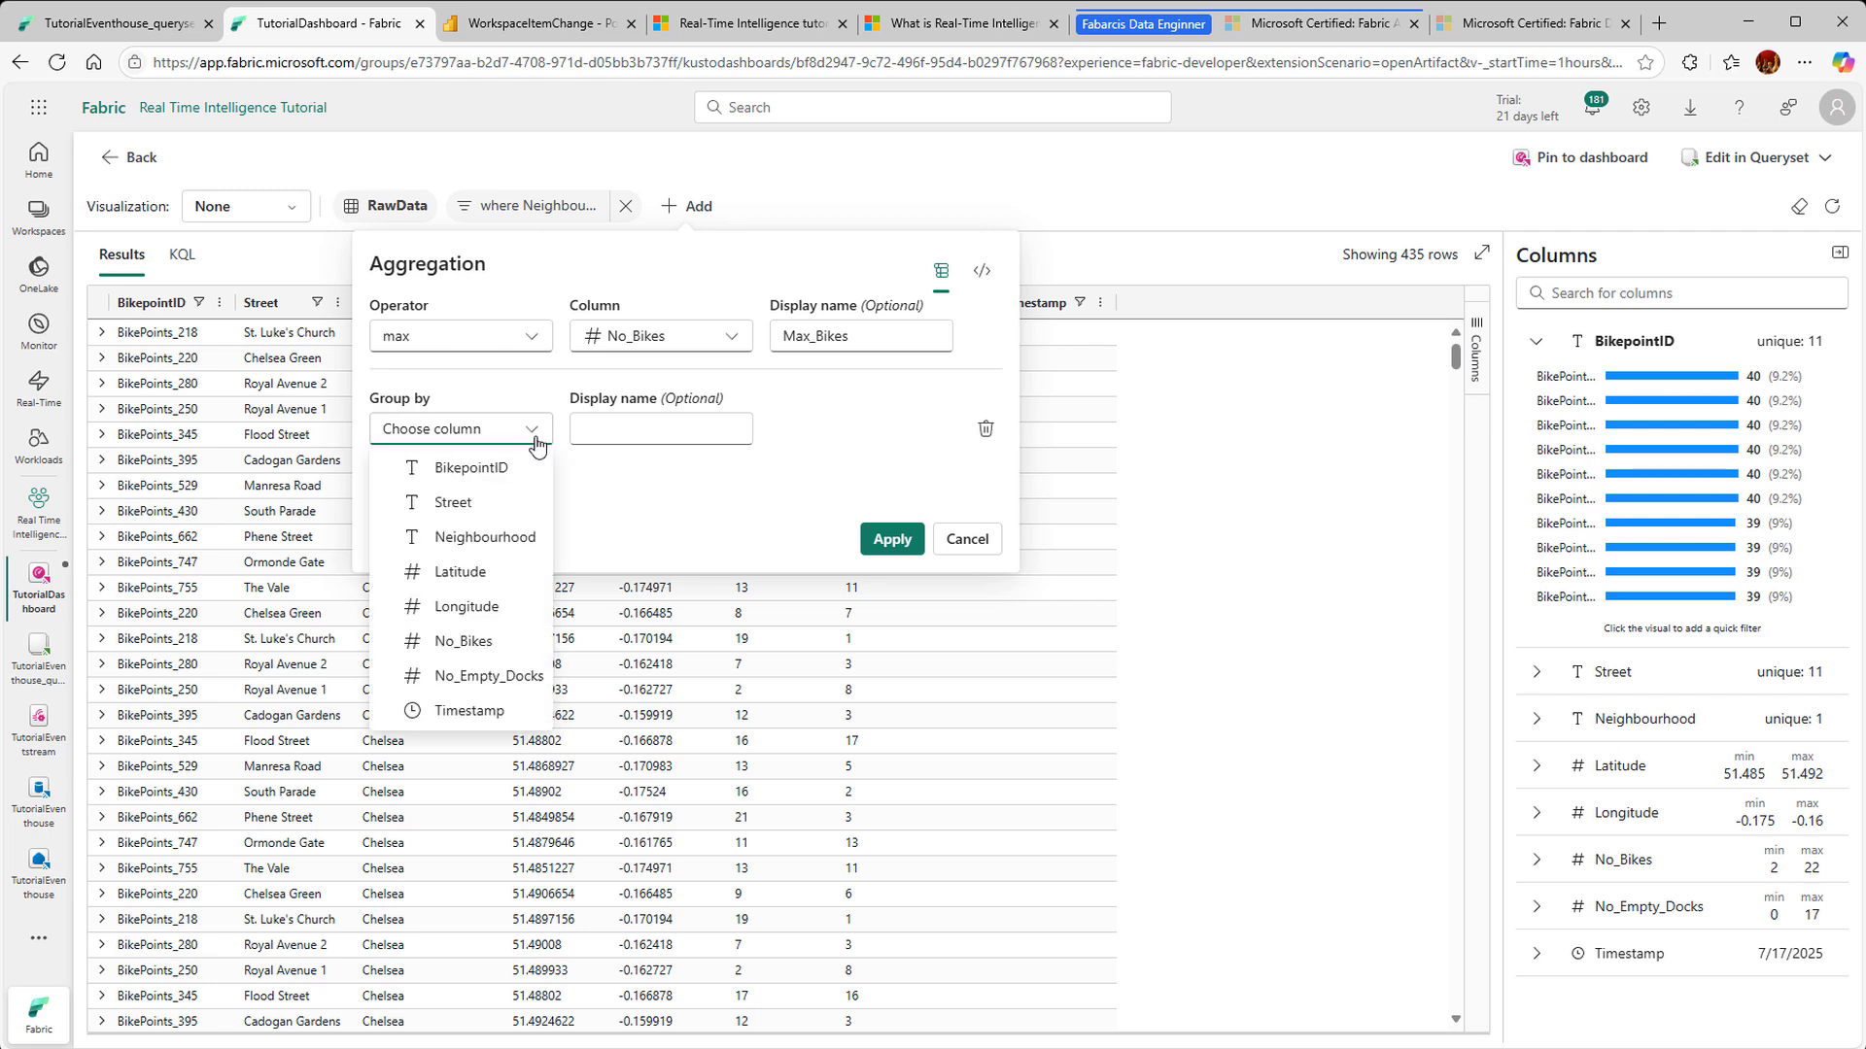
left_click(483, 502)
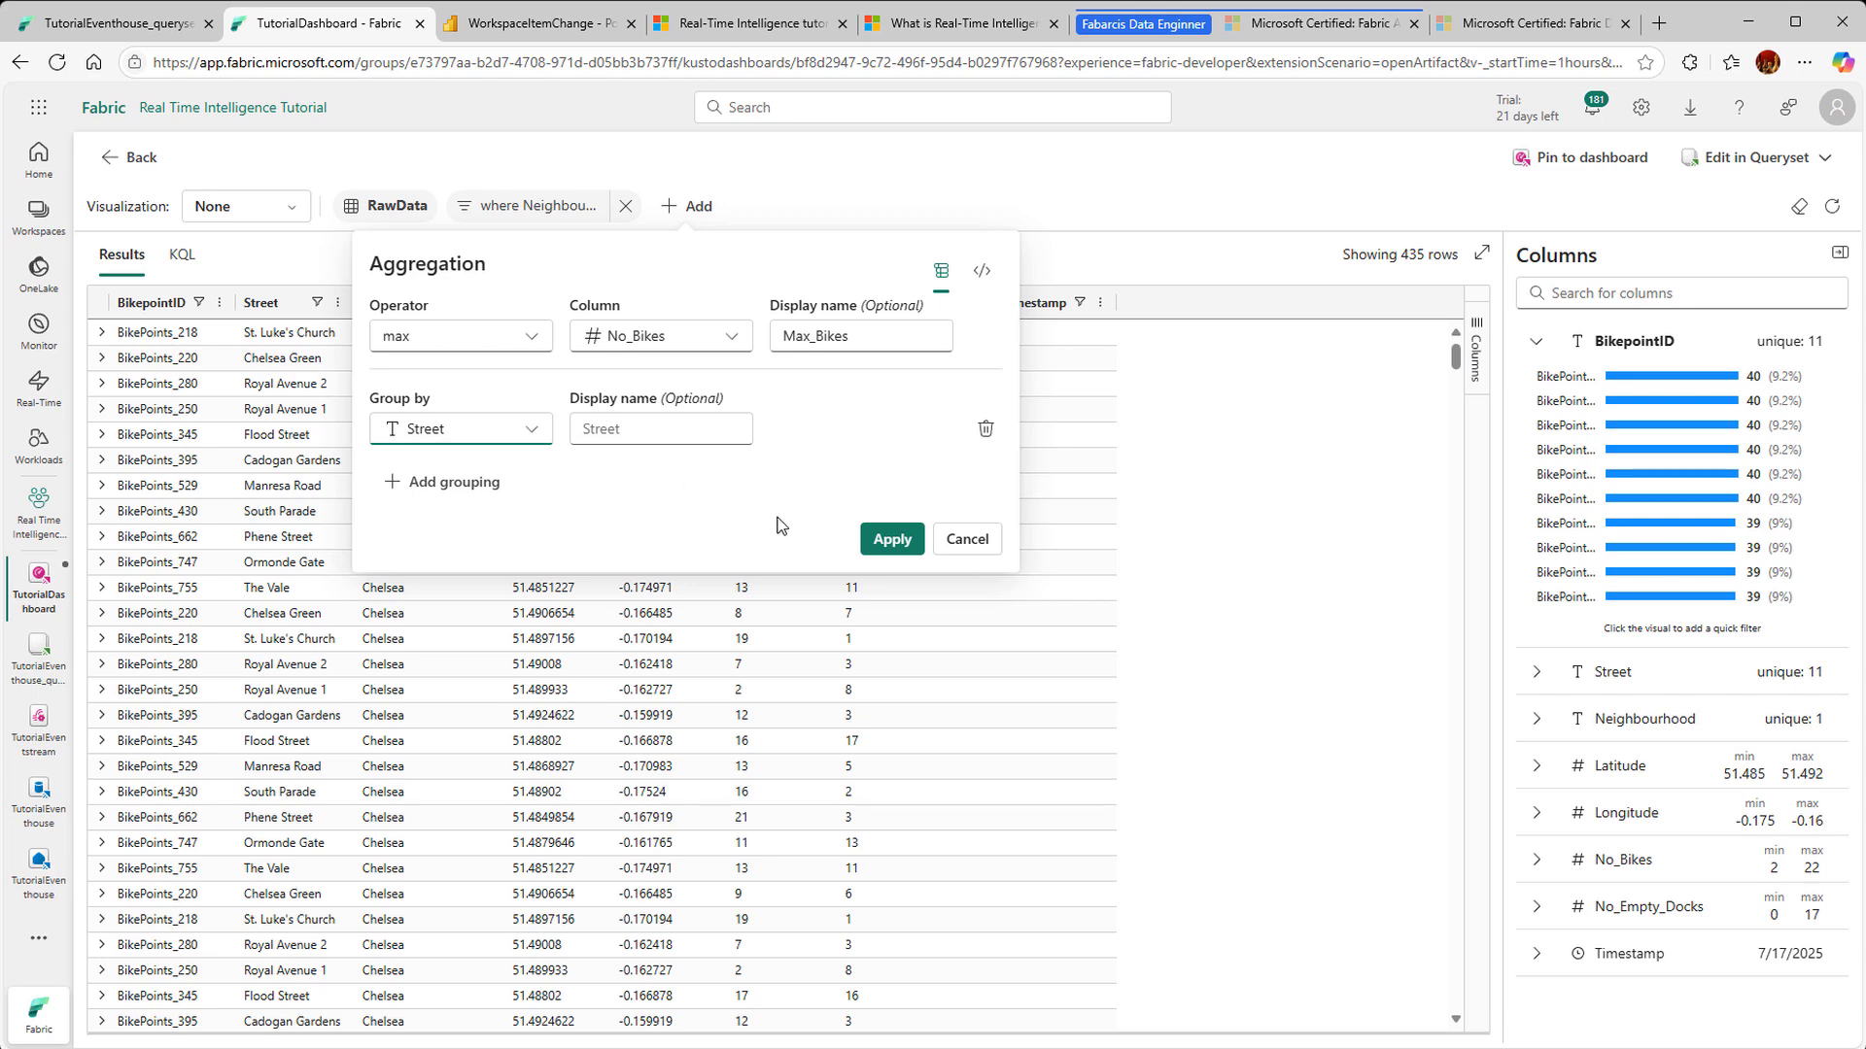
left_click(886, 543)
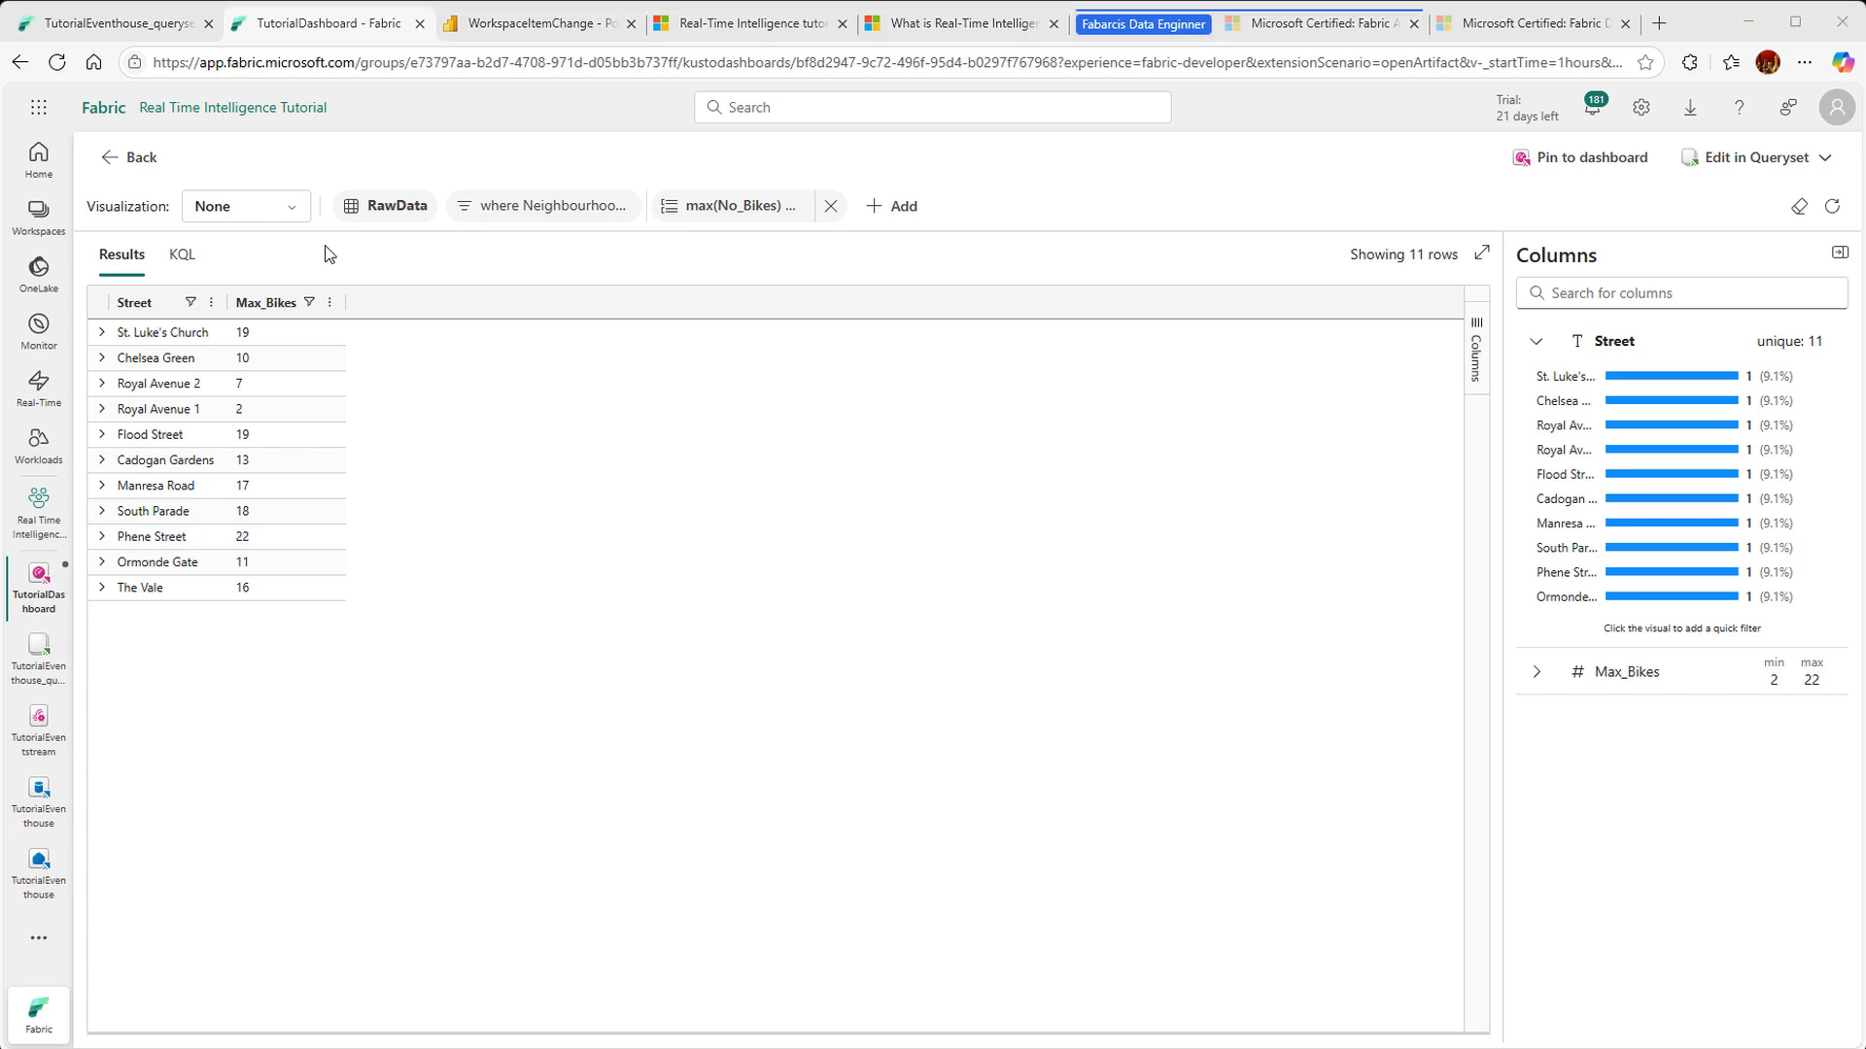
Step: Review the KQL generated for the aggregation, then visualize the results as a plain bar chart
left_click(190, 256)
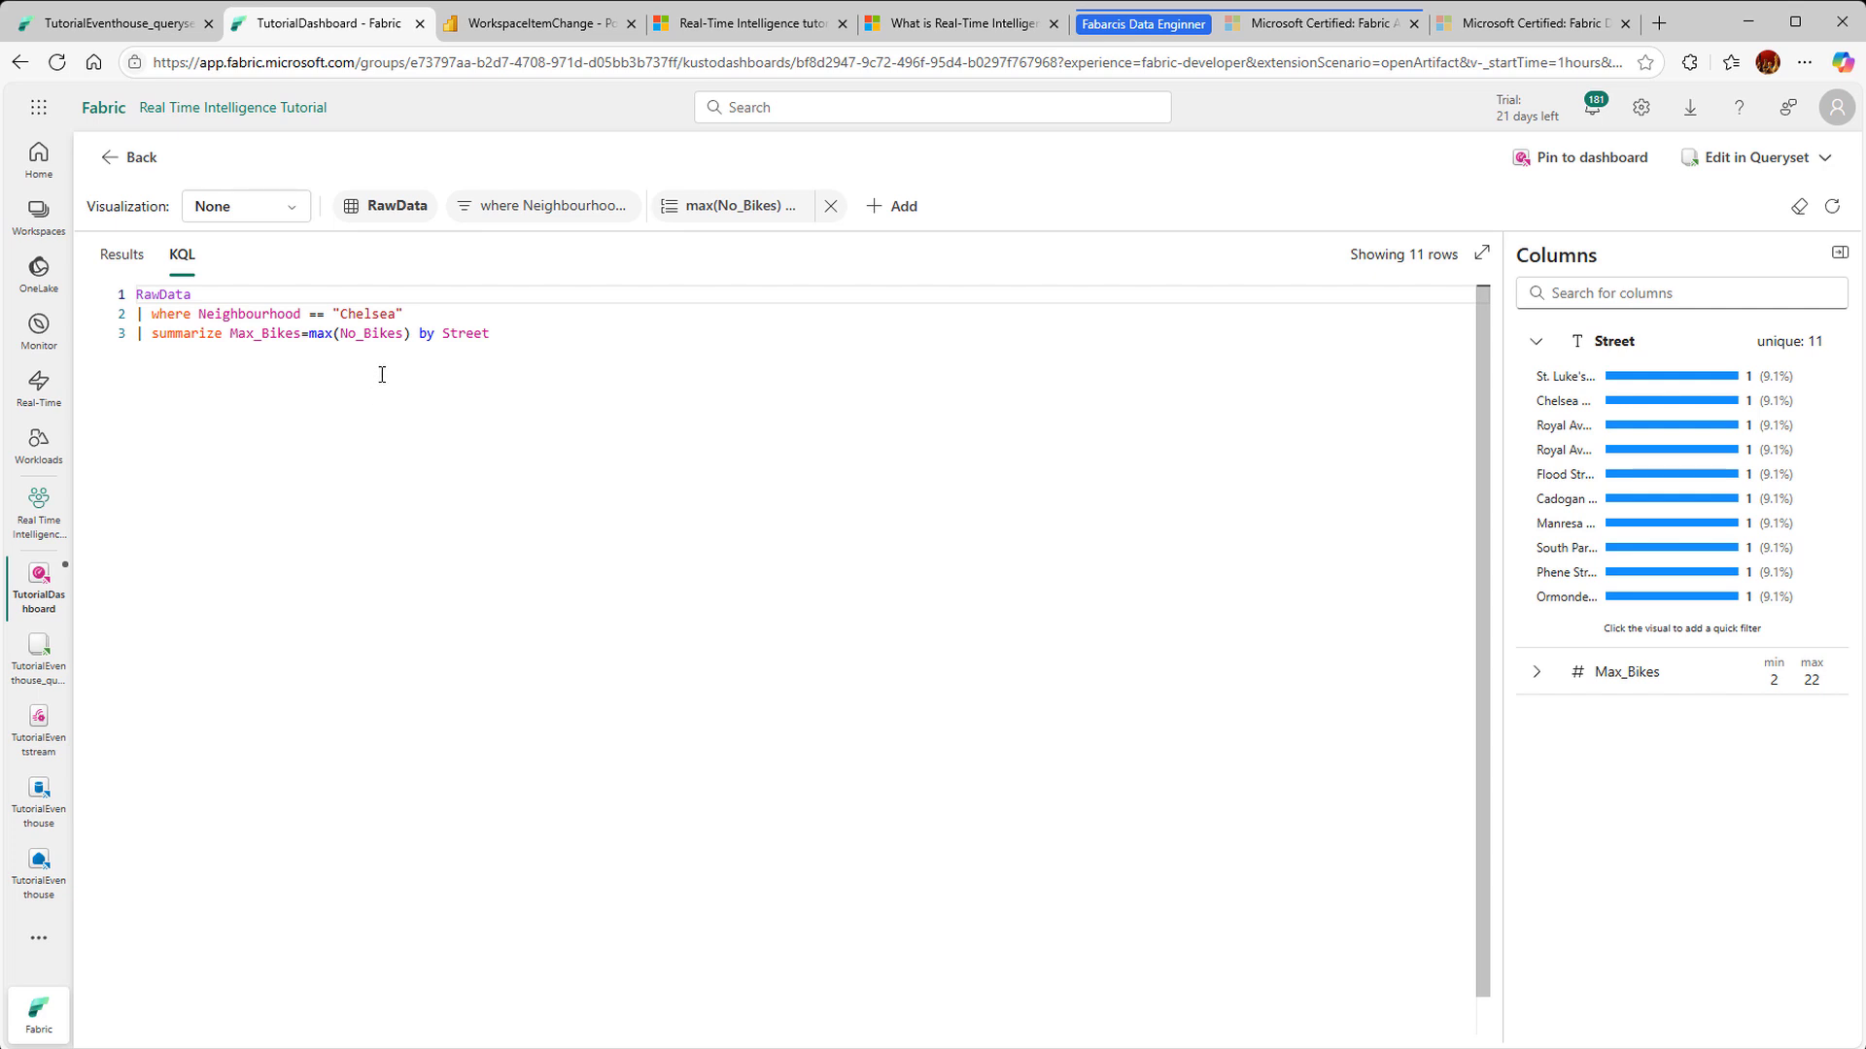
left_click(122, 255)
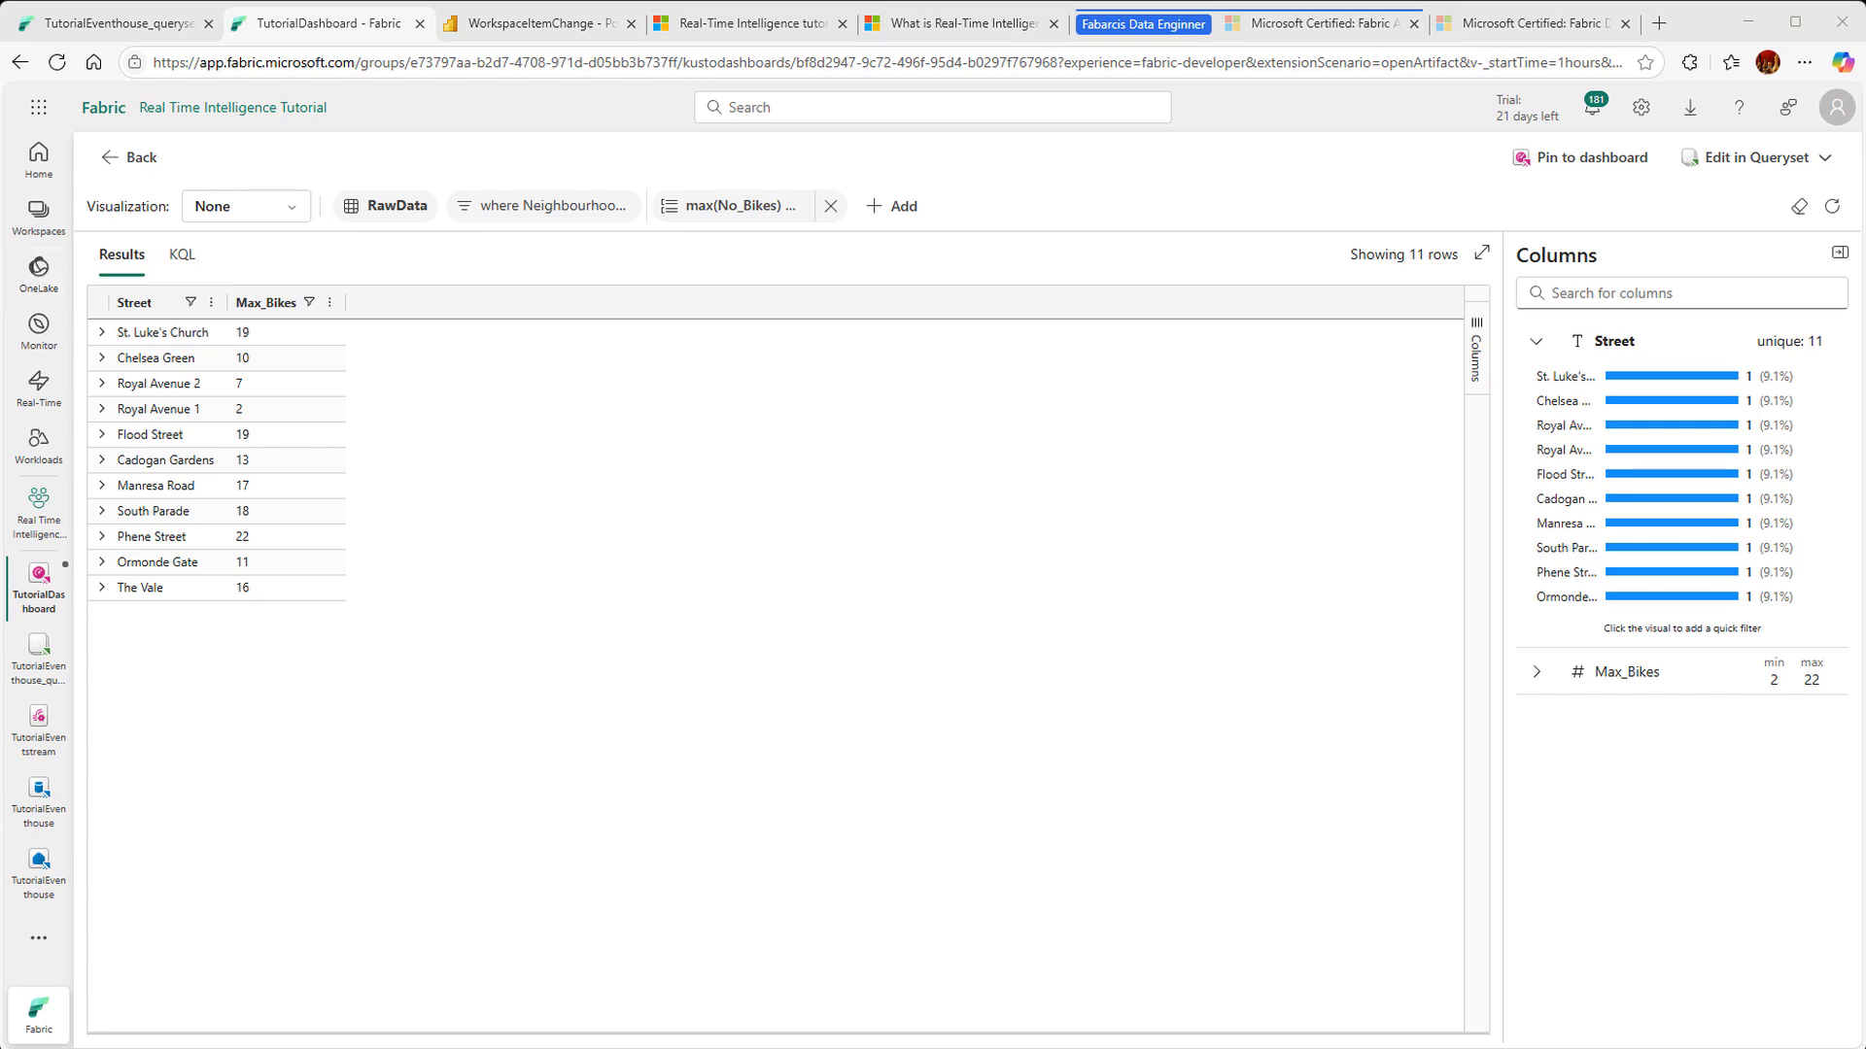
left_click(305, 213)
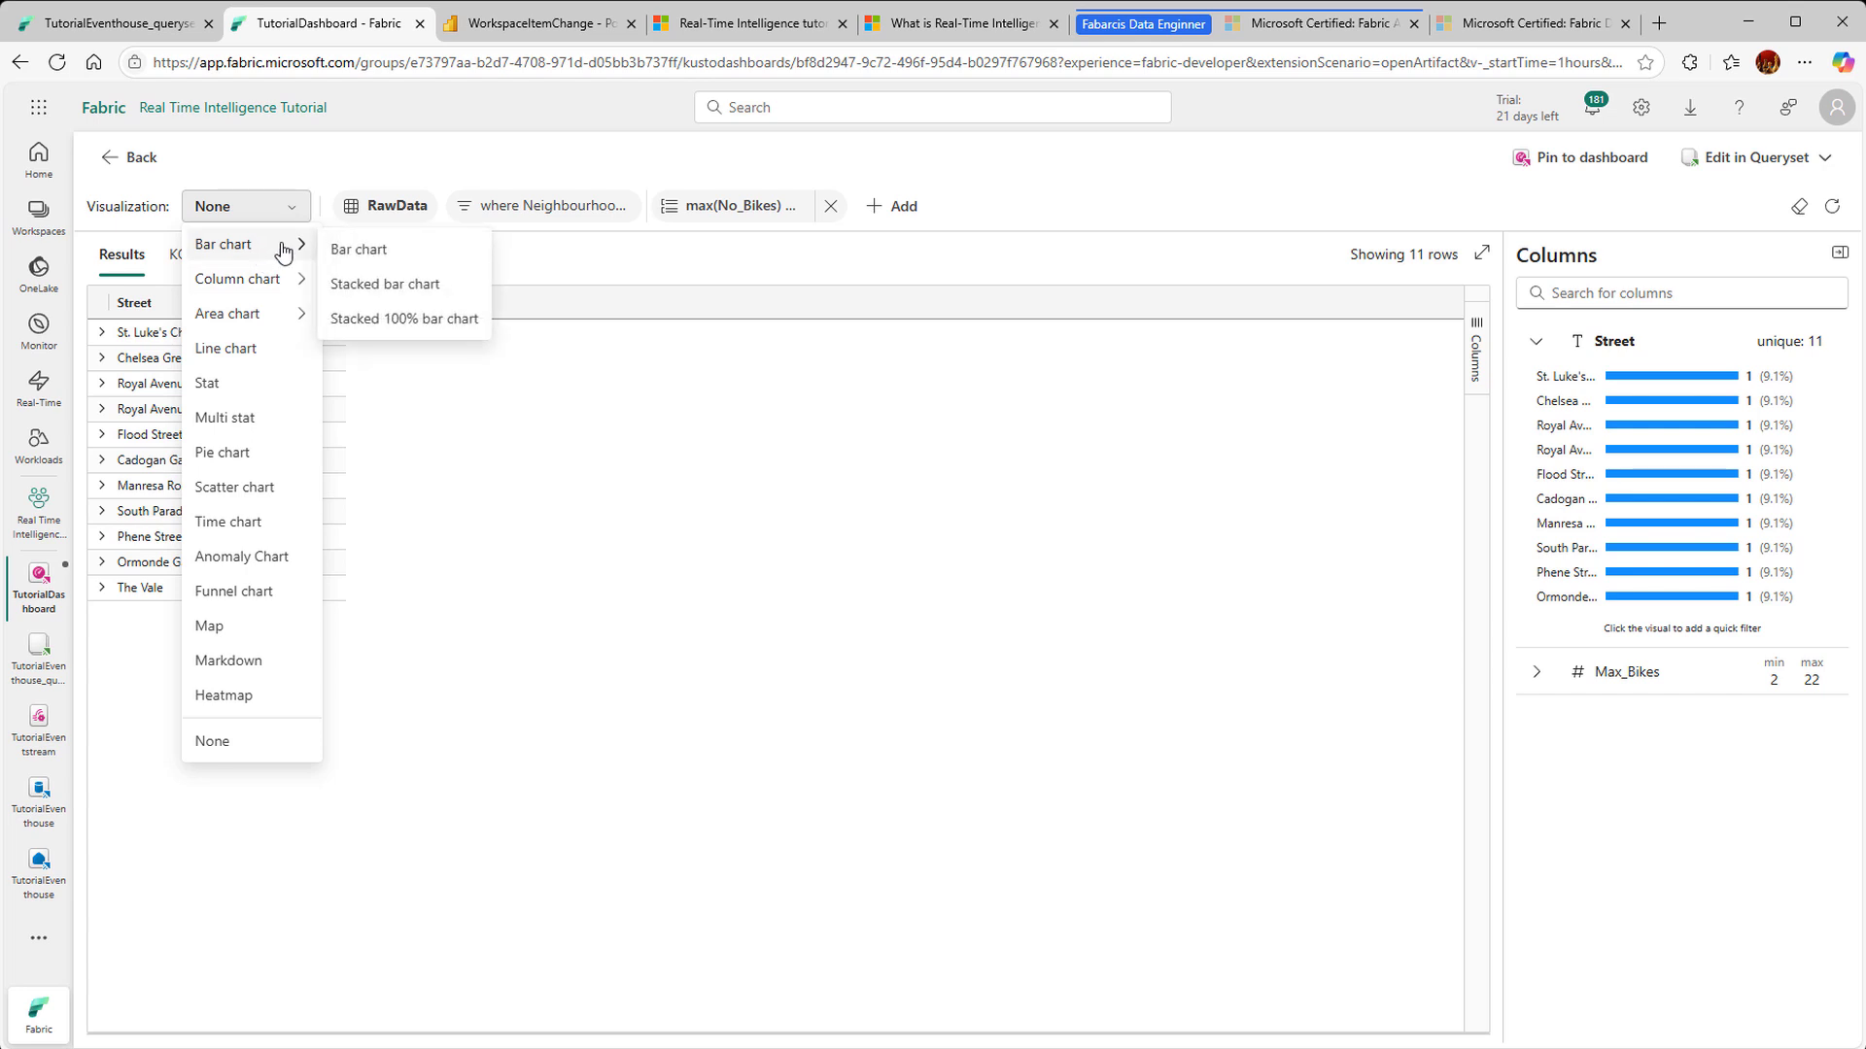
mouse_move(284, 253)
left_click(342, 250)
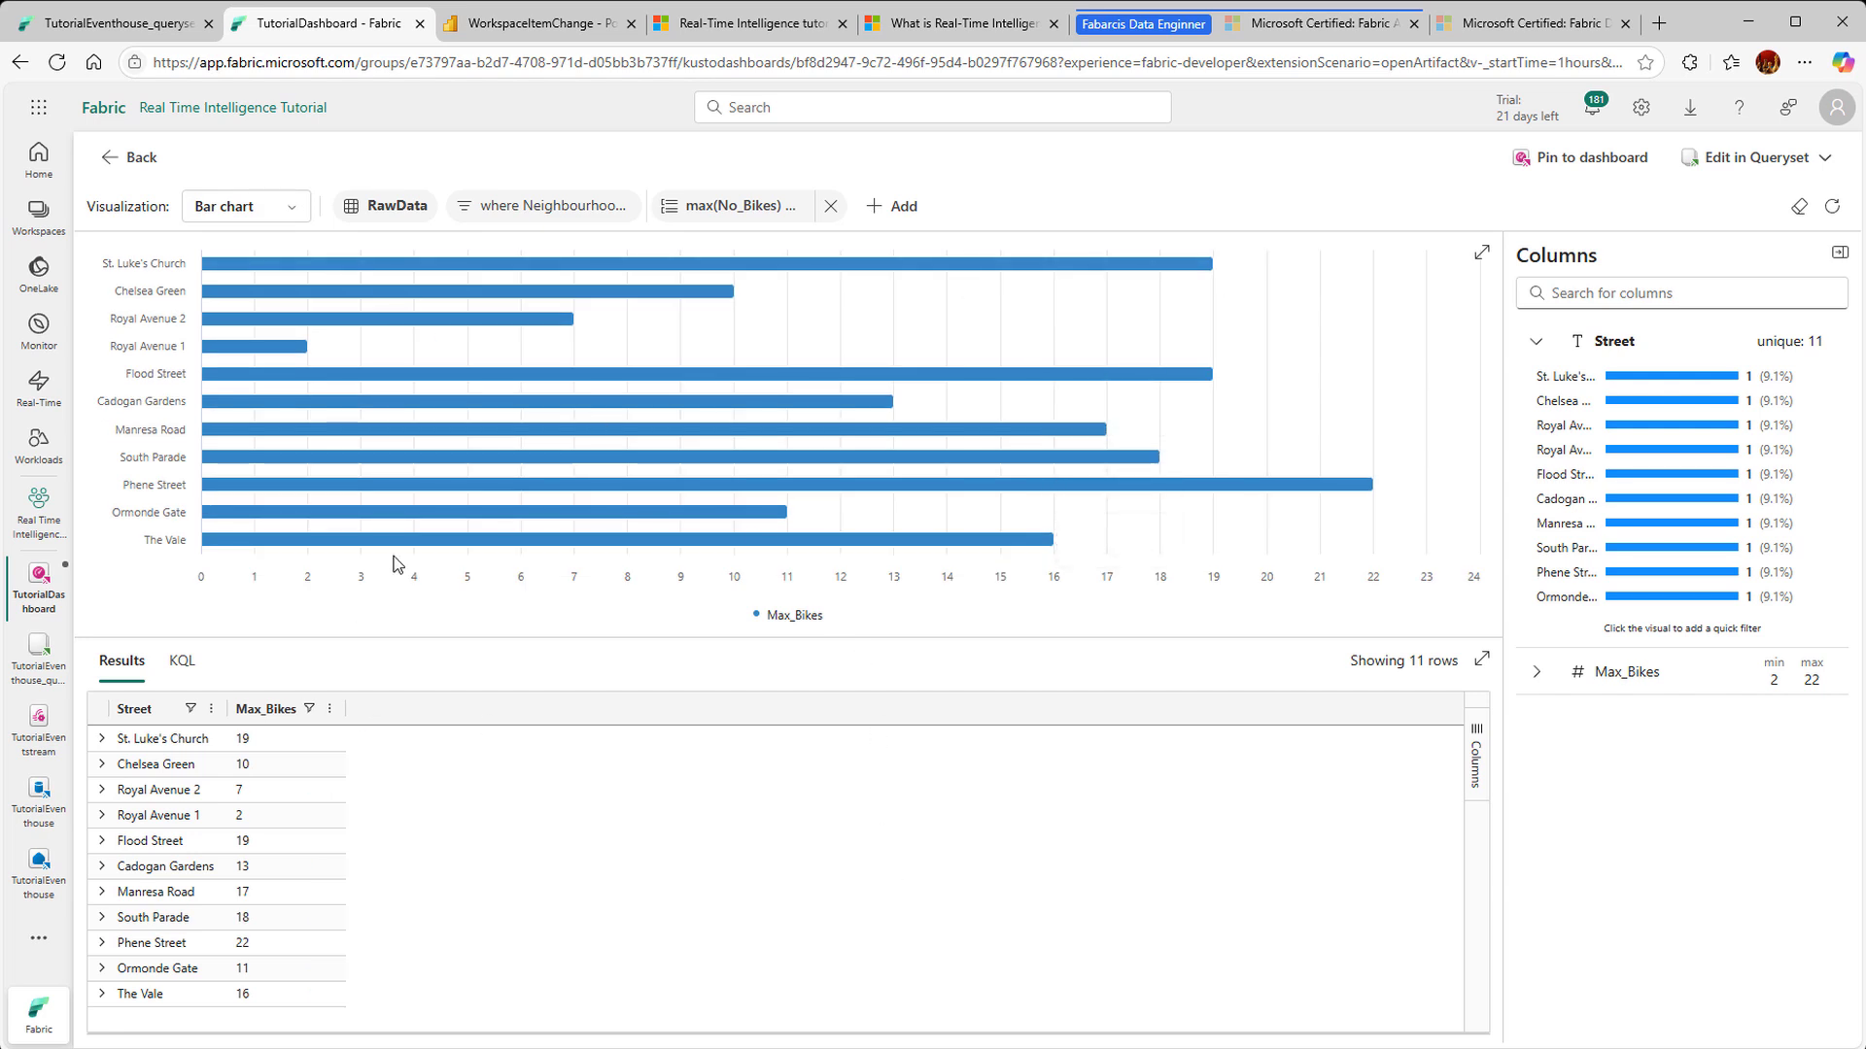
Step: Try to pin the bar chart to an existing dashboard by choosing TutorialDashboard from the OneLake catalog
left_click(1551, 165)
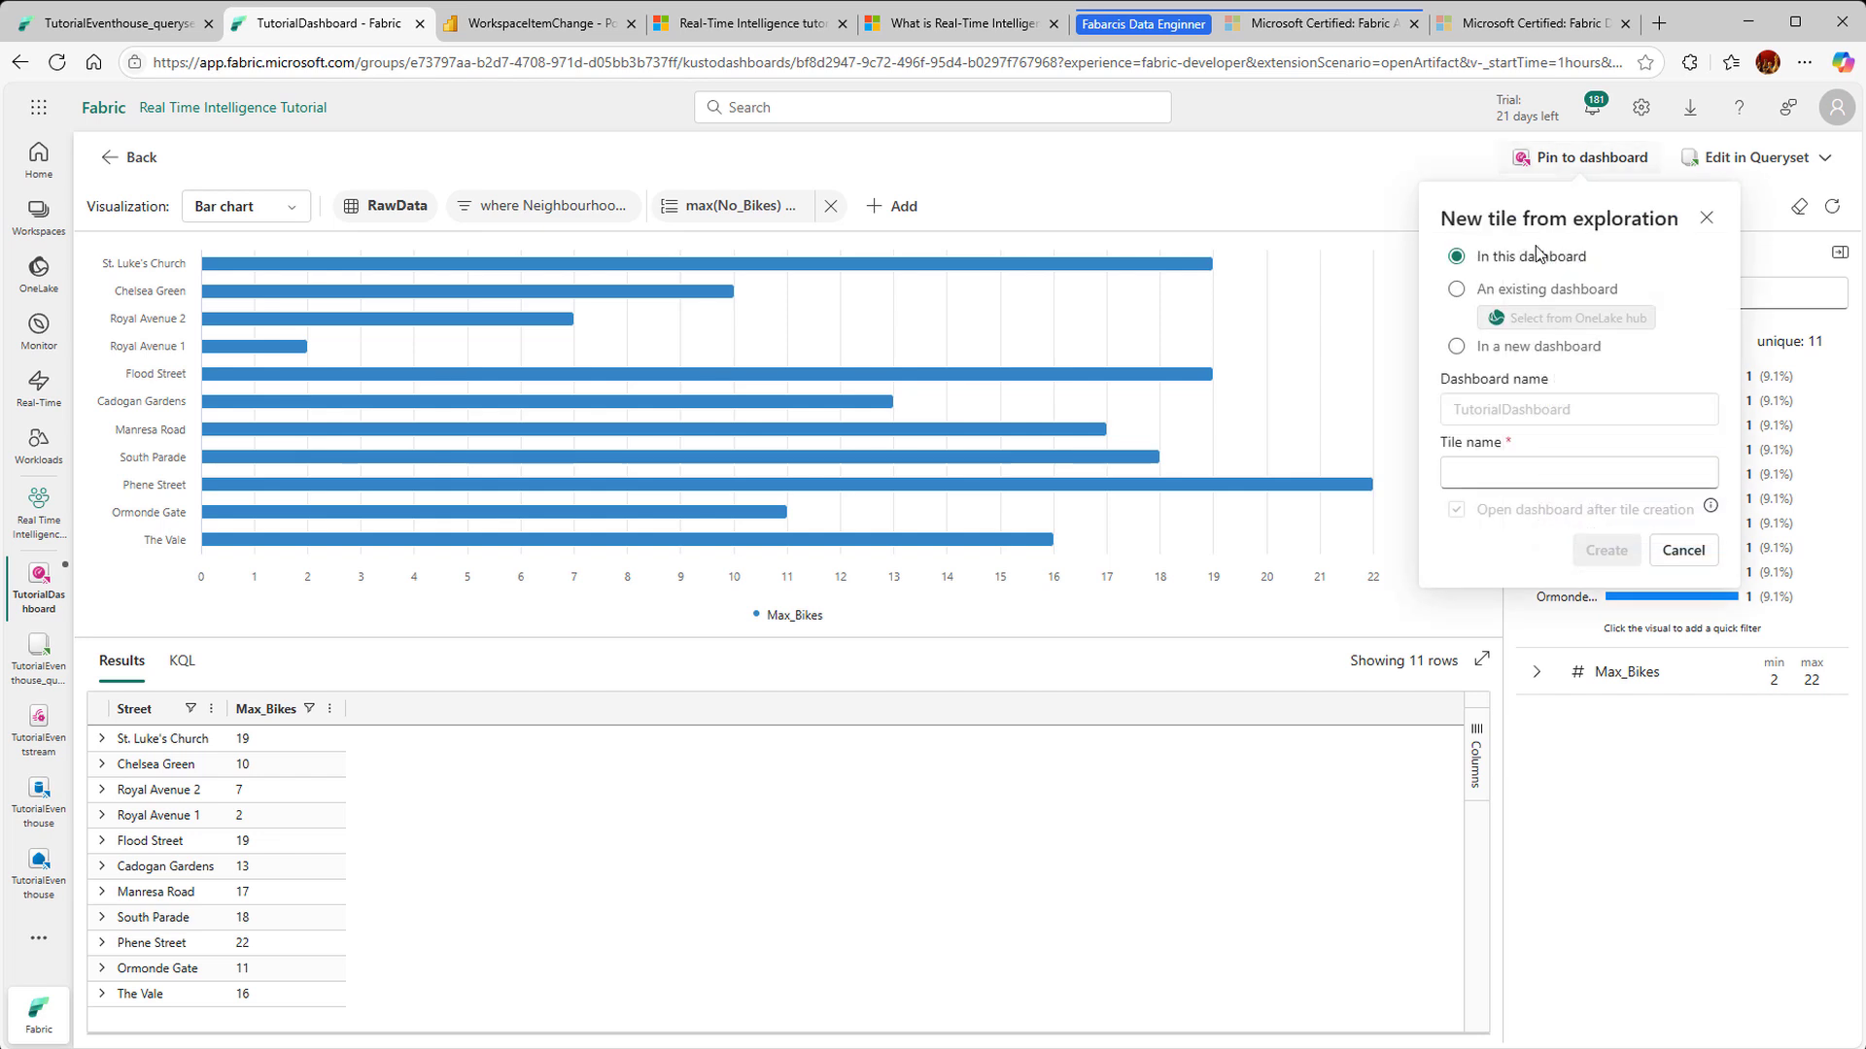
left_click(1458, 291)
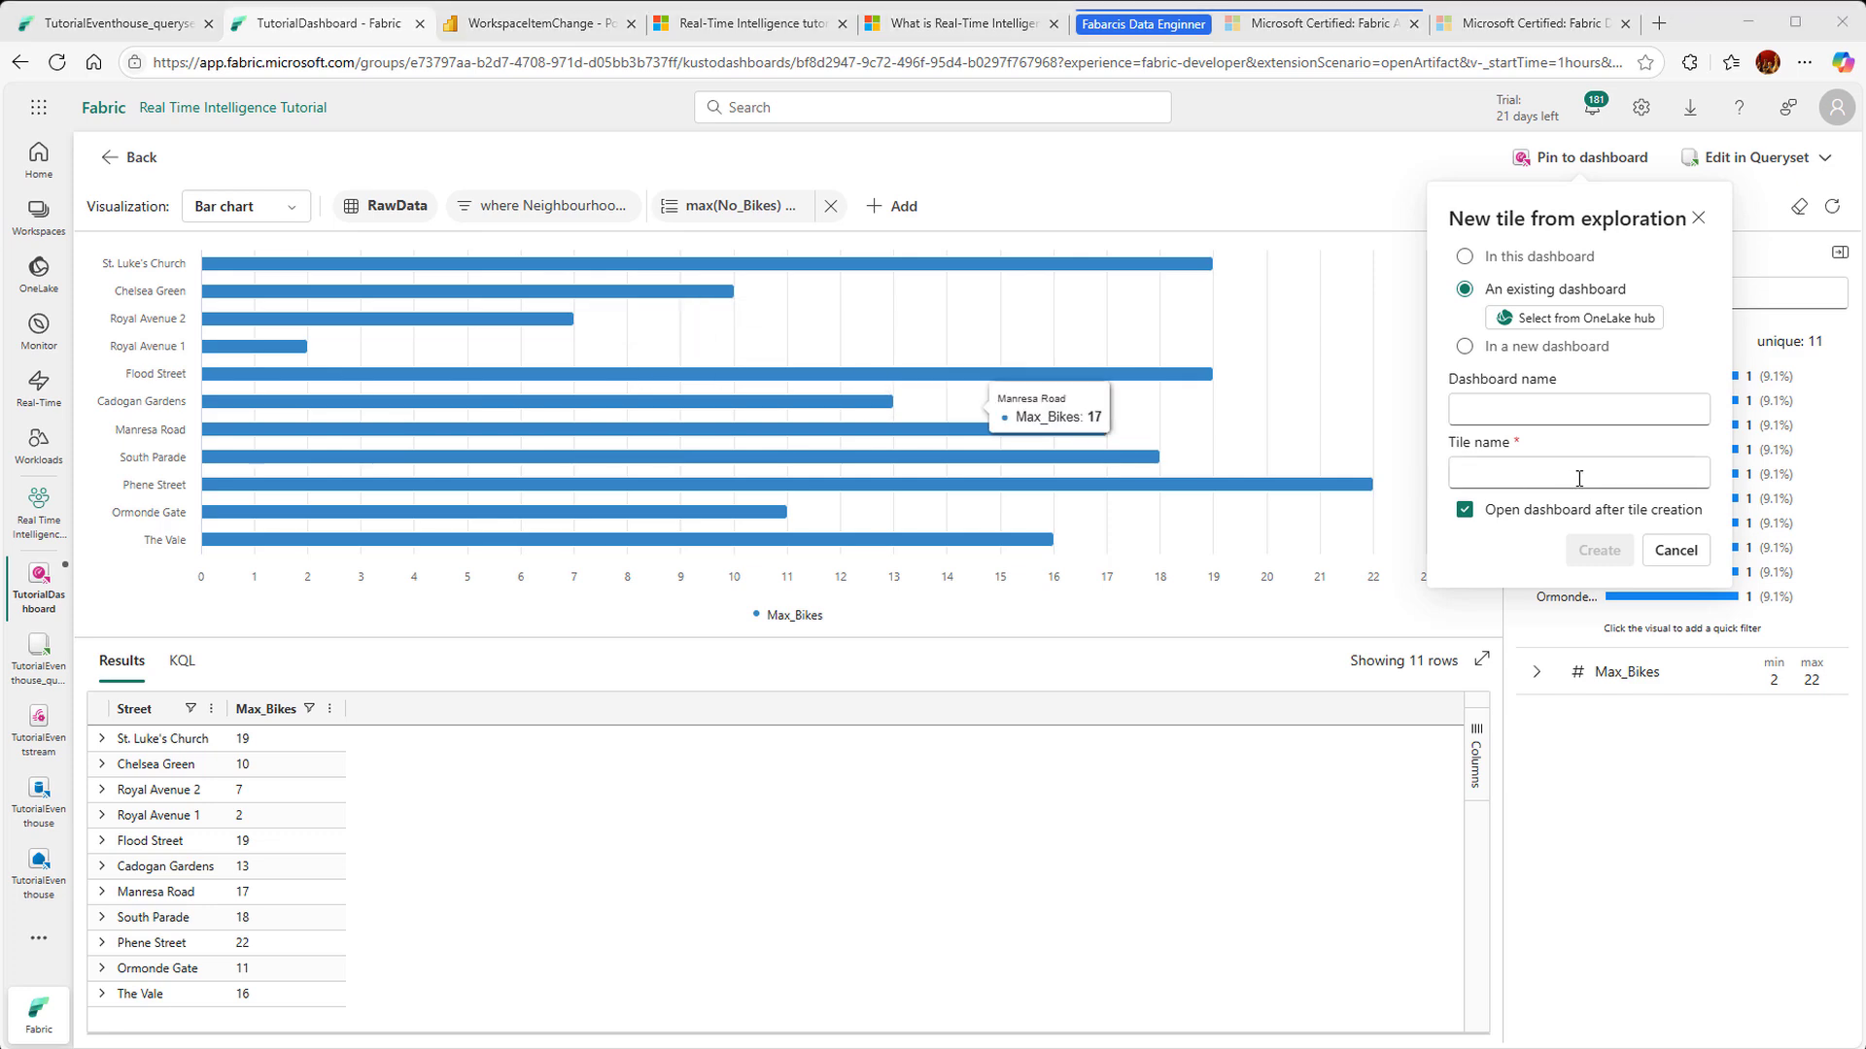
left_click(1578, 321)
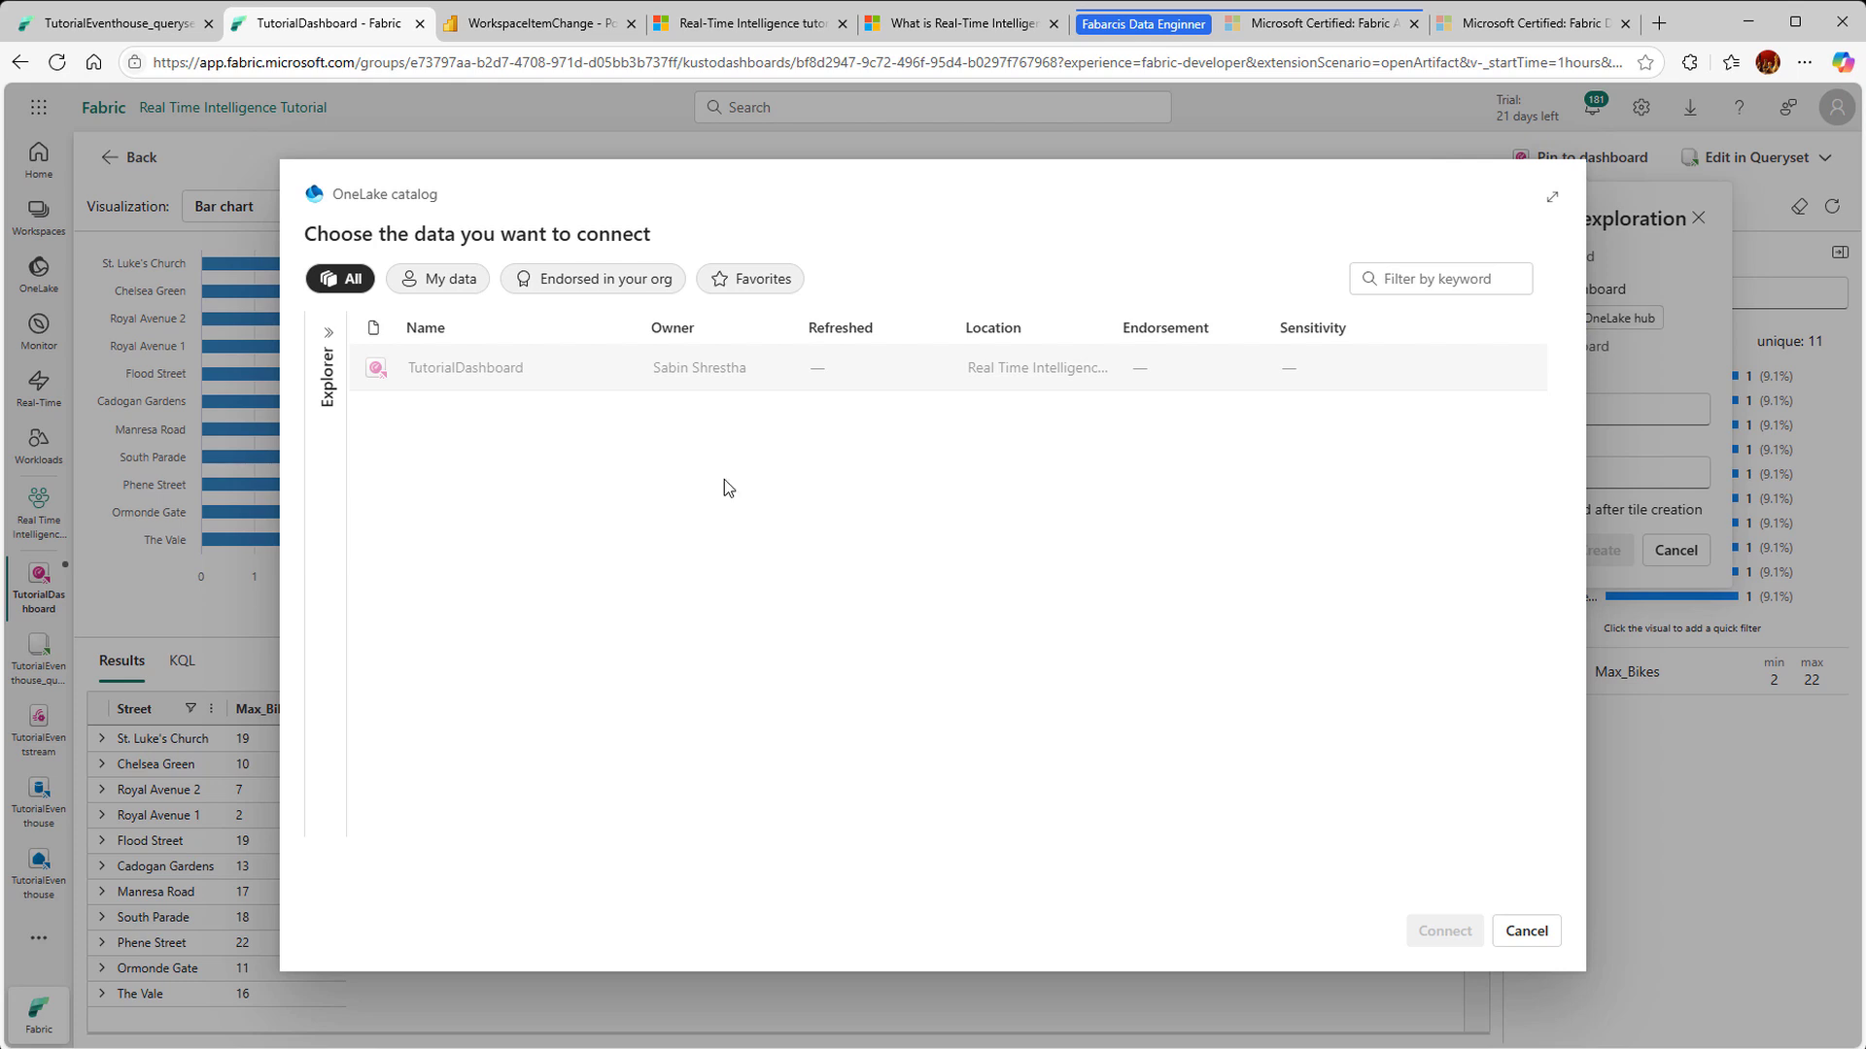
mouse_move(473, 380)
left_click(618, 368)
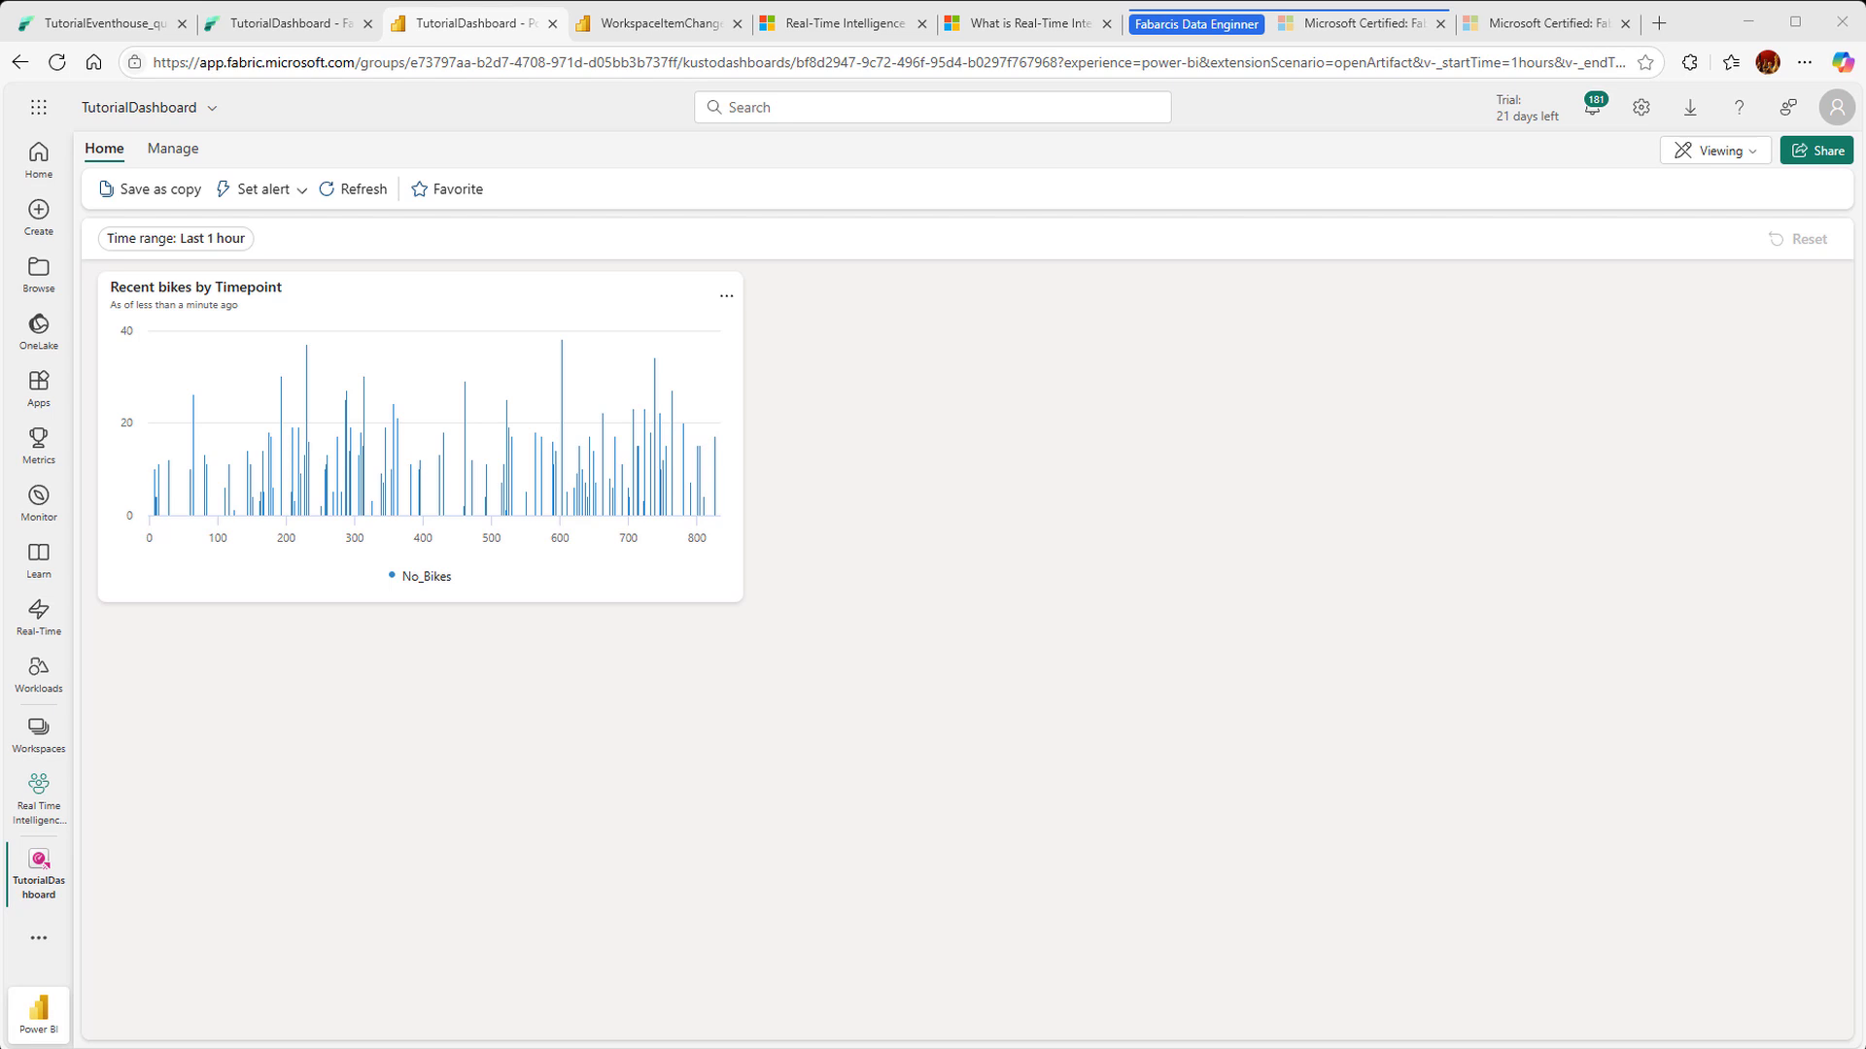
left_click(300, 24)
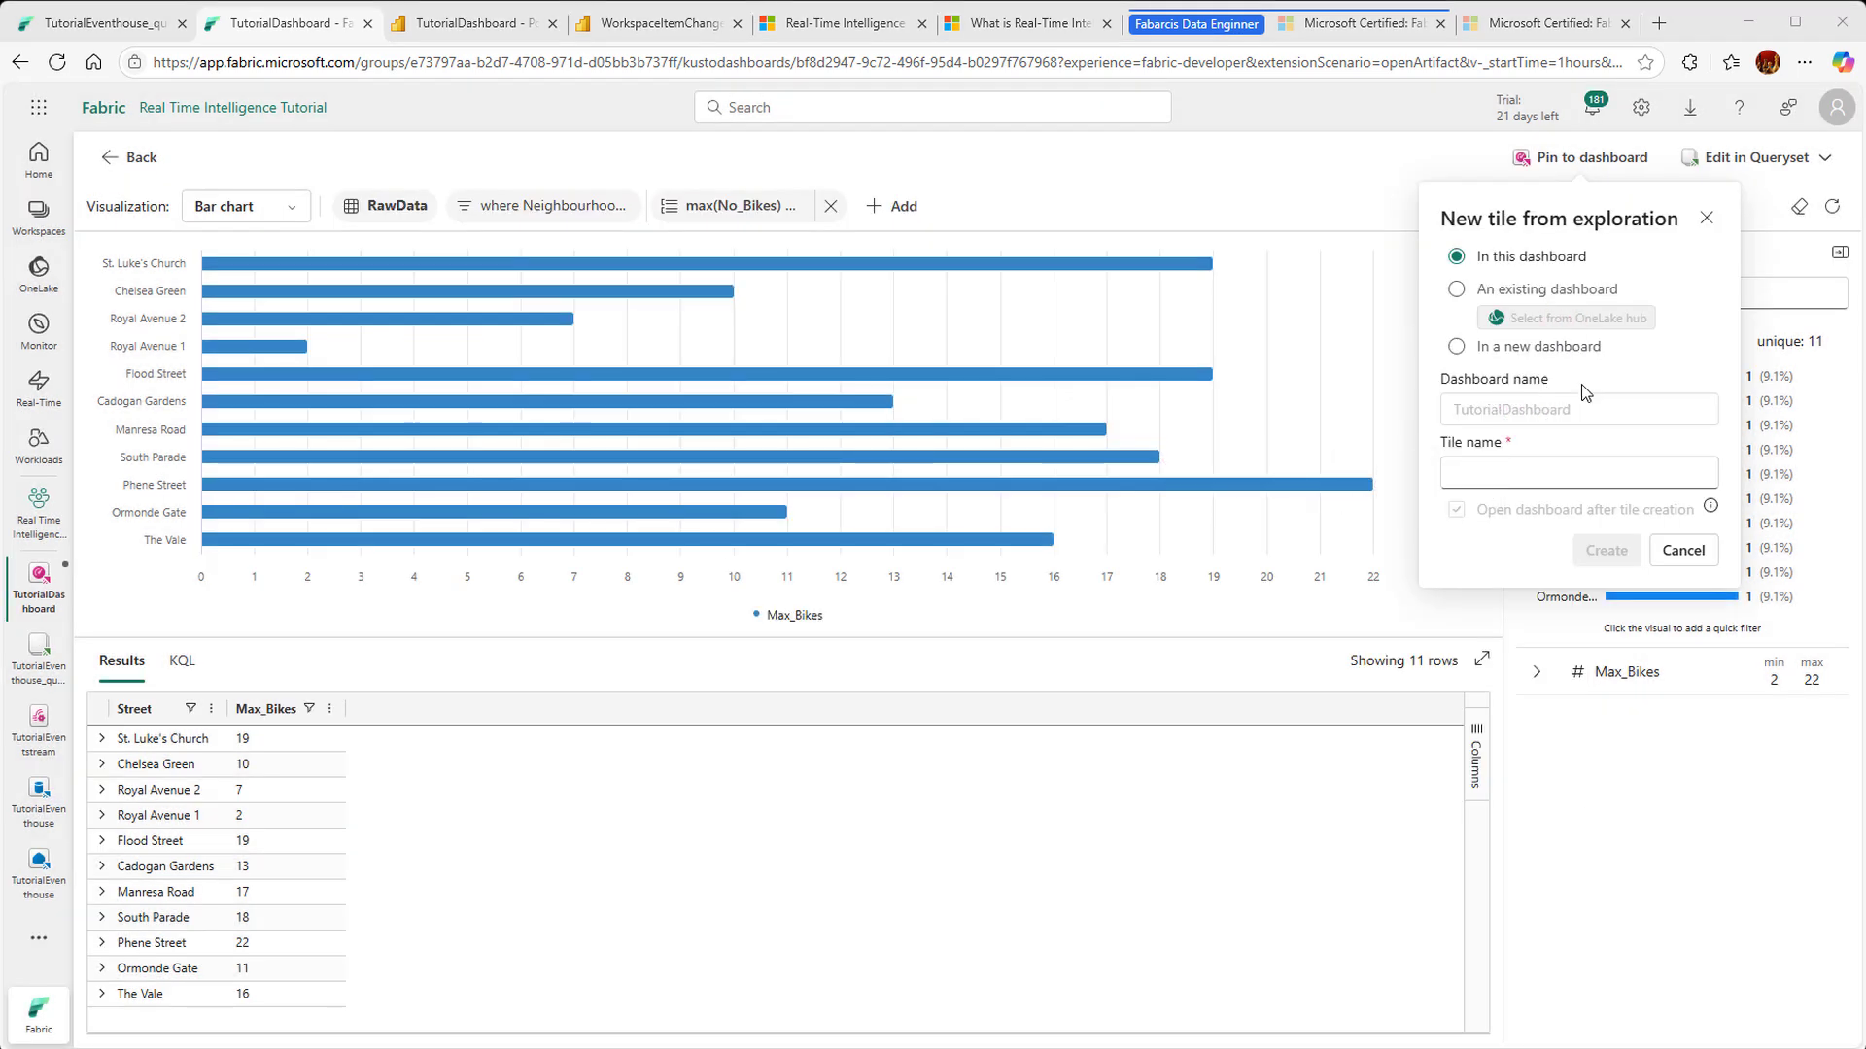
Step: Pin the bar chart to this dashboard as a tile named "Chelsea bikes" and save the dashboard
left_click(1492, 473)
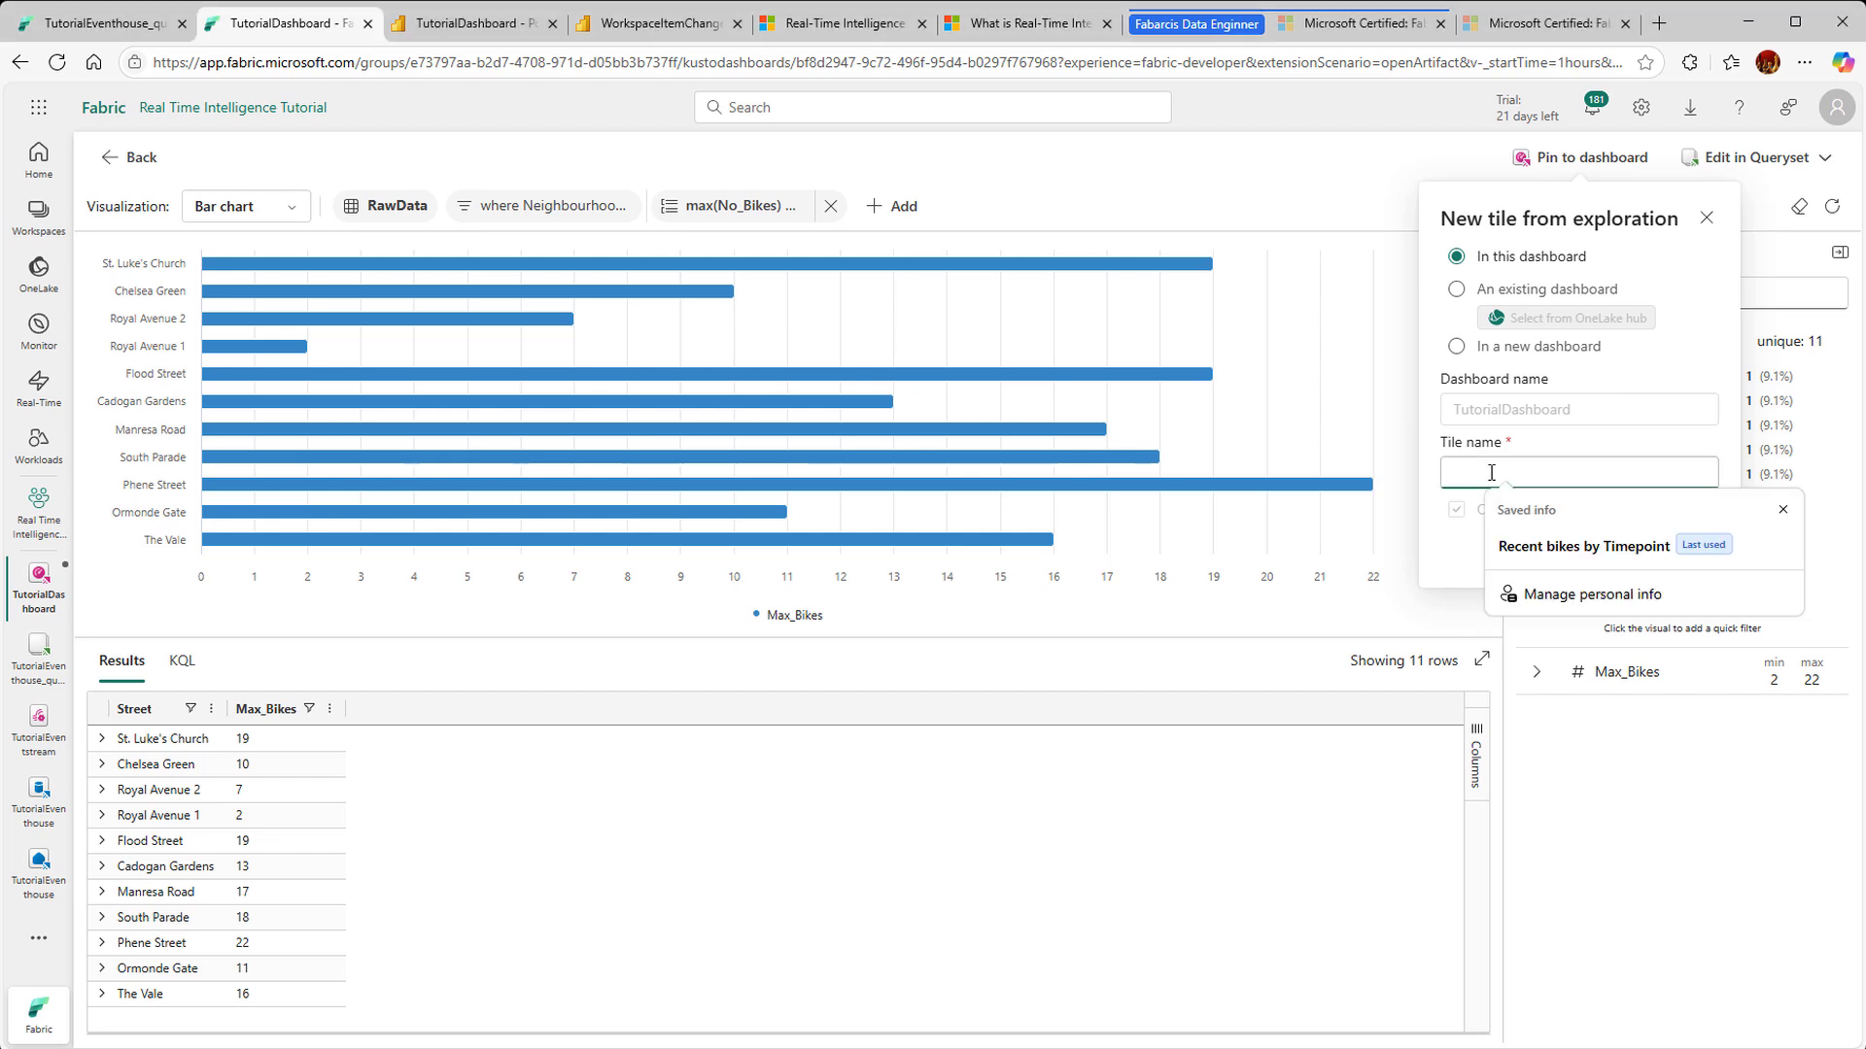
type("Chelsea bikes")
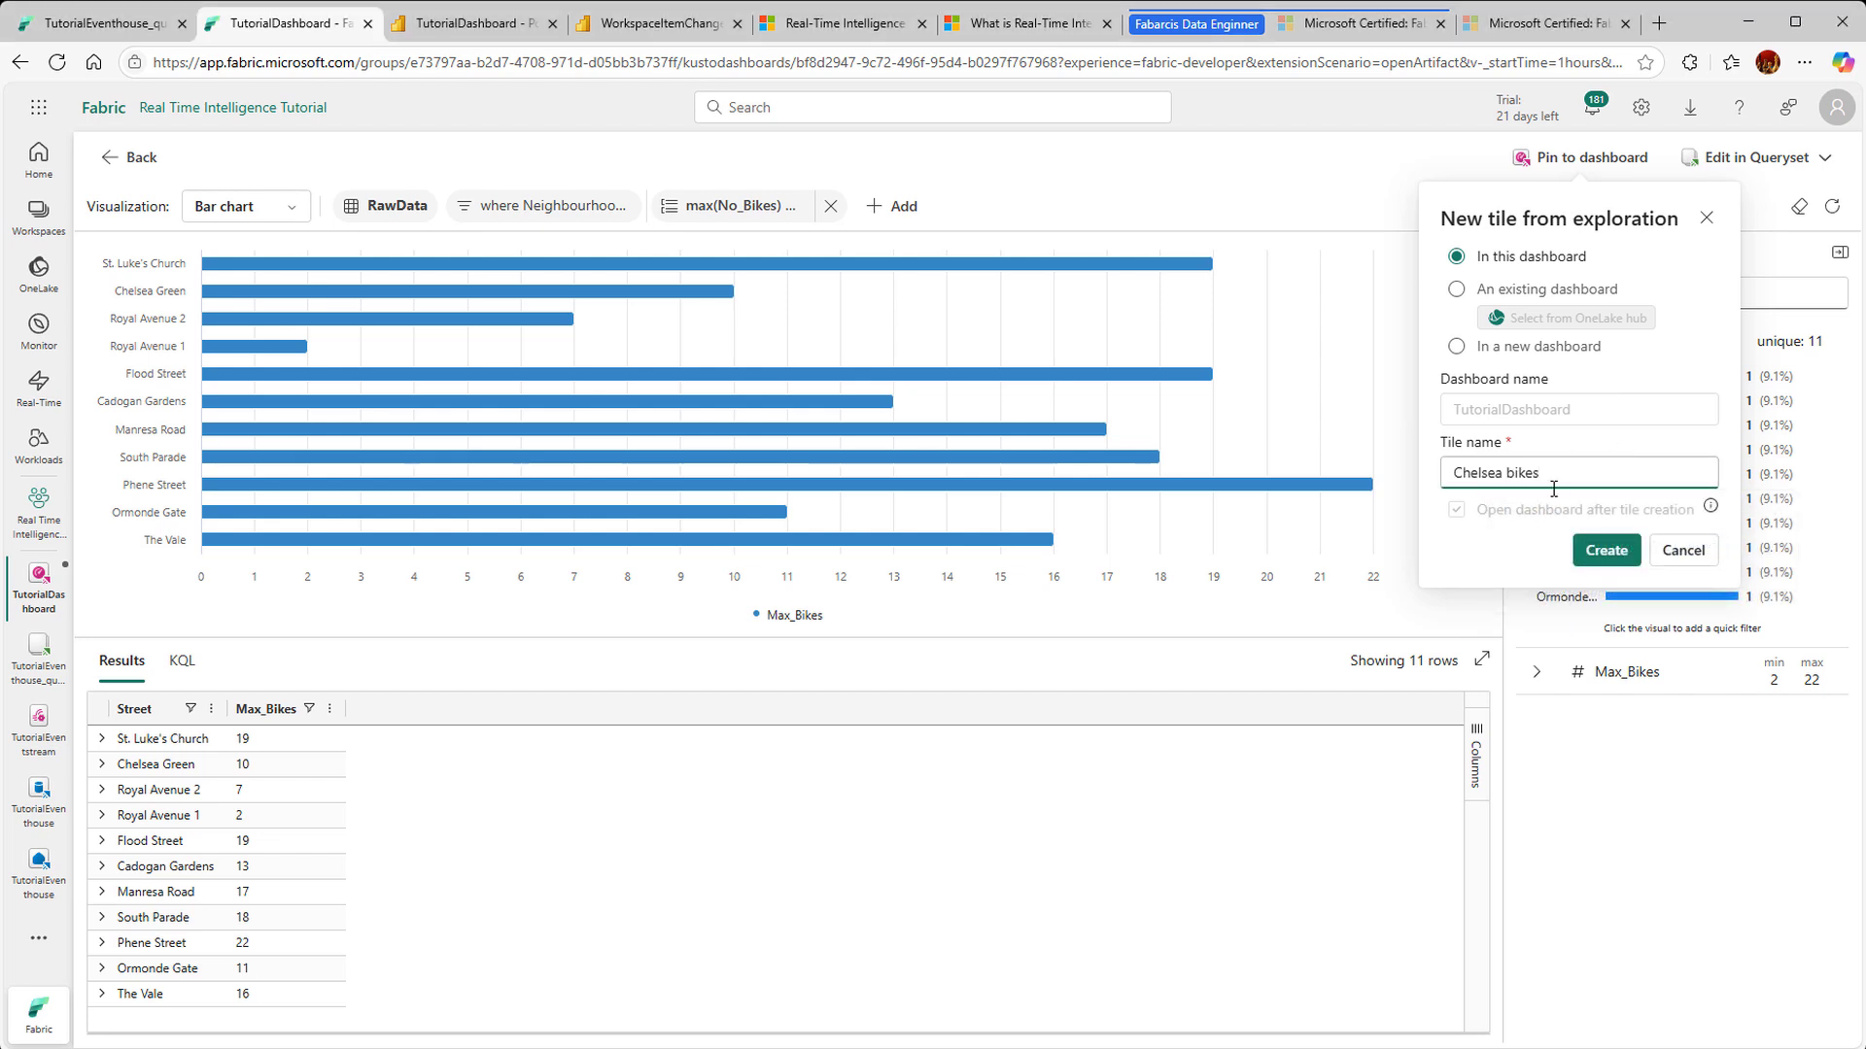
left_click(1606, 551)
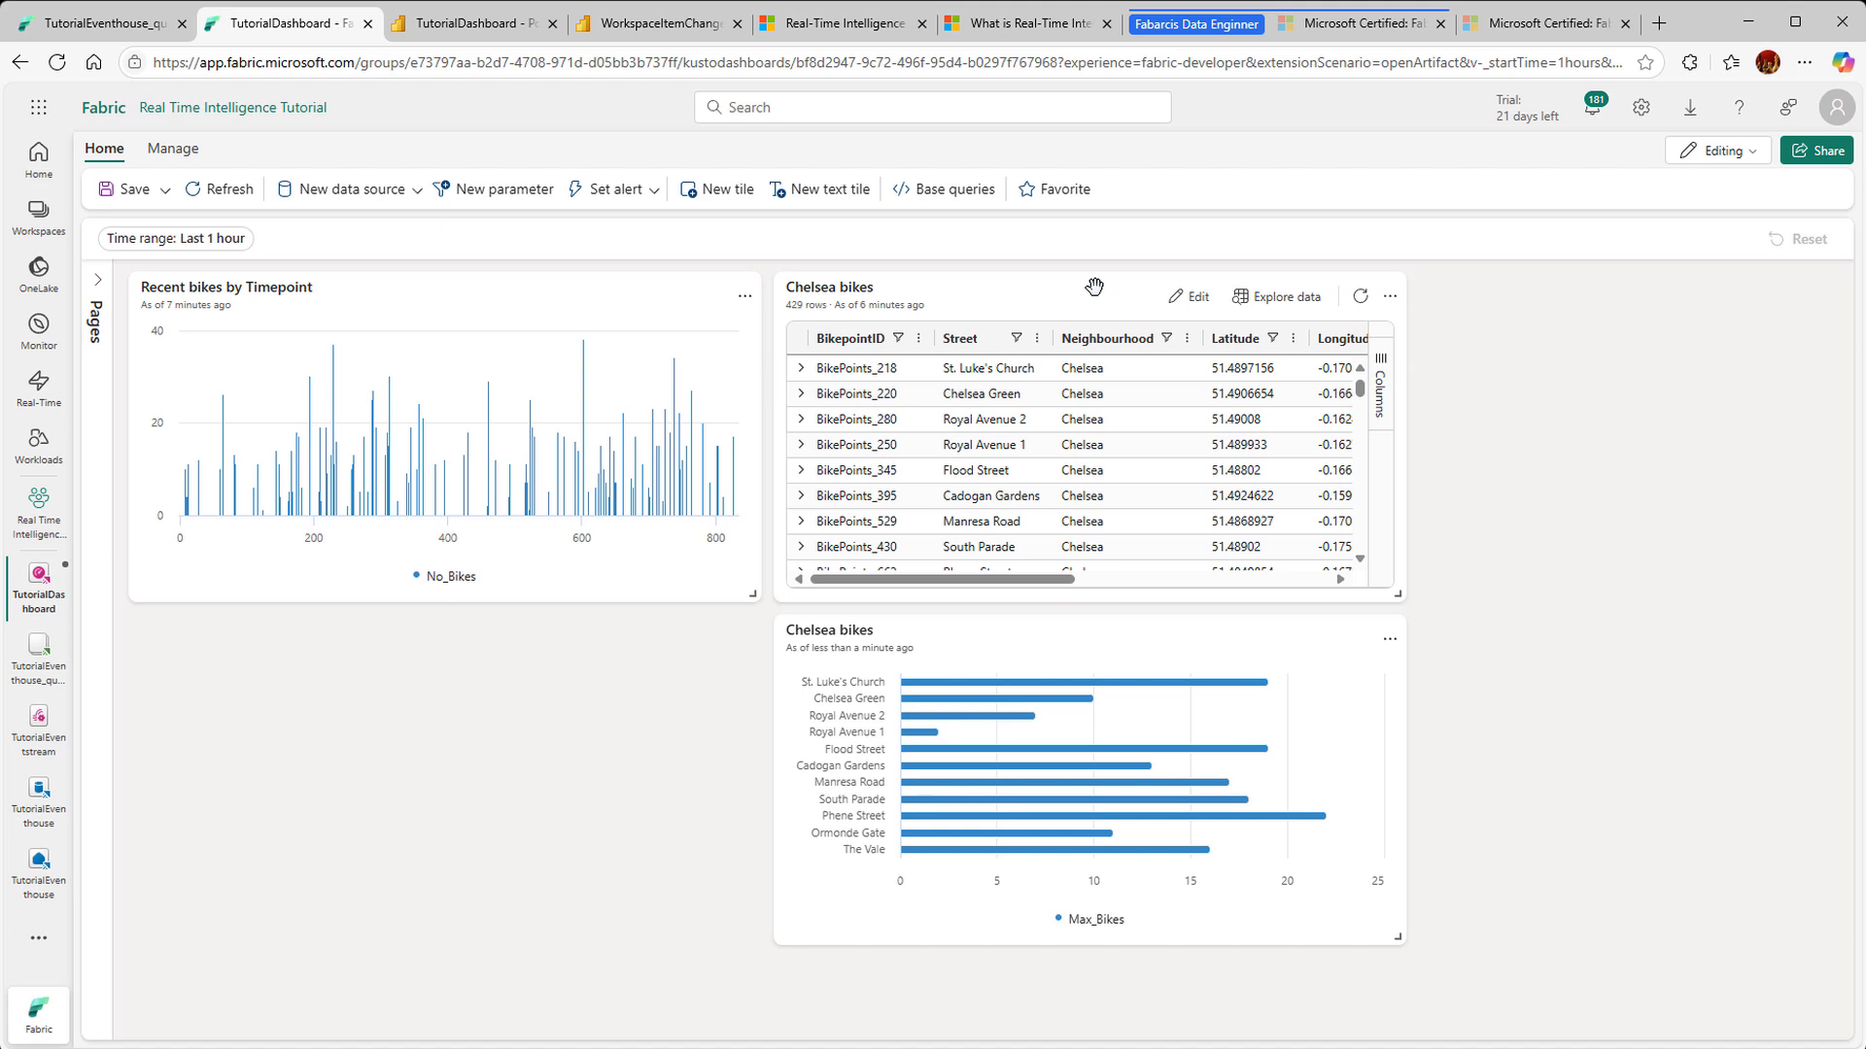
left_click(1391, 300)
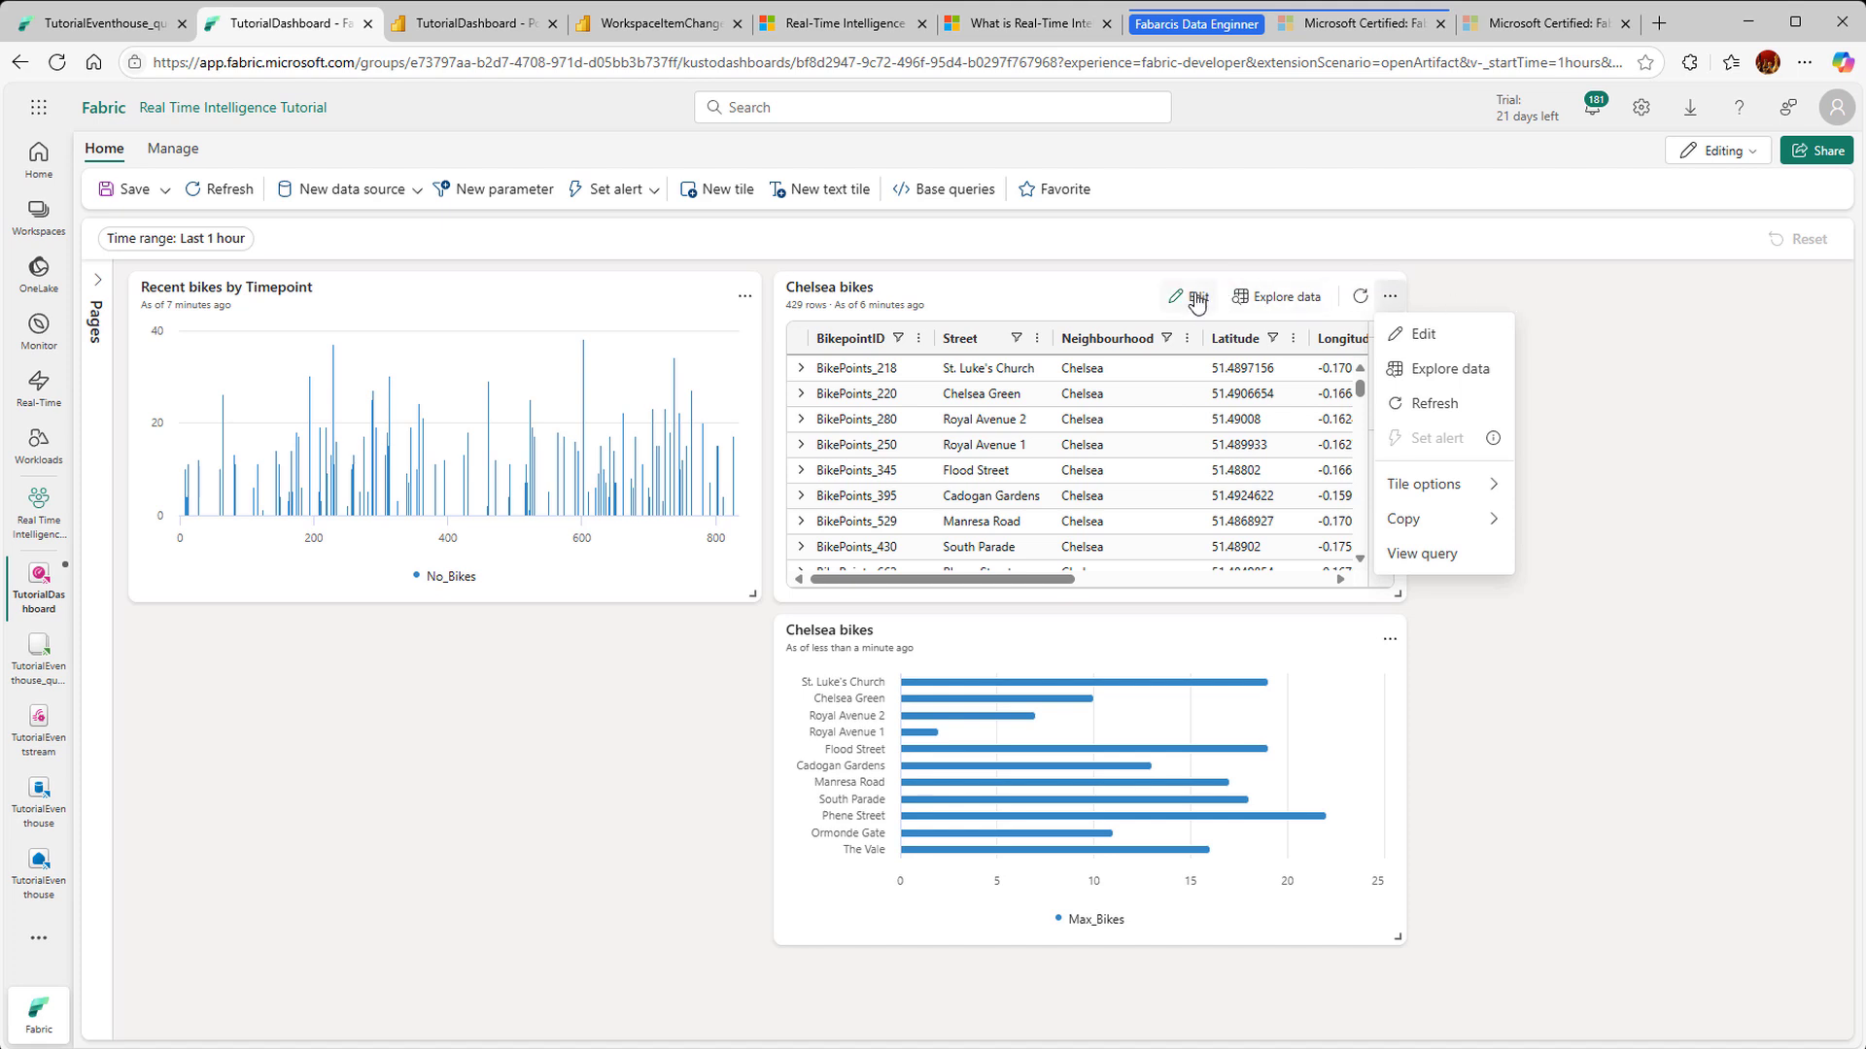
left_click(1058, 301)
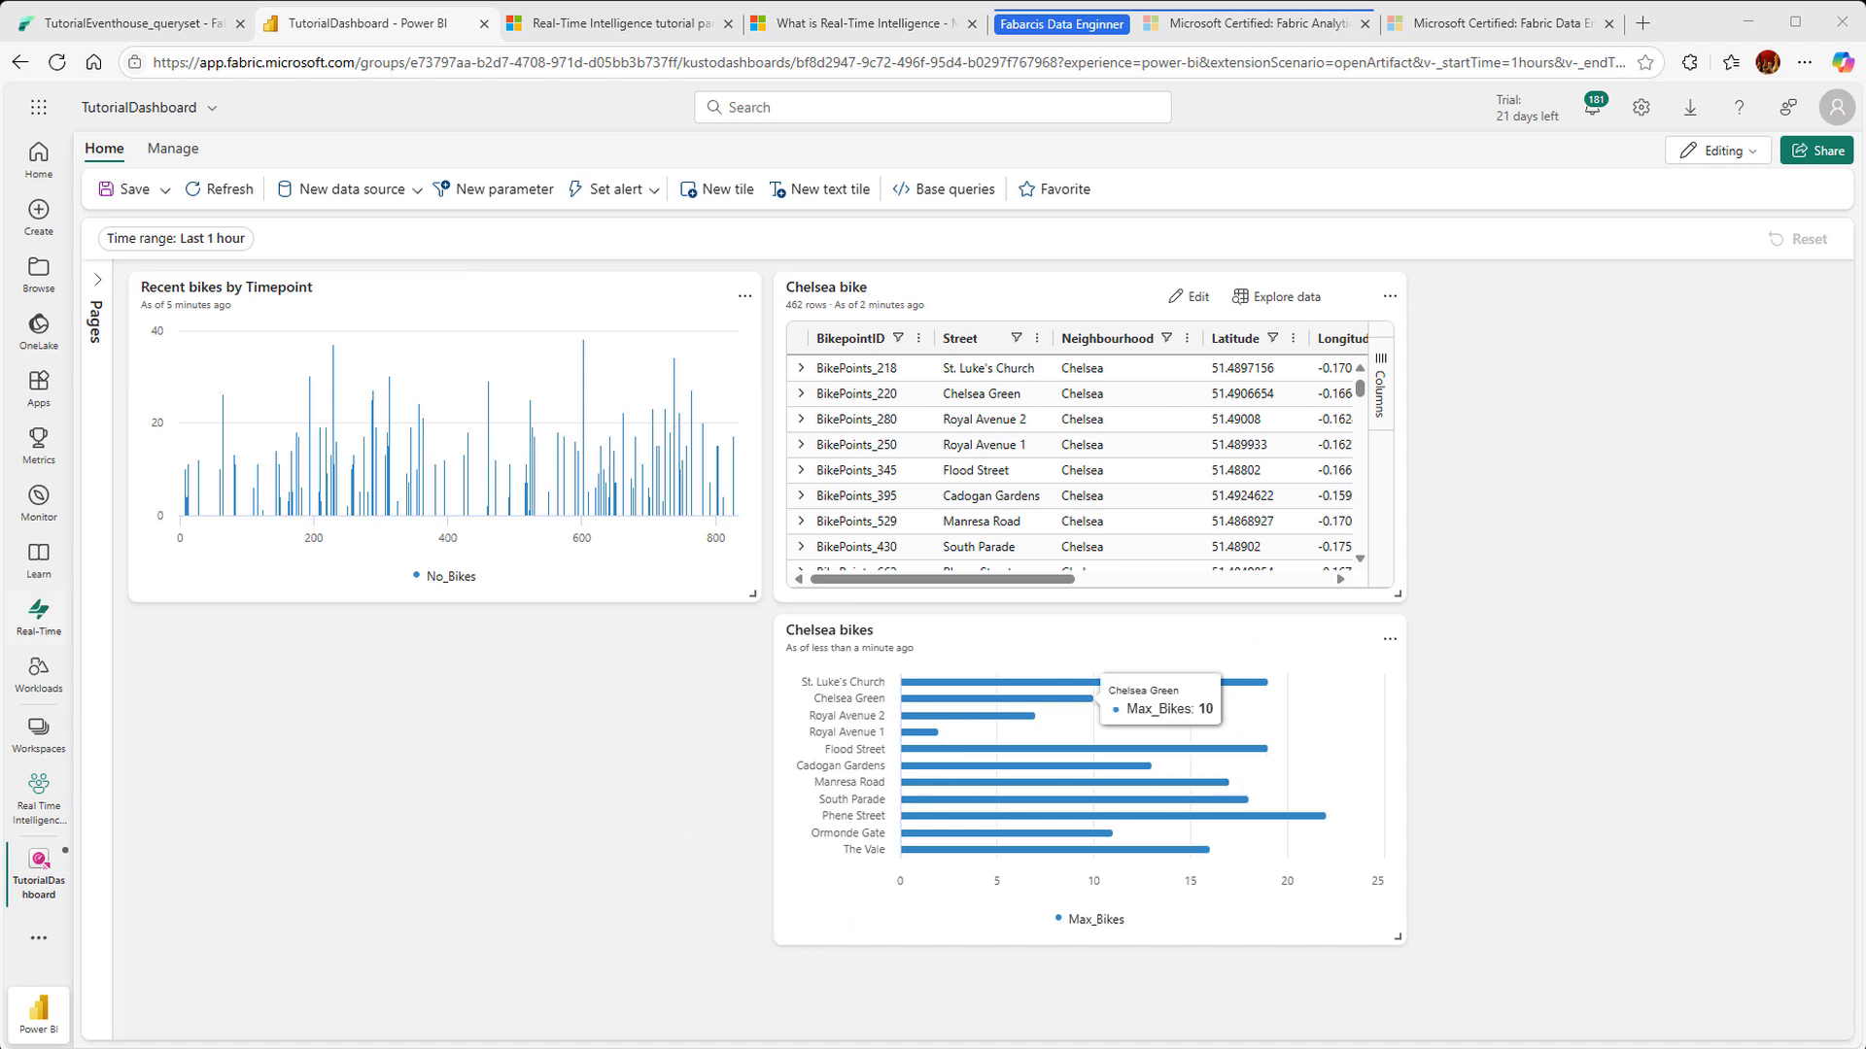
left_click(129, 194)
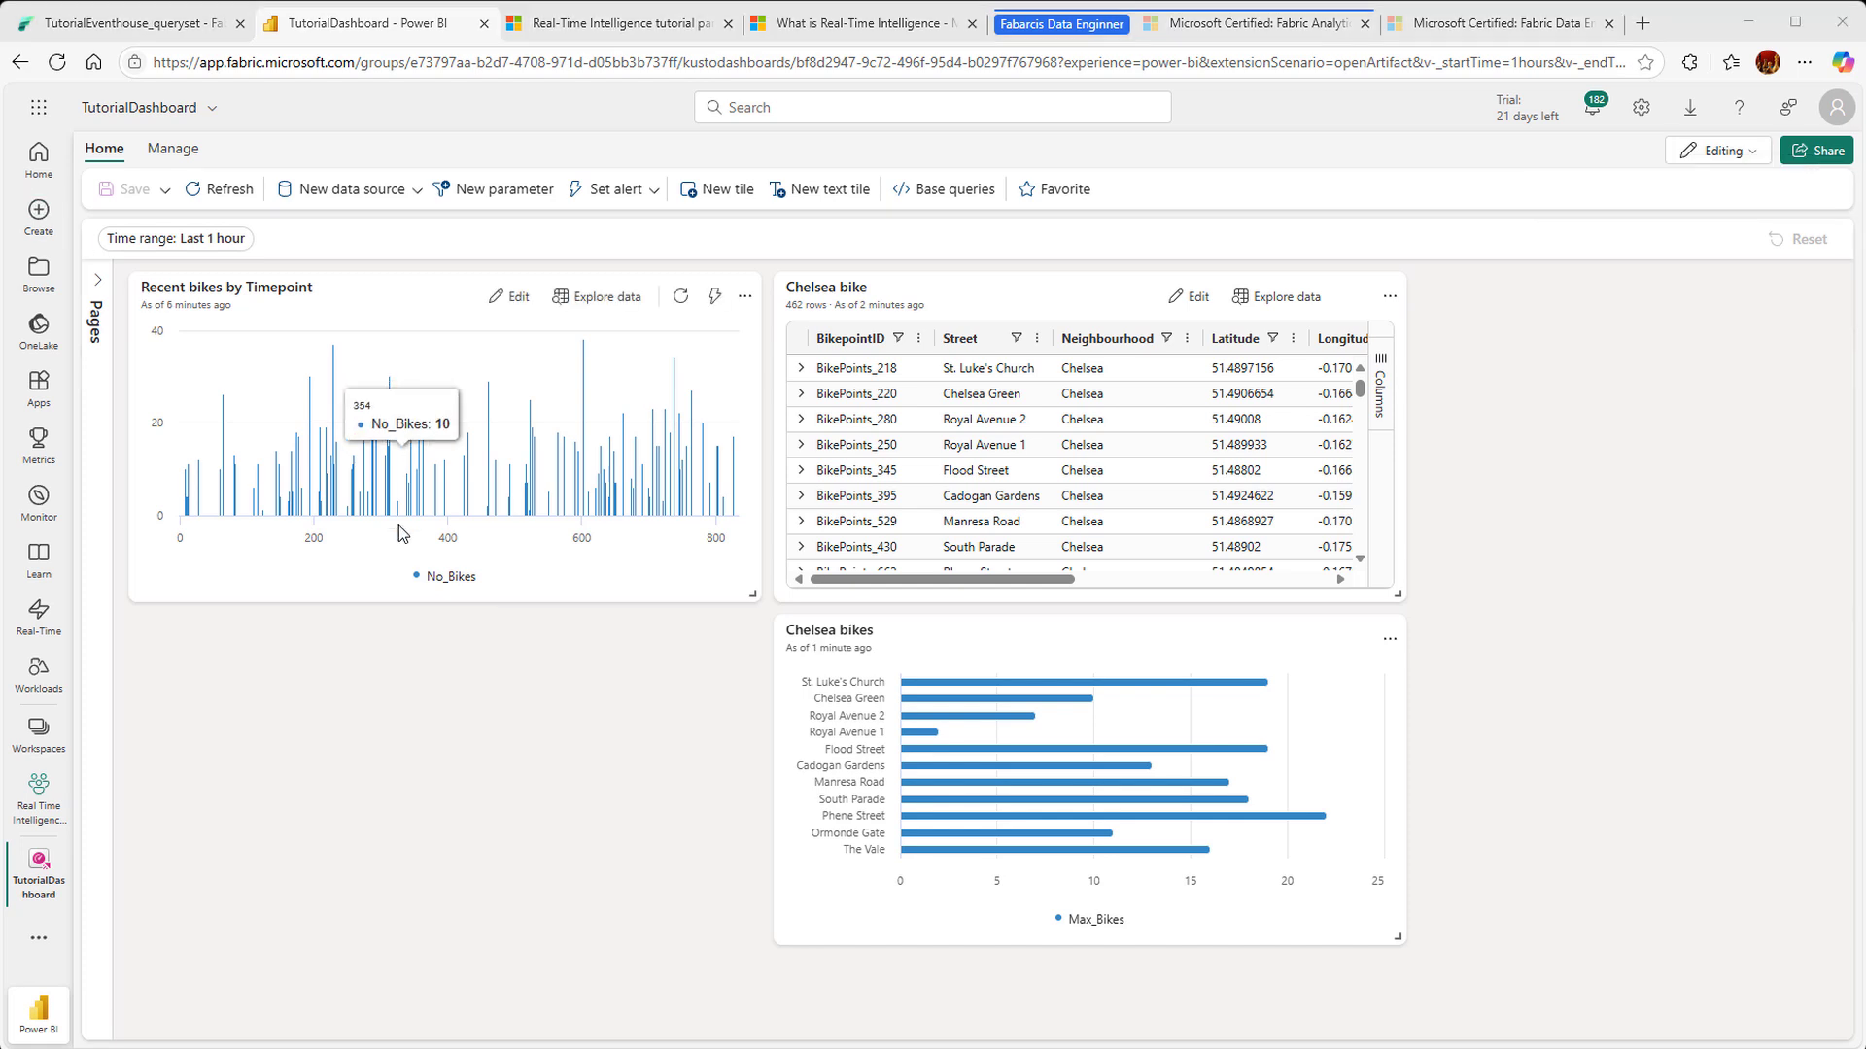
Step: Add a new tile with the query RawData | where Timestamp > ago(1h) and apply the changes to the dashboard
left_click(725, 191)
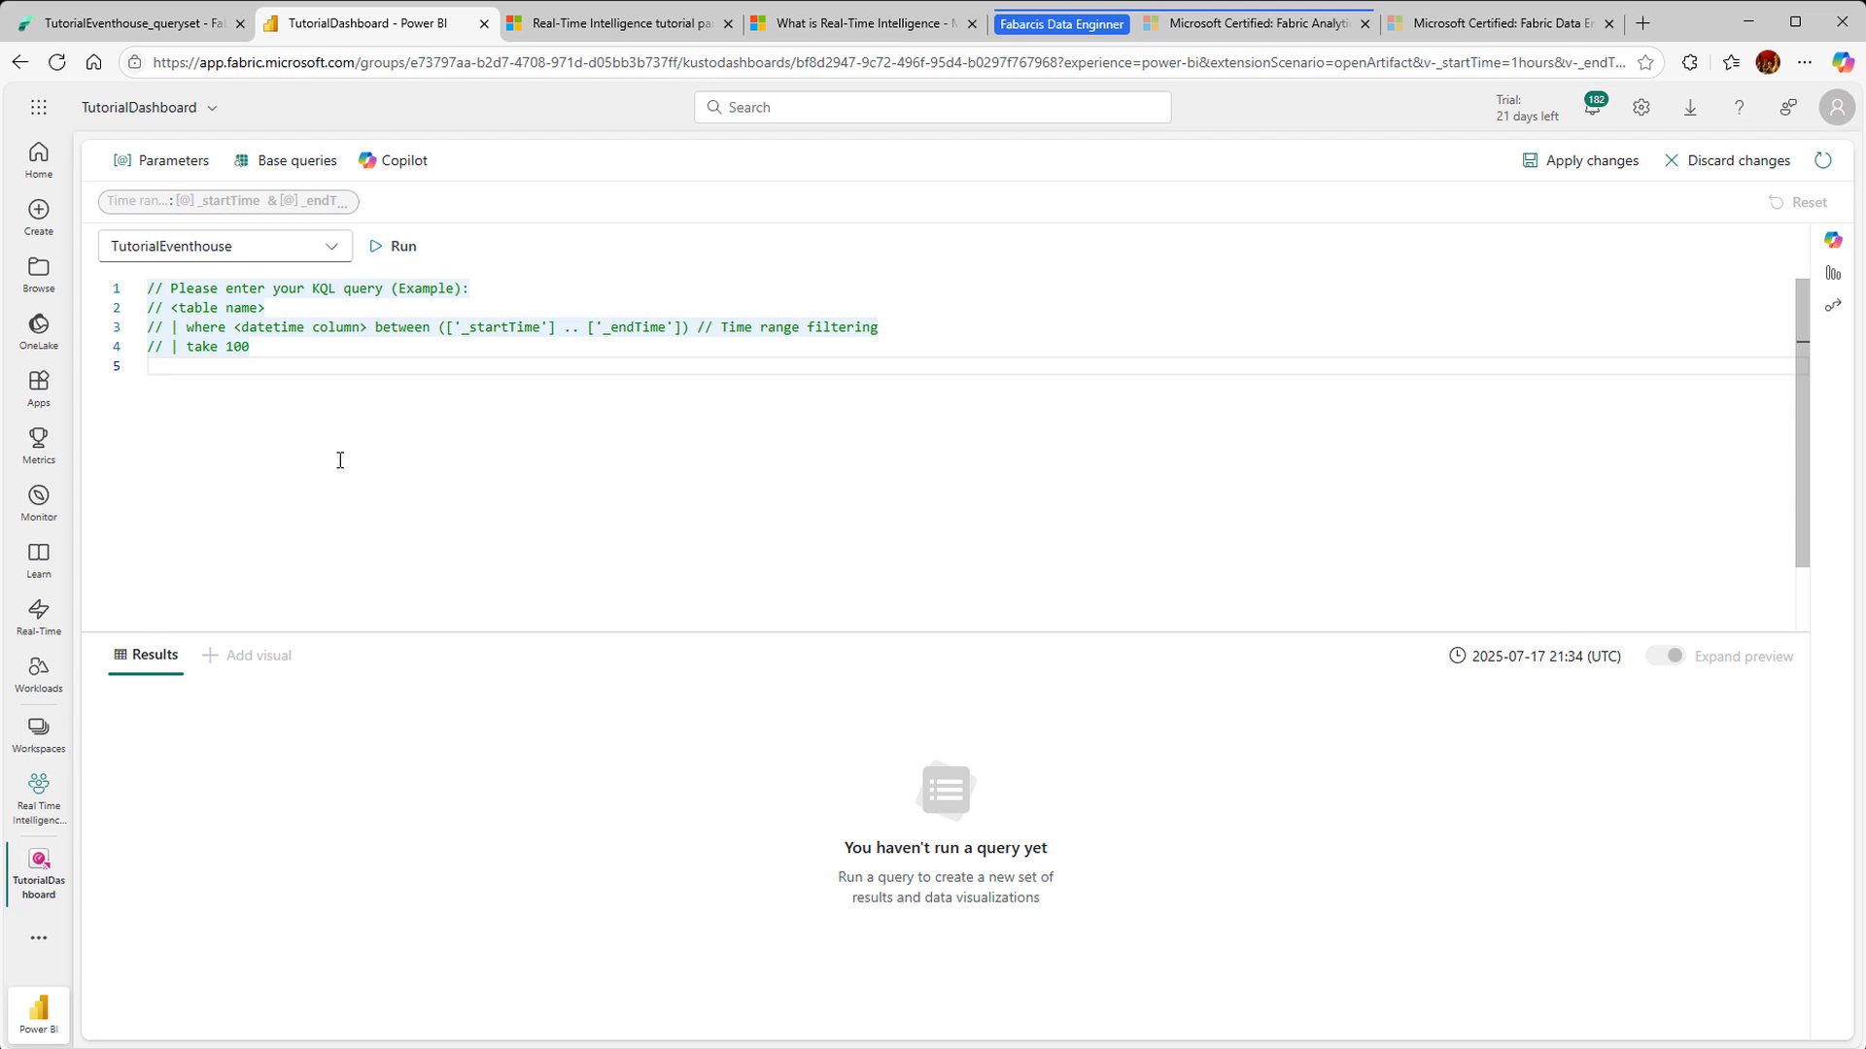
type("RawData | where Timestamp > ago(1h)")
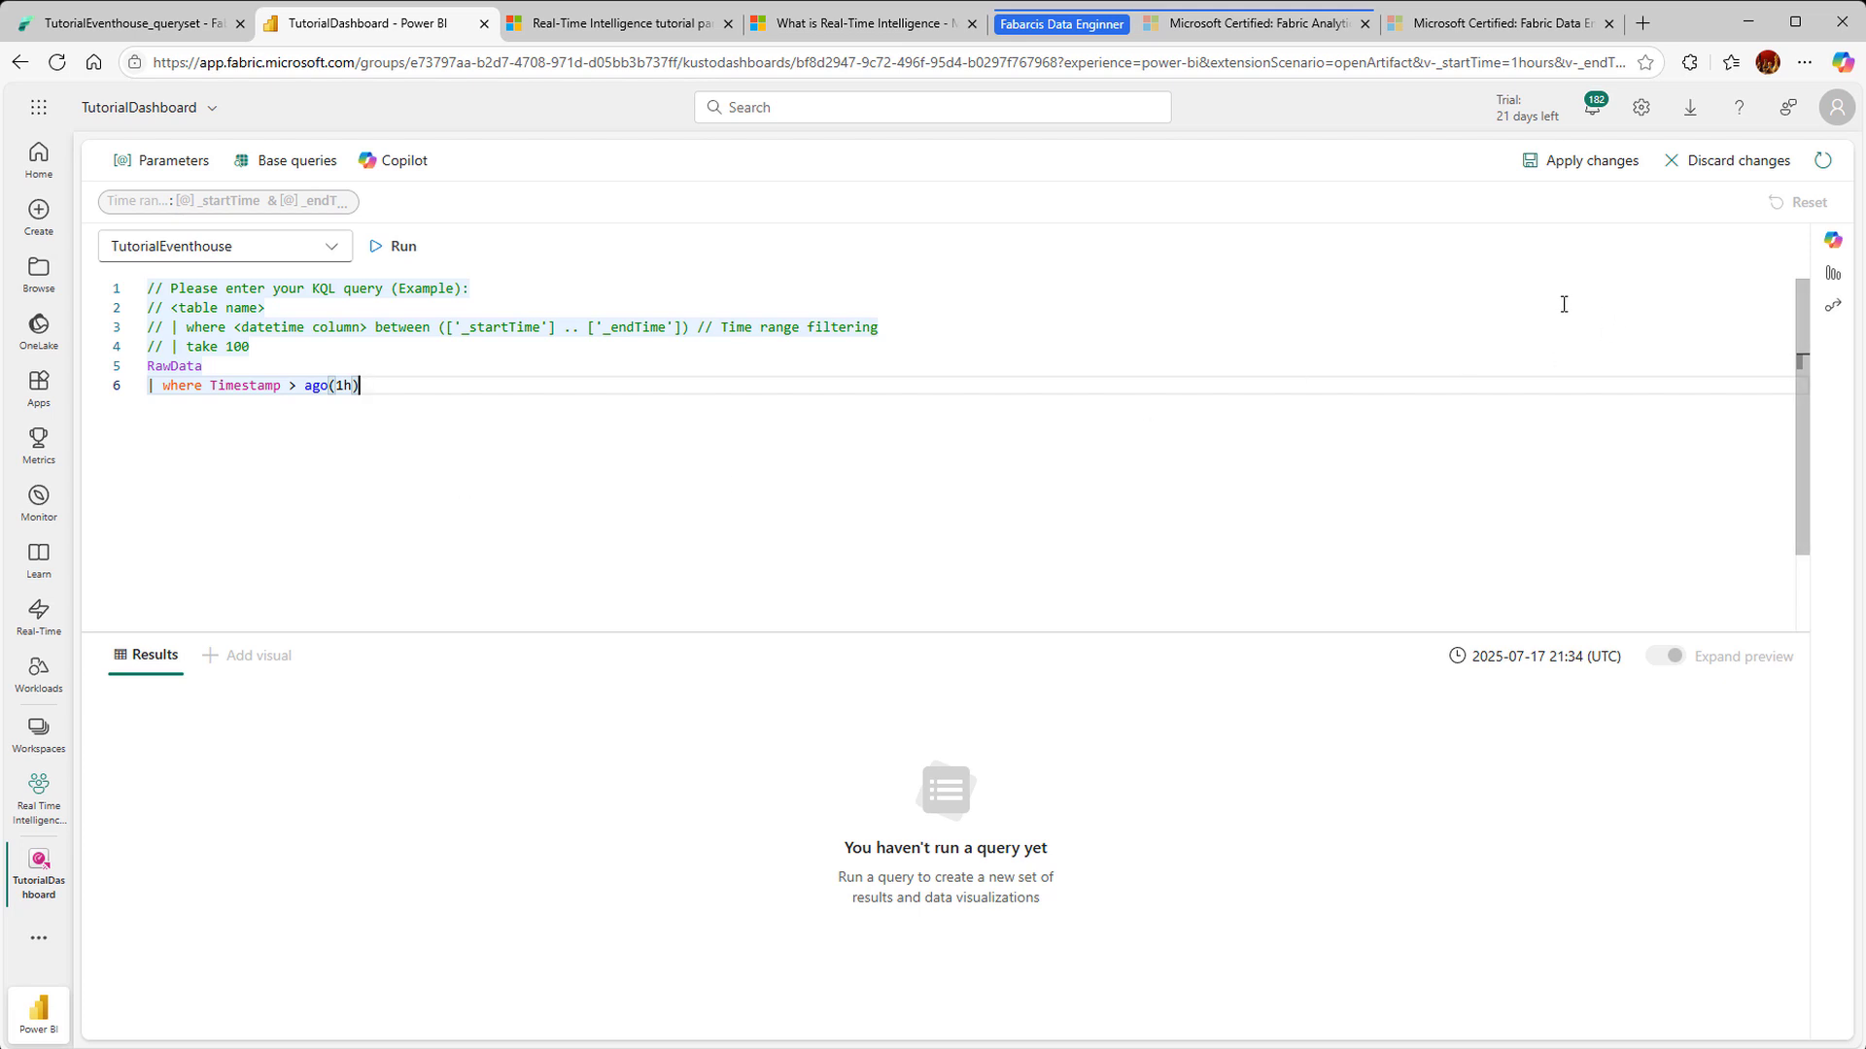
left_click(1574, 164)
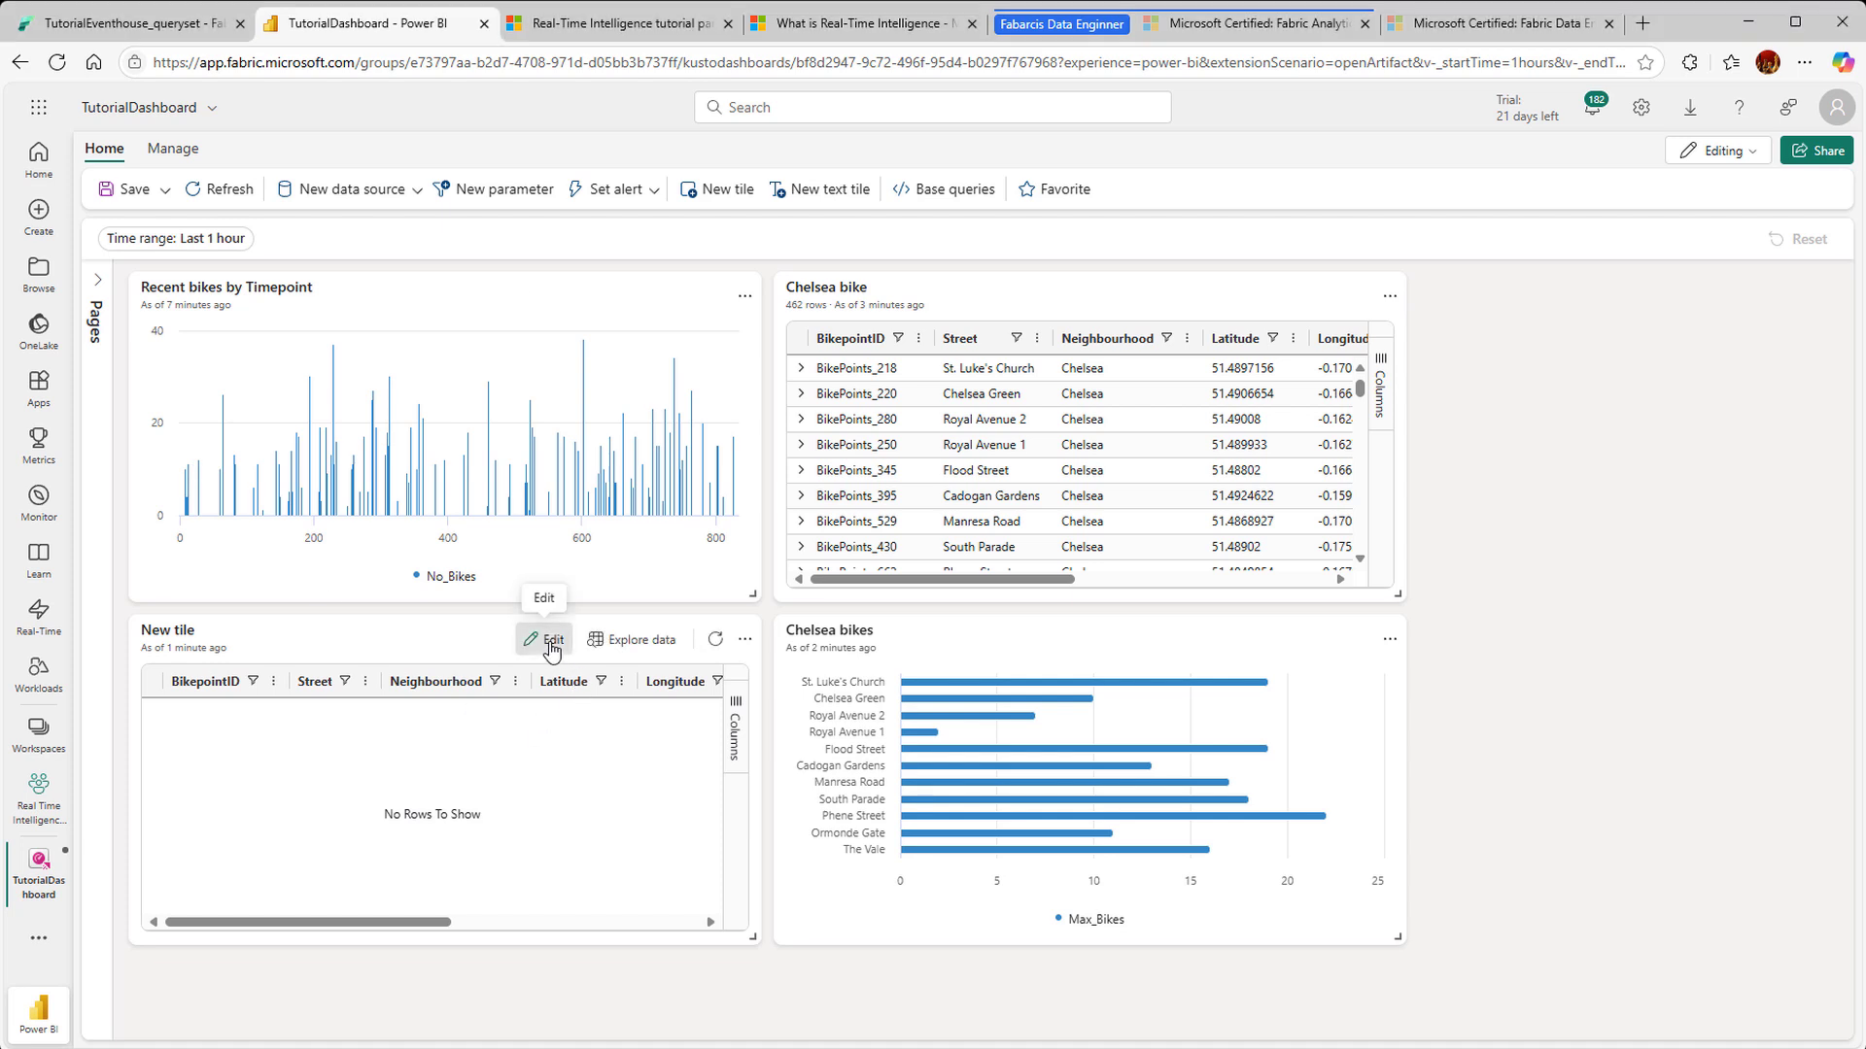
Step: Open the new tile for editing and rename it "Bike locations Map"
left_click(550, 640)
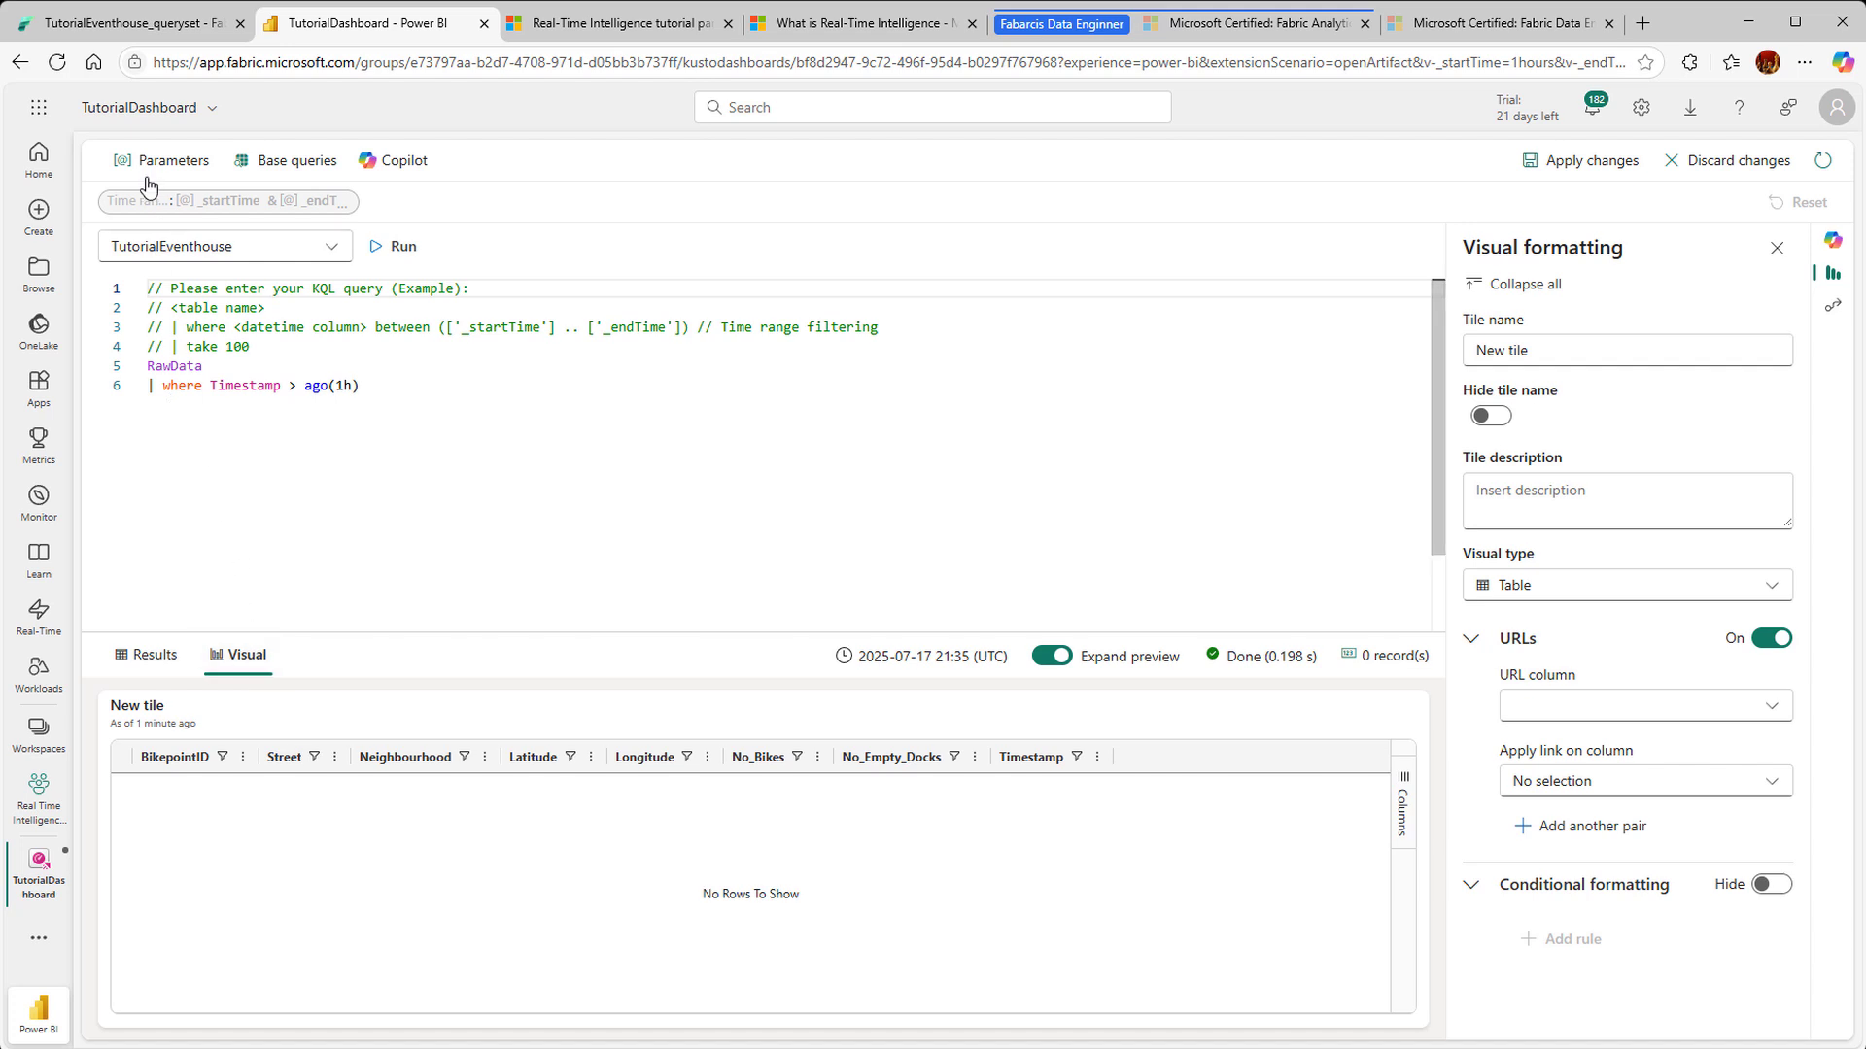
left_click(575, 538)
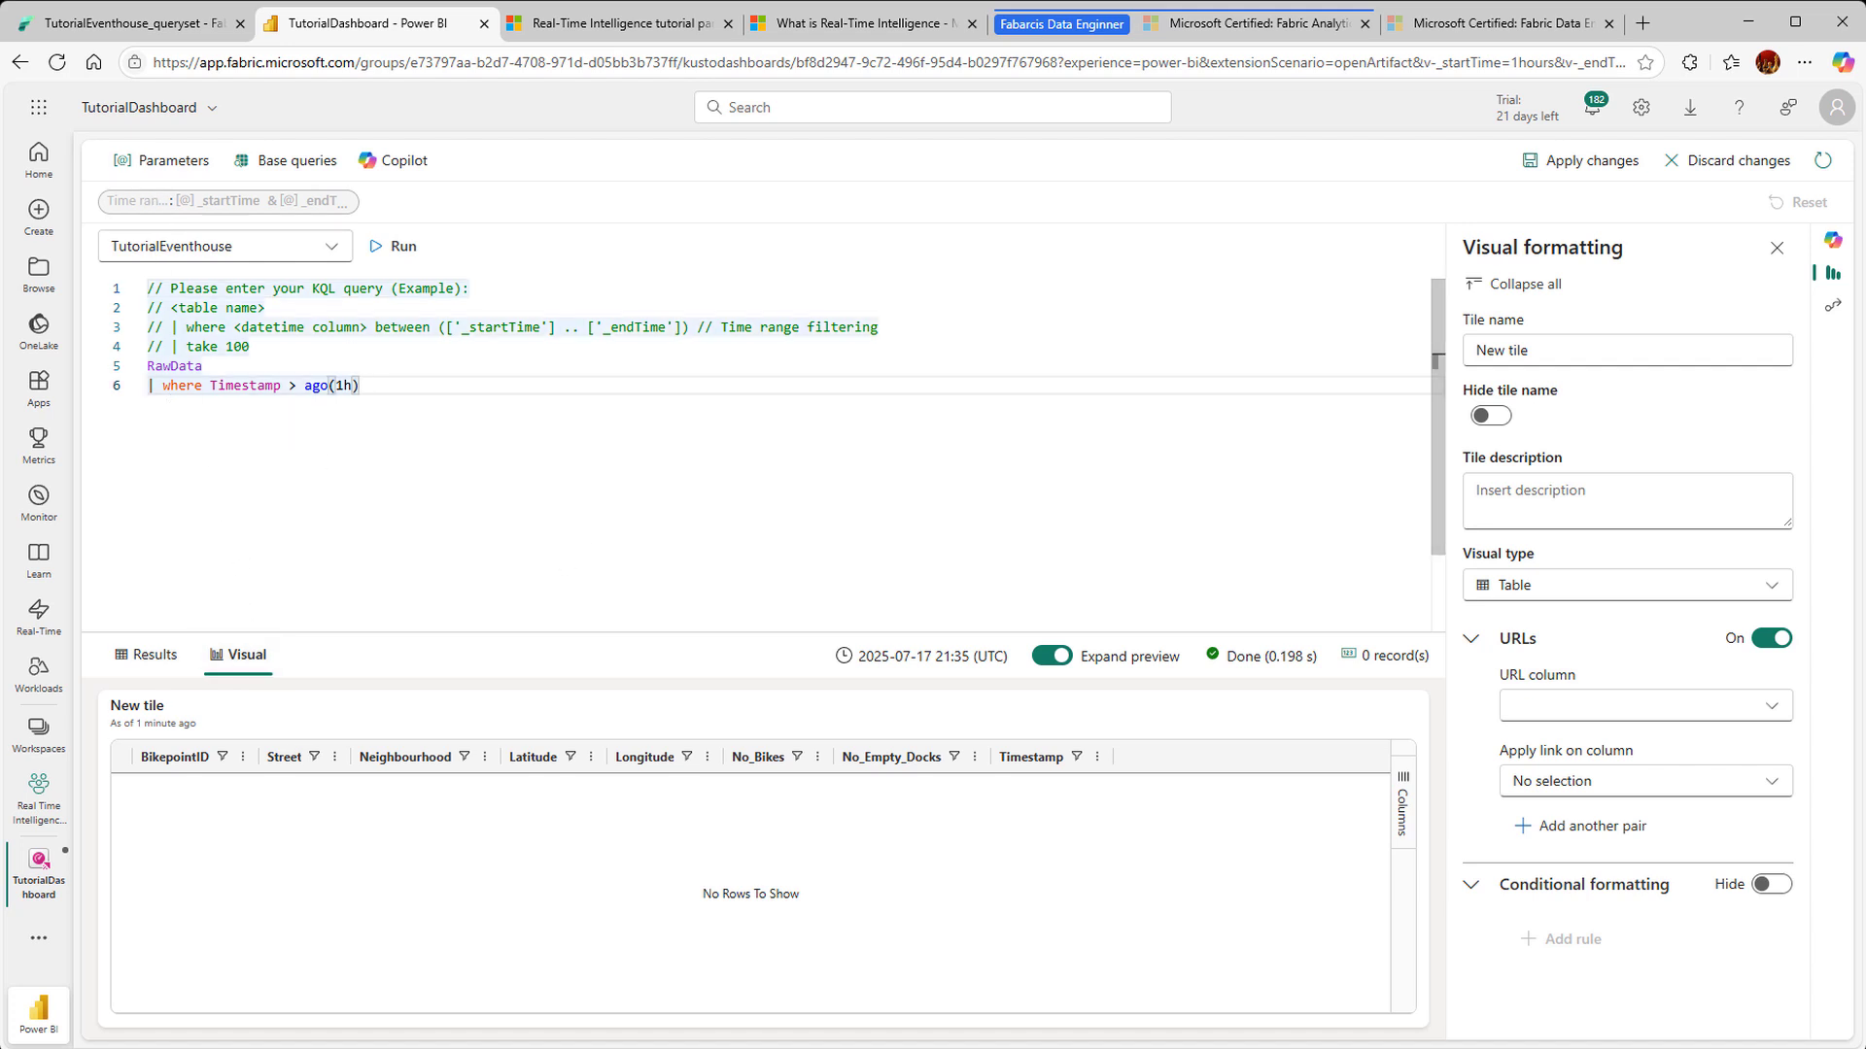
left_click(151, 656)
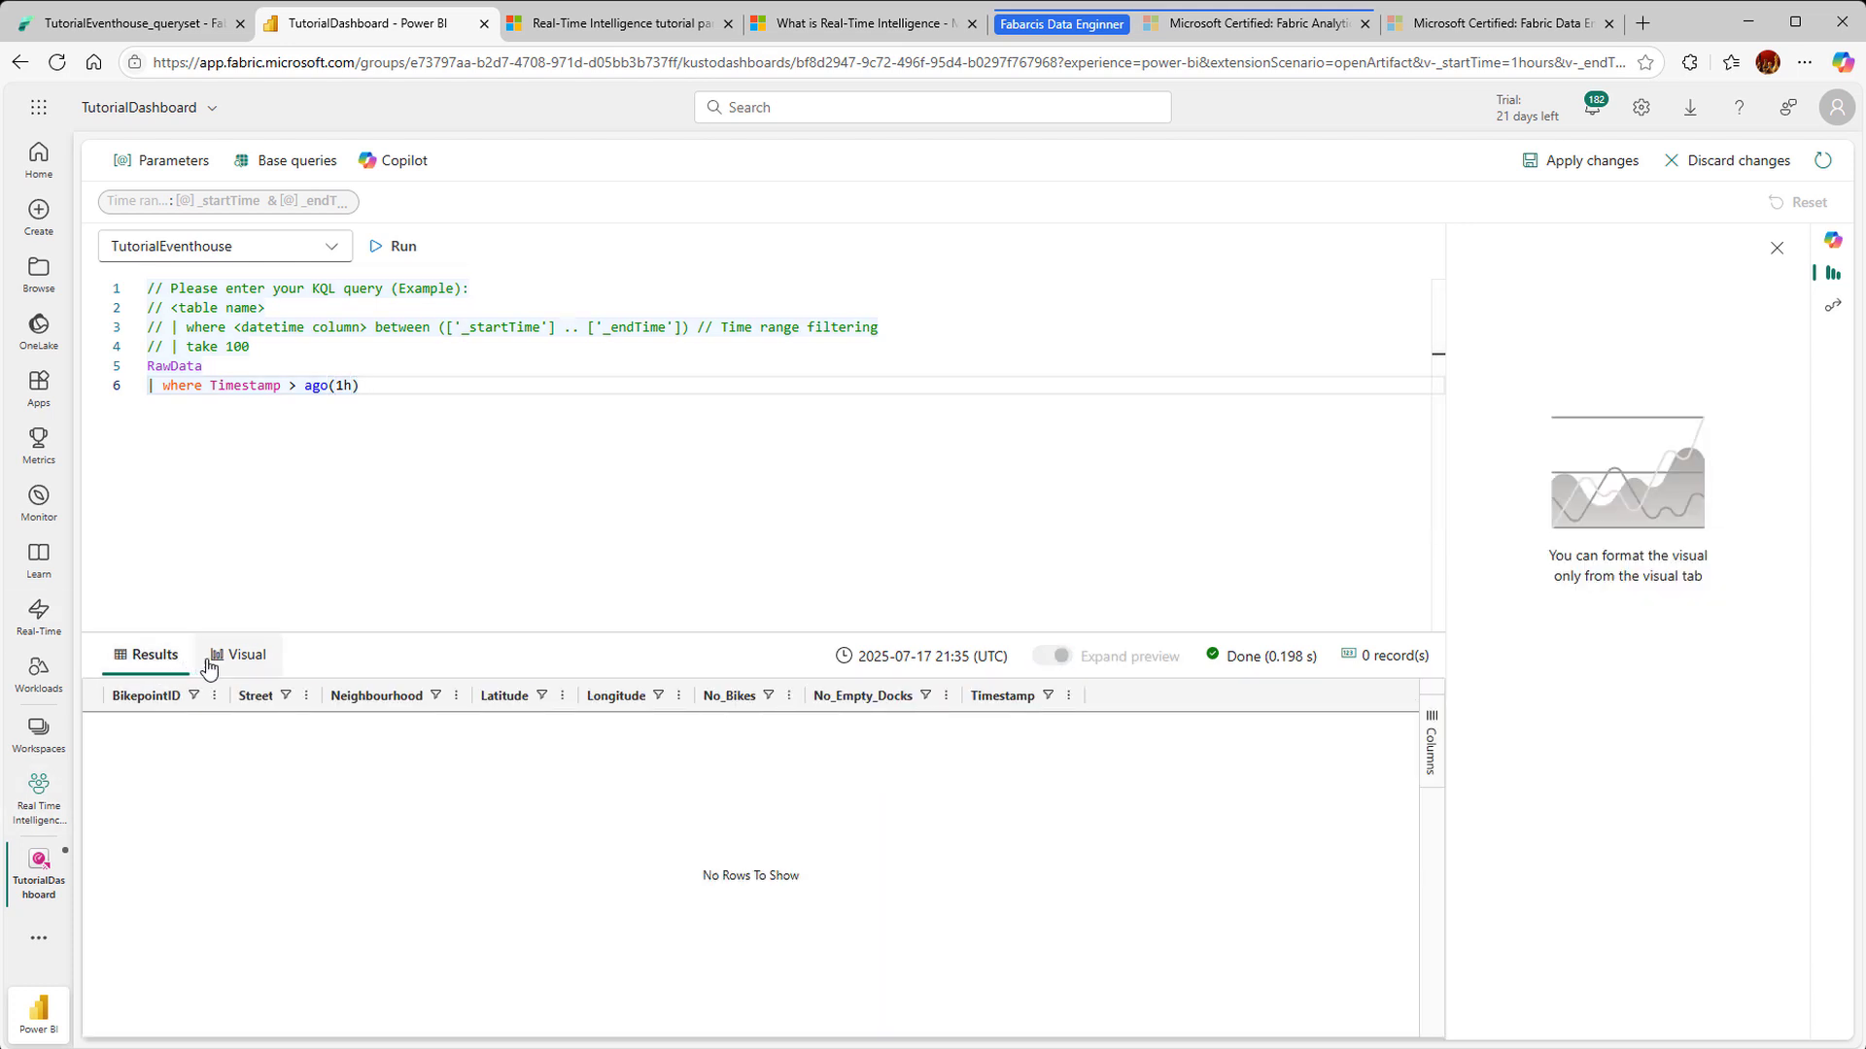
left_click(226, 657)
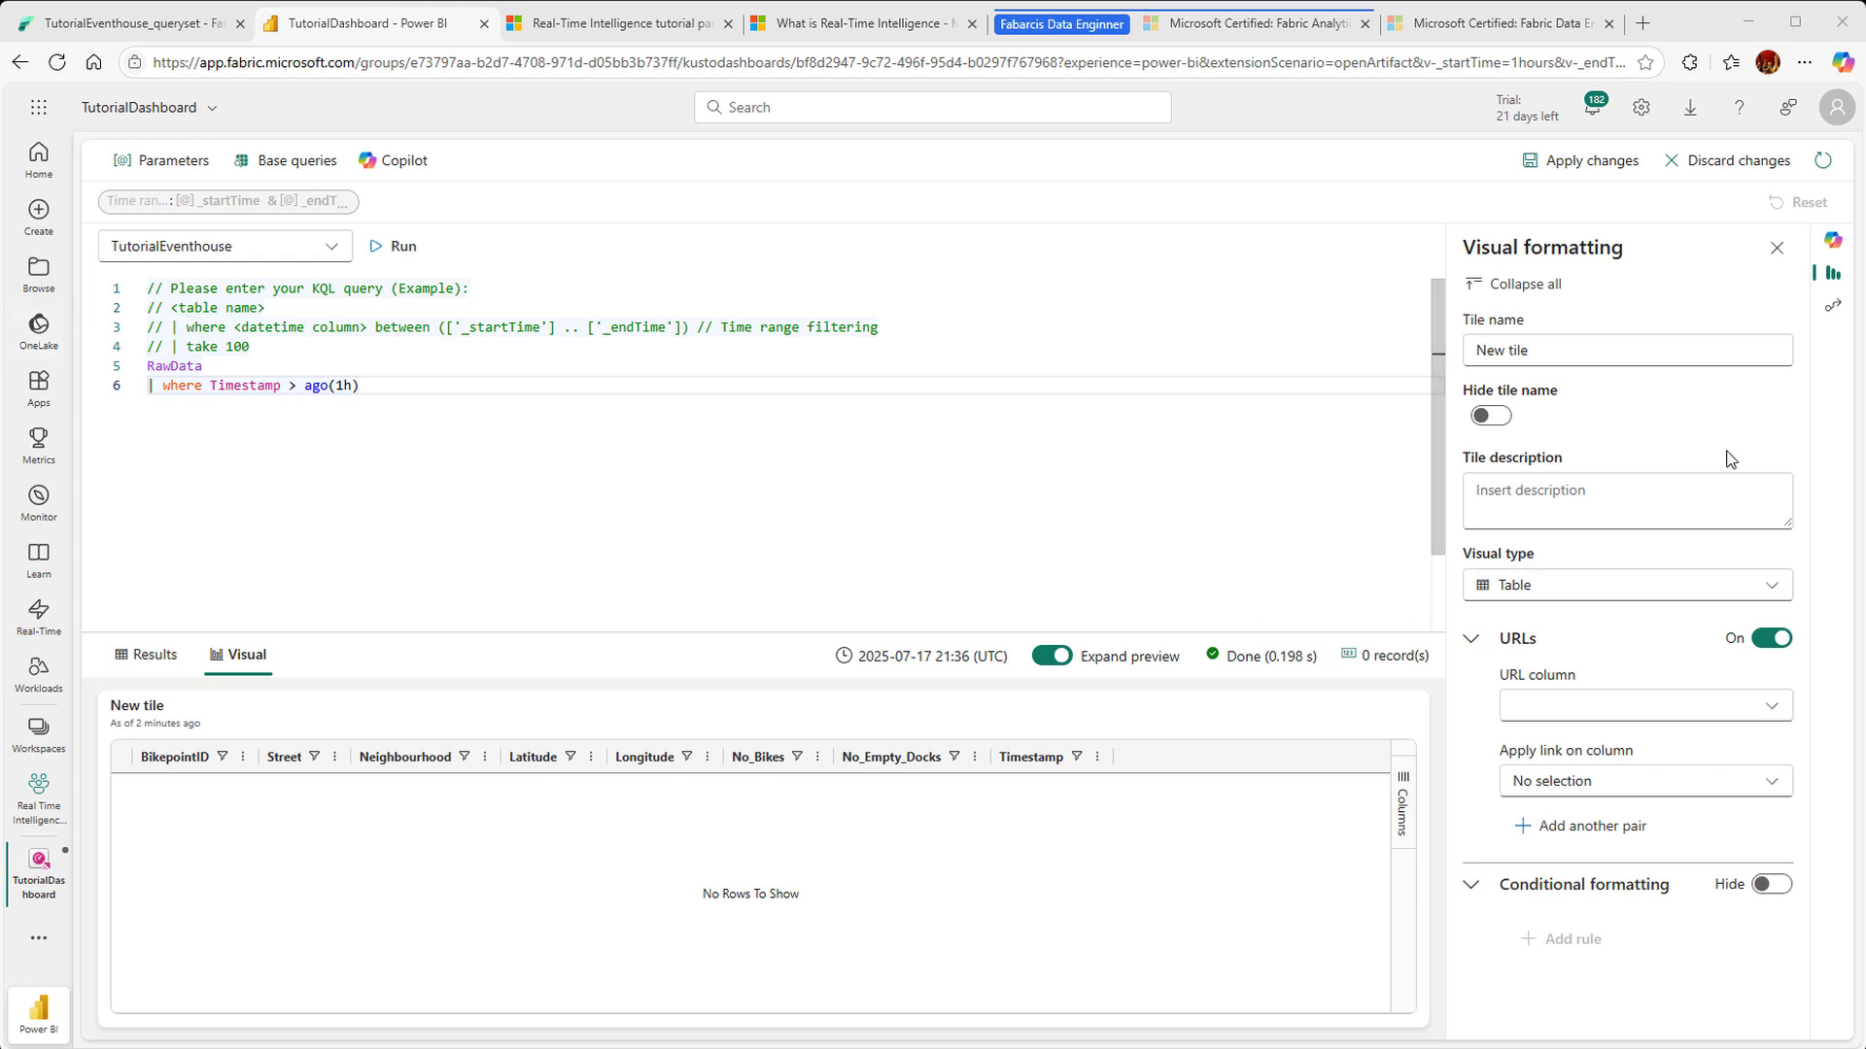
triple_click(1600, 350)
type("Bike locations Map")
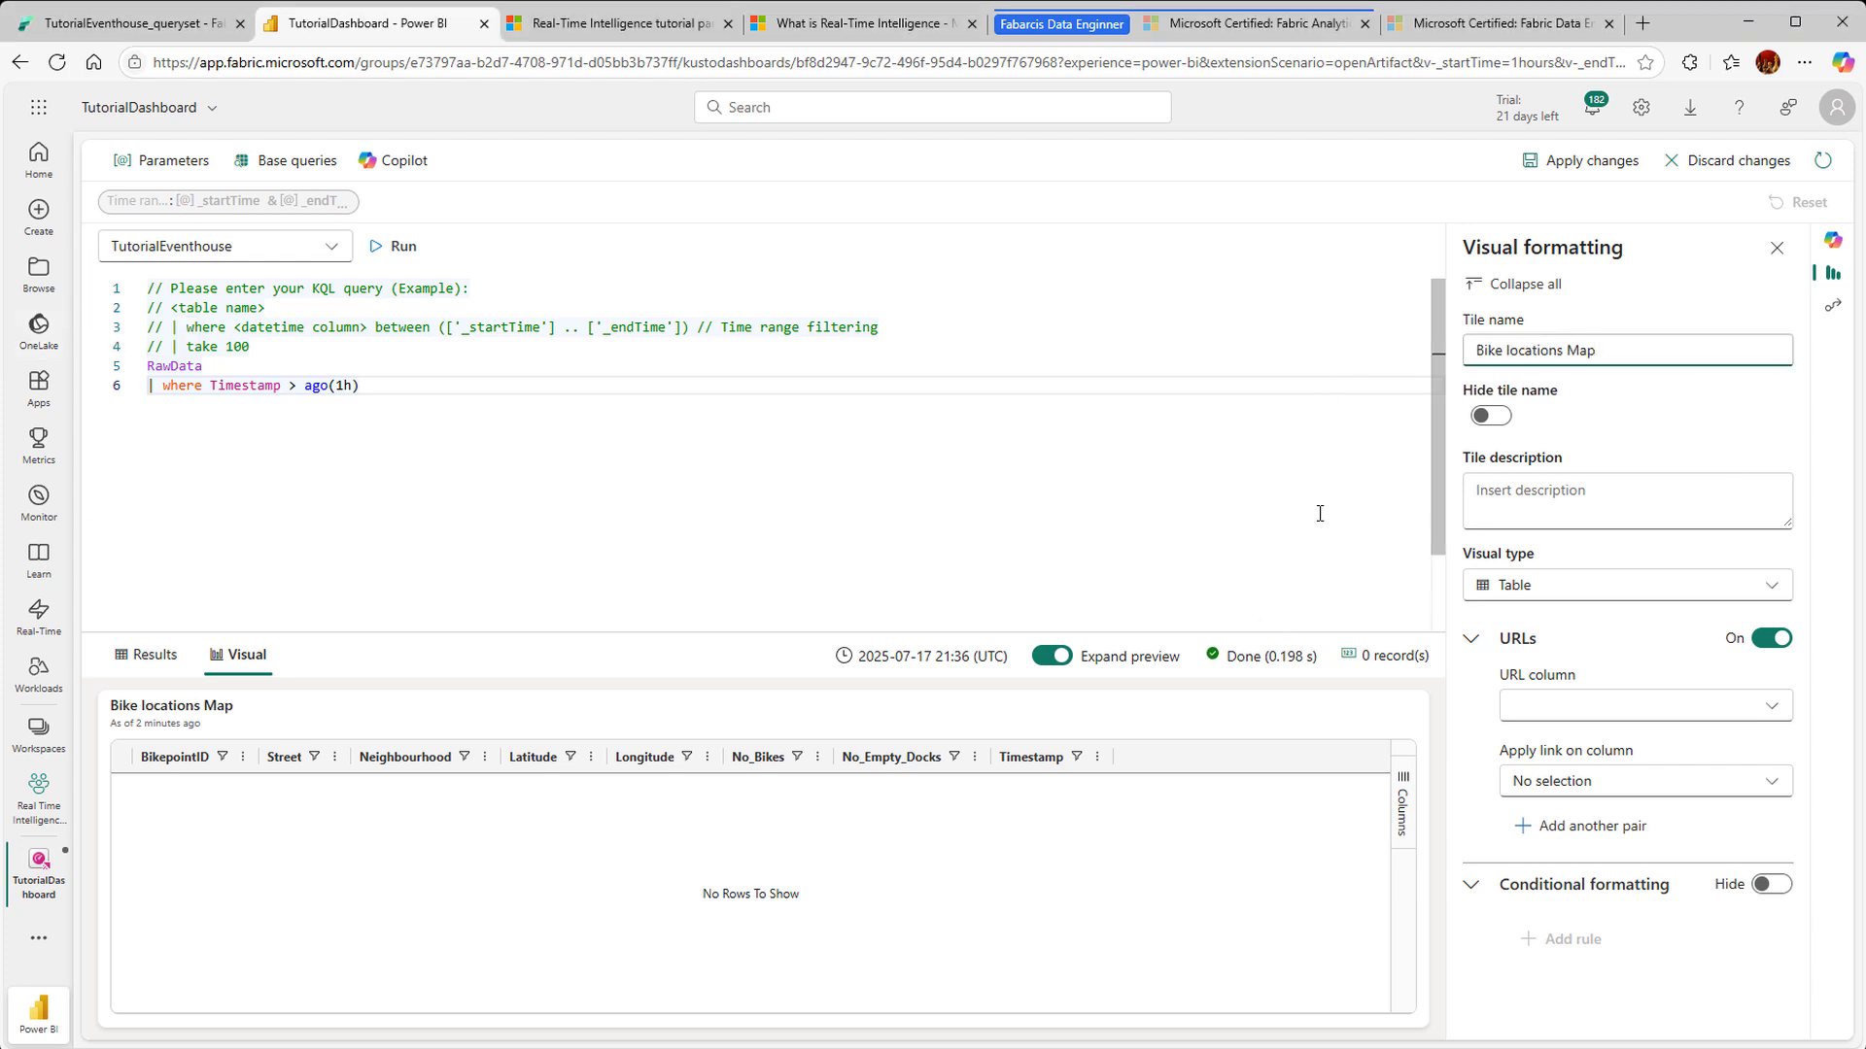
Step: Change the tile's visual type from table to Map
left_click(1558, 596)
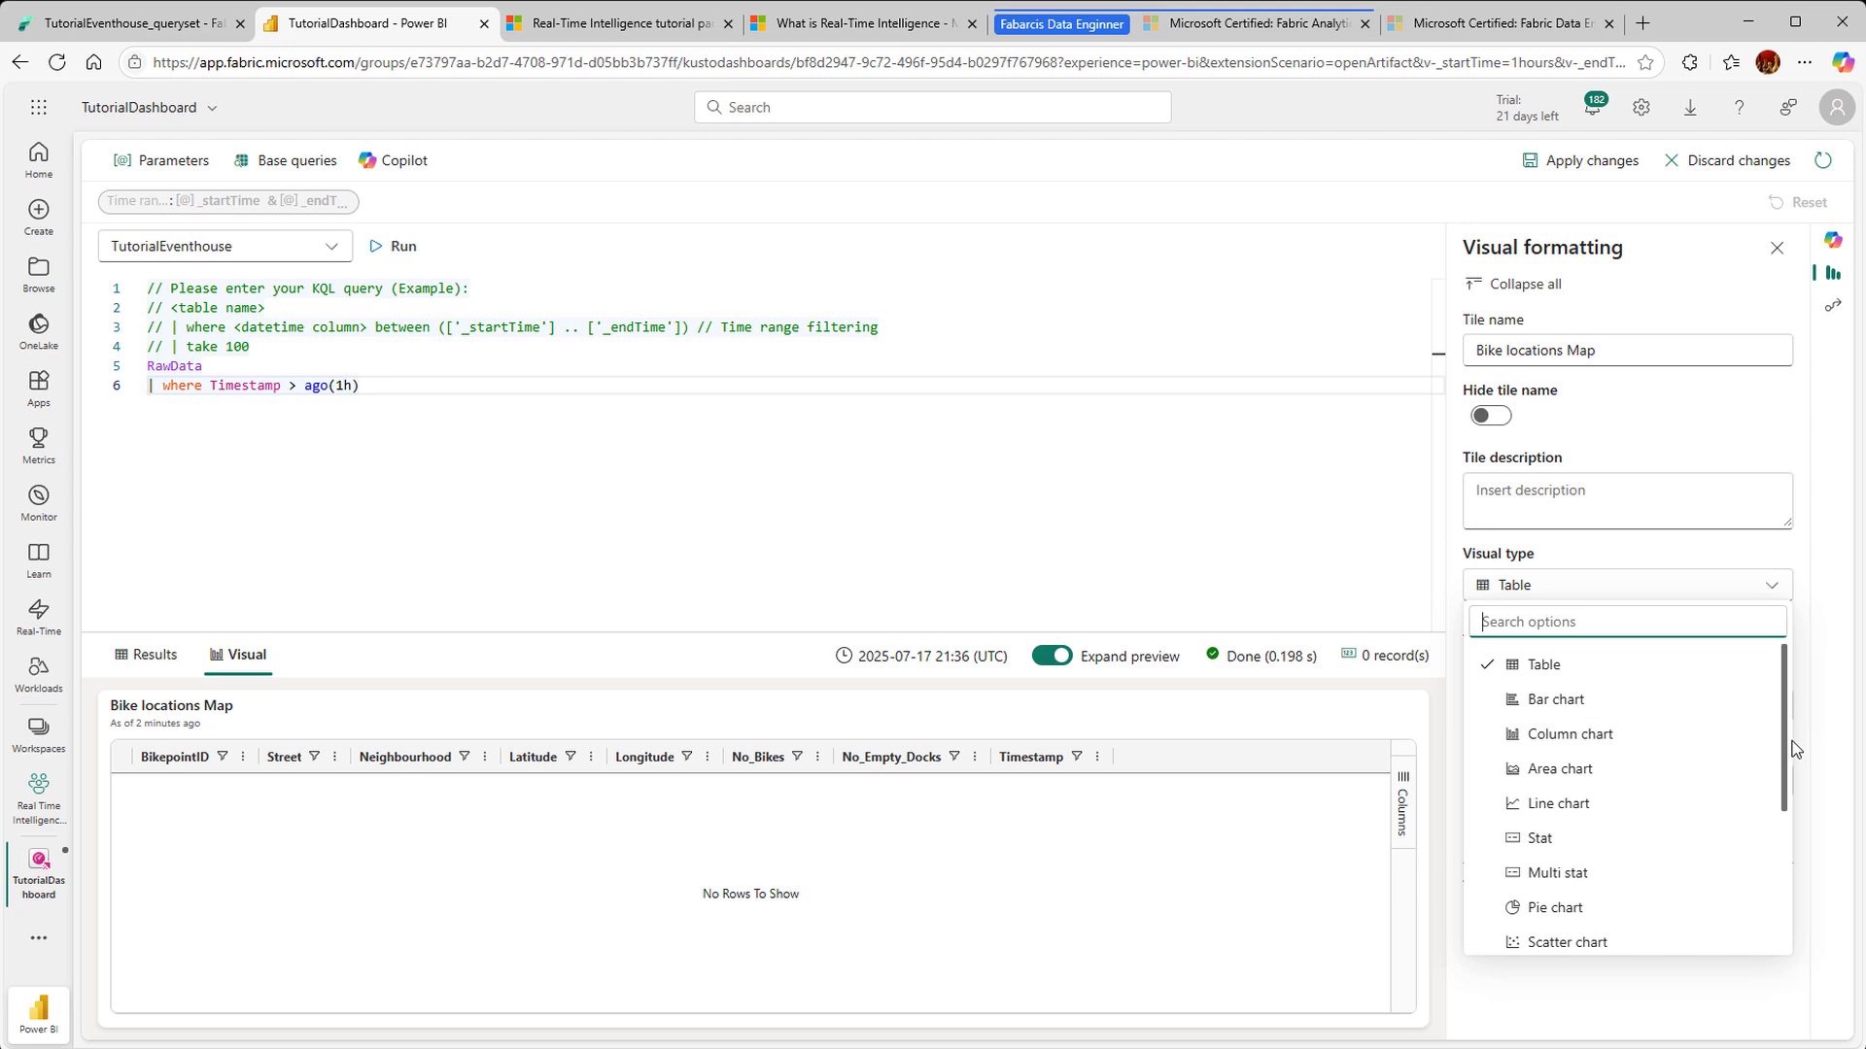
left_click_drag(1780, 756, 1732, 888)
left_click(1622, 858)
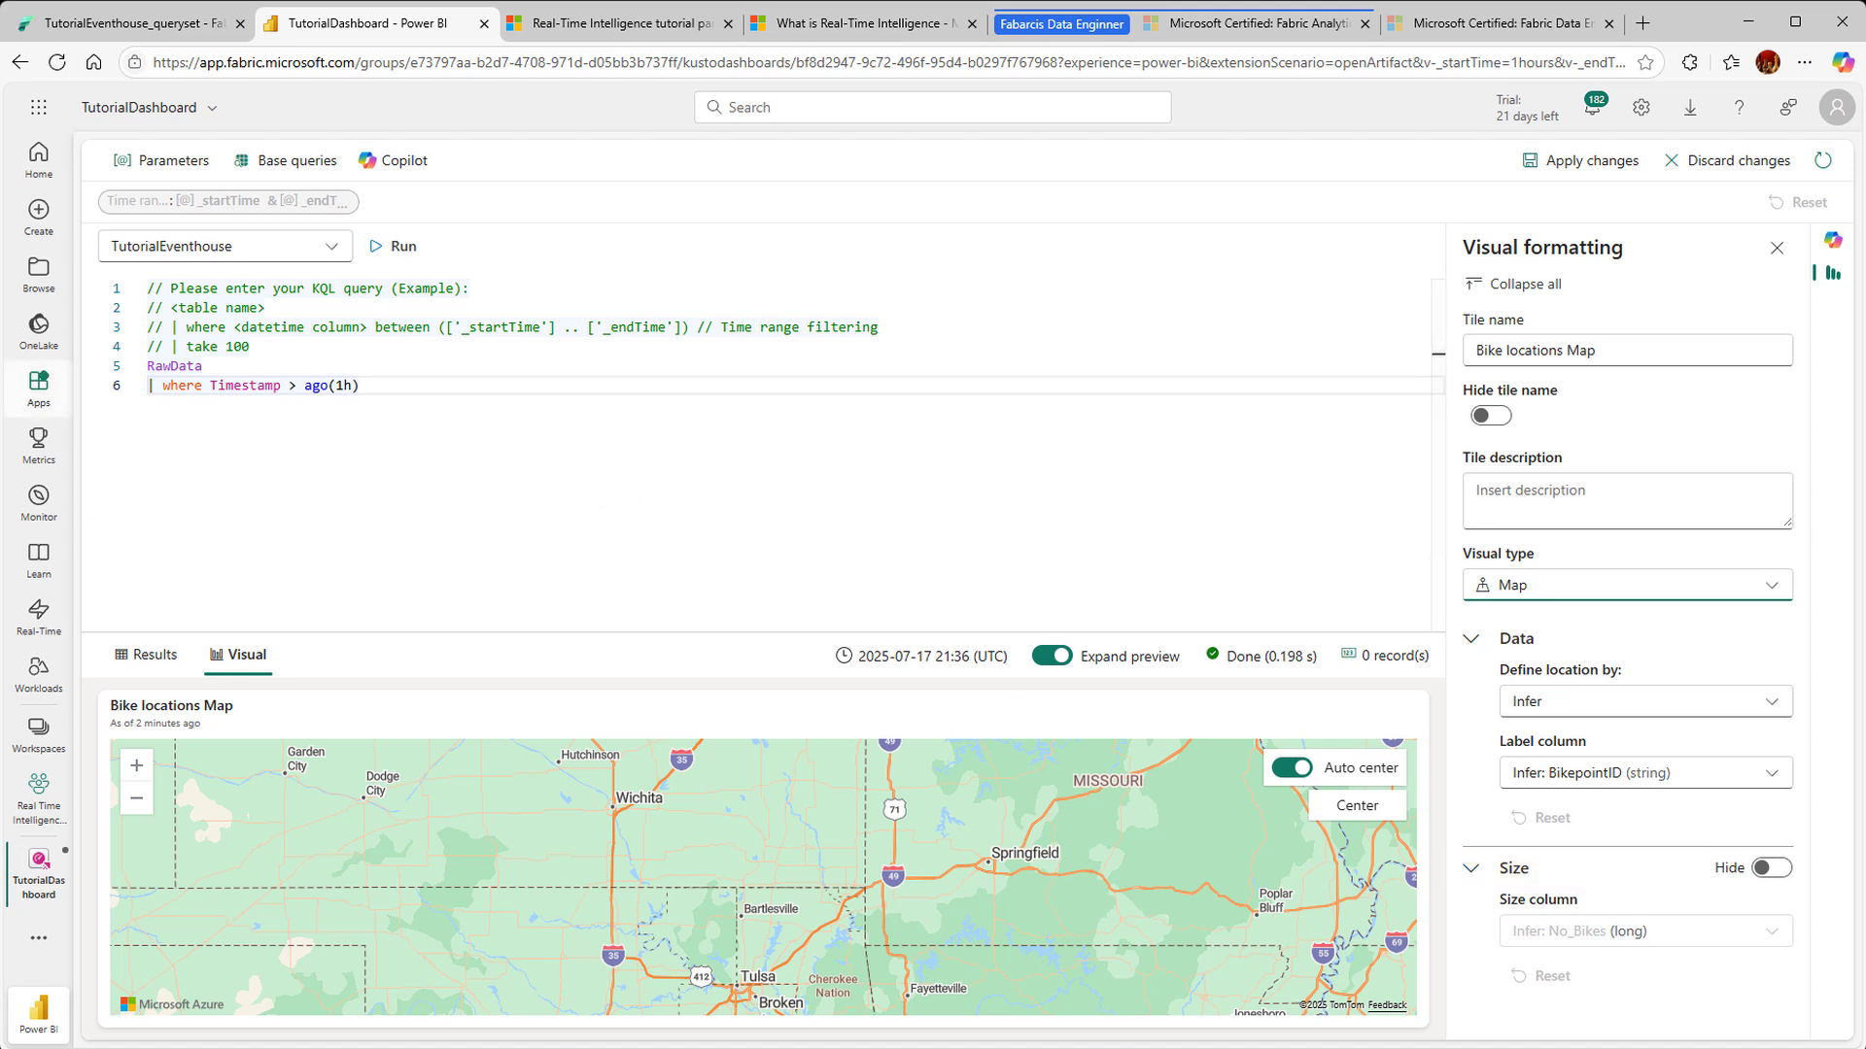
Step: Define the map's location by latitude and longitude, keep the inferred latitude column, and apply the changes to the dashboard
left_click(1774, 712)
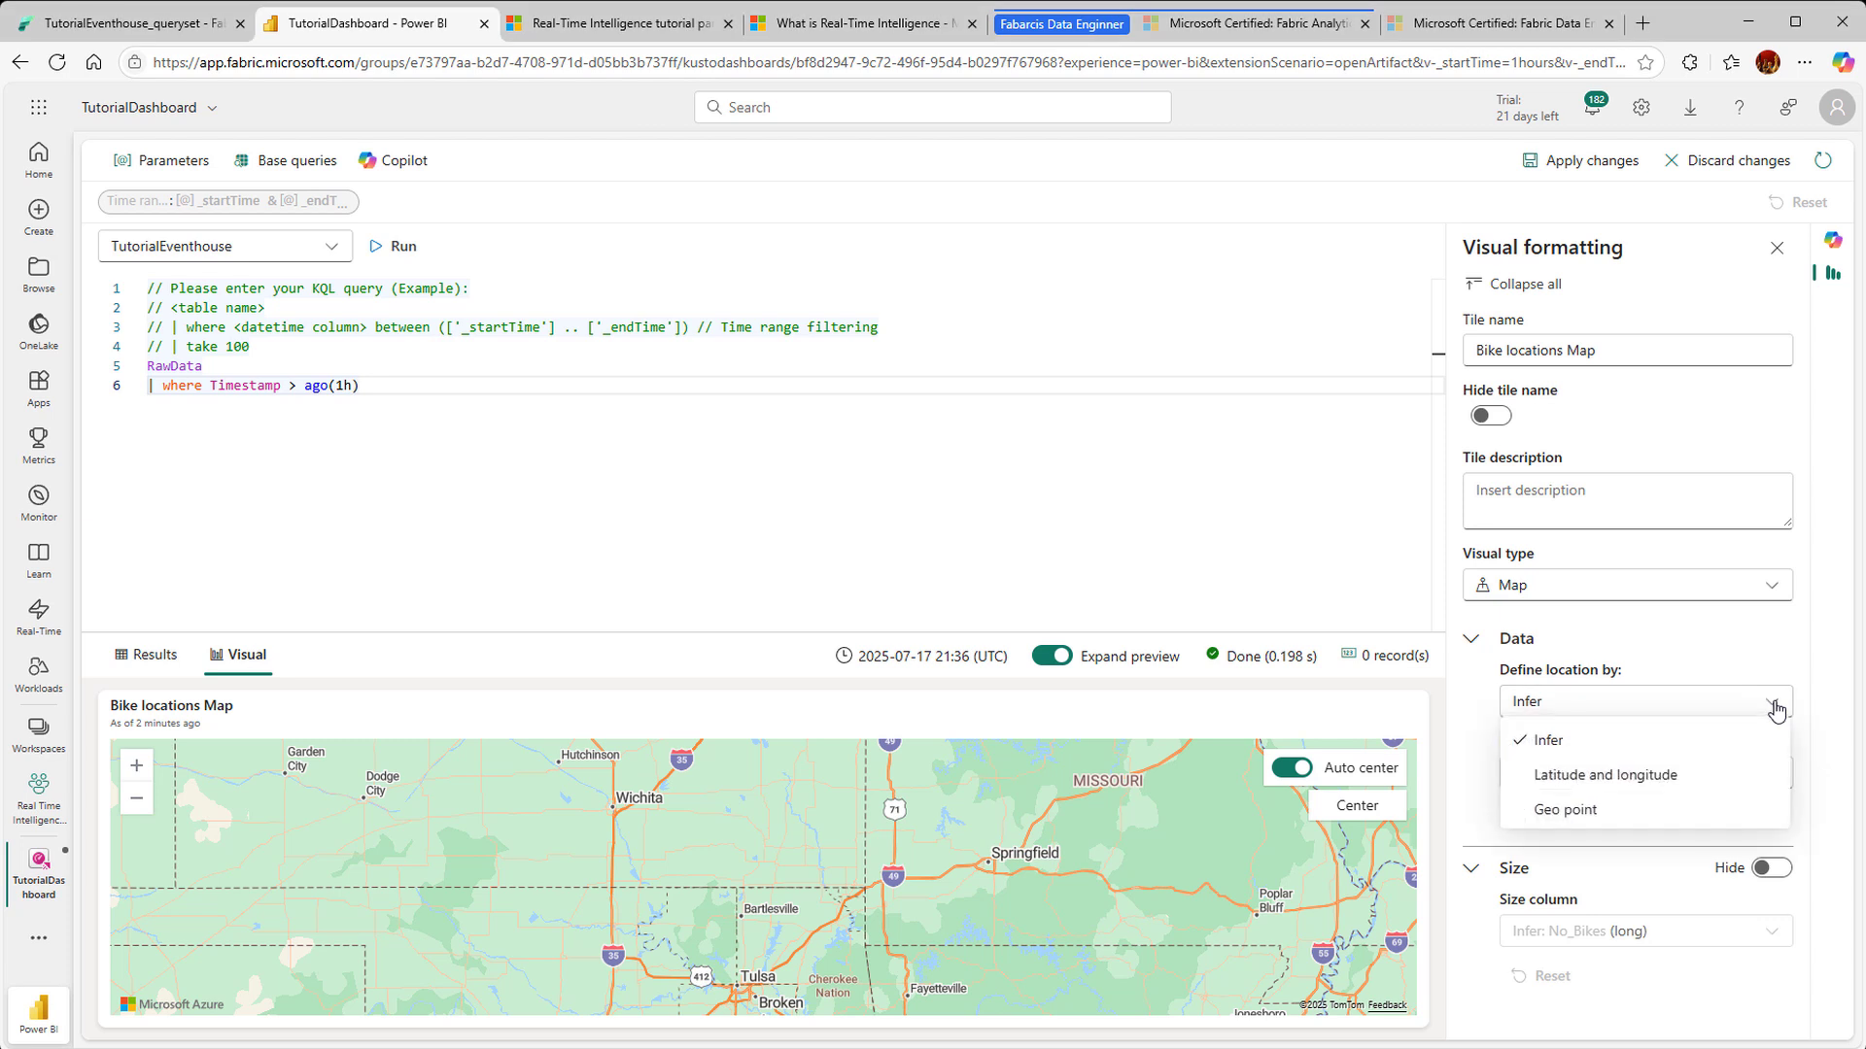
left_click(1660, 774)
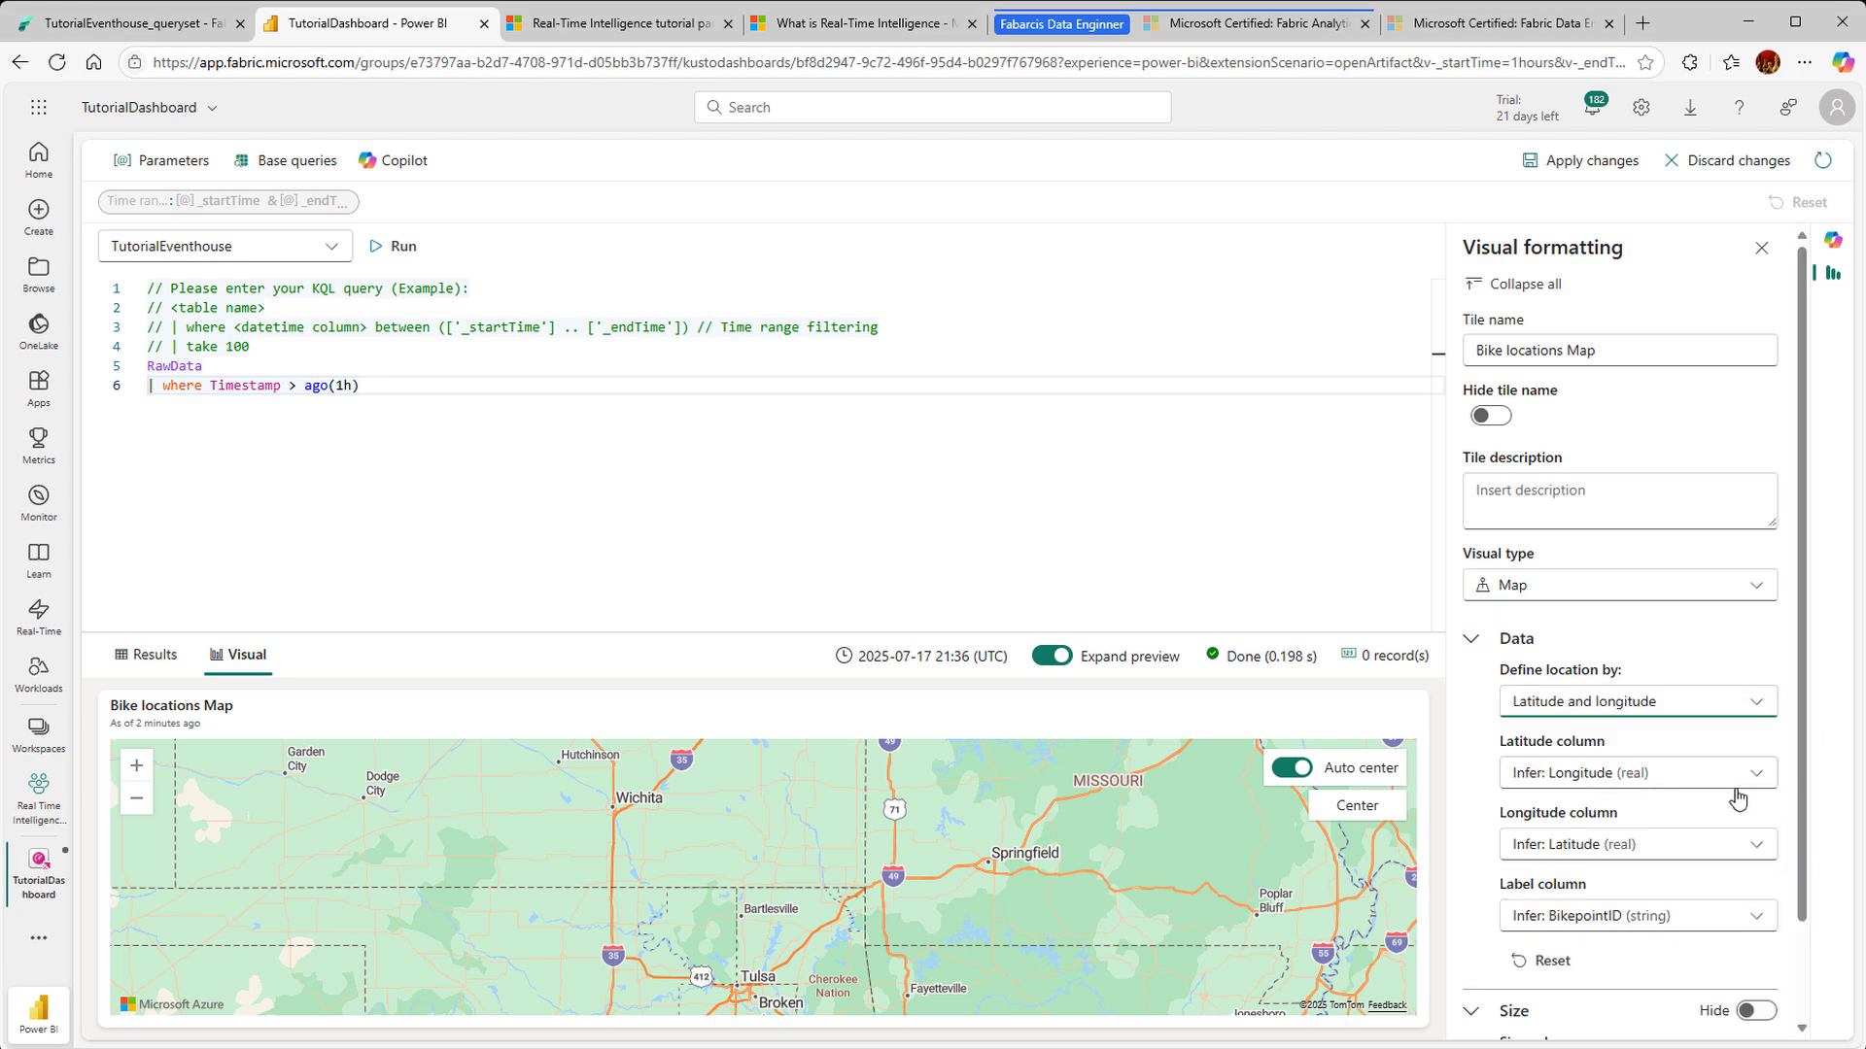
left_click_drag(1802, 843, 1809, 957)
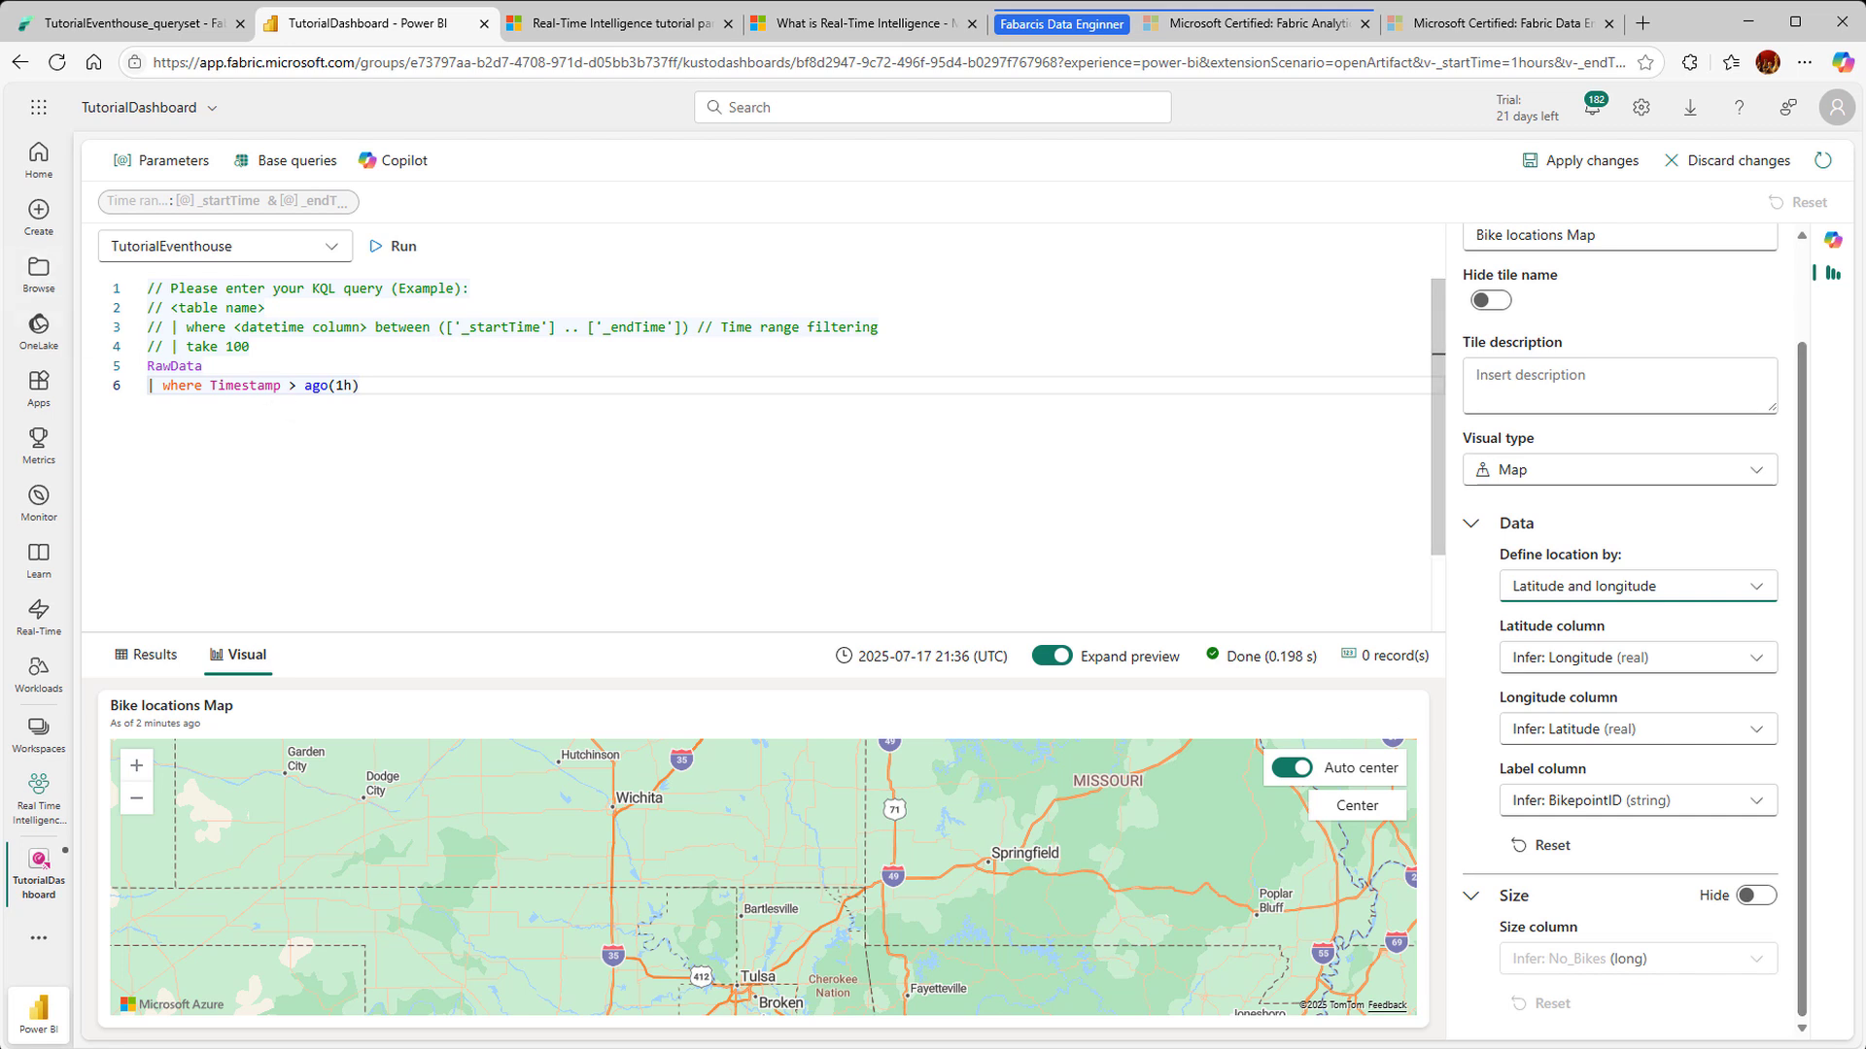
left_click(1803, 1008)
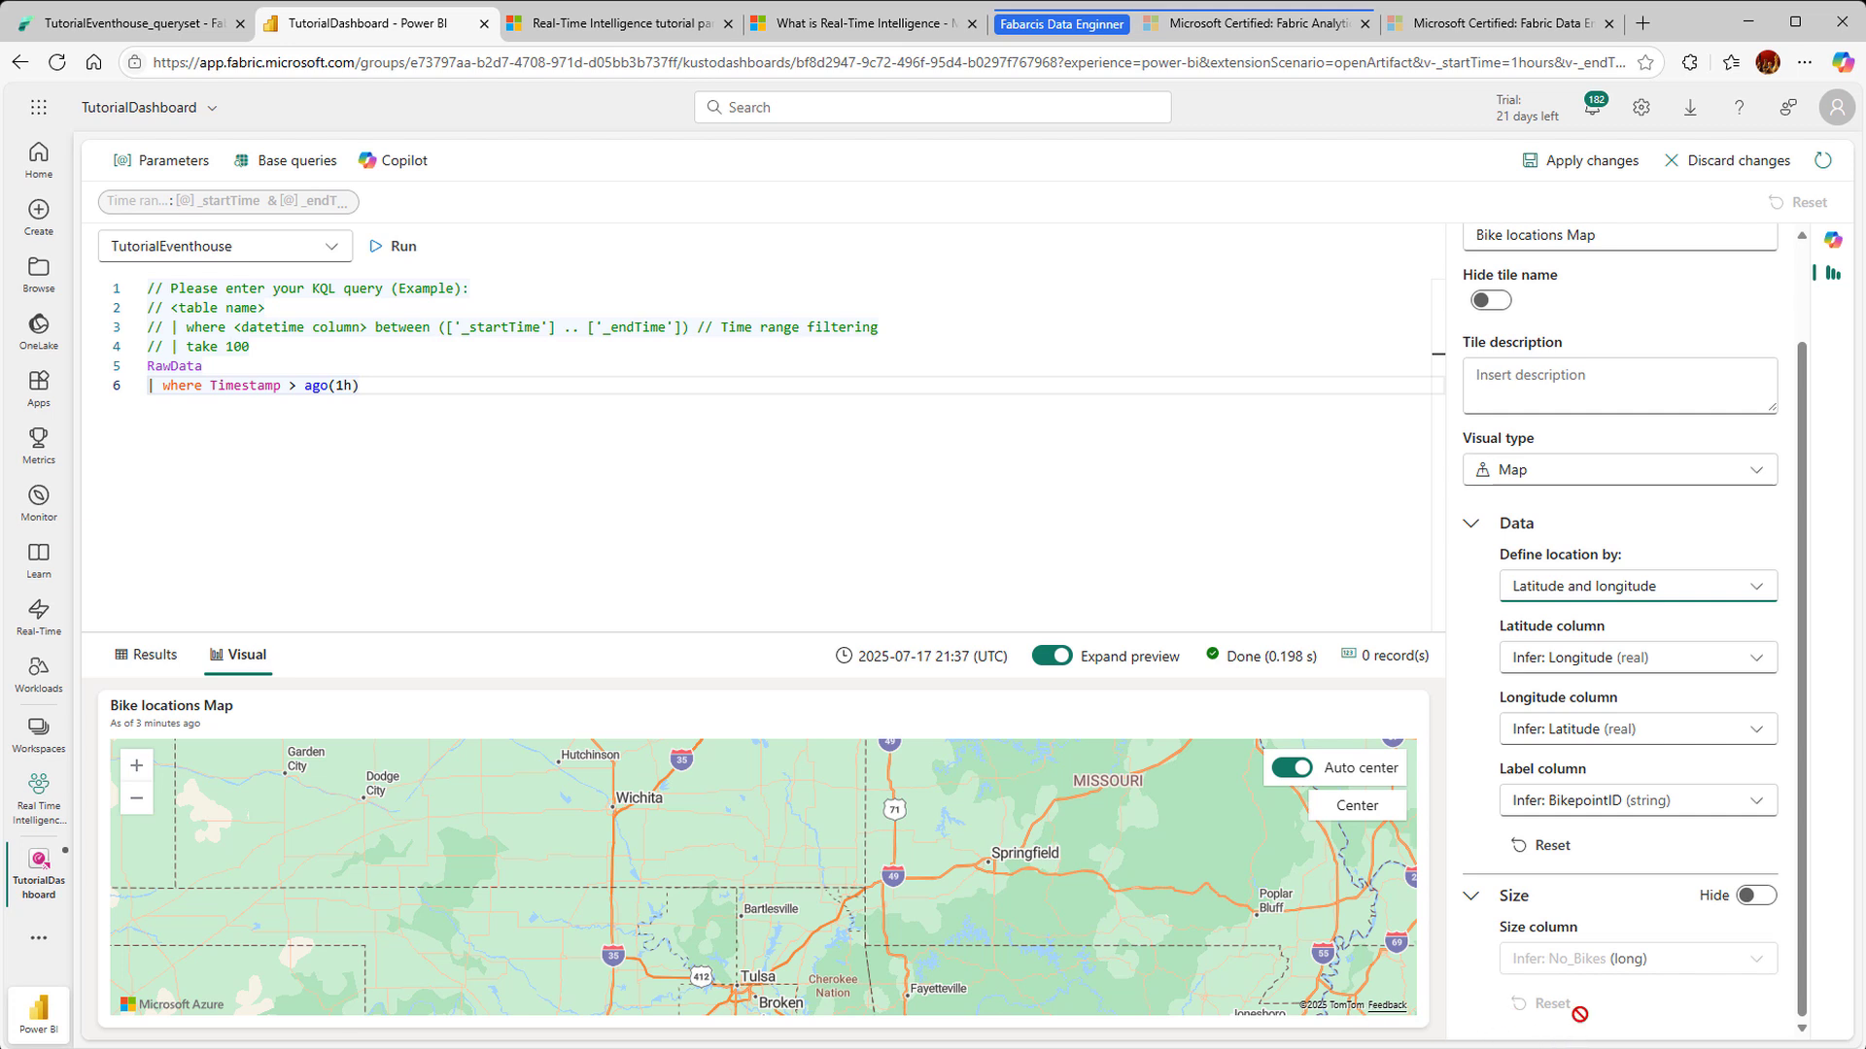
left_click(1757, 661)
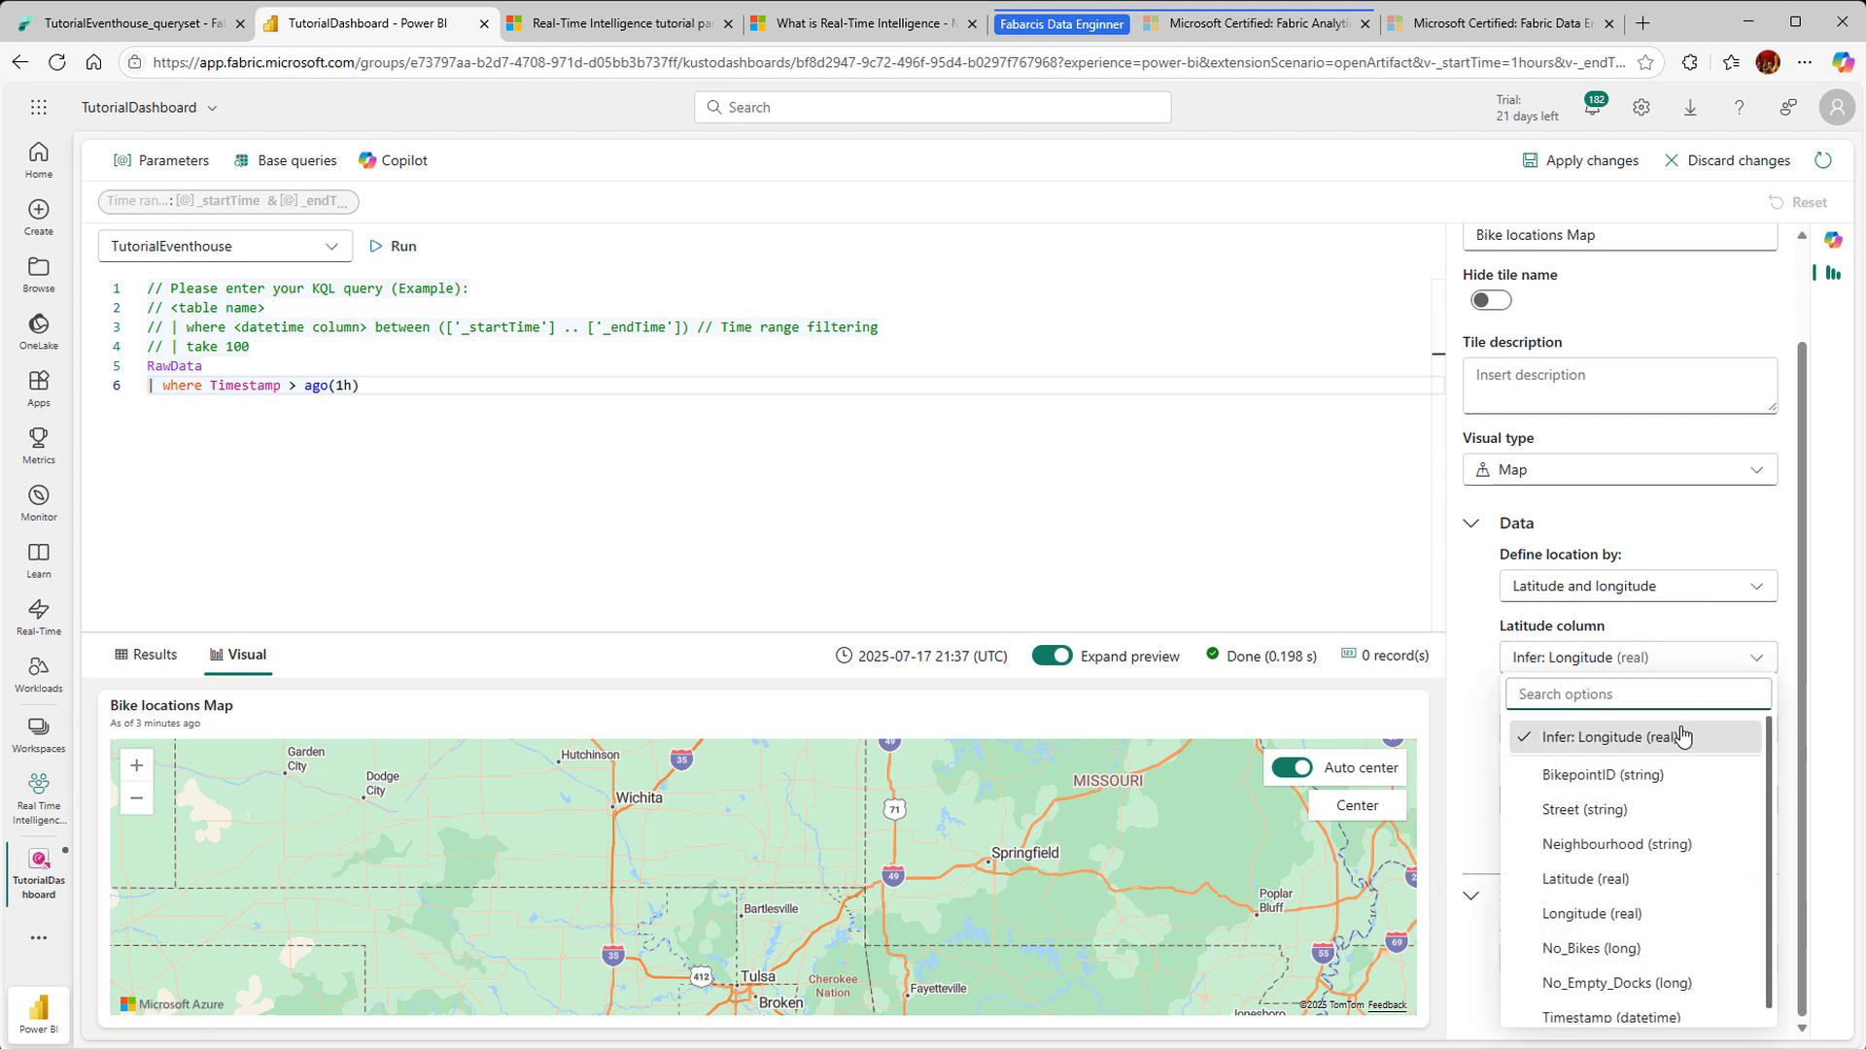
left_click(1681, 739)
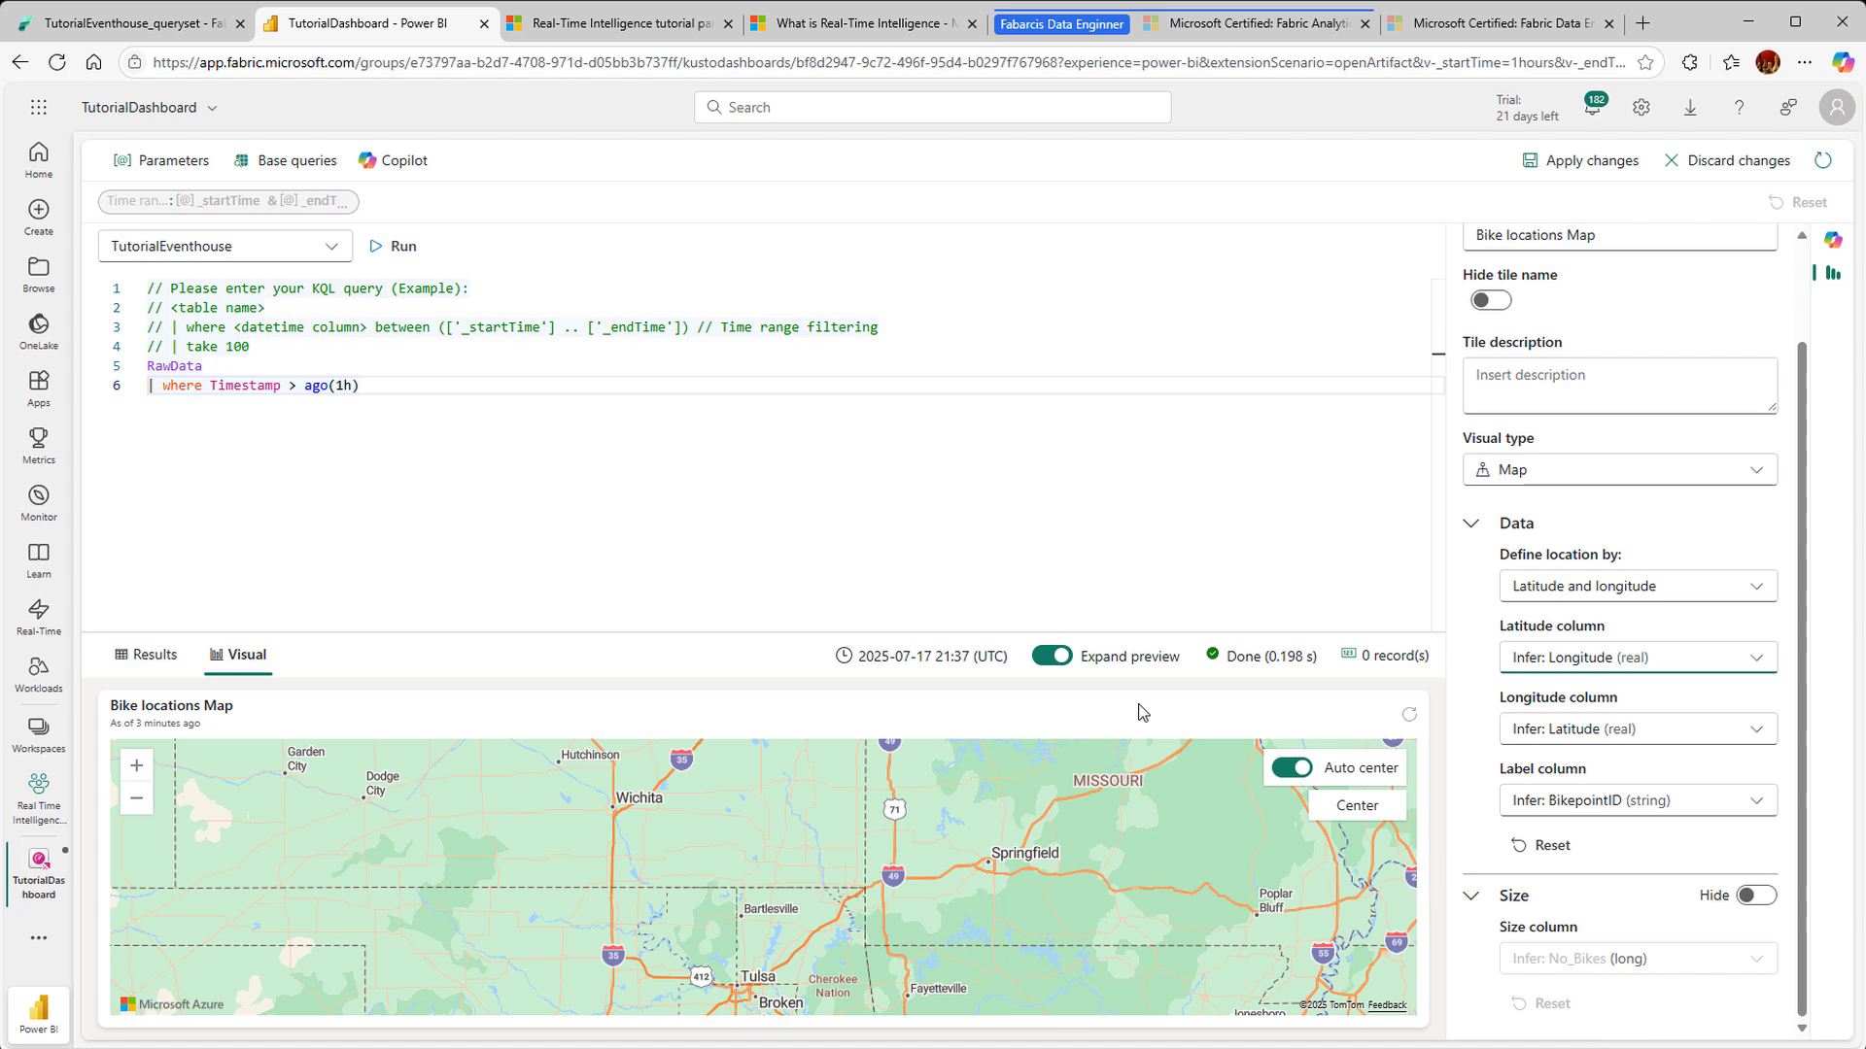
left_click(1574, 155)
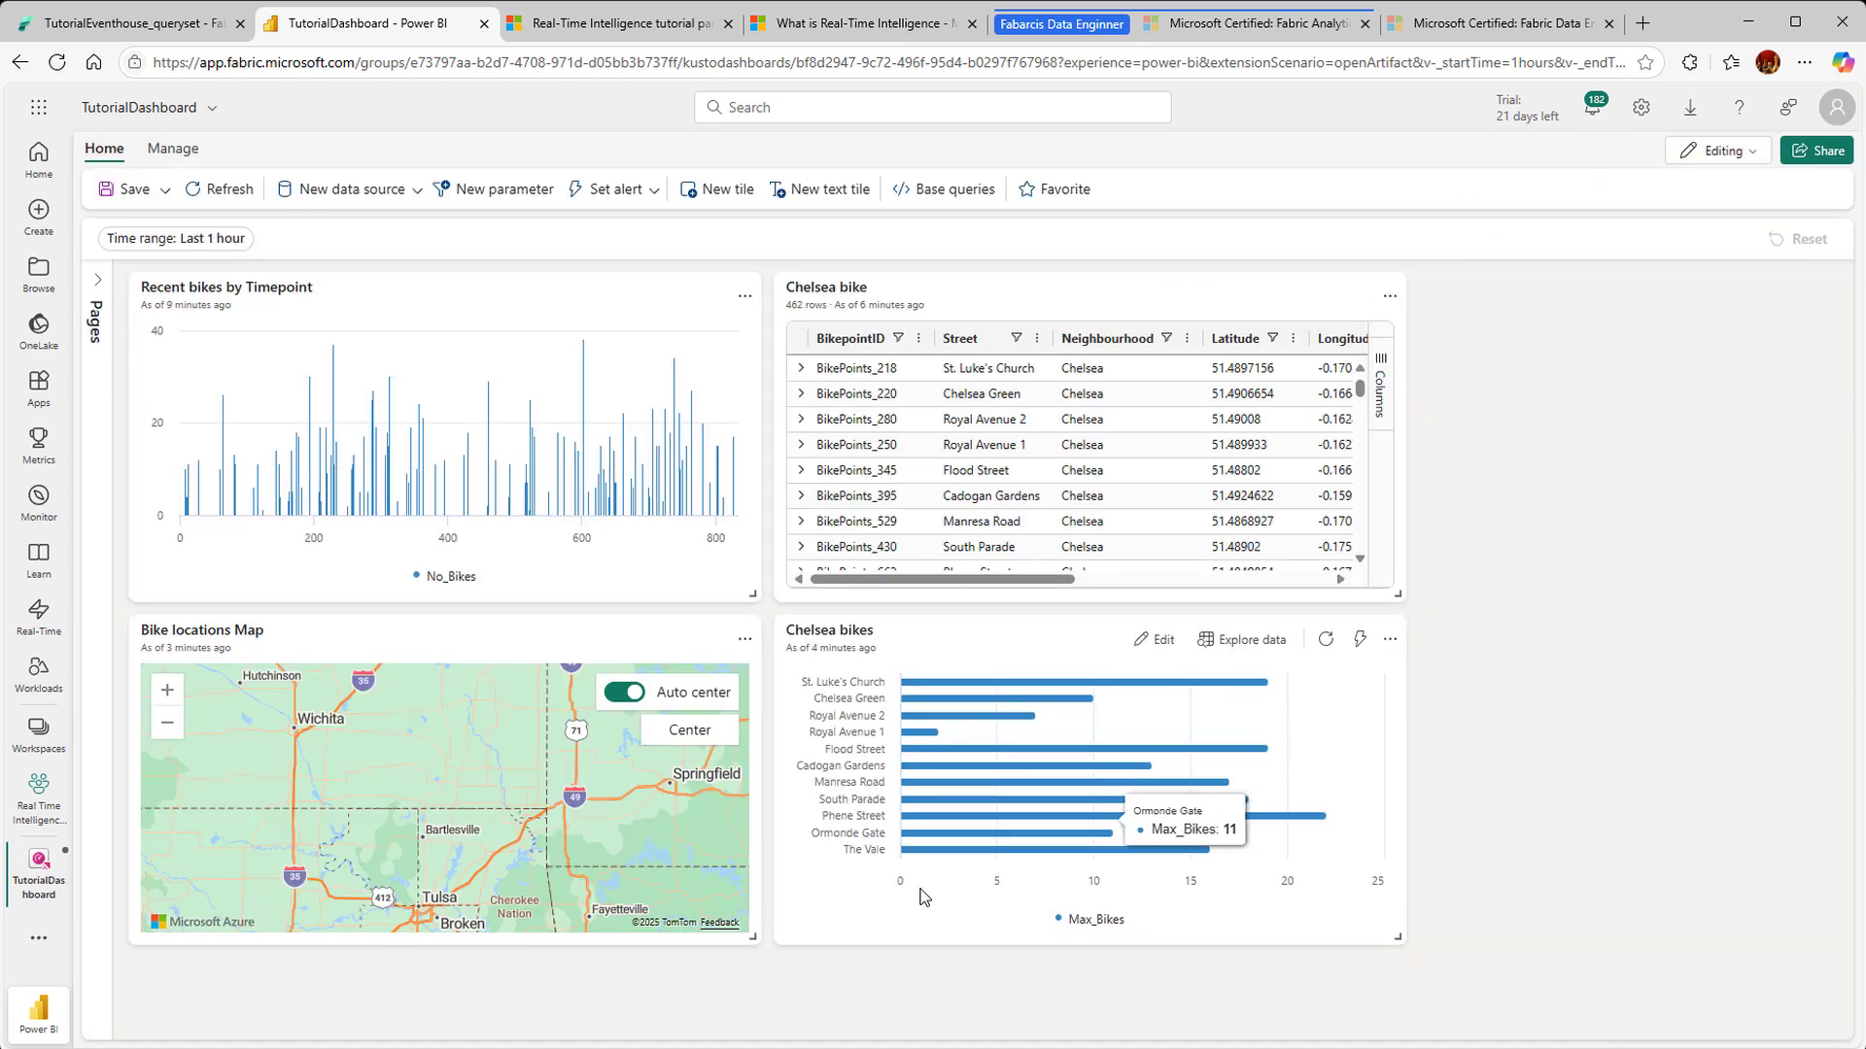
left_click(170, 724)
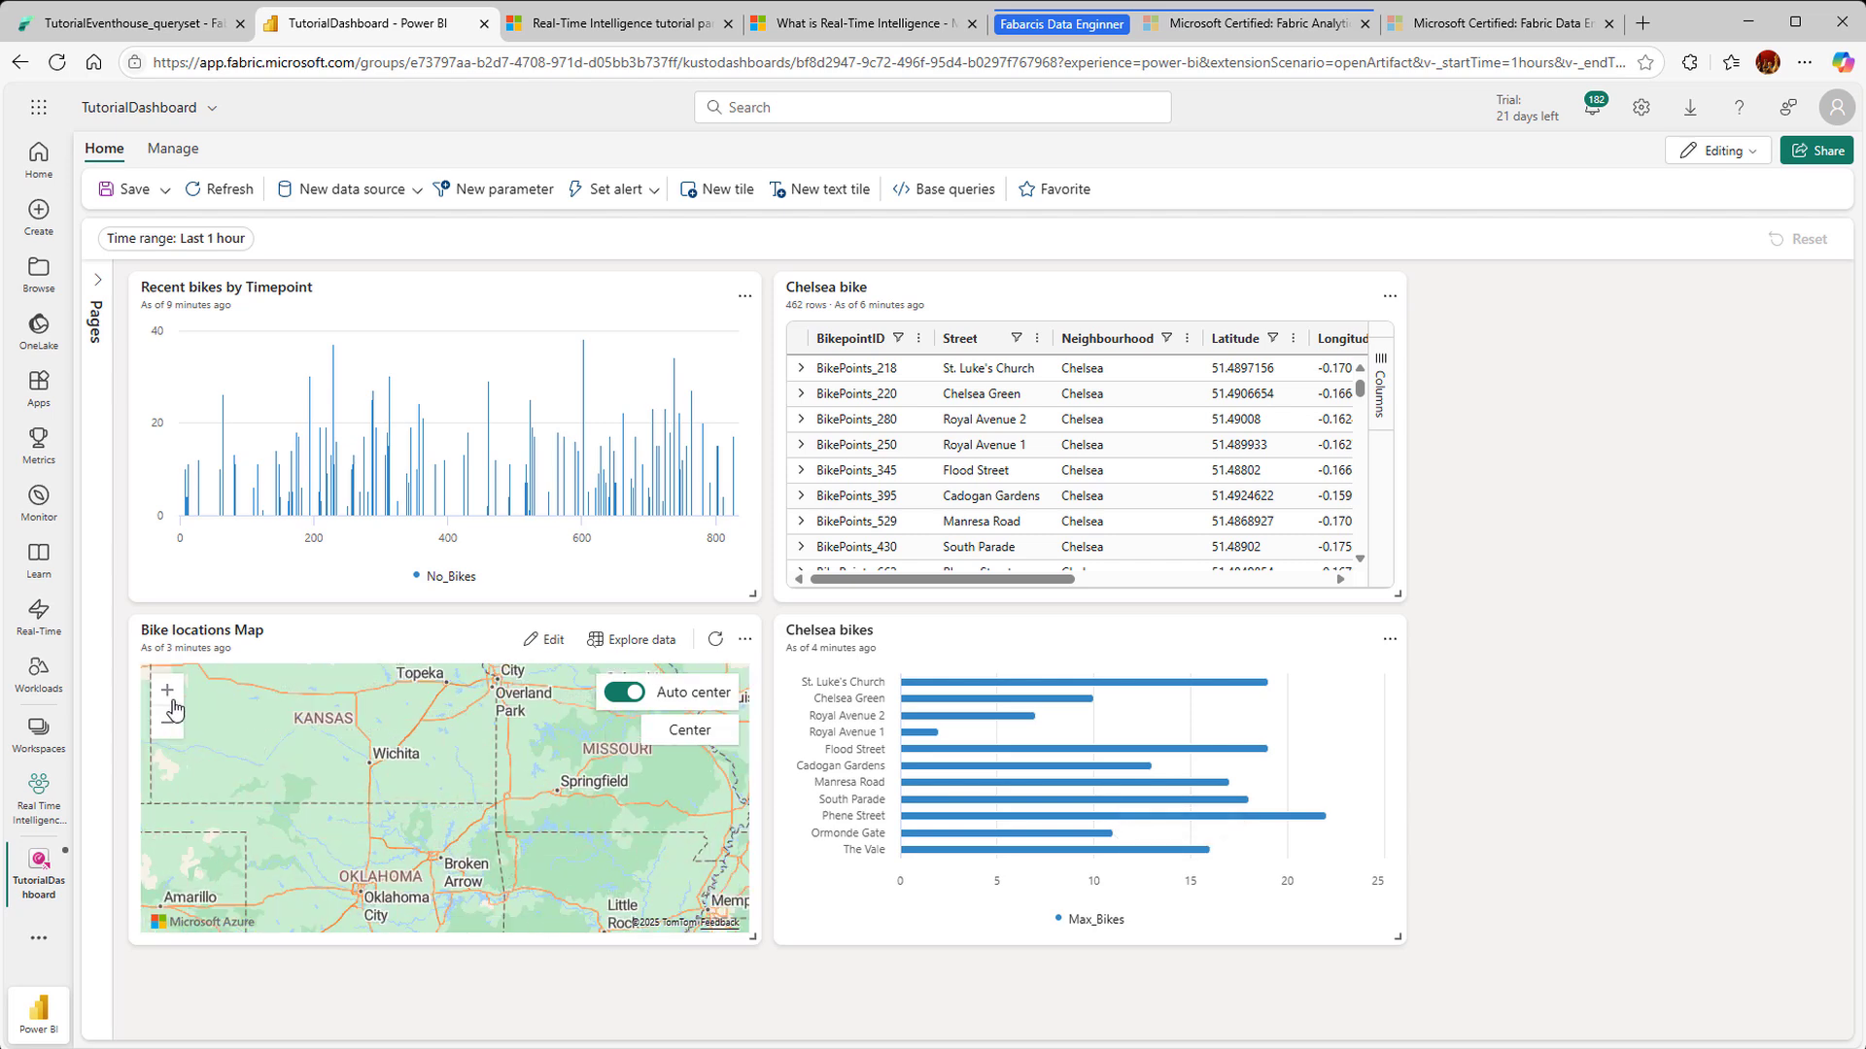
left_click(169, 692)
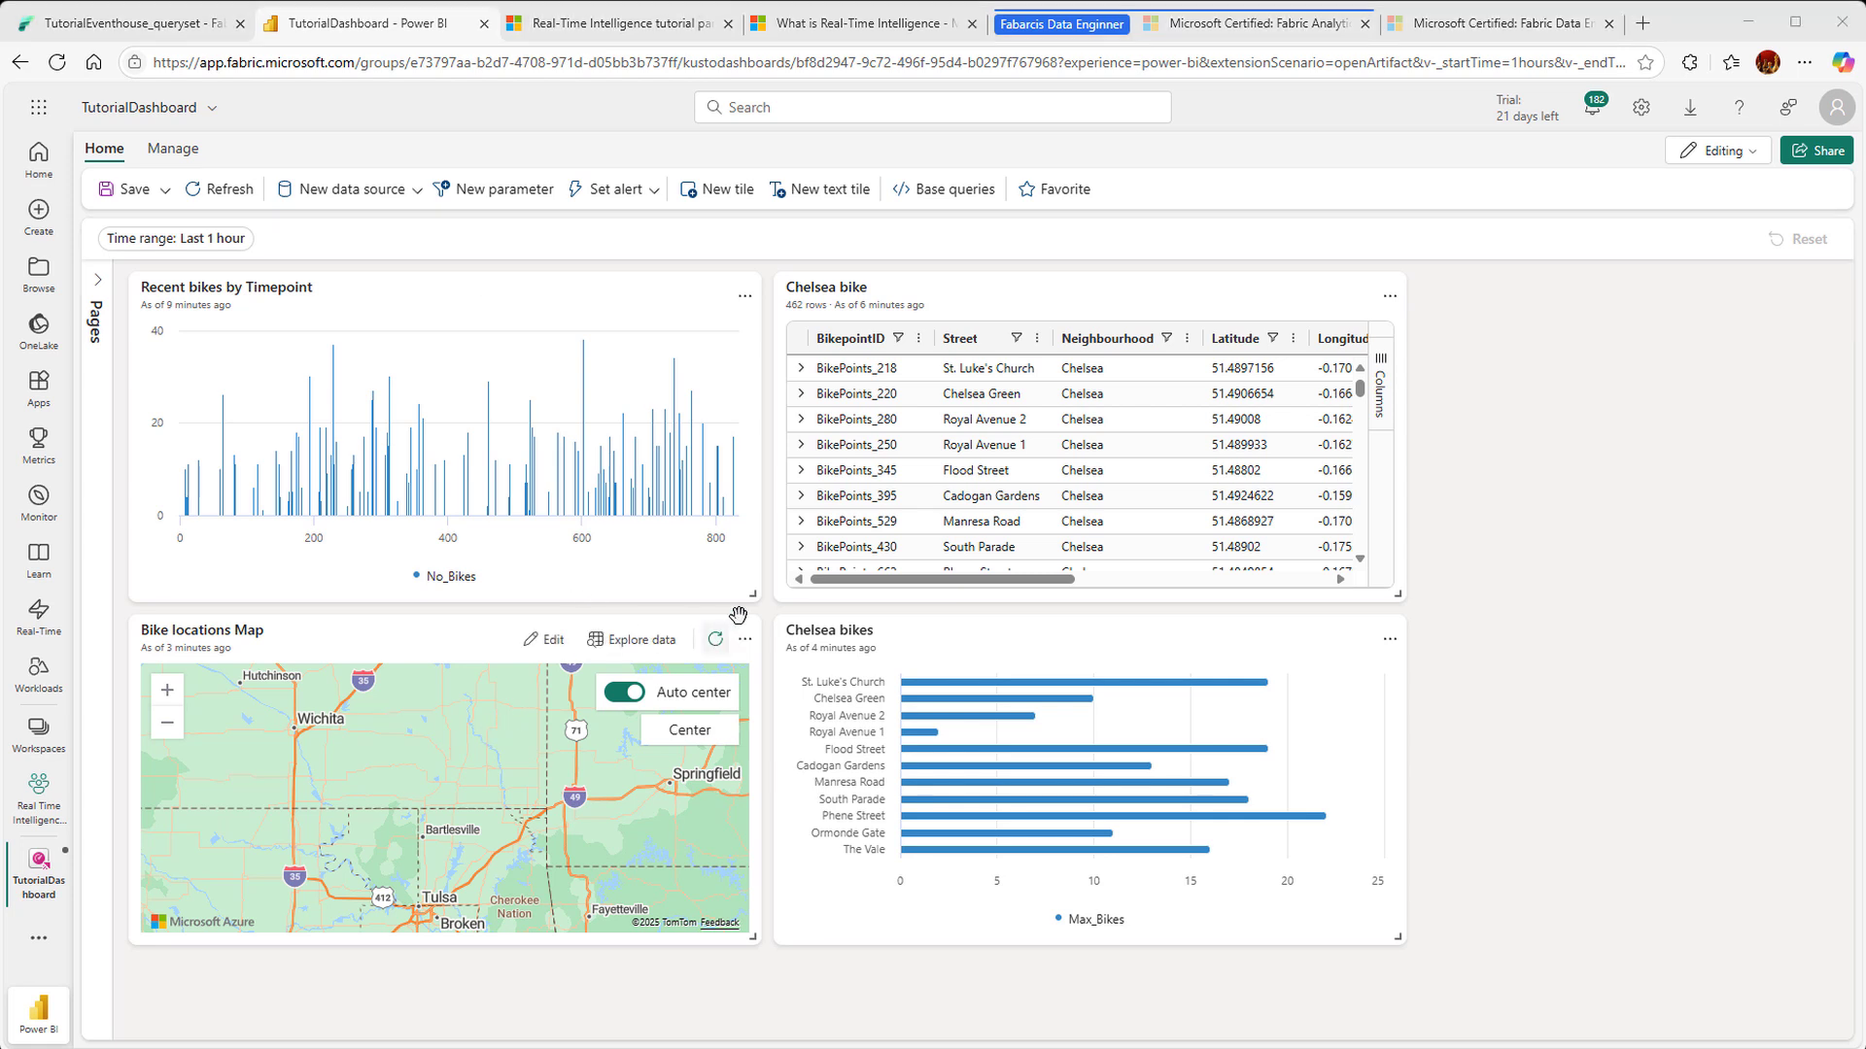
Step: Narrow the Recent bikes by Timepoint and Chelsea bike tiles and move the Chelsea bikes chart beside them in the upper row
left_click_drag(755, 594, 515, 586)
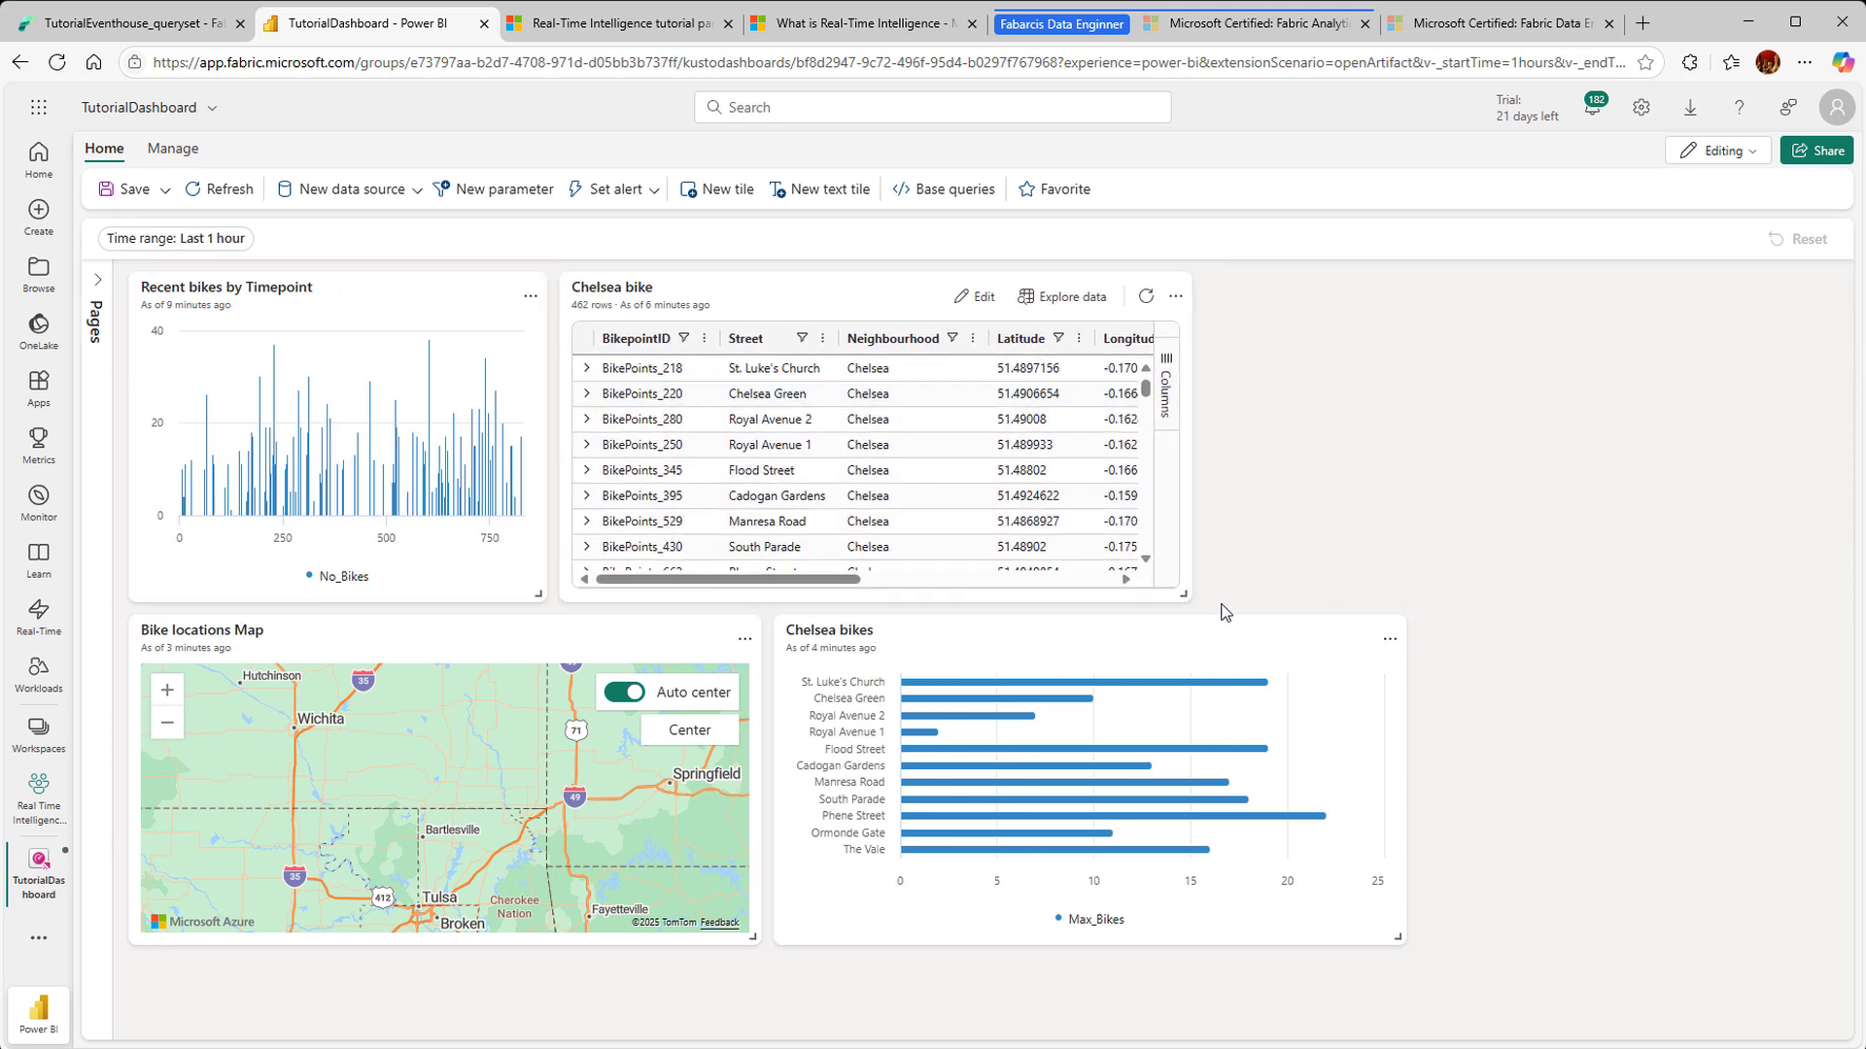
left_click_drag(1188, 593, 968, 597)
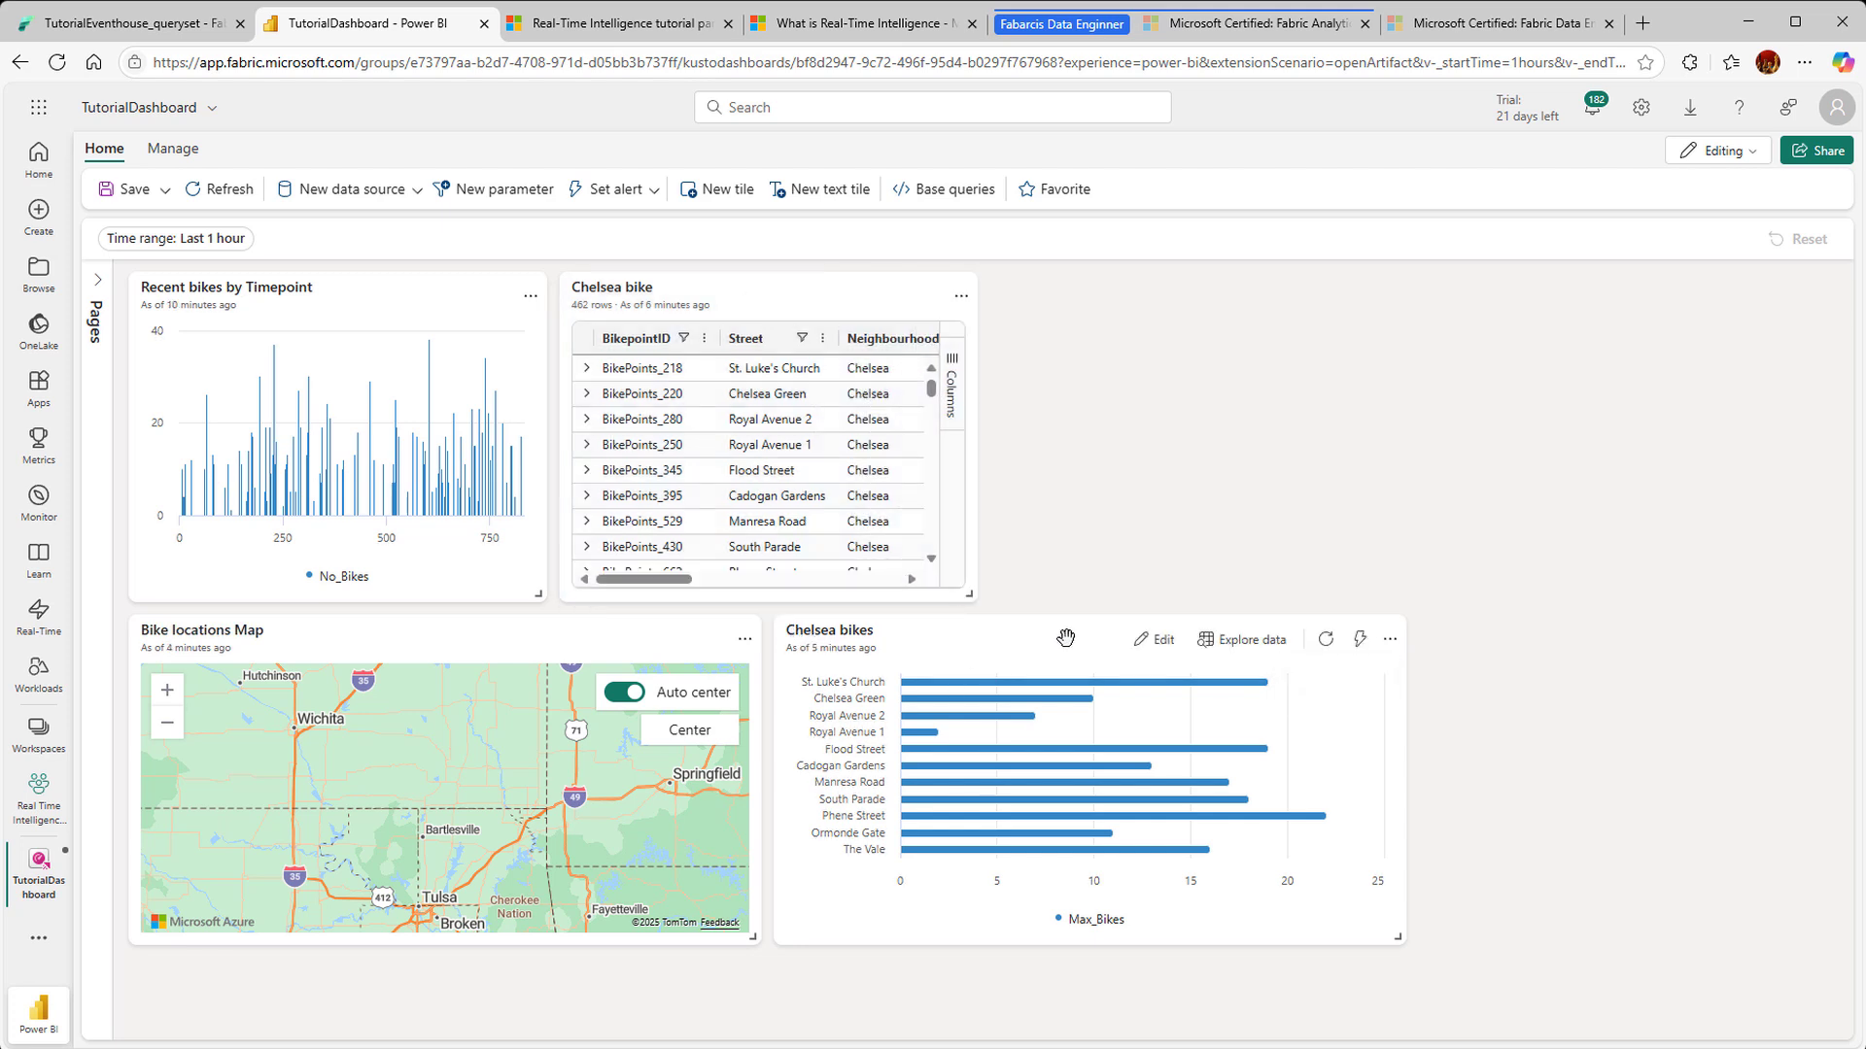
left_click_drag(1098, 620, 1312, 291)
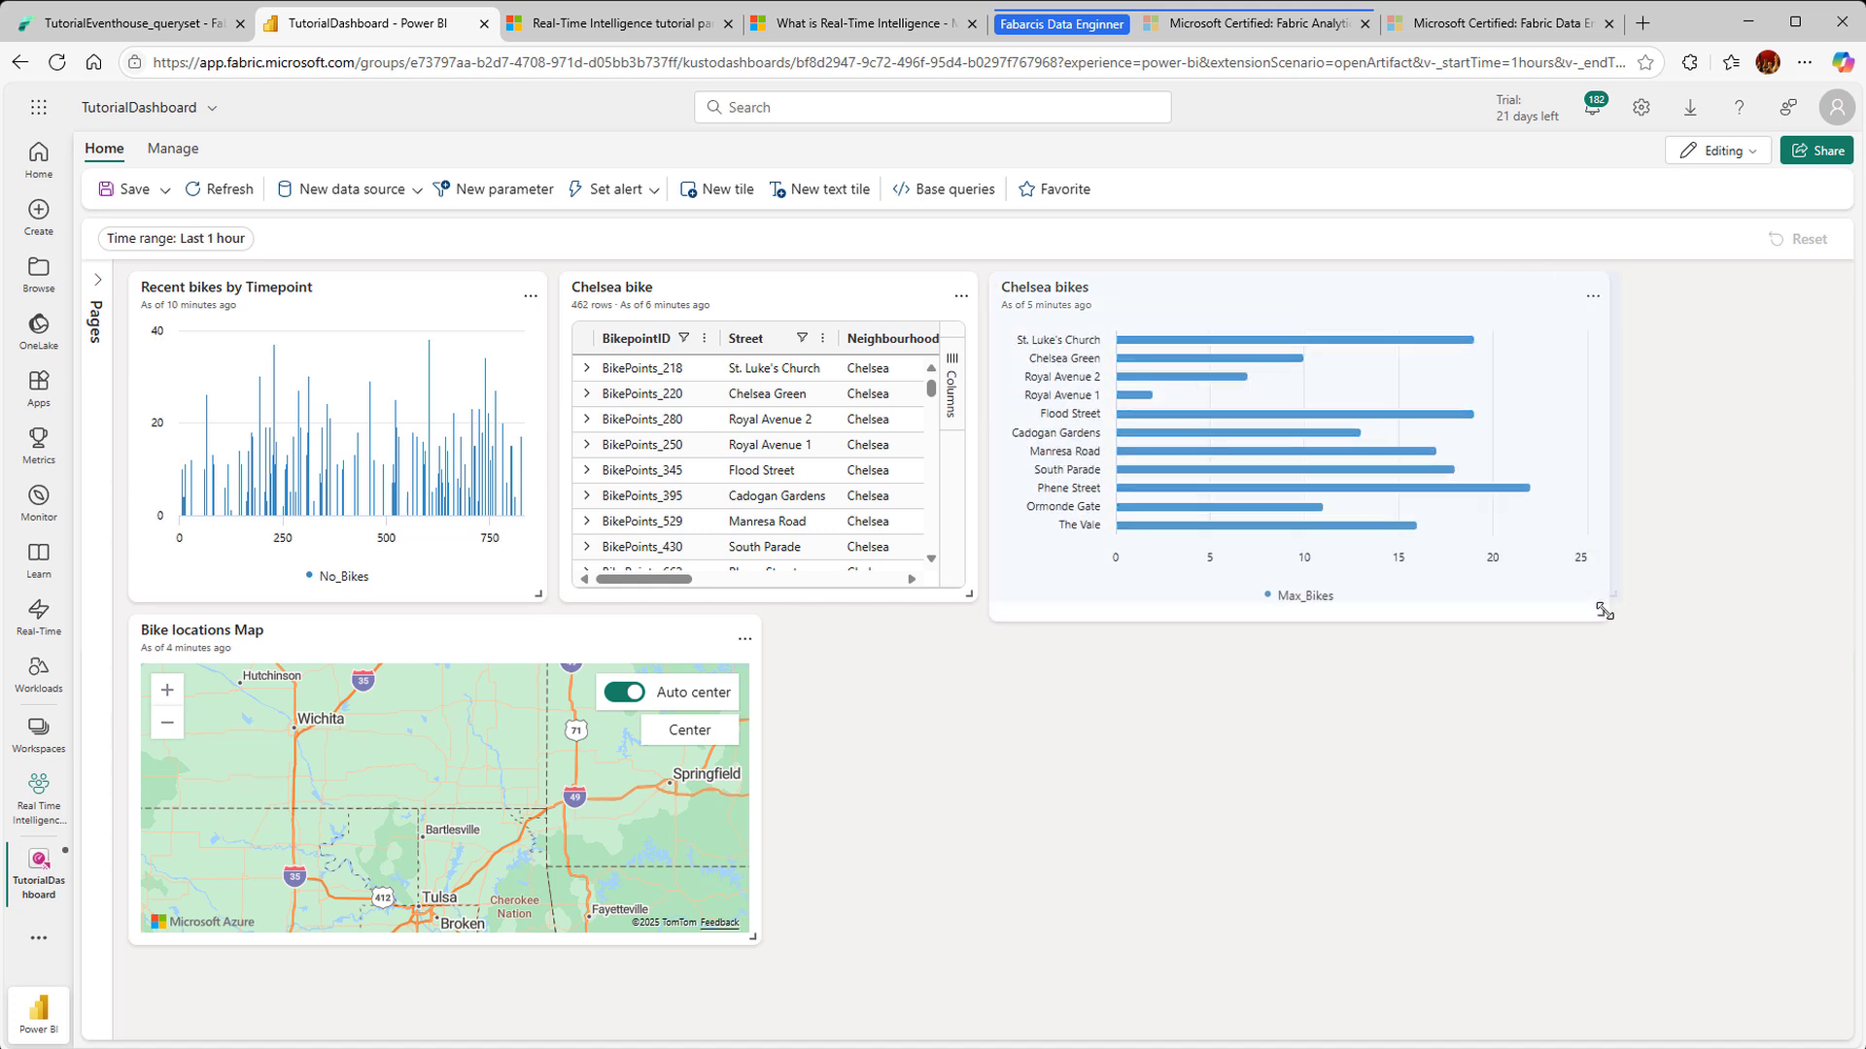
left_click_drag(1219, 287, 1271, 288)
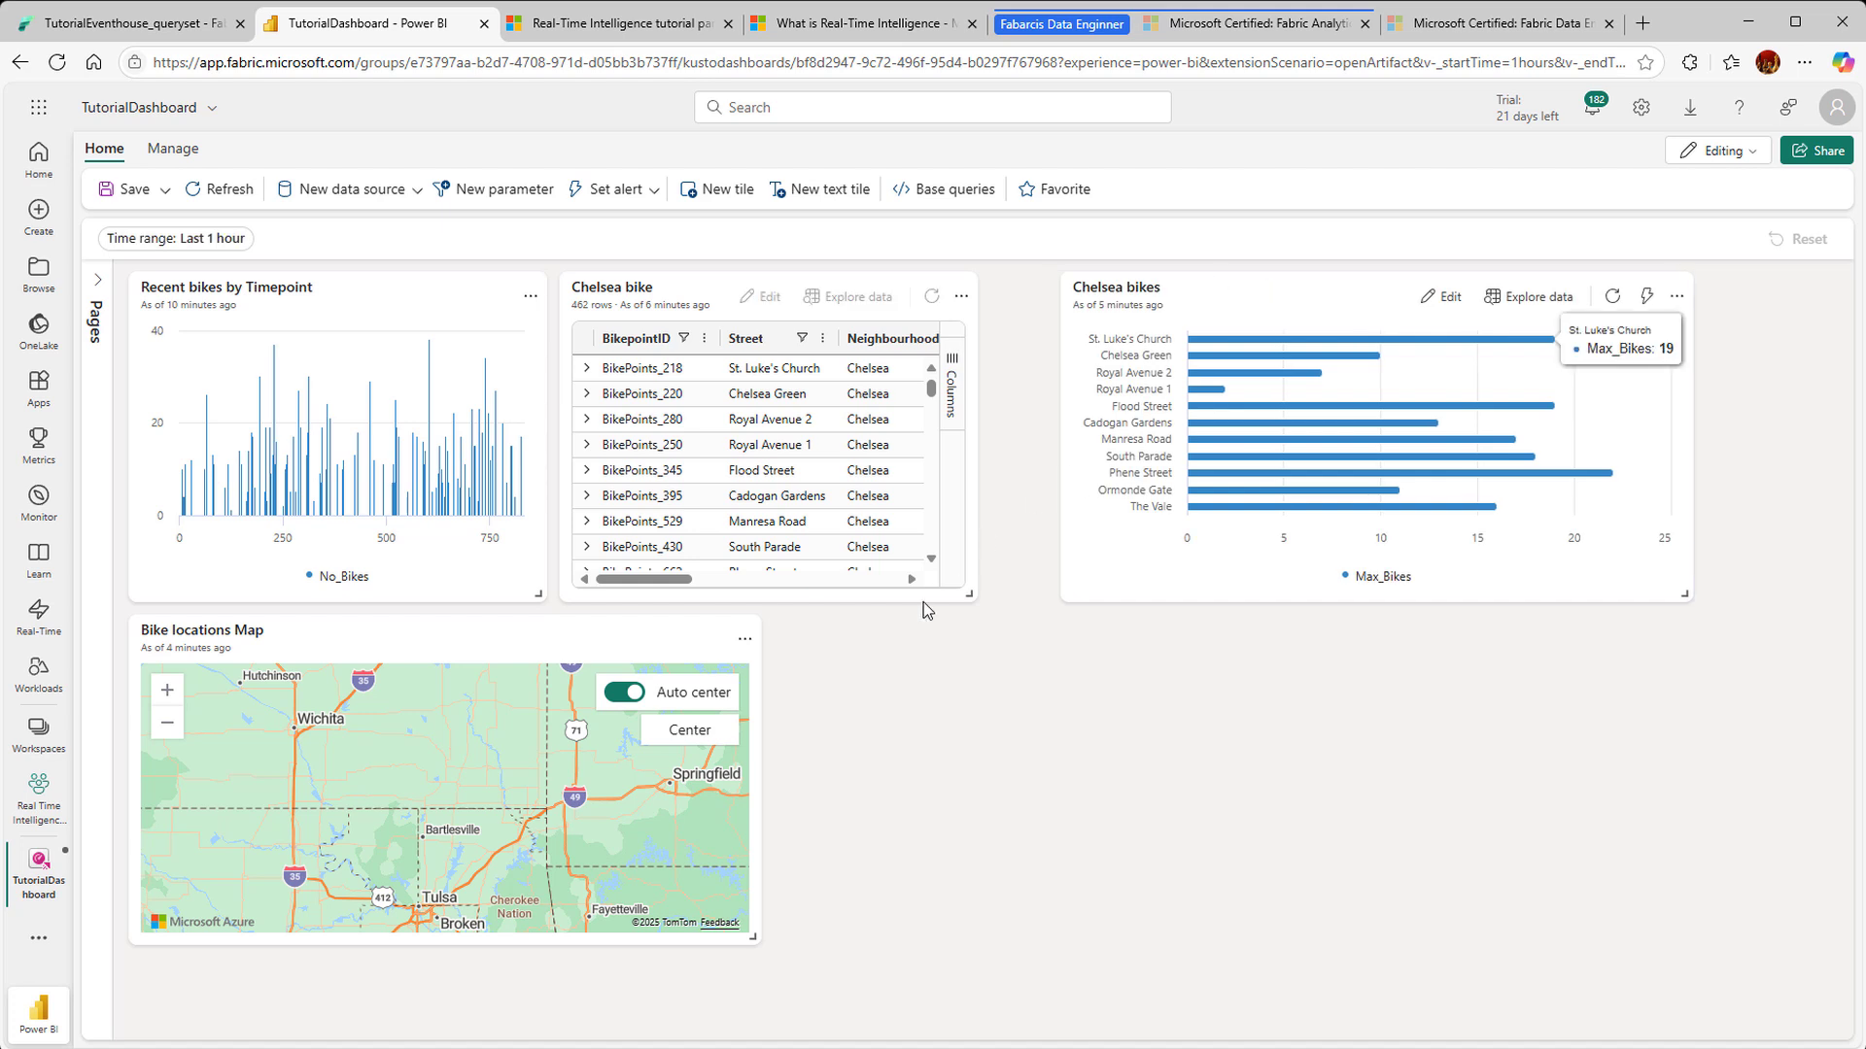
Step: Widen the Chelsea bike table to fill the gap before the bar chart and stretch the map tile across the full row width
left_click_drag(977, 598, 1067, 600)
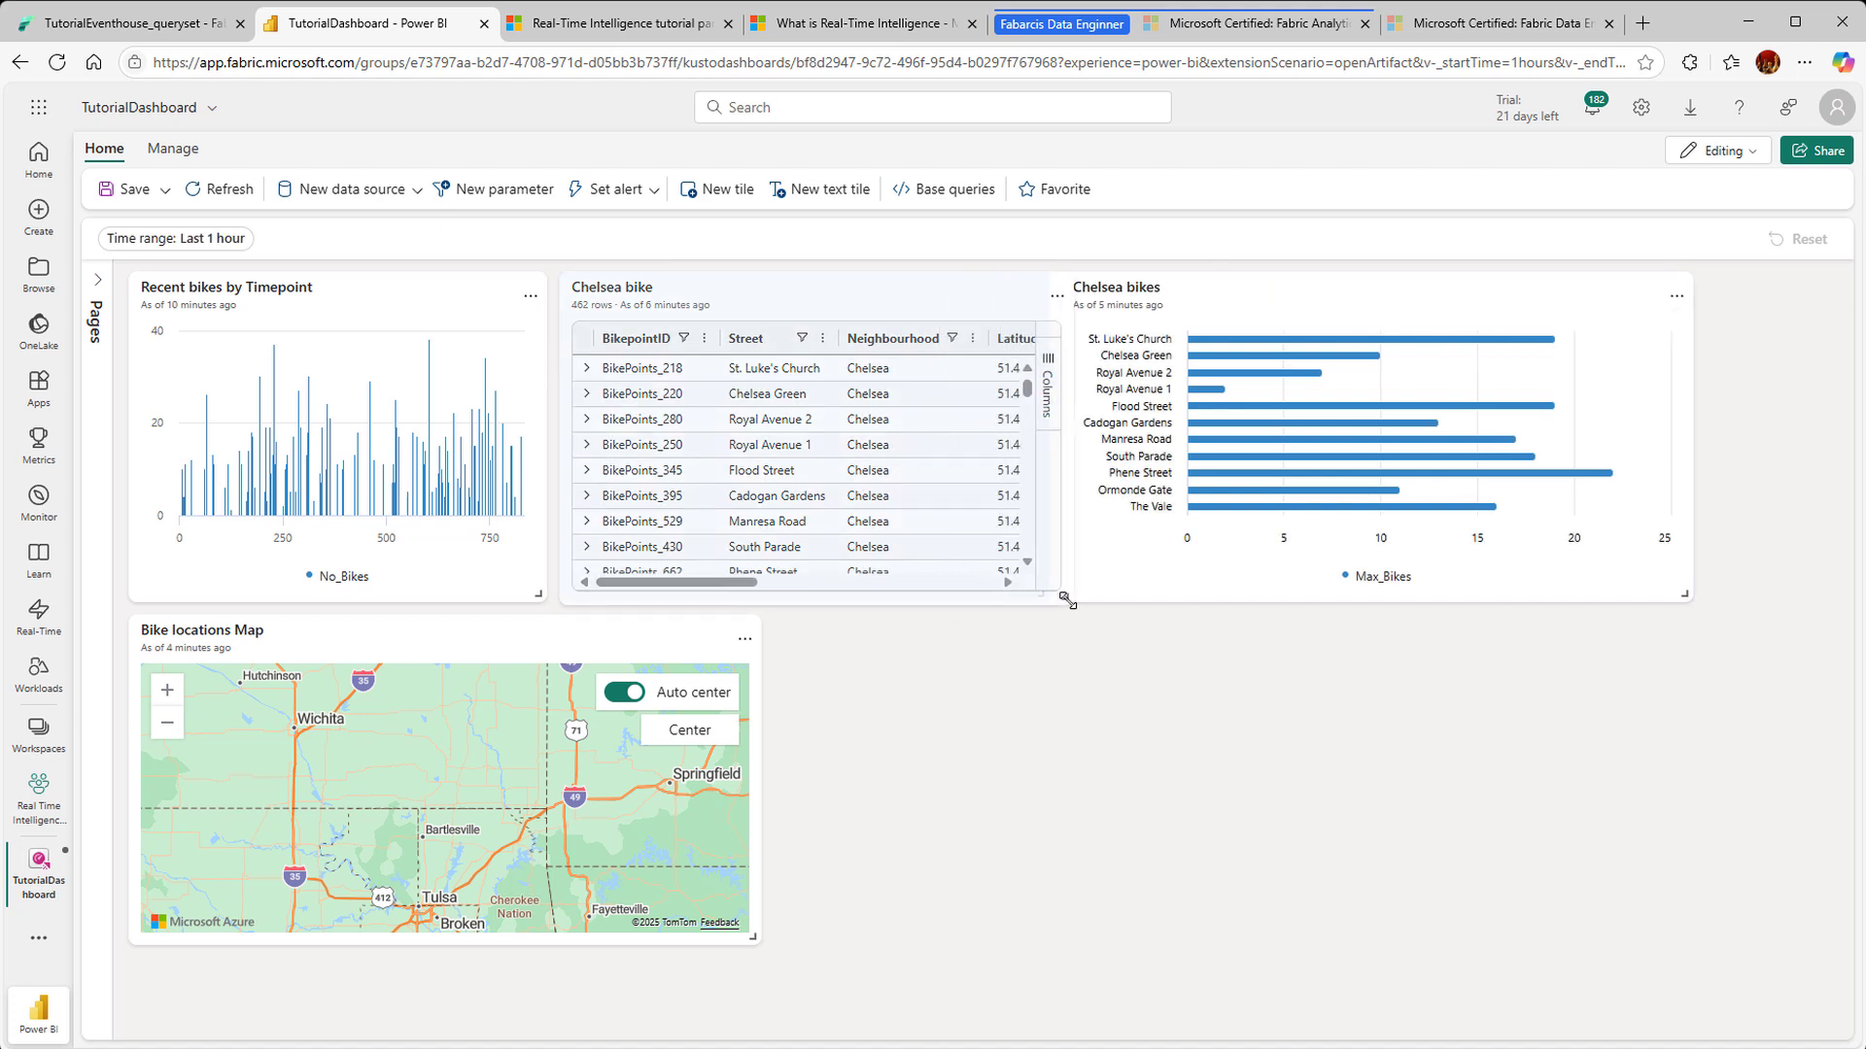
left_click_drag(1067, 601, 1065, 601)
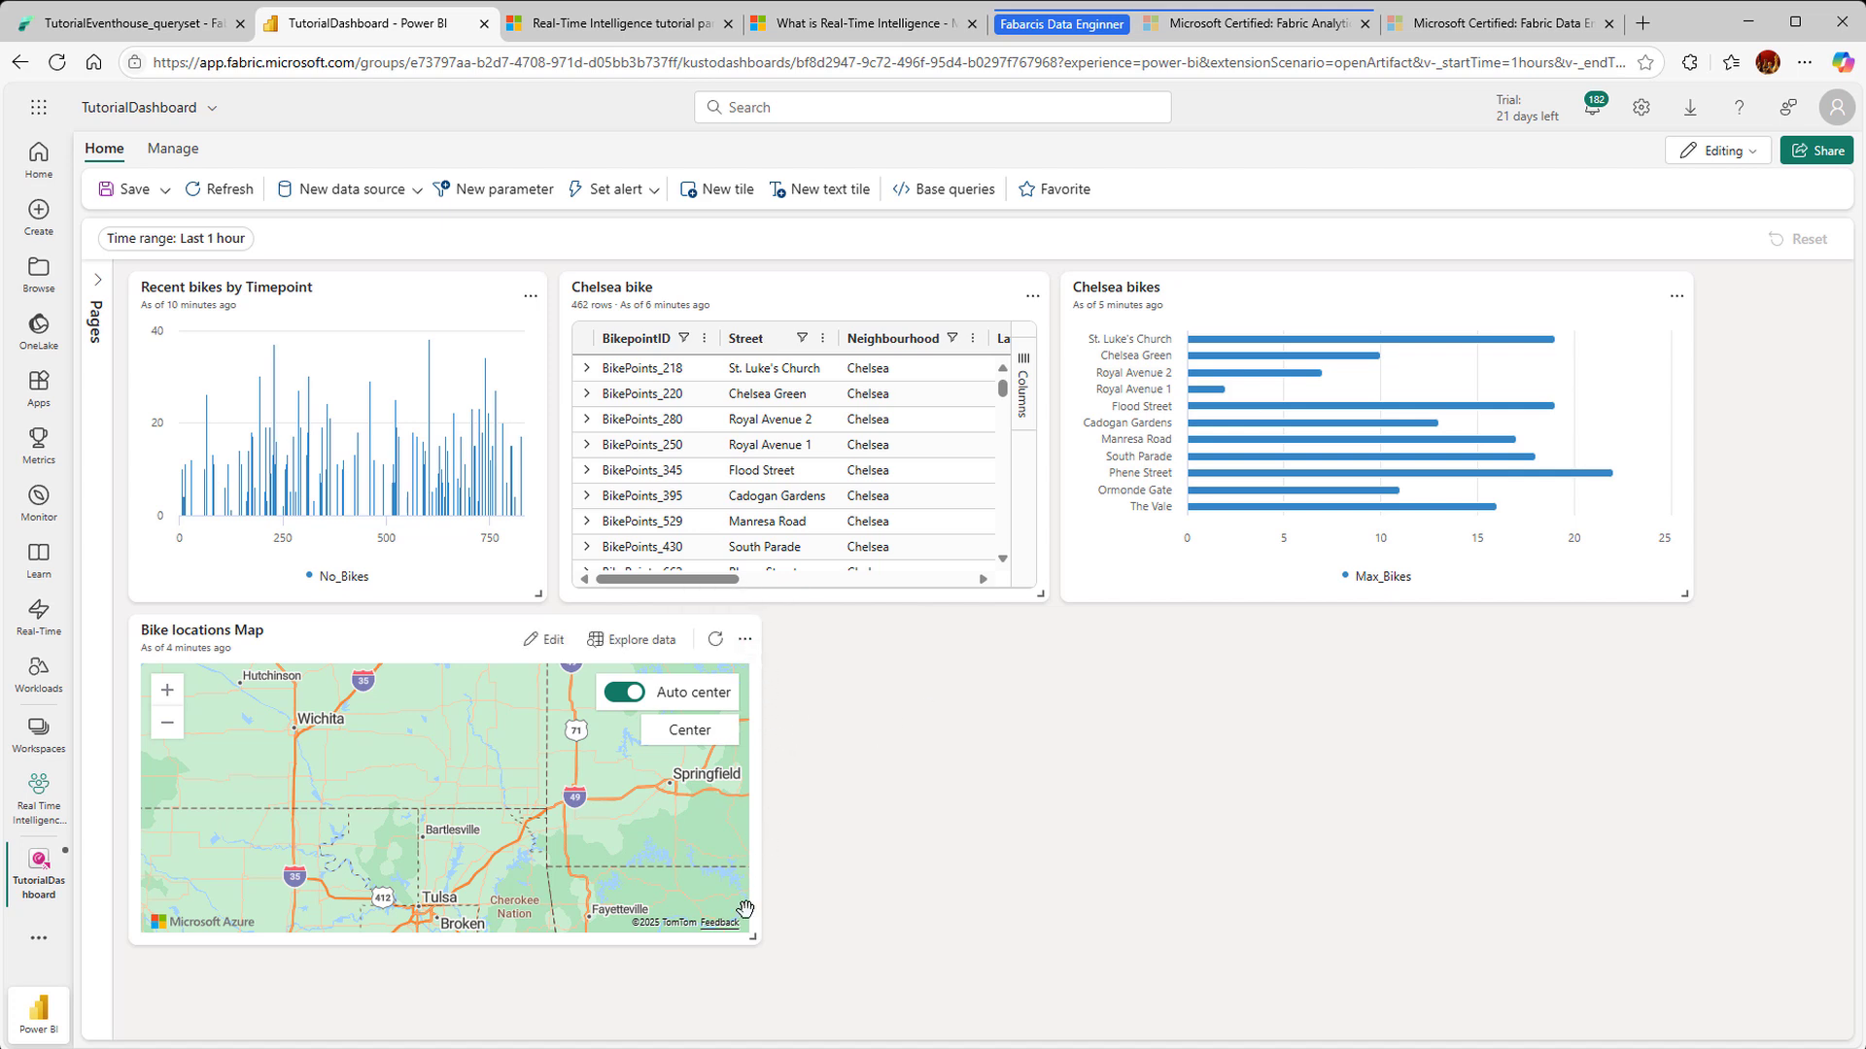
left_click_drag(754, 938, 1697, 1004)
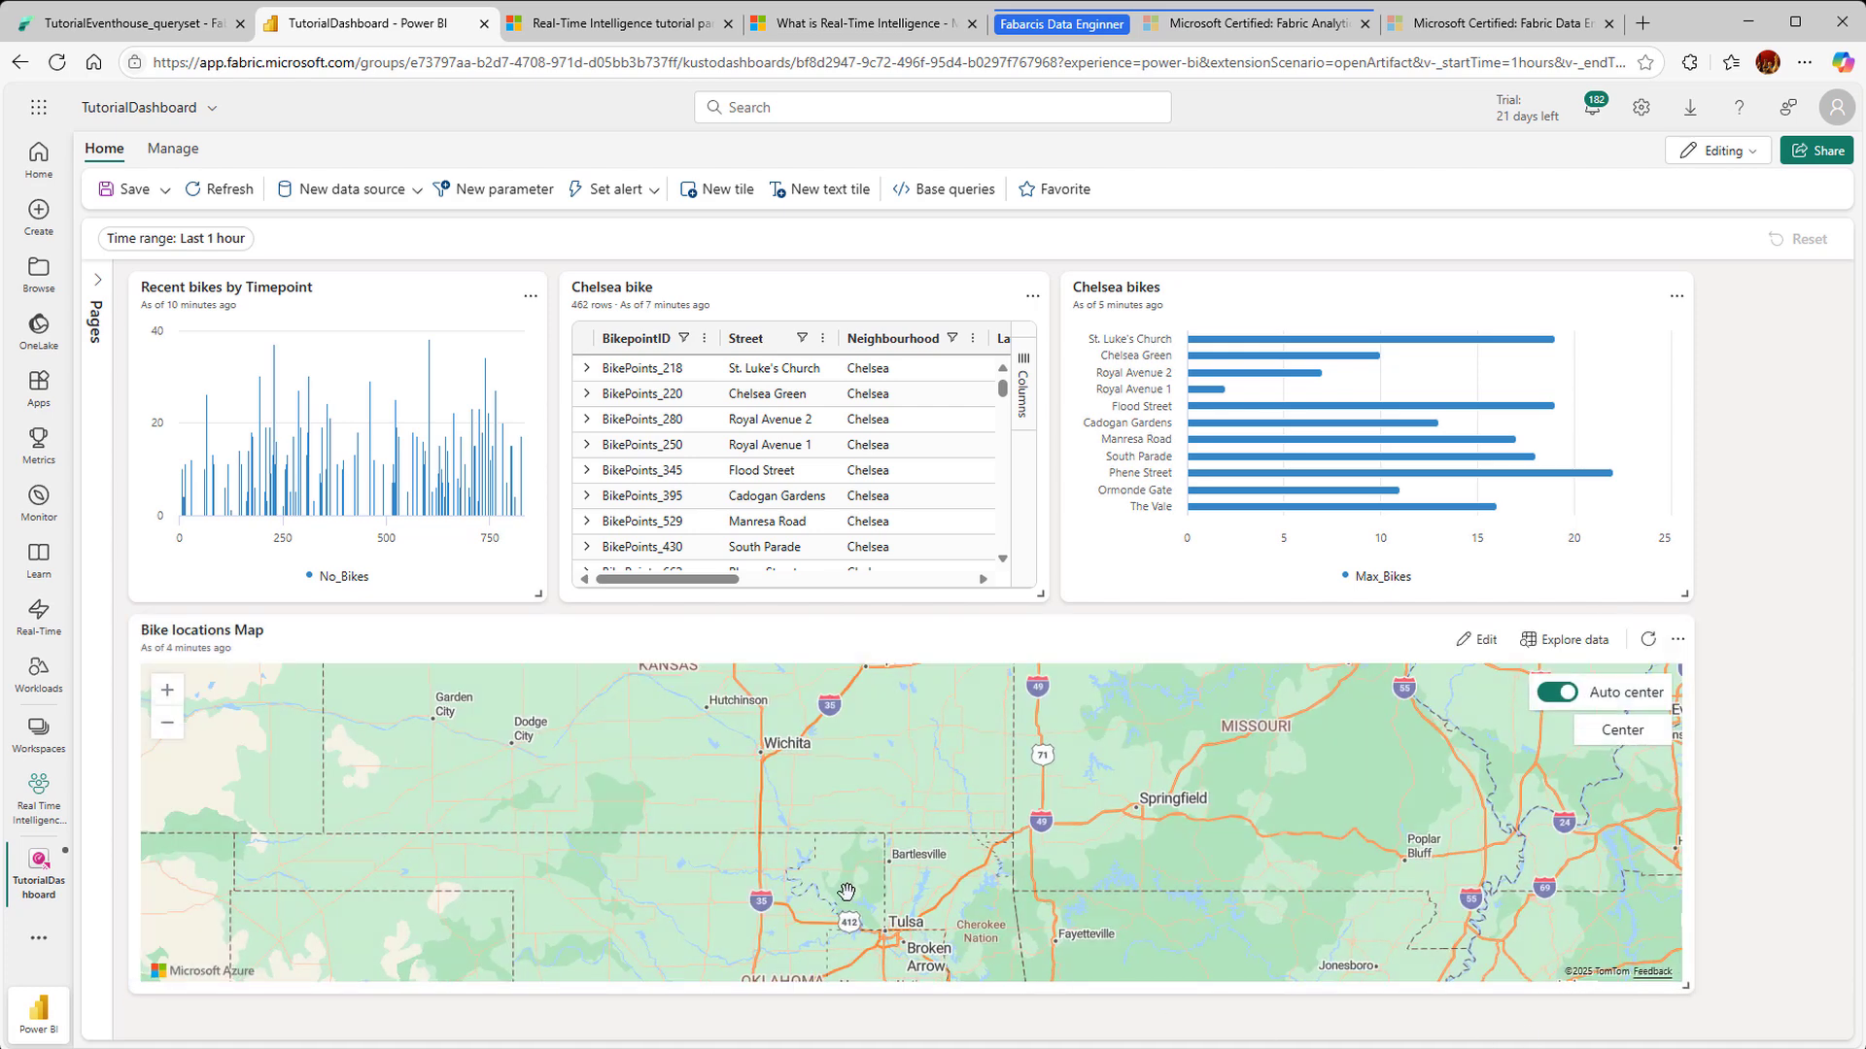
Step: Open the Bike locations Map tile for editing and review its location and size column settings
scroll(851, 903, "down", 3)
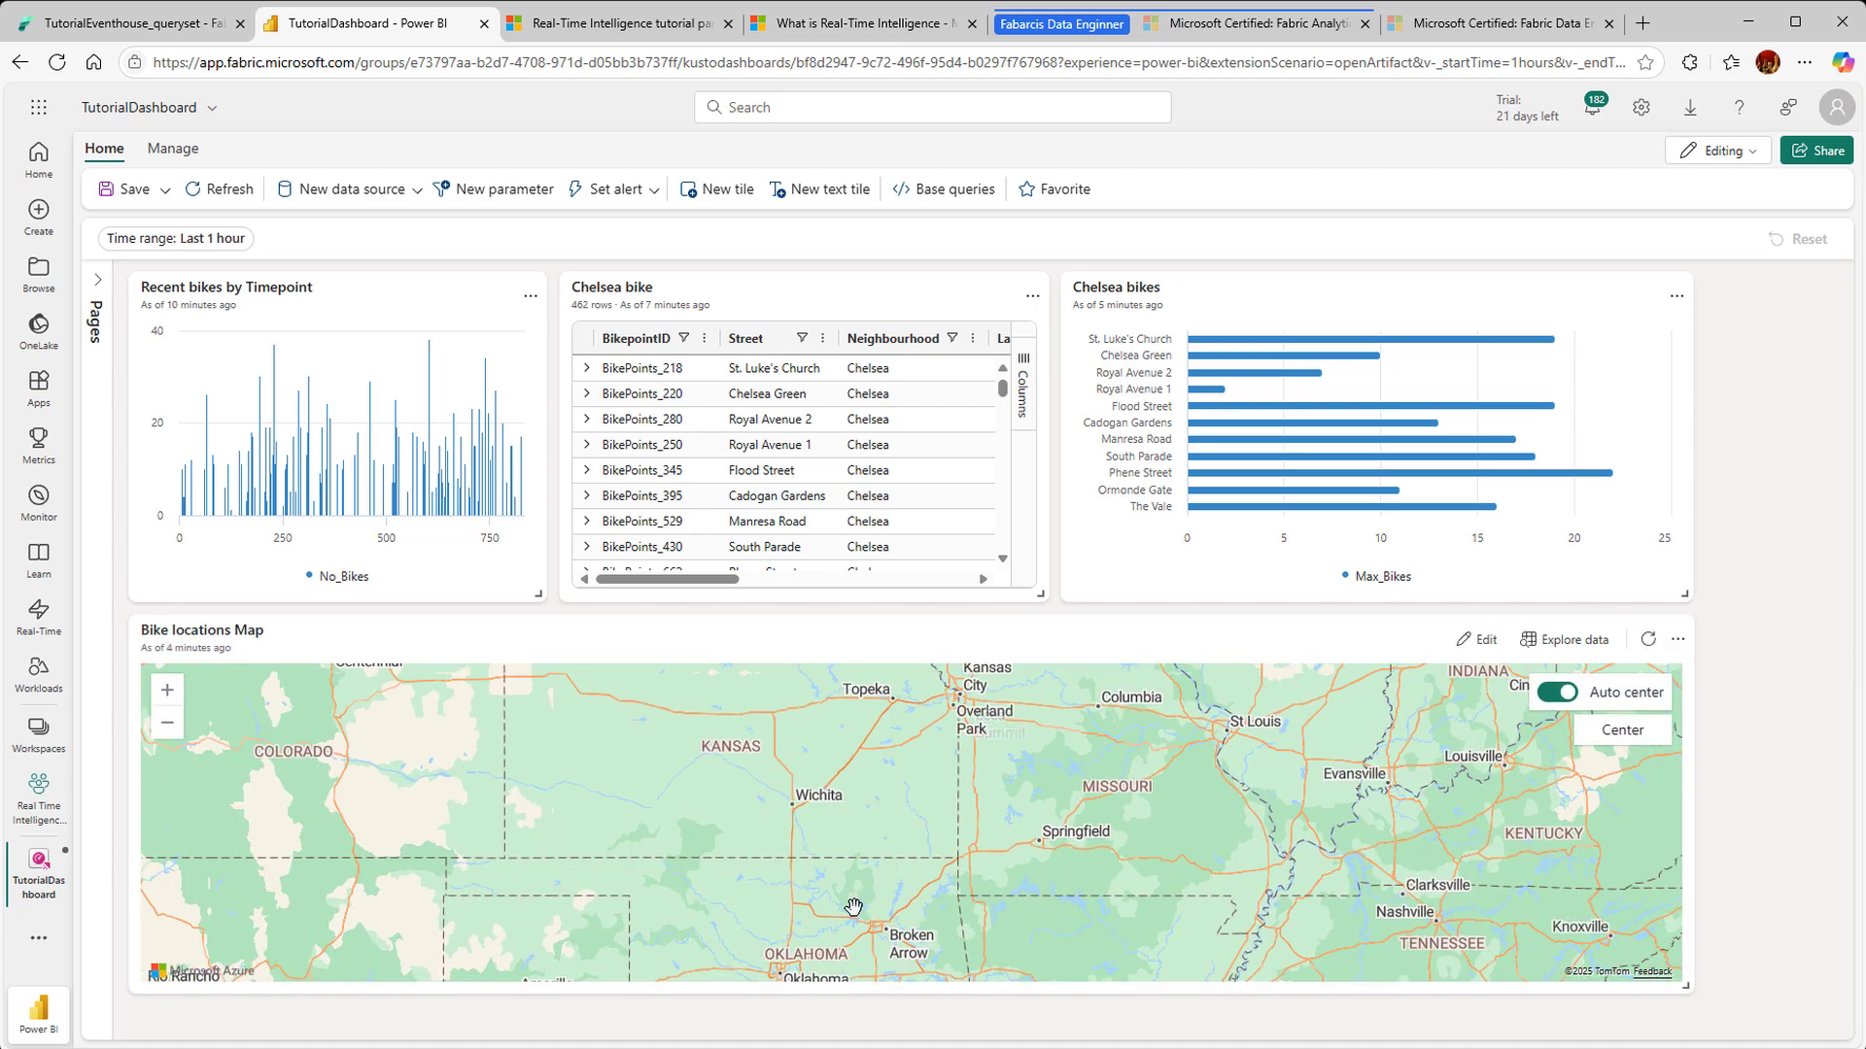
scroll(904, 882, "down", 1)
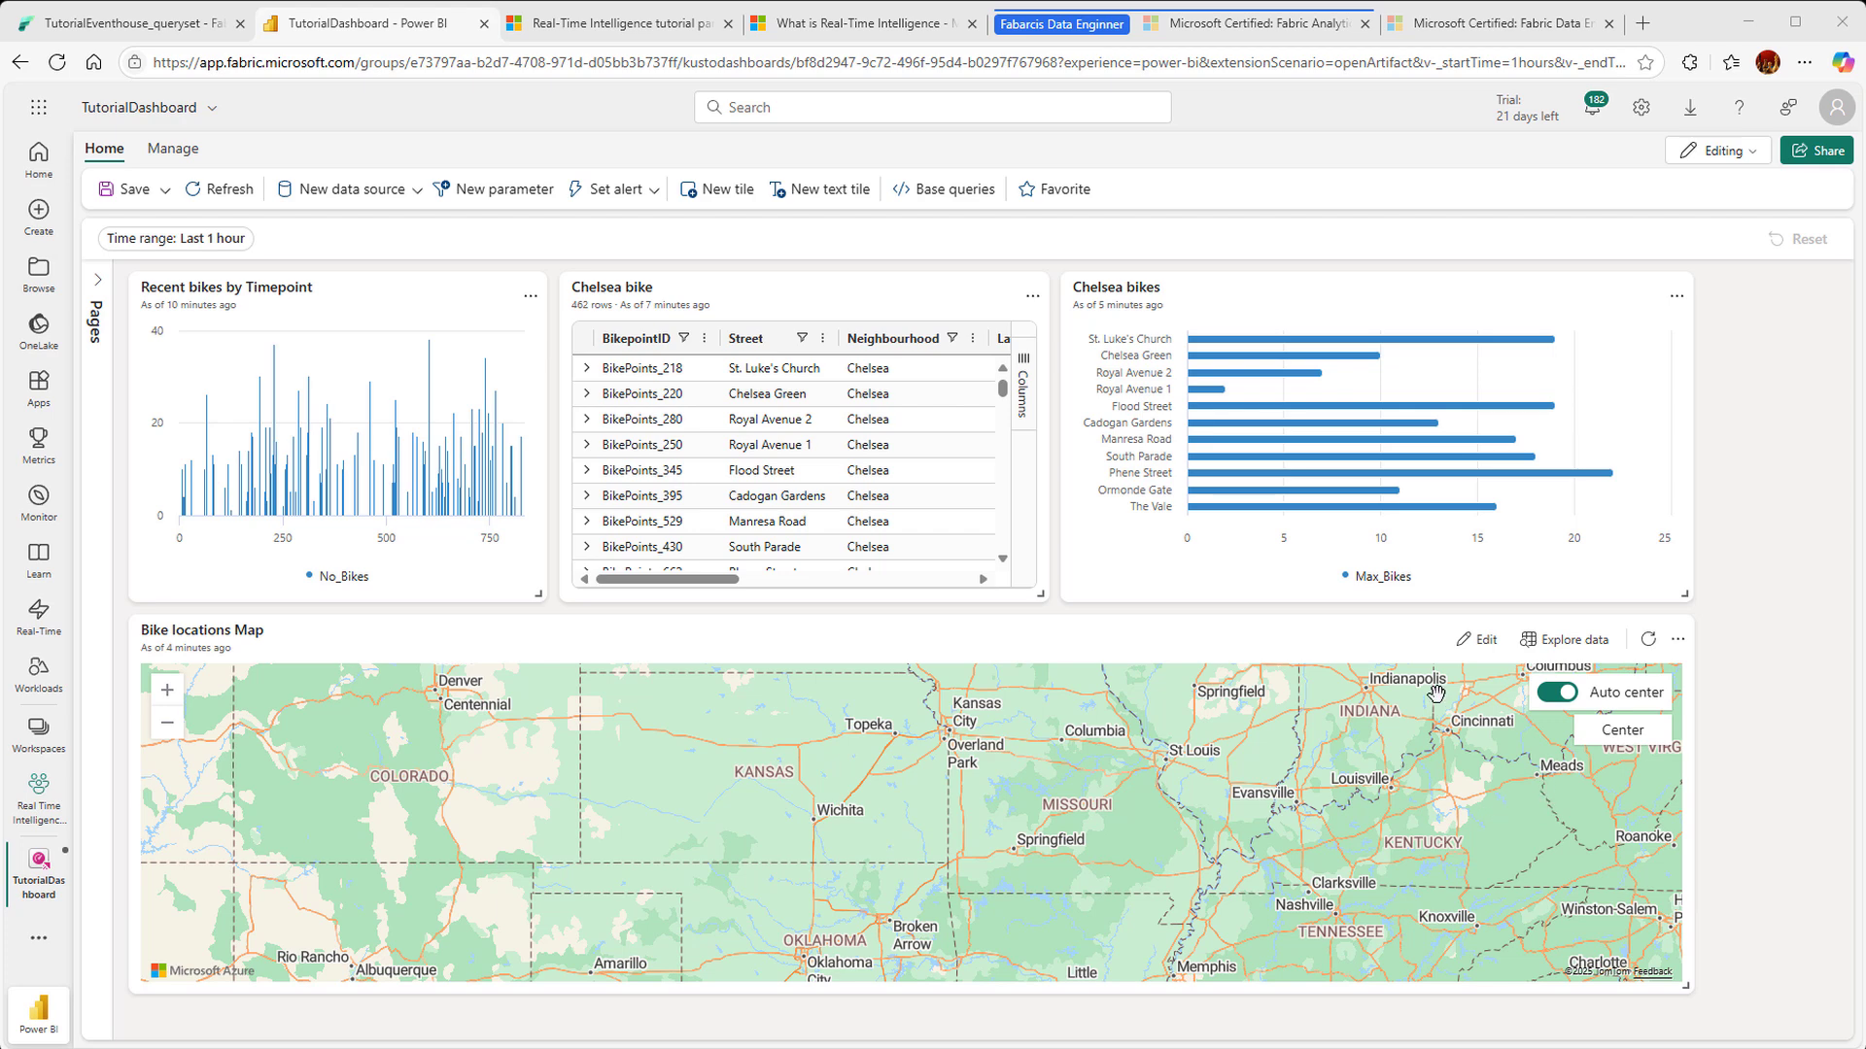
left_click(1478, 640)
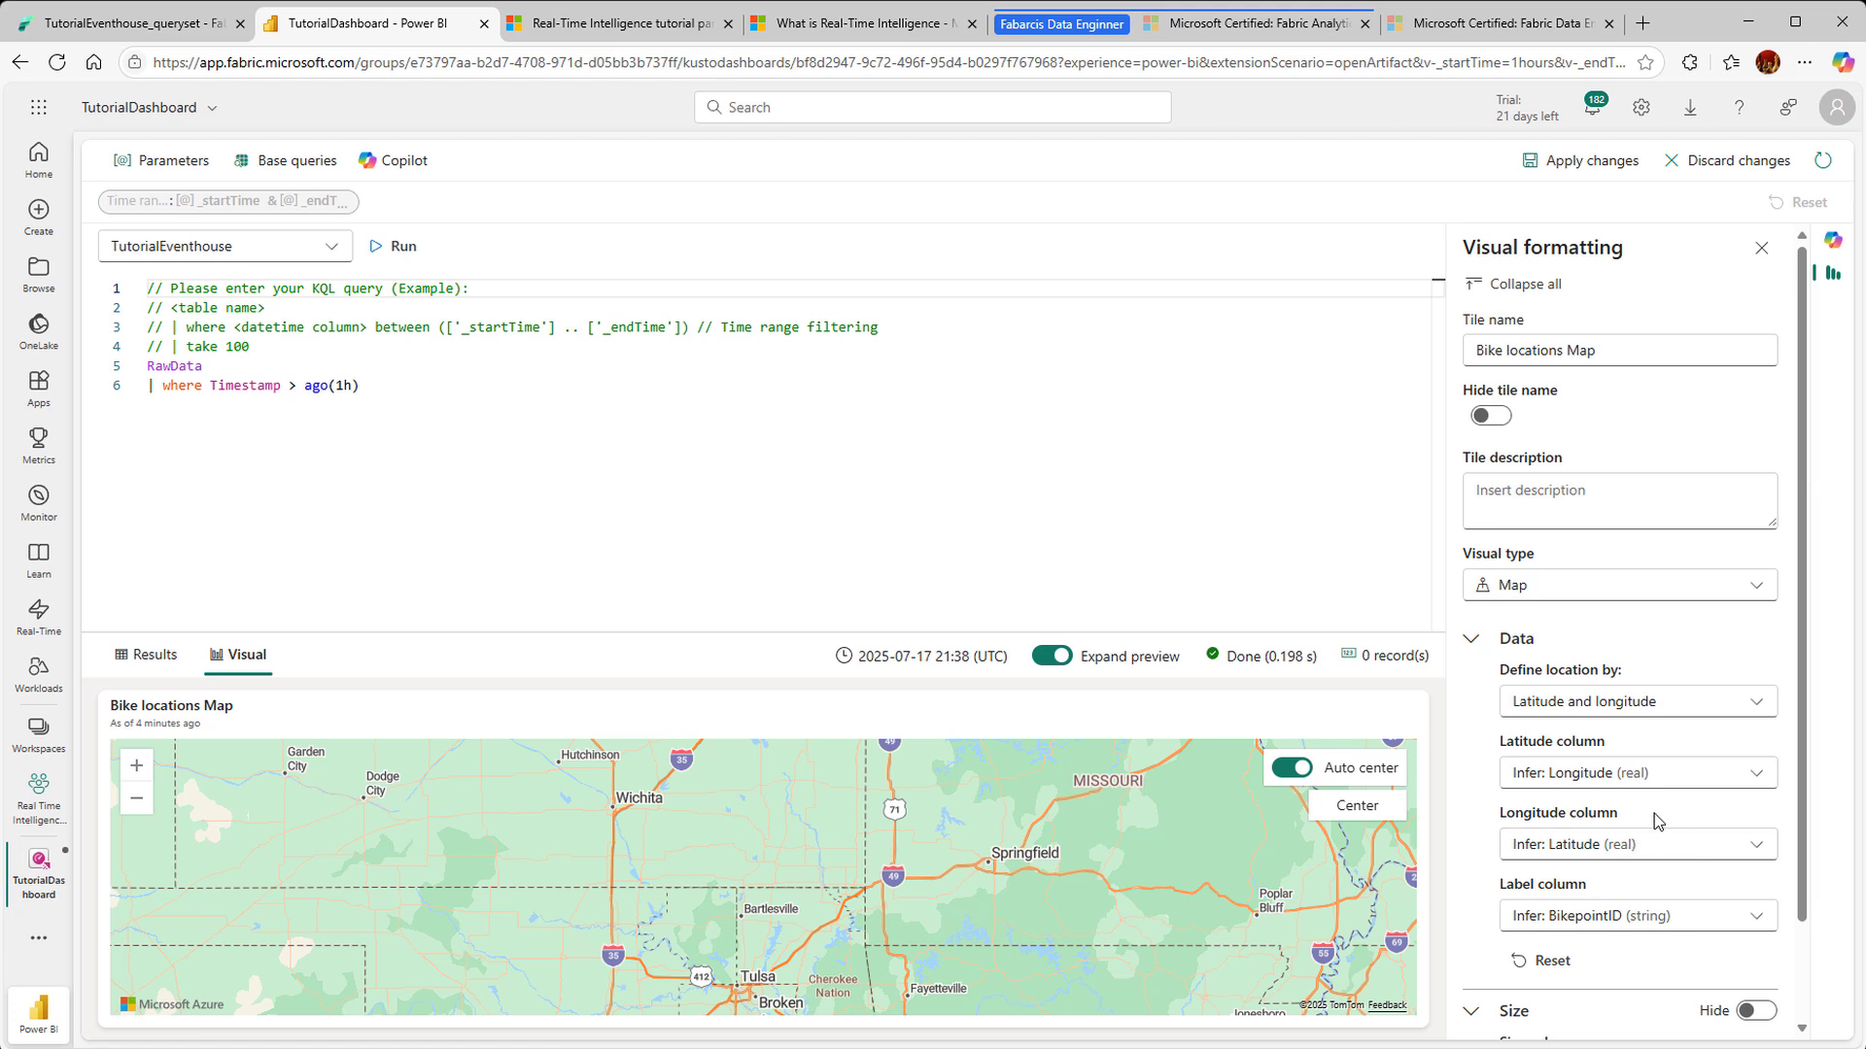
left_click_drag(1803, 886, 1803, 980)
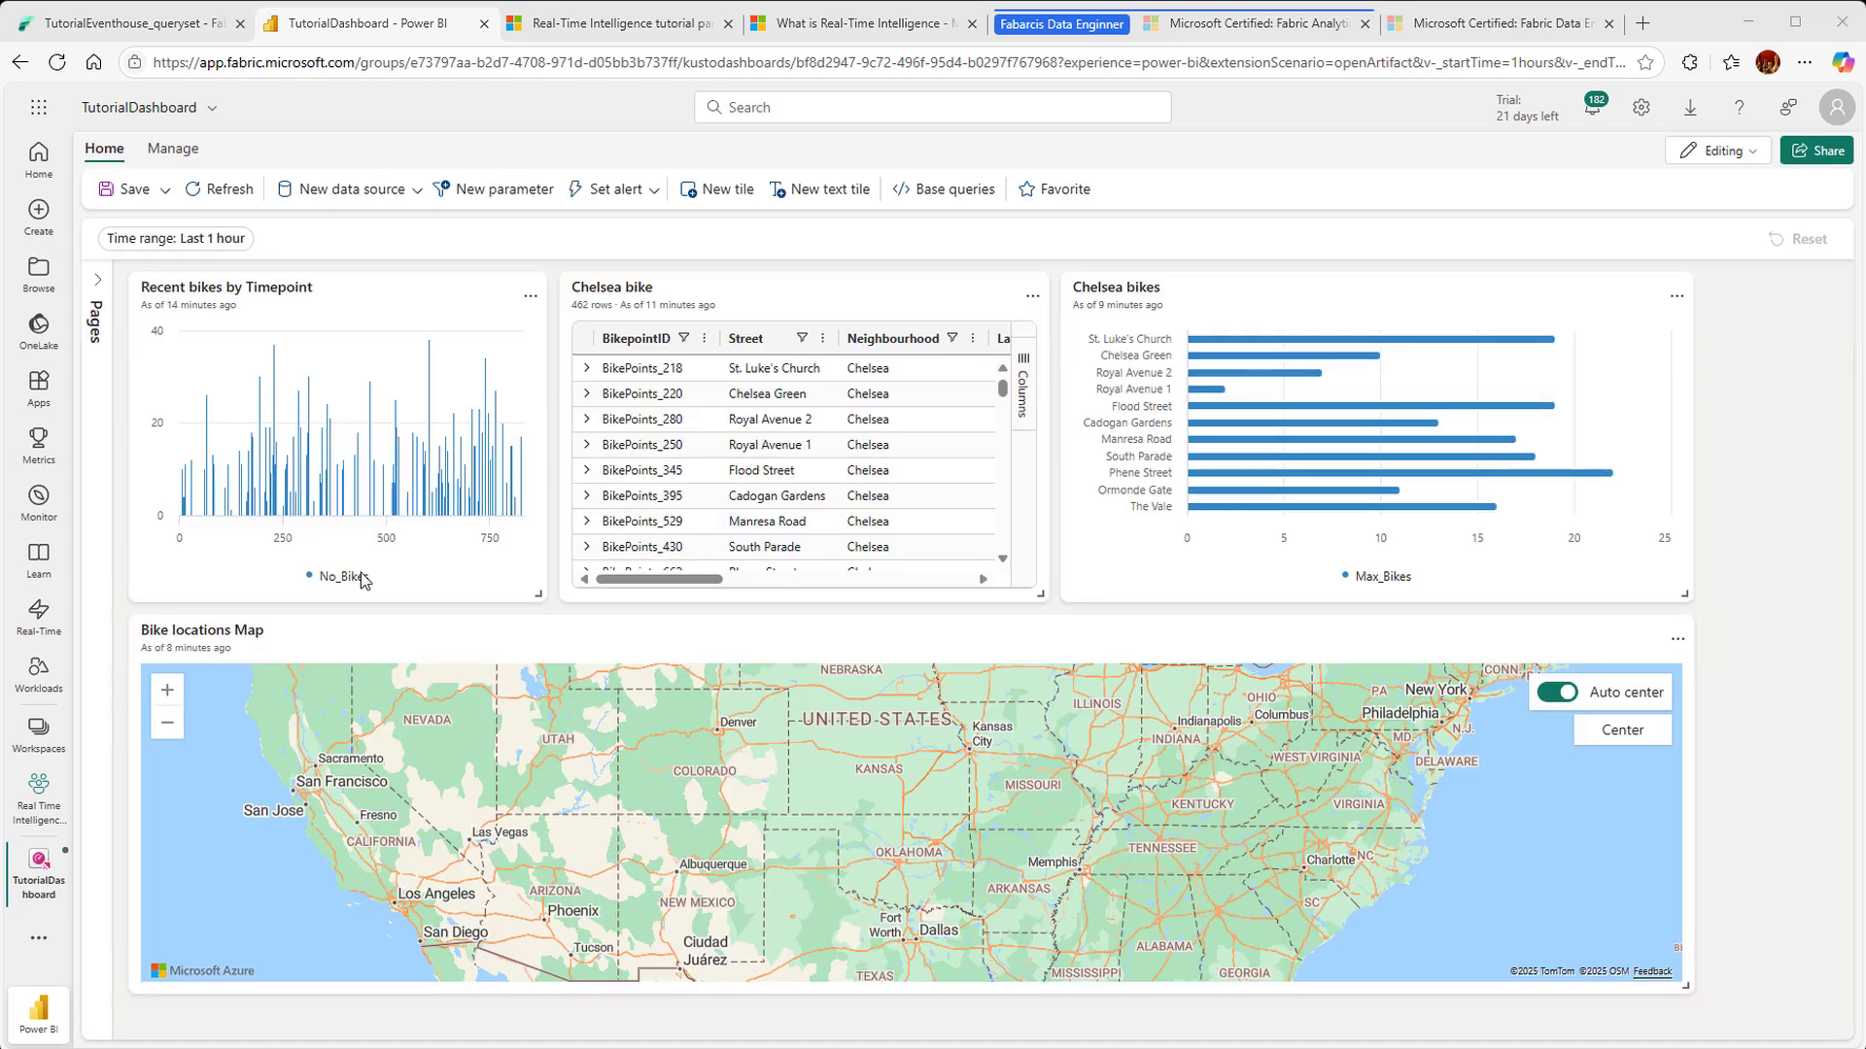
Step: Examine the Bike locations Map by moving from North America to Europe and closing in on the London area
scroll(981, 857, "down", 2)
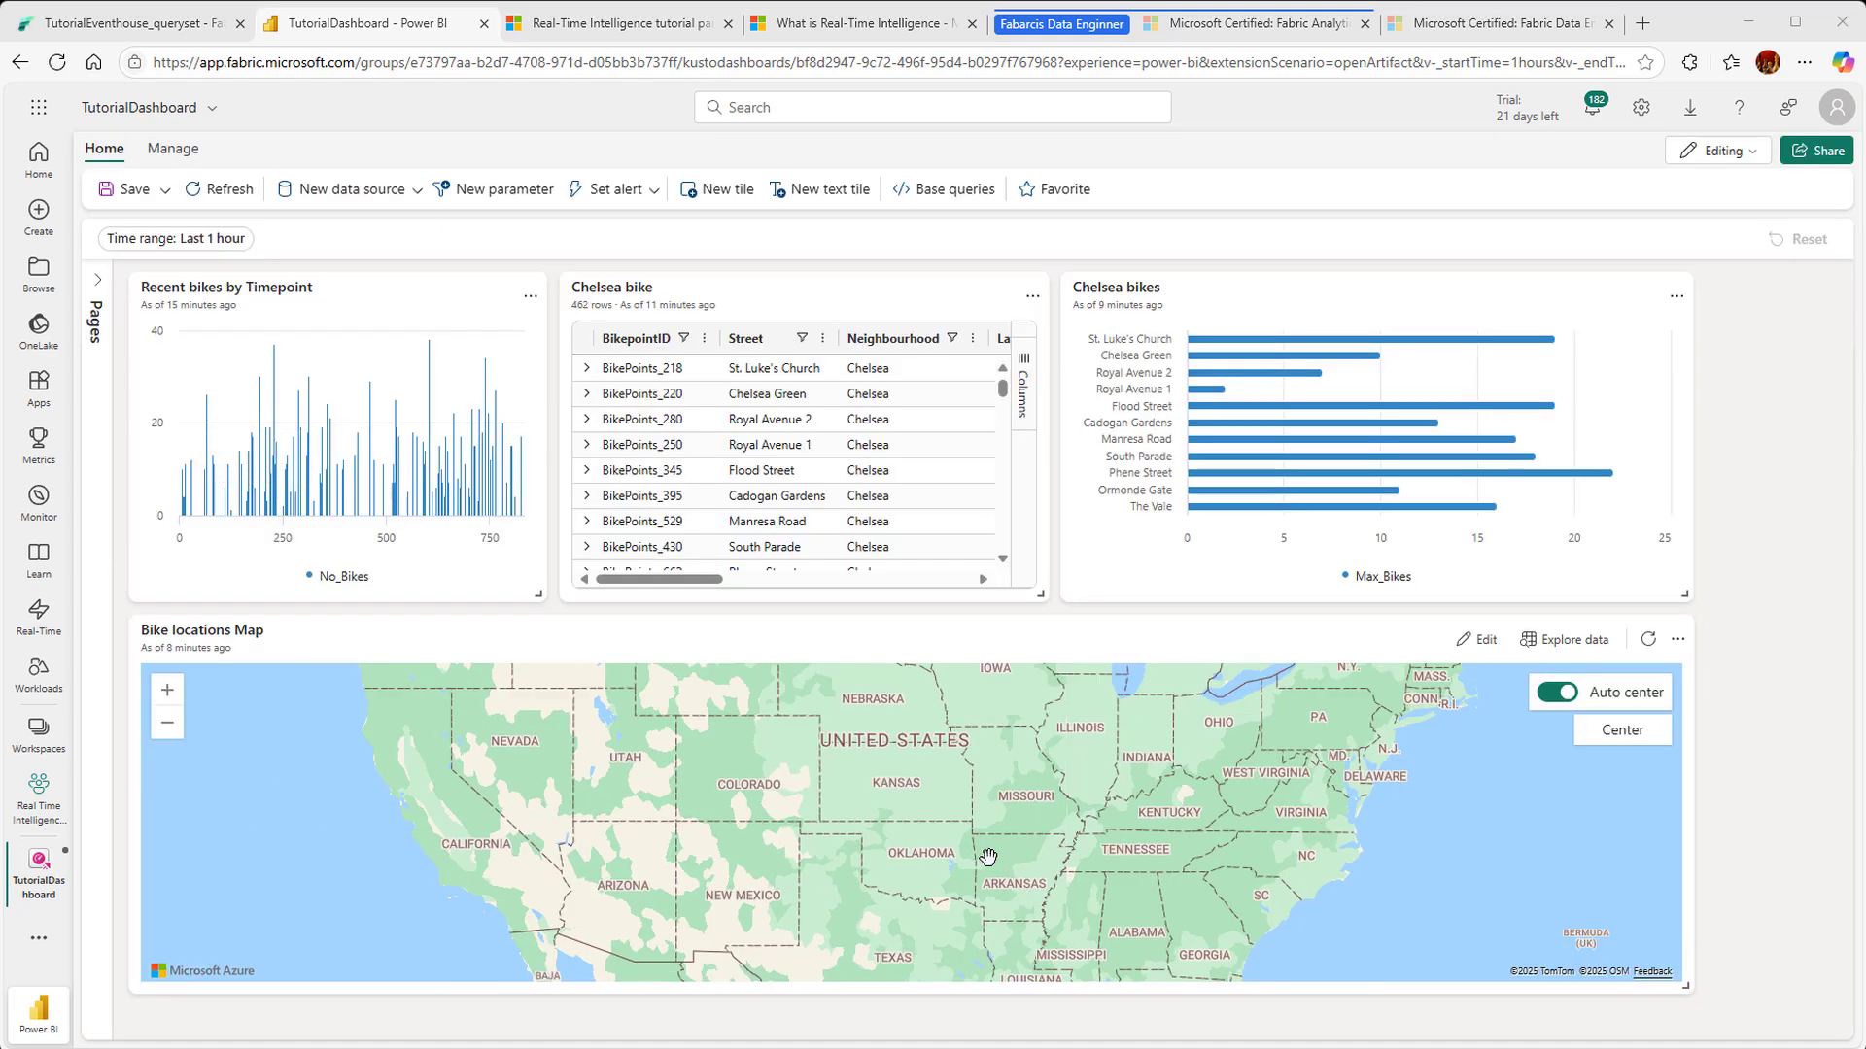
scroll(982, 857, "down", 2)
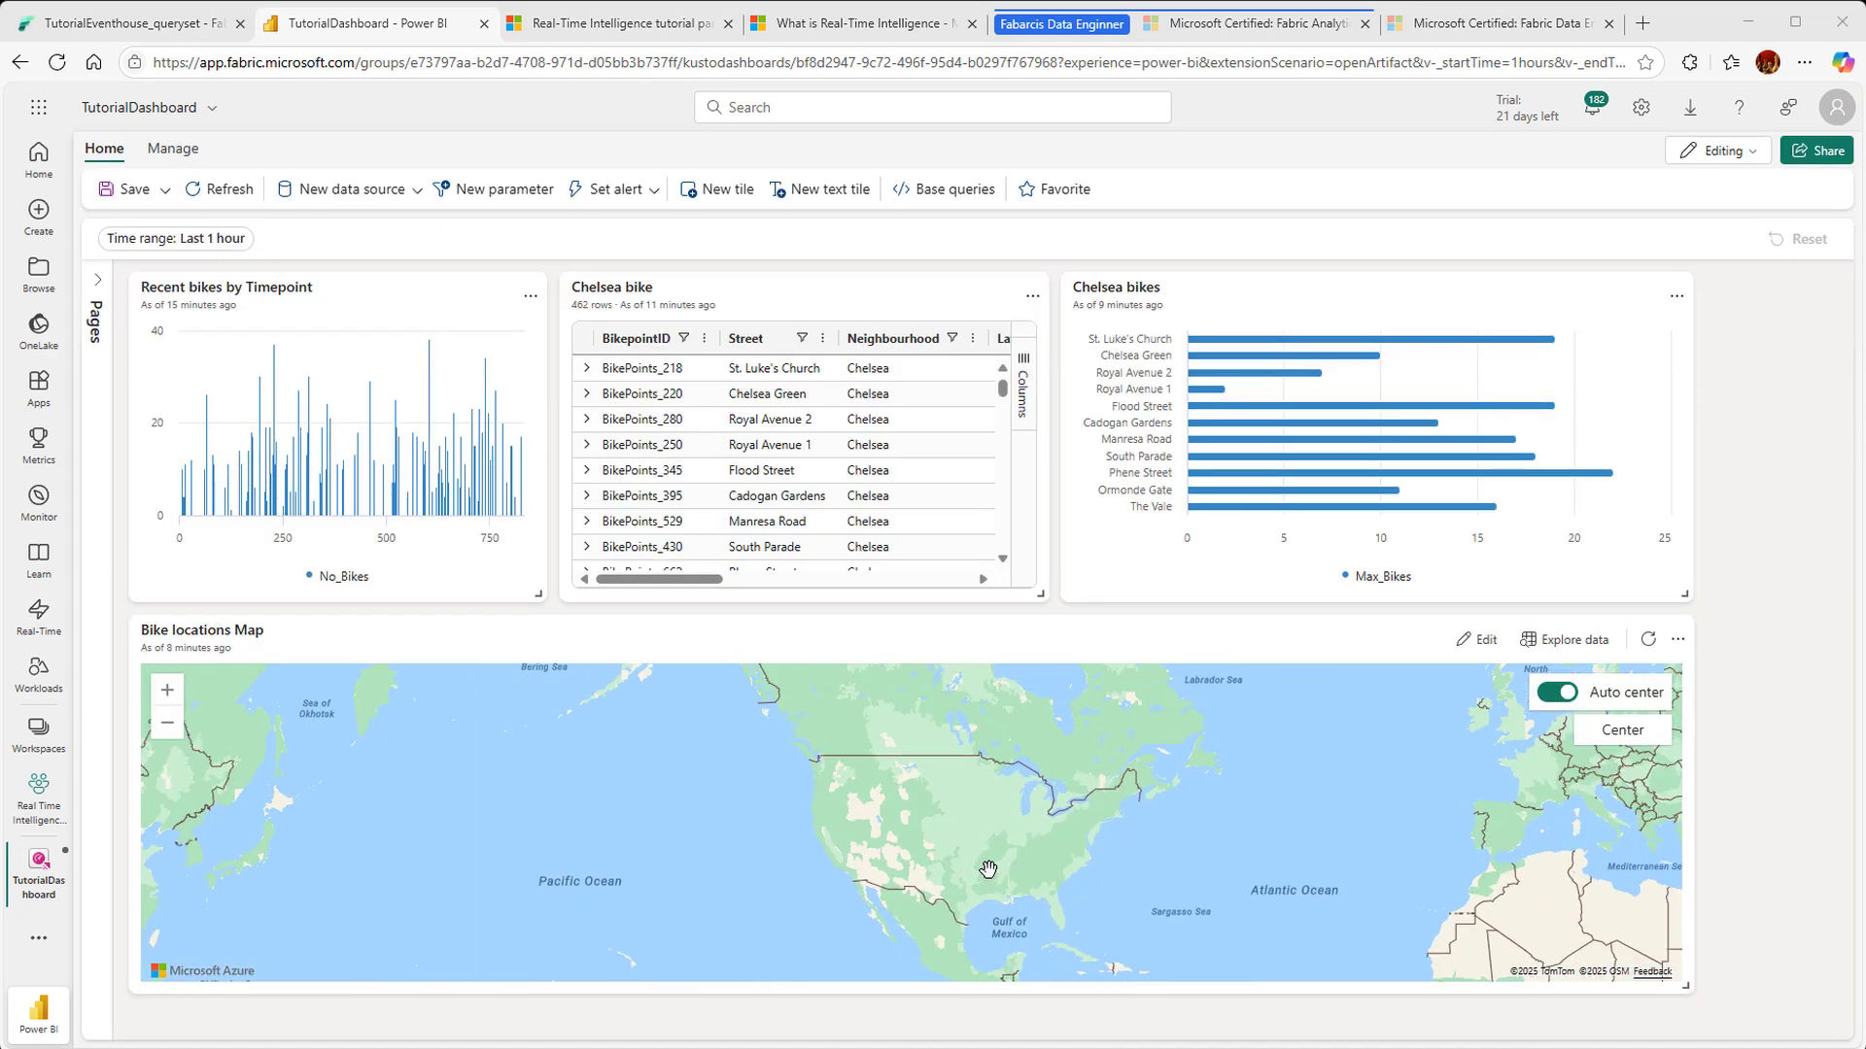
left_click_drag(1100, 846, 739, 939)
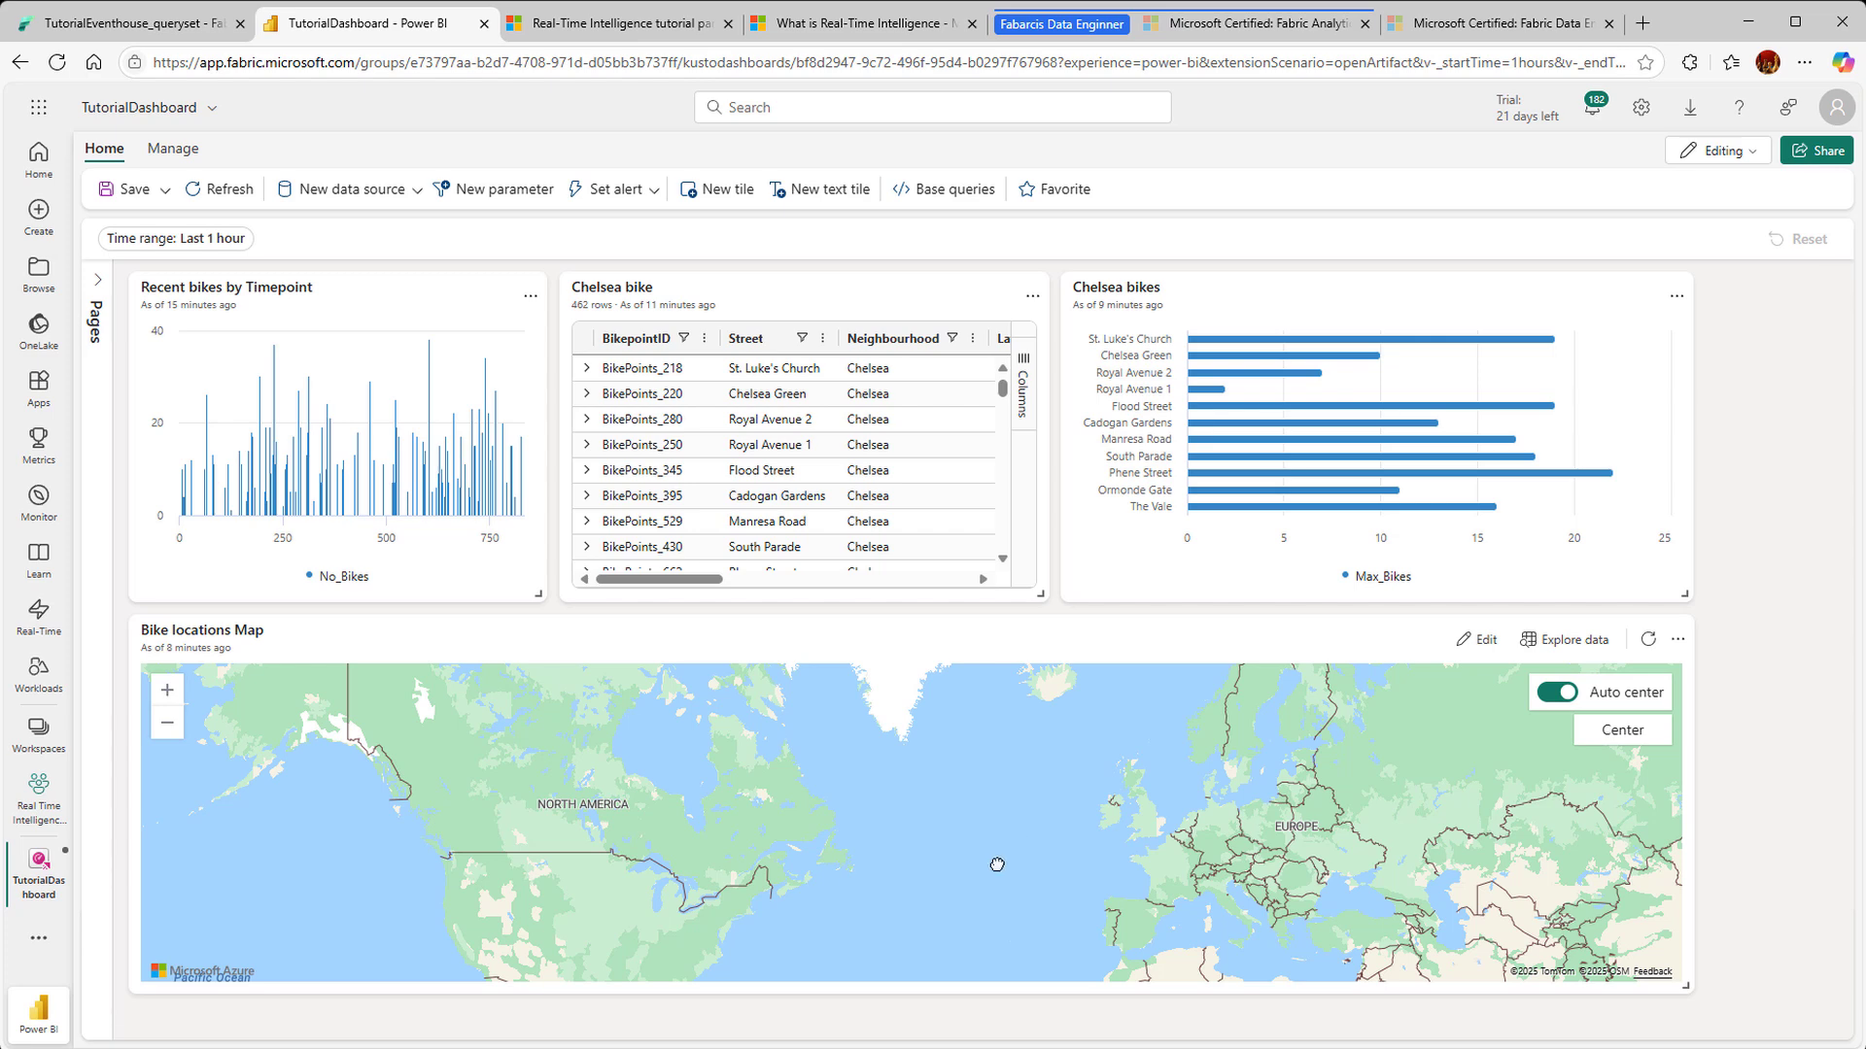
left_click_drag(997, 864, 678, 1003)
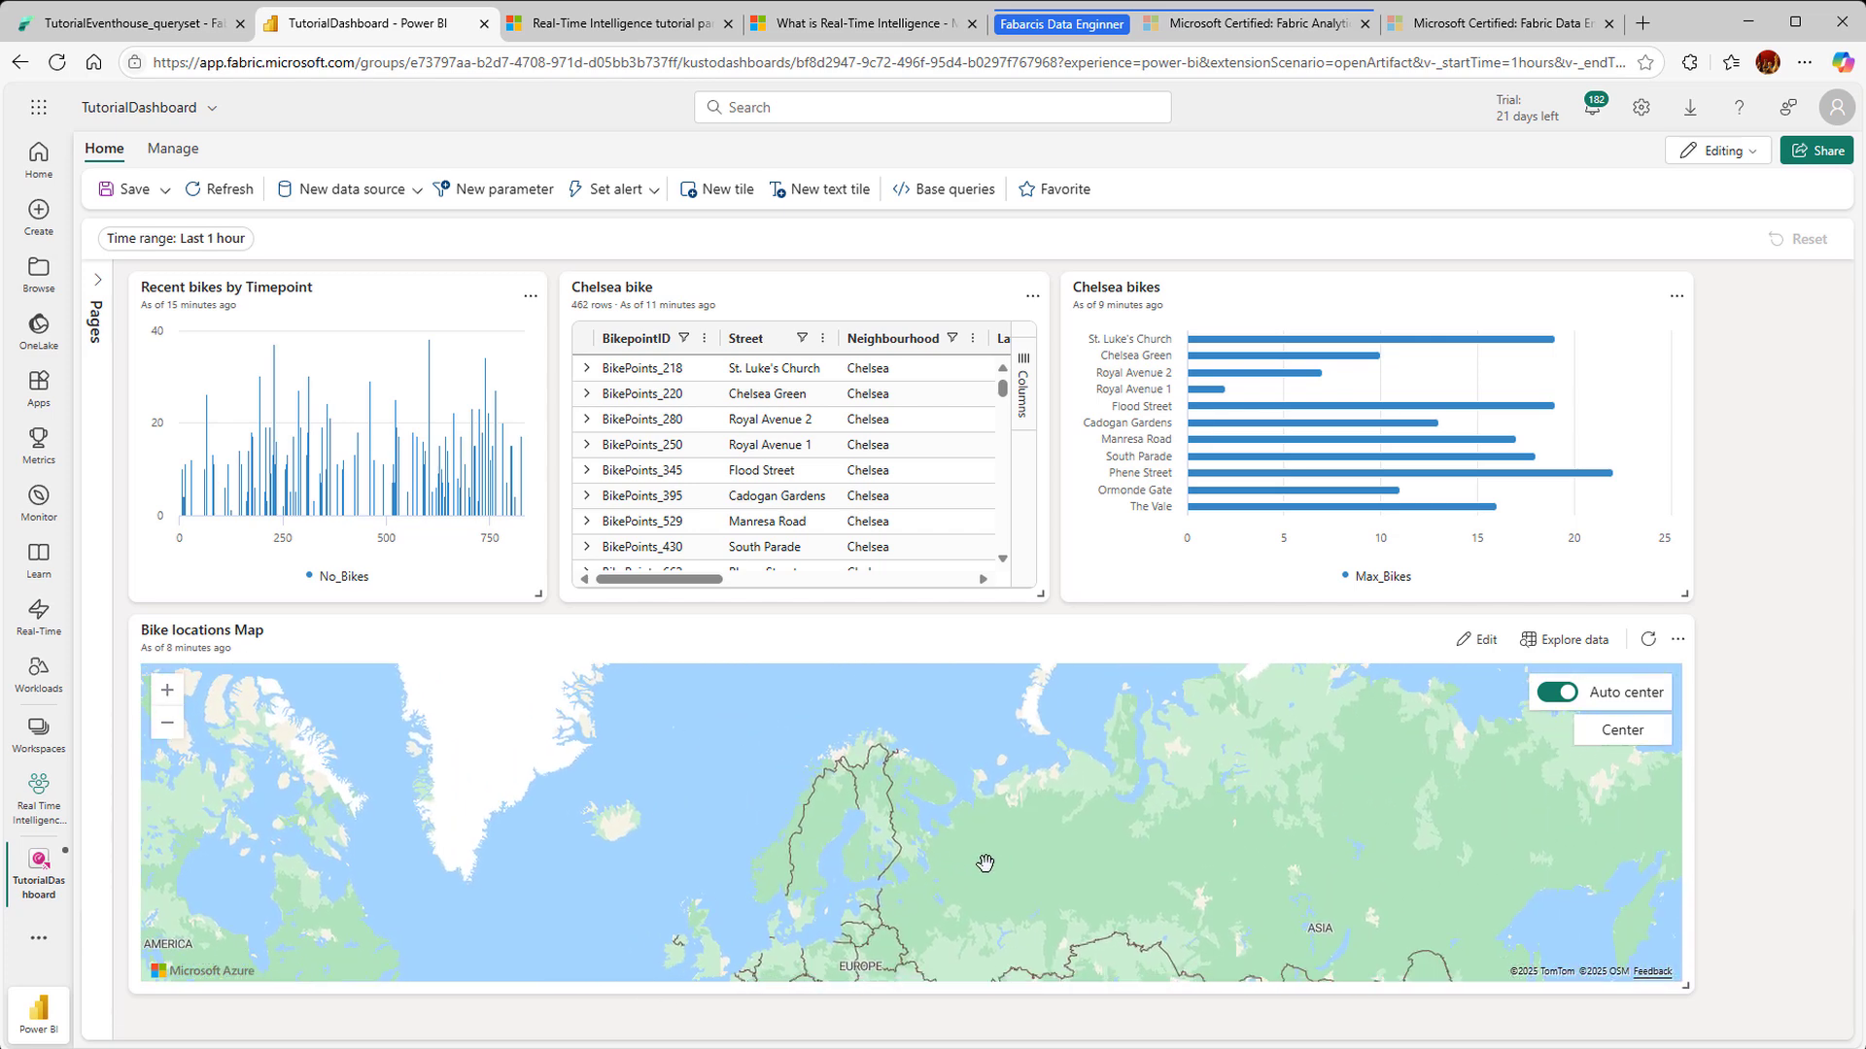
left_click(1600, 745)
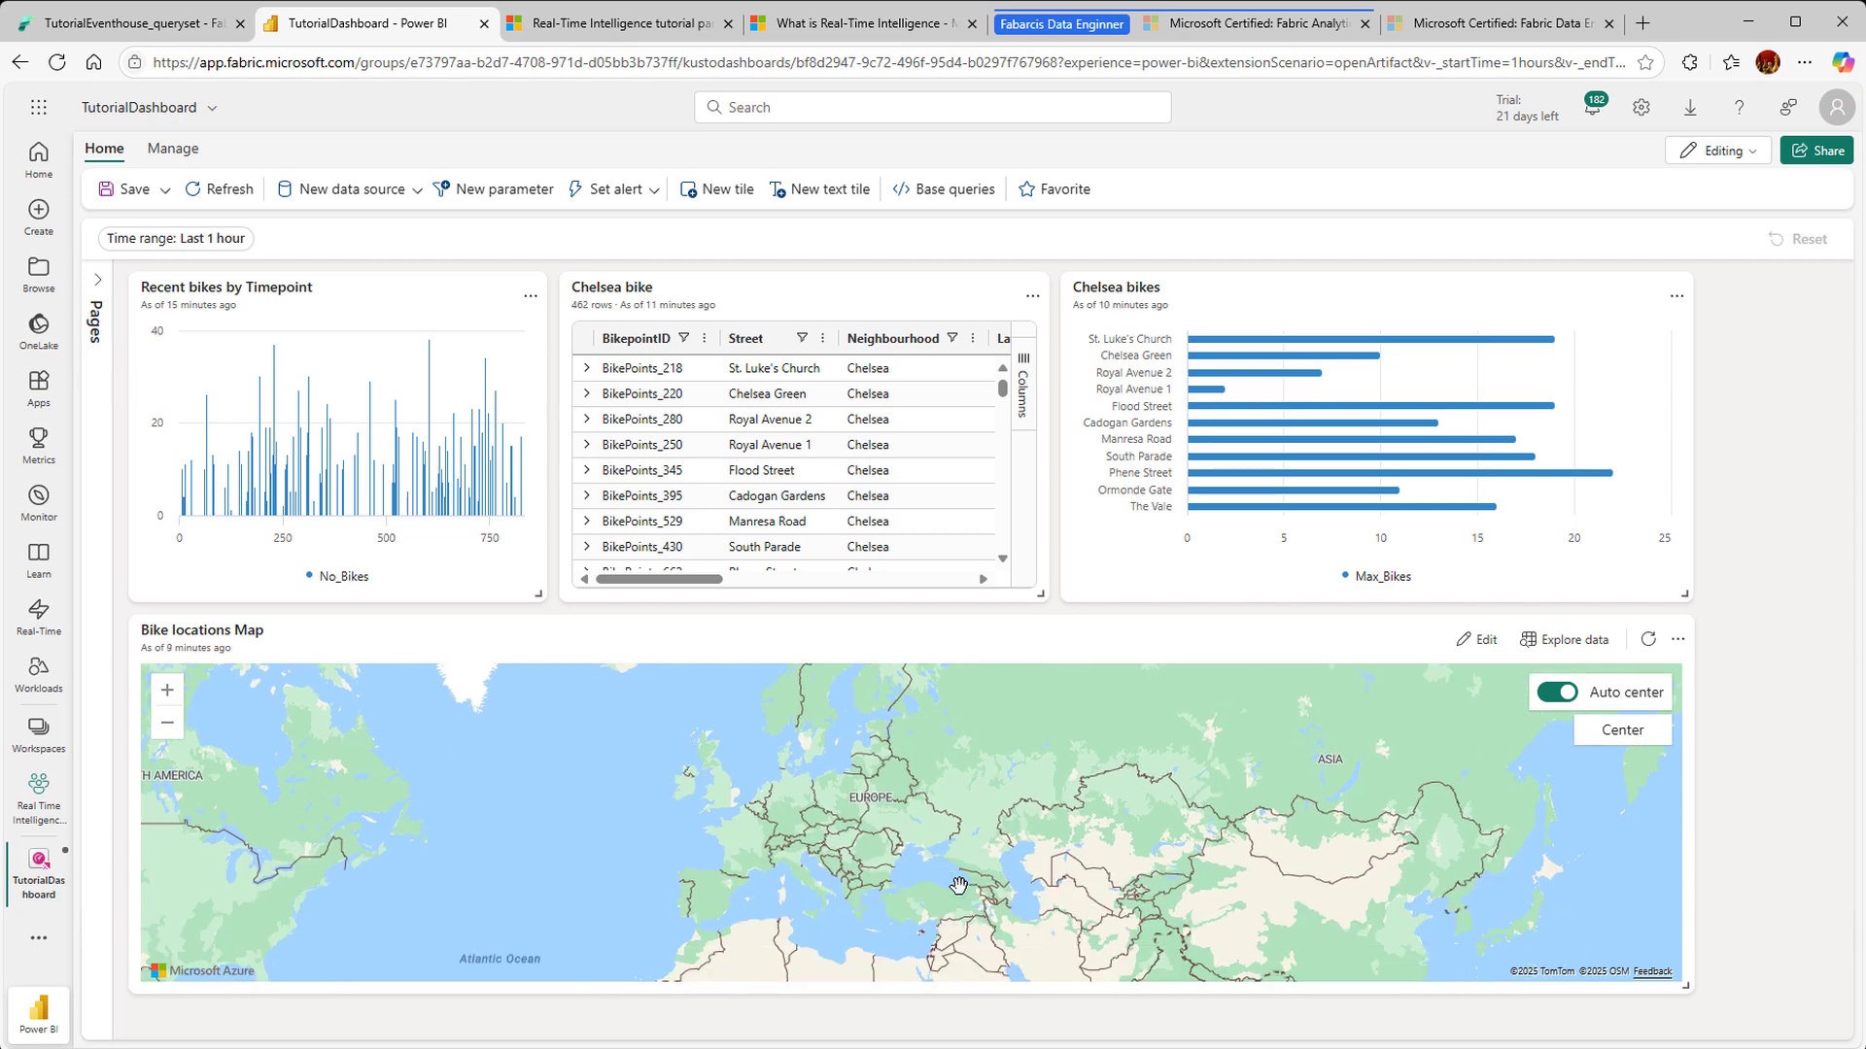
scroll(958, 884, "up", 5)
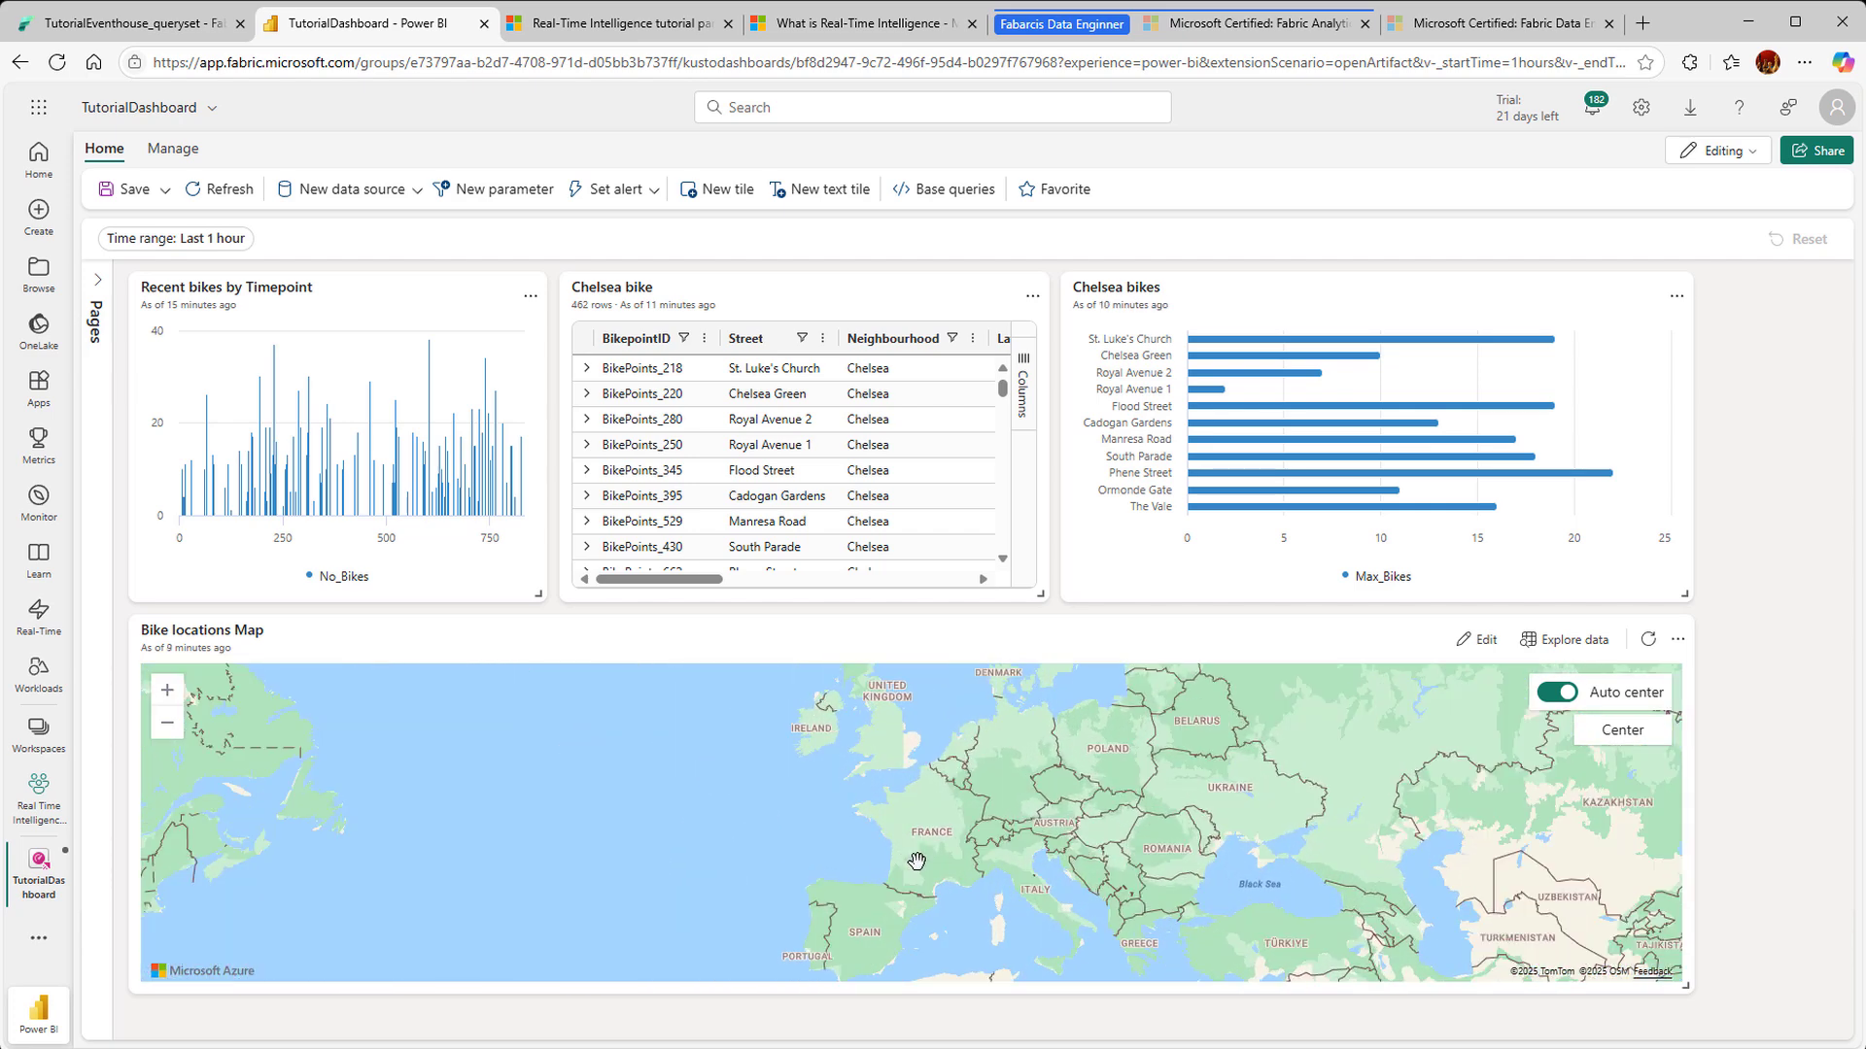
scroll(916, 861, "up", 5)
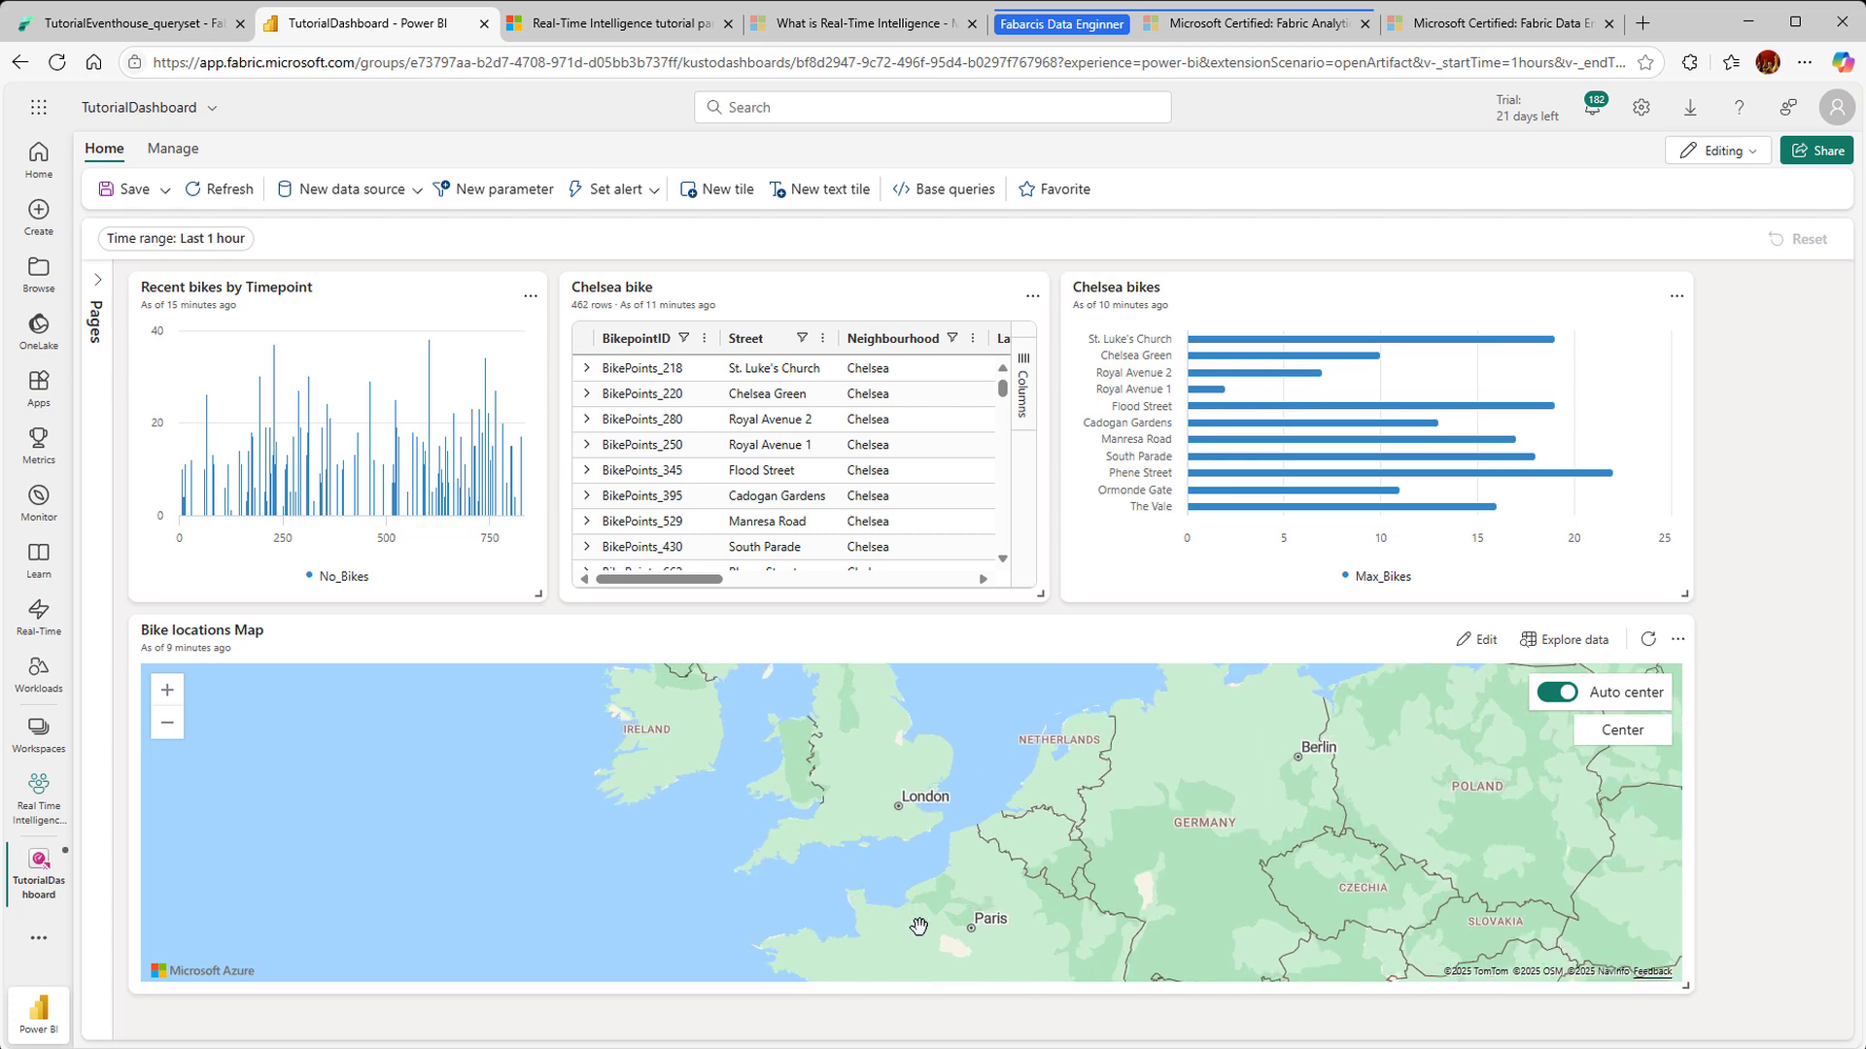
scroll(918, 926, "up", 5)
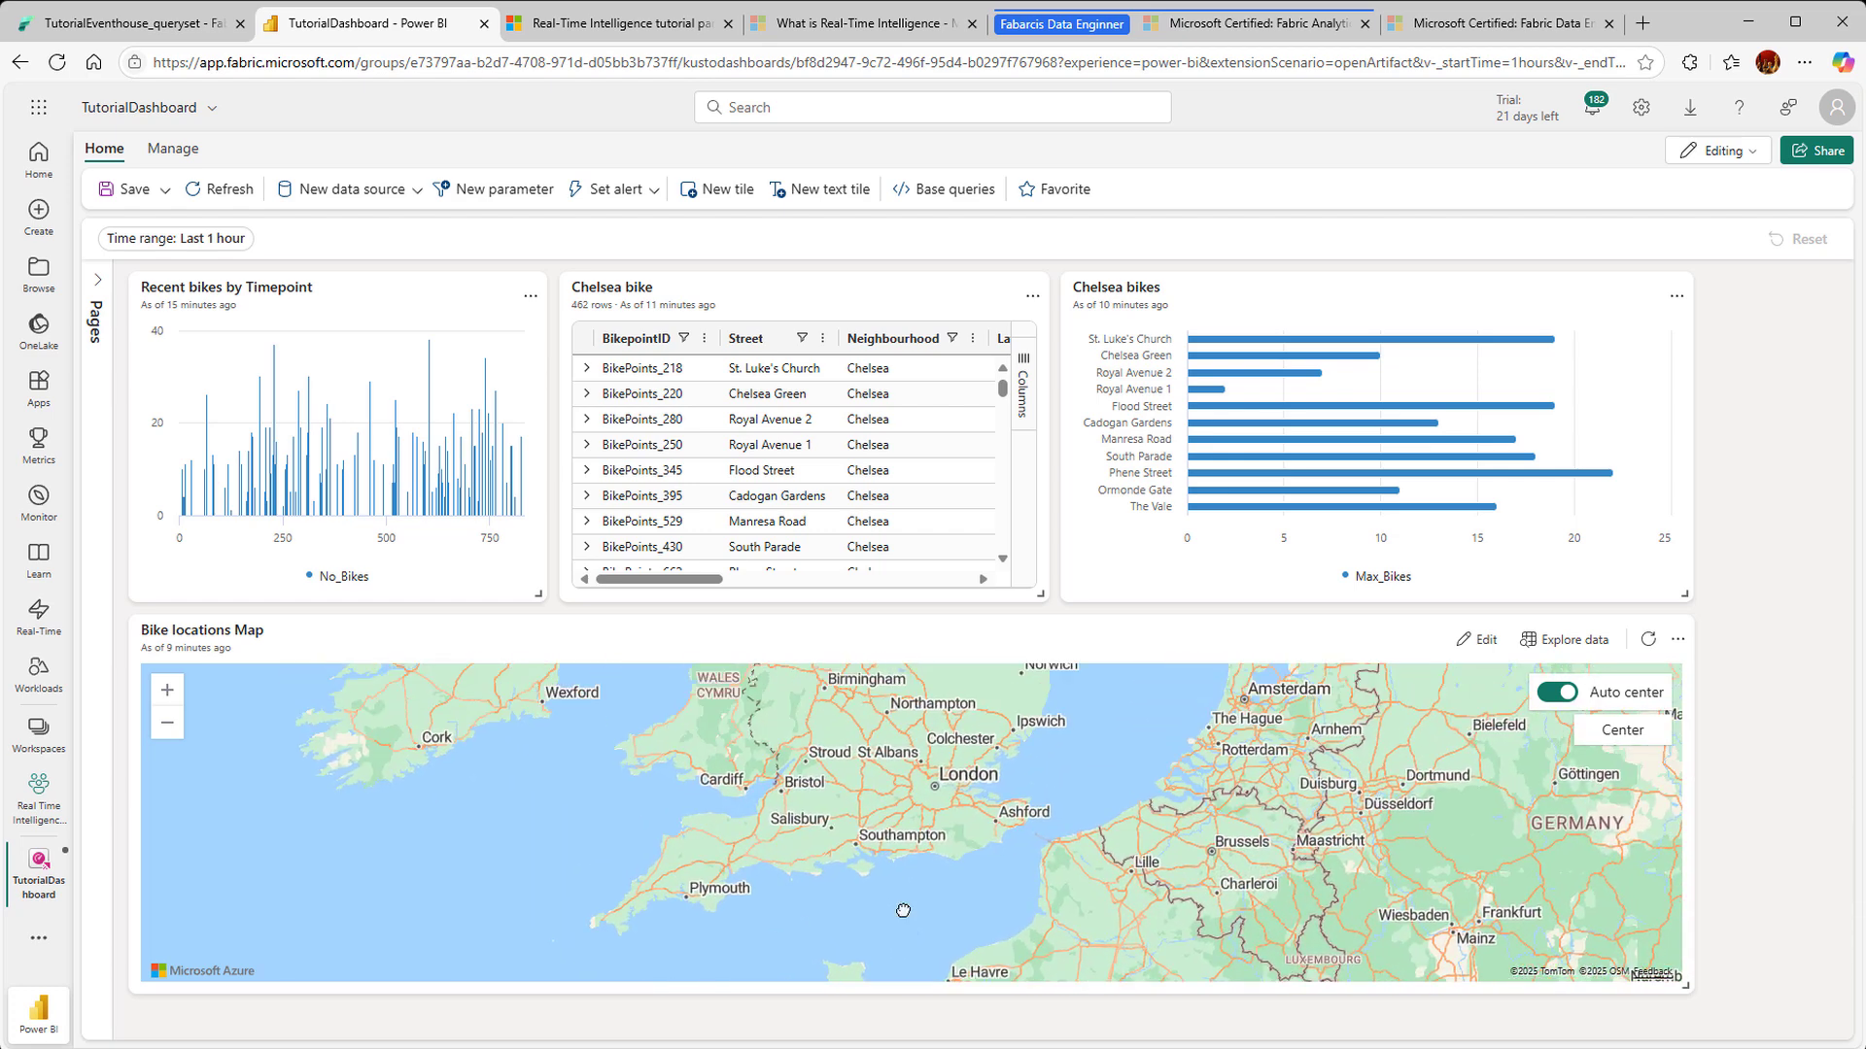
Step: Examine southern England and the London area more closely on the Bike locations Map
left_click_drag(903, 910, 910, 918)
scroll(910, 918, "up", 4)
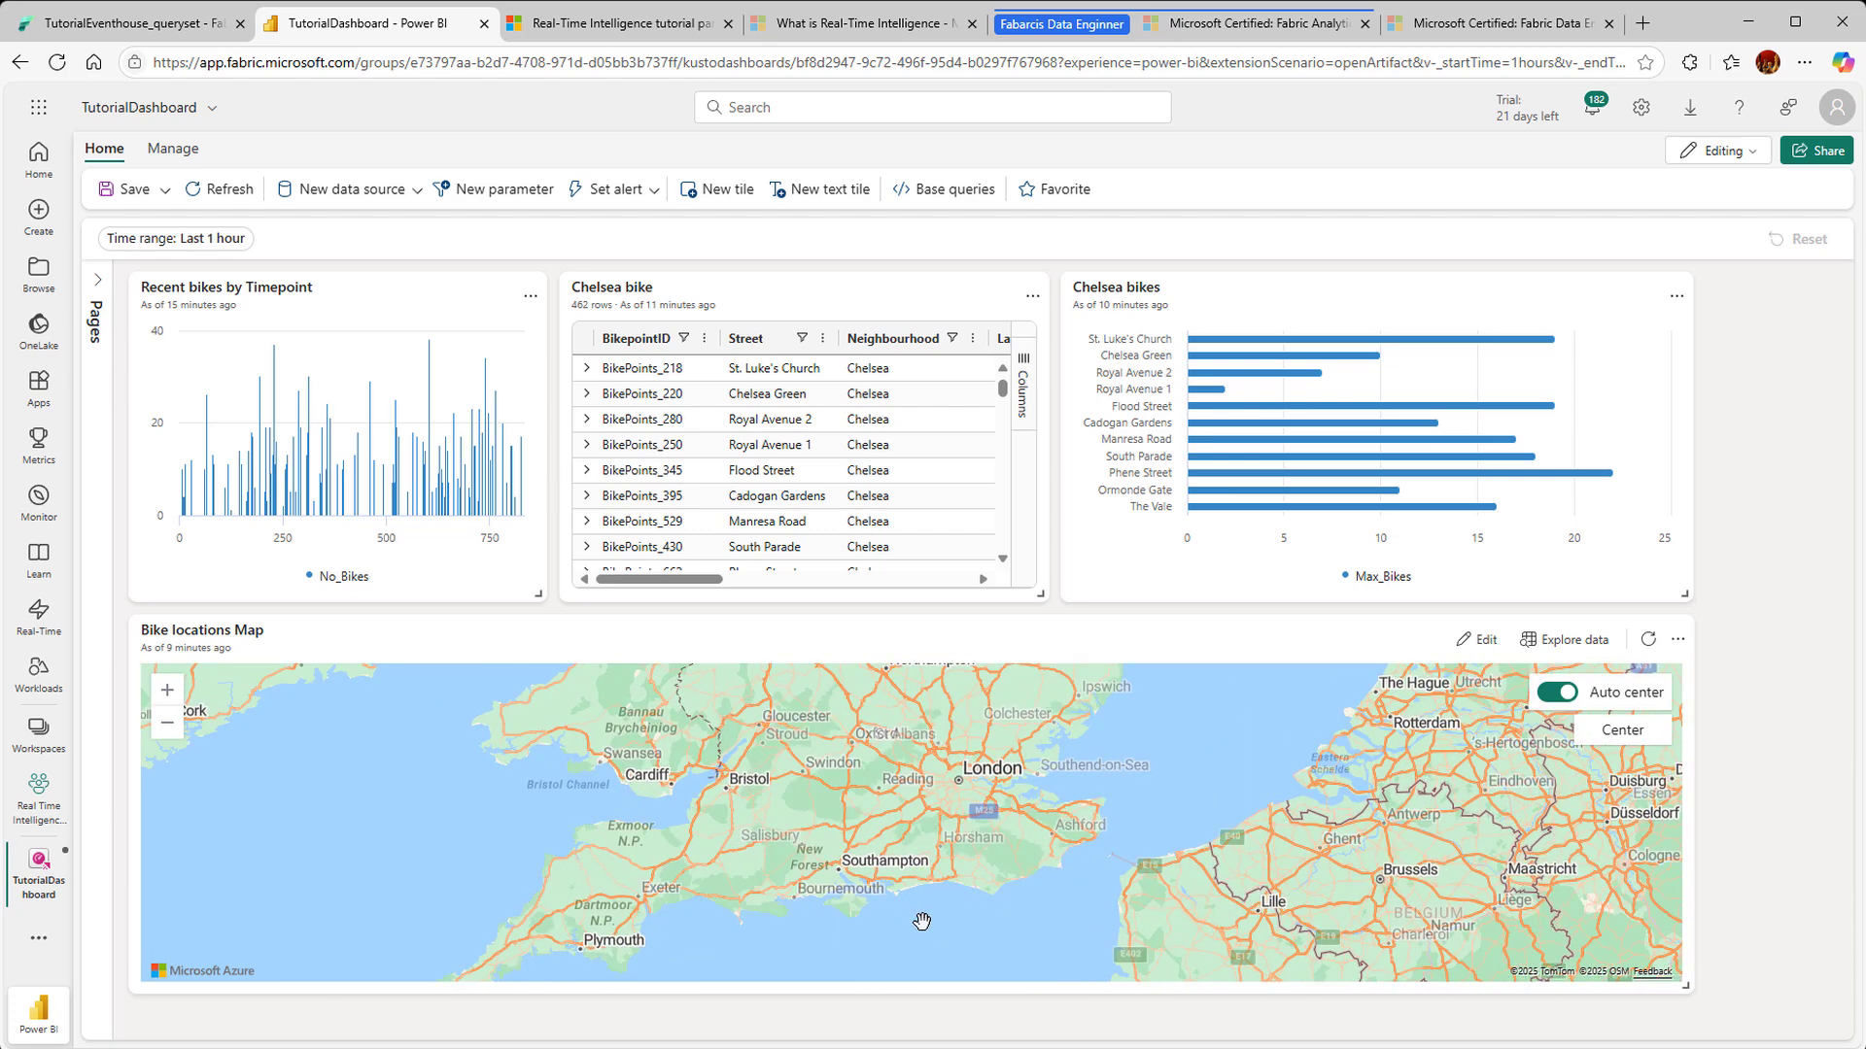
left_click_drag(937, 853, 967, 1029)
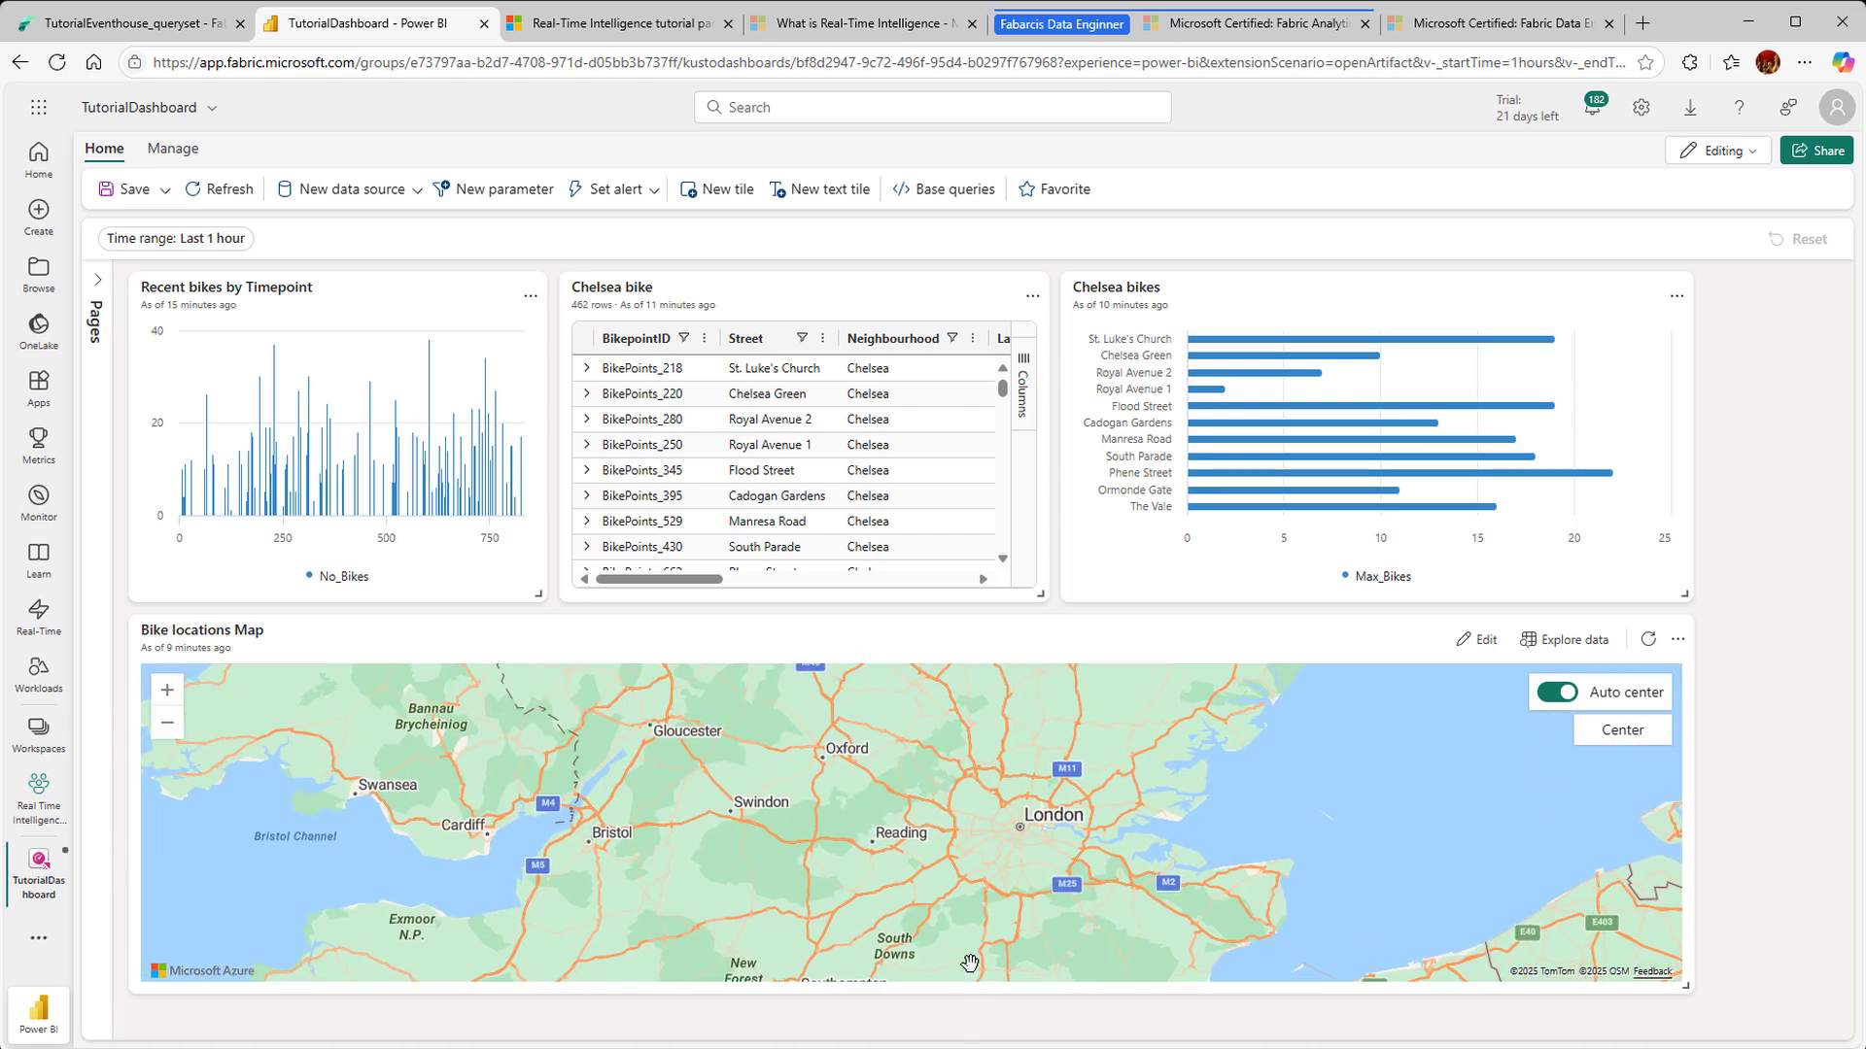
scroll(972, 963, "up", 3)
scroll(1000, 884, "up", 2)
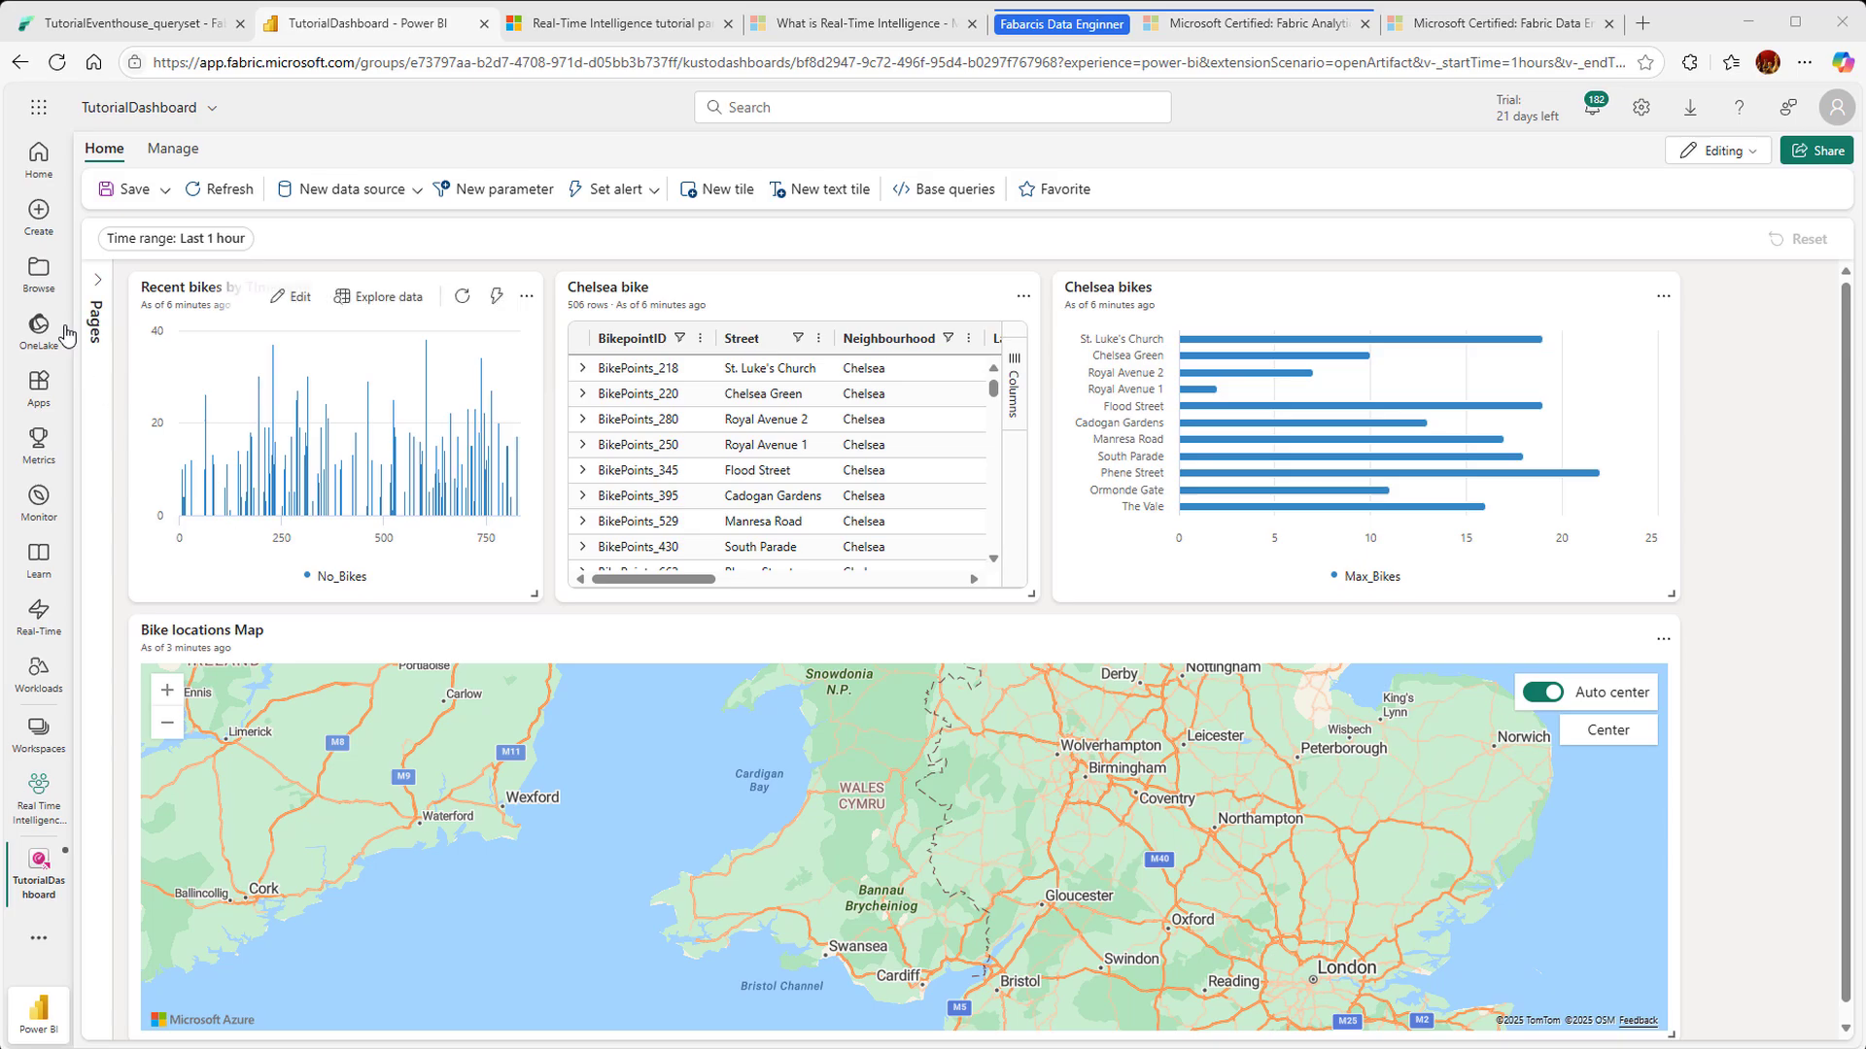
Step: Switch the dashboard from editing to viewing mode
left_click(1761, 158)
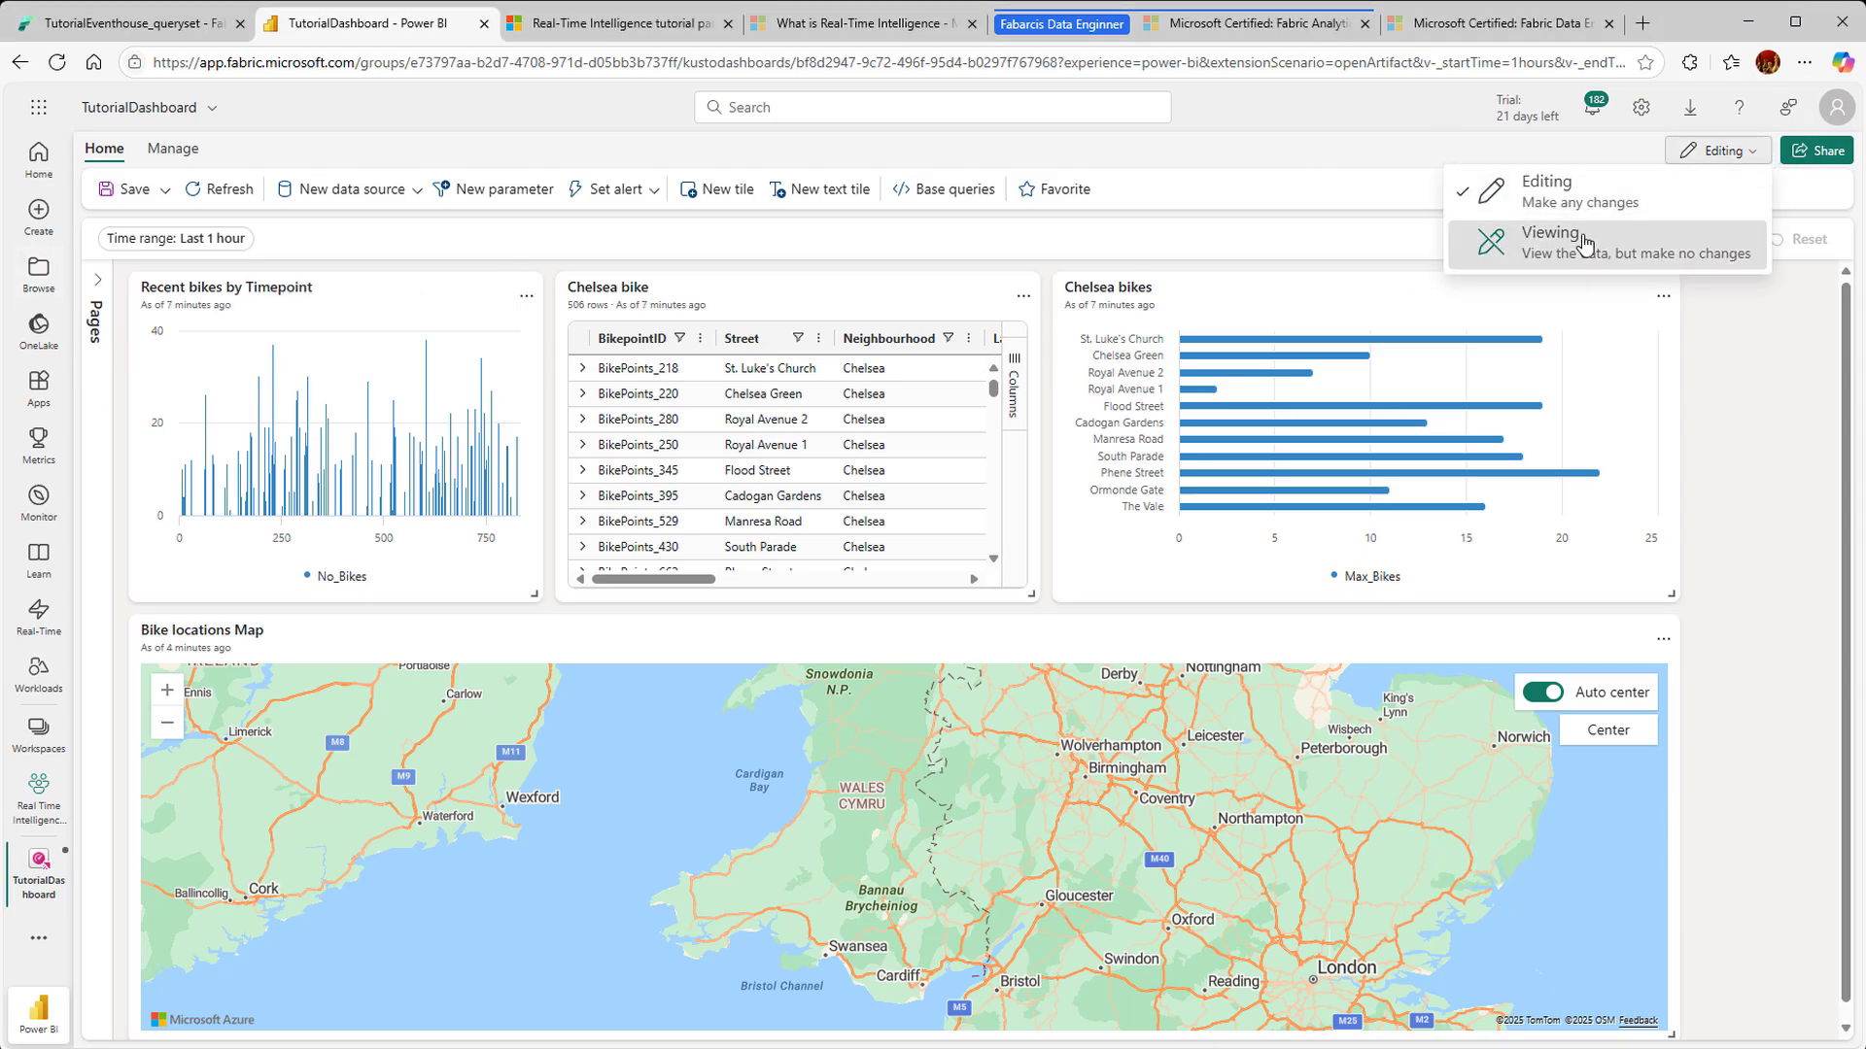
left_click(1554, 241)
left_click(944, 632)
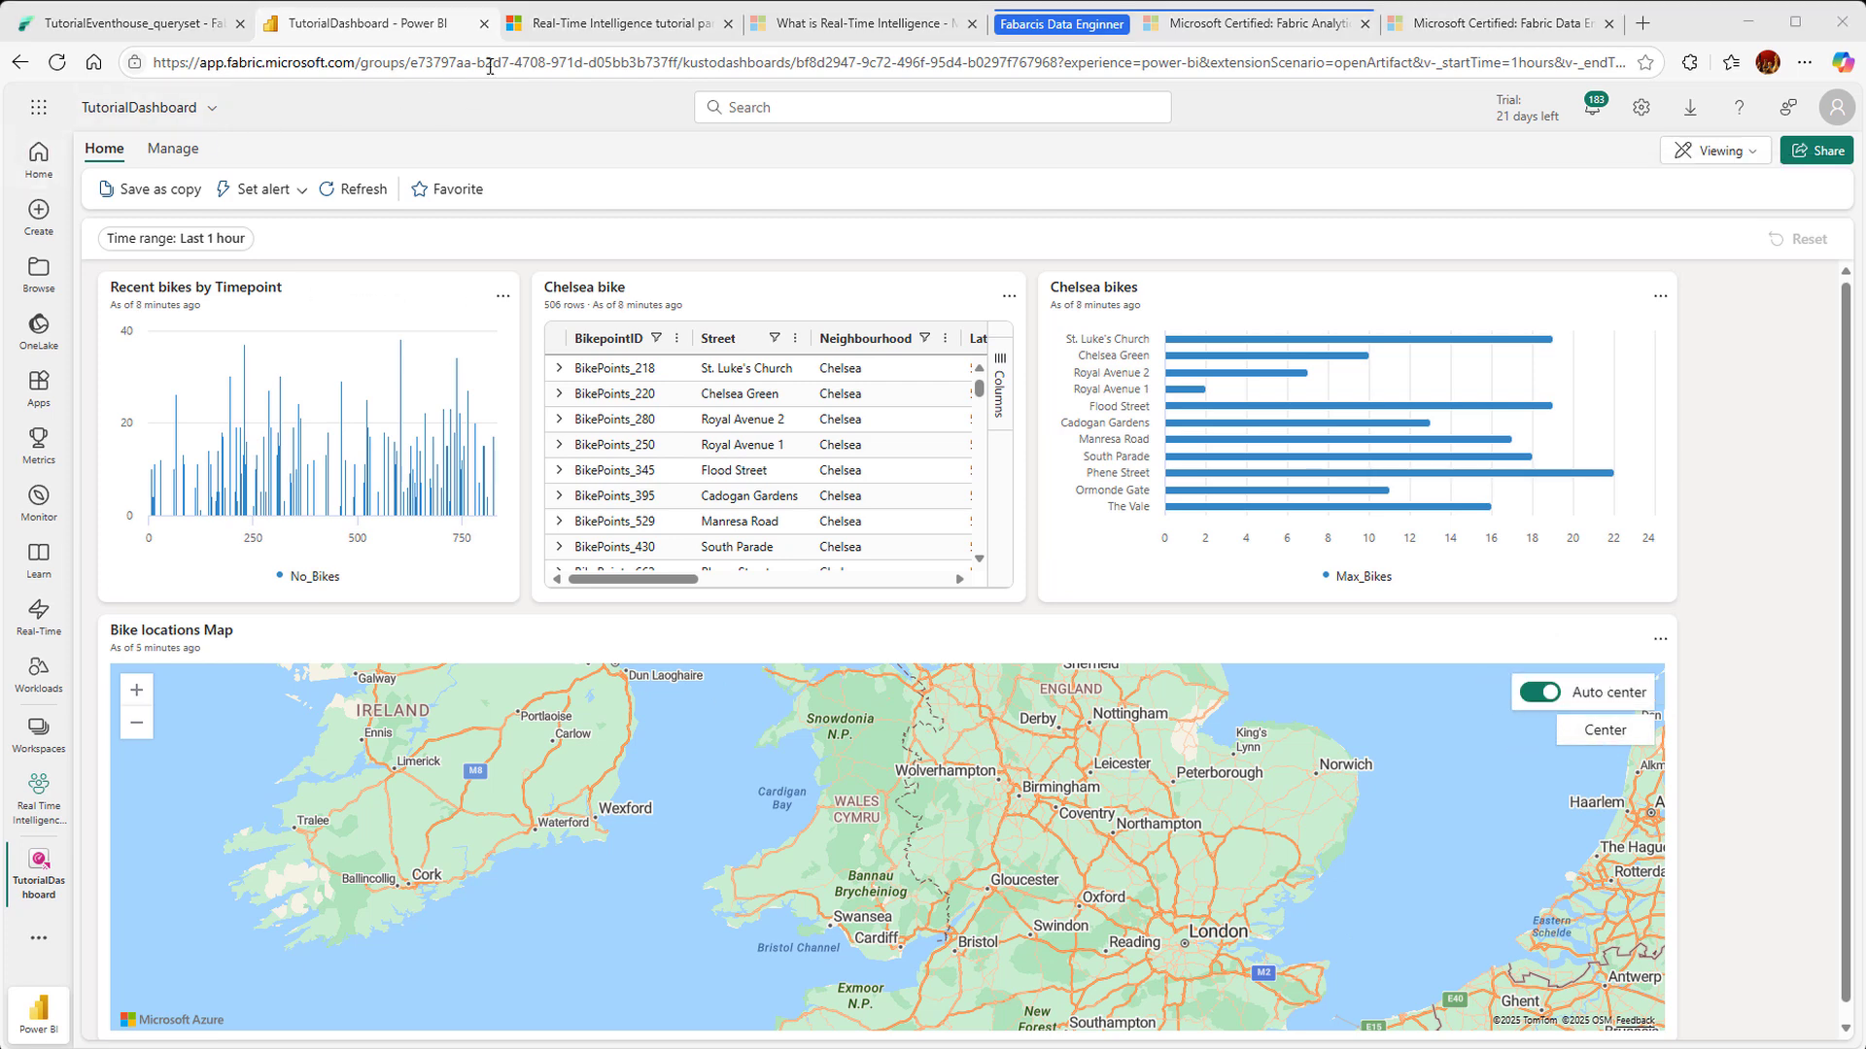
Step: Open tutorial part 6, Create a Power BI report, and review its instructions for building and saving the report
left_click(616, 23)
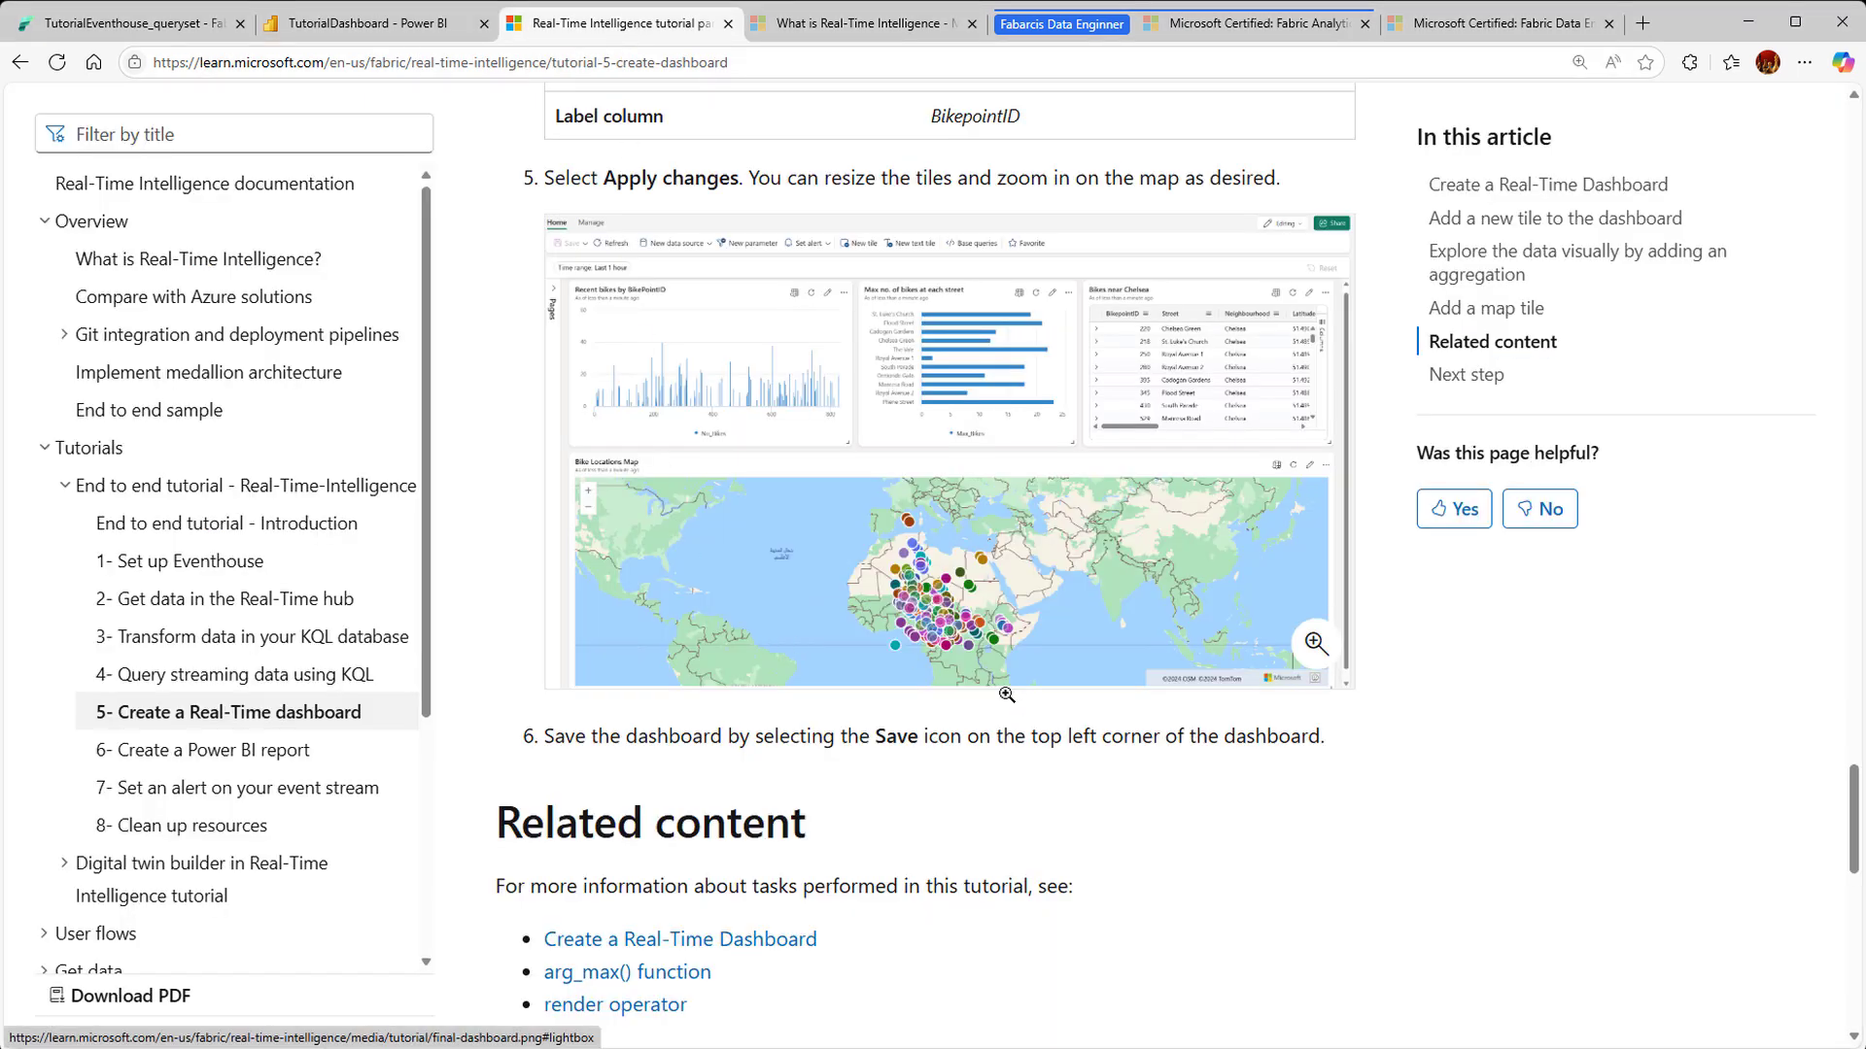
scroll(1006, 694, "down", 4)
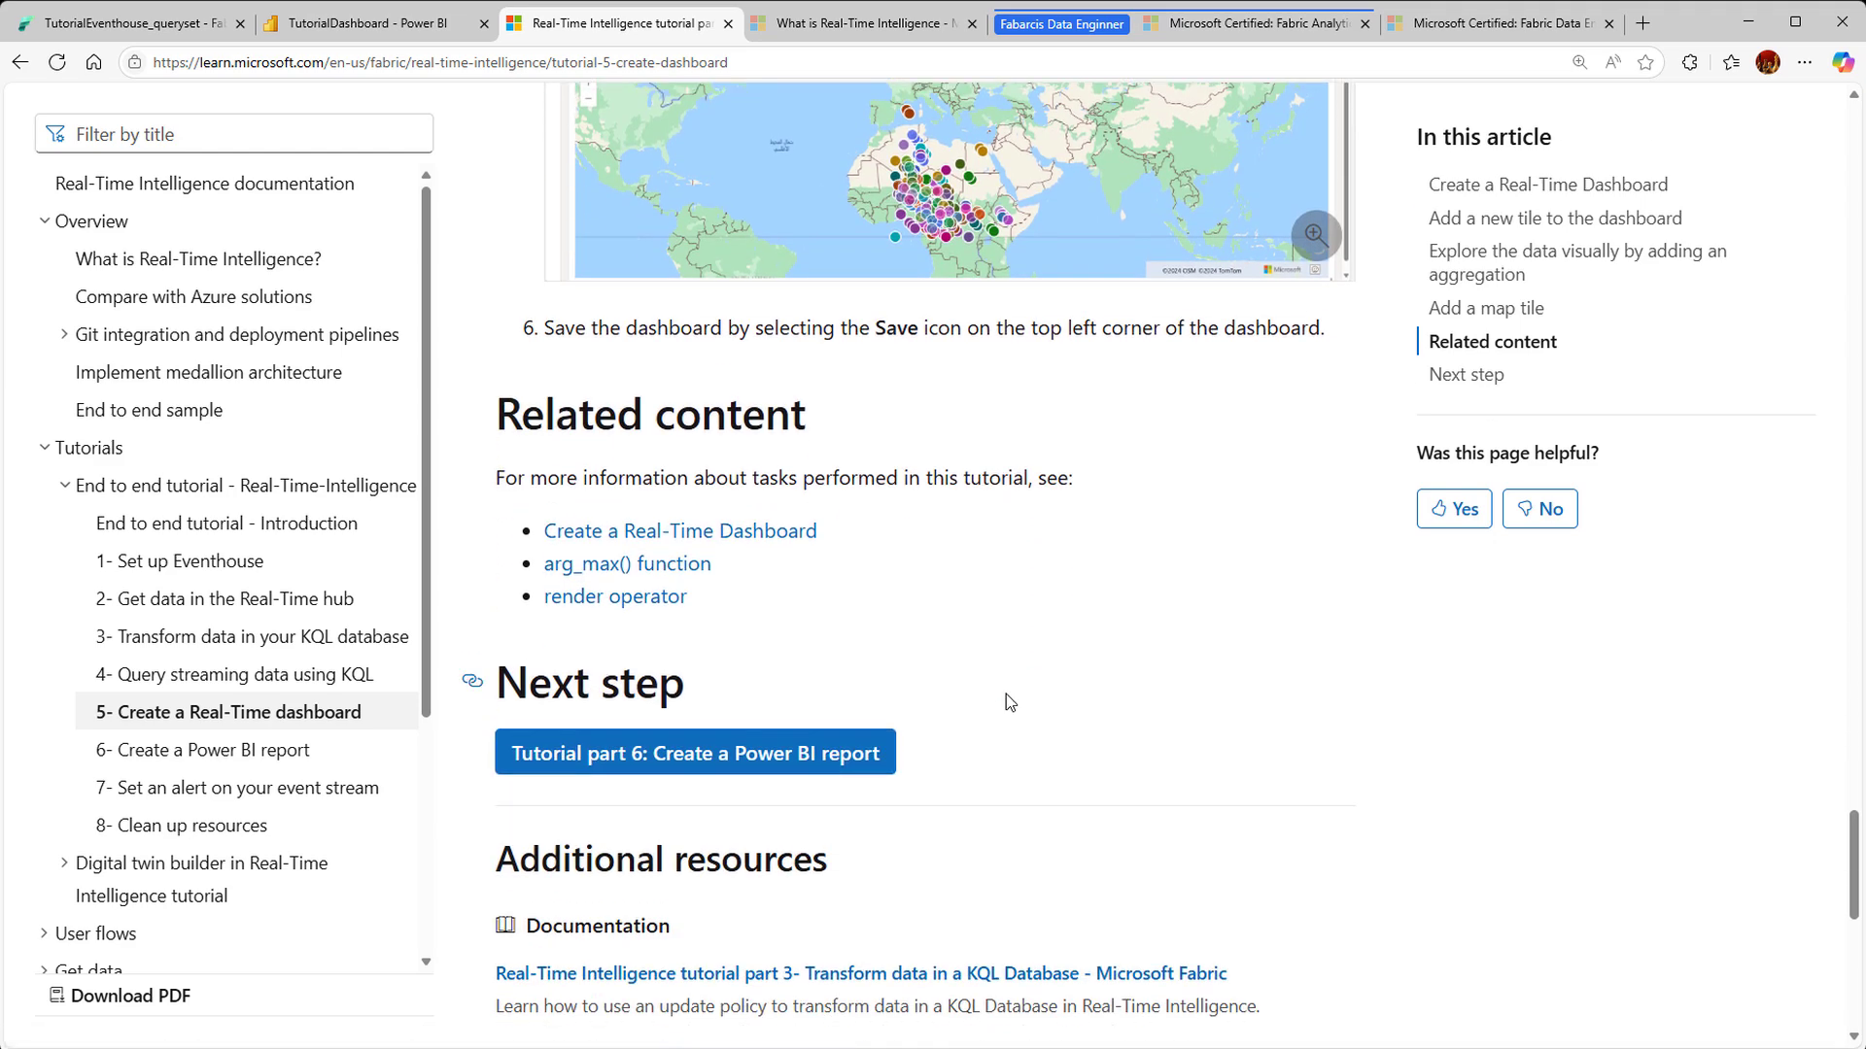
left_click(689, 769)
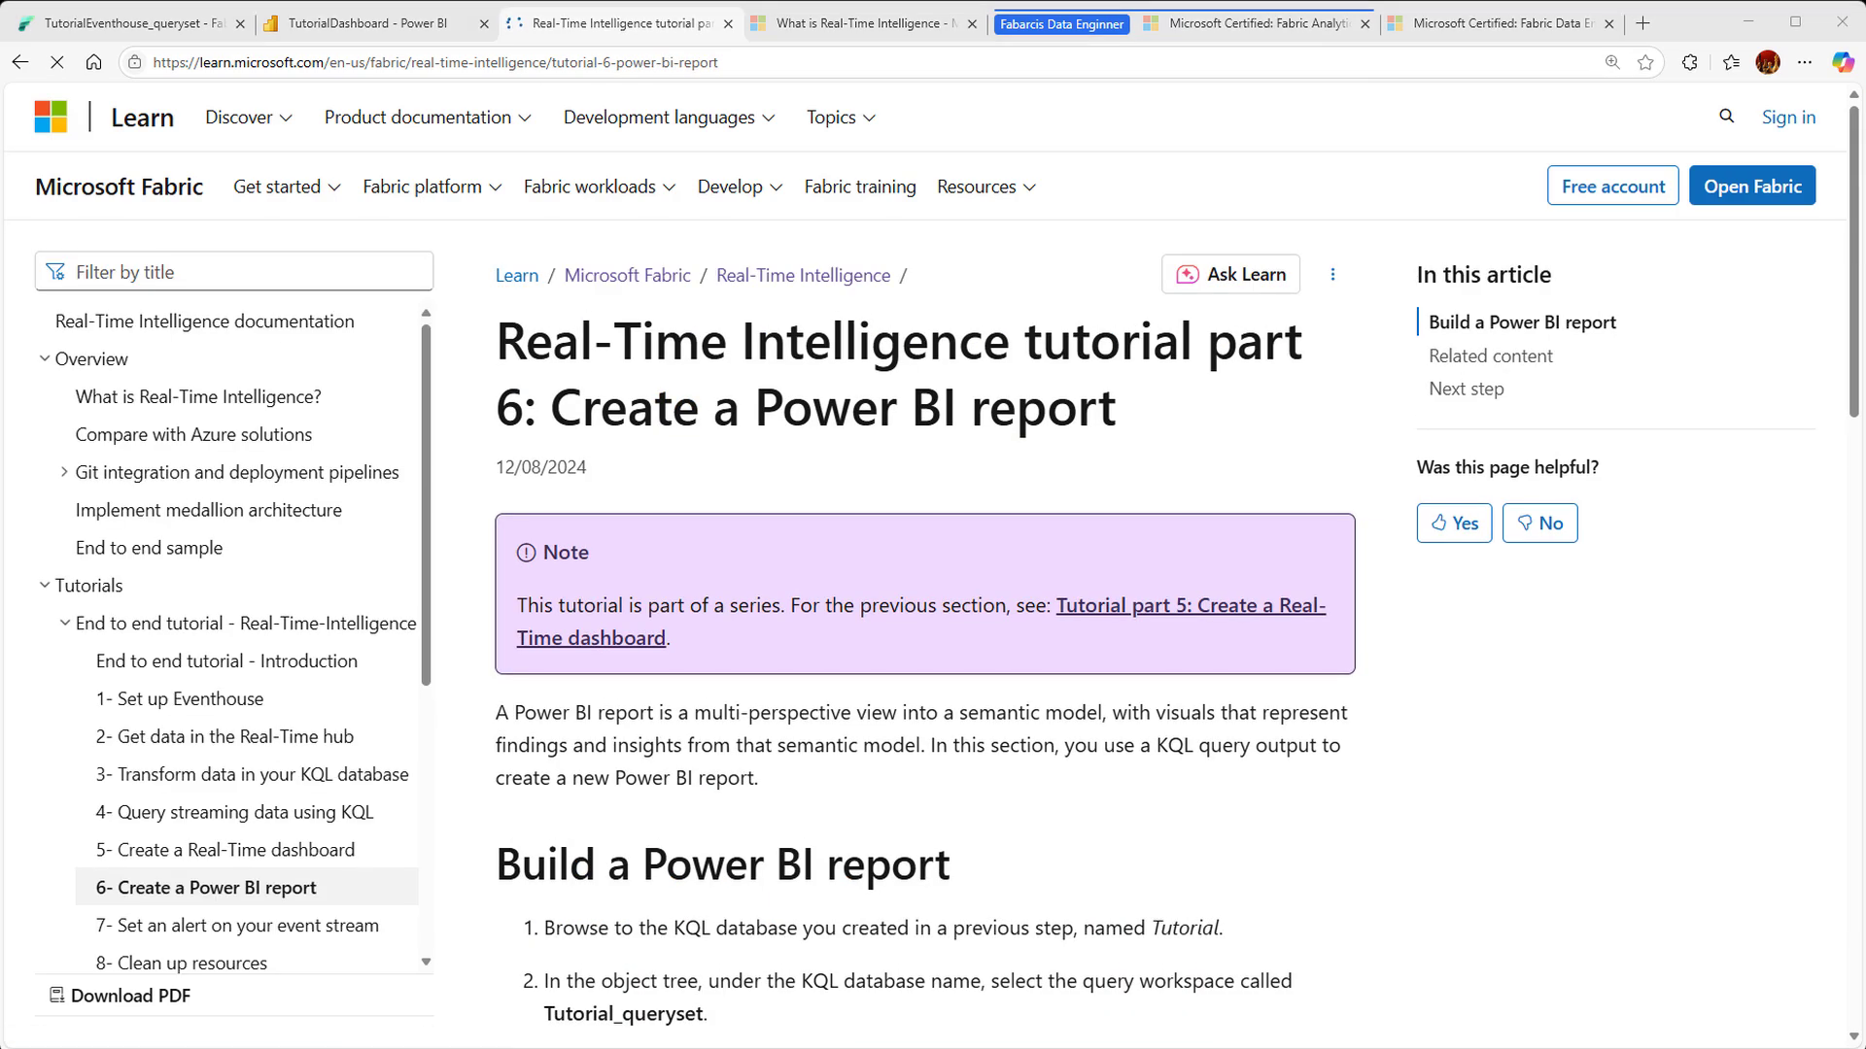
scroll(1853, 325, "down", 2)
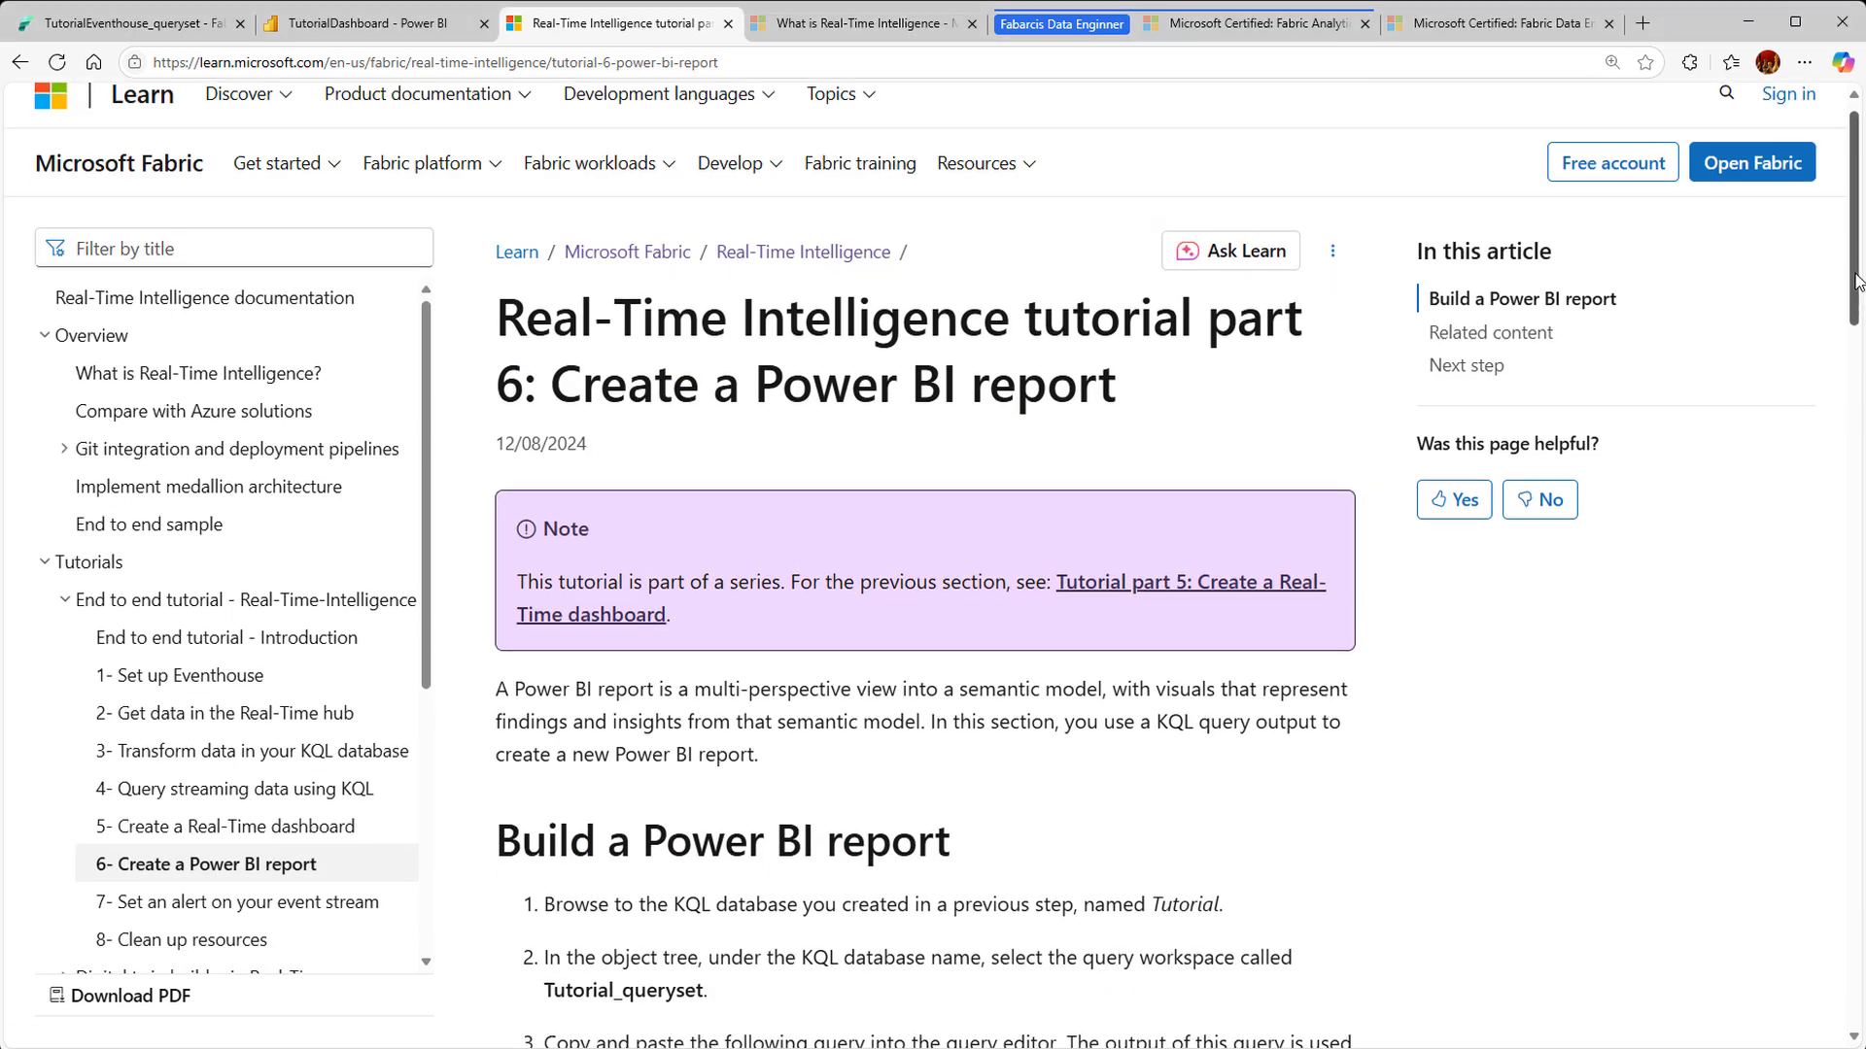
left_click_drag(1853, 326, 1842, 724)
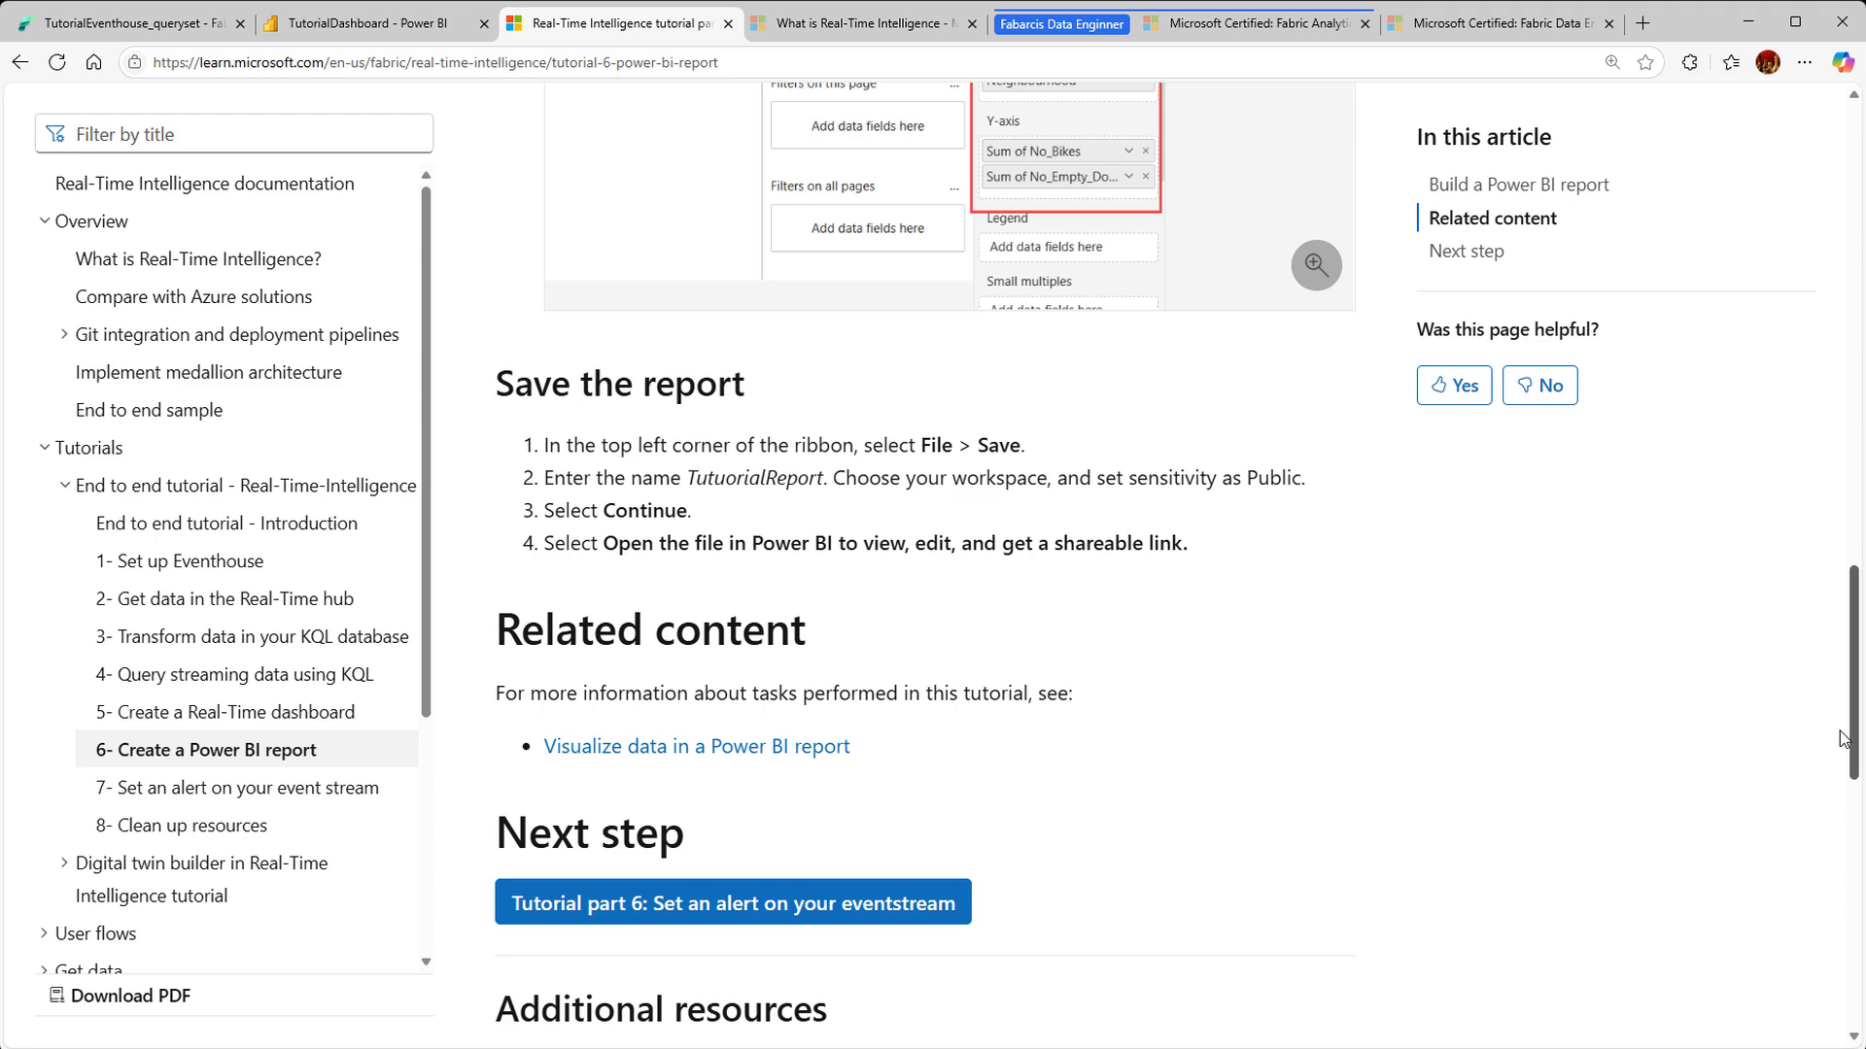
left_click_drag(1844, 739, 1838, 262)
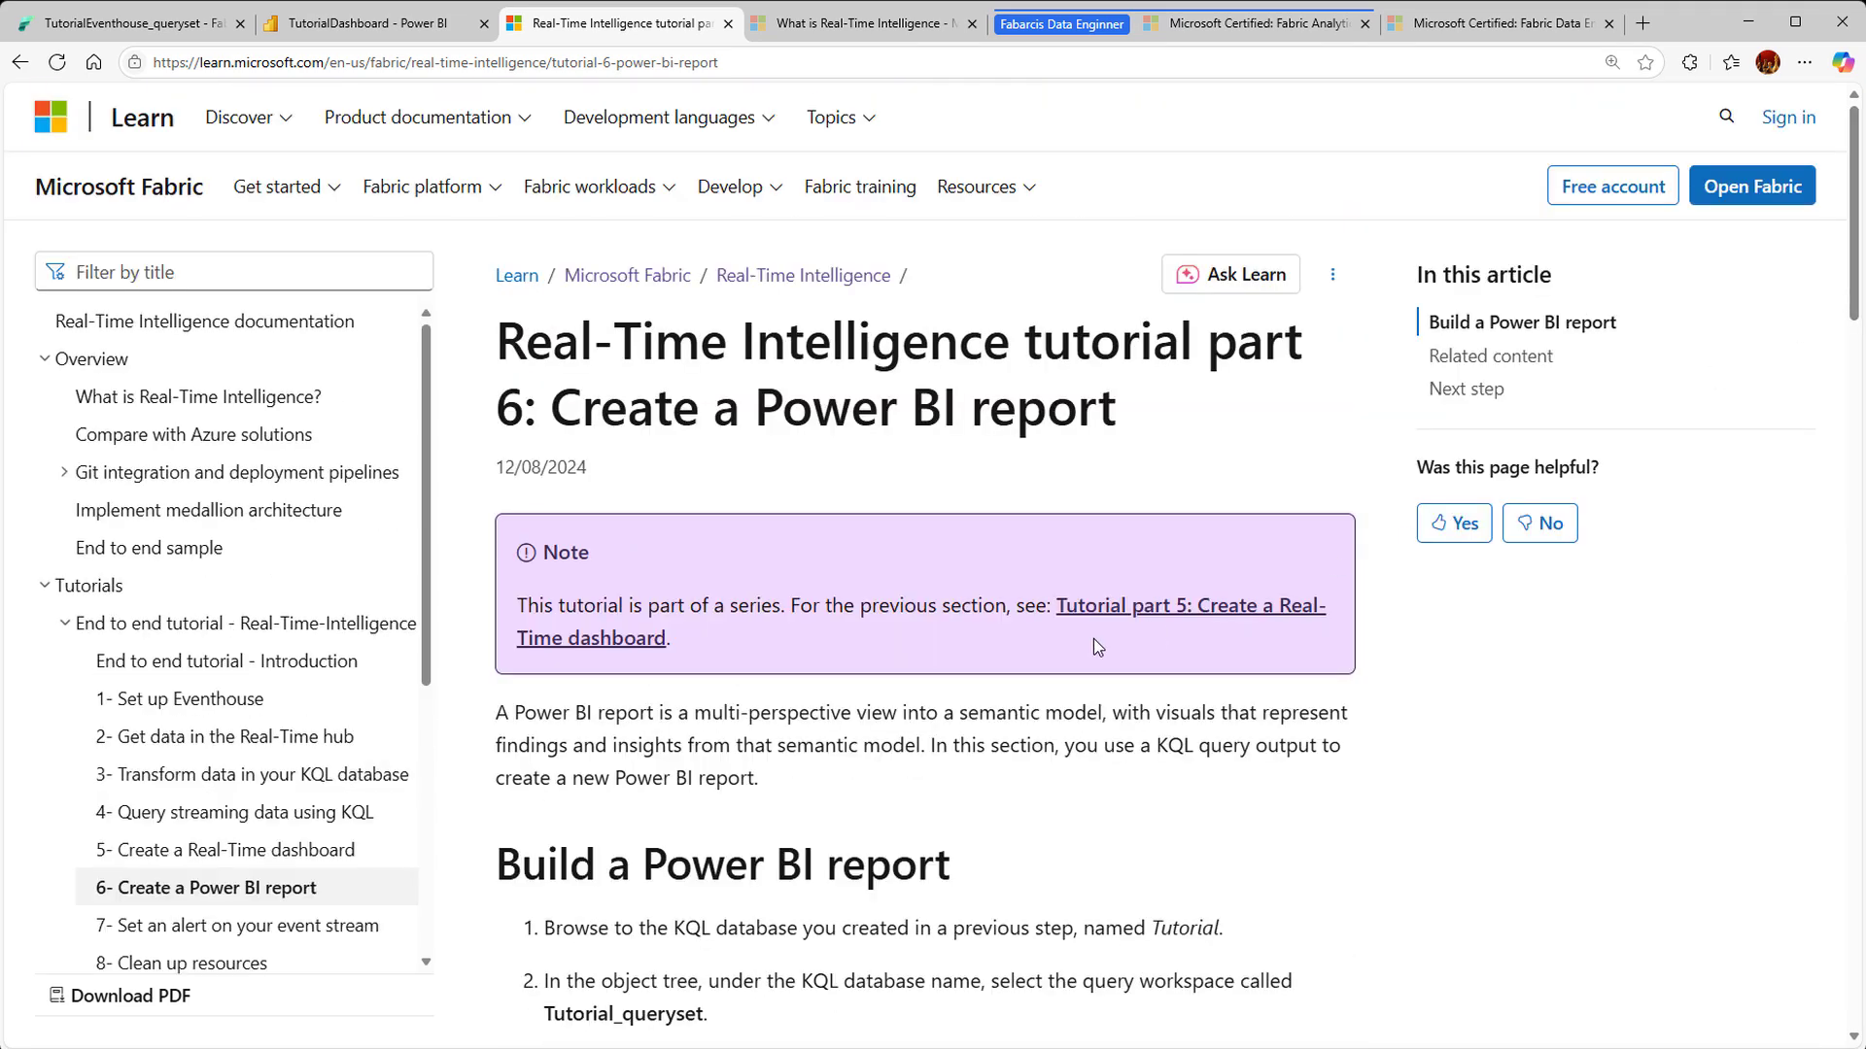
Step: In a new queryset query, run RawData | summarize arg_max(Timestamp, No_Bikes, No_Empty_Docks, Neighbourhood, Lat=todouble(Latitude), Lon=todouble(Longitude)) by BikepointID and enlarge the results area
left_click(107, 24)
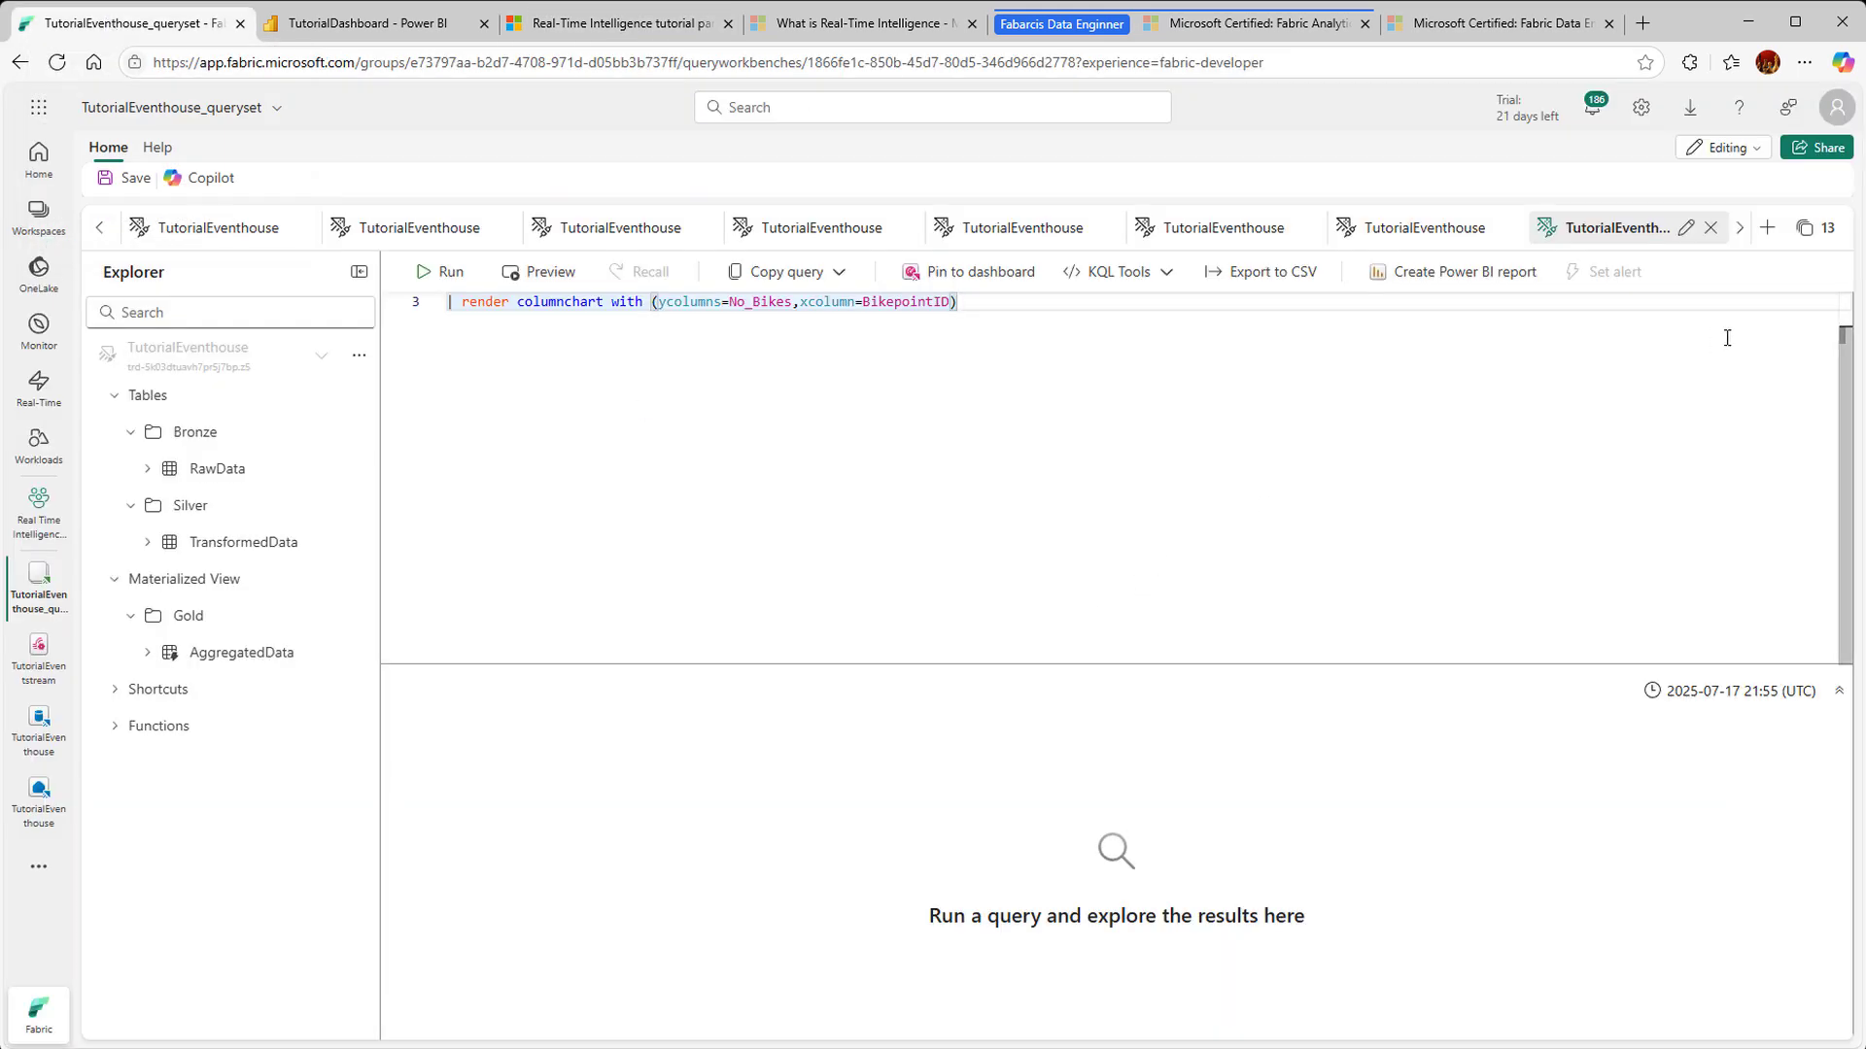
left_click(1767, 229)
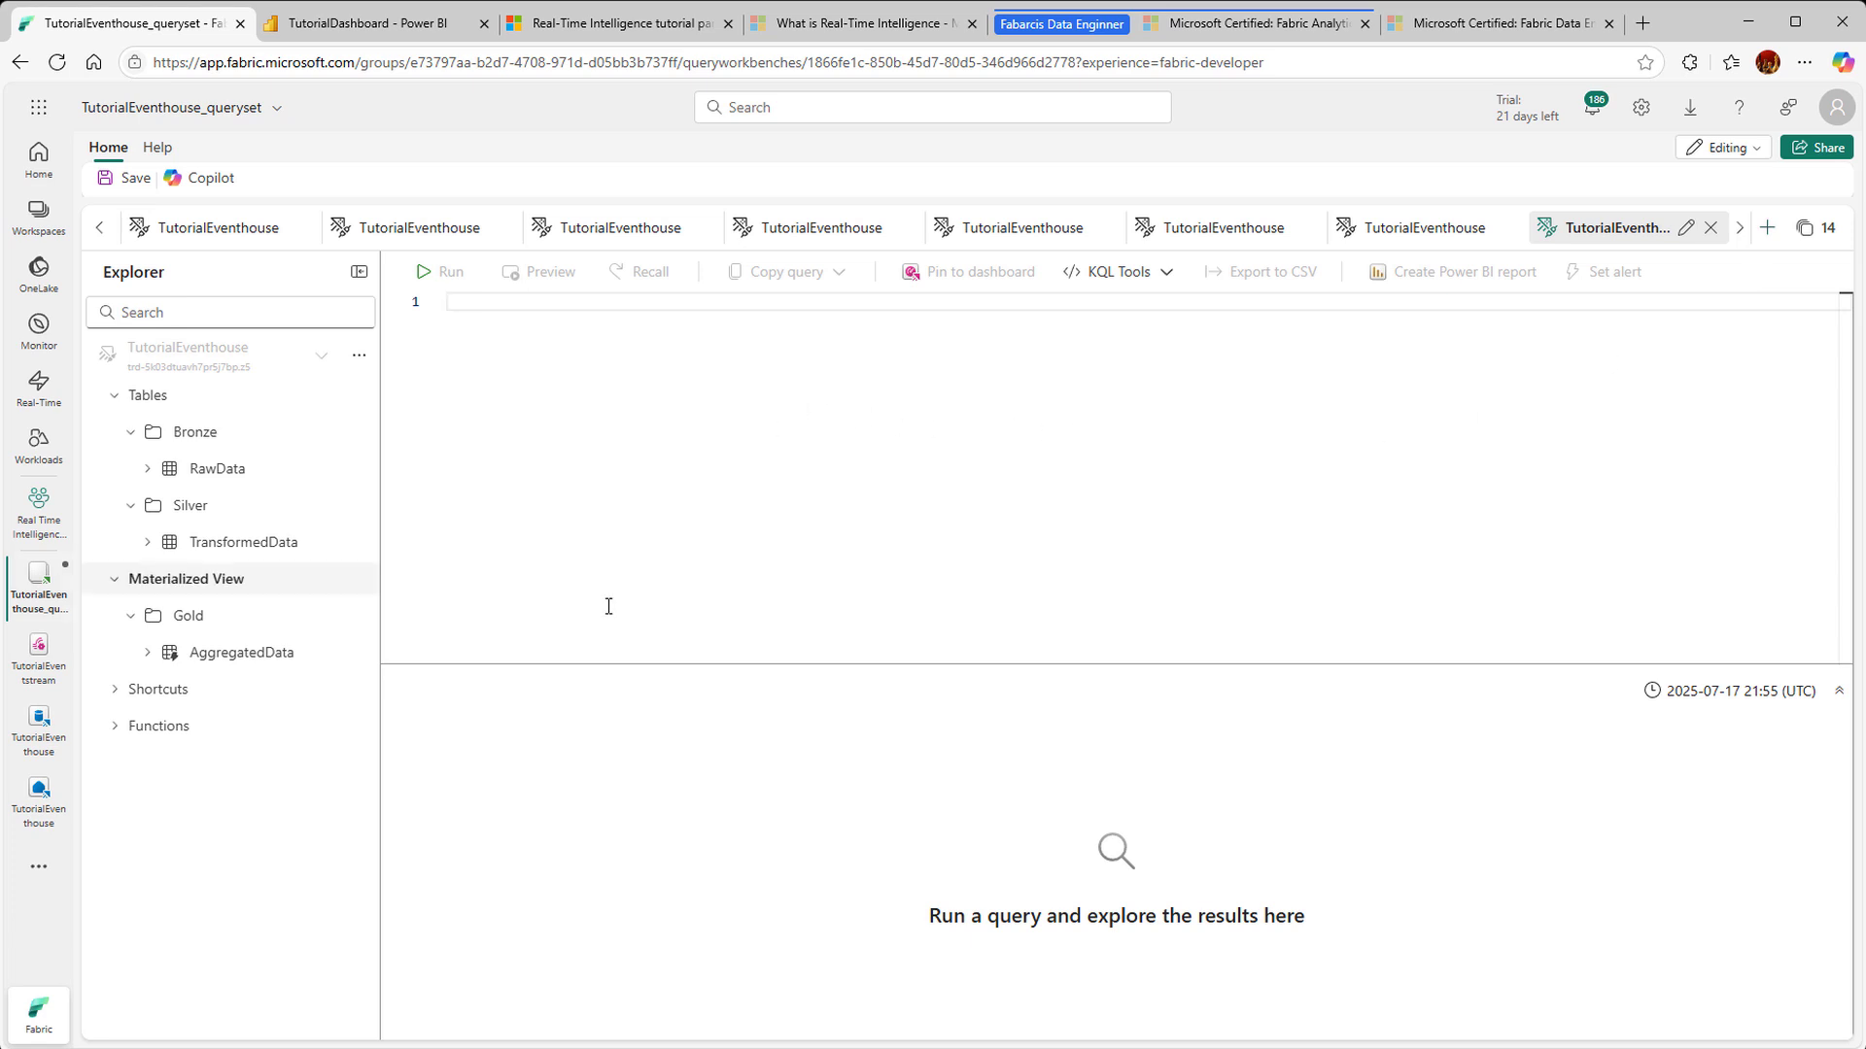
type("RawData | summarize arg_max(Timestamp, No_Bikes,  No_Empty_Docks, Neighbourhood, Lat=todouble(Latitude), Lon=todouble(Longitude)) by BikepointID")
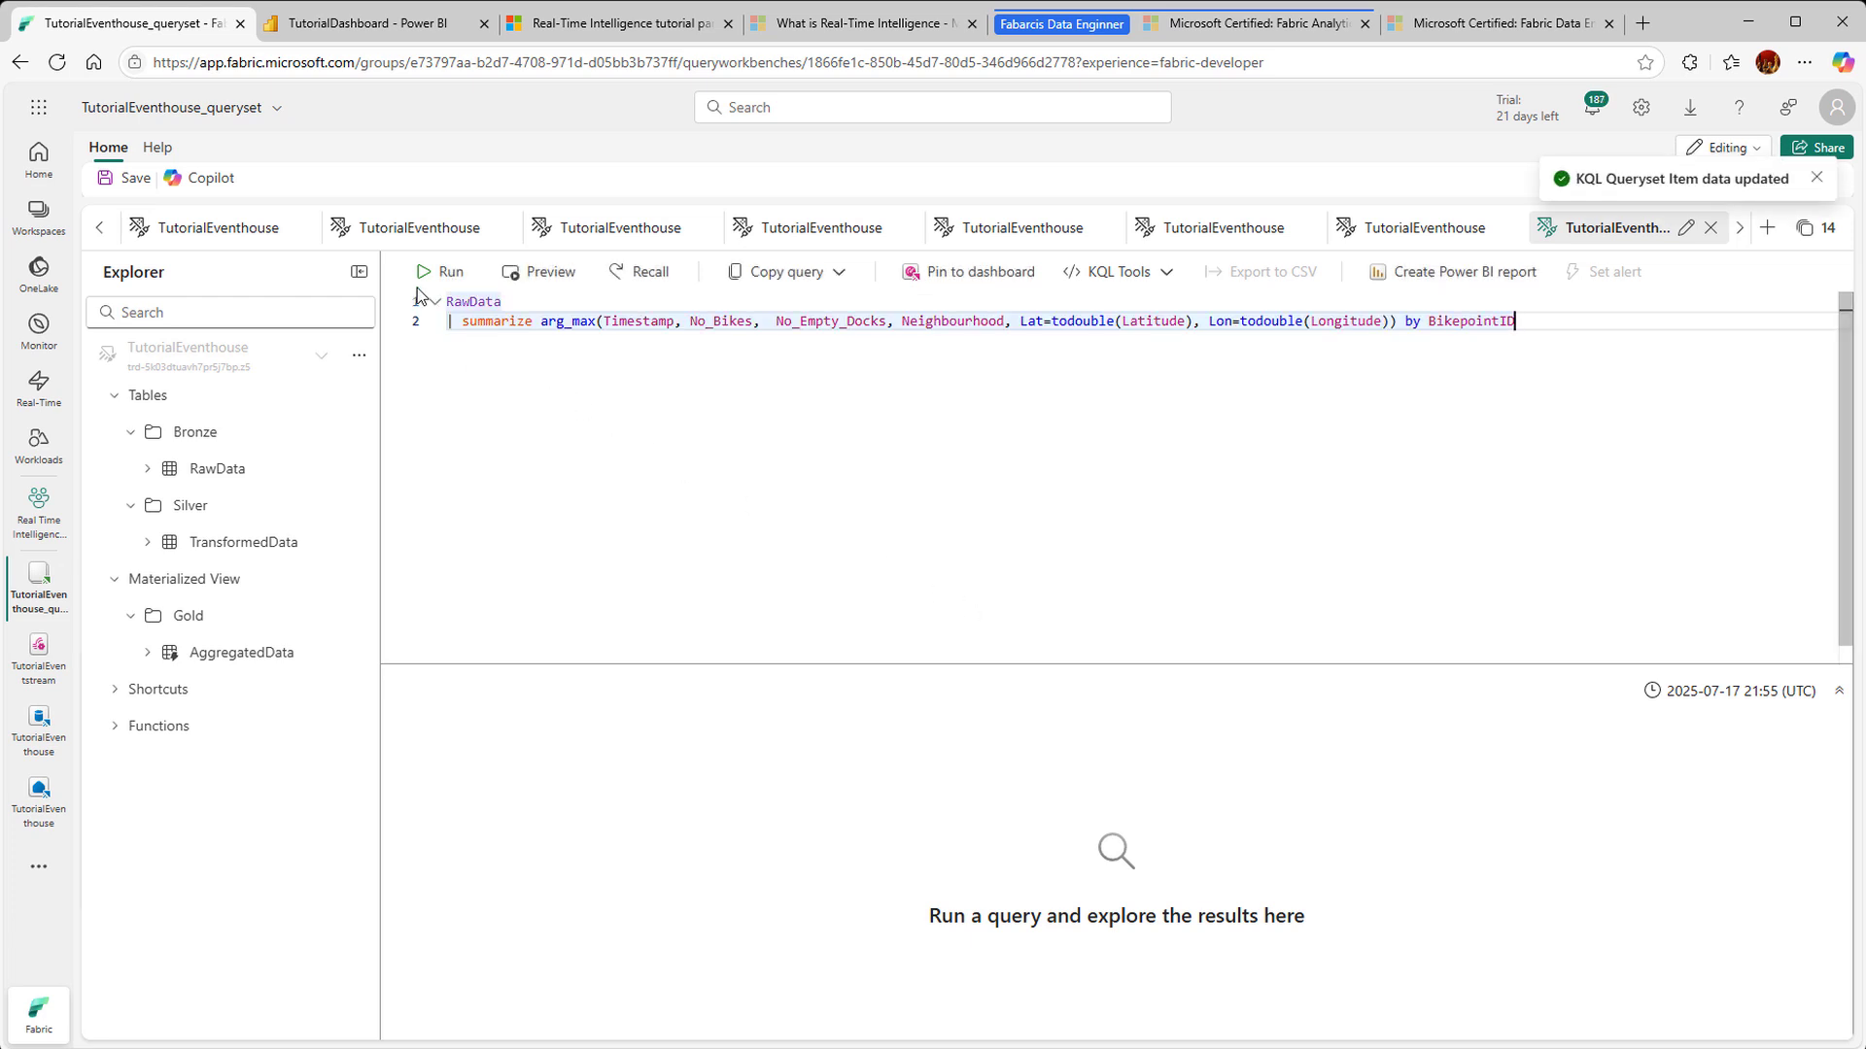
left_click(427, 273)
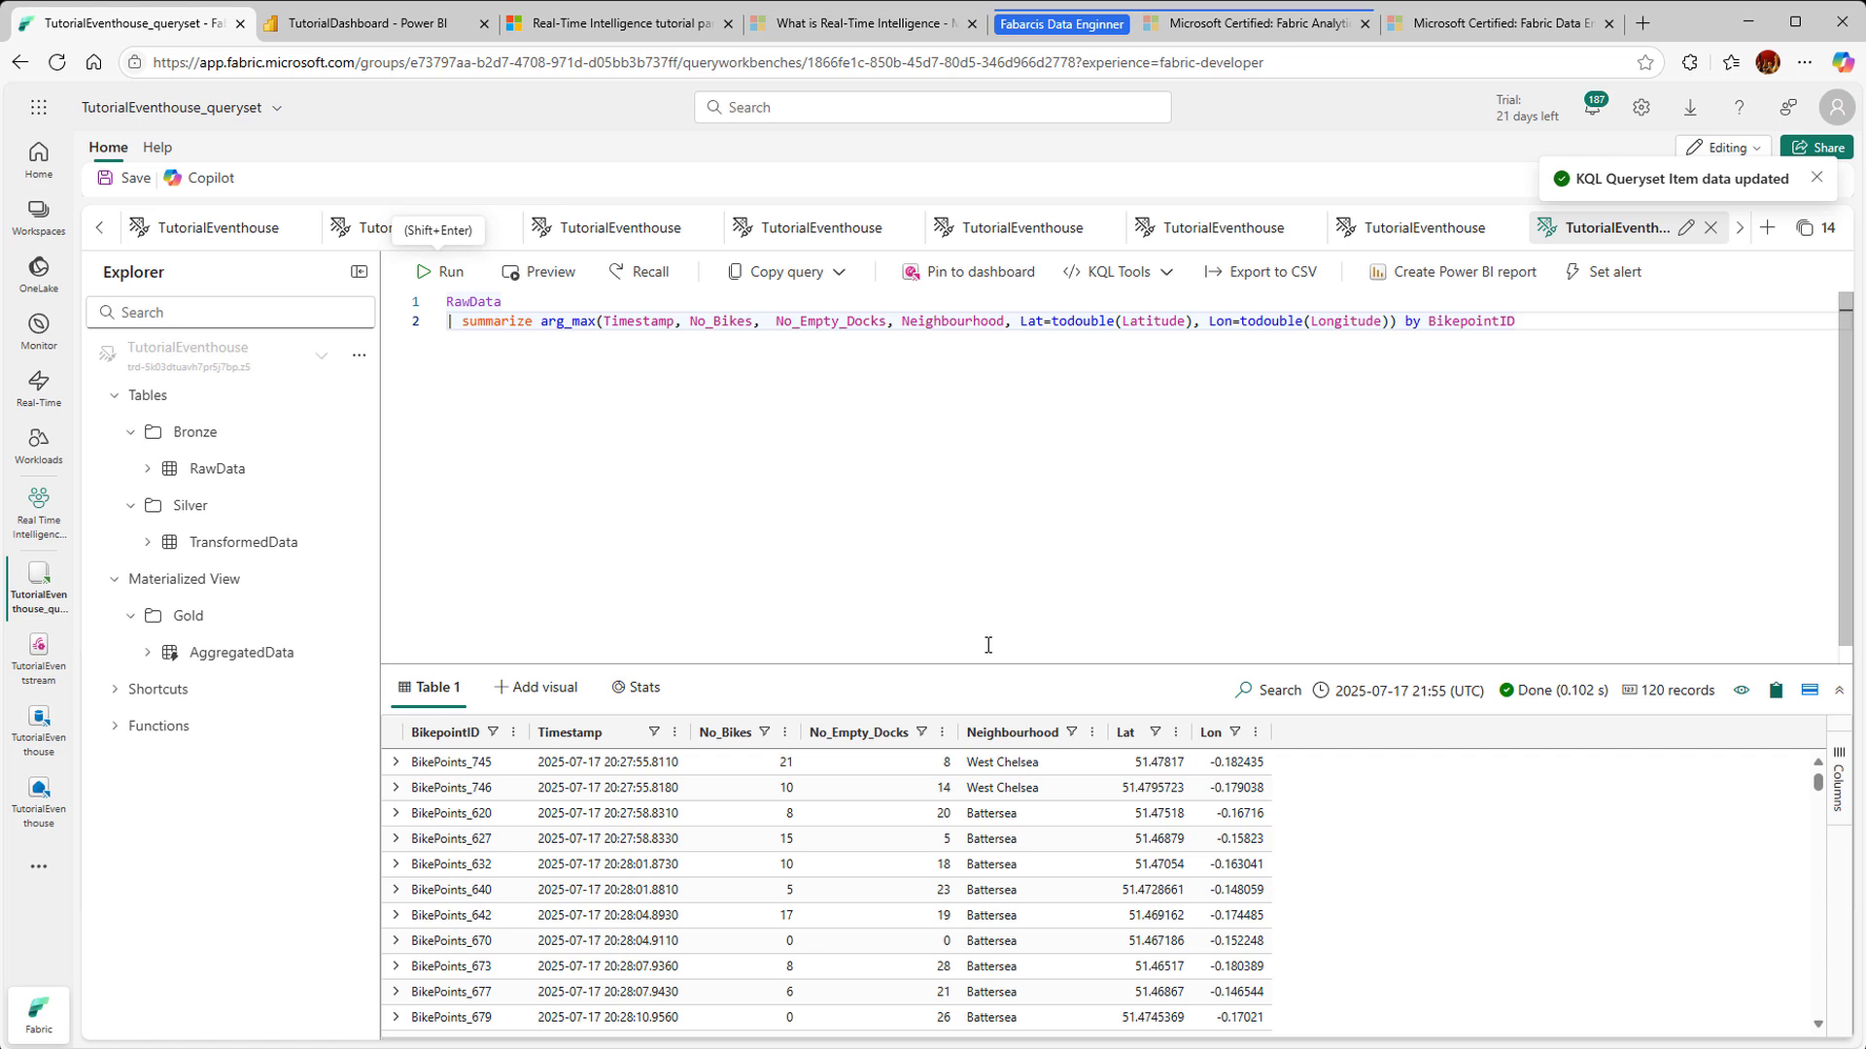
left_click_drag(935, 664, 954, 578)
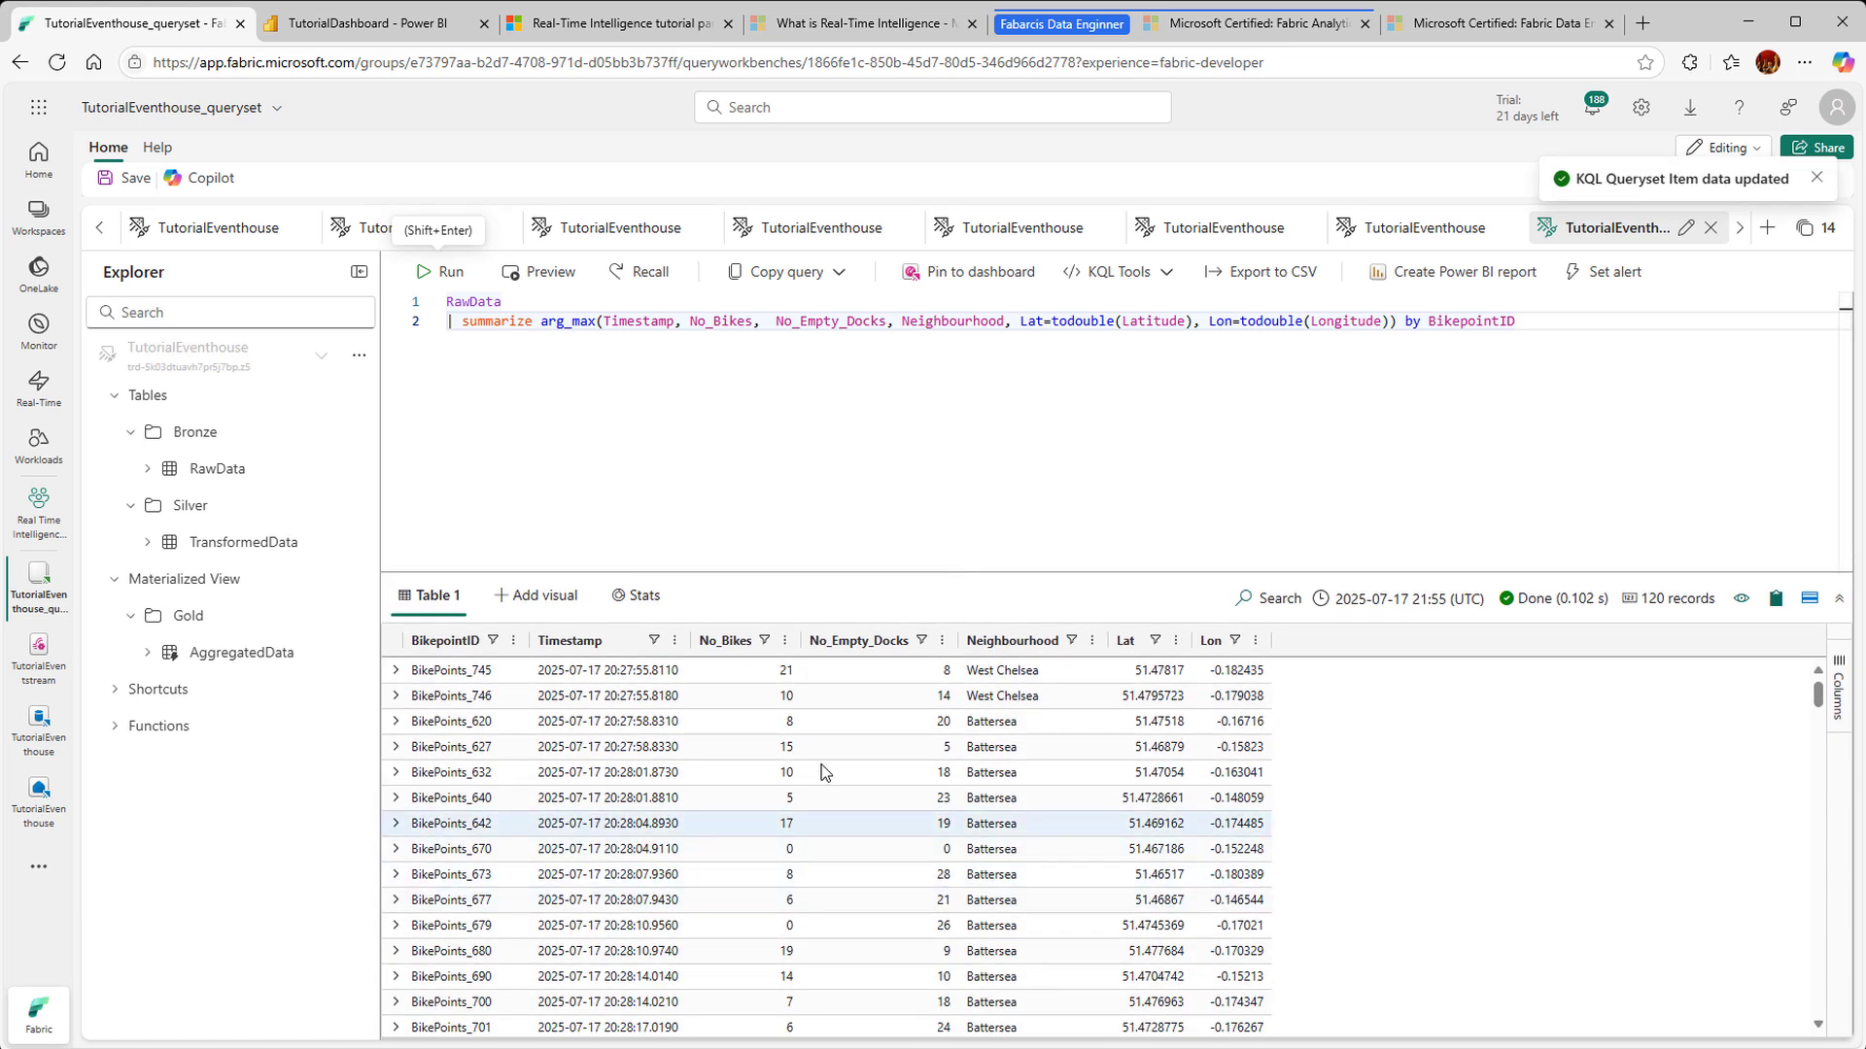
Step: Create a Power BI report from the query result with an enlarged stacked column chart of No_Bikes and No_Empty_Docks by Neighbourhood
left_click(1484, 281)
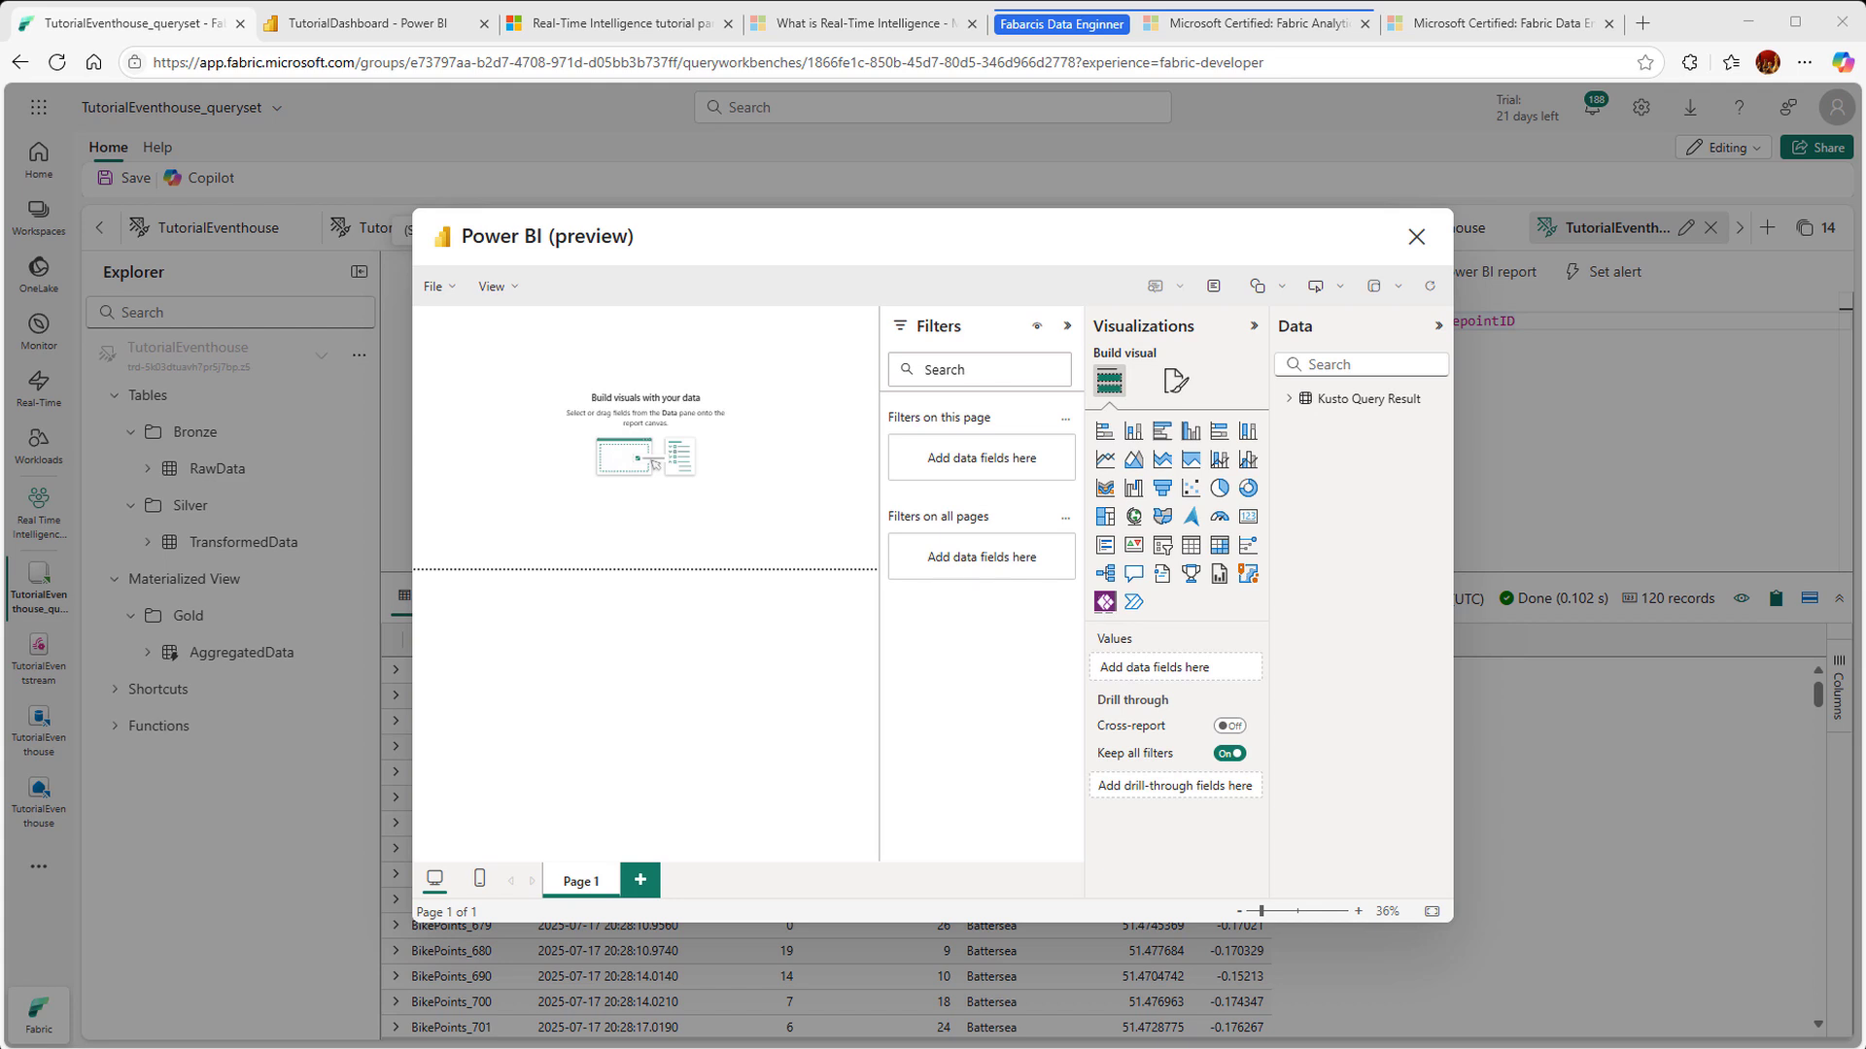
left_click(1290, 399)
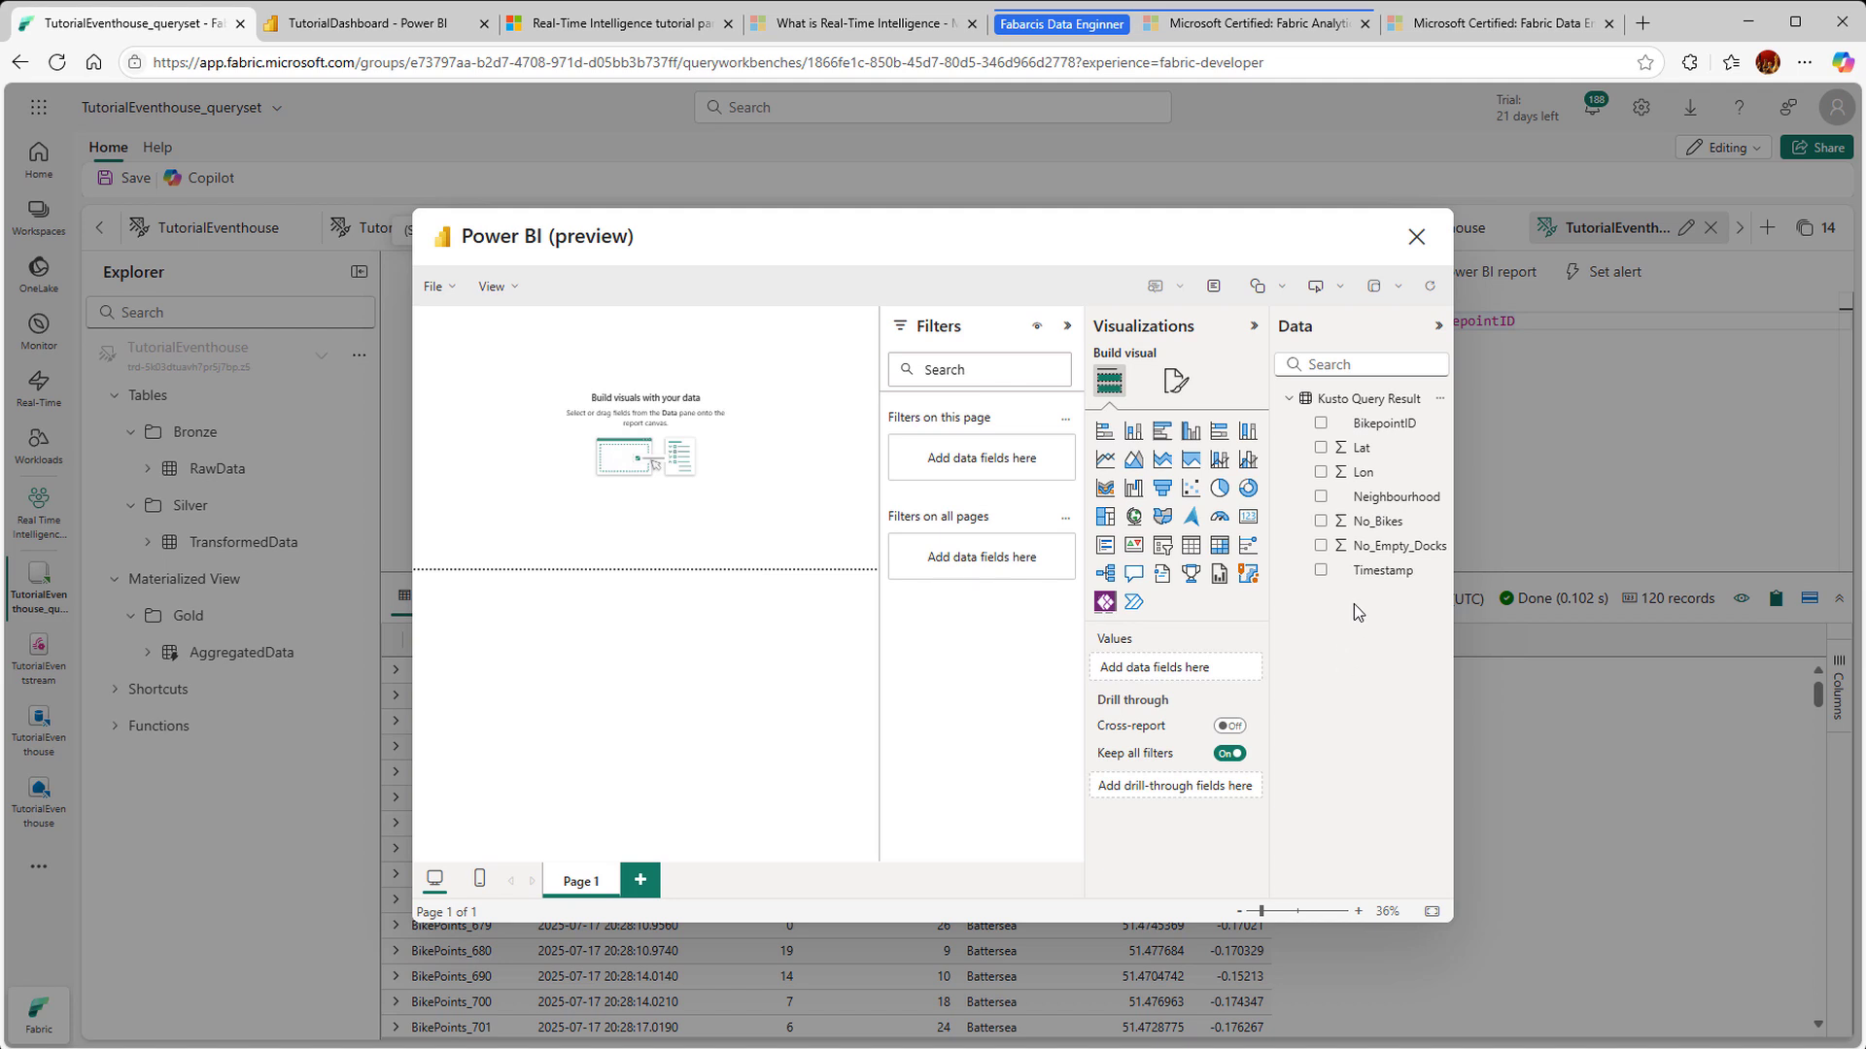
left_click(1322, 497)
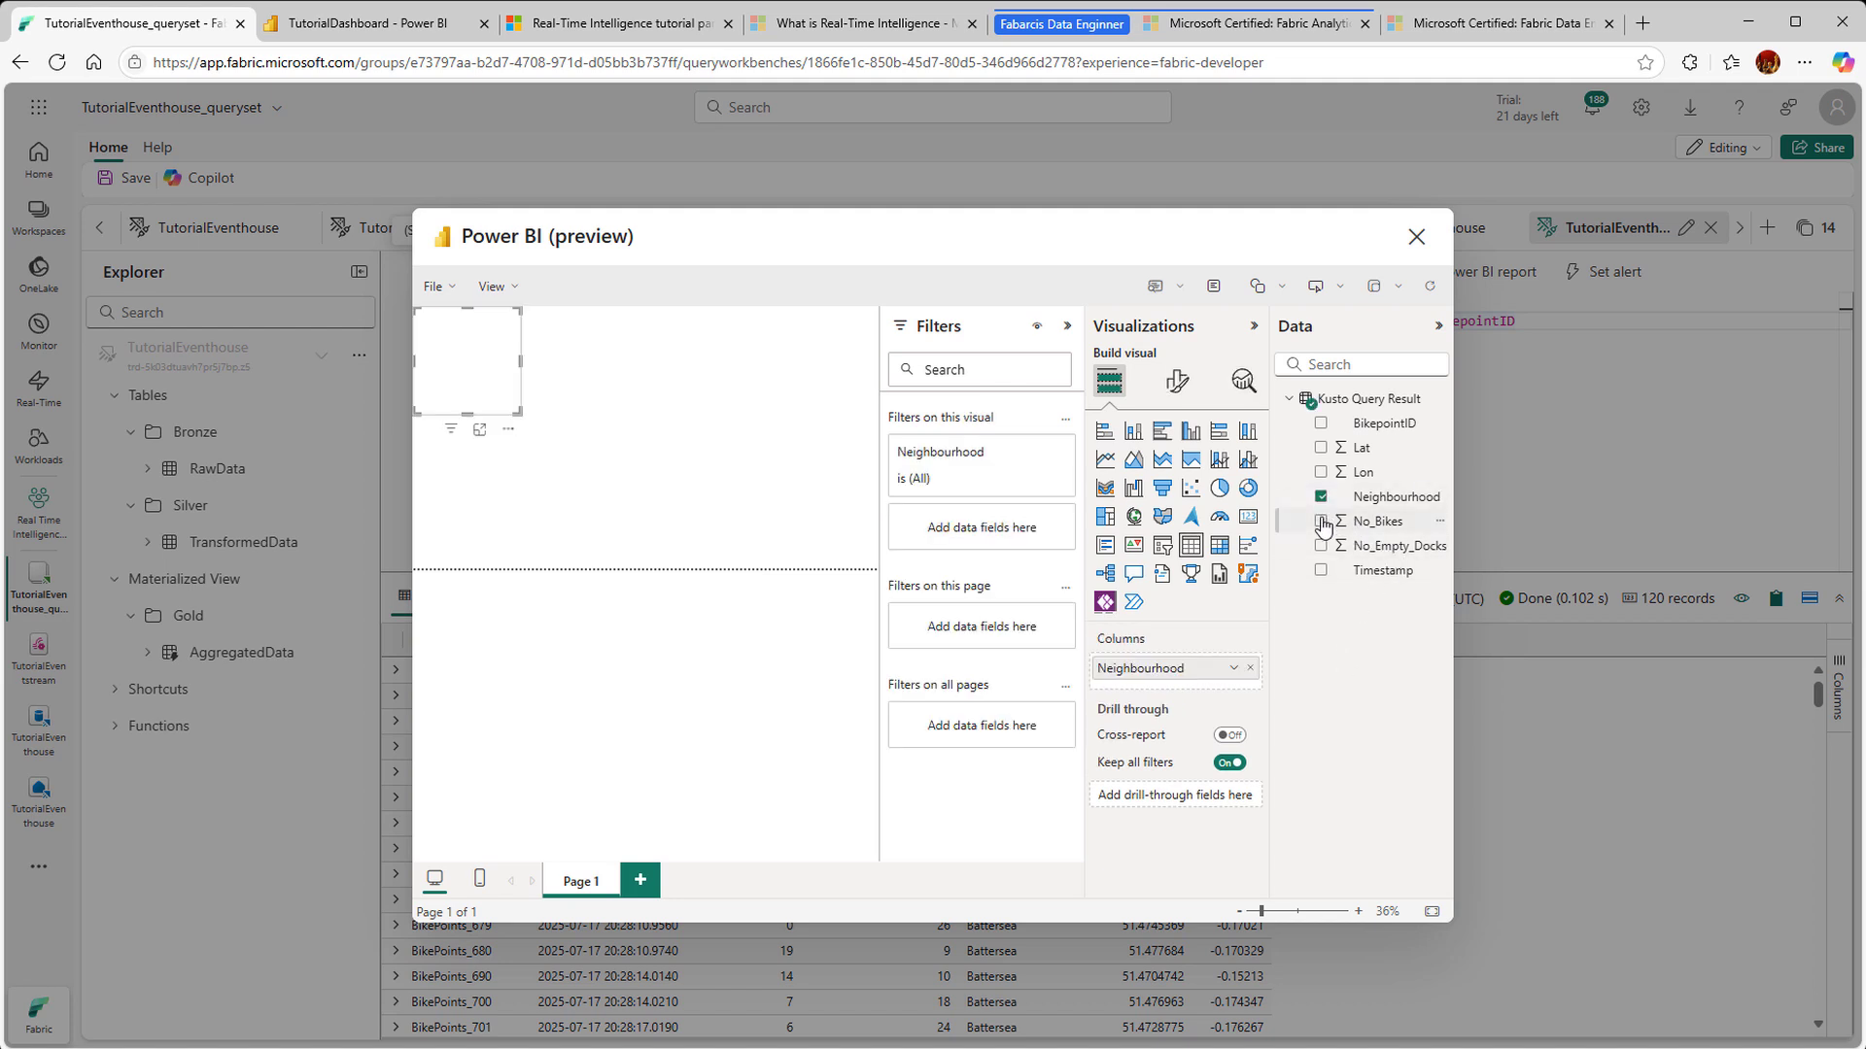
left_click(1321, 522)
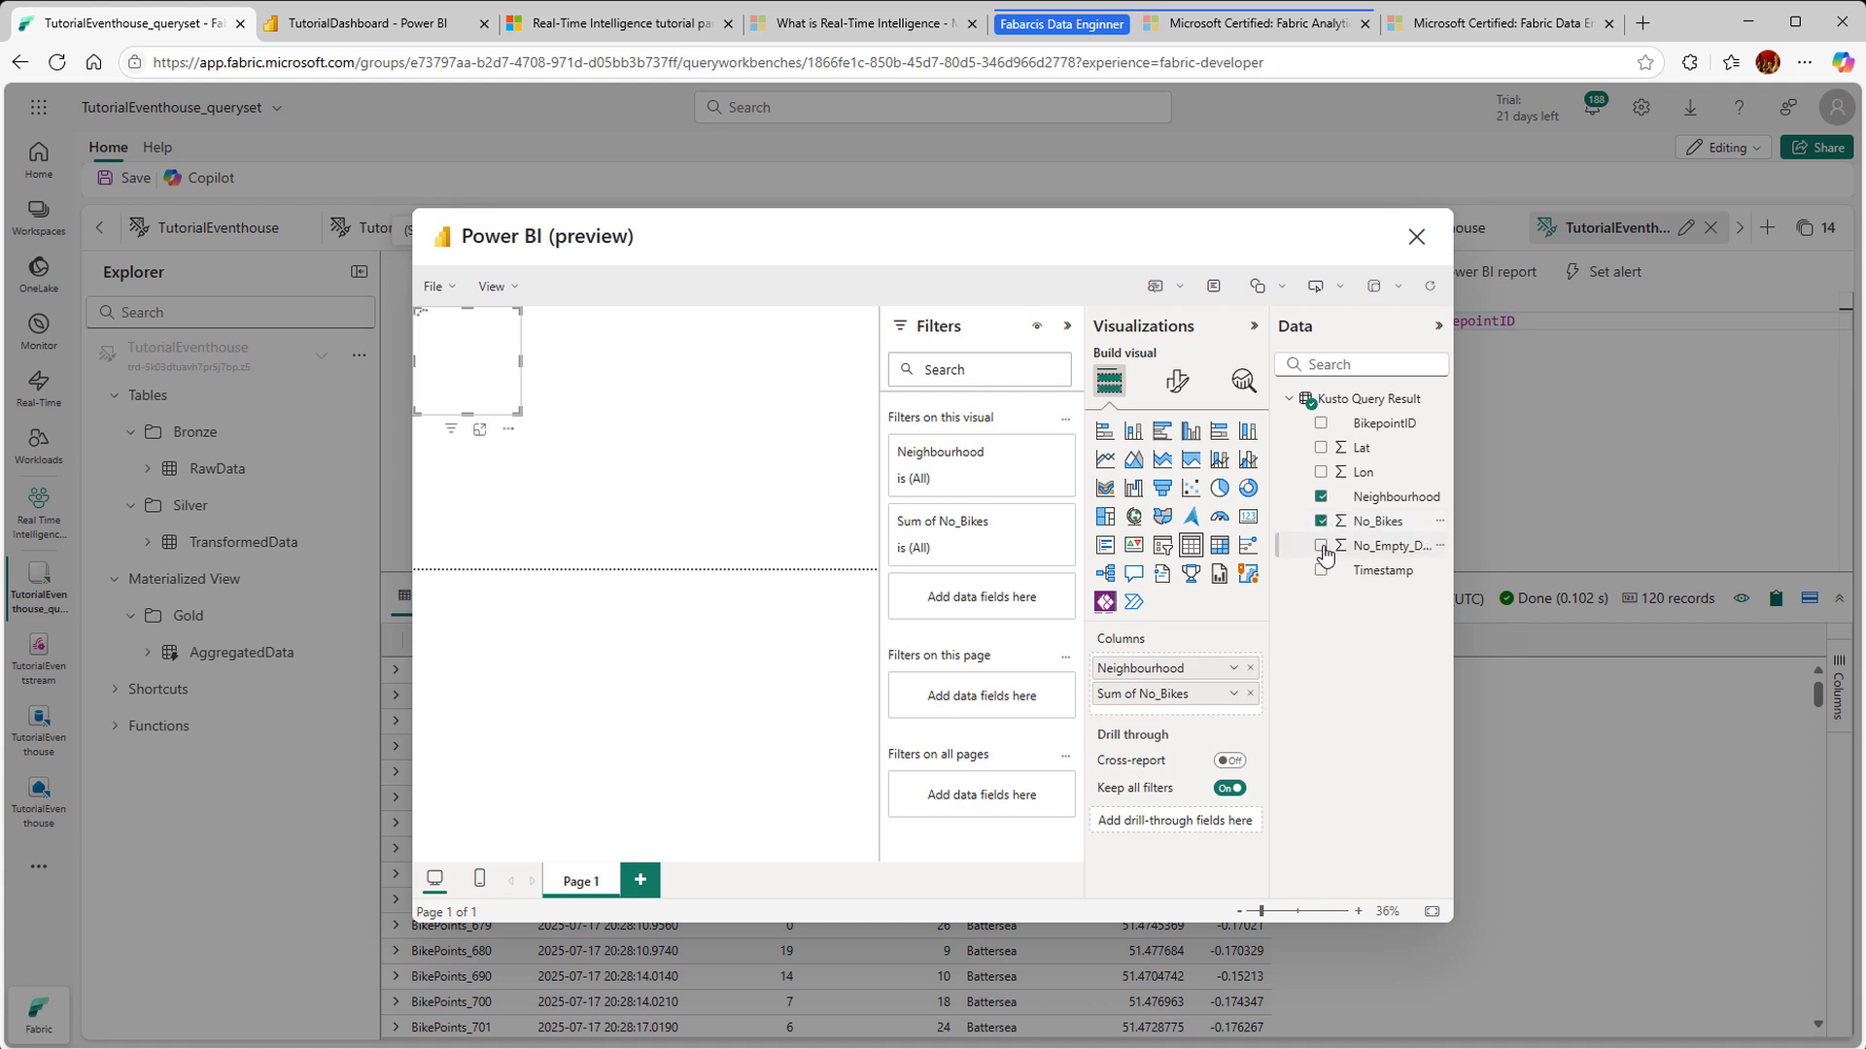
left_click(1321, 546)
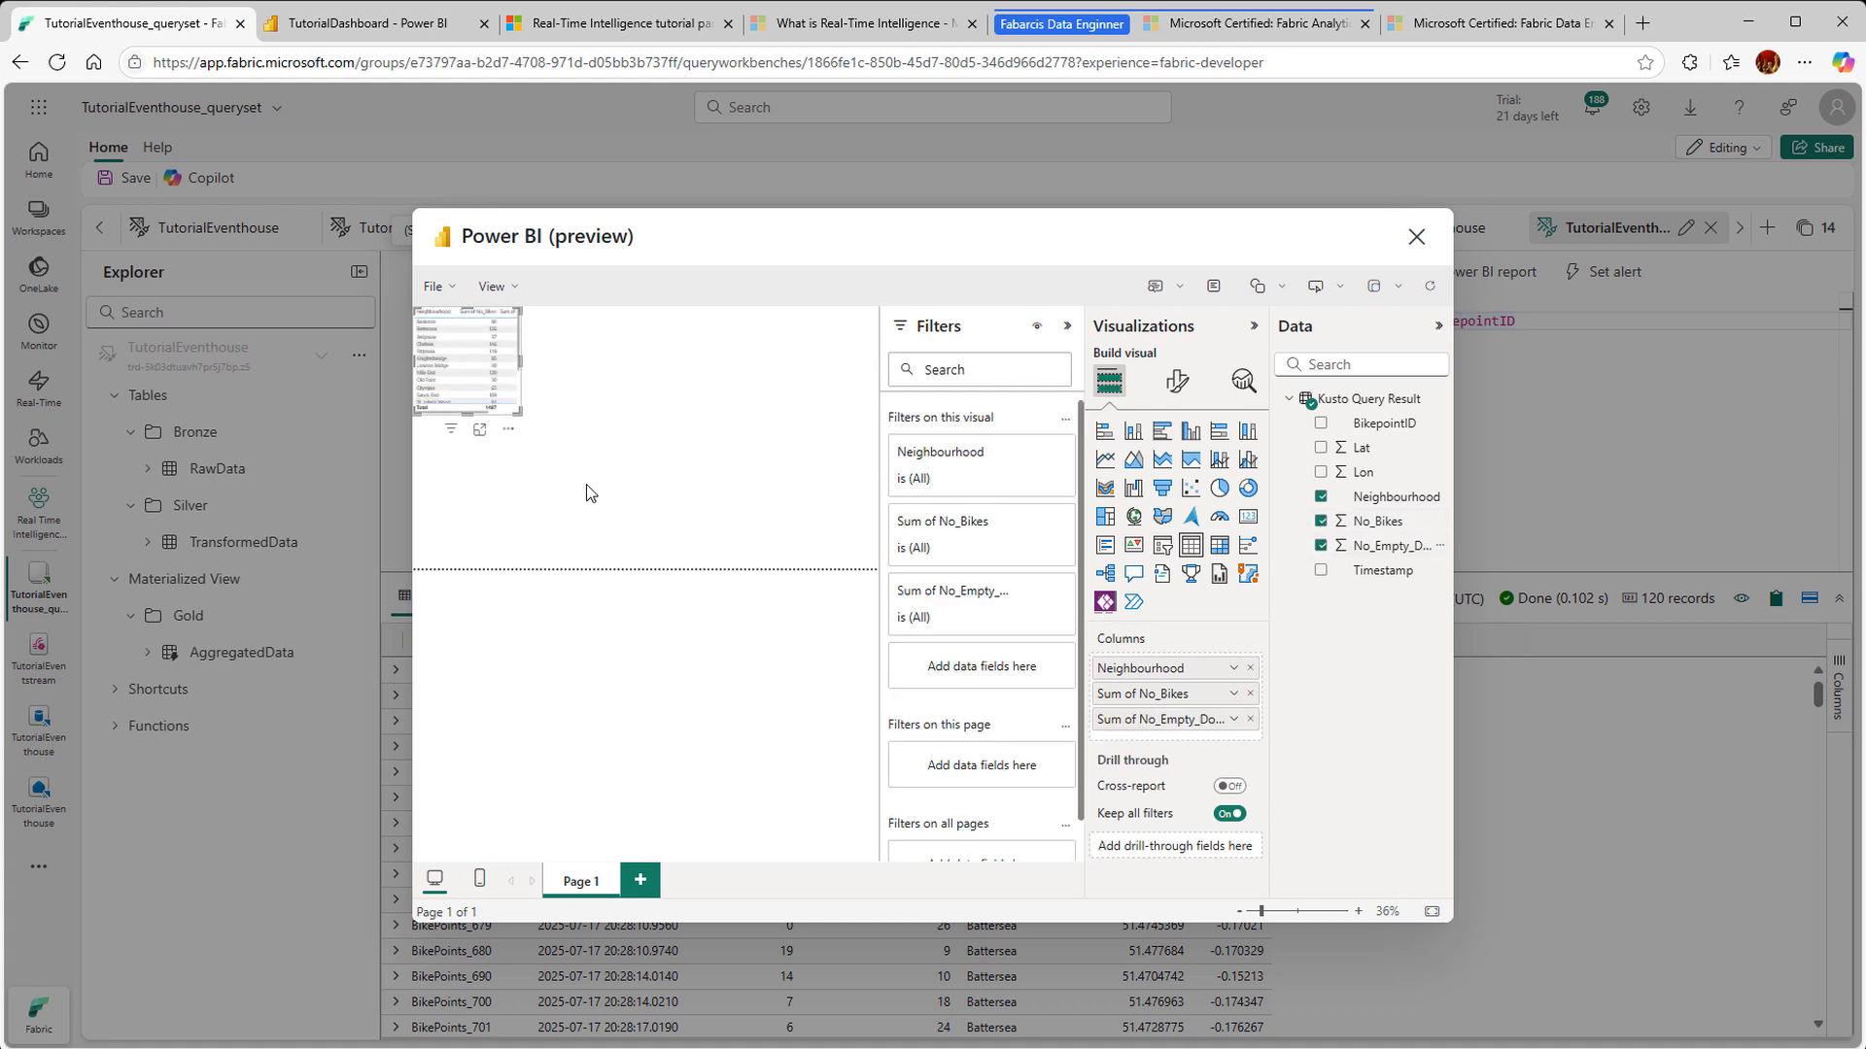
left_click_drag(521, 413, 804, 529)
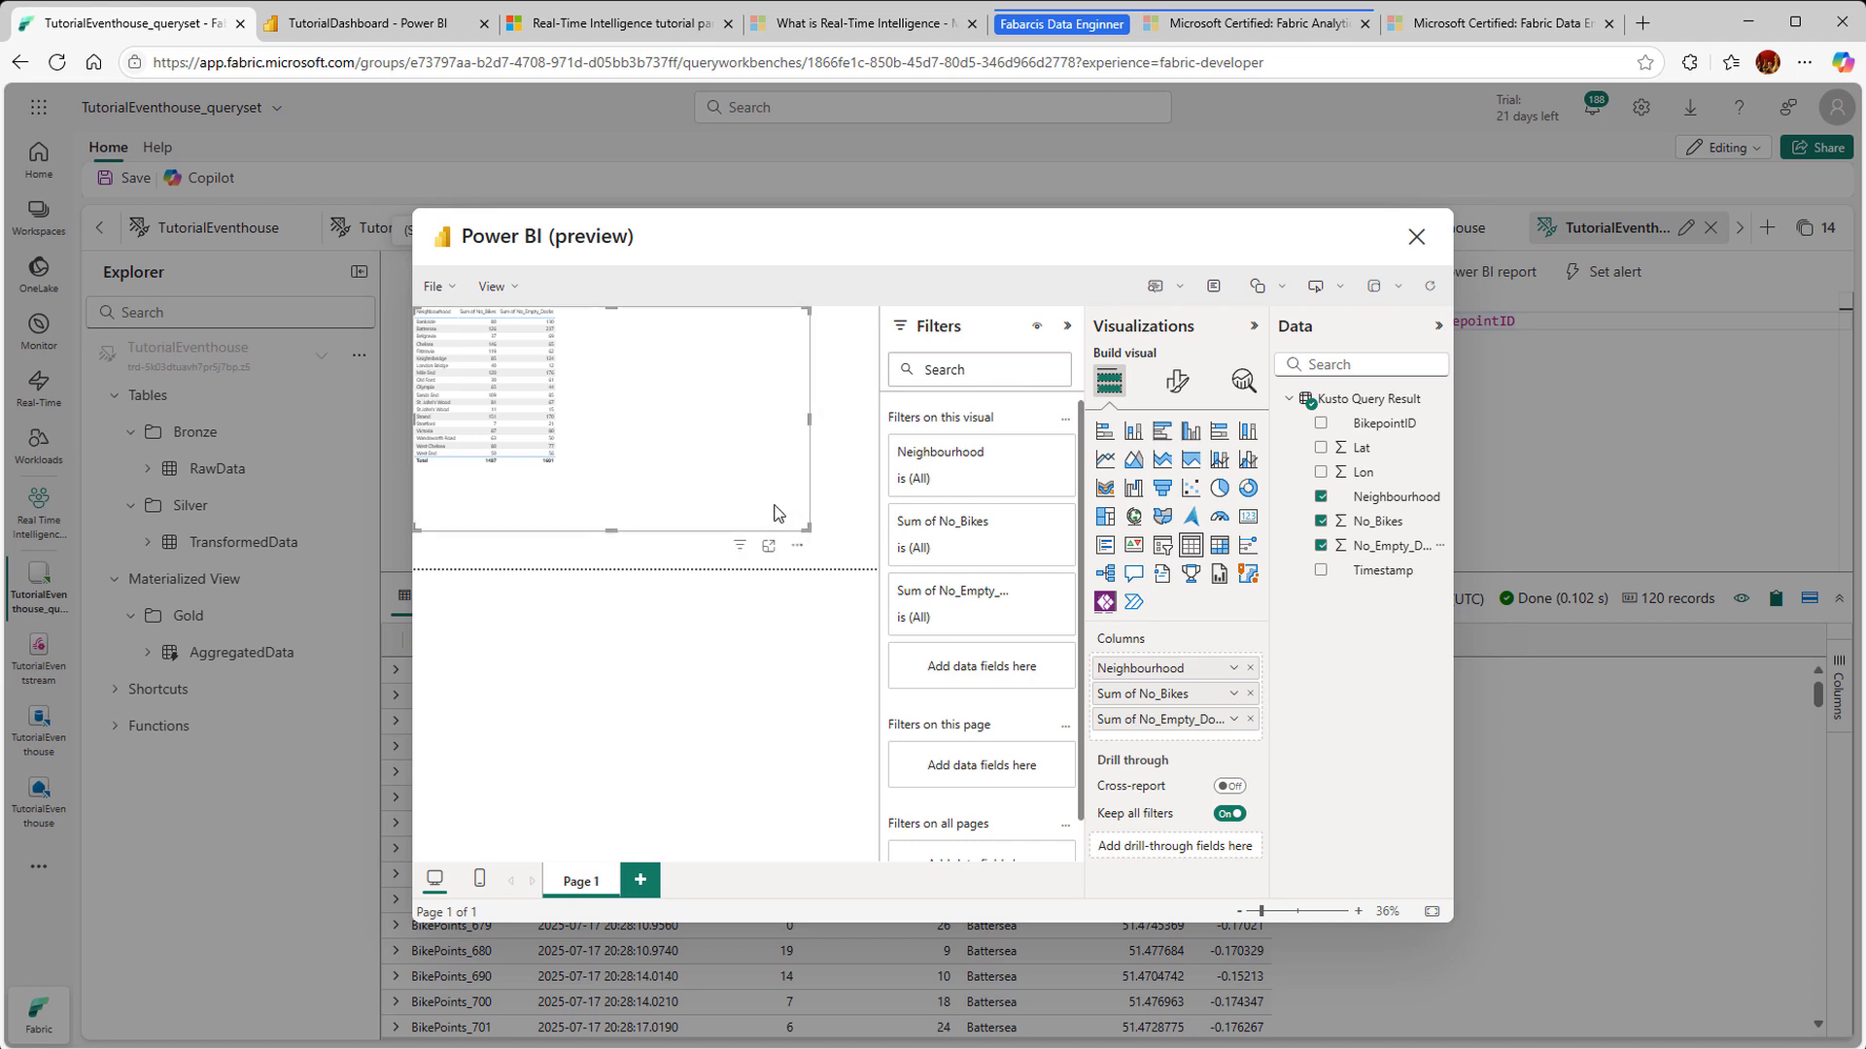
left_click(1133, 431)
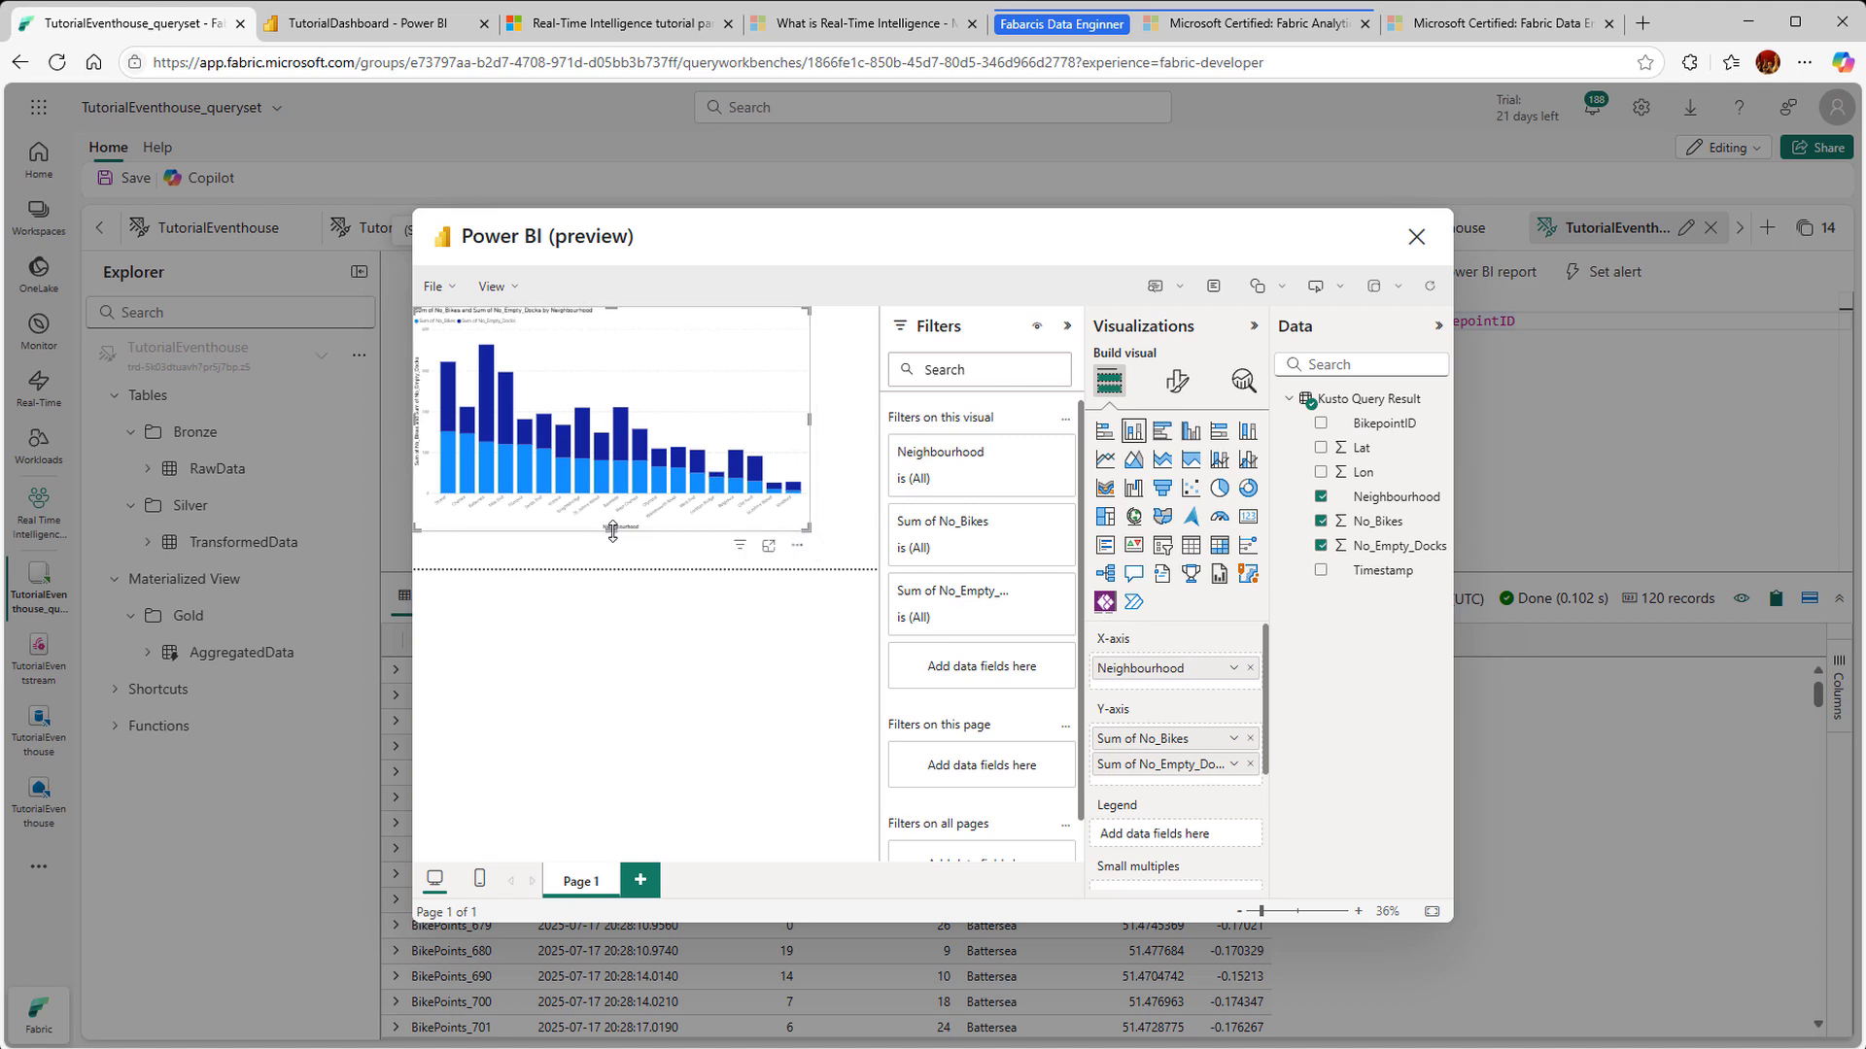
left_click_drag(612, 531, 607, 543)
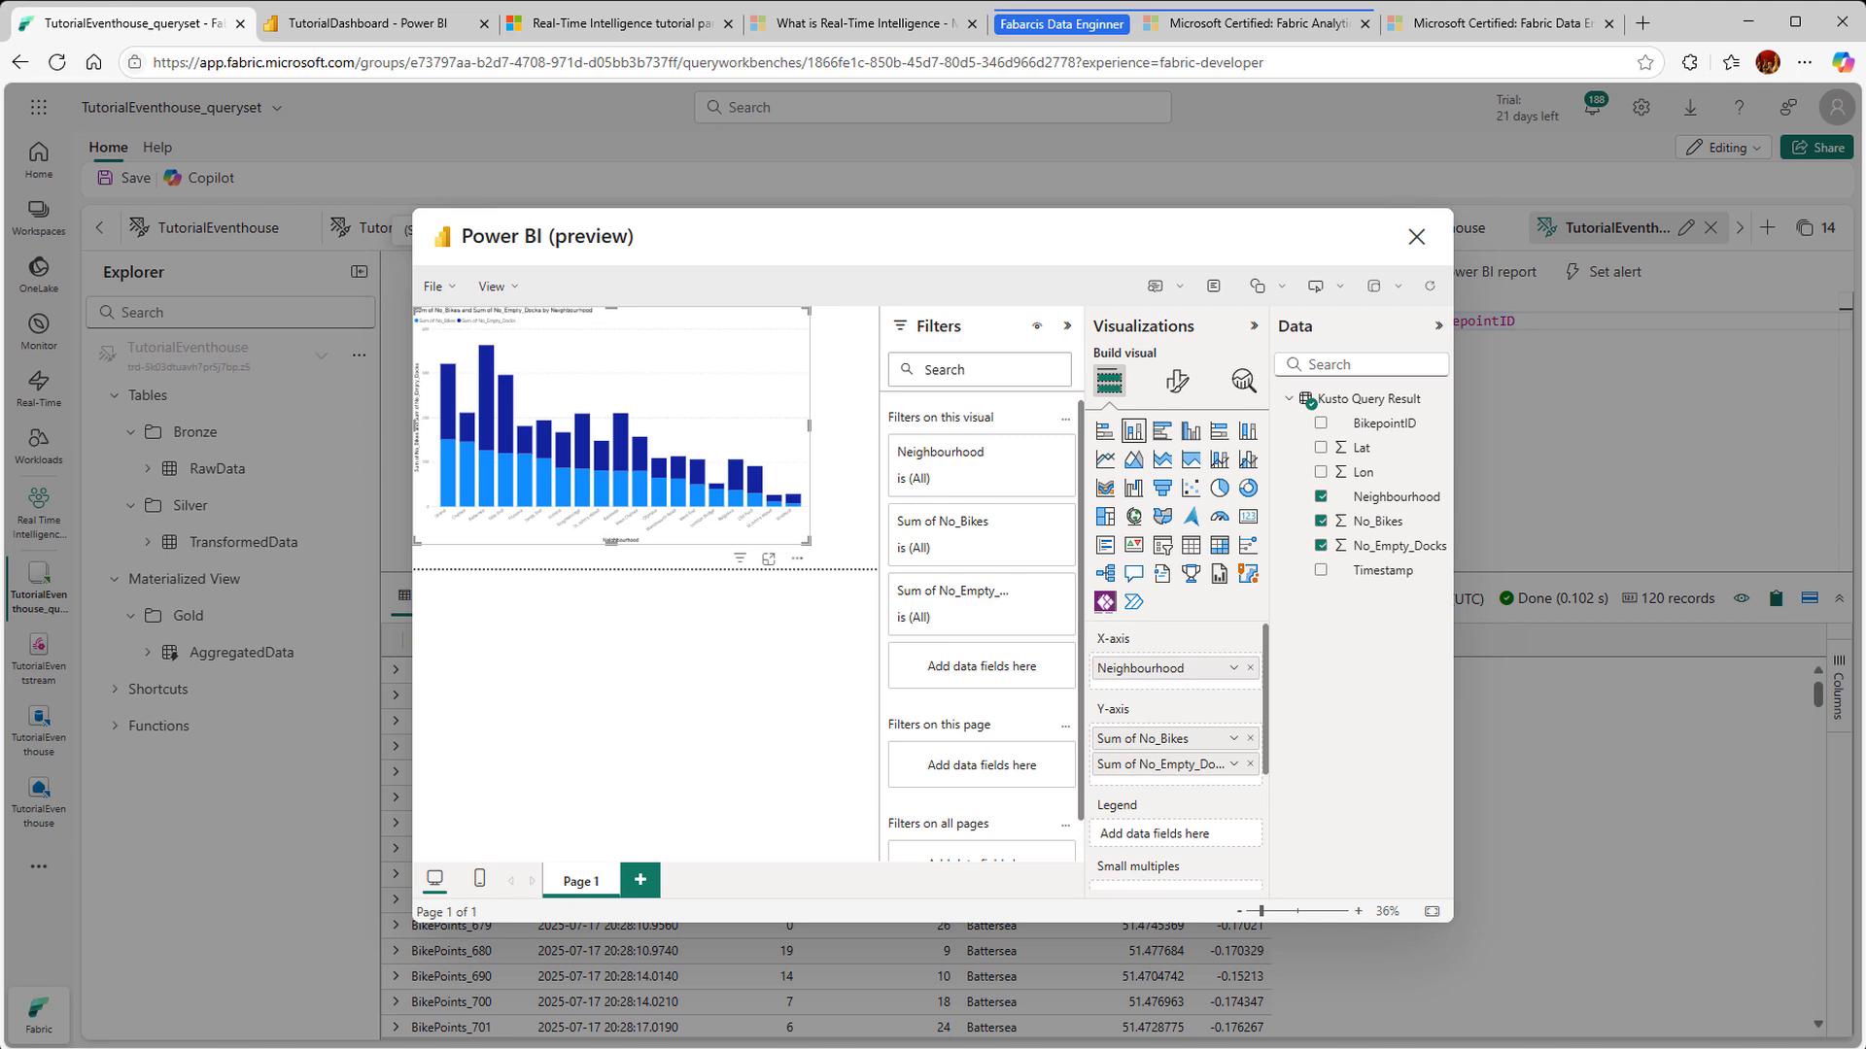
Step: Save the report as TutuorialReport in the Real Time Intelligence Tutorial workspace and open the saved file in Power BI
left_click(437, 288)
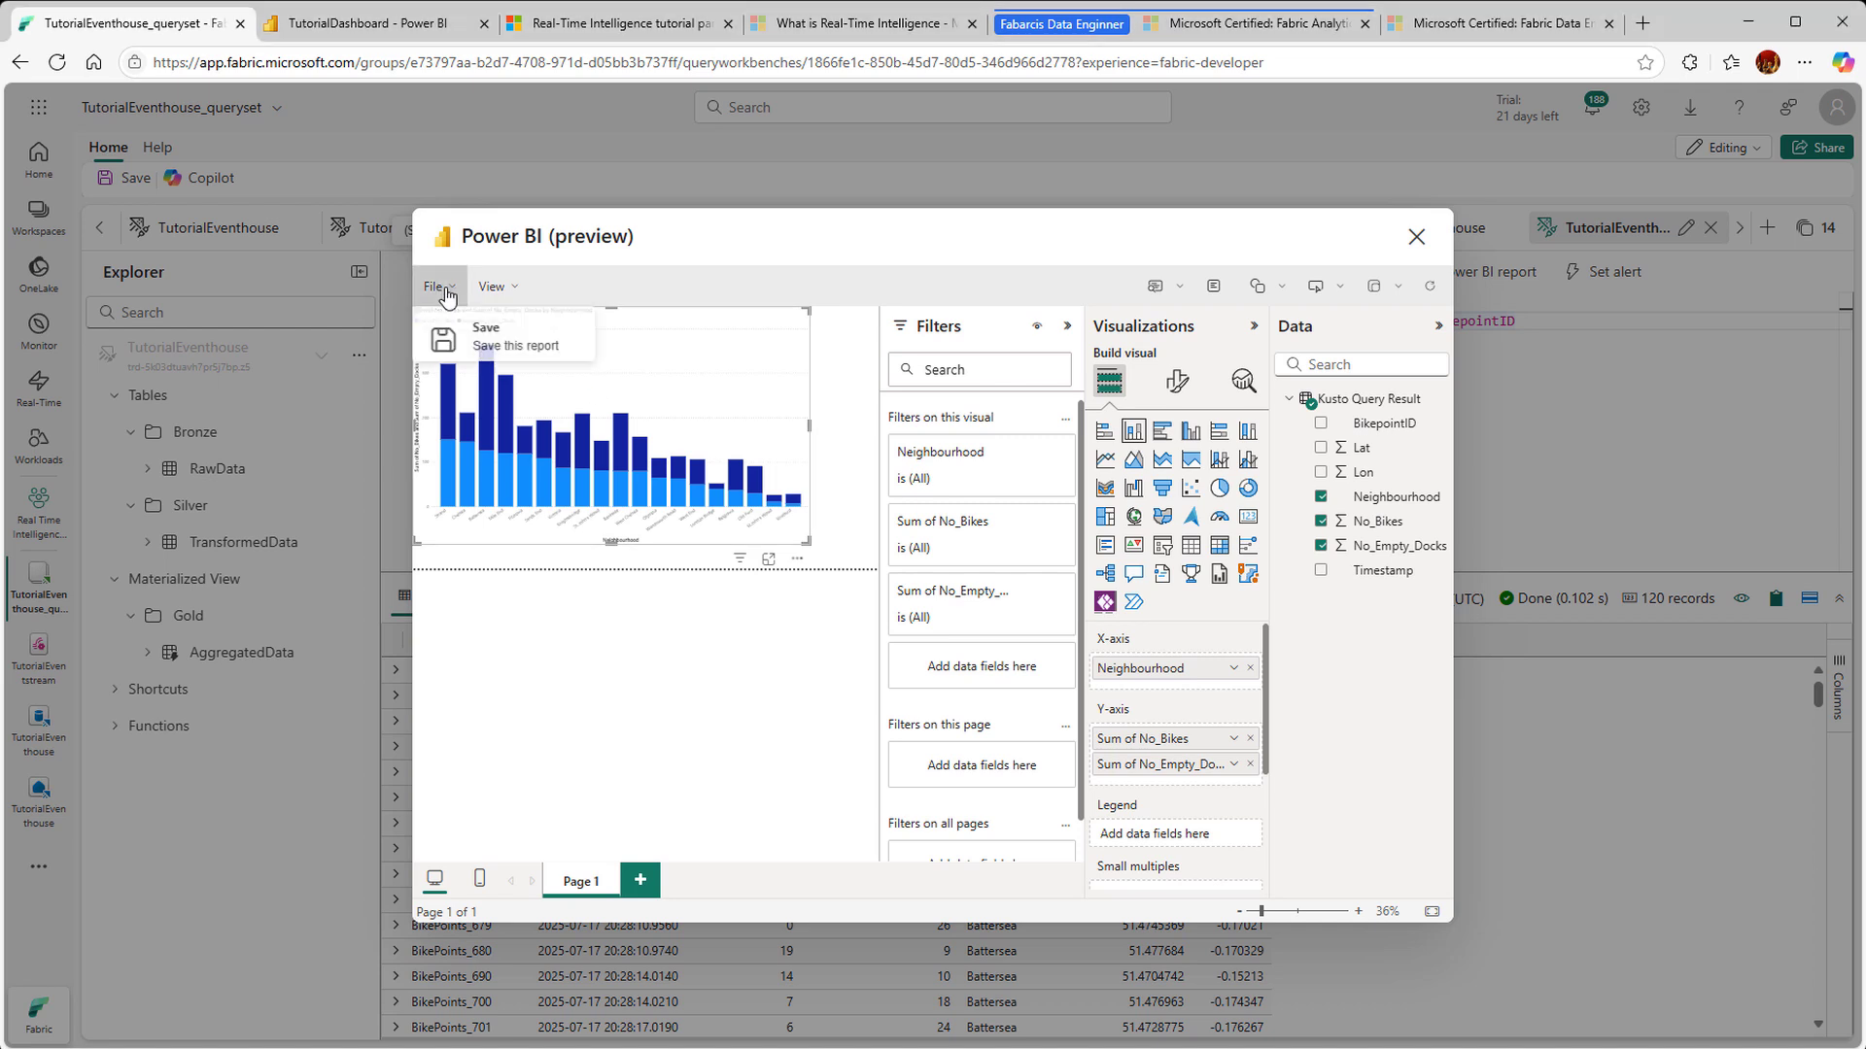
left_click(495, 347)
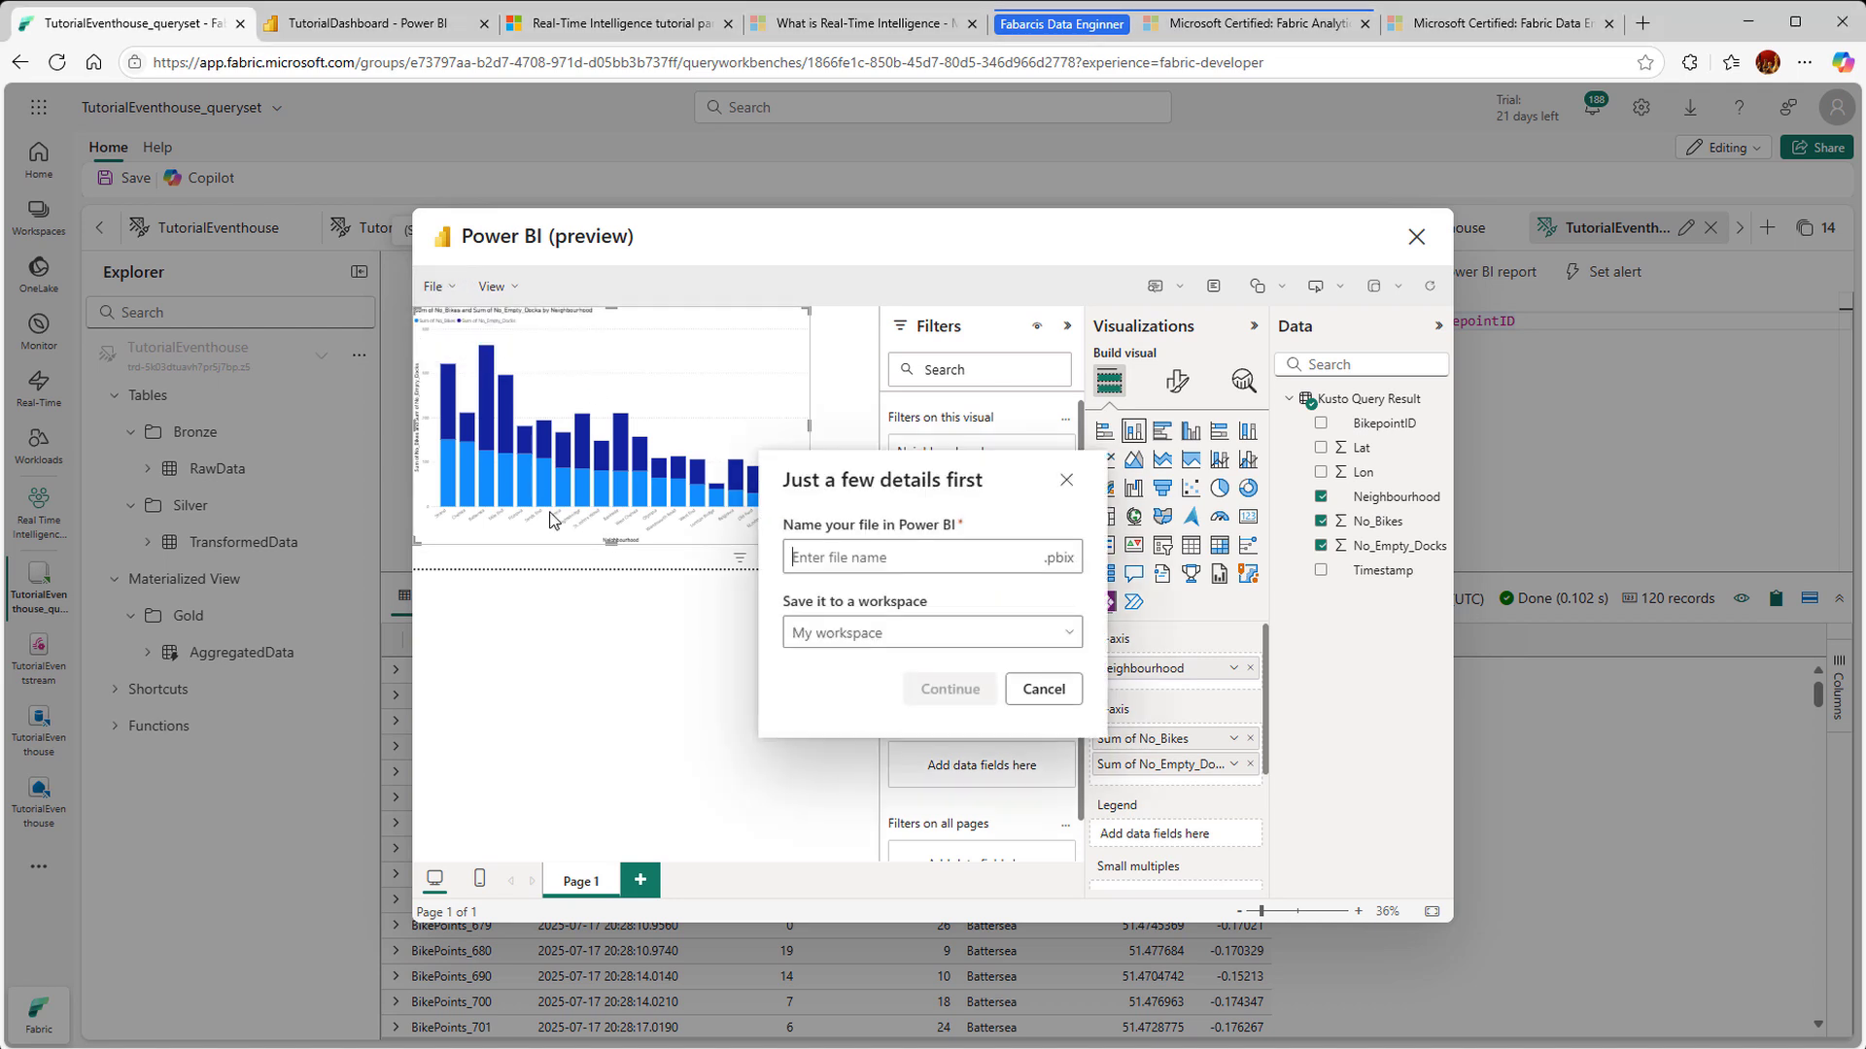
type("TutuorialReport")
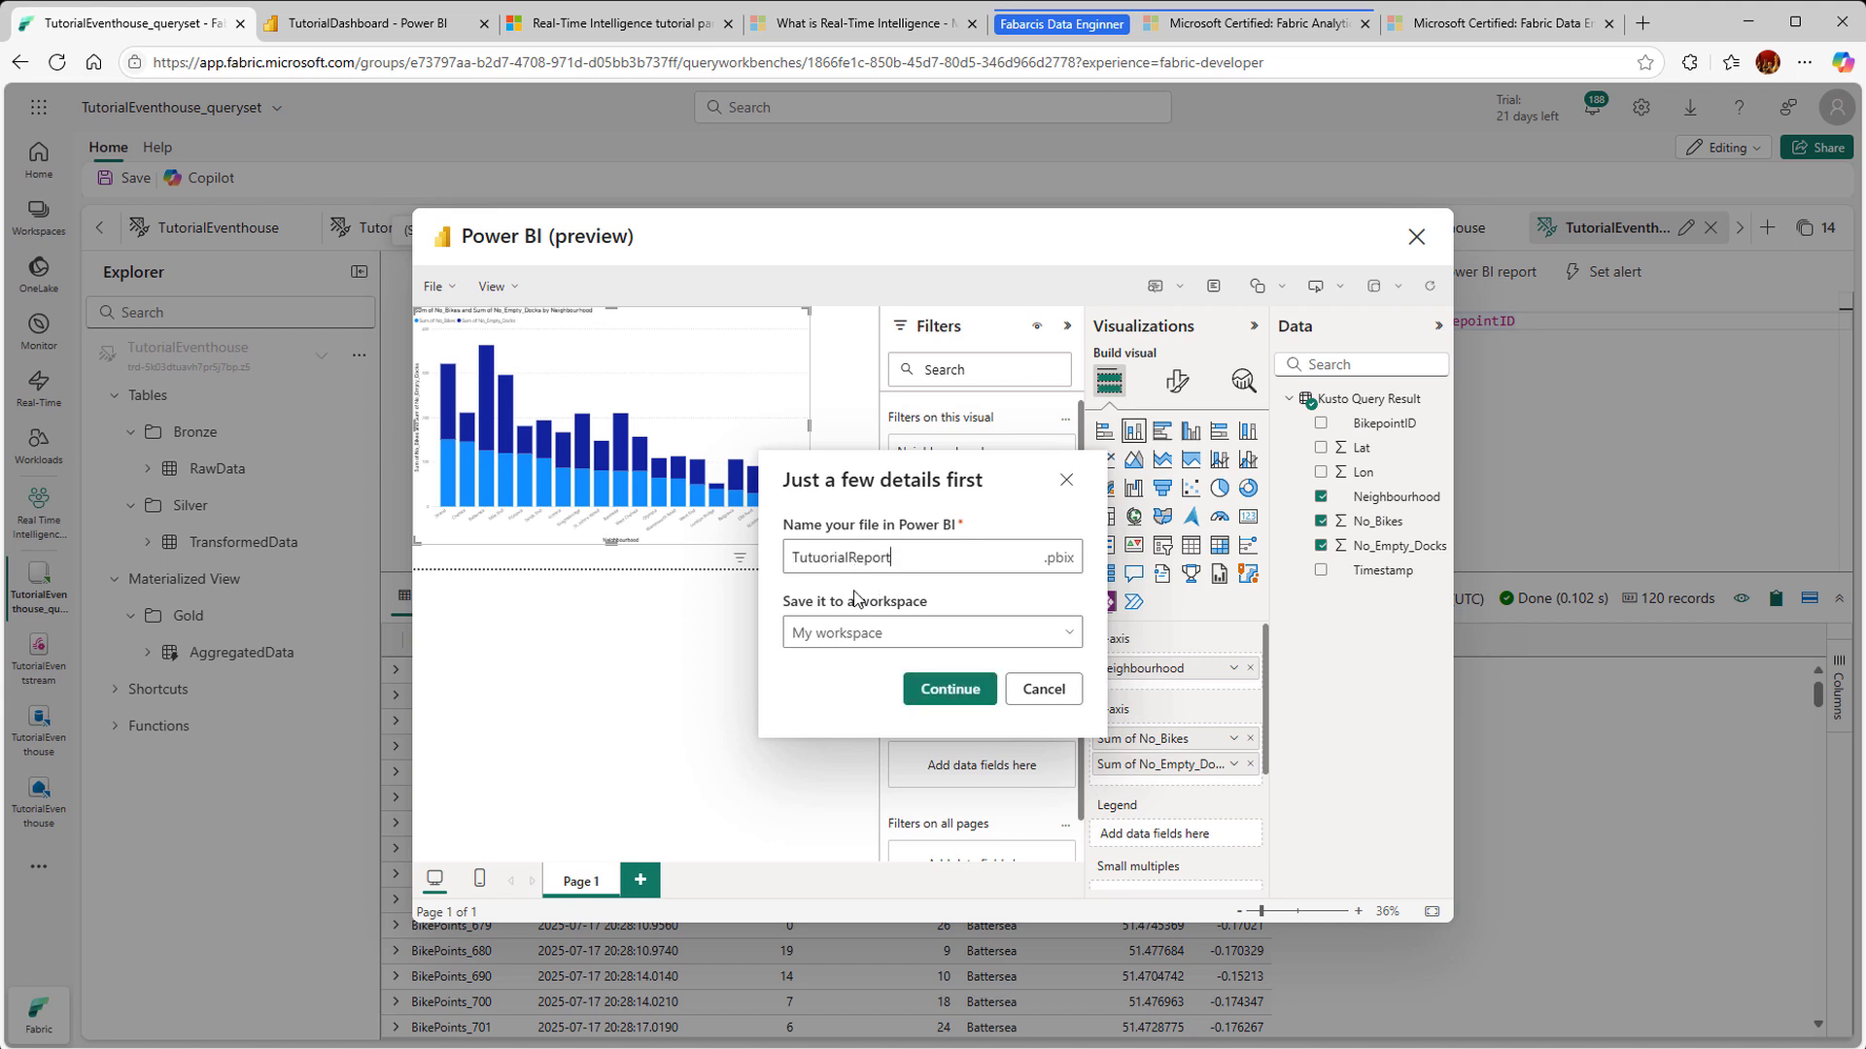
left_click(1066, 635)
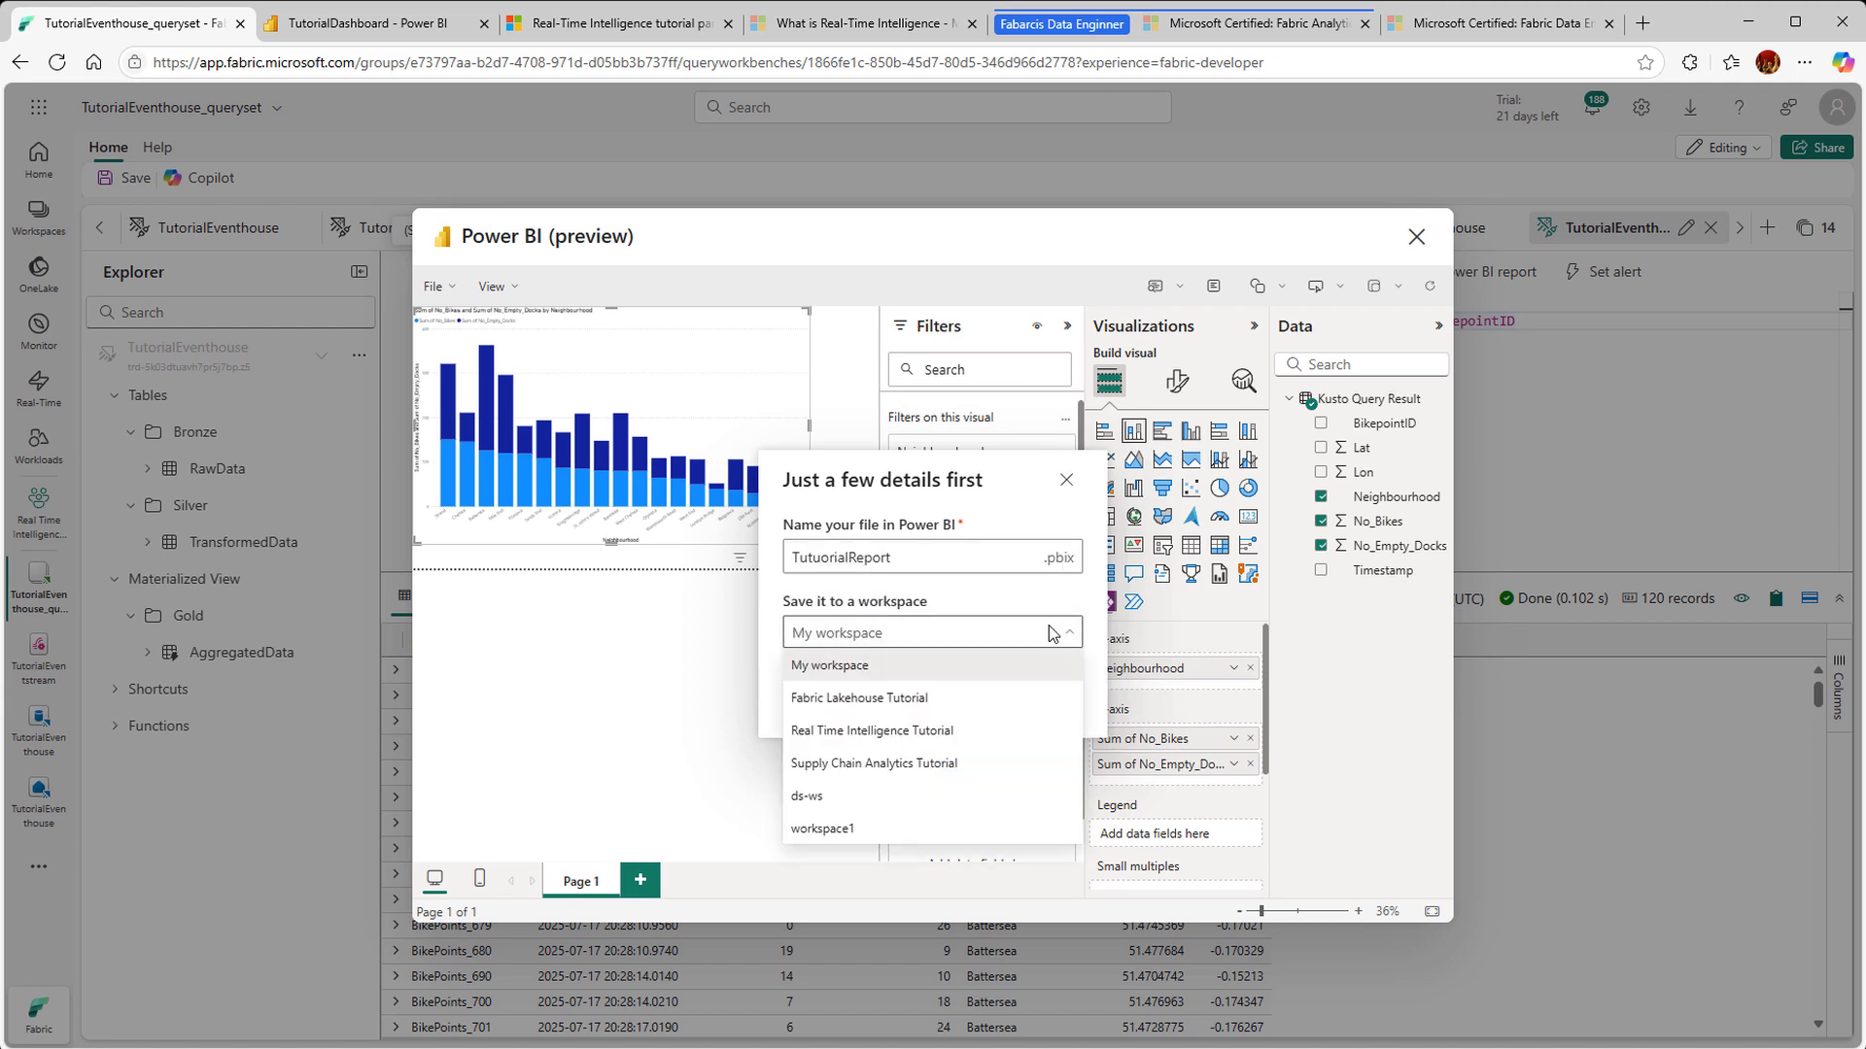
left_click(935, 744)
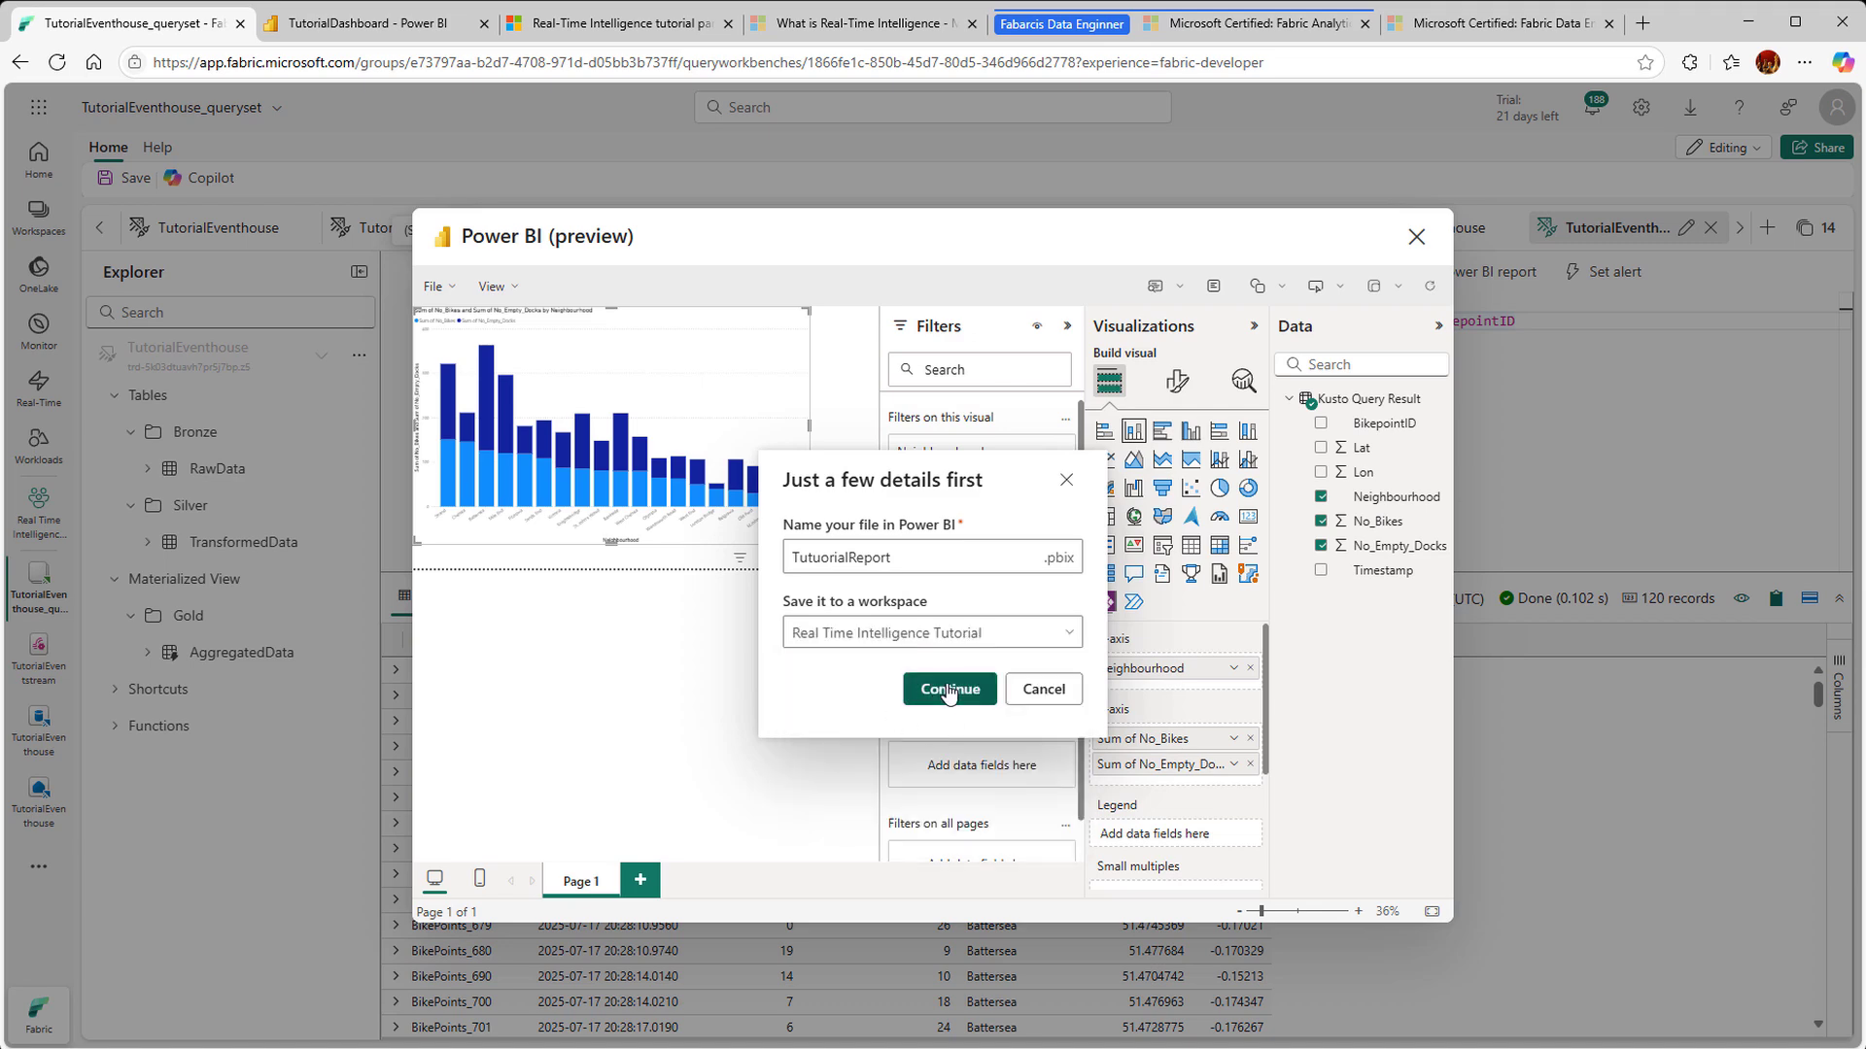
left_click(949, 690)
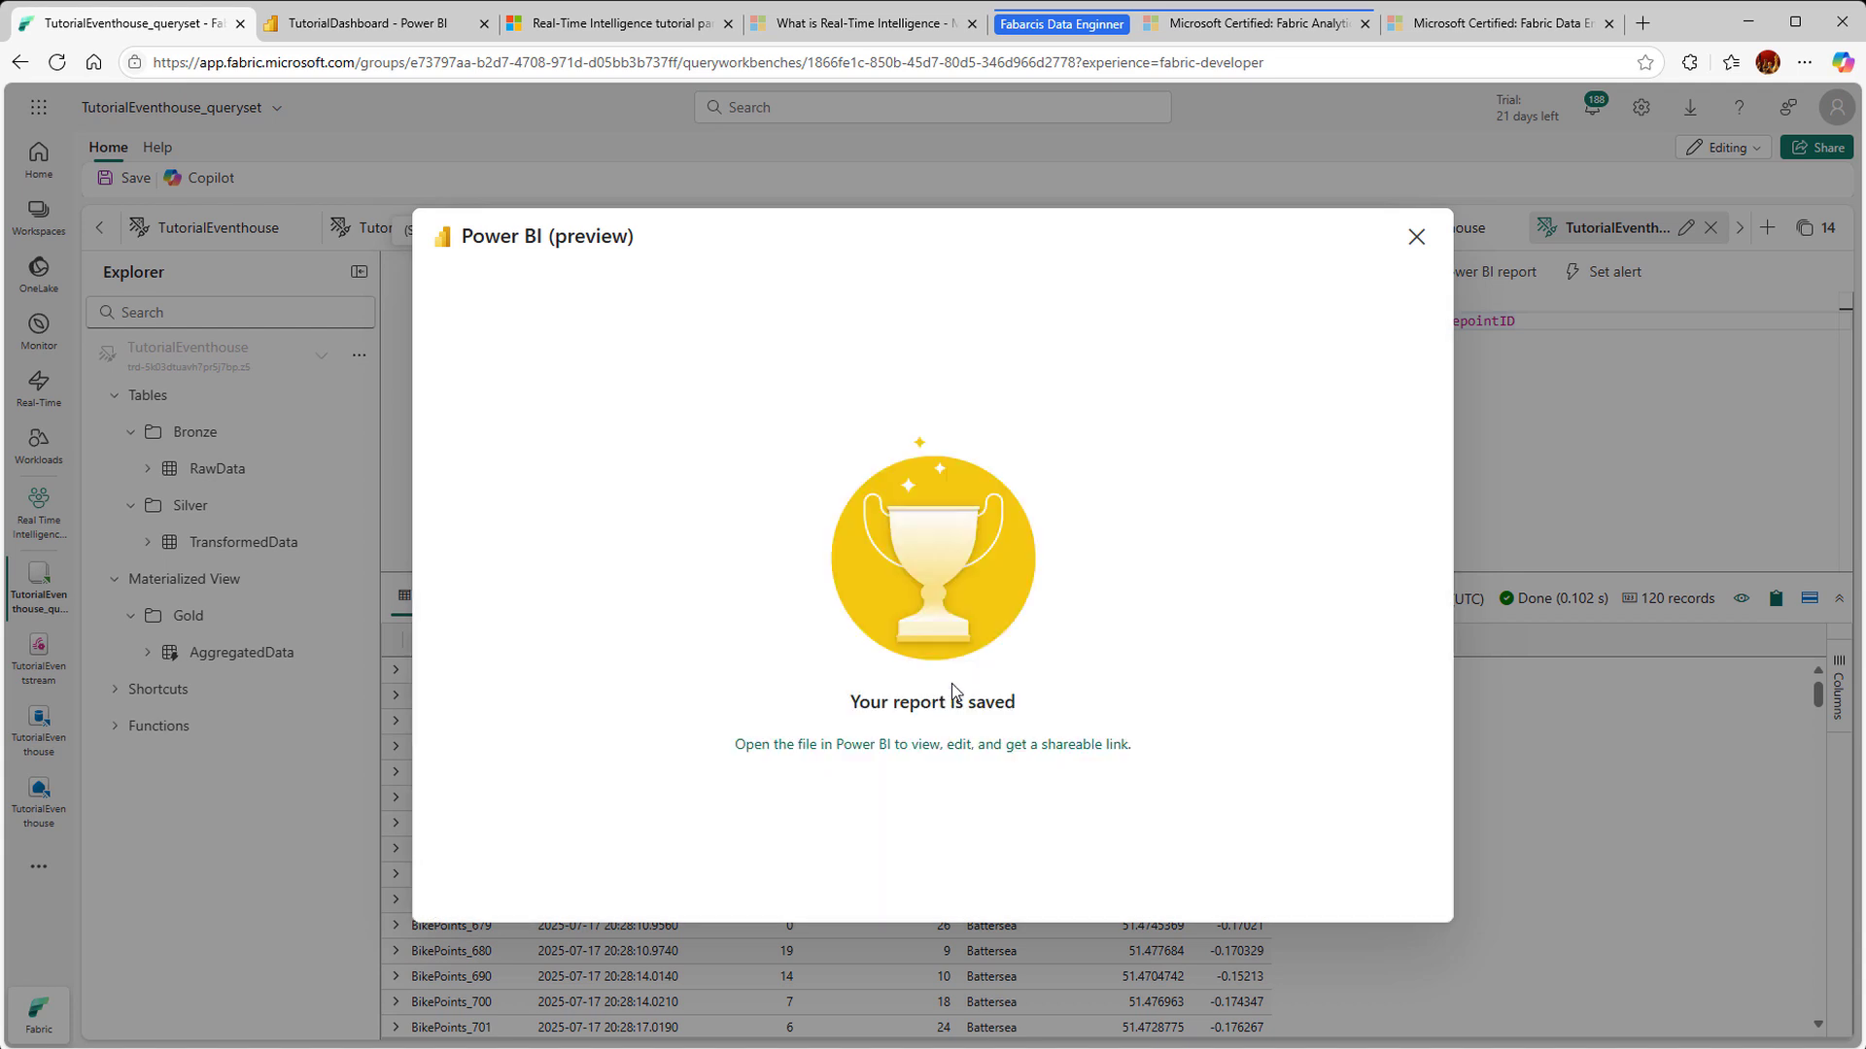
left_click(882, 746)
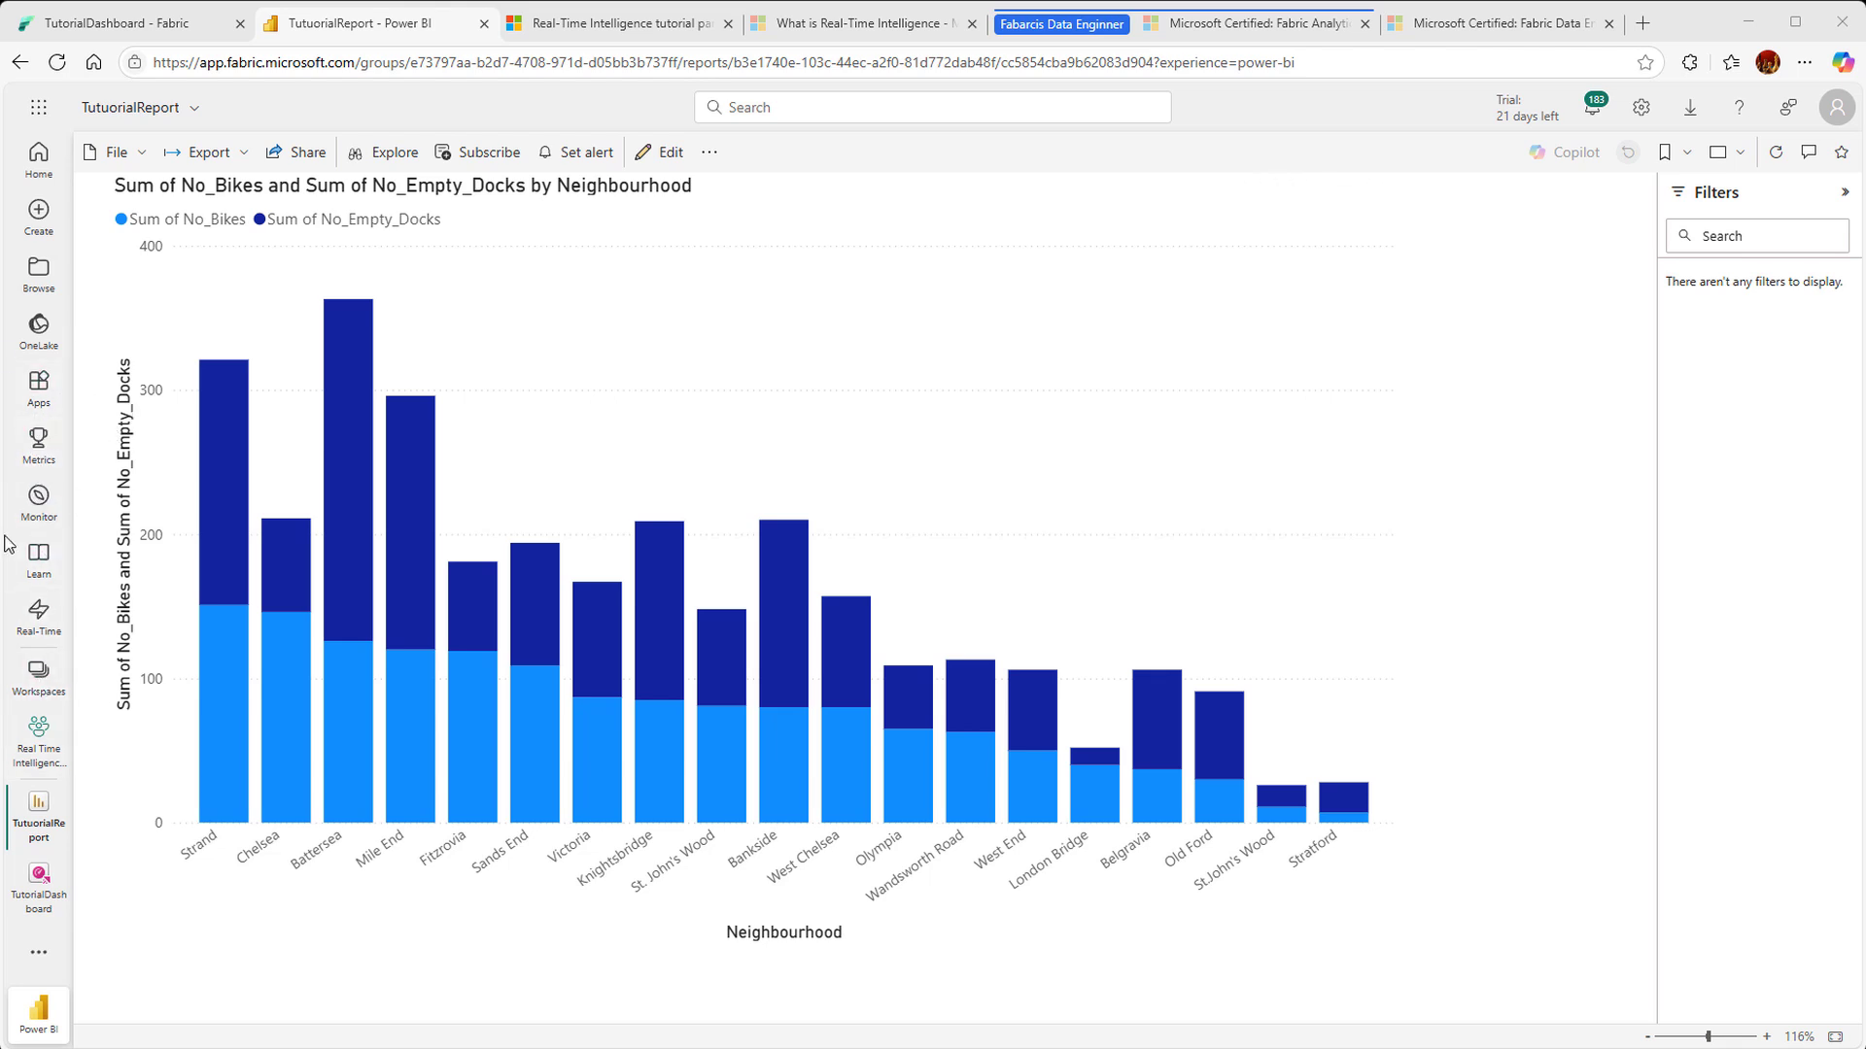
Step: Open TutorialEventstream-stream from the Real-Time hub and start setting an alert on it, with the page enlarged for reading
left_click(39, 614)
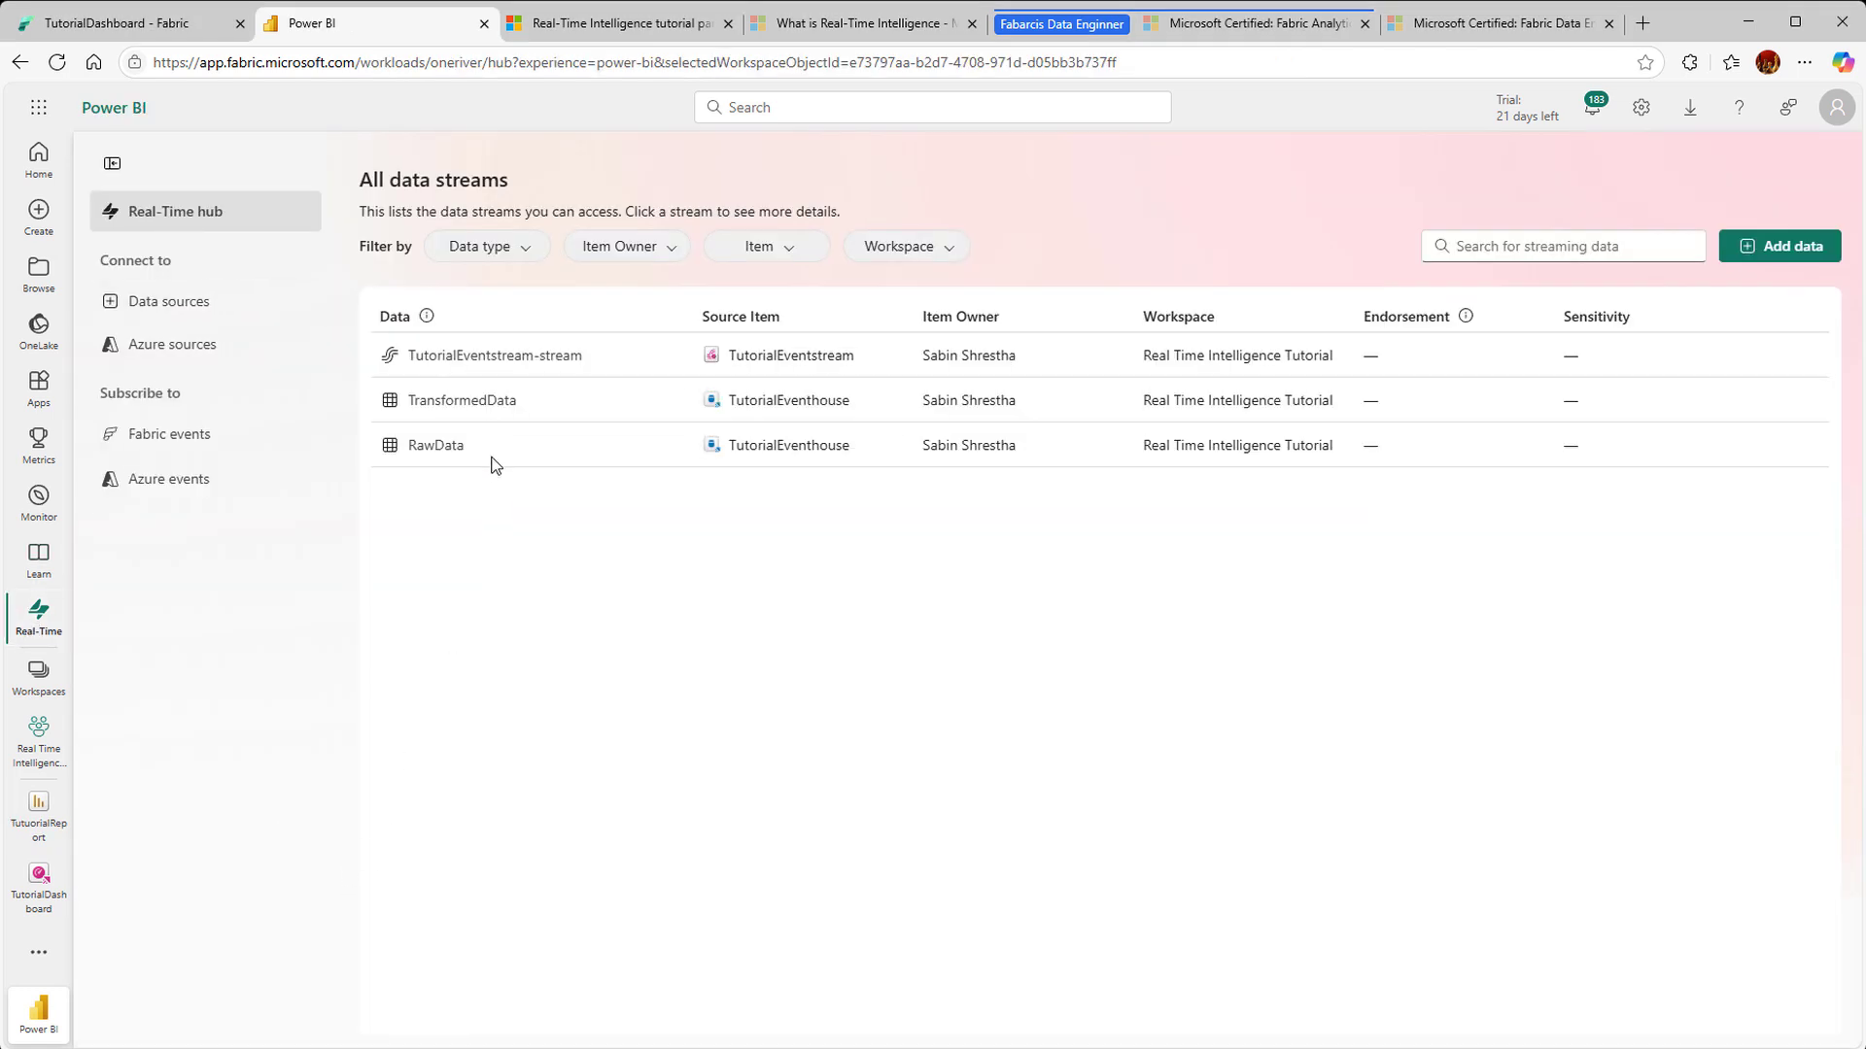
left_click(451, 357)
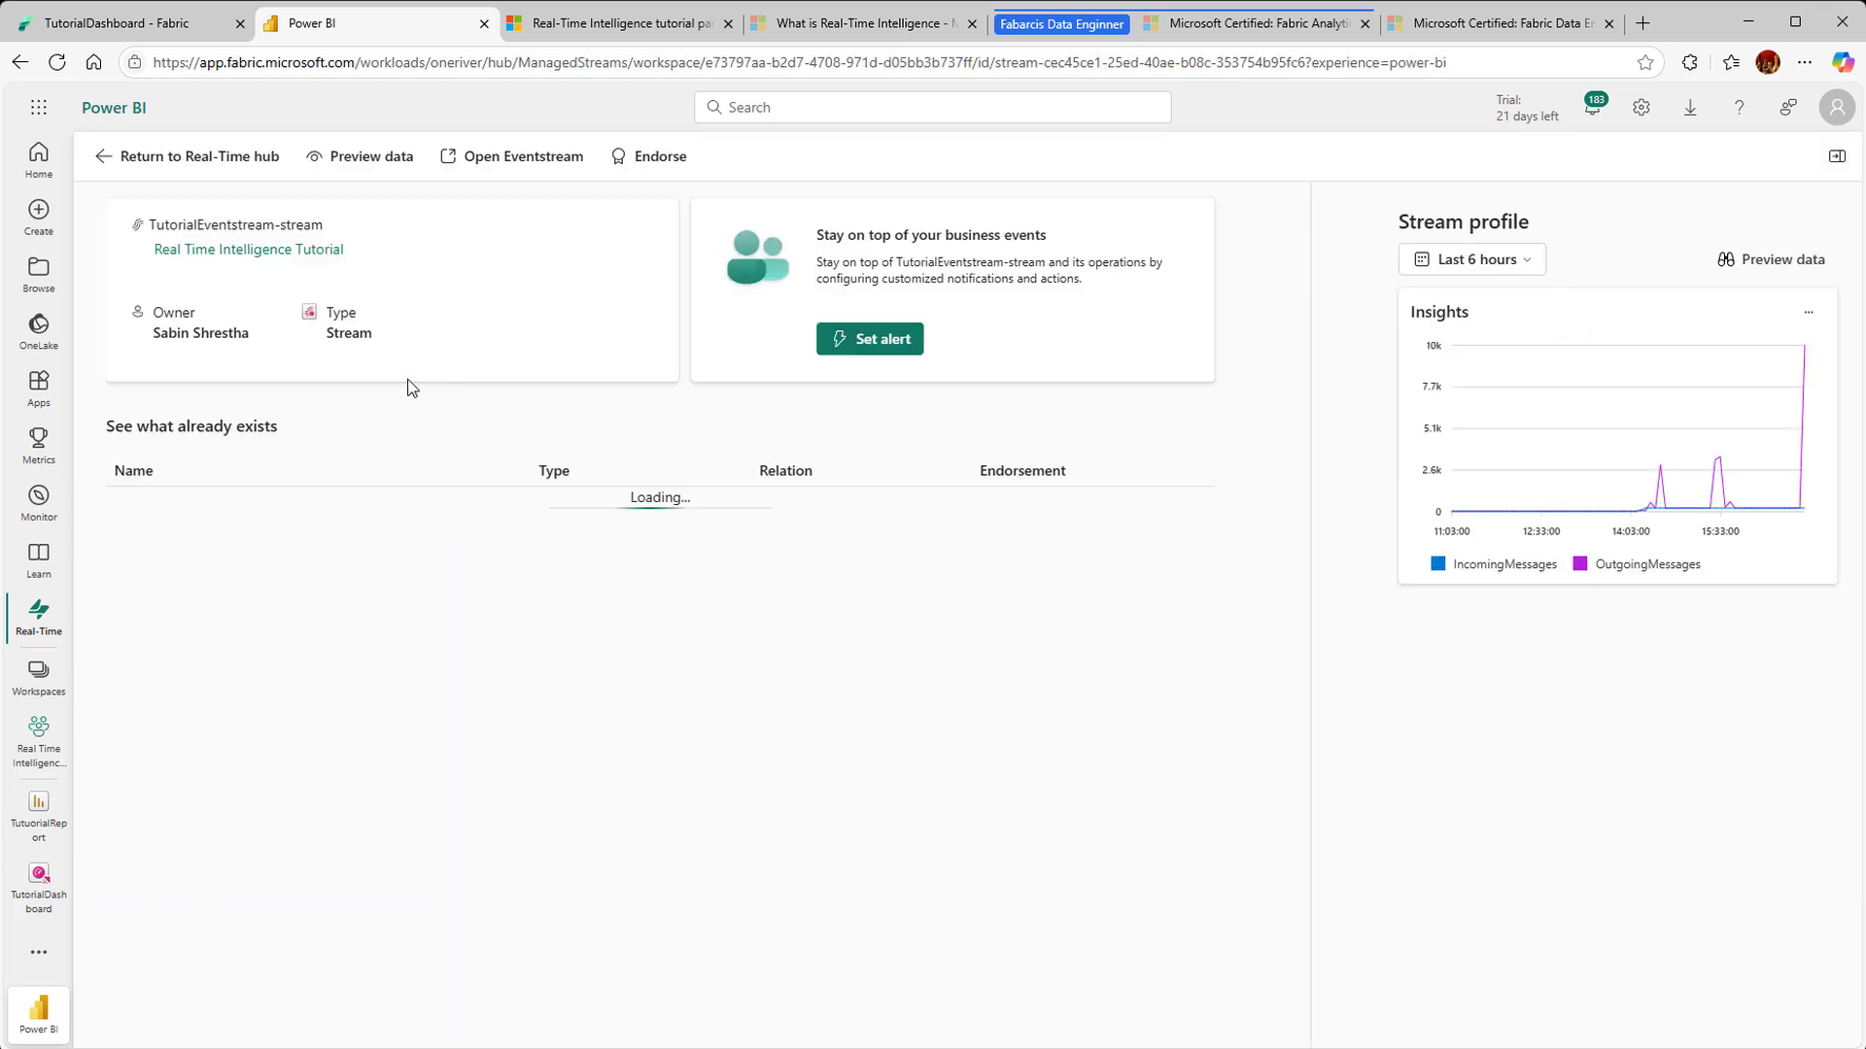
left_click(886, 348)
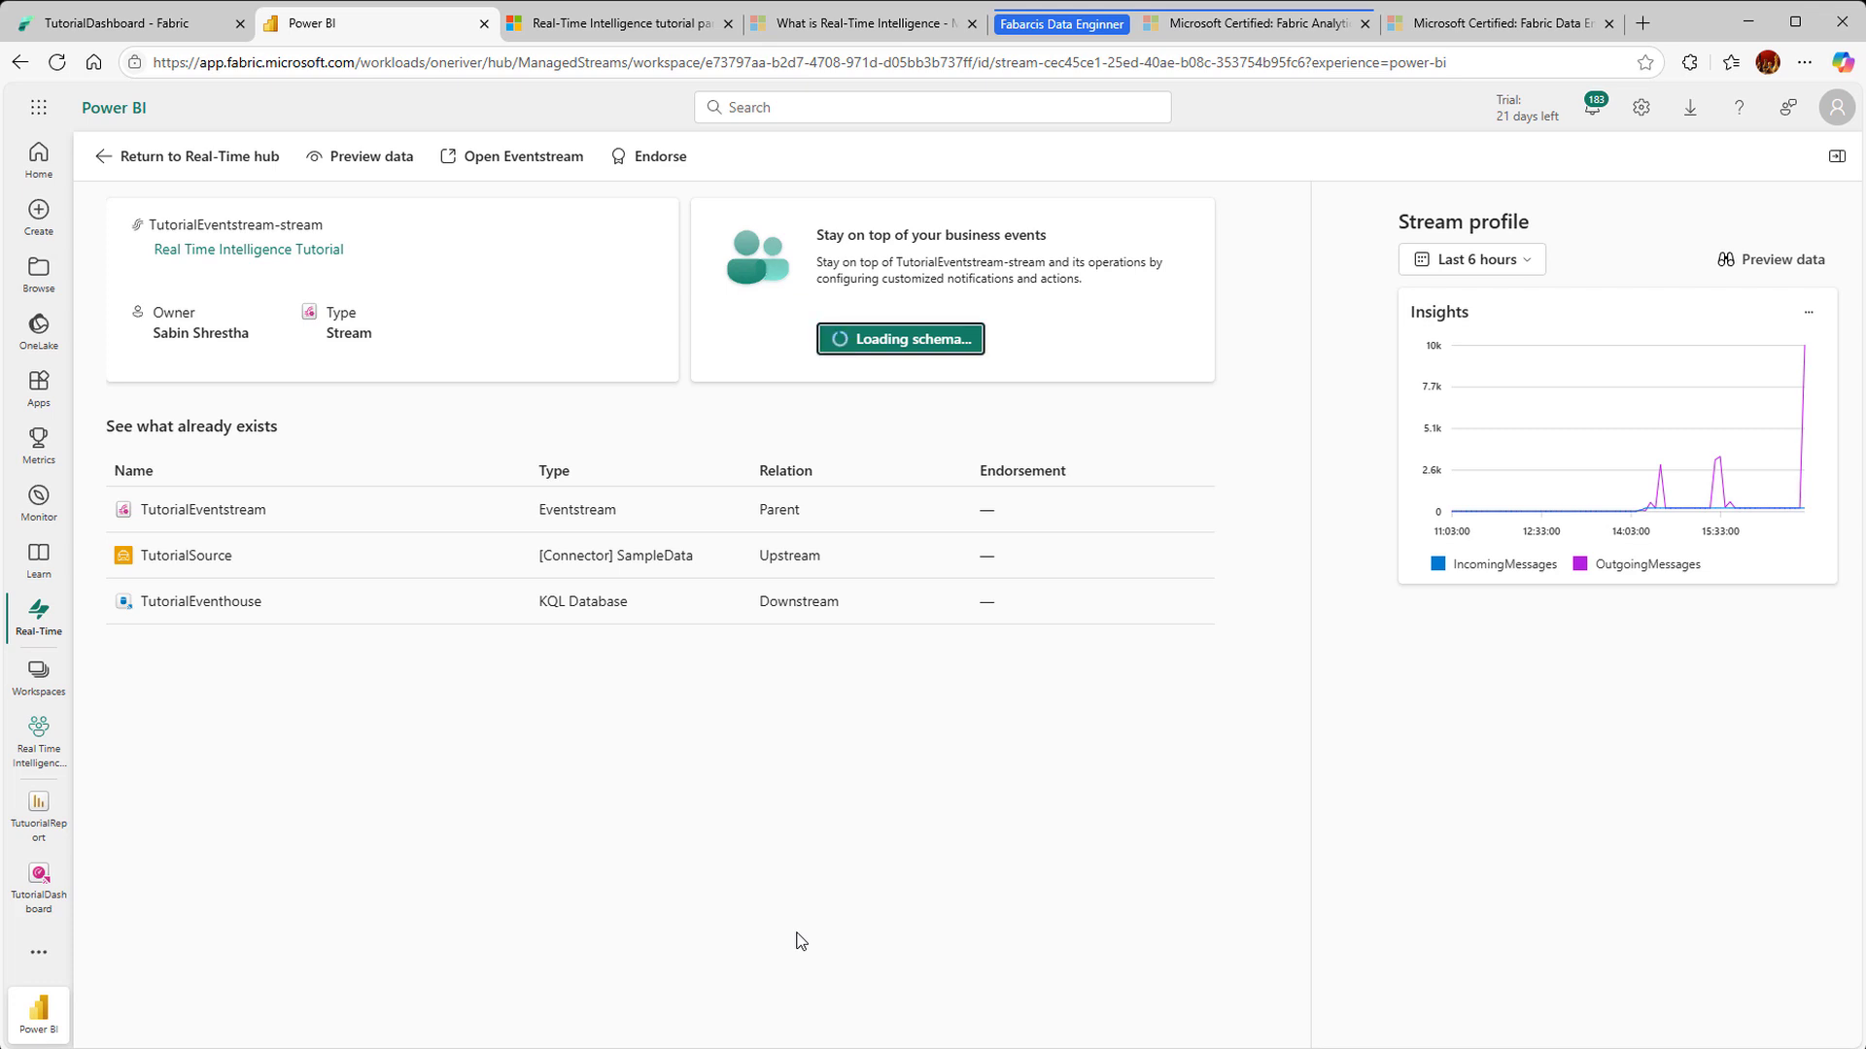
key("ctrl+plus")
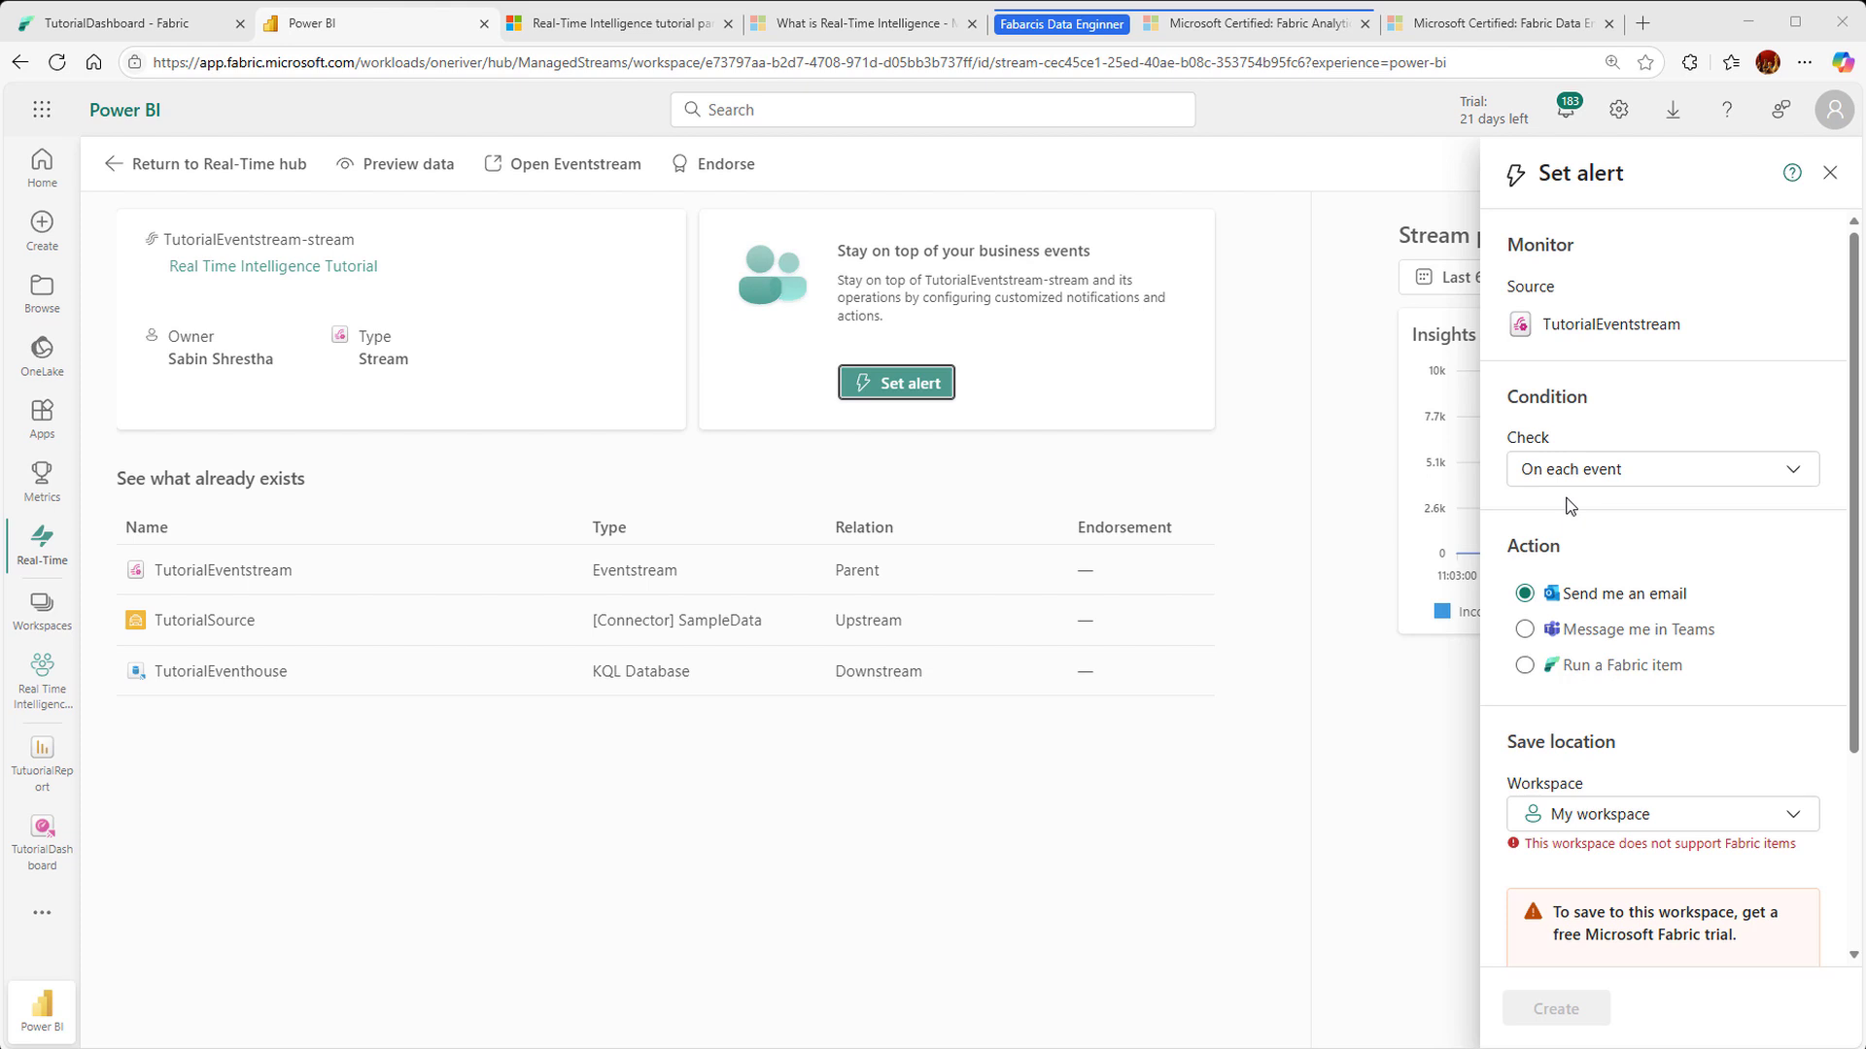
Step: Set the alert to check each event when No_Bikes is less than 5 and to send a Teams message
left_click(1800, 477)
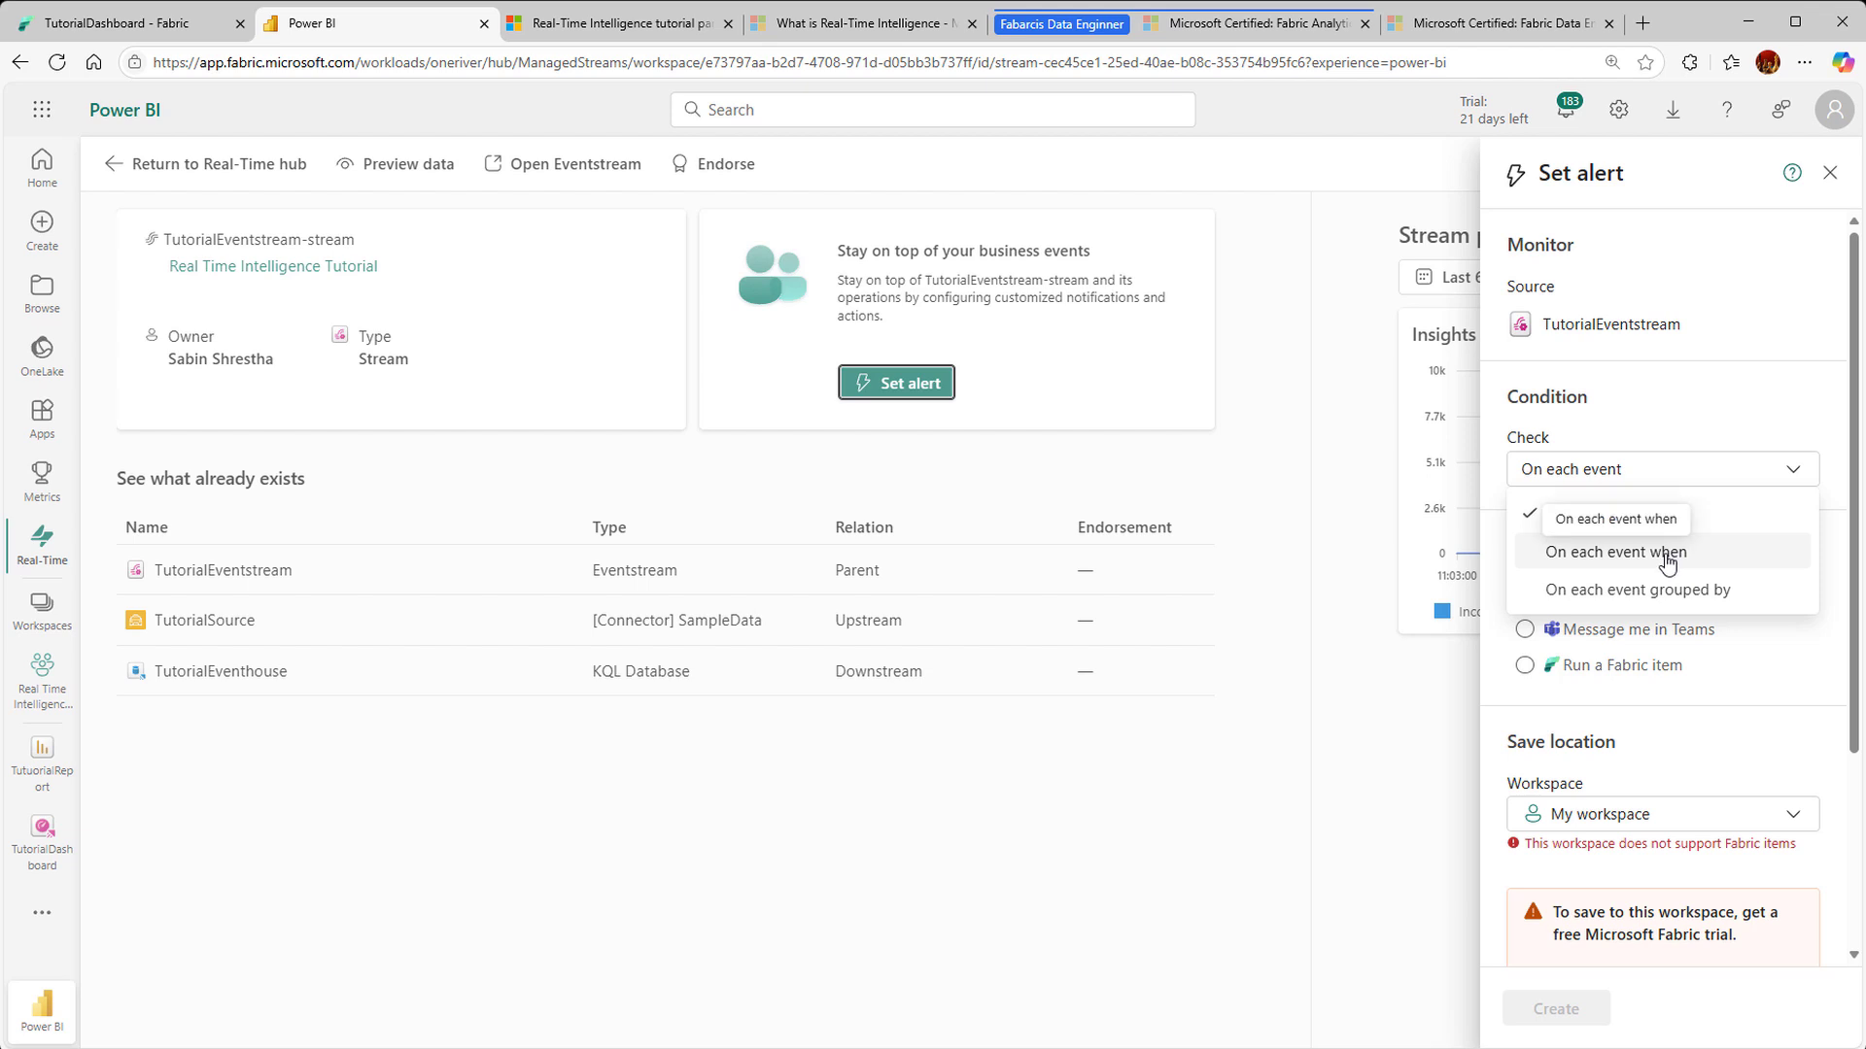
left_click(1668, 558)
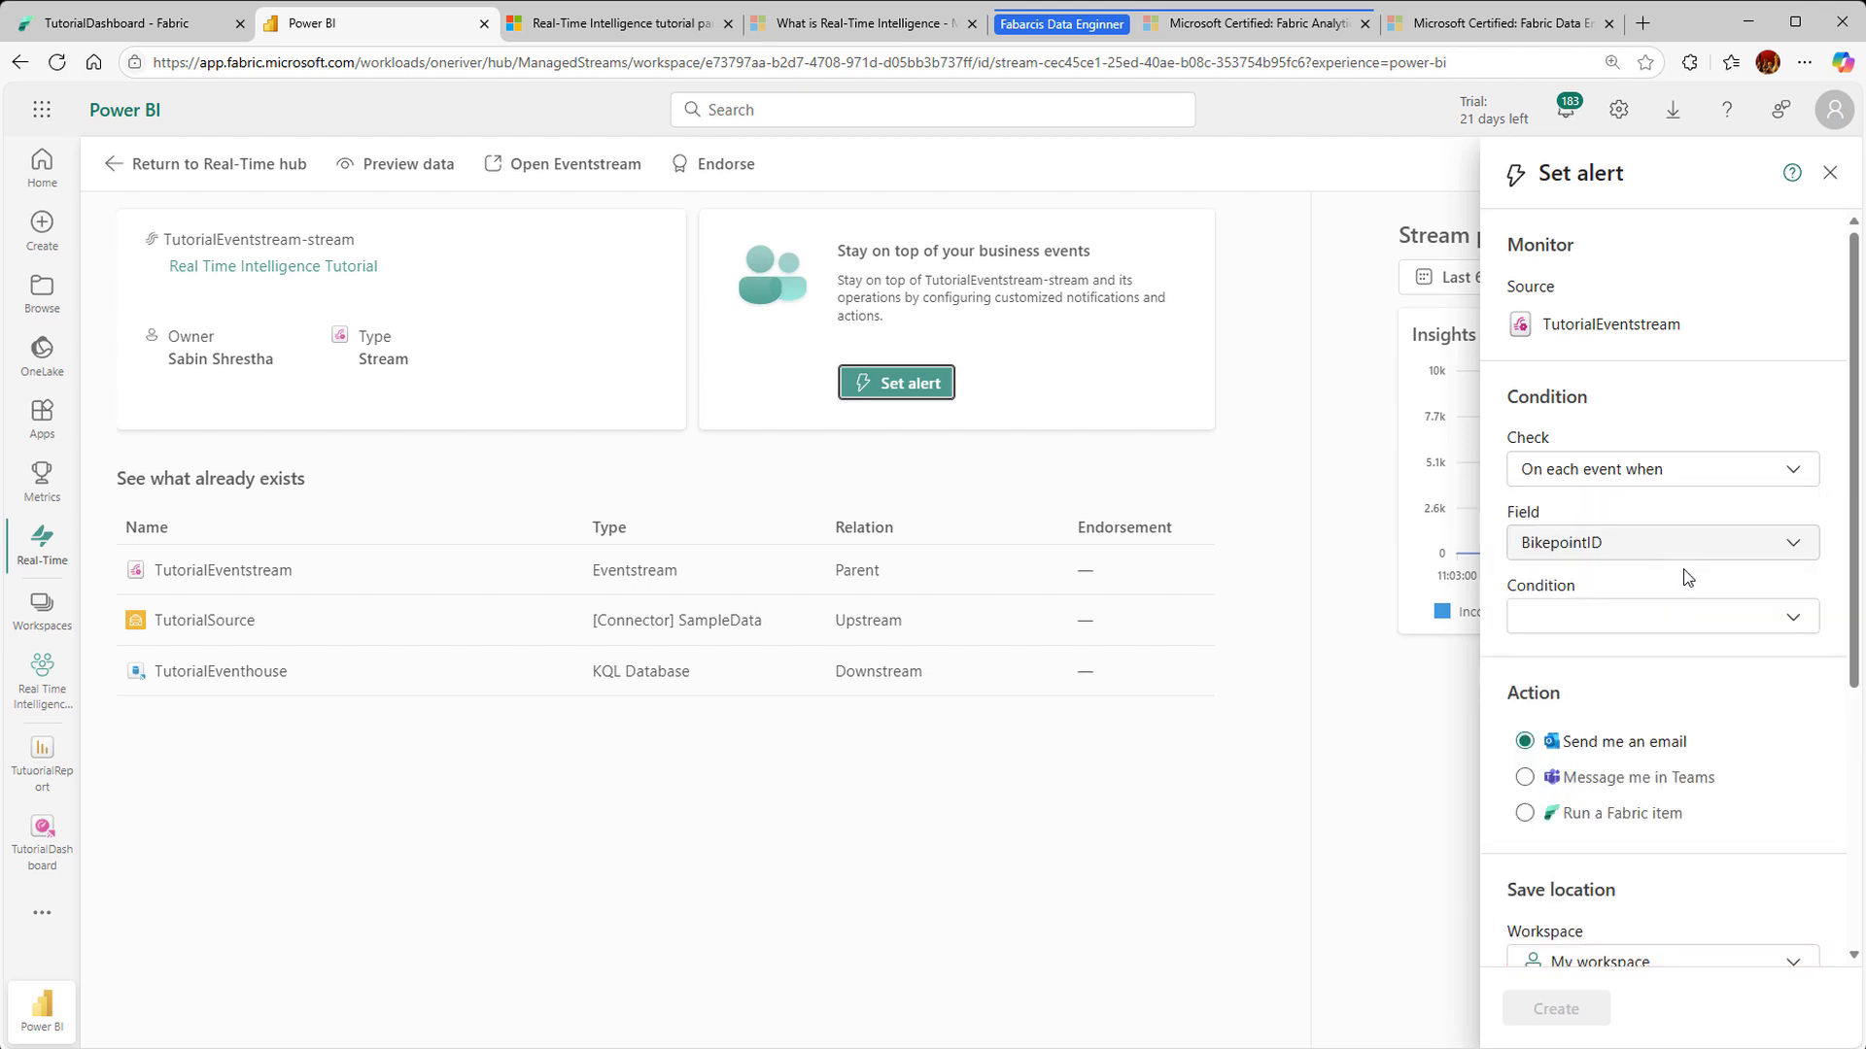
left_click(1737, 559)
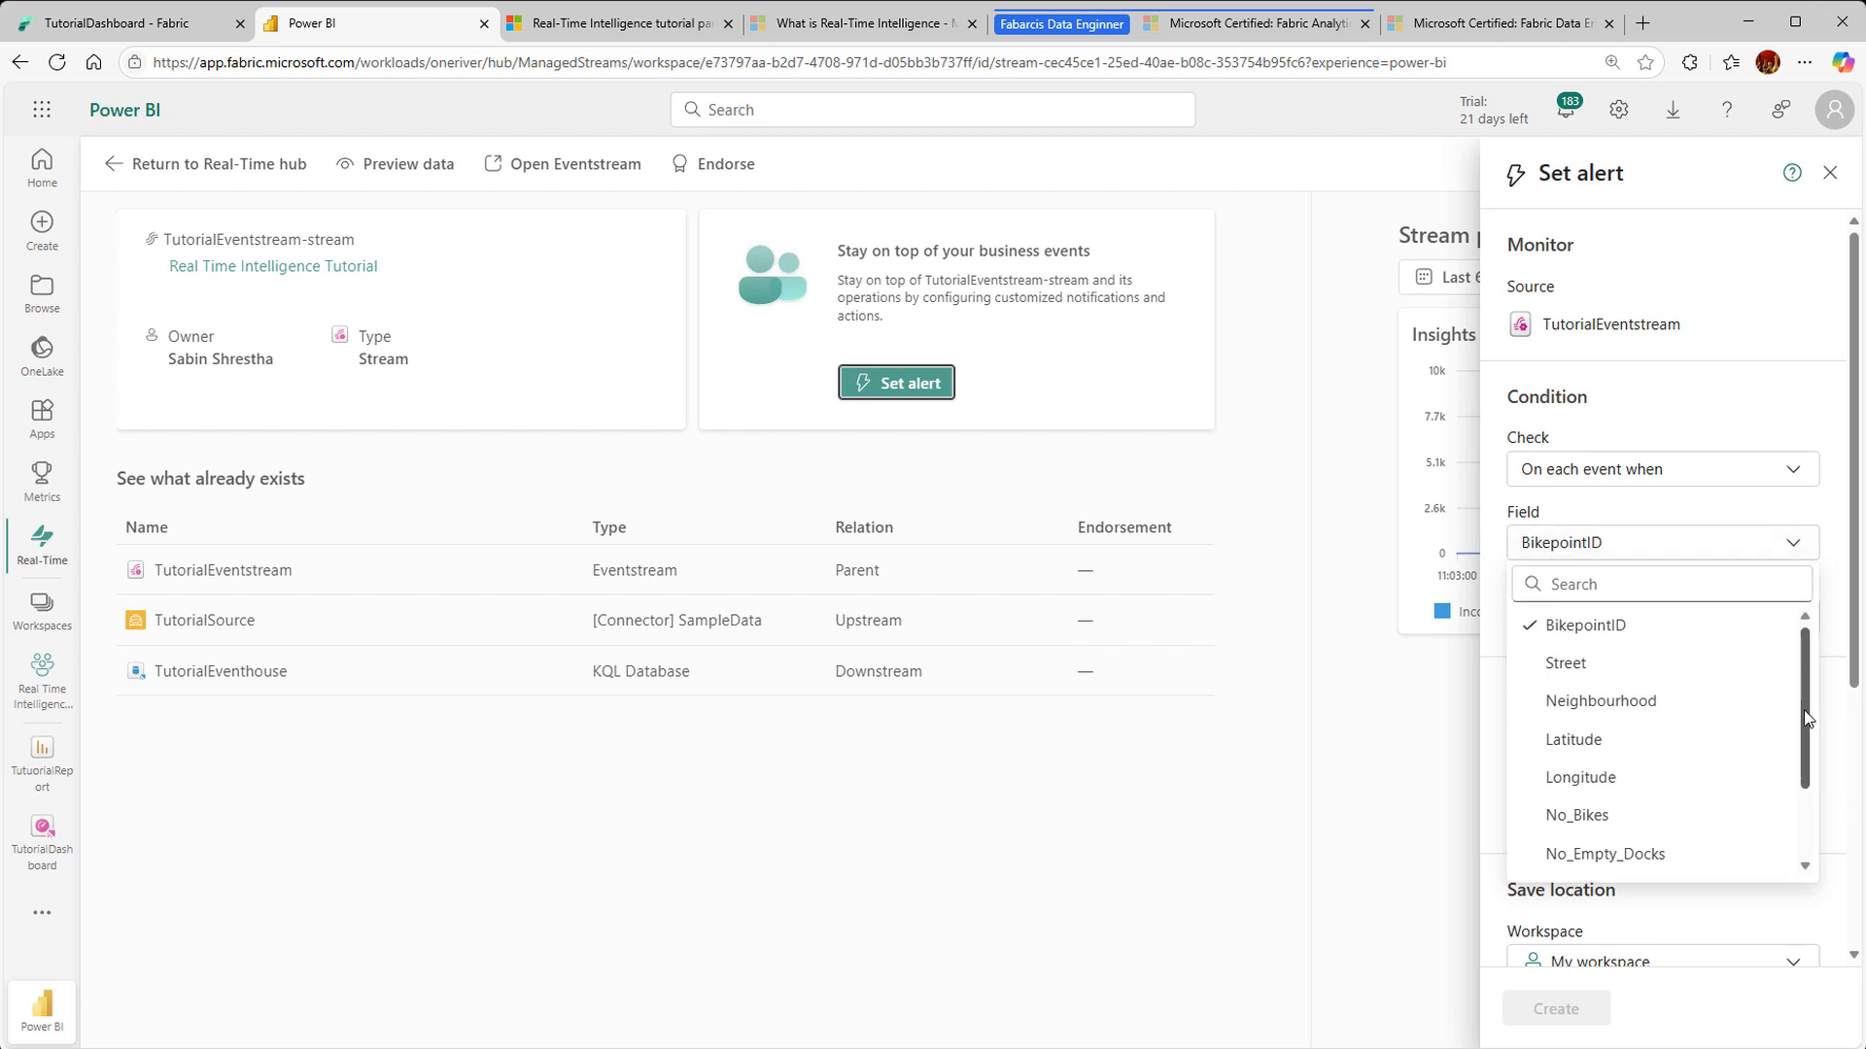
left_click_drag(1803, 710, 1796, 748)
left_click(1679, 763)
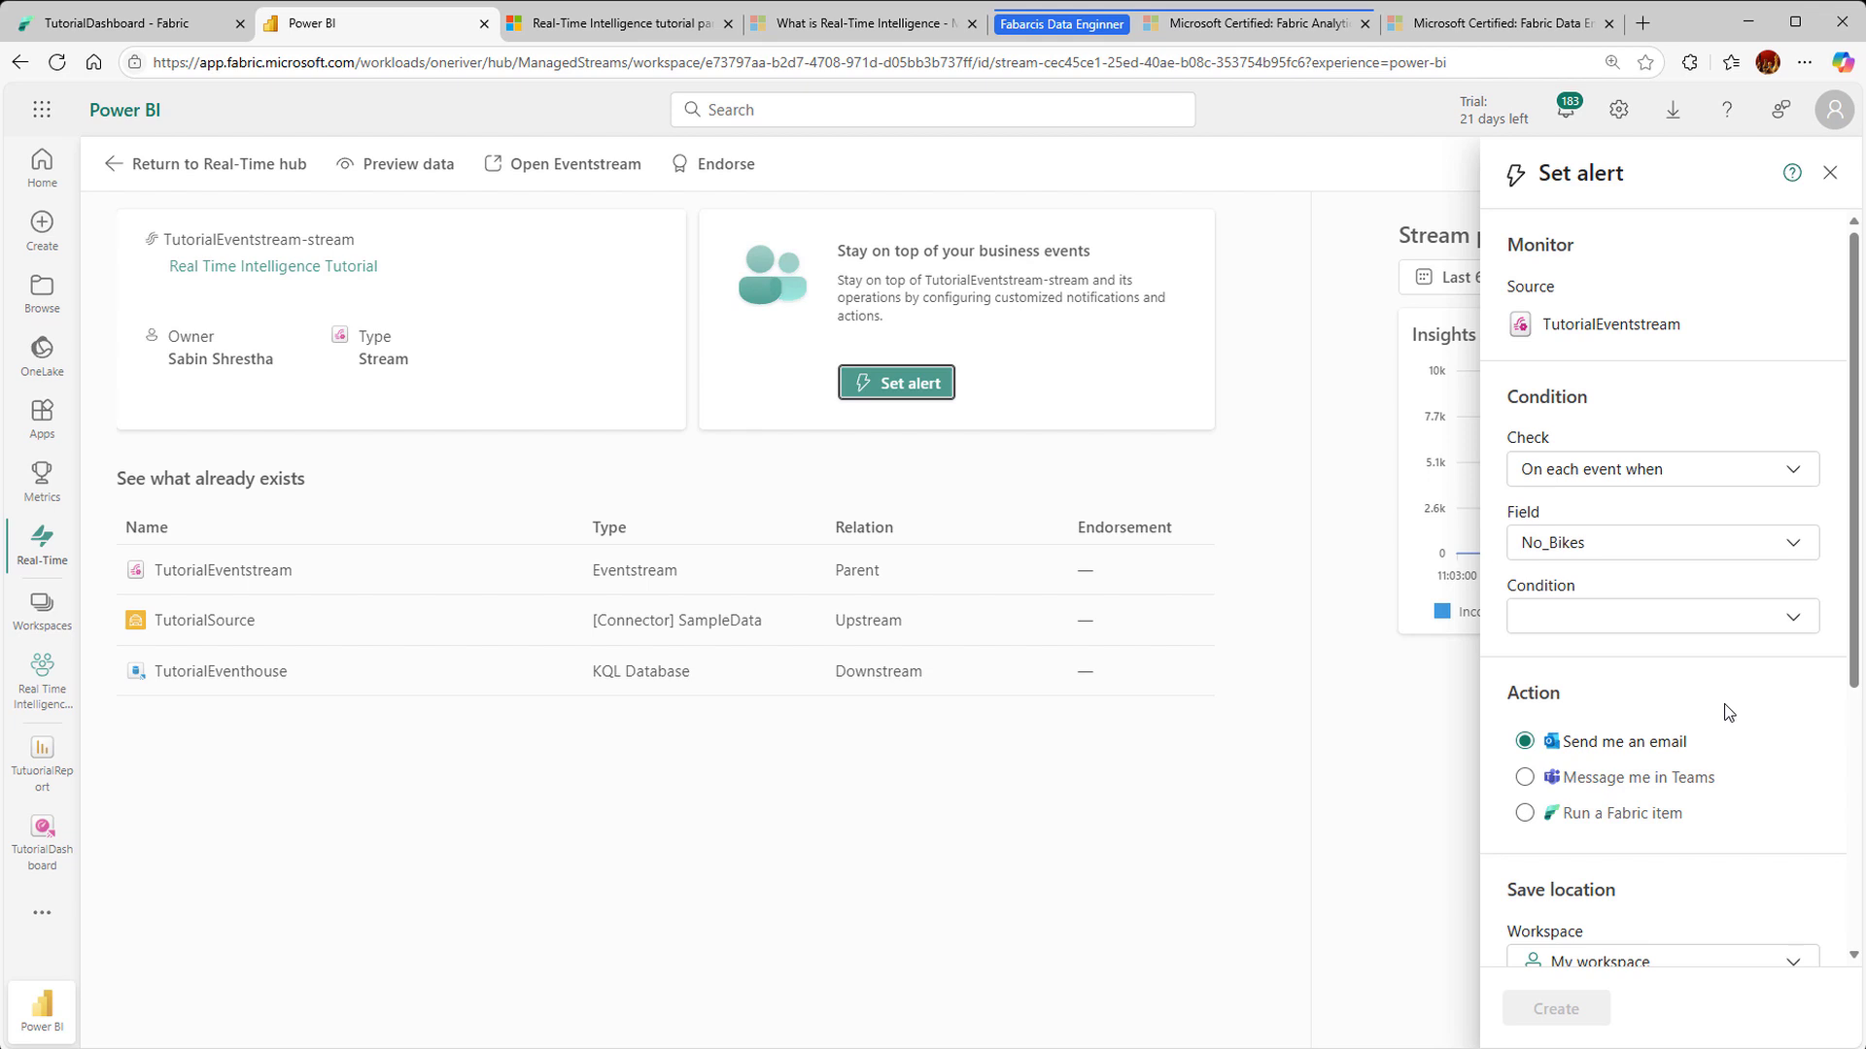
left_click(1786, 619)
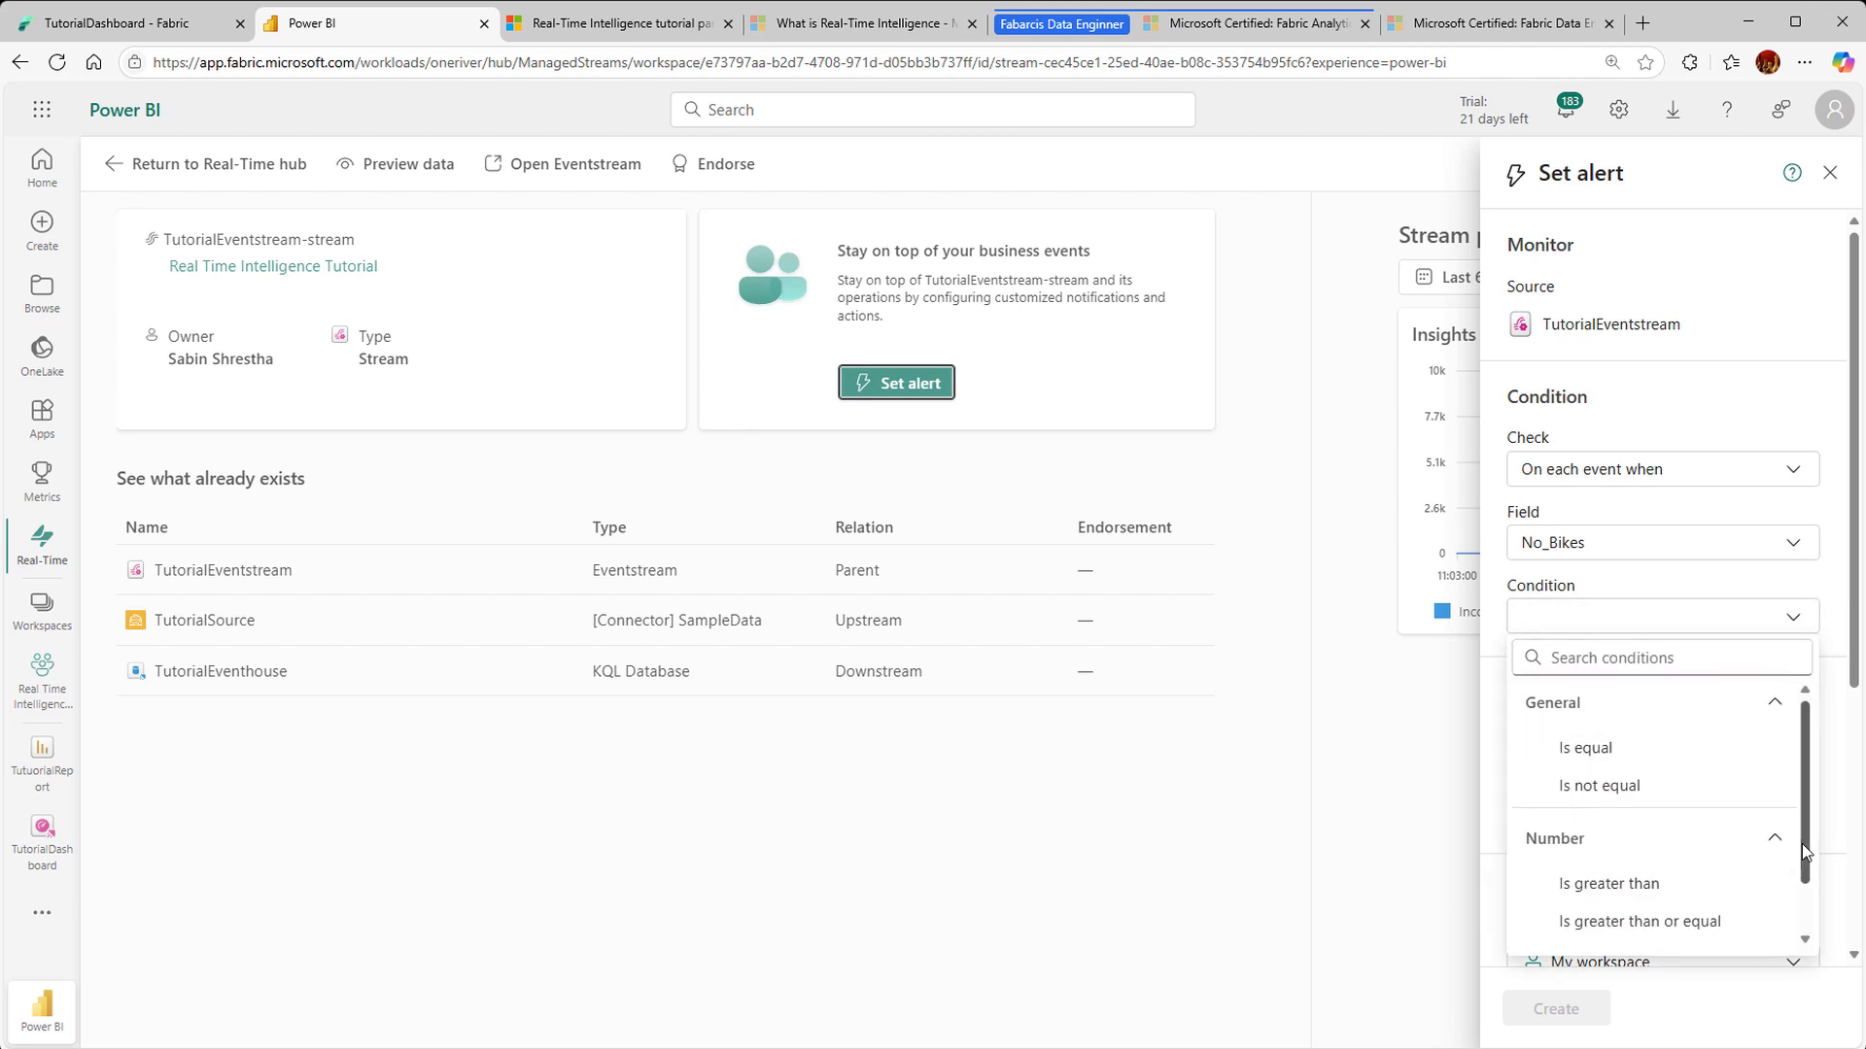
left_click_drag(1802, 843, 1798, 919)
left_click(1696, 886)
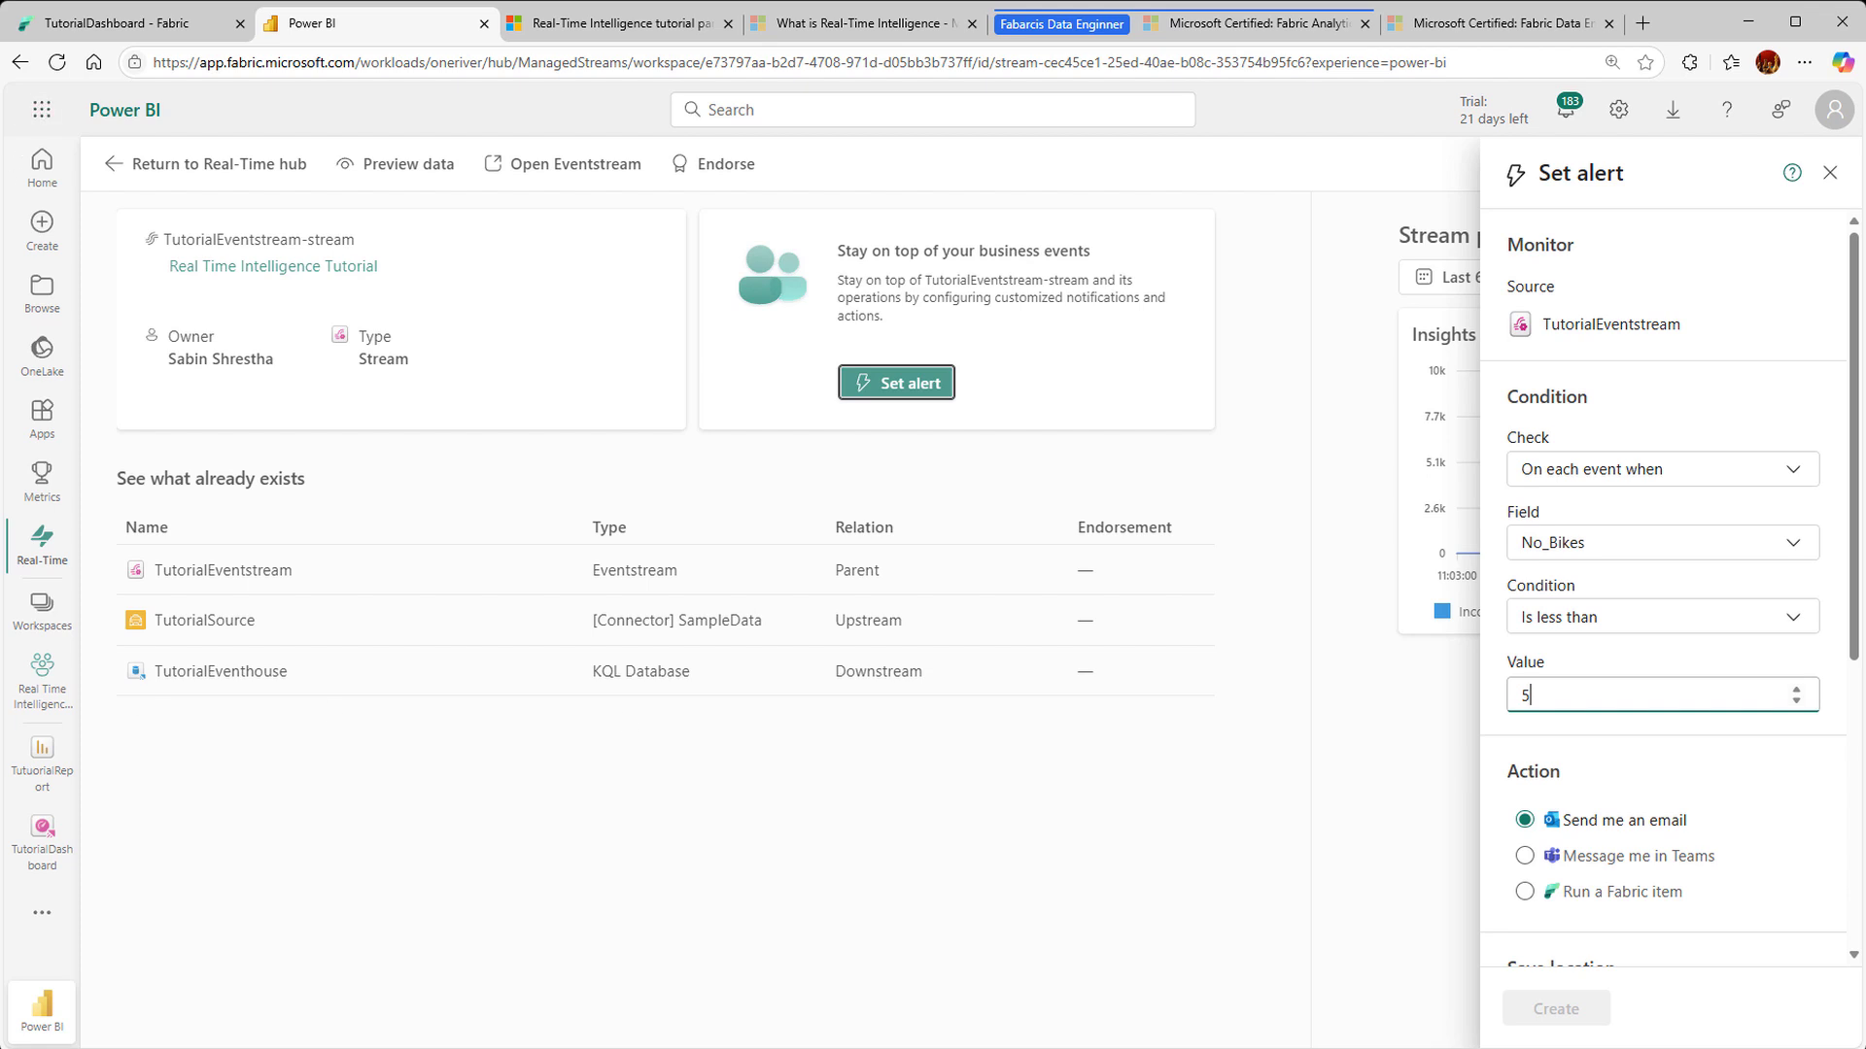
left_click(1524, 856)
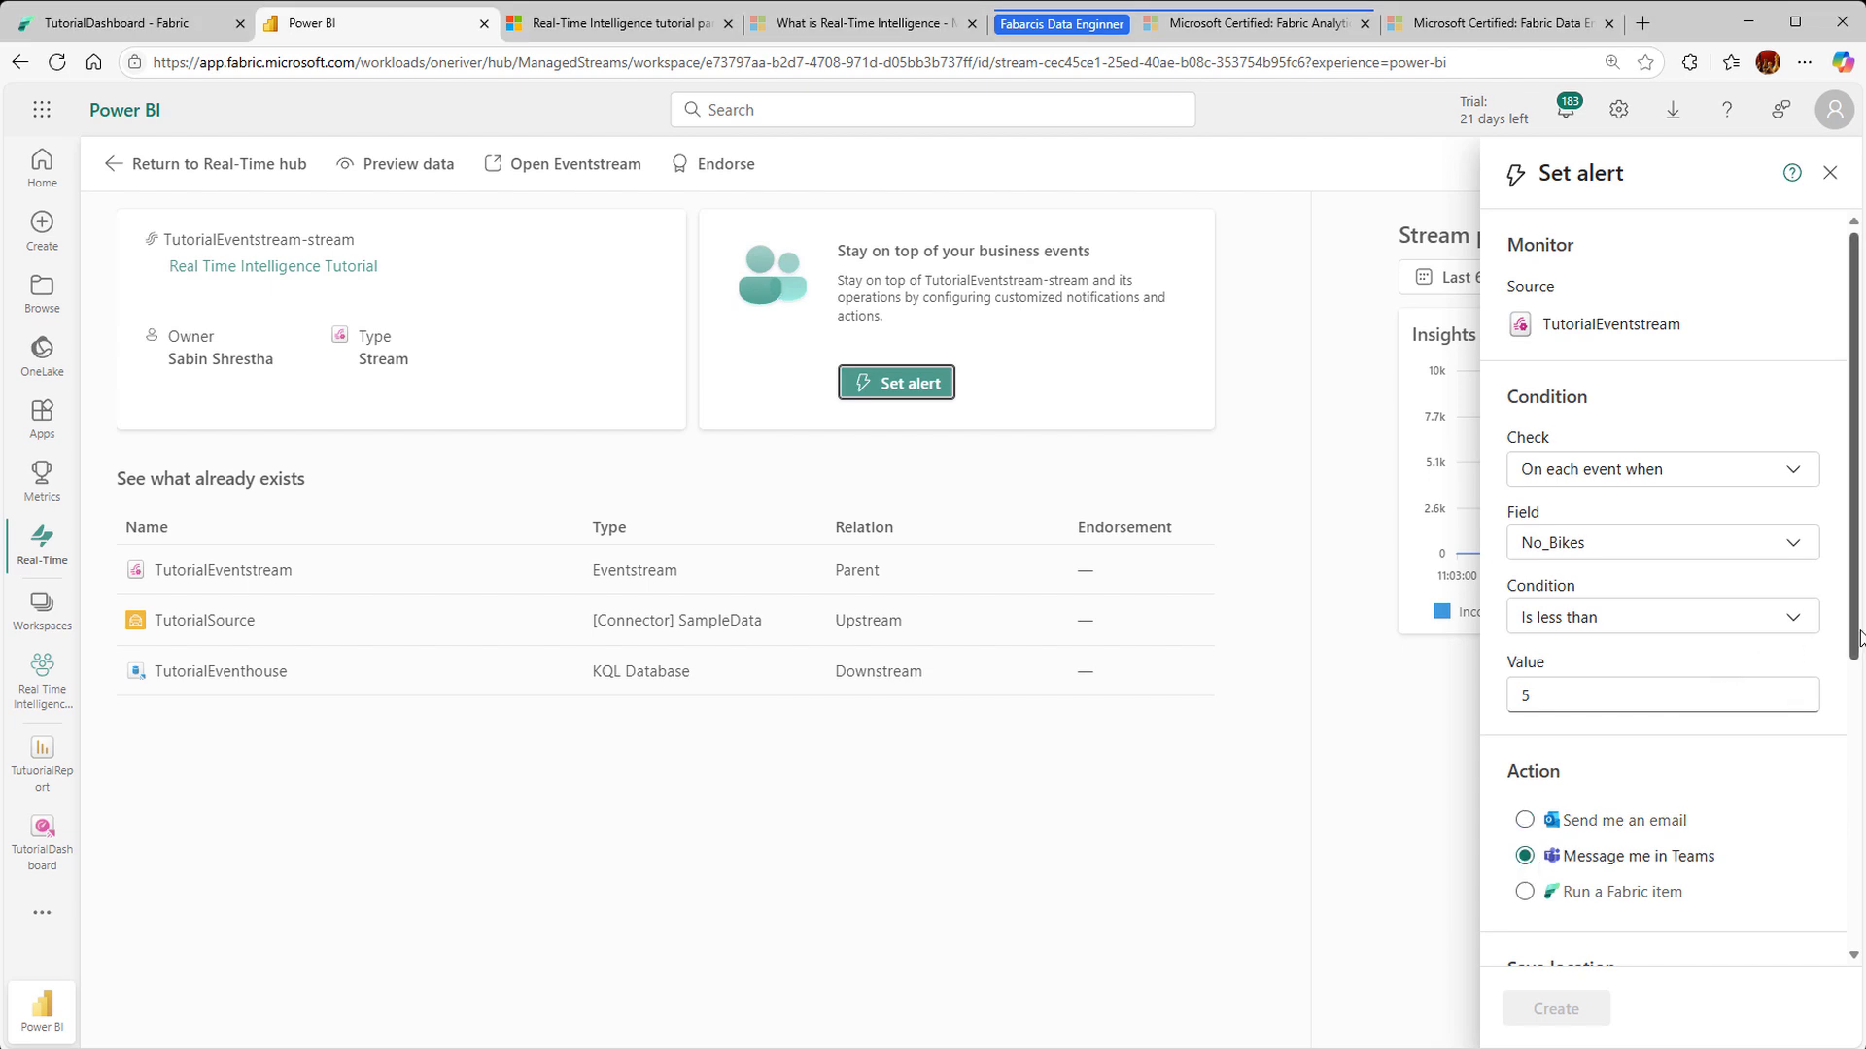
Step: Set the alert's save location to a new item named Tutorial in the Real Time Intelligence Tutorial workspace
left_click_drag(1855, 648, 1817, 917)
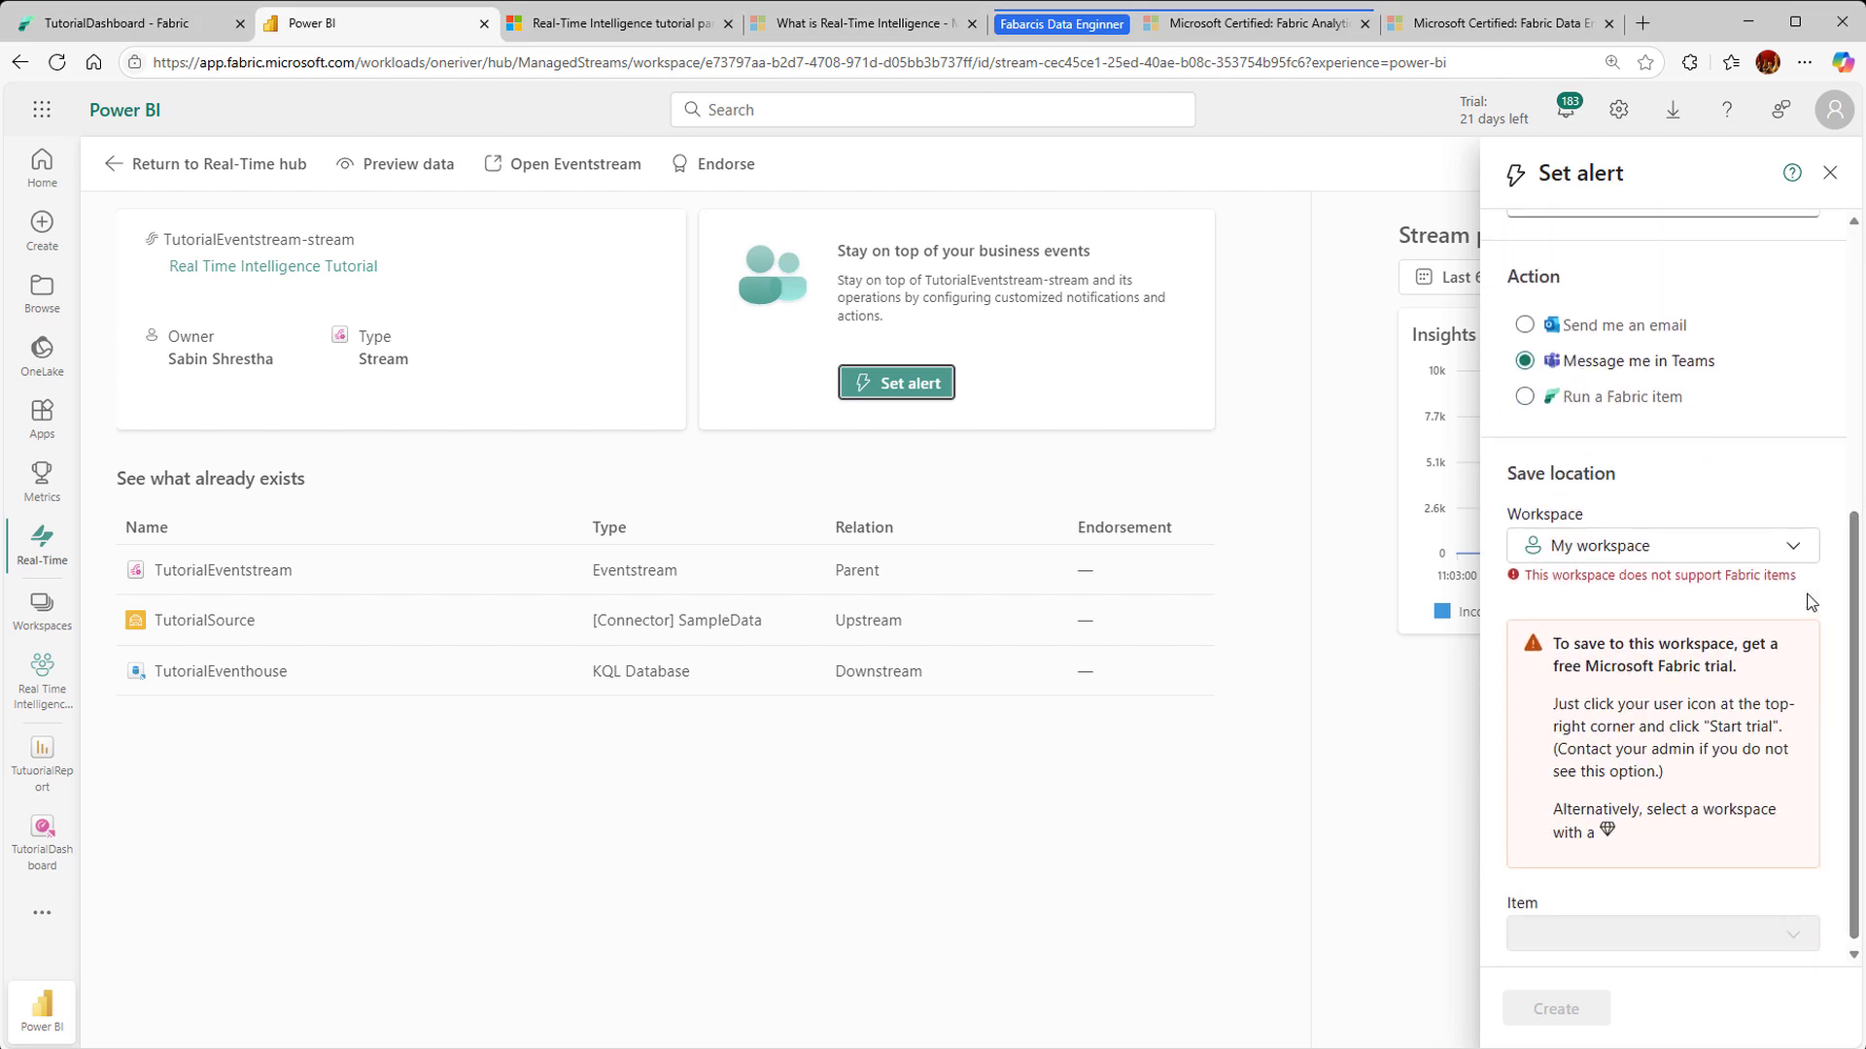
left_click(1791, 546)
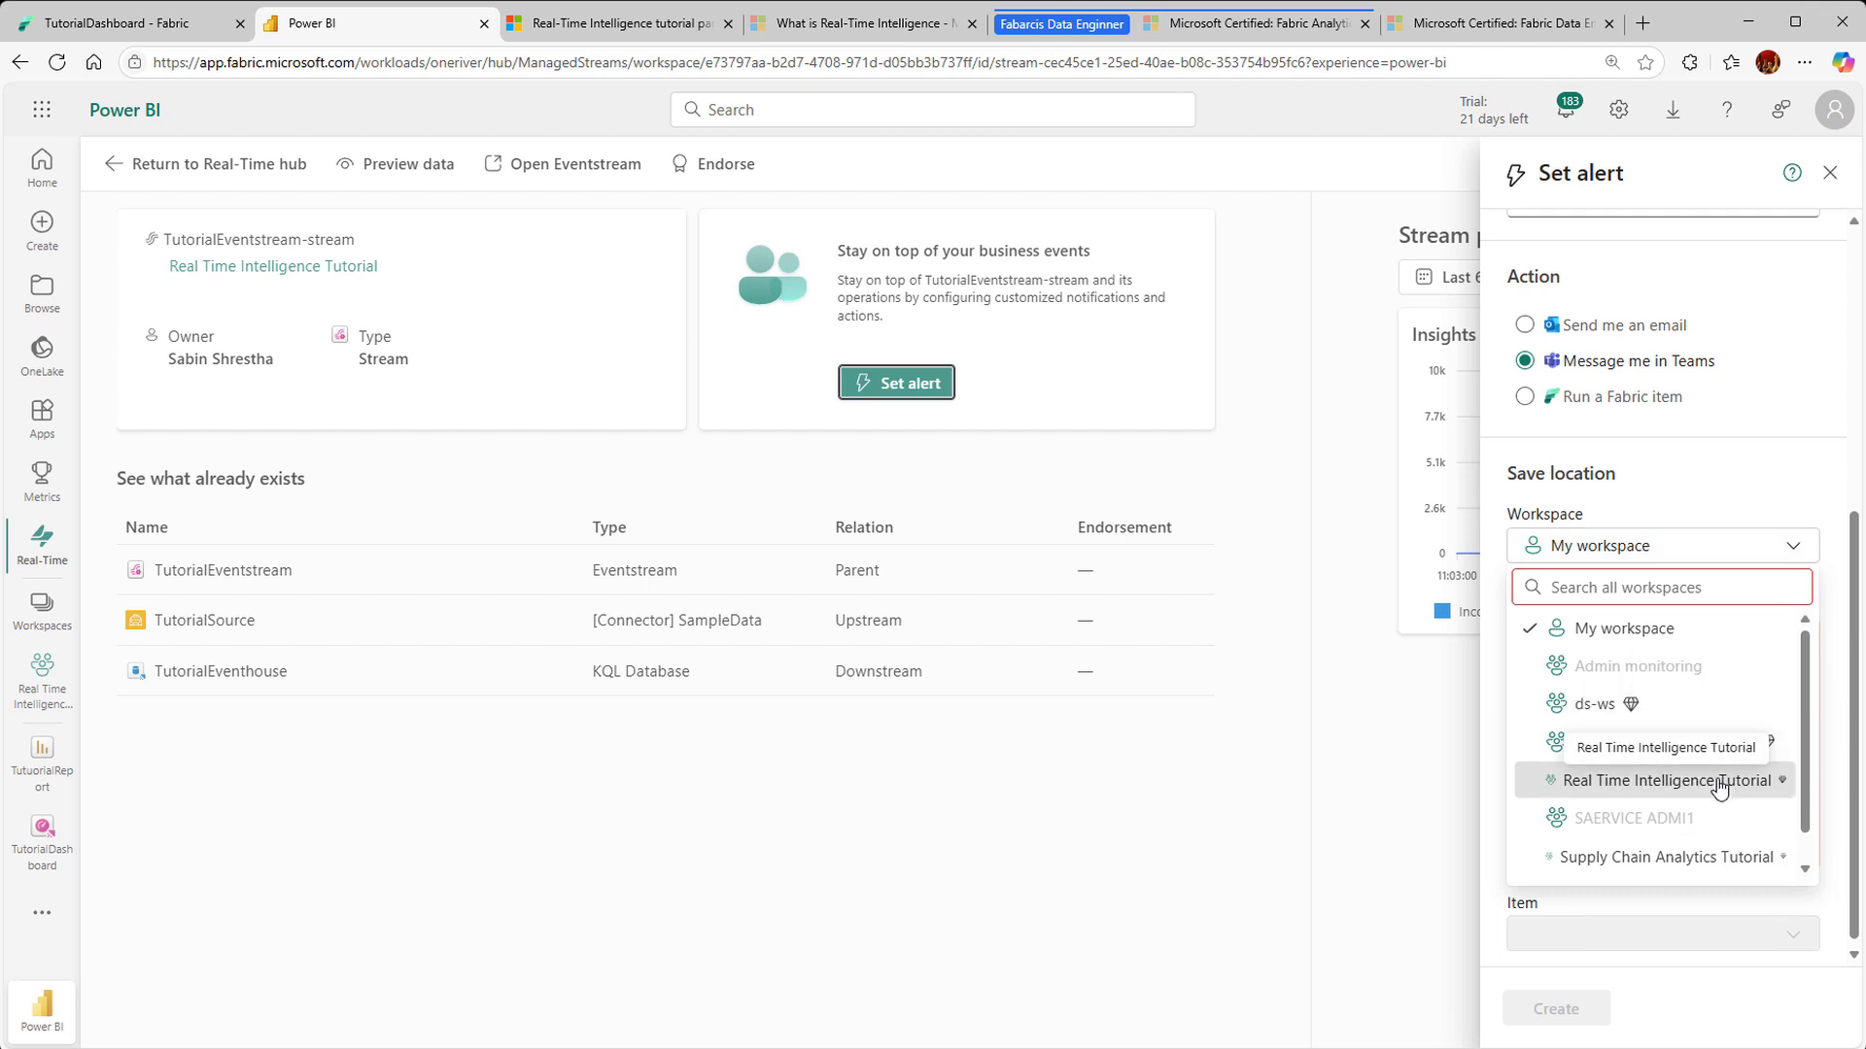
left_click(1739, 781)
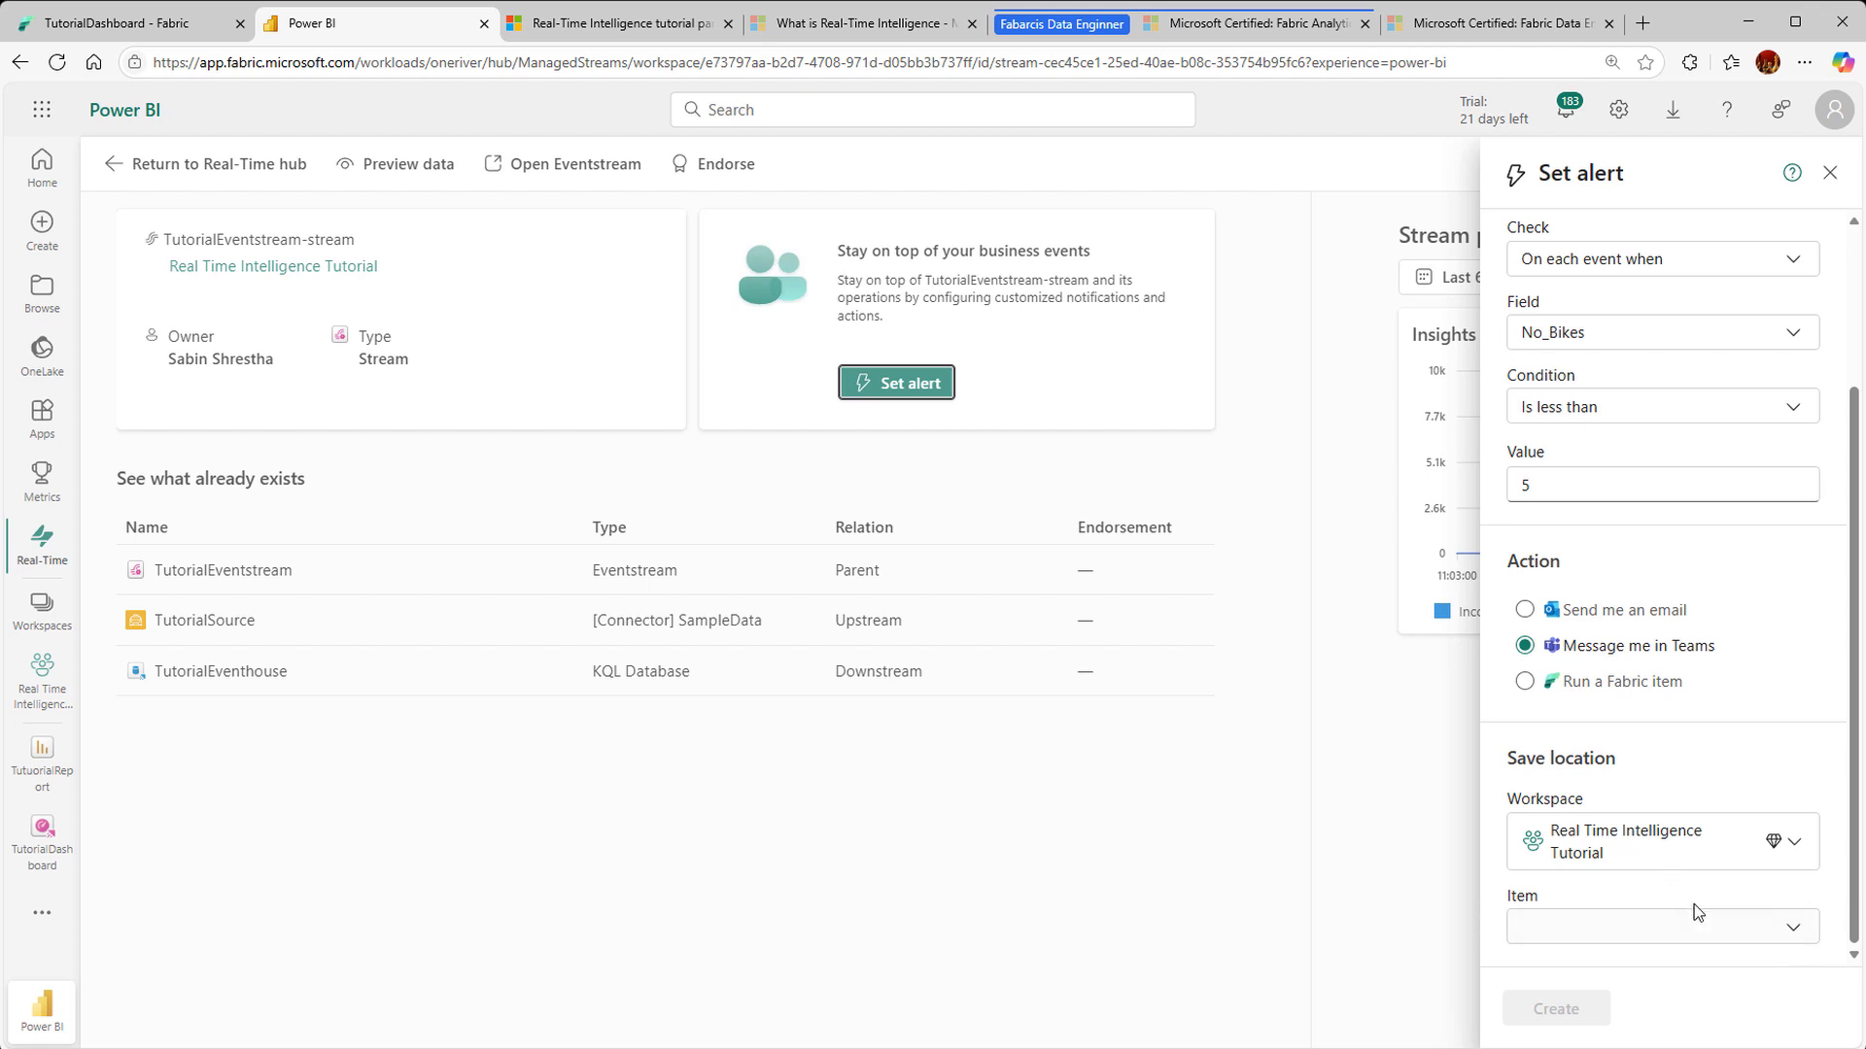
left_click(1800, 926)
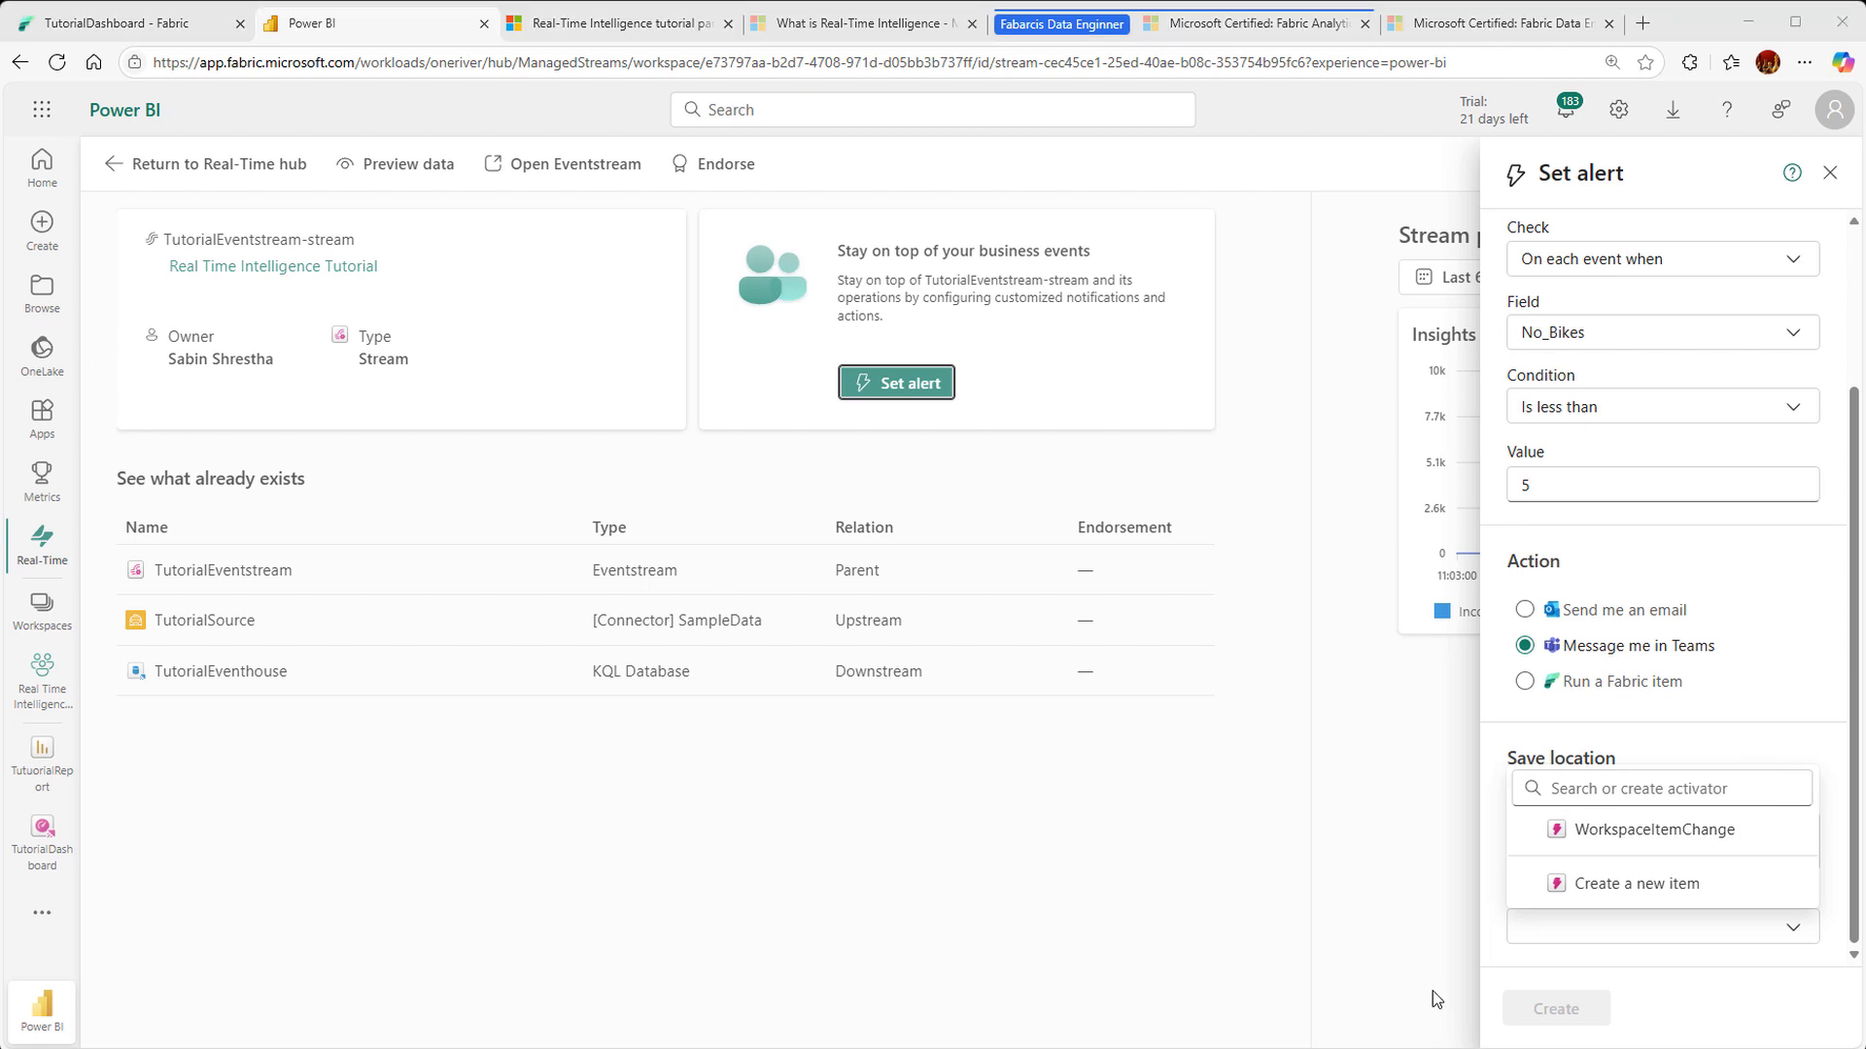
left_click(1602, 896)
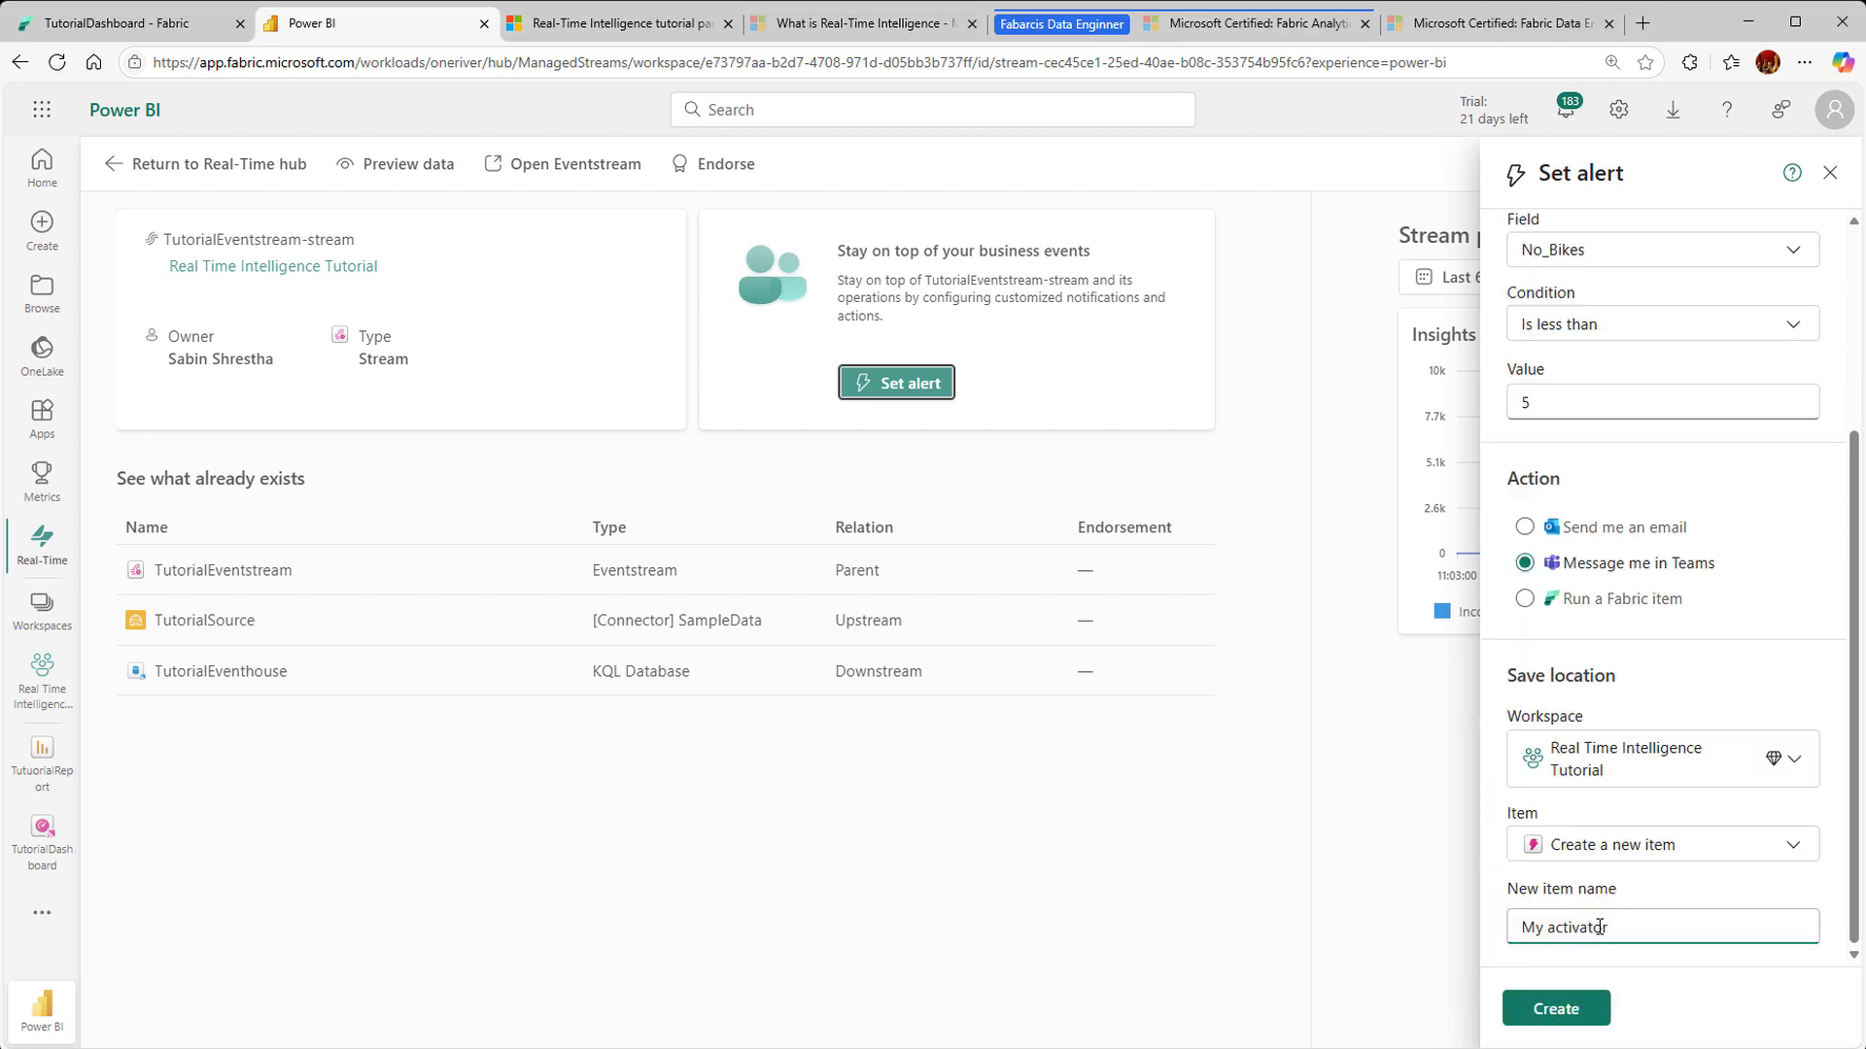
left_click_drag(1628, 928, 1462, 942)
type("Tutorial")
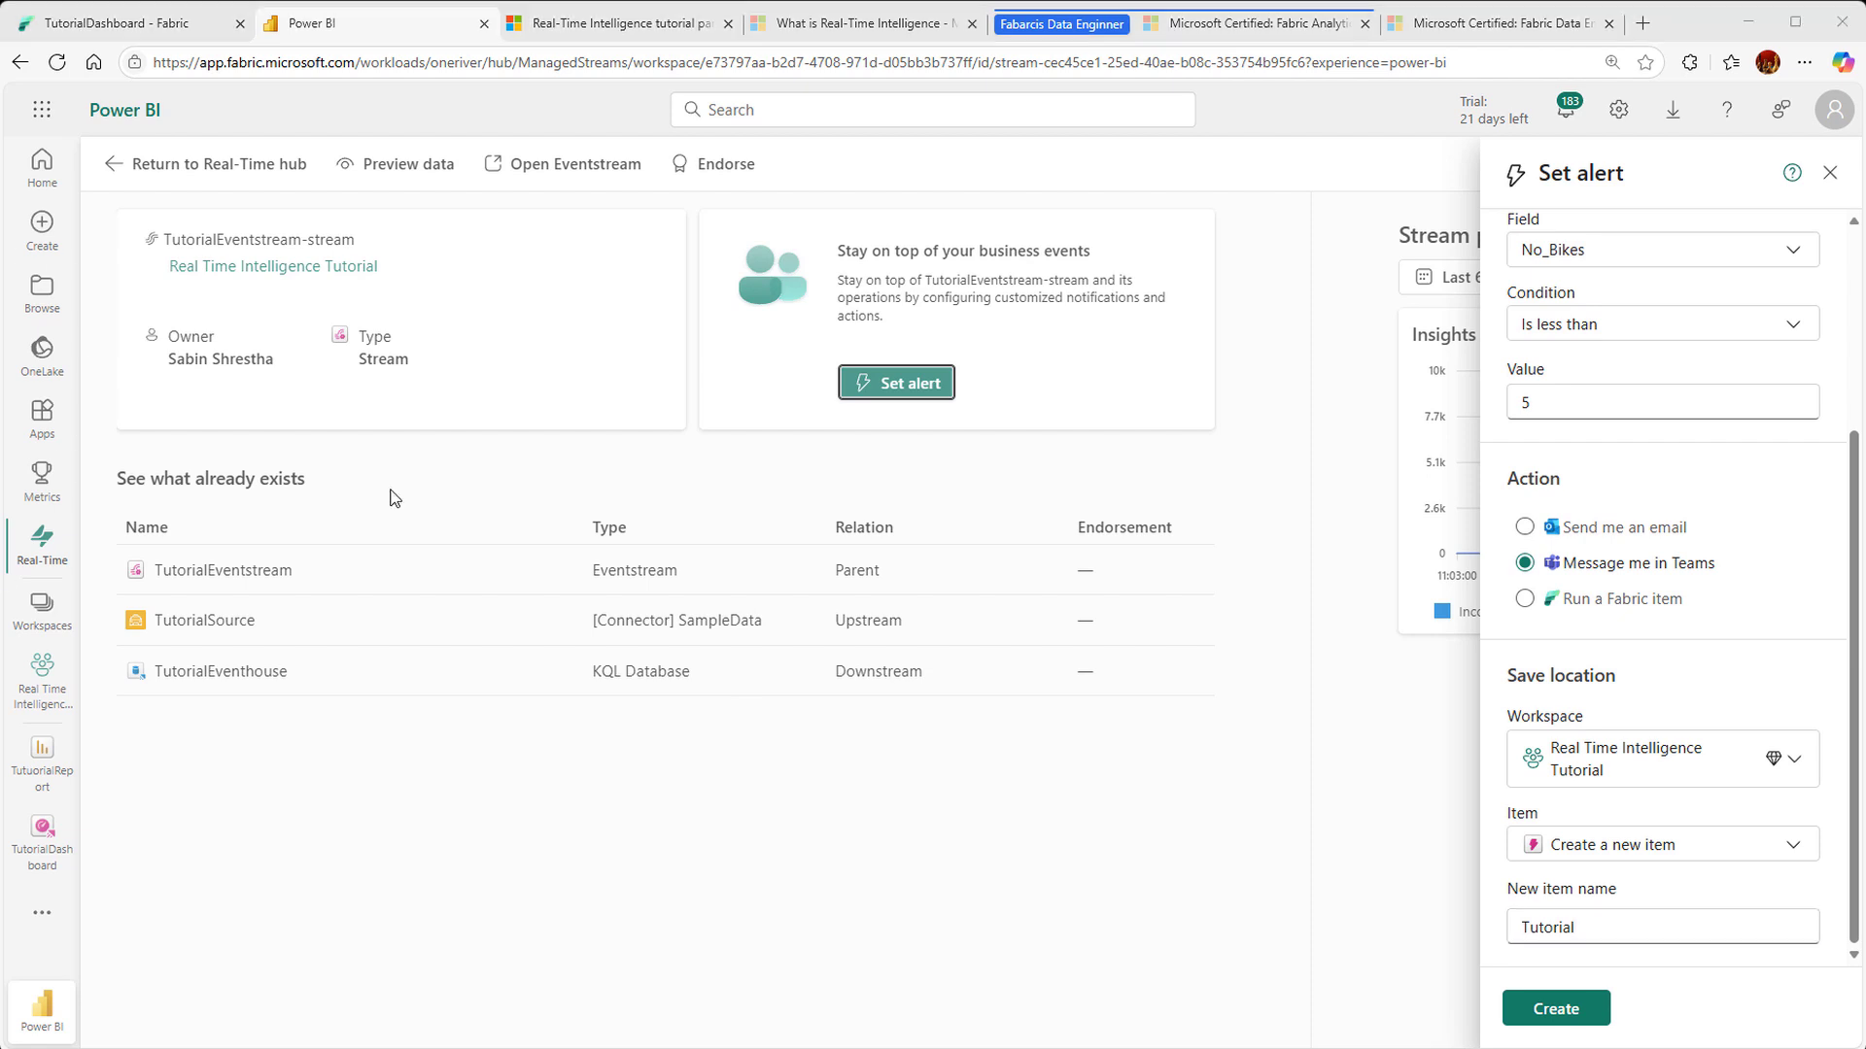
Step: Create the alert and open it in its activator, dismissing the introductory dialog
left_click(1576, 1011)
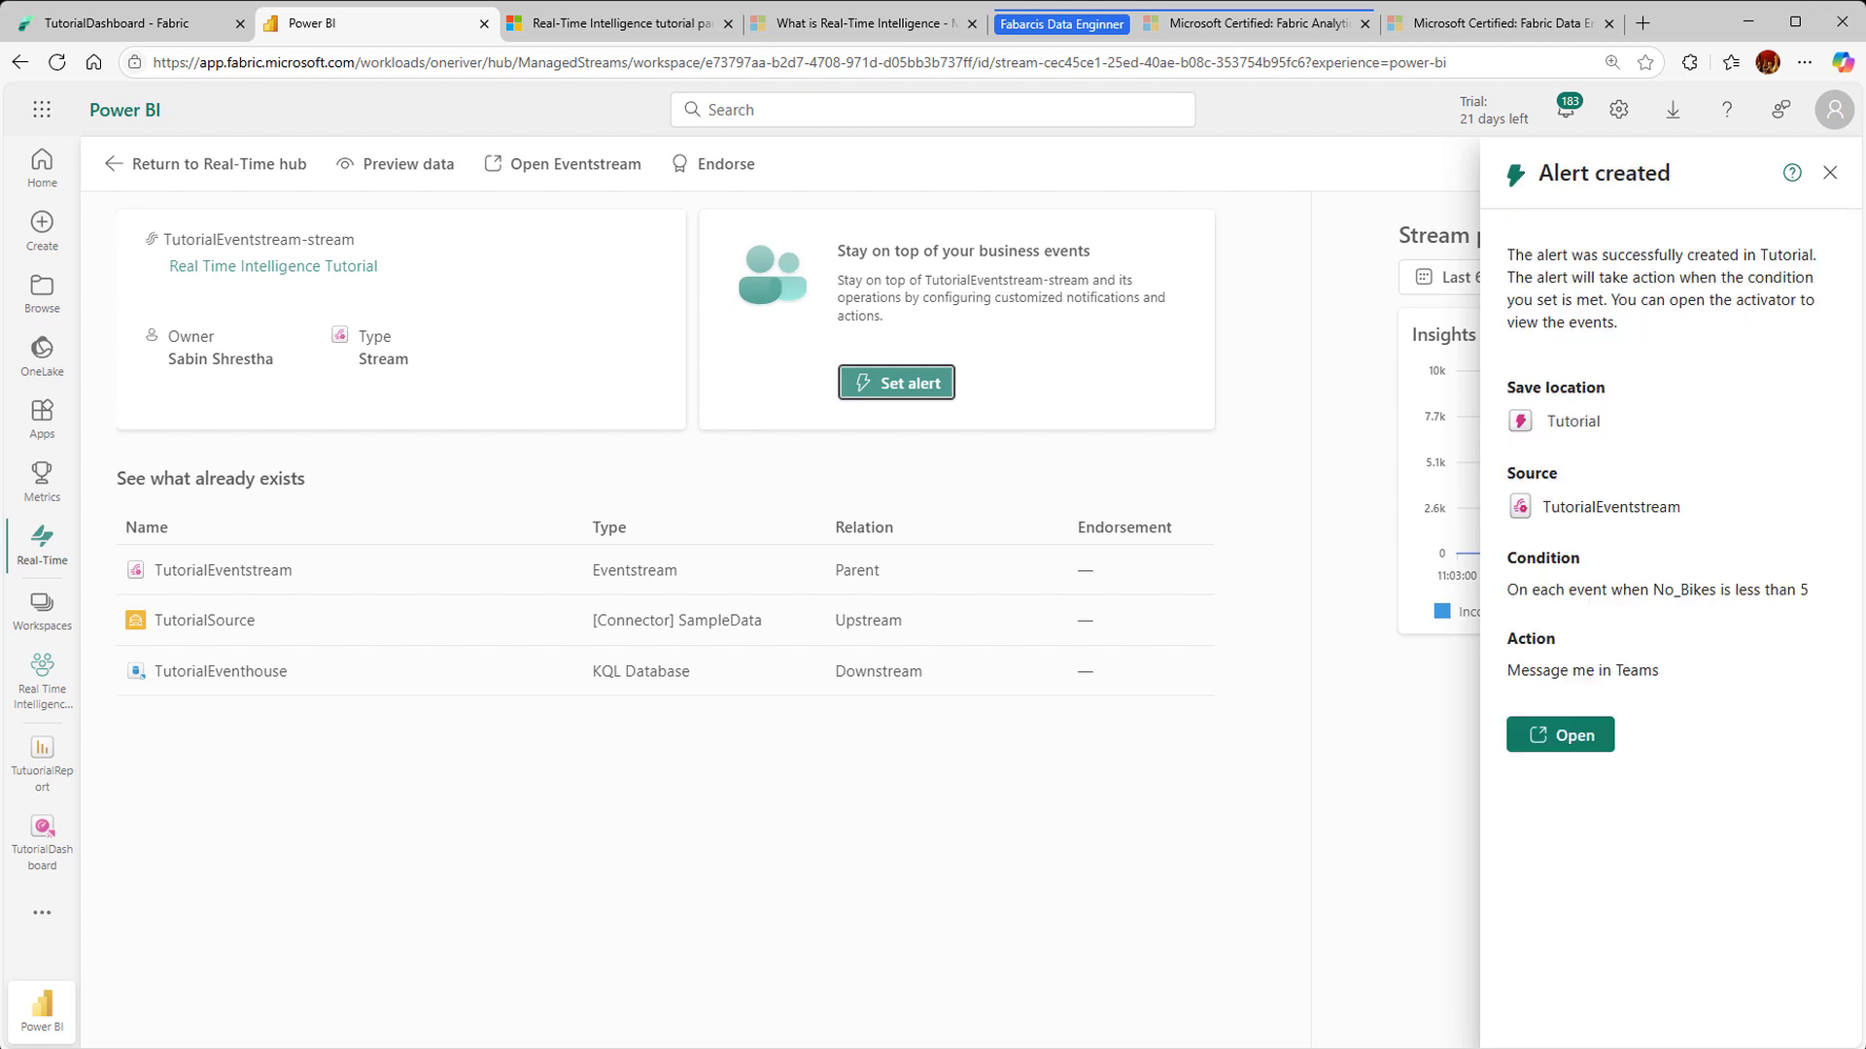
left_click(1572, 745)
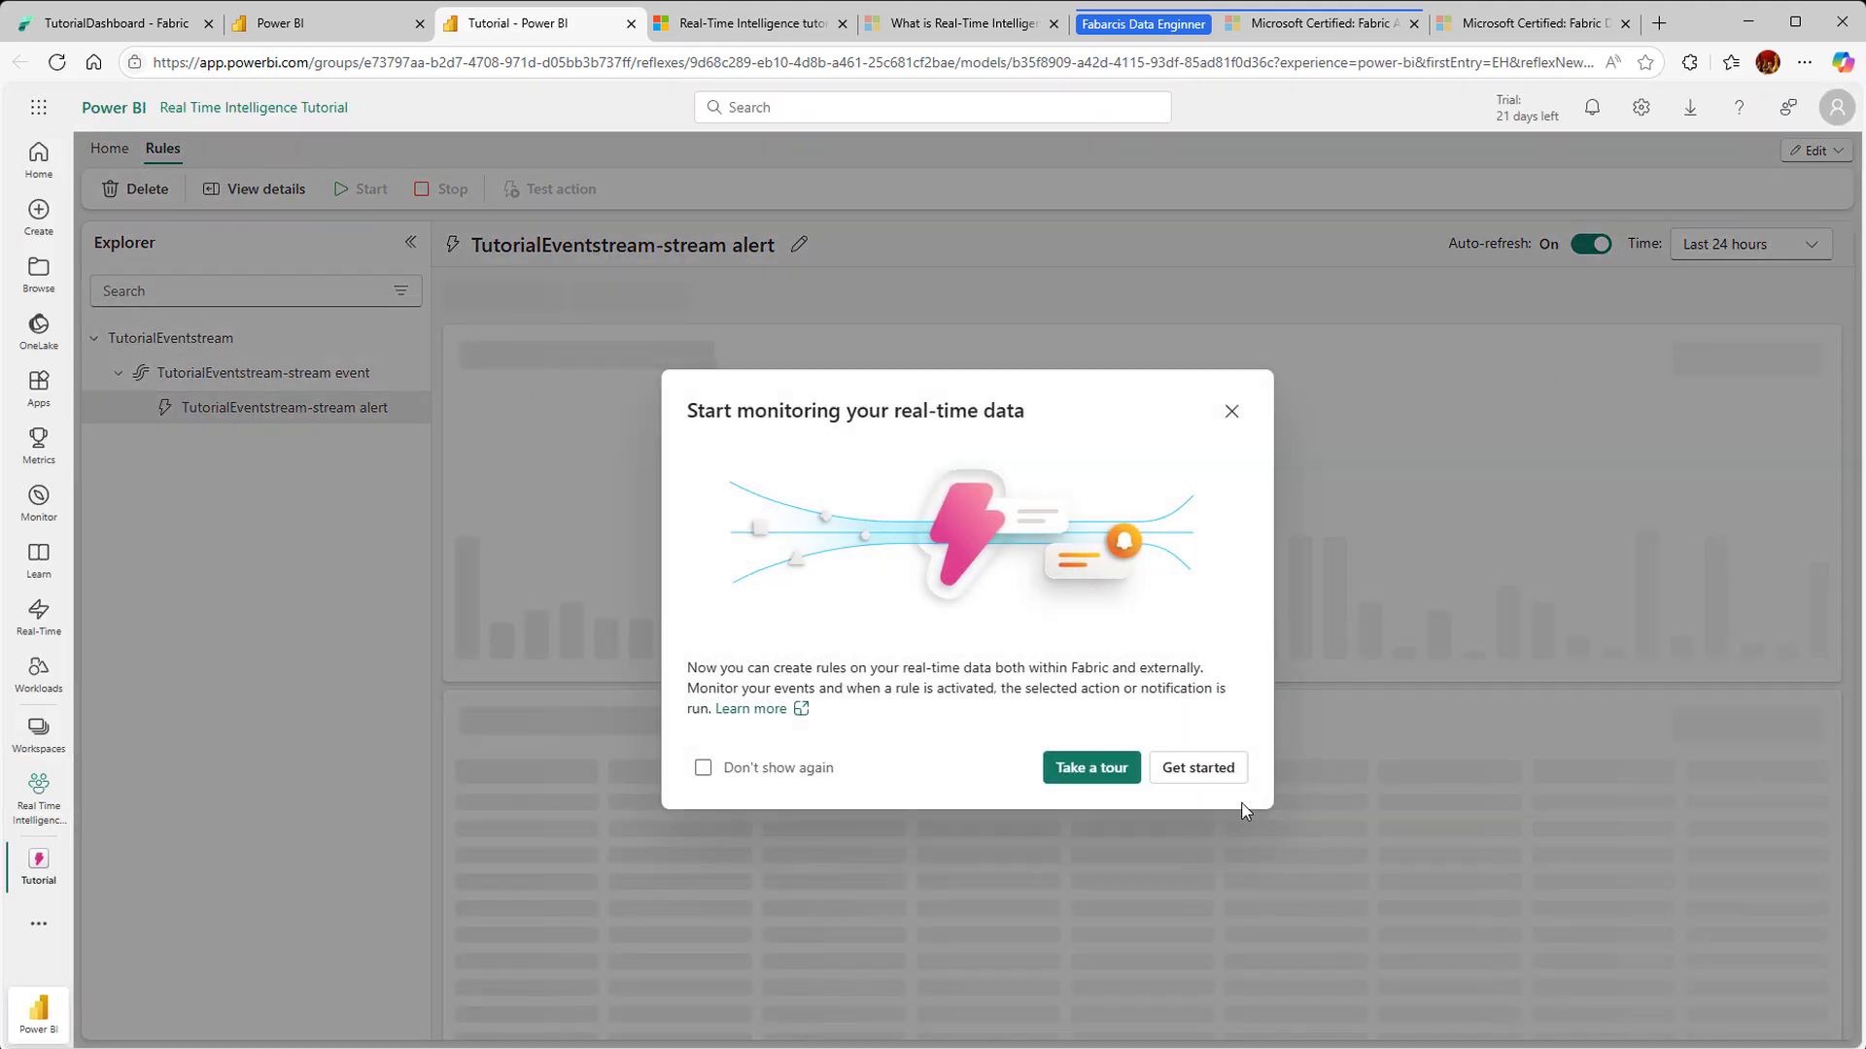
left_click(1232, 411)
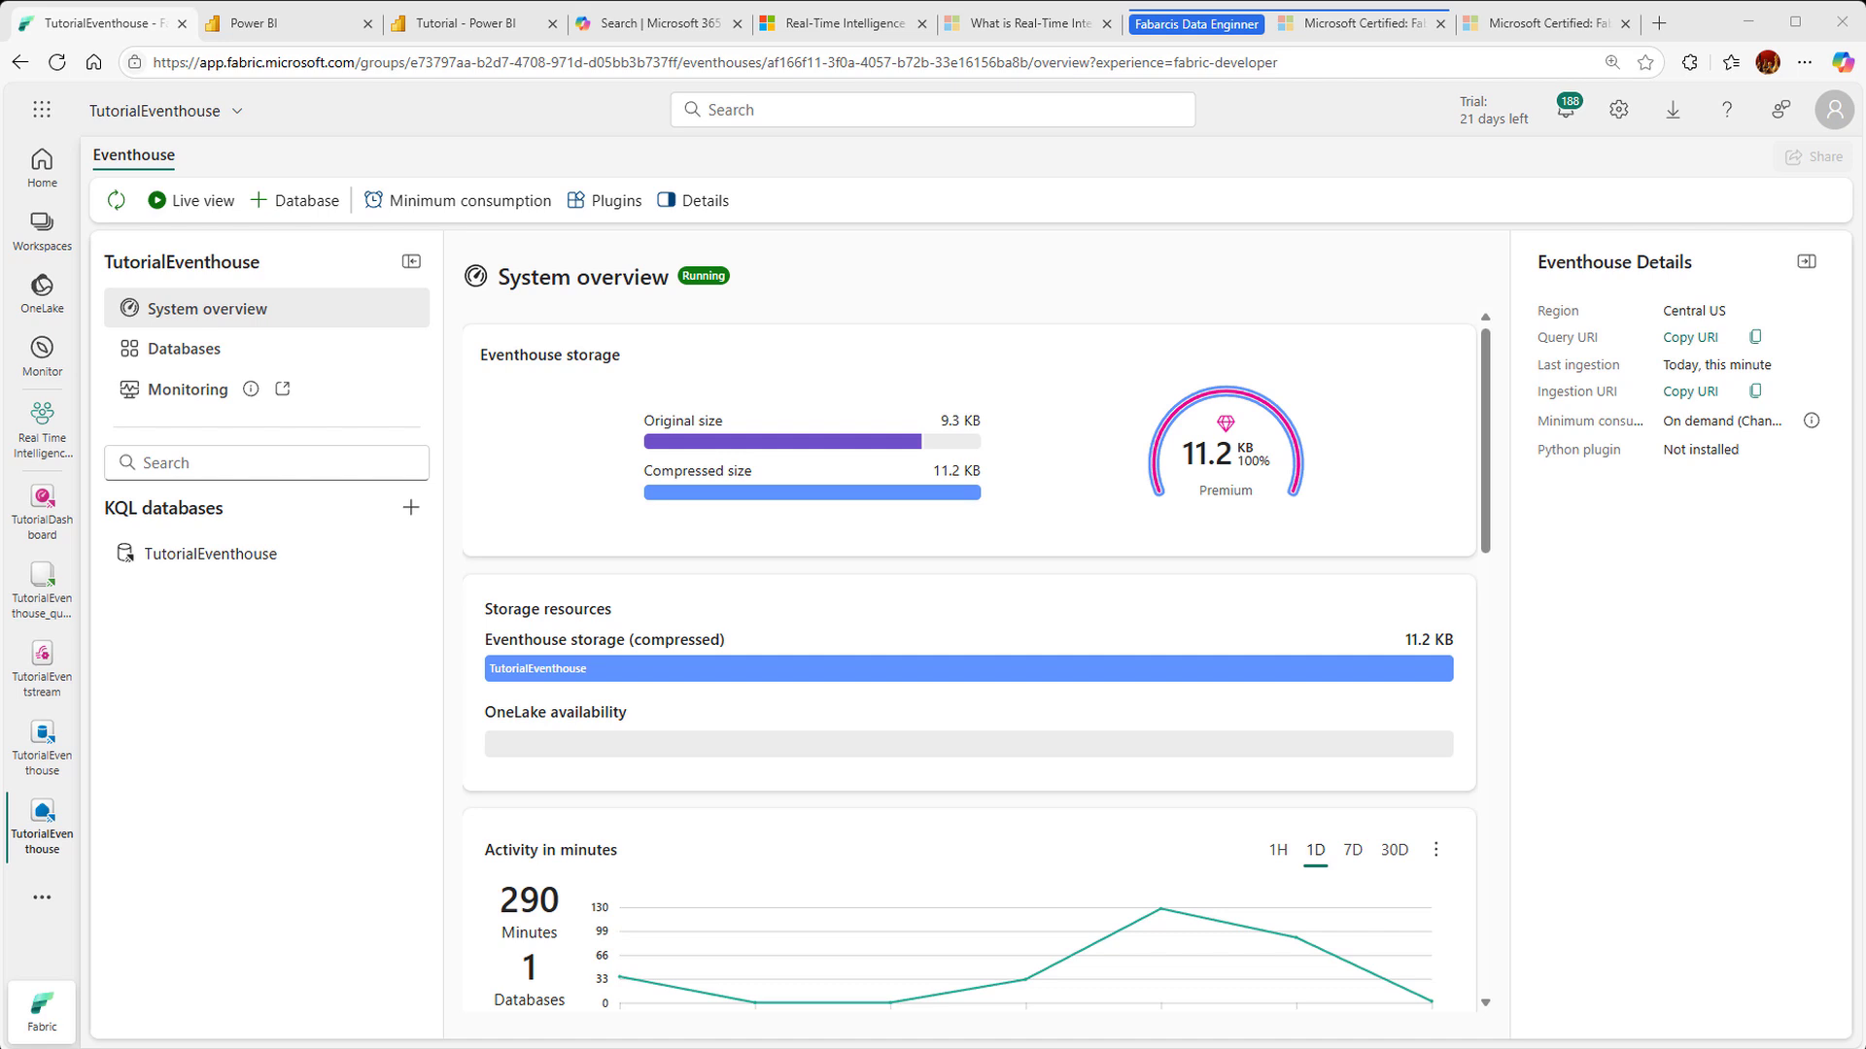
Step: Open the Real Time Intelligence Tutorial workspace's general settings in Fabric and find the option for deleting the workspace
left_click(41, 231)
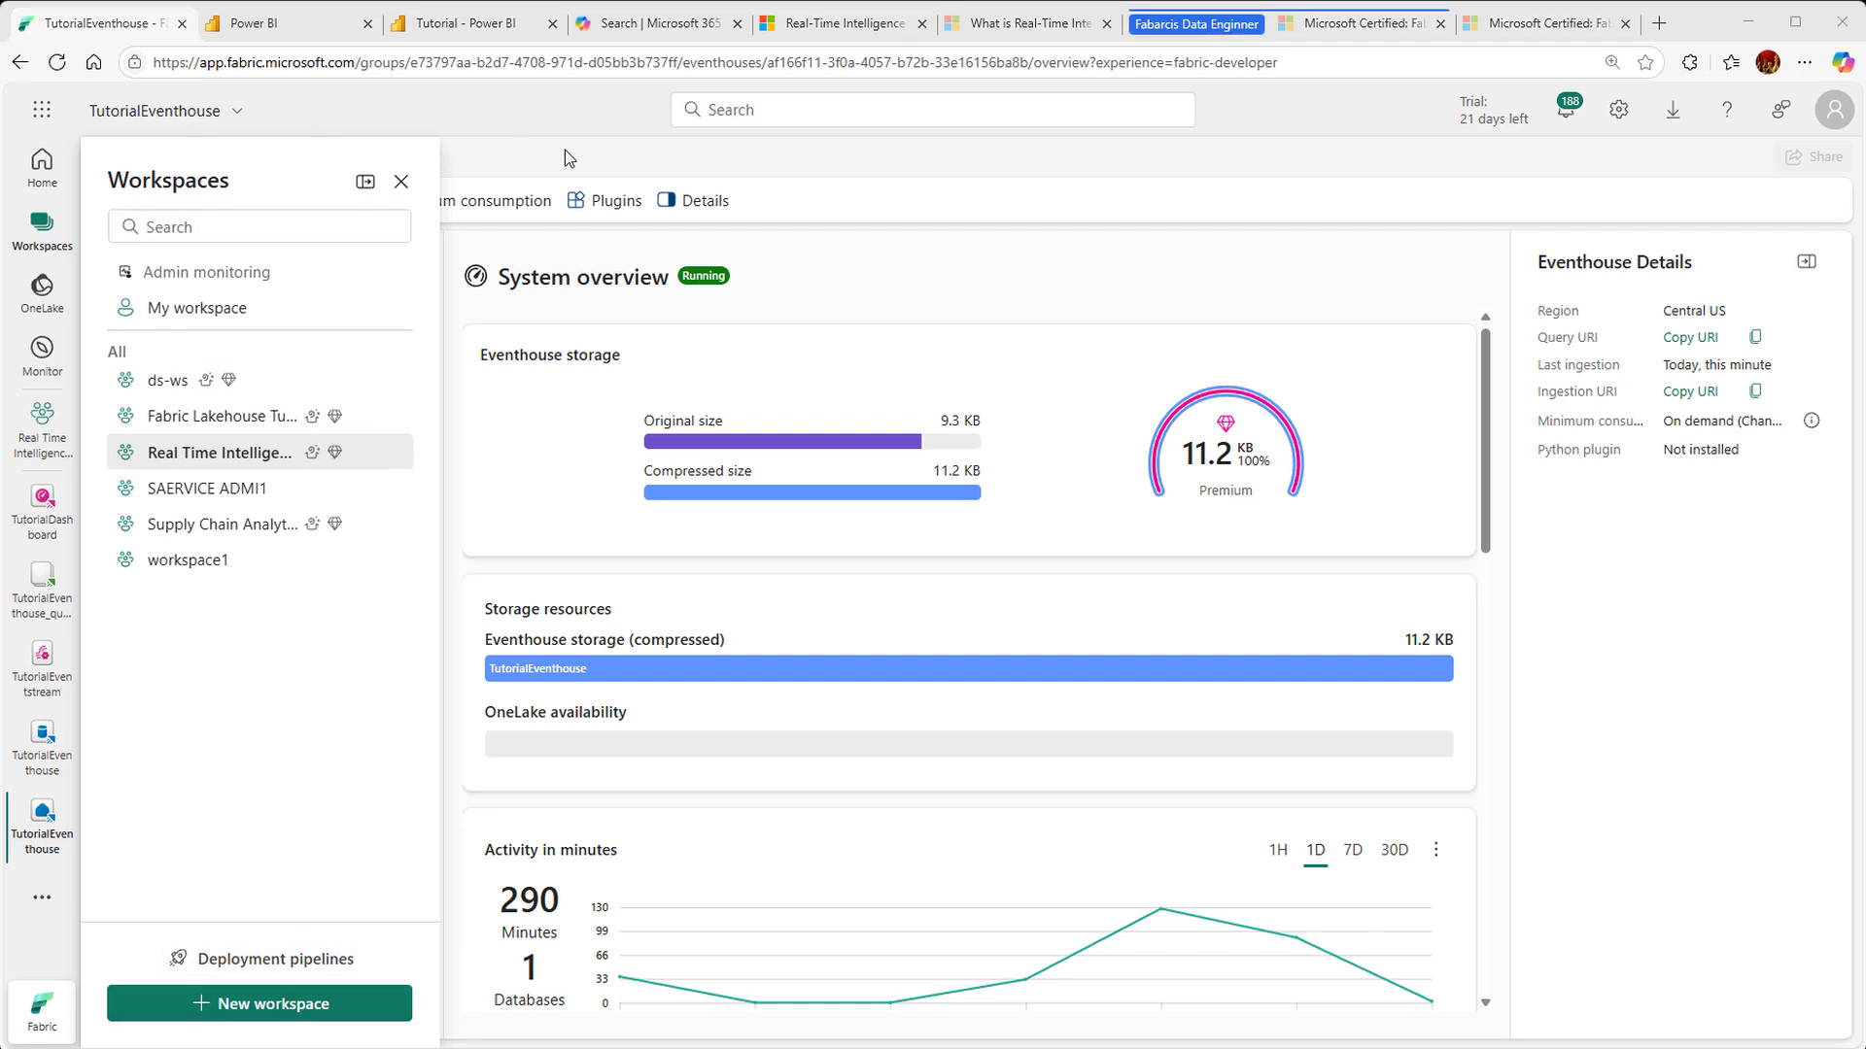
left_click(401, 181)
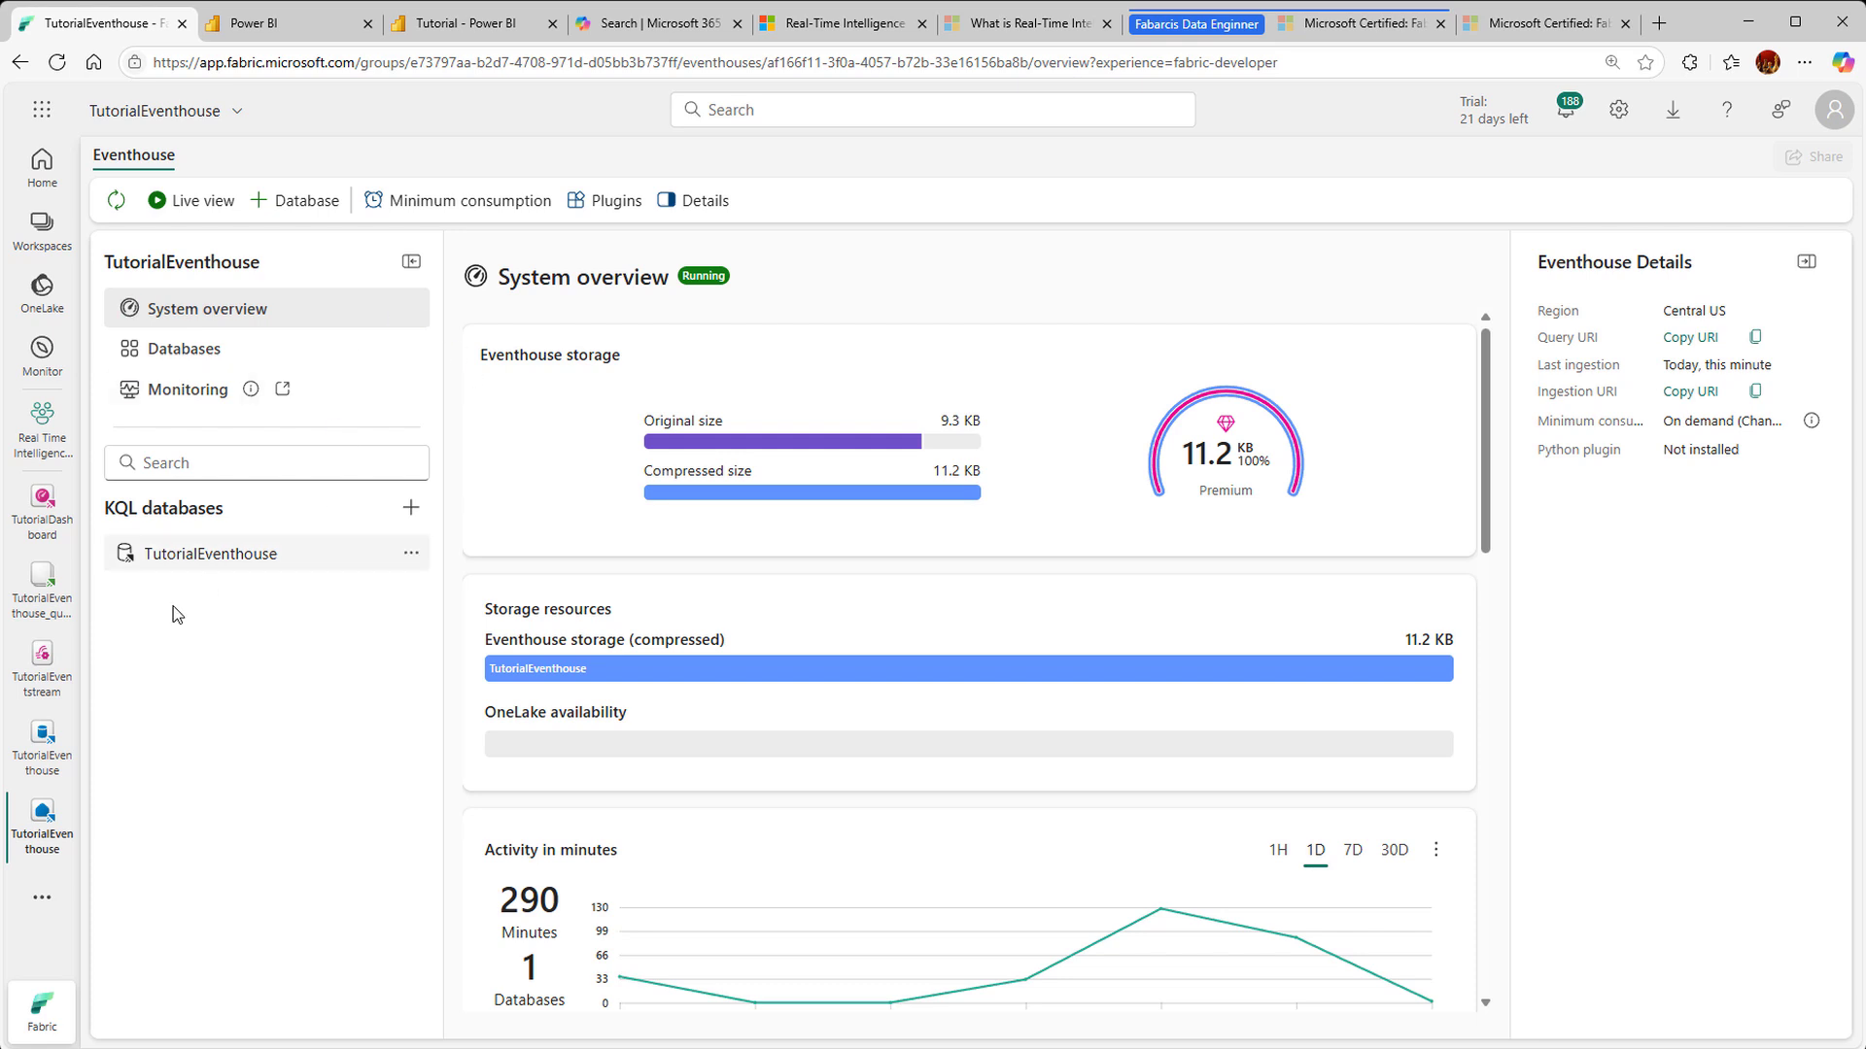
left_click(41, 250)
left_click(258, 469)
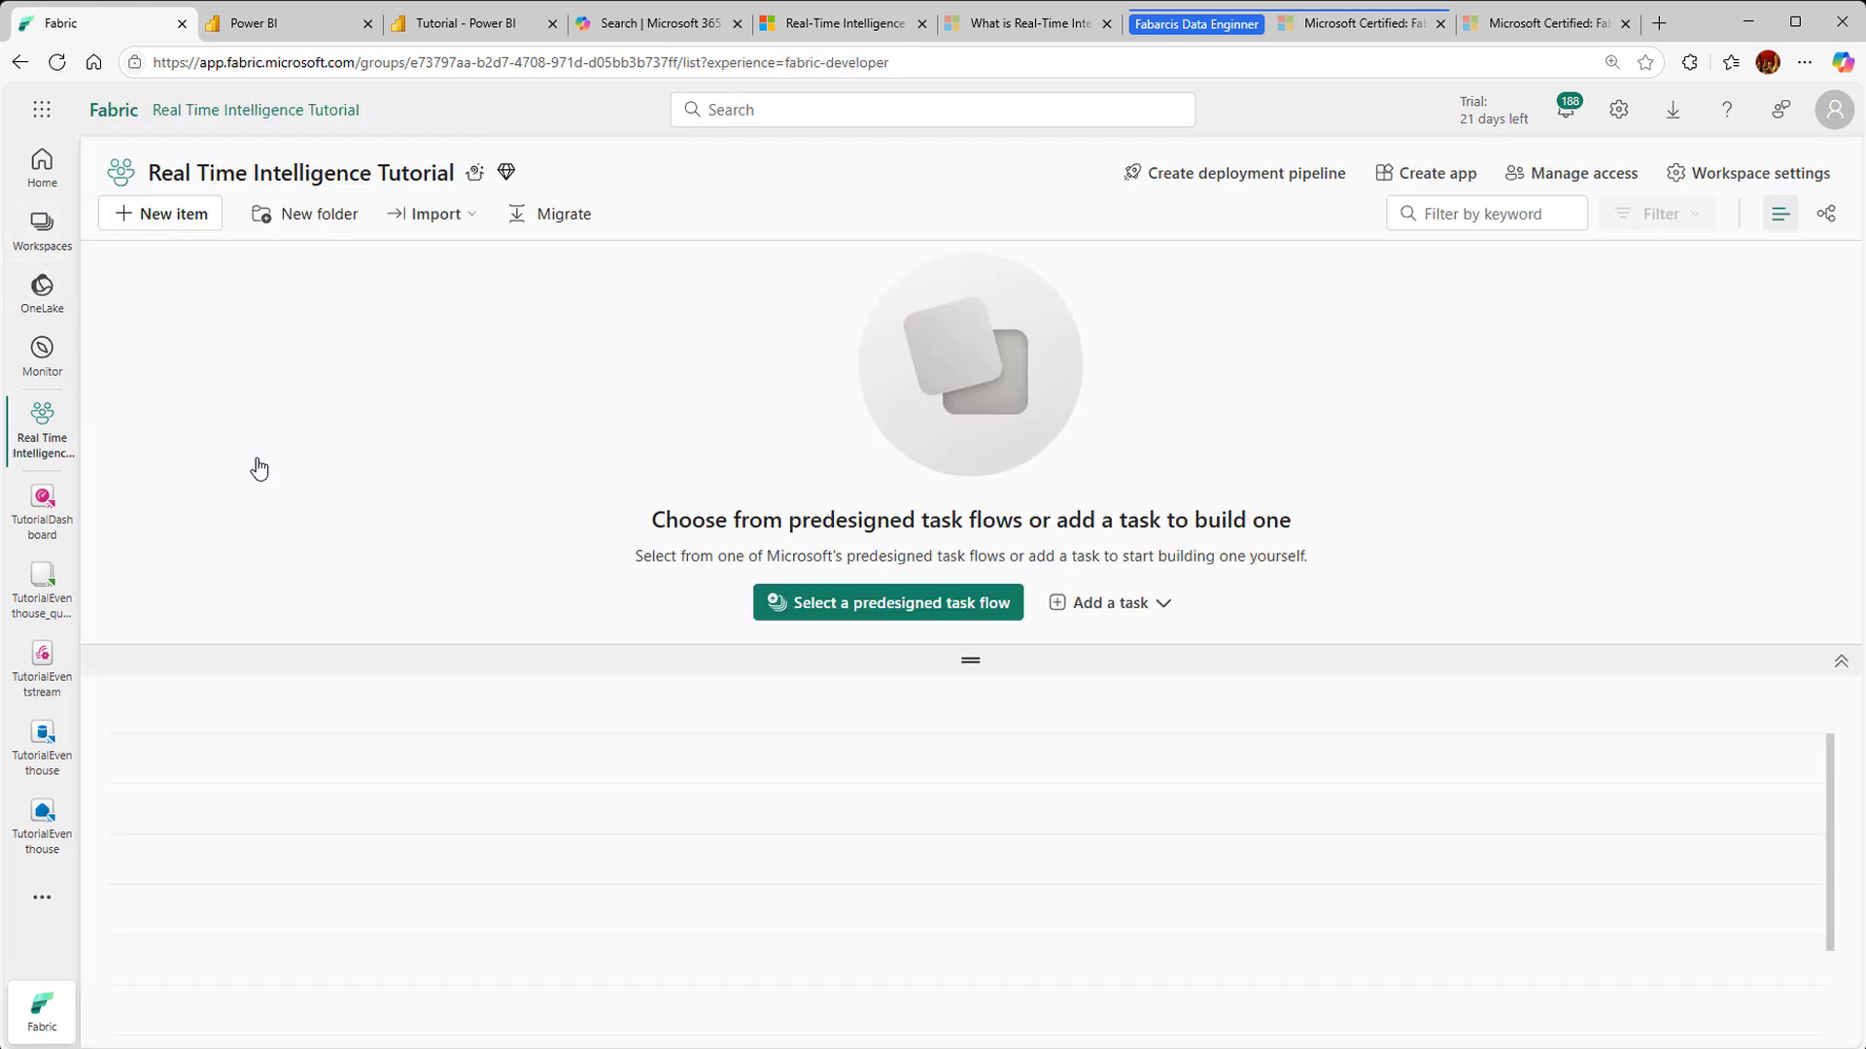
left_click(1708, 178)
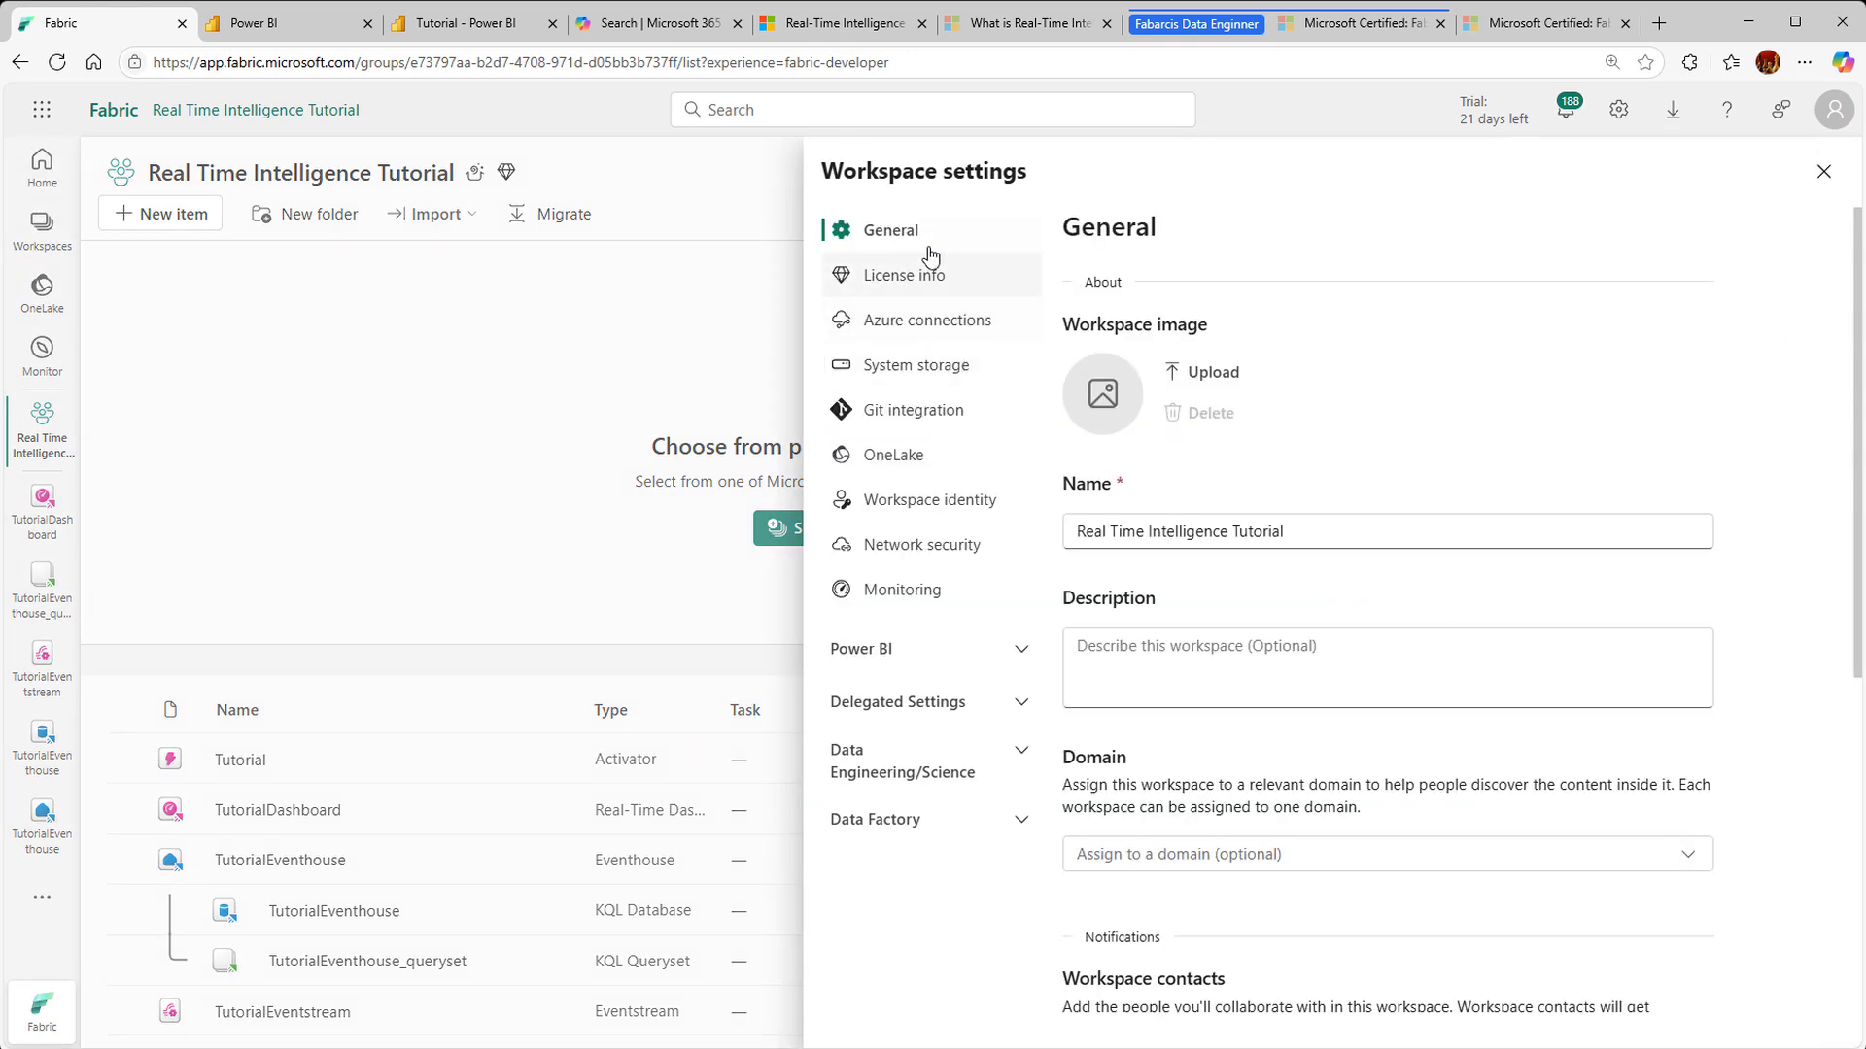
scroll(1454, 980, "down", 5)
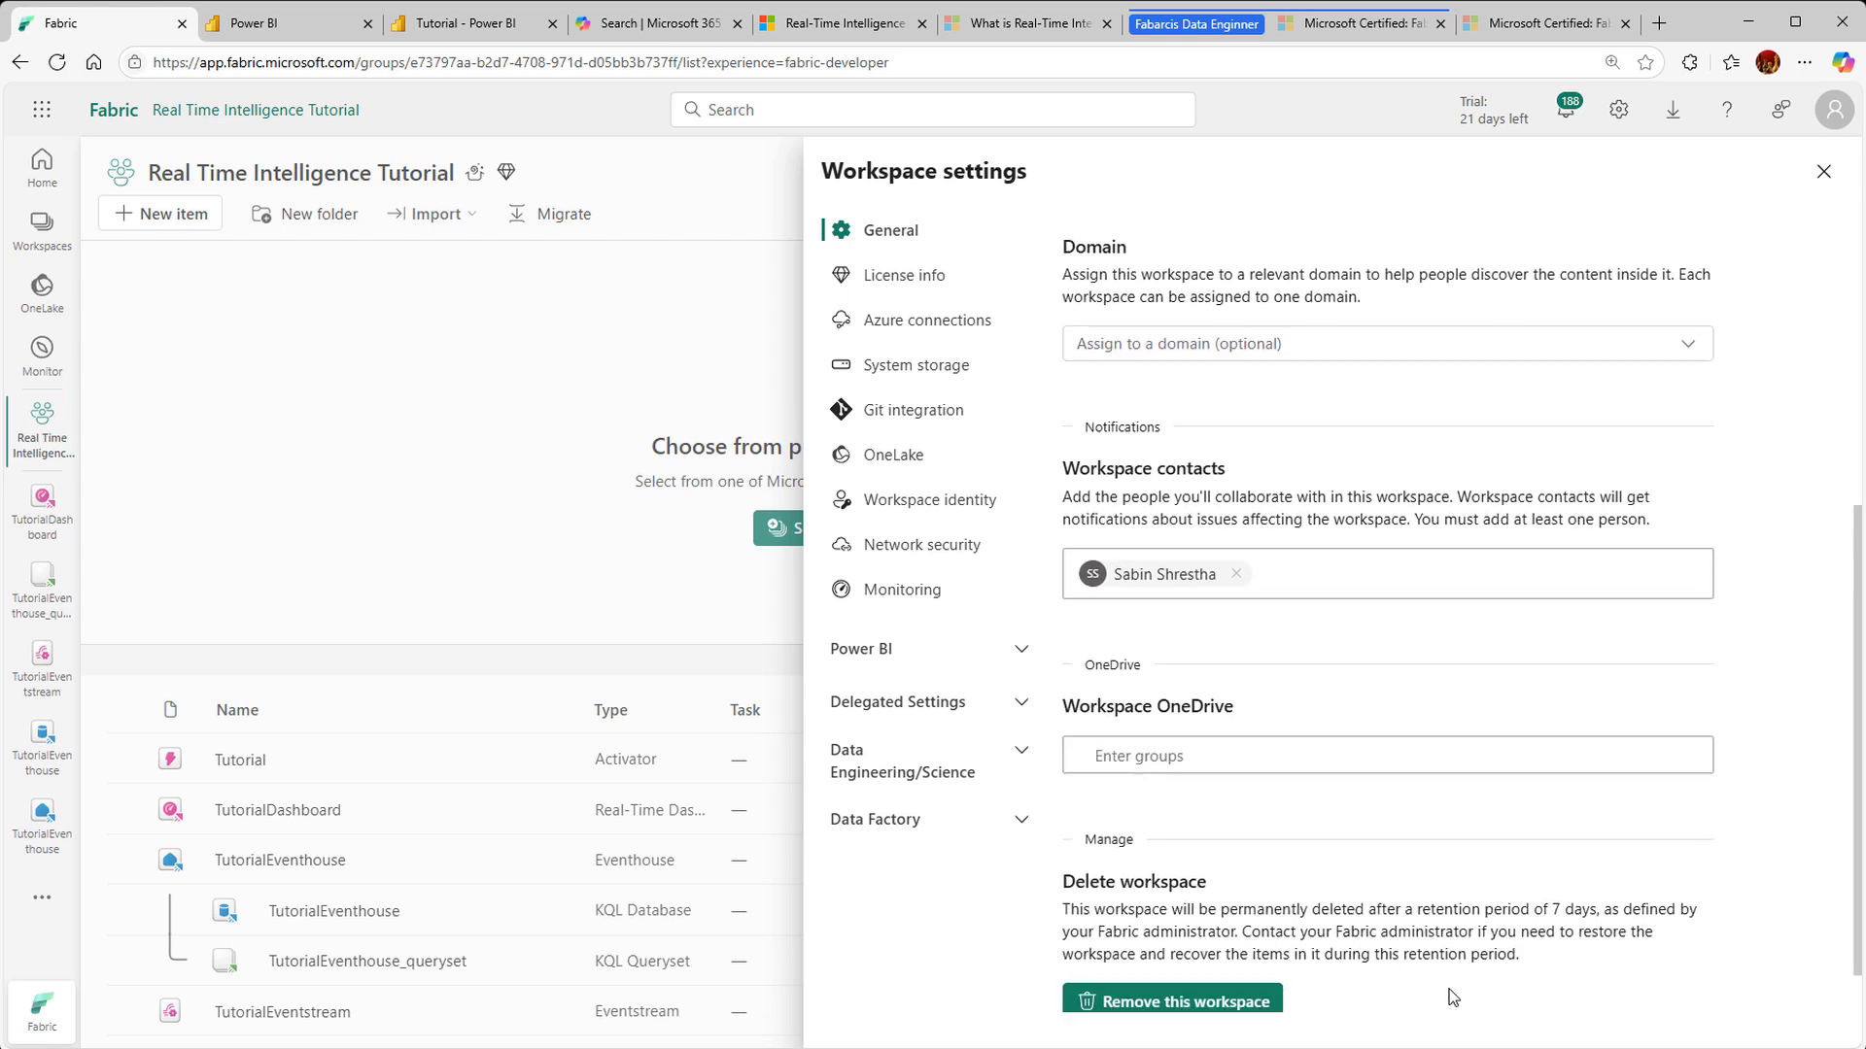
scroll(1449, 990, "down", 1)
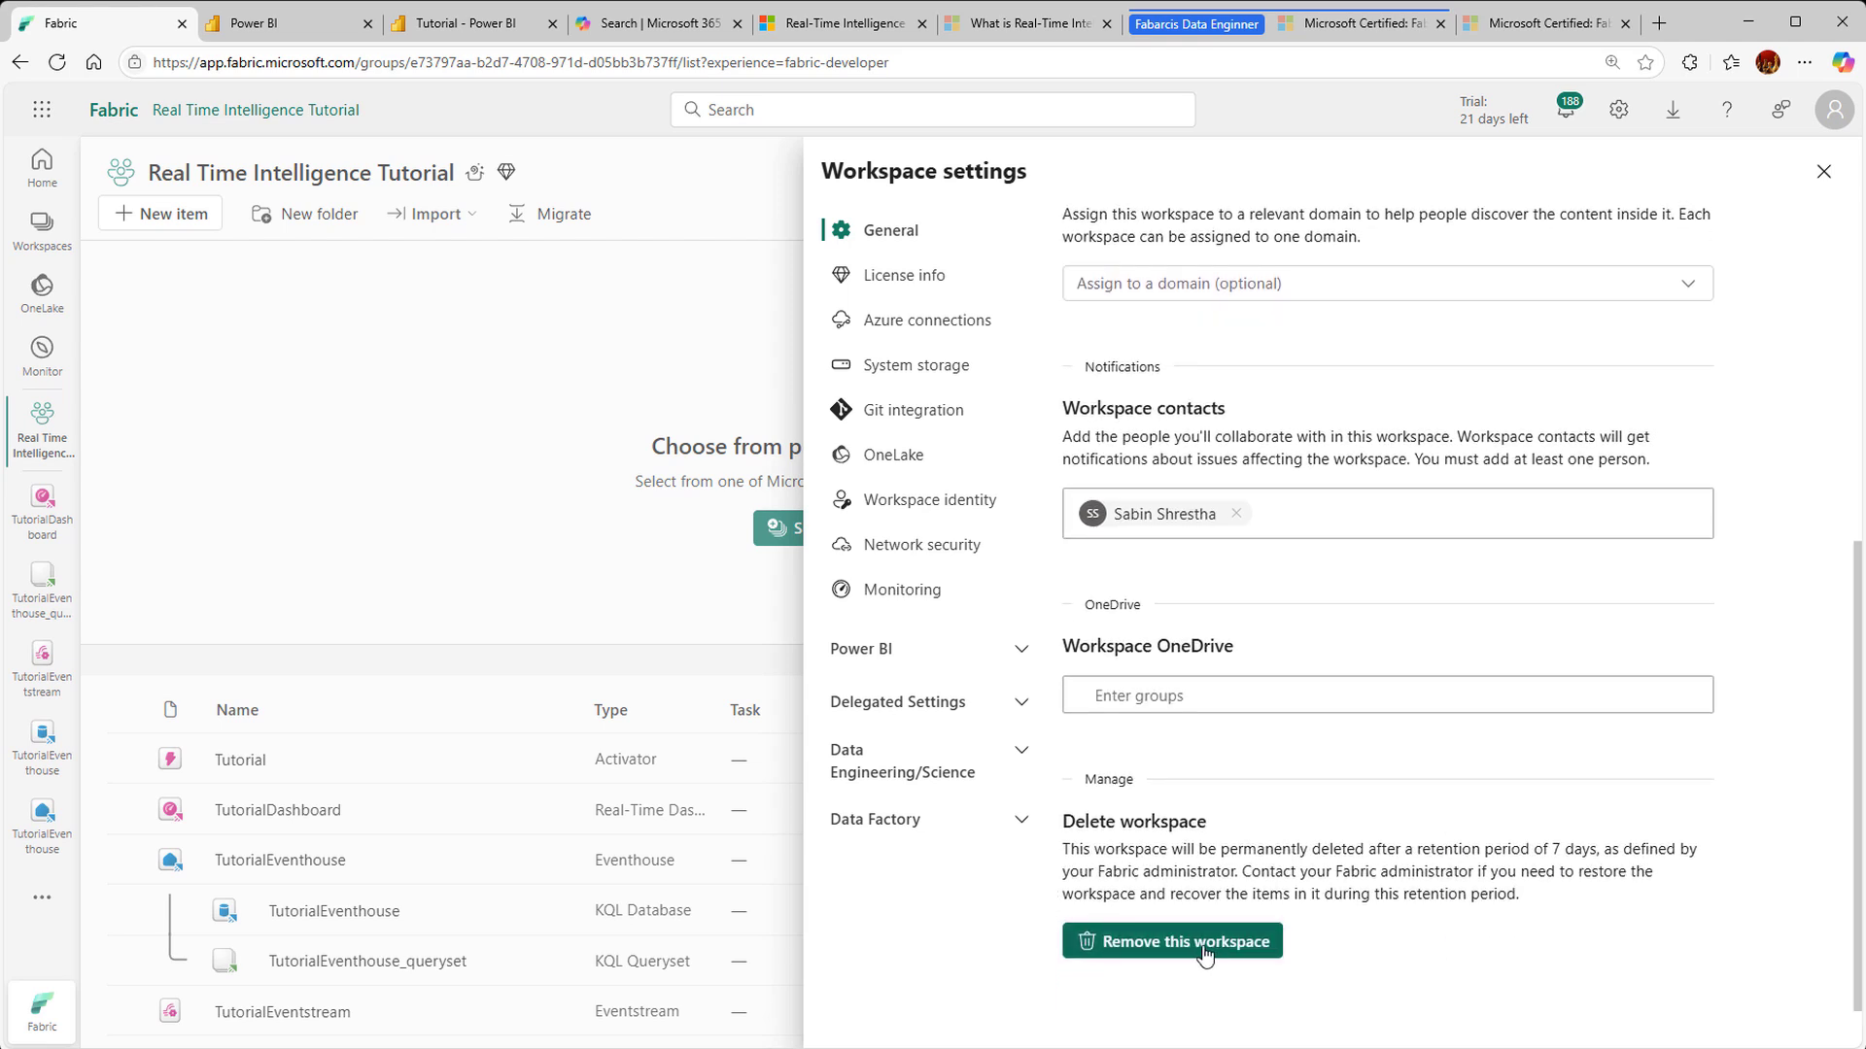